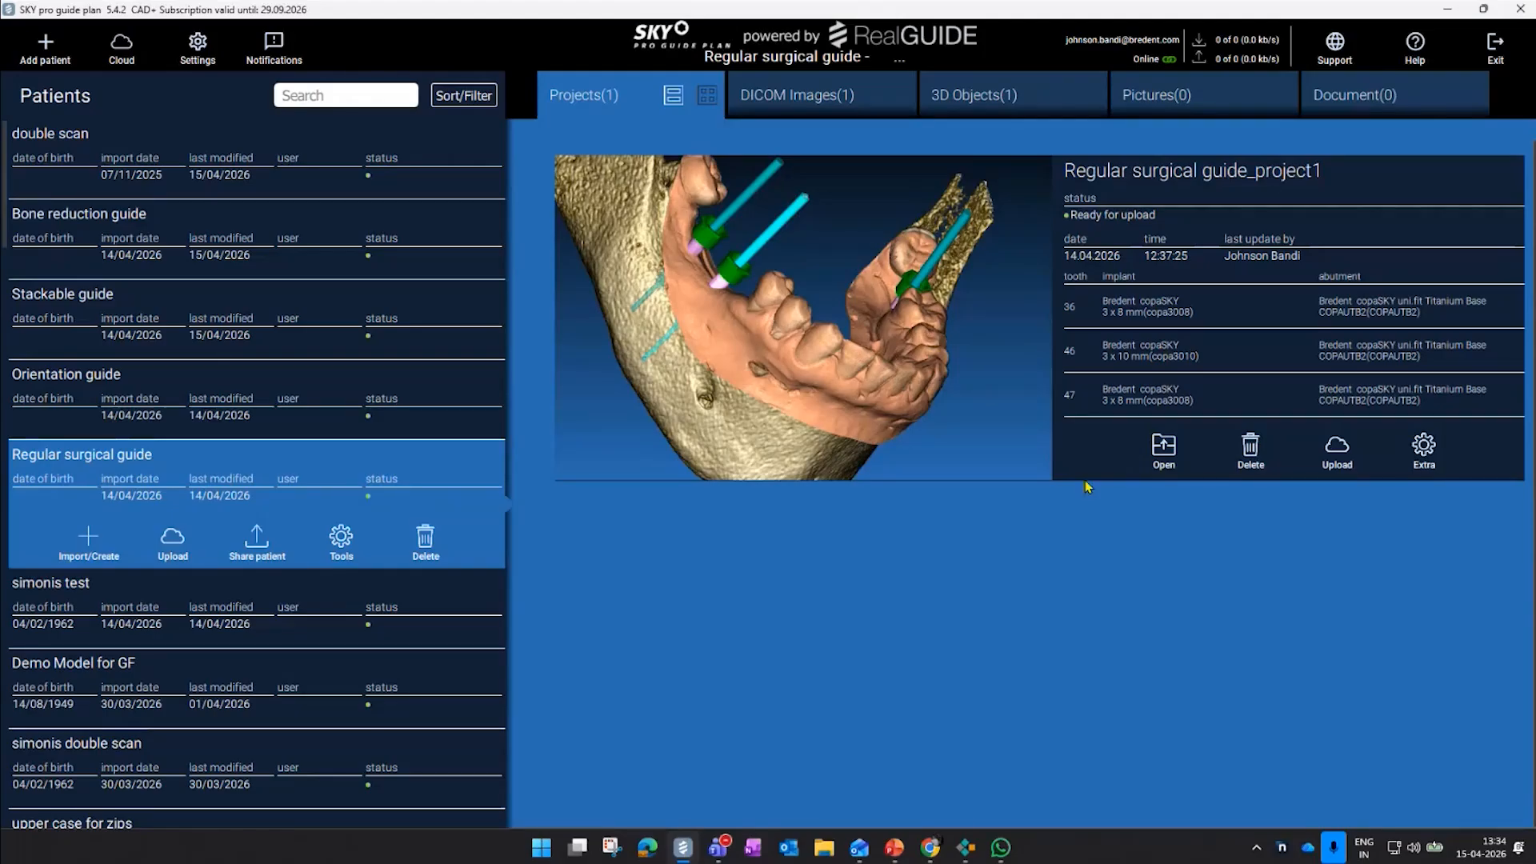
- Open Regular surgical guide_project1, accepting the CAD asset update, and start the surgical guide design at undercut generation
left_click(1163, 451)
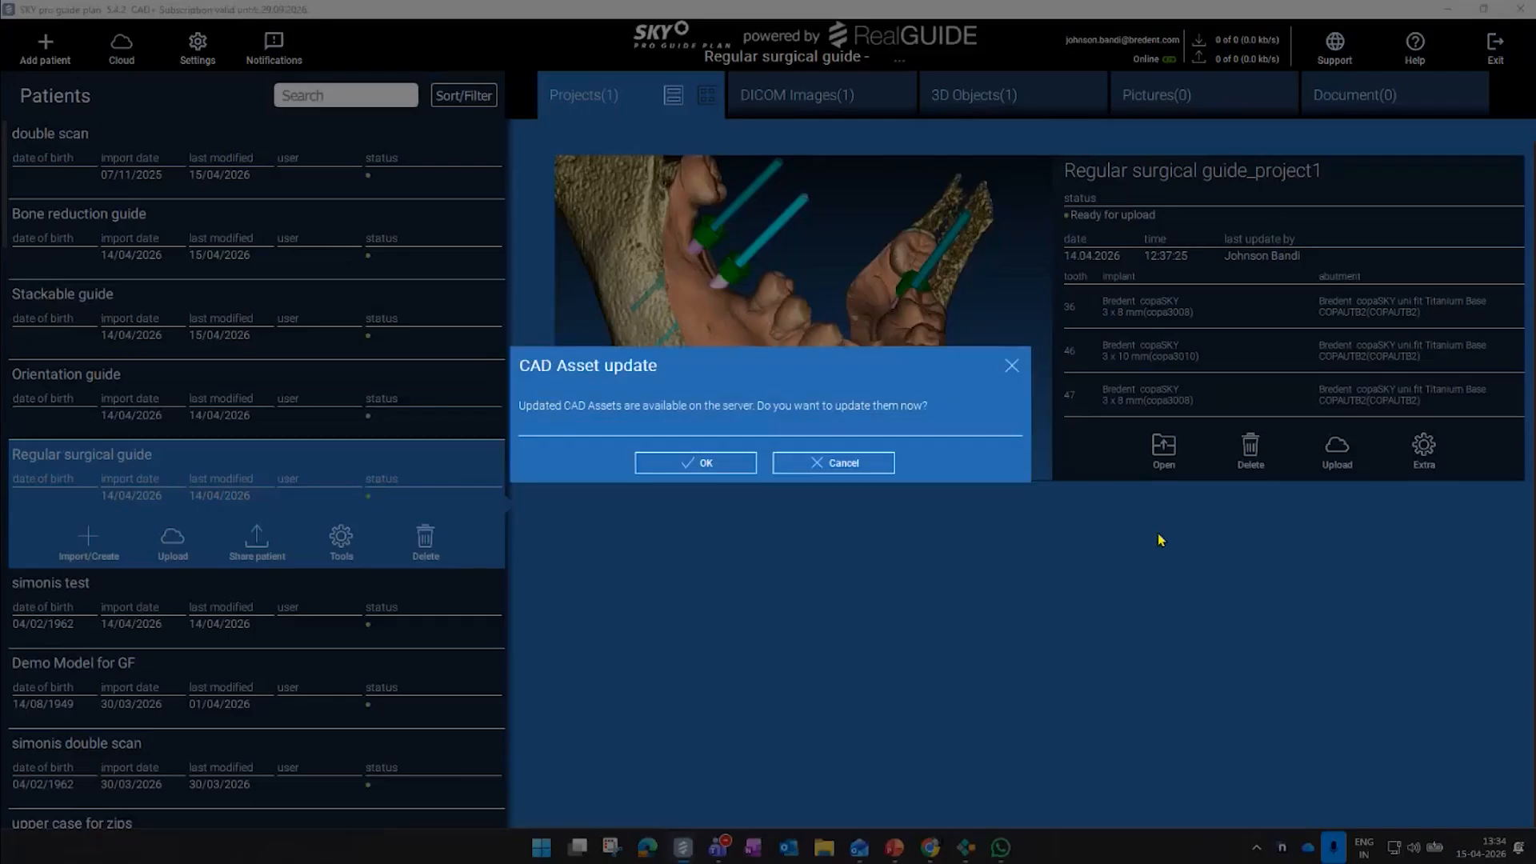
left_click(732, 470)
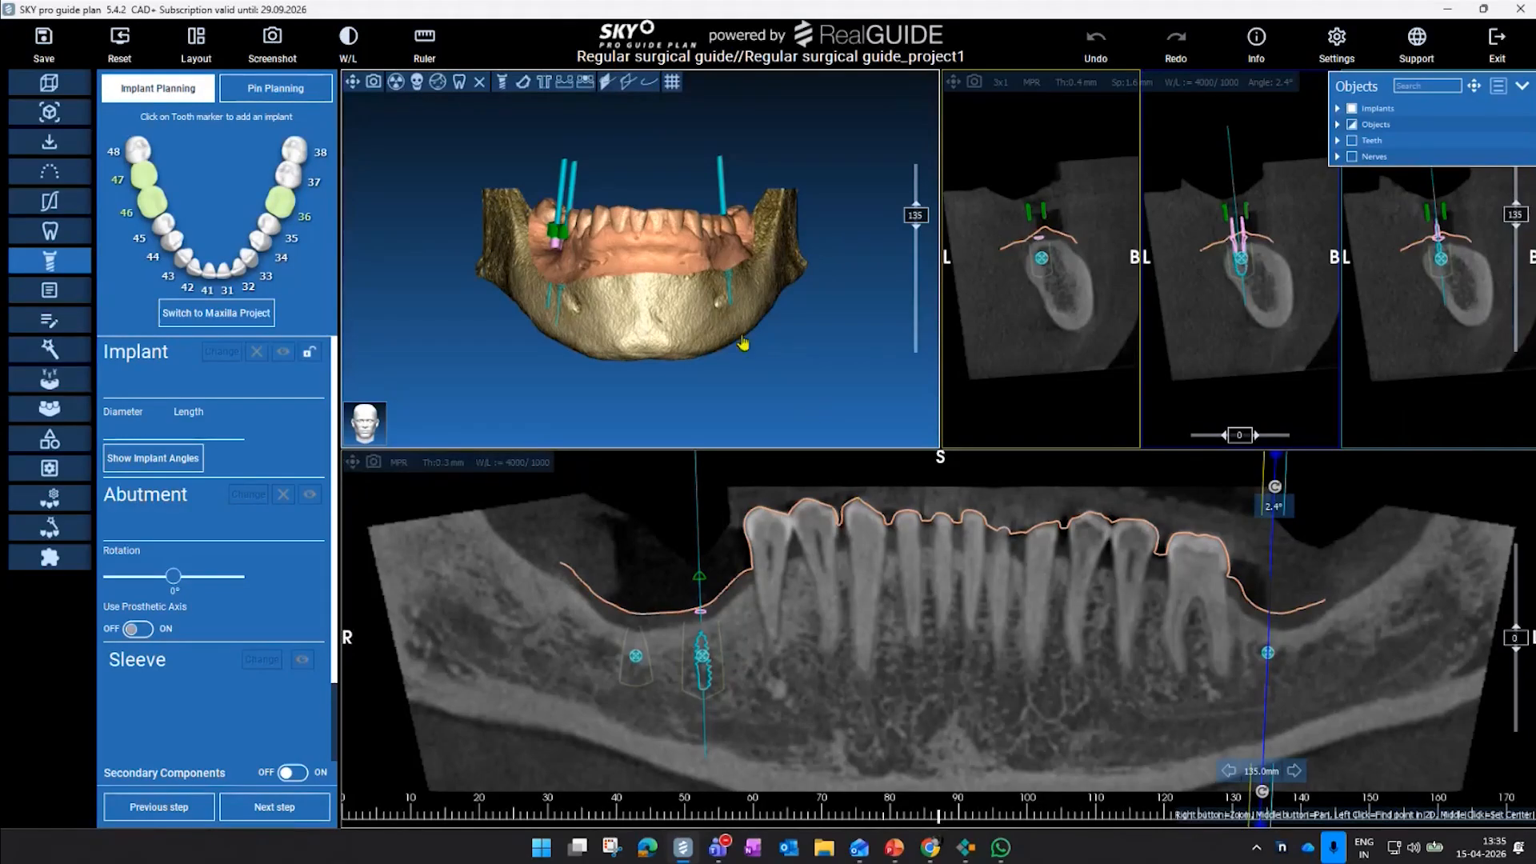
left_click_drag(464, 195, 459, 339)
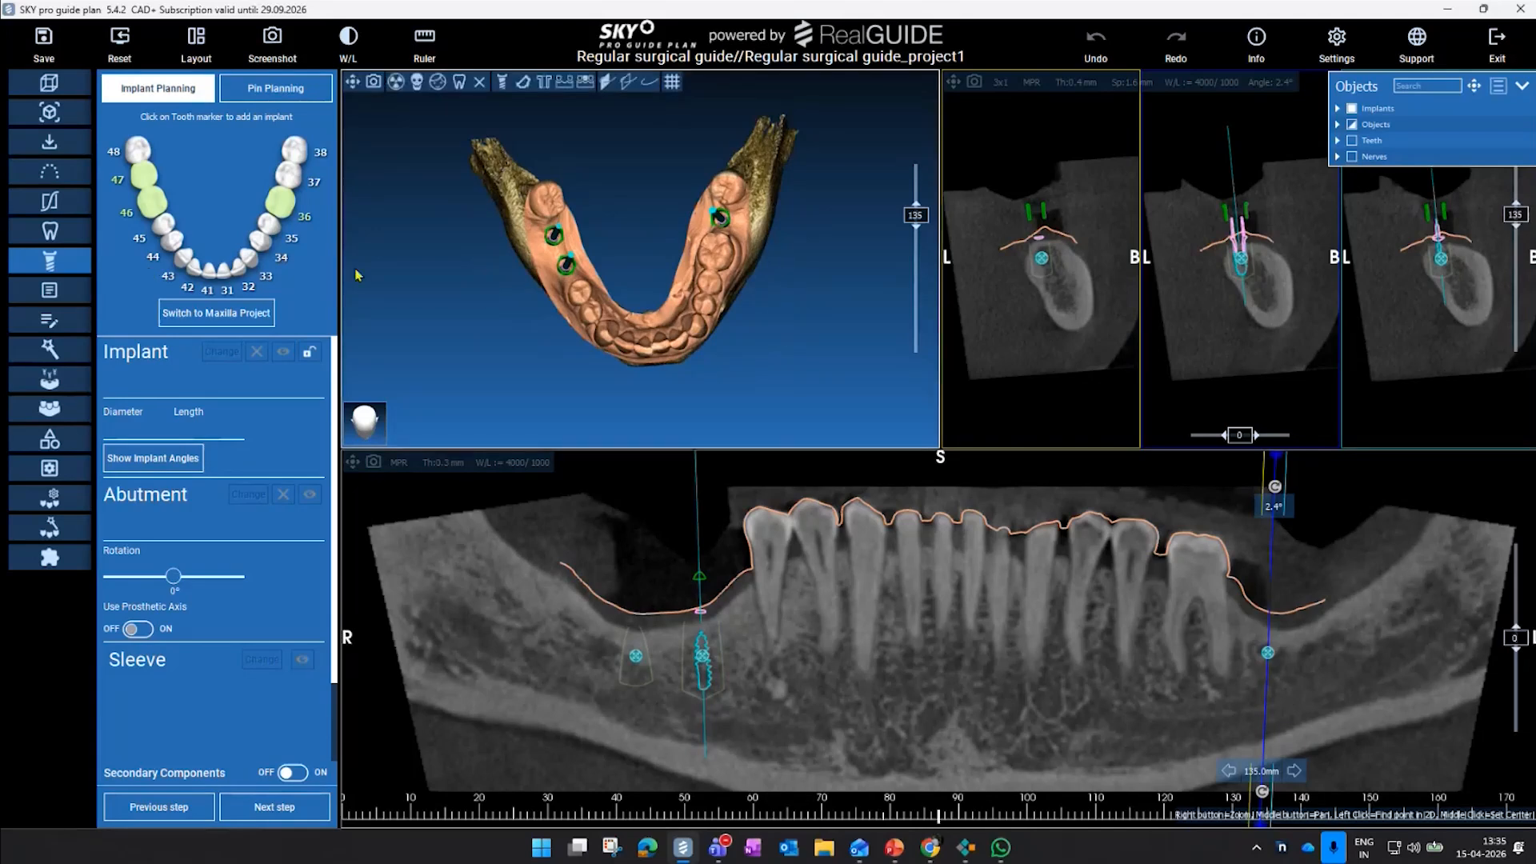
left_click(78, 386)
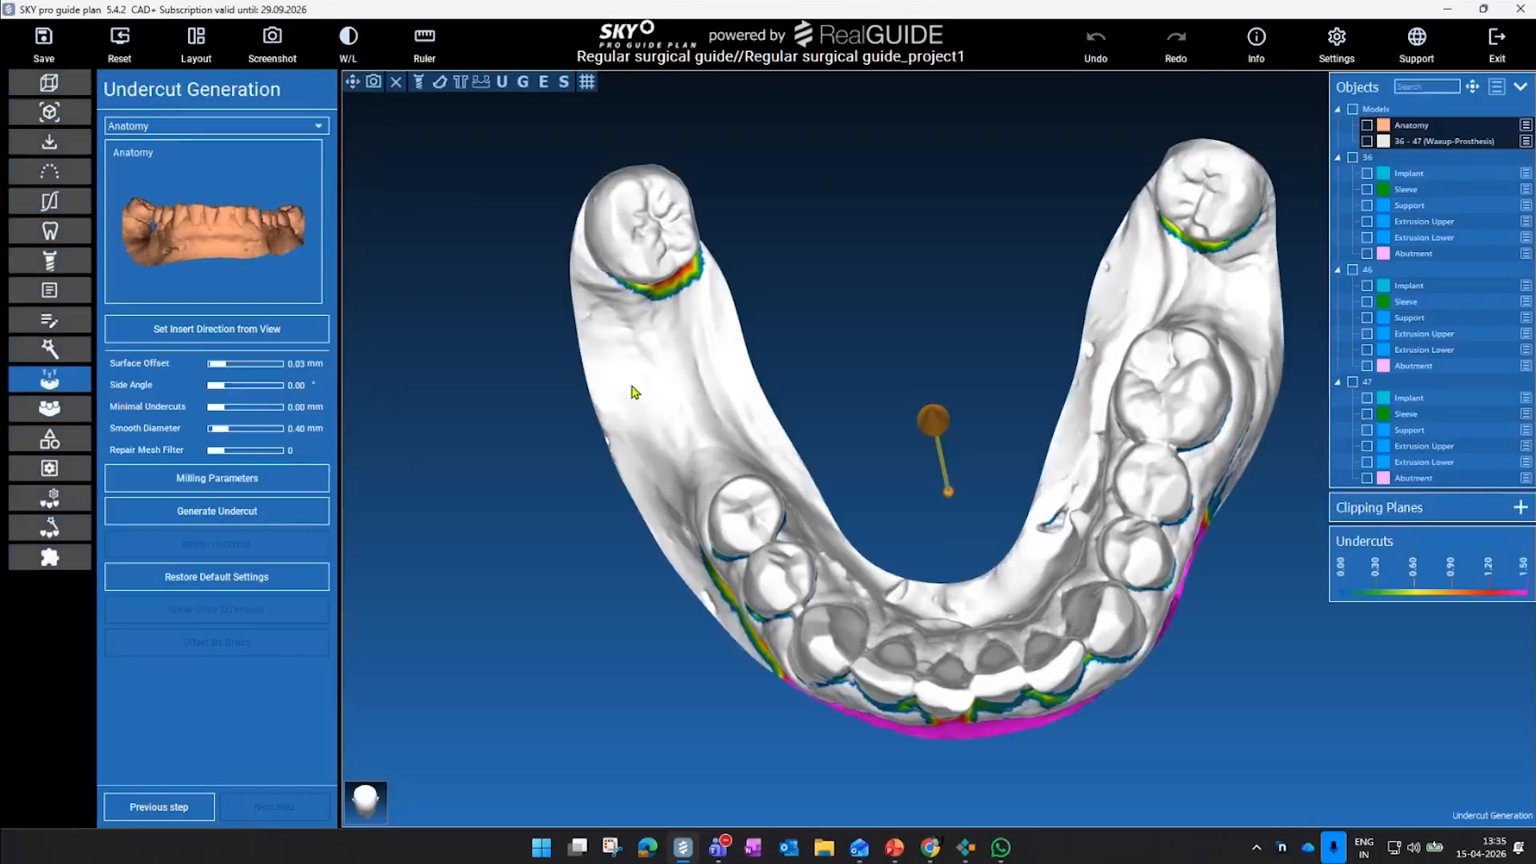
- Choose Anatomy as the model for the undercut generation
scroll(892, 314, "down", 2)
left_click_drag(971, 267, 897, 614)
middle_click_drag(946, 607, 807, 618)
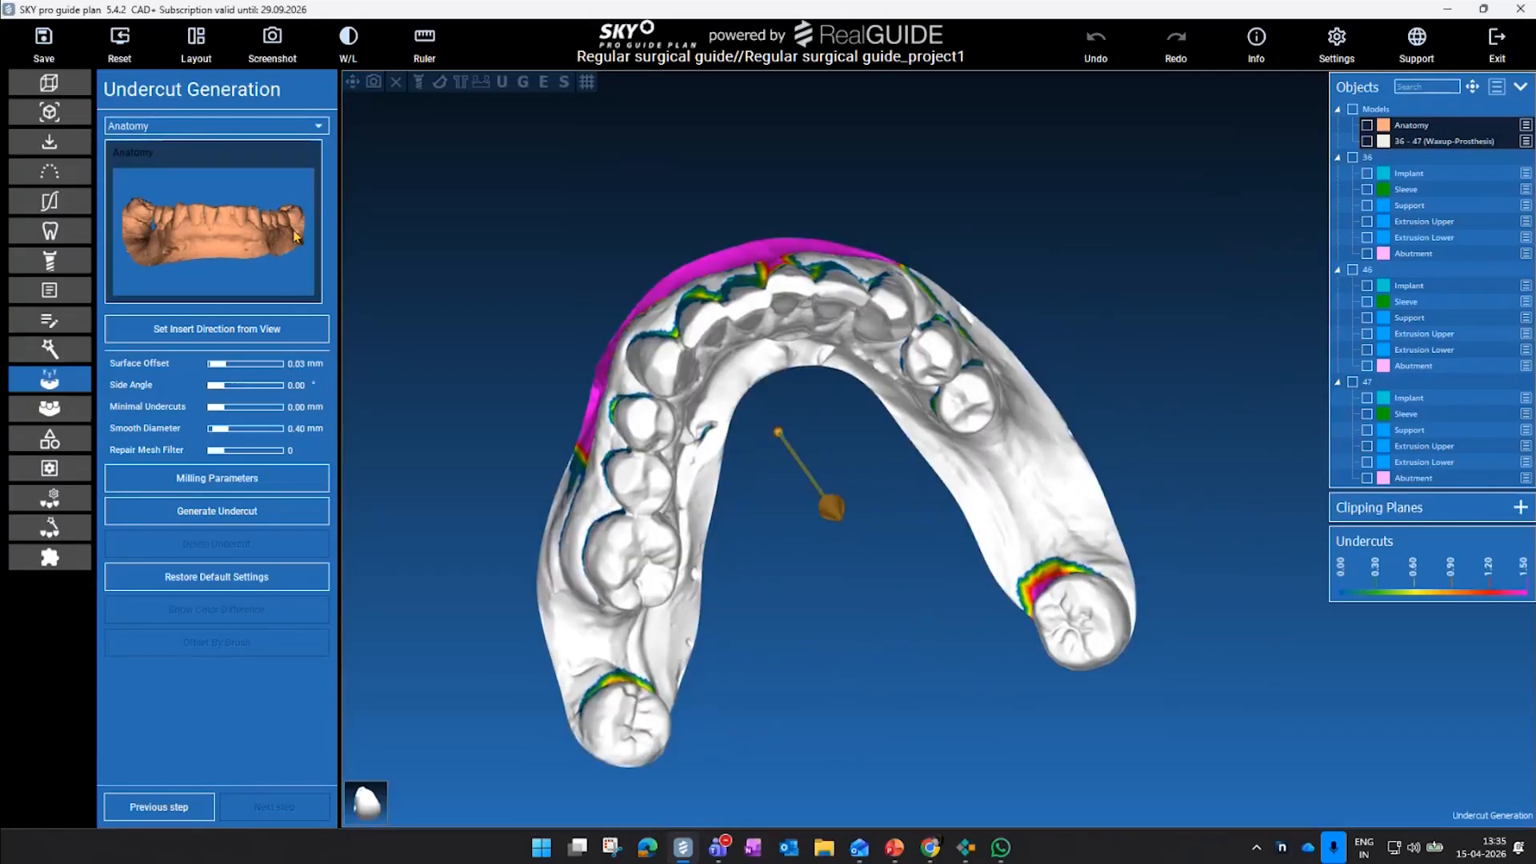
left_click(256, 130)
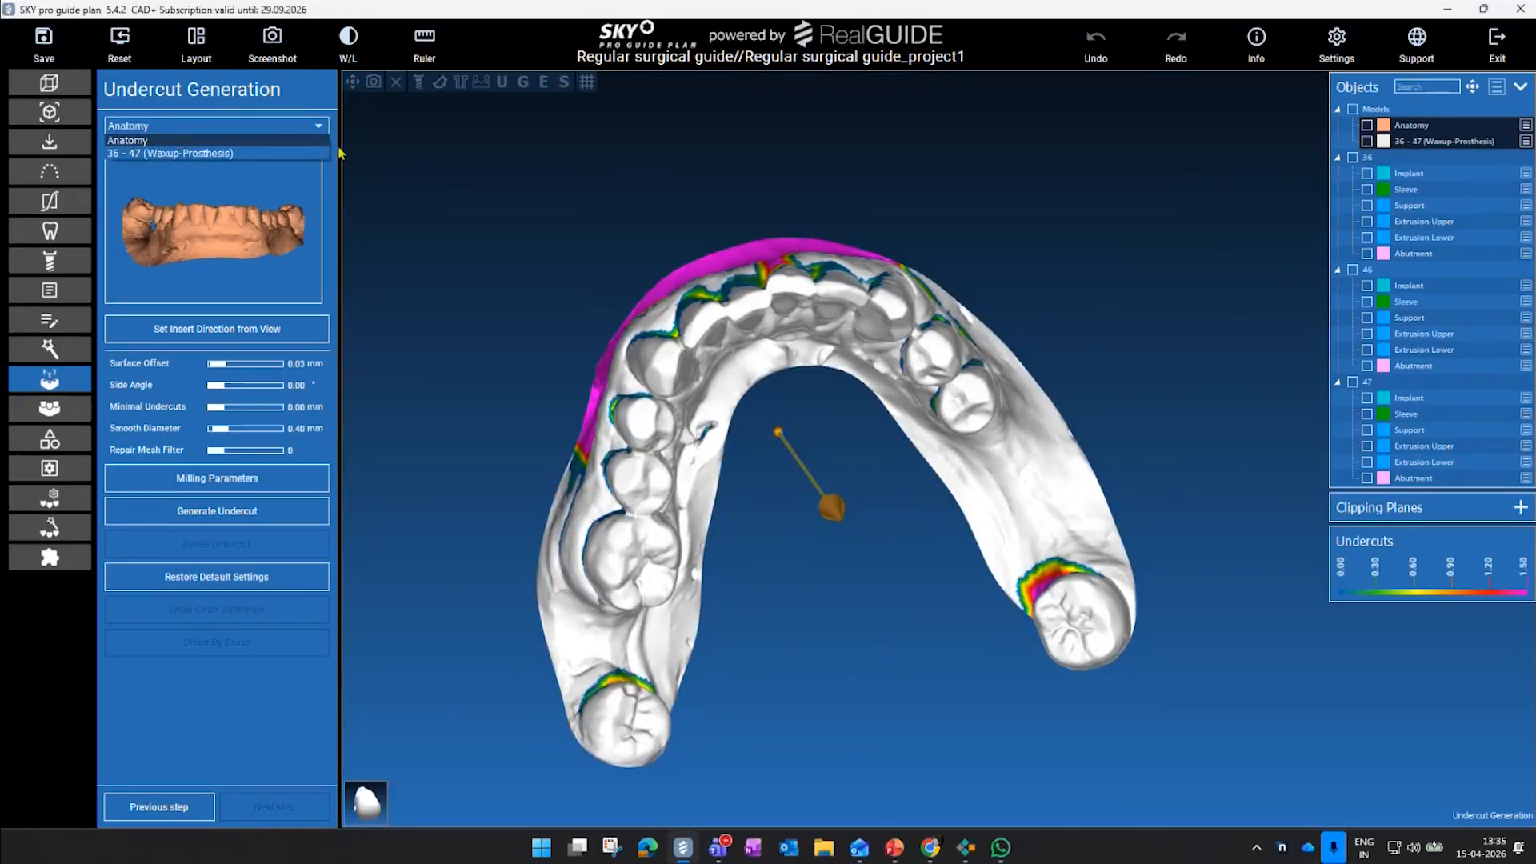
left_click_drag(550, 244, 590, 274)
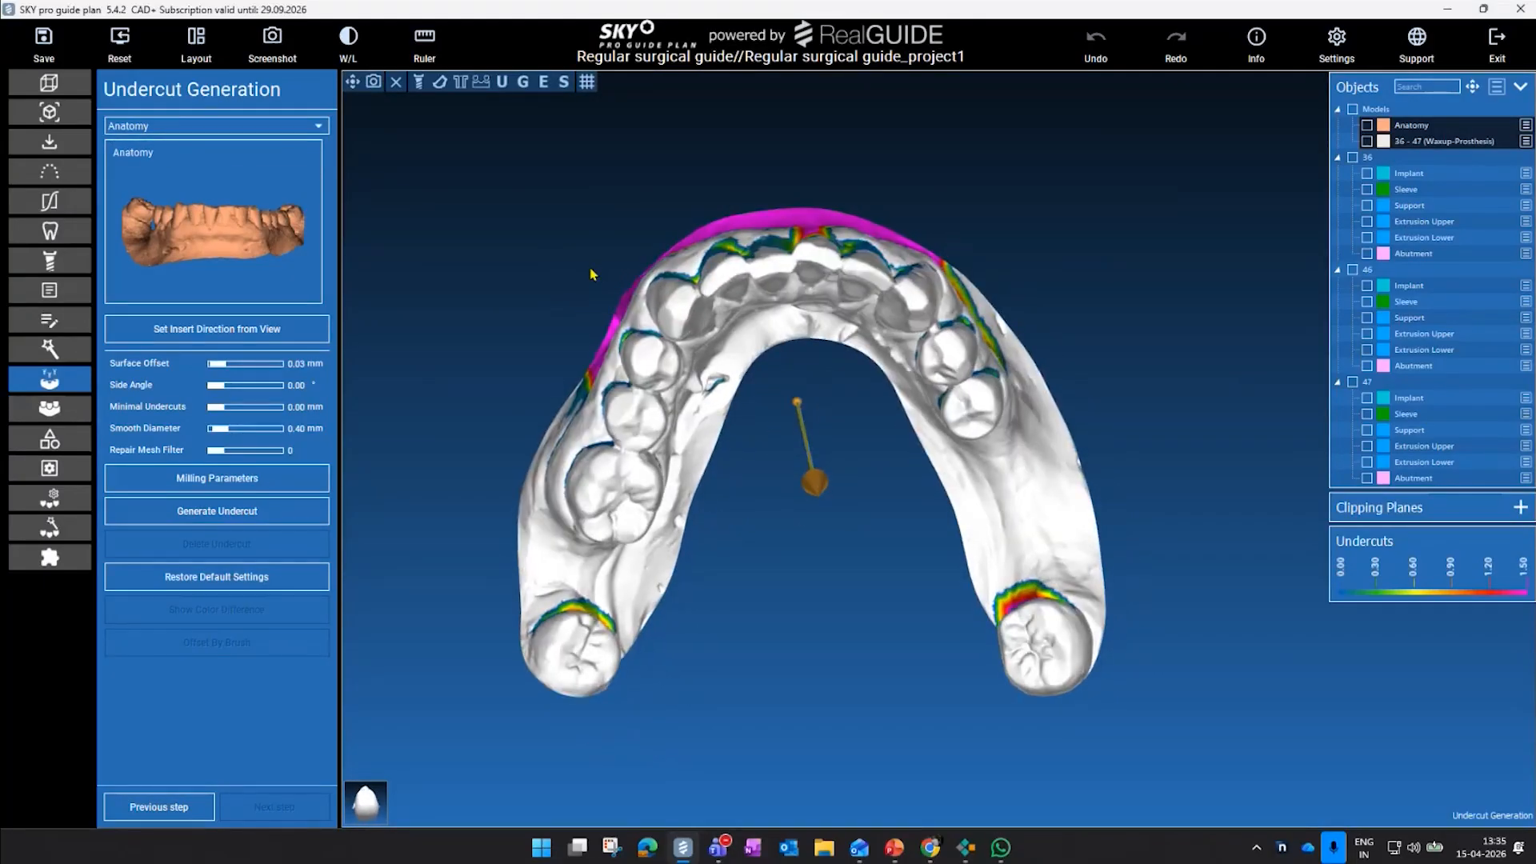
left_click(317, 127)
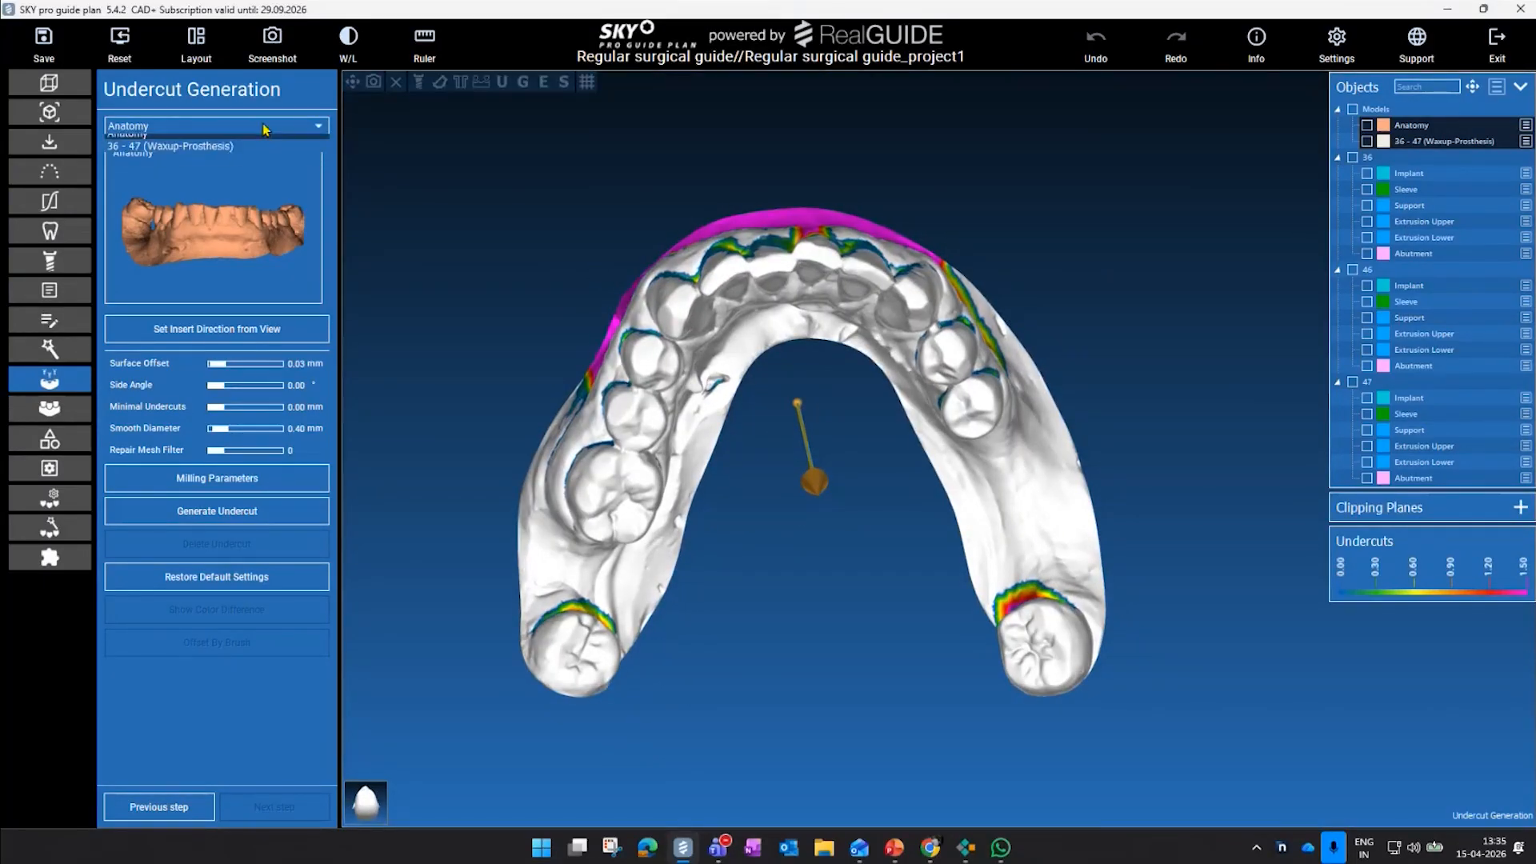
left_click(206, 141)
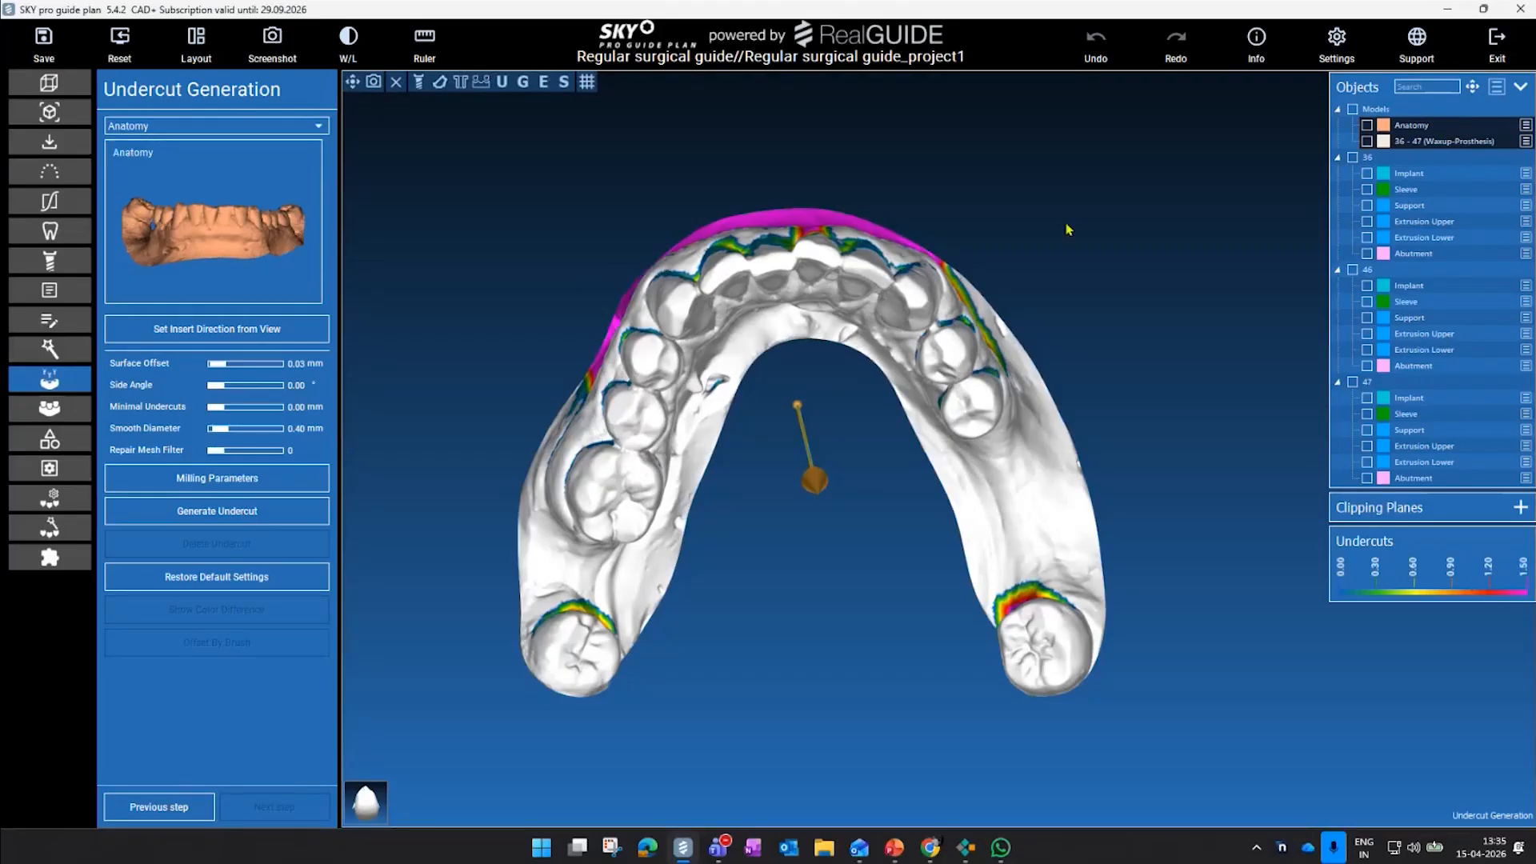
- Set the insert direction from an occlusal view of the jaw and generate the undercut
left_click_drag(937, 603, 961, 564)
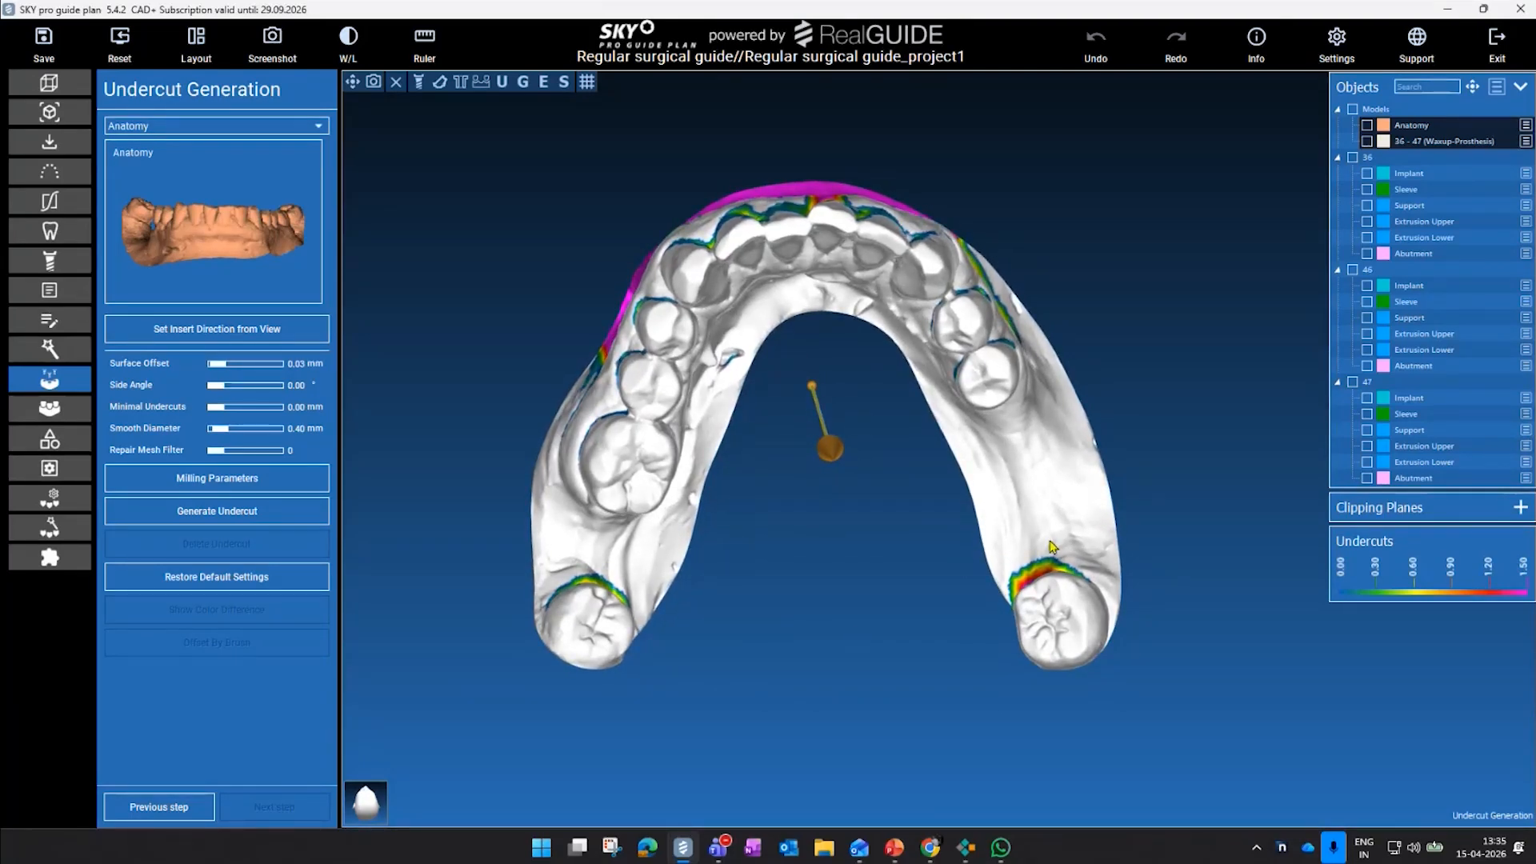
left_click(194, 338)
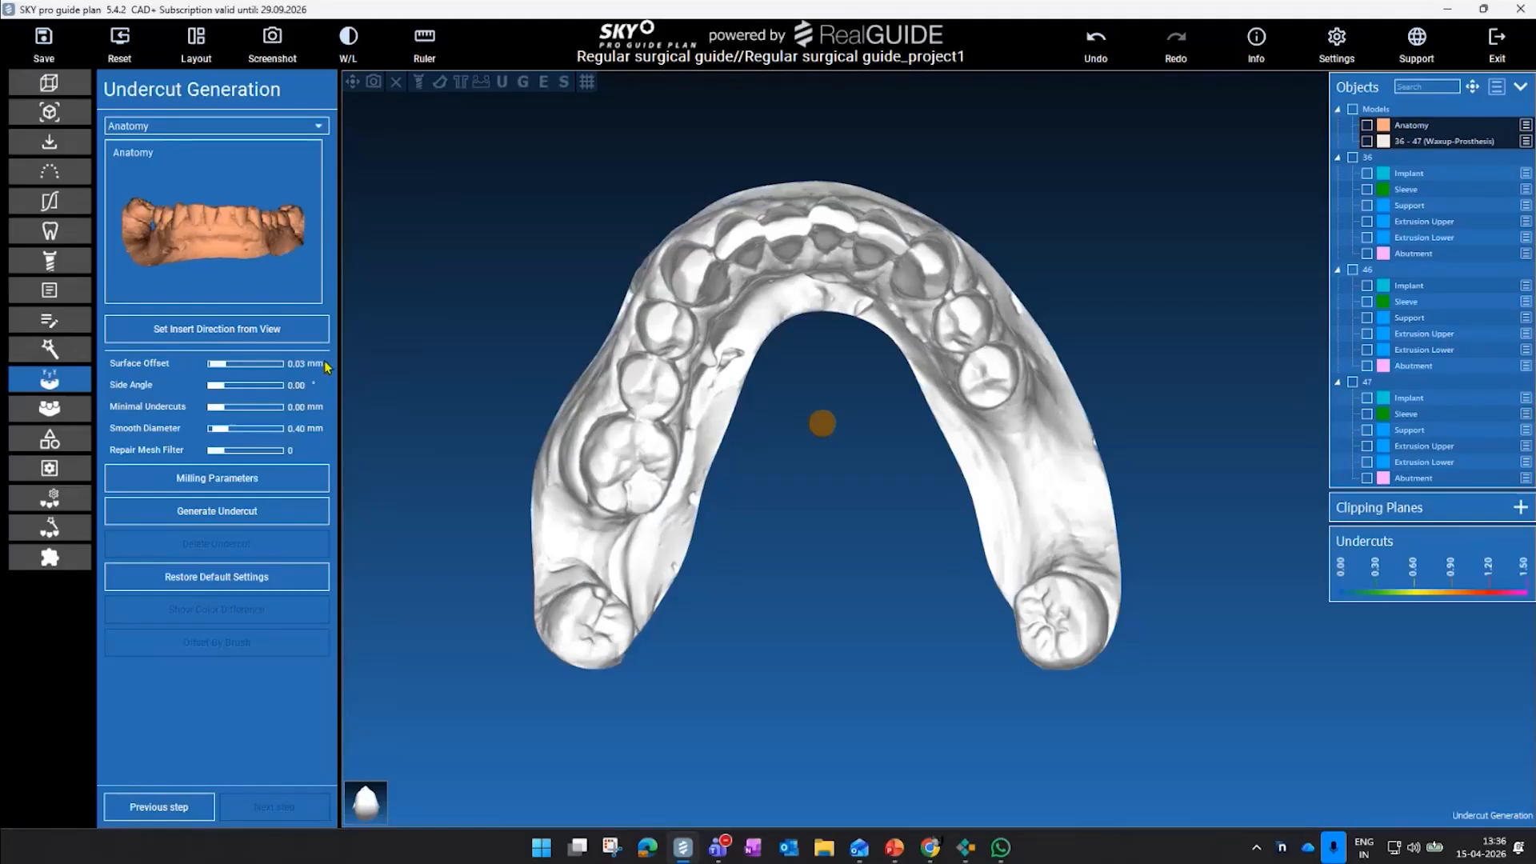
left_click(280, 513)
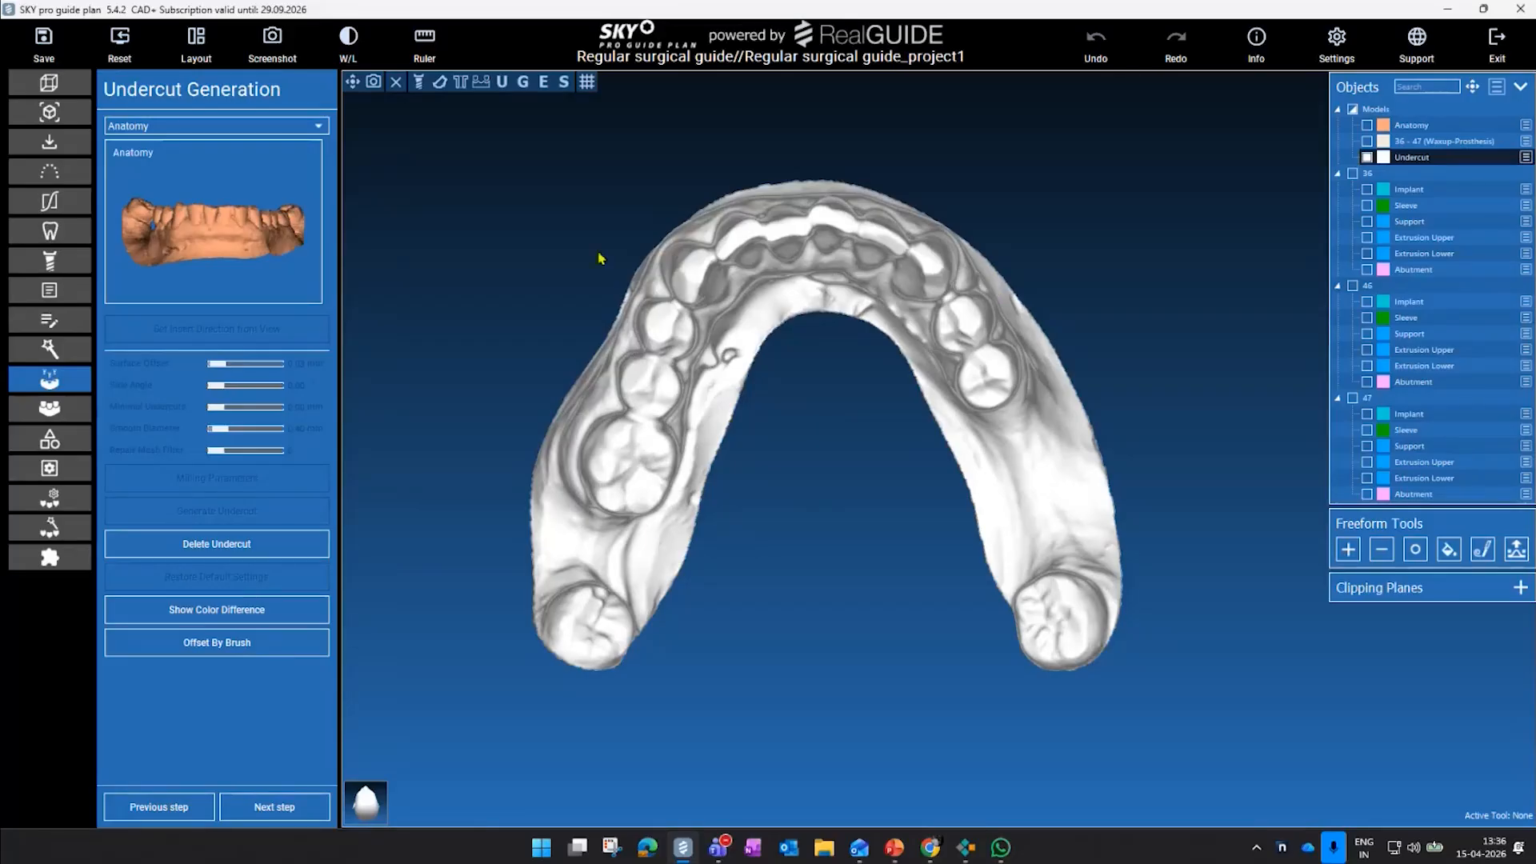
- Fill the areas around the front teeth of the undercut model using the freeform Add tool at 4.5 mm diameter
left_click_drag(913, 473, 963, 603)
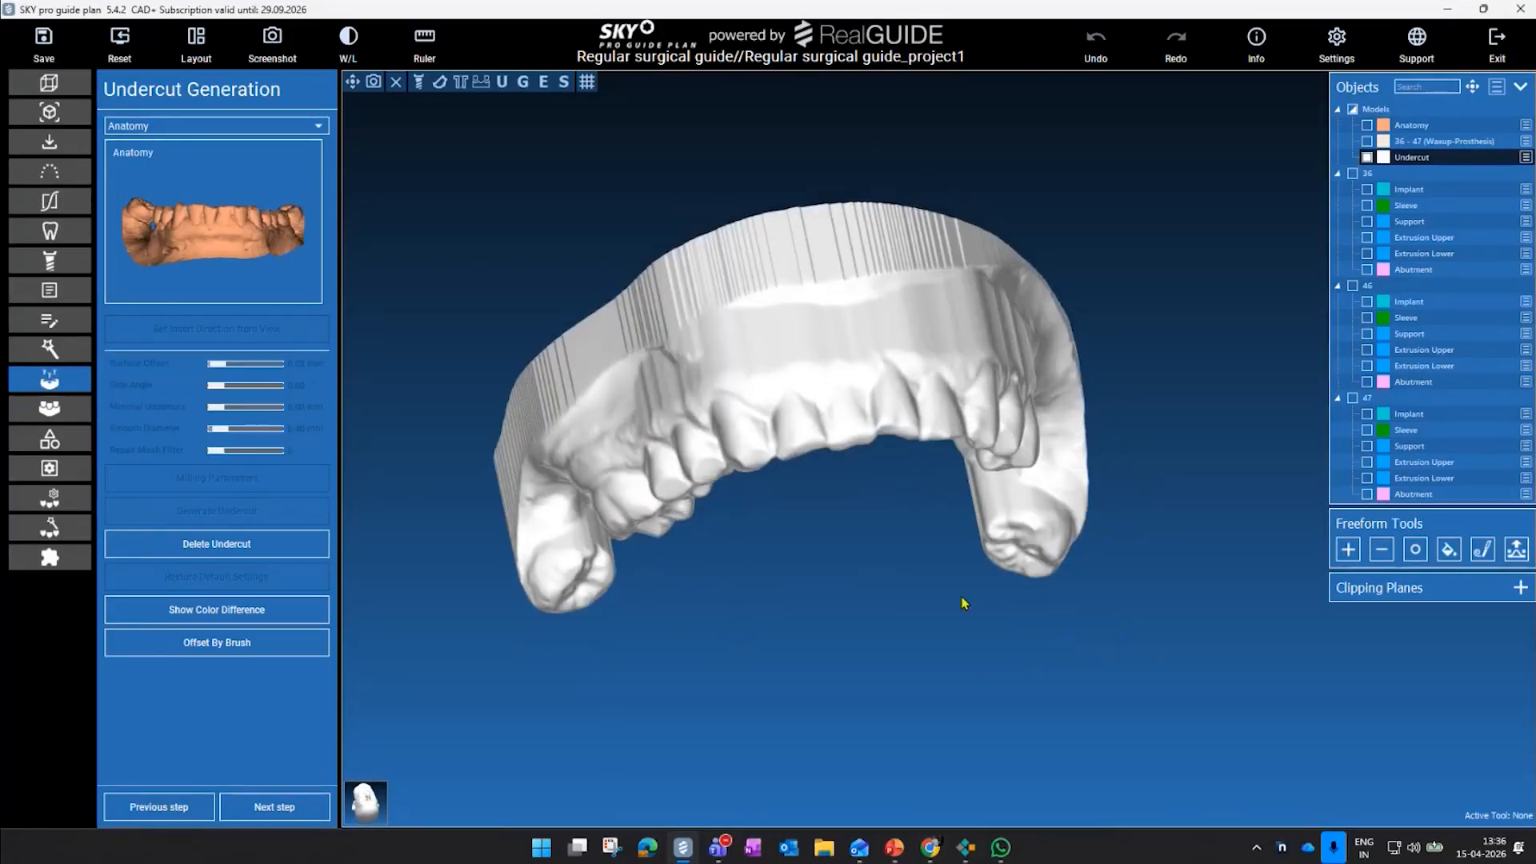
left_click_drag(961, 376, 847, 408)
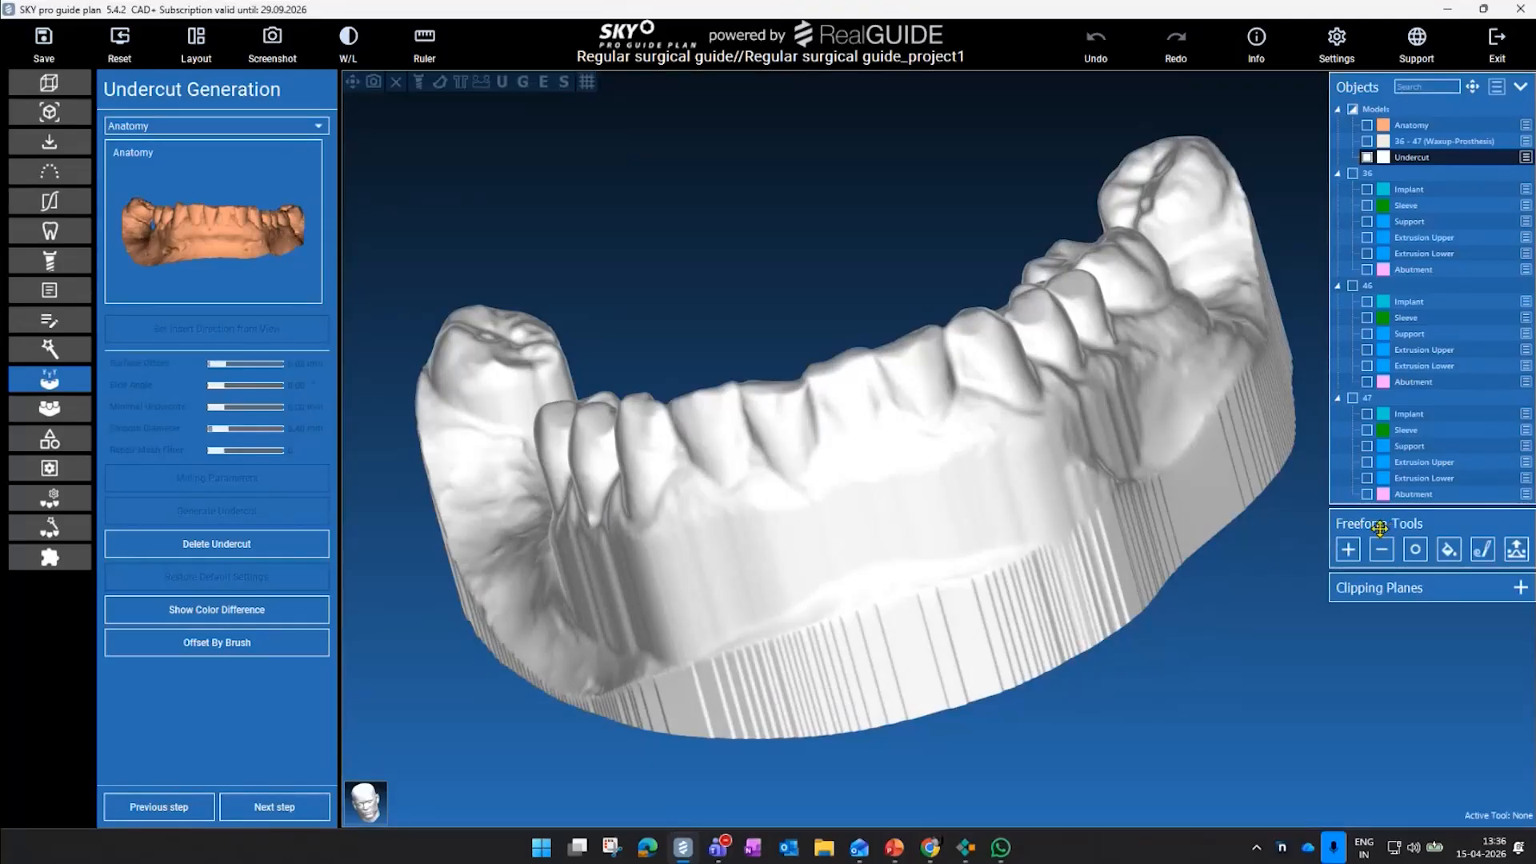
left_click(1350, 553)
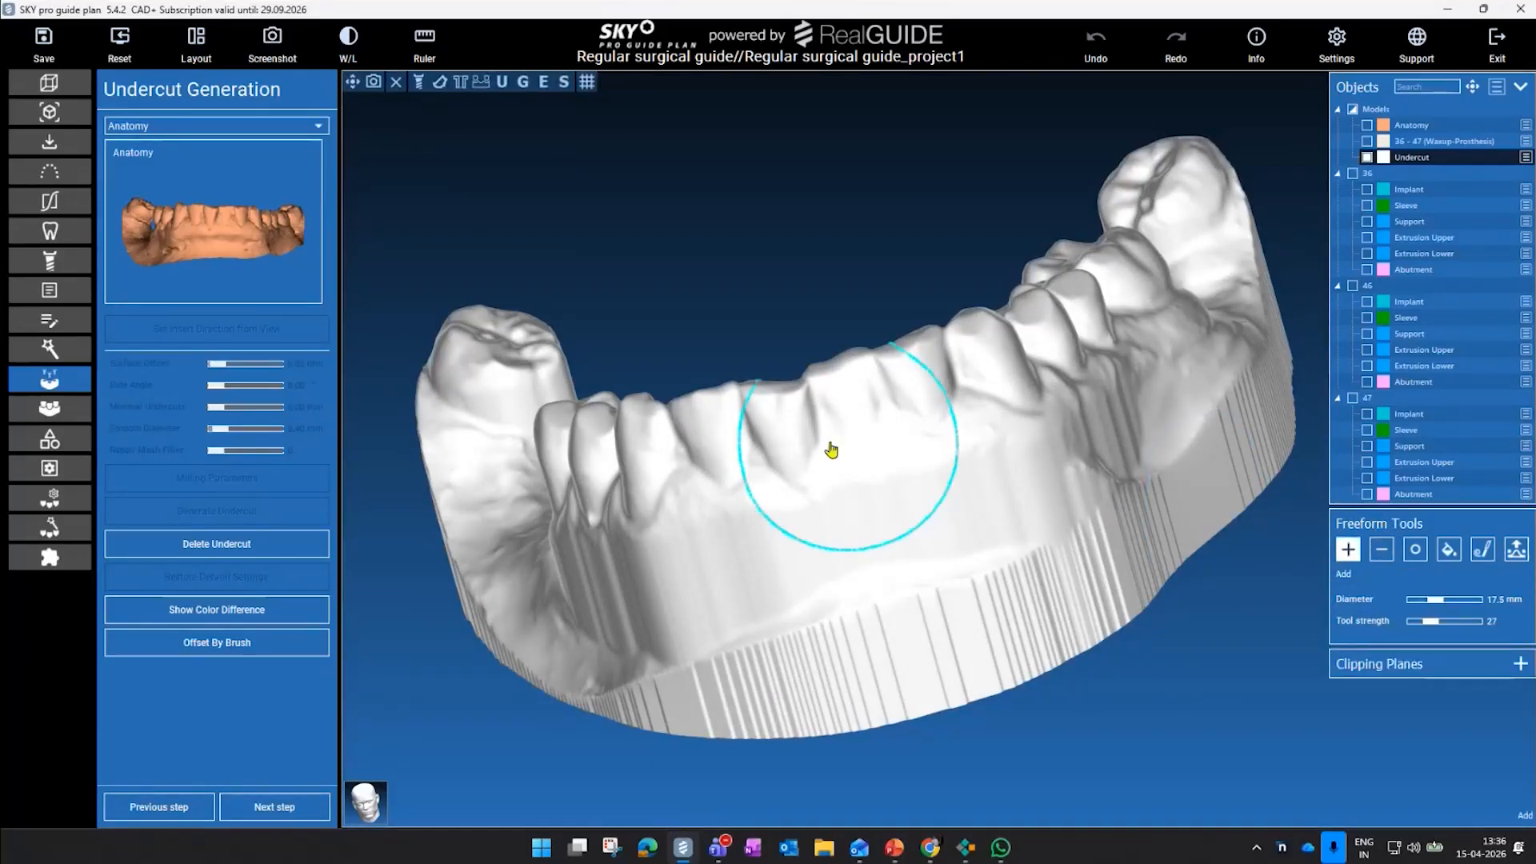
scroll(856, 477, "down", 1, "ctrl")
scroll(856, 477, "down", 10, "ctrl")
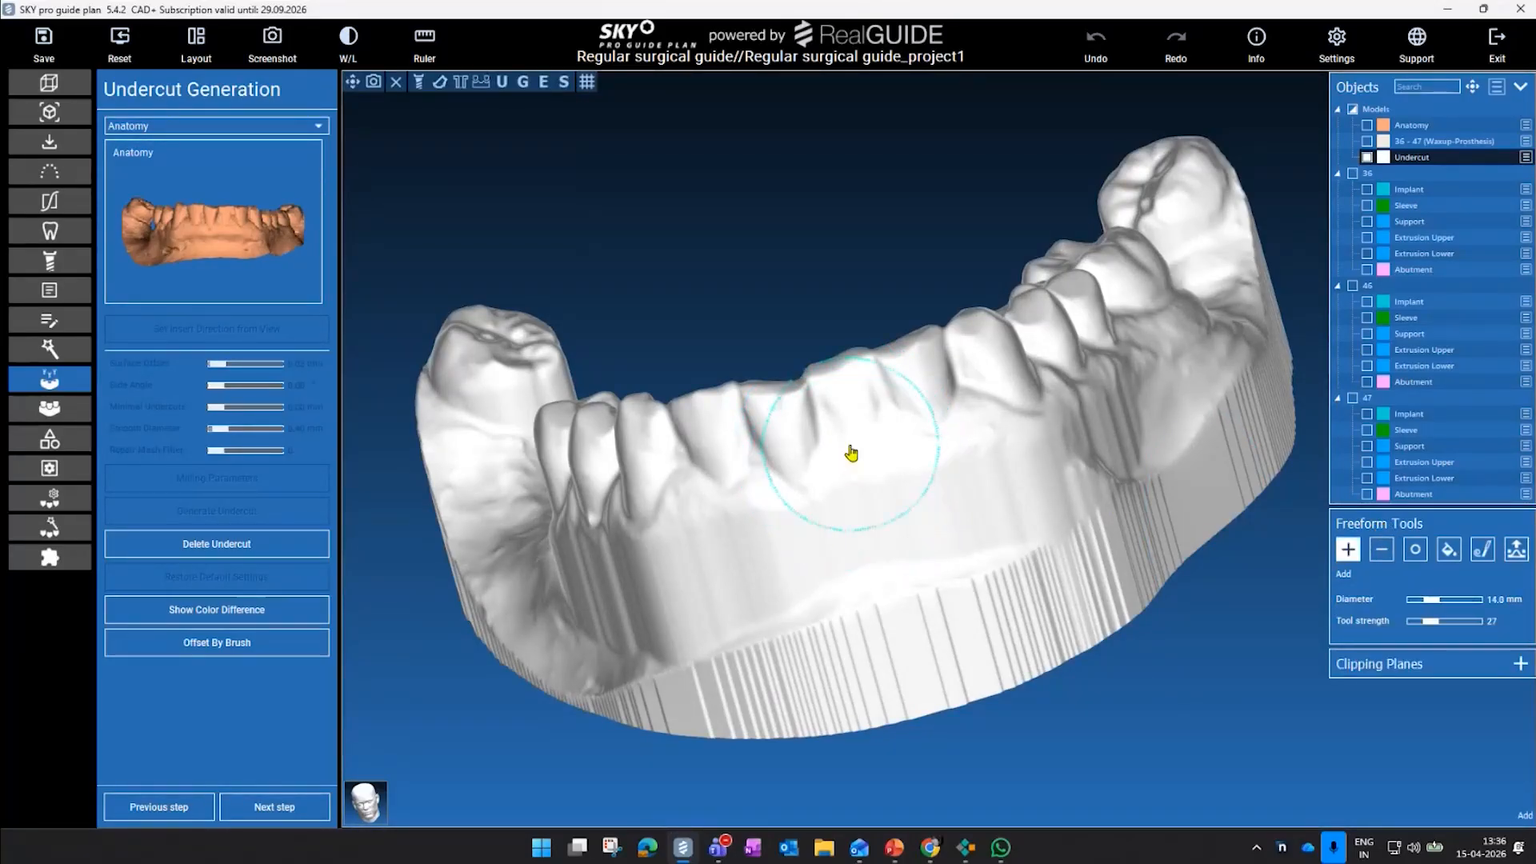
scroll(841, 445, "down", 4, "ctrl")
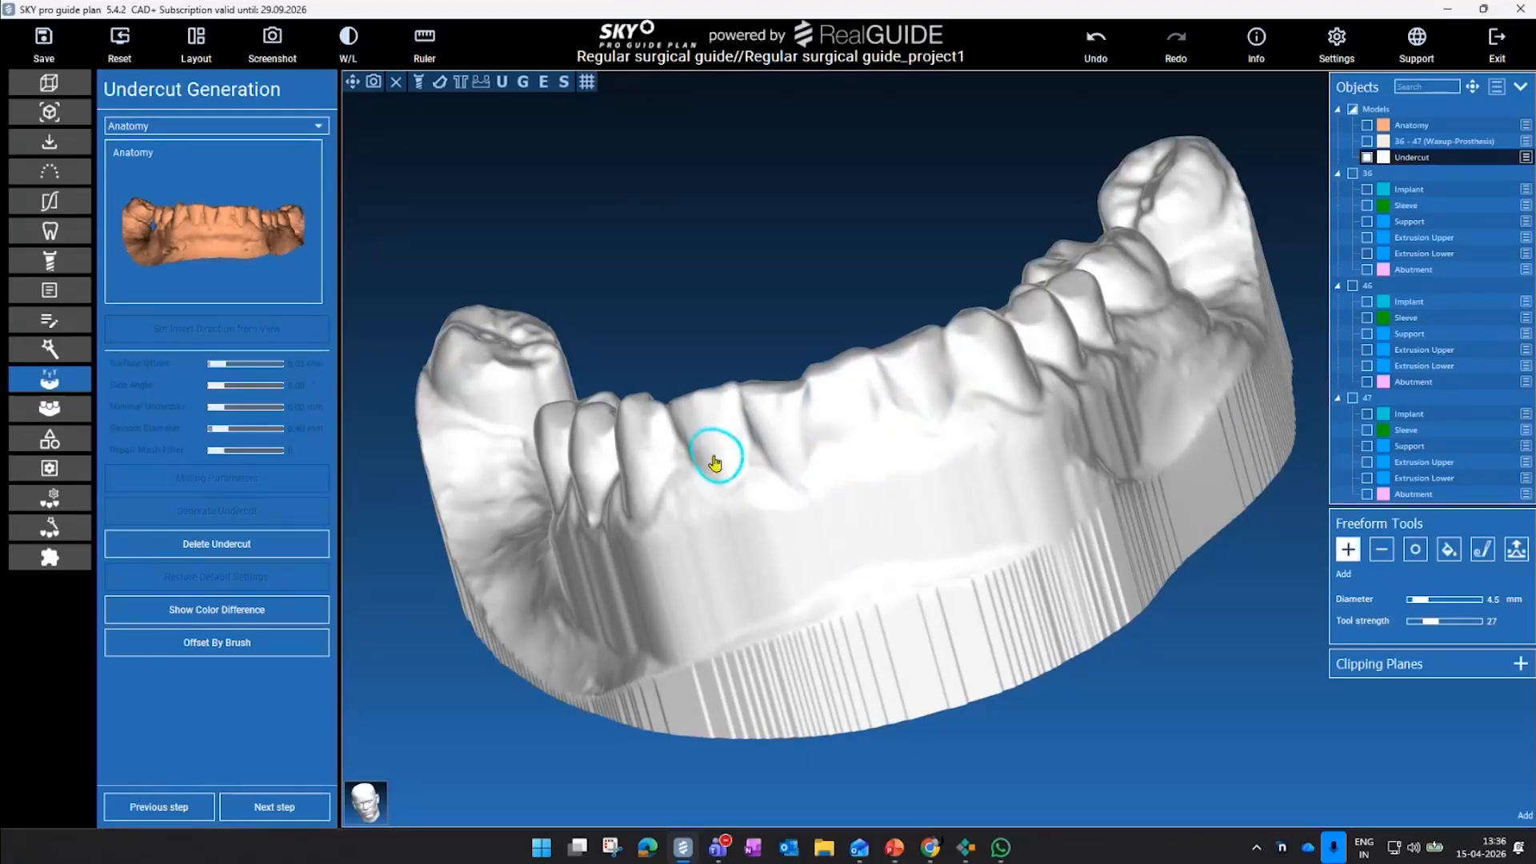
left_click_drag(414, 648, 607, 604)
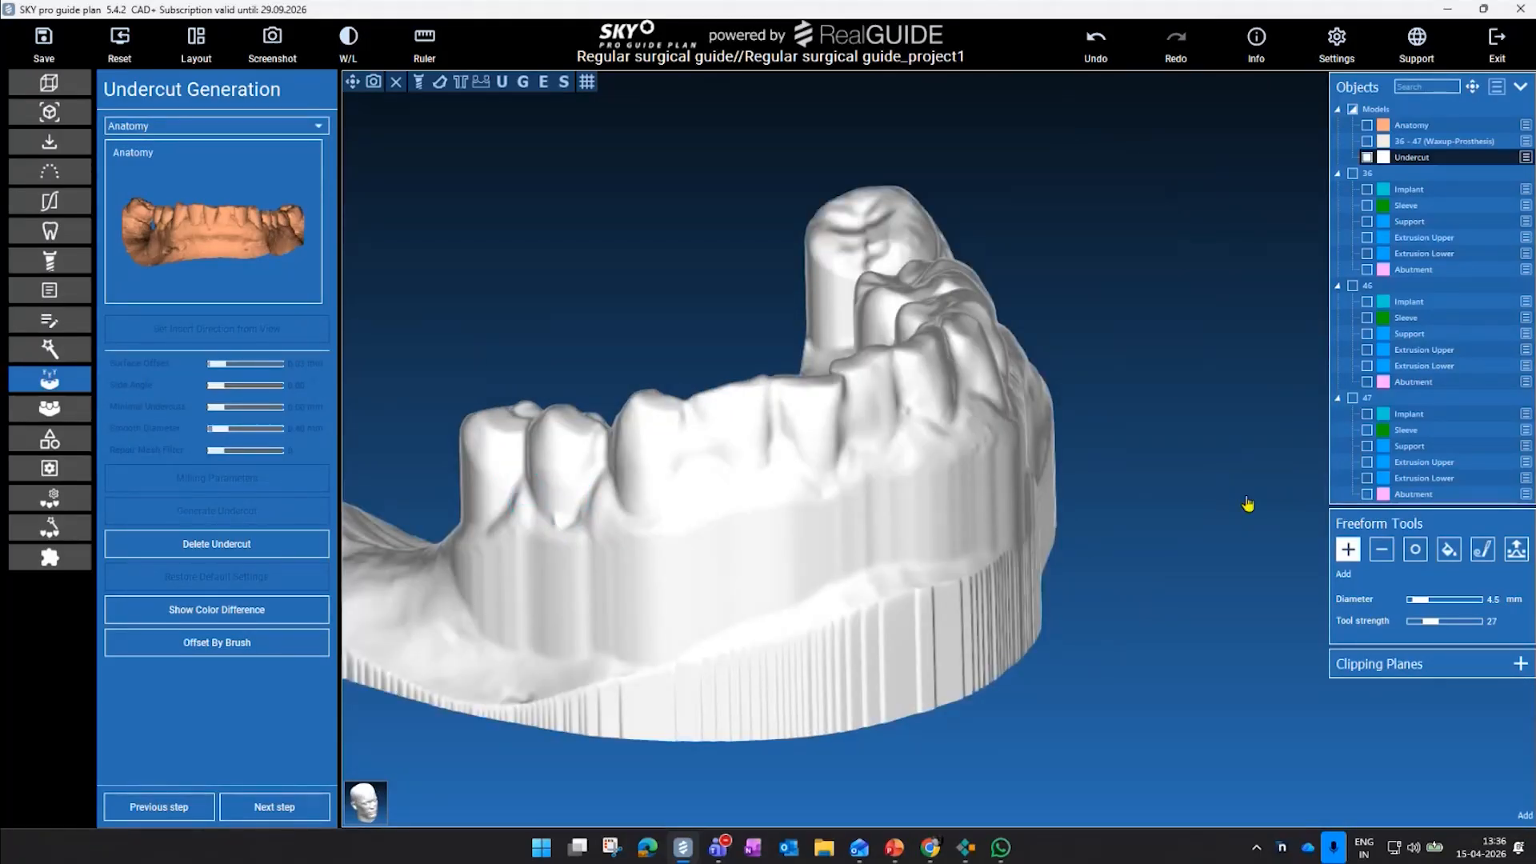
left_click_drag(1248, 504, 761, 314)
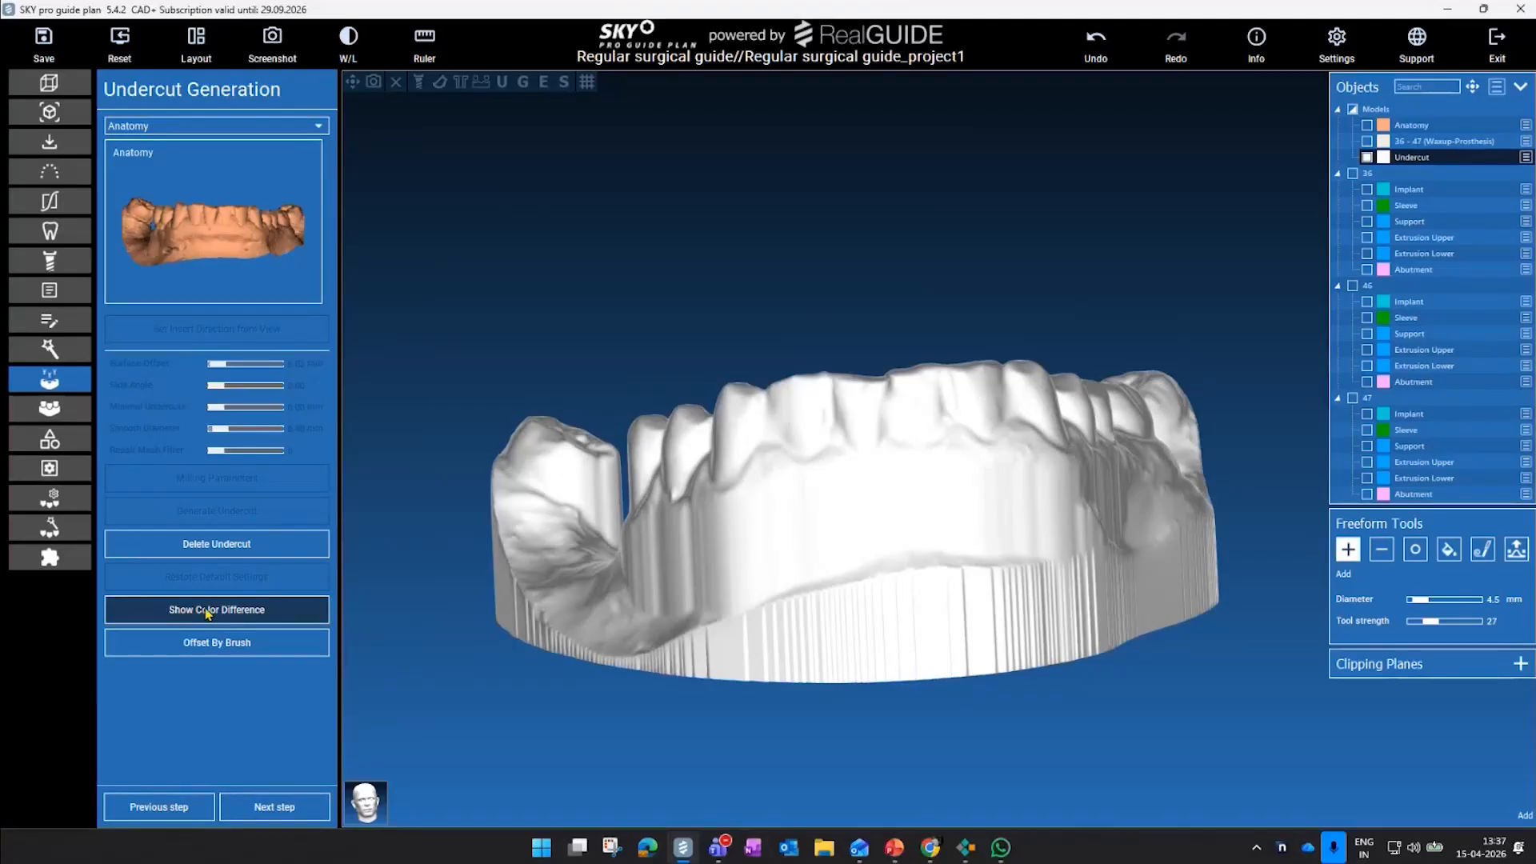
- Examine the blocked-out areas of the undercut model with the color difference display, and turn the display off again
left_click(218, 612)
mouse_move(1160, 724)
left_mouse_down()
mouse_move(1135, 743)
mouse_move(1193, 732)
left_mouse_up()
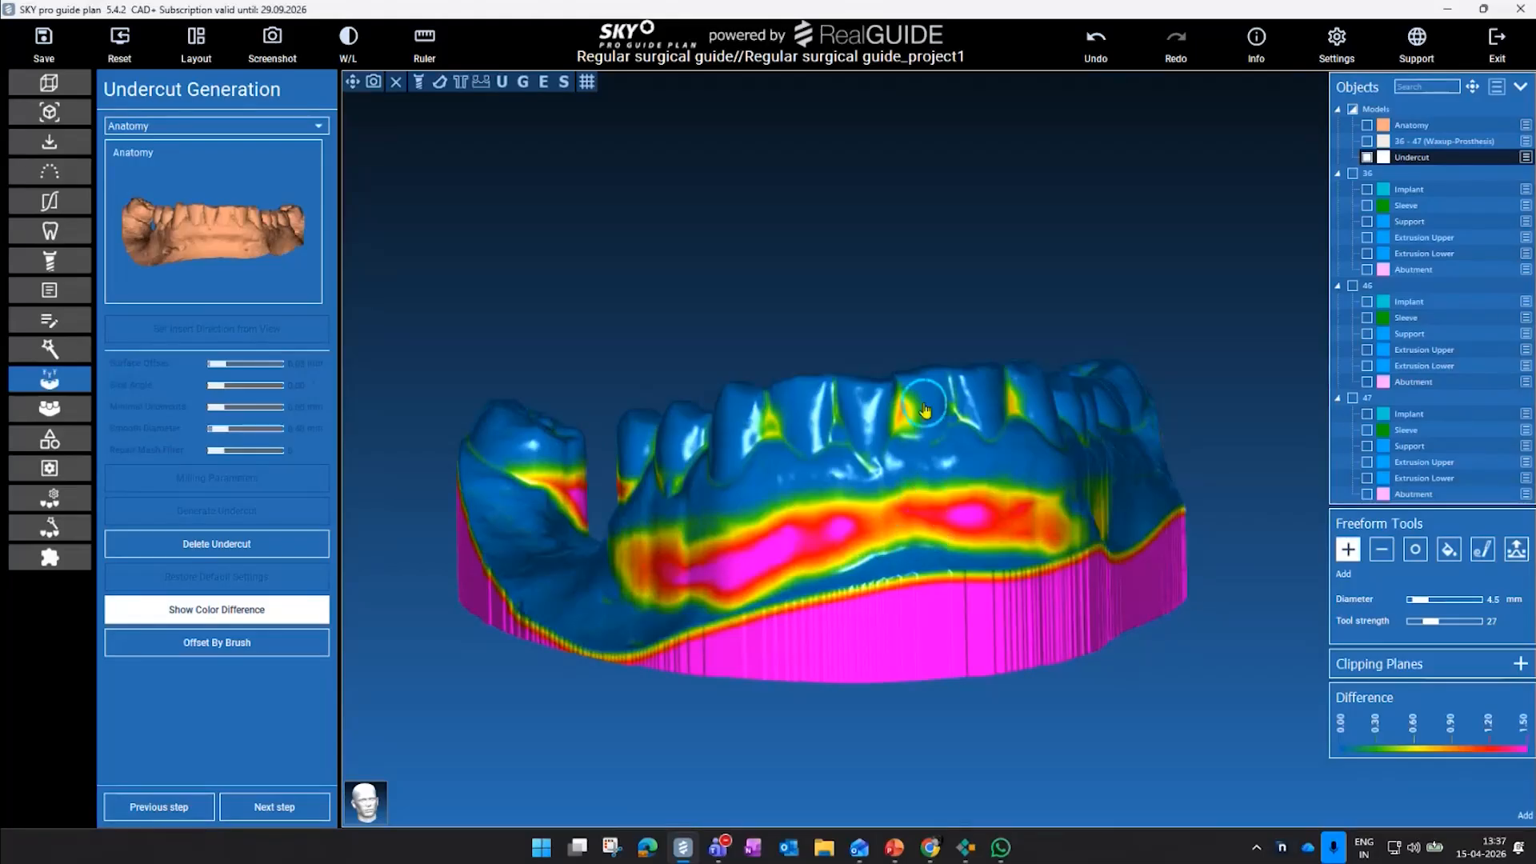
left_click_drag(652, 377, 645, 466)
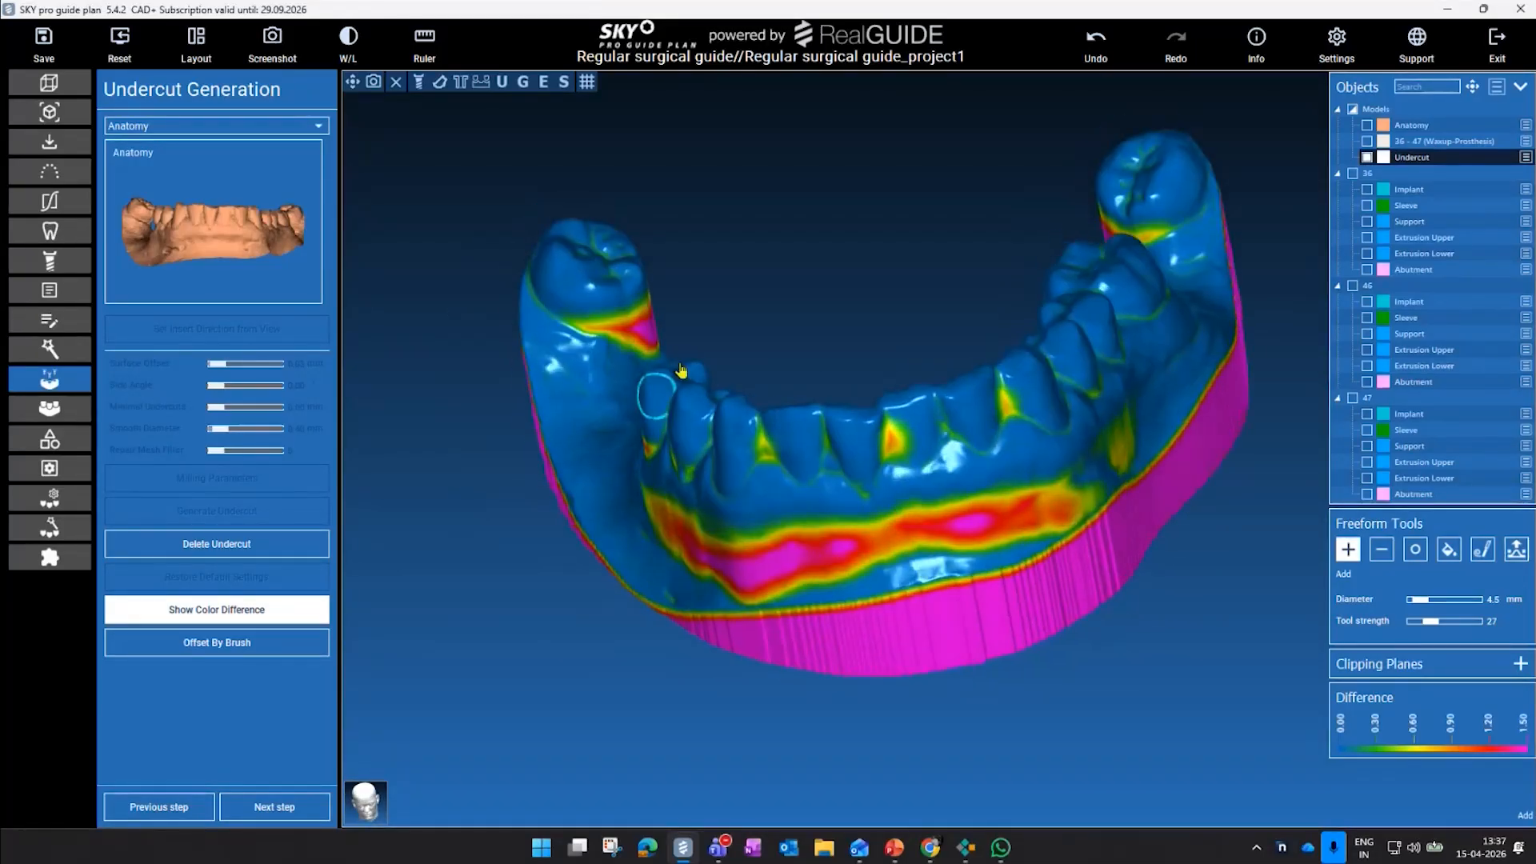
left_click_drag(720, 318, 800, 344)
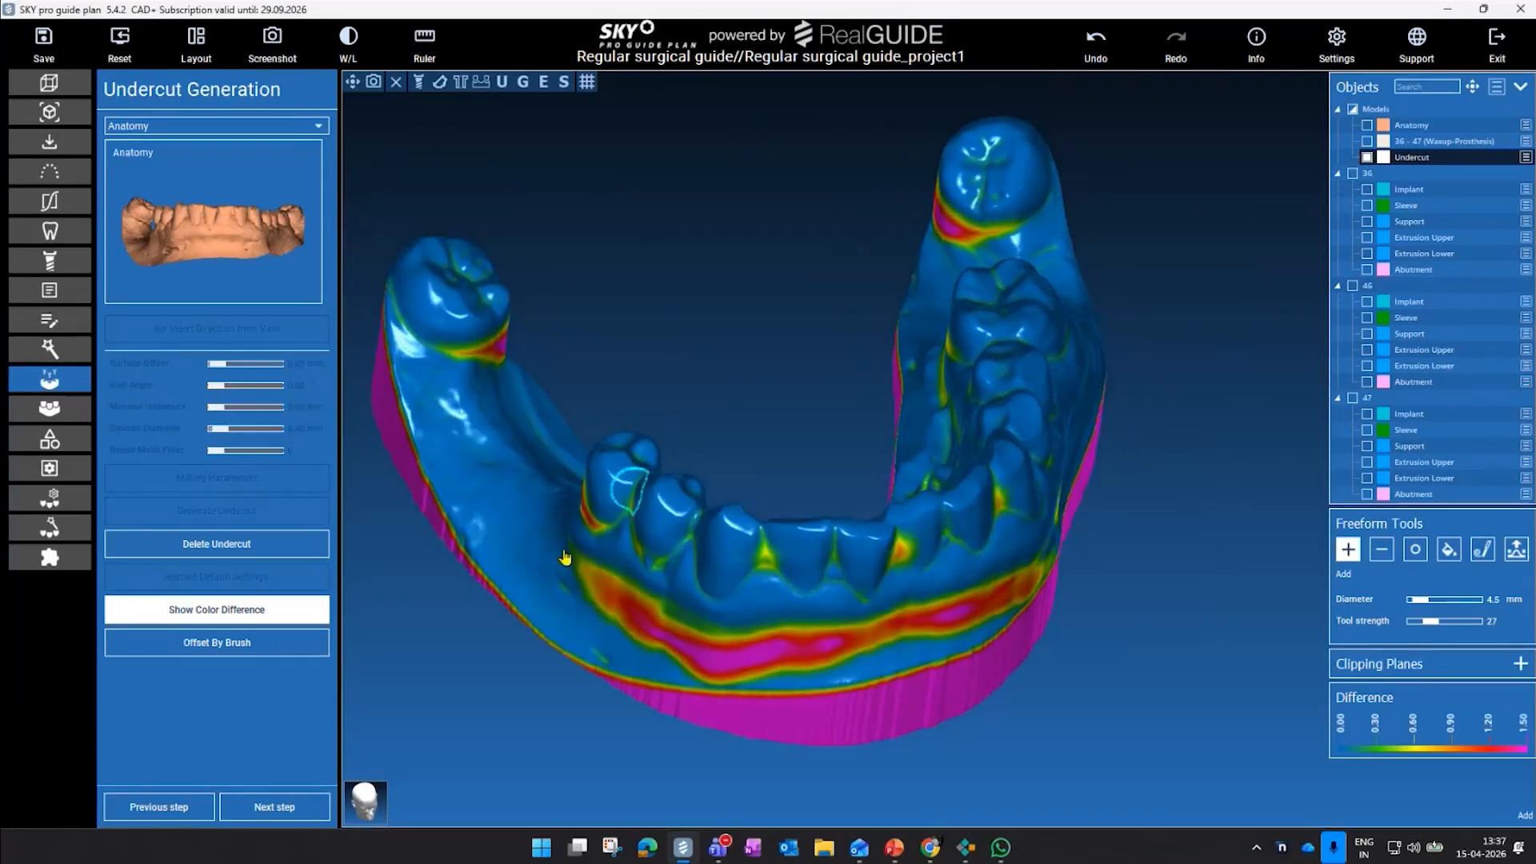
left_click(276, 620)
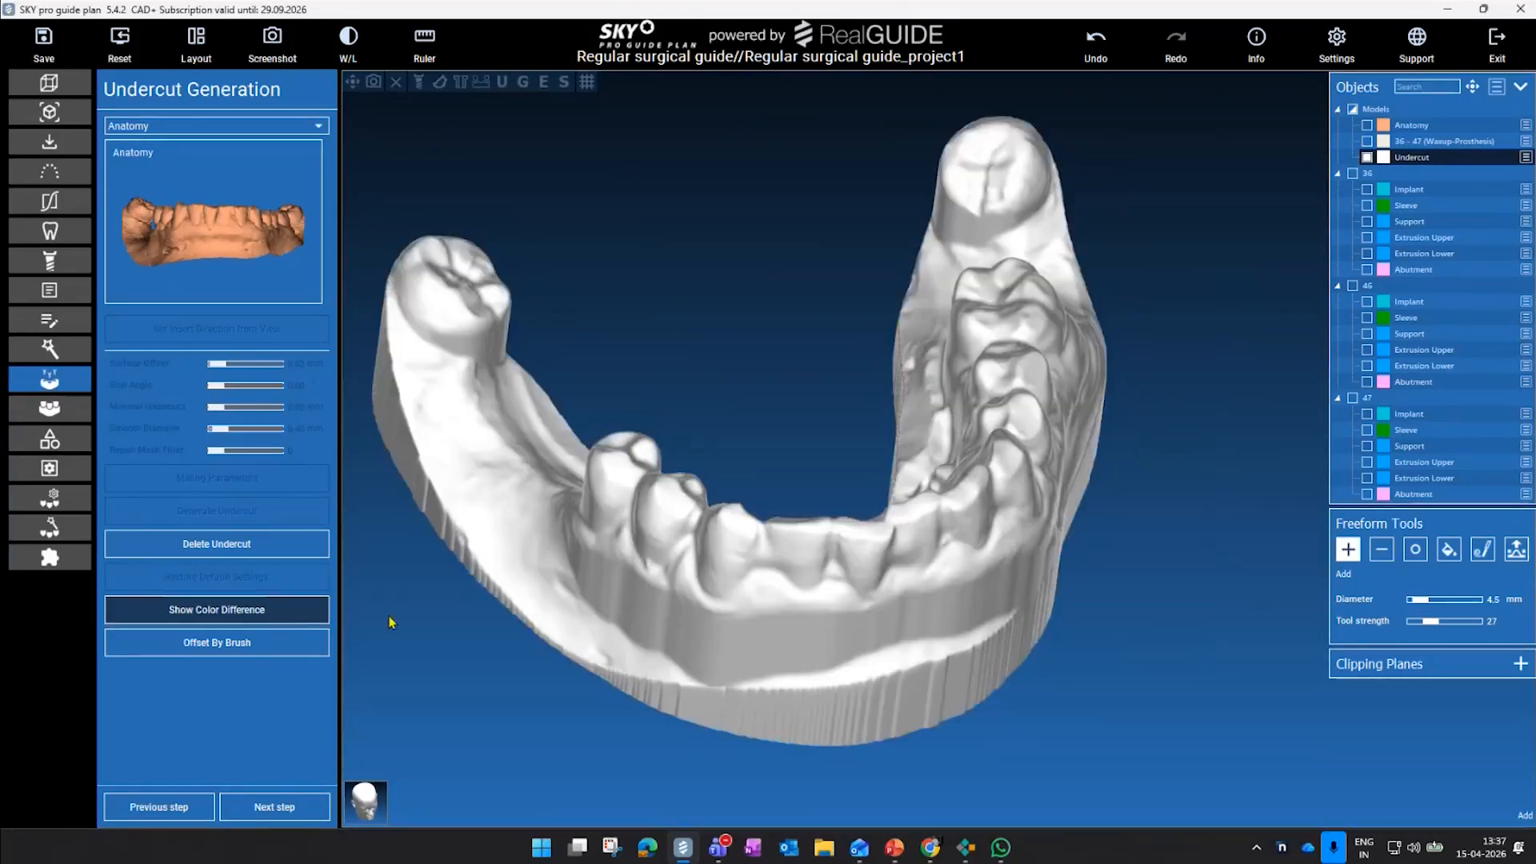
- Proceed from the finished undercut to guide generation
scroll(720, 349, "down", 2)
left_click_drag(902, 346, 1040, 696)
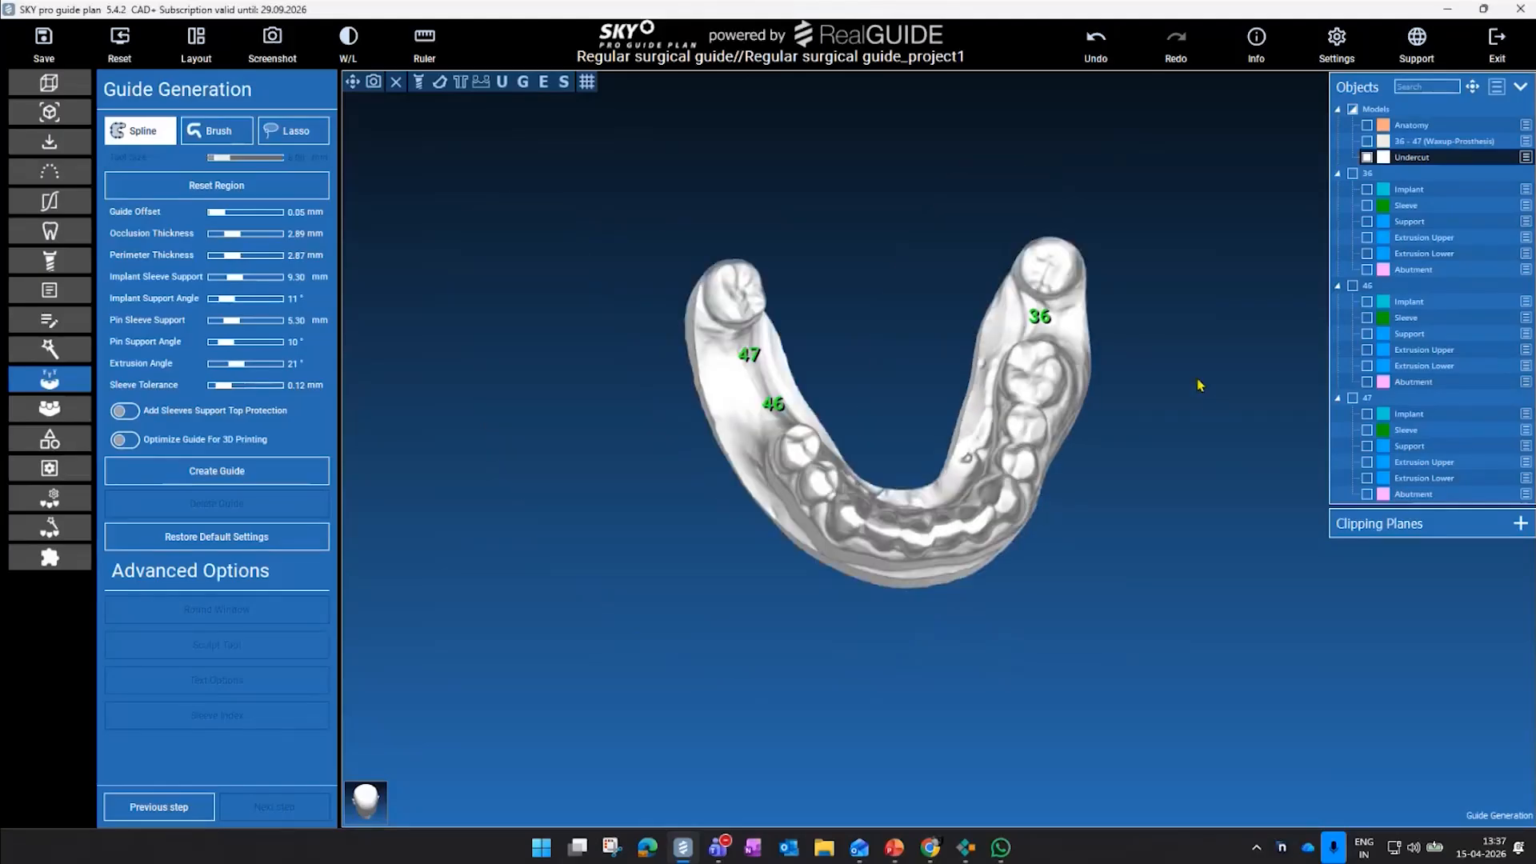
left_click_drag(1104, 600, 832, 633)
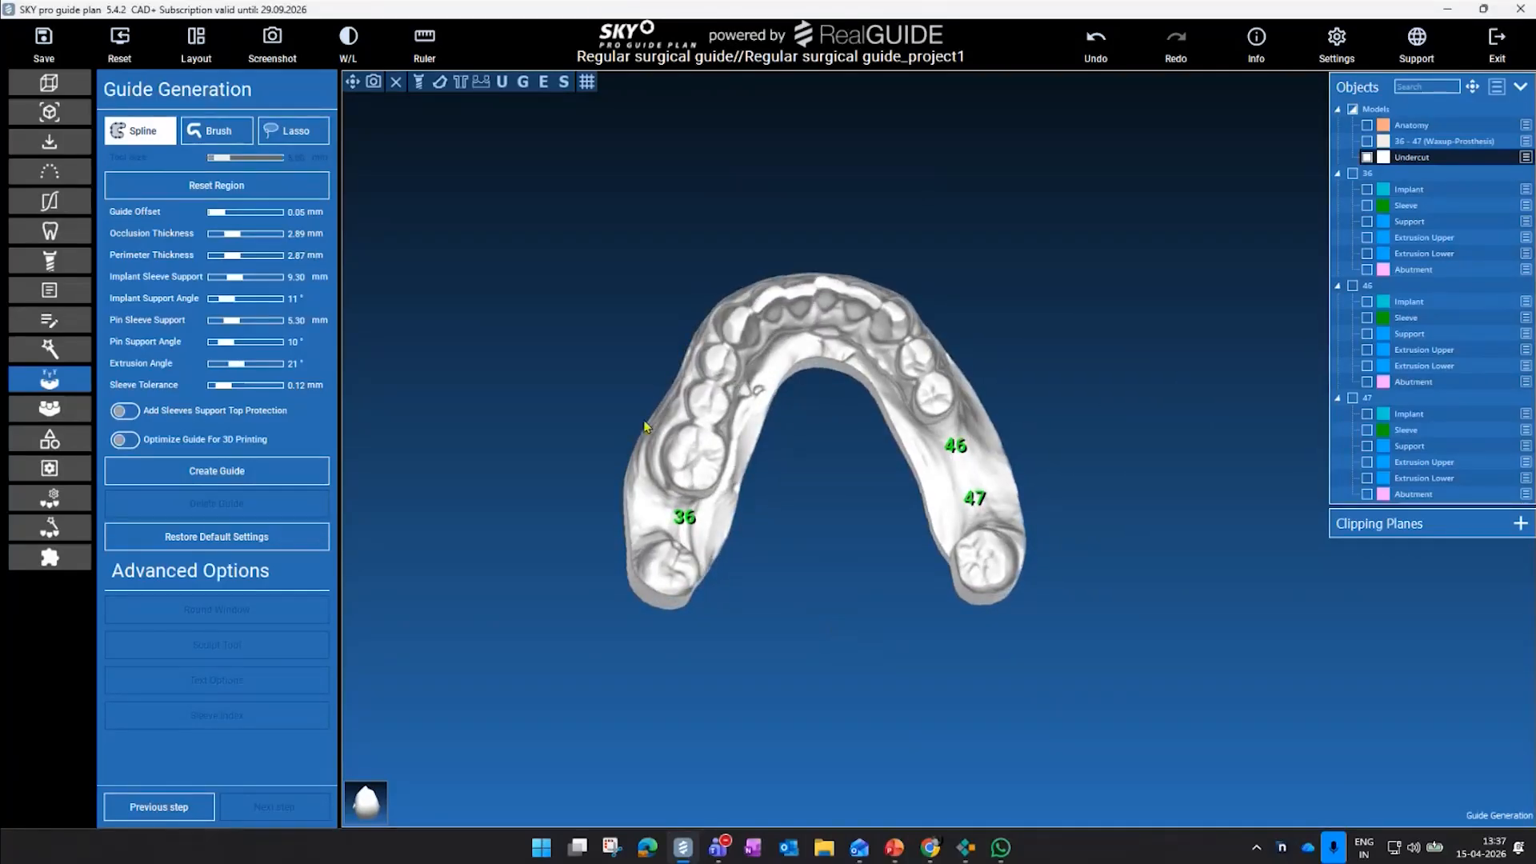
scroll(884, 530, "up", 5)
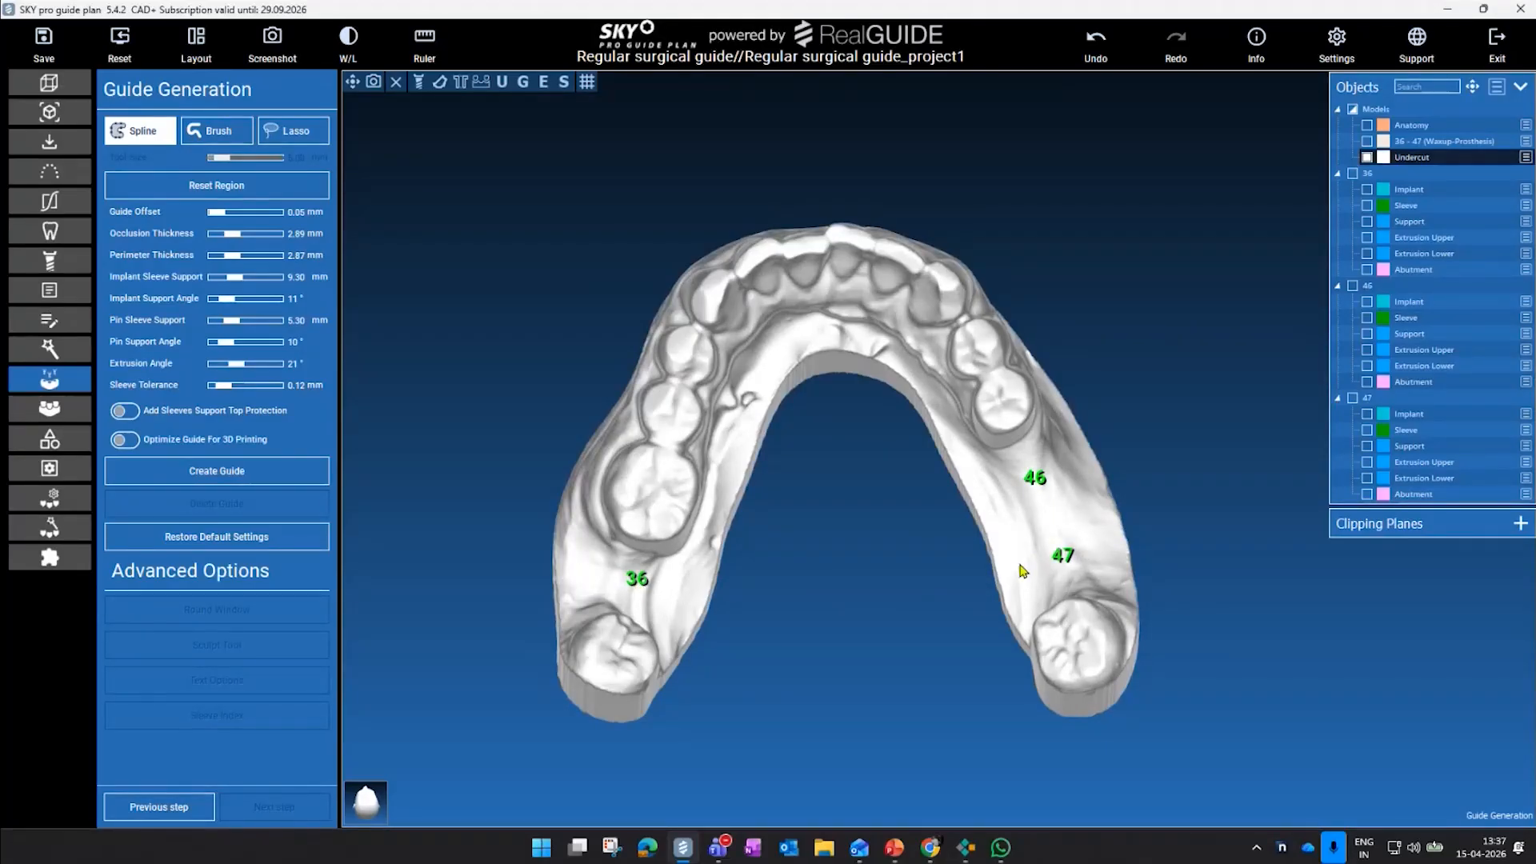
left_click_drag(935, 604, 829, 660)
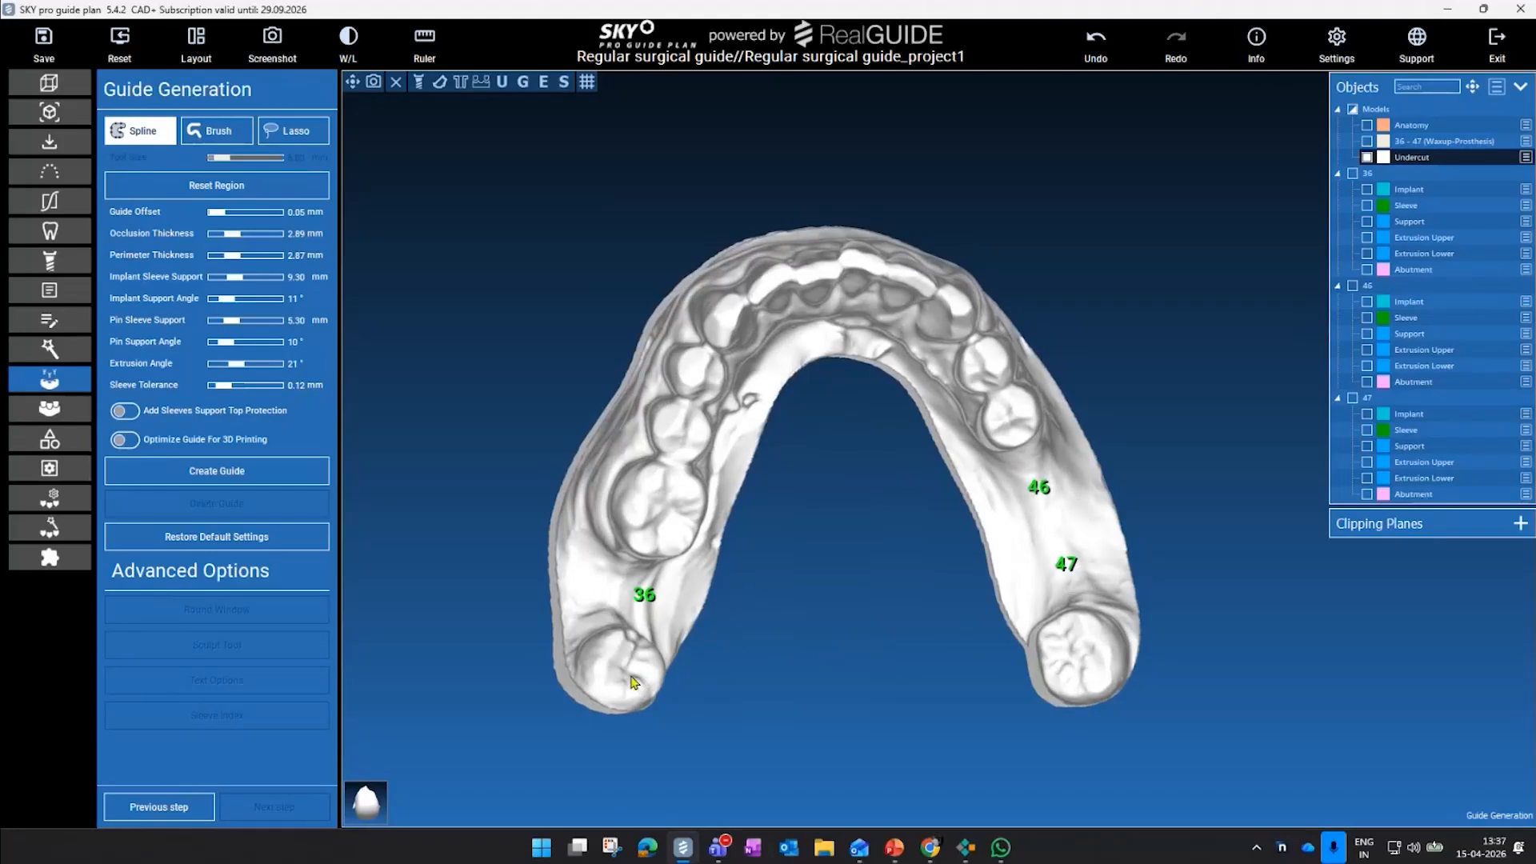
- Start the guide outline spline on the molar behind region 36 and run it along the outer gum to the front teeth
left_click(603, 661)
left_click(578, 605)
left_click_drag(521, 478, 627, 540)
left_click(644, 505)
left_click(697, 402)
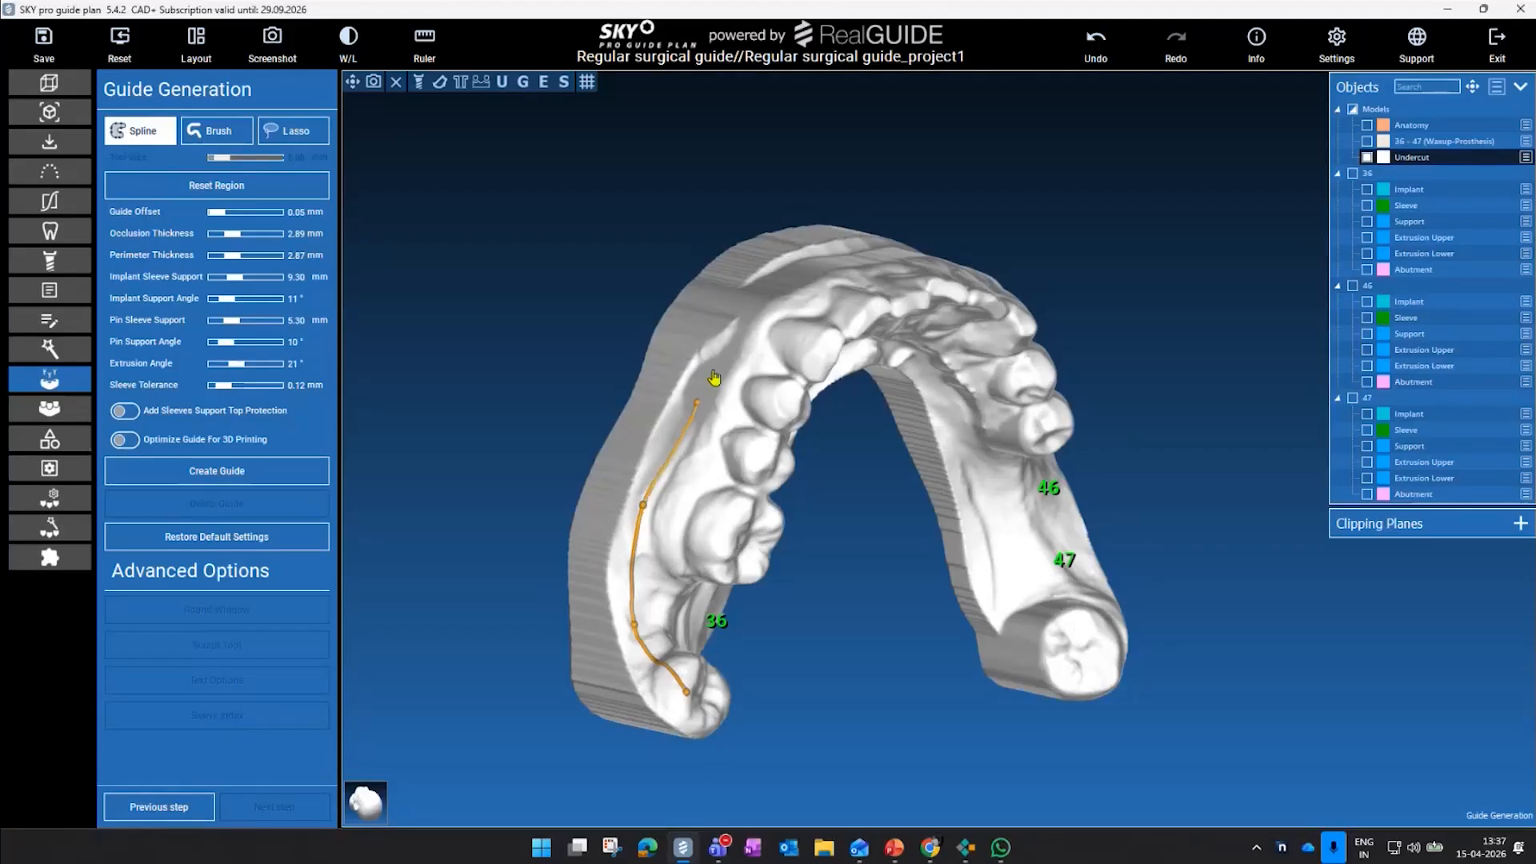
left_click(759, 320)
left_click(809, 290)
left_click_drag(1069, 234, 972, 316)
left_click(818, 349)
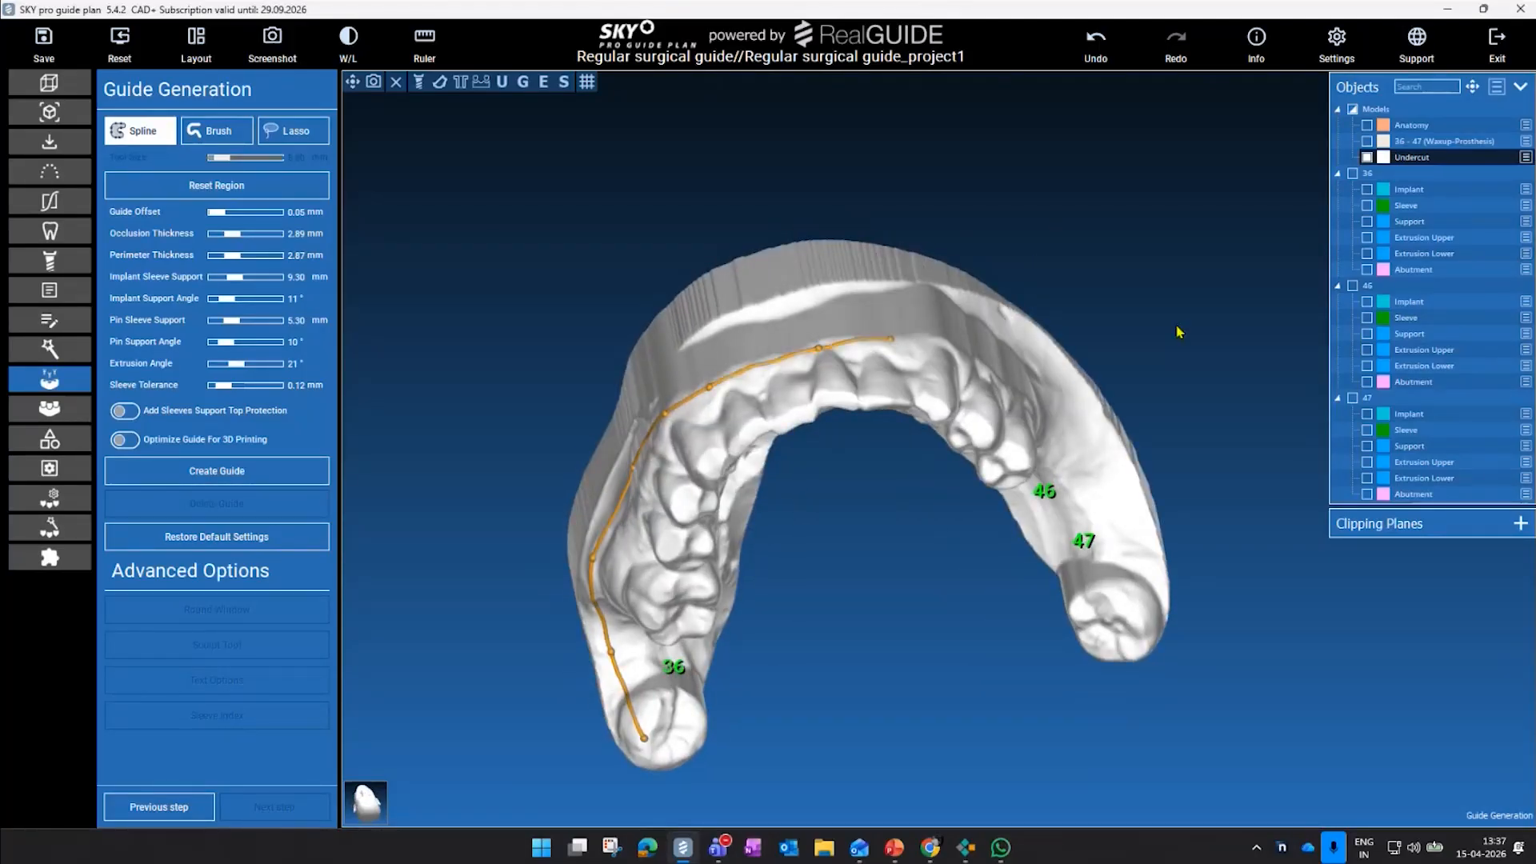
- Continue the guide outline along the outer side of the arch, past regions 46 and 47, to the last molar
left_click_drag(1183, 333, 984, 347)
left_click(903, 333)
left_click(991, 366)
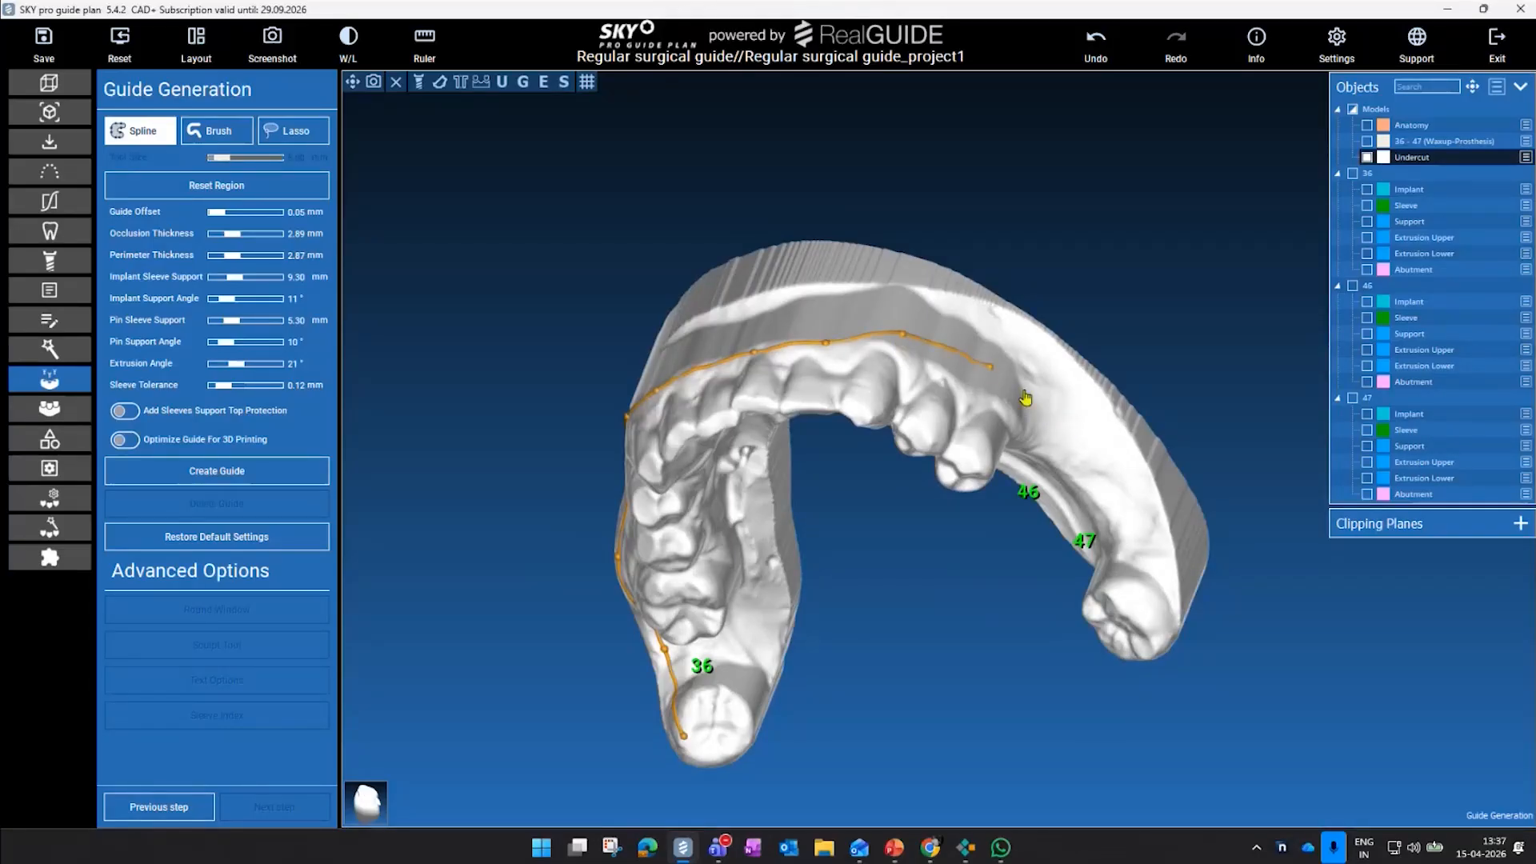
left_click(1078, 417)
left_click(1131, 478)
left_click(1155, 550)
left_click(1149, 605)
- Carry the guide outline across the molar behind region 47 and forward along the inner gum to behind the front teeth
left_click_drag(1086, 697, 1248, 516)
left_click(1137, 609)
left_click(1109, 623)
left_click_drag(993, 657, 1063, 598)
left_click(1051, 596)
left_click(981, 451)
left_click(931, 385)
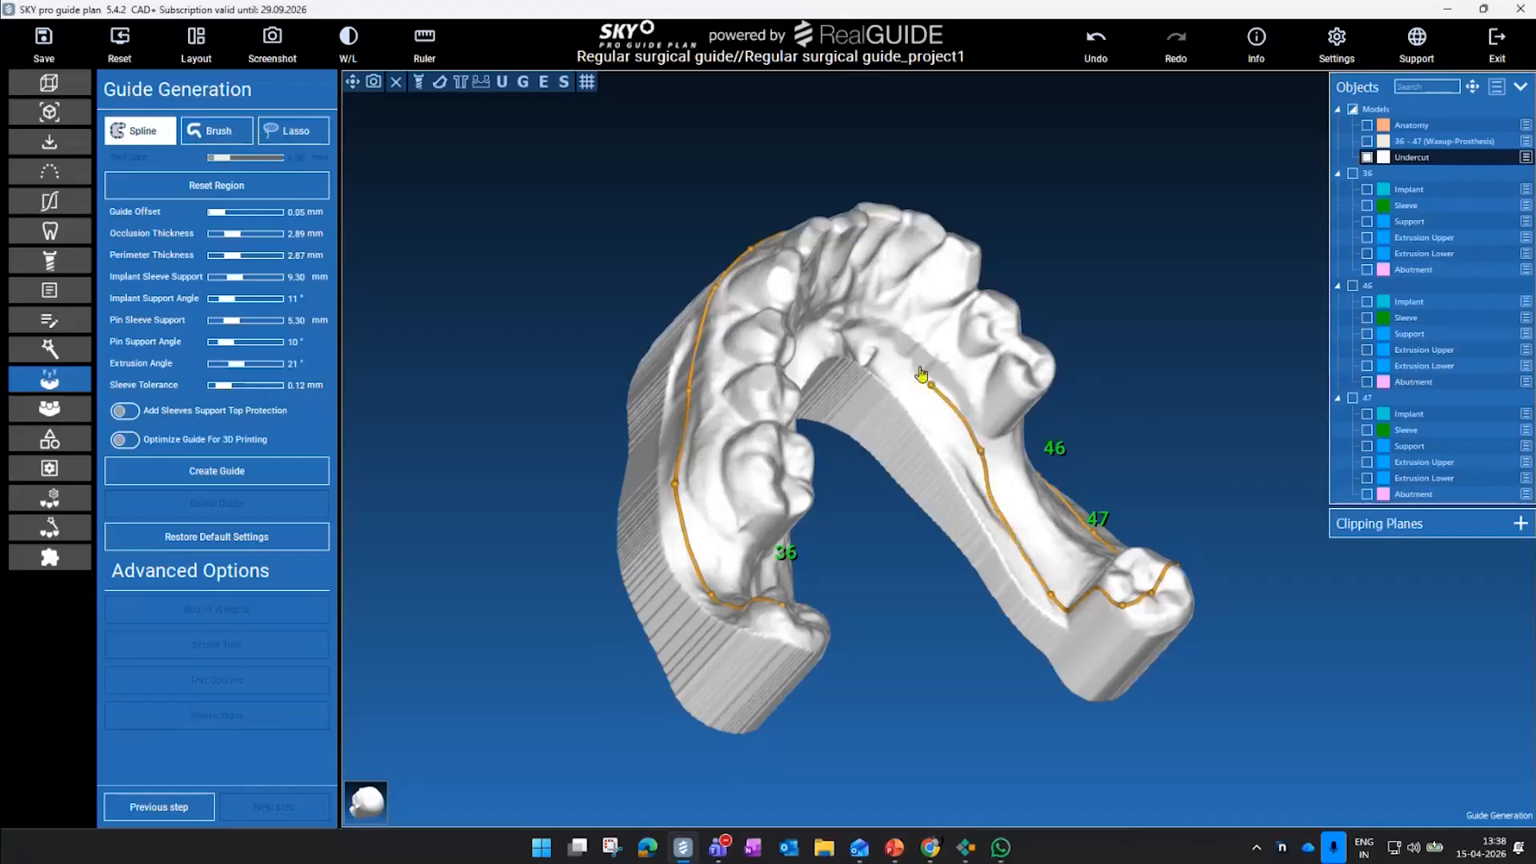
left_click(895, 336)
left_click_drag(1056, 346, 849, 322)
left_click(813, 312)
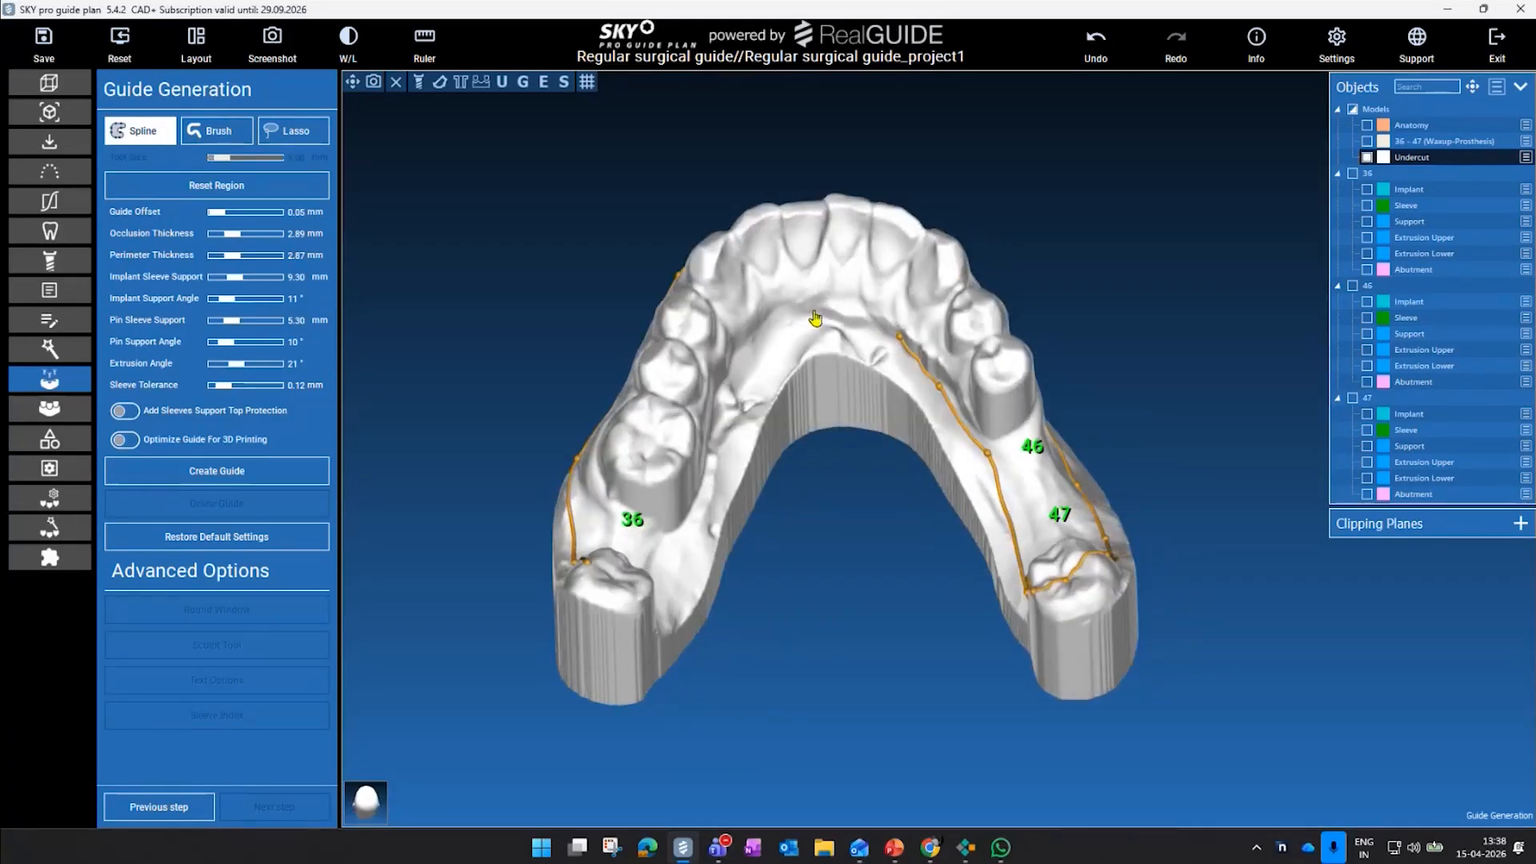
- Run the guide outline back along the inner side past region 36 and across the last molar to its starting point
left_click(755, 343)
left_click(725, 406)
left_click_drag(774, 492, 706, 499)
left_click(667, 509)
left_click(637, 597)
left_click(636, 616)
scroll(564, 594, "up", 3)
left_click_drag(564, 593, 596, 673)
left_click(620, 669)
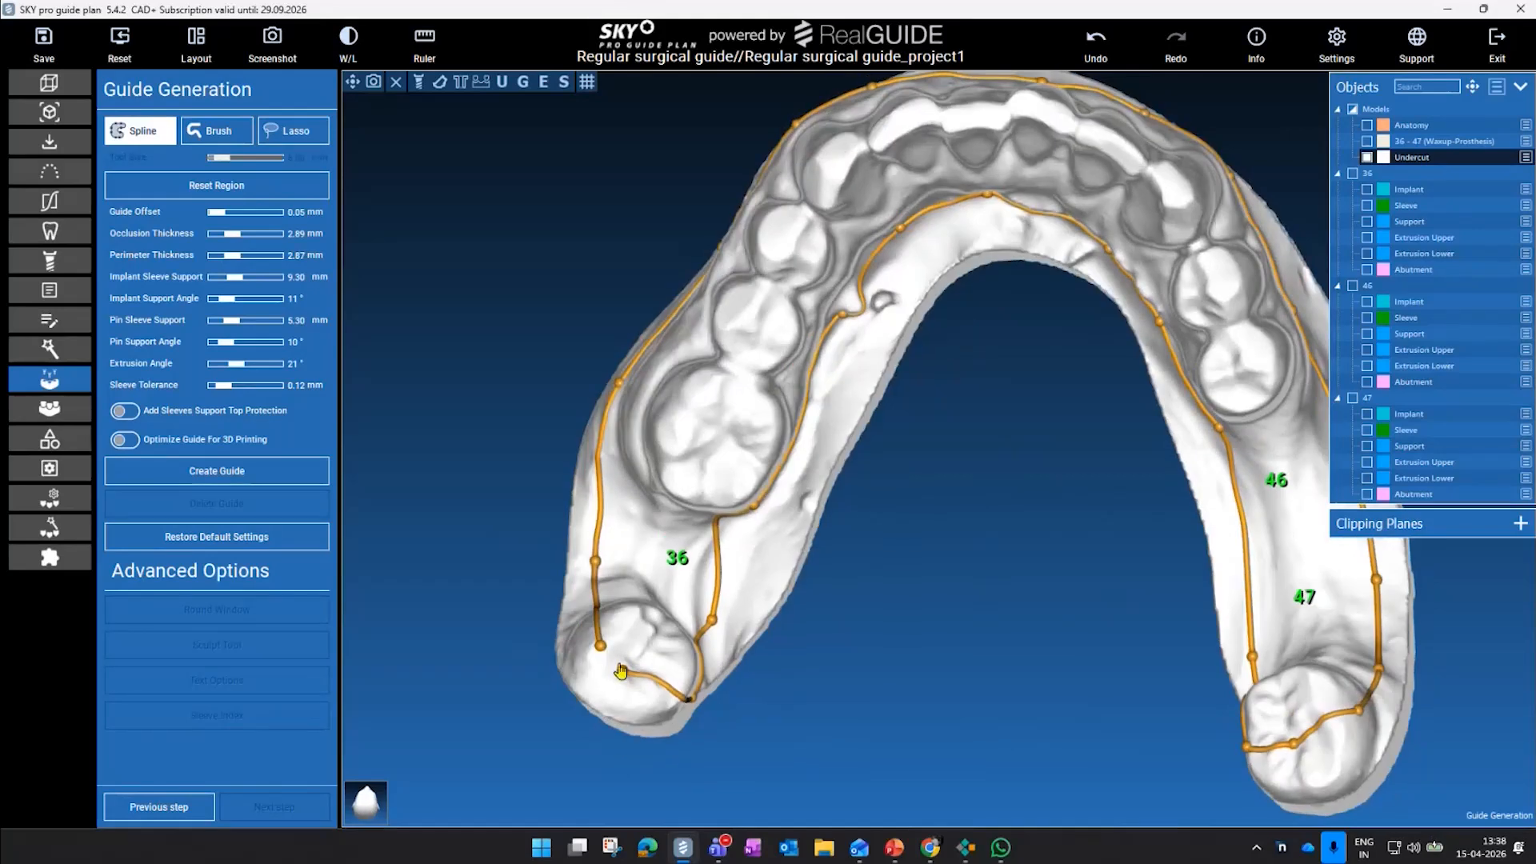
left_click(629, 668)
- Reposition the outline's control points around the molar behind region 36 and check the course of the whole spline
left_click_drag(629, 668, 562, 563)
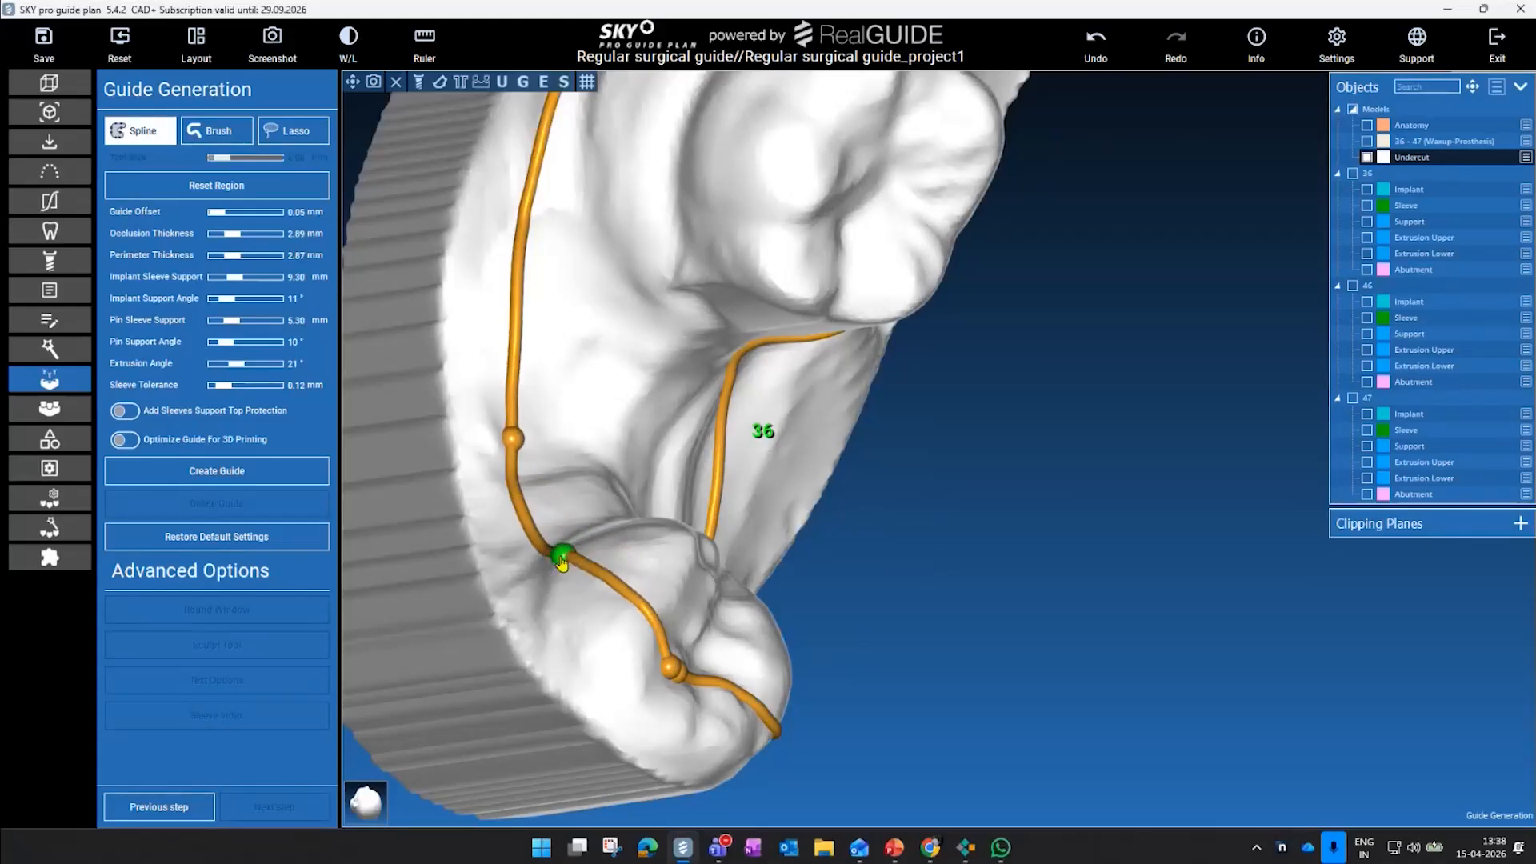
scroll(878, 546, "down", 4)
left_click_drag(878, 545, 920, 456)
left_click_drag(700, 533, 717, 556)
left_click_drag(840, 418, 830, 408)
mouse_move(920, 549)
middle_mouse_down()
mouse_move(898, 567)
mouse_move(919, 565)
middle_mouse_up()
left_click_drag(918, 564, 1246, 594)
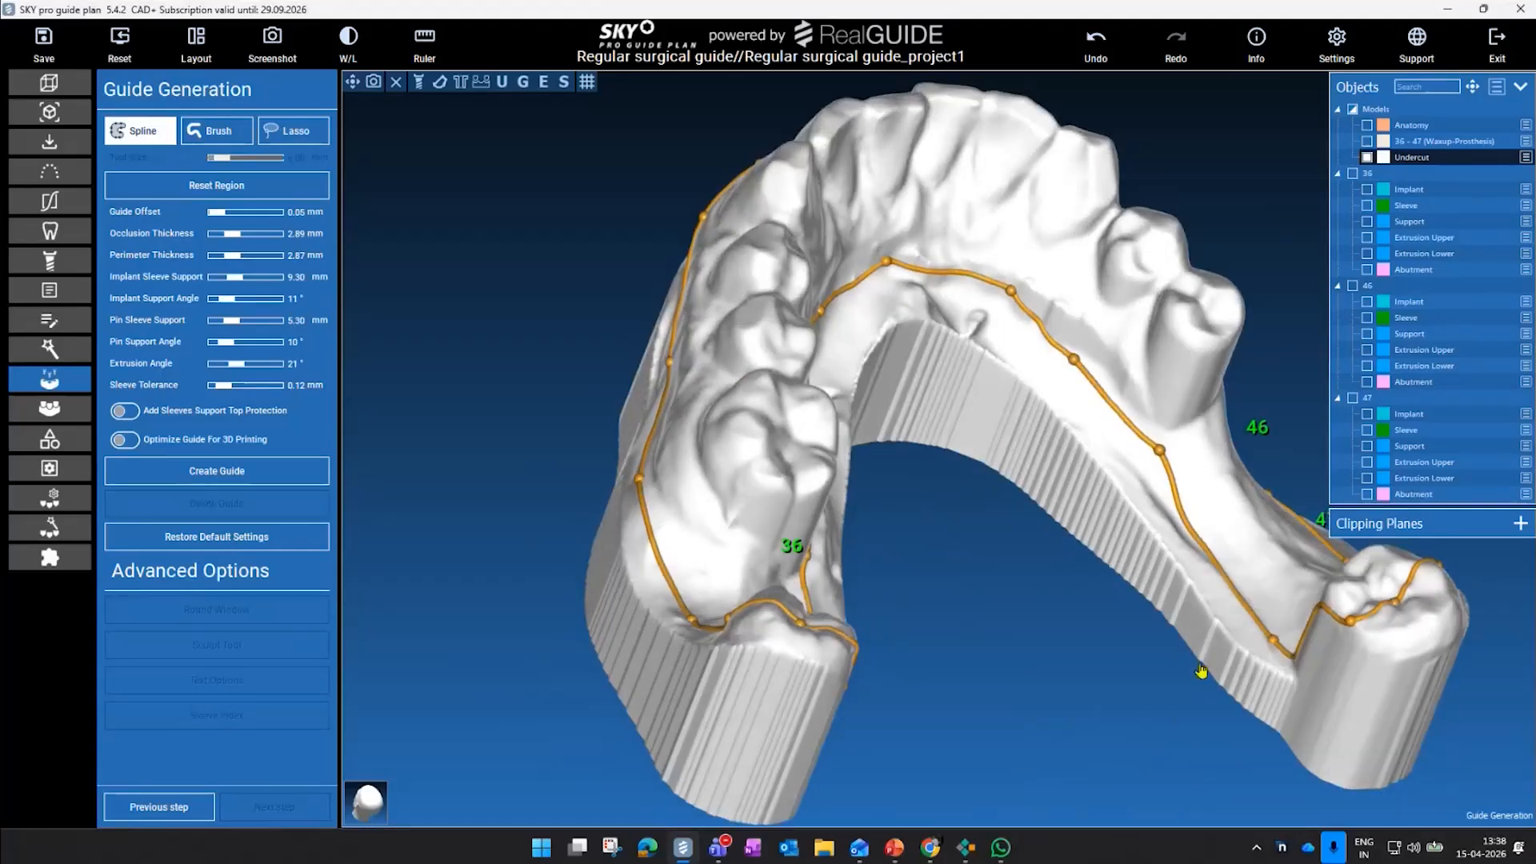
- Set the guide's occlusion thickness to 2.81 mm and its perimeter thickness to 2.79 mm
middle_click_drag(1143, 706, 1050, 680)
left_click_drag(1050, 681, 652, 606)
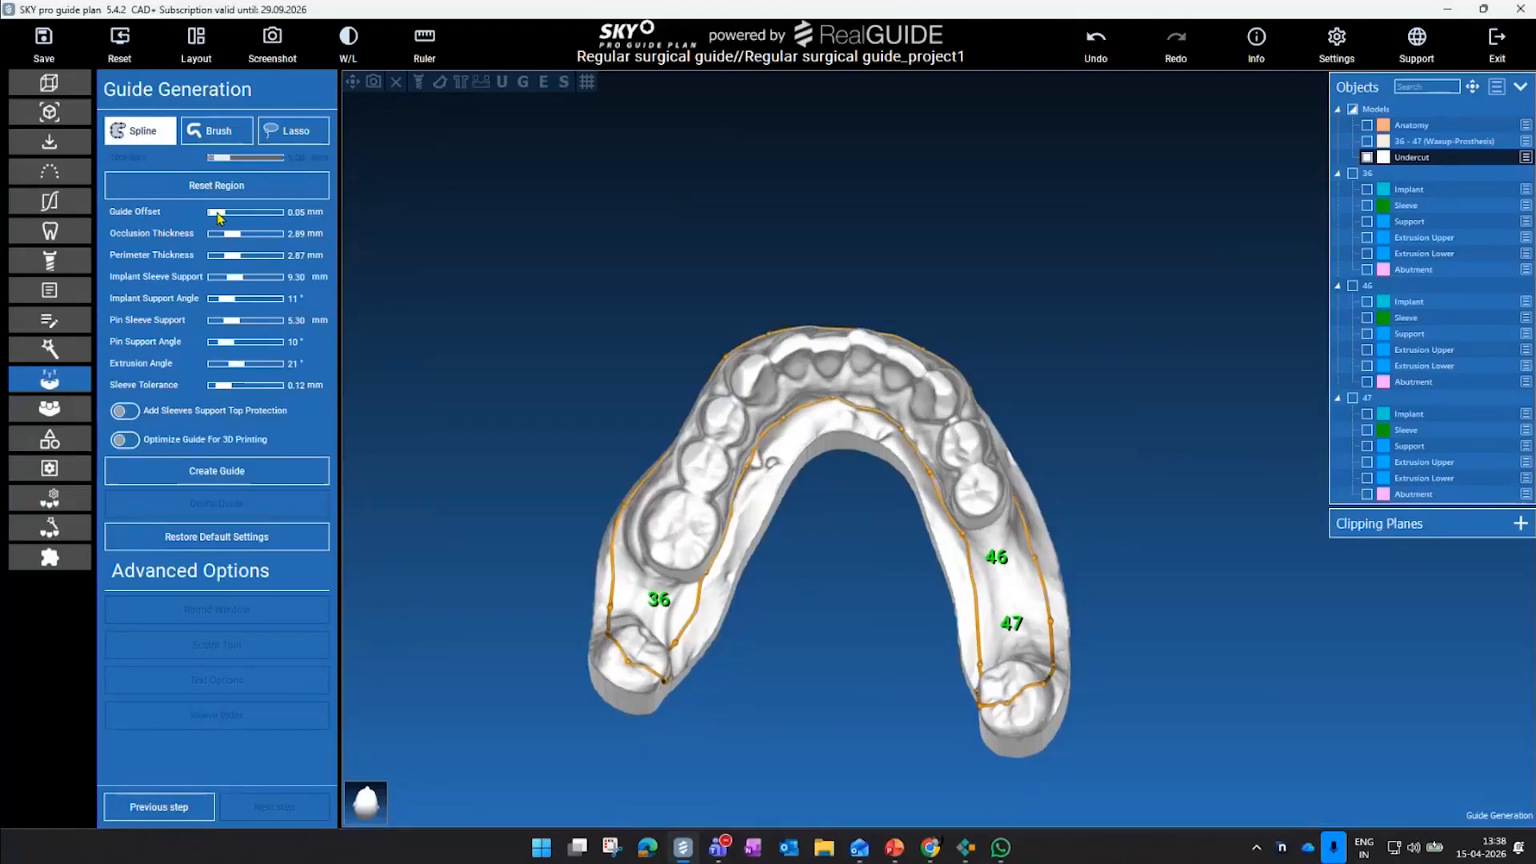
left_click_drag(620, 266, 623, 302)
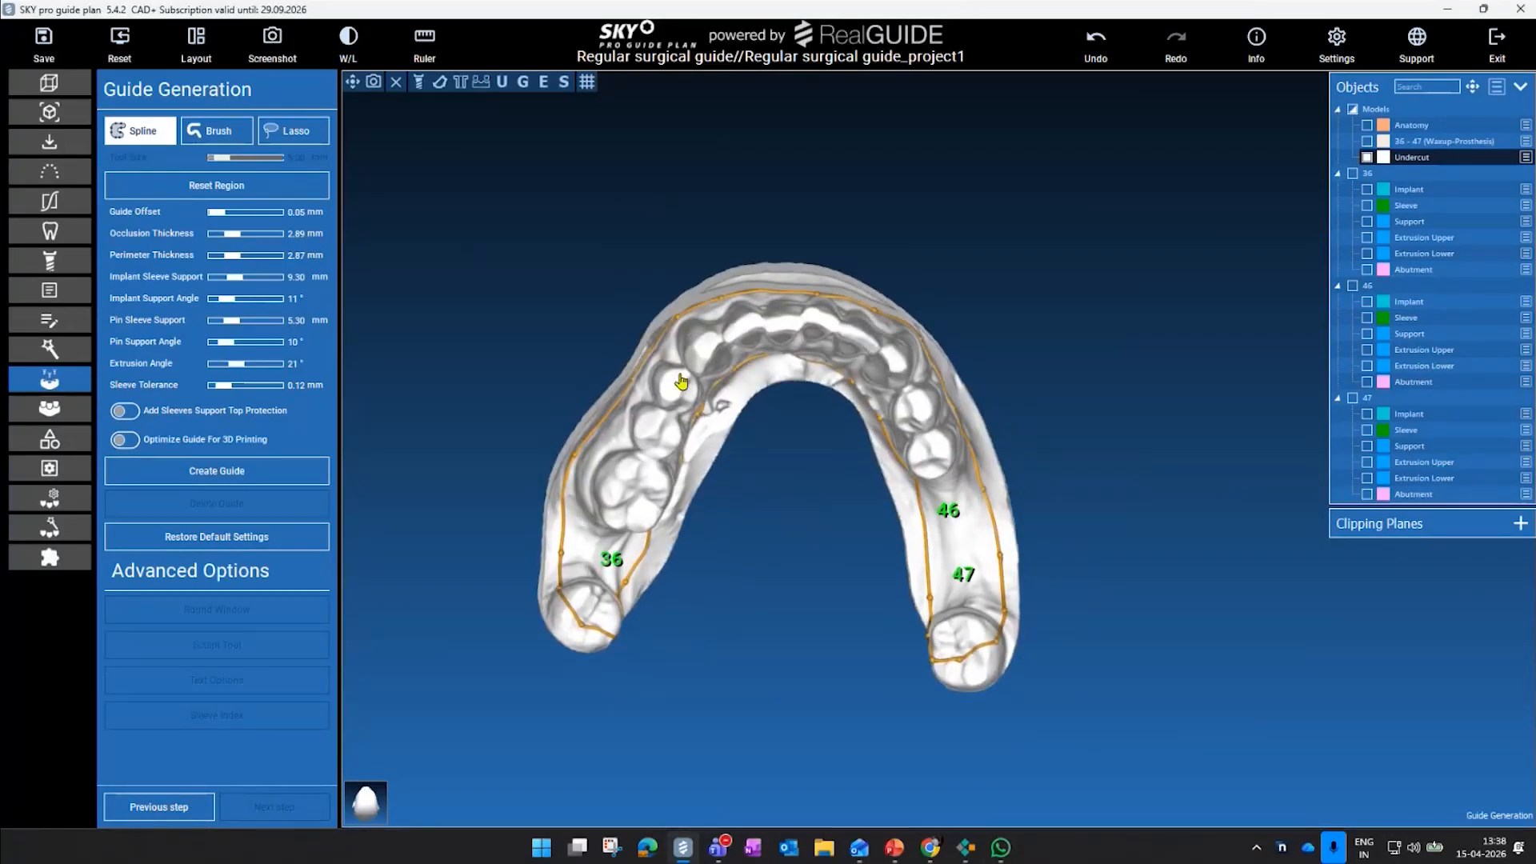
left_click_drag(808, 520, 823, 484)
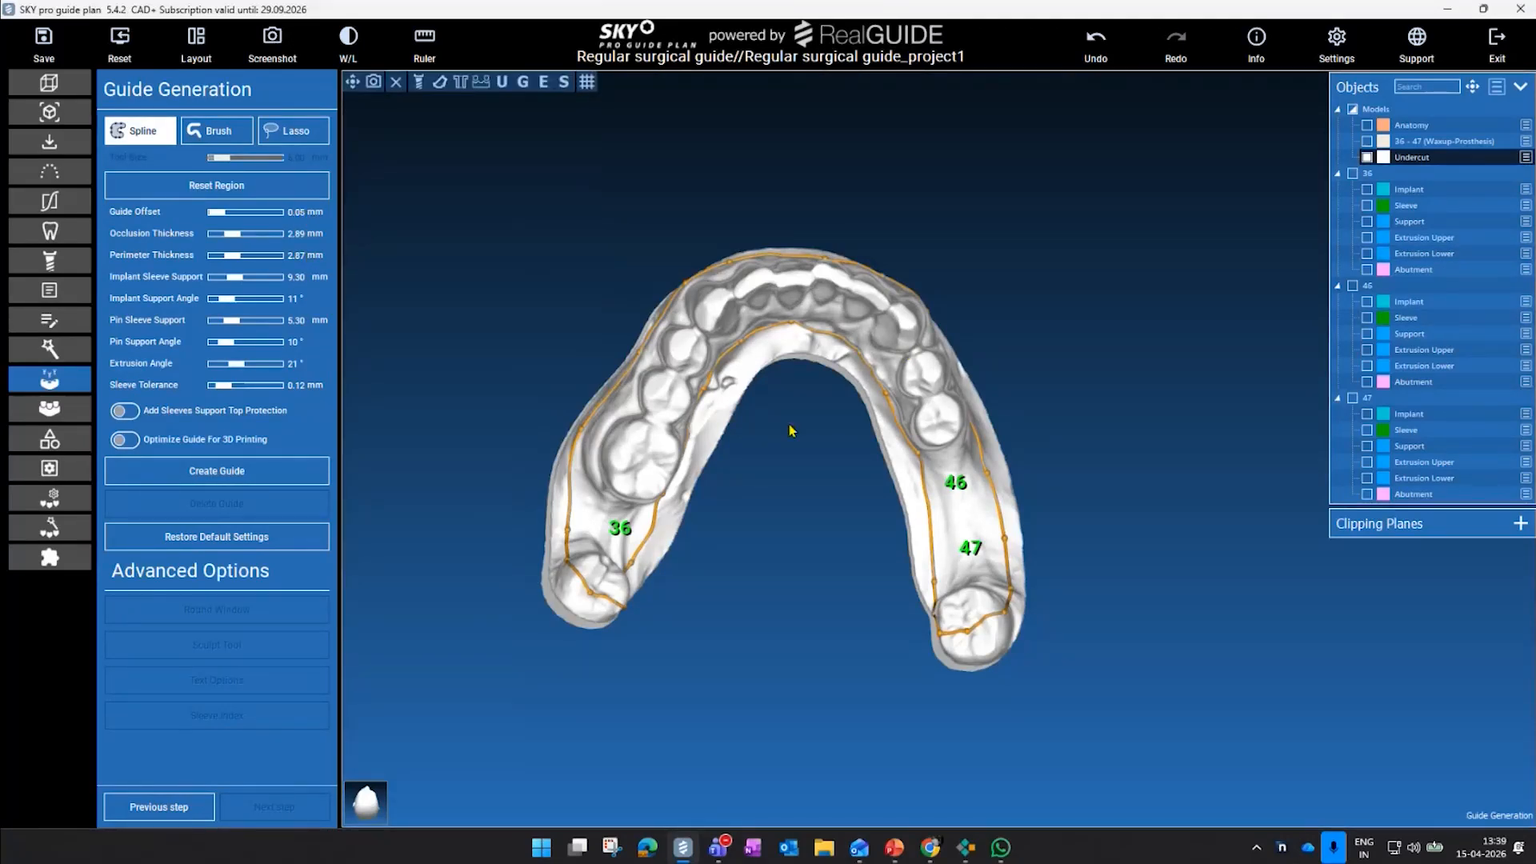
left_click_drag(848, 513, 782, 468)
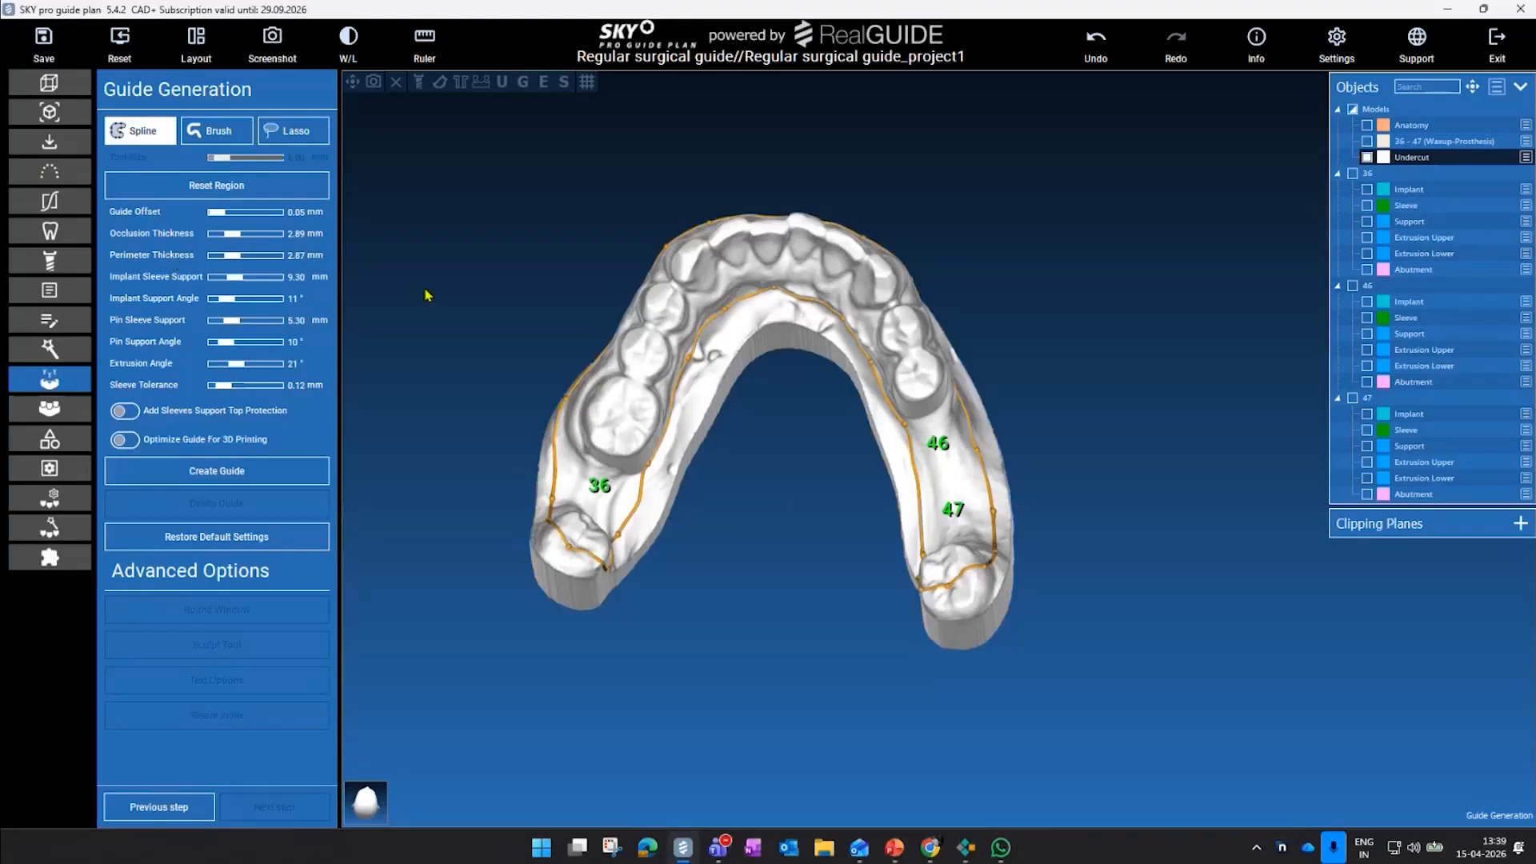
left_click_drag(800, 446, 724, 346)
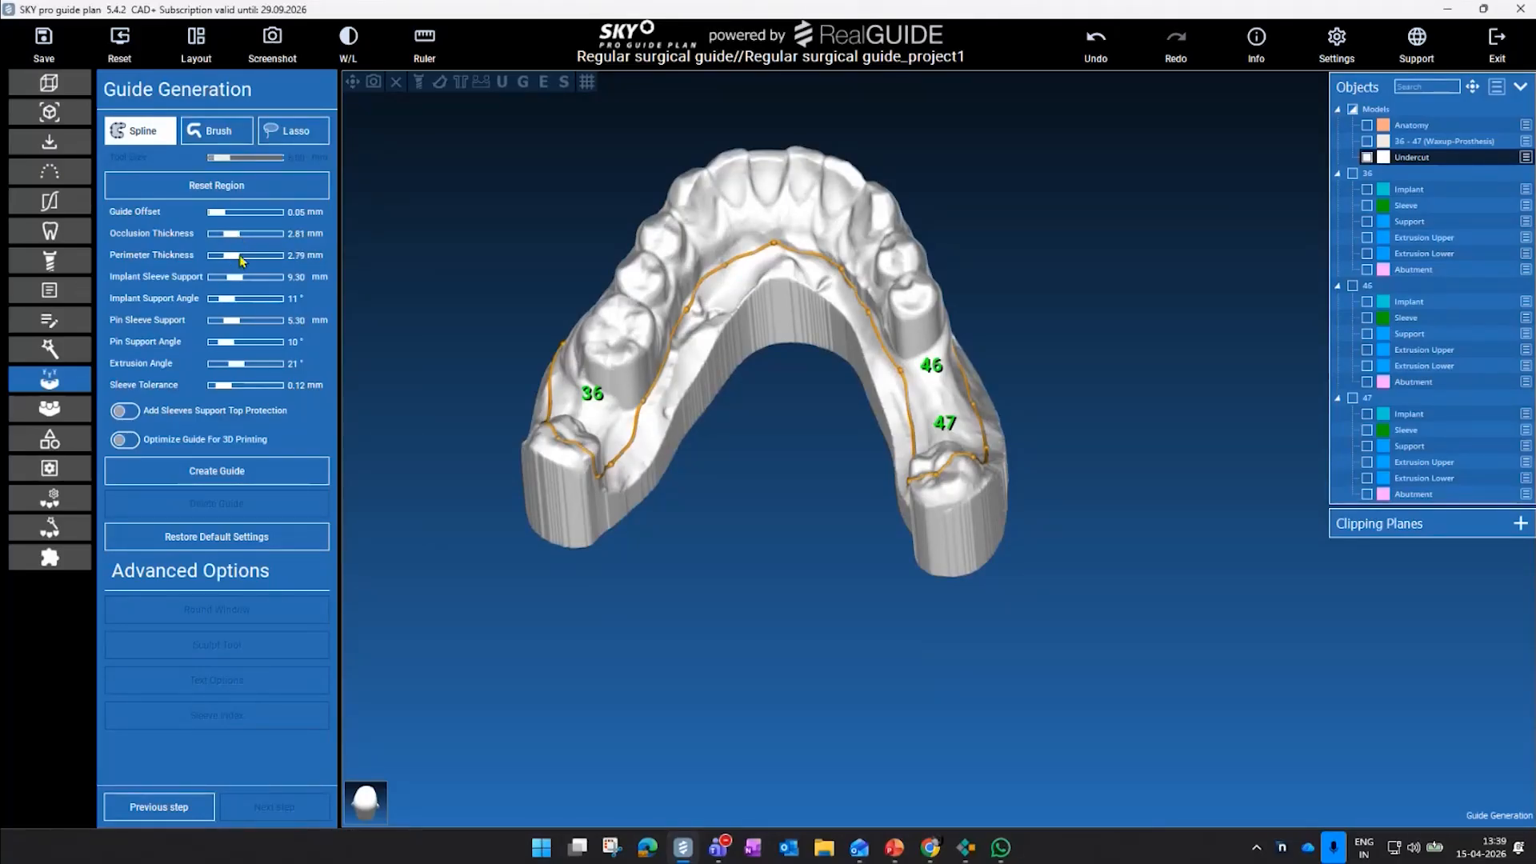
- Create the surgical guide from the outlined region with the current guide settings
mouse_move(442, 284)
right_mouse_down()
mouse_move(477, 246)
mouse_move(449, 298)
right_mouse_up()
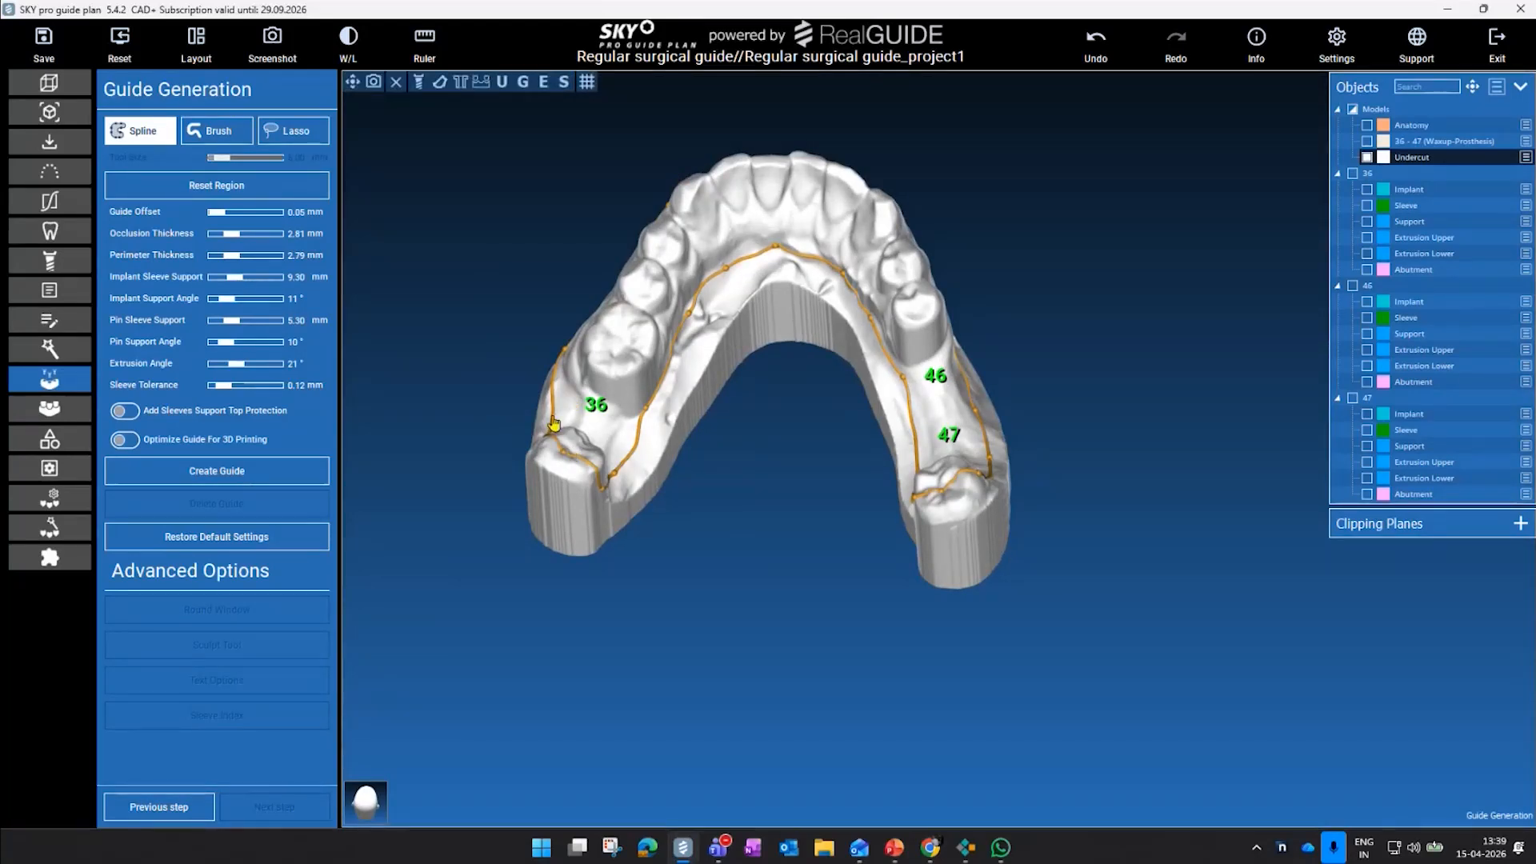
right_click_drag(465, 297, 444, 352)
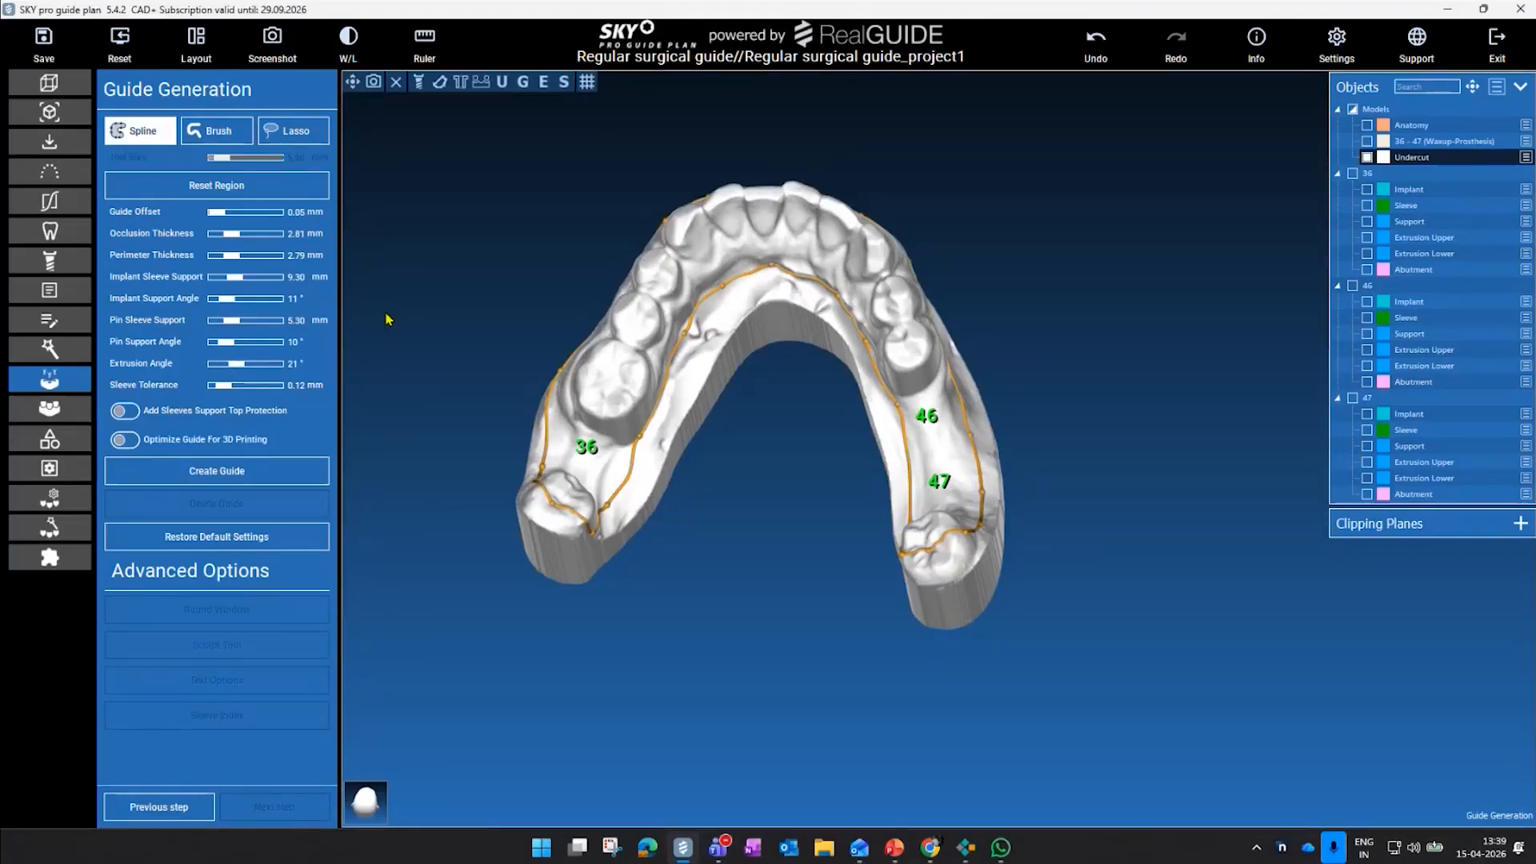
right_click_drag(503, 234, 520, 317)
middle_click_drag(544, 332, 640, 301)
right_click_drag(640, 301, 640, 300)
scroll(604, 325, "down", 1)
middle_click_drag(605, 325, 643, 356)
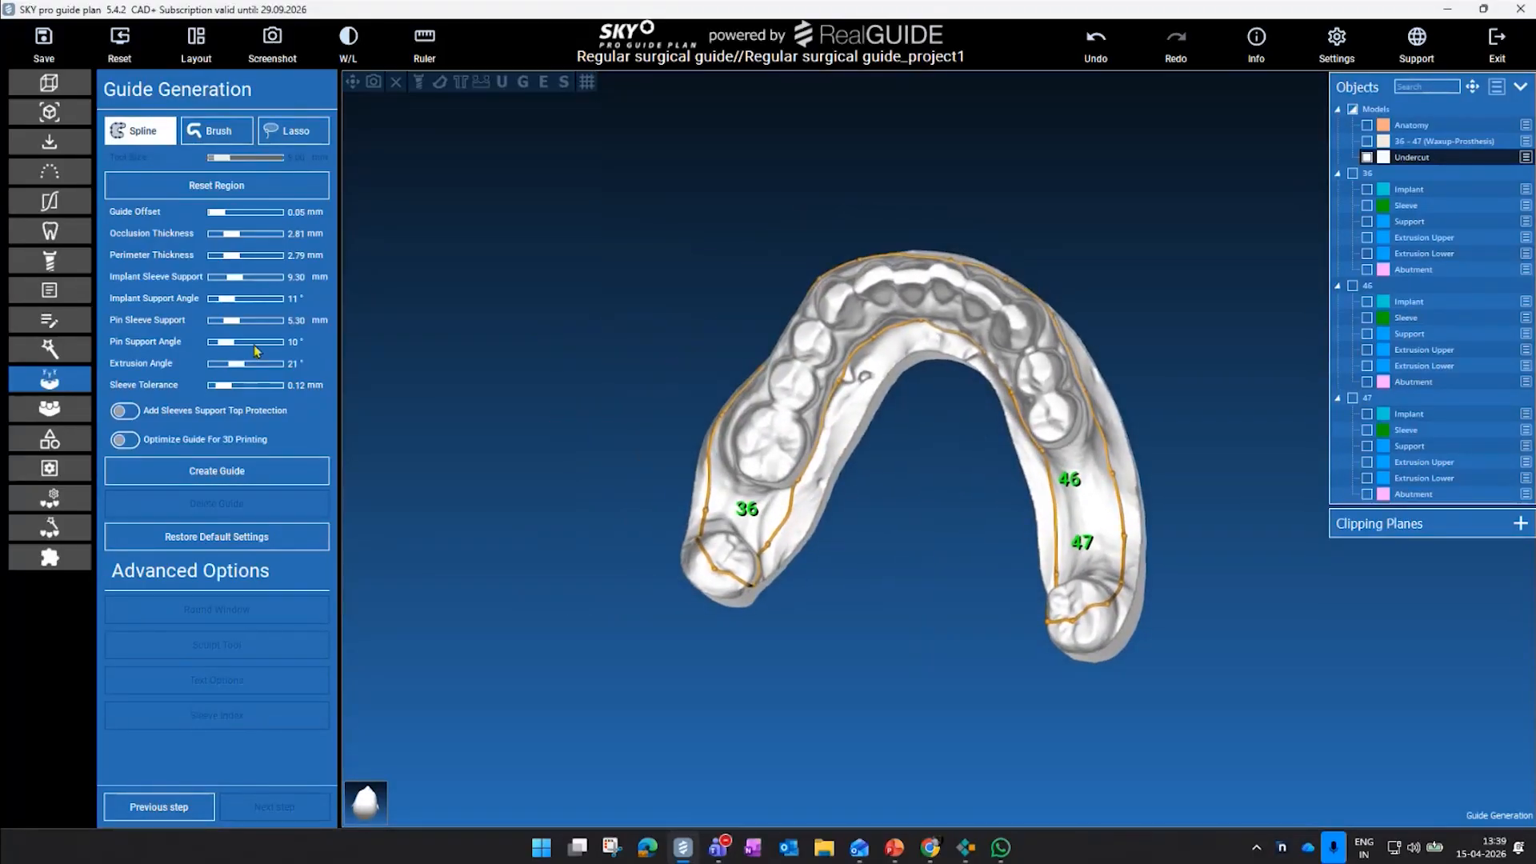
middle_click_drag(501, 478, 421, 475)
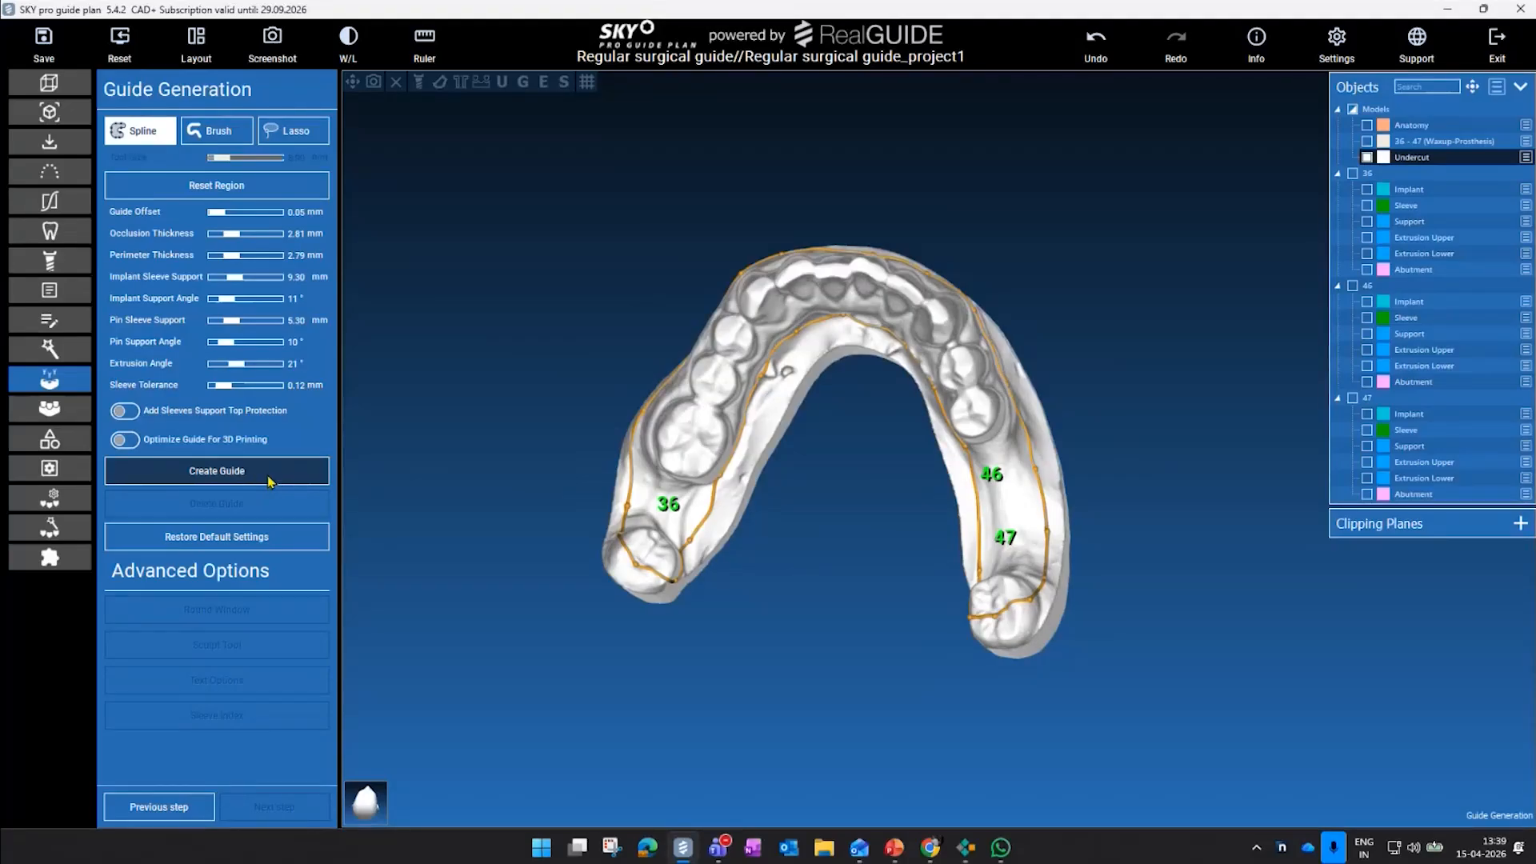
left_click(269, 482)
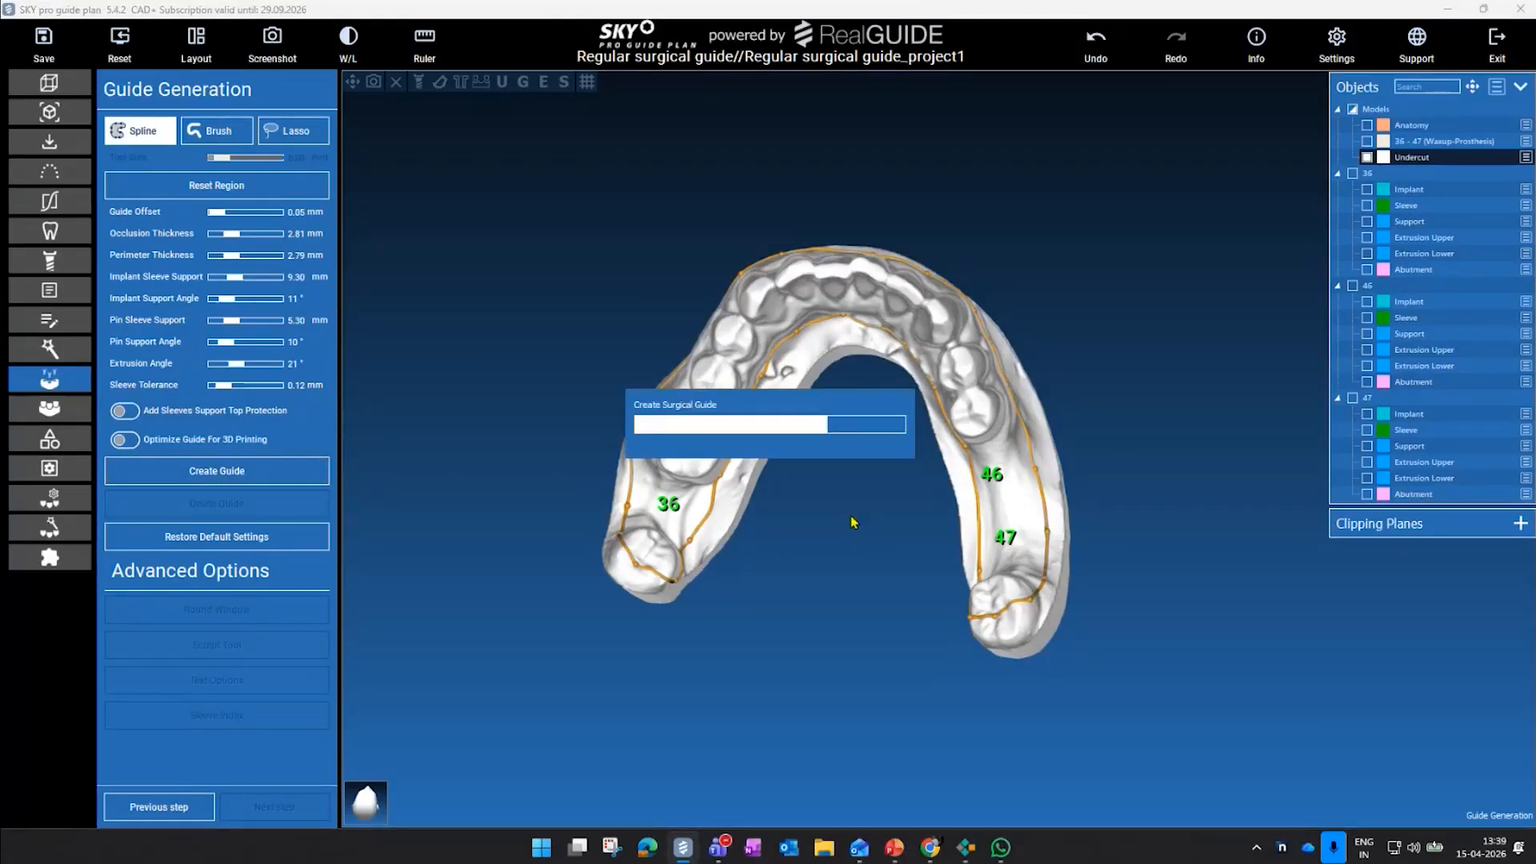
mouse_move(781, 502)
right_mouse_down()
mouse_move(820, 298)
mouse_move(789, 560)
mouse_move(813, 473)
mouse_move(795, 504)
mouse_move(793, 480)
right_mouse_up()
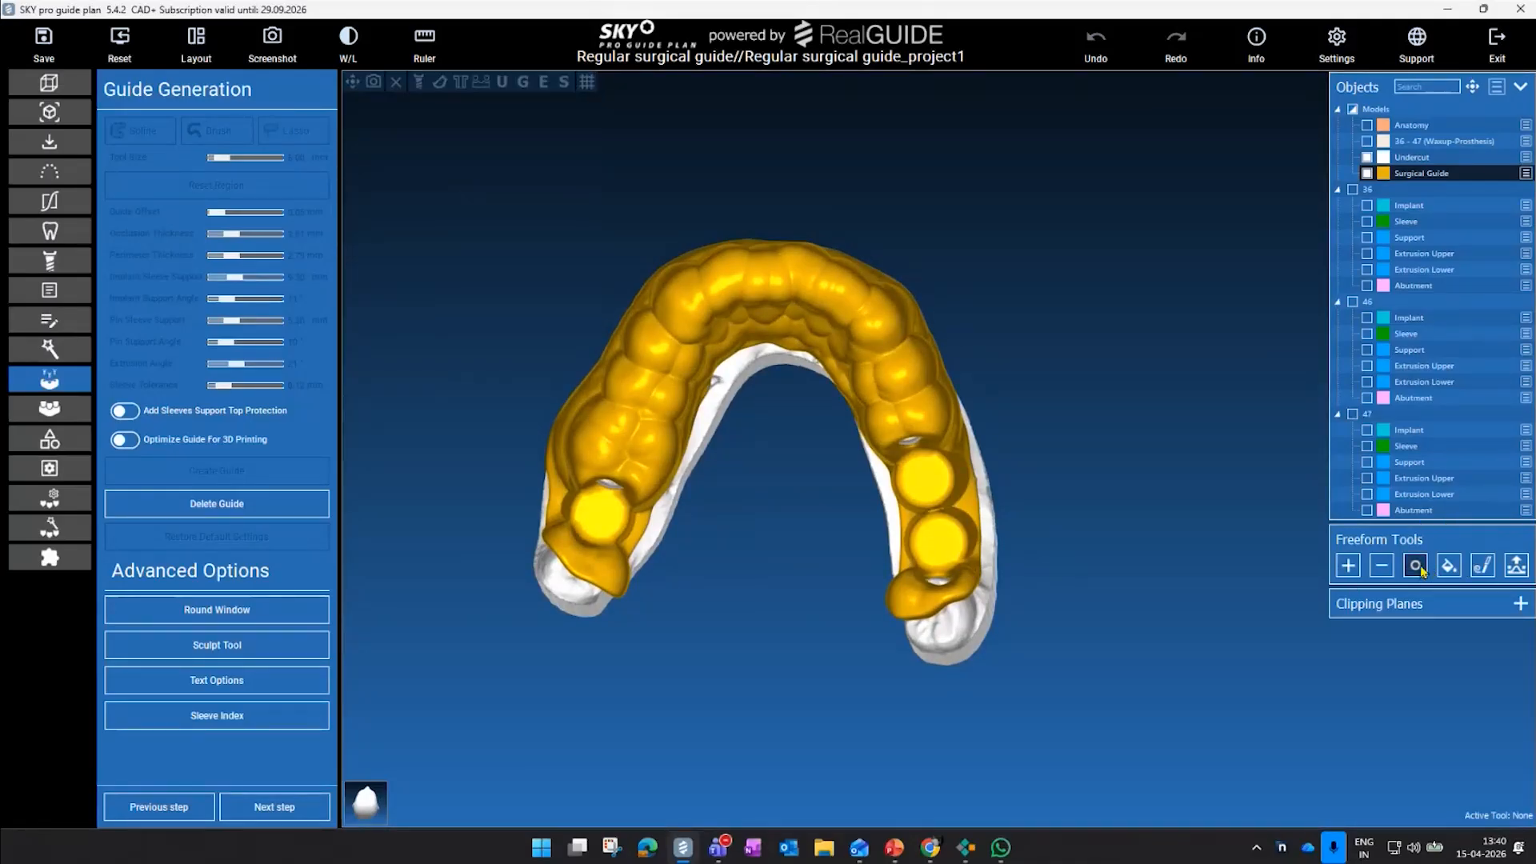
- Smooth the surgical guide along the whole arch and over the implant regions with the Smooth tool at 14.4 mm diameter and strength 51
left_click(1416, 566)
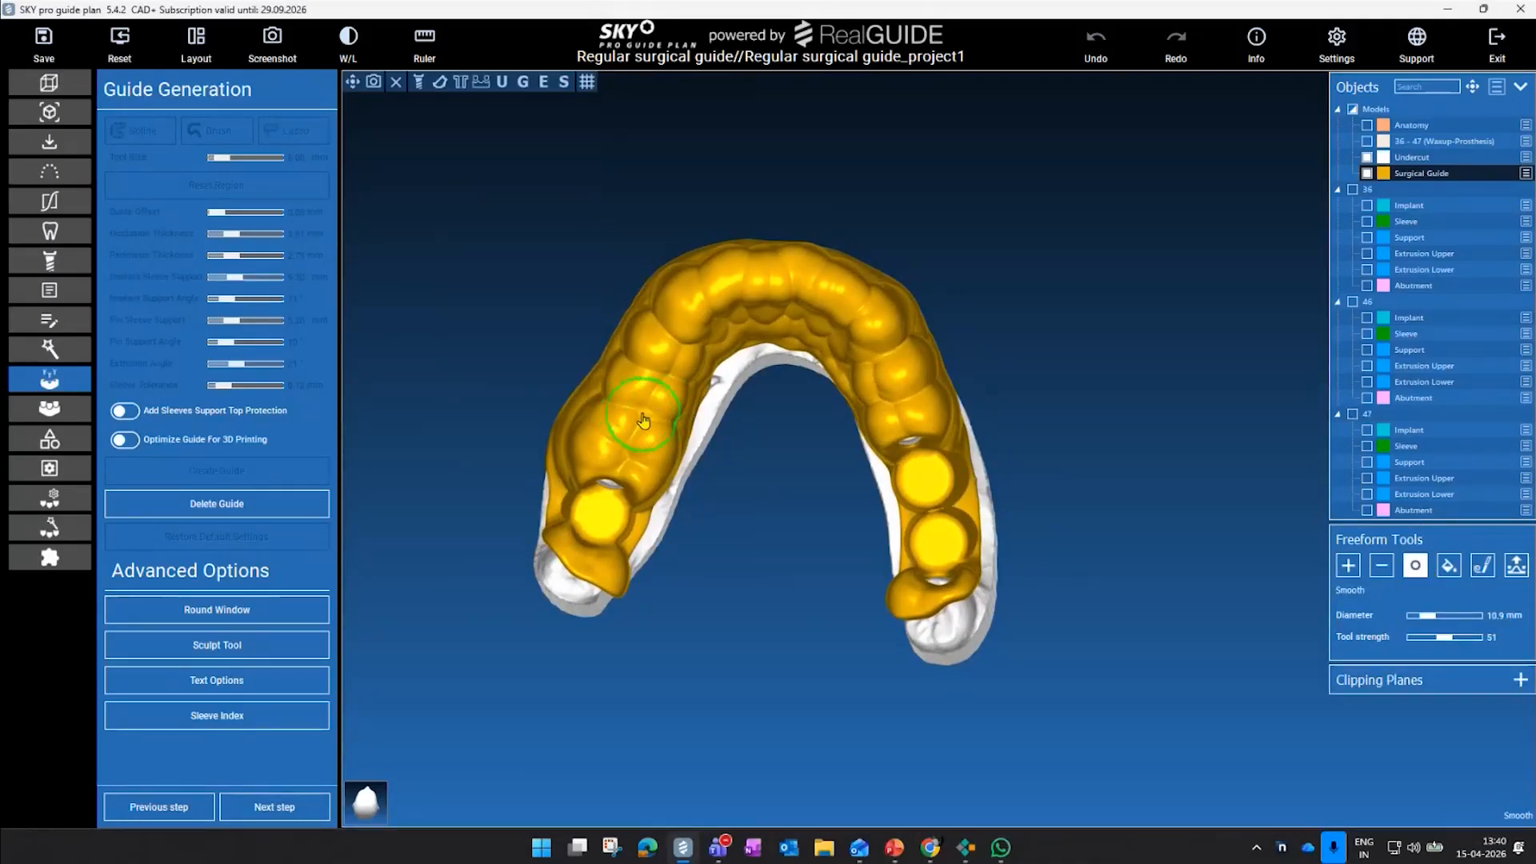
scroll(644, 421, "up", 1)
right_click_drag(593, 361, 687, 504)
mouse_move(693, 522)
left_mouse_down()
mouse_move(726, 437)
mouse_move(815, 366)
mouse_move(928, 352)
left_mouse_up()
right_click_drag(960, 343, 677, 428)
mouse_move(671, 426)
left_mouse_down()
mouse_move(772, 453)
mouse_move(938, 572)
mouse_move(905, 596)
left_mouse_up()
right_click_drag(791, 600, 765, 376)
mouse_move(660, 424)
left_mouse_down()
mouse_move(712, 308)
mouse_move(872, 338)
mouse_move(919, 453)
left_mouse_up()
mouse_move(790, 509)
right_mouse_down()
mouse_move(740, 501)
mouse_move(704, 552)
right_mouse_up()
mouse_move(680, 552)
left_mouse_down()
mouse_move(668, 519)
mouse_move(731, 296)
left_mouse_up()
right_click_drag(737, 360, 808, 280)
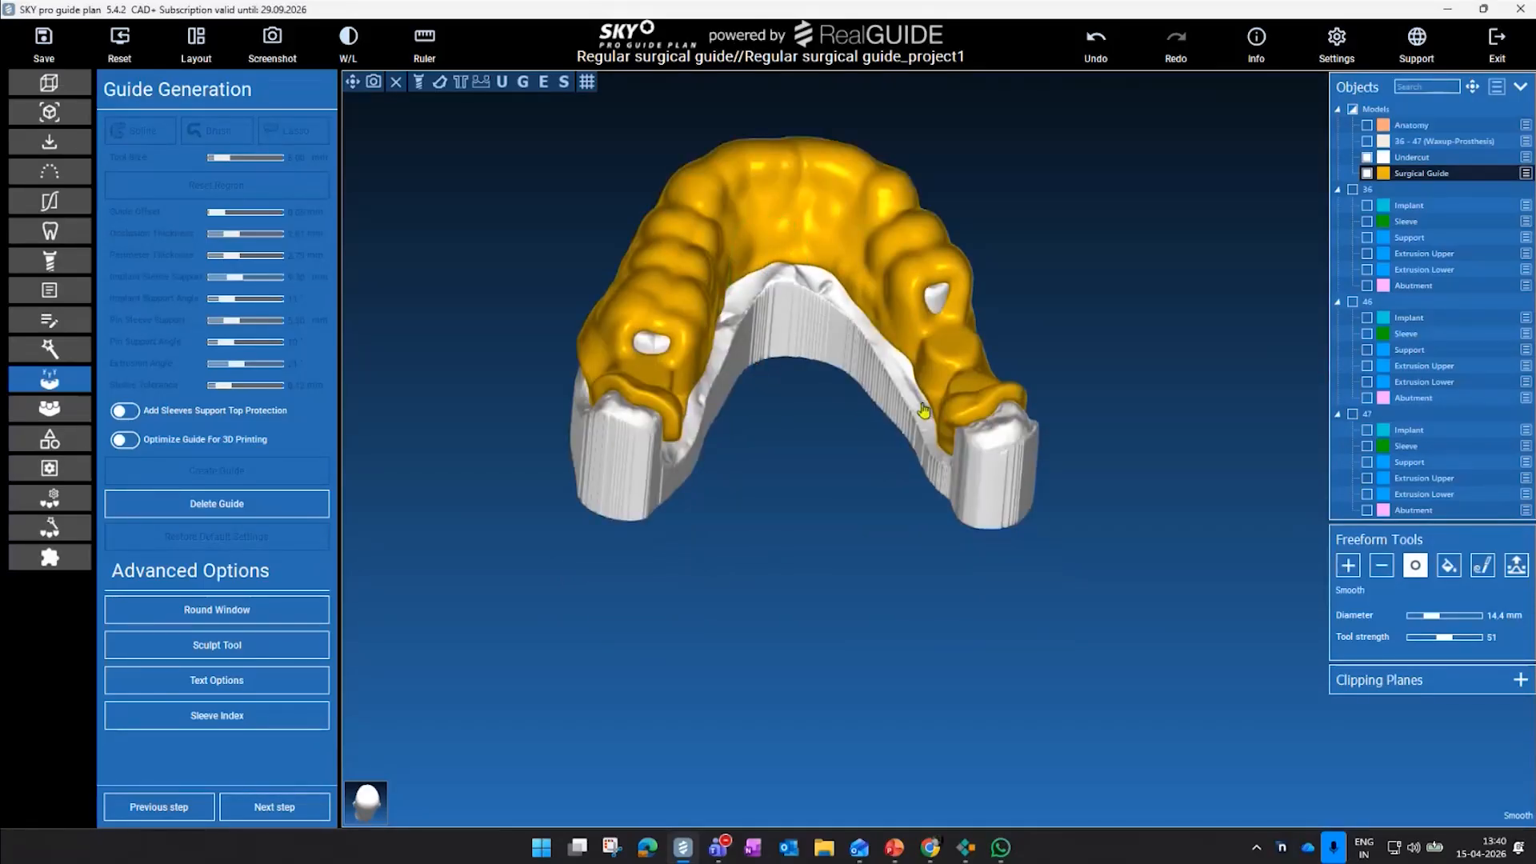
mouse_move(1036, 368)
right_mouse_down()
mouse_move(686, 521)
mouse_move(767, 487)
mouse_move(794, 436)
mouse_move(686, 552)
right_mouse_up()
mouse_move(604, 481)
left_mouse_down()
mouse_move(580, 456)
mouse_move(648, 376)
left_mouse_up()
right_click_drag(684, 439, 785, 388)
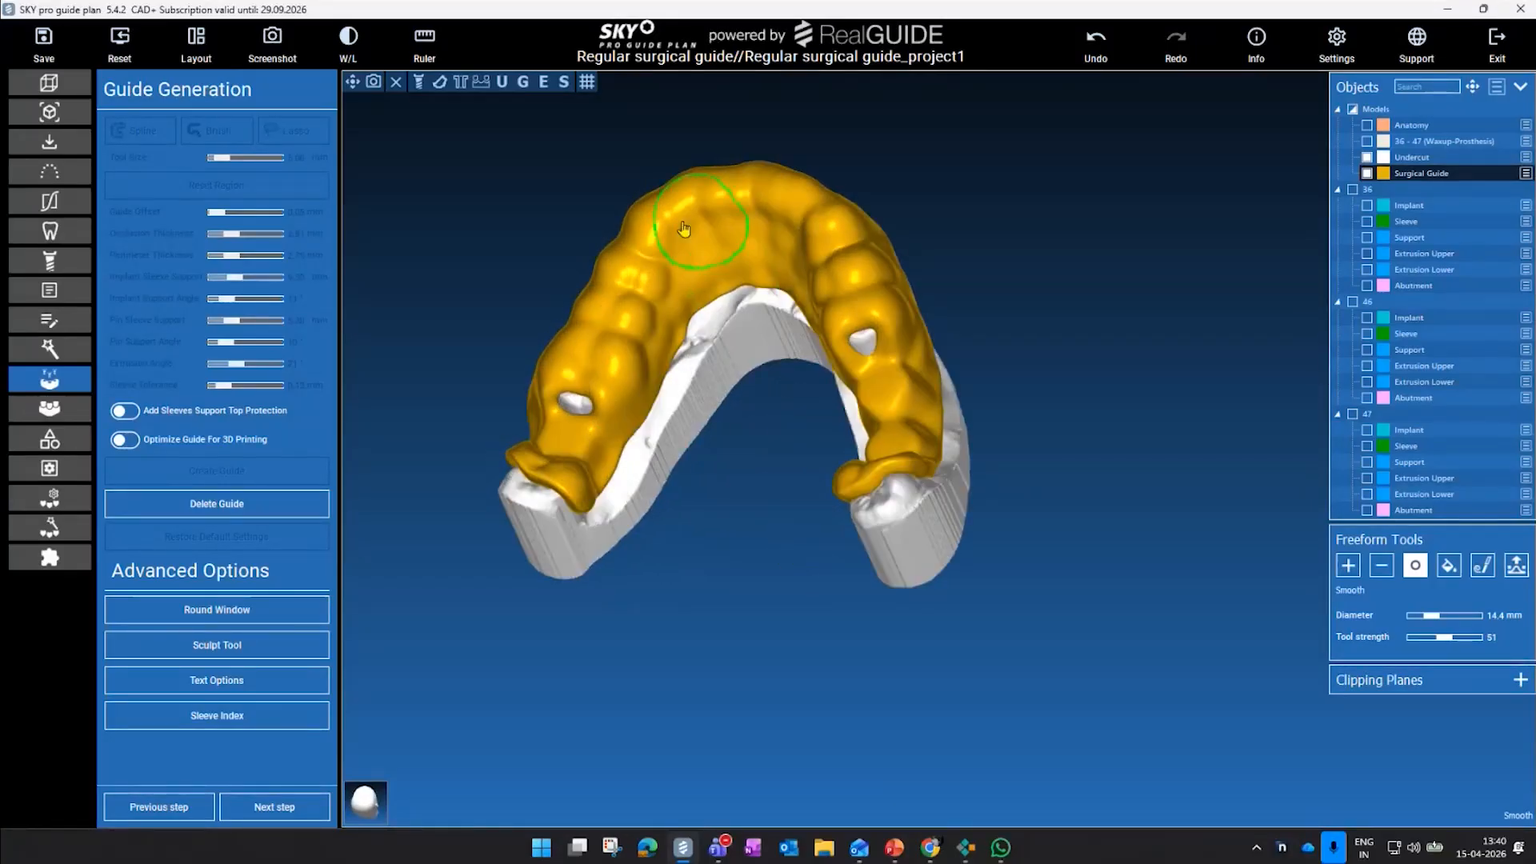
right_click_drag(960, 320, 841, 384)
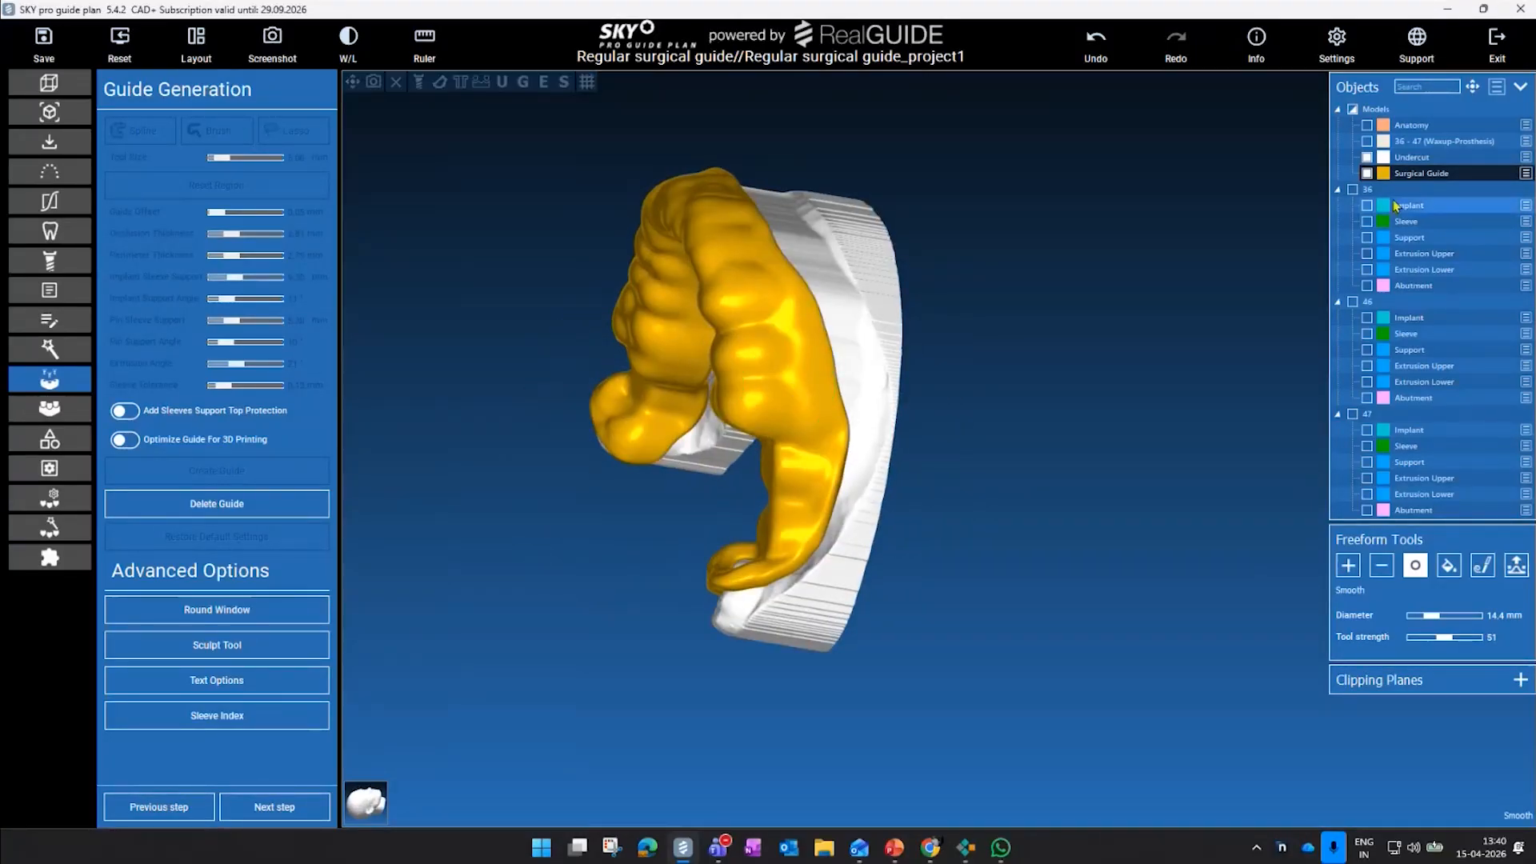
- Hide the undercut model and examine the surgical guide on its own for openings
left_click(1367, 157)
scroll(1177, 340, "up", 5)
mouse_move(808, 512)
right_mouse_down()
mouse_move(1176, 339)
mouse_move(1015, 392)
right_mouse_up()
scroll(1176, 340, "down", 4)
scroll(914, 300, "up", 5)
scroll(747, 411, "down", 5)
mouse_move(747, 411)
right_mouse_down()
mouse_move(676, 477)
mouse_move(841, 554)
mouse_move(831, 532)
mouse_move(845, 536)
right_mouse_up()
- Fill the opening in the guide in front of region 46 using the Add freeform tool with strength 27
left_click(1350, 566)
scroll(947, 513, "up", 3)
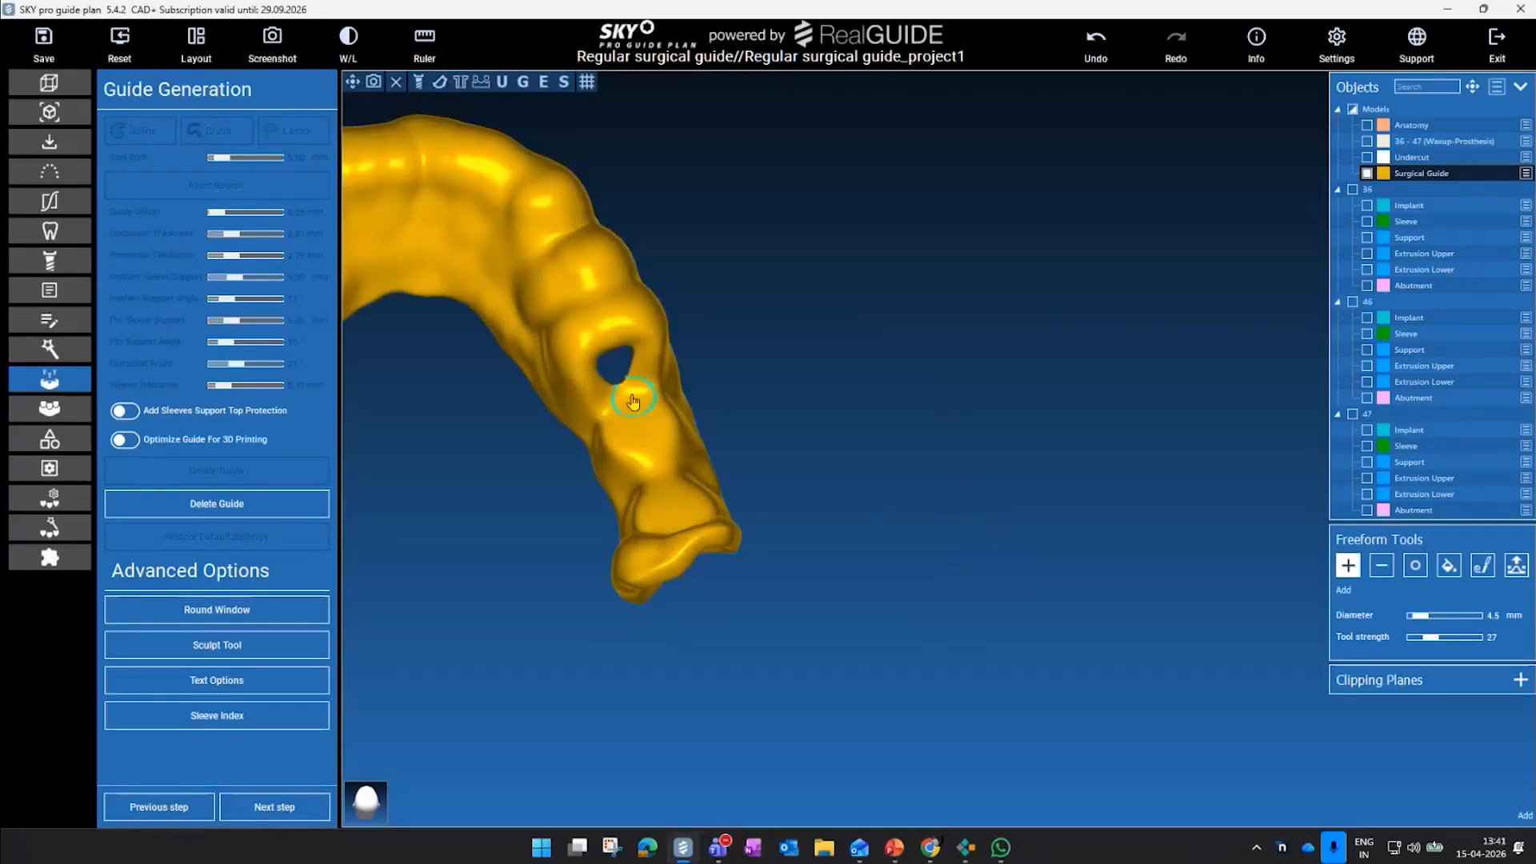
scroll(629, 390, "up", 5, "ctrl")
mouse_move(629, 388)
left_mouse_down()
mouse_move(602, 386)
mouse_move(631, 359)
left_mouse_up()
scroll(949, 434, "down", 3)
right_click_drag(948, 435, 758, 708)
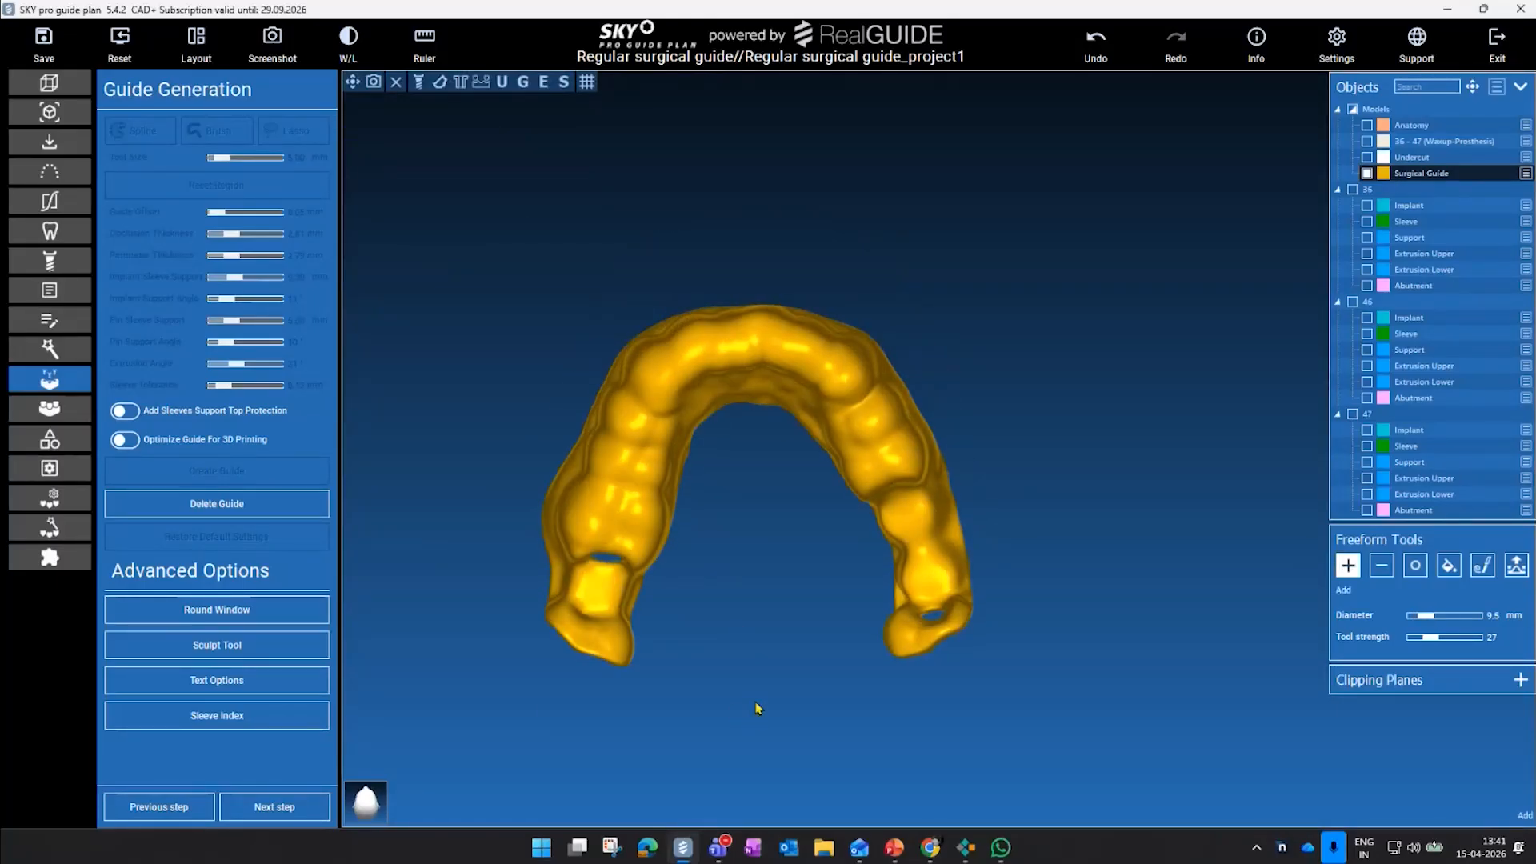
- Show the undercut model again and cut a round window 11.50 mm in size and 40.85 mm deep over the premolars on the 36 side
left_click(1367, 157)
right_click_drag(571, 313, 648, 288)
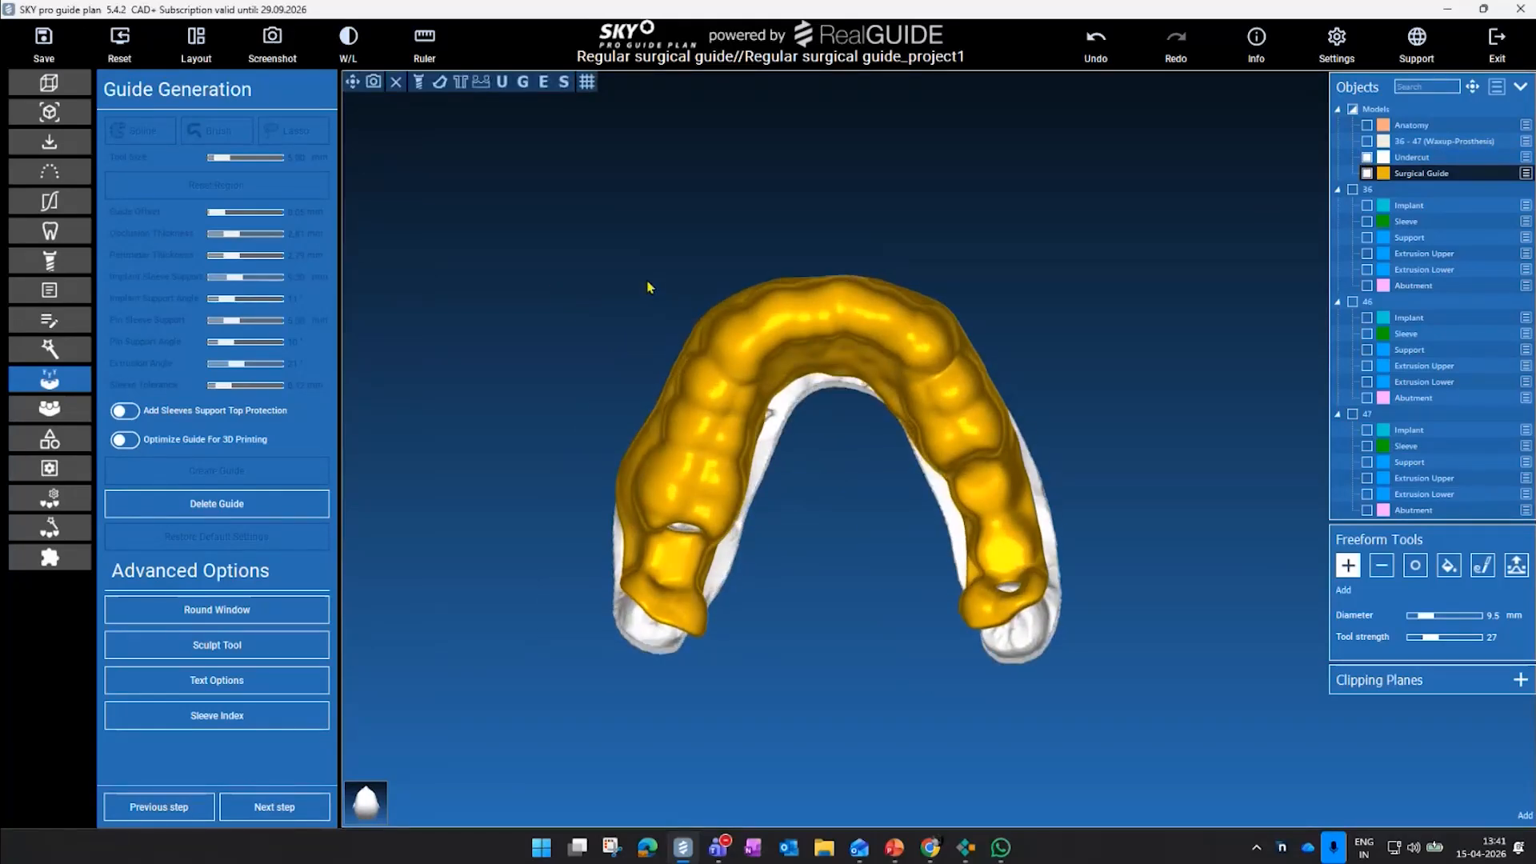
left_click(299, 608)
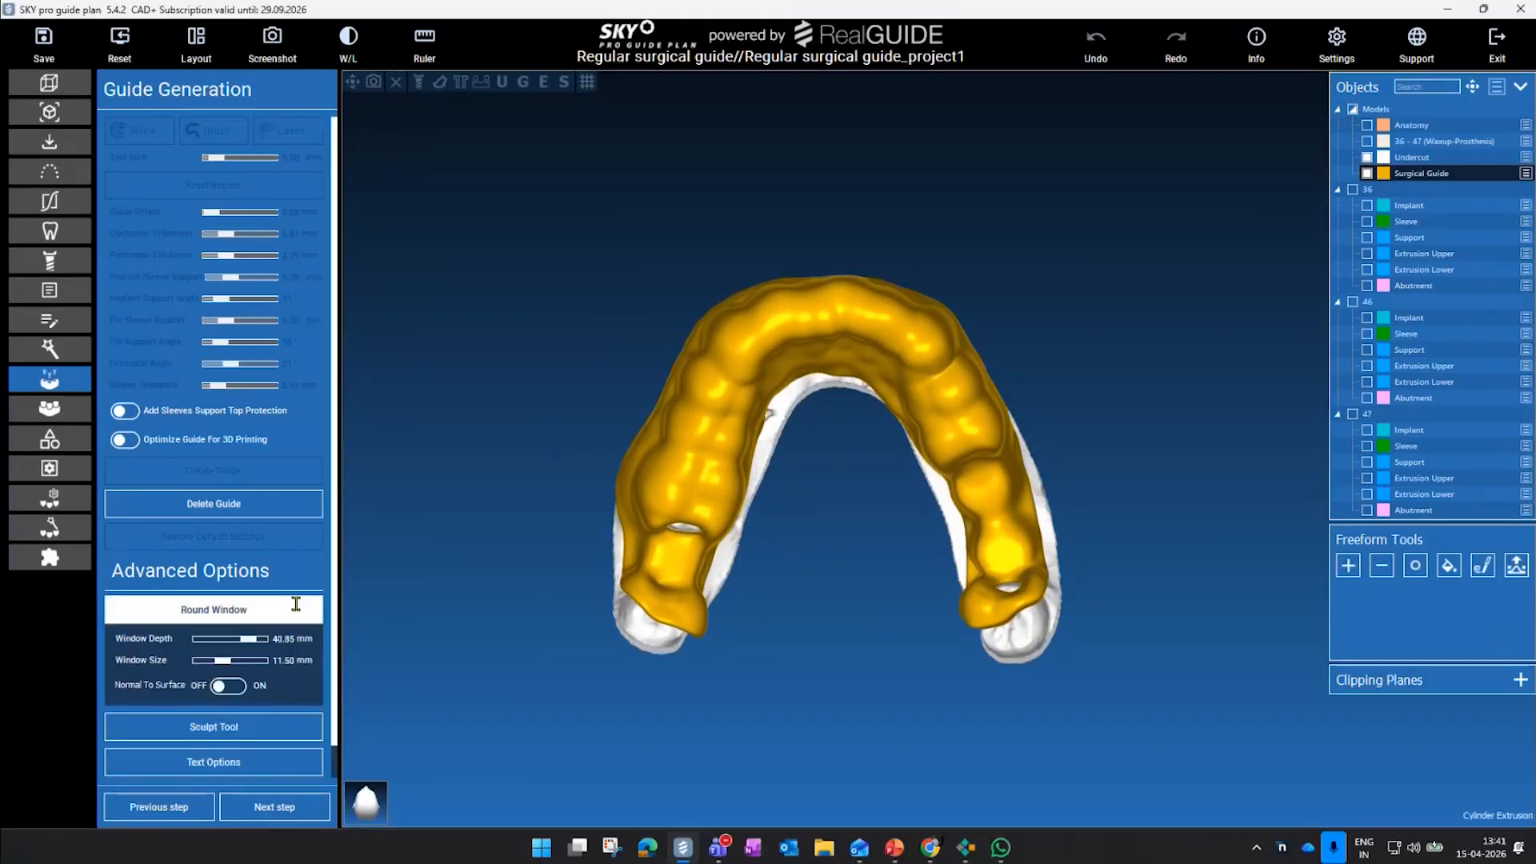
left_click(706, 398)
right_click_drag(592, 413, 689, 396)
scroll(912, 332, "down", 3)
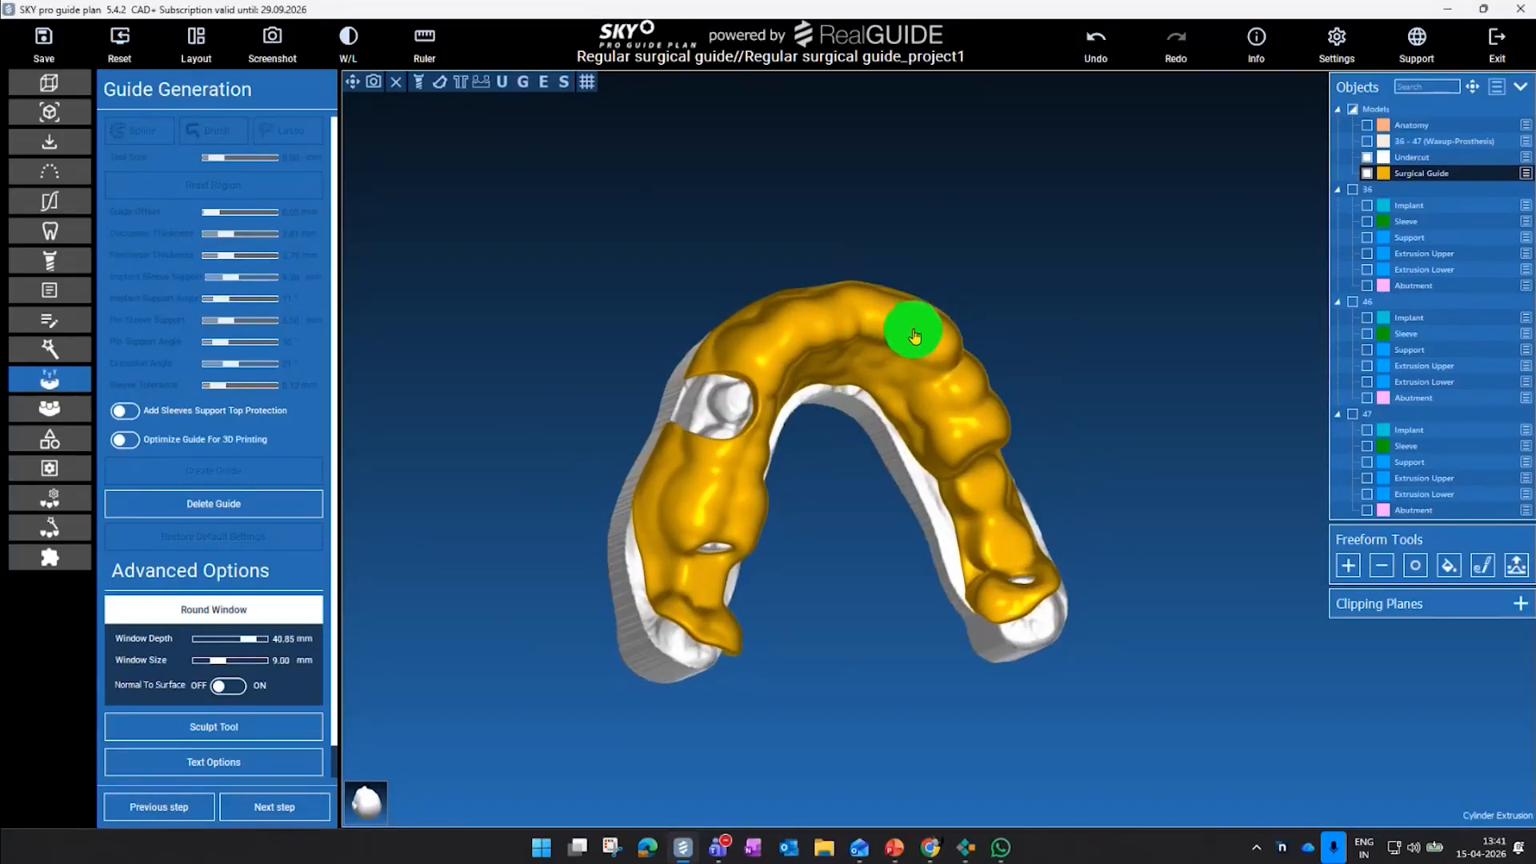
- Cut a second round window, 9.00 mm in size and 15.85 mm deep, near the canine on the 46 side of the guide
right_click_drag(1022, 302, 902, 350)
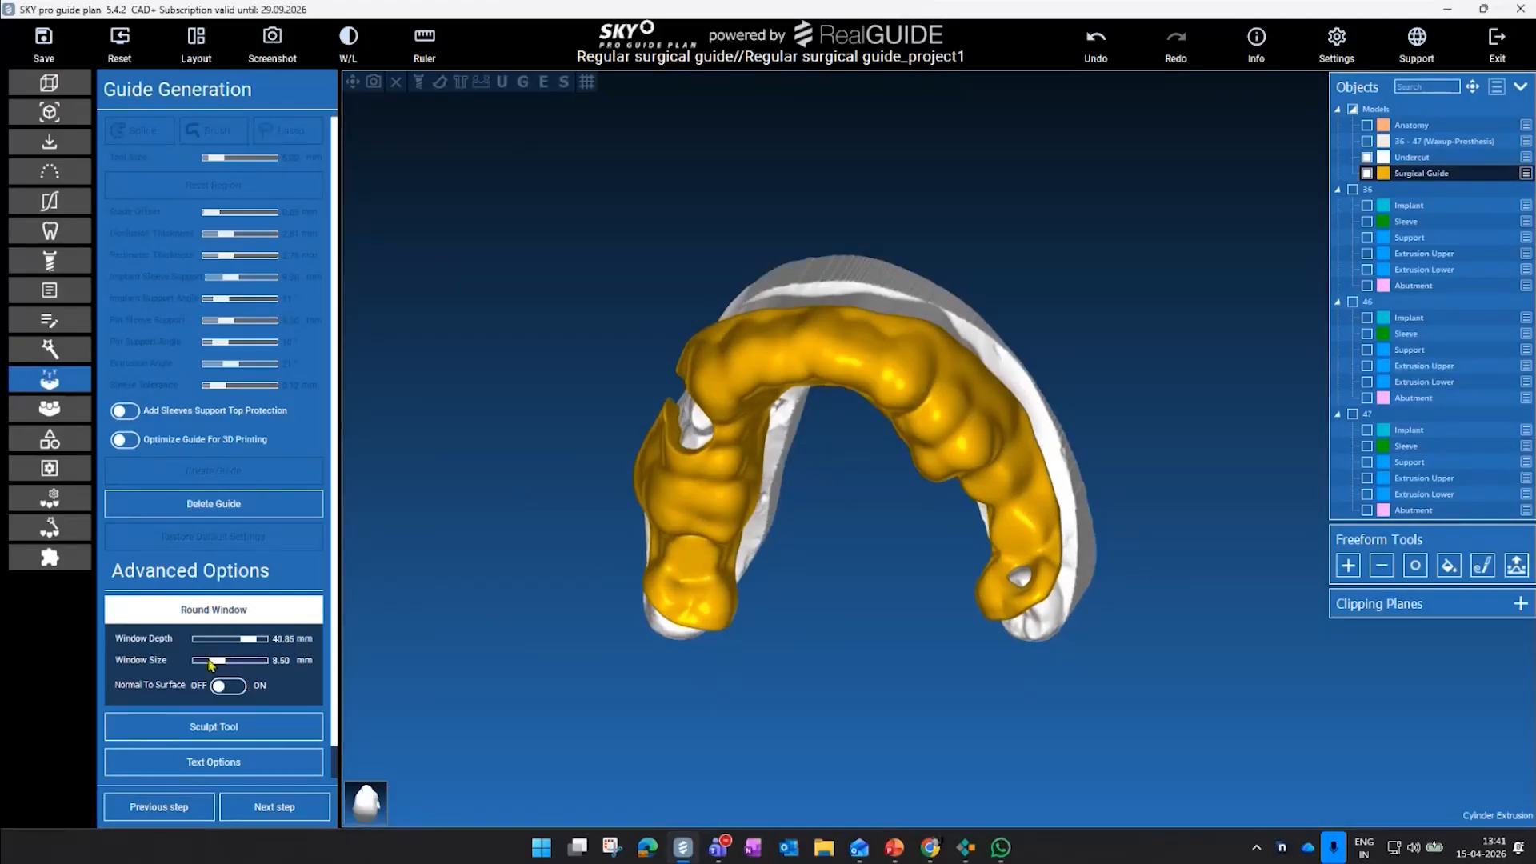
scroll(228, 641, "down", 3)
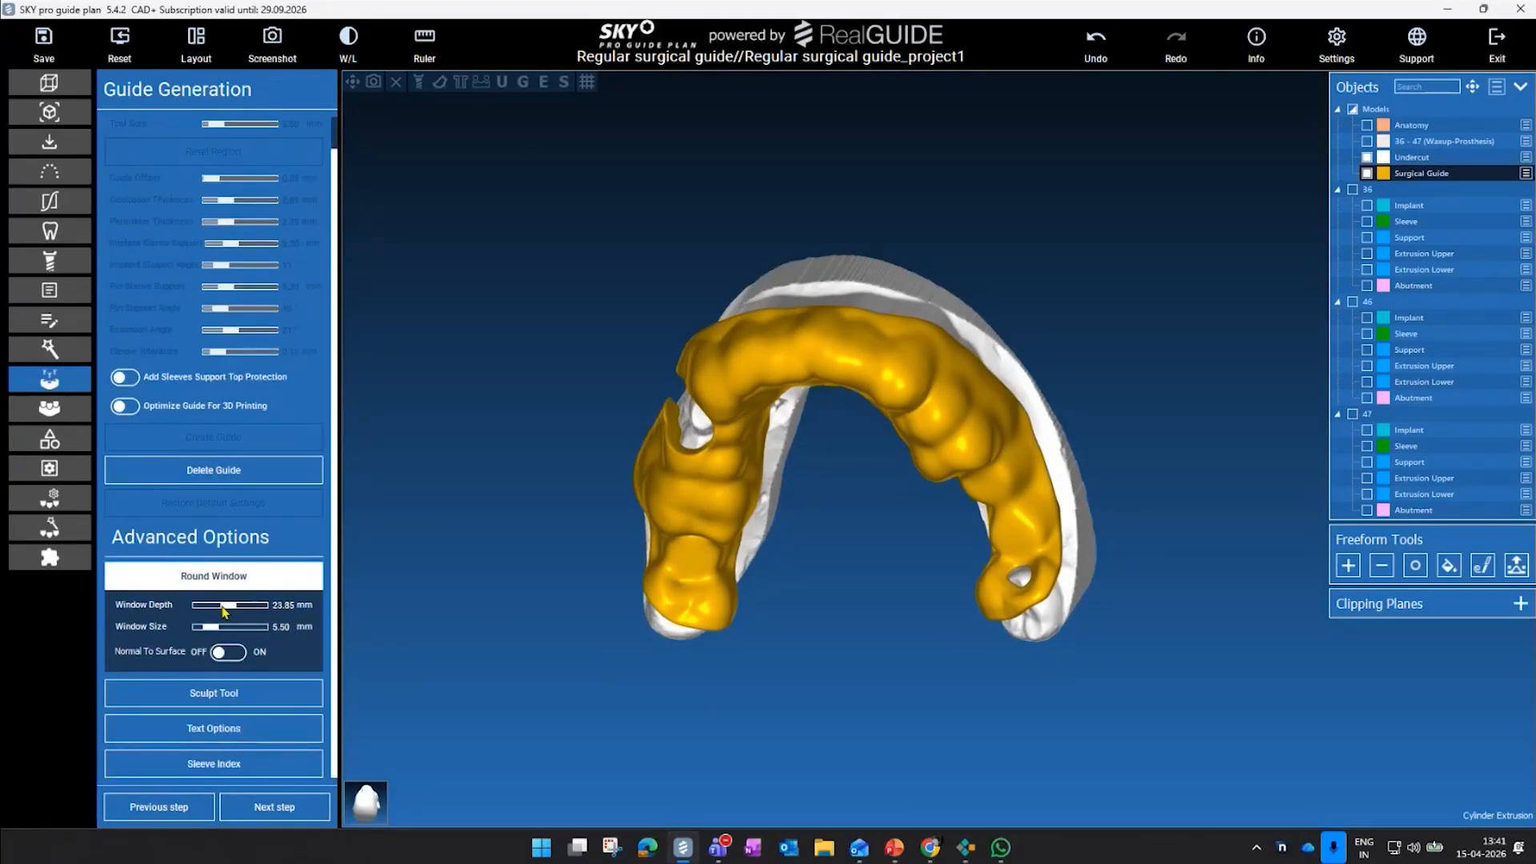
left_click(899, 358)
right_click_drag(1136, 335, 1020, 385)
scroll(1030, 398, "up", 2)
scroll(1033, 408, "up", 3)
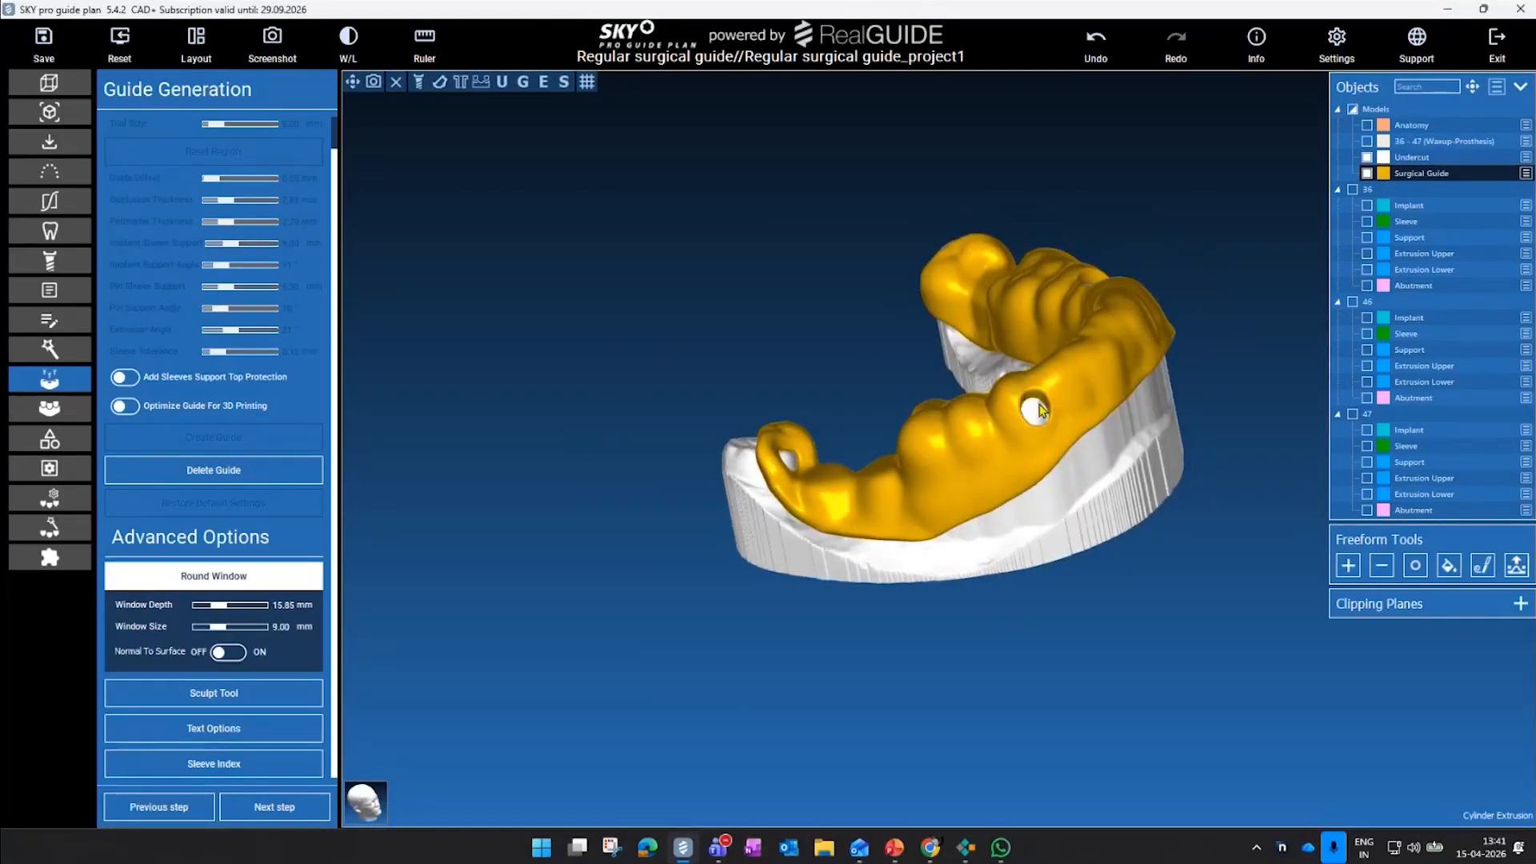
right_click_drag(1156, 556, 895, 593)
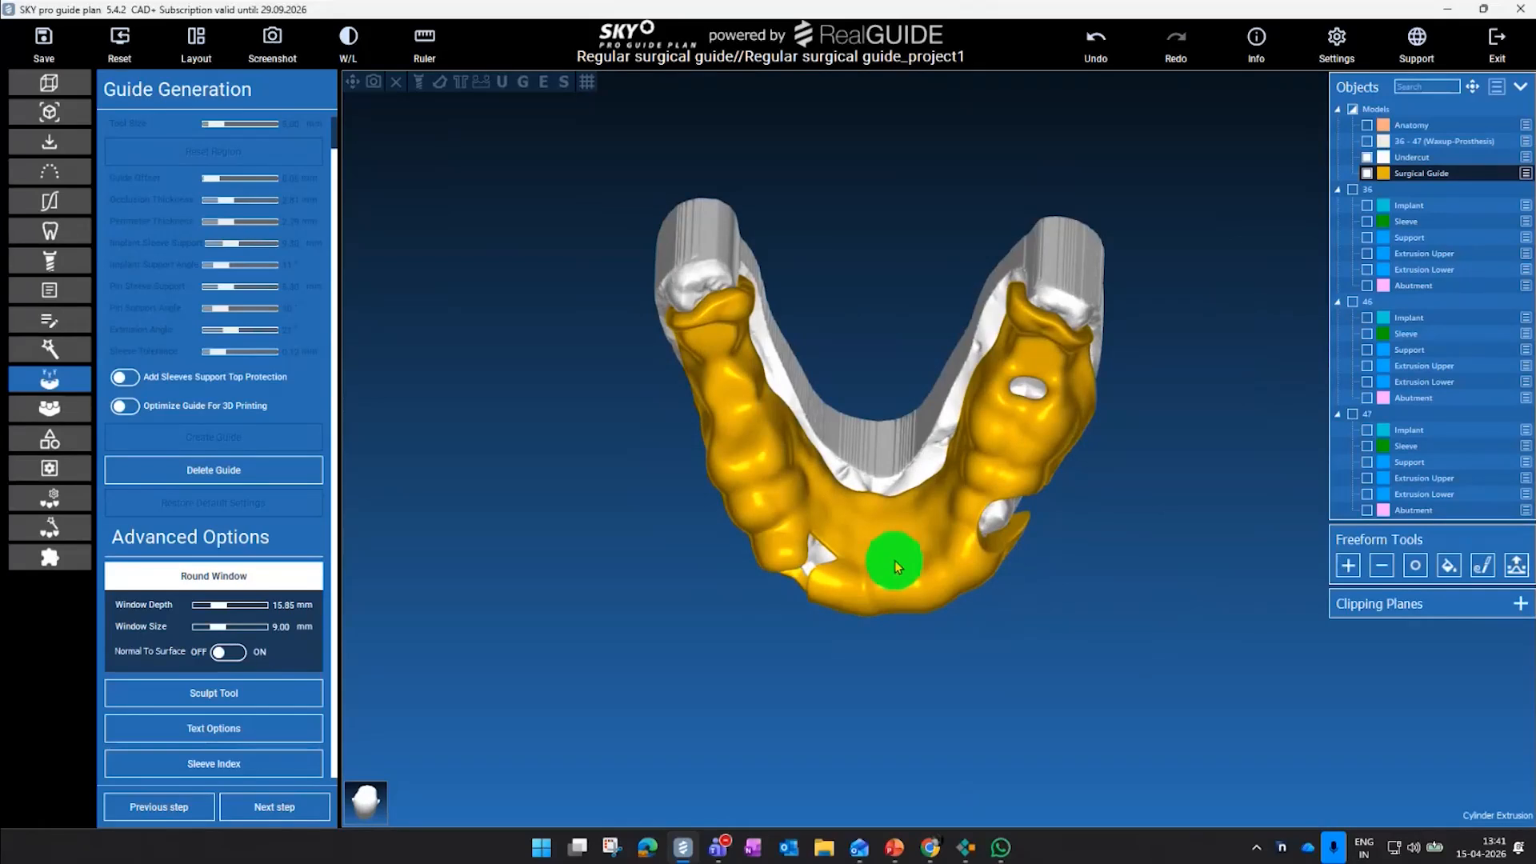
right_click_drag(1044, 737, 1051, 285)
right_click_drag(921, 314, 744, 694)
- Place the text "bredent" at size 2.60 pt on the guide's outer side, between region 46 and the round window
left_click(292, 729)
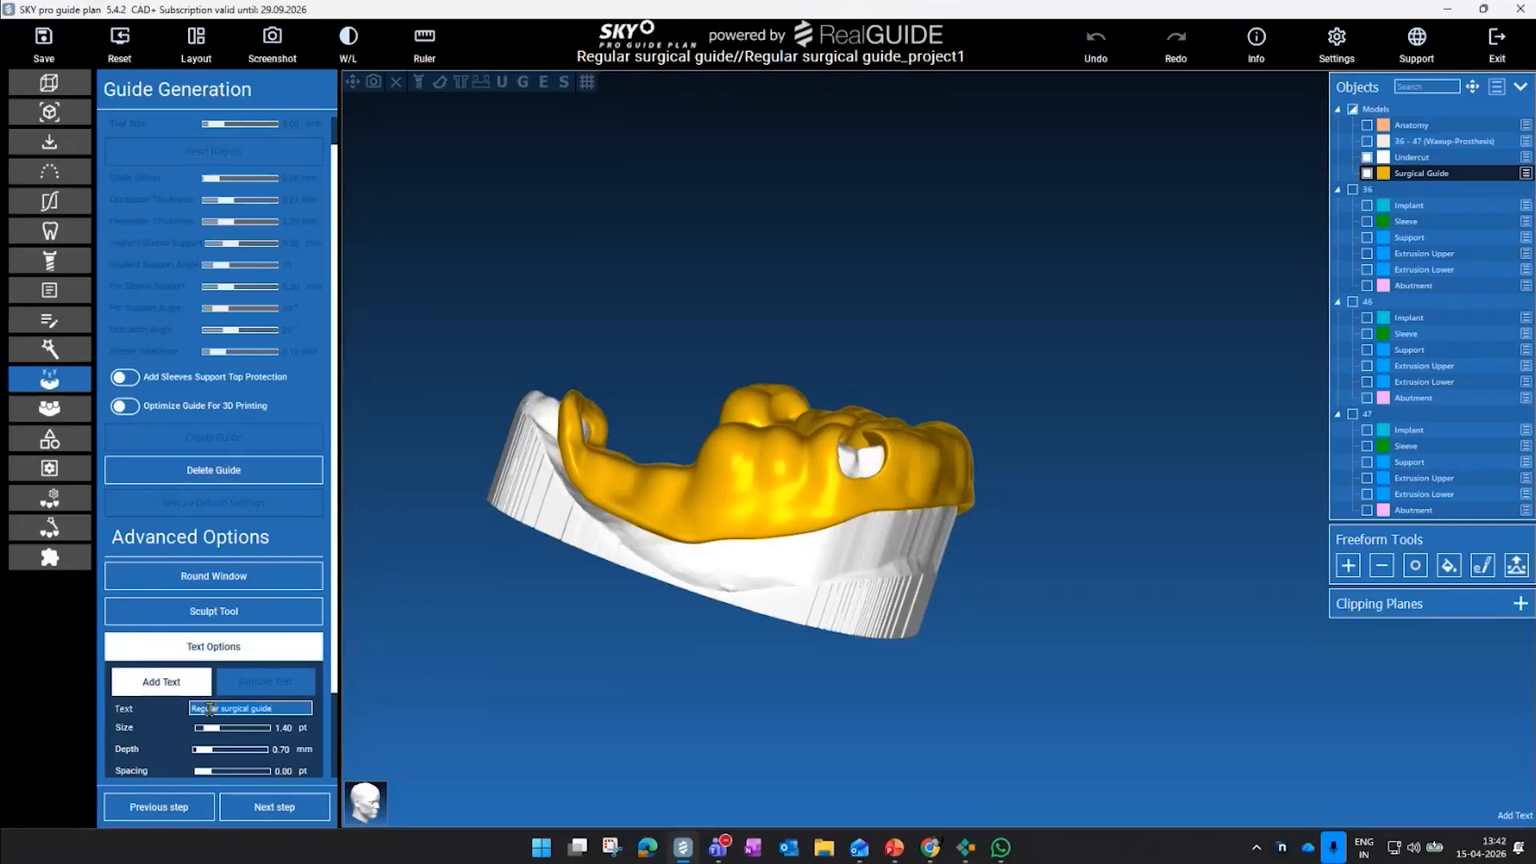
type("bre")
left_click(740, 503)
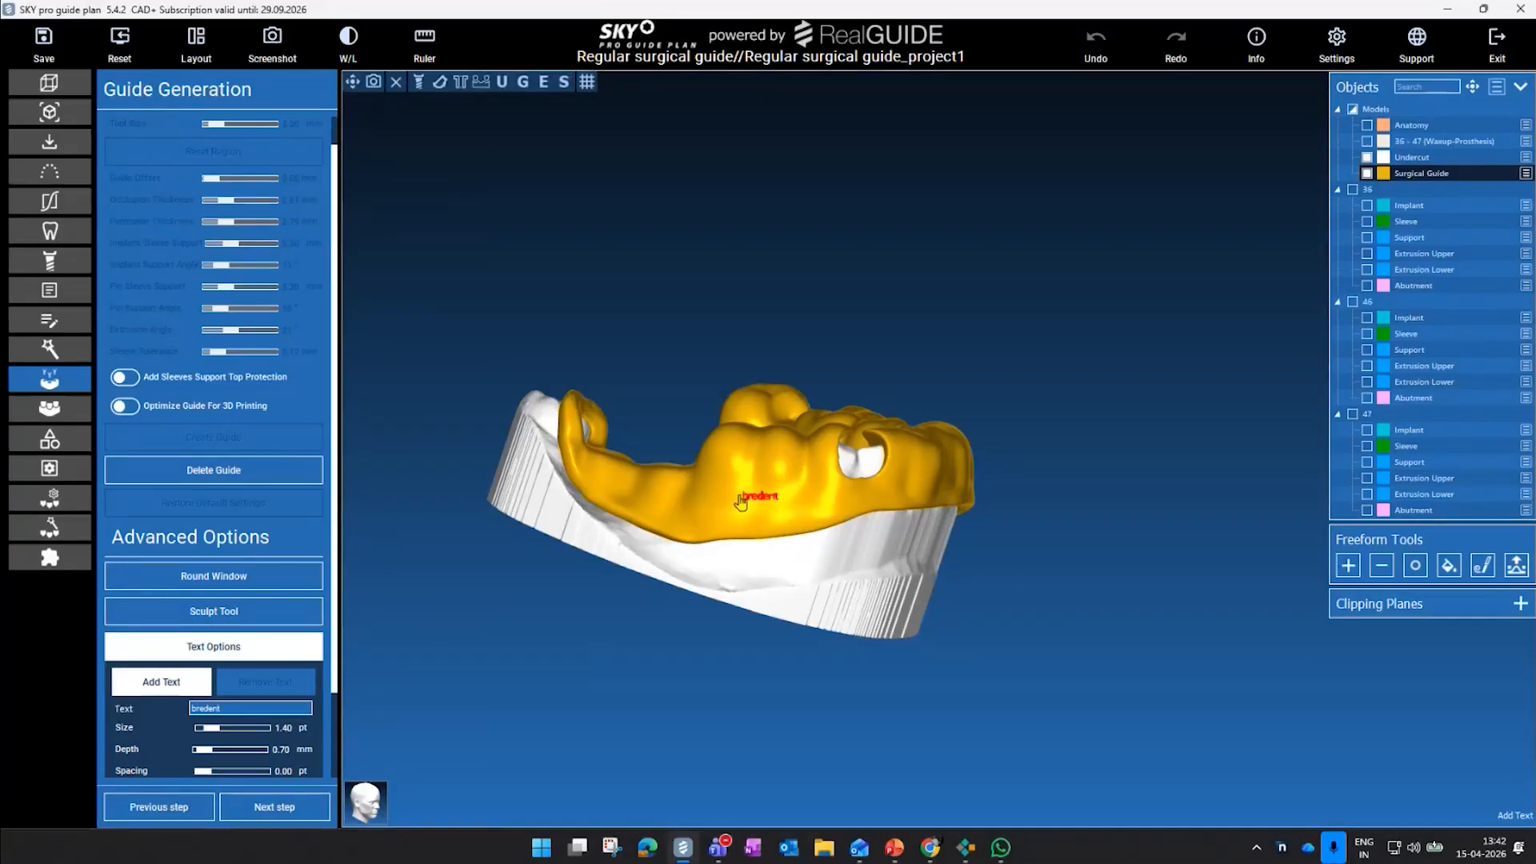
scroll(744, 500, "up", 5)
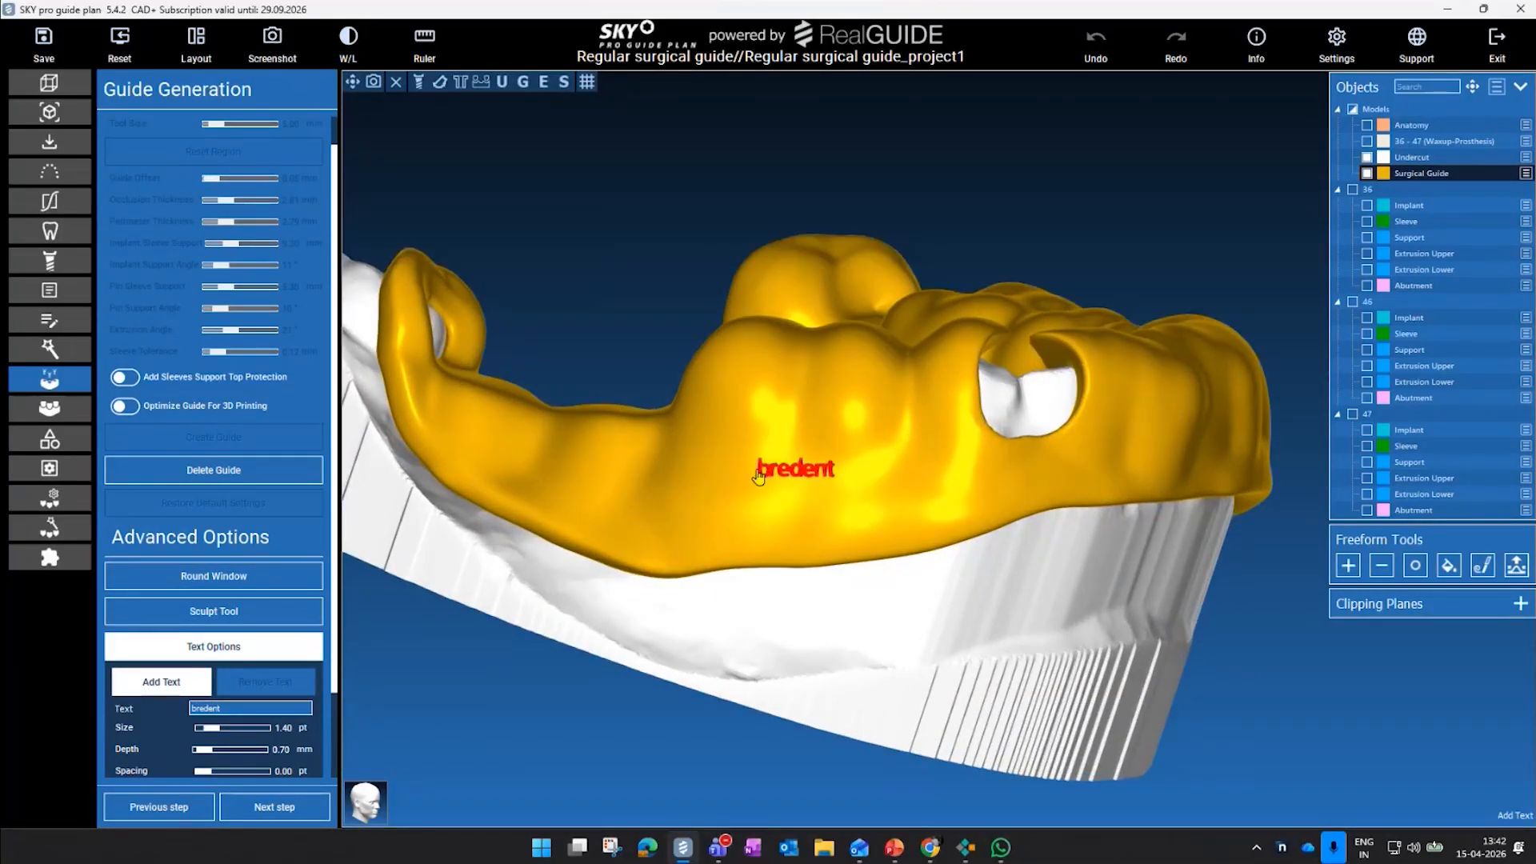
left_click_drag(218, 736, 252, 729)
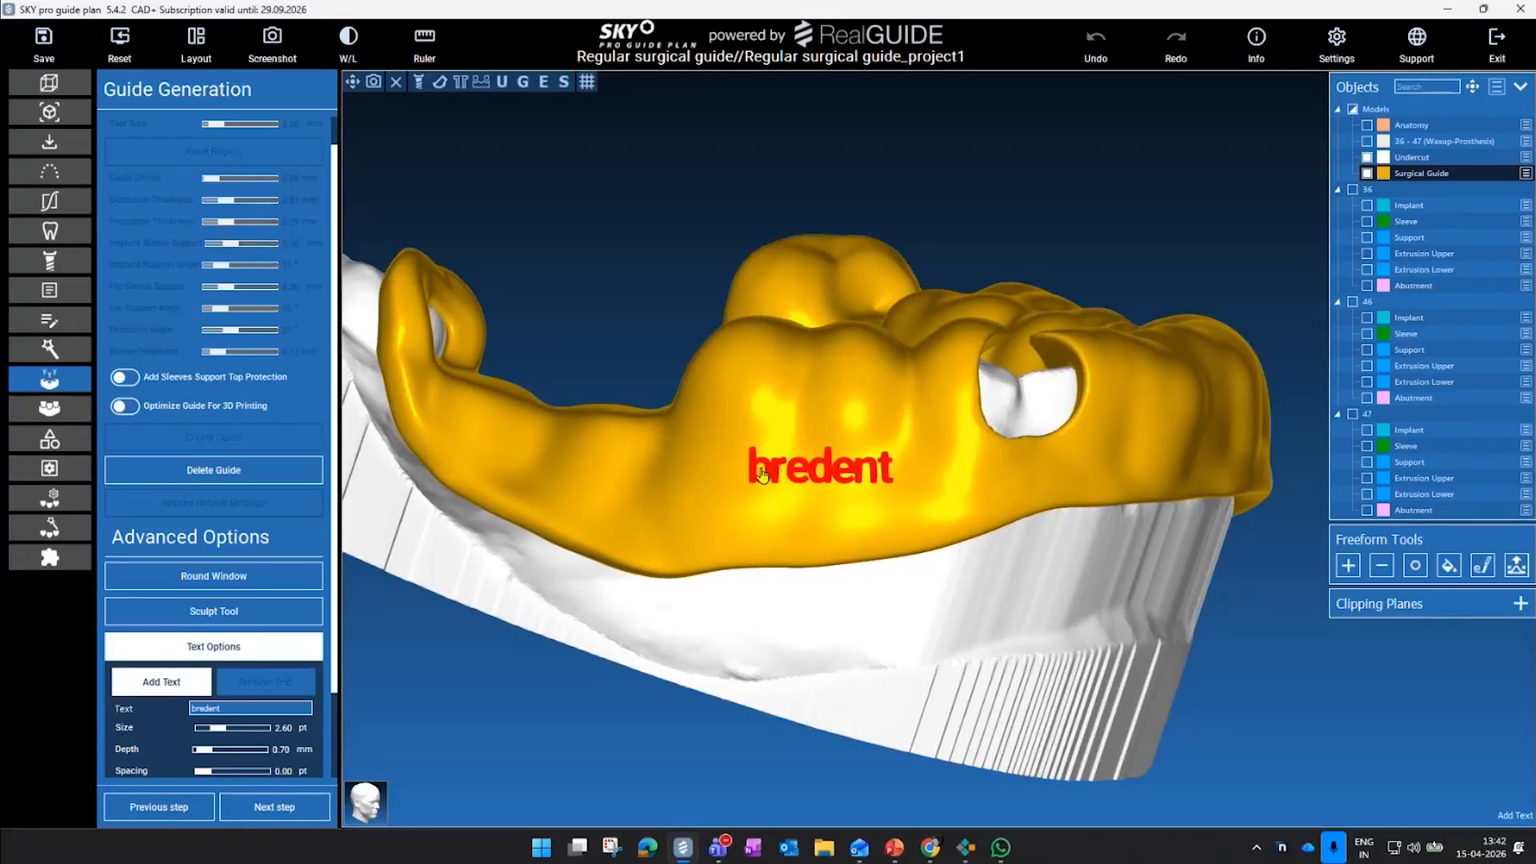
left_click(796, 462)
left_click_drag(621, 708, 344, 583)
scroll(240, 448, "down", 3)
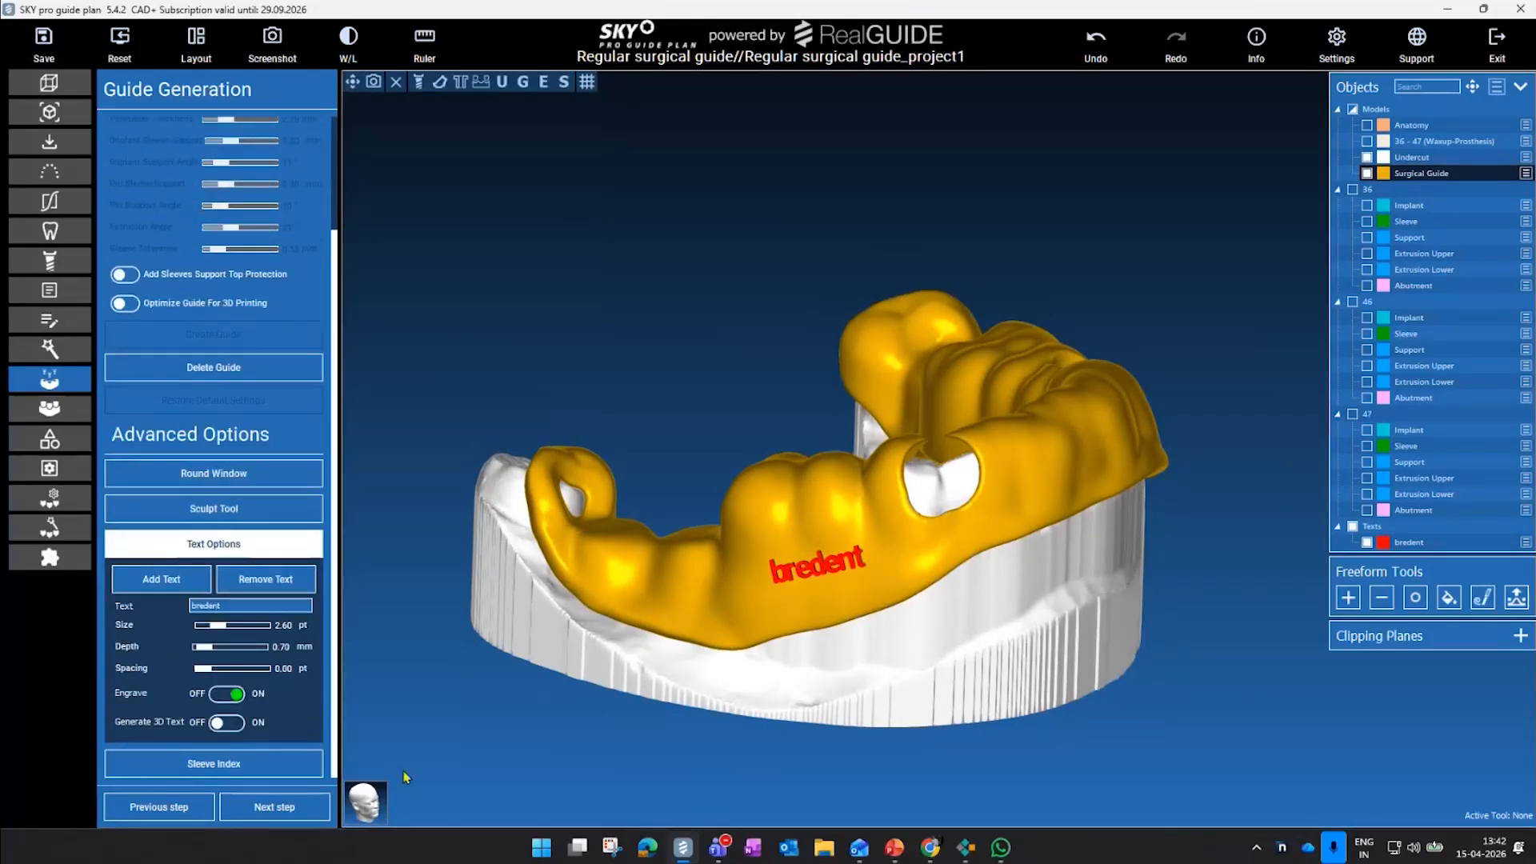
- Proceed to the reports and export stage and enlarge the 3D view of the guide with its implants and sleeves
left_click(300, 808)
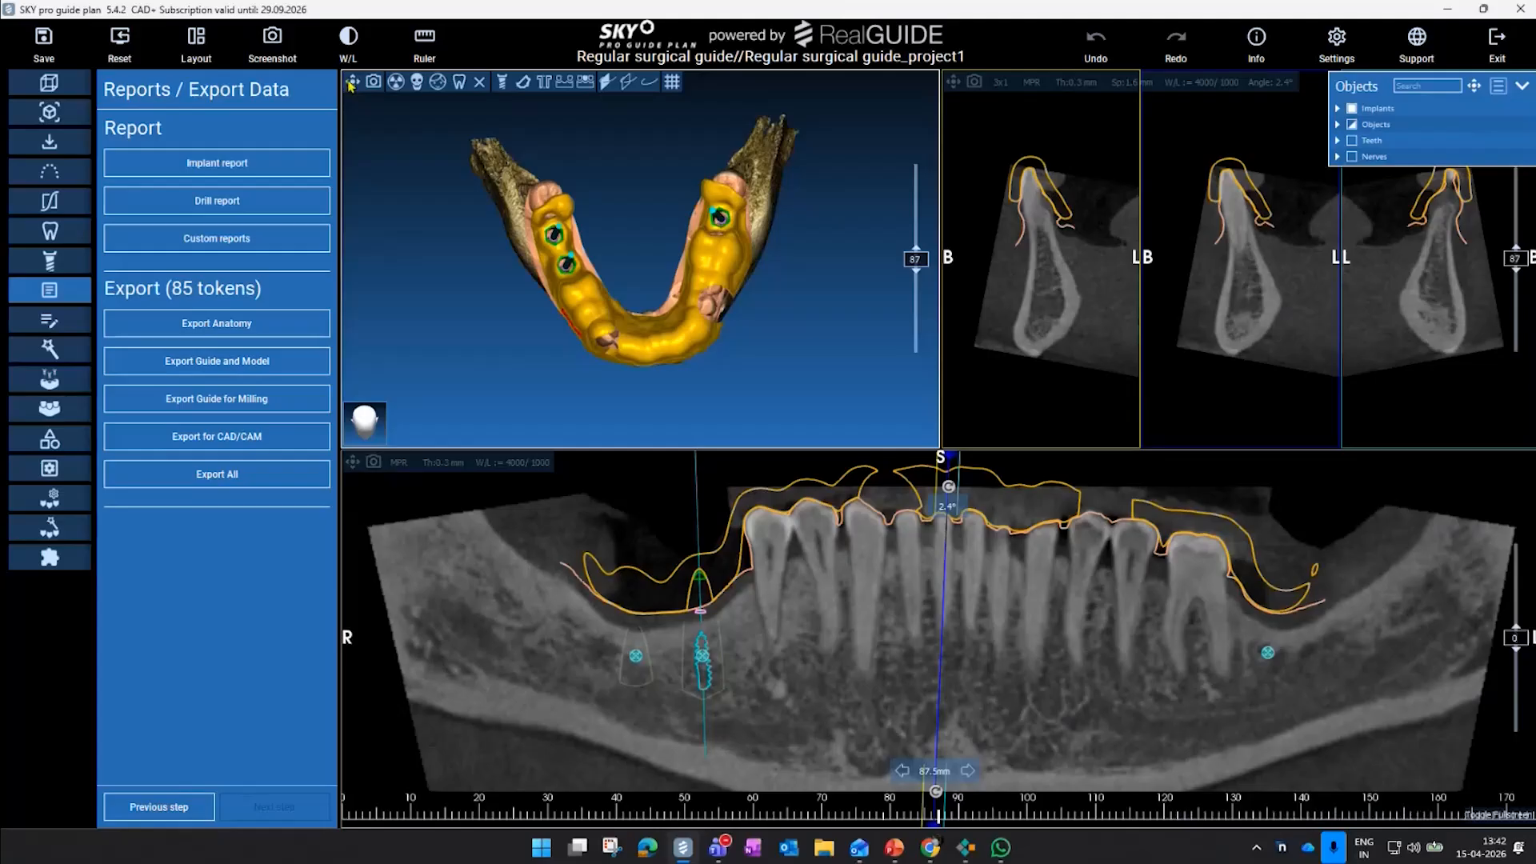
double_click(885, 372)
scroll(884, 372, "up", 3)
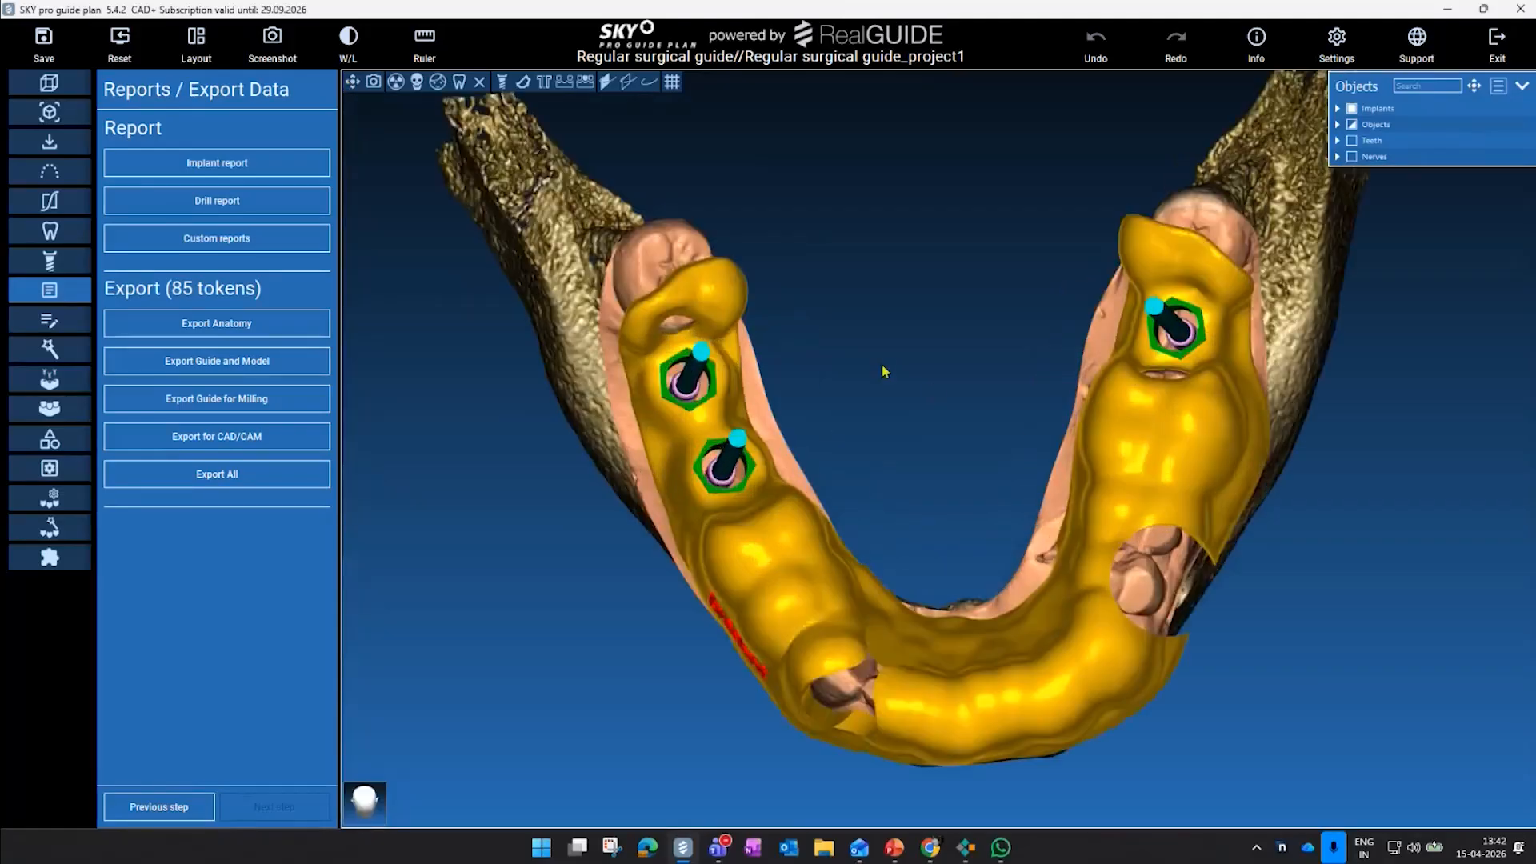
scroll(884, 373, "up", 3)
left_click_drag(854, 438, 620, 183)
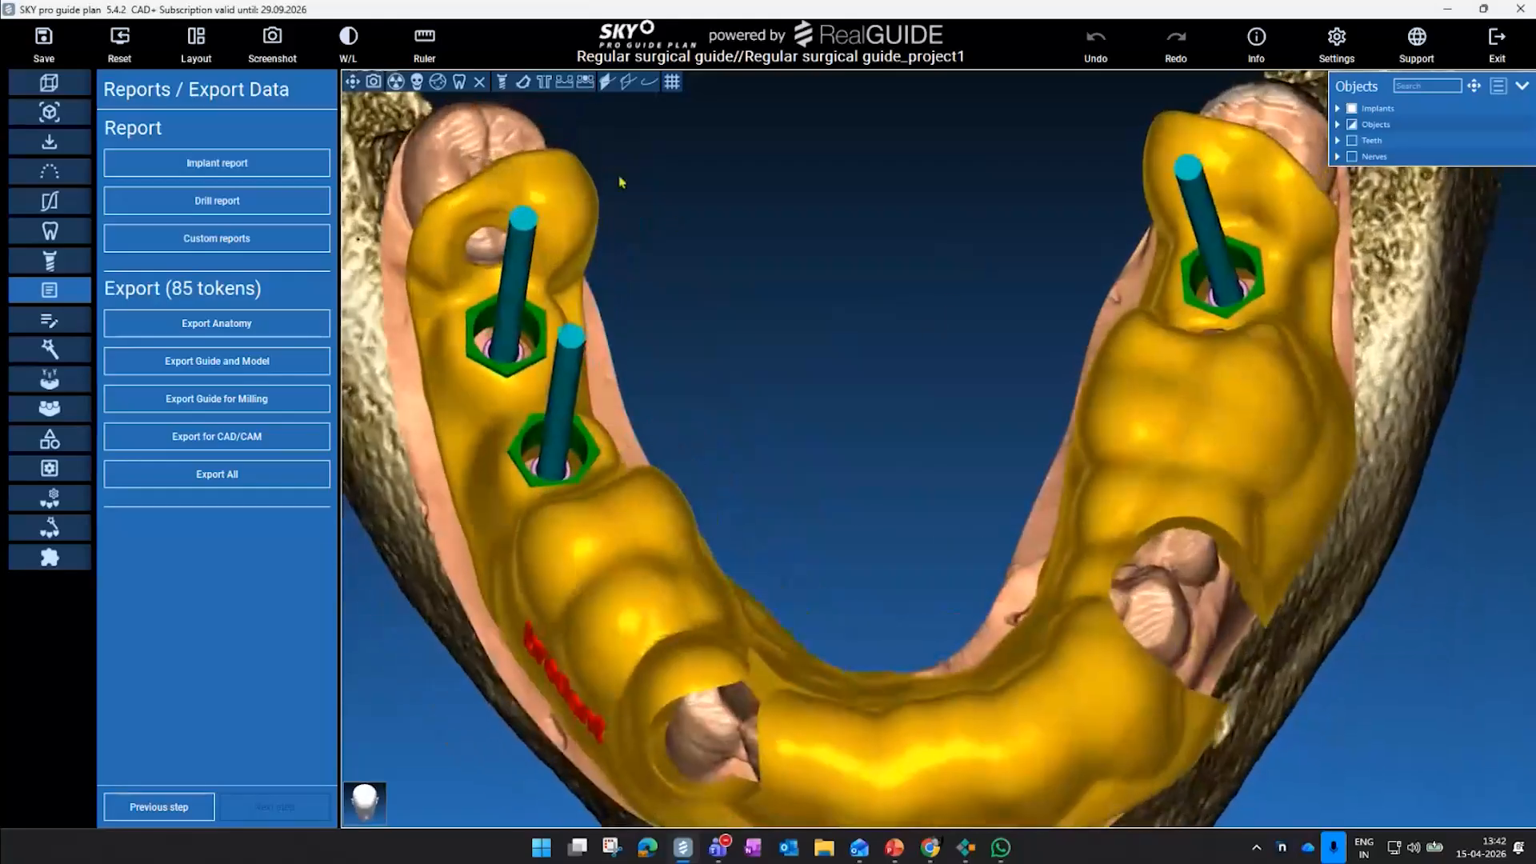
- Hide the bone rendering and the Anatomy model, keeping the surgical guide, implants and text displayed
left_click(479, 82)
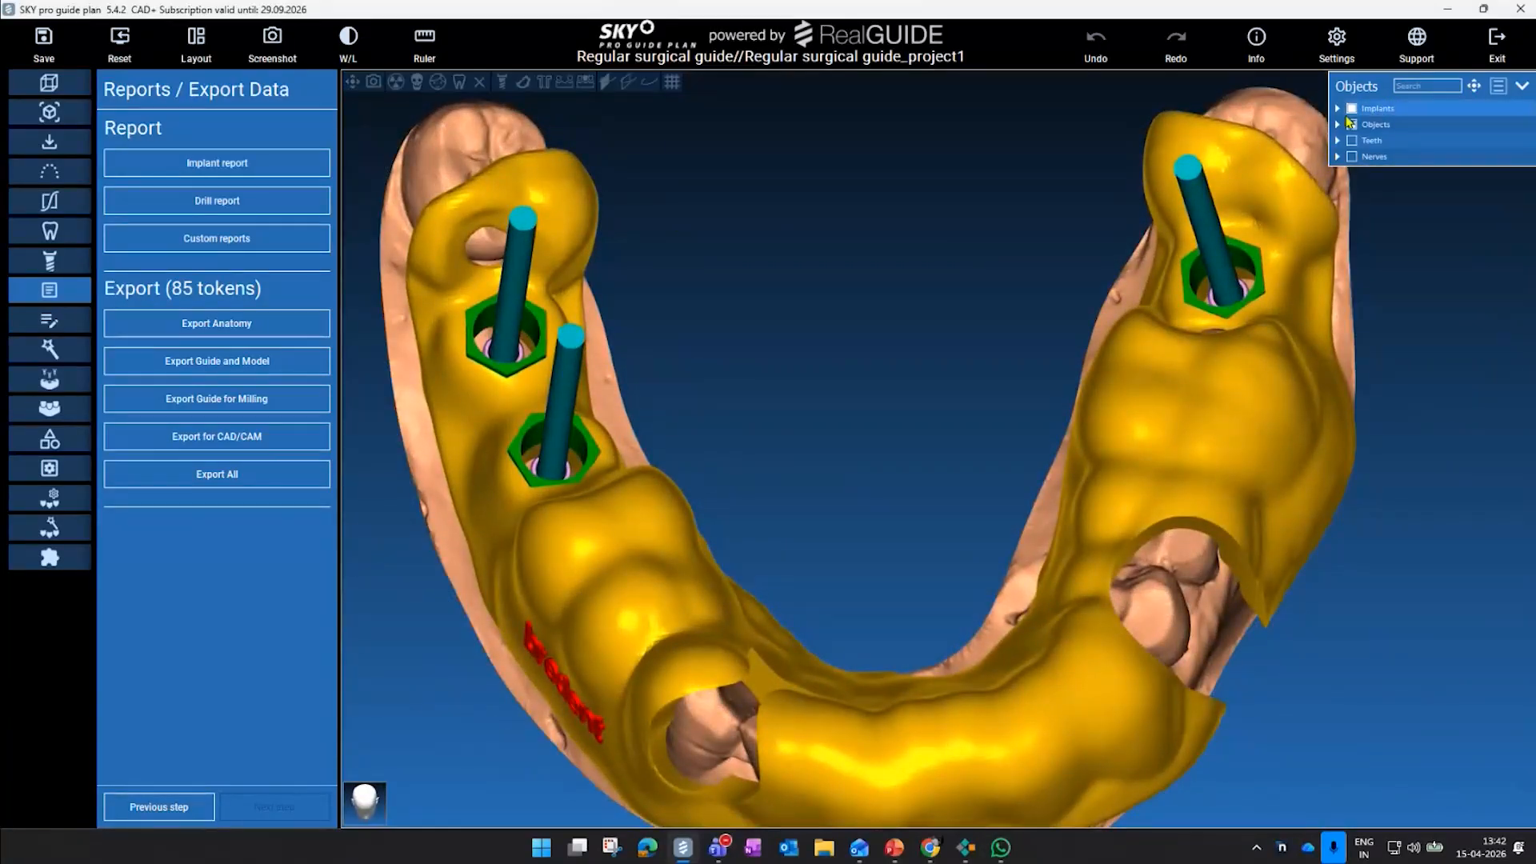
left_click(1351, 124)
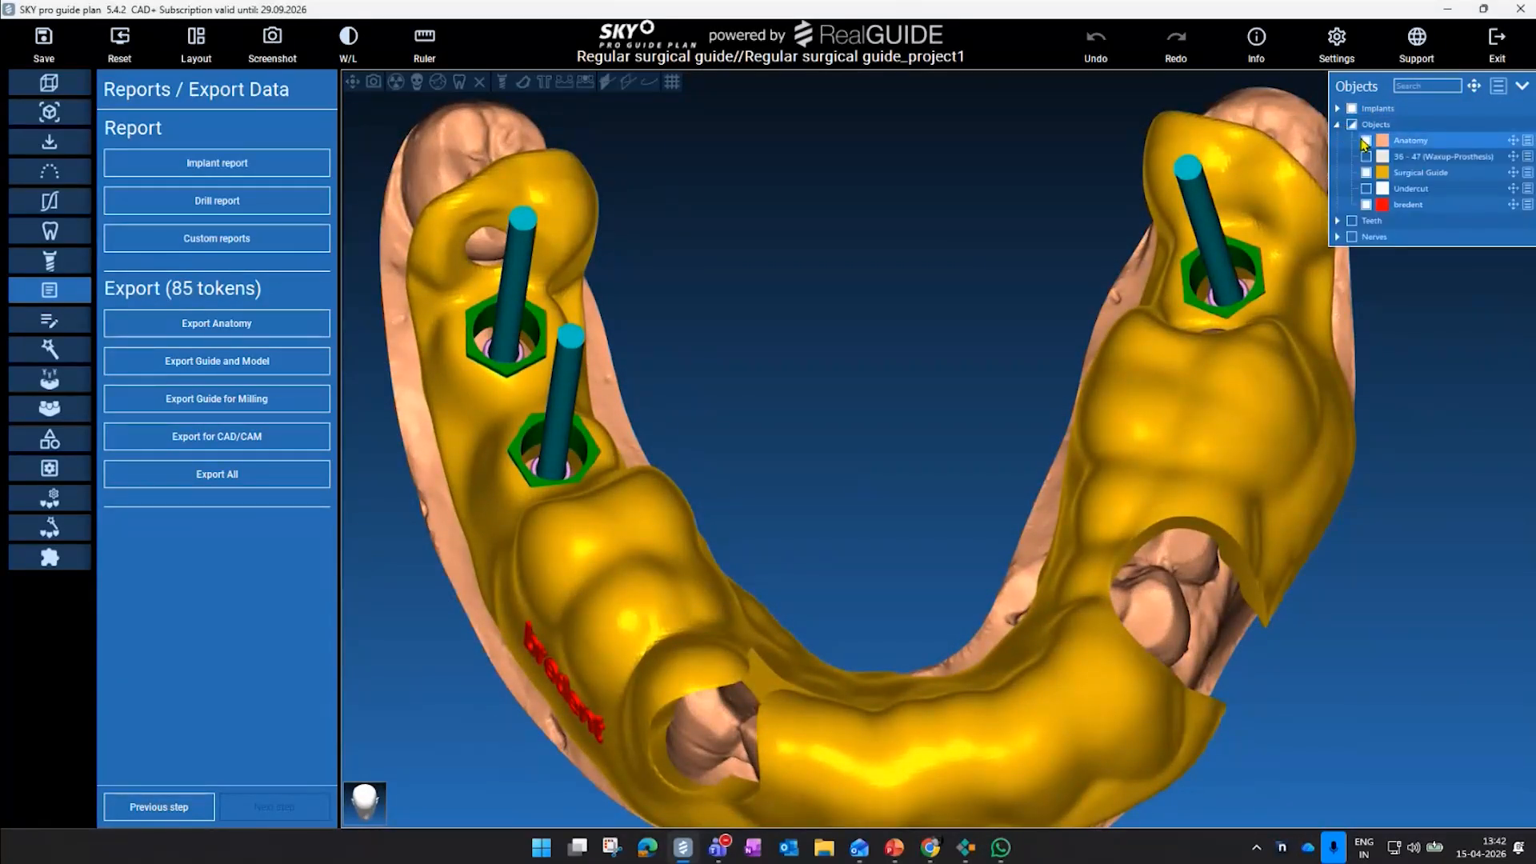
left_click(1364, 141)
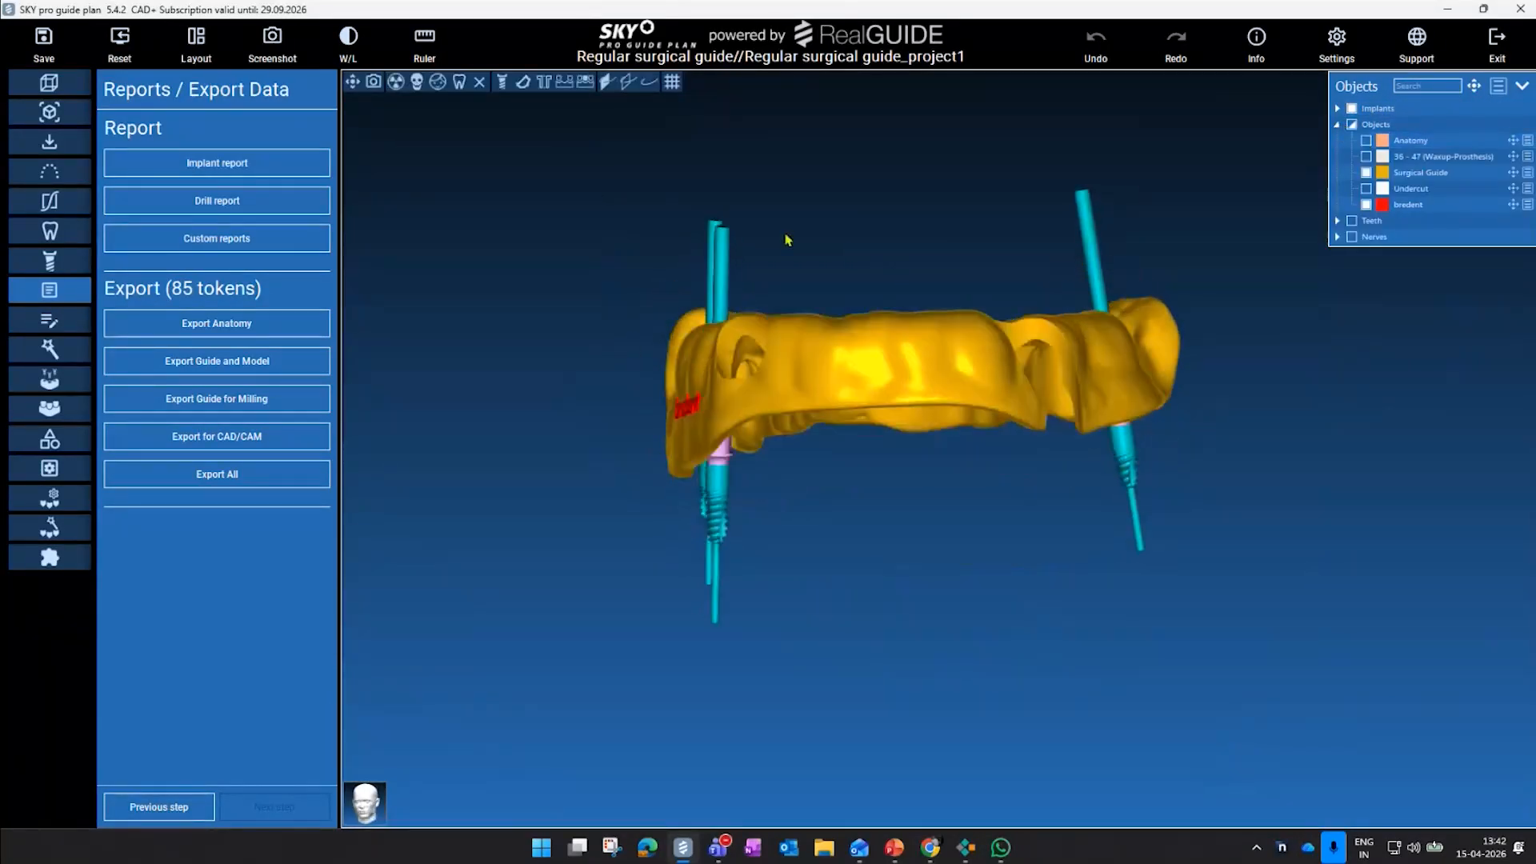
- Start a new surgical guide in addition to the existing 36-46-47 guide
left_click_drag(788, 237, 1290, 544)
left_click_drag(1241, 474, 899, 592)
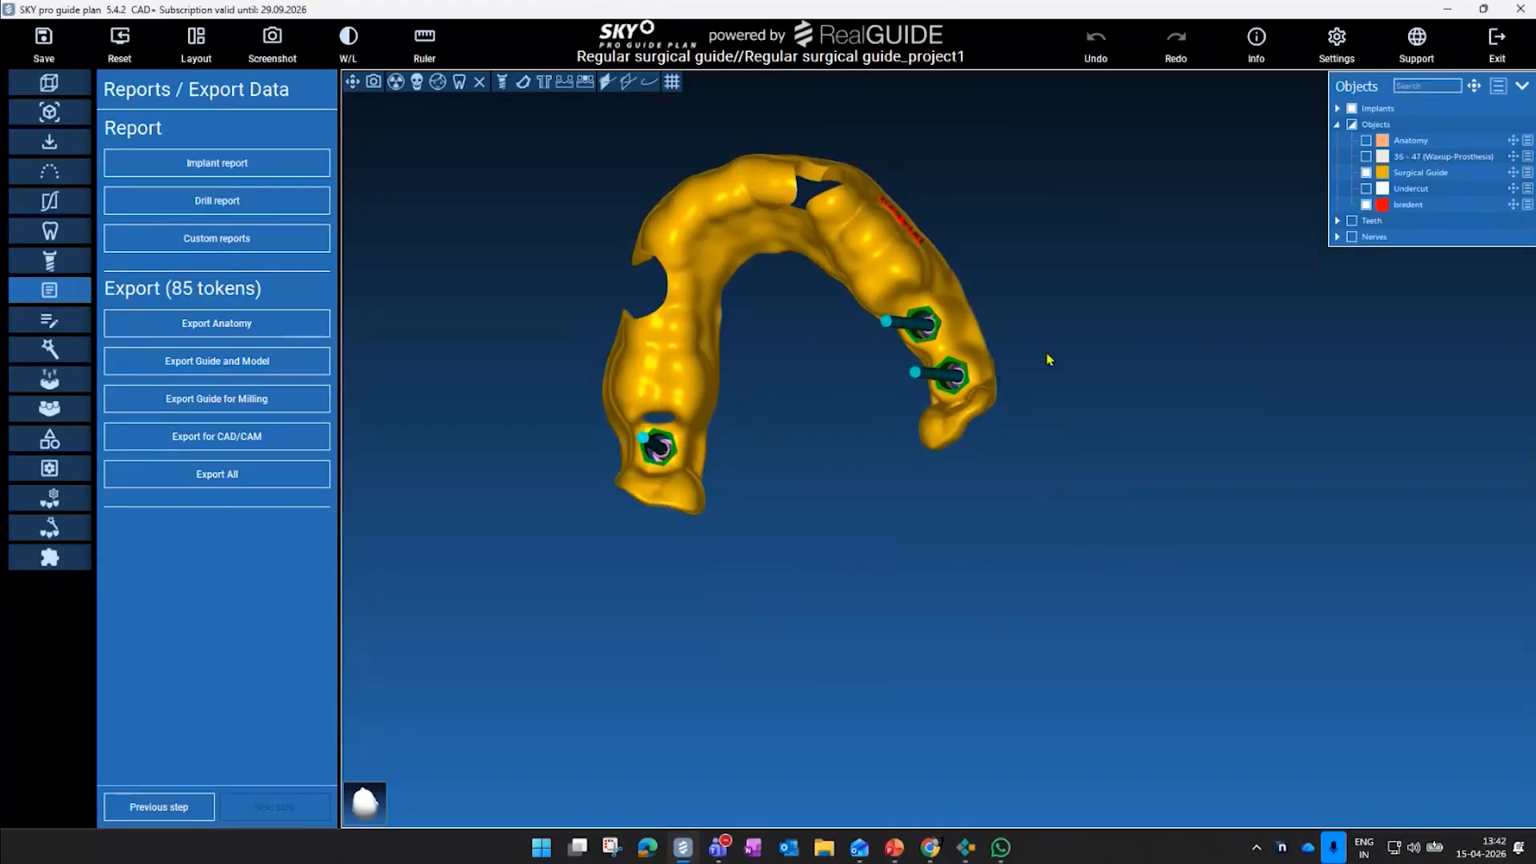
left_click_drag(714, 454, 630, 407)
left_click_drag(737, 378, 670, 279)
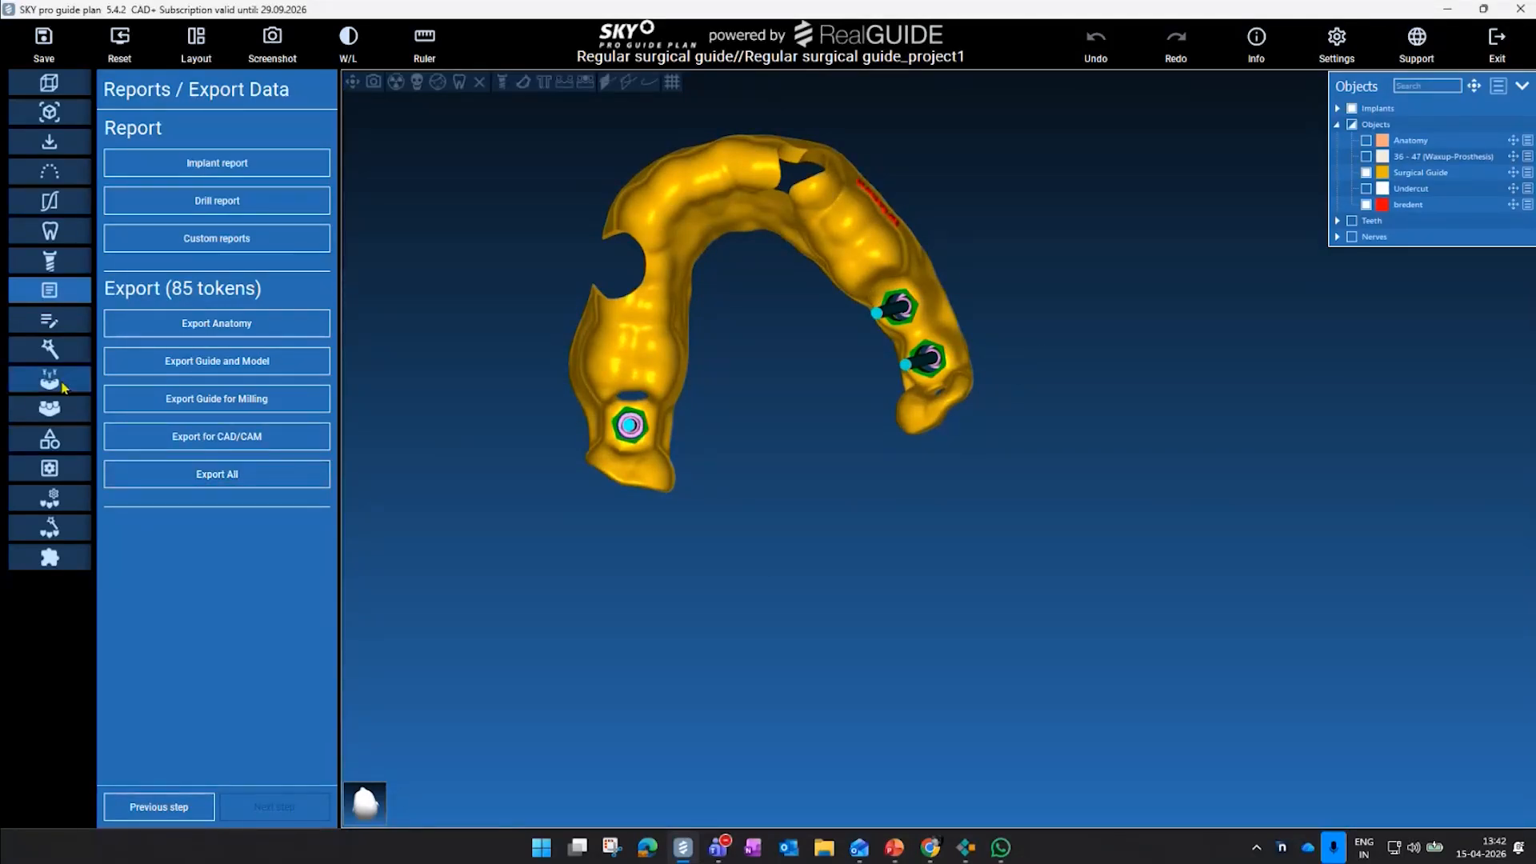
left_click(49, 380)
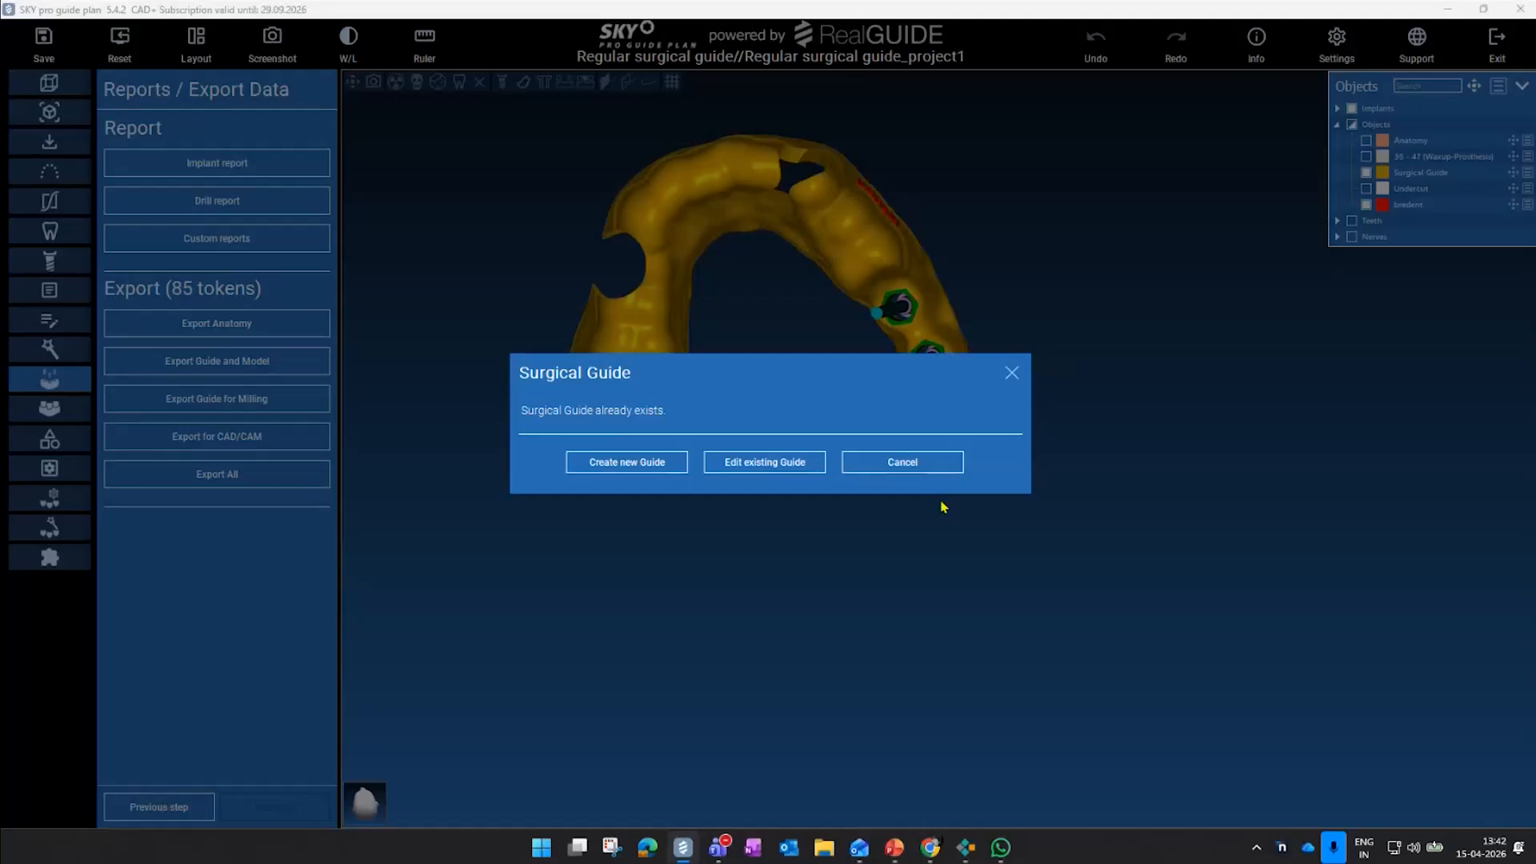
left_click(645, 465)
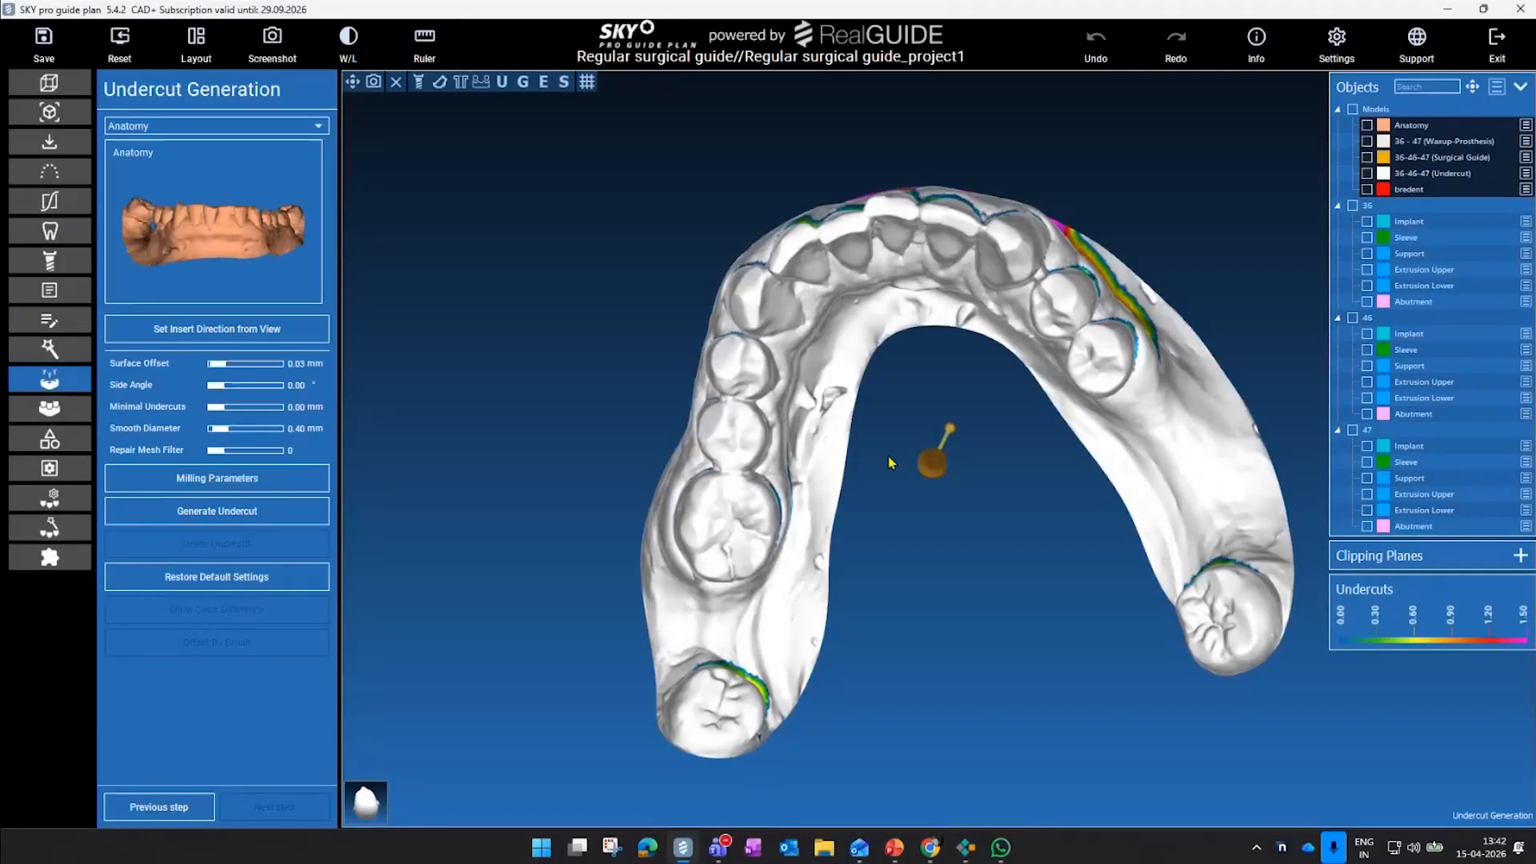
- Set the insertion direction from an occlusal view of the Anatomy model and generate its undercut model
left_click_drag(890, 462, 751, 394)
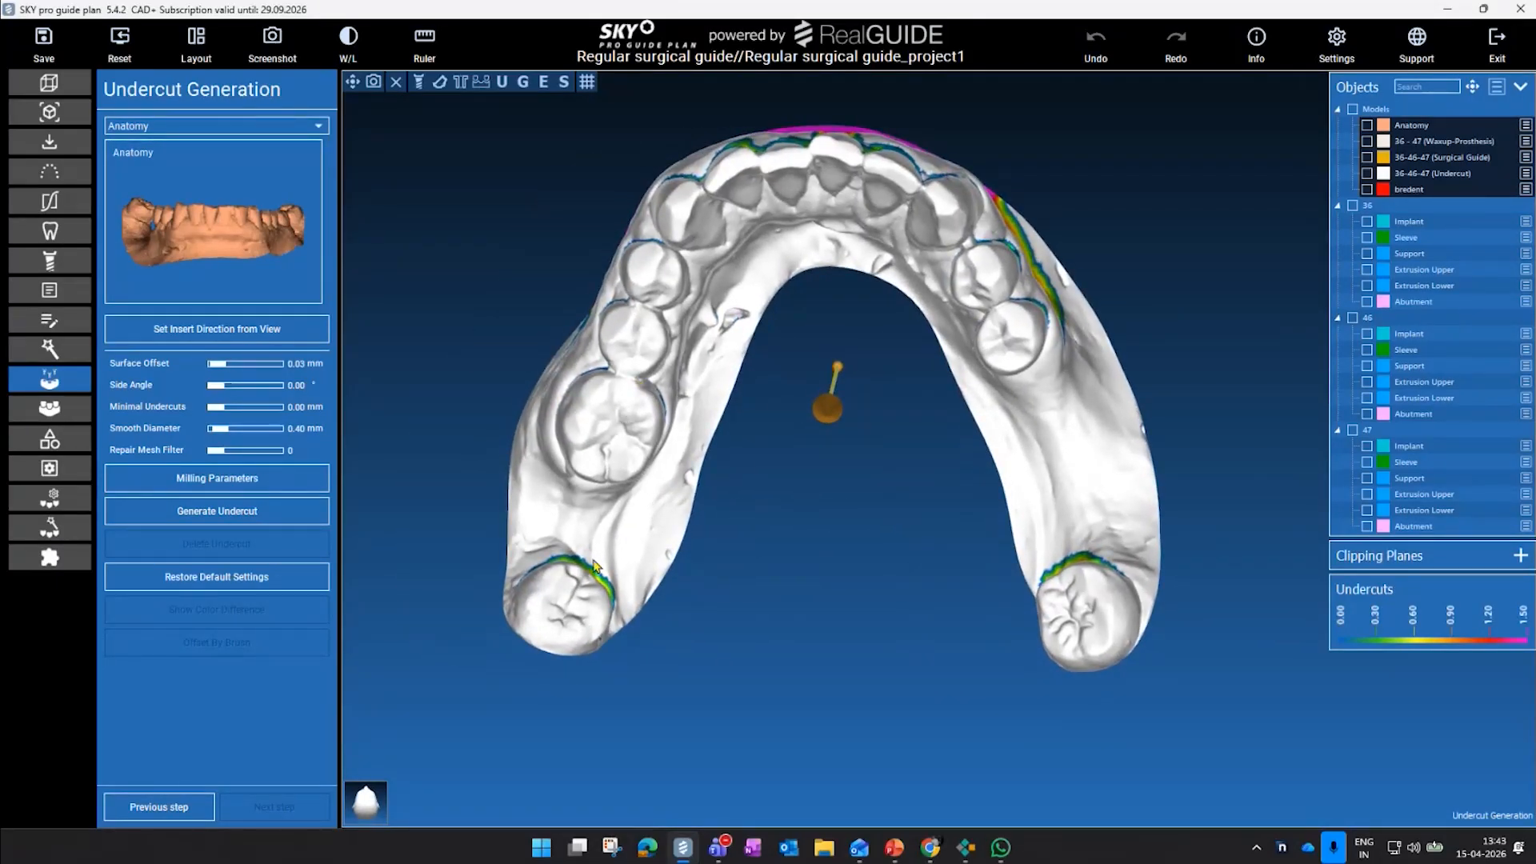
left_click_drag(675, 446, 827, 500)
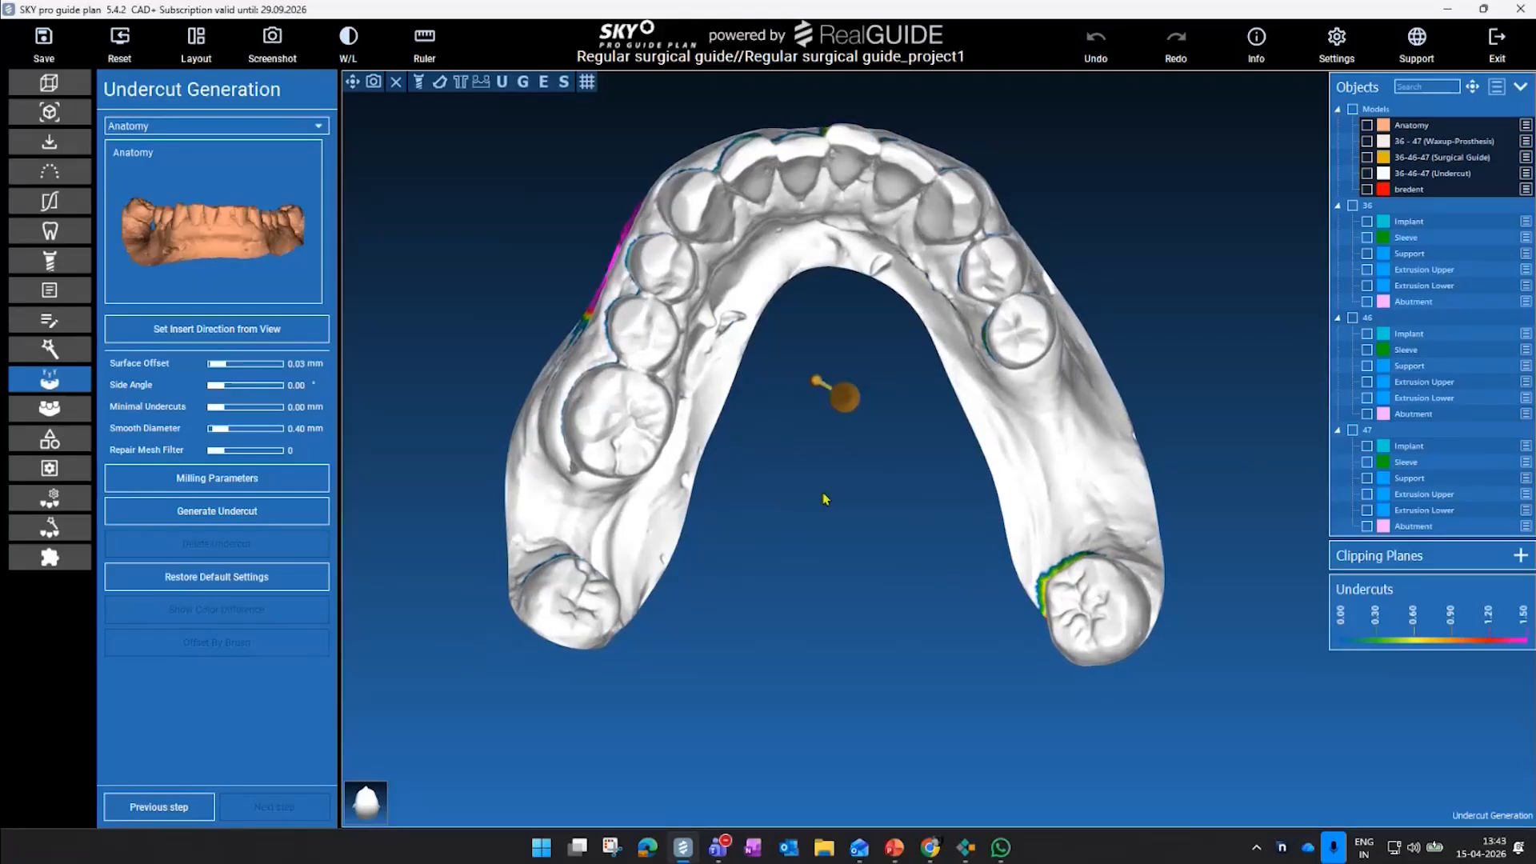
left_click_drag(752, 450, 761, 451)
left_click(286, 336)
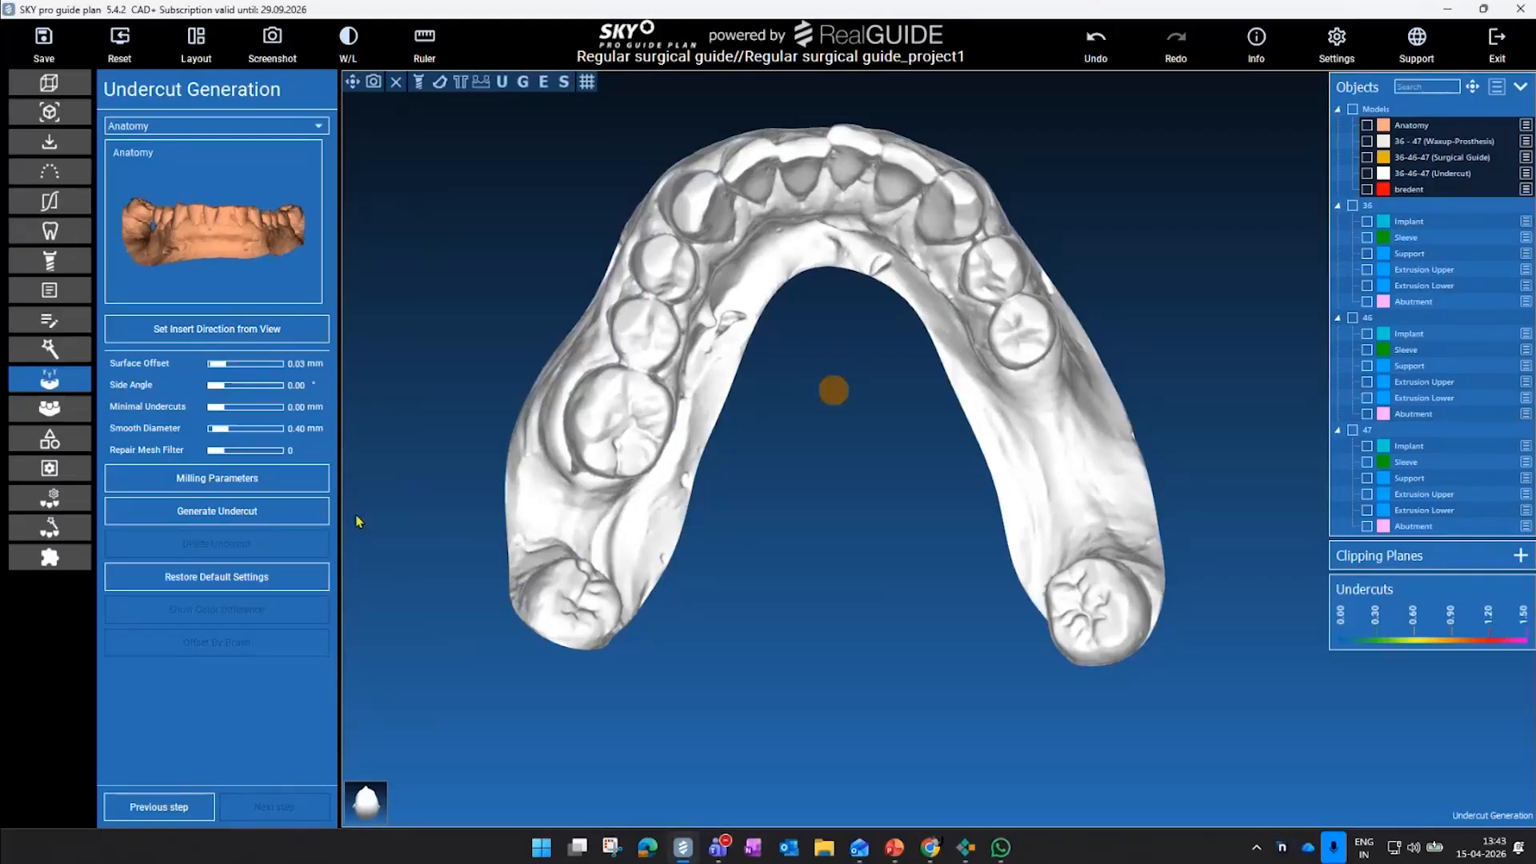
left_click(298, 516)
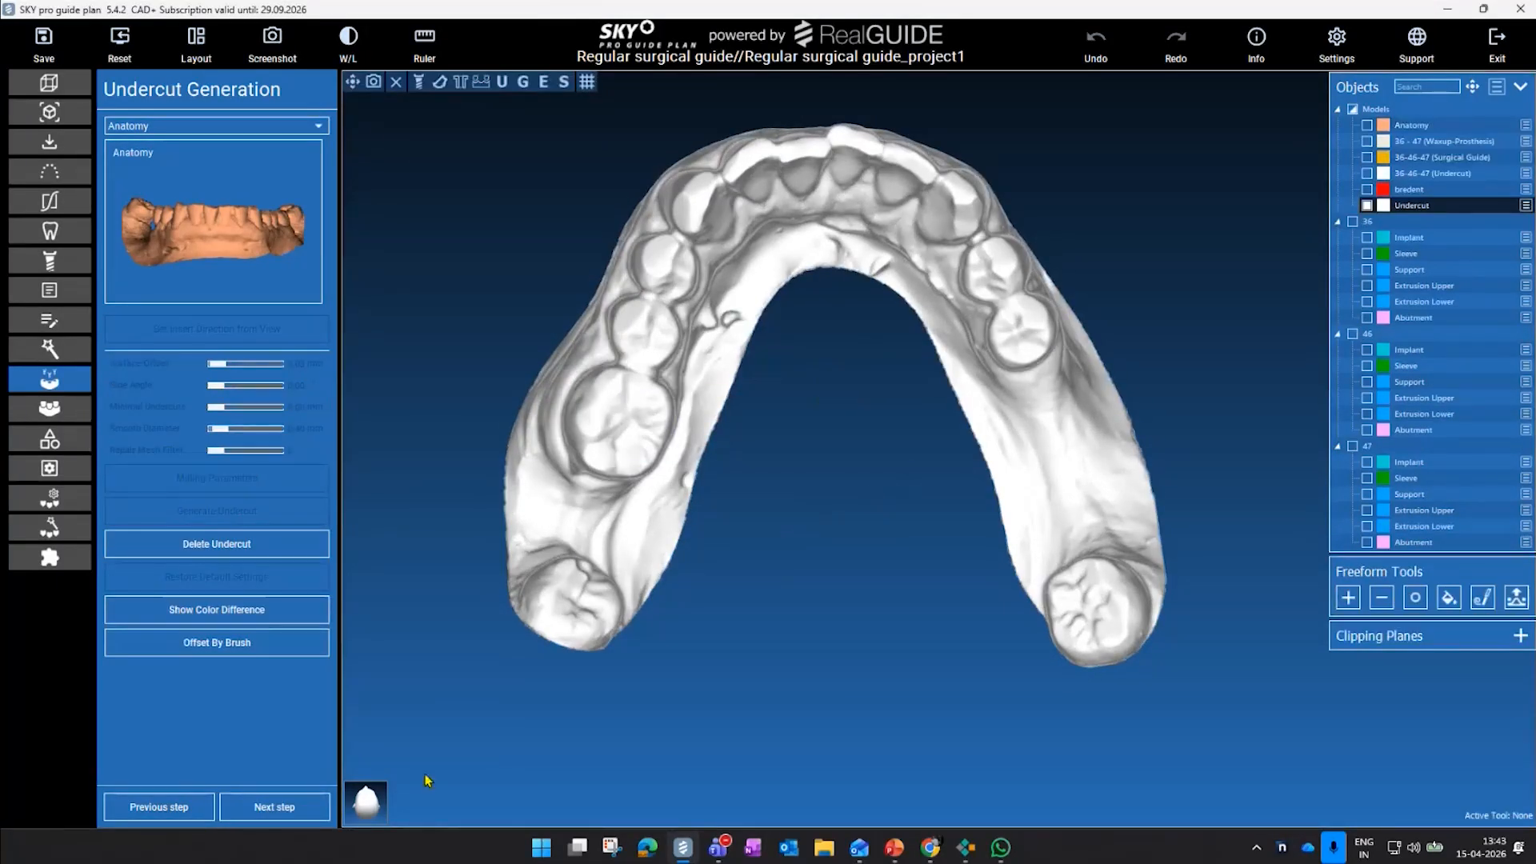
- Proceed to guide generation and exclude implants 46 and 47, keeping only implant 36 for the guide
left_click(303, 808)
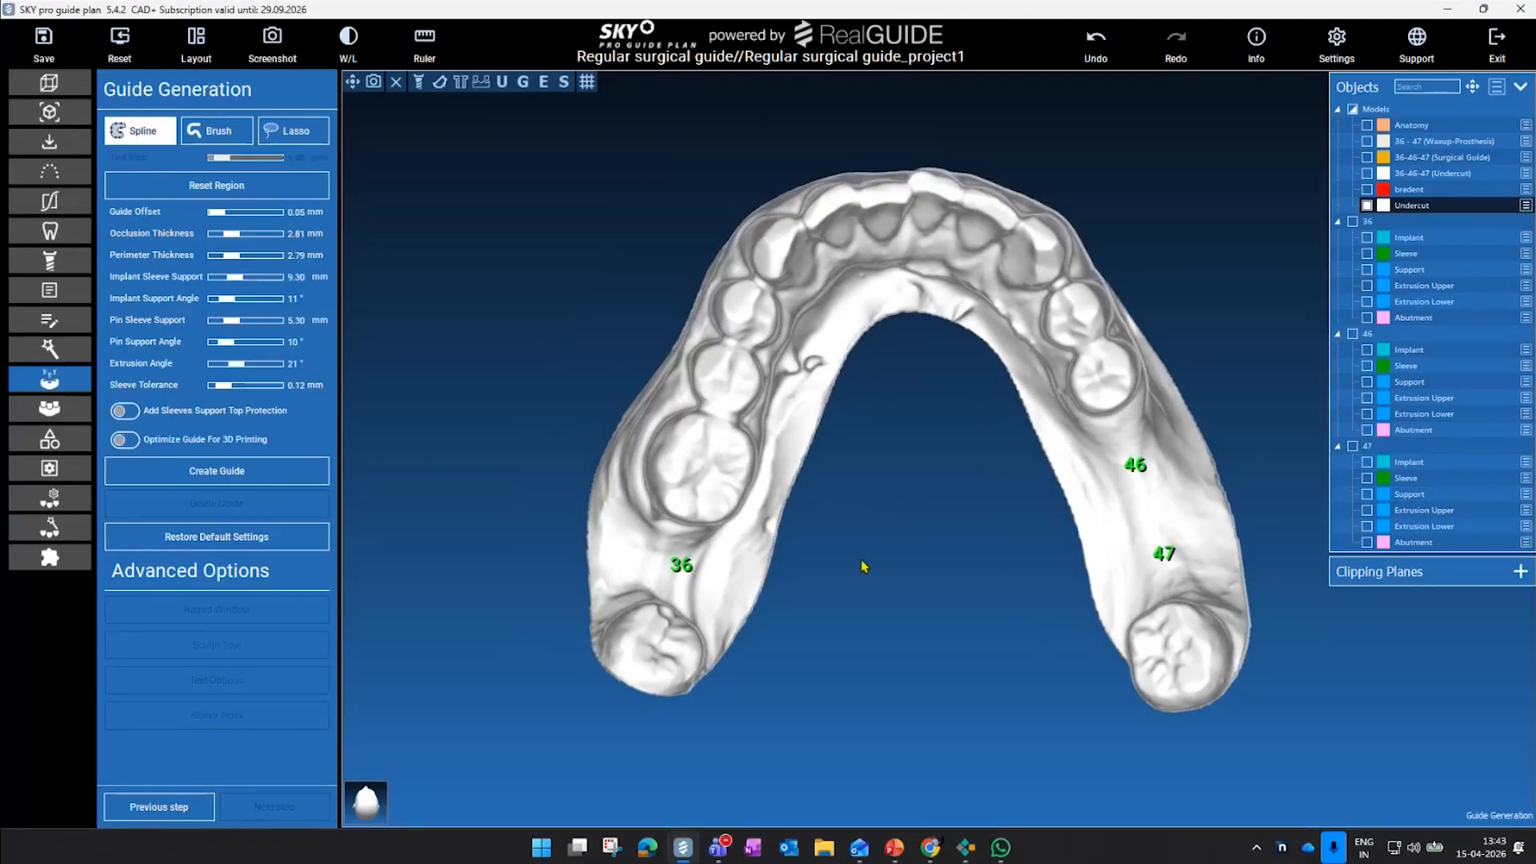
middle_click_drag(862, 567, 732, 560)
left_click_drag(822, 554, 779, 555)
middle_click_drag(780, 555, 905, 526)
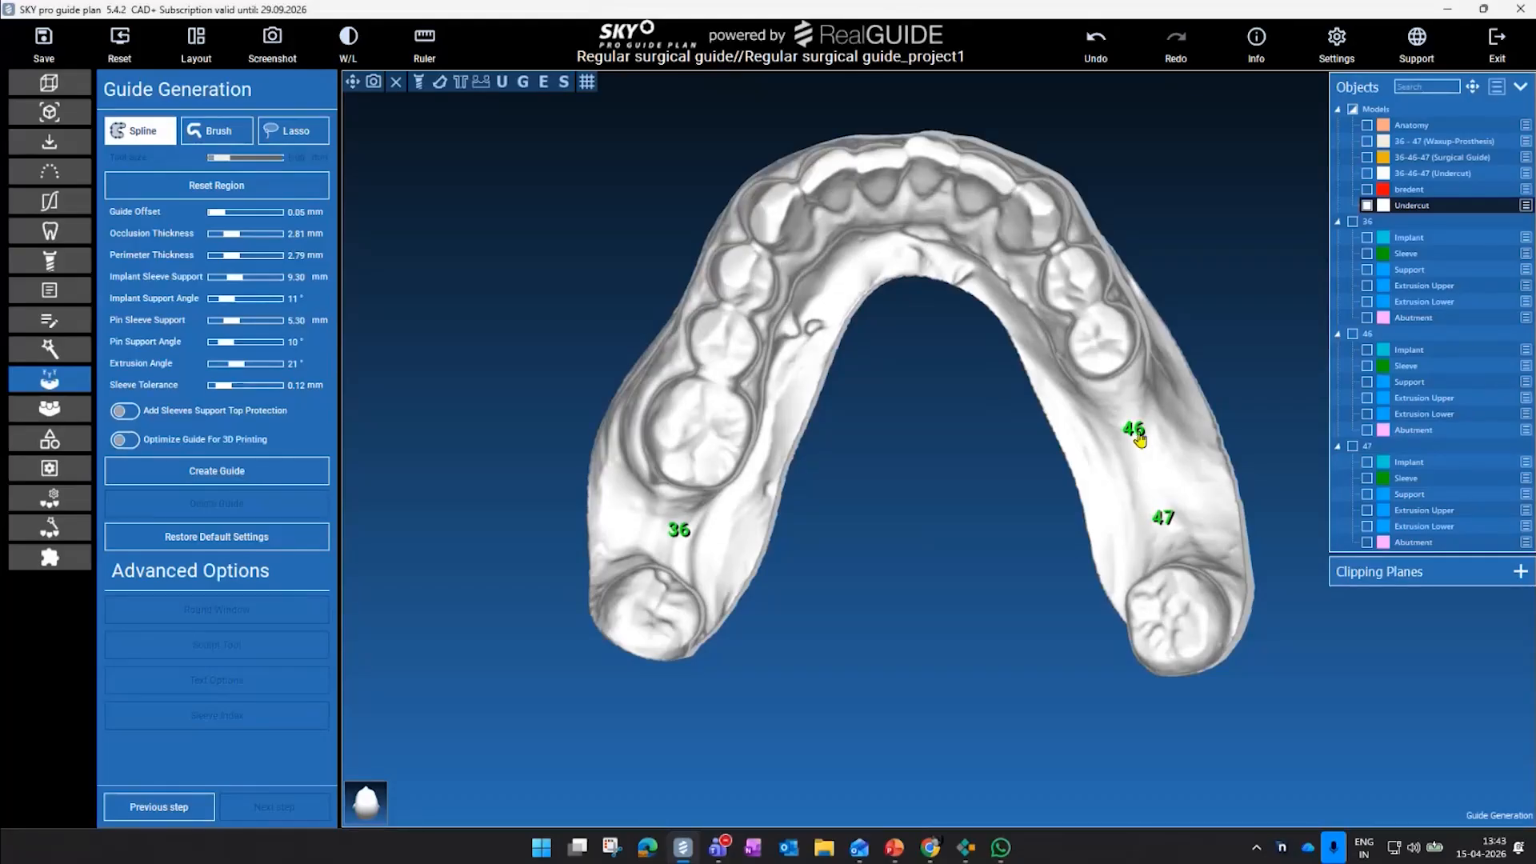
left_click(1138, 434)
left_click(1167, 520)
middle_click_drag(939, 506, 974, 526)
right_click_drag(949, 555, 902, 544)
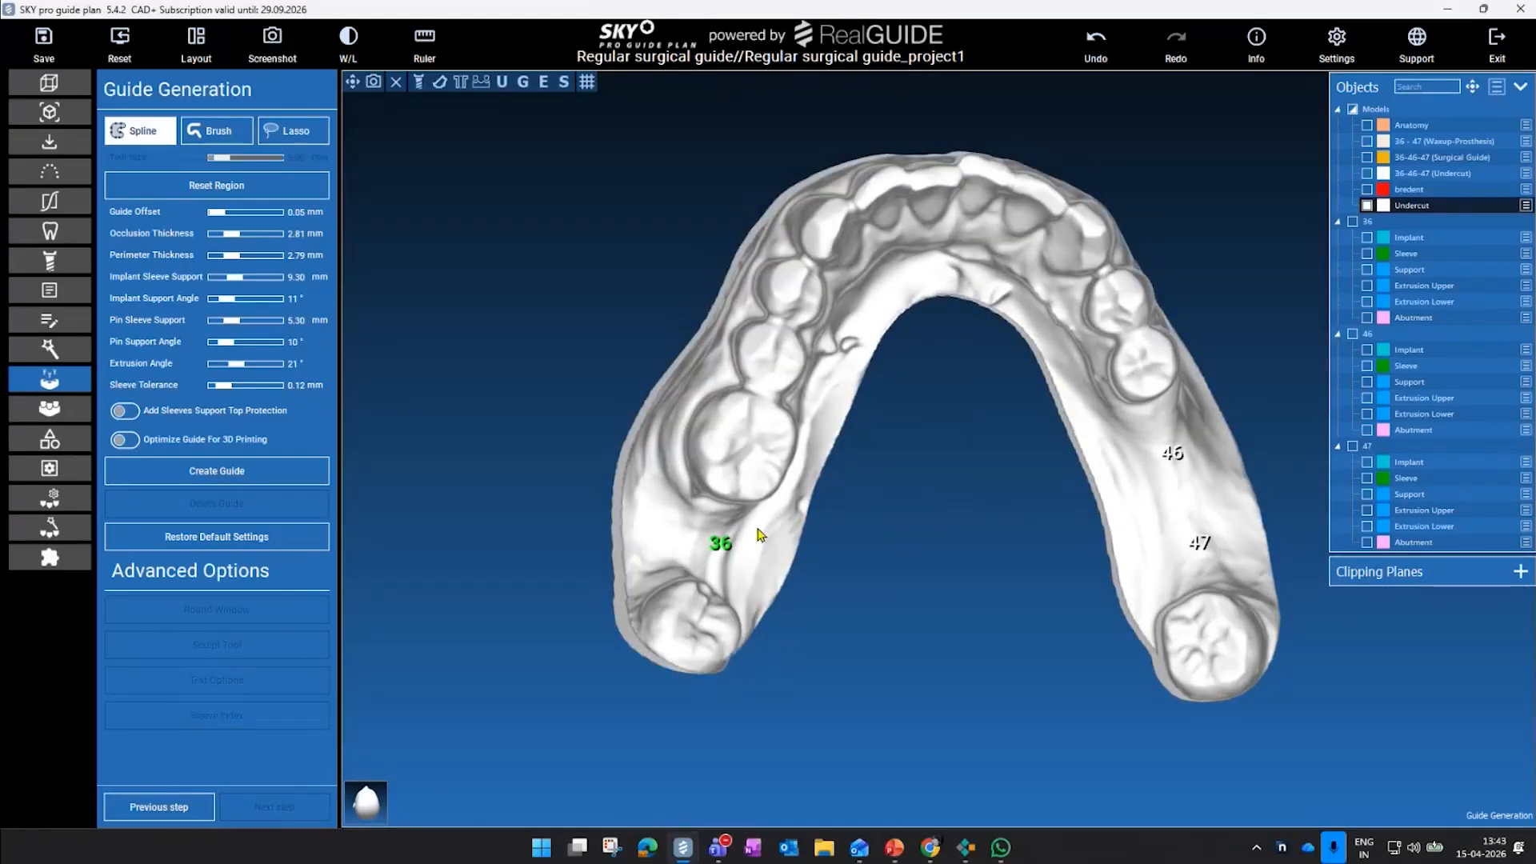
- Outline the region around implant 36 with a closed spline from the premolar to the last molar and create the guide
right_click_drag(760, 535, 797, 324)
left_click(884, 336)
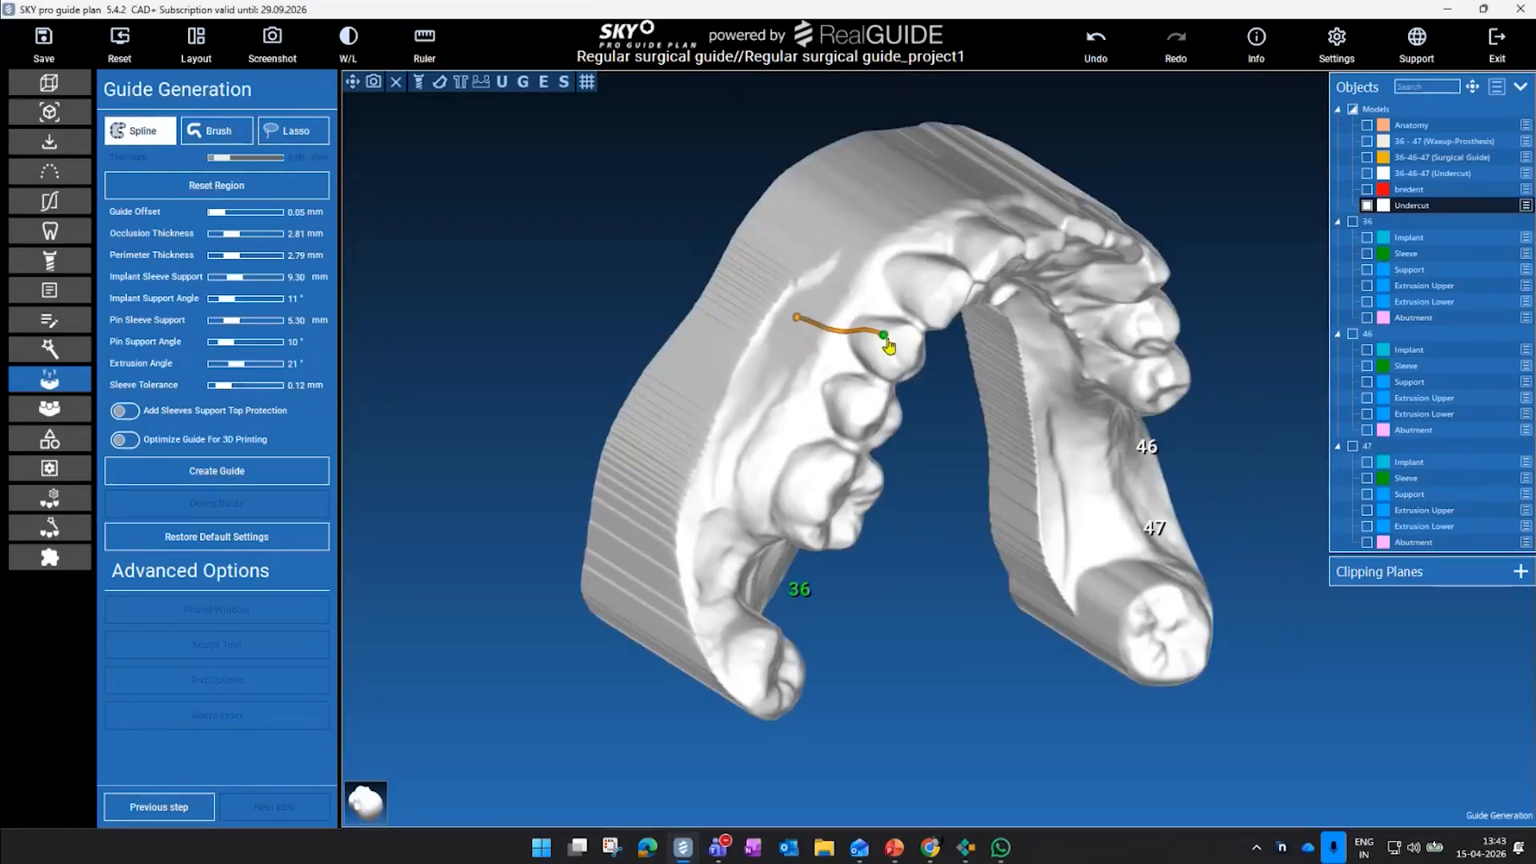
left_click(914, 368)
right_click_drag(935, 406, 628, 322)
left_click(816, 321)
left_click(810, 400)
left_click(790, 465)
left_click(765, 563)
left_click(744, 633)
left_click(679, 640)
left_click(644, 608)
right_click_drag(510, 536, 624, 582)
left_click(691, 621)
left_click(671, 529)
left_click(676, 450)
left_click(706, 393)
scroll(752, 308, "up", 4)
right_click_drag(752, 308, 1029, 520)
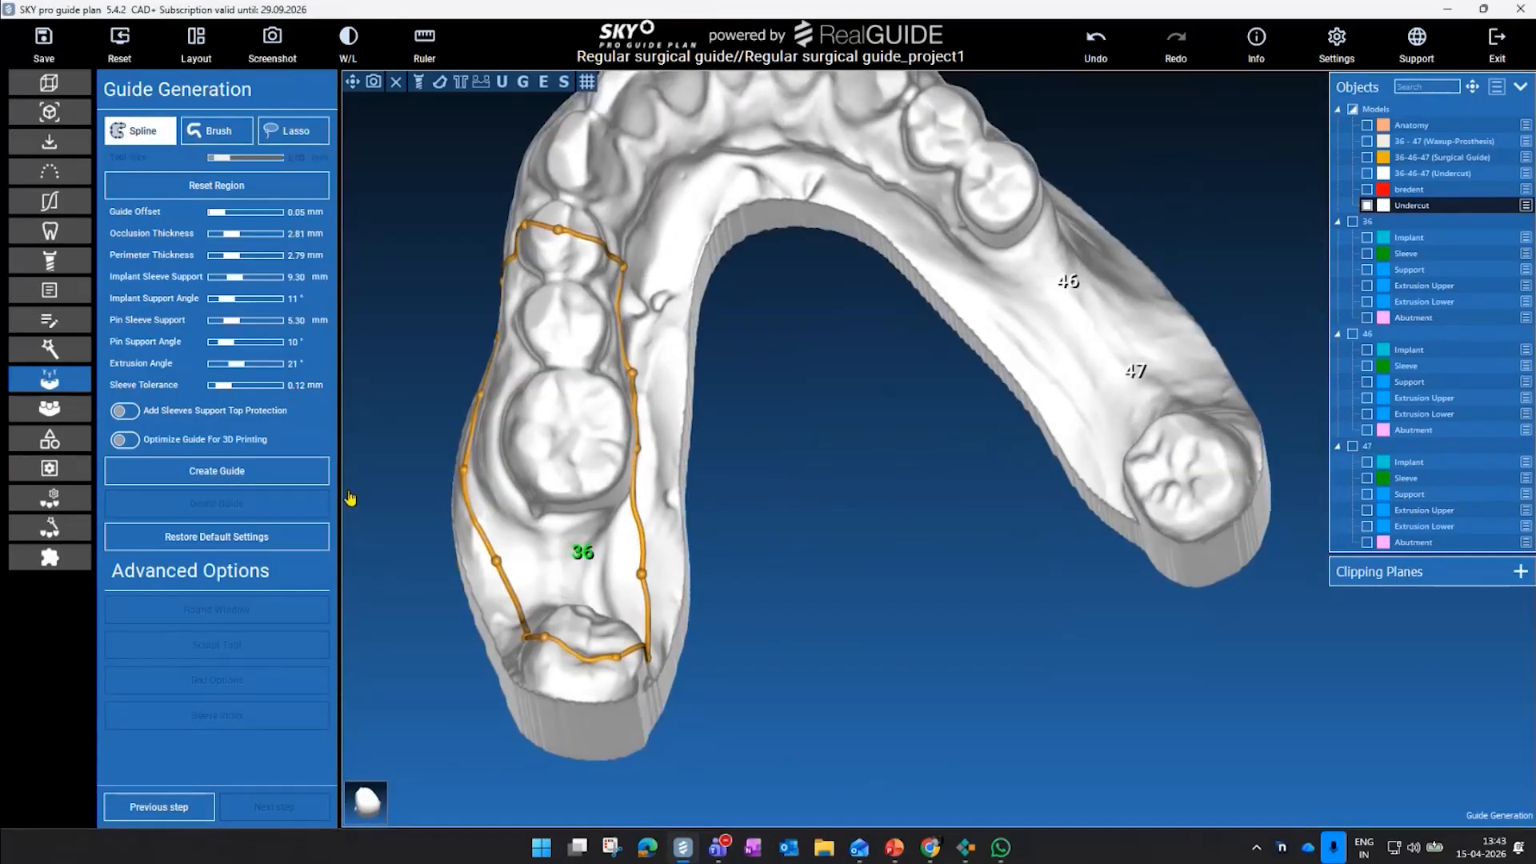
left_click(243, 474)
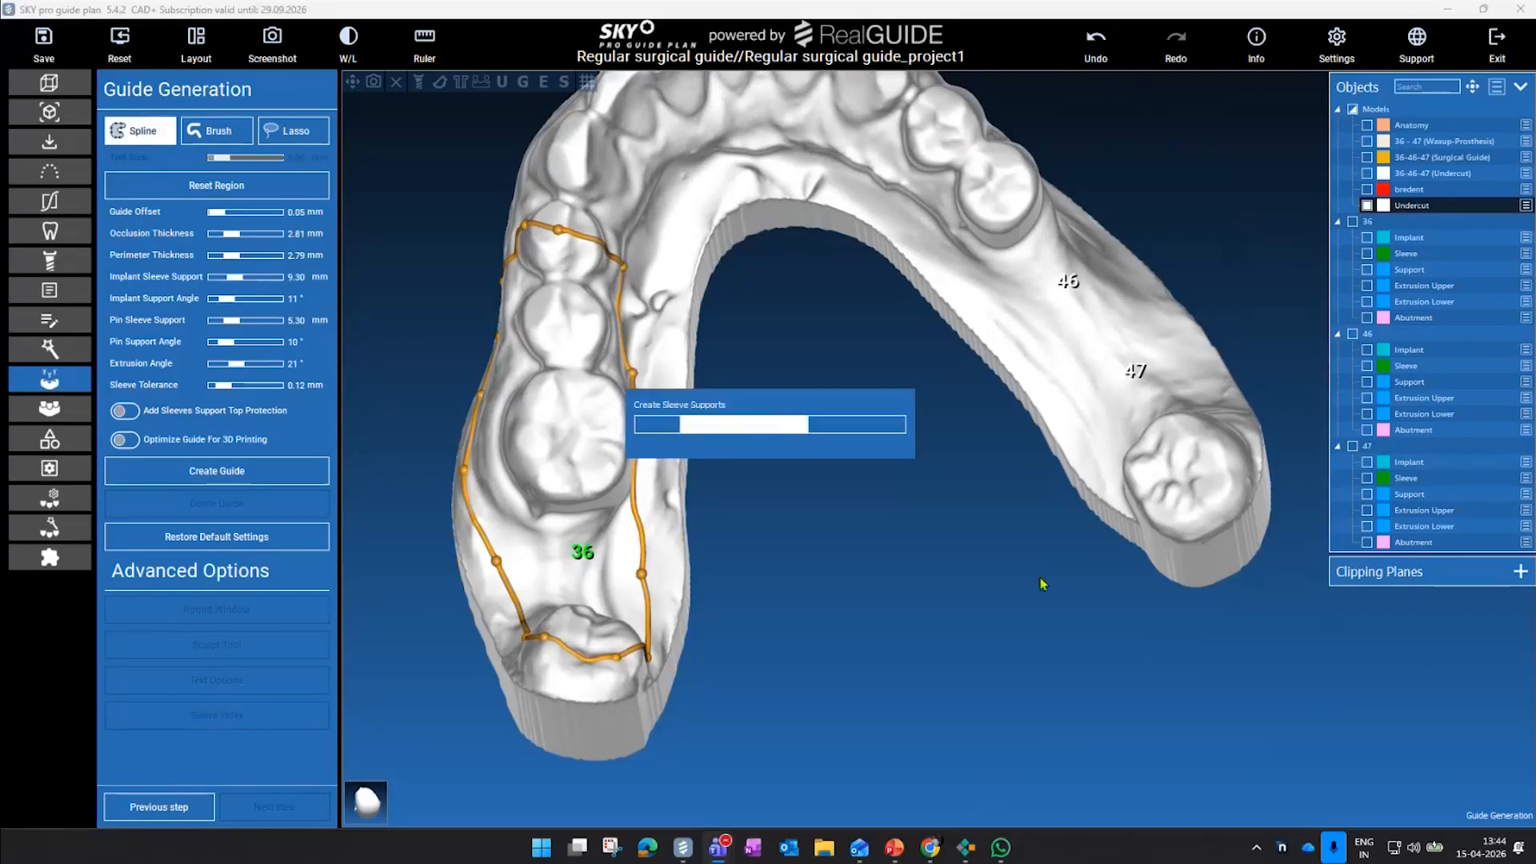
- Smooth the surface of the 36 guide with a 7.4 mm brush at strength 51, and proceed to the reports and export stage
right_click_drag(894, 408, 931, 490)
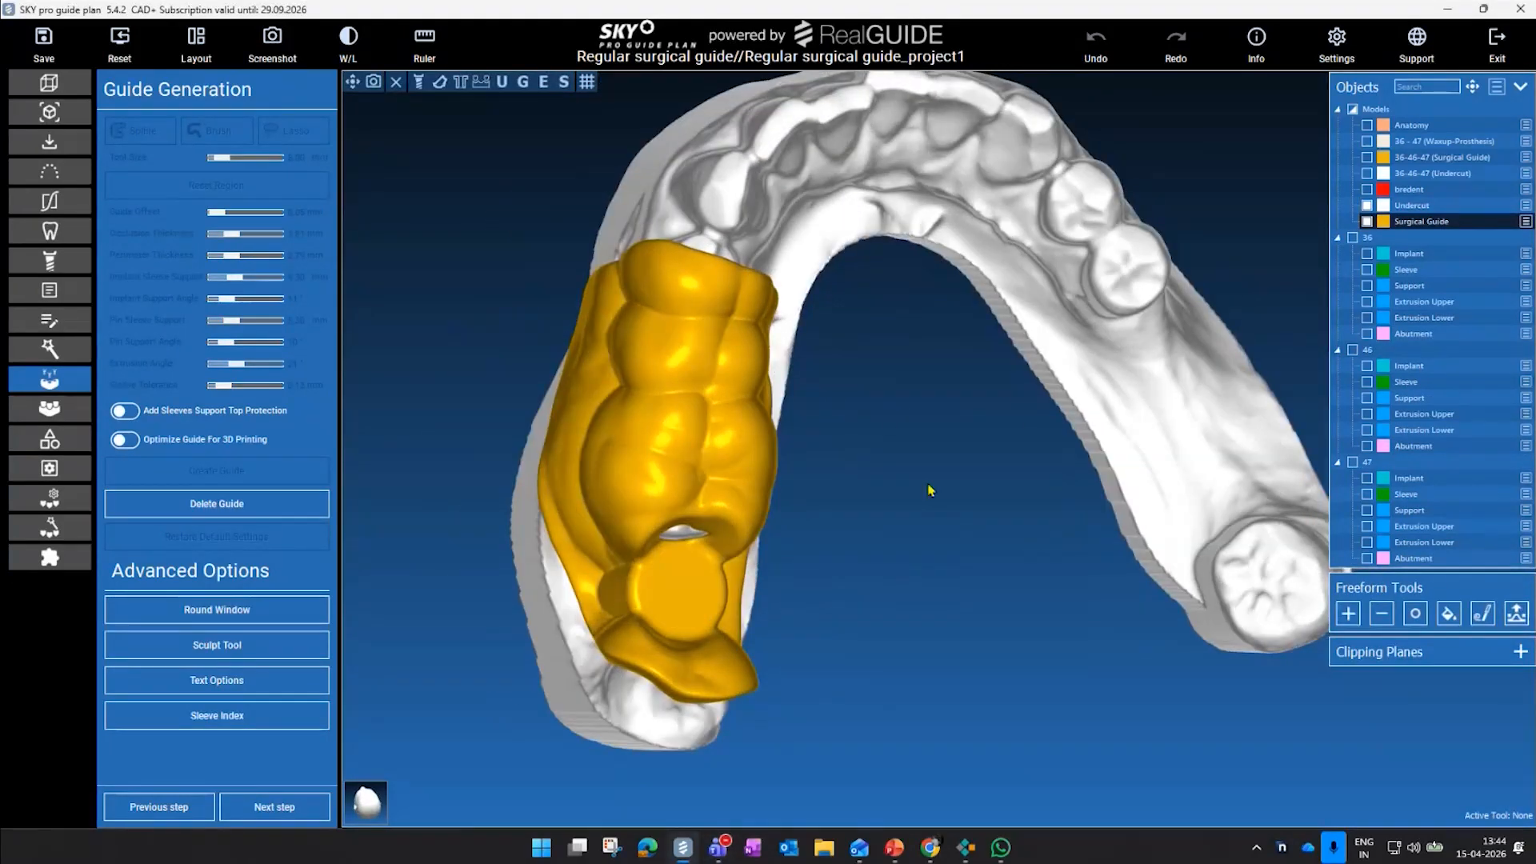
left_click(1416, 614)
mouse_move(656, 338)
left_mouse_down()
mouse_move(611, 443)
mouse_move(600, 559)
left_mouse_up()
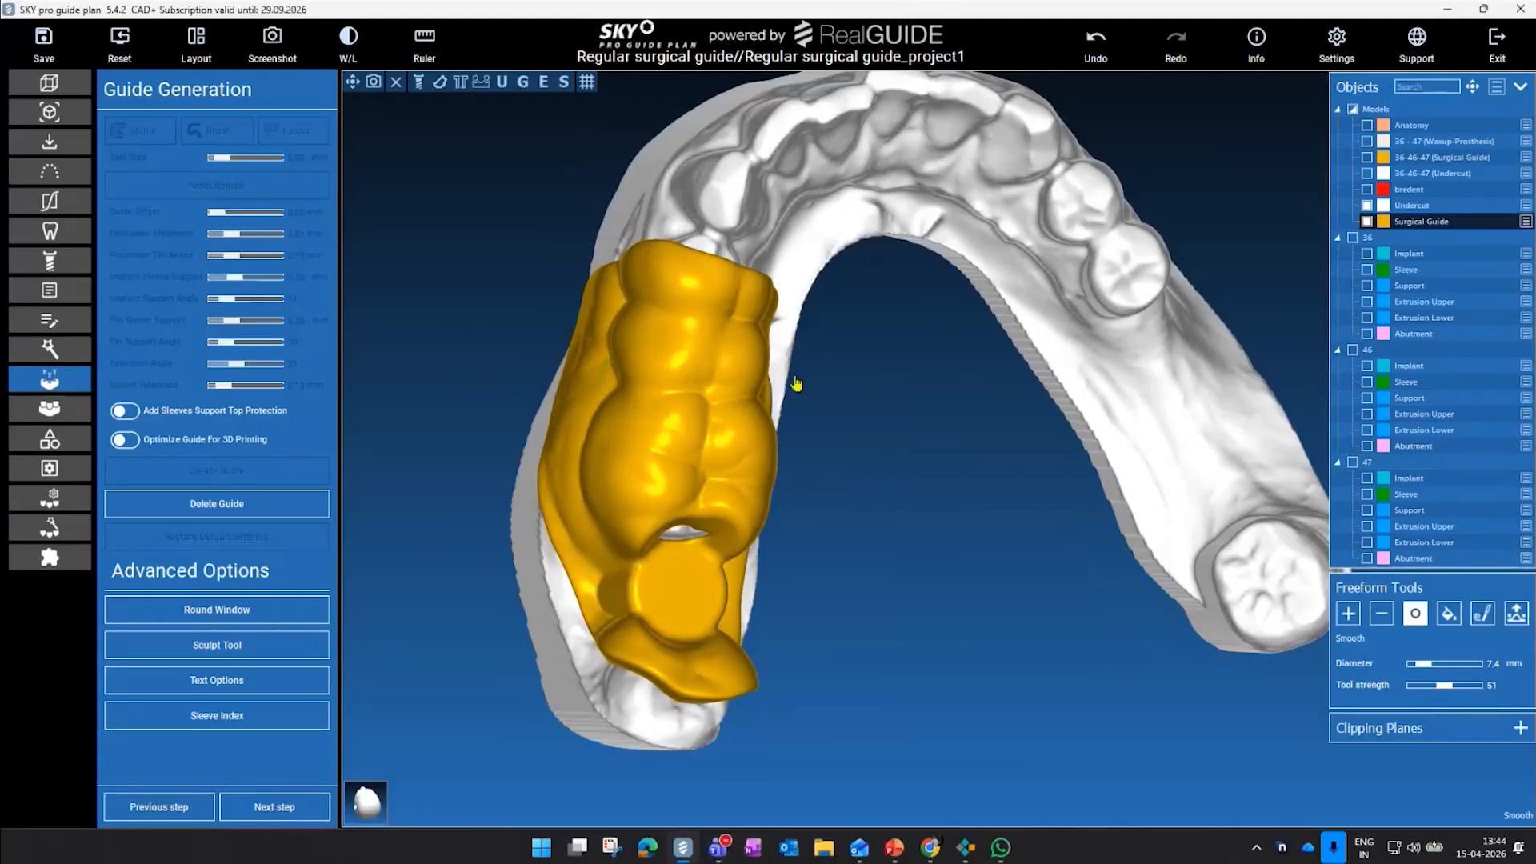
right_click_drag(797, 385, 765, 369)
left_click_drag(765, 370, 671, 508)
right_click_drag(671, 508, 600, 497)
right_click_drag(602, 436, 698, 602)
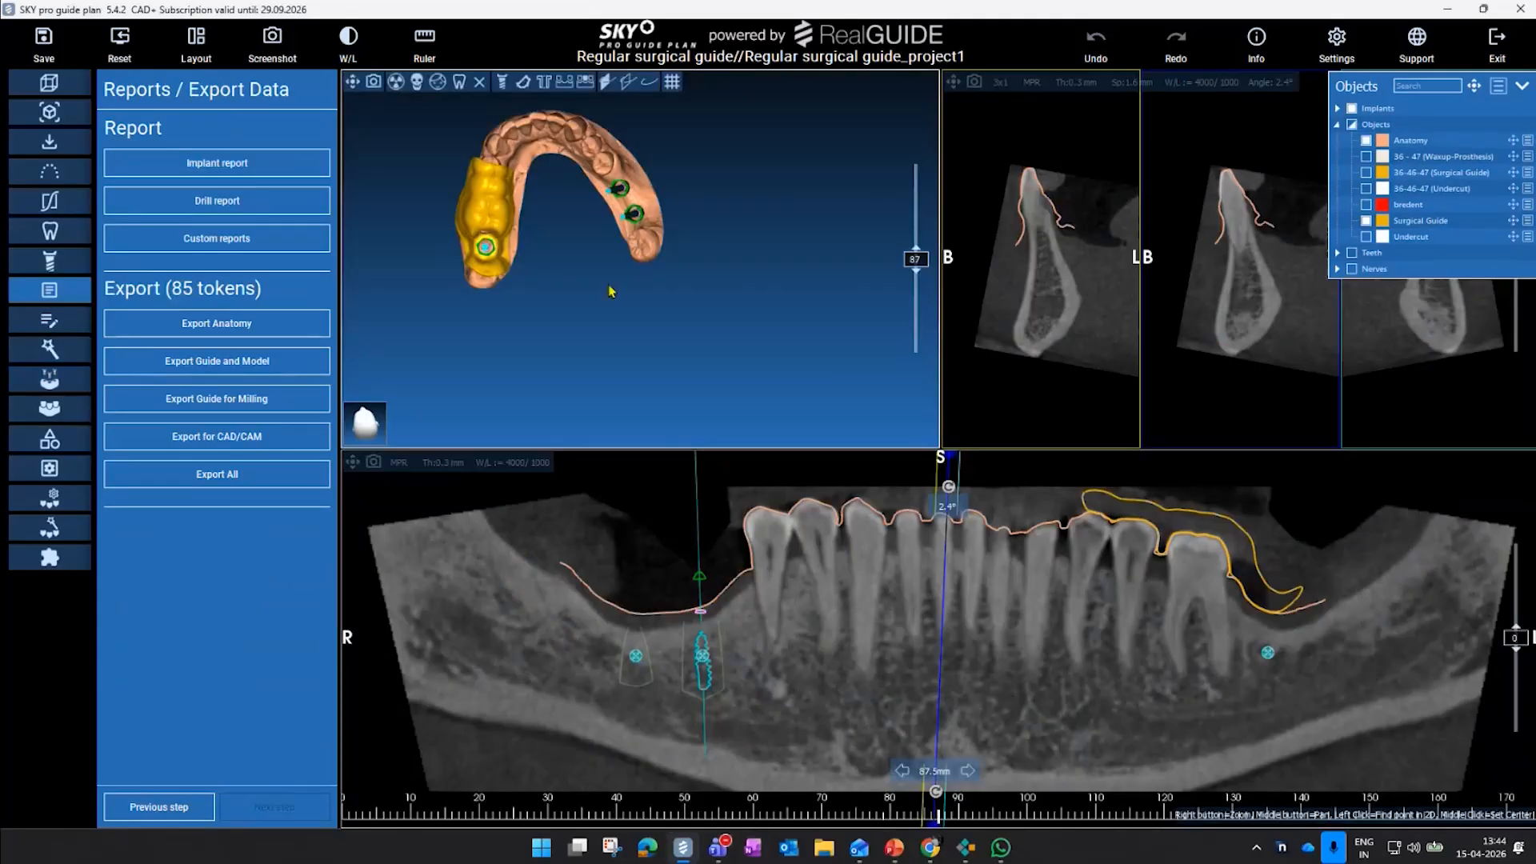
- Enlarge the 3D view and examine the 36 guide seated on the Anatomy model with its sleeve and implants
left_click(356, 83)
scroll(785, 515, "up", 5)
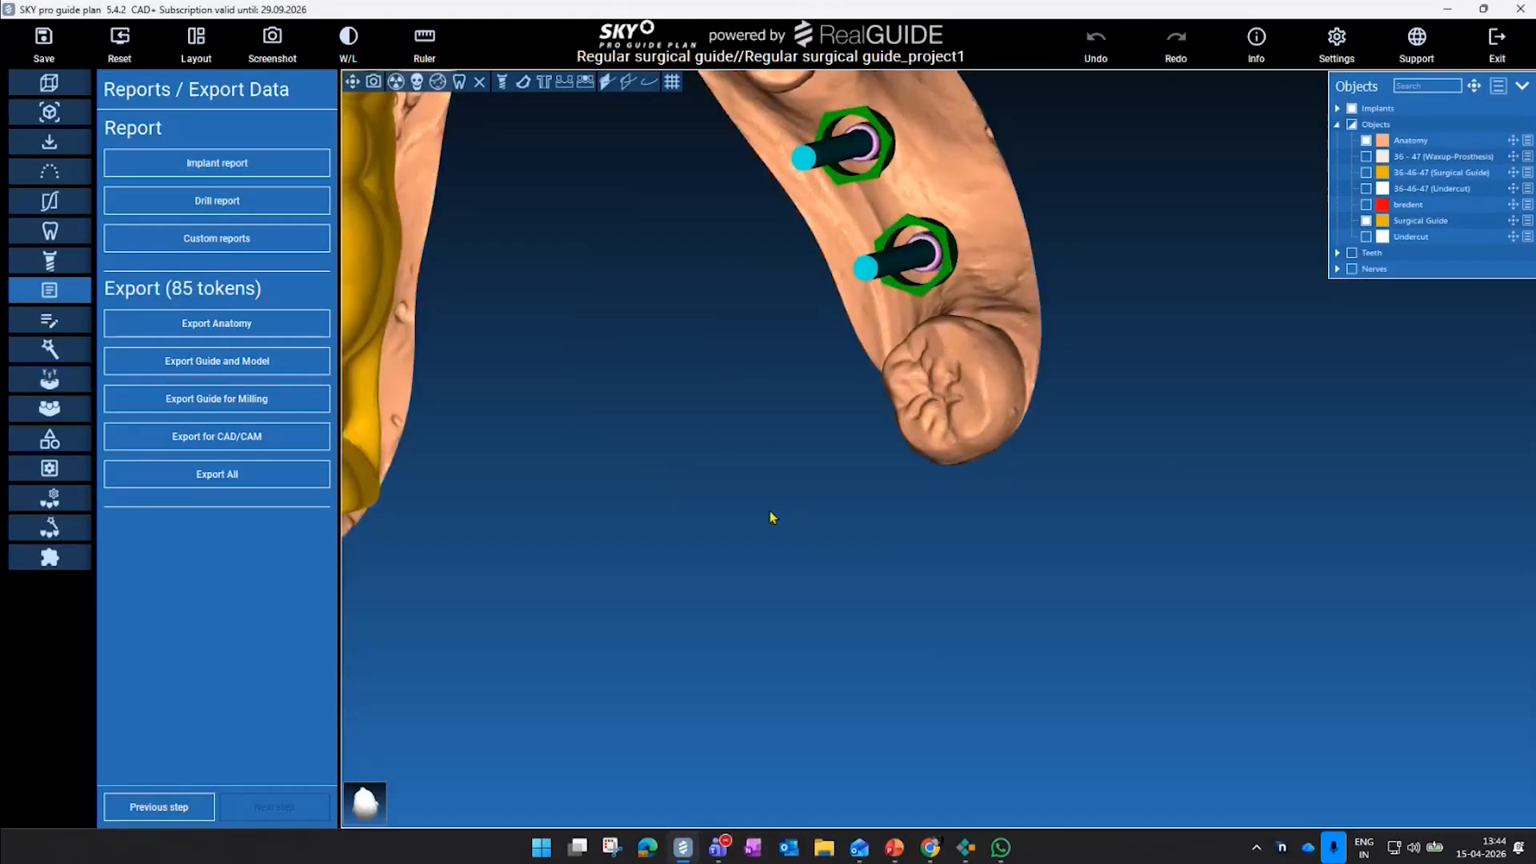
scroll(772, 516, "down", 1)
middle_click_drag(772, 516, 959, 586)
left_click_drag(960, 586, 868, 513)
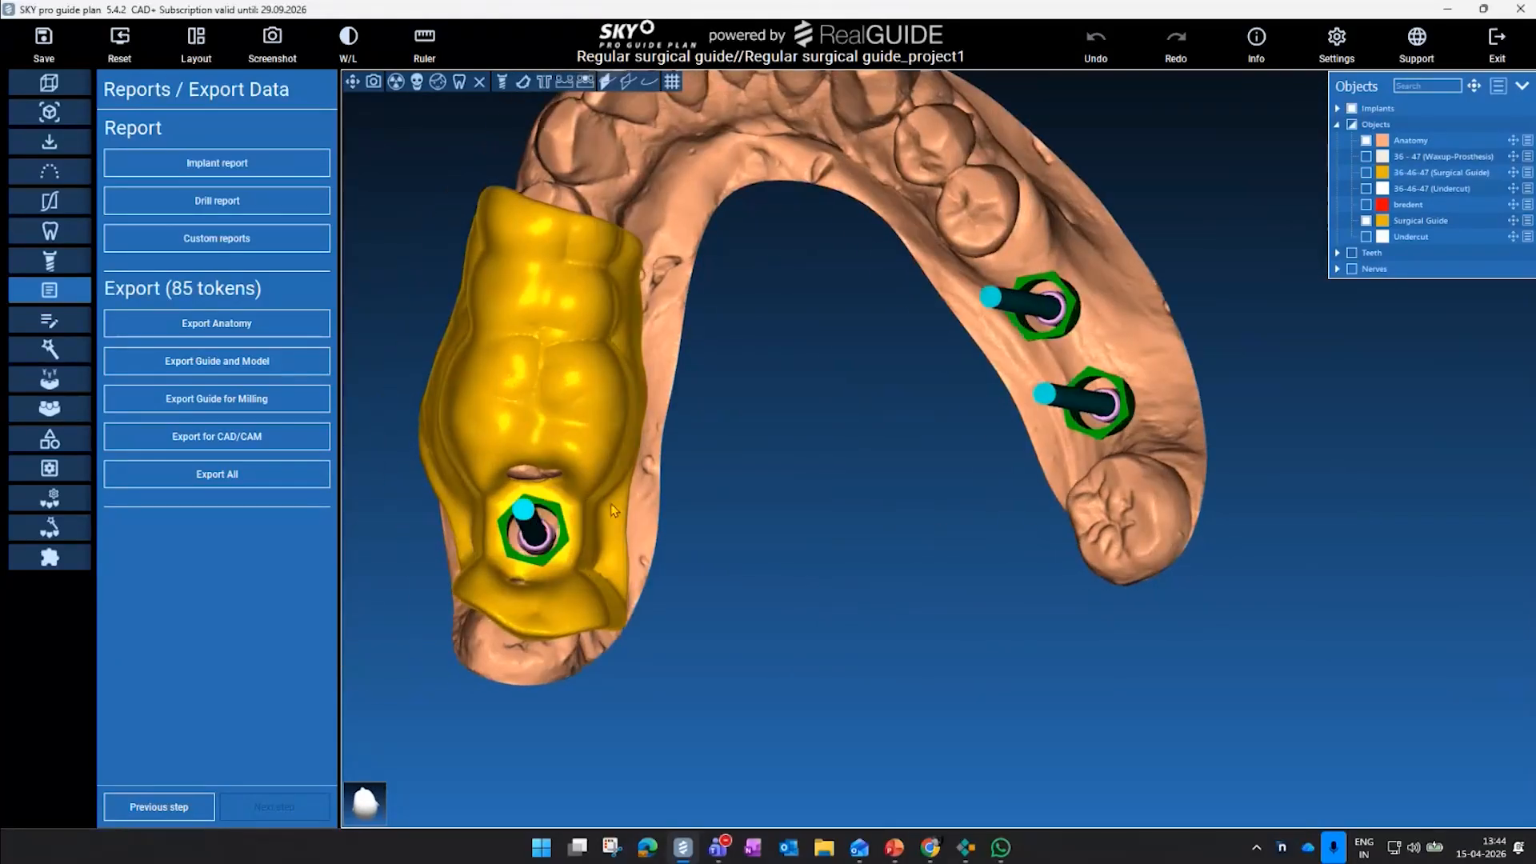
- Start another new surgical guide and generate its undercut with the insertion direction taken from the occlusal view
left_click(66, 388)
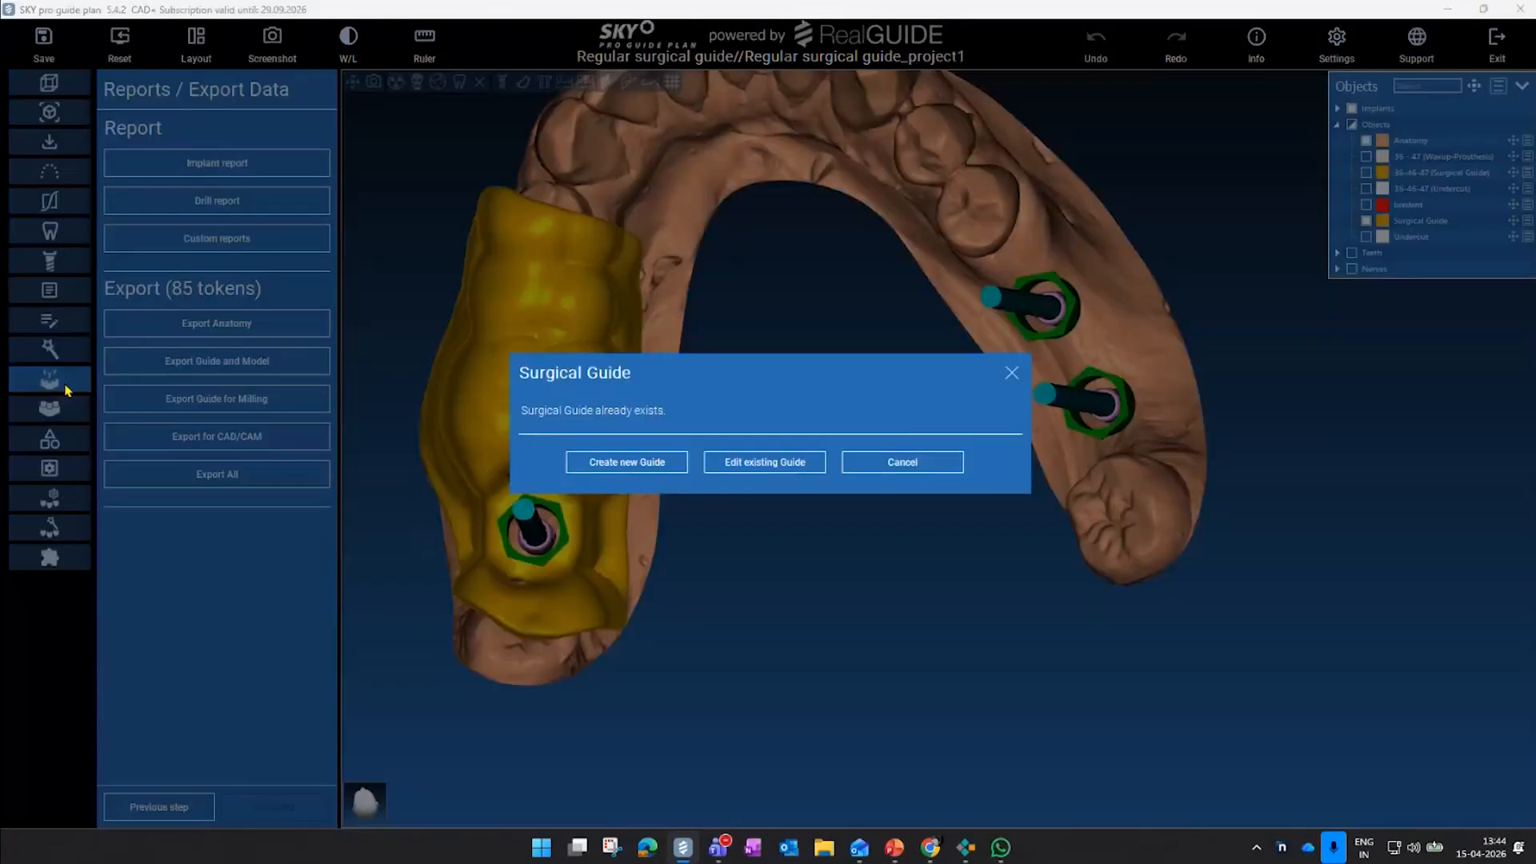
left_click(664, 464)
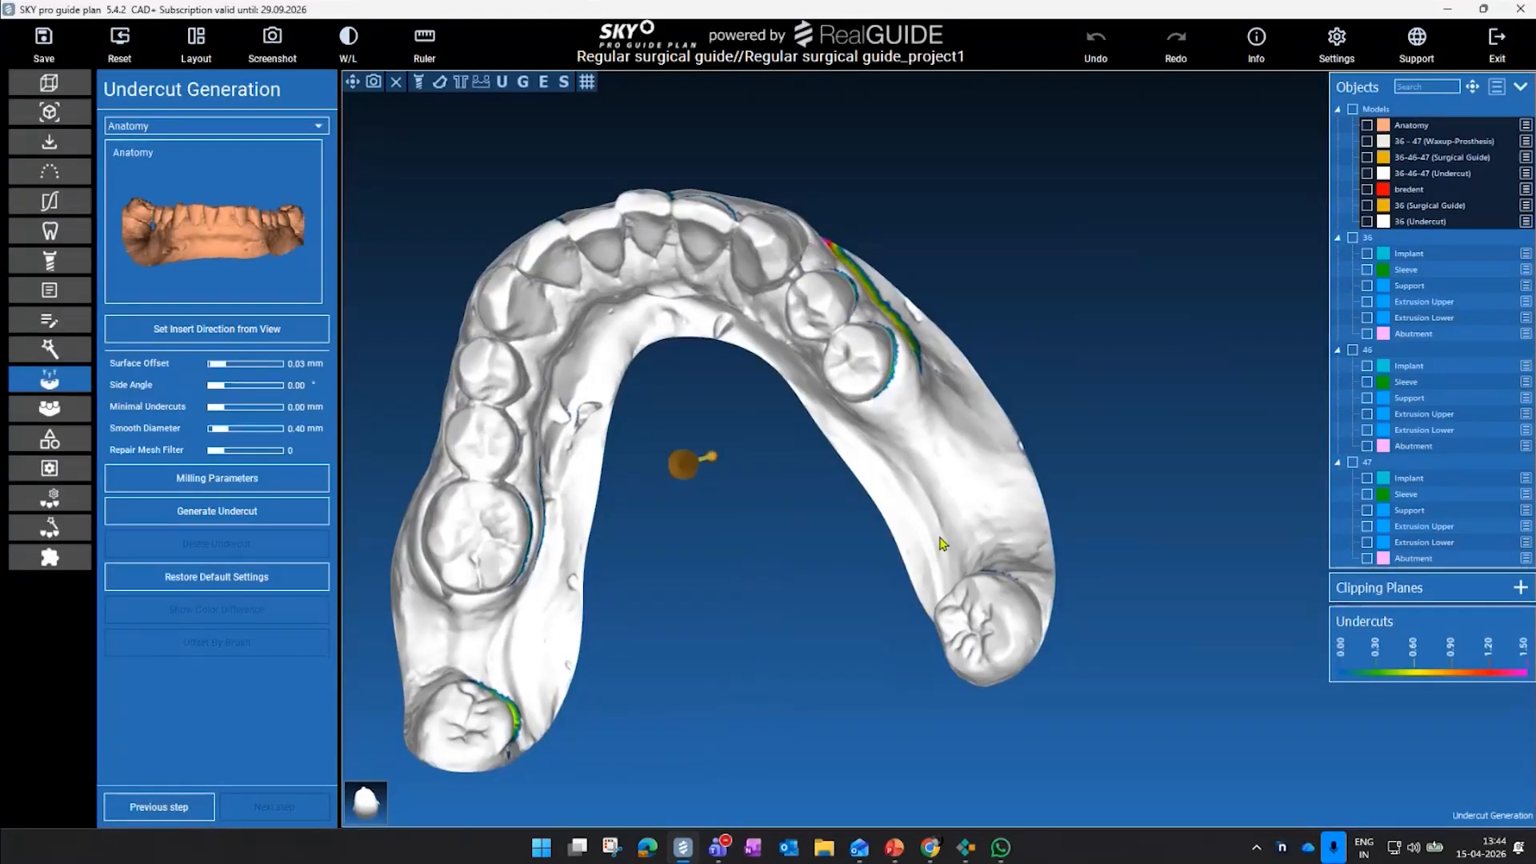
left_click_drag(766, 475, 827, 470)
left_click_drag(1037, 291, 1067, 328)
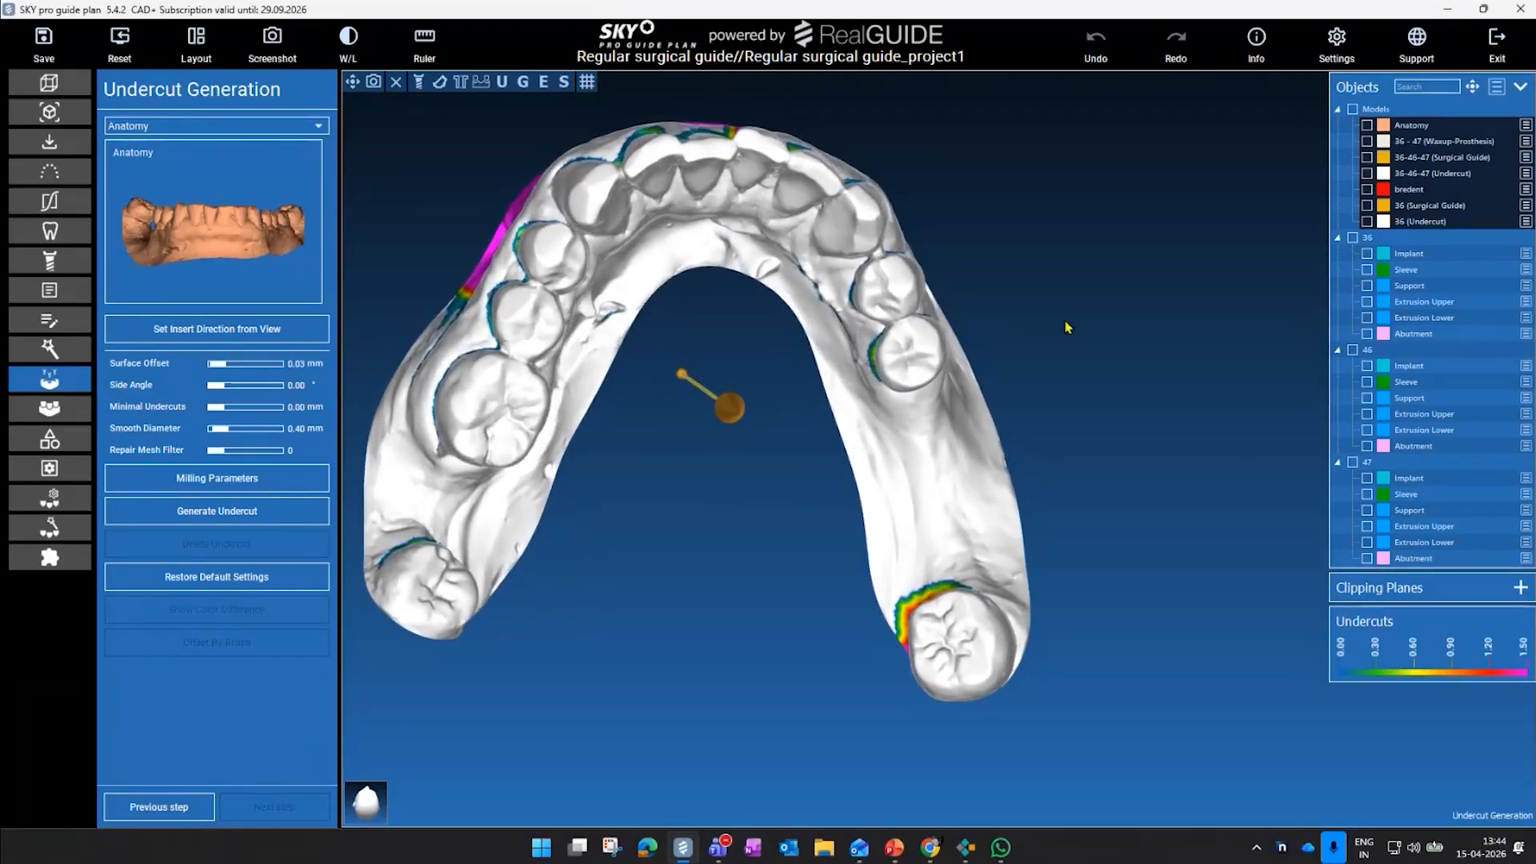
left_click(217, 328)
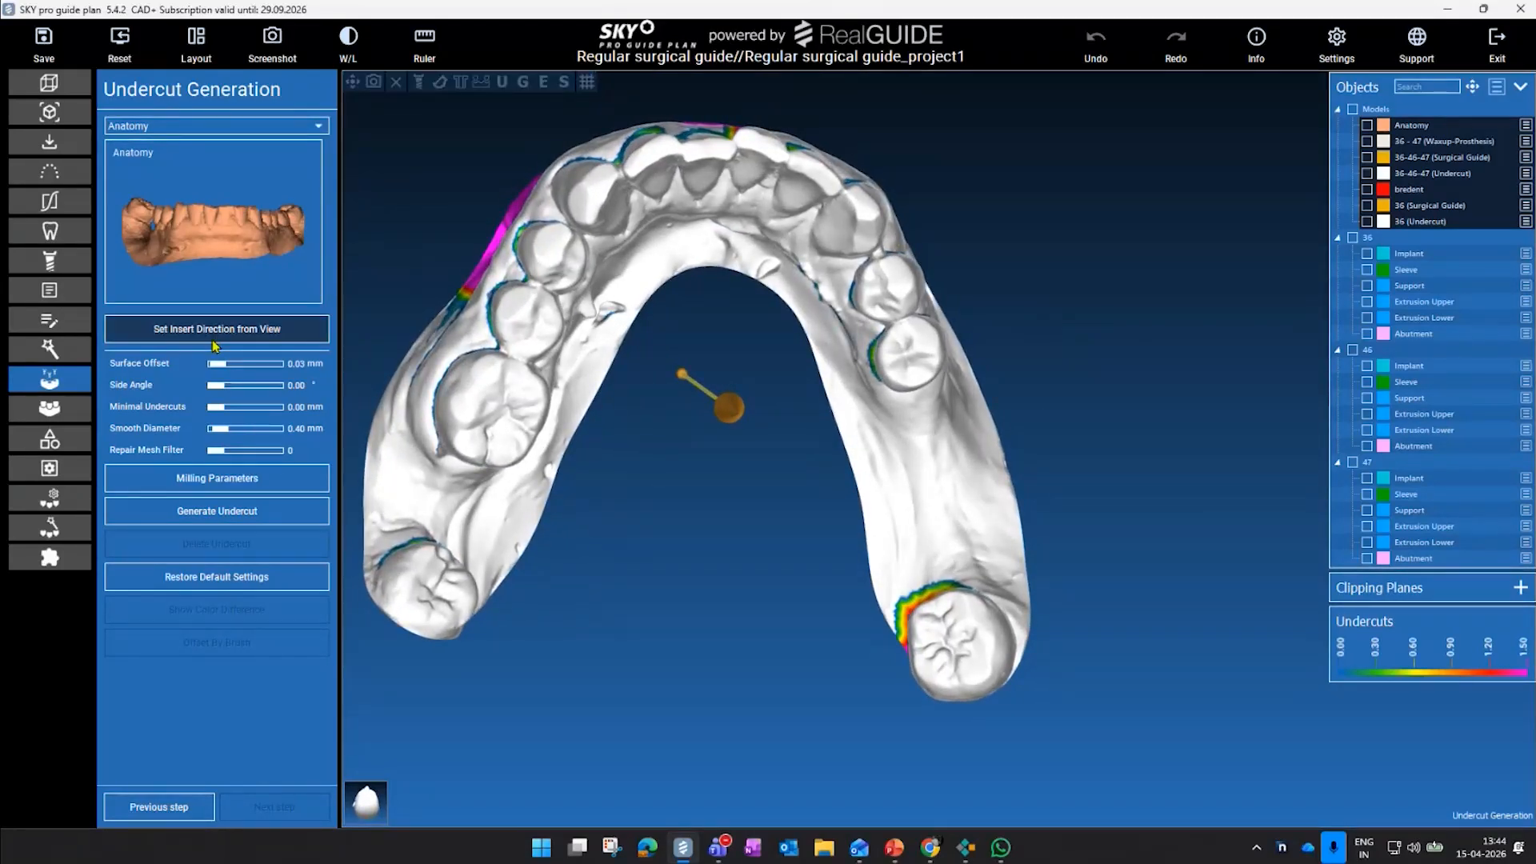
left_click_drag(808, 590, 802, 621)
left_click(230, 525)
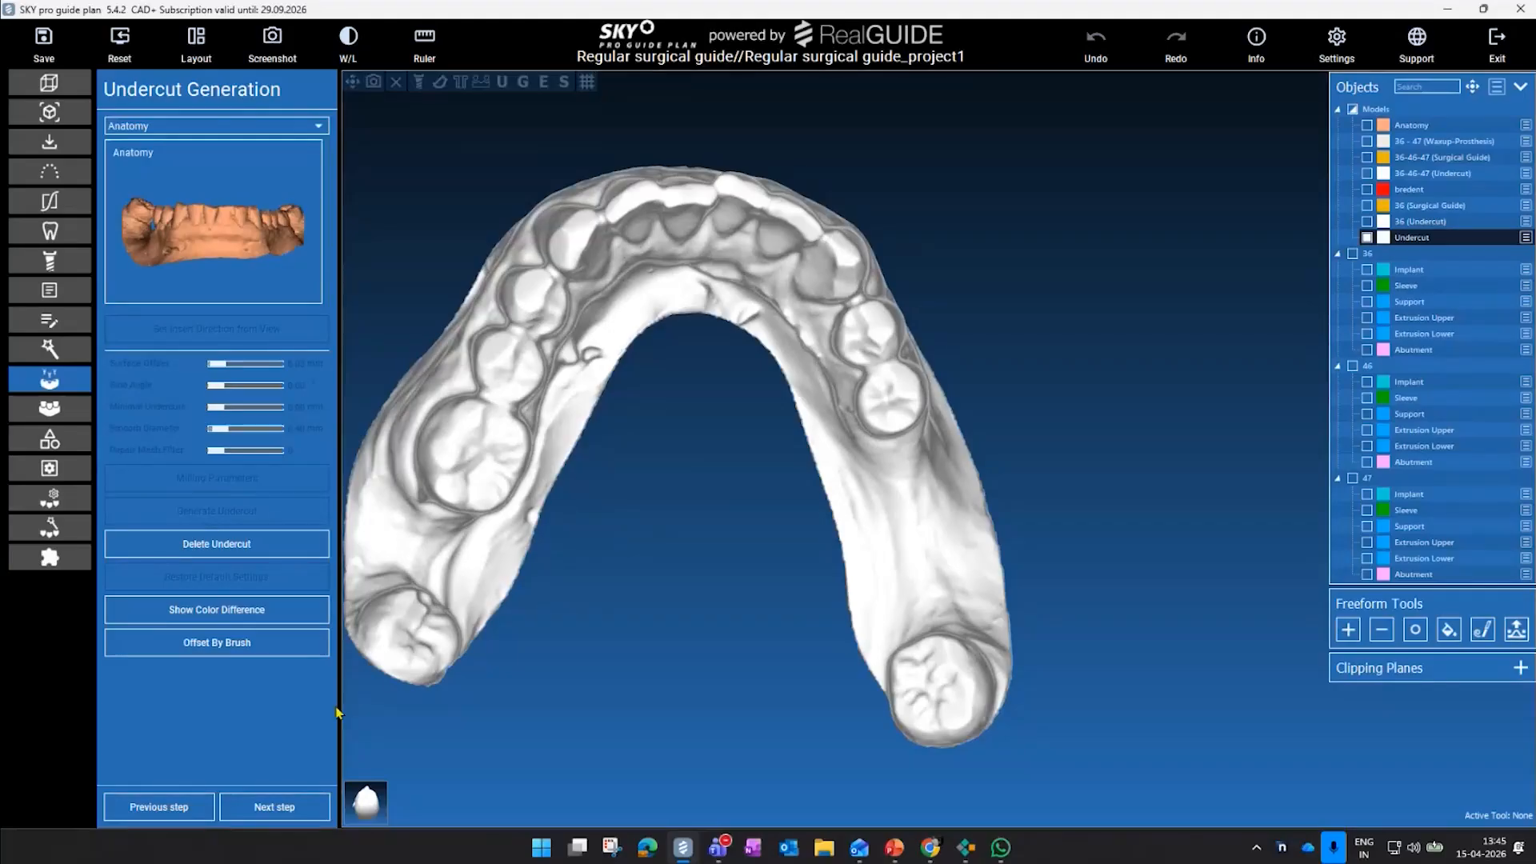
- Proceed to guide generation and exclude implant 36, keeping implants 46 and 47 for the guide
left_click(316, 805)
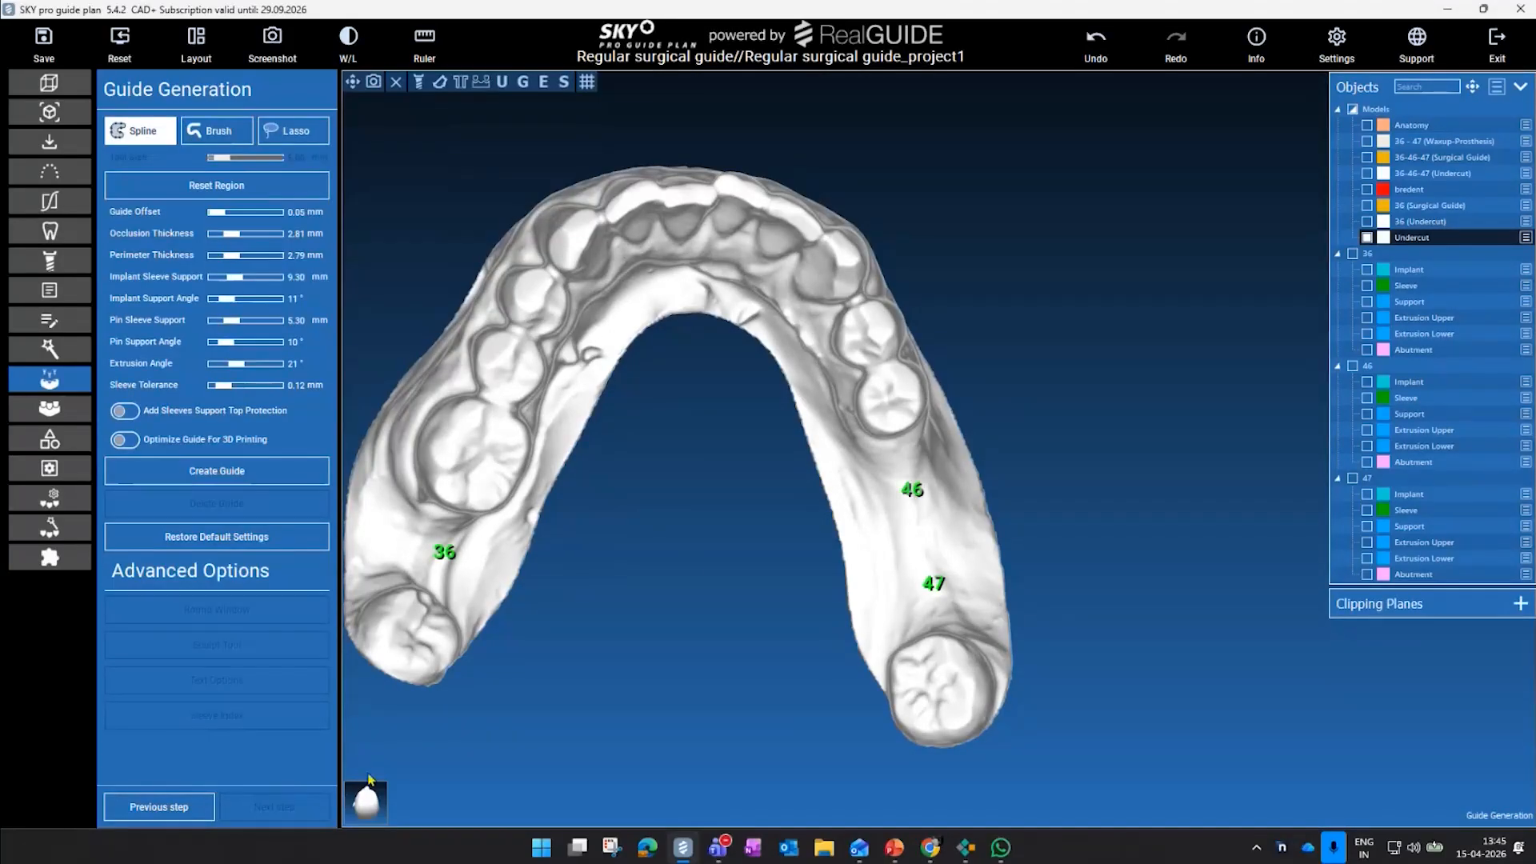
middle_click_drag(570, 593, 670, 588)
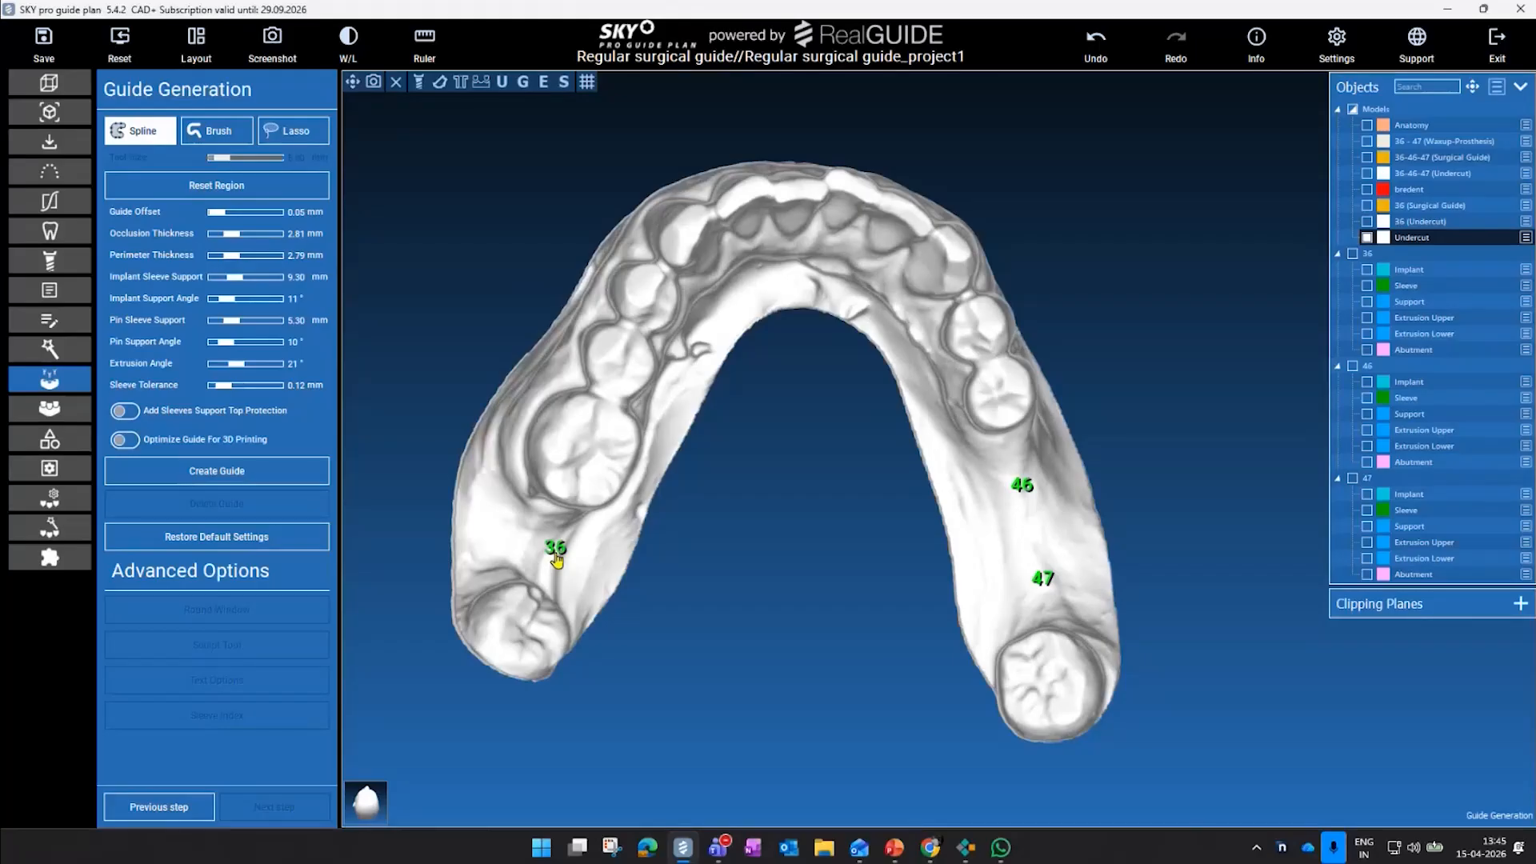
middle_click_drag(838, 574, 672, 595)
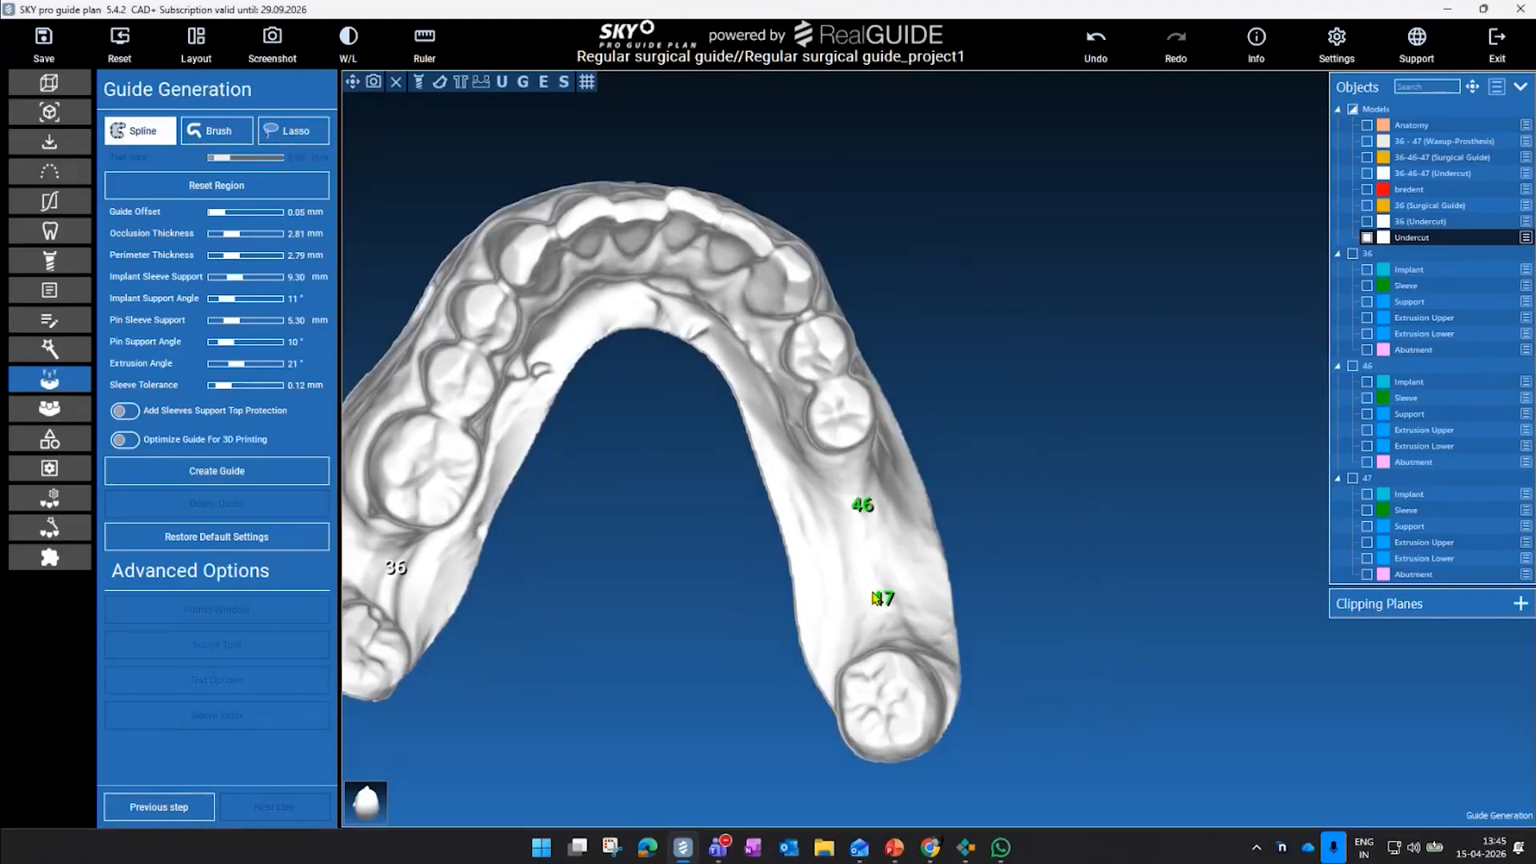
- Outline the region around implants 46 and 47 with a closed spline from the canine to the last molar and create the guide
left_click_drag(680, 521, 784, 436)
left_click(786, 285)
left_click(787, 390)
left_click(827, 544)
left_click(852, 664)
left_click(879, 707)
left_click(940, 691)
left_click_drag(1010, 640, 916, 636)
left_click(904, 683)
left_click(926, 459)
left_click(886, 343)
left_click(852, 265)
left_click(817, 249)
left_click(766, 256)
scroll(732, 279, "up", 4)
left_click(868, 232)
scroll(755, 446, "down", 4)
left_click_drag(760, 440, 885, 471)
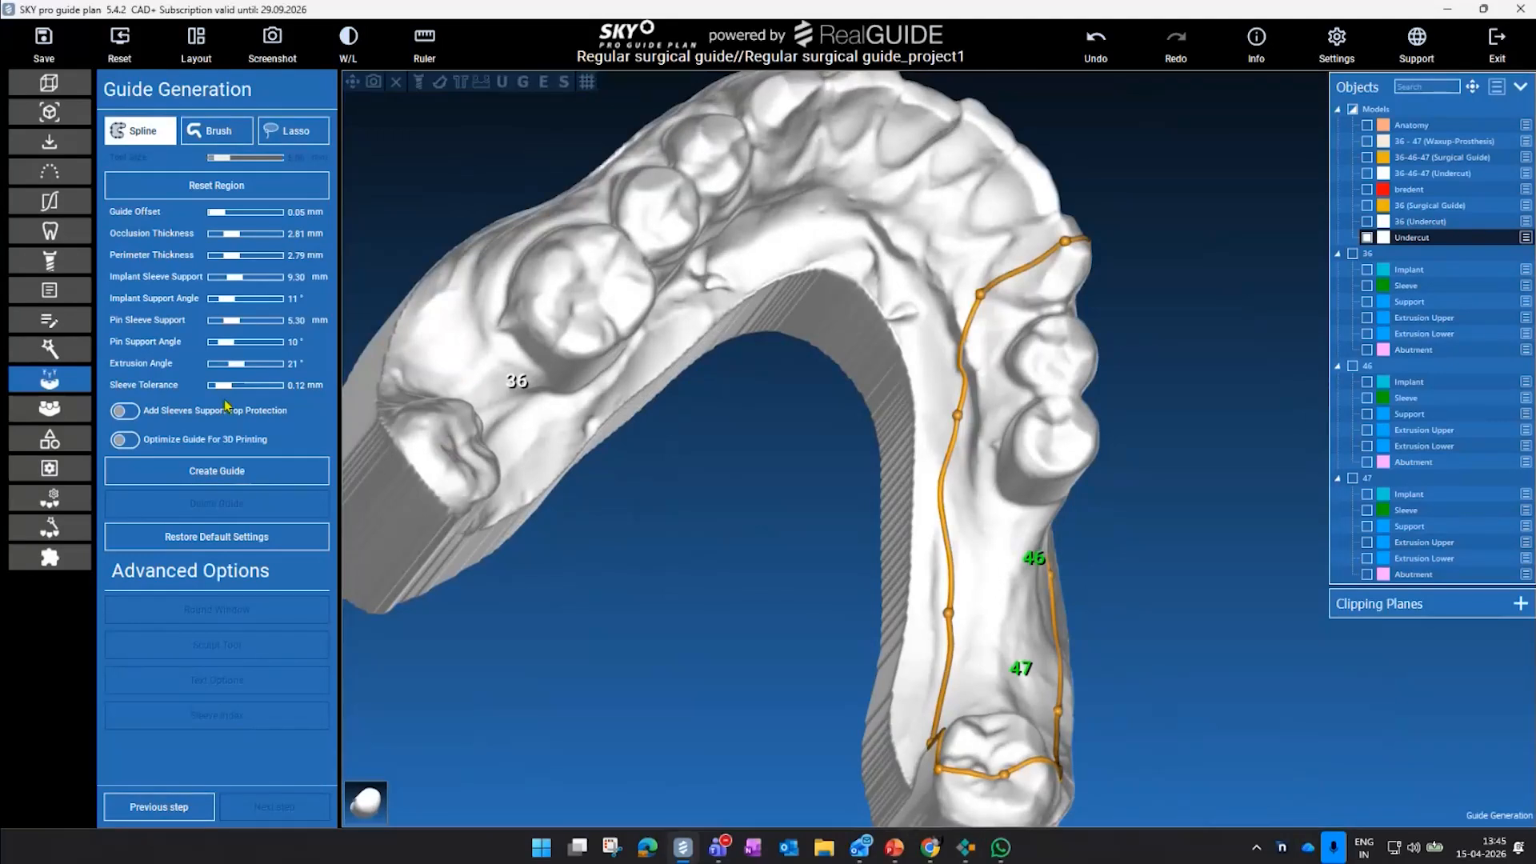
left_click(264, 477)
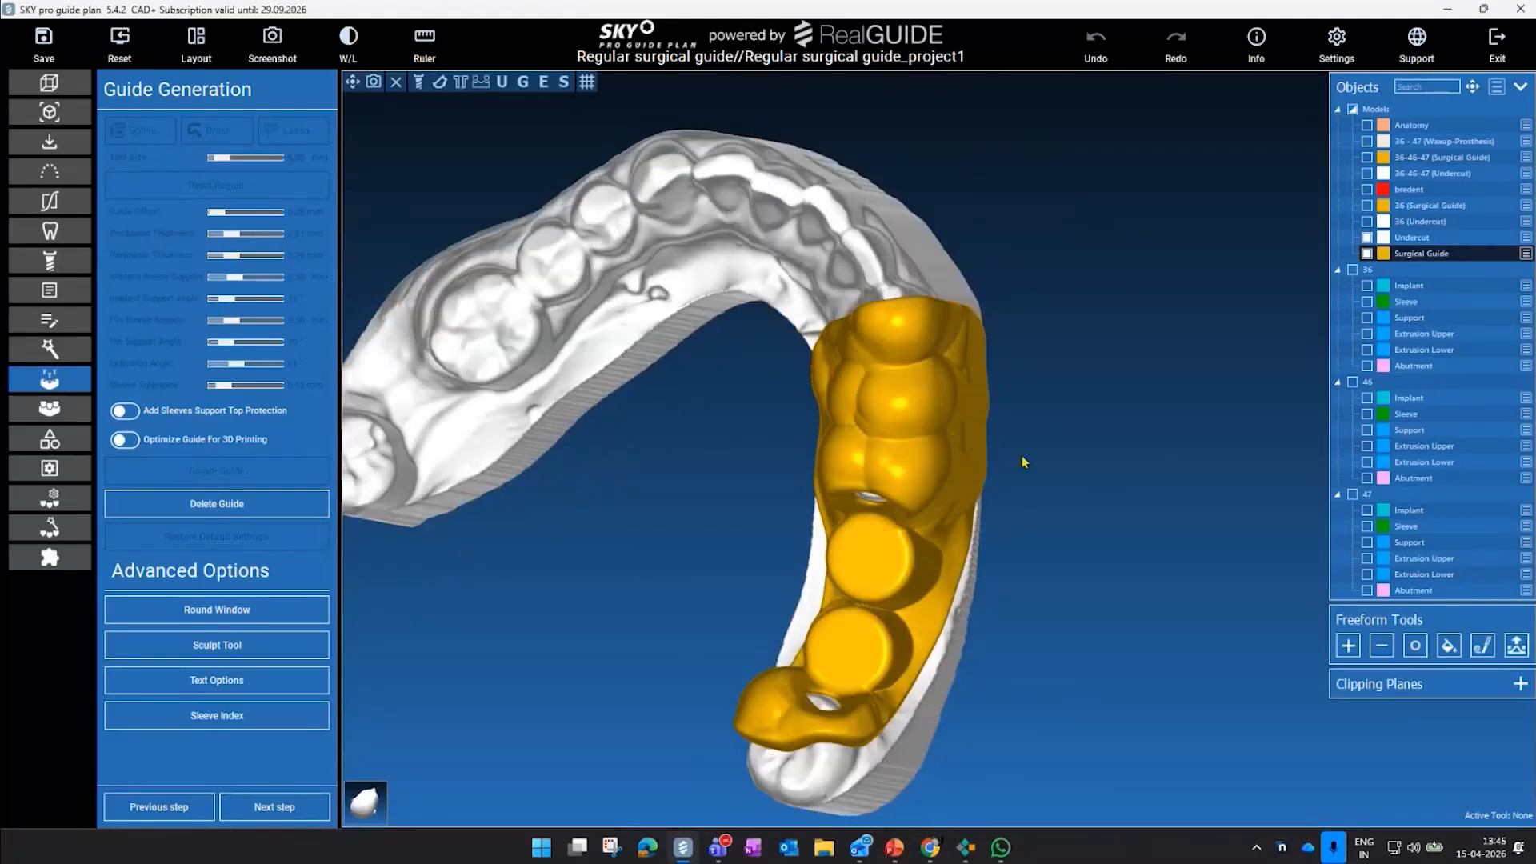
- Smooth the tooth-supported surface of the 46-47 guide with a 7.4 mm brush at strength 51
left_click(1416, 647)
scroll(915, 364, "up", 3)
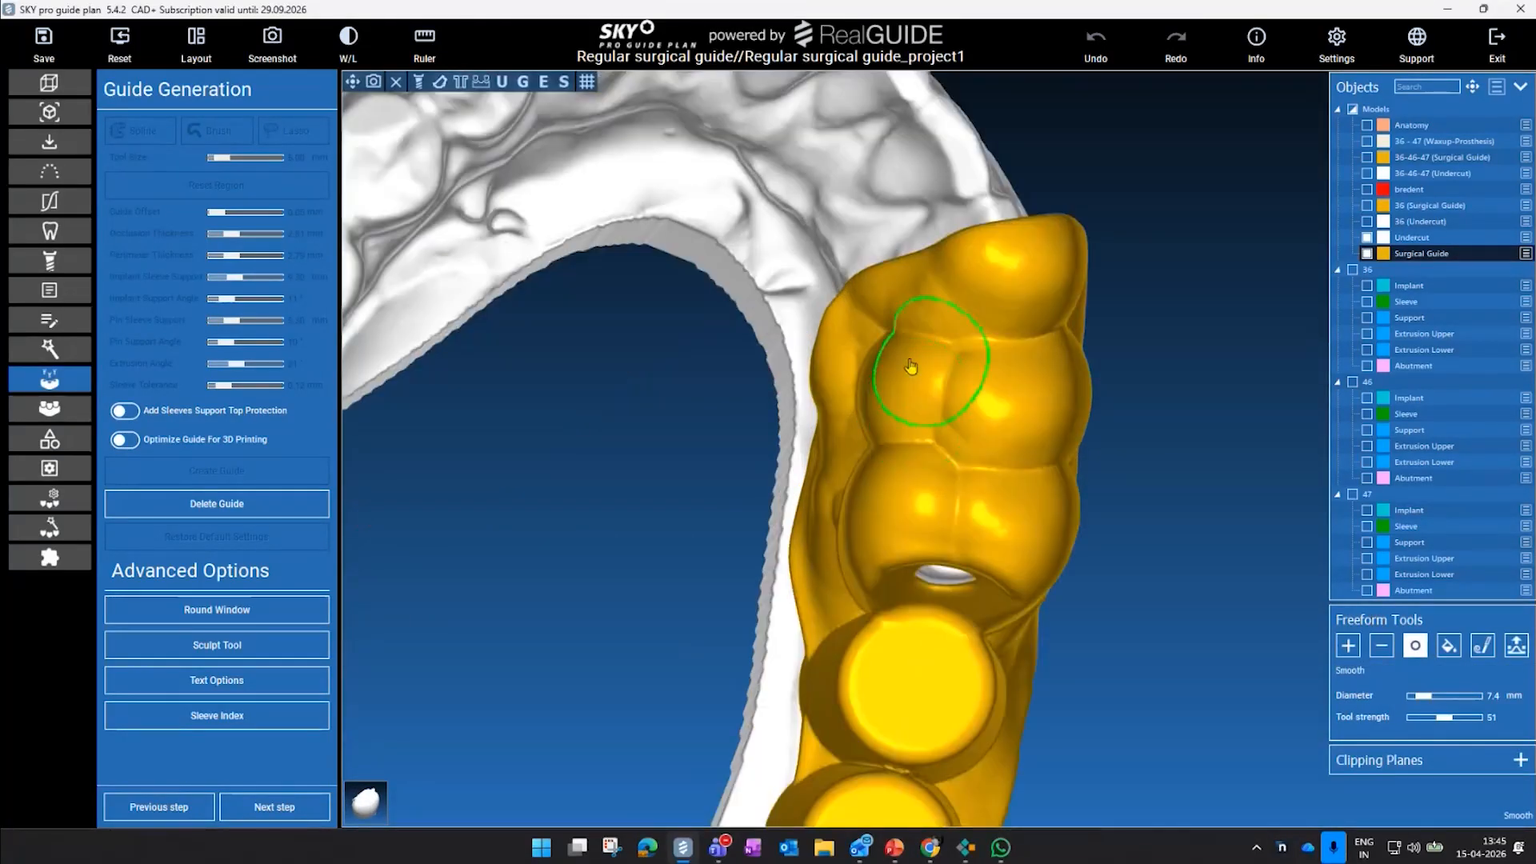
mouse_move(1029, 429)
right_mouse_down()
mouse_move(922, 435)
mouse_move(848, 408)
right_mouse_up()
scroll(1128, 371, "up", 2)
left_click_drag(1129, 370, 1117, 617)
scroll(940, 641, "down", 5)
- Add material with a 9.5 mm brush at strength 27 to close the gap before the 46 sleeve support and reinforce the supports' lingual side
mouse_move(940, 641)
right_mouse_down()
mouse_move(963, 703)
mouse_move(967, 582)
right_mouse_up()
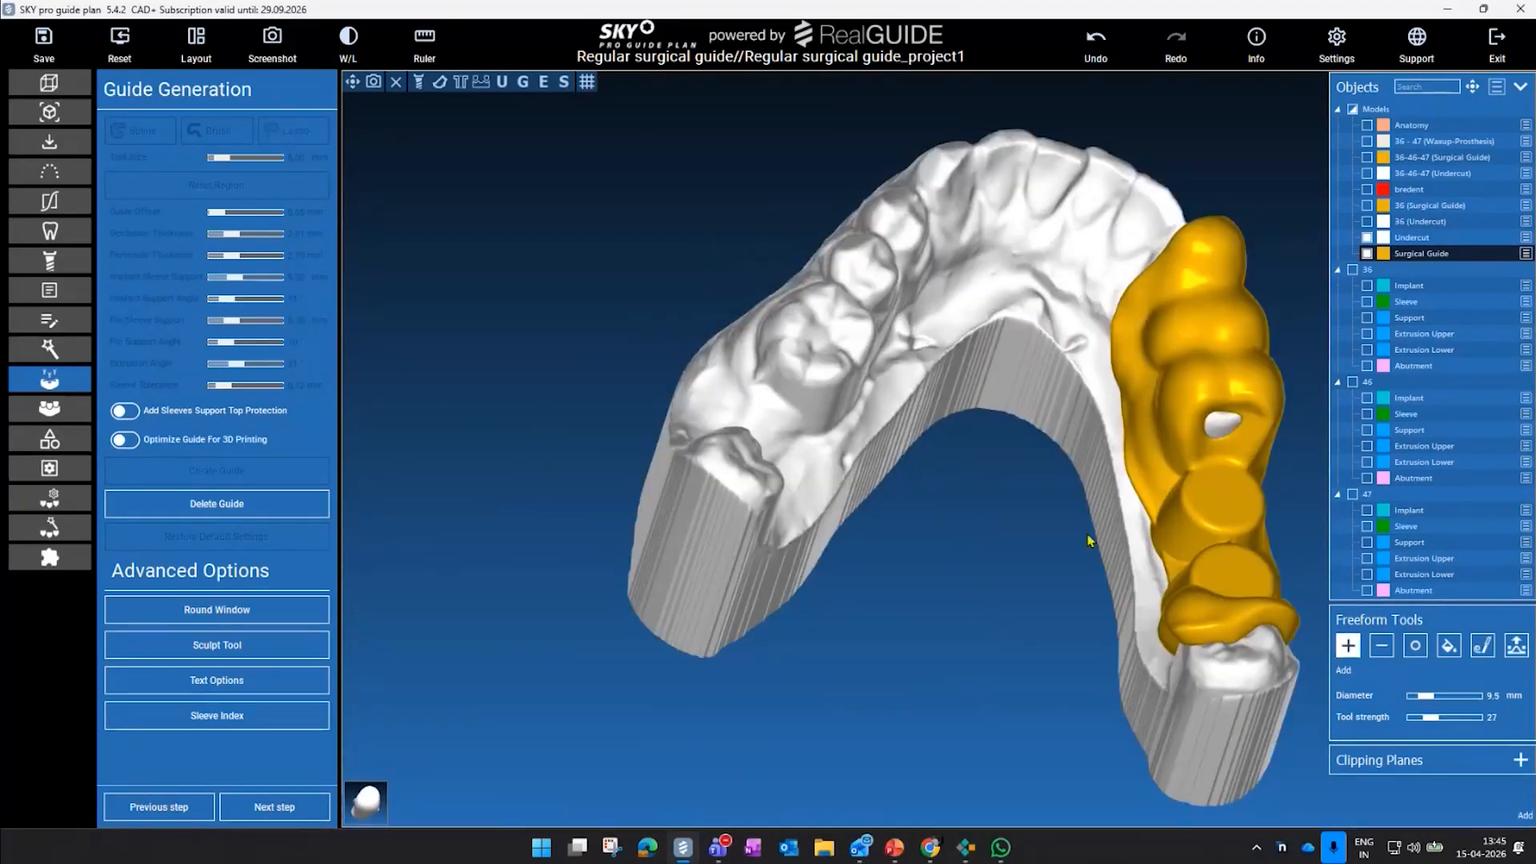
right_click_drag(1091, 538, 892, 542)
right_click_drag(1024, 478, 1013, 457)
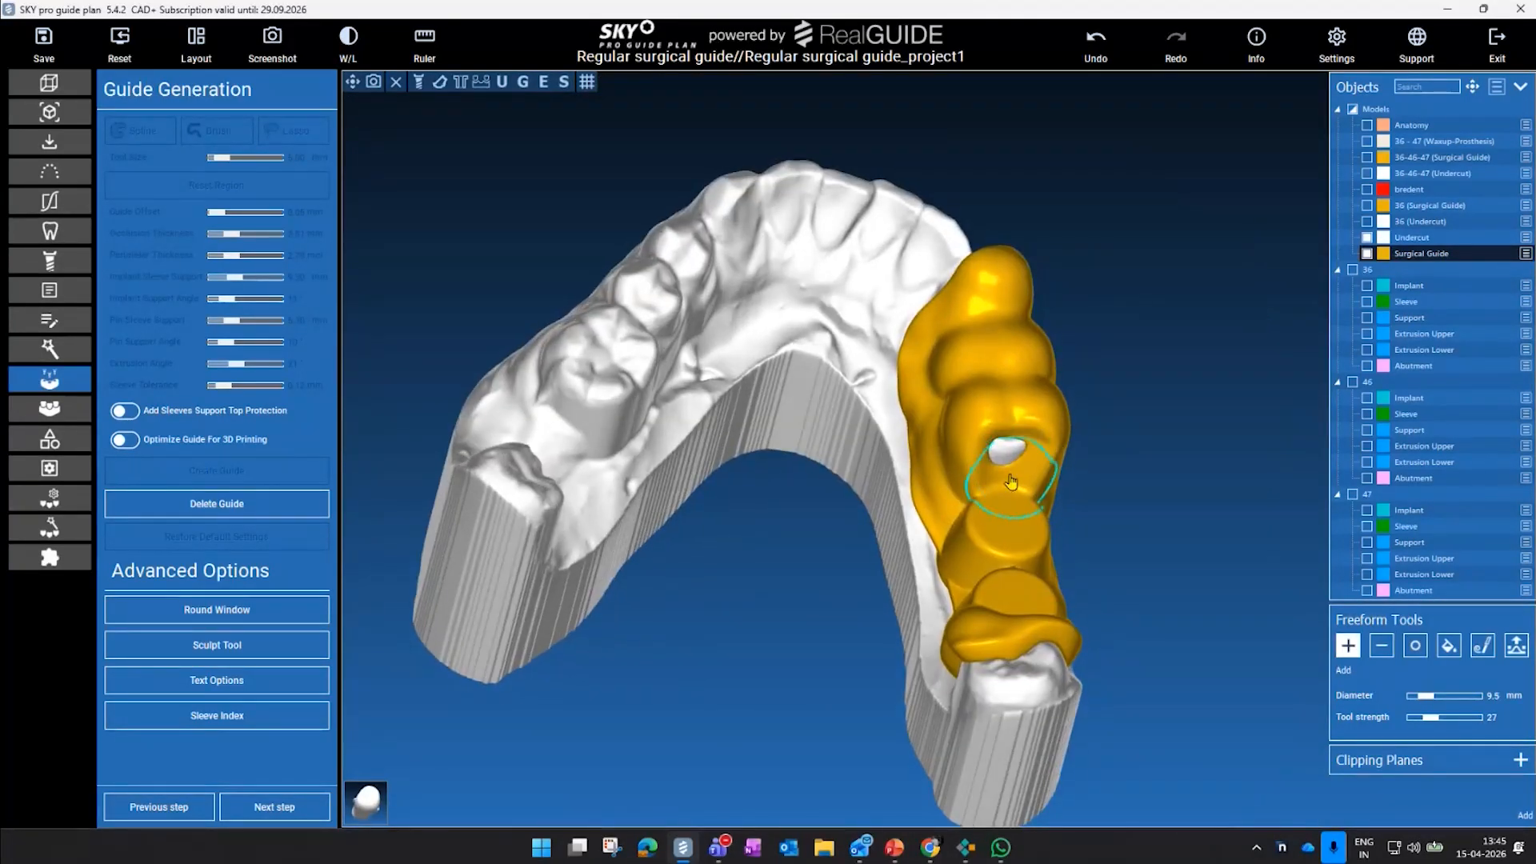
left_click_drag(1010, 464, 1006, 456)
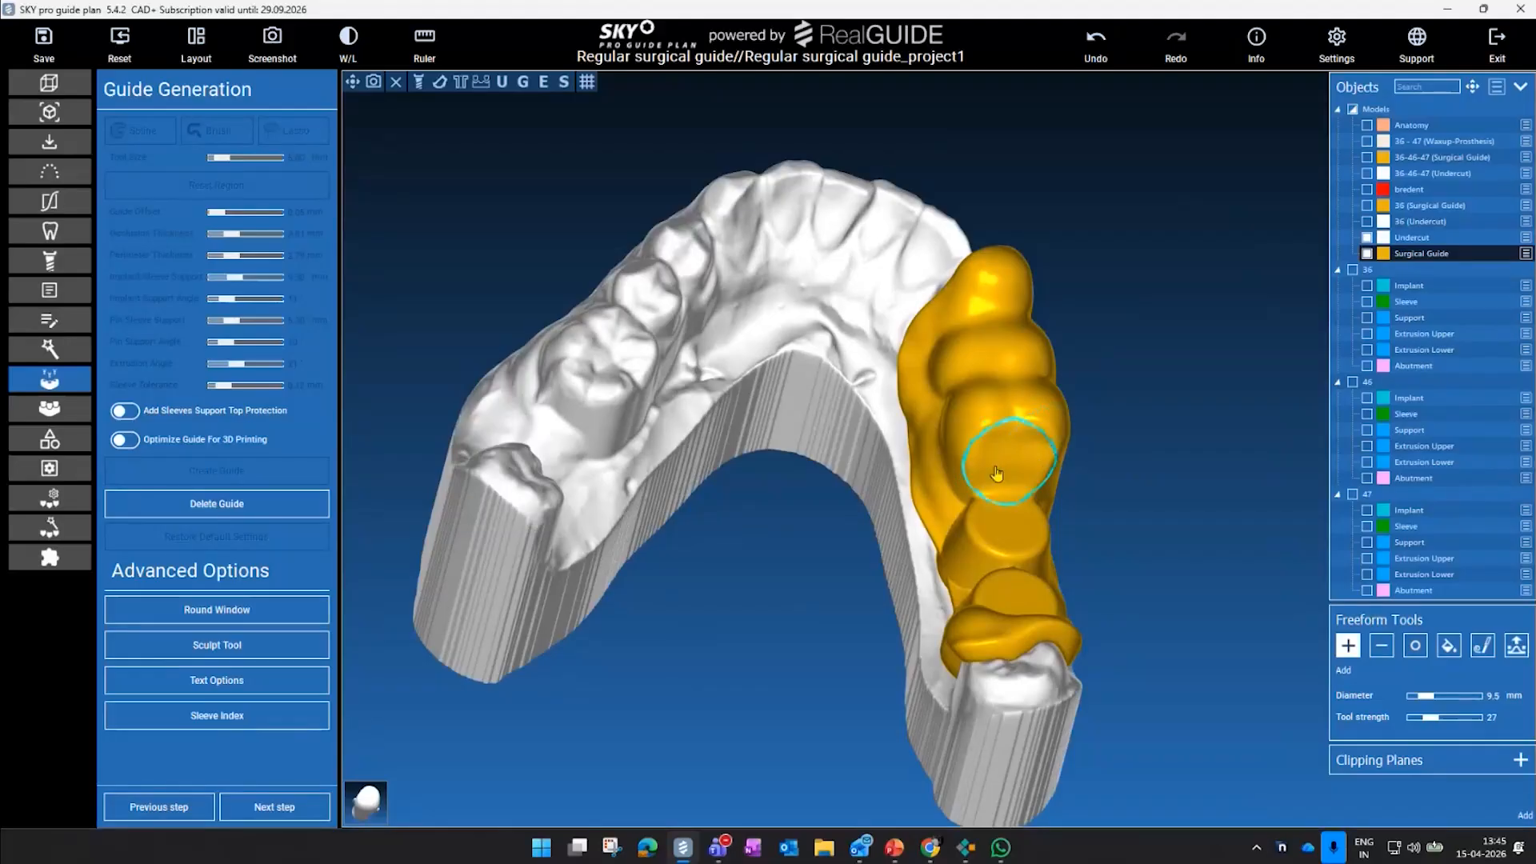
mouse_move(1101, 432)
right_mouse_down()
mouse_move(1101, 706)
mouse_move(956, 640)
right_mouse_up()
left_click_drag(967, 636, 974, 629)
right_click_drag(971, 619, 863, 590)
scroll(741, 556, "up", 3)
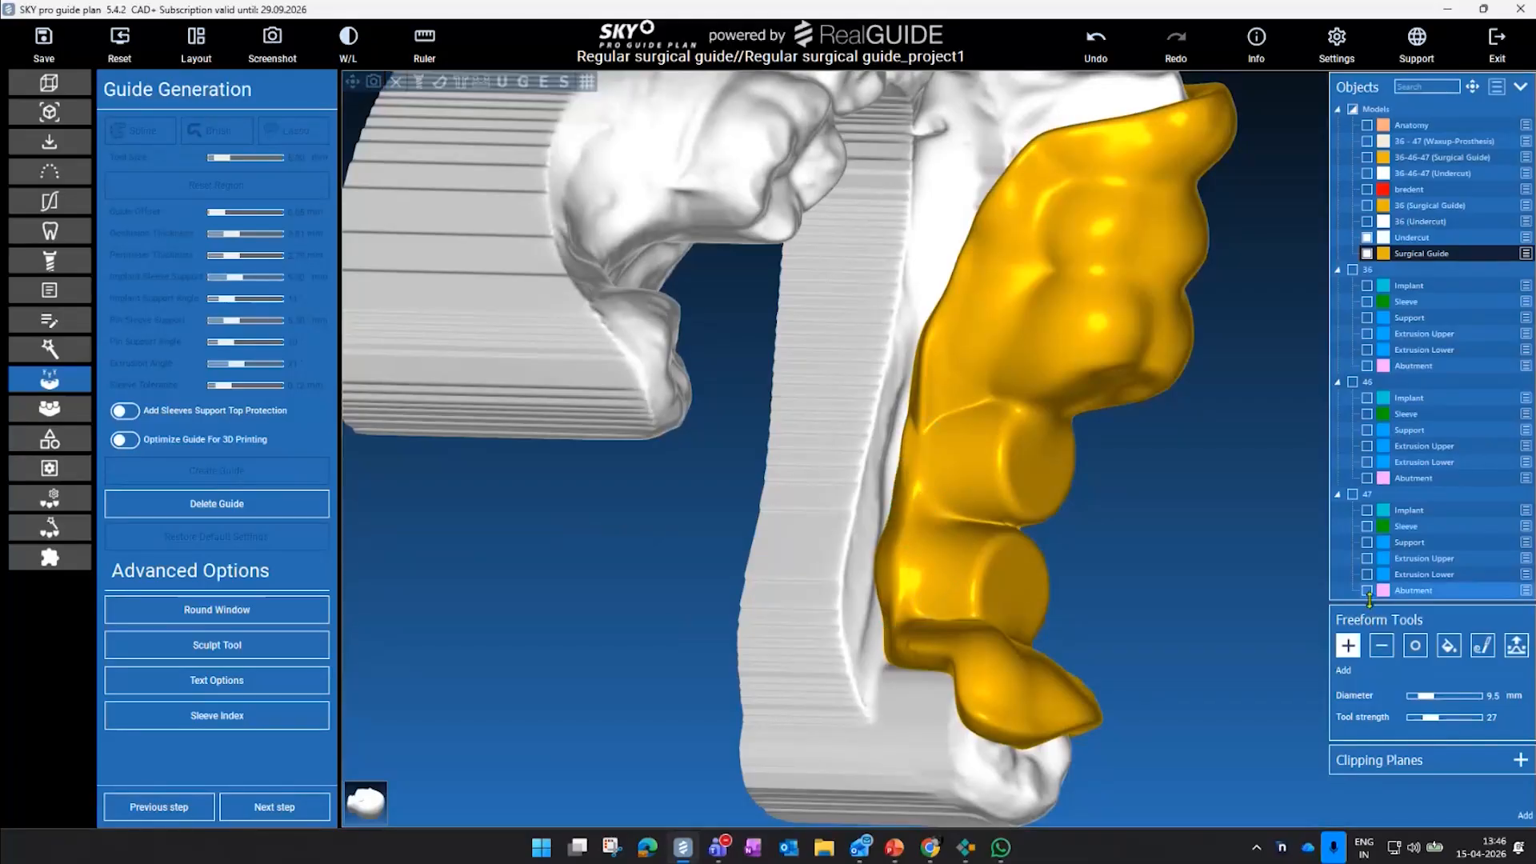
left_click_drag(899, 487, 925, 593)
- Smooth the added material on the 46-47 guide with the Smooth tool
left_click(1415, 645)
mouse_move(1094, 545)
left_mouse_down()
mouse_move(525, 467)
mouse_move(472, 524)
left_mouse_up()
scroll(525, 466, "down", 4)
- Cut a round inspection window of 13.41 mm depth and 9.00 mm size through the 46-47 guide over a tooth mesial to the sleeves
left_click(298, 613)
left_click_drag(970, 445, 759, 377)
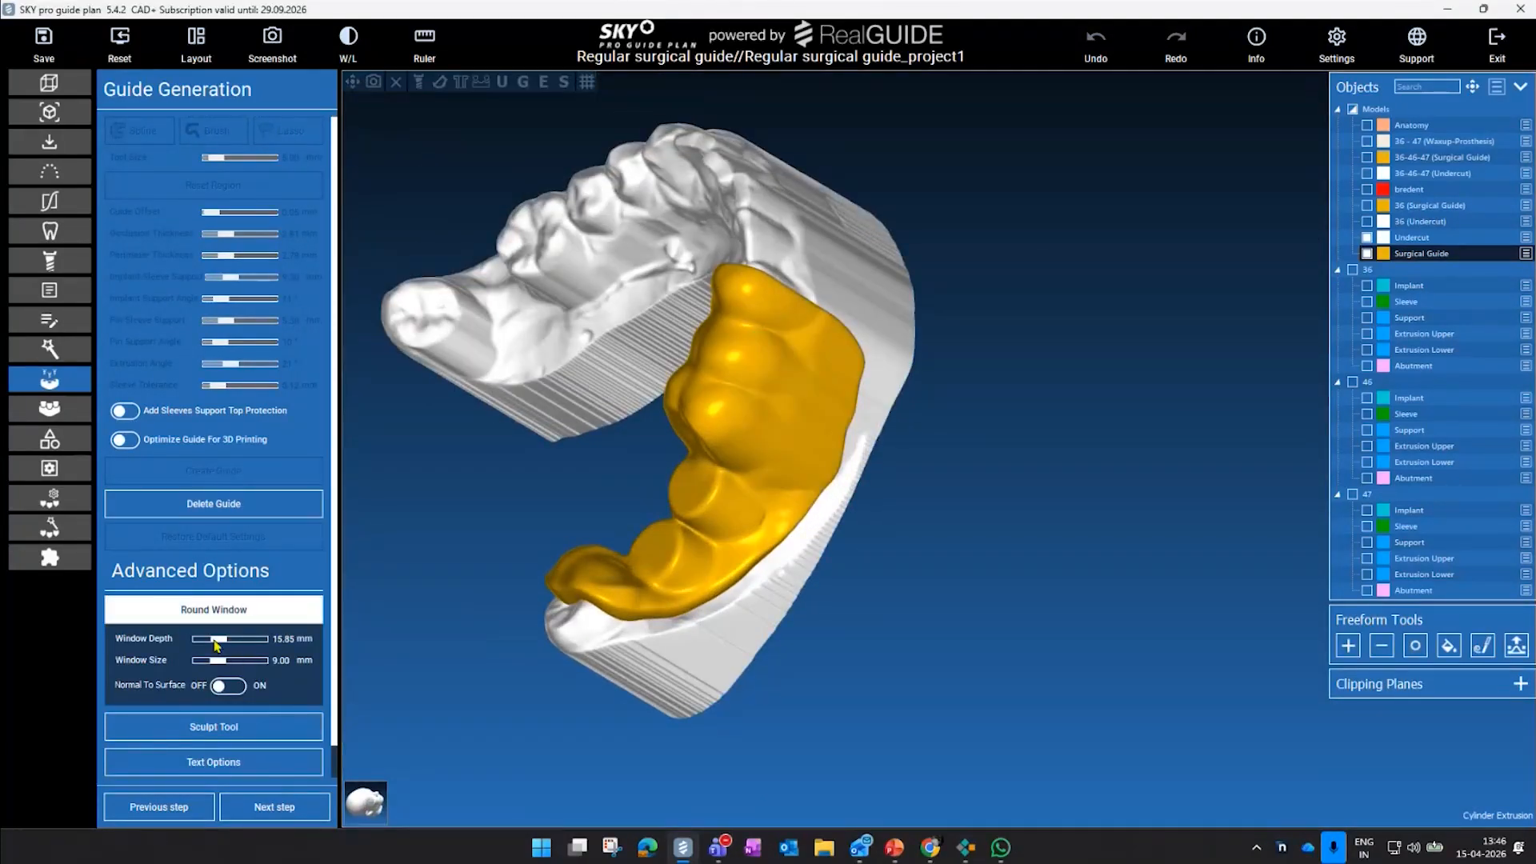
left_click_drag(215, 647, 210, 647)
left_click(760, 369)
left_click_drag(1053, 401, 960, 400)
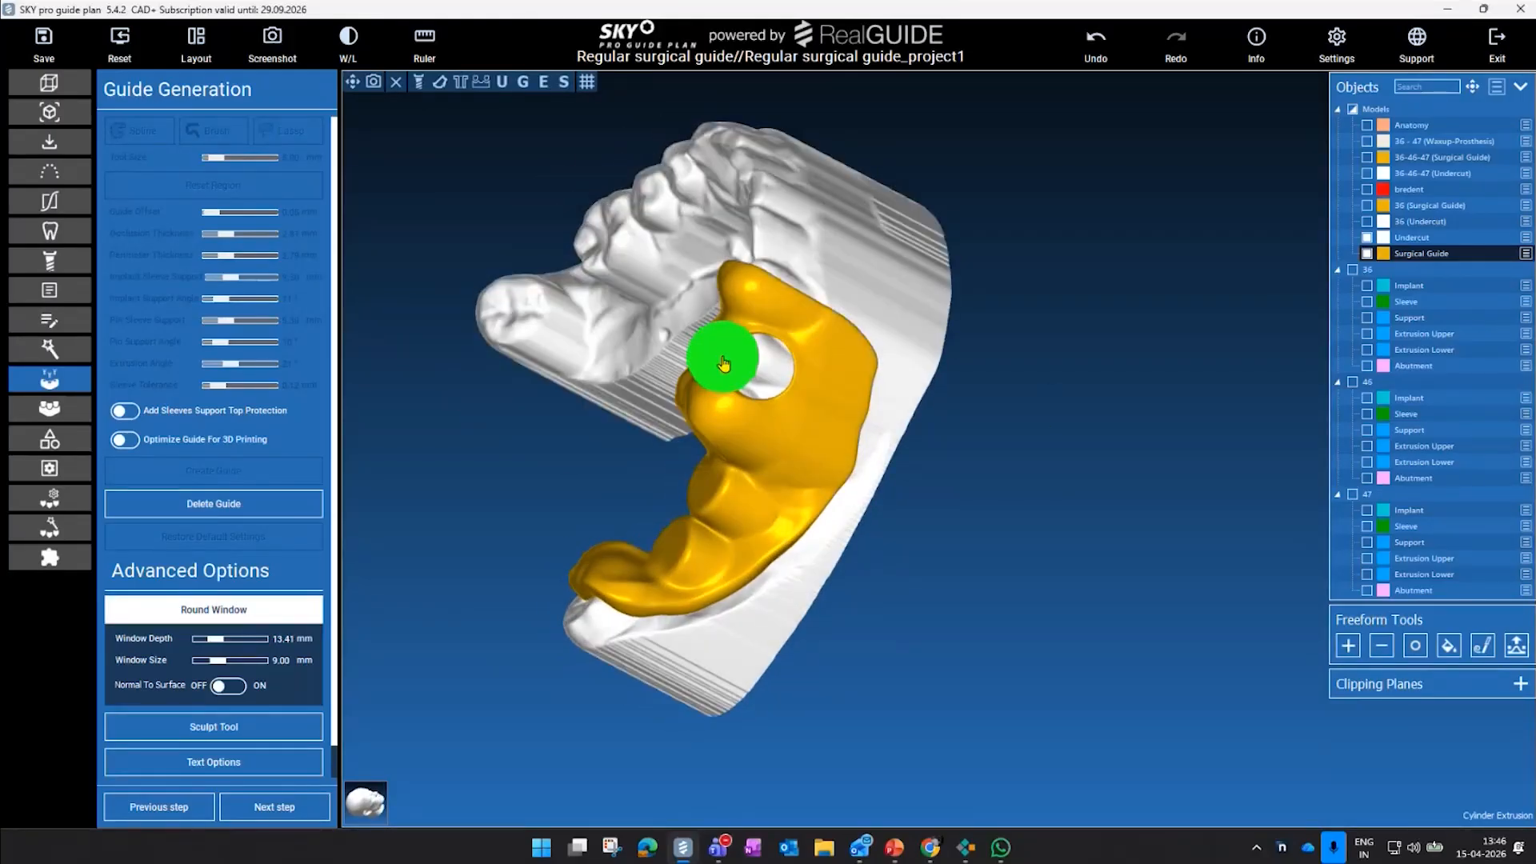
left_click_drag(563, 412, 660, 426)
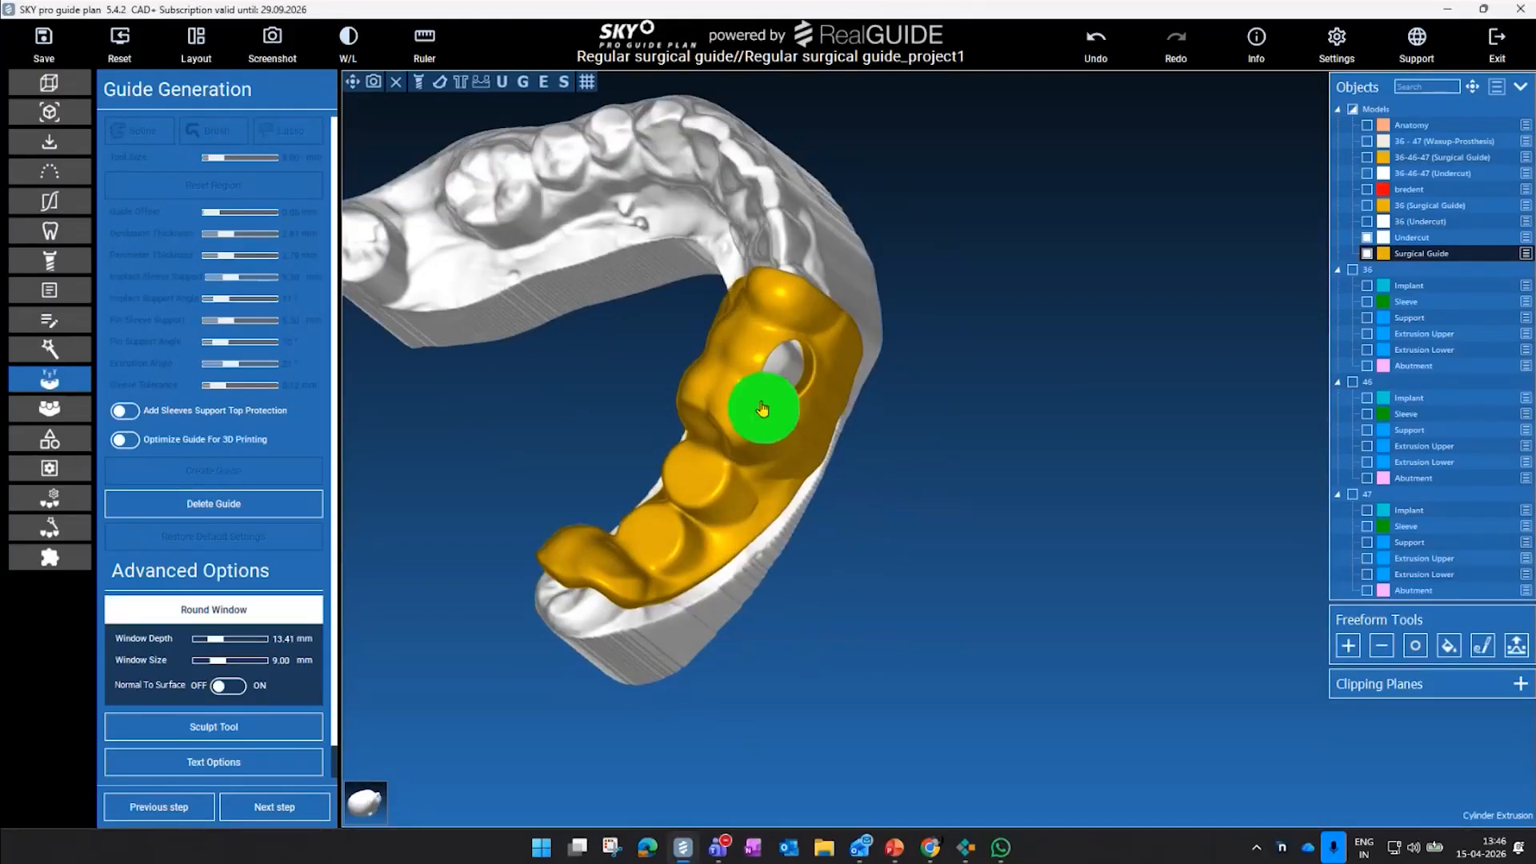
left_click_drag(760, 366, 977, 551)
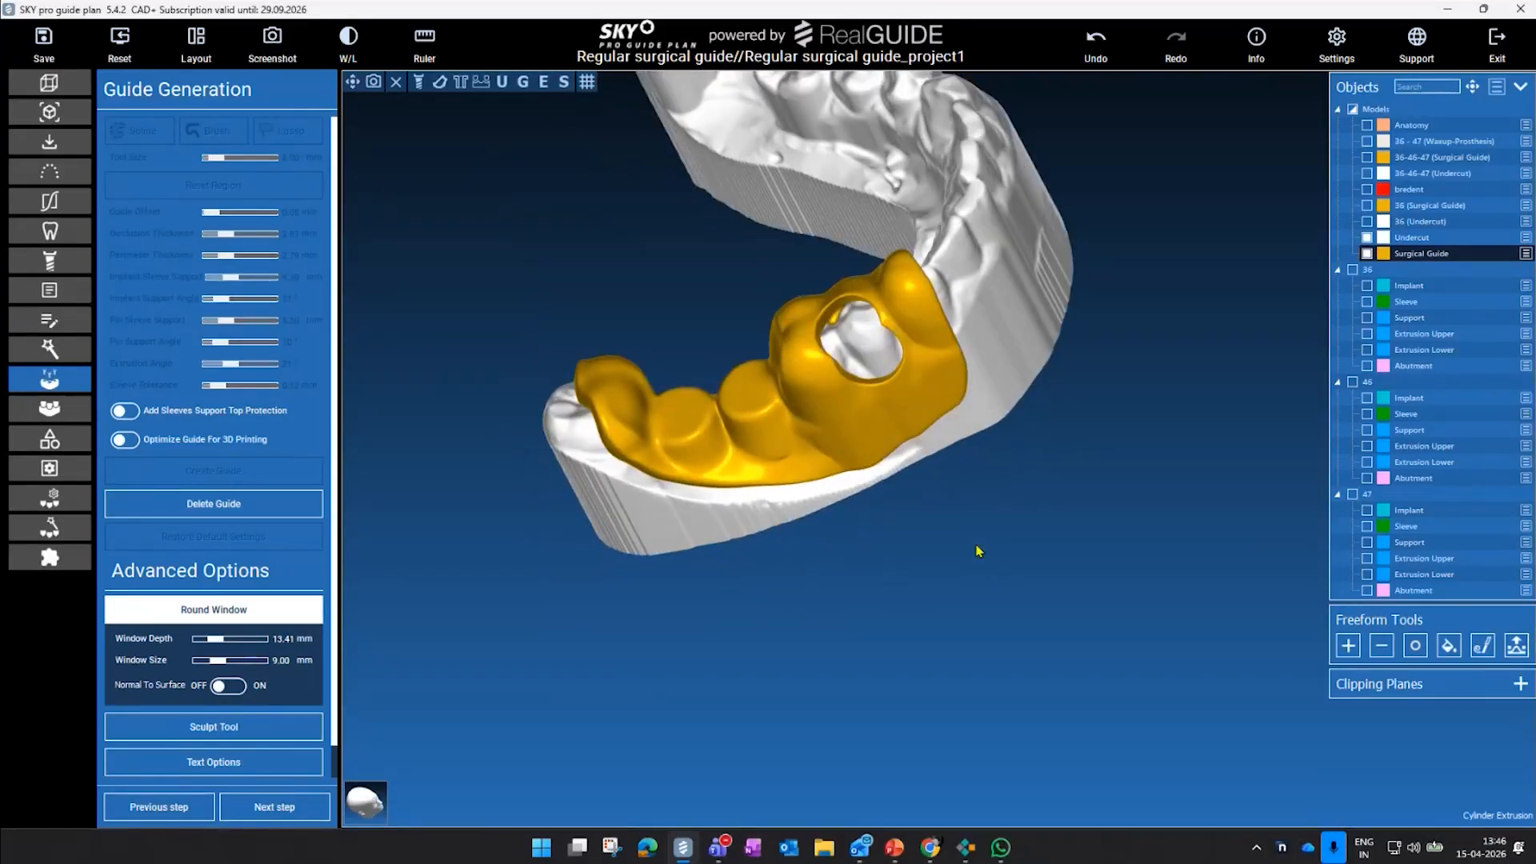
scroll(334, 693, "down", 1)
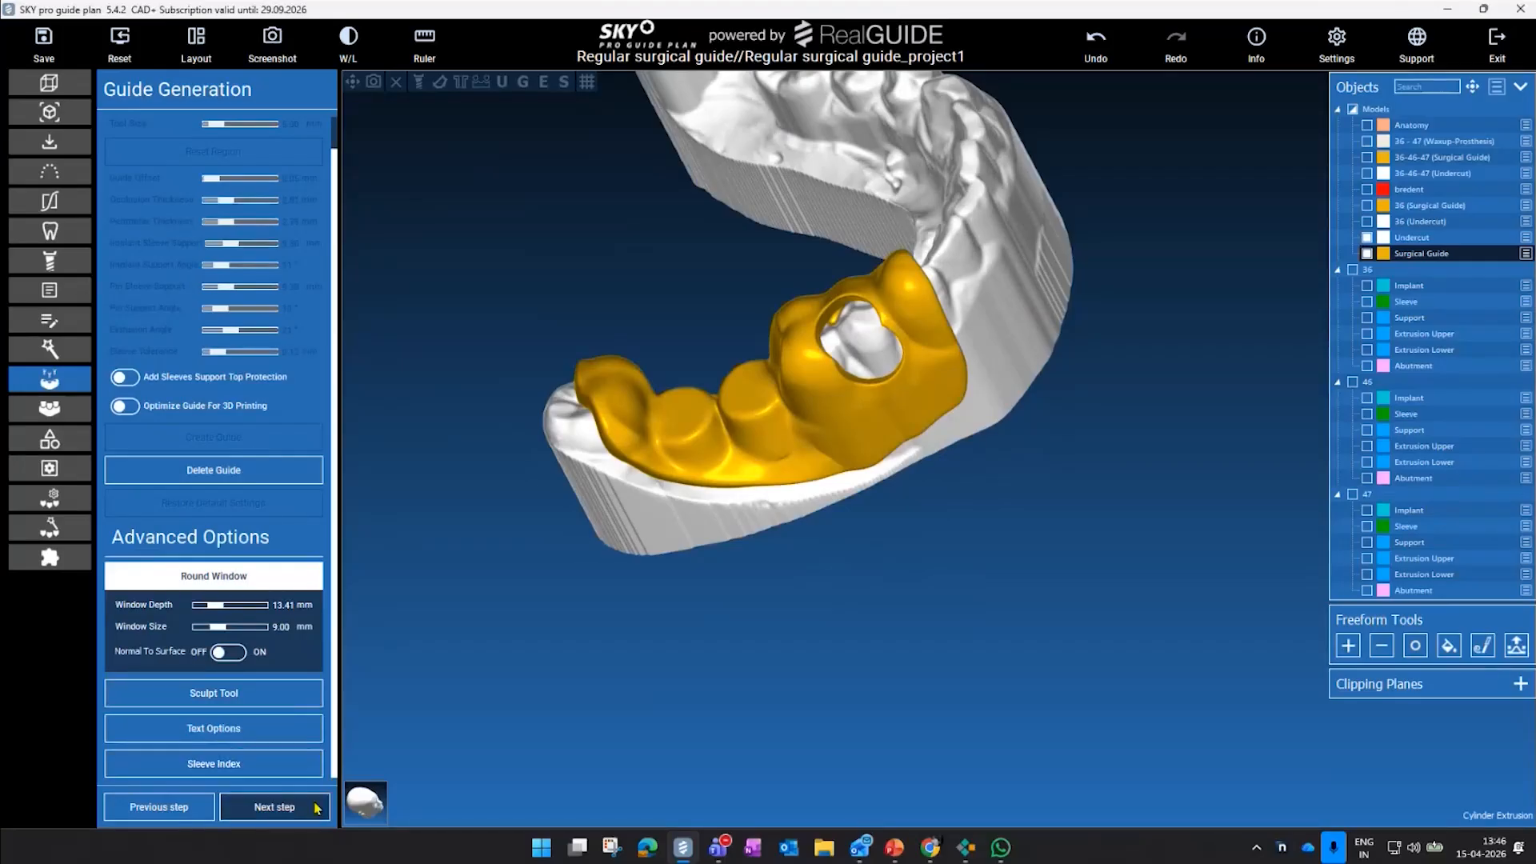
- Proceed to the report and export stage and enlarge the 3D view to show the 46-47 guide on the anatomy from above
left_click(274, 807)
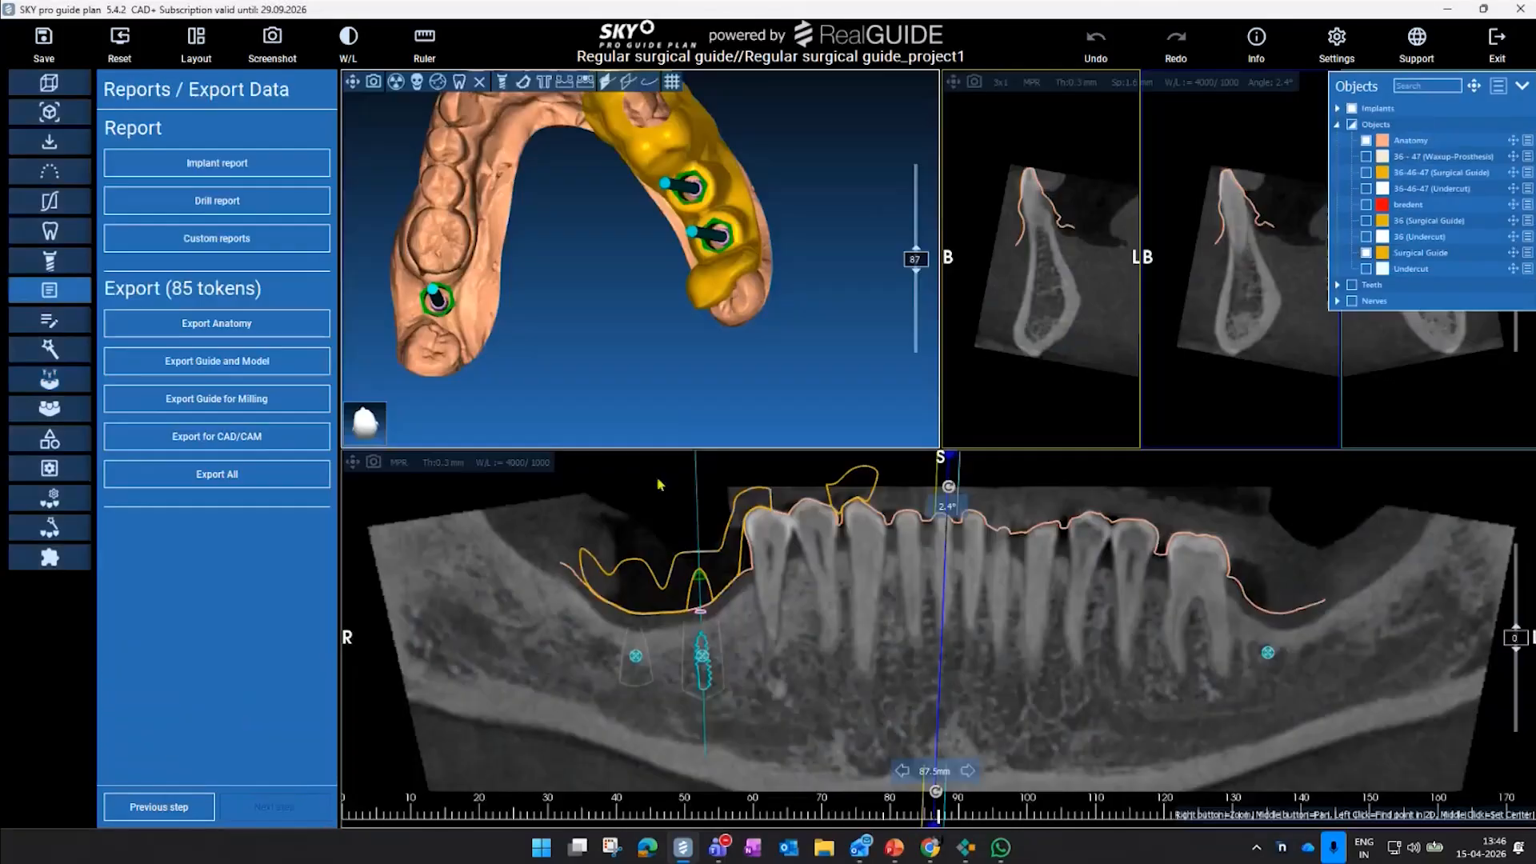
left_click(353, 82)
left_click_drag(832, 473, 765, 522)
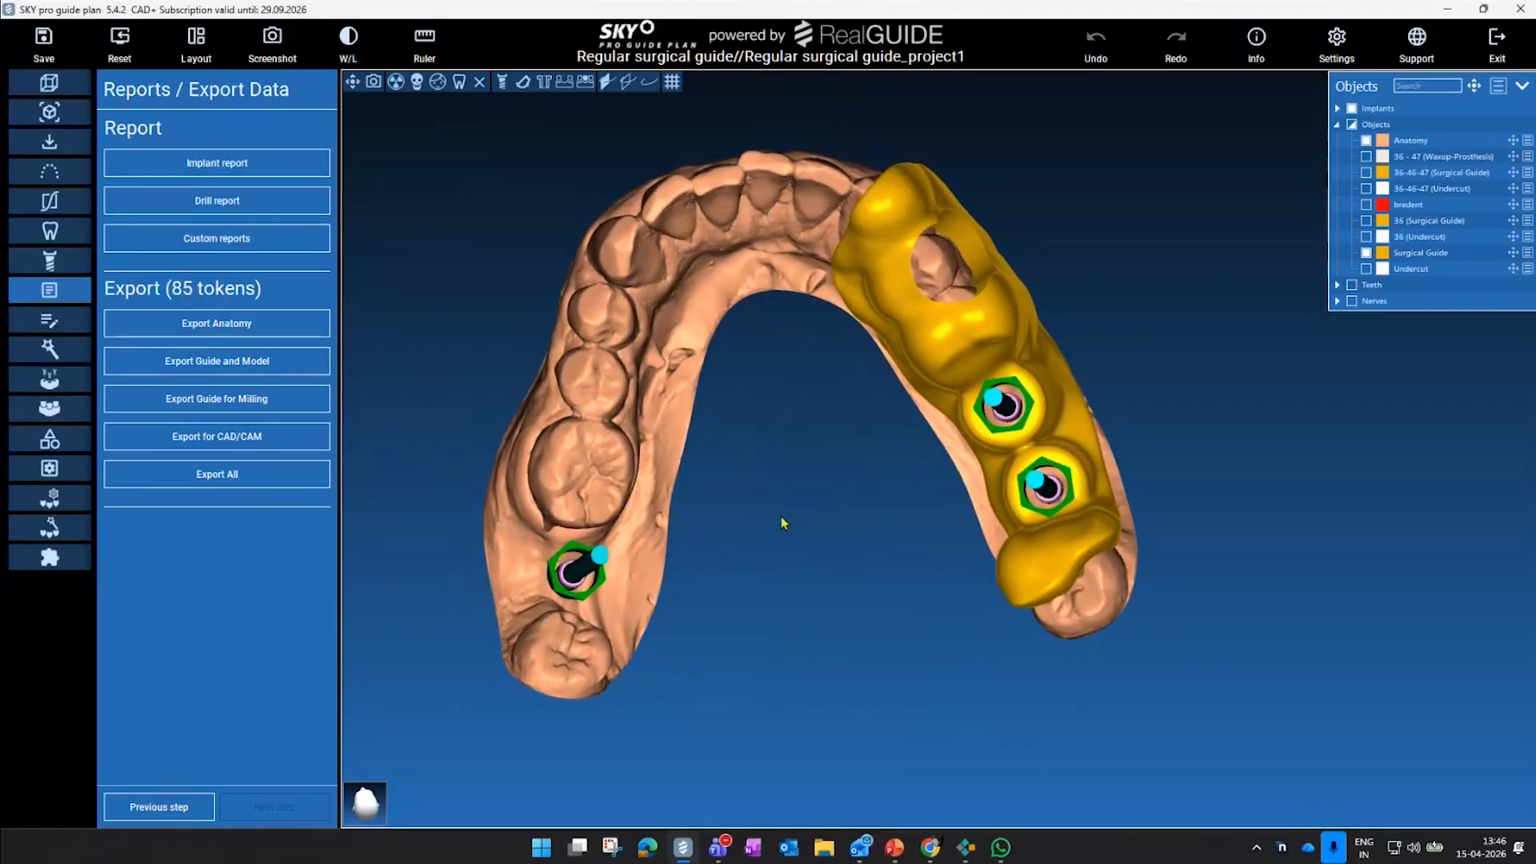
left_click_drag(859, 569, 815, 596)
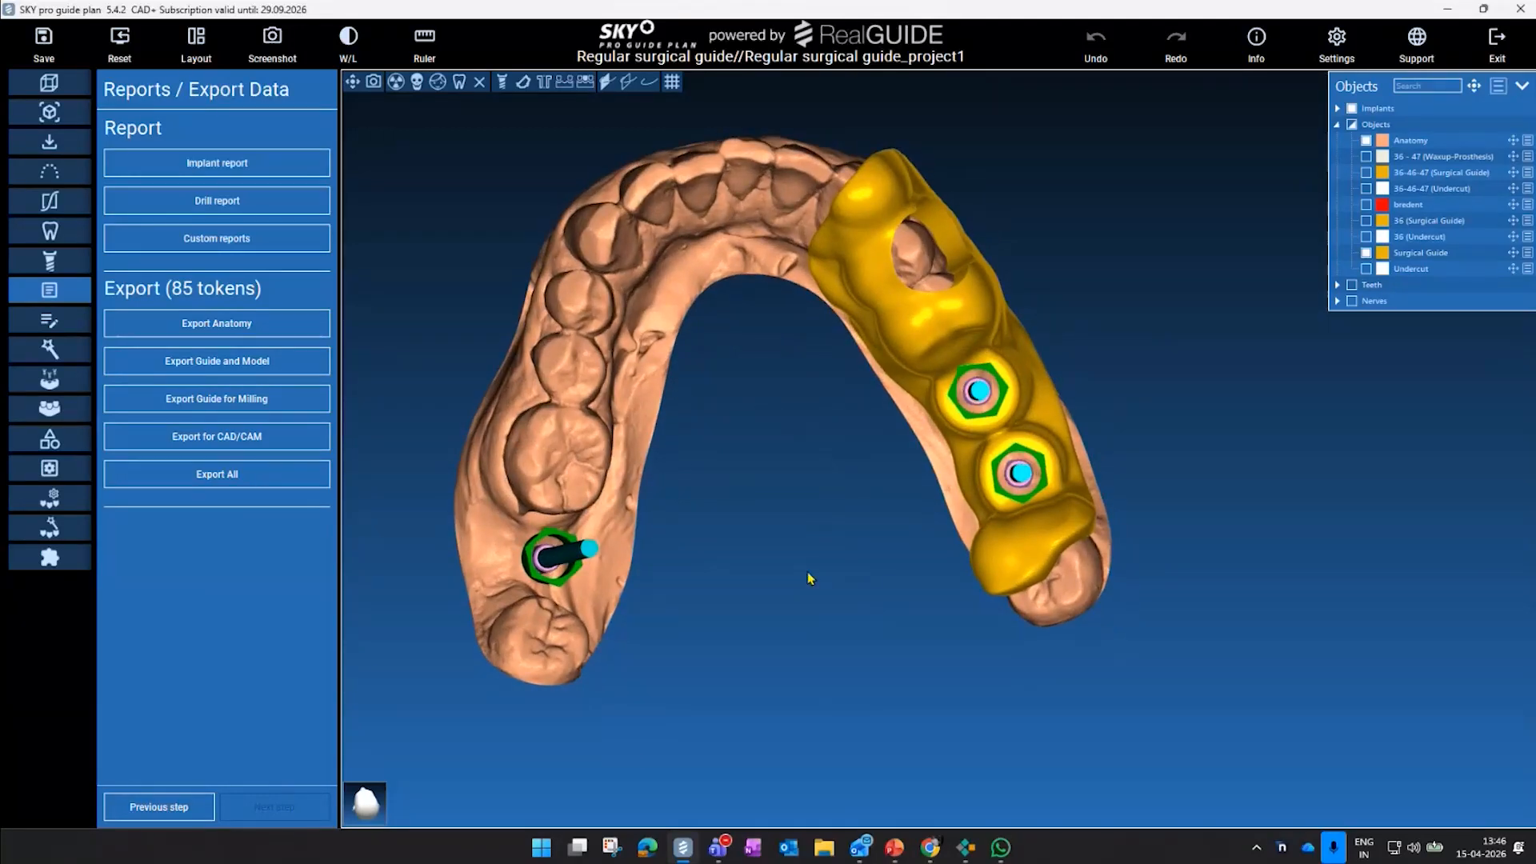
left_click_drag(834, 557, 1088, 223)
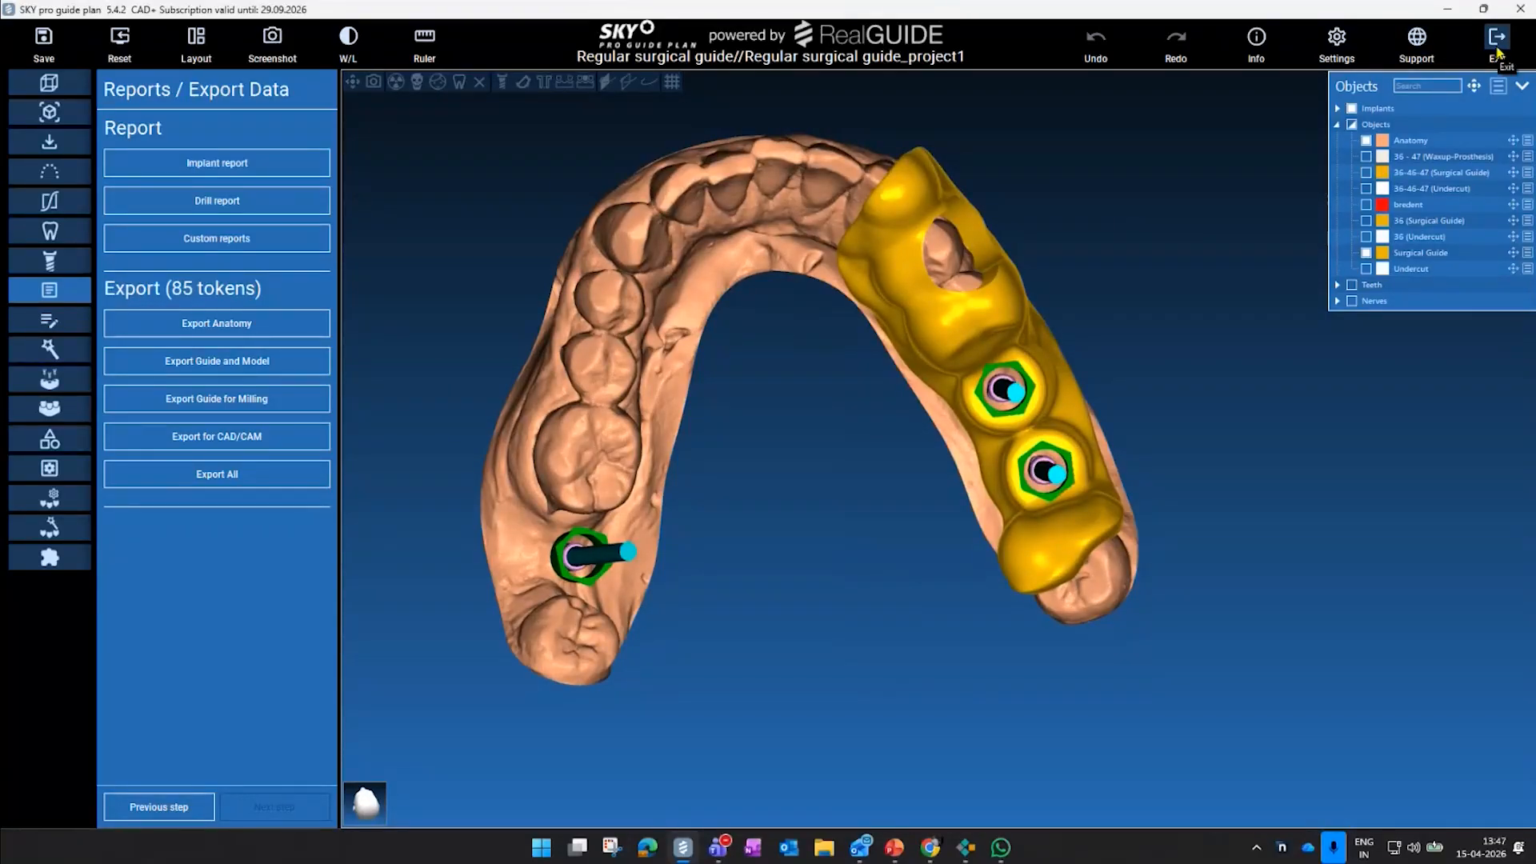
- Exit the project and save it under the name "Regular surgical guide designed"
left_click(1498, 53)
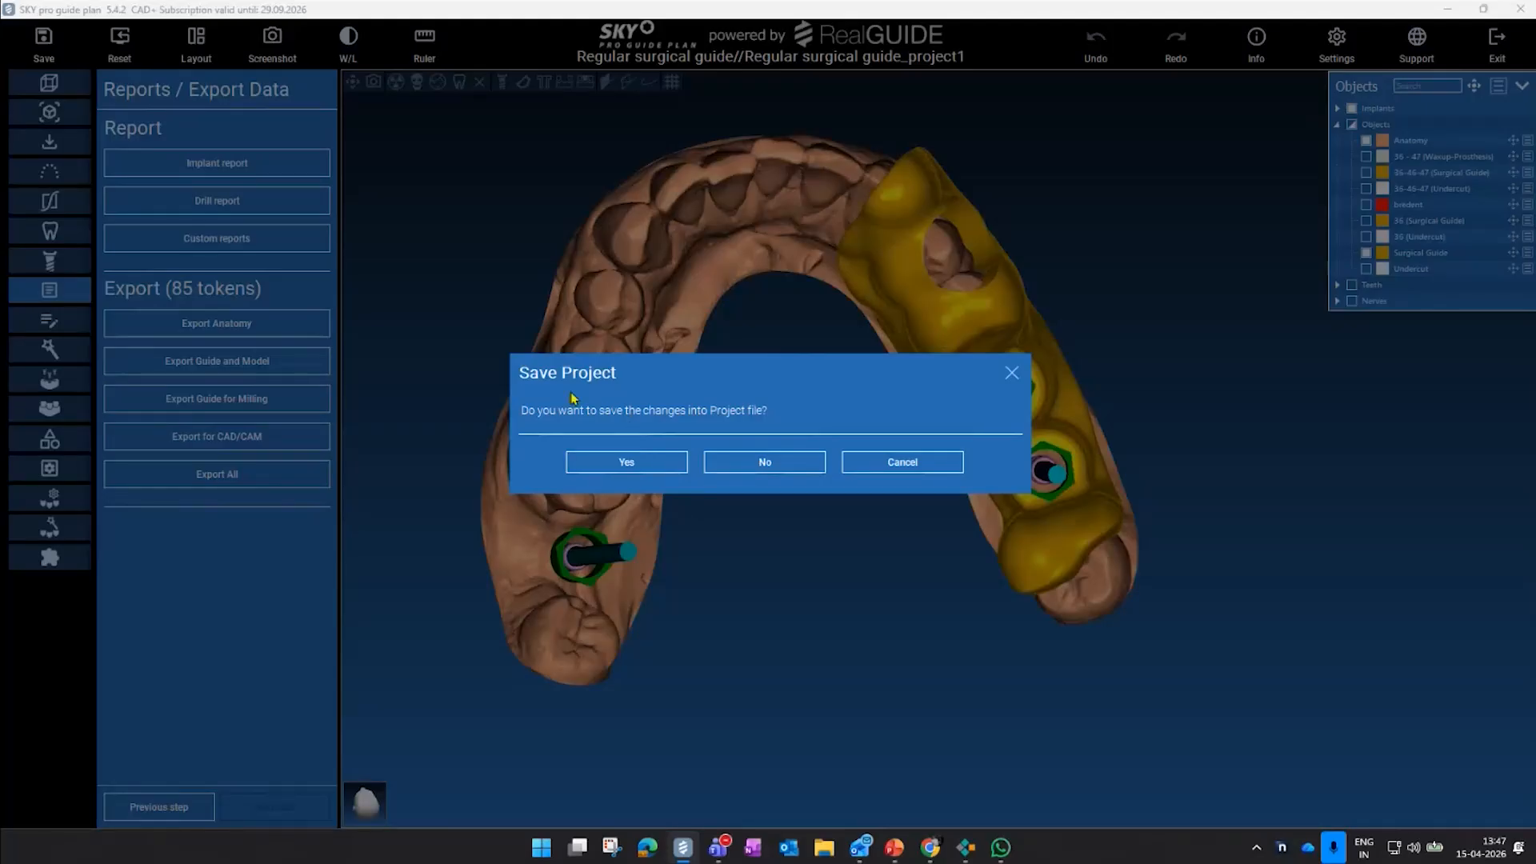
left_click(638, 465)
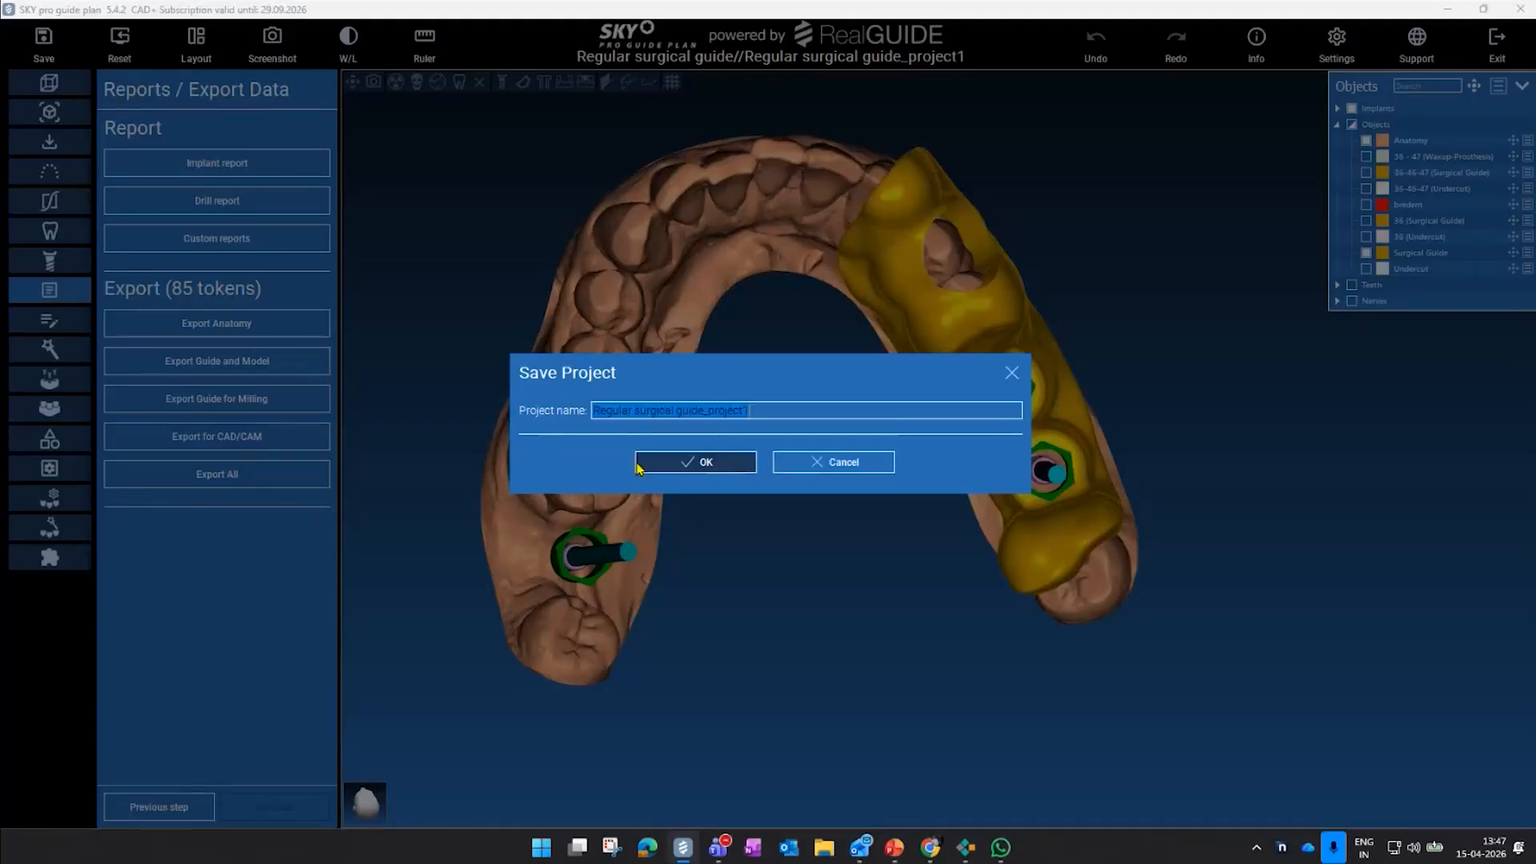
left_click_drag(712, 410, 752, 410)
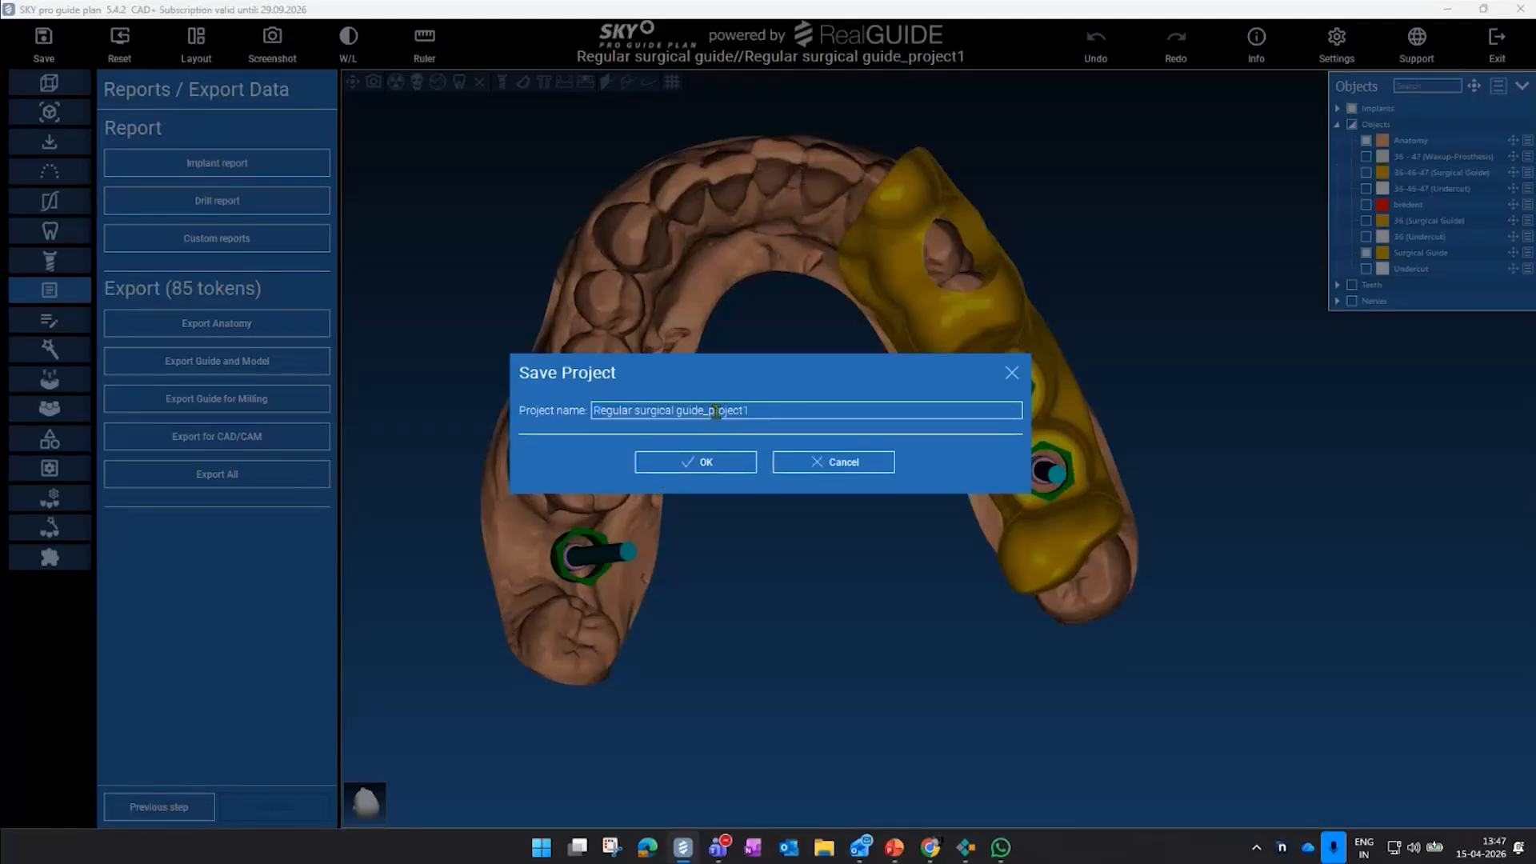
key("BackSpace")
left_click(676, 463)
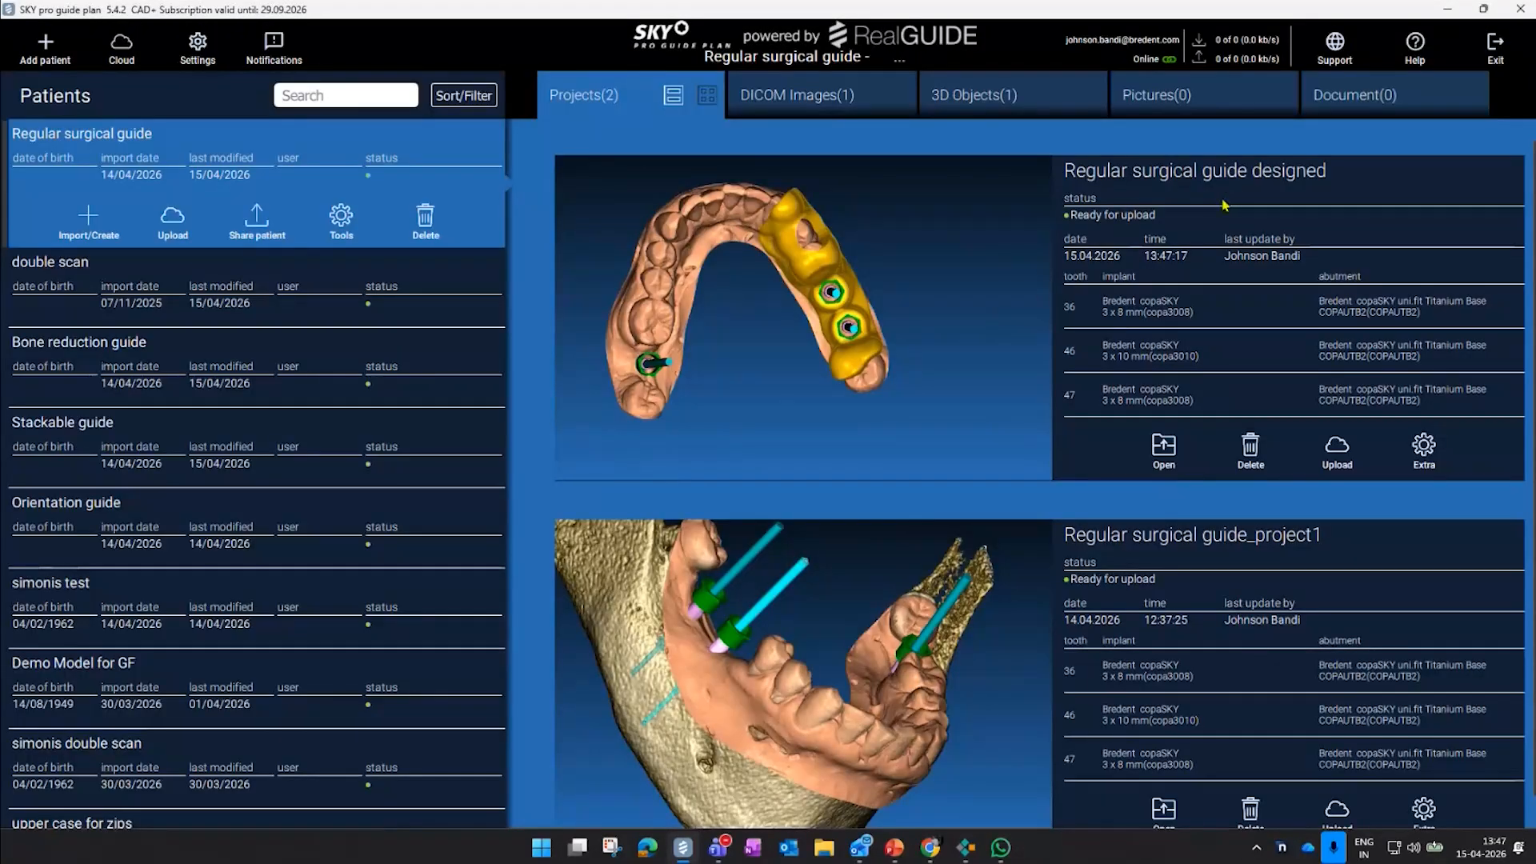
scroll(1299, 604, "down", 1)
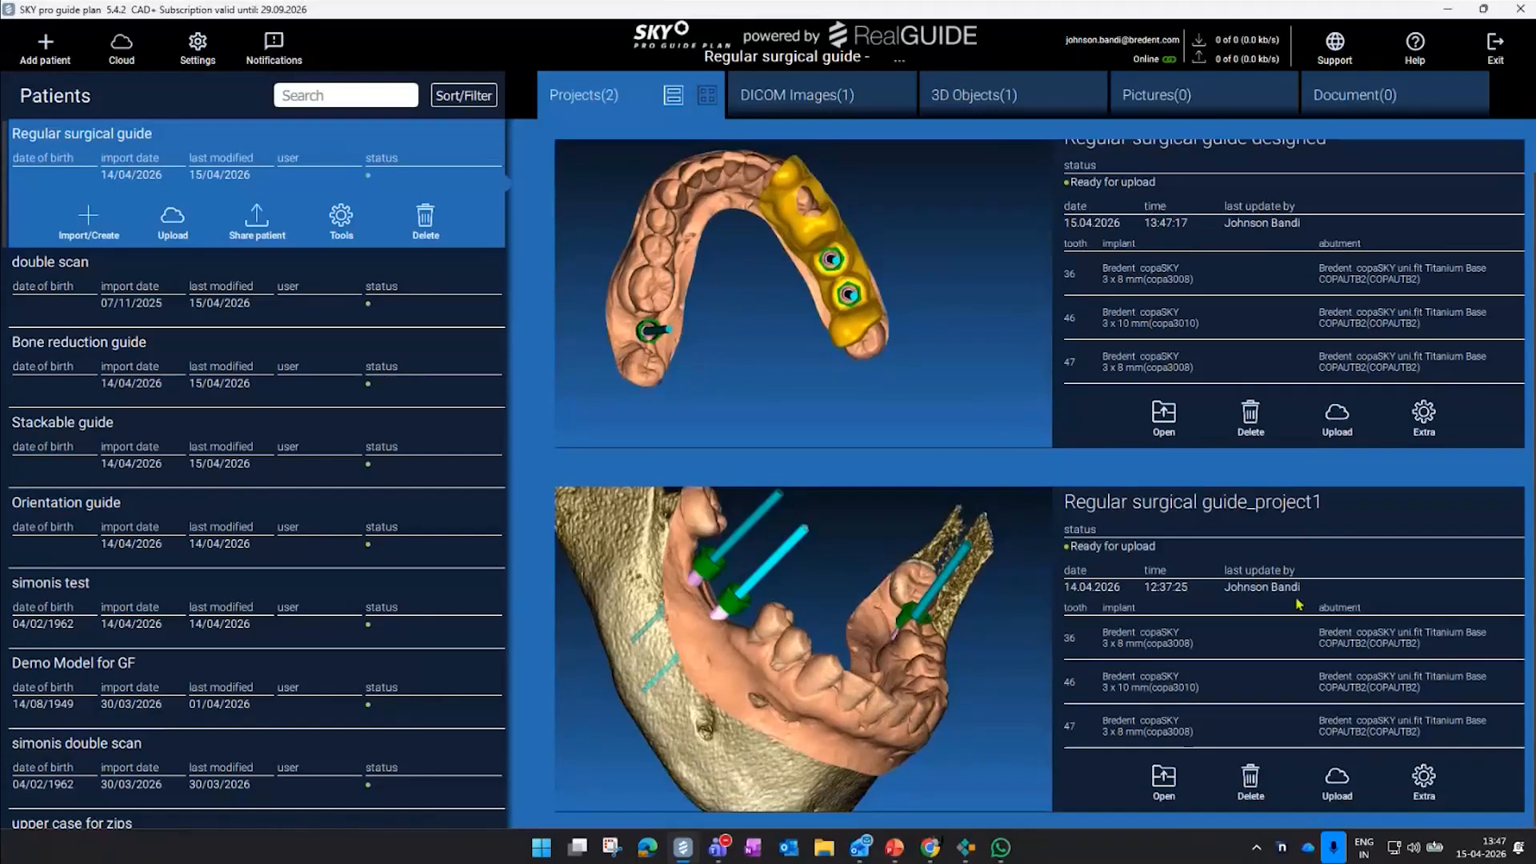
scroll(1225, 636, "up", 1)
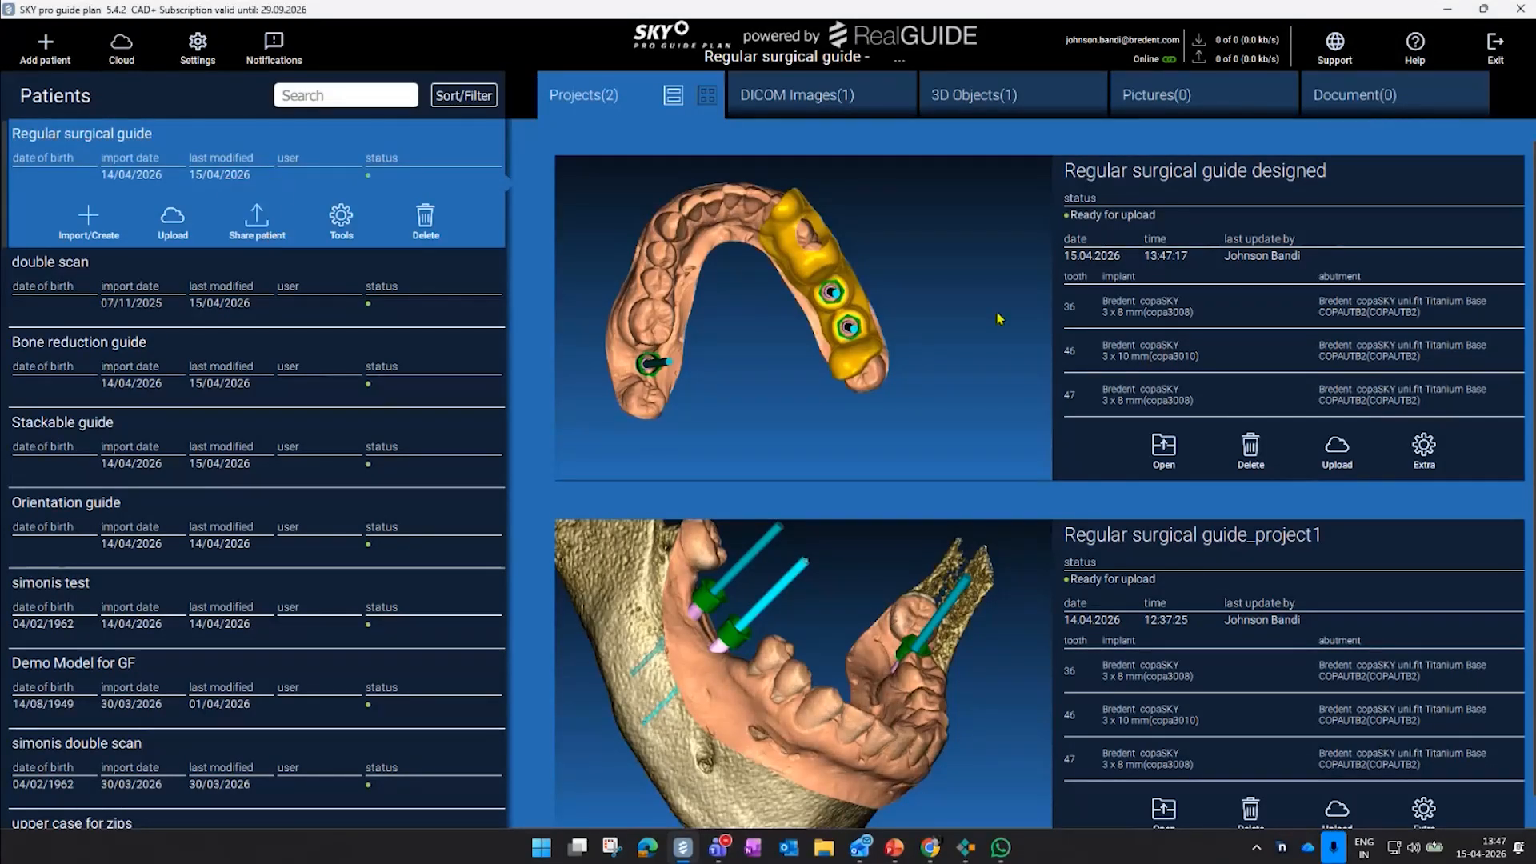
scroll(996, 480, "down", 1)
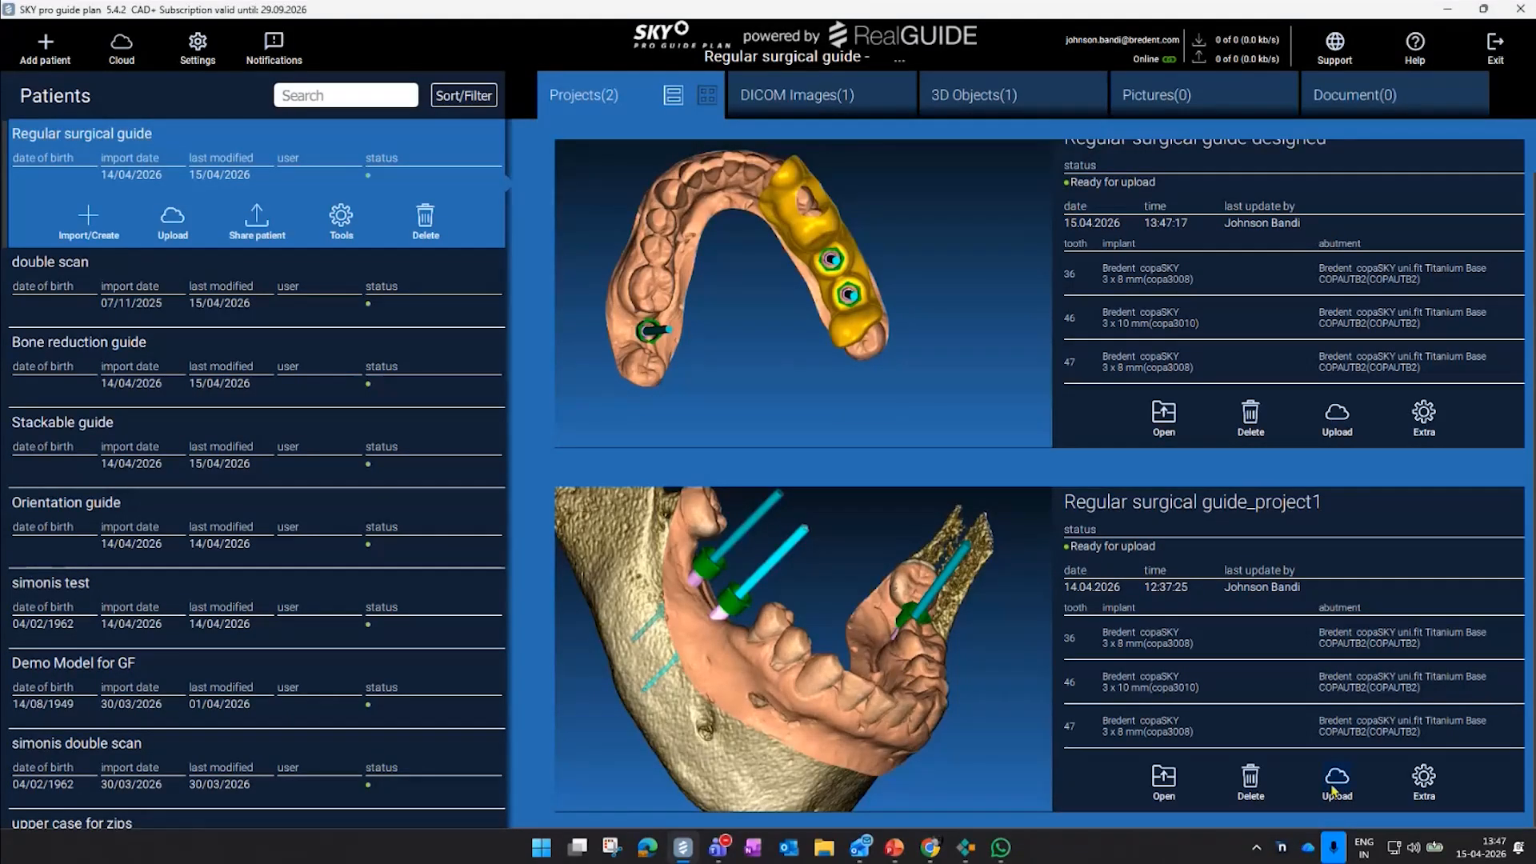
scroll(928, 689, "up", 1)
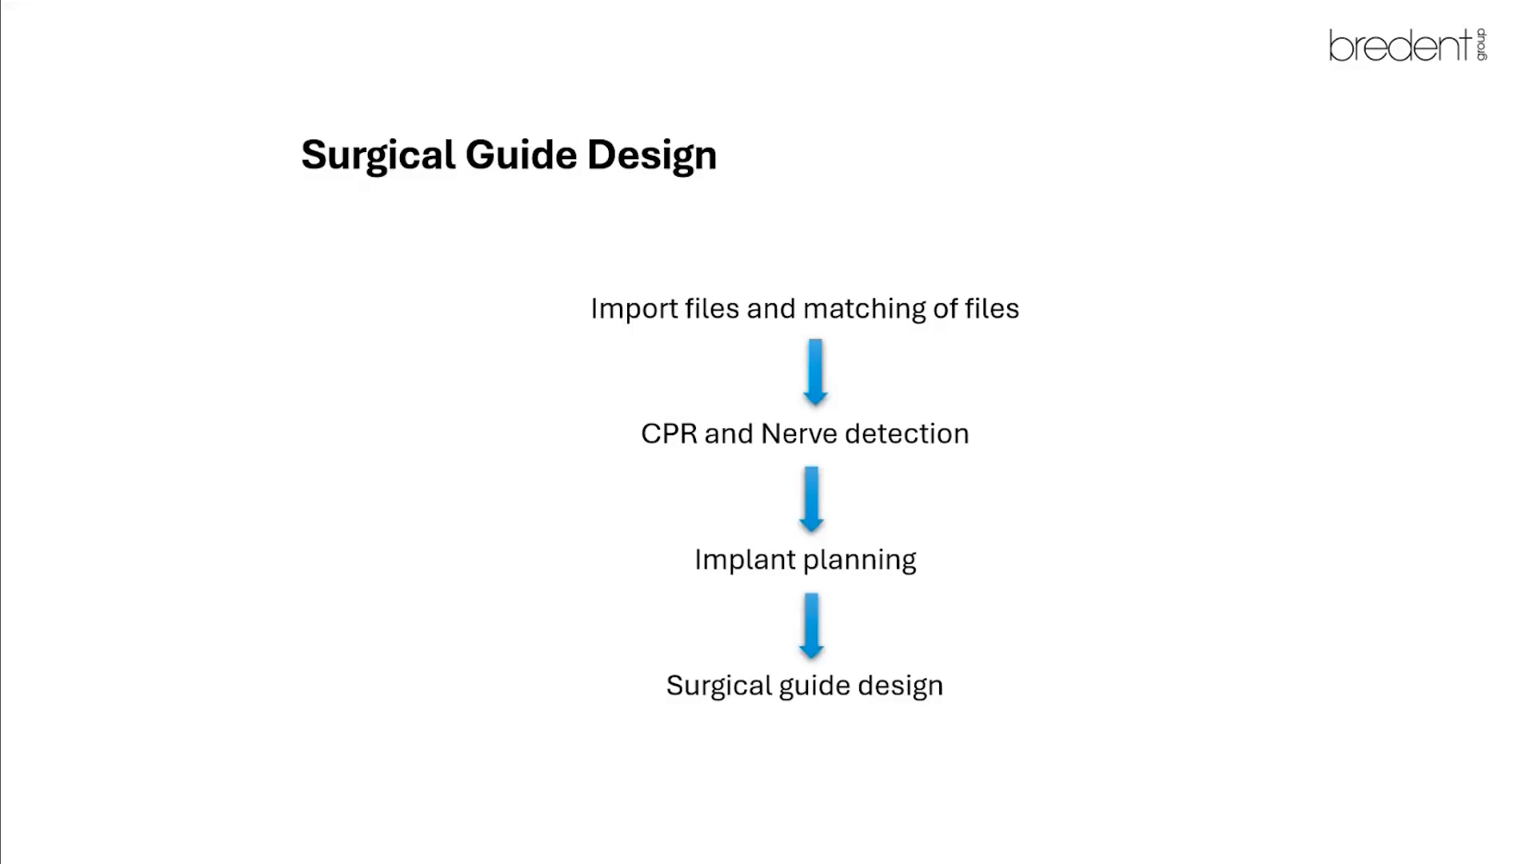
key("Right")
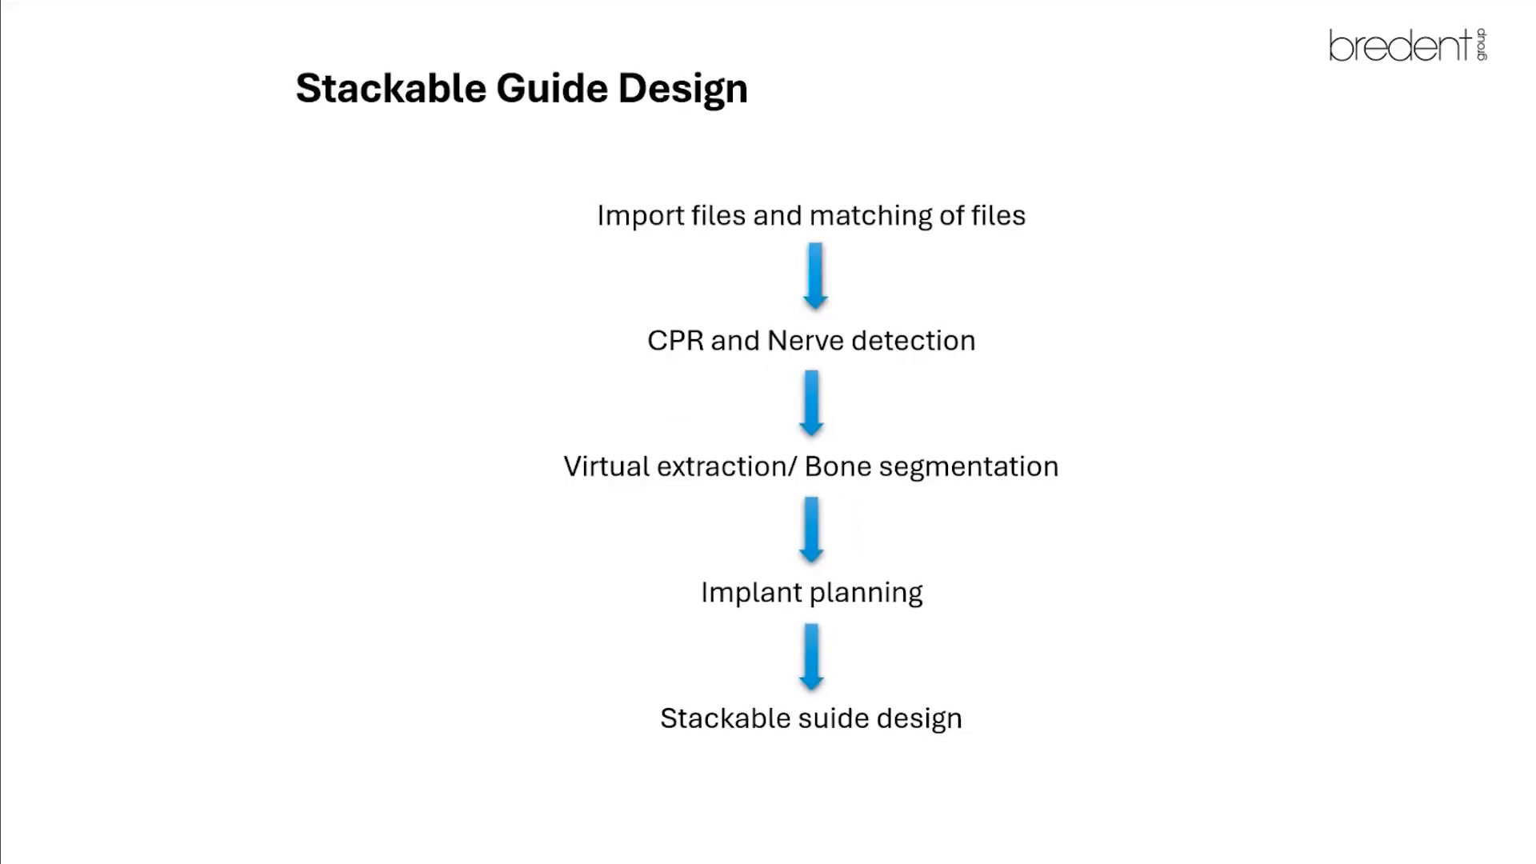
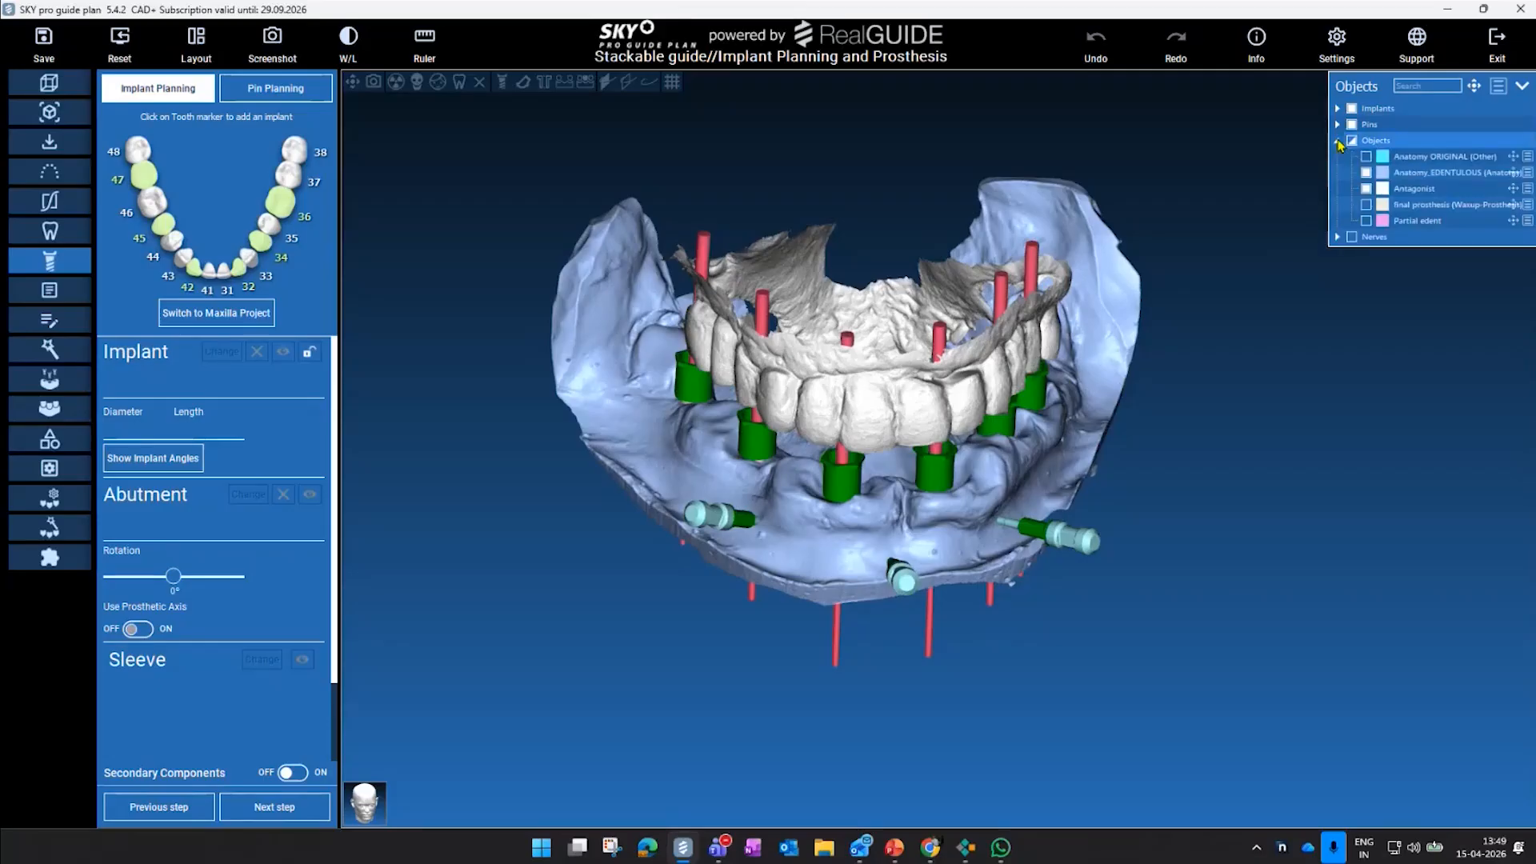
- Hide the implants, pins, edentulous anatomy and antagonist in the stackable guide project
left_click(1352, 122)
left_click(1352, 108)
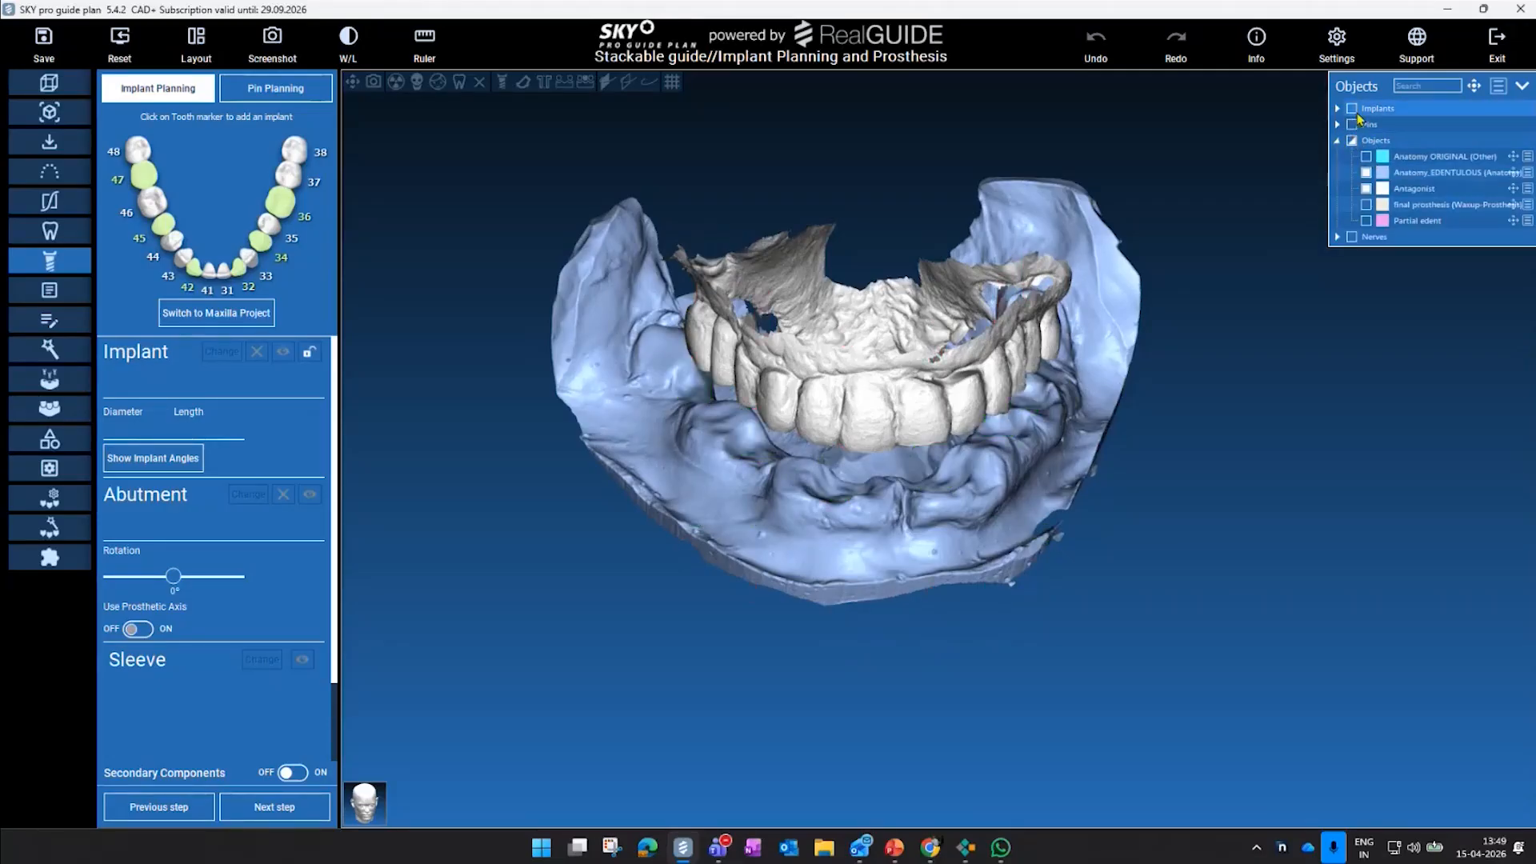
left_click(1367, 172)
left_click(1367, 188)
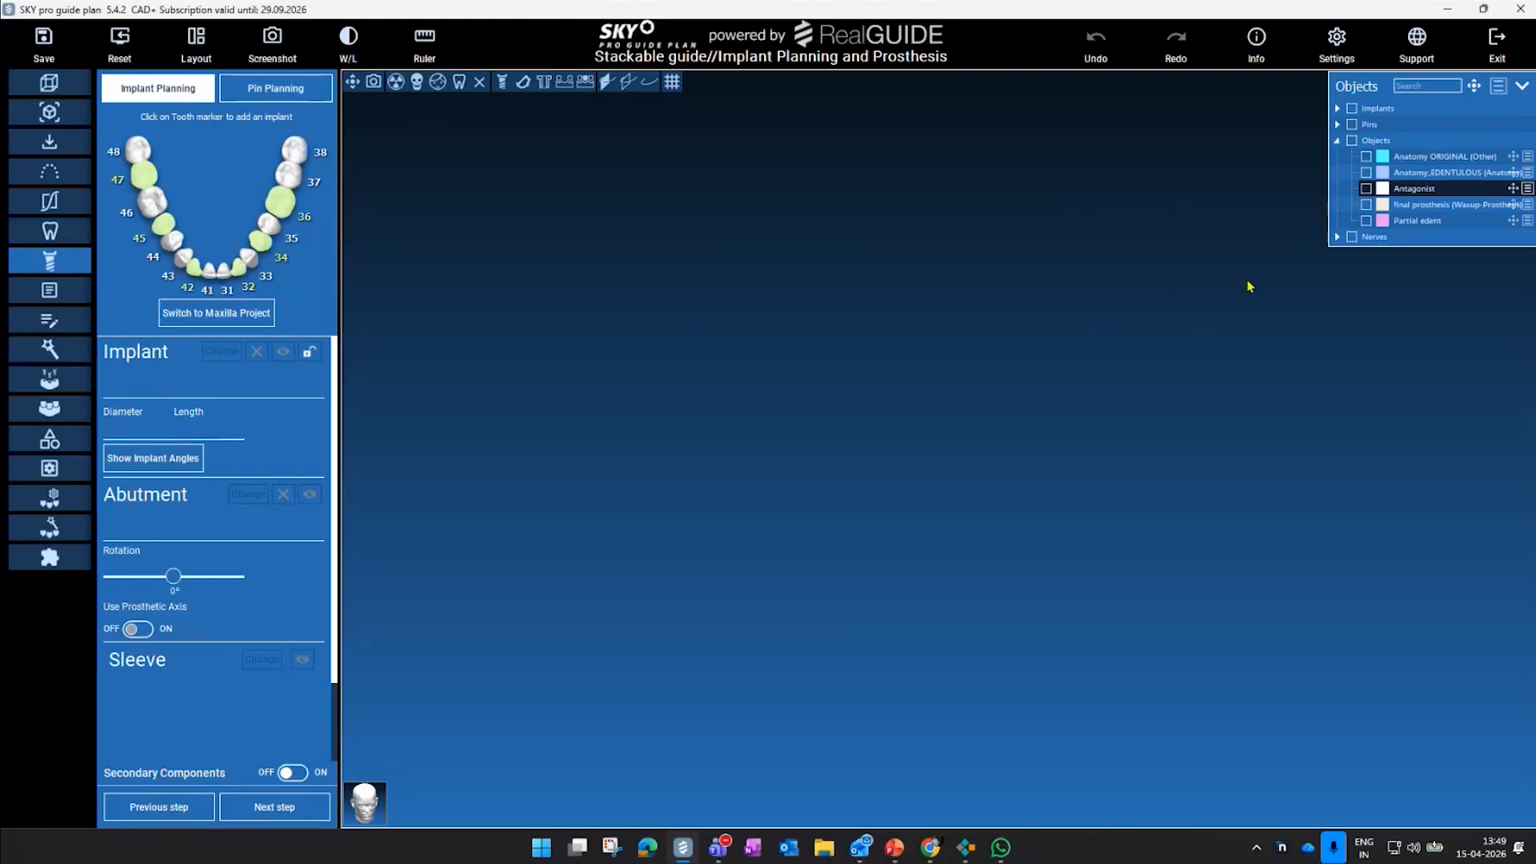
- Show only the Partial edent model and examine its remaining teeth from the occlusal side
left_click(1366, 221)
left_click_drag(1169, 231, 94, 623)
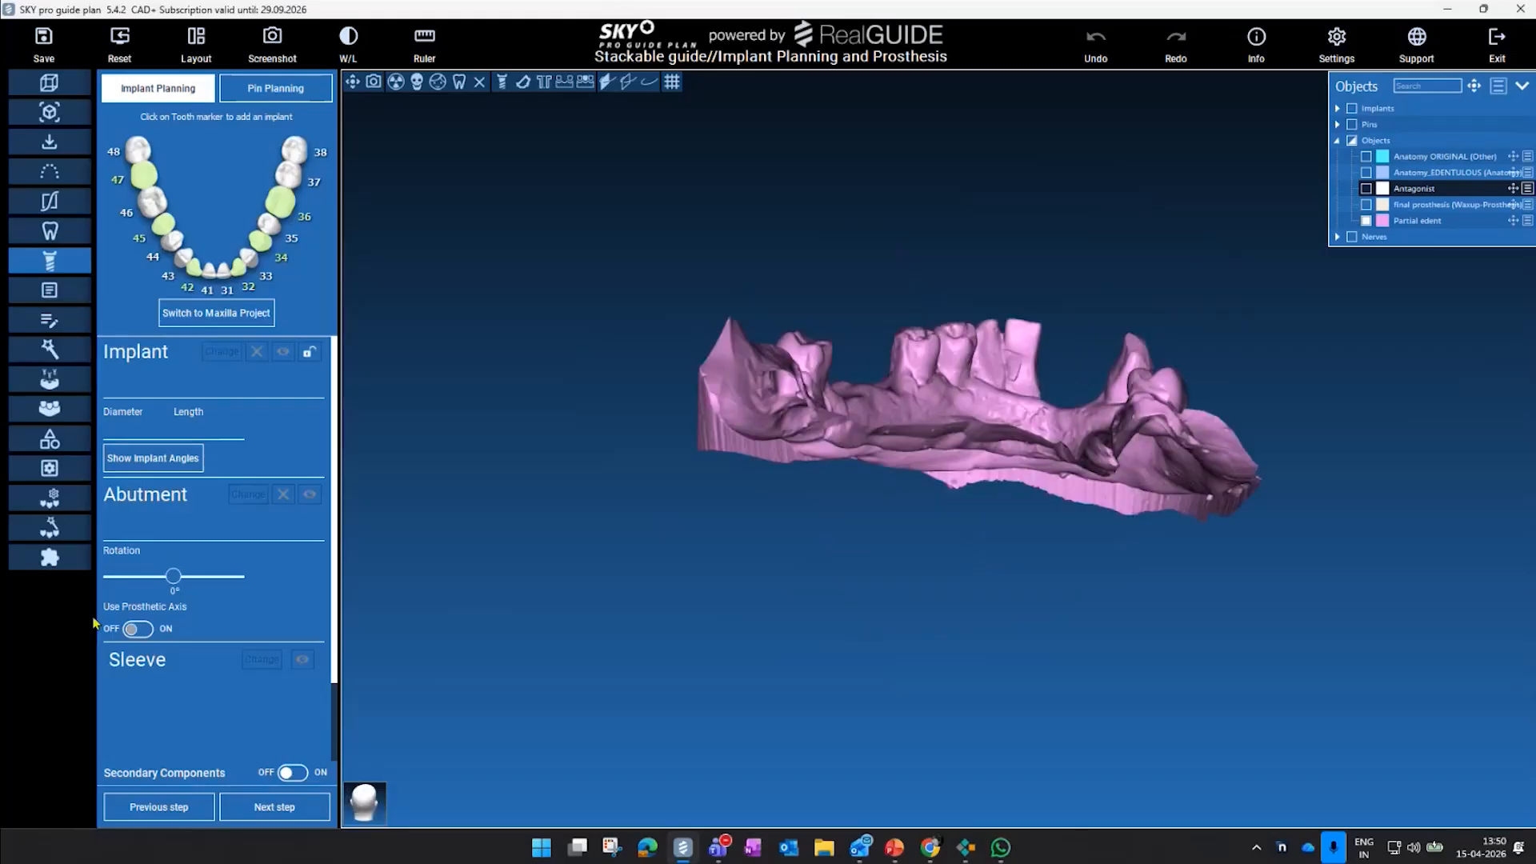
left_click_drag(1010, 212, 840, 662)
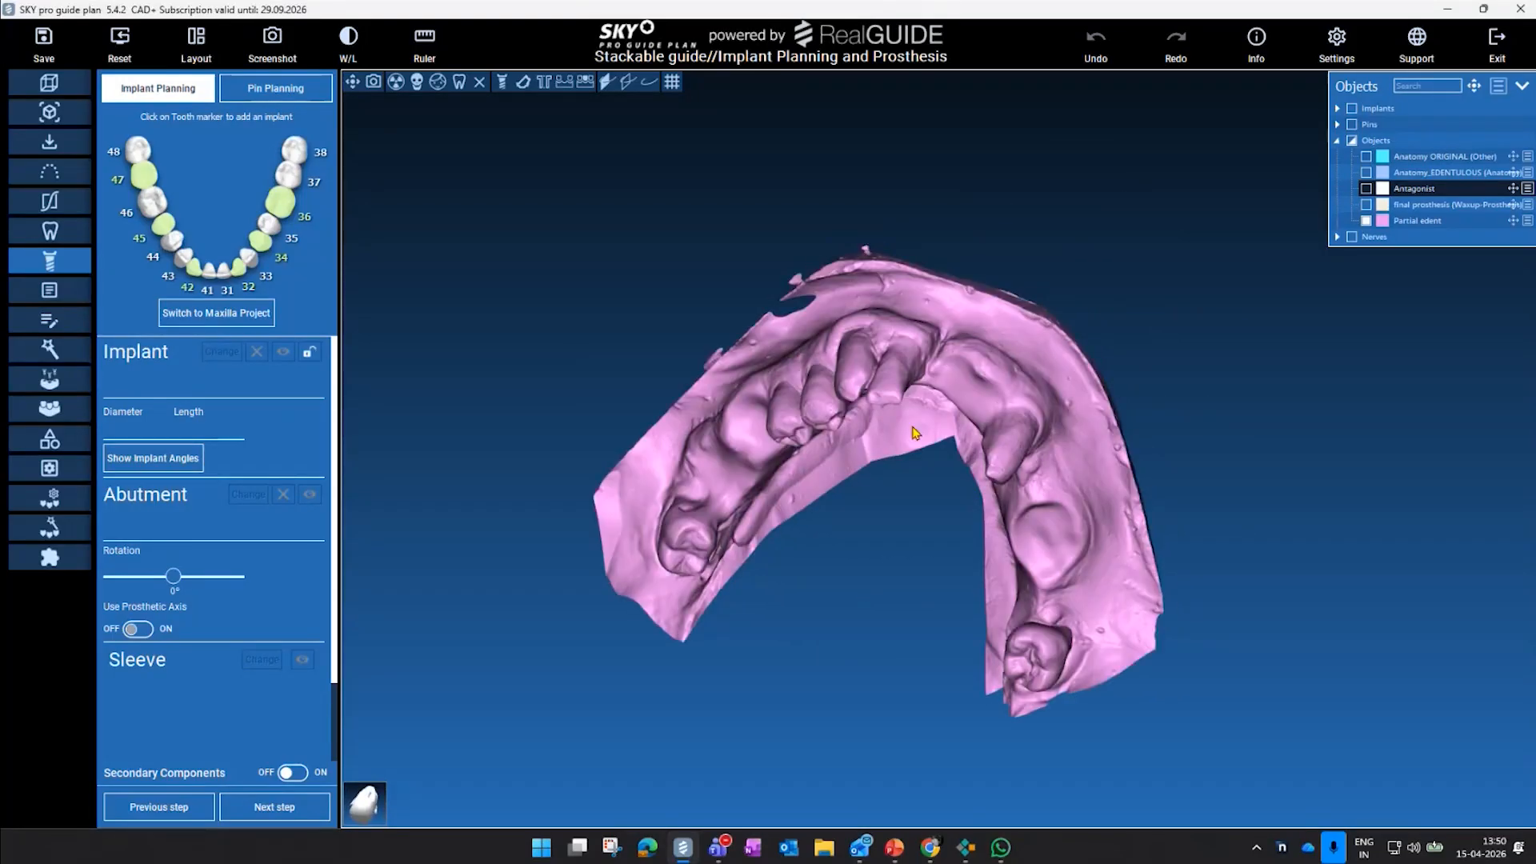
left_click_drag(961, 447, 914, 286)
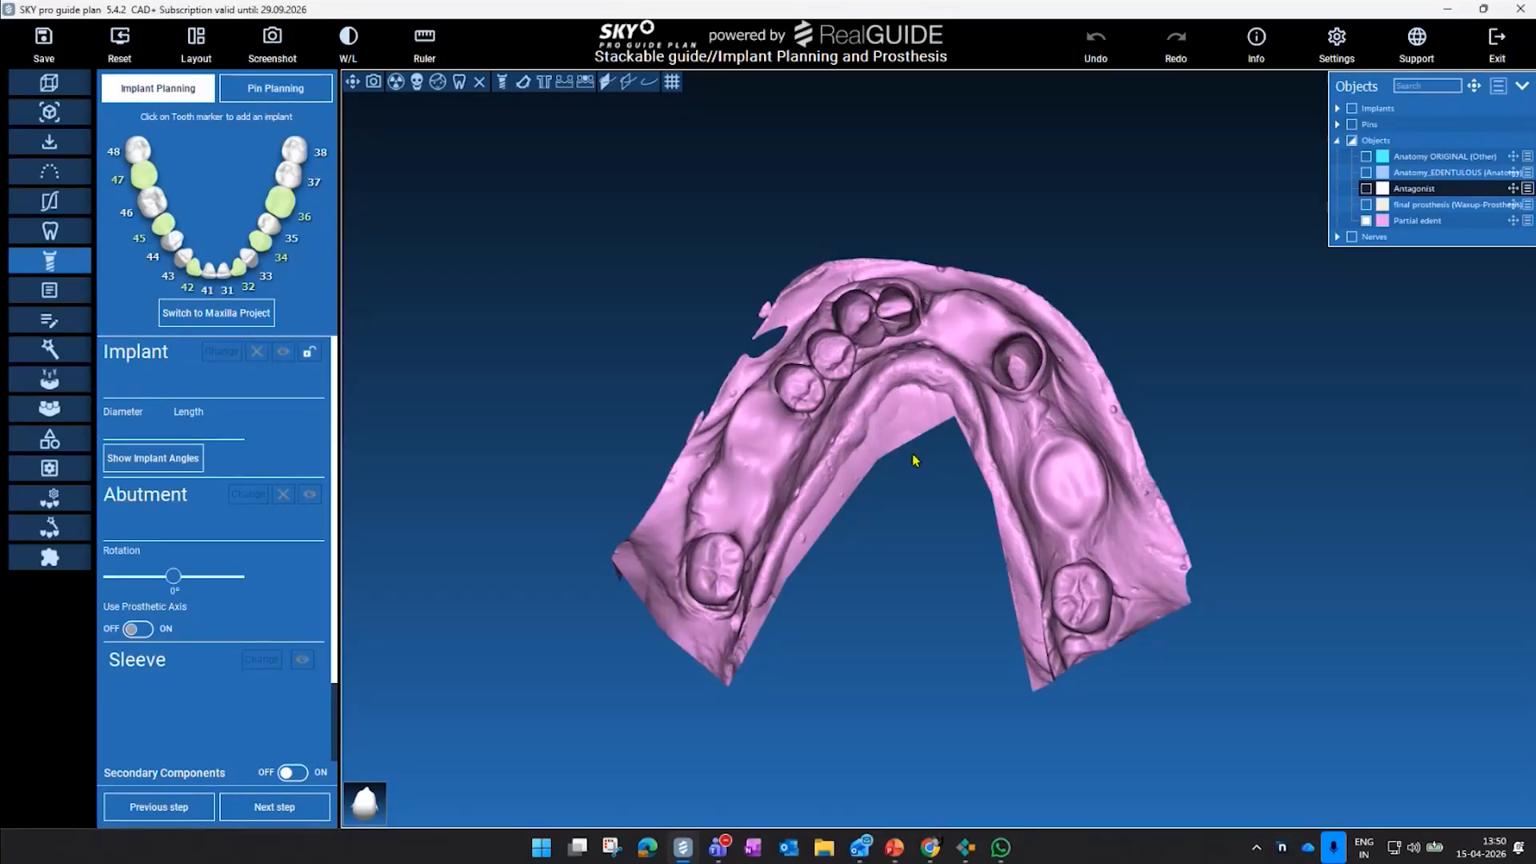
left_click_drag(896, 559, 890, 574)
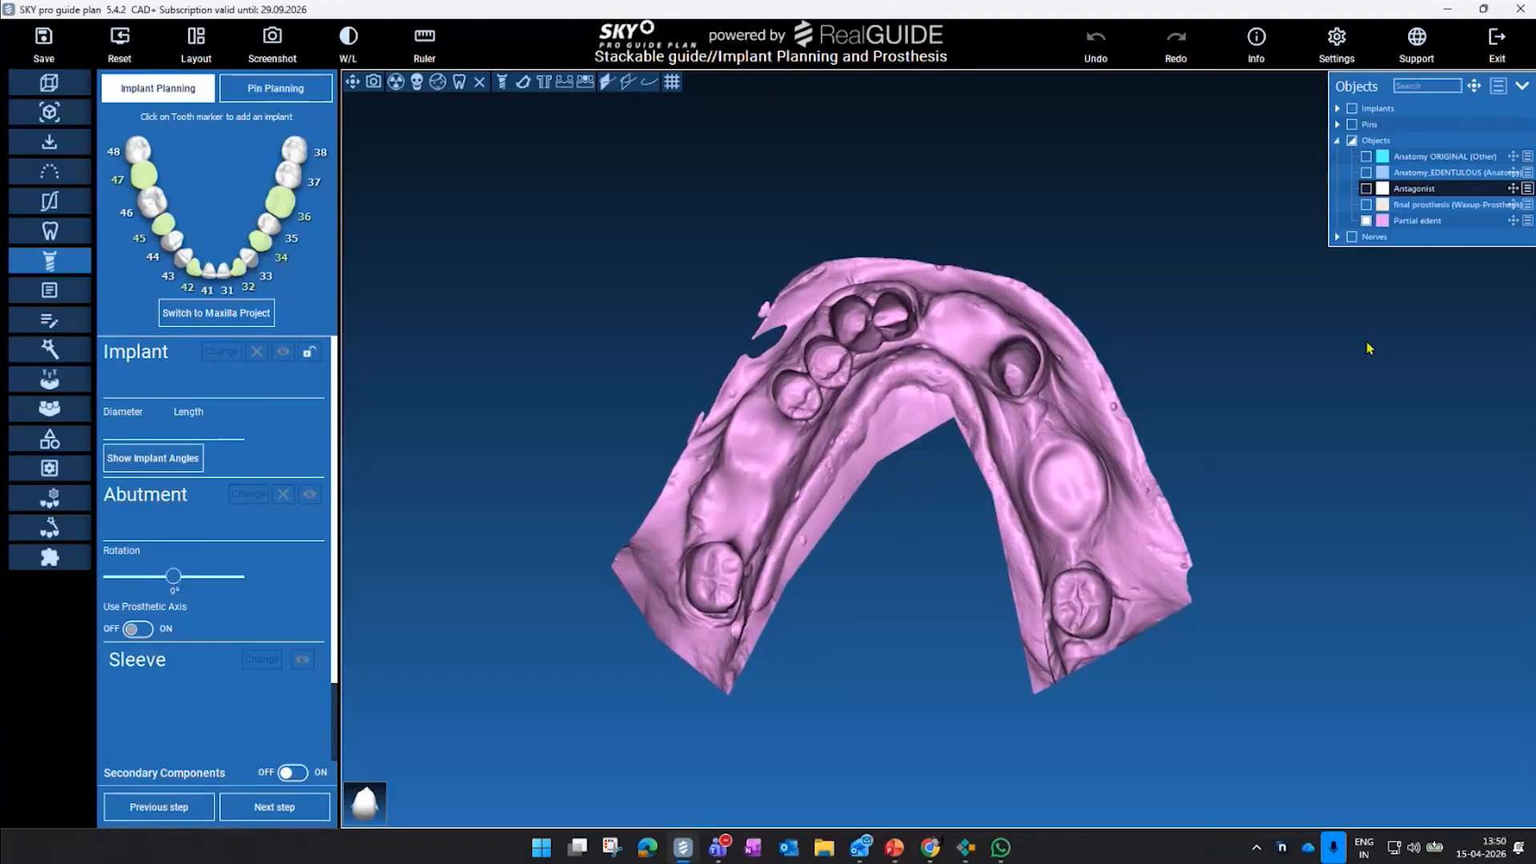
- Swap the Partial edent model for Anatomy_EDENTULOUS and inspect it together with the implants and pins
left_click(1358, 223)
left_click(1366, 222)
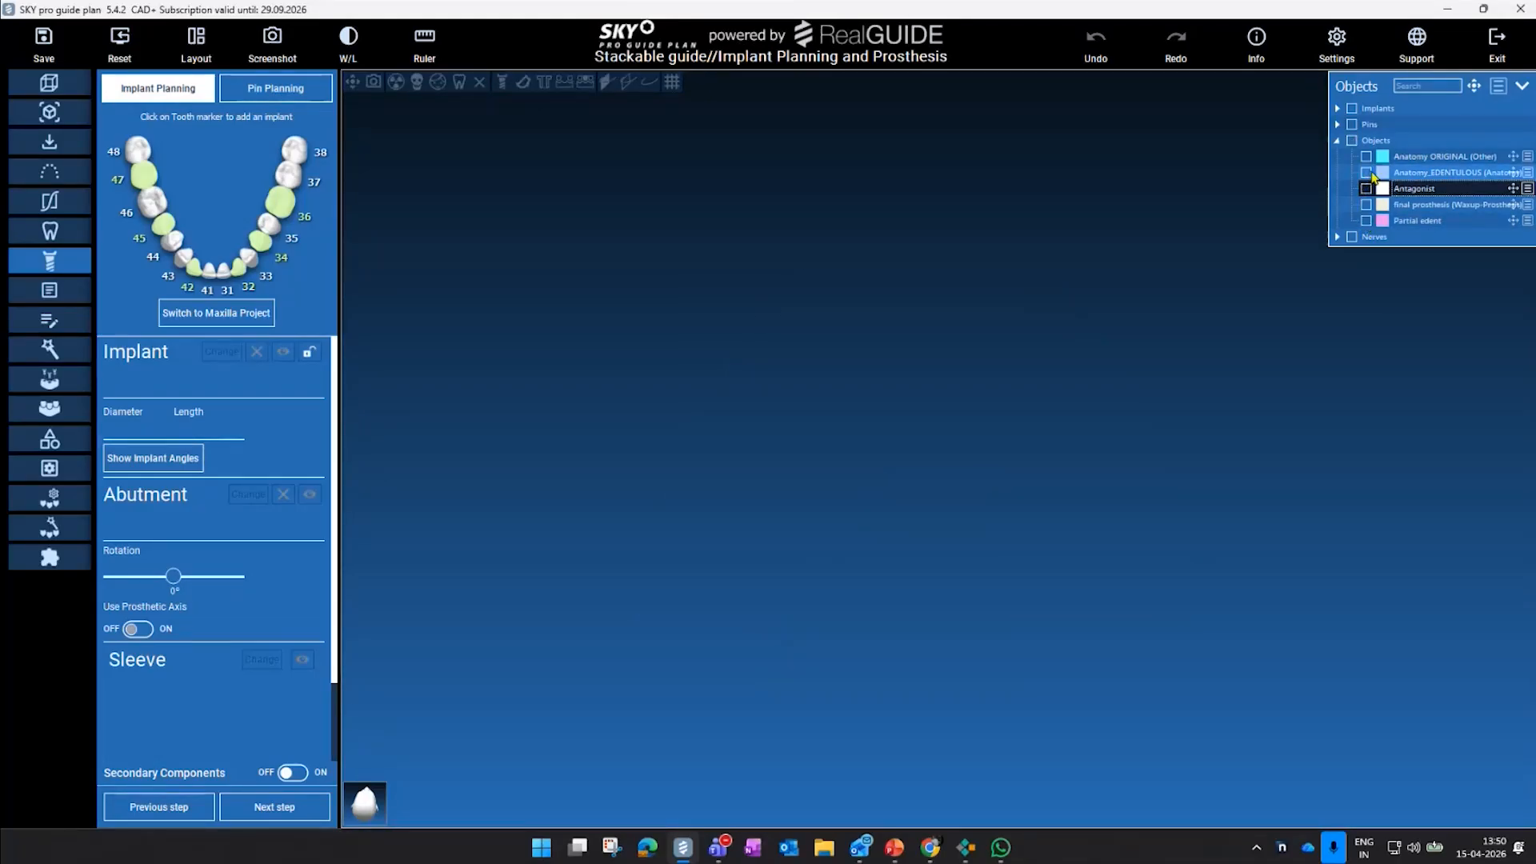
left_click(1367, 173)
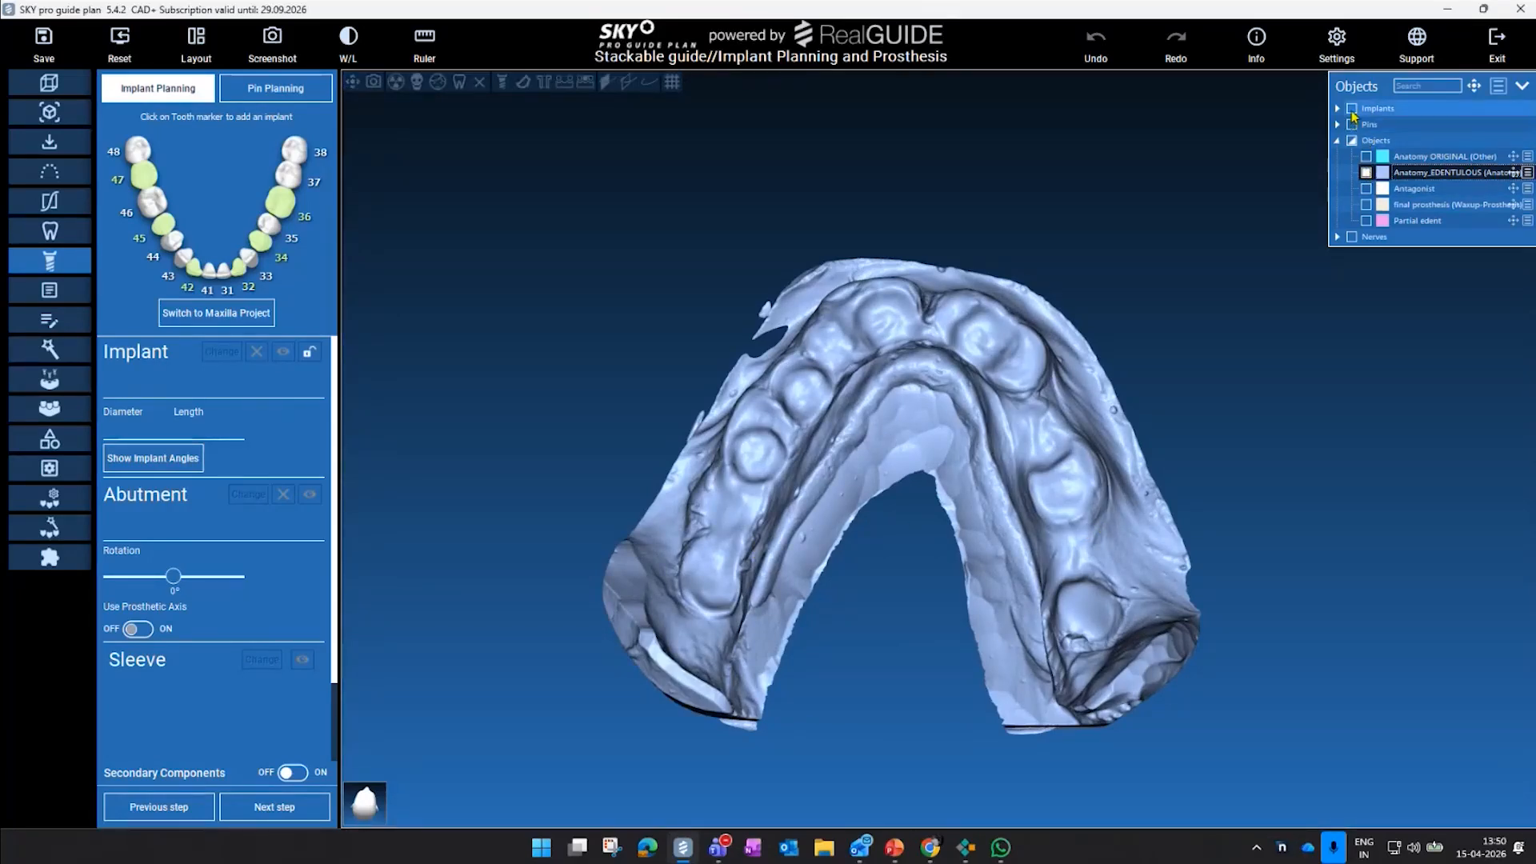
left_click(1352, 110)
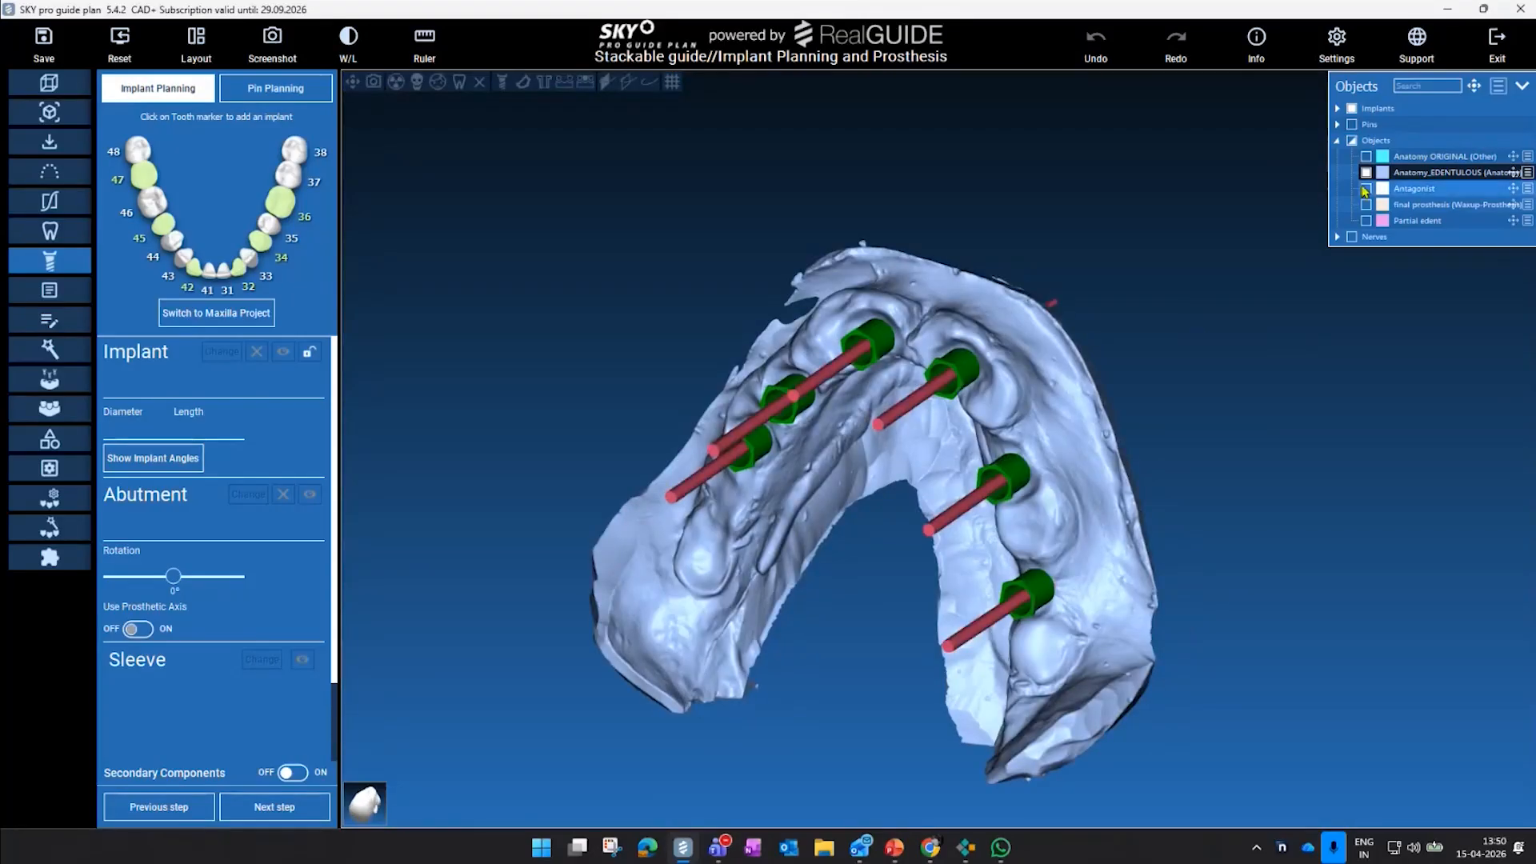
left_click(1352, 125)
left_click_drag(1081, 336, 1134, 427)
left_click_drag(1141, 616, 1057, 613)
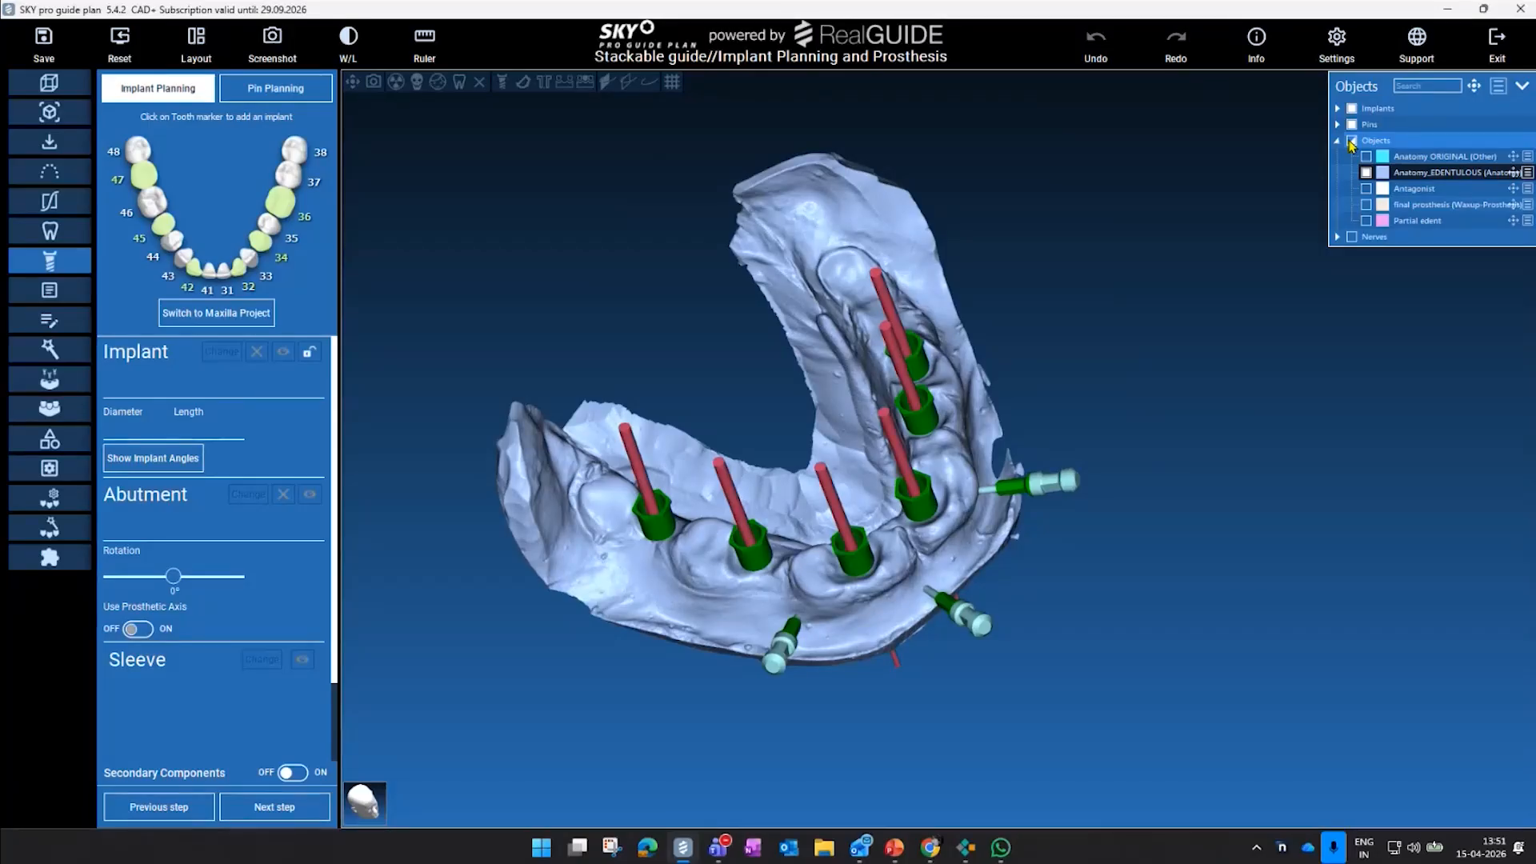
- Examine the final prosthesis over the implants and pins with the edentulous anatomy hidden, and hide the prosthesis again
left_click(1366, 204)
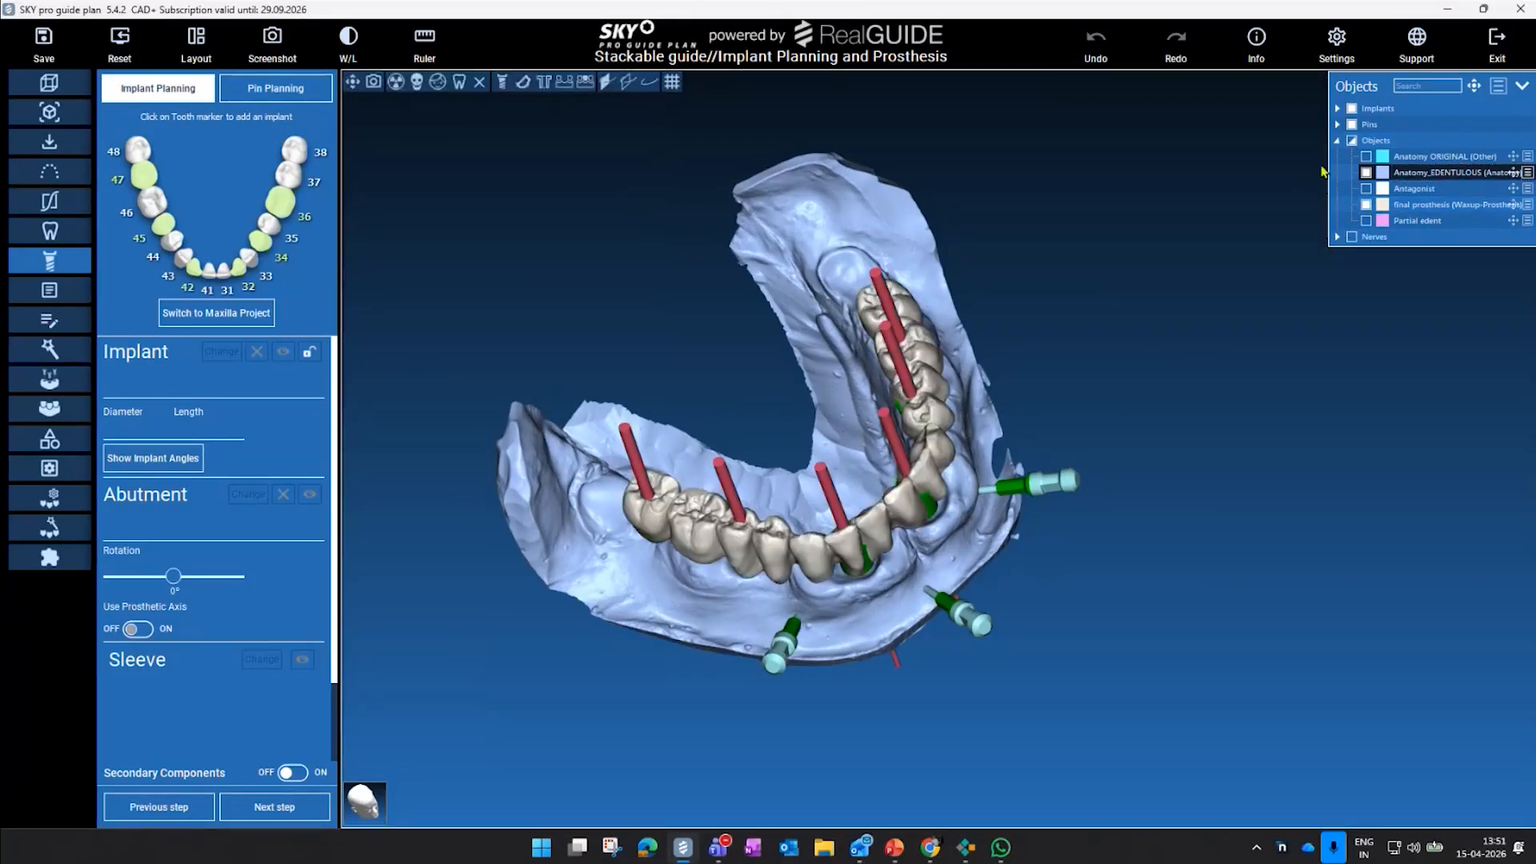
left_click_drag(1241, 373, 1074, 233)
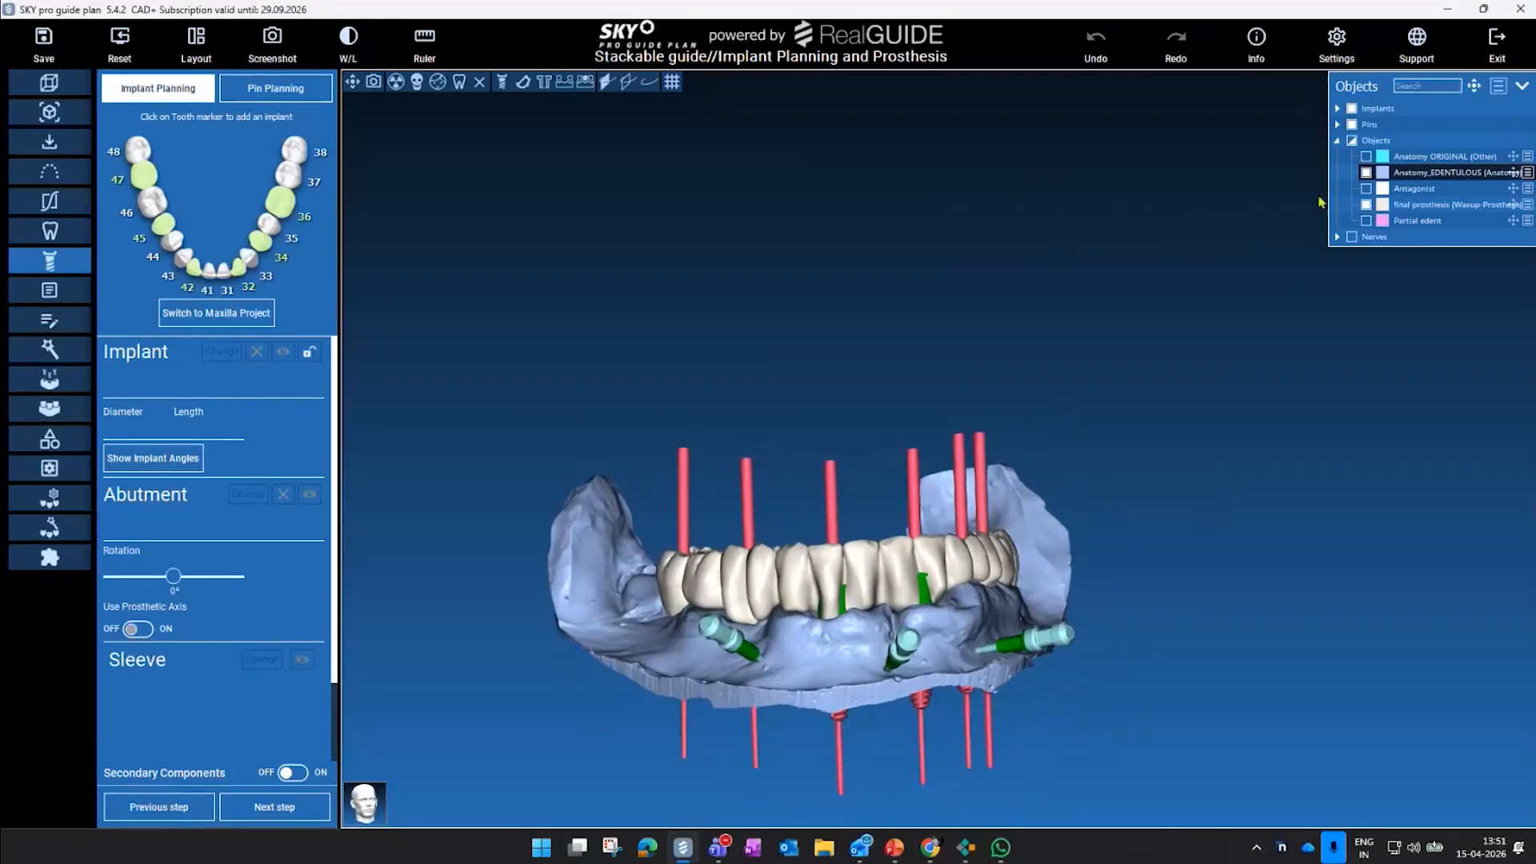
left_click(1366, 172)
scroll(822, 425, "up", 5)
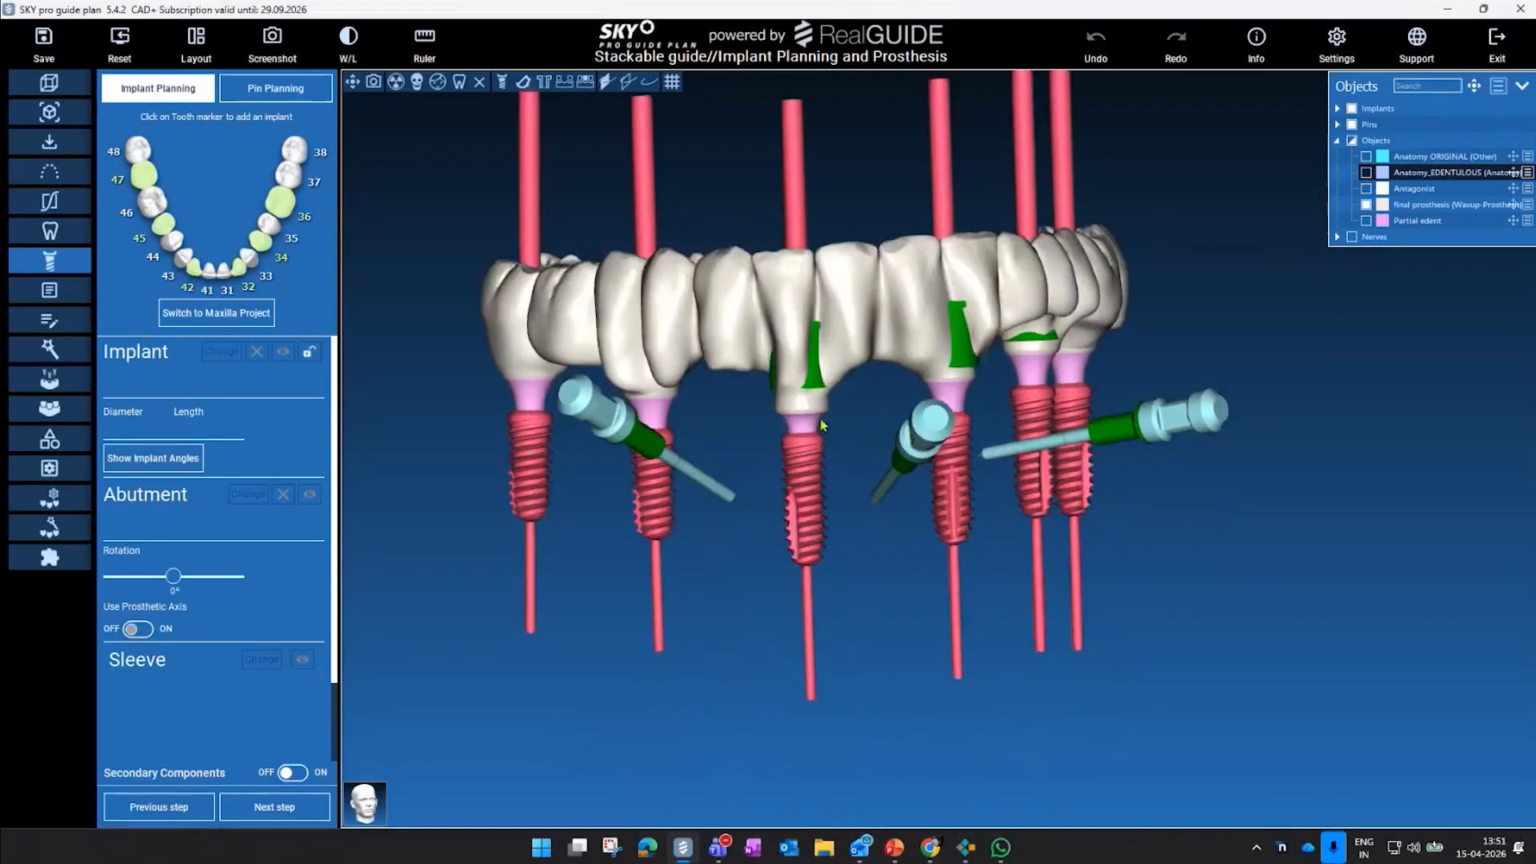
scroll(1252, 319, "down", 2)
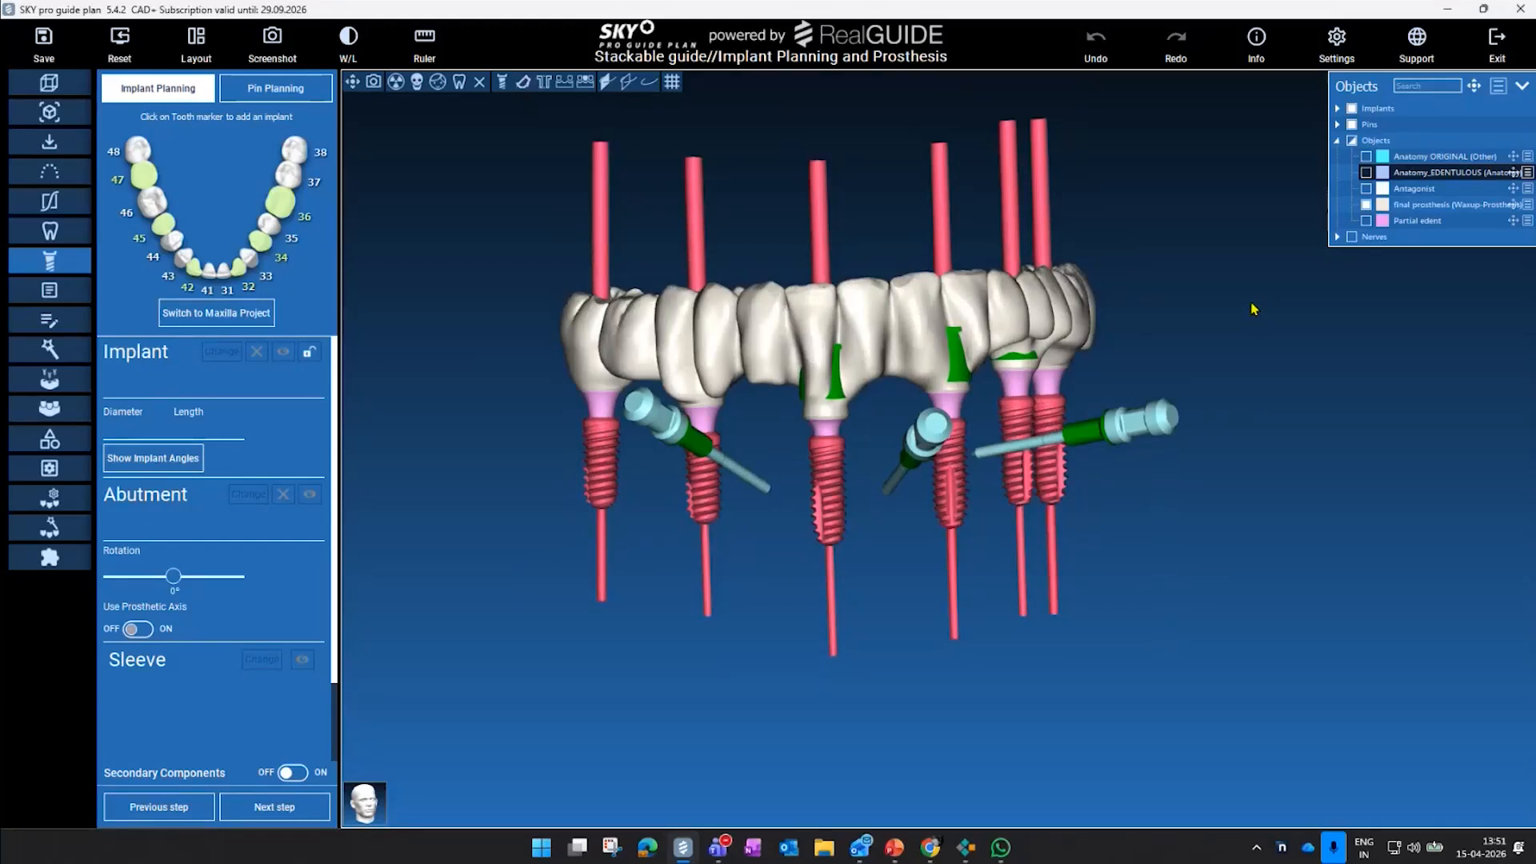
left_click_drag(1253, 309, 1244, 315)
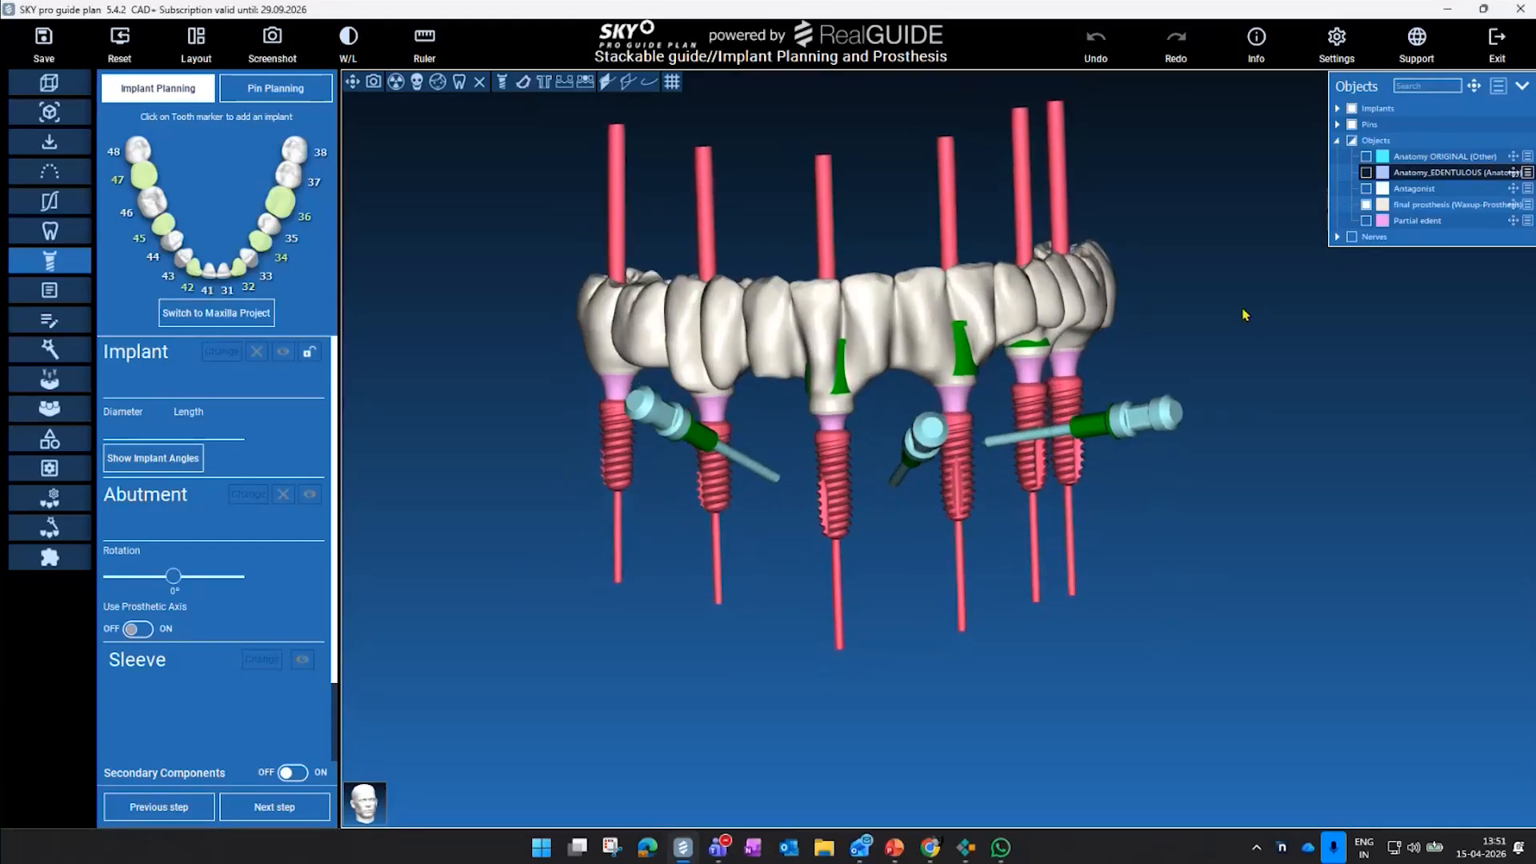
left_click(1366, 204)
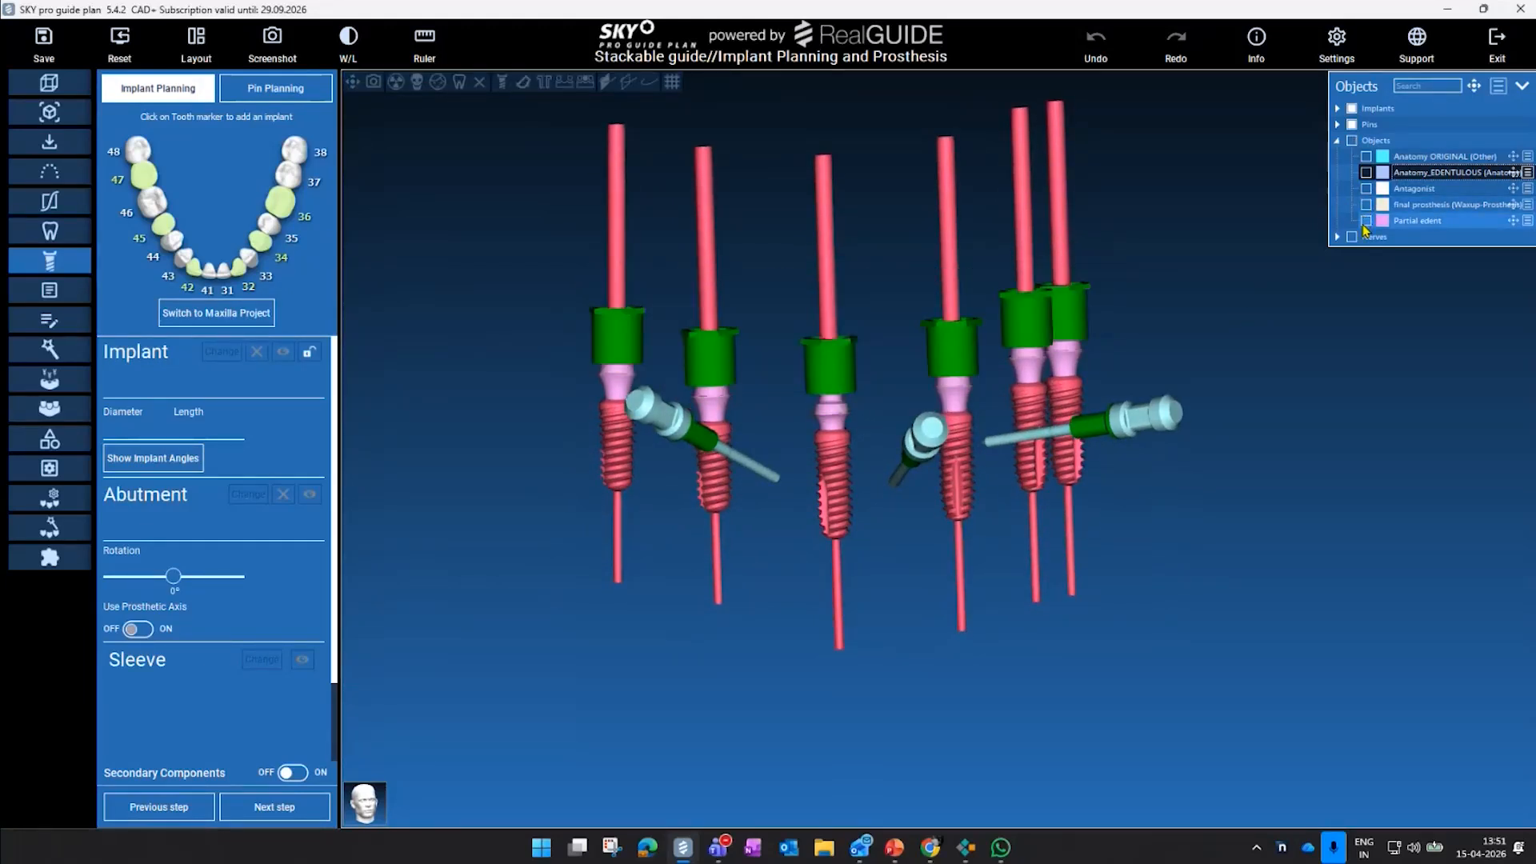
- Check the Partial edent model, Anatomy_EDENTULOUS and the final prosthesis one at a time against the implants and pins, hiding each again
left_click(1366, 221)
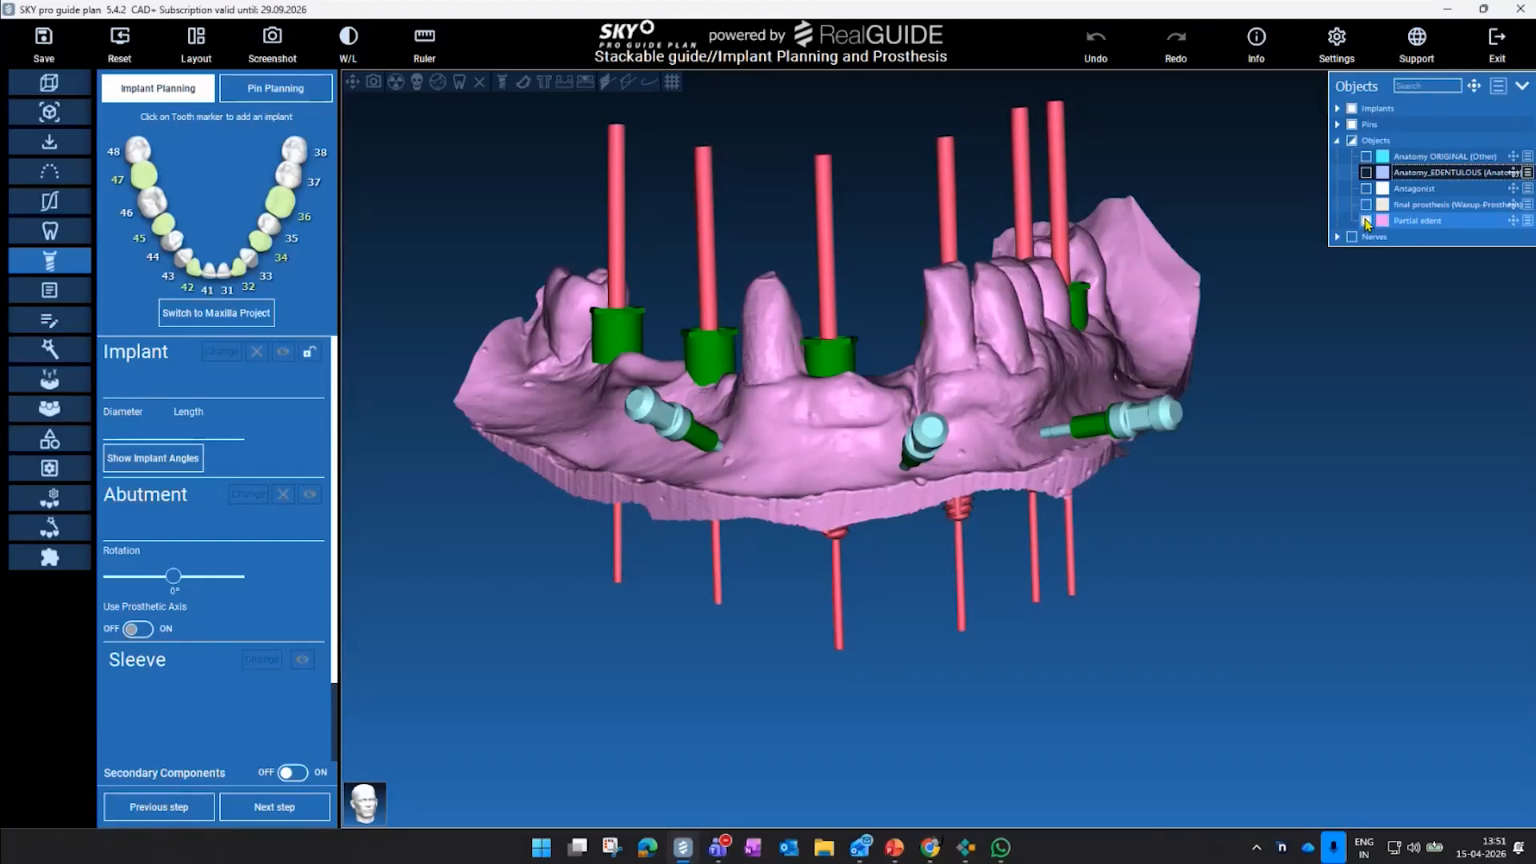
left_click(1366, 221)
left_click(1366, 173)
left_click(1366, 173)
left_click(1366, 204)
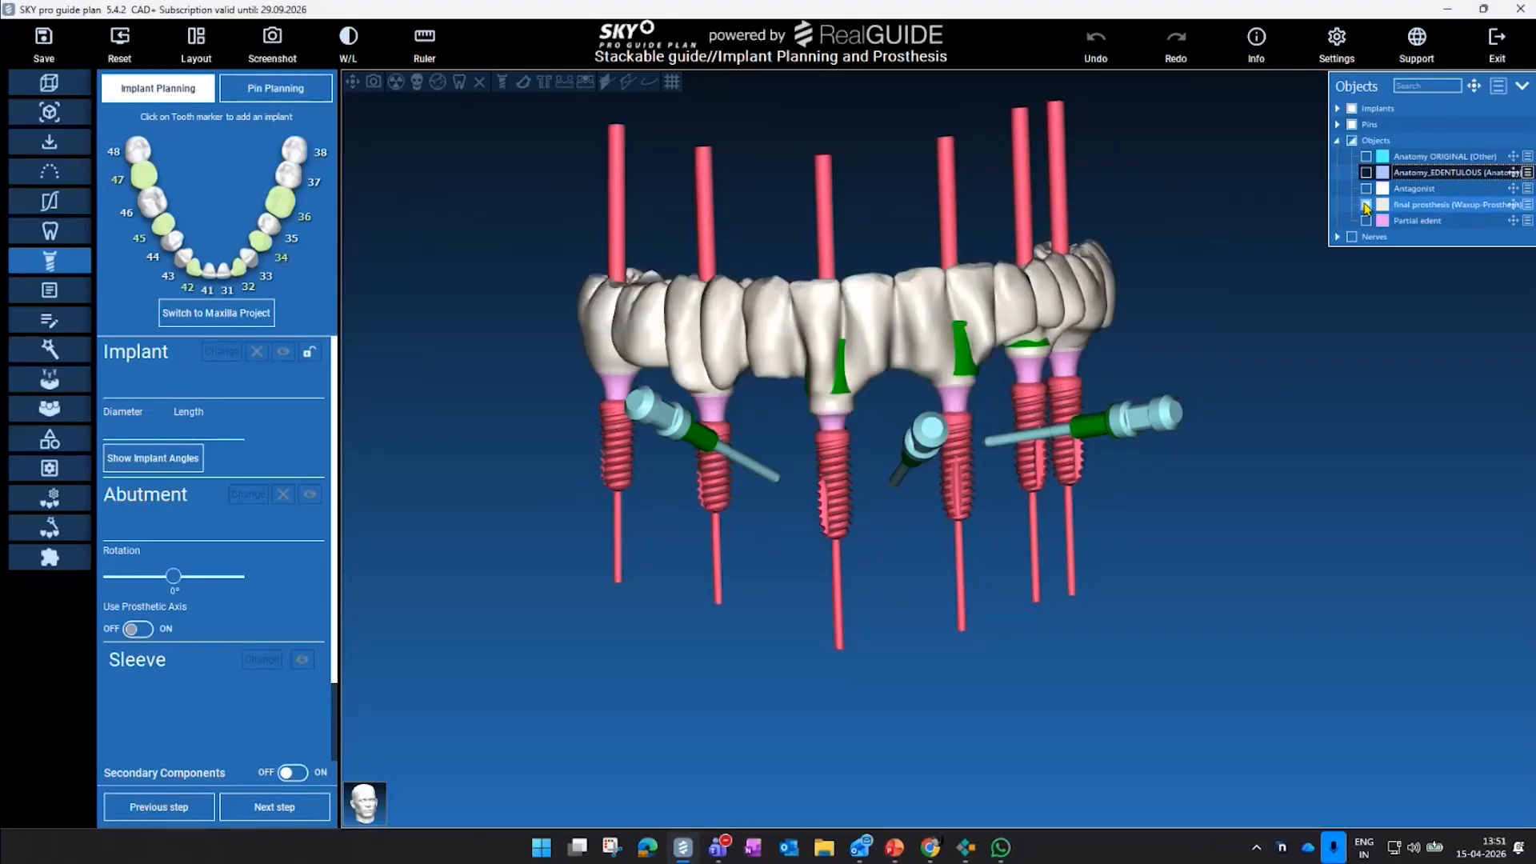
left_click(1365, 205)
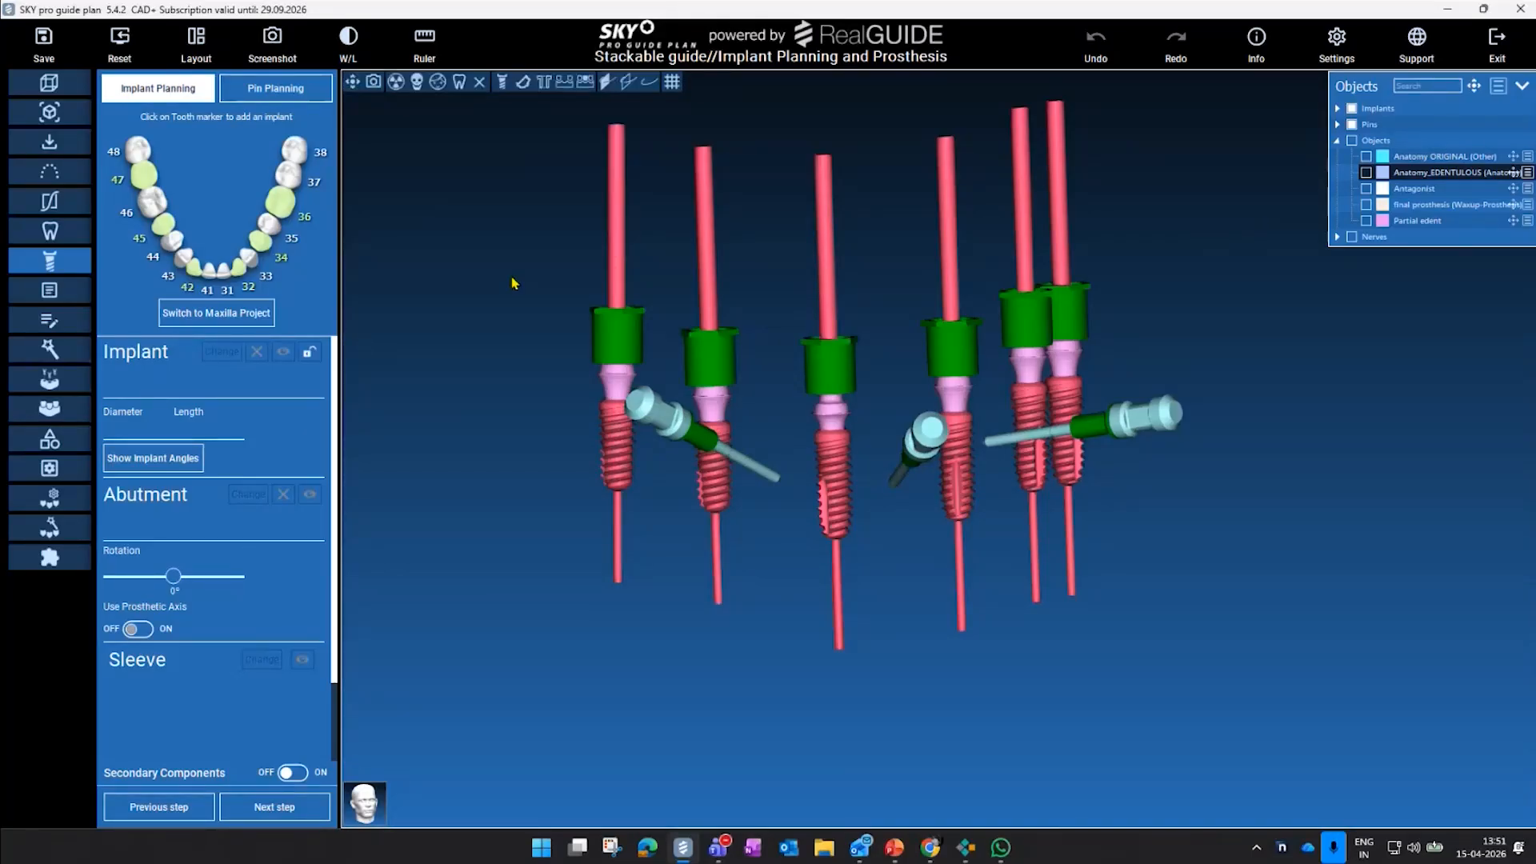
- Start undercut generation for the surgical guide and choose the Partial edent model as its base
left_click(61, 387)
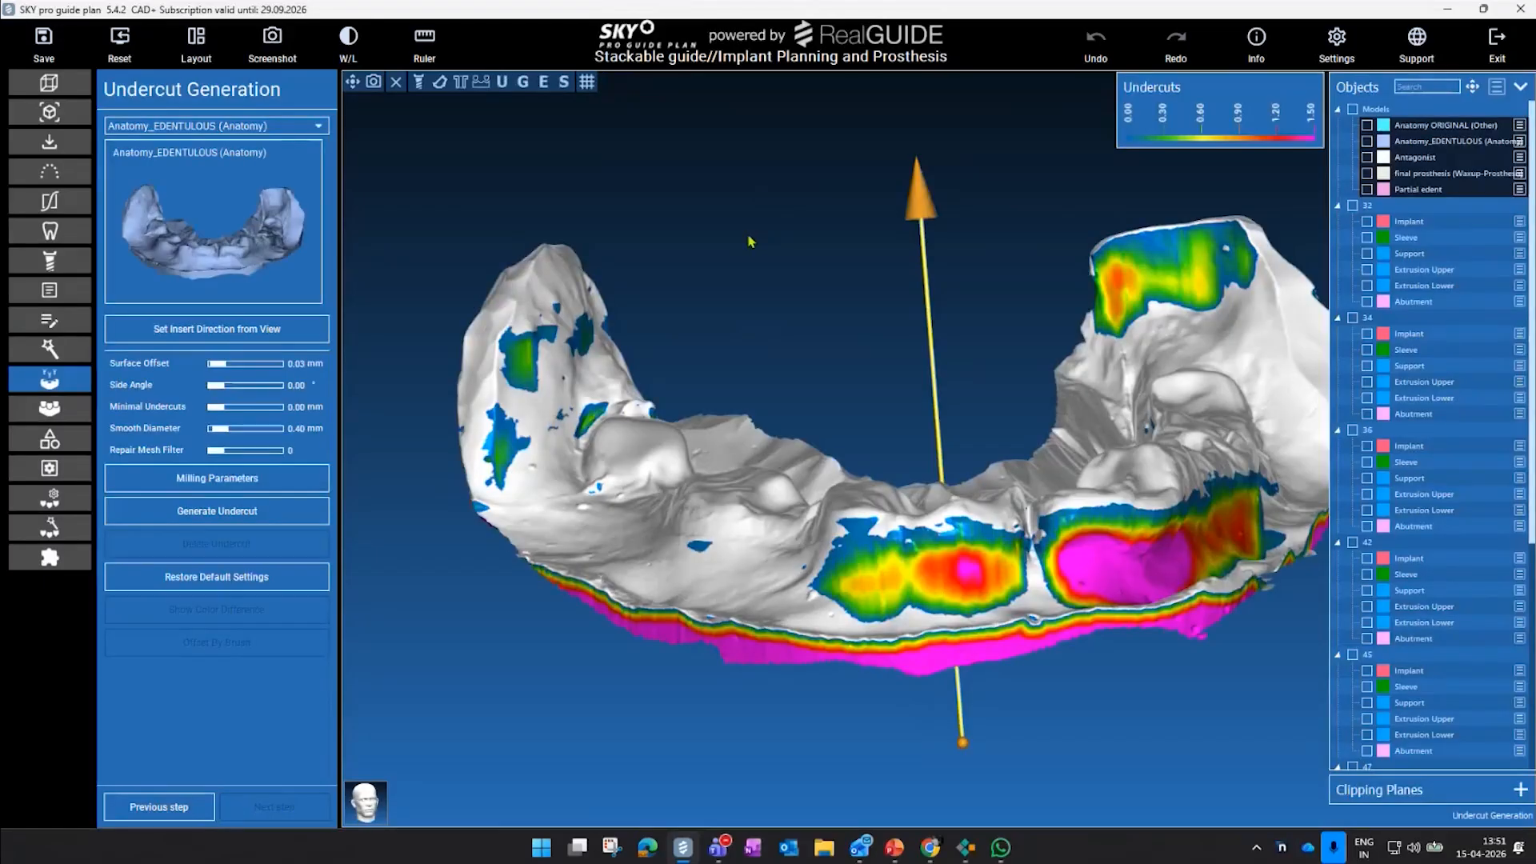
left_click_drag(1272, 314, 1111, 493)
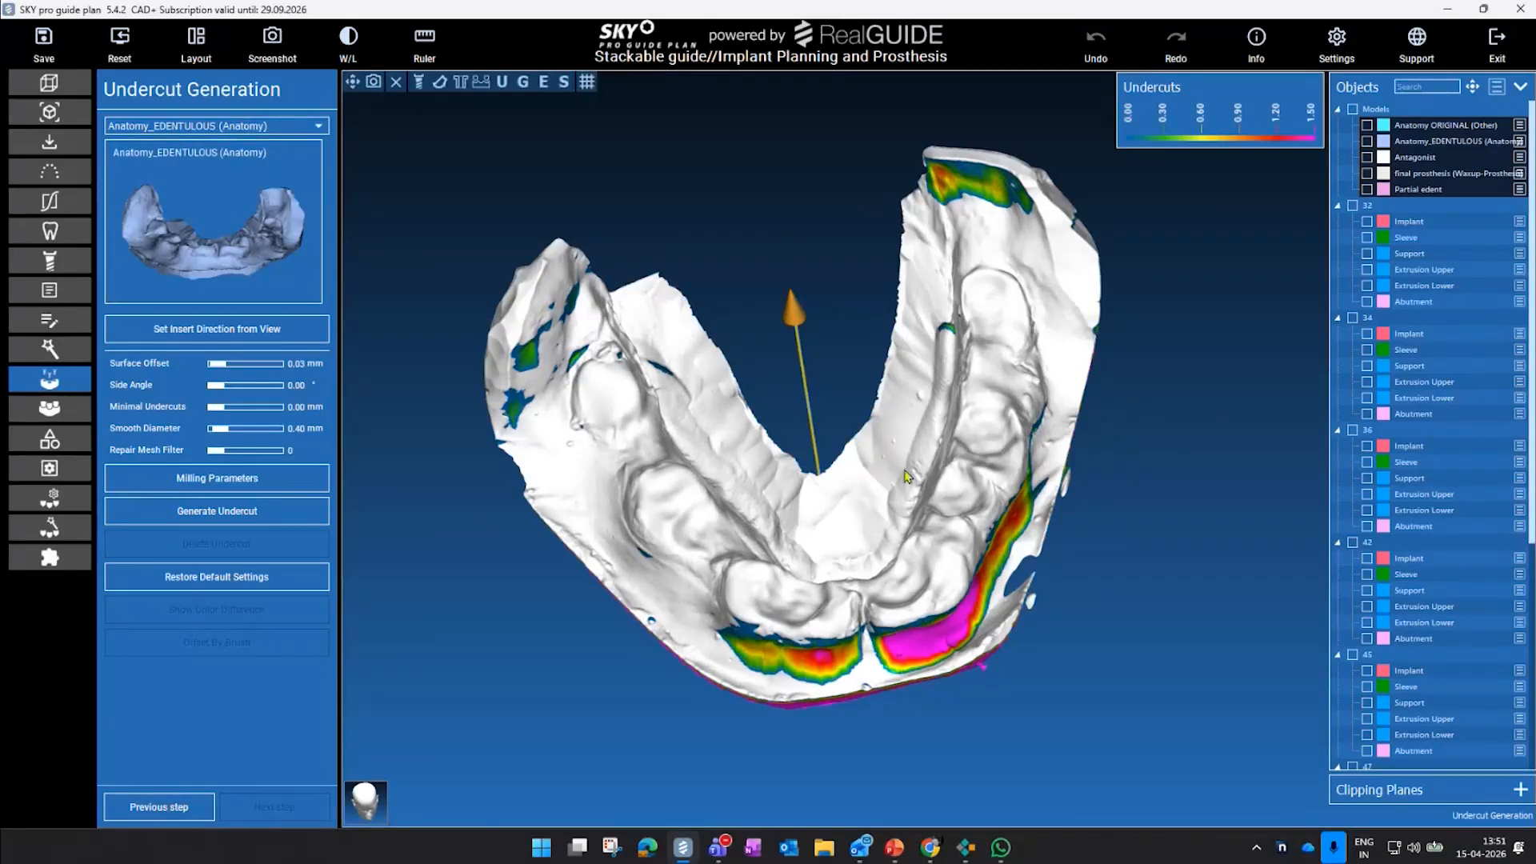
left_click(305, 125)
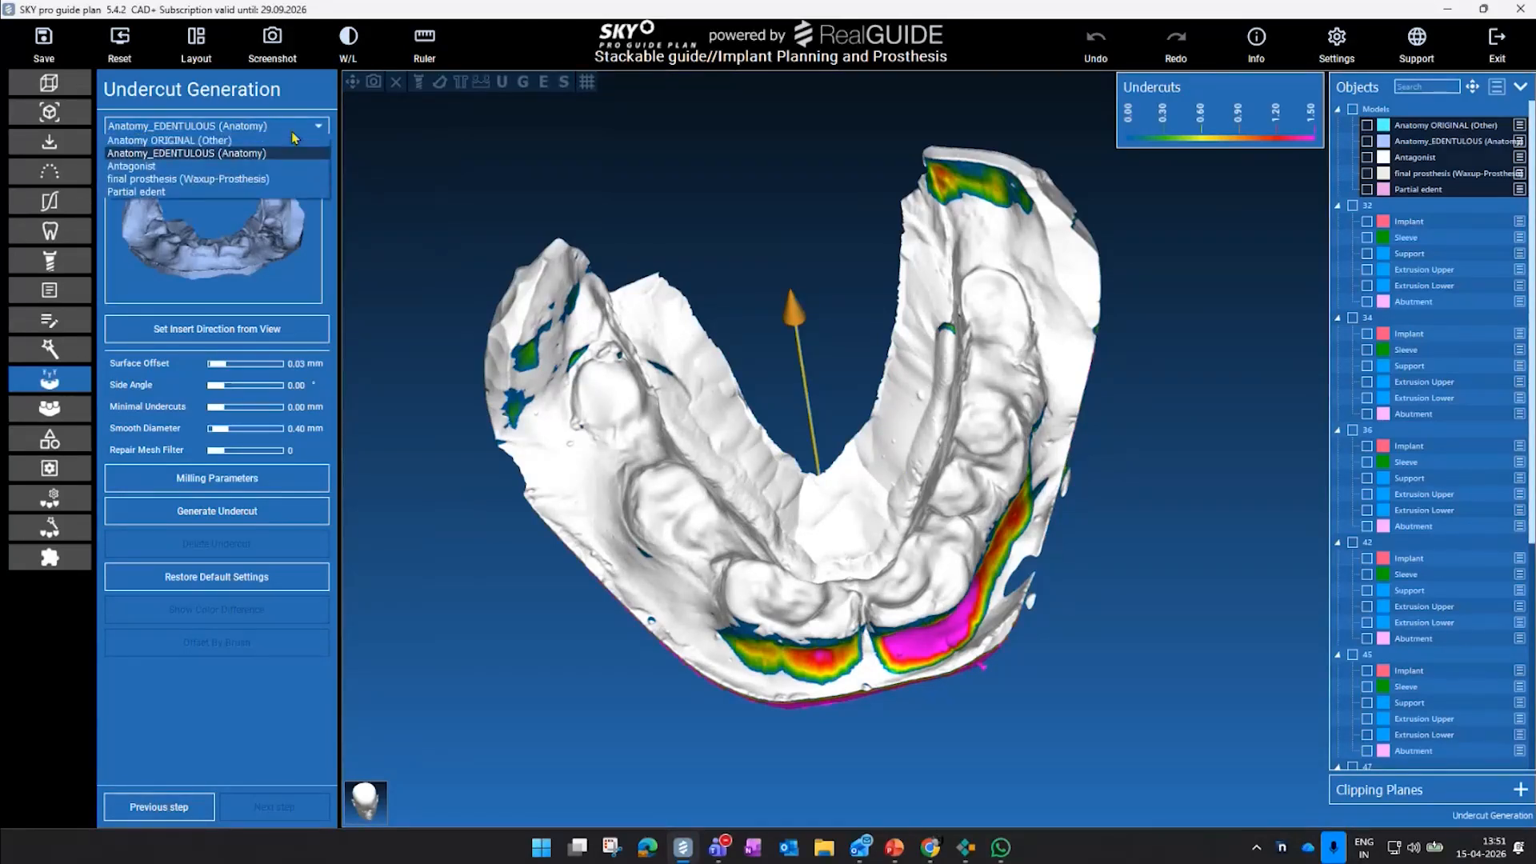
left_click(306, 194)
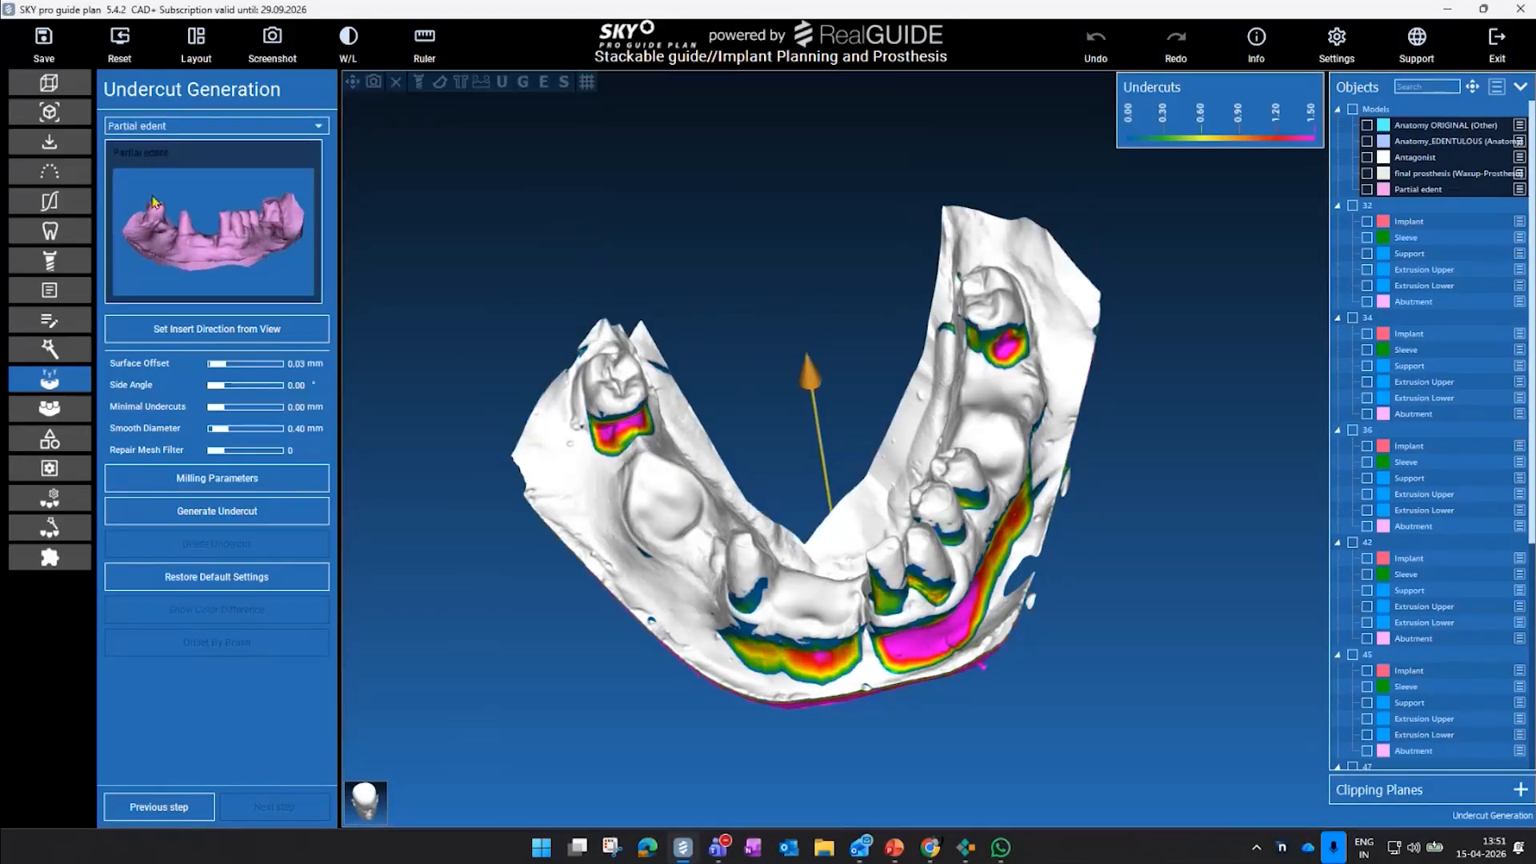
- Set the insert direction from an occlusal view of the Partial edent model and generate its undercut
left_click_drag(918, 298, 898, 340)
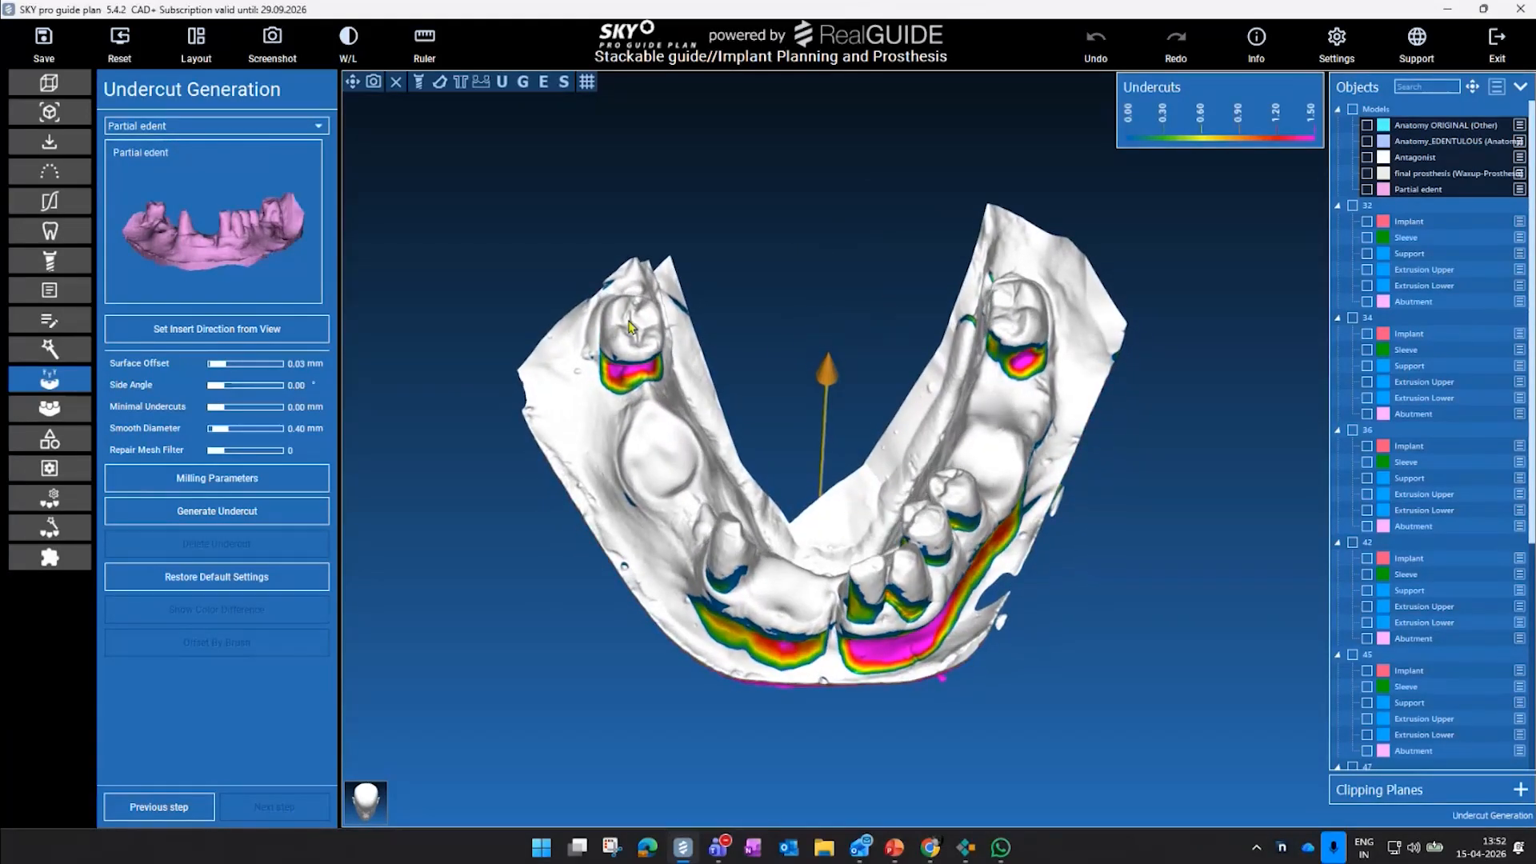
left_click_drag(957, 216, 927, 548)
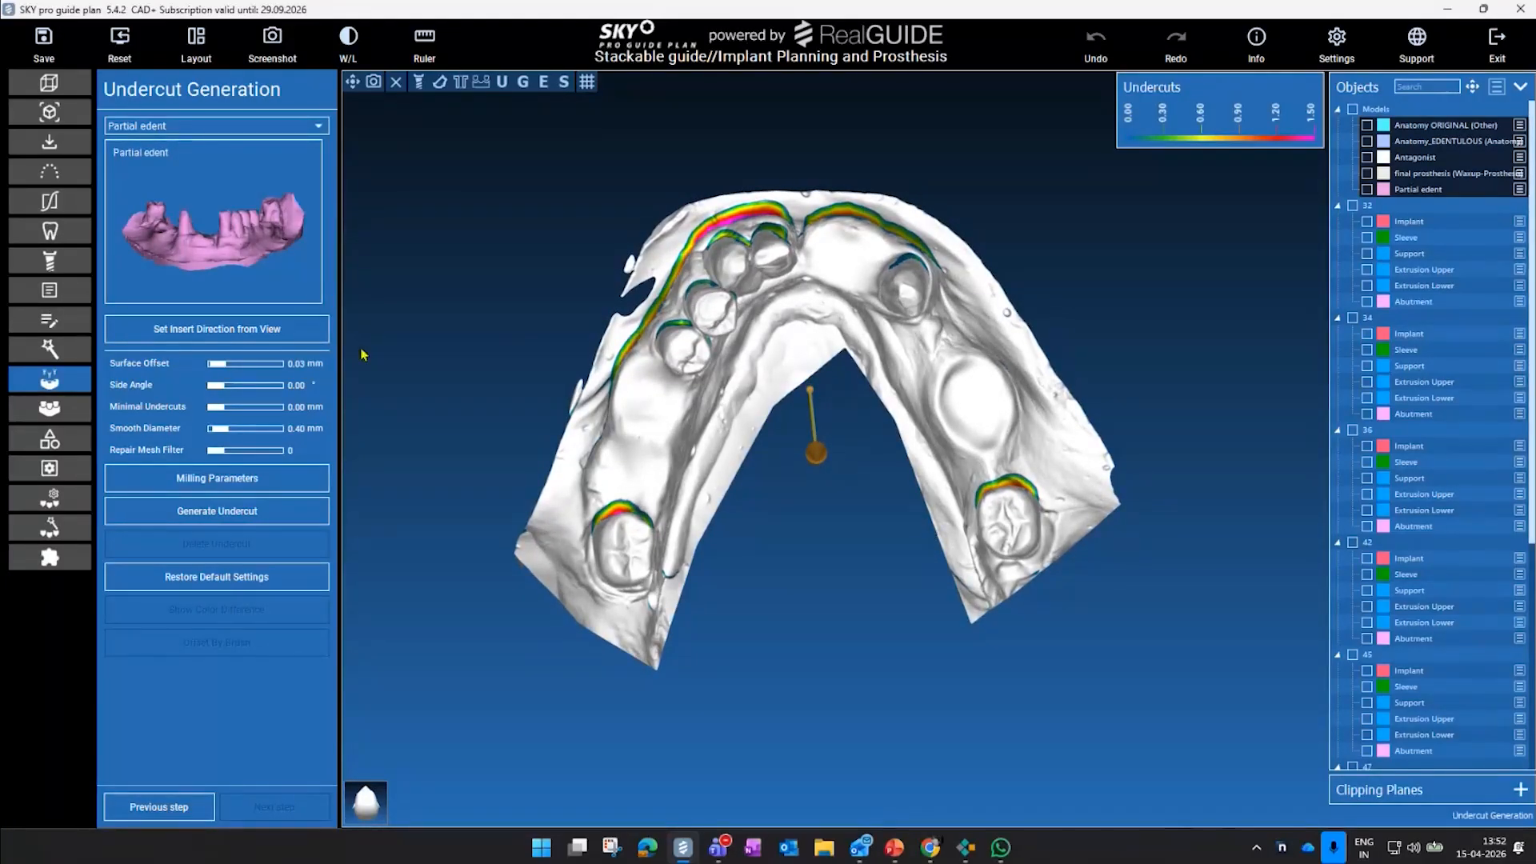
left_click(271, 329)
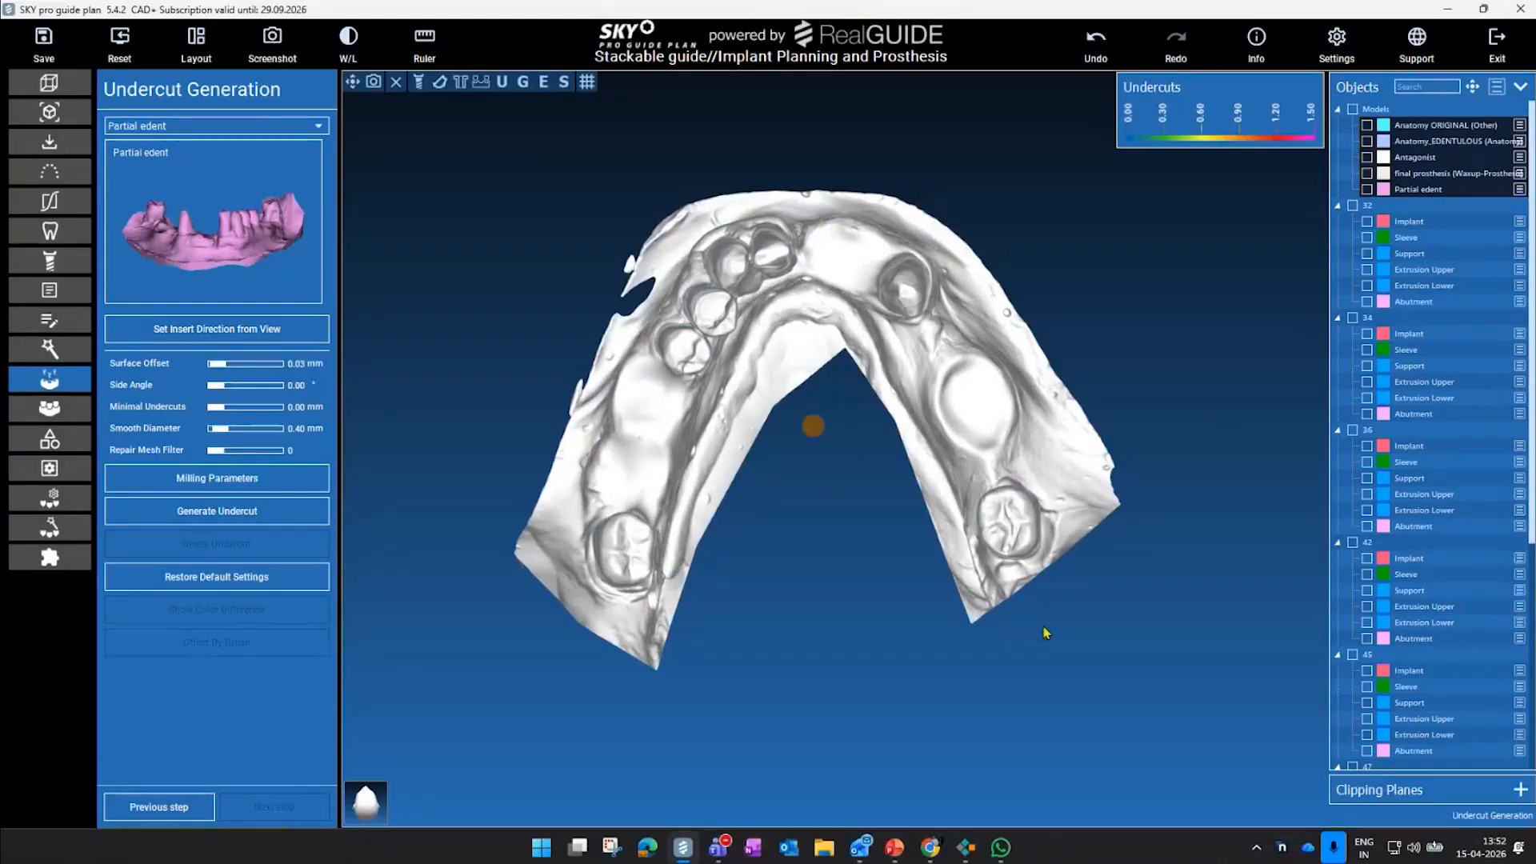
left_click(266, 518)
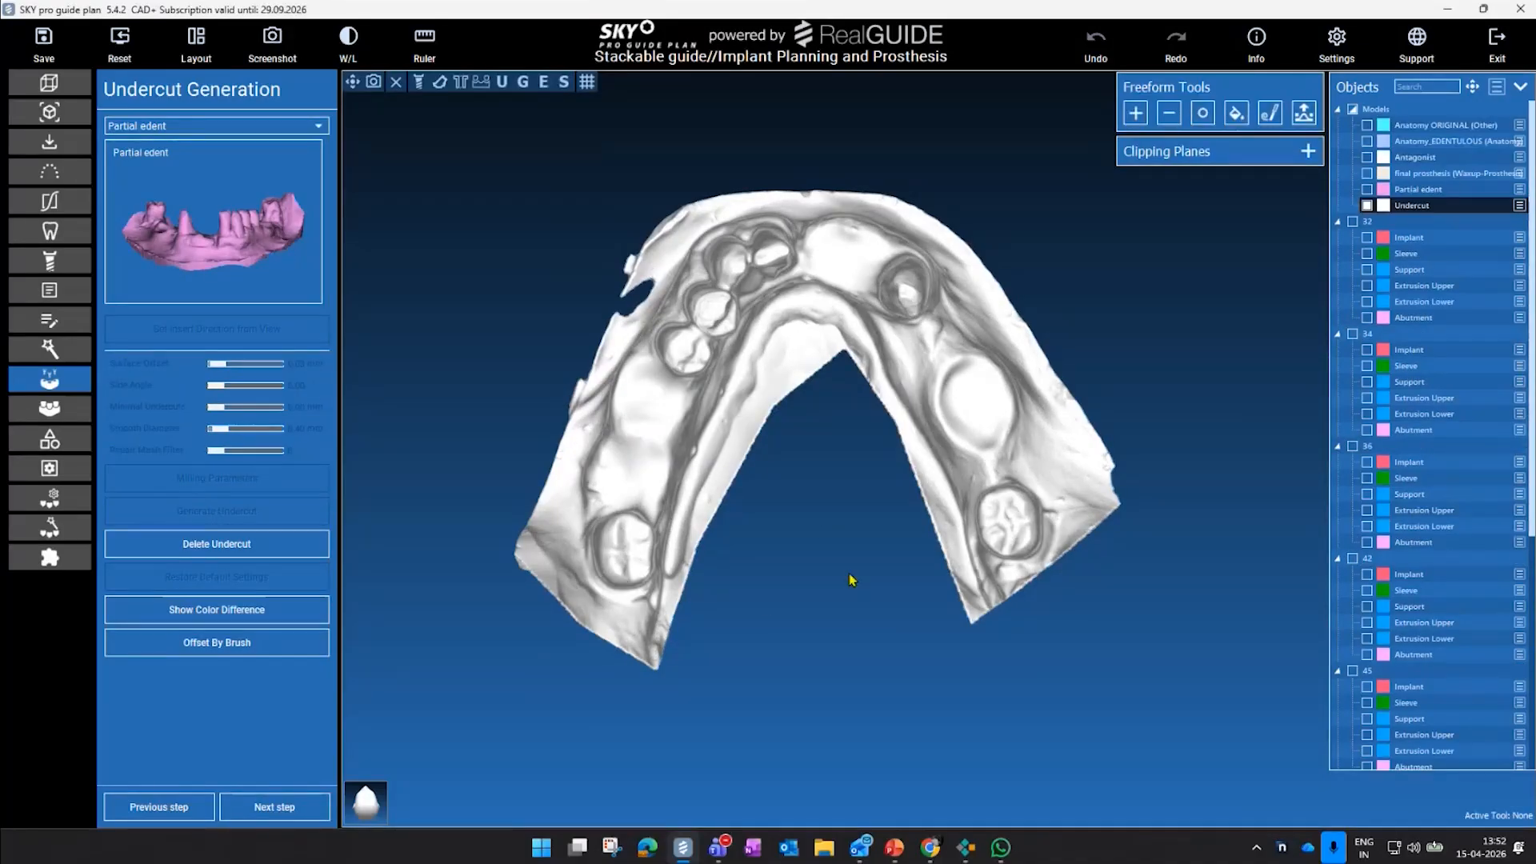
left_click_drag(843, 538, 786, 488)
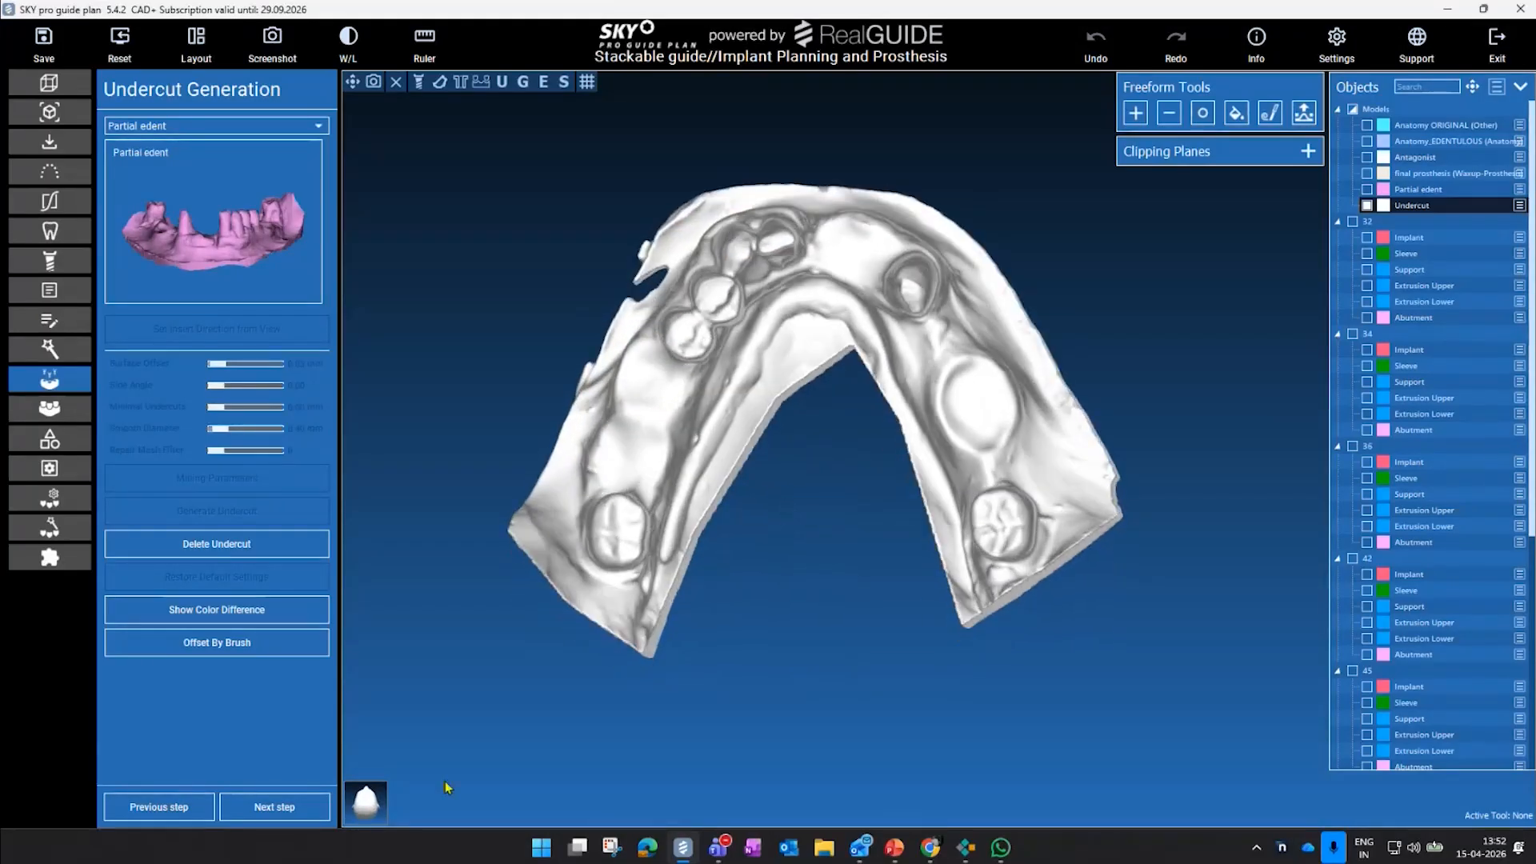
- Continue to guide generation and exclude implants 36, 34, 32, 42, 45 and 47, keeping only the pins
left_click(308, 806)
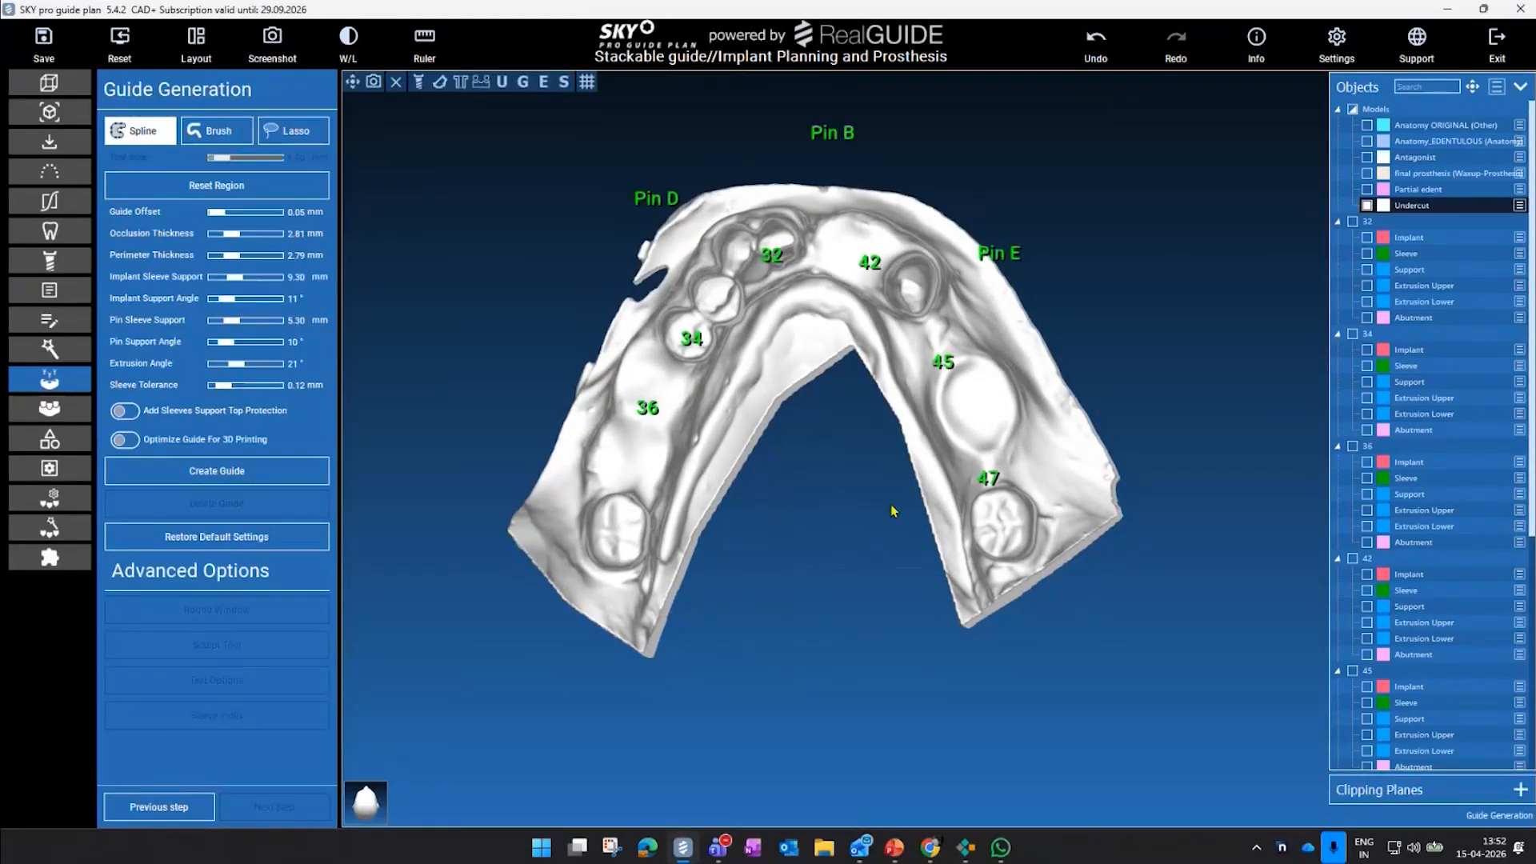
scroll(893, 485, "up", 2)
middle_click_drag(855, 488, 865, 569)
mouse_move(865, 569)
left_mouse_down()
mouse_move(828, 632)
mouse_move(851, 620)
mouse_move(862, 632)
mouse_move(861, 609)
left_mouse_up()
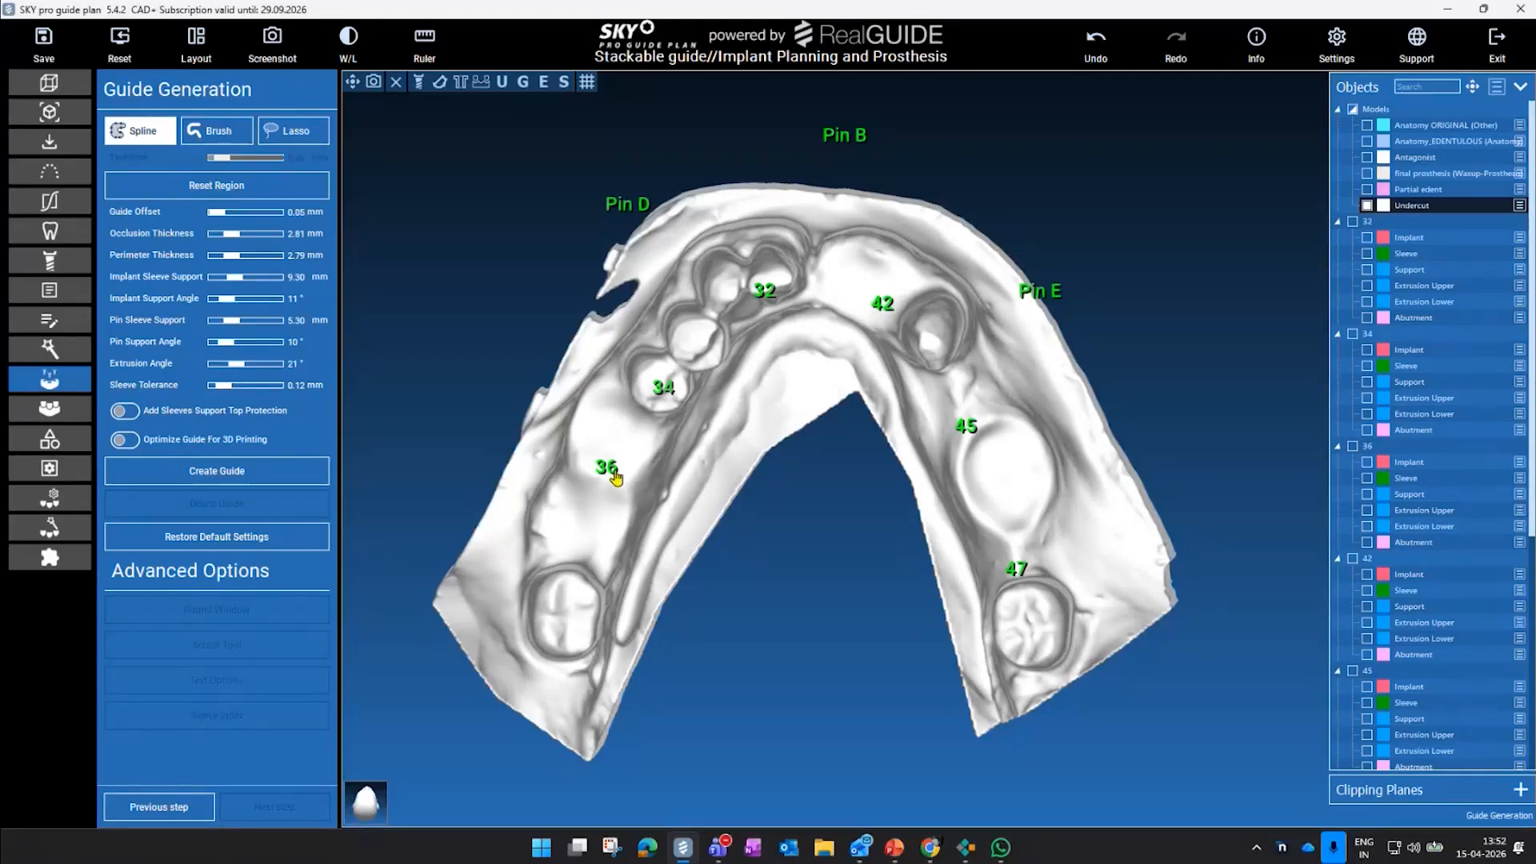
left_click(615, 476)
left_click(669, 399)
left_click(766, 295)
left_click(884, 306)
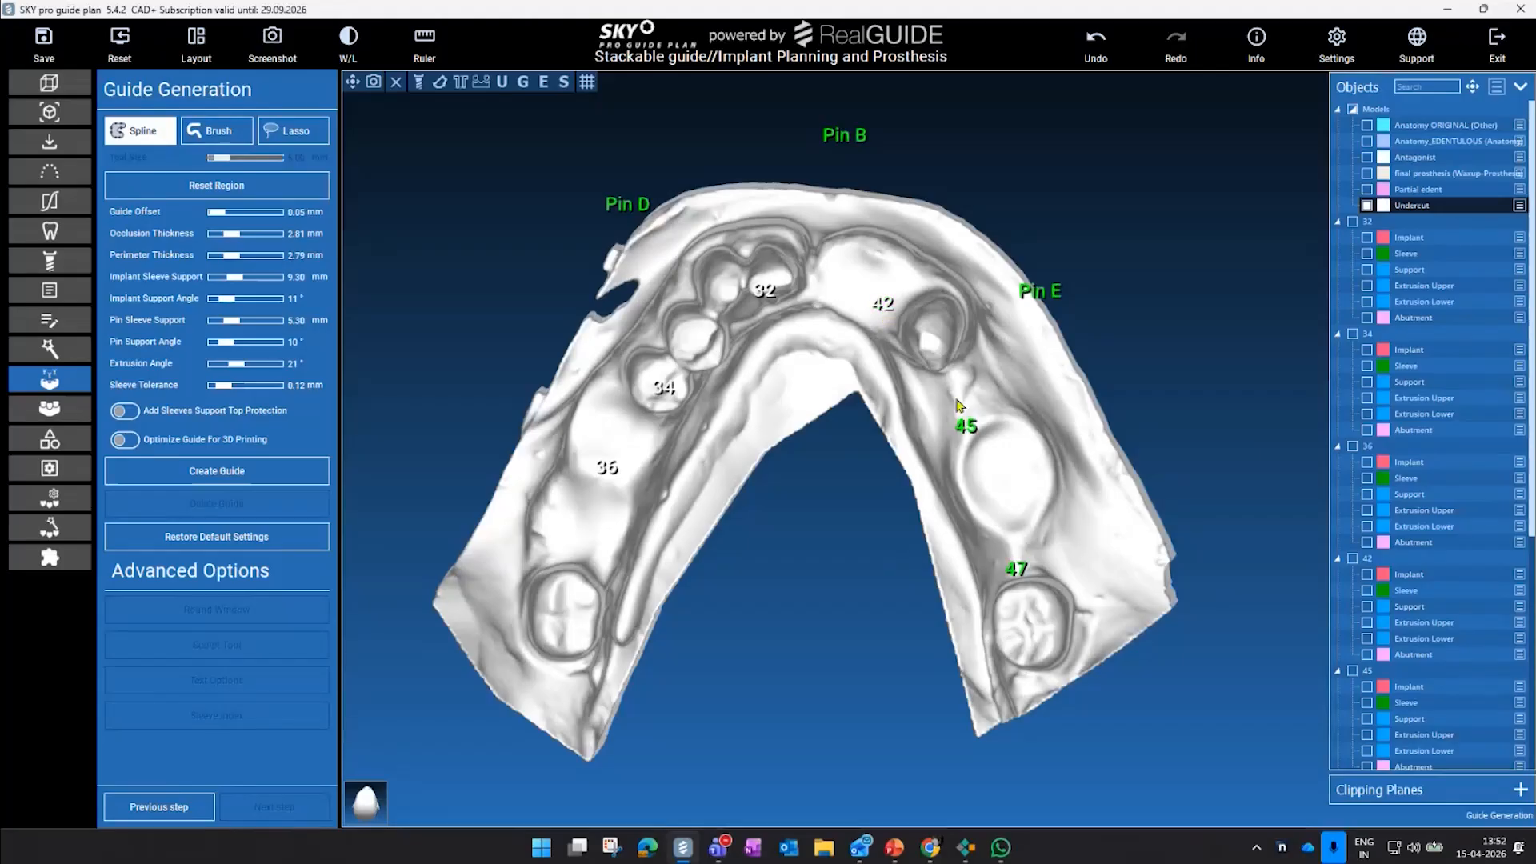
left_click(971, 433)
left_click_drag(860, 544, 864, 606)
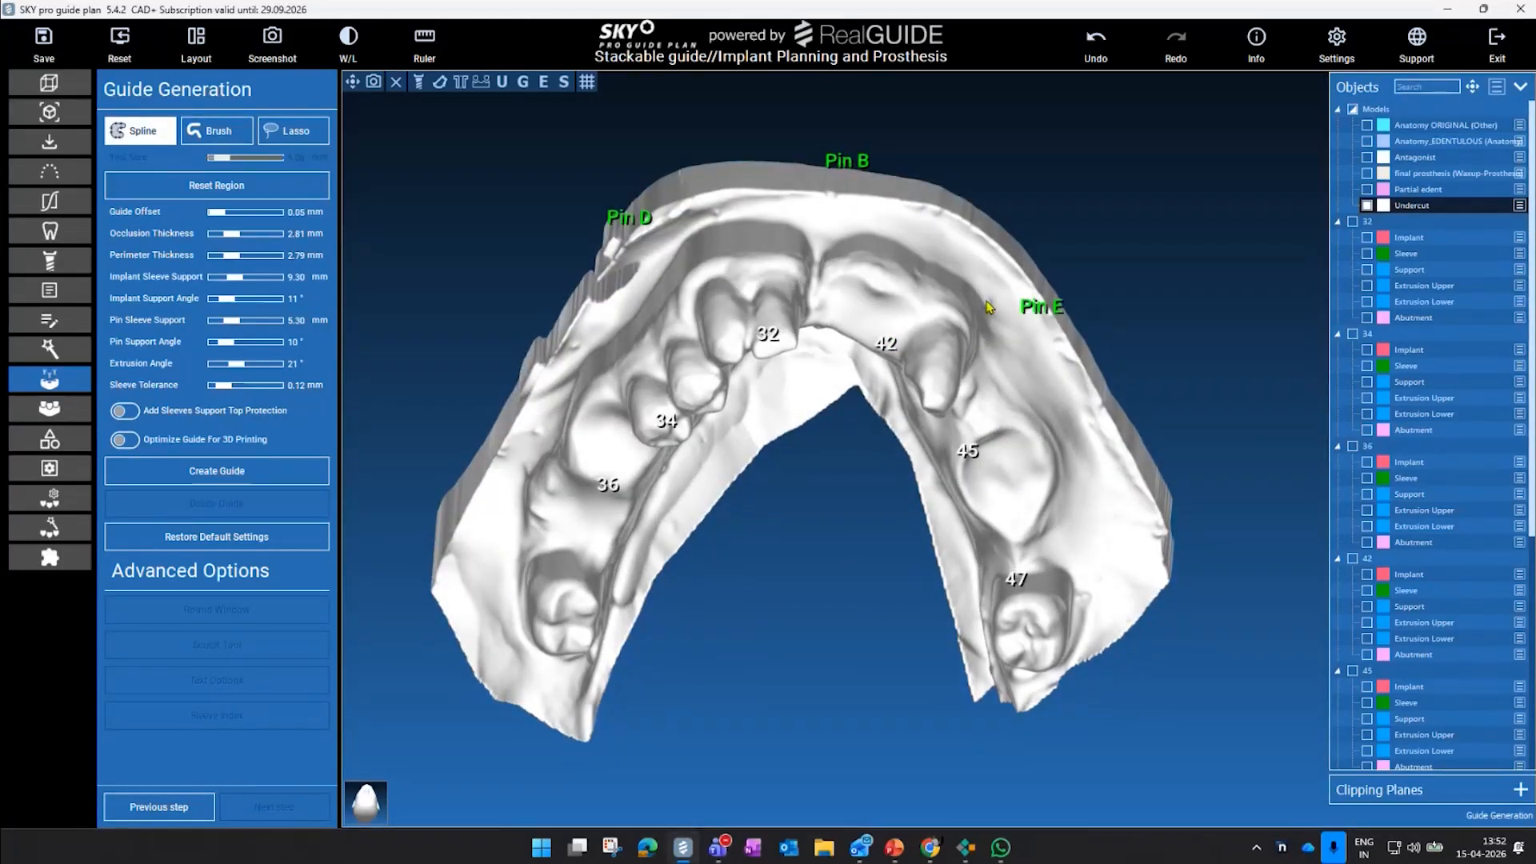
left_click_drag(1159, 307, 1169, 216)
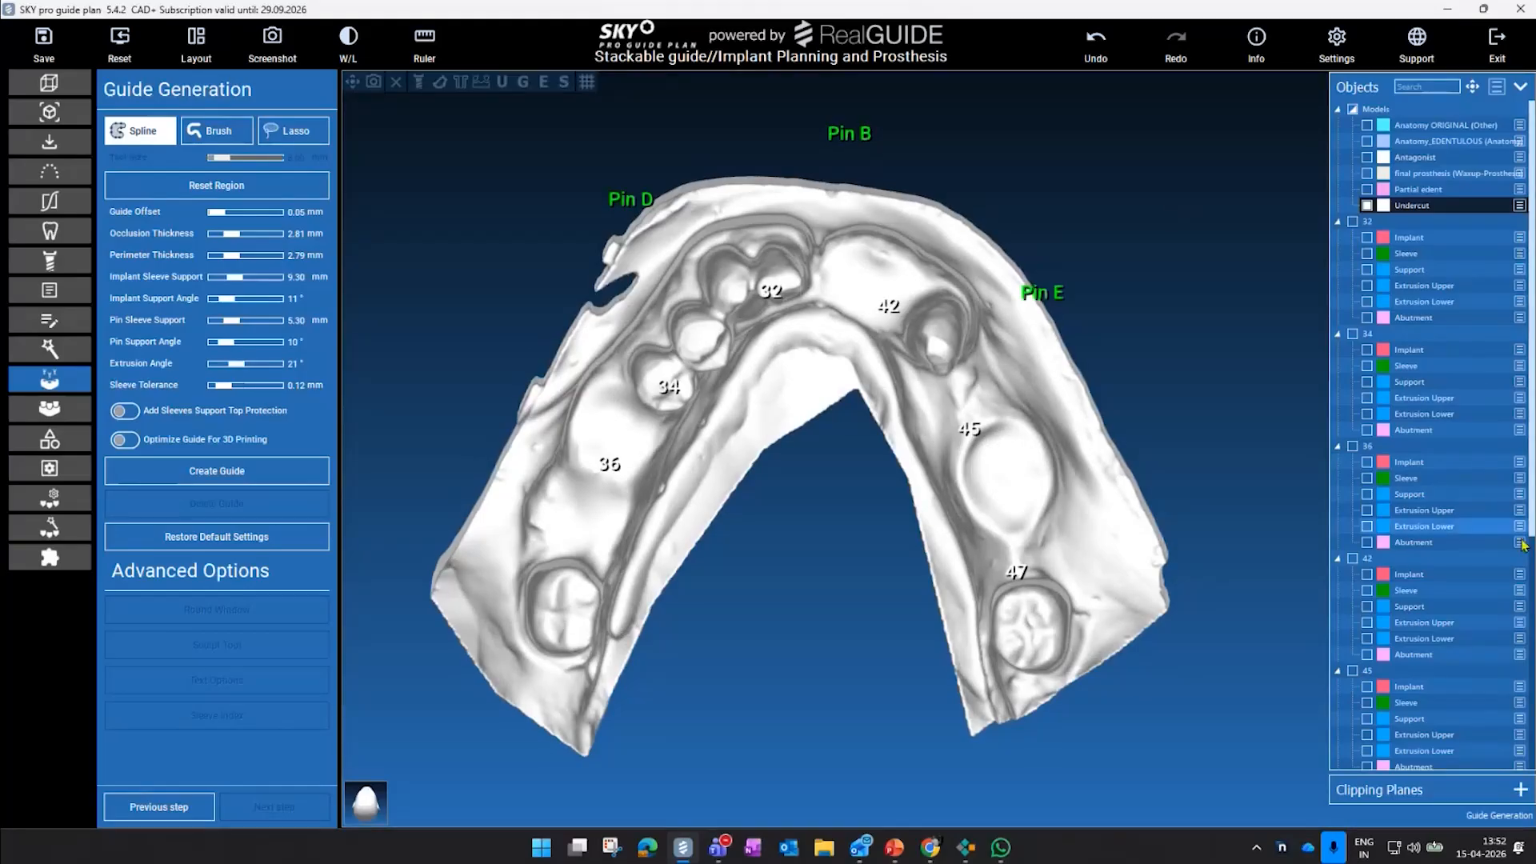
- Show the pin objects of Pin B, Pin D and Pin E on the undercut model and check their positions
scroll(1478, 543, "down", 3)
scroll(1479, 544, "down", 5)
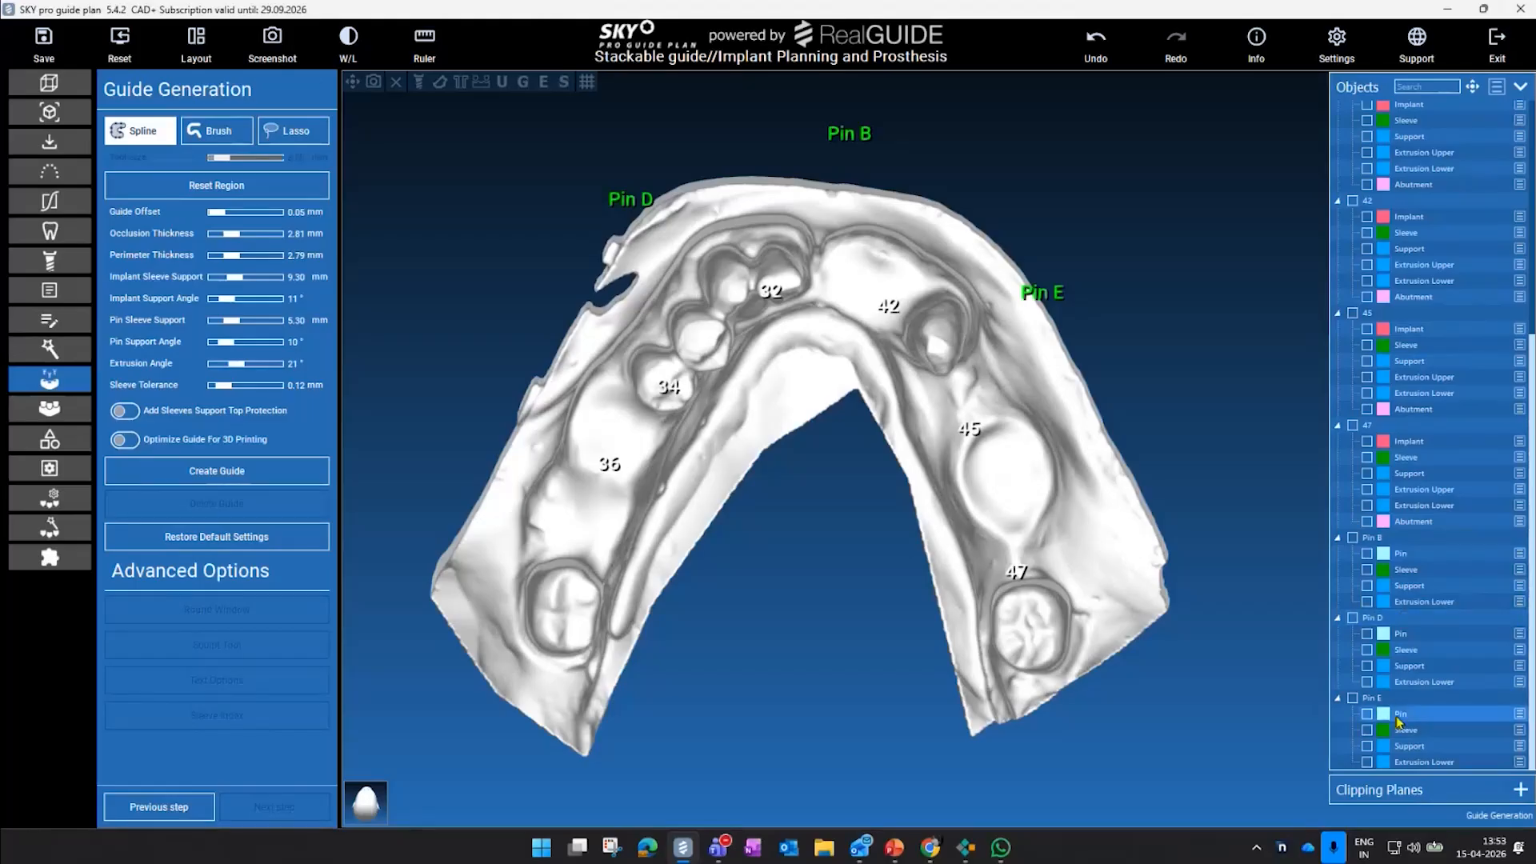
left_click(1367, 553)
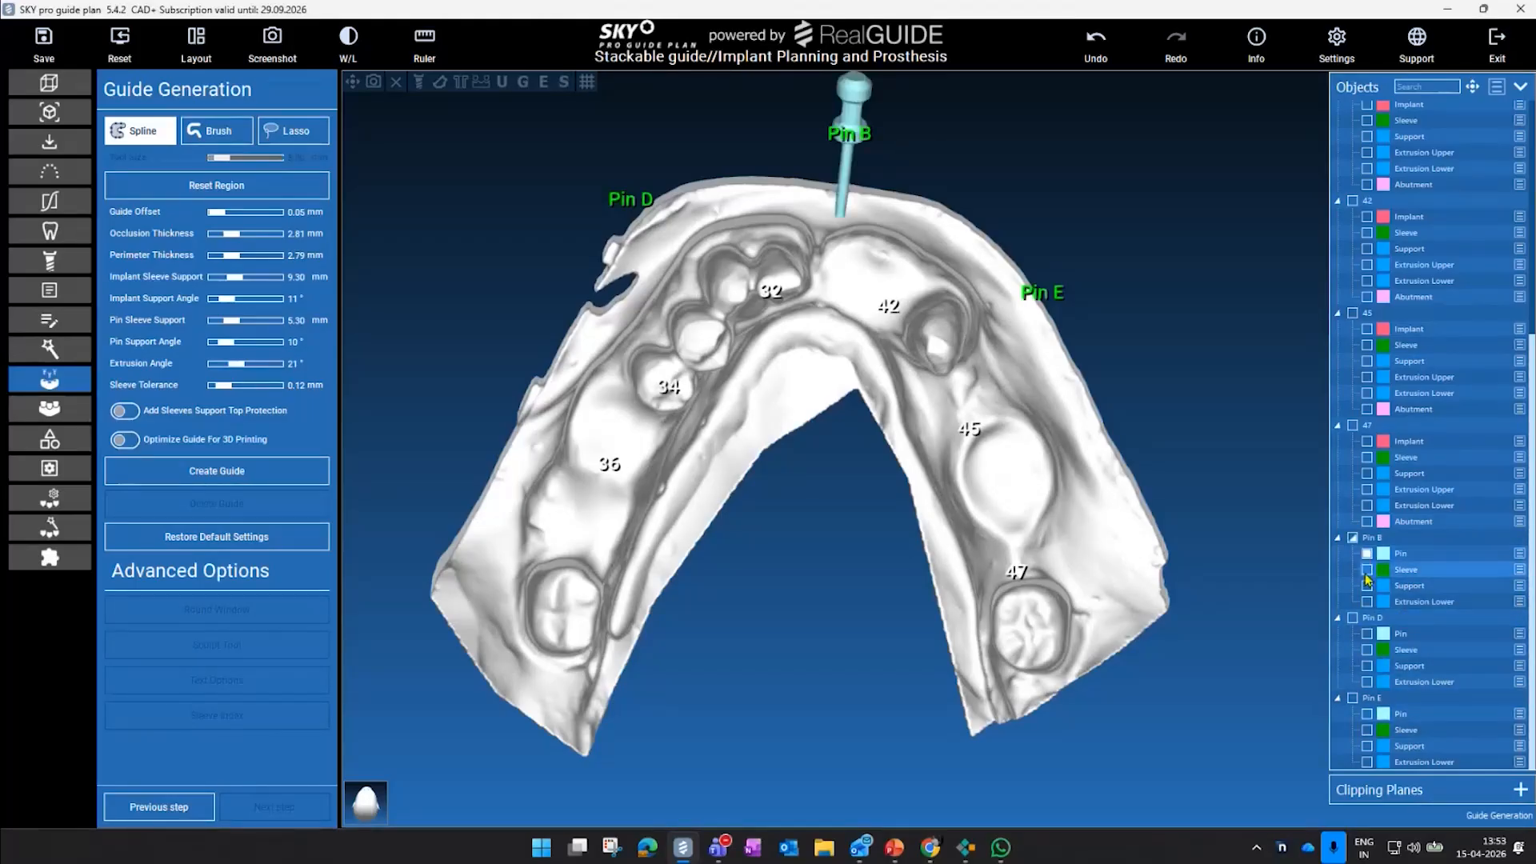
left_click(1368, 634)
left_click(1368, 714)
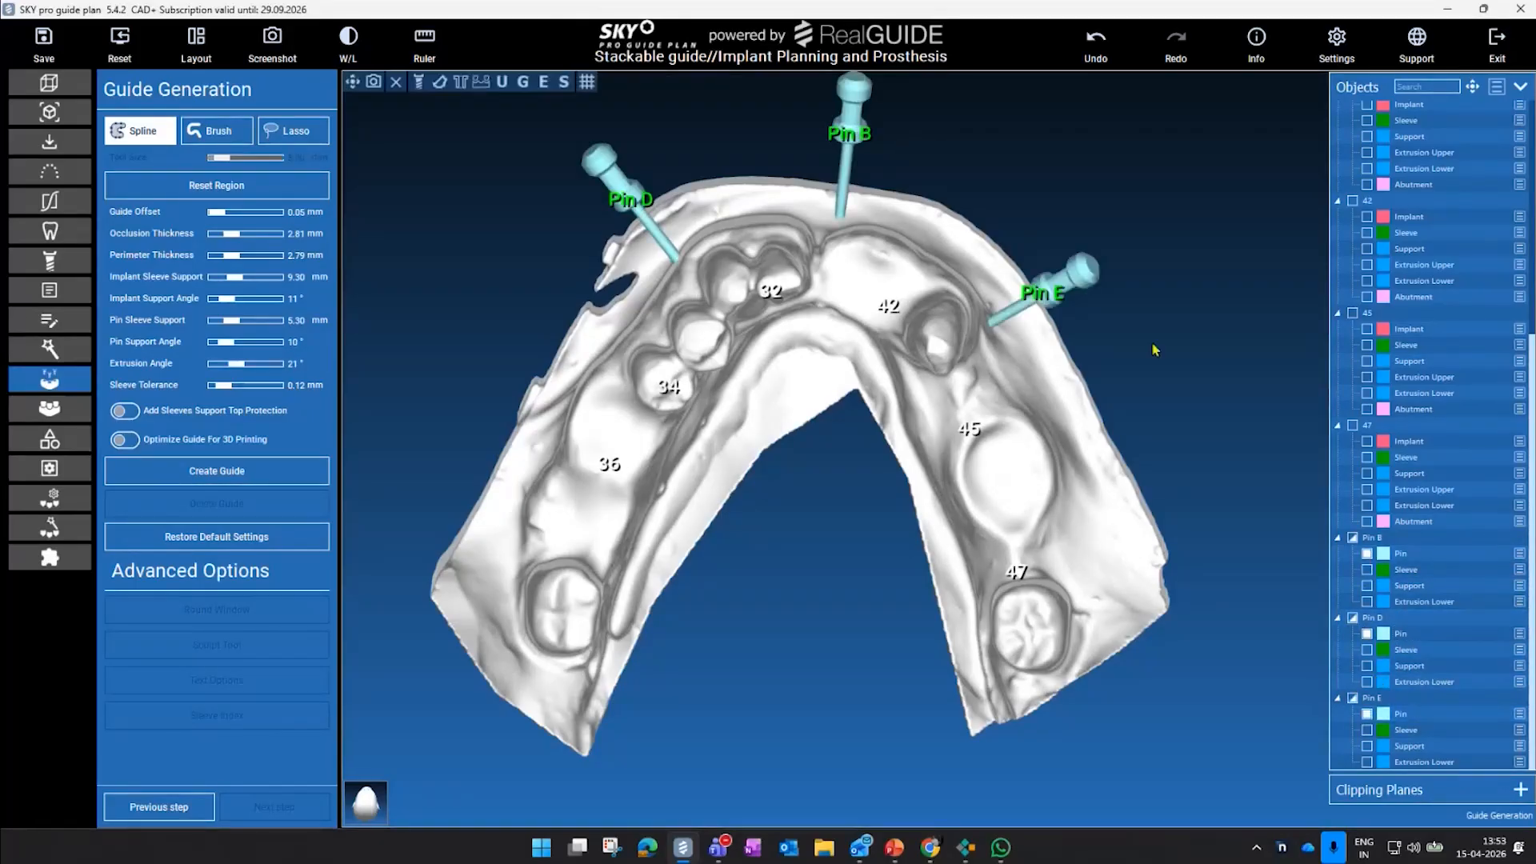
middle_click_drag(1166, 294, 1152, 377)
left_click_drag(1153, 376, 1122, 225)
left_click_drag(1153, 510, 1002, 512)
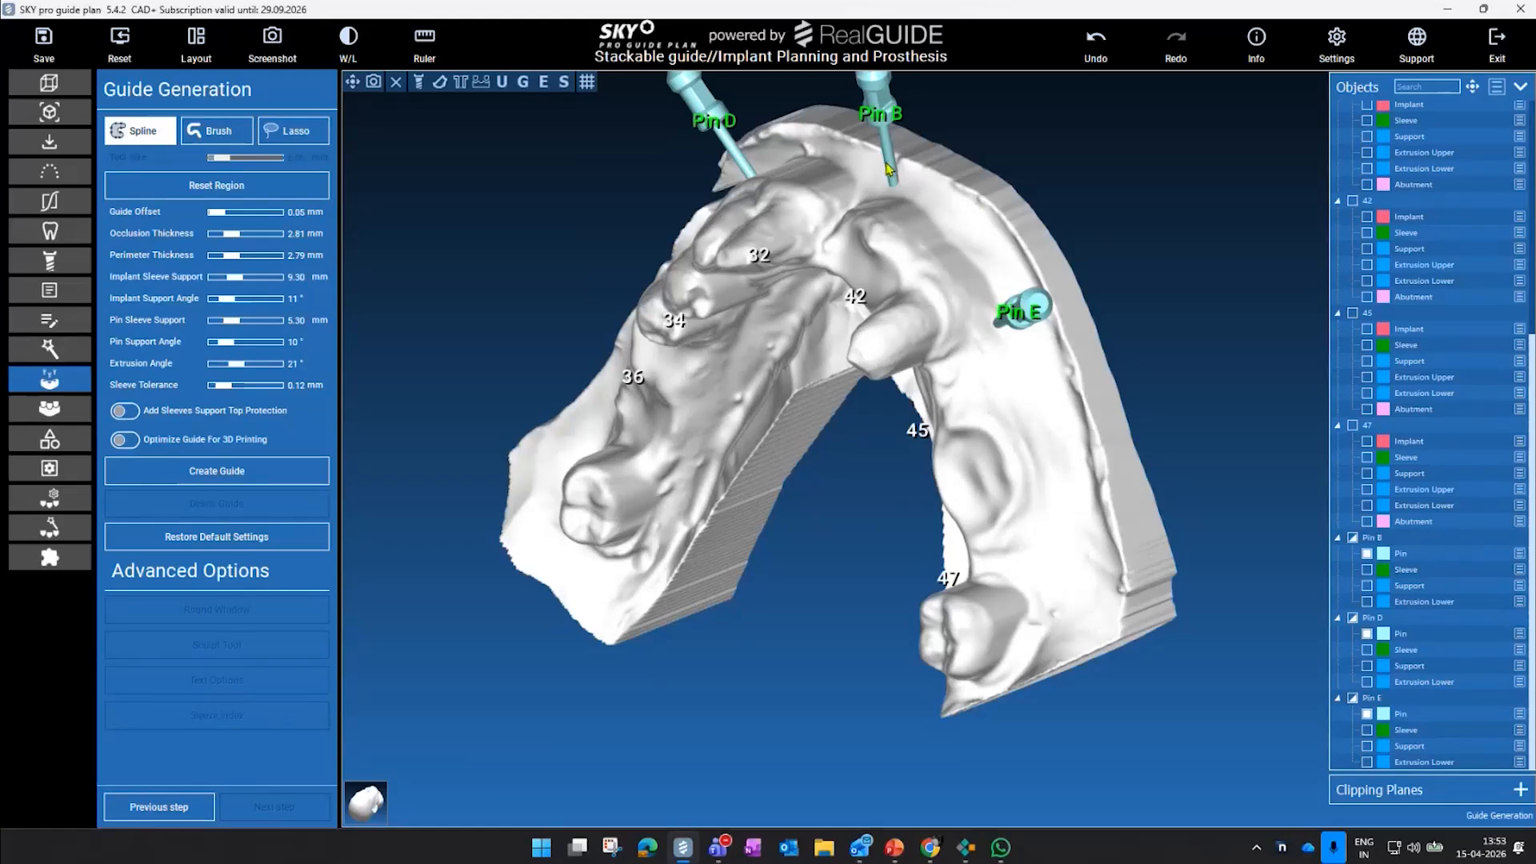
- Draw the guide's spline outline from behind the molar distal to 36 along the buccal side up to Pin D
left_click_drag(759, 602, 932, 523)
right_click_drag(933, 528, 806, 554)
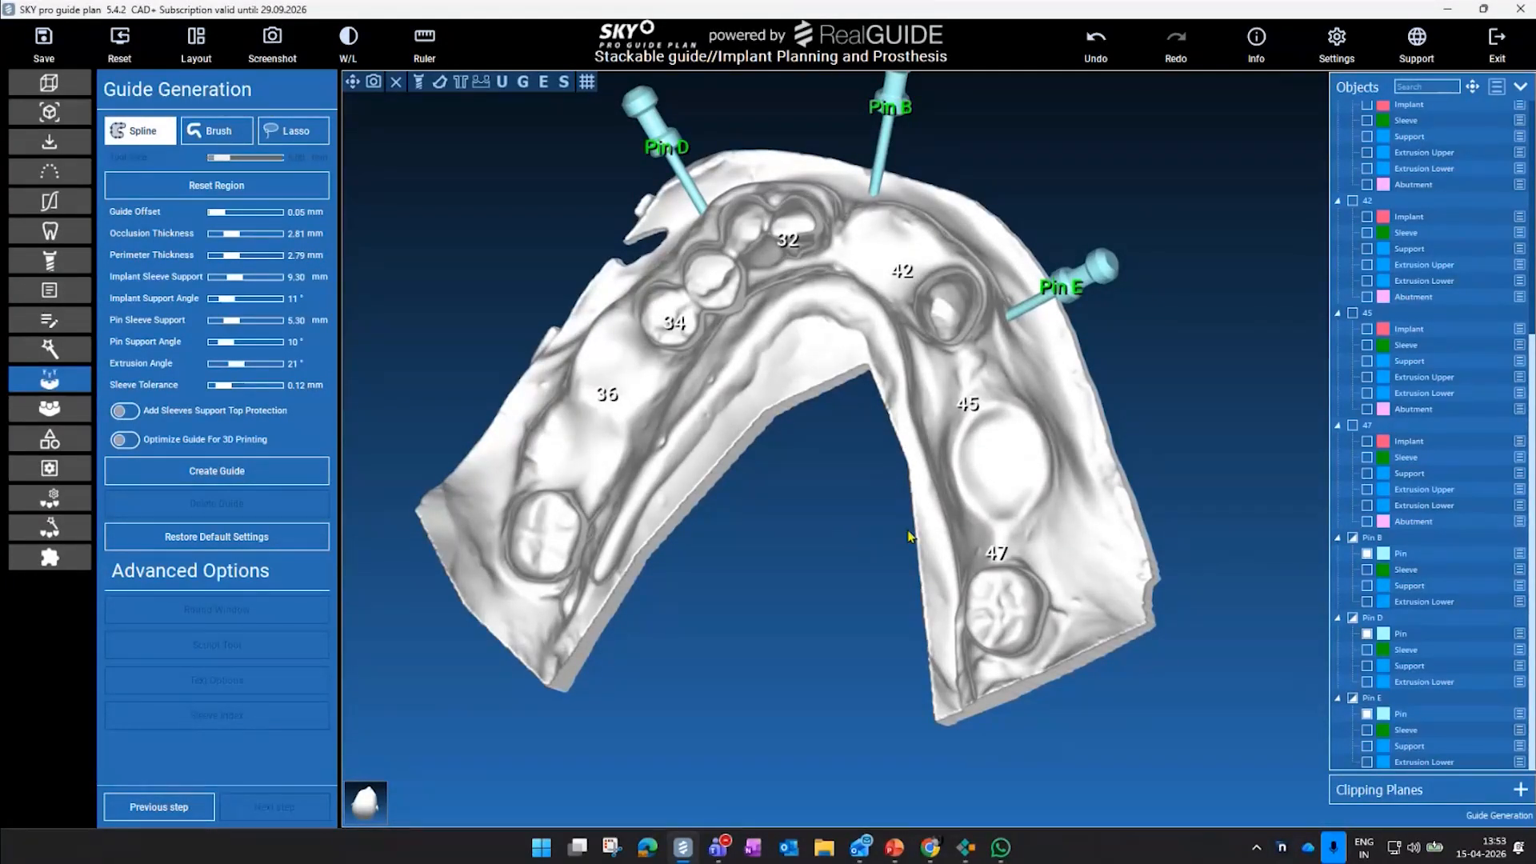
middle_click_drag(908, 532, 904, 576)
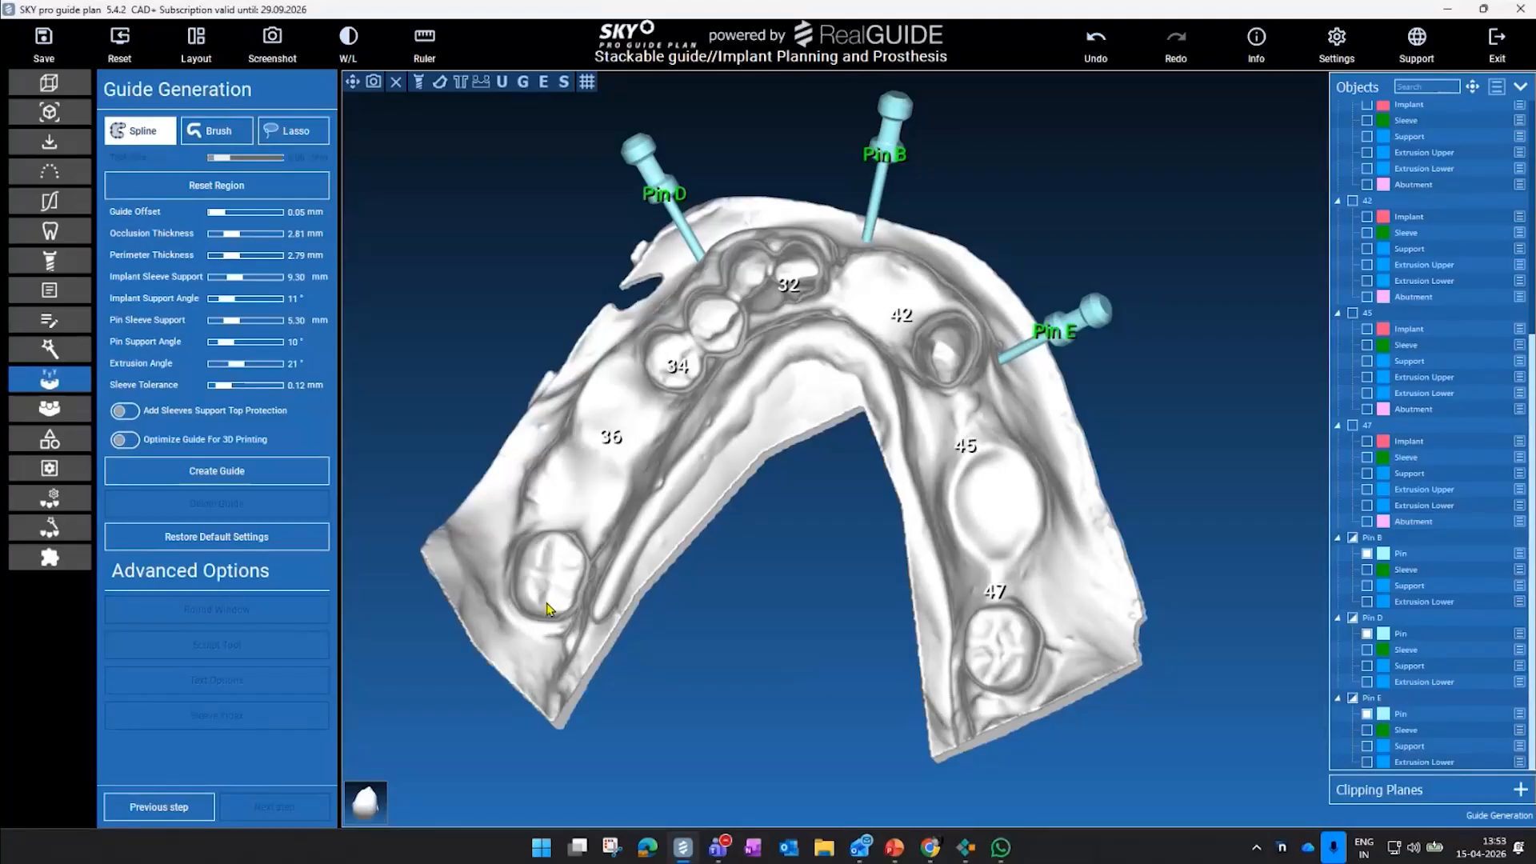
left_click(496, 568)
left_click(496, 504)
left_click(538, 439)
right_click_drag(481, 384, 627, 406)
left_click(629, 373)
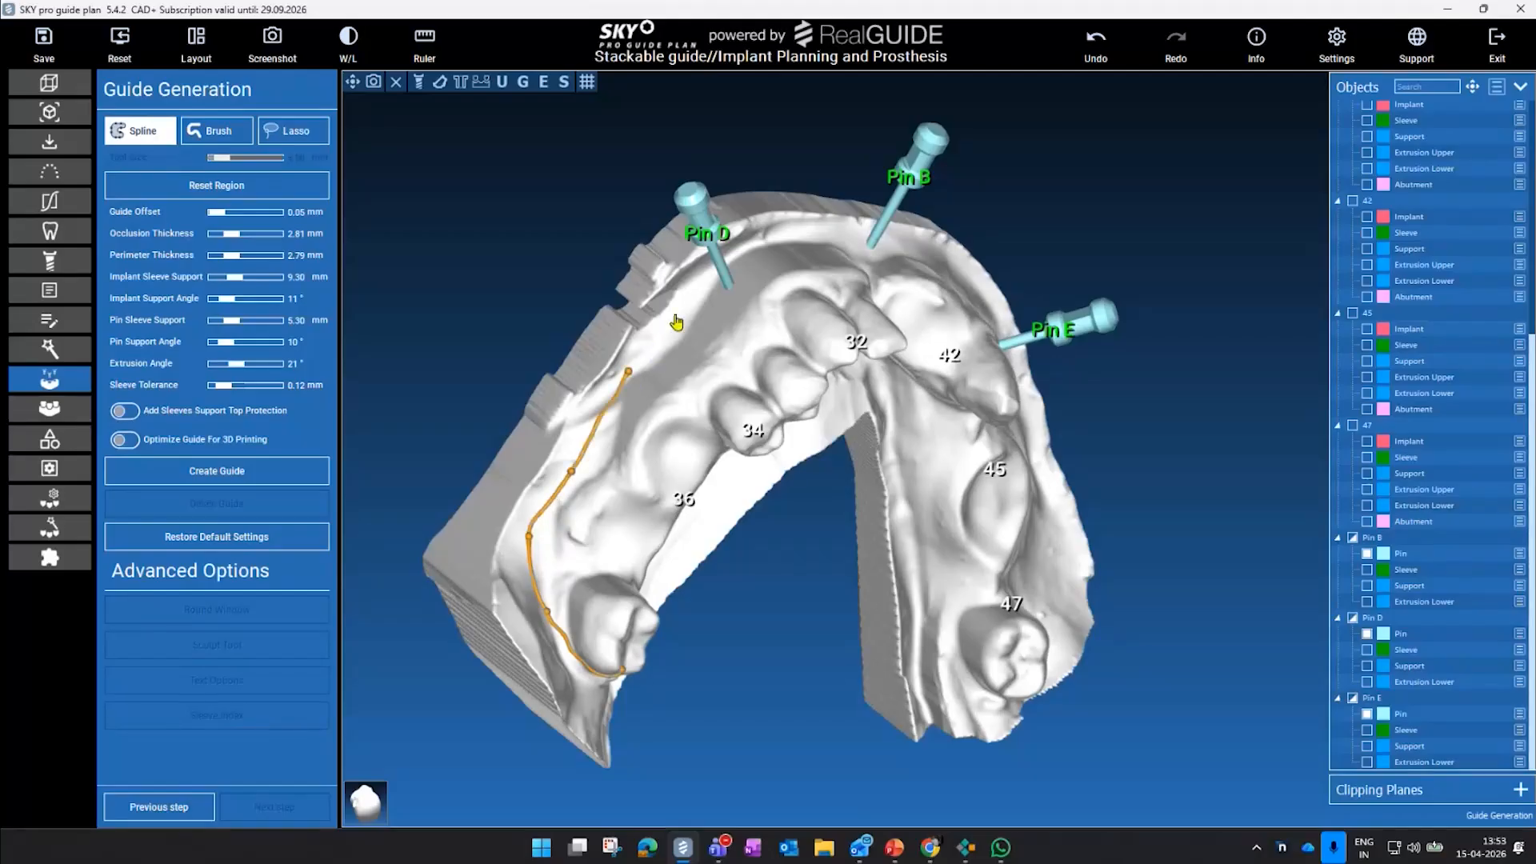
left_click(681, 297)
left_click(702, 270)
left_click(736, 248)
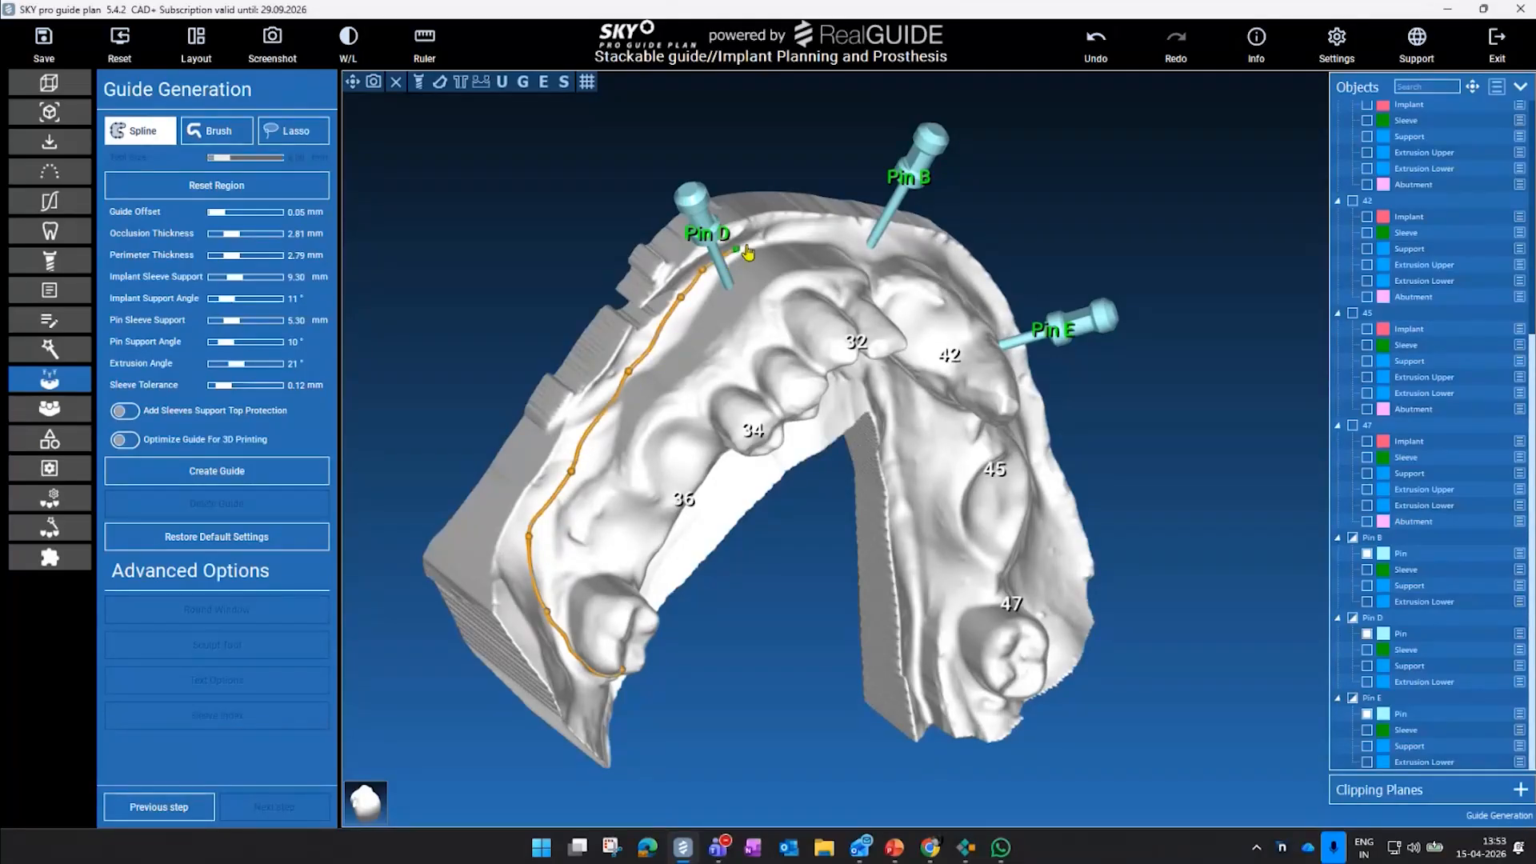
- Extend the spline outline past Pin B and Pin E along the buccal side to the molar behind 47
left_click(813, 234)
left_click(861, 226)
right_click_drag(950, 241, 868, 246)
left_click(872, 243)
left_click(957, 277)
left_click(1000, 310)
left_click(1034, 367)
left_click(1087, 477)
left_click(1116, 545)
left_click(1114, 611)
left_click(1057, 680)
- Carry the spline outline around the molar behind 47 and along the lingual side, closing it at the molar distal to 36
right_click_drag(1057, 680, 826, 343)
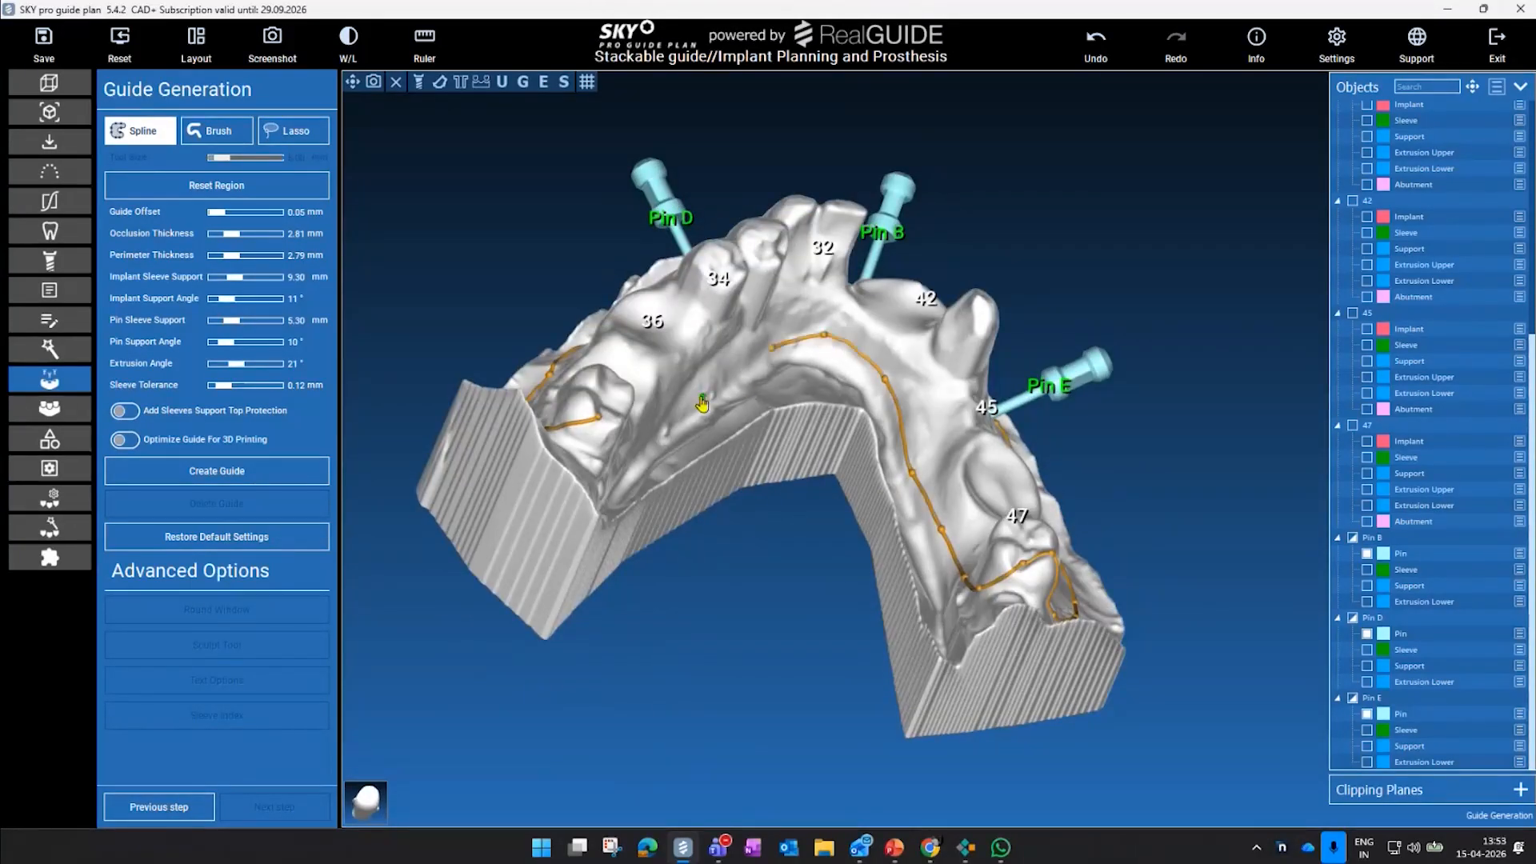
right_click_drag(701, 404, 664, 400)
left_click(730, 387)
left_click(686, 419)
left_click(626, 458)
left_click(563, 488)
left_click(531, 460)
scroll(520, 440, "up", 5)
right_click_drag(505, 326, 491, 312)
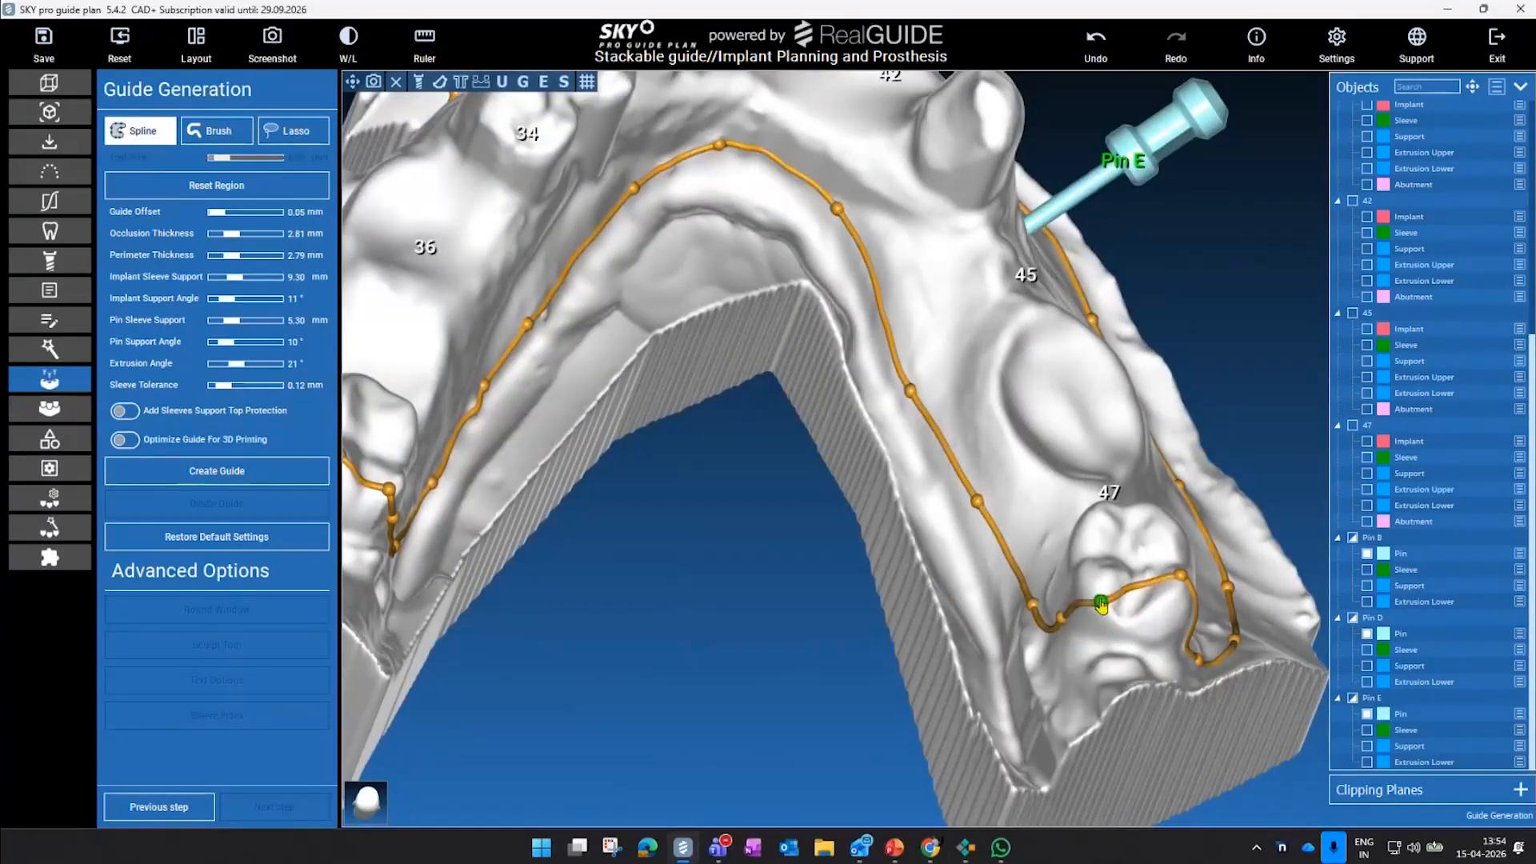
- Inspect the closed outline and move its lingual spline points lower, toward the model's edge
scroll(1054, 686, "up", 5)
left_click_drag(1055, 682, 1057, 676)
right_click_drag(1058, 677, 1164, 296)
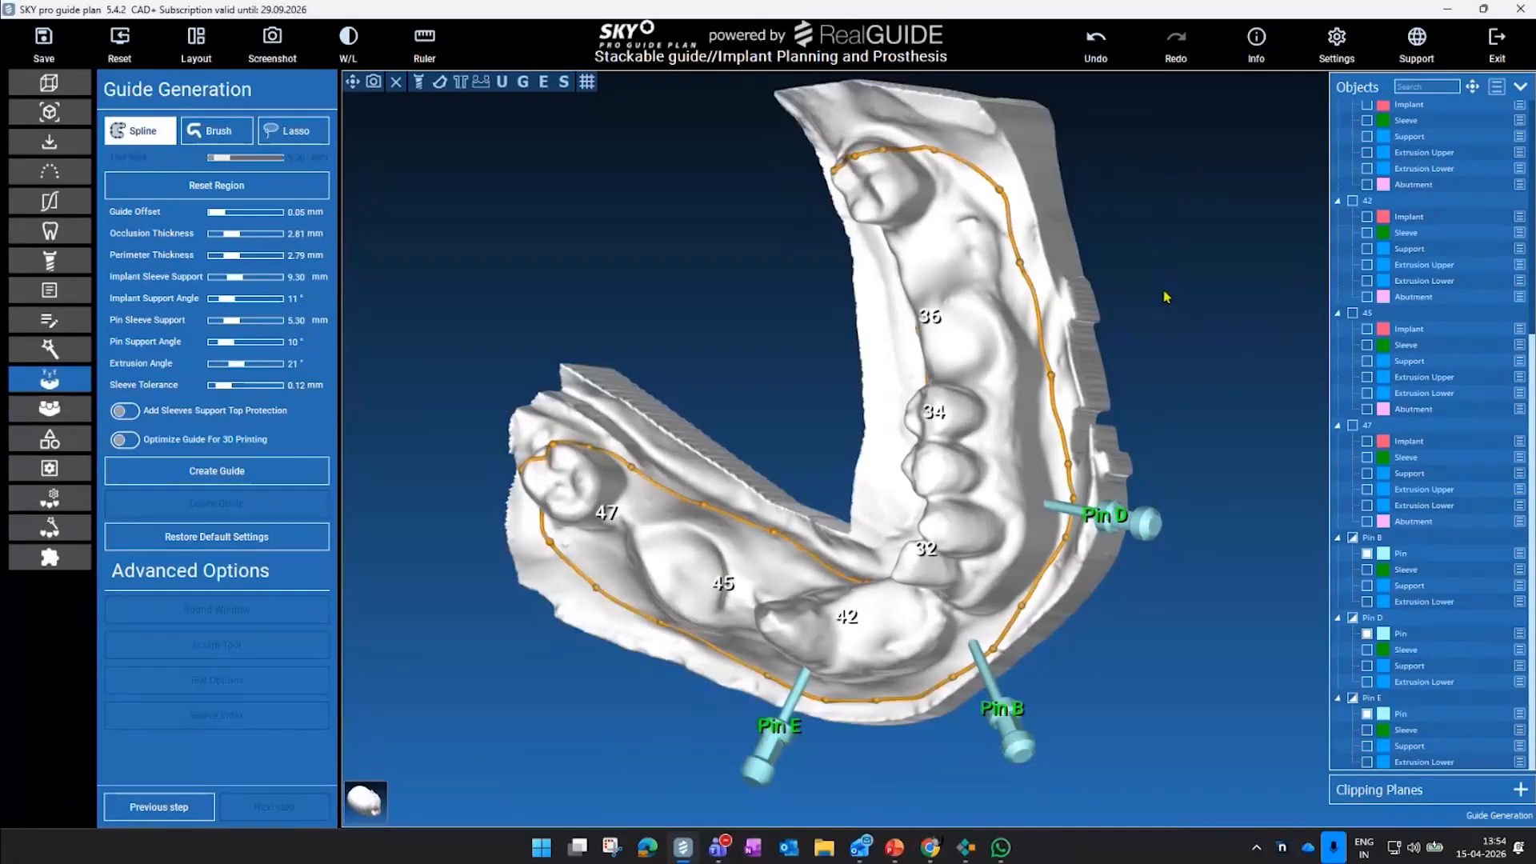
right_click_drag(719, 397, 1053, 641)
scroll(1000, 660, "up", 3)
right_click_drag(967, 675, 995, 473)
scroll(960, 380, "up", 2)
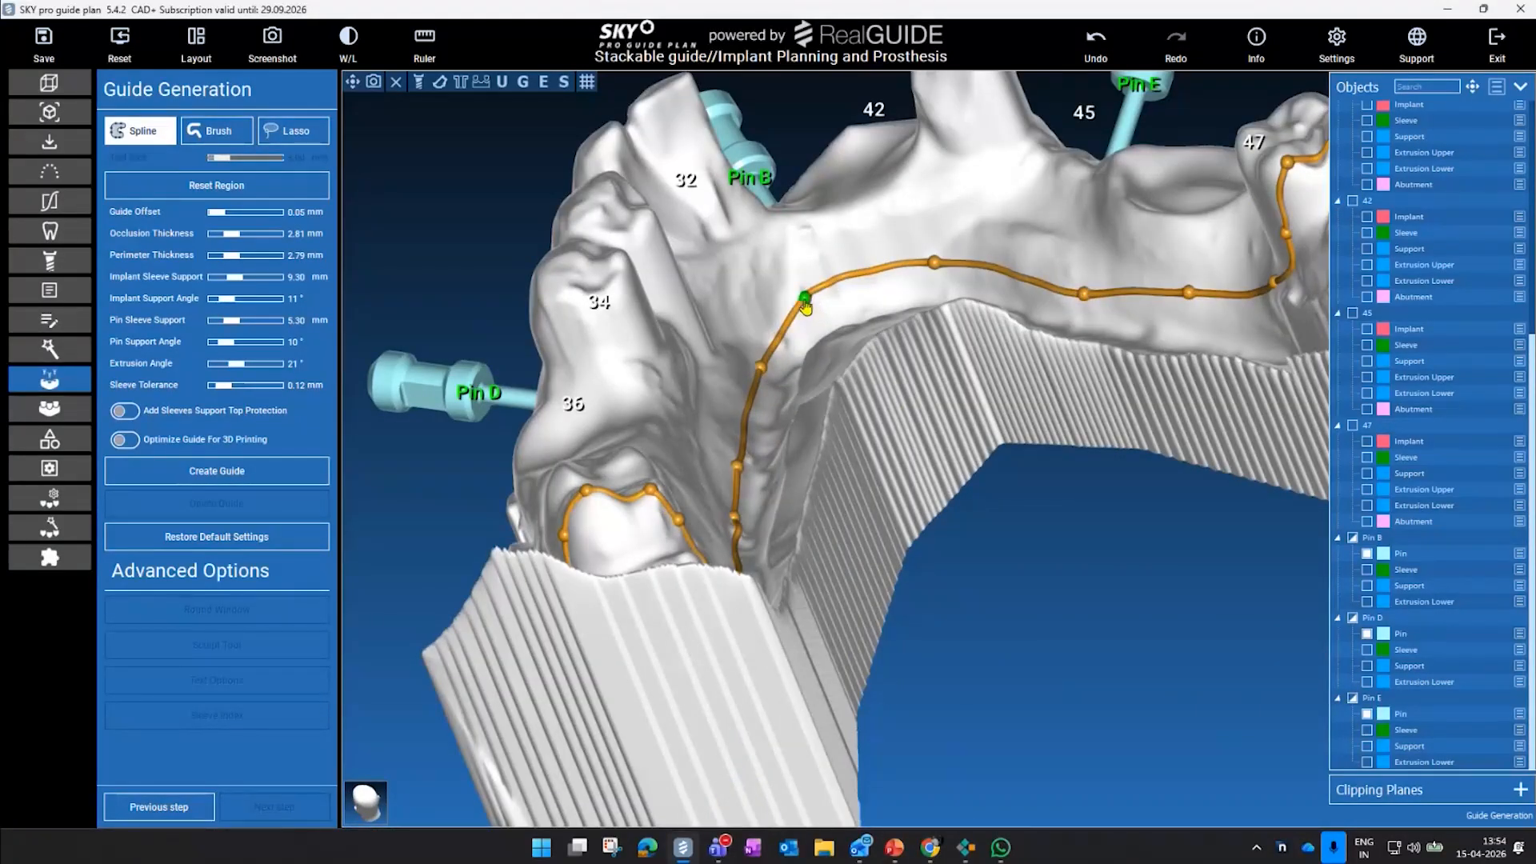
left_click_drag(806, 300, 815, 325)
left_click_drag(938, 275, 944, 288)
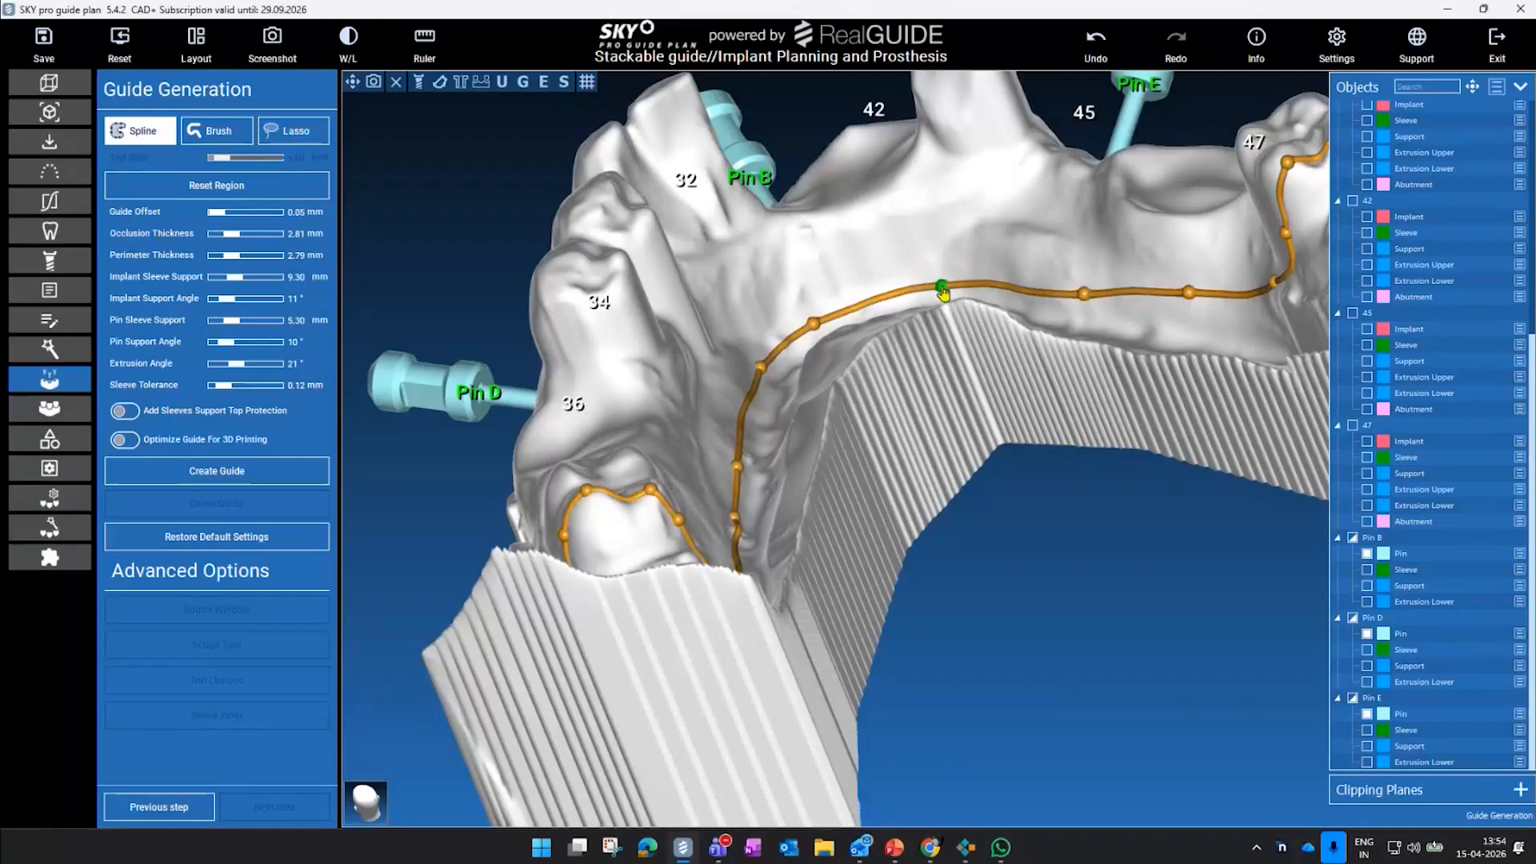
left_click_drag(1083, 296, 1085, 305)
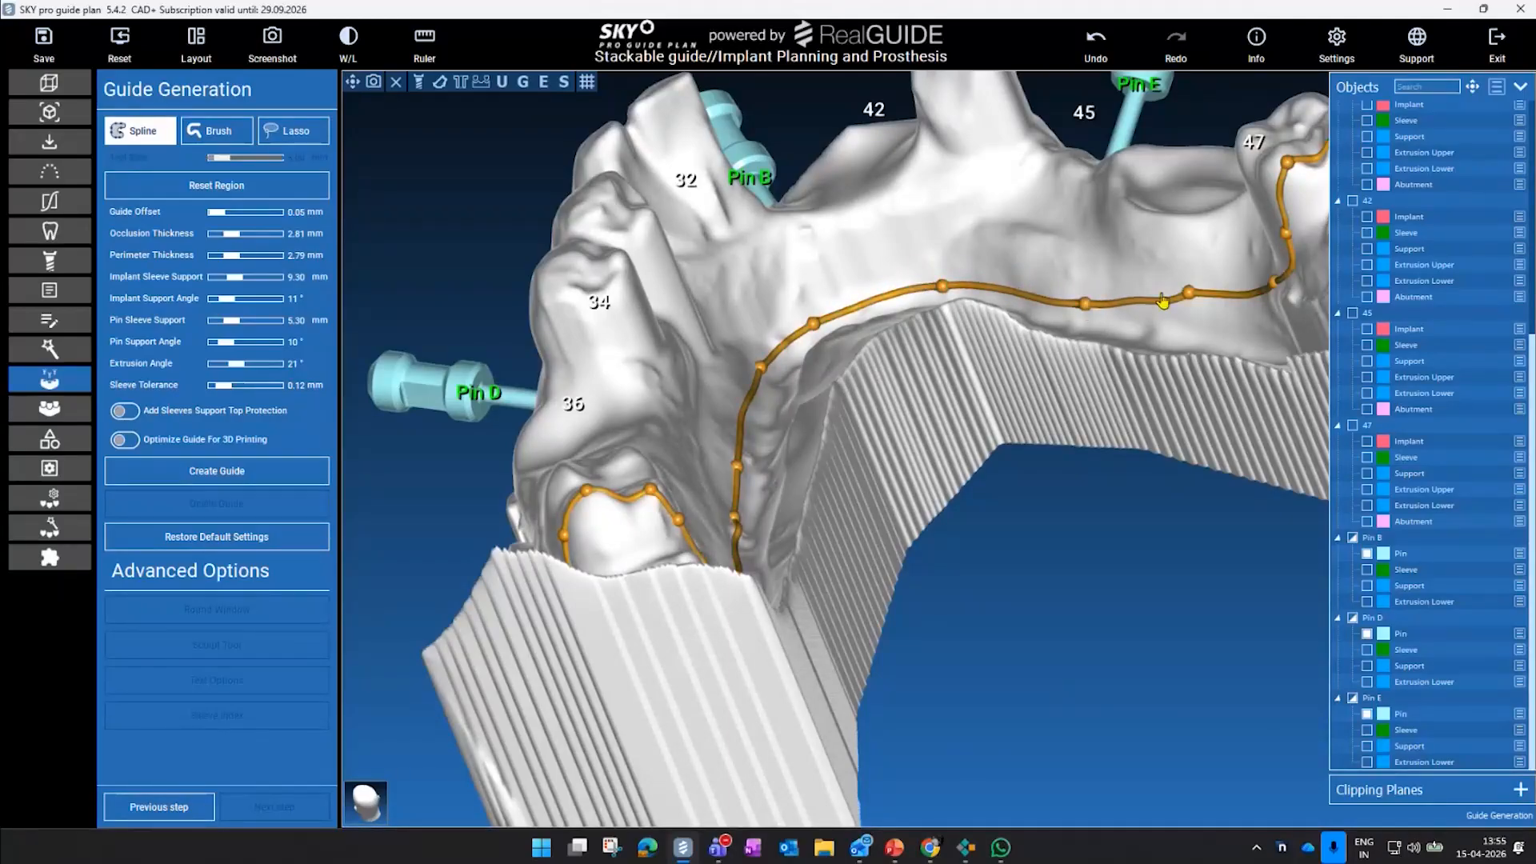
left_click_drag(1189, 294, 1200, 318)
- Create the surgical guide from the outlined region and view the generated body
left_click_drag(1200, 446, 825, 437)
left_click(323, 482)
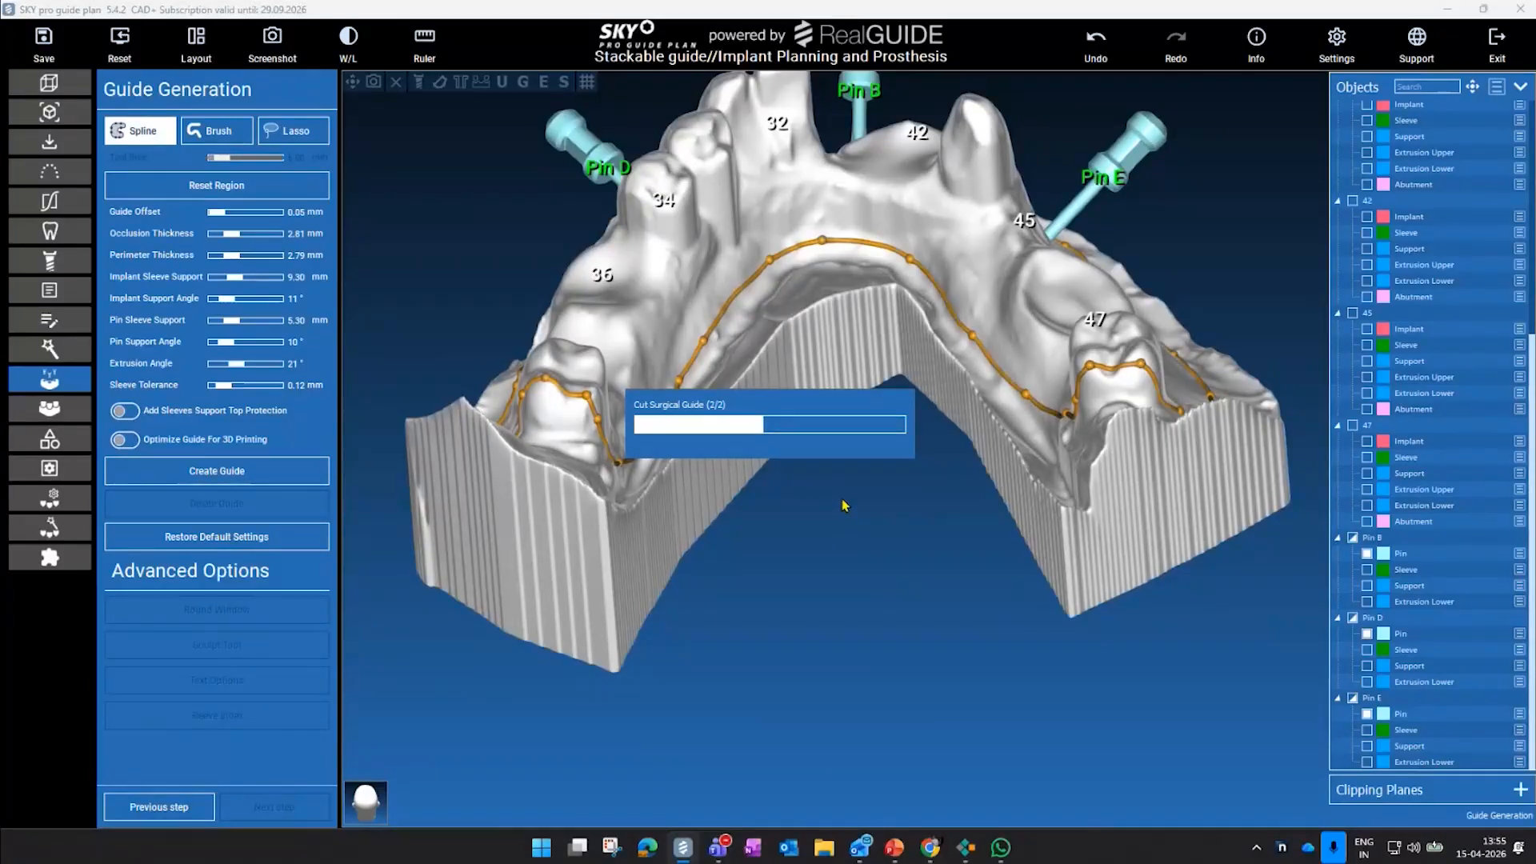
left_click_drag(844, 516, 1278, 526)
scroll(1427, 559, "down", 2)
- Smooth the surgical guide's surface with the Smooth freeform tool at 13.9 mm diameter and strength 51
left_click(1203, 113)
scroll(666, 352, "up", 4)
mouse_move(649, 390)
left_mouse_down()
mouse_move(512, 468)
mouse_move(685, 240)
mouse_move(944, 472)
mouse_move(1020, 618)
left_mouse_up()
left_click_drag(1200, 384, 941, 554)
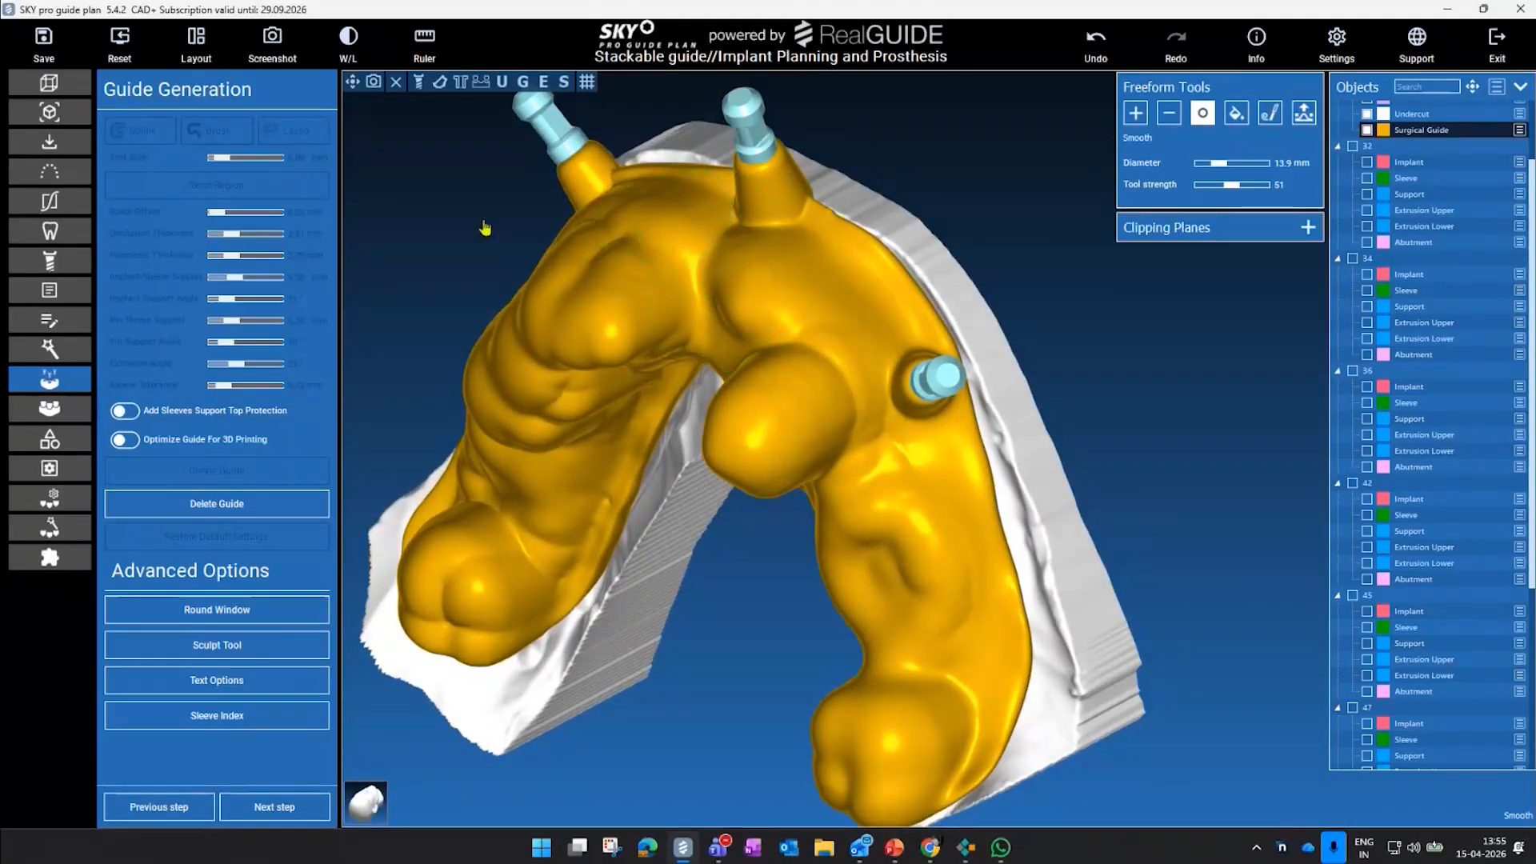
left_click_drag(486, 230, 816, 277)
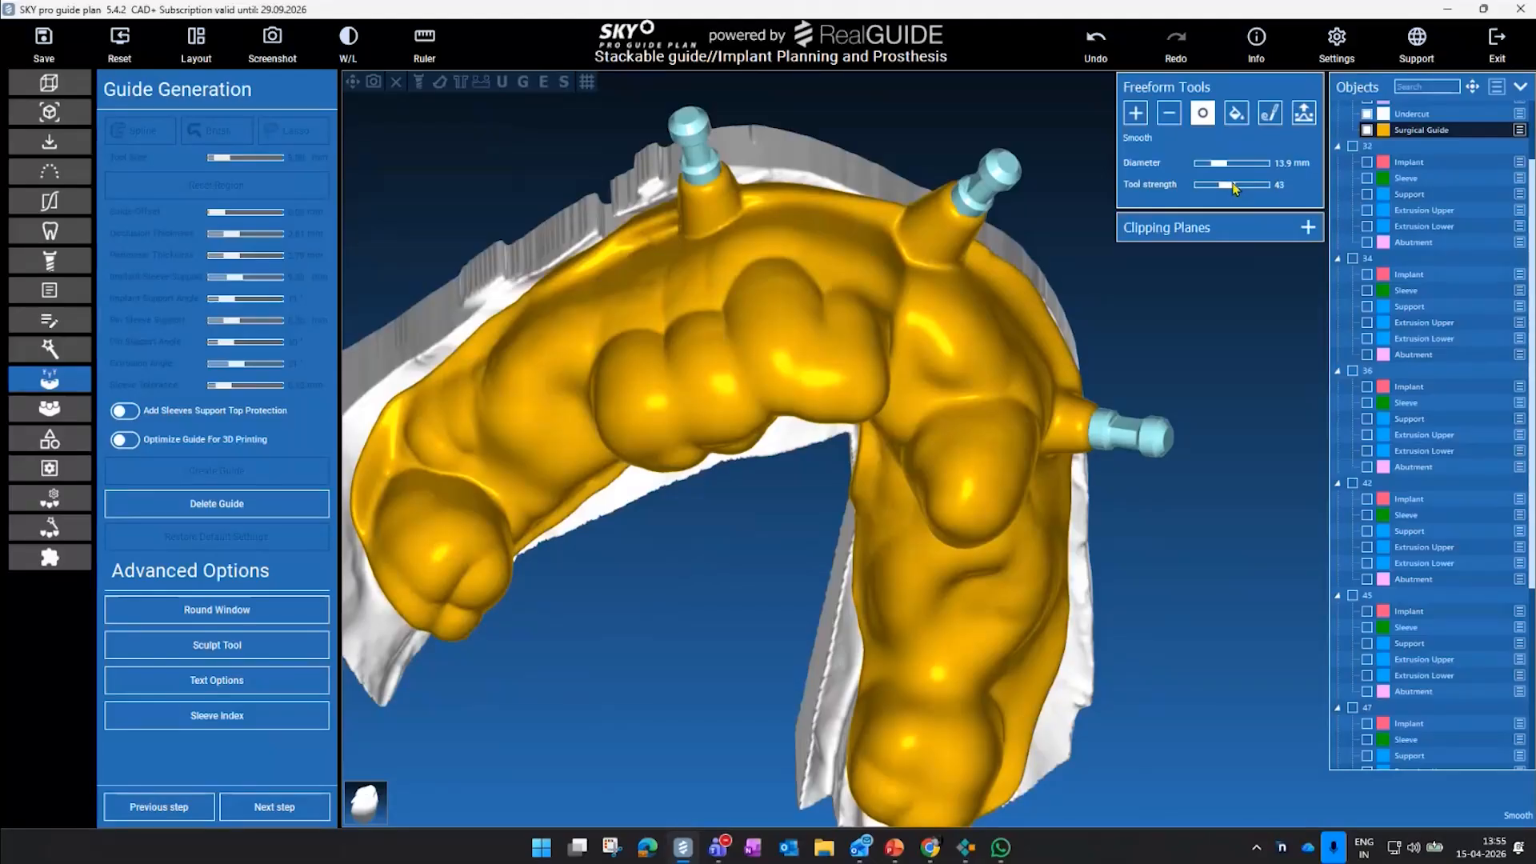
- Reduce the Smooth tool's strength to 41 and continue smoothing the surgical guide around the whole arch at 13.9 mm diameter
left_click_drag(1235, 189, 1232, 189)
left_click_drag(817, 136, 953, 182)
left_click_drag(596, 658, 516, 321)
left_click_drag(620, 430, 850, 546)
left_click_drag(1120, 440, 840, 512)
left_click_drag(744, 545, 740, 800)
mouse_move(585, 404)
left_mouse_down()
mouse_move(641, 576)
mouse_move(676, 248)
left_mouse_up()
mouse_move(761, 564)
left_mouse_down()
mouse_move(786, 573)
mouse_move(909, 539)
mouse_move(896, 672)
left_mouse_up()
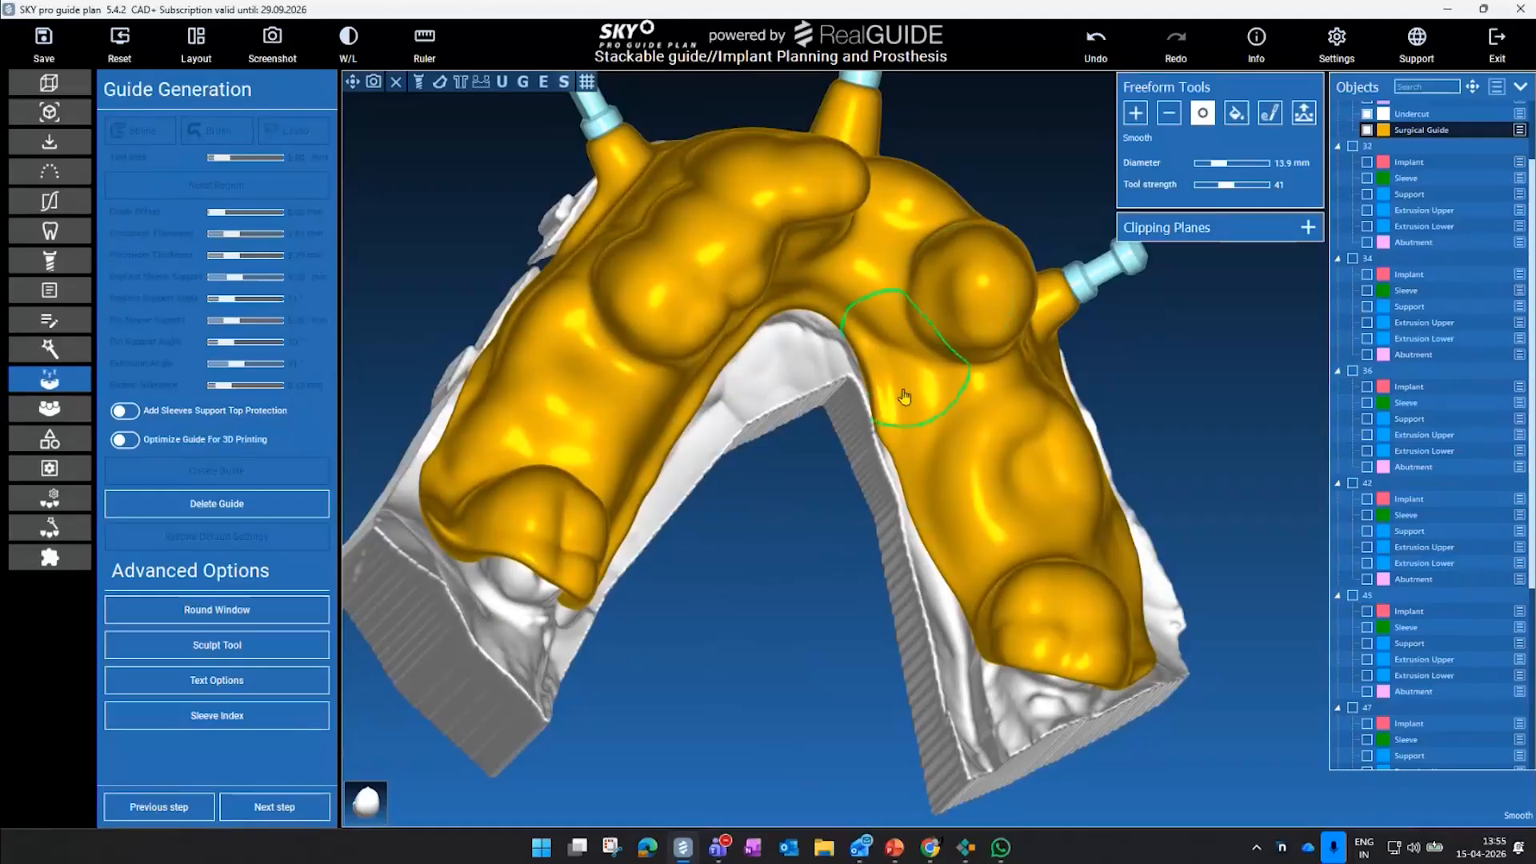
left_click_drag(810, 556, 809, 429)
scroll(845, 531, "down", 3)
mouse_move(1162, 380)
left_mouse_down()
mouse_move(816, 470)
mouse_move(473, 607)
mouse_move(885, 458)
left_mouse_up()
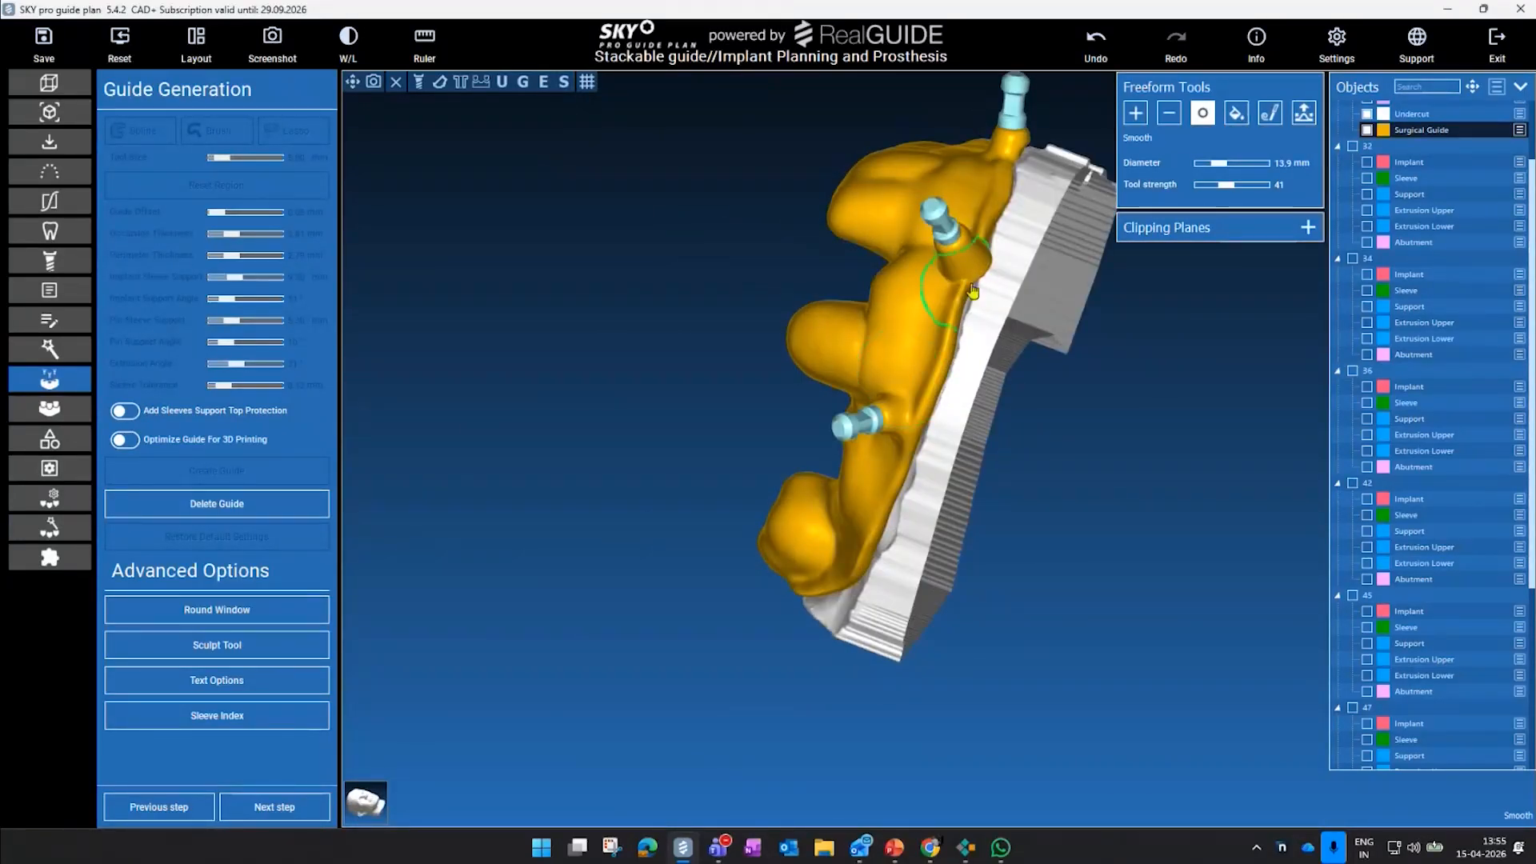
left_click_drag(1101, 476, 839, 414)
left_click_drag(1088, 412, 832, 340)
left_click_drag(625, 229, 704, 315)
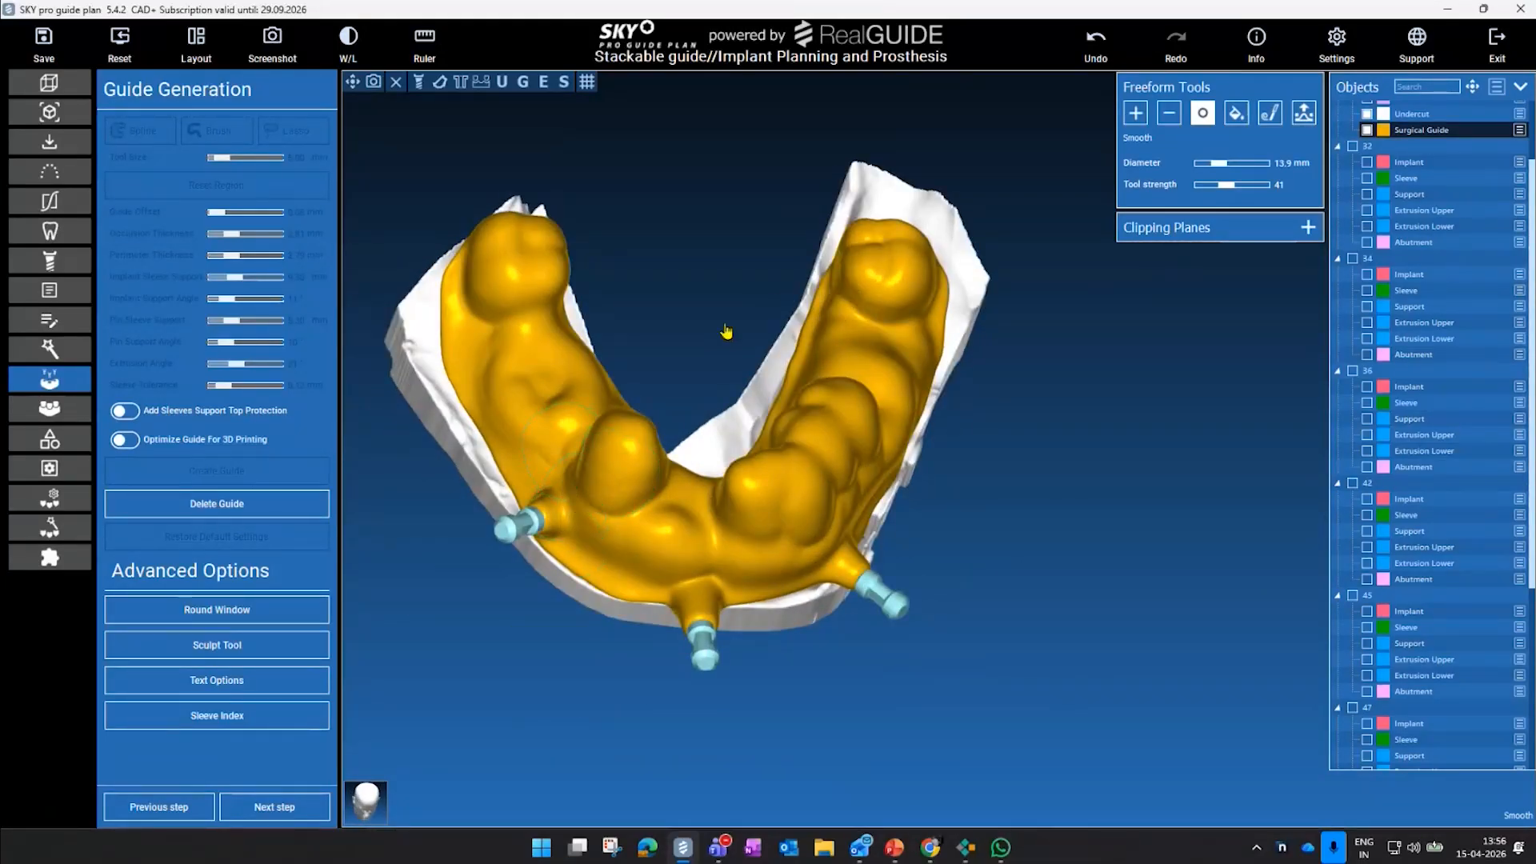
left_click_drag(1041, 492, 648, 276)
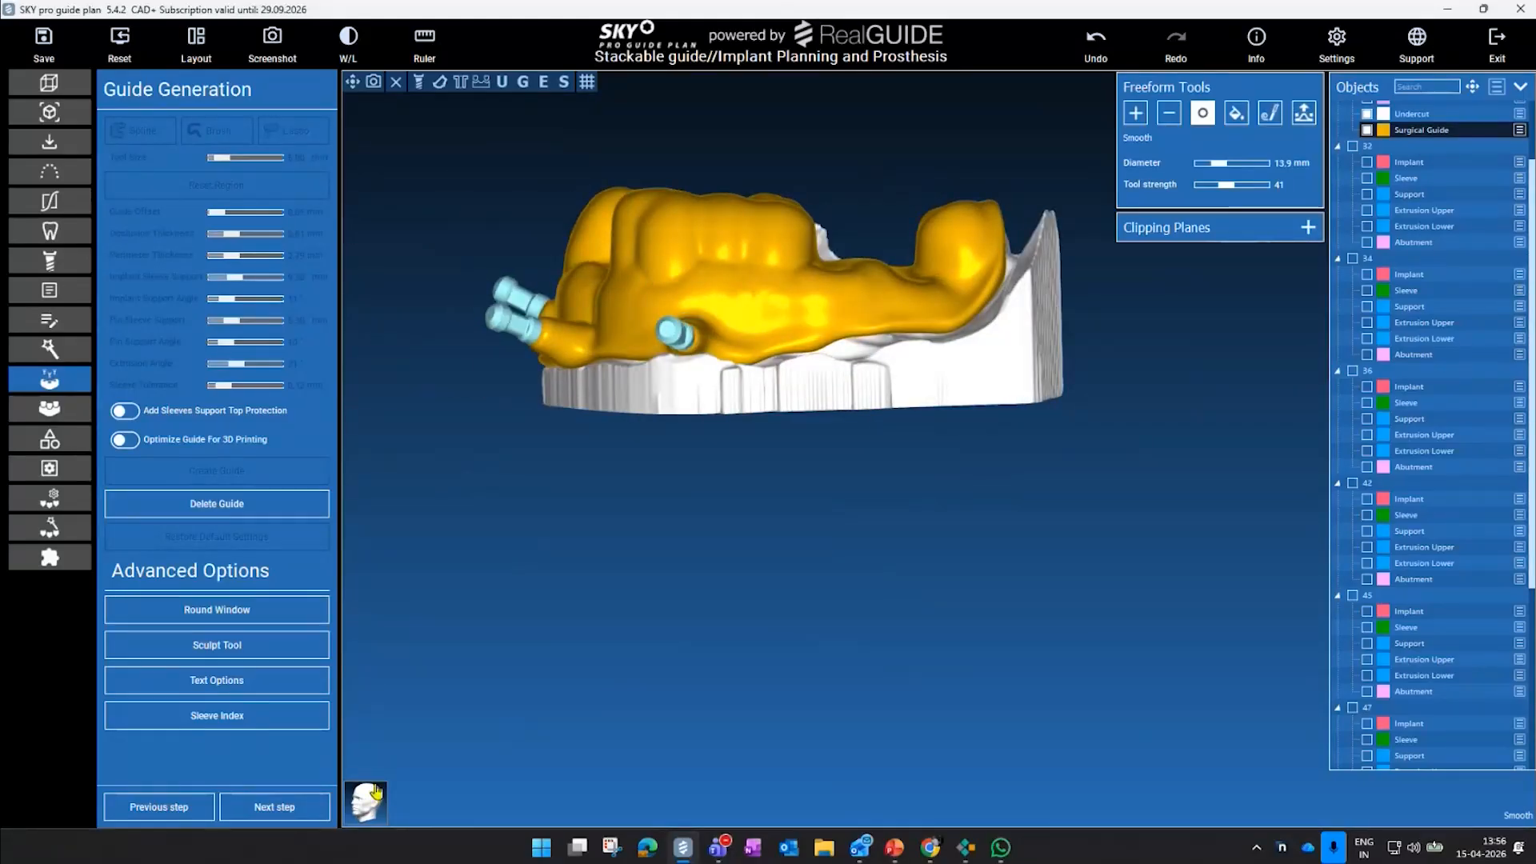
- Move on to the Reports / Export Data stage and examine the guide with its implants and pins in an enlarged 3D view
left_click(294, 808)
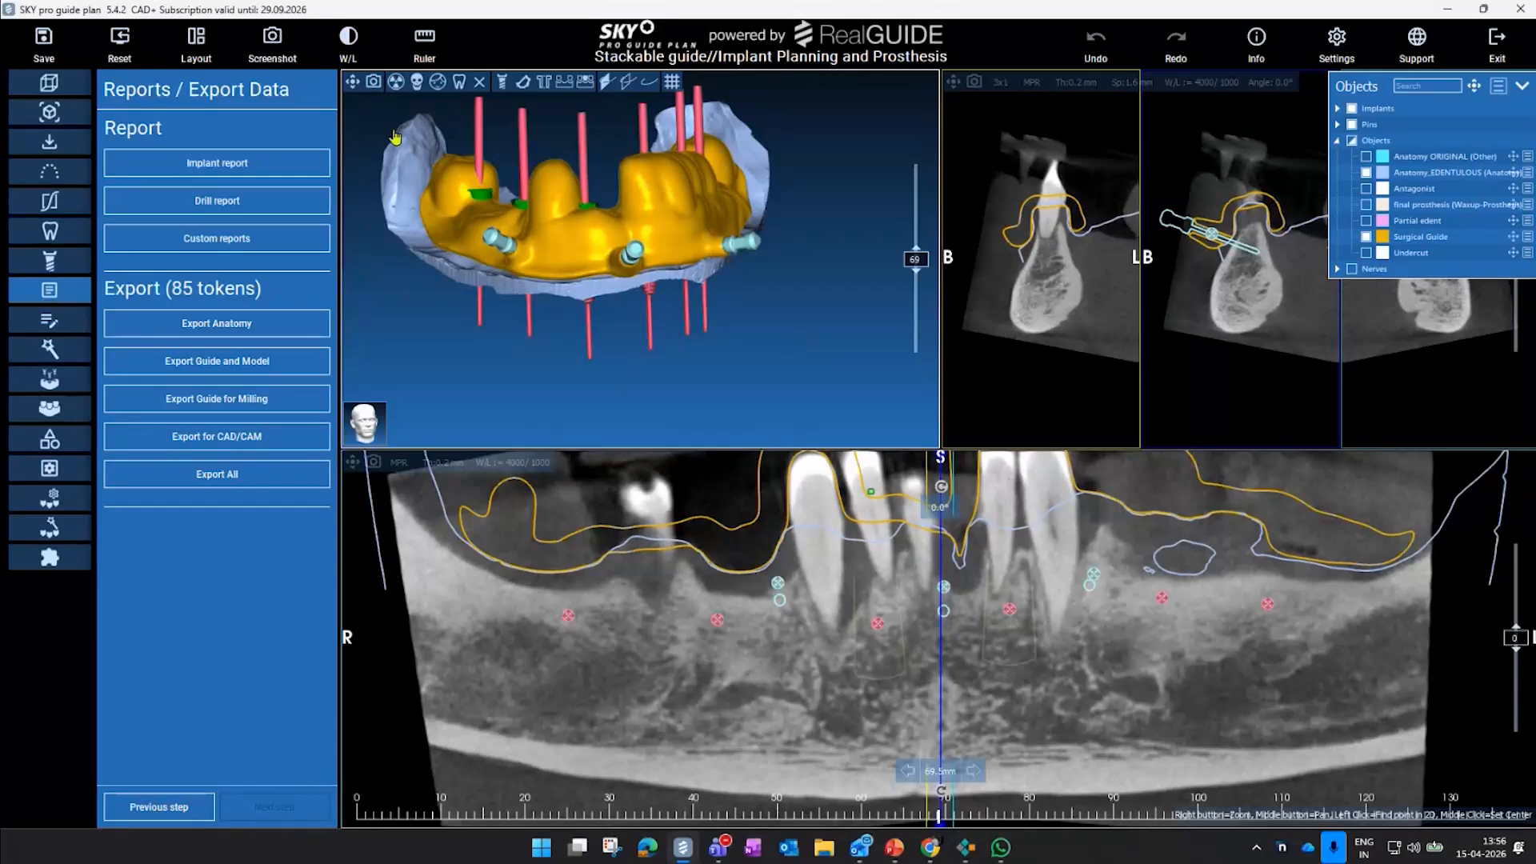
left_click(352, 82)
left_click_drag(1331, 491, 1222, 409)
left_click_drag(1136, 563, 1269, 521)
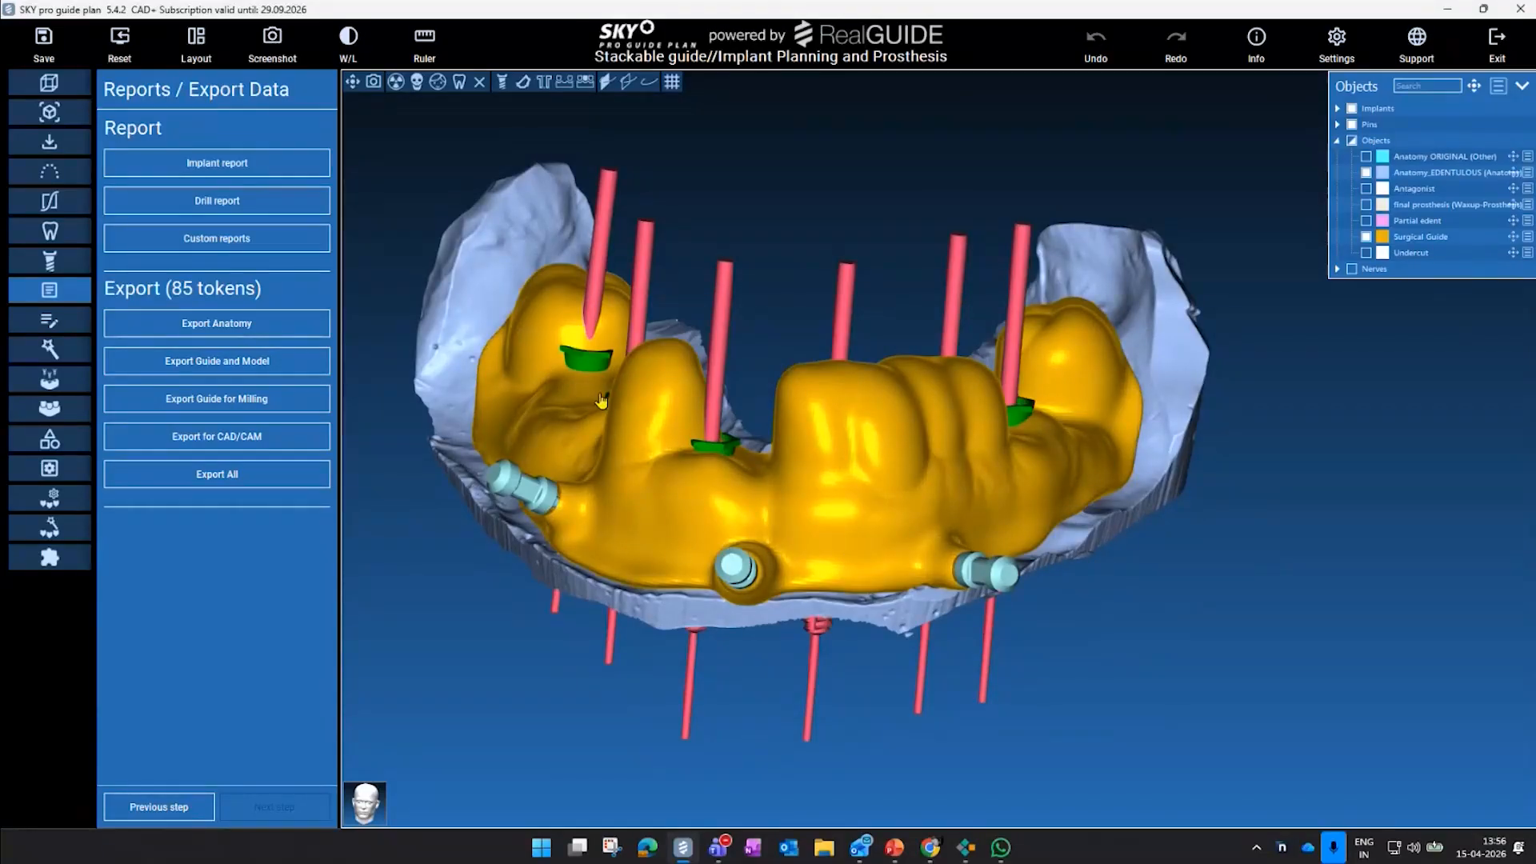
left_click_drag(1256, 505, 1316, 588)
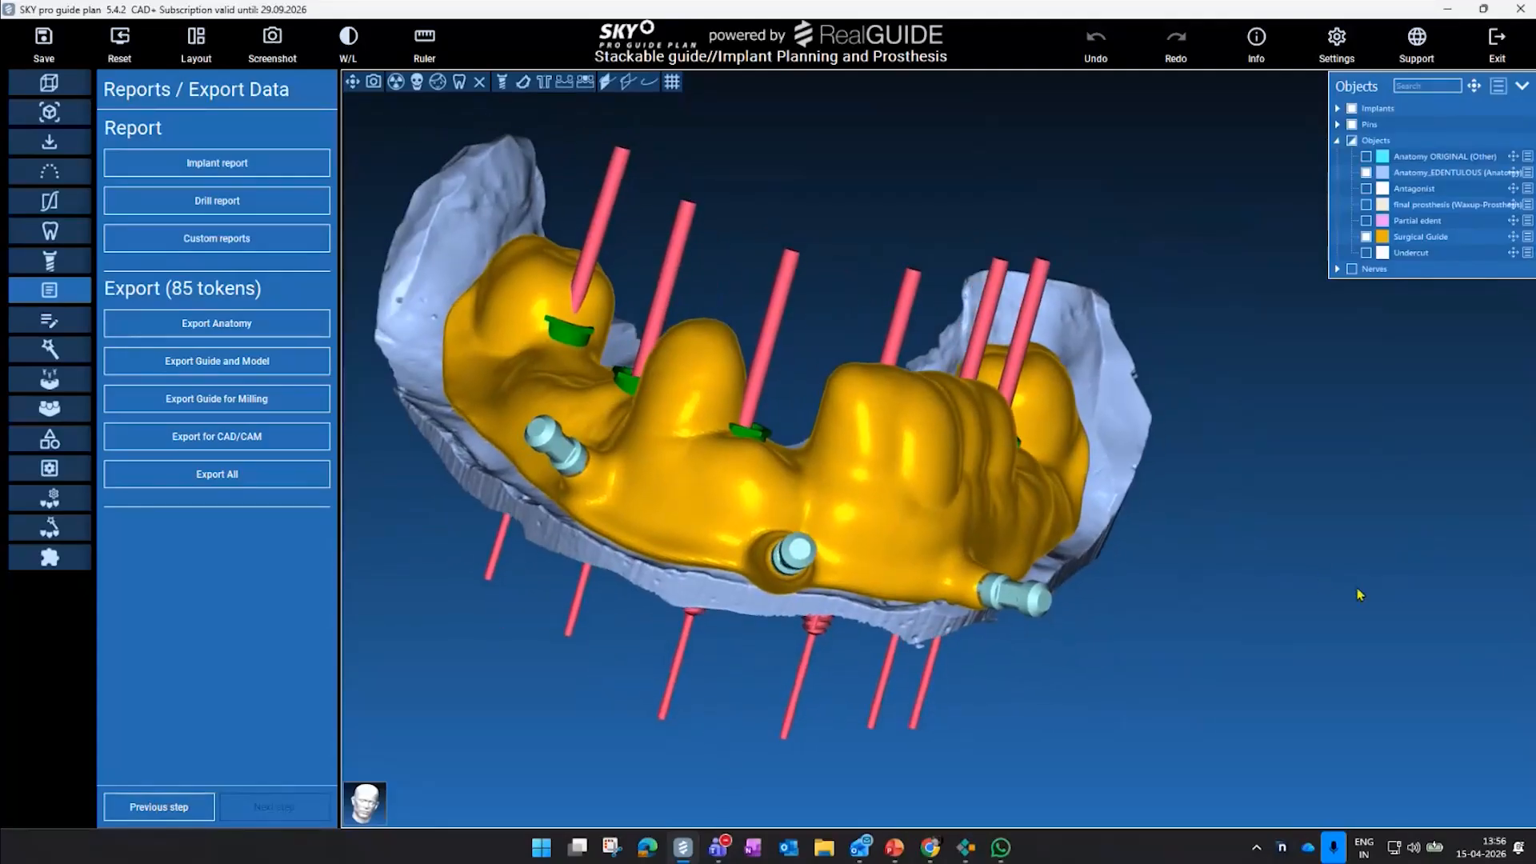
- Open the SandBox Add Slots tool and hide Anatomy_EDENTULOUS so only the surgical guide remains with the implants and pins
left_click(61, 445)
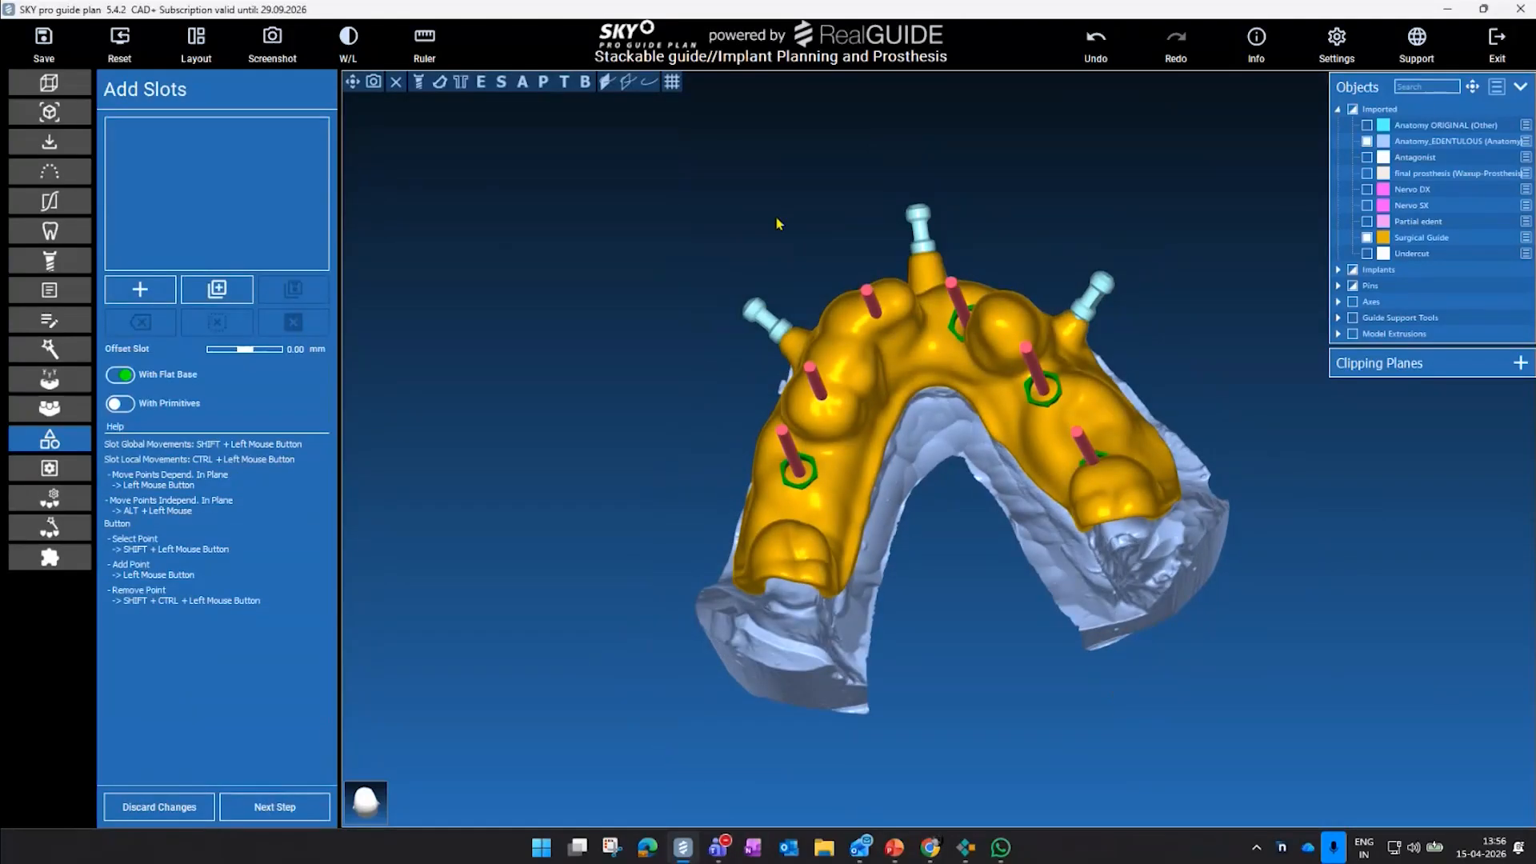
right_click_drag(776, 218, 1010, 255)
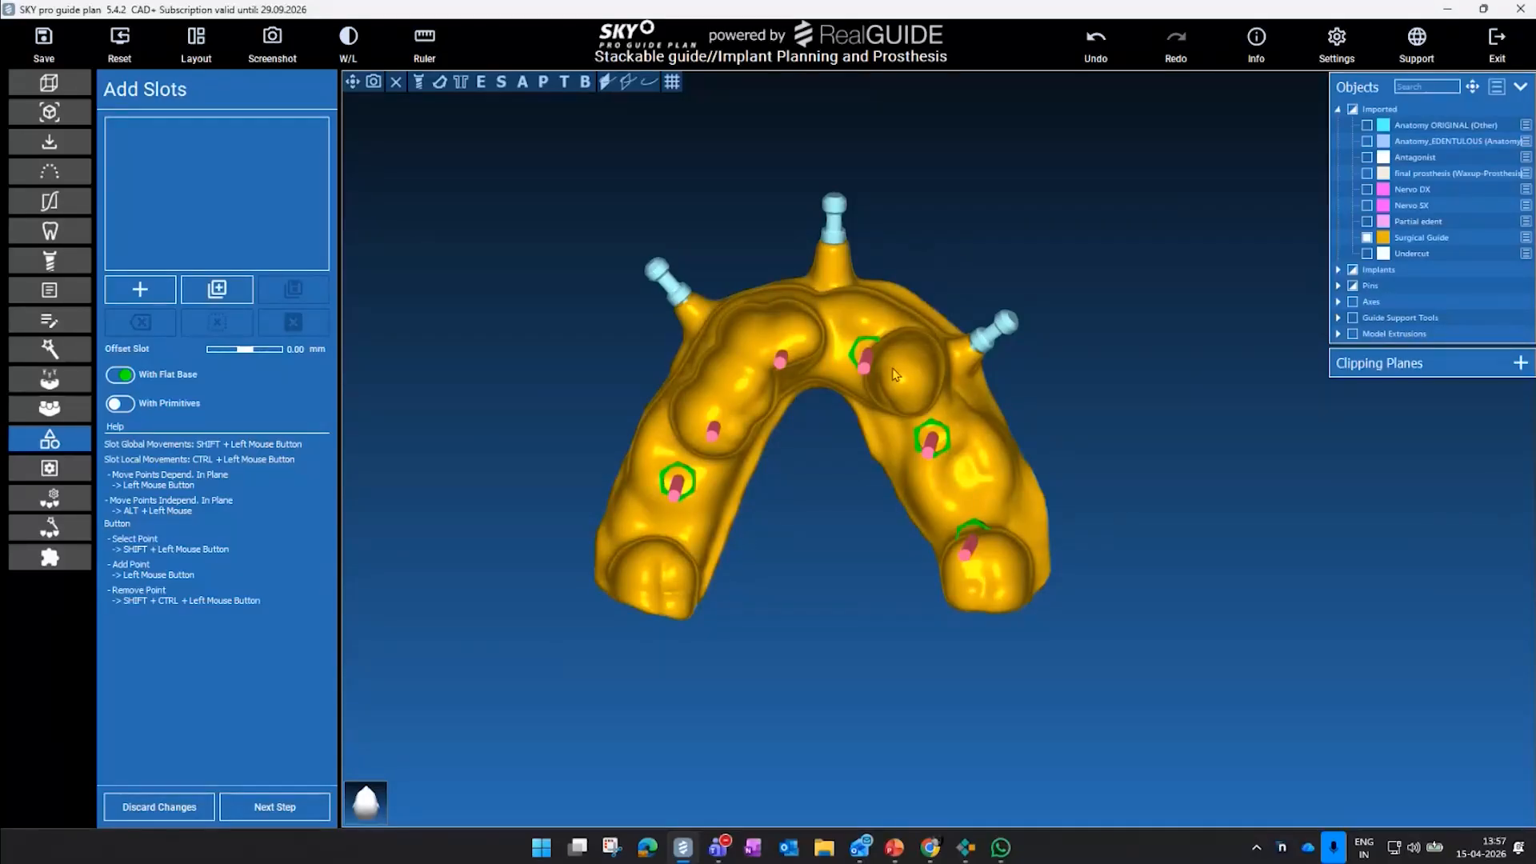
left_click_drag(894, 374, 933, 504)
- Try outlining a slot over the guide's occlusal side, crossing just in front of the terminal molars and around the anterior pins
left_click(174, 288)
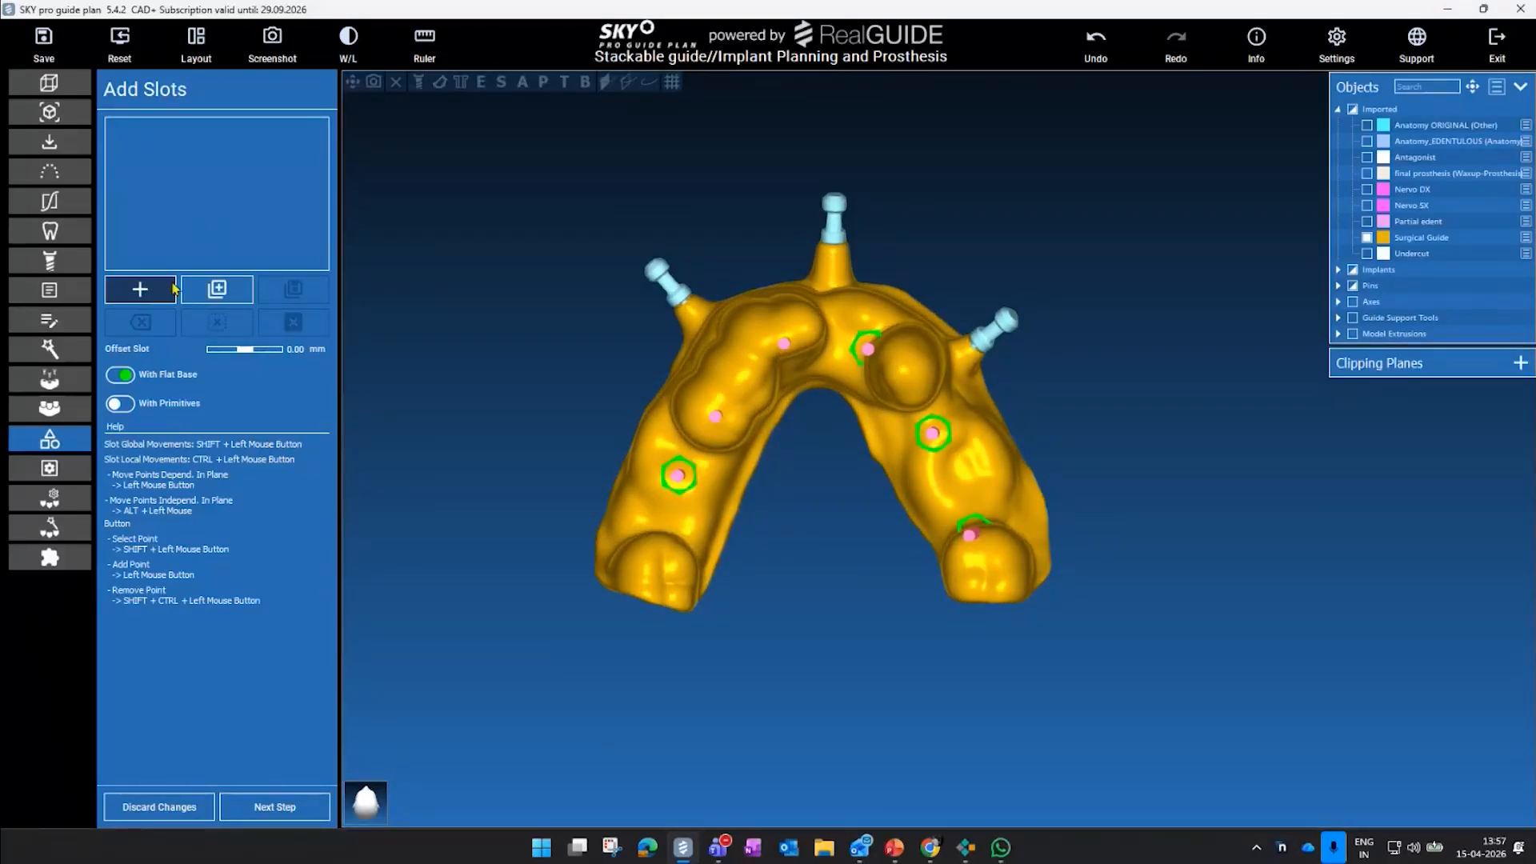
left_click(161, 285)
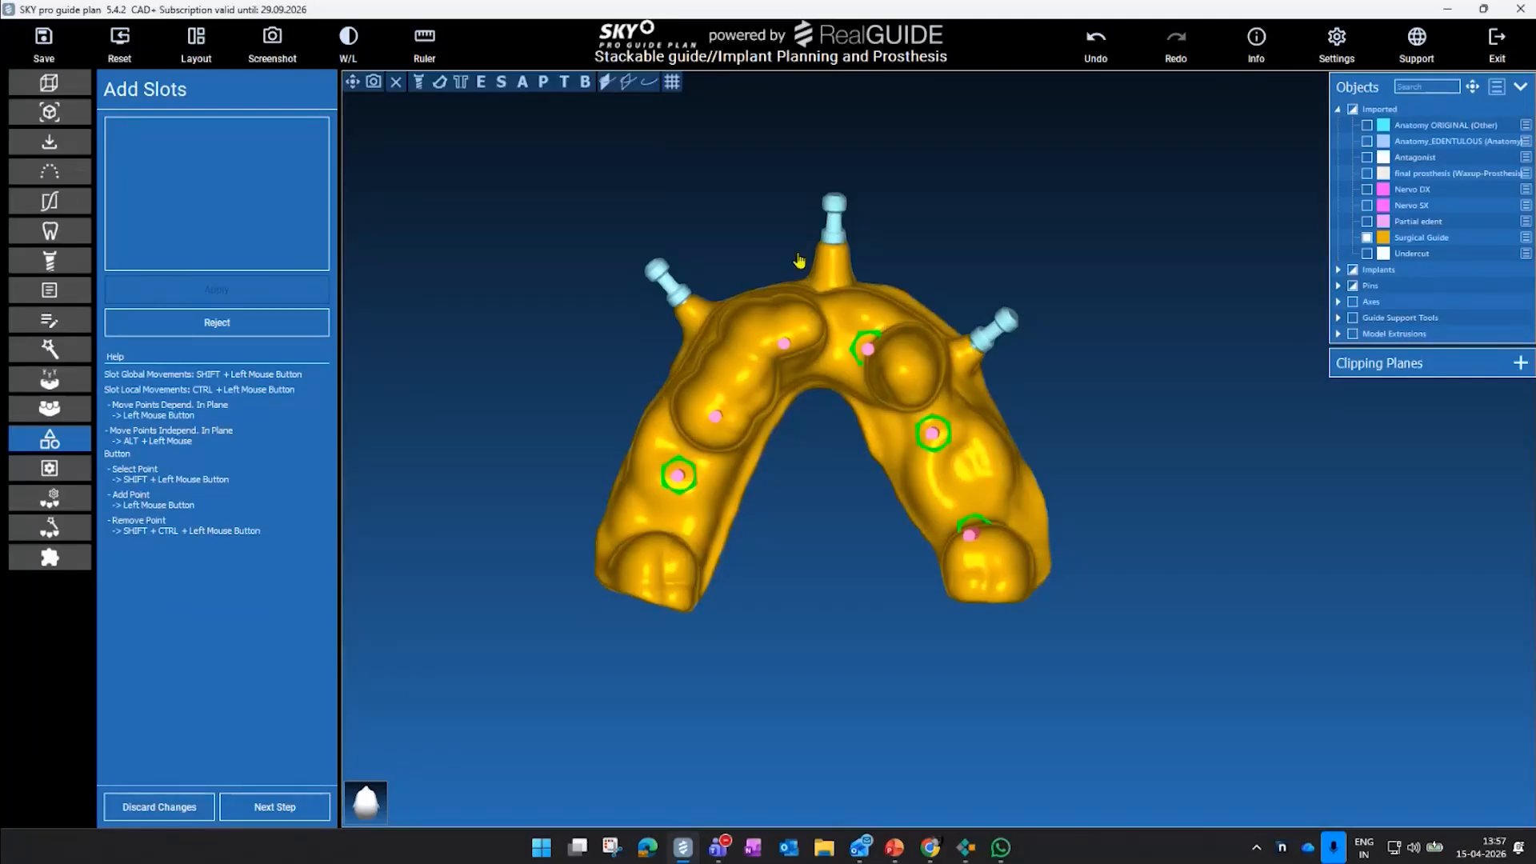
left_click(657, 337)
left_click(561, 472)
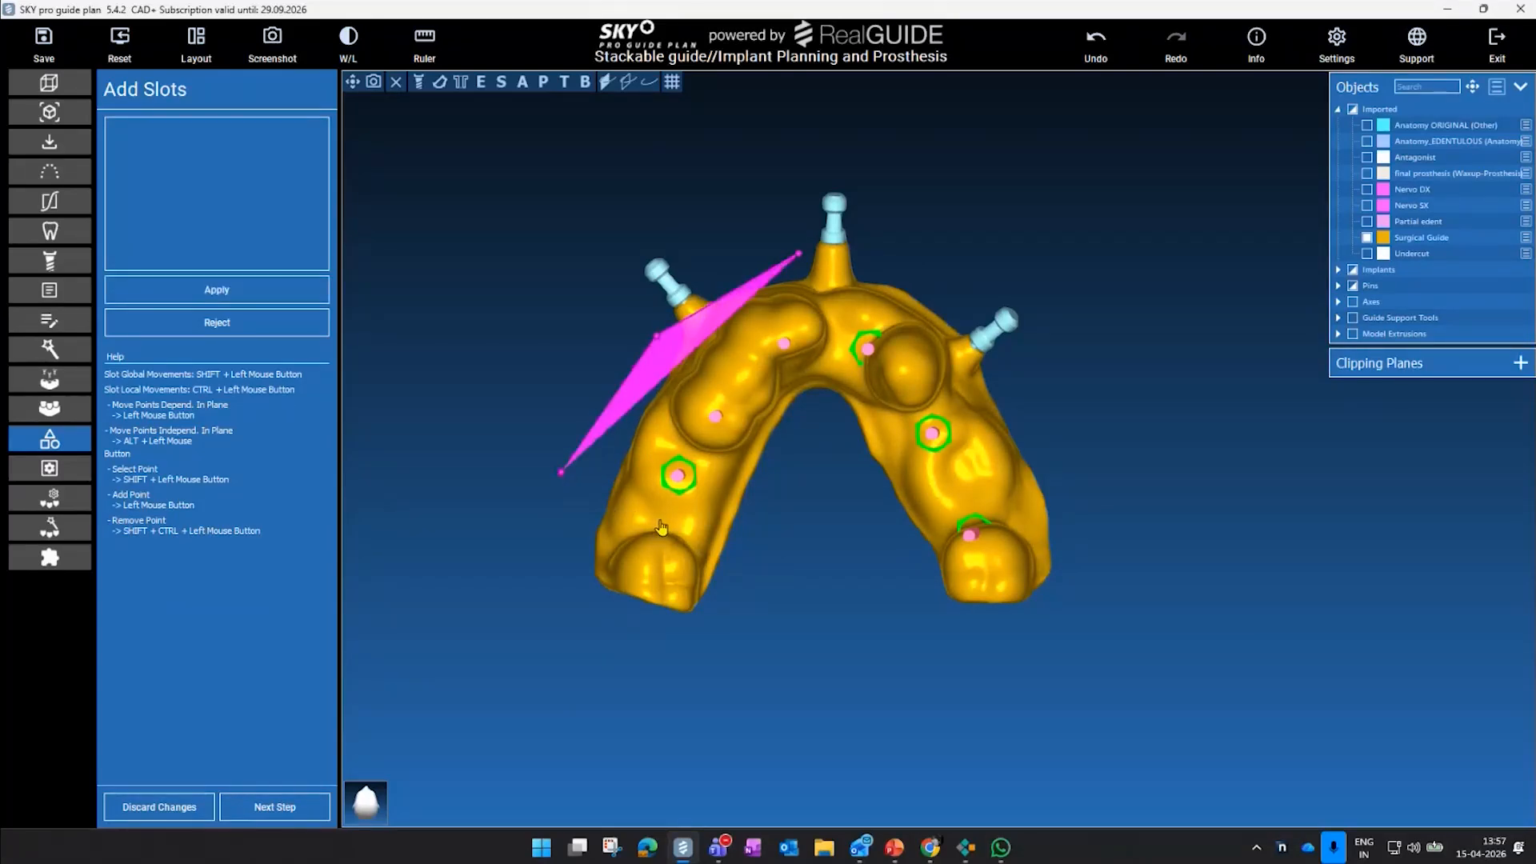
left_click(664, 522)
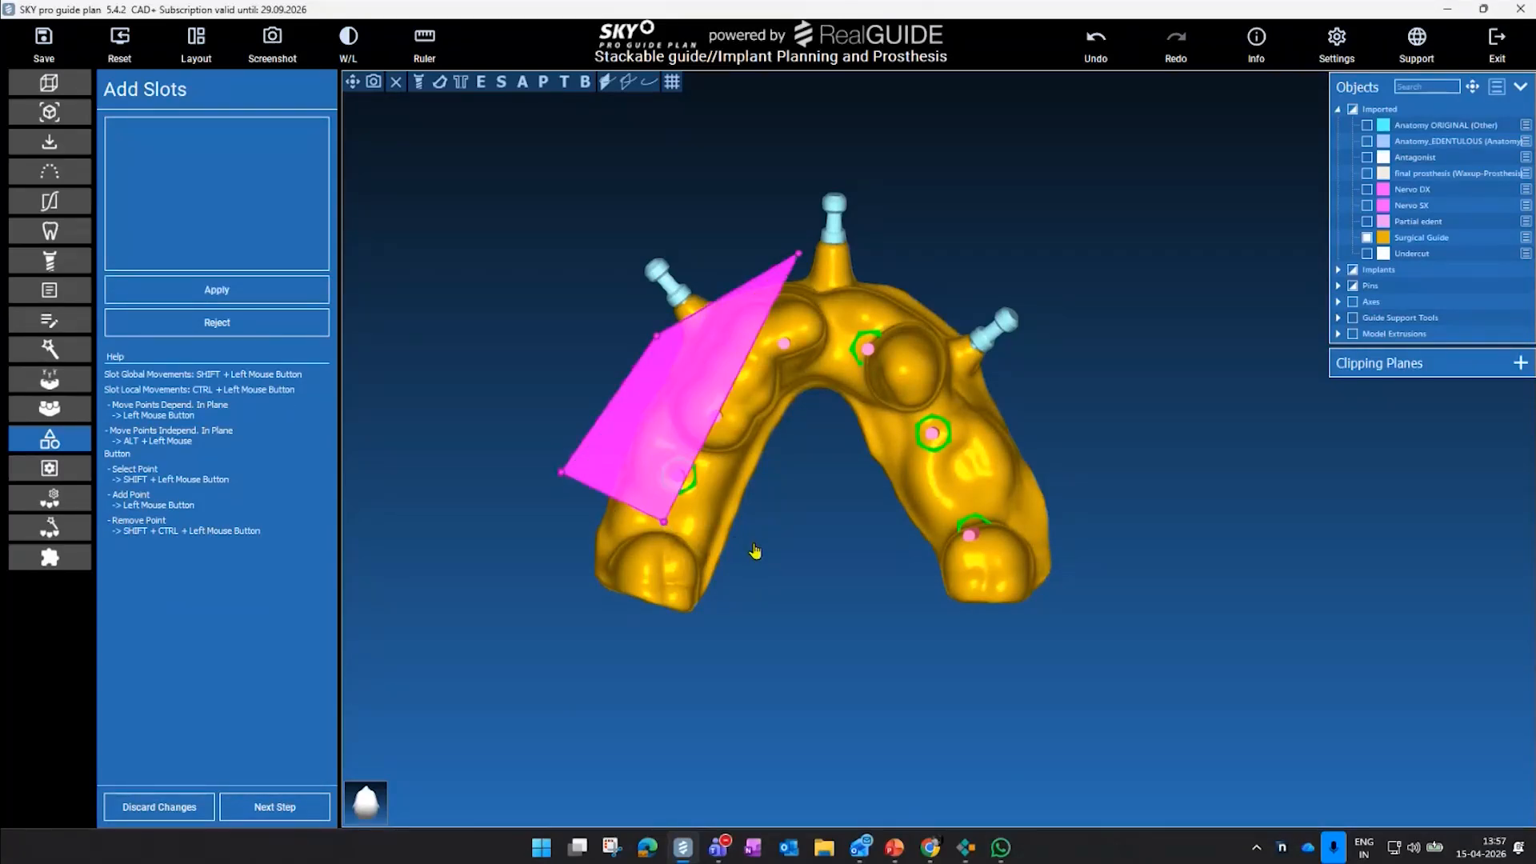
left_click(754, 544)
left_click(836, 543)
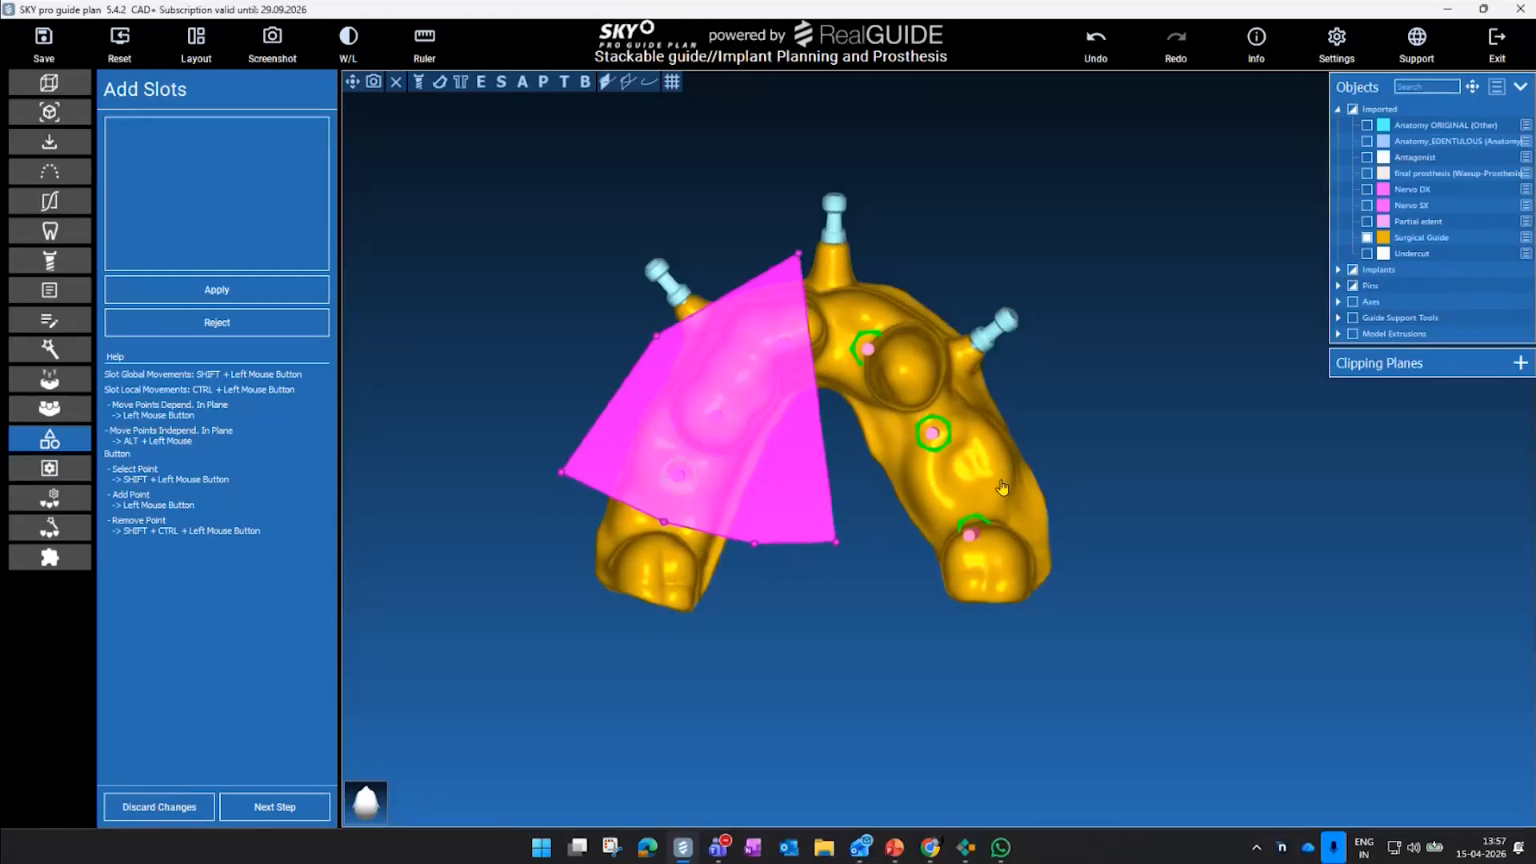
left_click(1062, 484)
left_click(1046, 406)
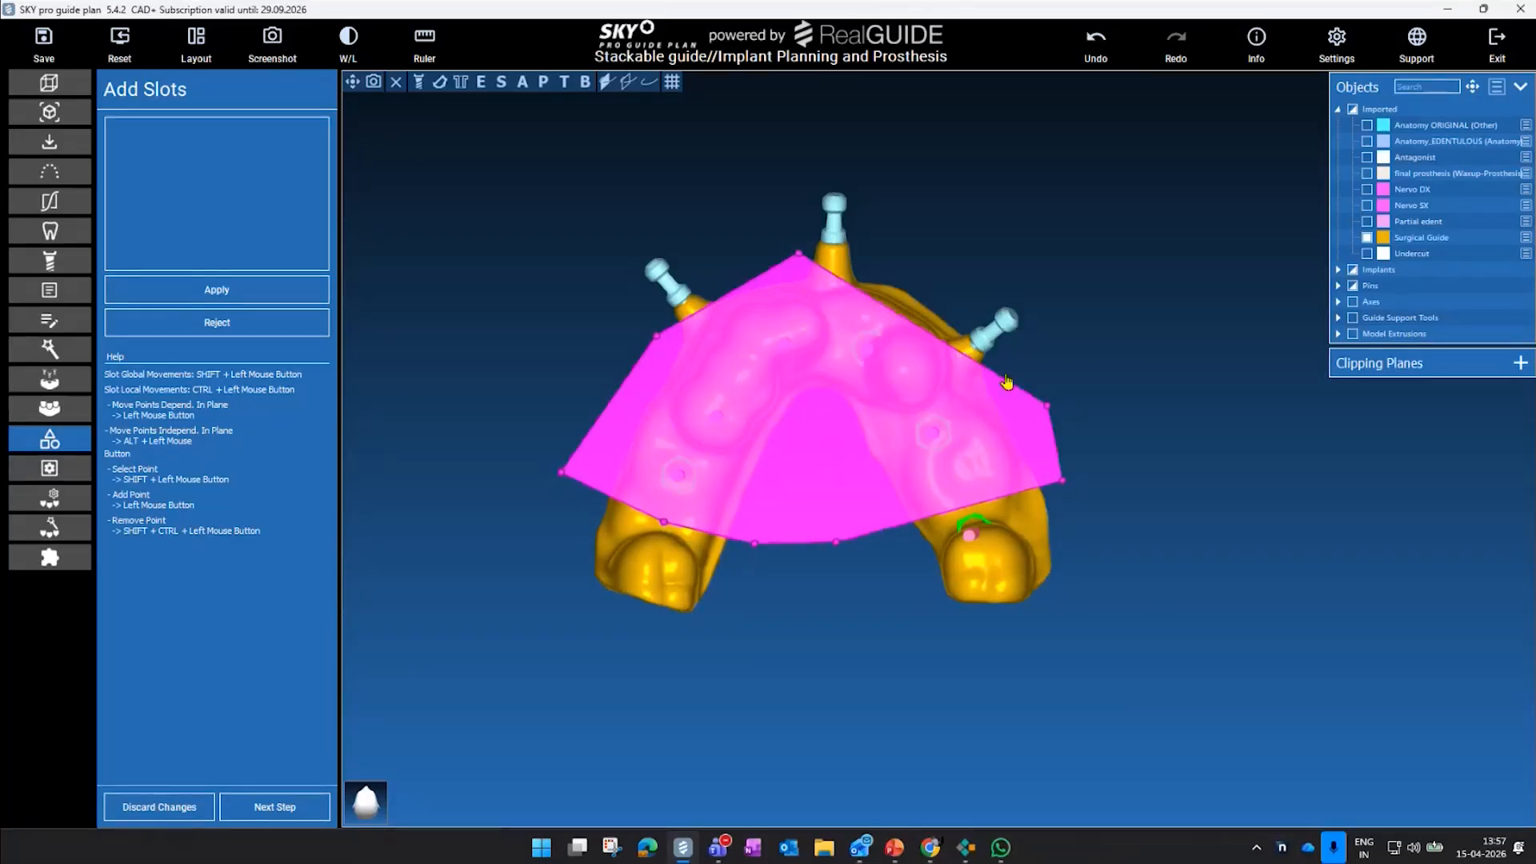
left_click(926, 264)
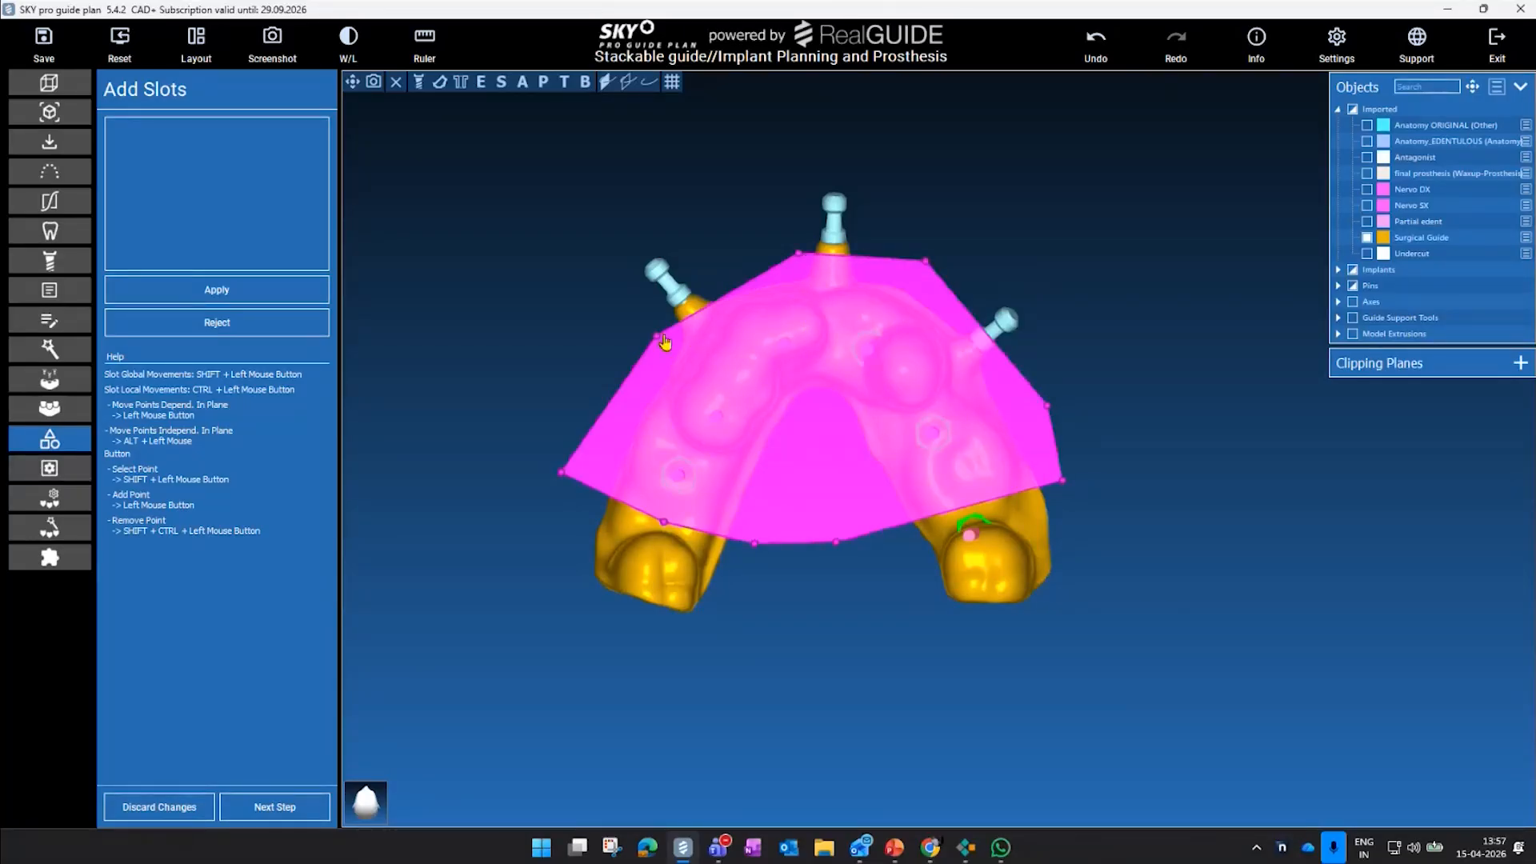
- Adjust the slot outline's front and rear corner points, and reject the slot
left_click_drag(657, 336, 653, 332)
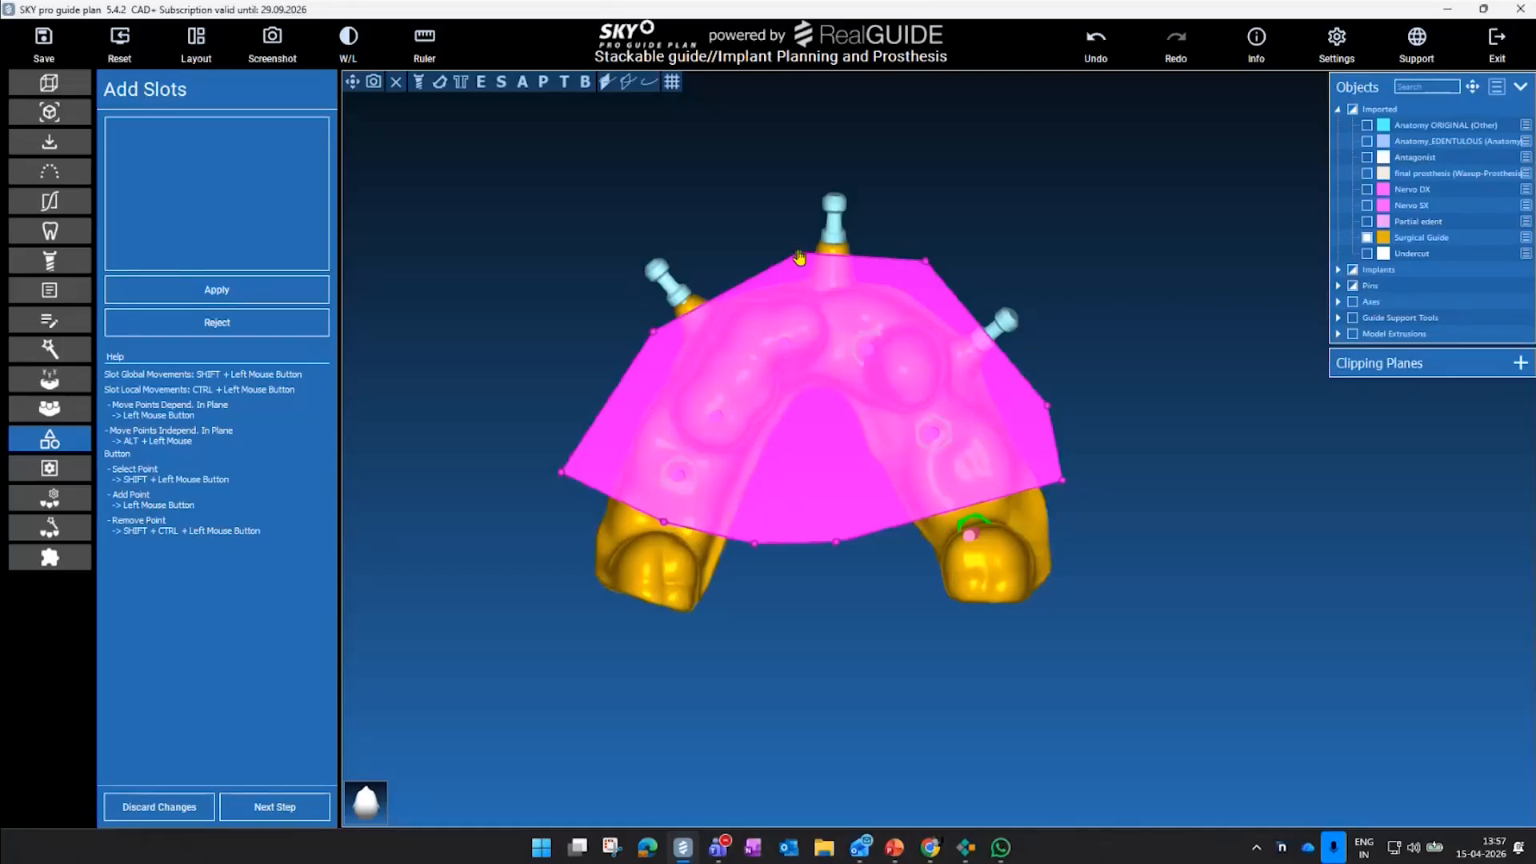
left_click_drag(797, 258, 777, 257)
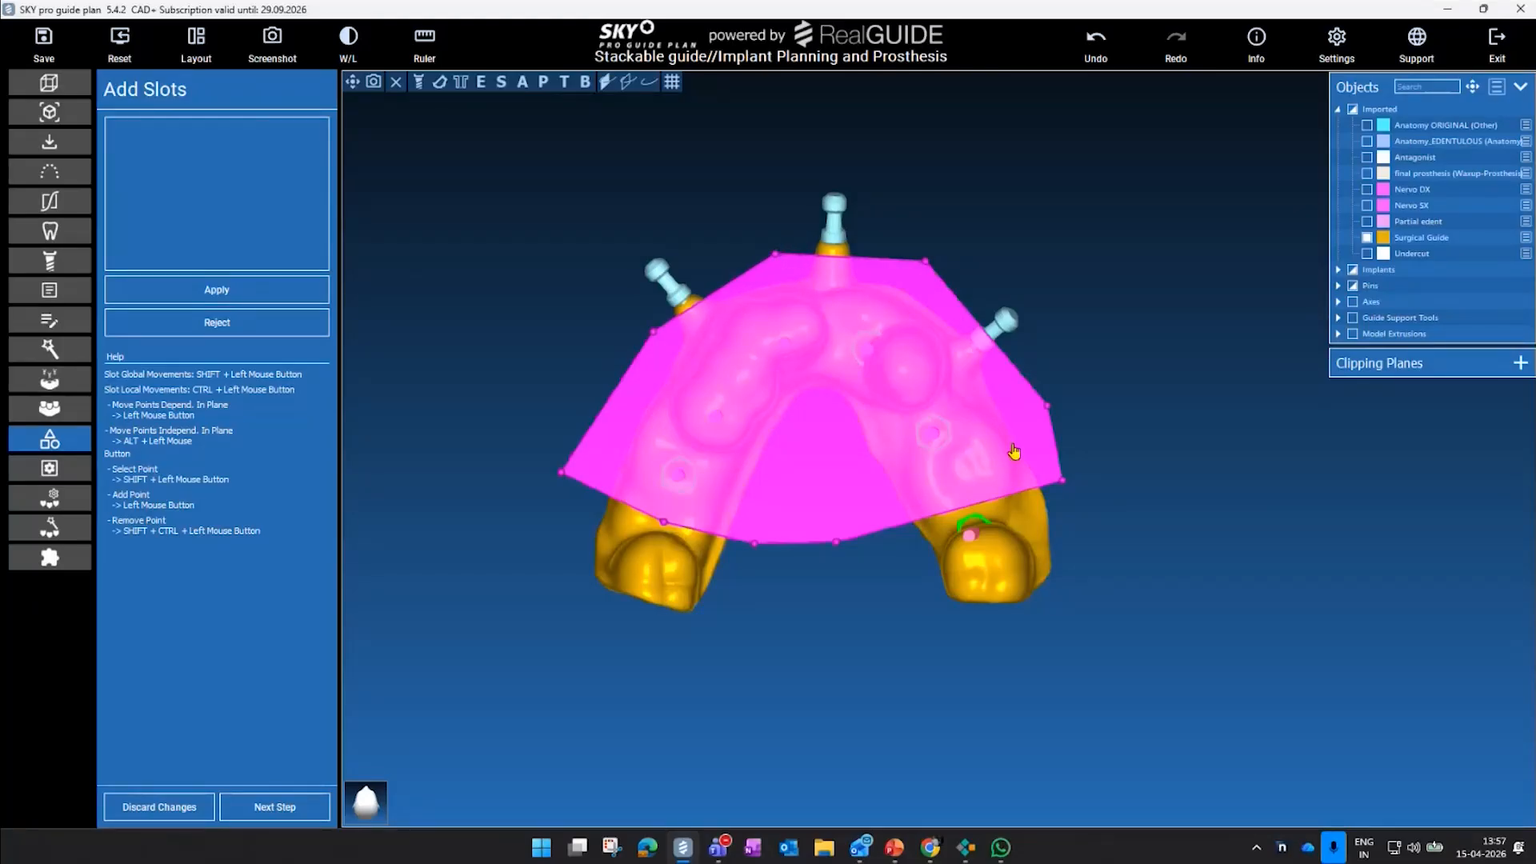
left_click_drag(1066, 484, 1069, 491)
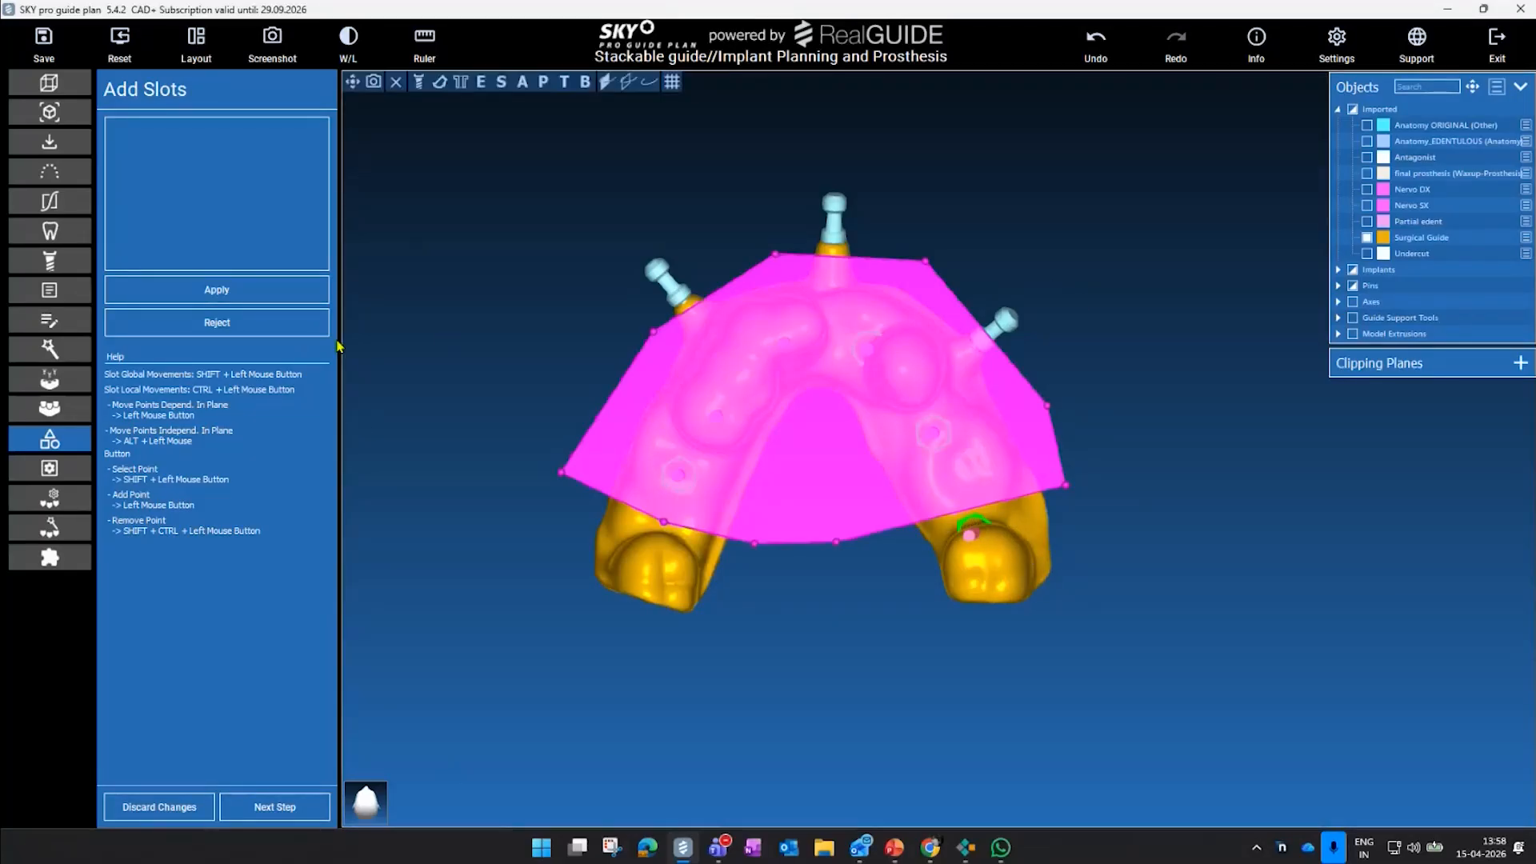
left_click(216, 322)
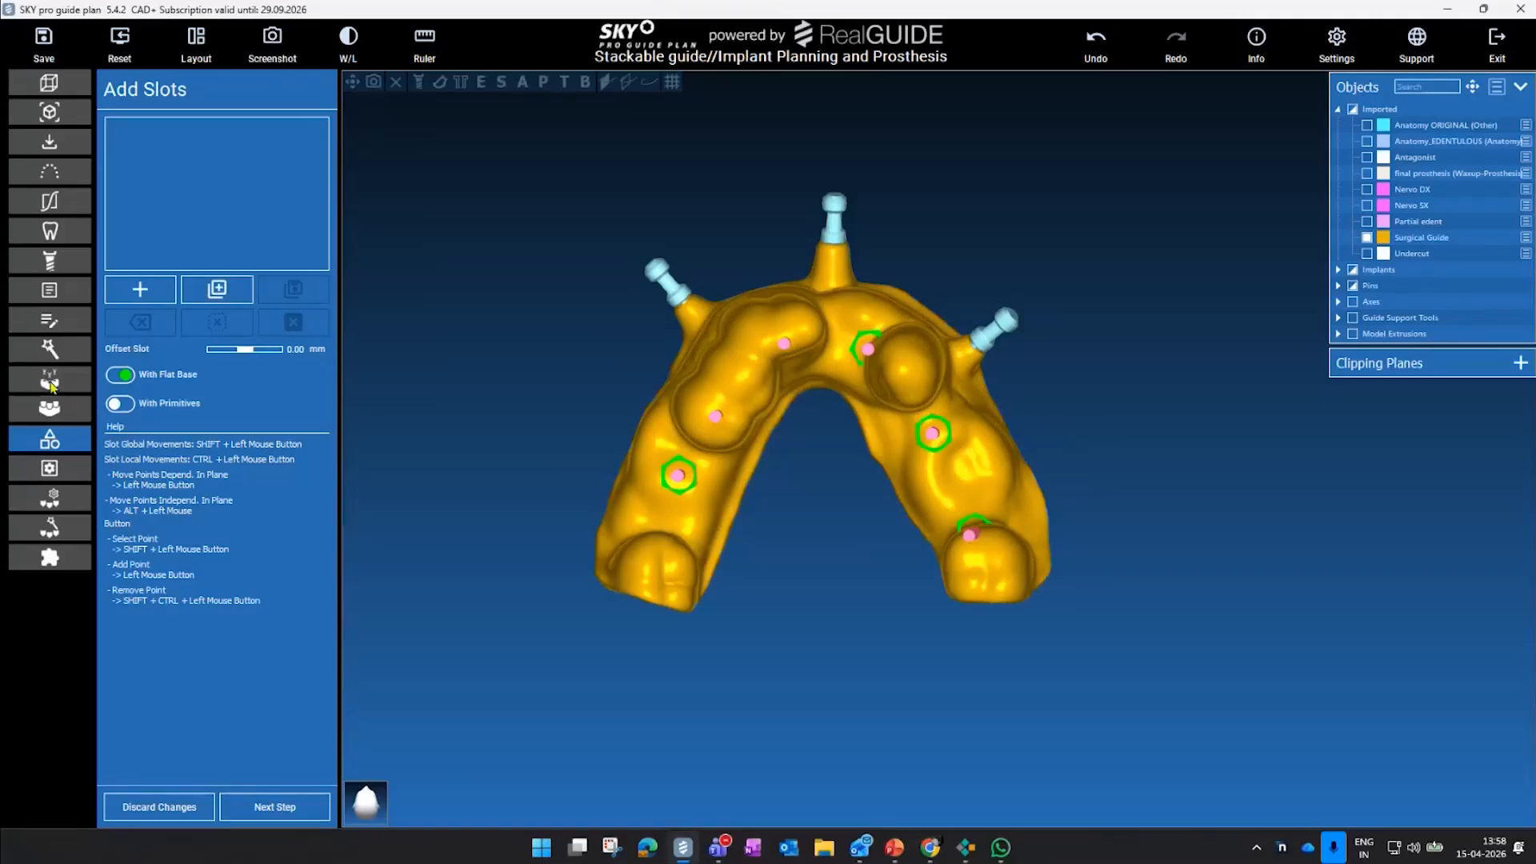
- Leave Add Slots without keeping changes, return to Guide Generation and delete the existing surgical guide
left_click(193, 807)
left_click(696, 473)
left_click(160, 807)
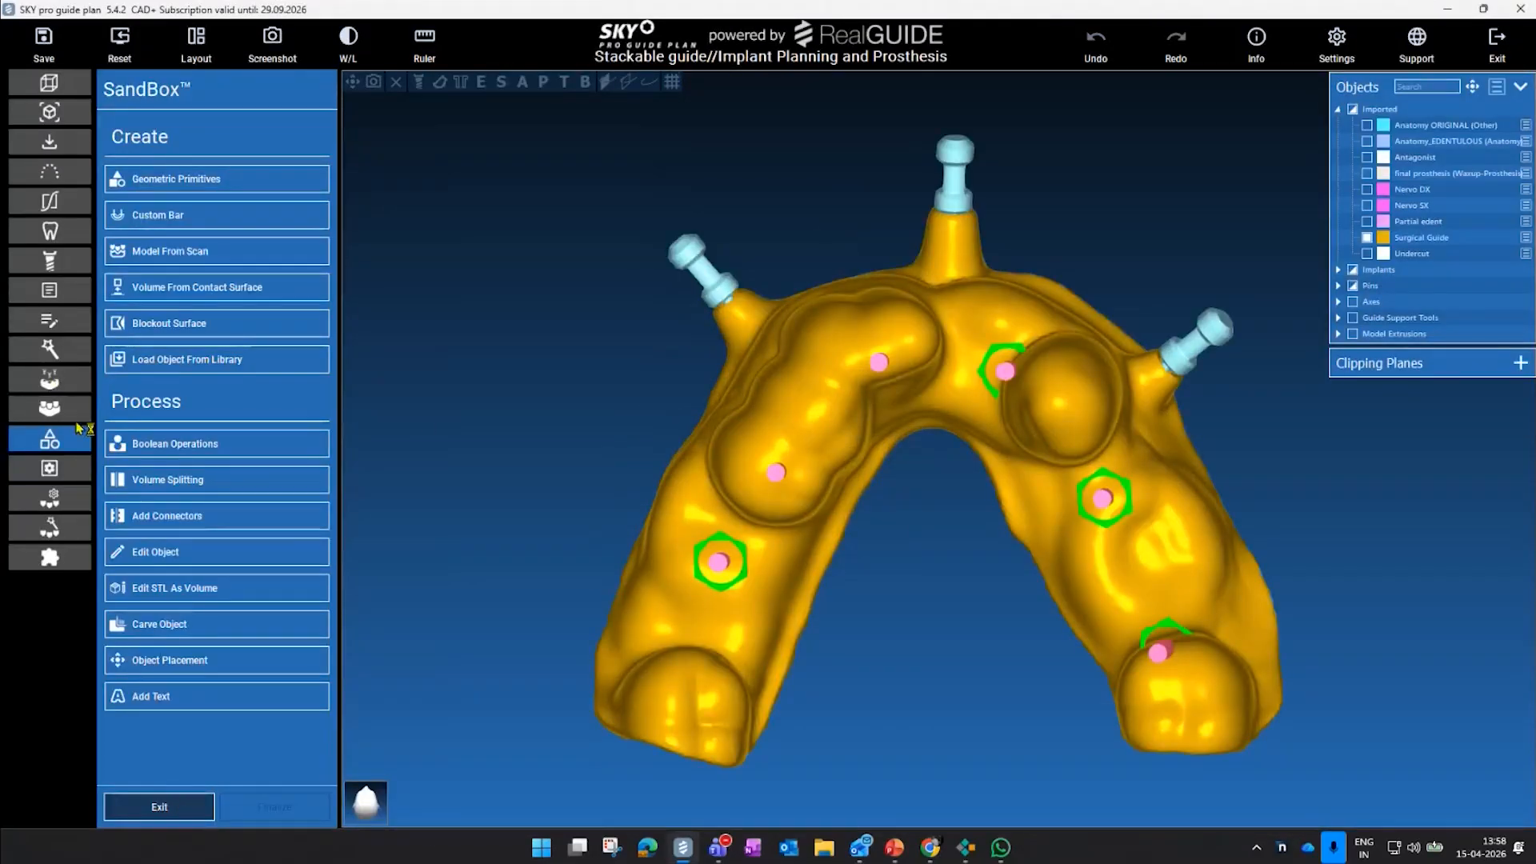
left_click(49, 379)
left_click(749, 459)
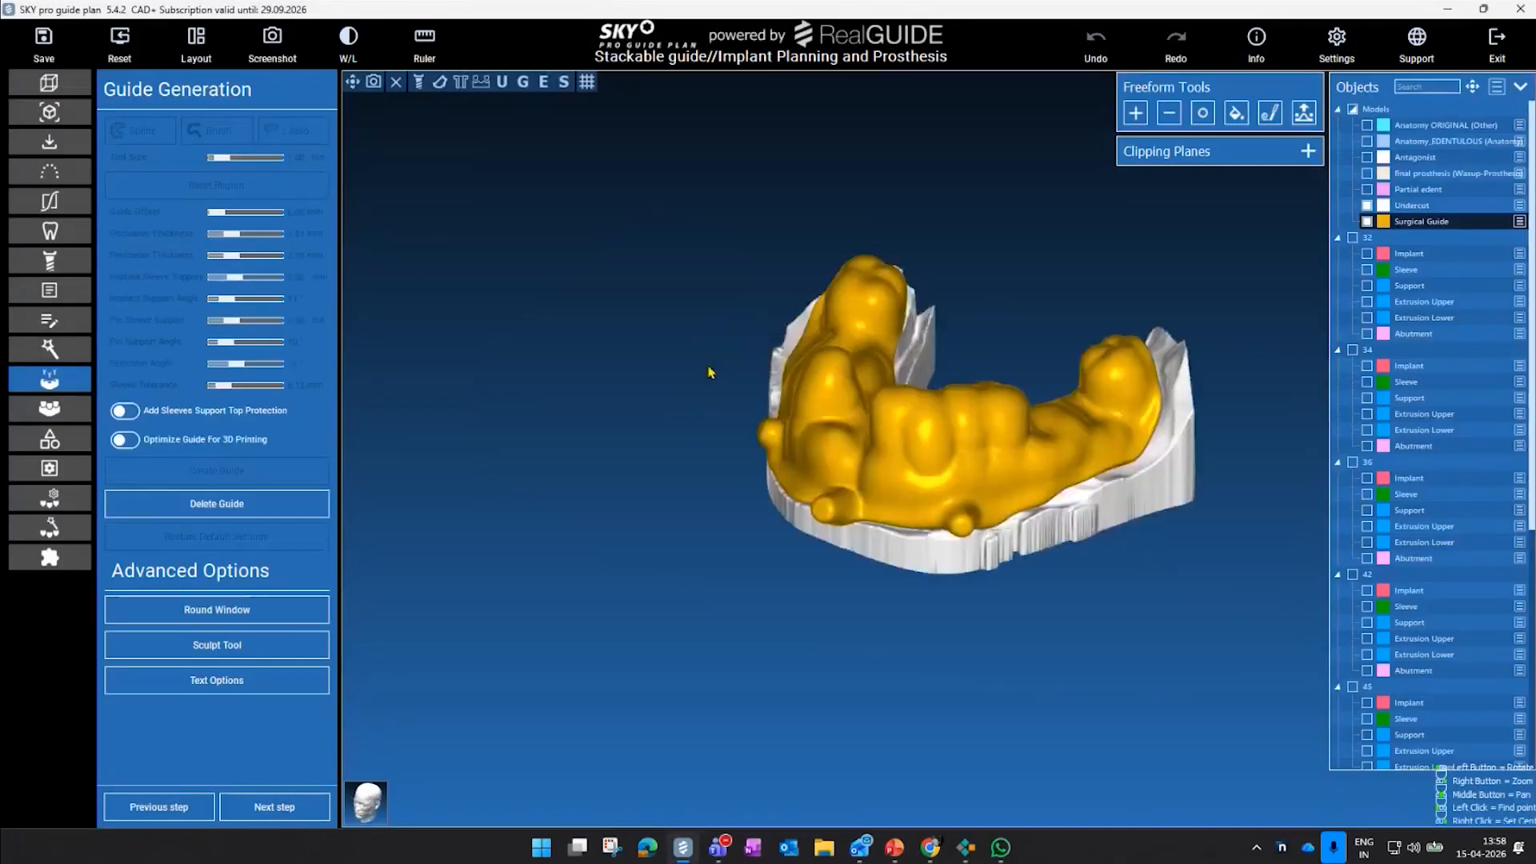
left_click(288, 503)
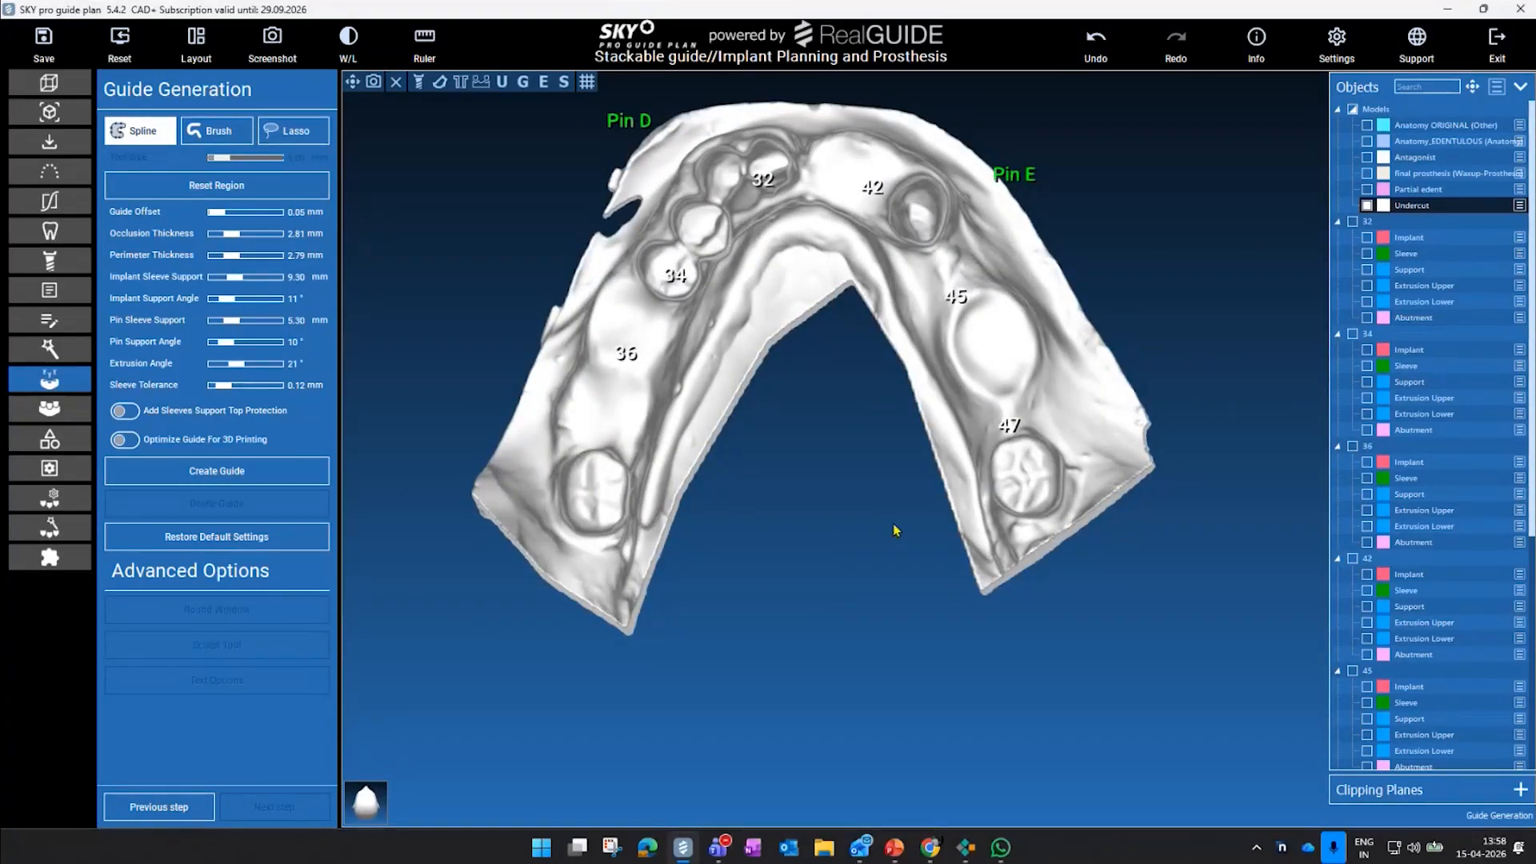
- Draw a new spline outline on the Undercut model along the lingual side, around both terminal molars and along the buccal border
middle_click_drag(895, 527, 897, 588)
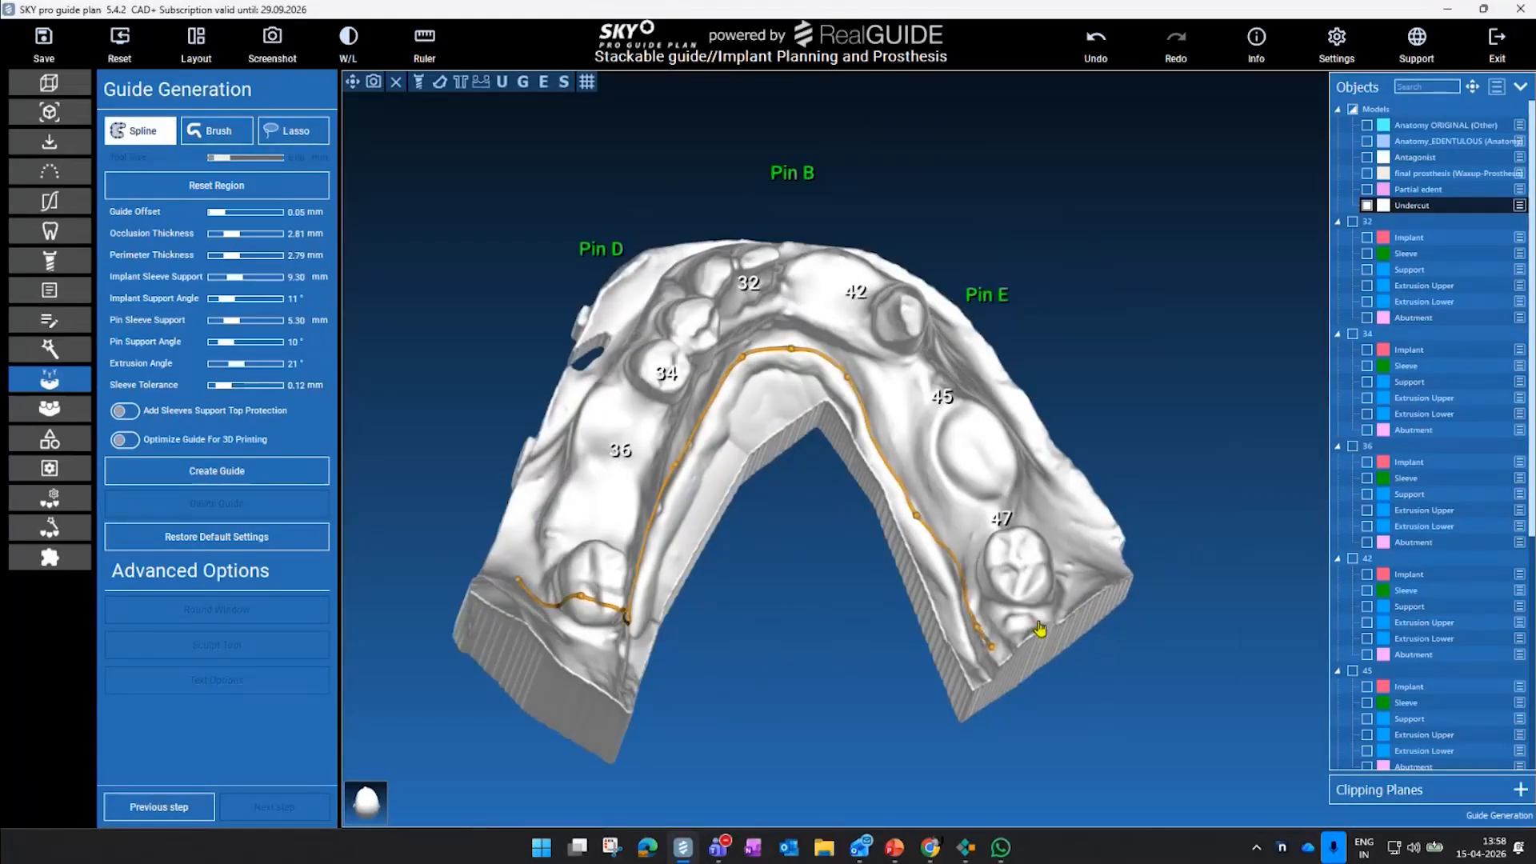
left_click(662, 226)
left_click(612, 235)
left_click(504, 324)
scroll(504, 324, "up", 5)
left_click(405, 448)
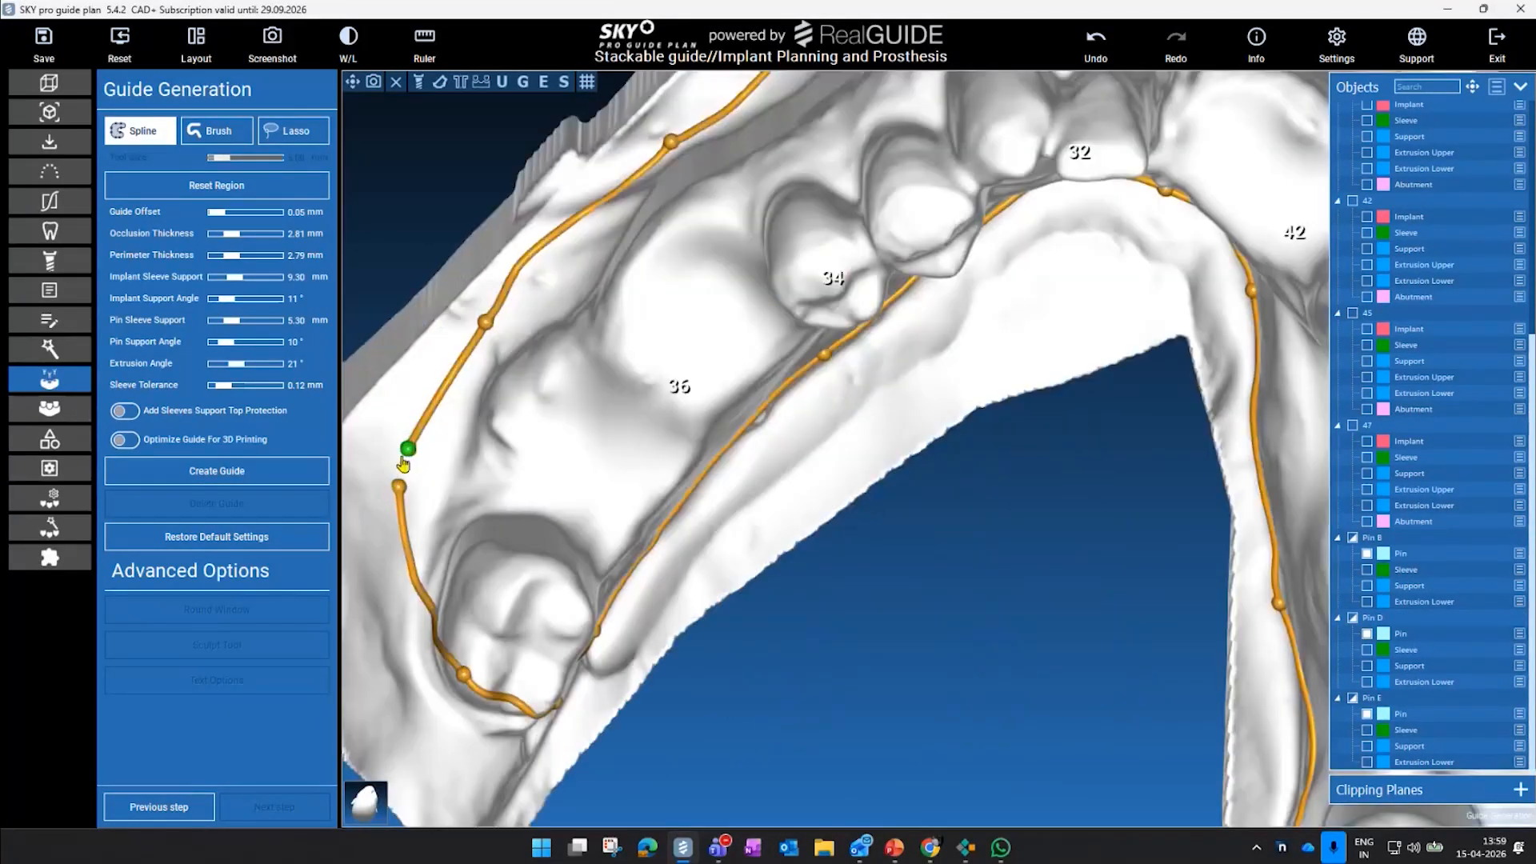
- Create the surgical guide from the newly outlined region
scroll(861, 189, "down", 3)
right_click_drag(861, 189, 761, 377)
scroll(761, 377, "down", 5)
left_click(217, 471)
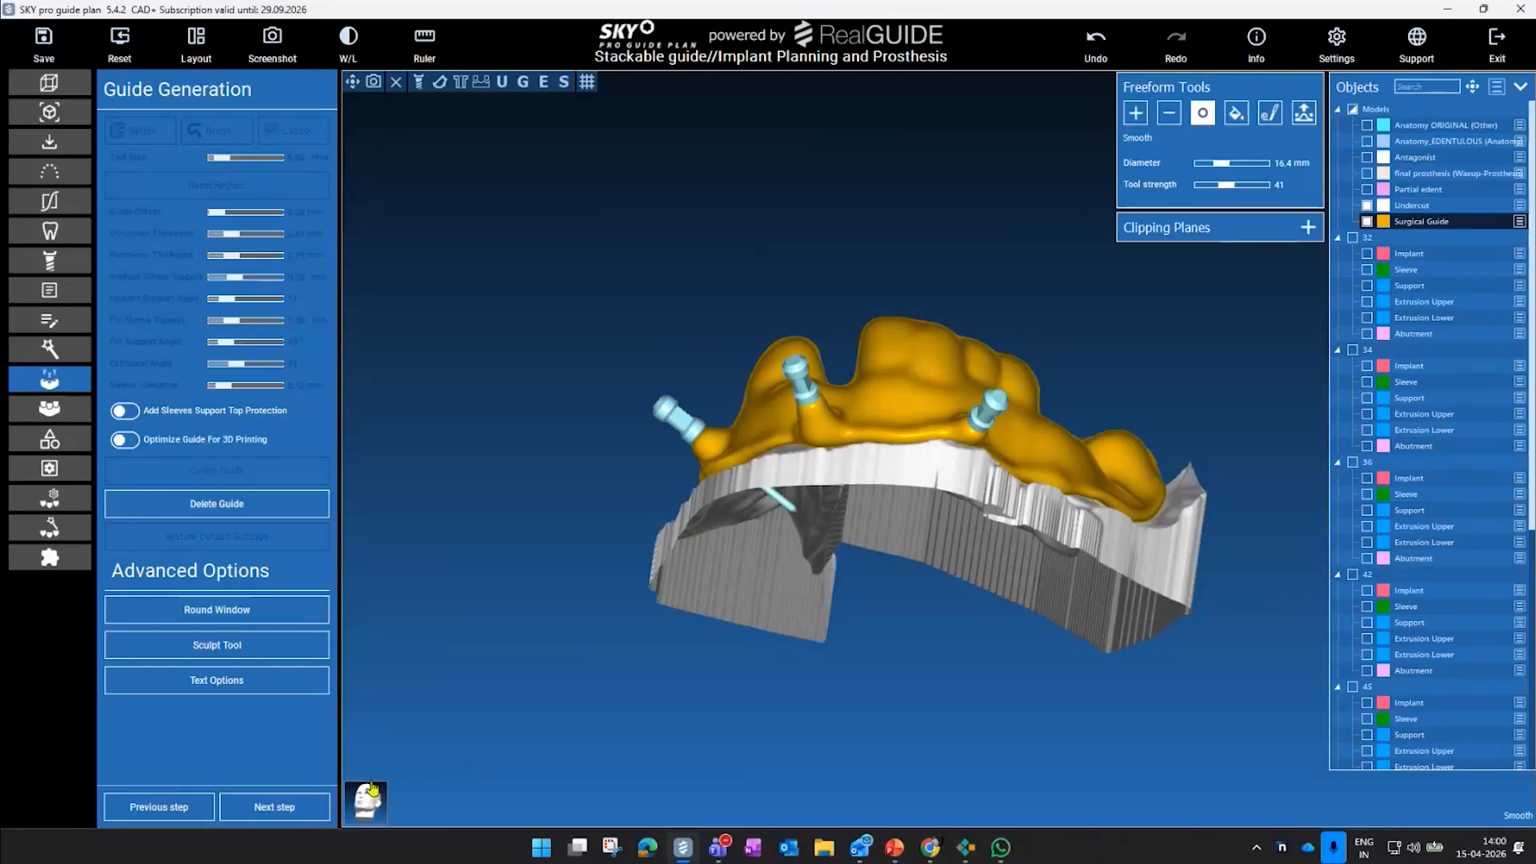
- Advance to SandBox with the new surgical guide and open the Add Slots tool in an occlusal view
left_click(275, 808)
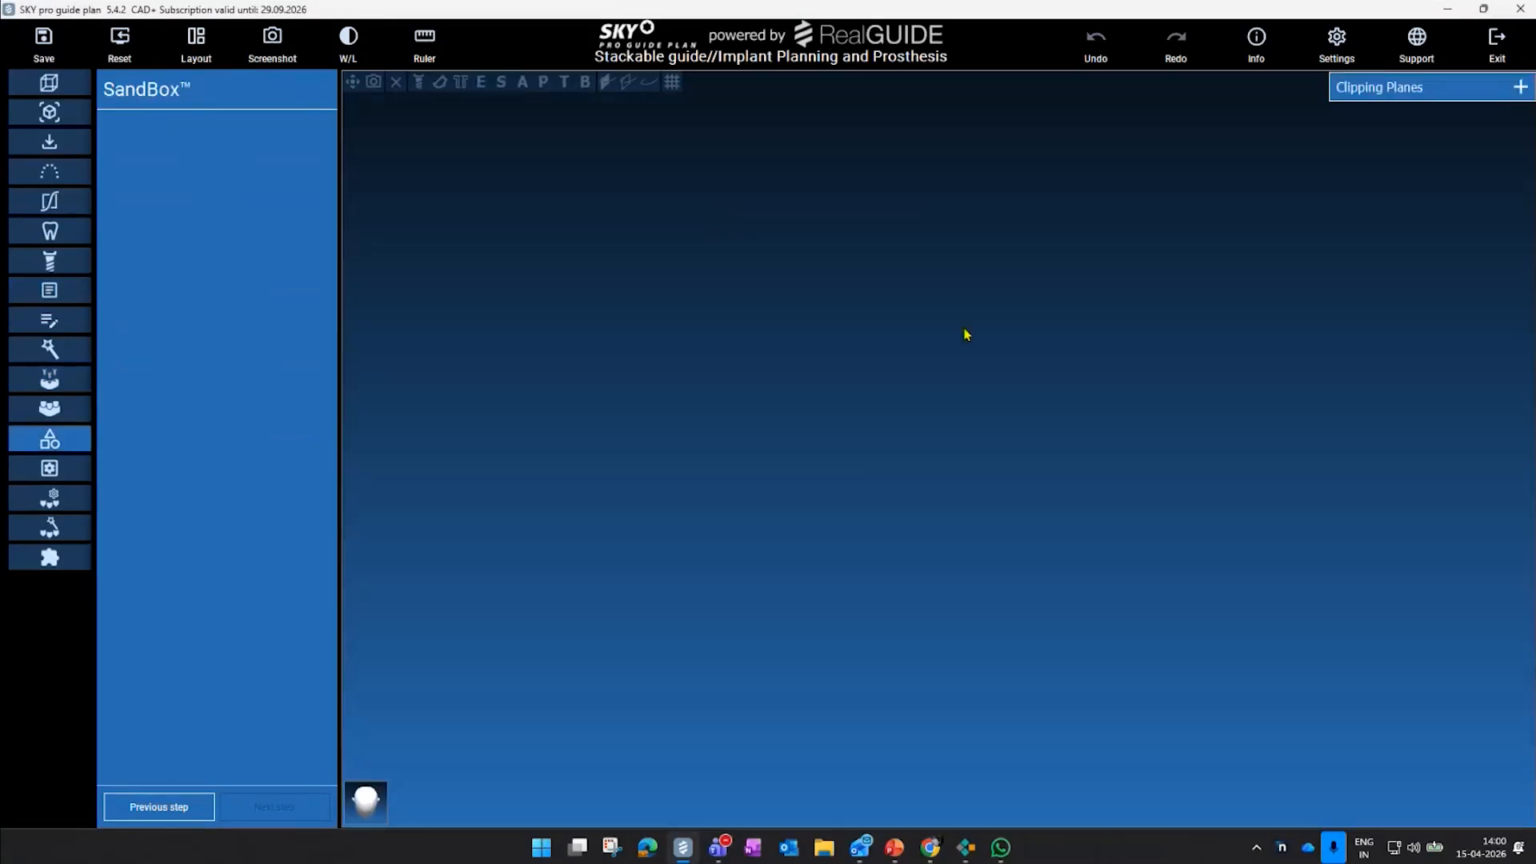
scroll(985, 312, "down", 2)
left_click_drag(984, 312, 1279, 727)
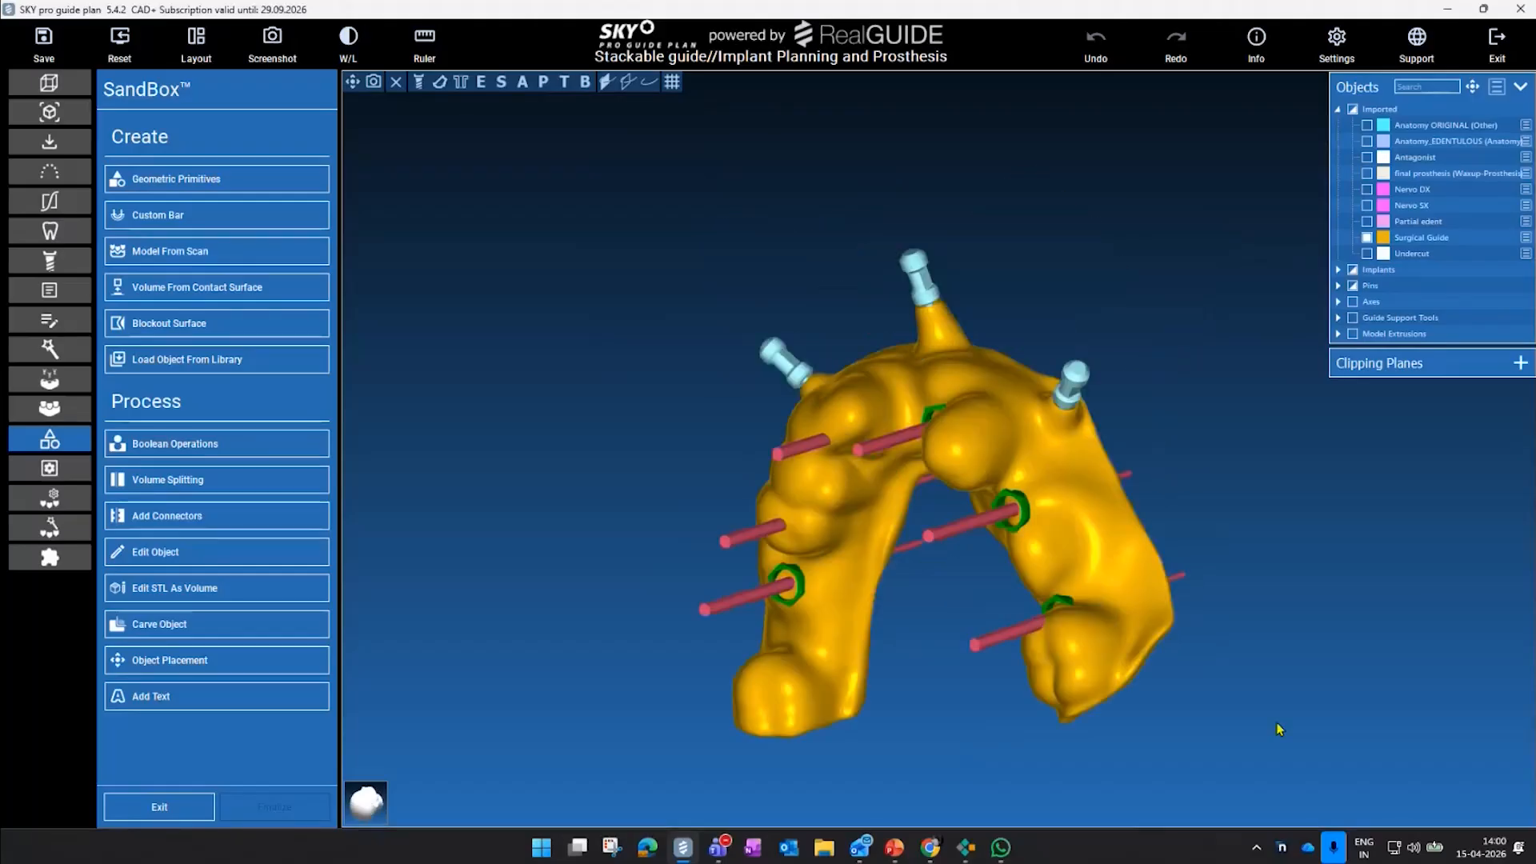
left_click(250, 513)
middle_click_drag(569, 430, 448, 413)
left_click_drag(592, 410, 664, 411)
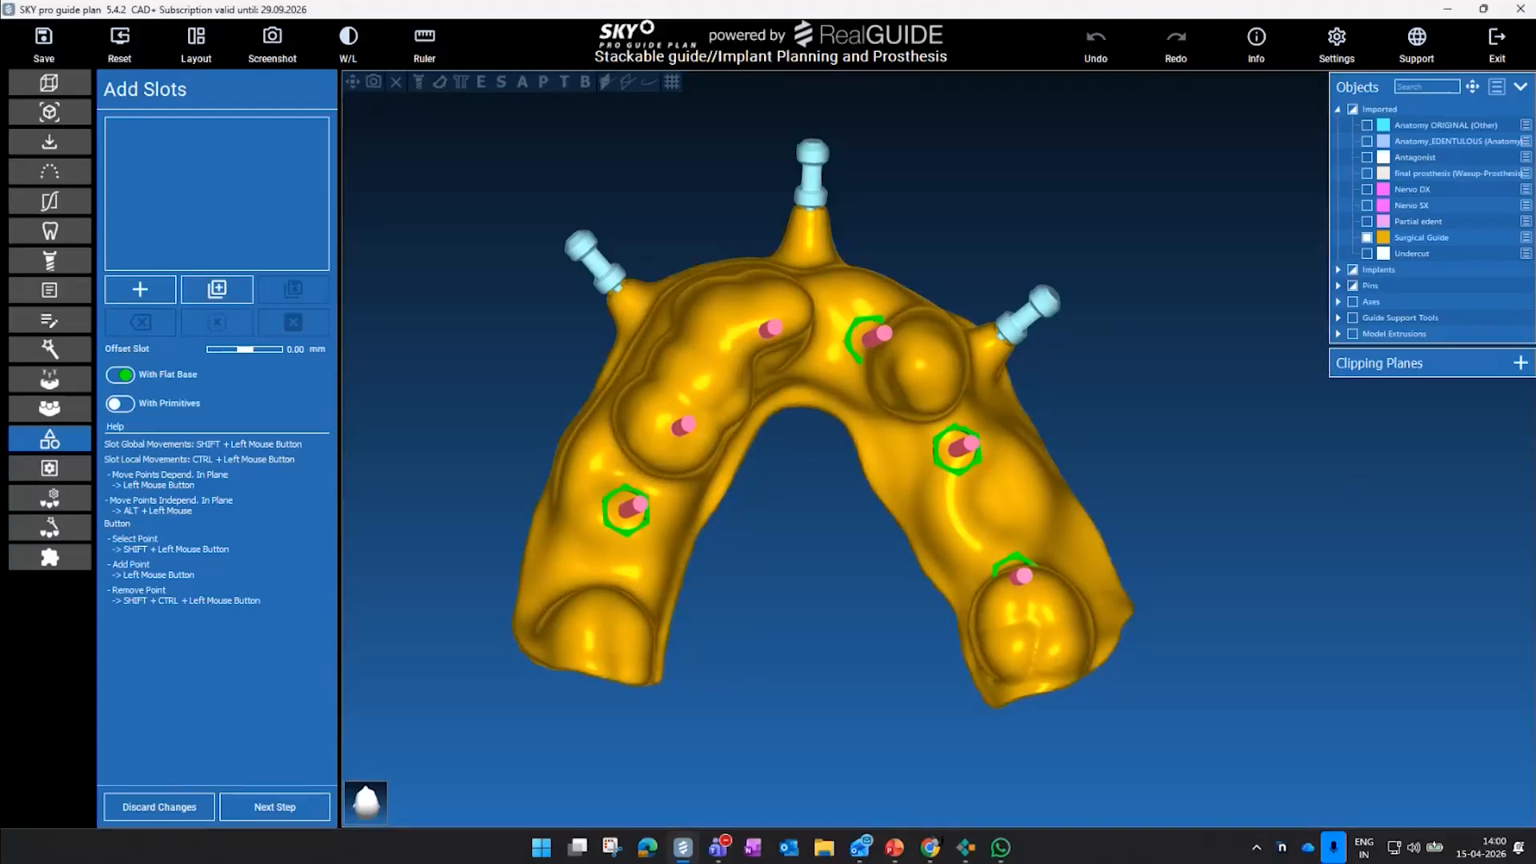
left_click(1368, 238)
left_click(1368, 238)
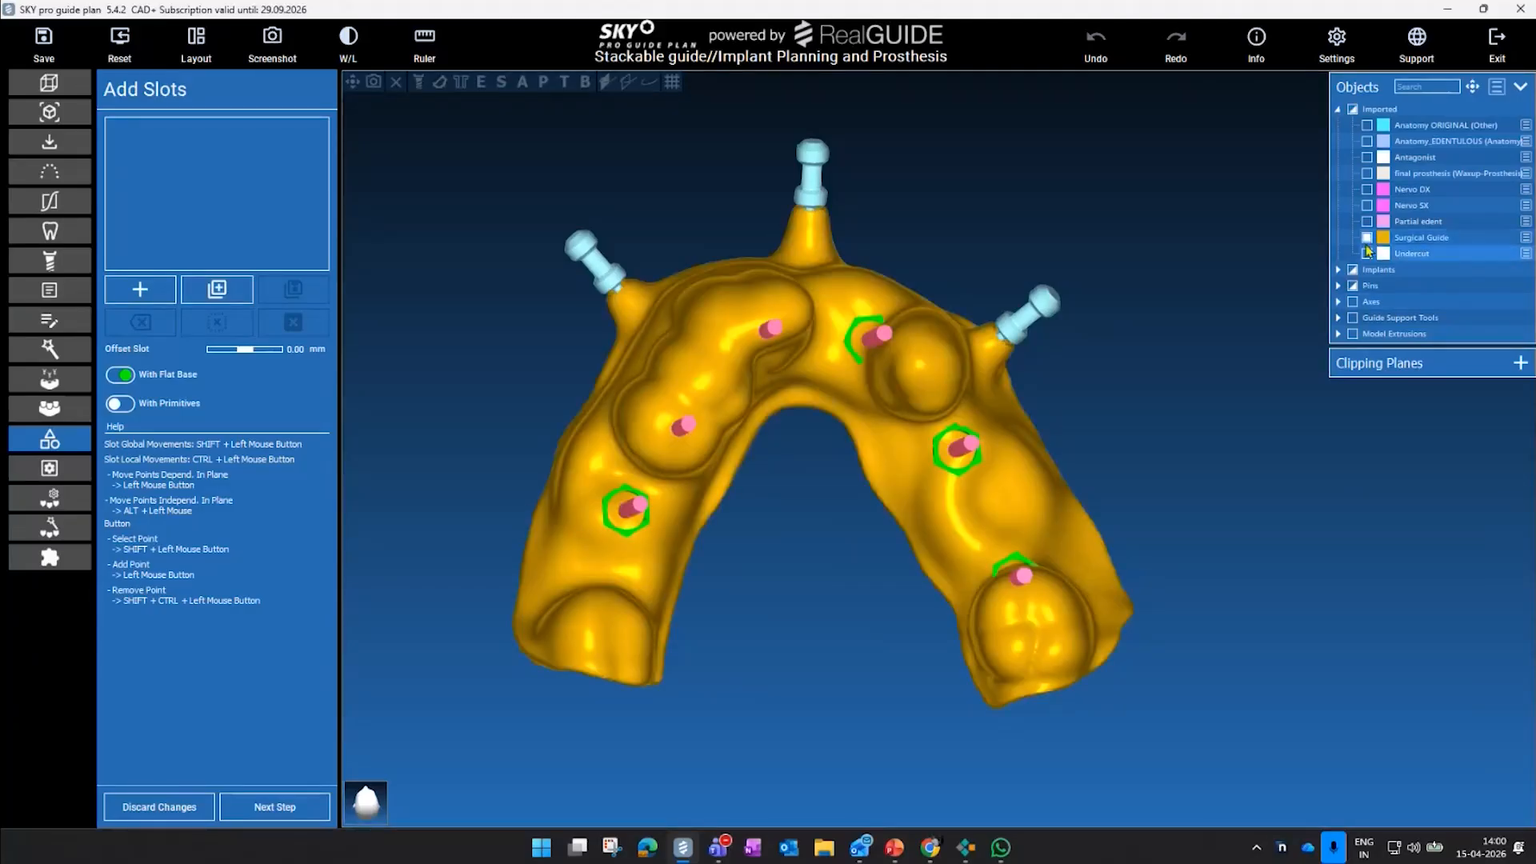
left_click_drag(1207, 347, 1156, 367)
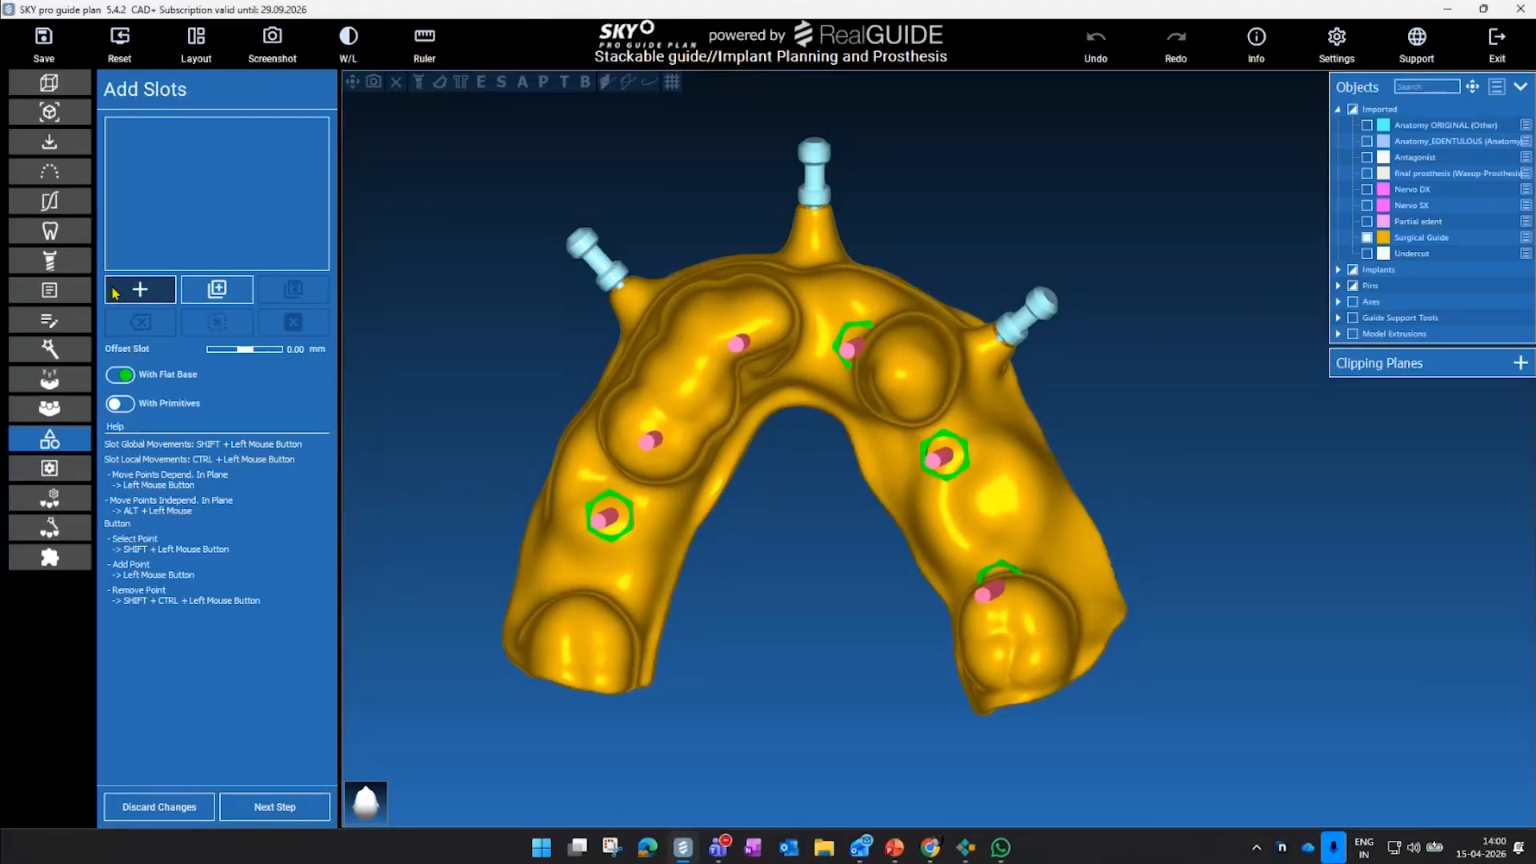
- Start a new slot outline near the front pin, running outside the 34–36 side and back across both terminal molars
left_click(139, 290)
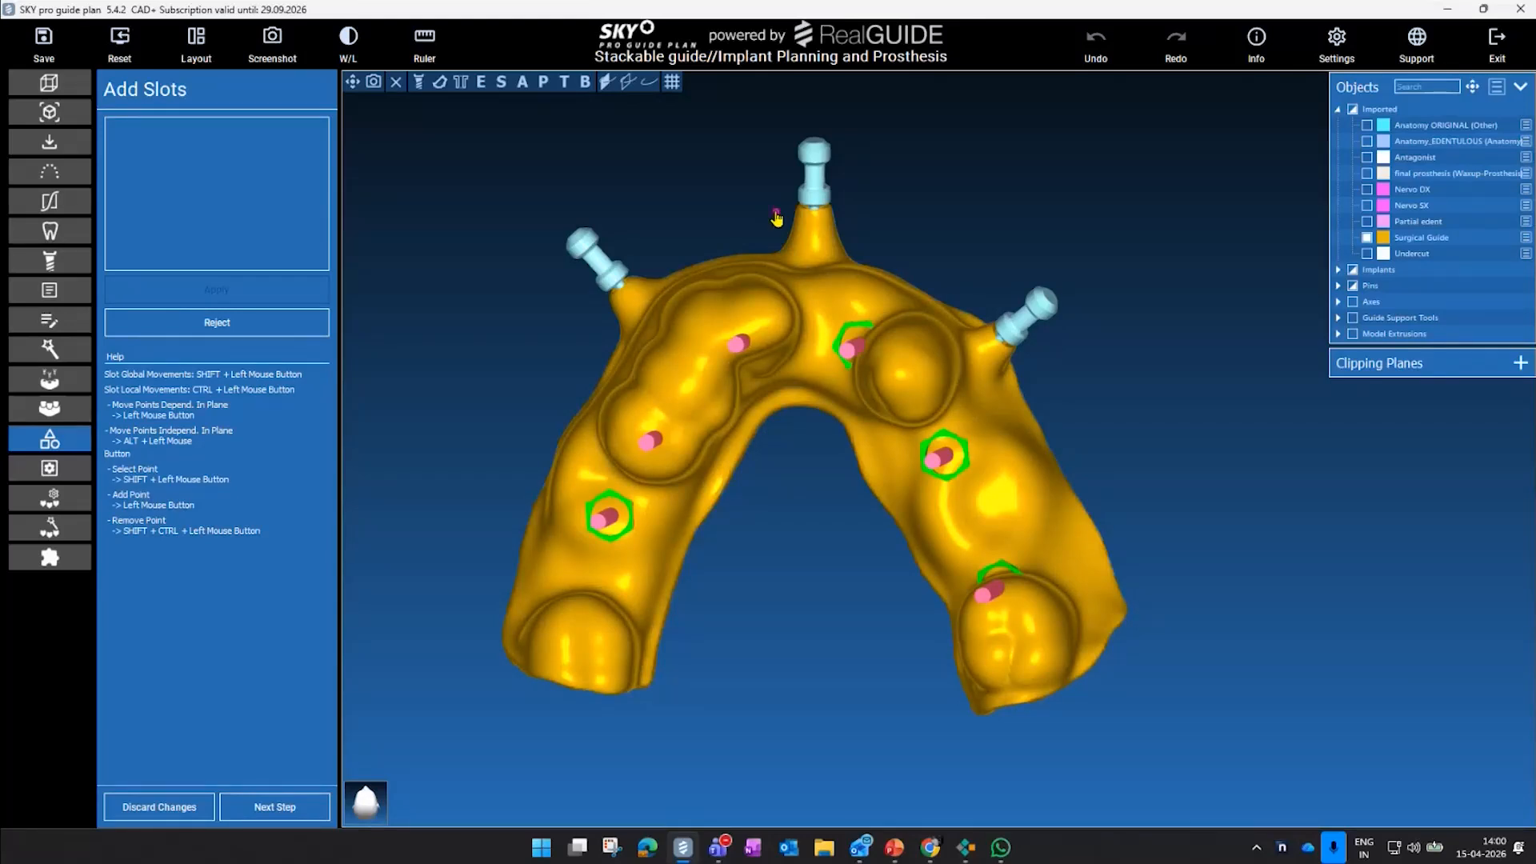
left_click(582, 319)
left_click(469, 519)
left_click(484, 588)
left_click(621, 653)
left_click(749, 656)
left_click(884, 673)
left_click(950, 687)
left_click(1033, 679)
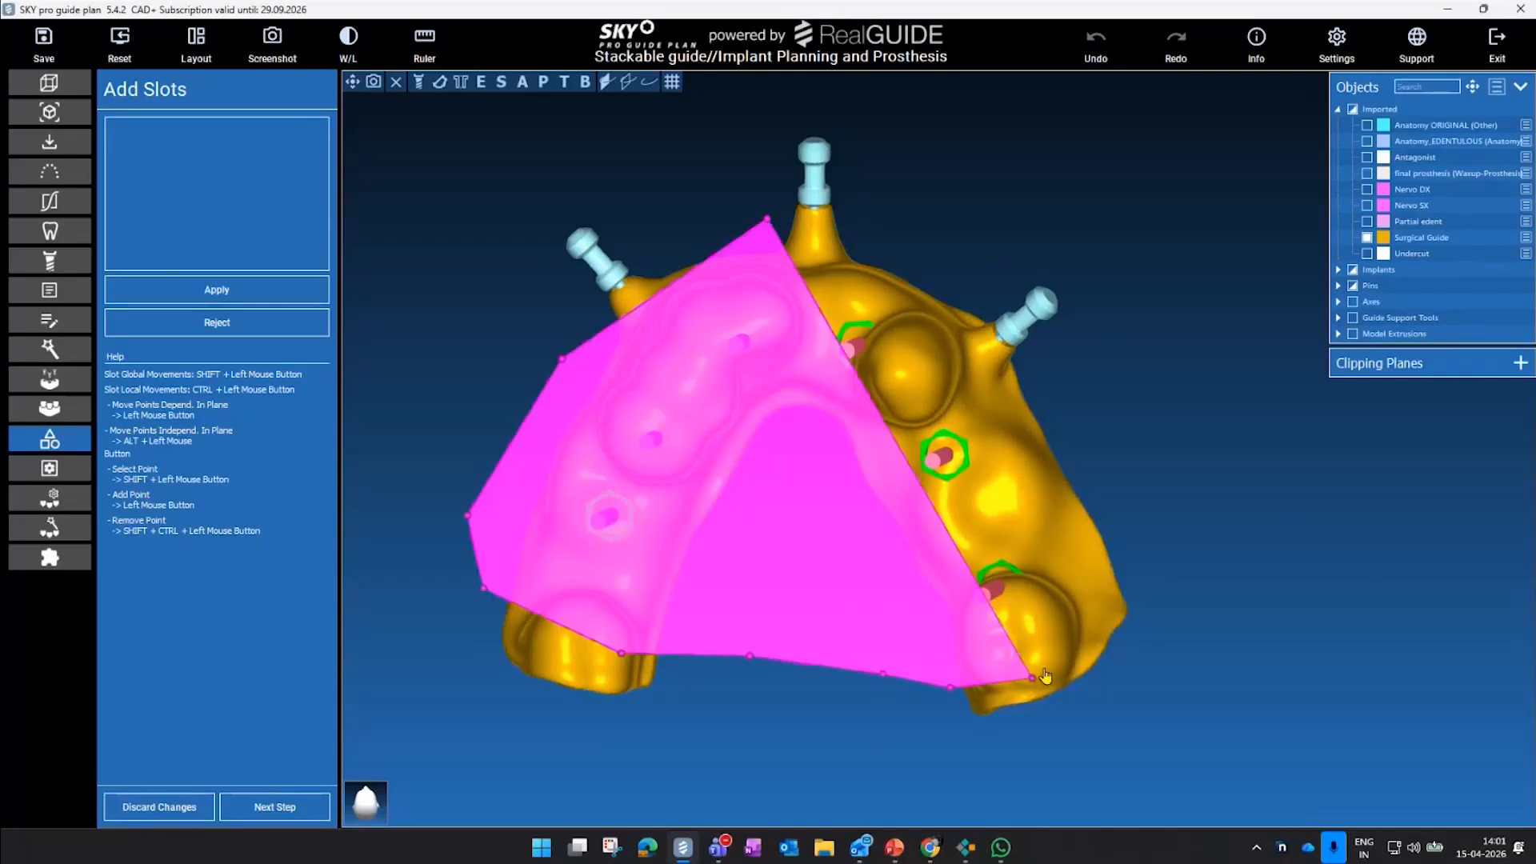
- Complete the slot outline along the 47–42 side, widen its front edge past the central pin and apply the slot
left_click(1125, 559)
left_click(1136, 448)
left_click(950, 219)
left_click_drag(768, 220, 689, 221)
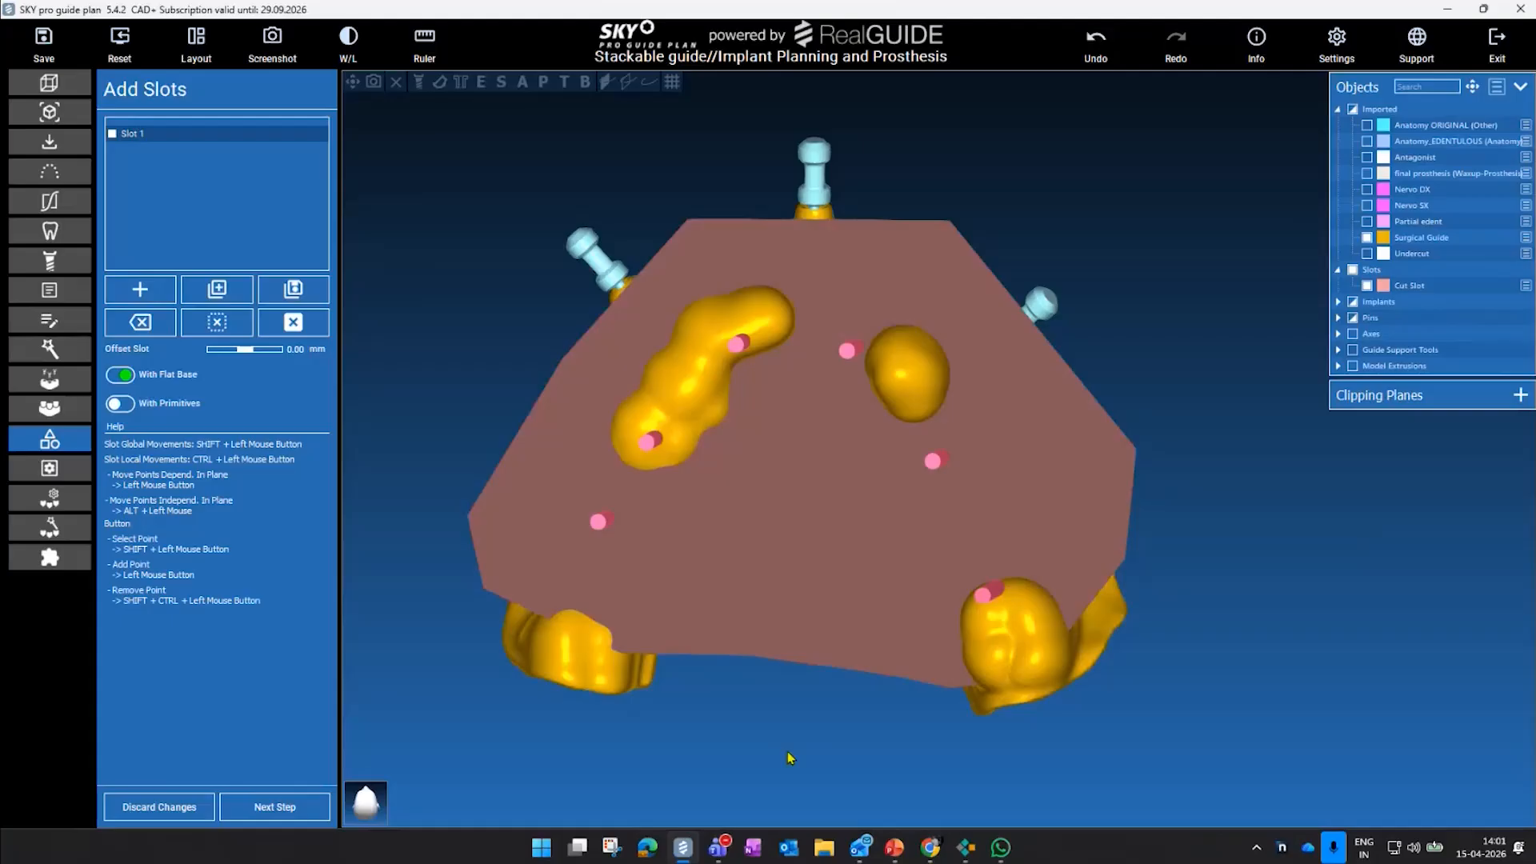
left_click_drag(790, 753, 815, 466)
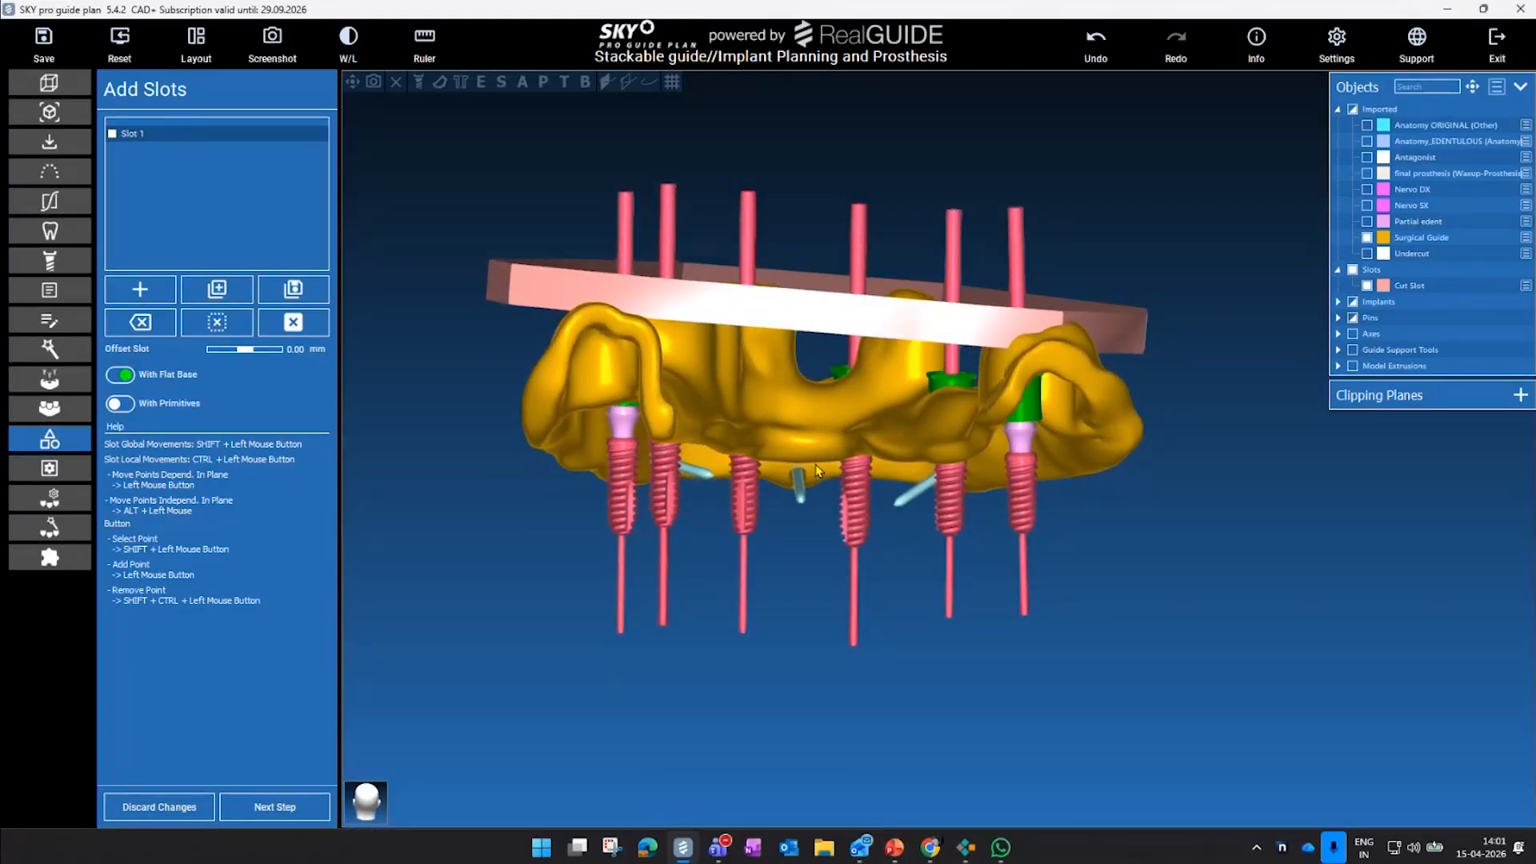
- Lower the cut slot onto the surgical guide and adjust its tilt from the rear and side views
left_click(840, 319)
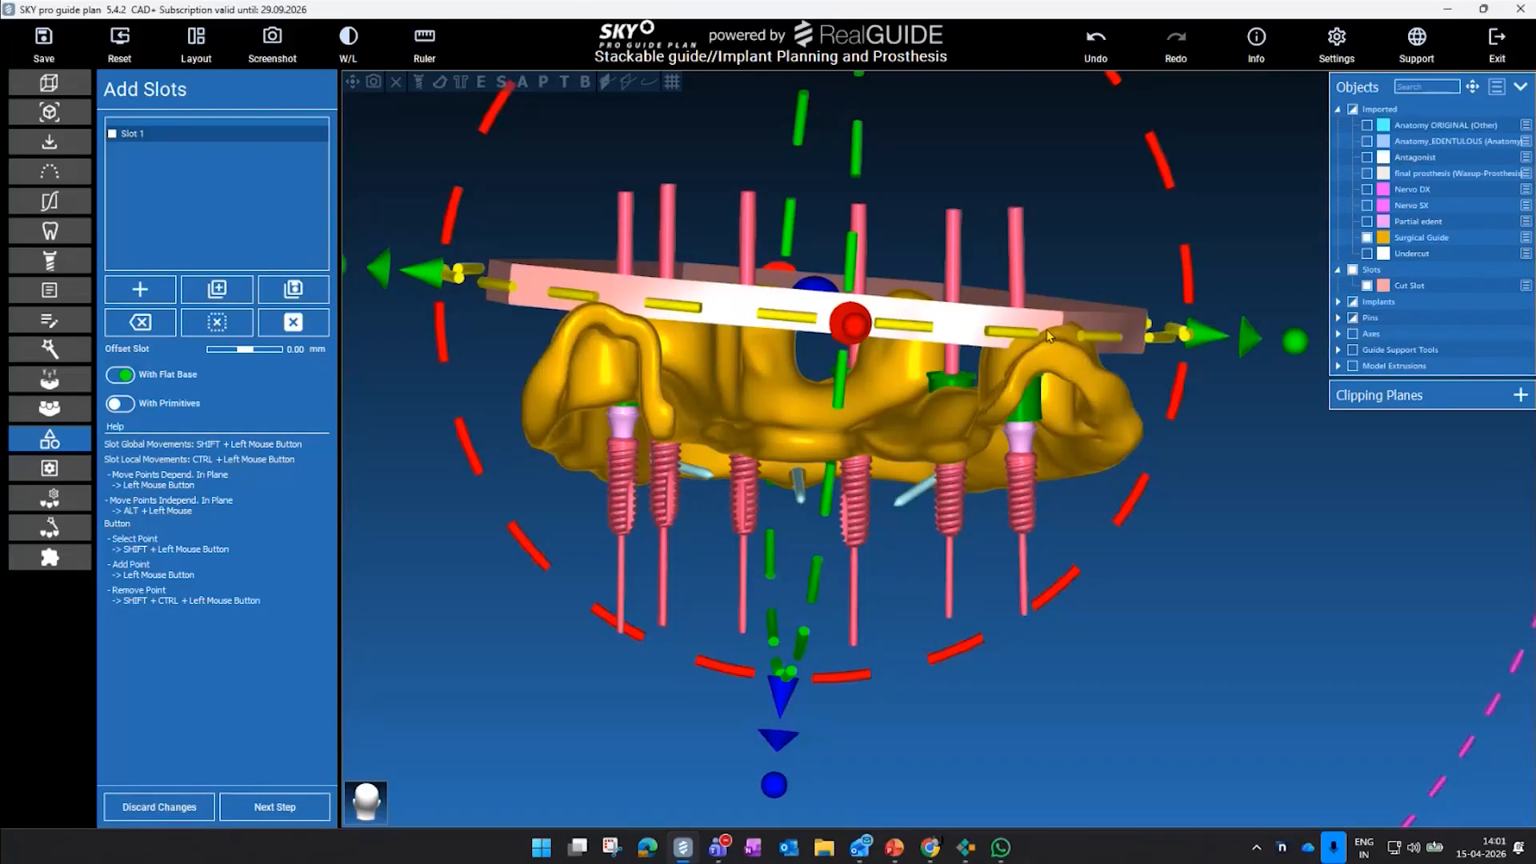
scroll(1371, 546, "down", 3)
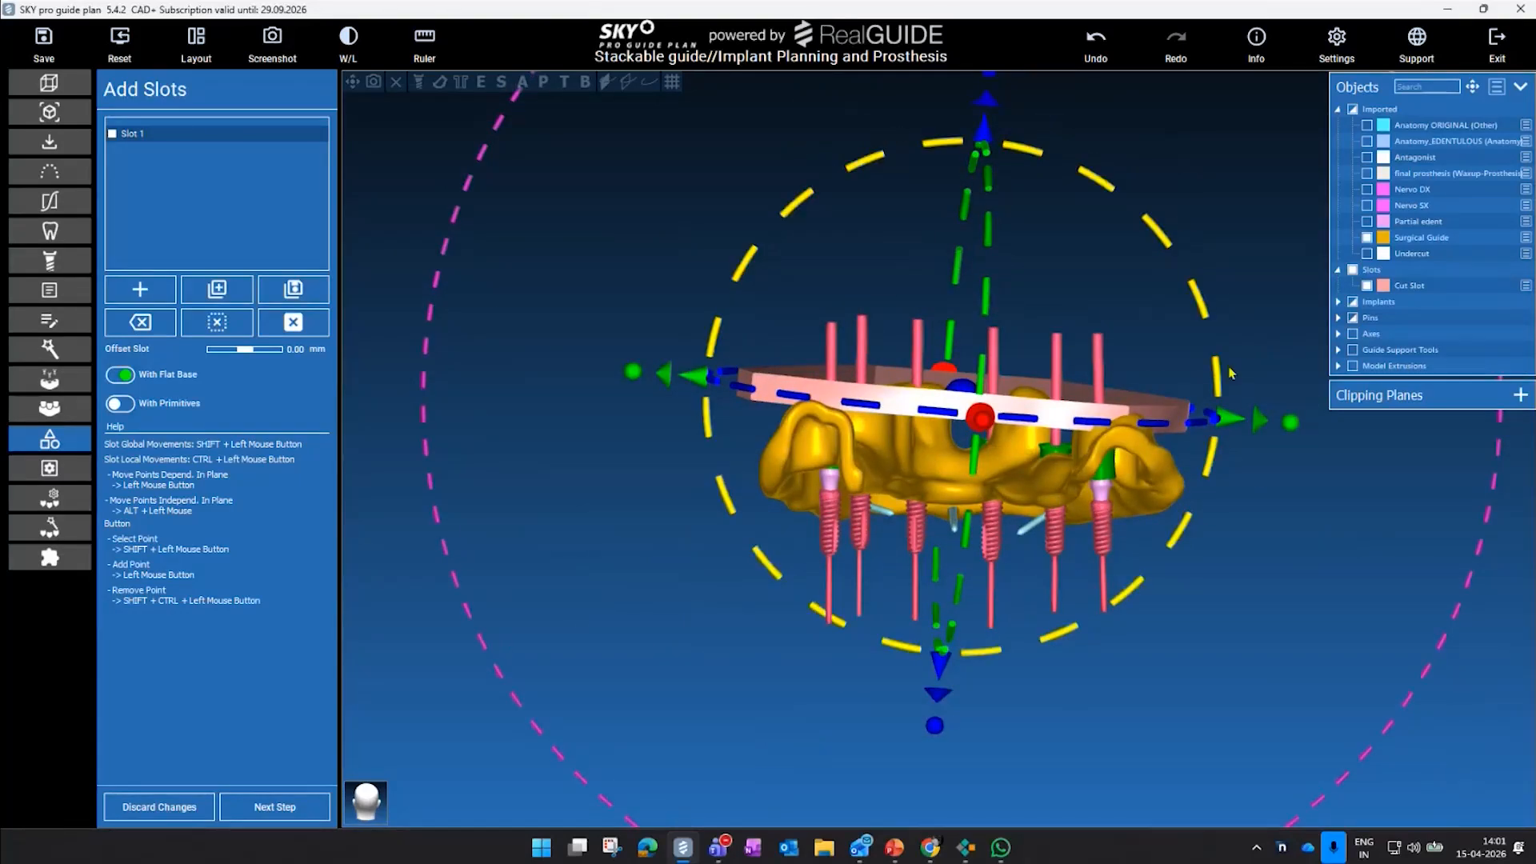
left_click_drag(1224, 384, 1220, 370)
left_click_drag(623, 420, 1082, 440)
left_click_drag(936, 667, 926, 730)
left_click_drag(1190, 368, 1189, 361)
left_click_drag(966, 188, 968, 188)
left_click_drag(1226, 199, 1203, 240)
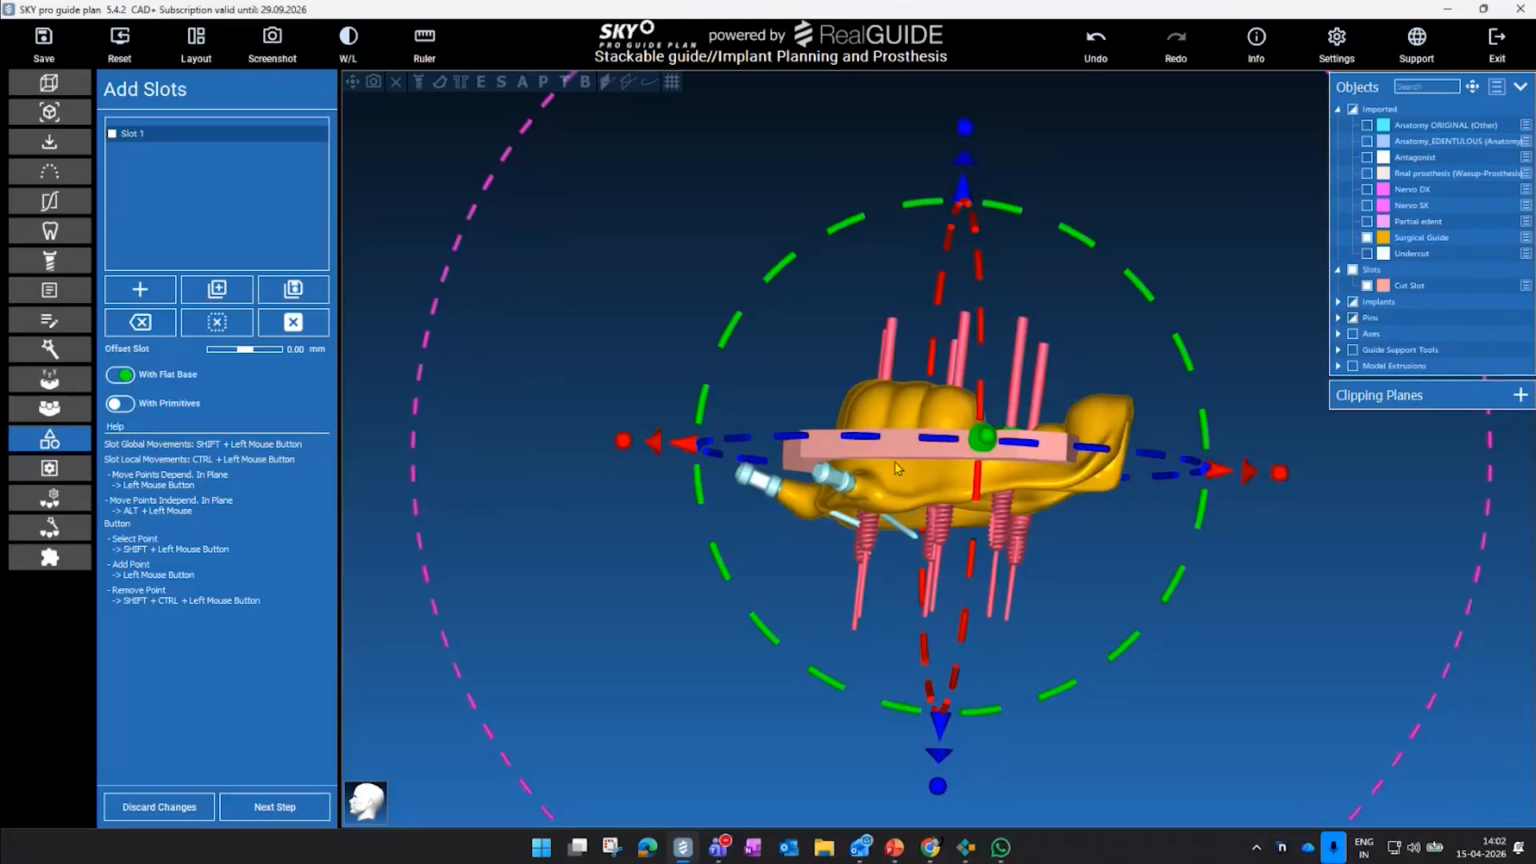
- Fine-tune the slot's tilt and height along the guide so its base runs level through the guide's body
left_click_drag(623, 342, 1324, 311)
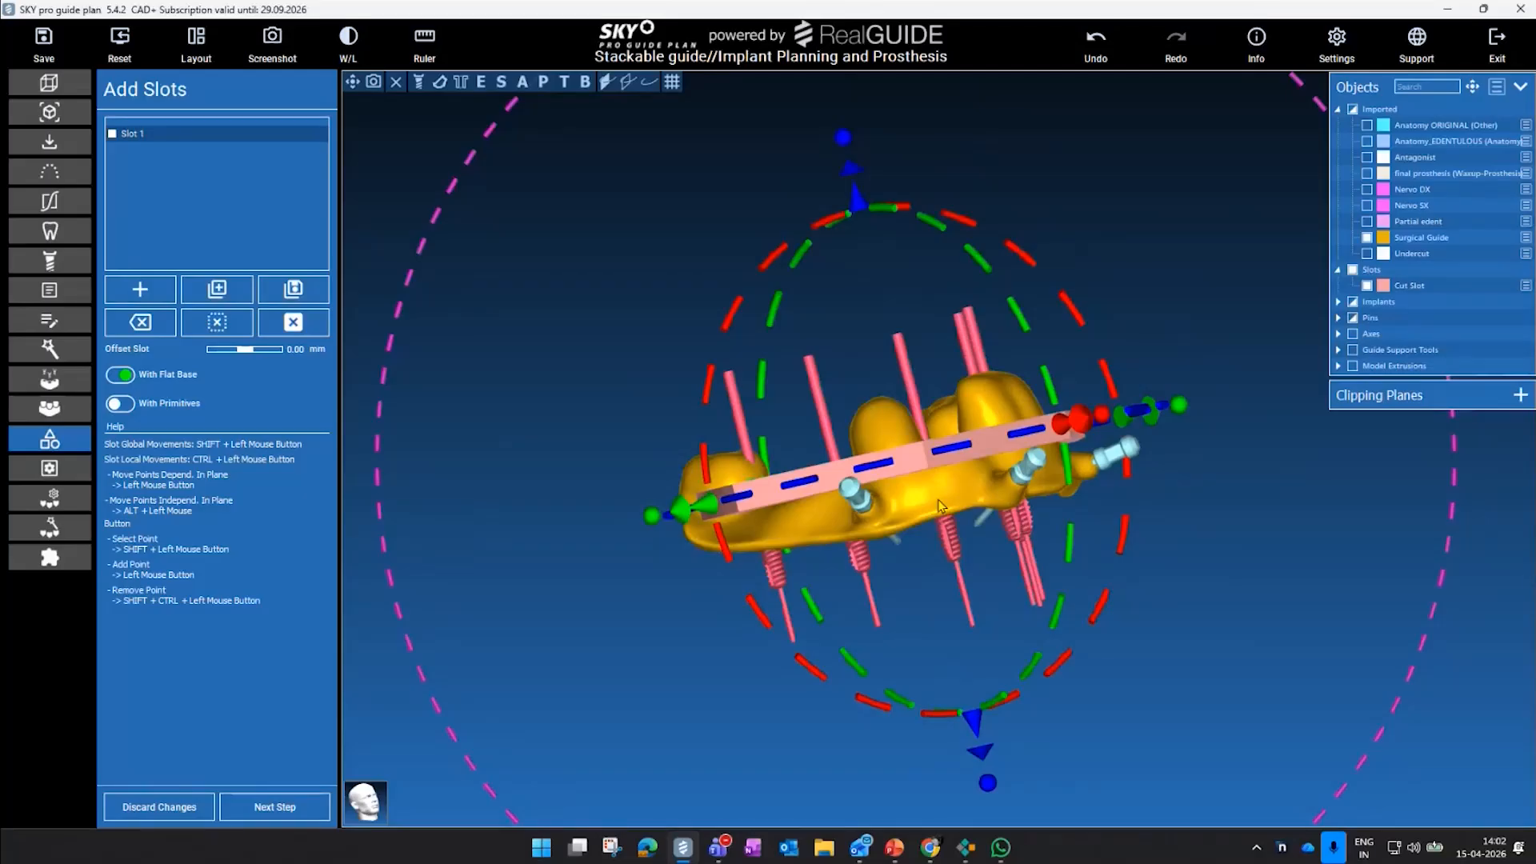
left_click_drag(860, 206, 860, 207)
left_click_drag(1032, 264, 1072, 236)
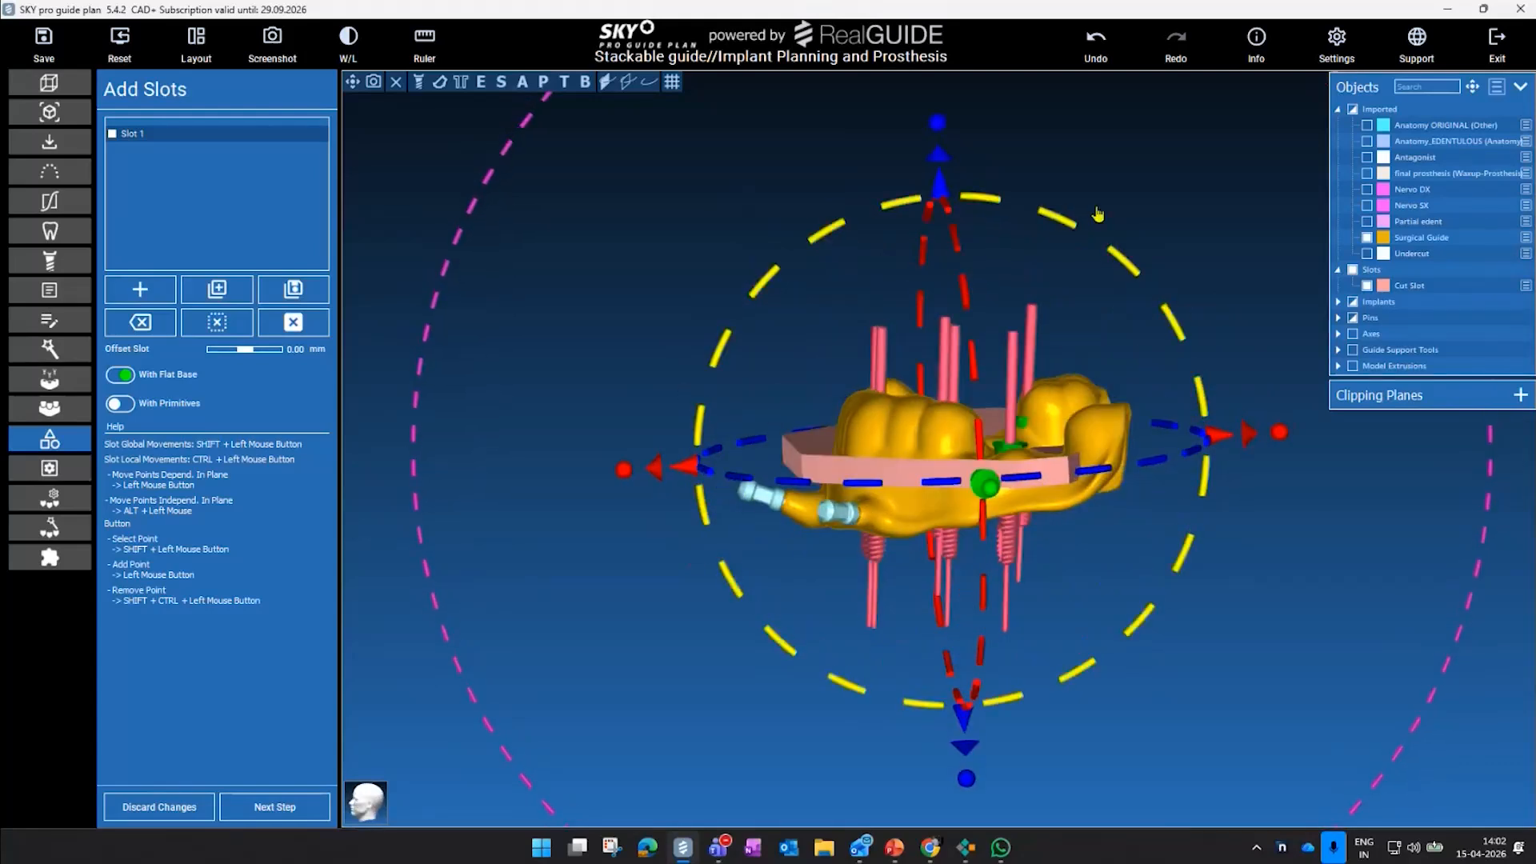
middle_click_drag(1061, 131, 990, 296)
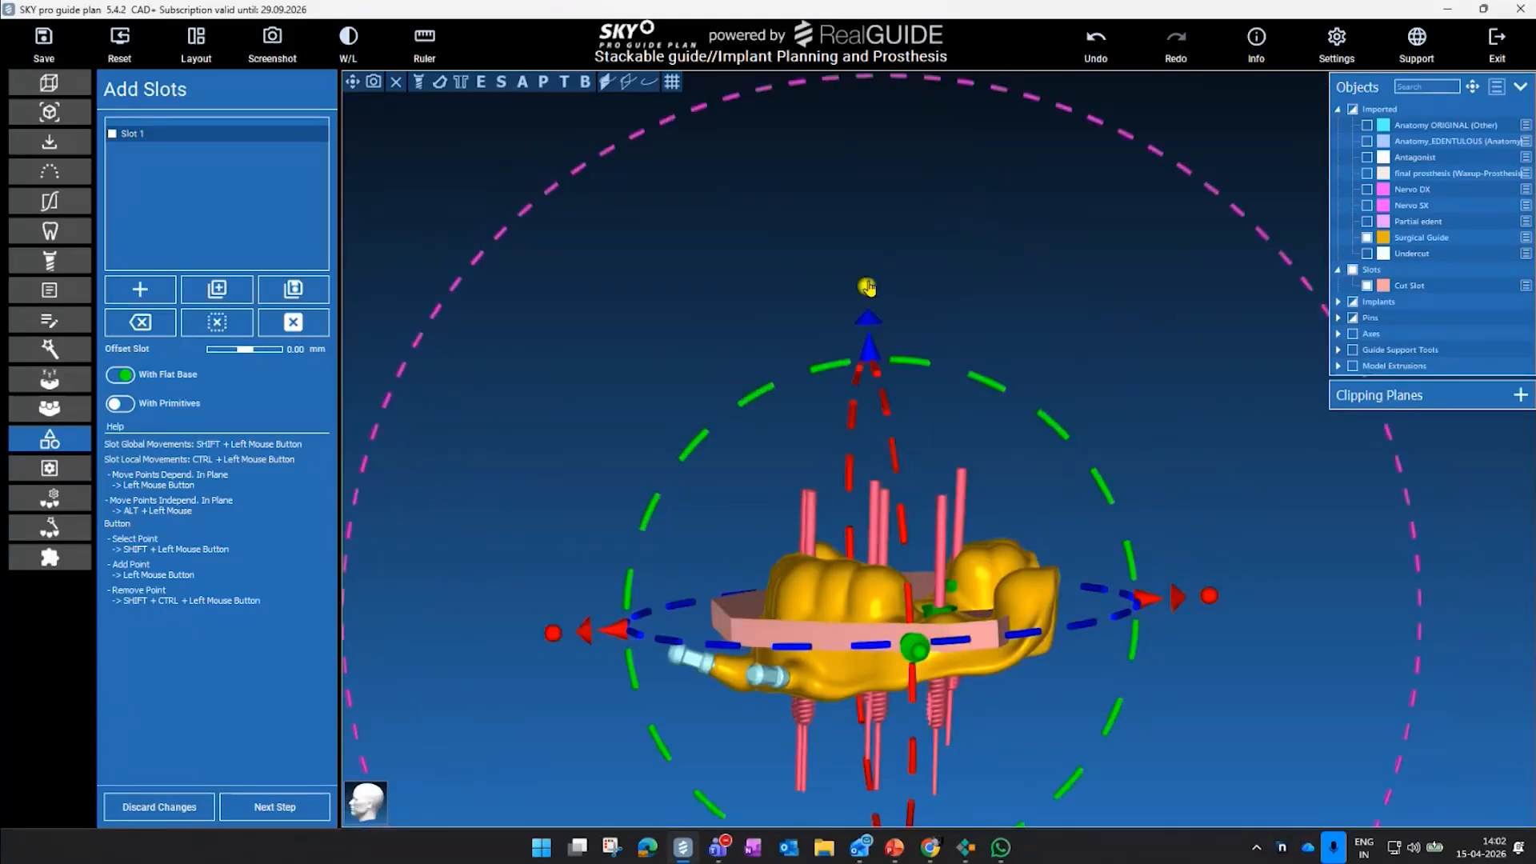
left_click_drag(869, 286, 877, 232)
left_click_drag(870, 344, 870, 338)
left_click_drag(646, 359, 1116, 340)
left_click_drag(1158, 462, 1237, 704)
scroll(1241, 445, "down", 2)
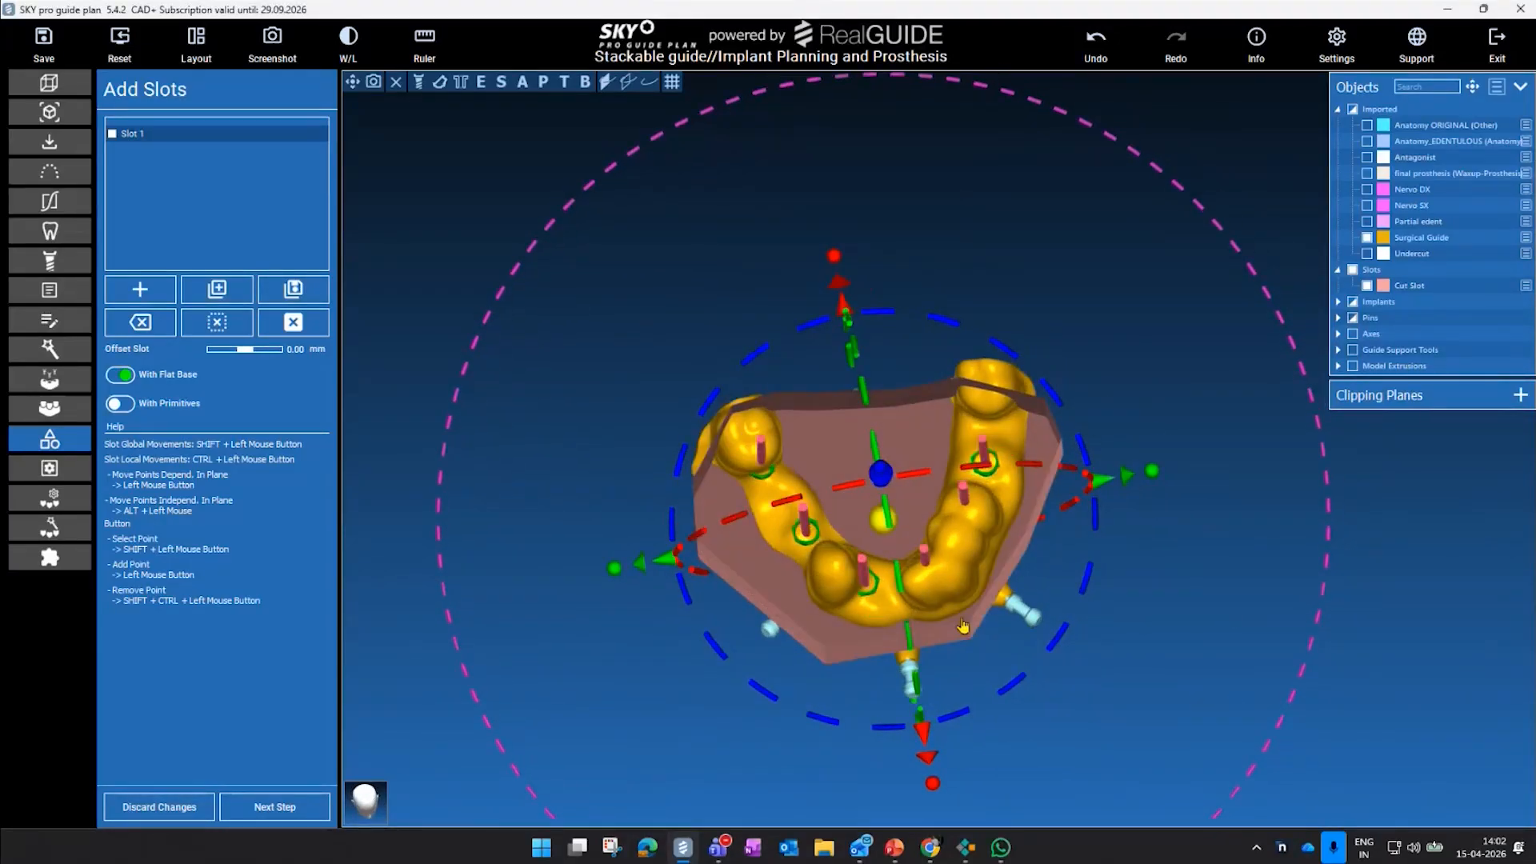
- Move the slot's rear outline points outward around the terminal molar on the single-crown side
left_click(832, 637)
left_click_drag(1283, 390, 1239, 611)
left_click_drag(974, 411, 837, 404)
left_click_drag(770, 367, 799, 467)
left_click_drag(995, 521, 1022, 352)
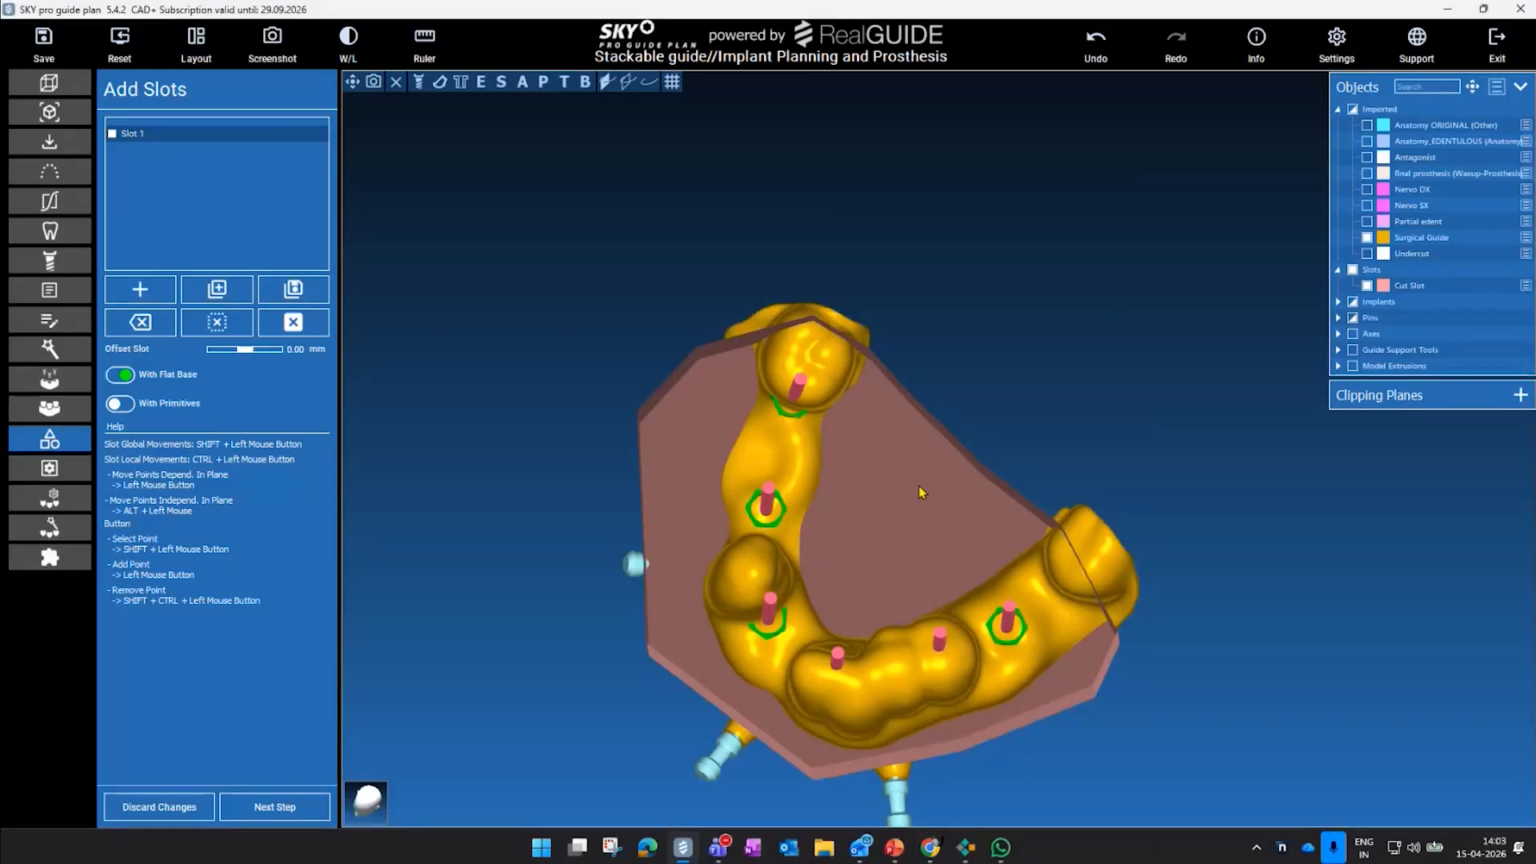
scroll(1001, 394, "up", 2)
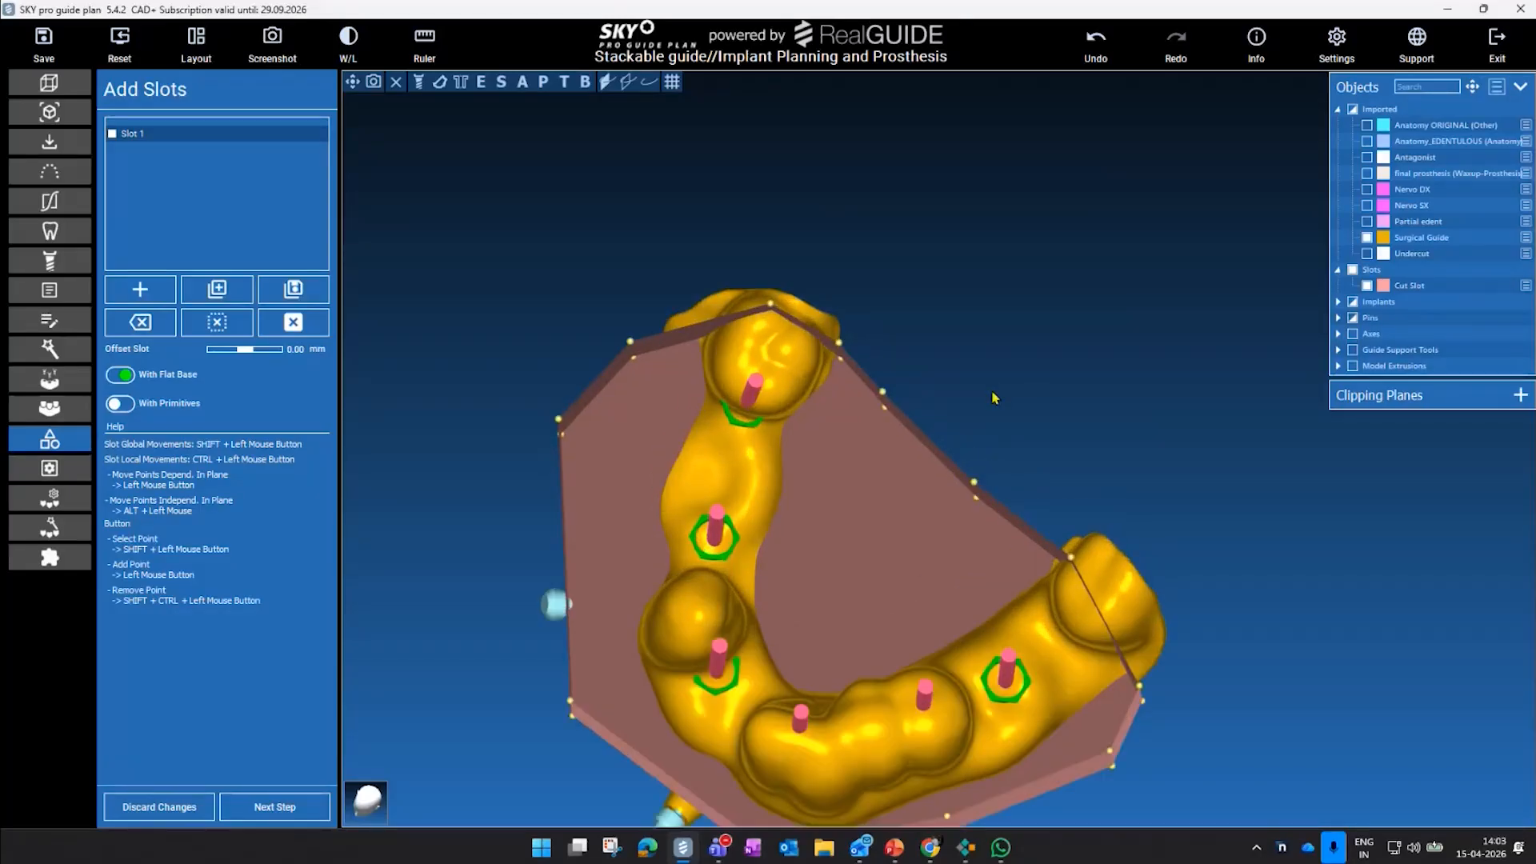
middle_click_drag(1025, 391, 1105, 387)
scroll(928, 310, "up", 3)
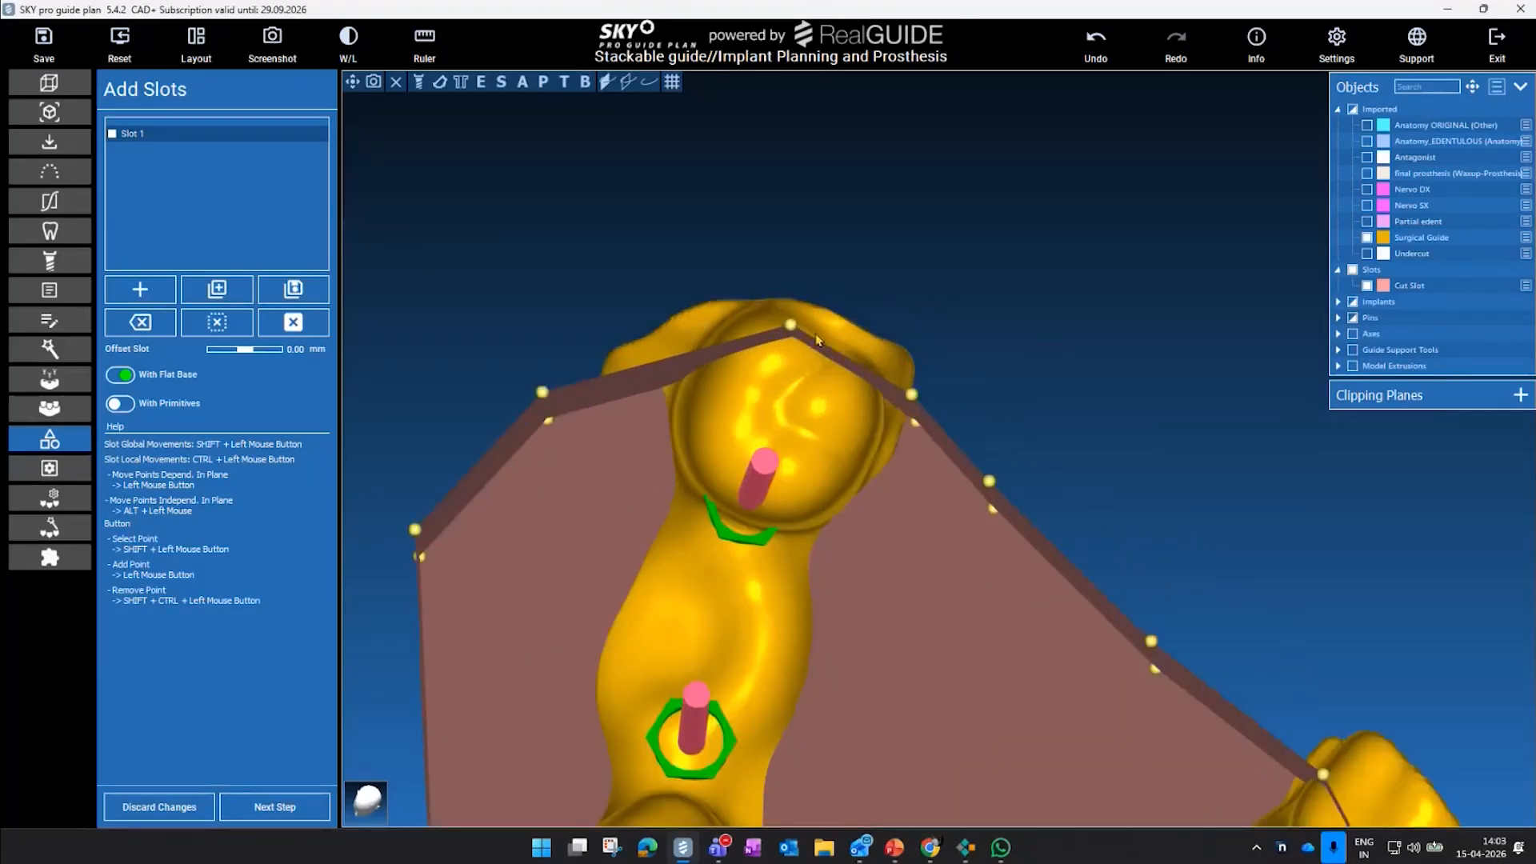
left_click_drag(792, 329, 738, 306)
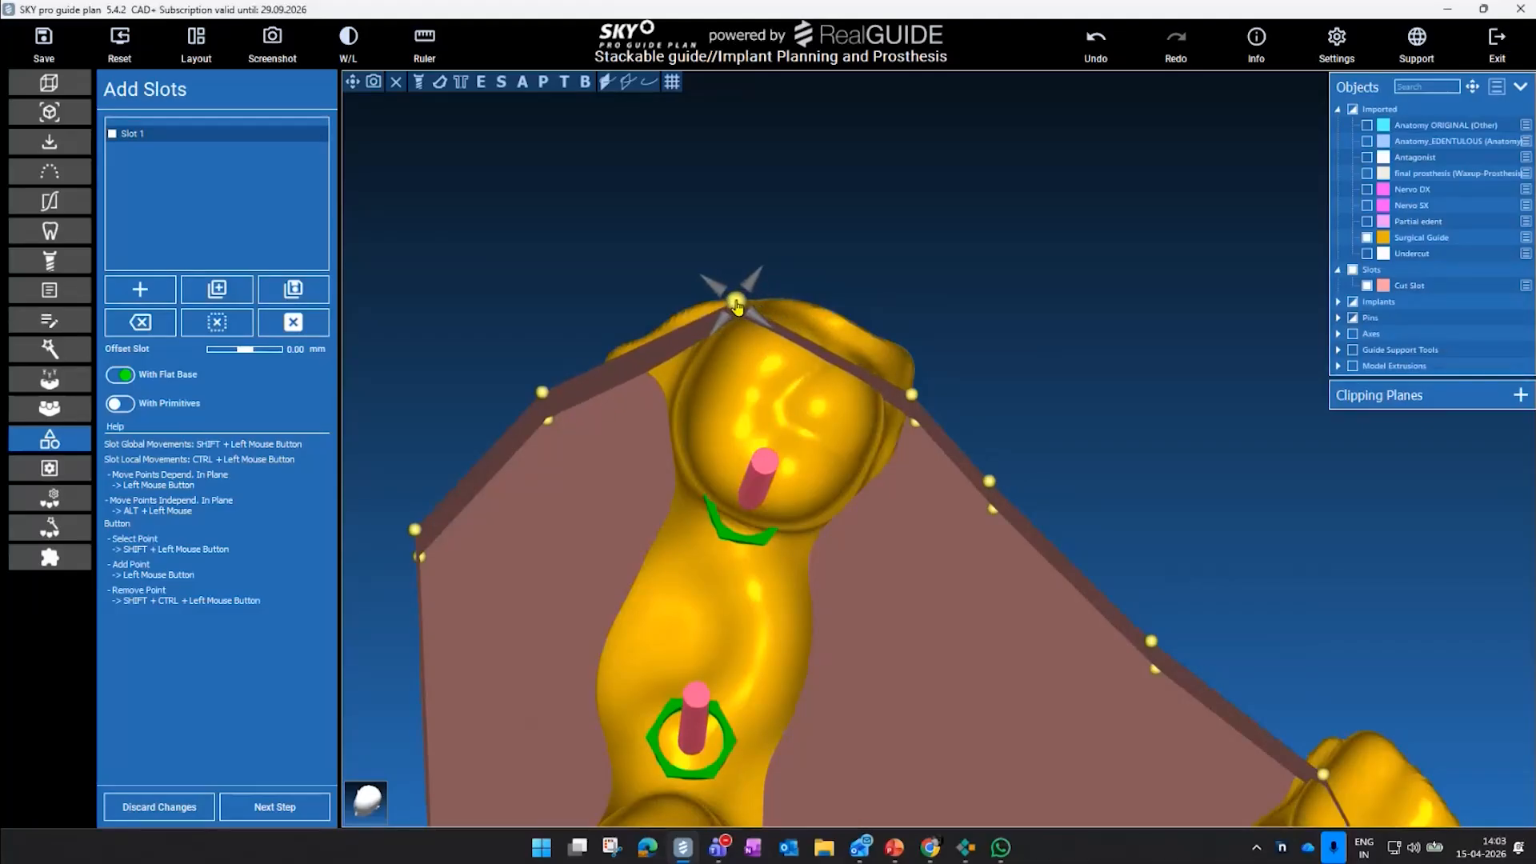
left_click_drag(914, 399, 920, 377)
left_click_drag(746, 305, 780, 291)
- Adjust the slot's outer corner and base point beside that molar and add an outline point on the rear edge
left_click_drag(542, 392, 584, 404)
right_click_drag(586, 407, 745, 445)
left_click_drag(750, 440, 703, 441)
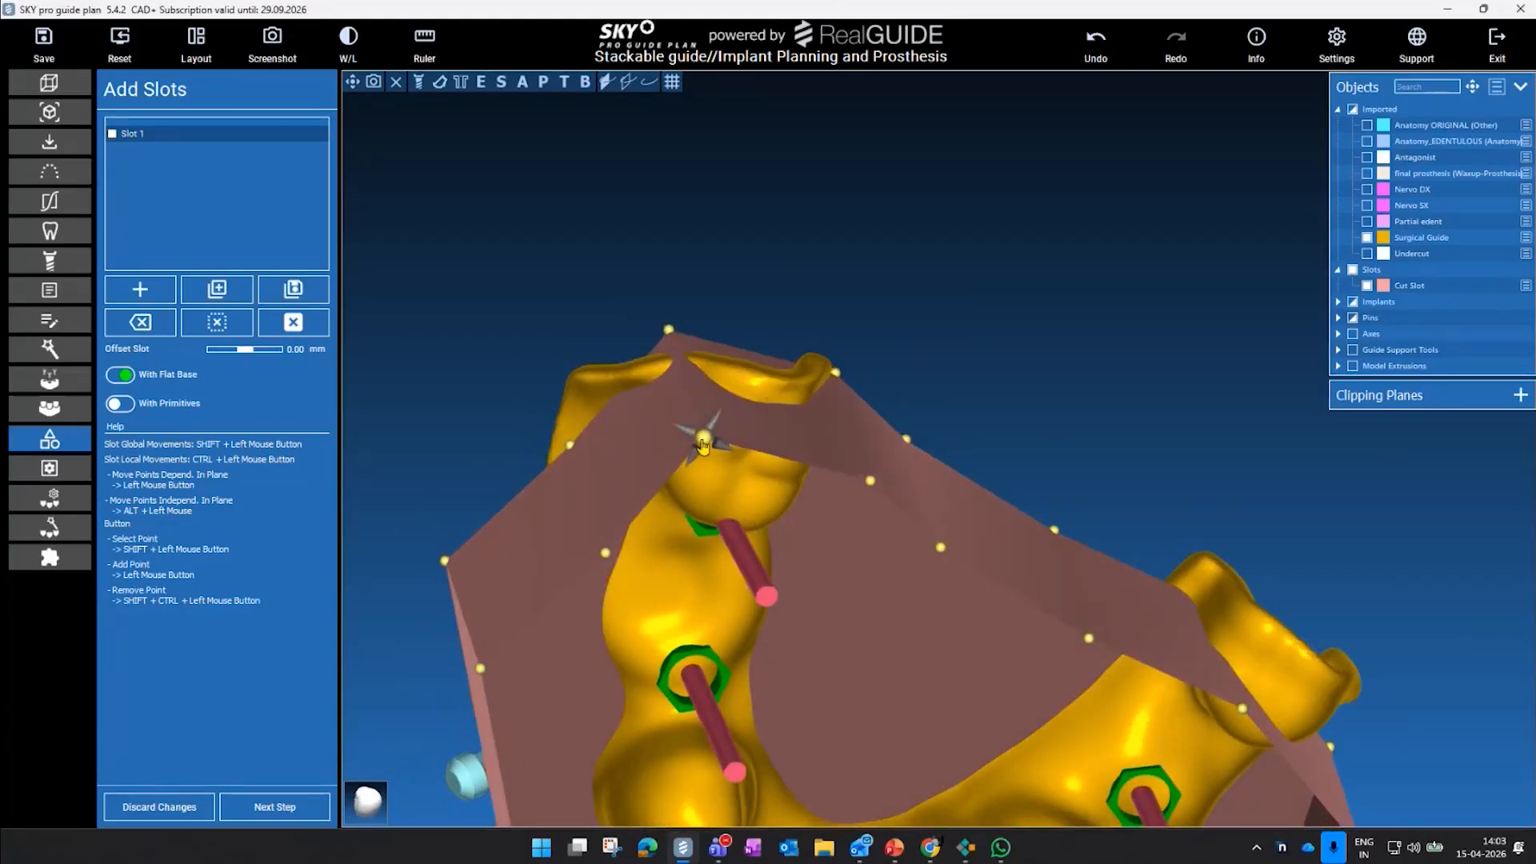
right_click_drag(703, 445, 752, 391)
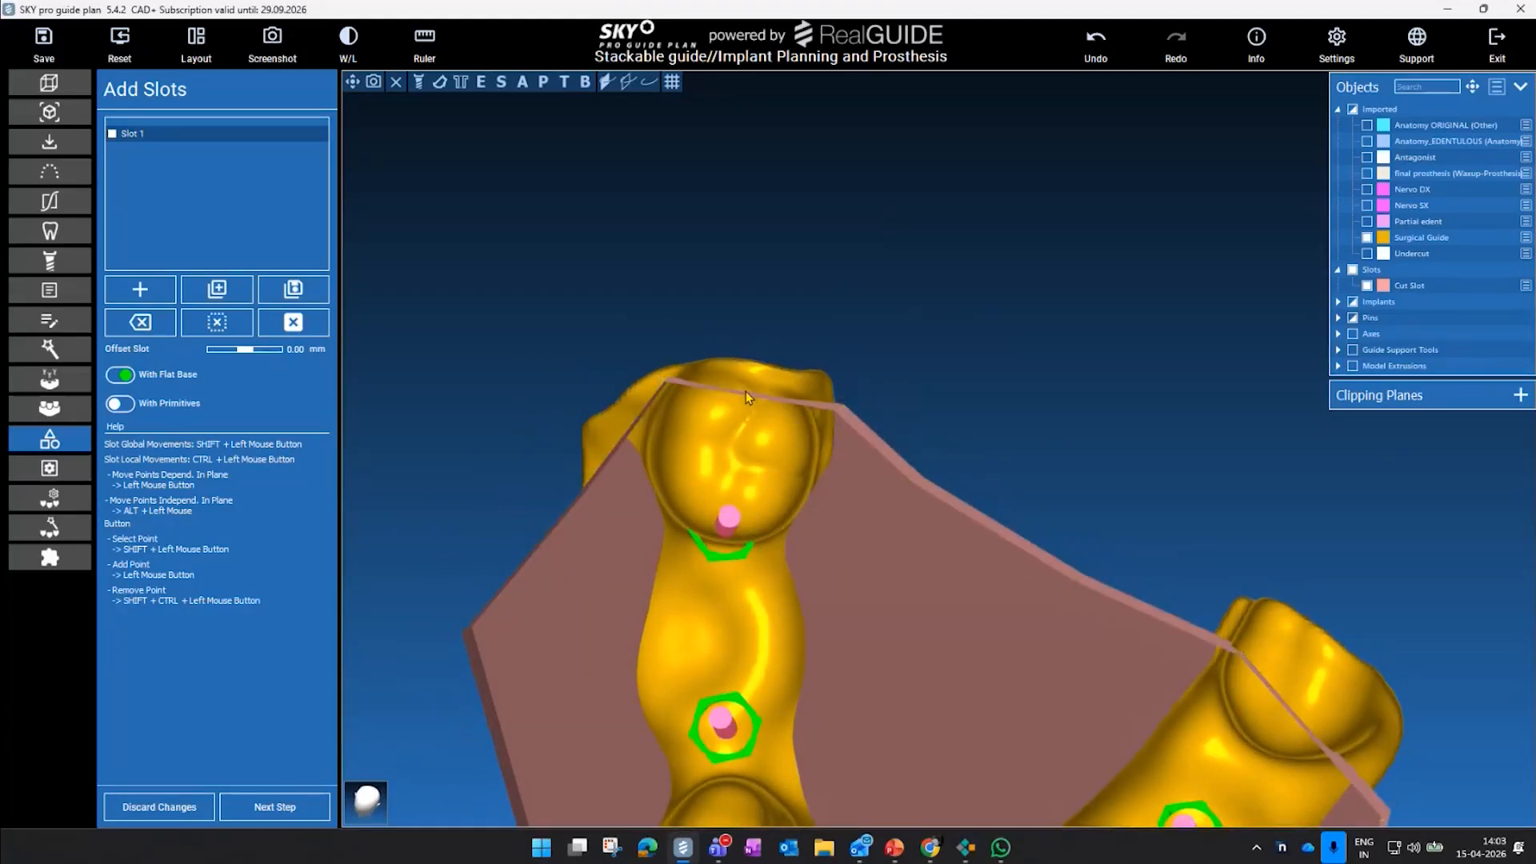
left_click(750, 396)
right_click_drag(752, 390, 1336, 667)
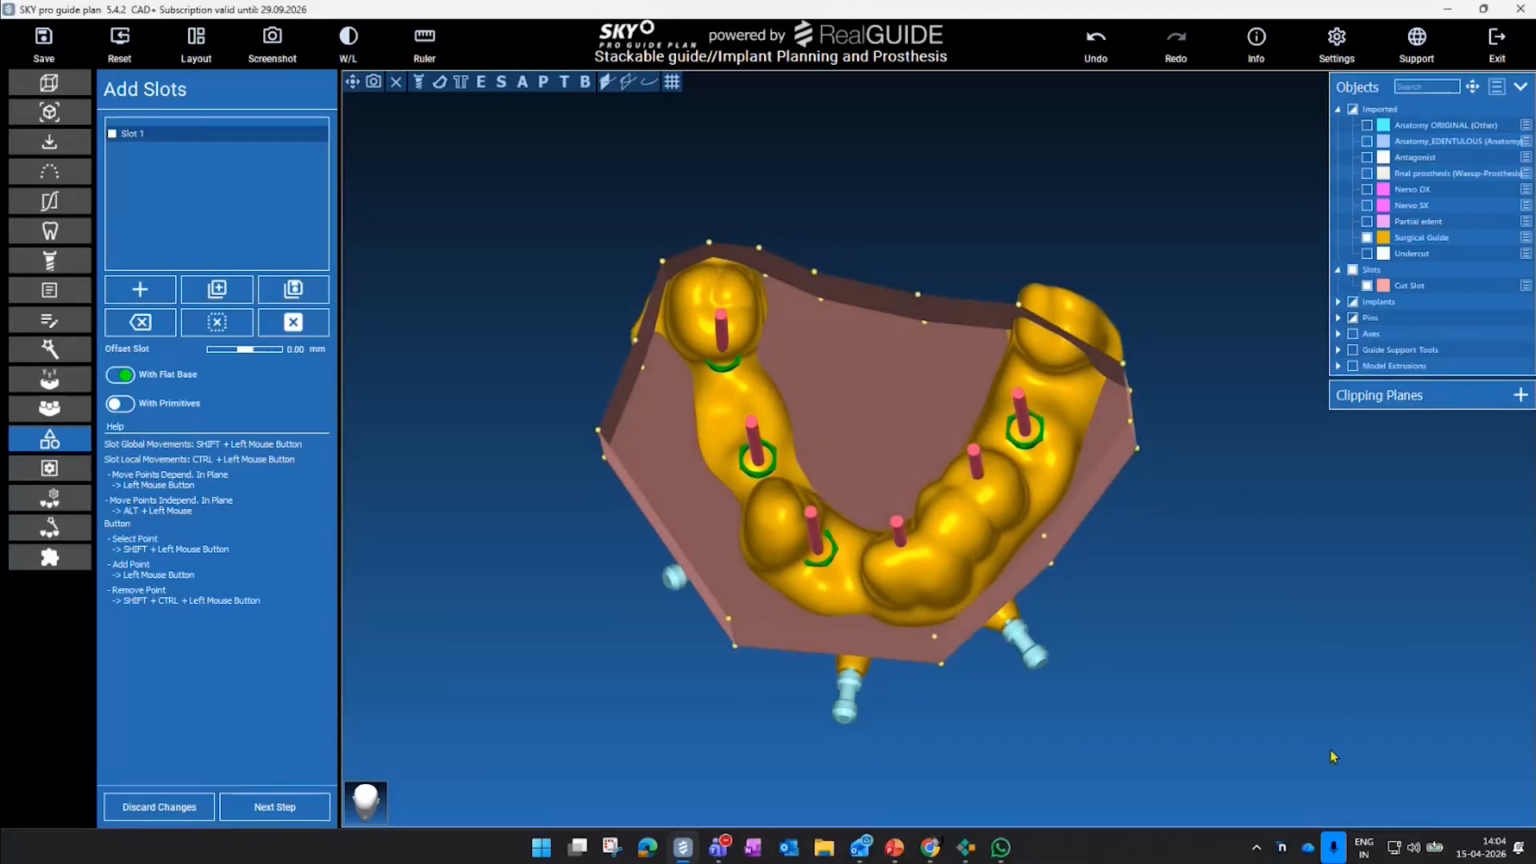
- Heighten the slot well above the guide's crowns, nudge it slightly upward and inspect its coverage from above
left_click_drag(1334, 756, 953, 331)
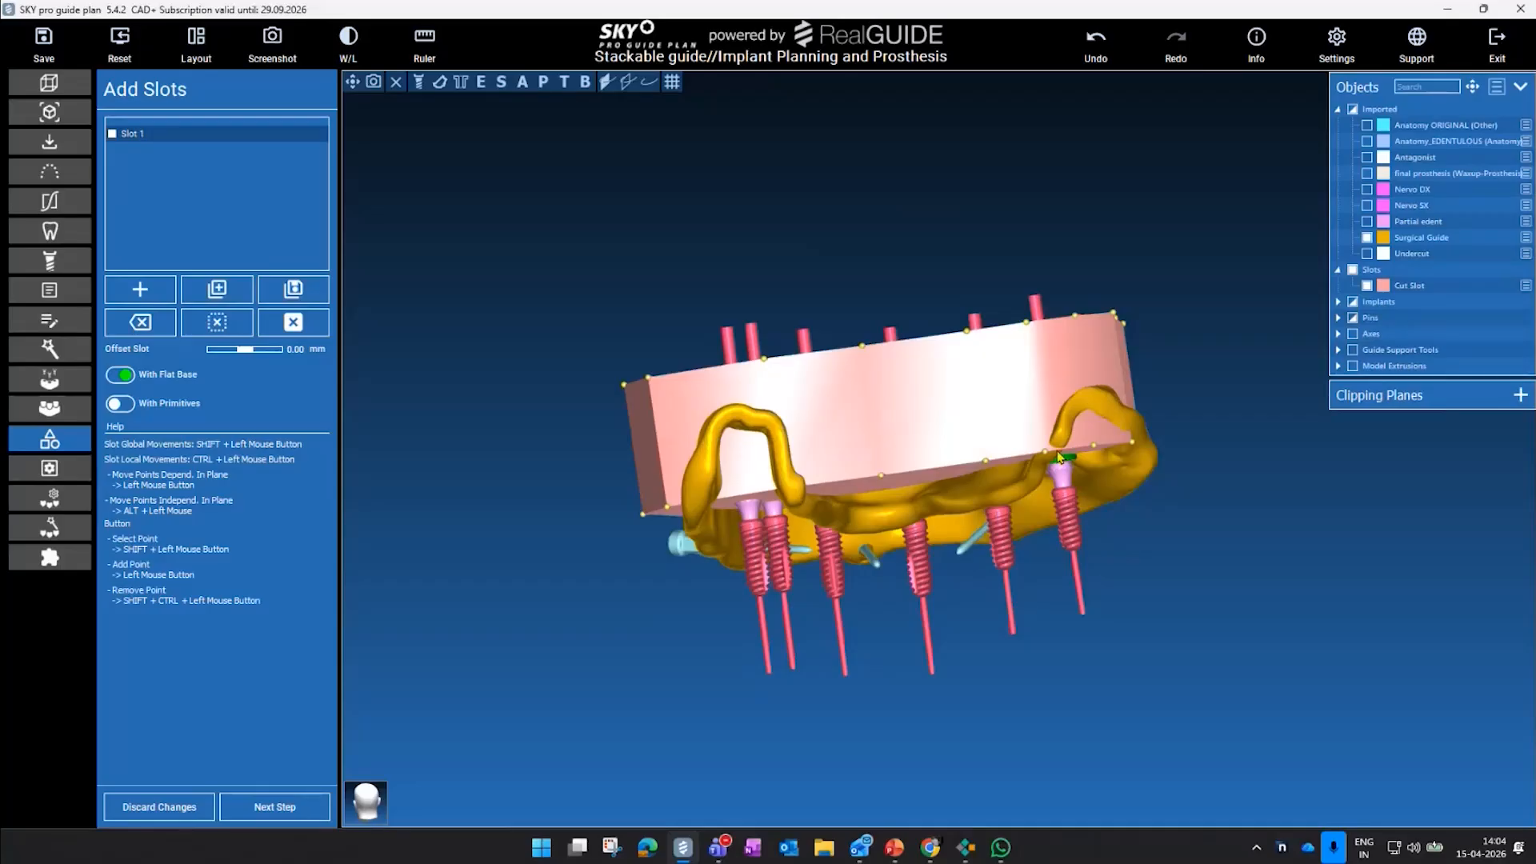
left_click_drag(1188, 581, 873, 408)
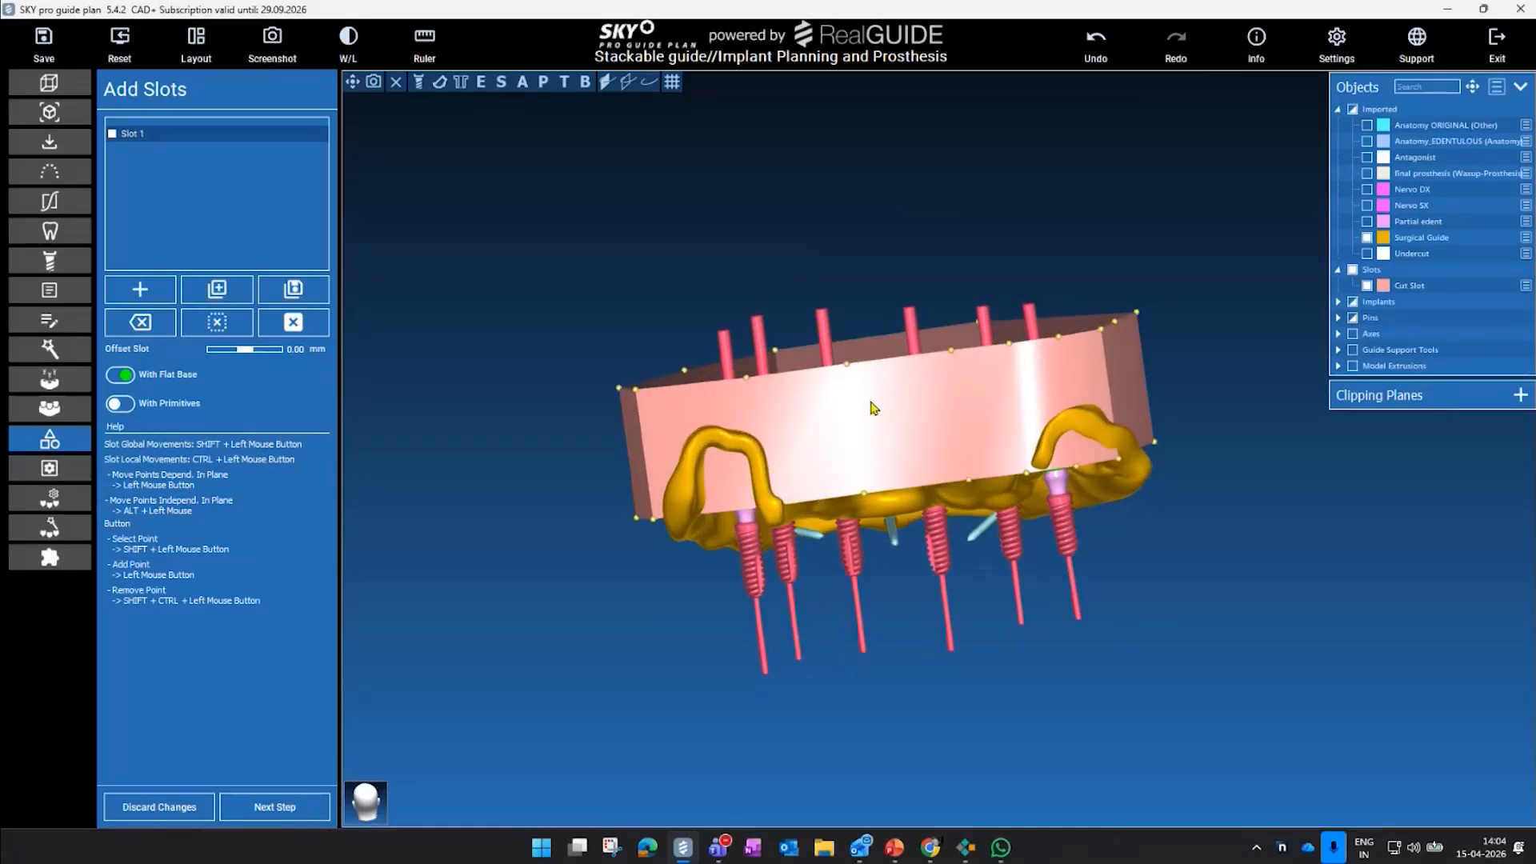
left_click(876, 410)
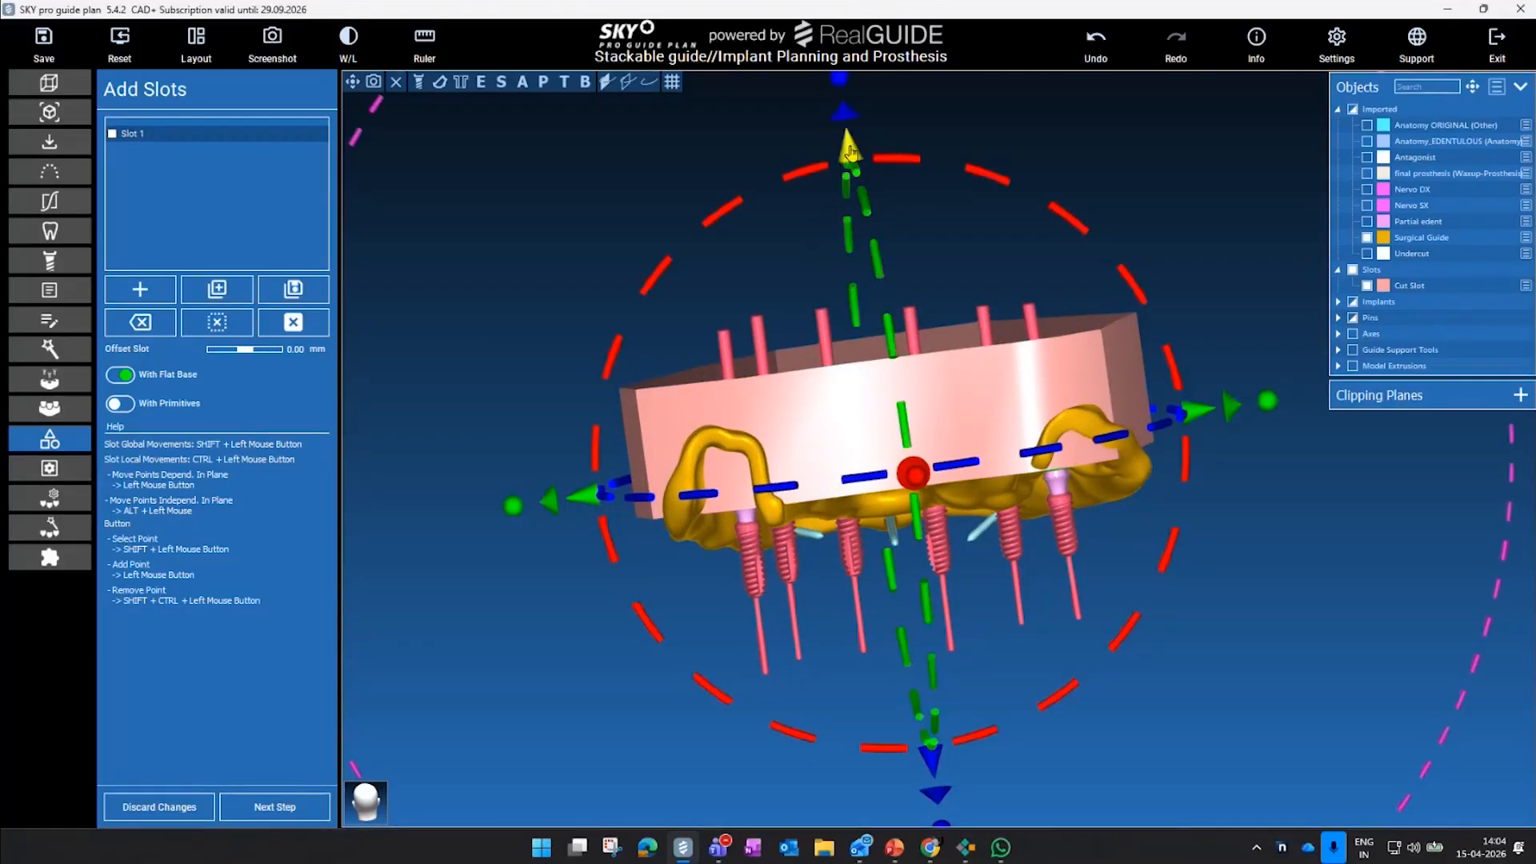
left_click_drag(849, 145, 850, 134)
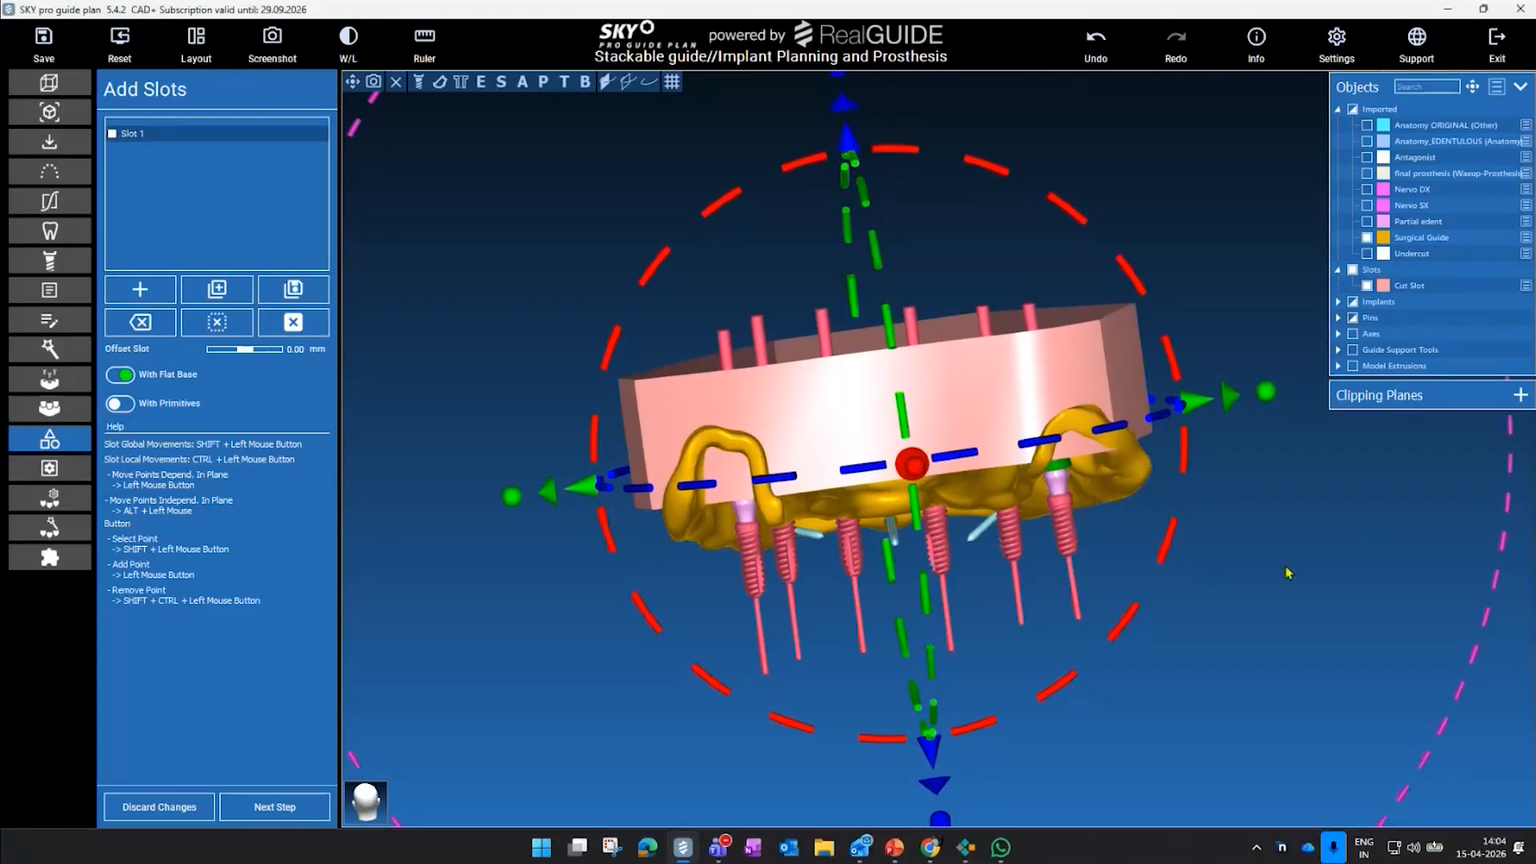
left_click_drag(1286, 573, 1282, 532)
left_click_drag(838, 801, 839, 800)
left_click_drag(1228, 584, 966, 552)
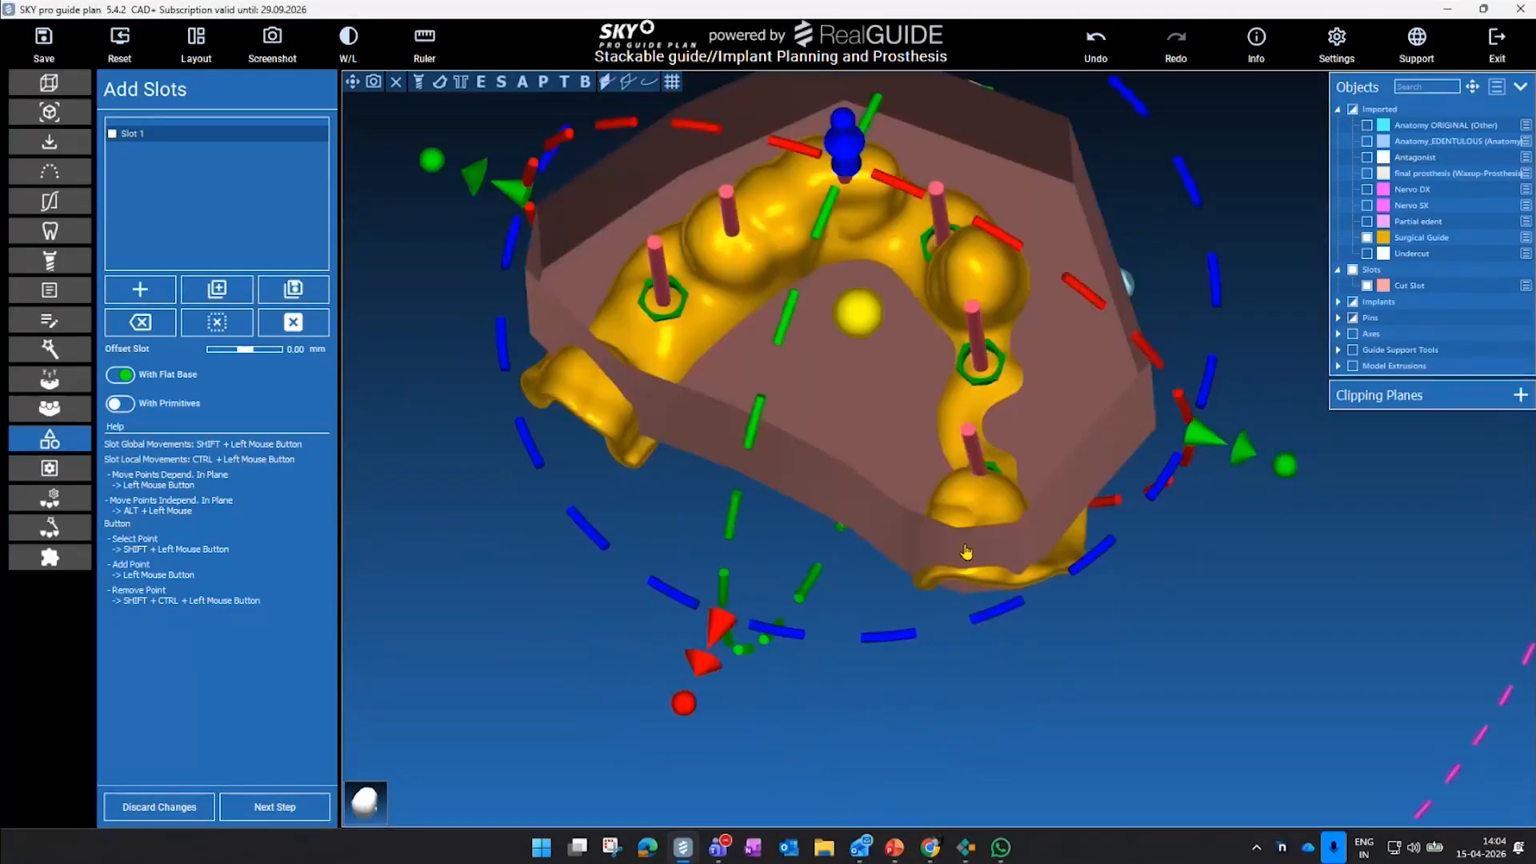
left_click(968, 547)
left_click_drag(1206, 551, 676, 742)
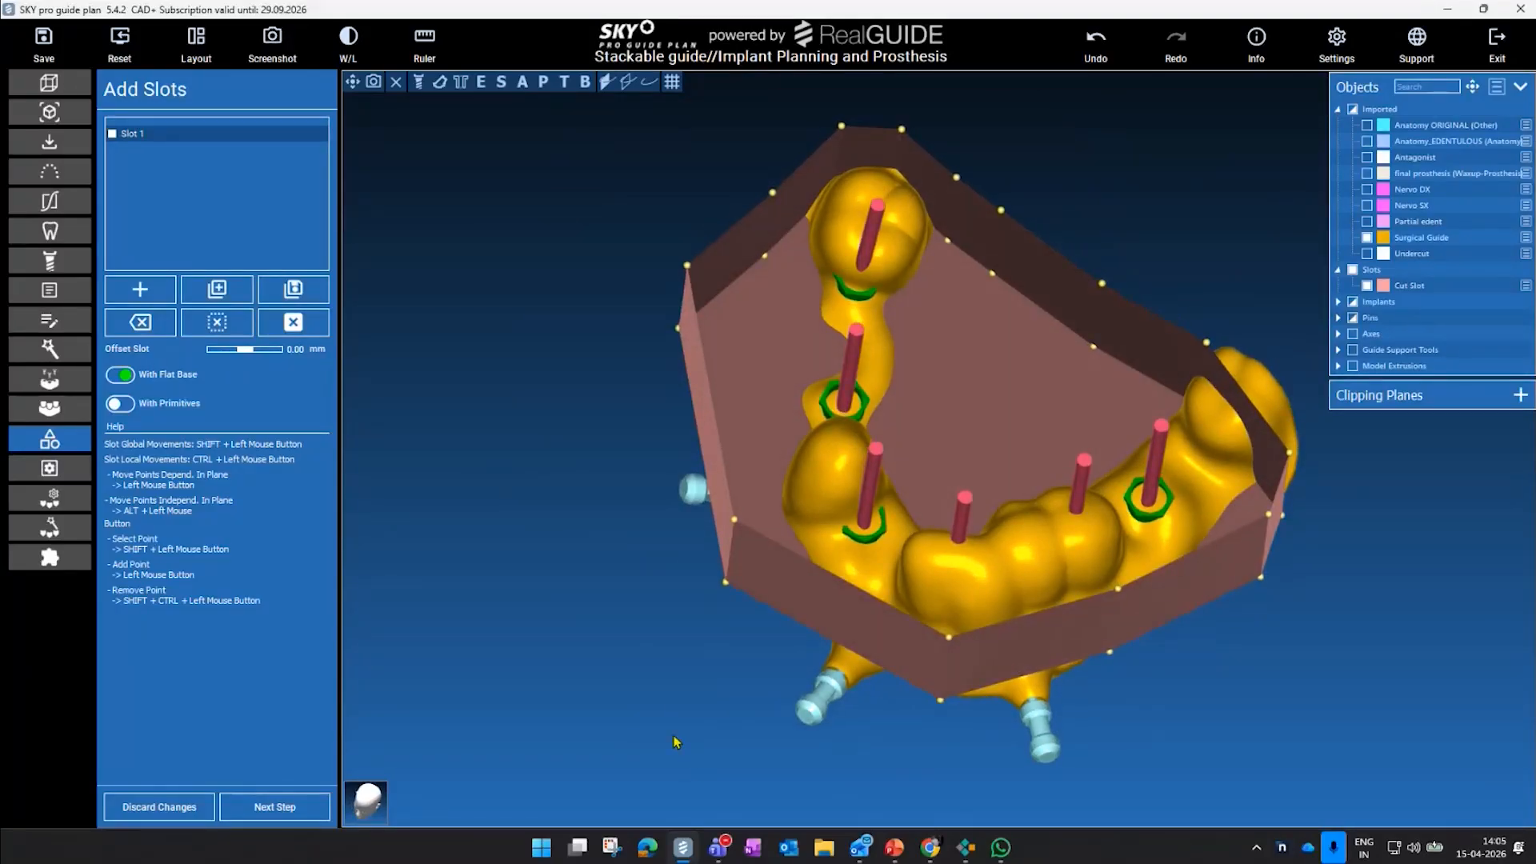
- Advance to Subtract Slots, compare the slot with the Anatomy_EDENTULOUS model and hide that model again
left_click(307, 811)
left_click_drag(608, 532, 618, 255)
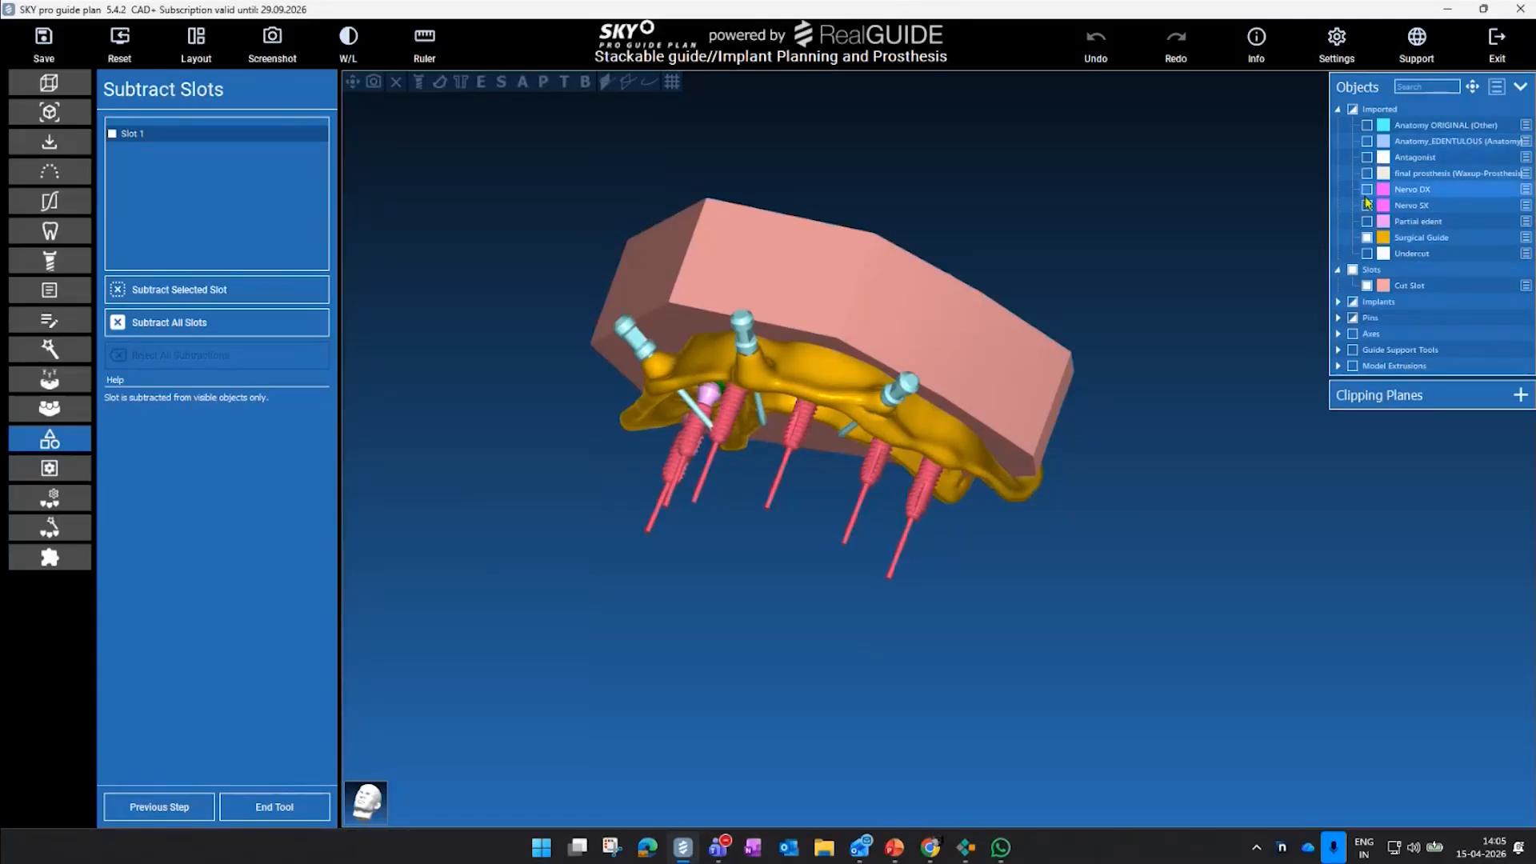
left_click(1368, 141)
left_click_drag(1166, 395, 1039, 472)
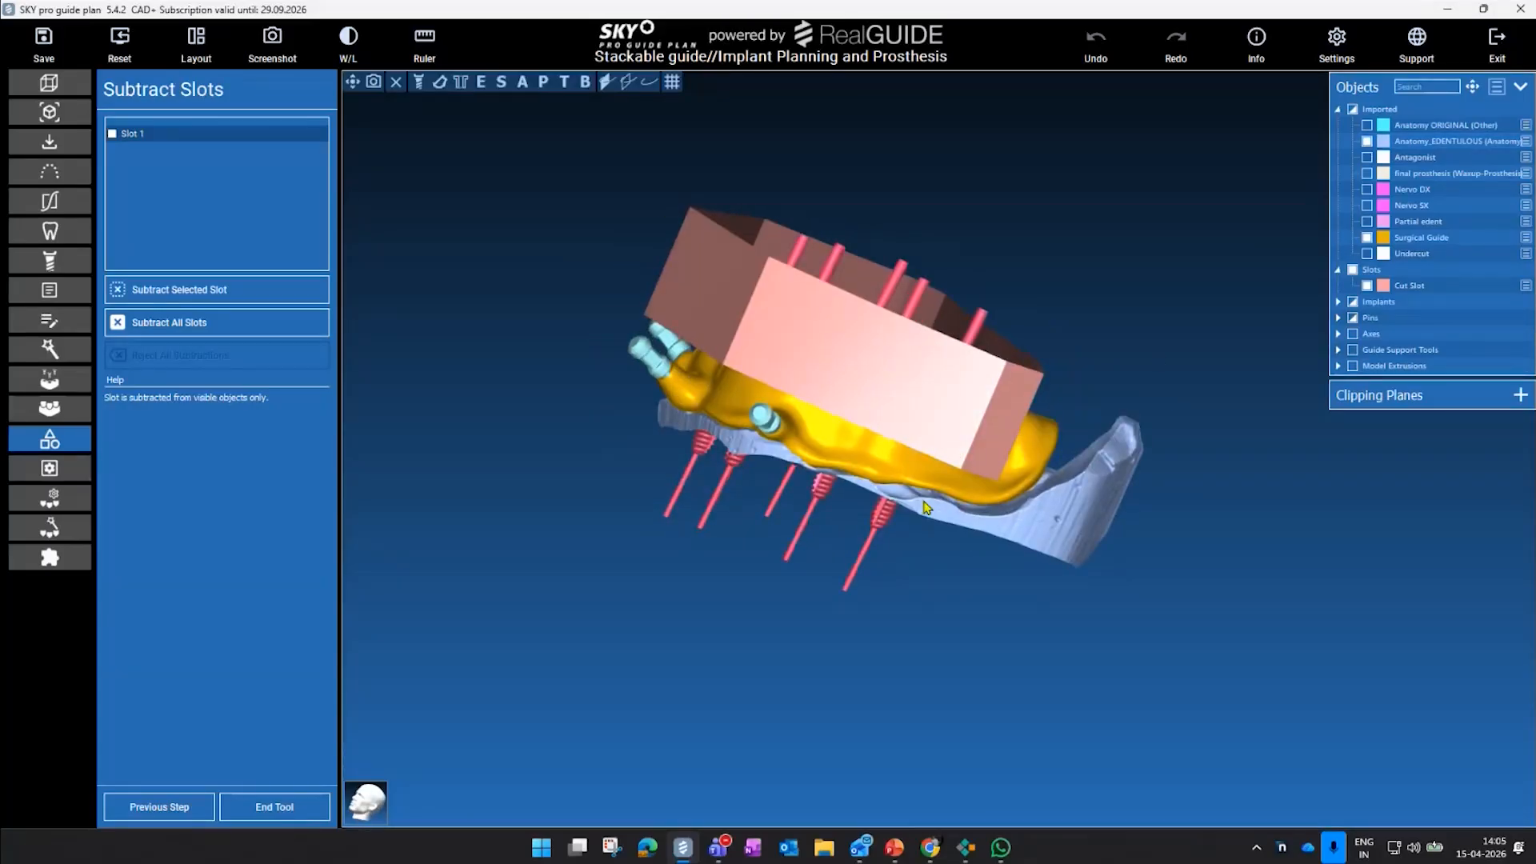
left_click_drag(1066, 405, 1010, 612)
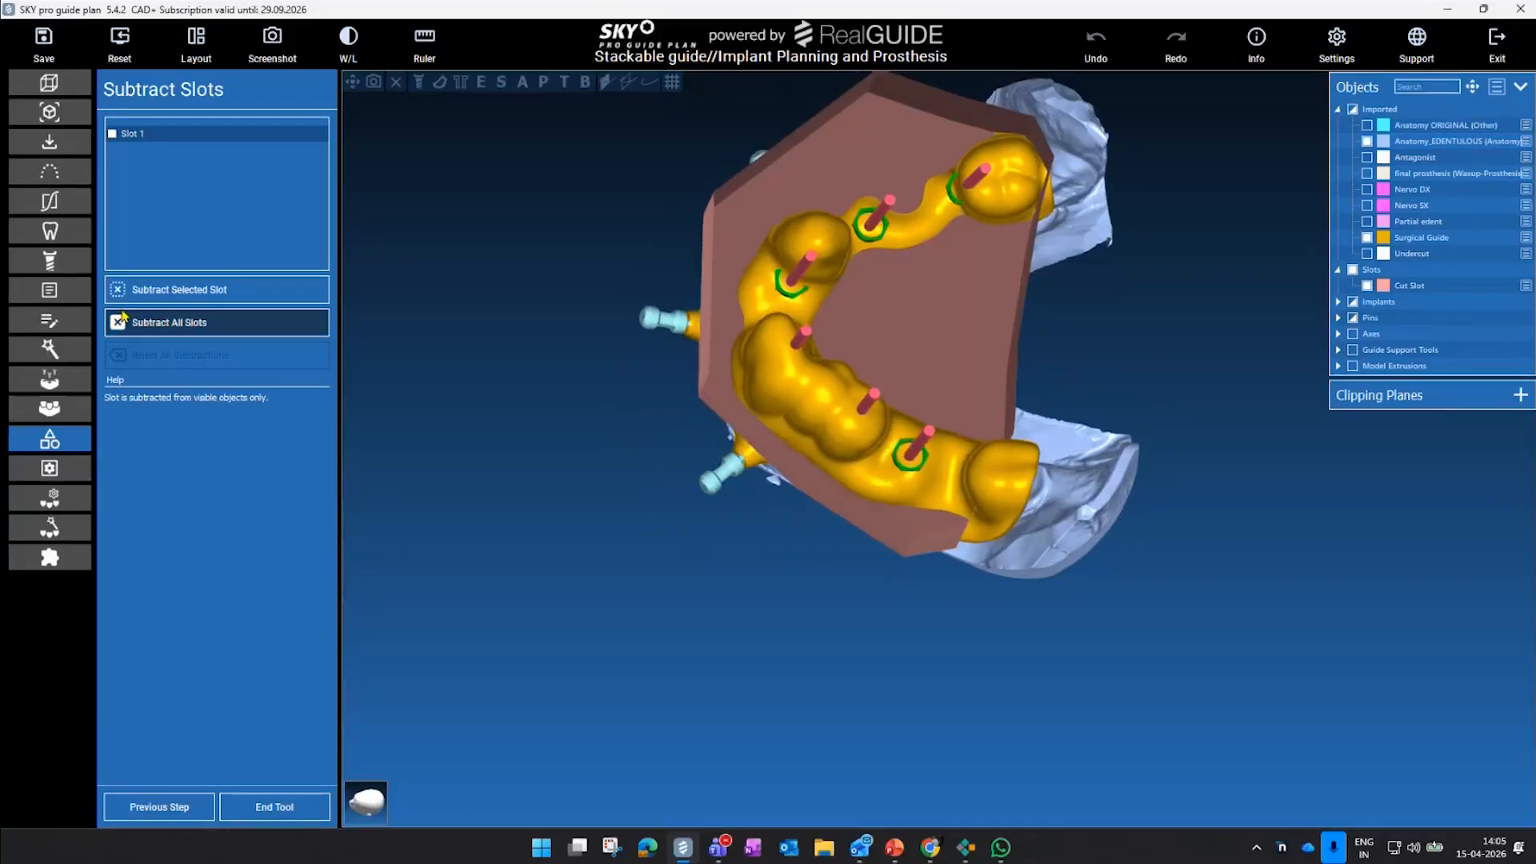
middle_click_drag(1098, 239, 960, 326)
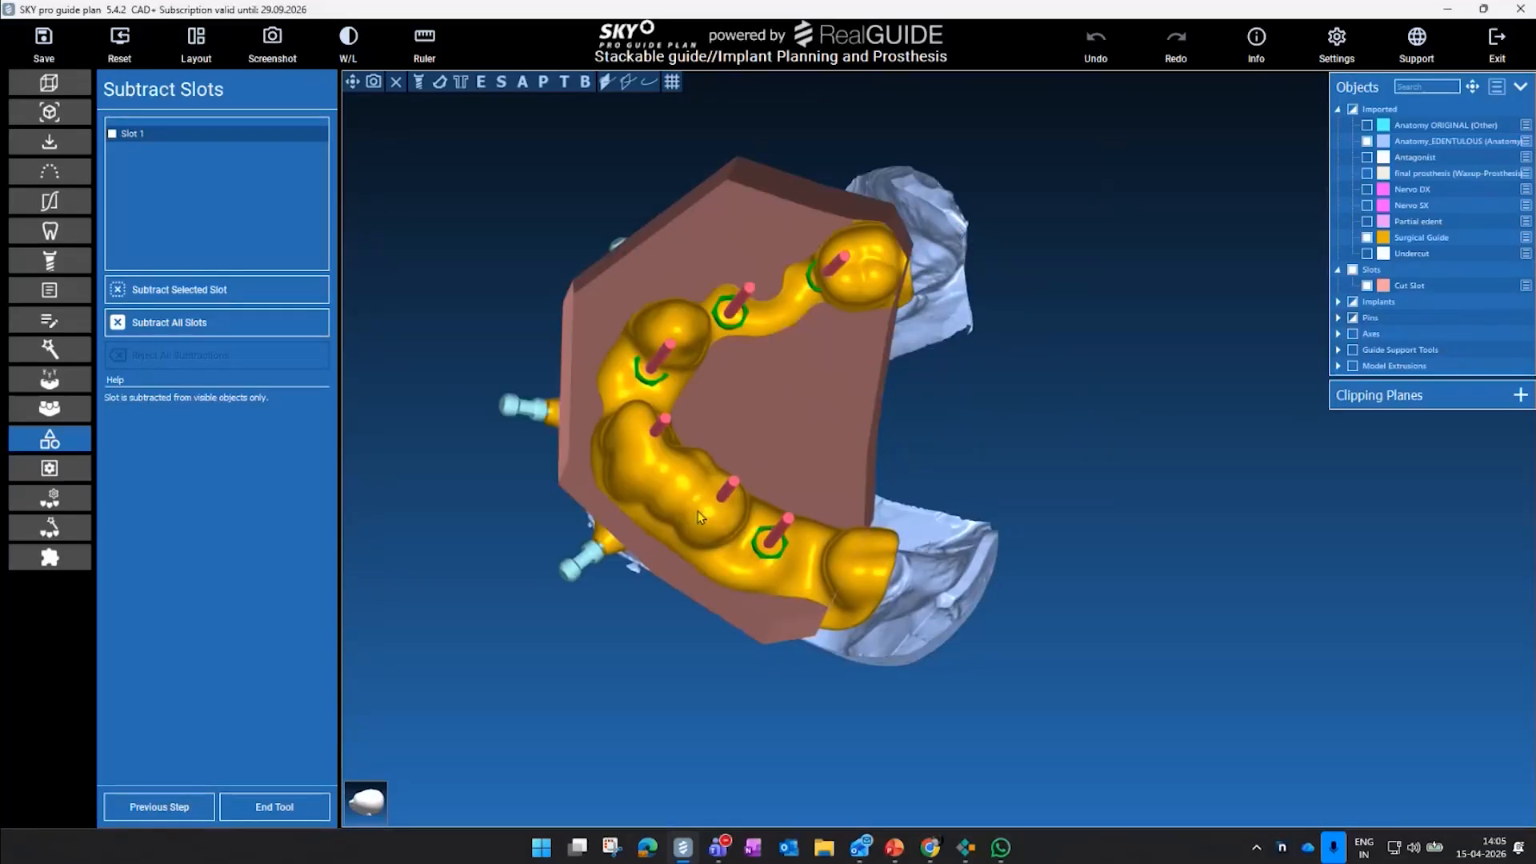
left_click(1367, 142)
- Subtract the selected slot from the surgical guide and end the Subtract Slots tool
left_click_drag(1149, 387, 1176, 209)
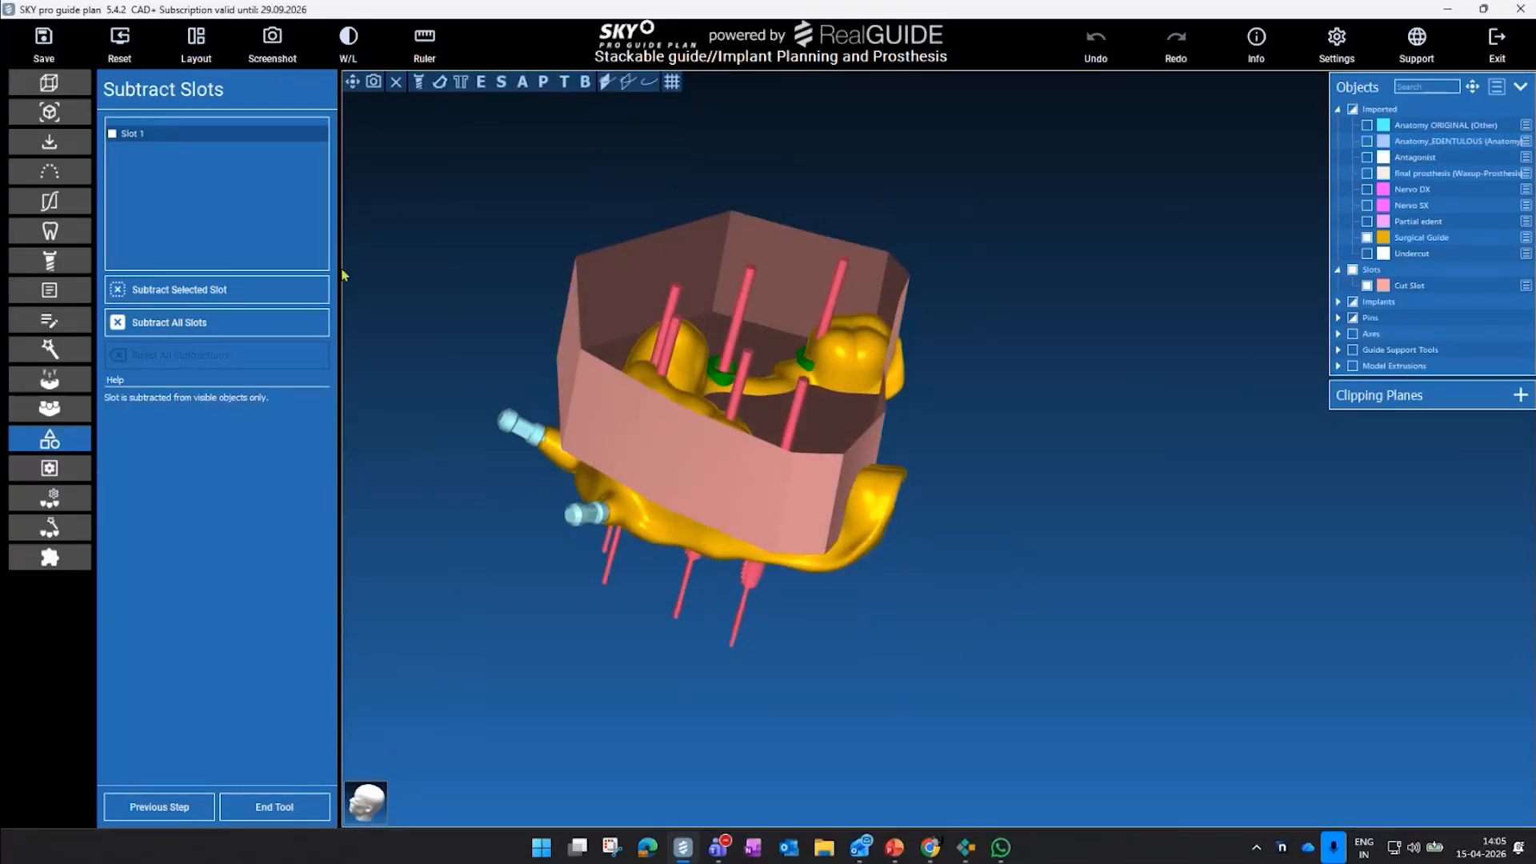
left_click(204, 289)
left_click_drag(1080, 394, 967, 531)
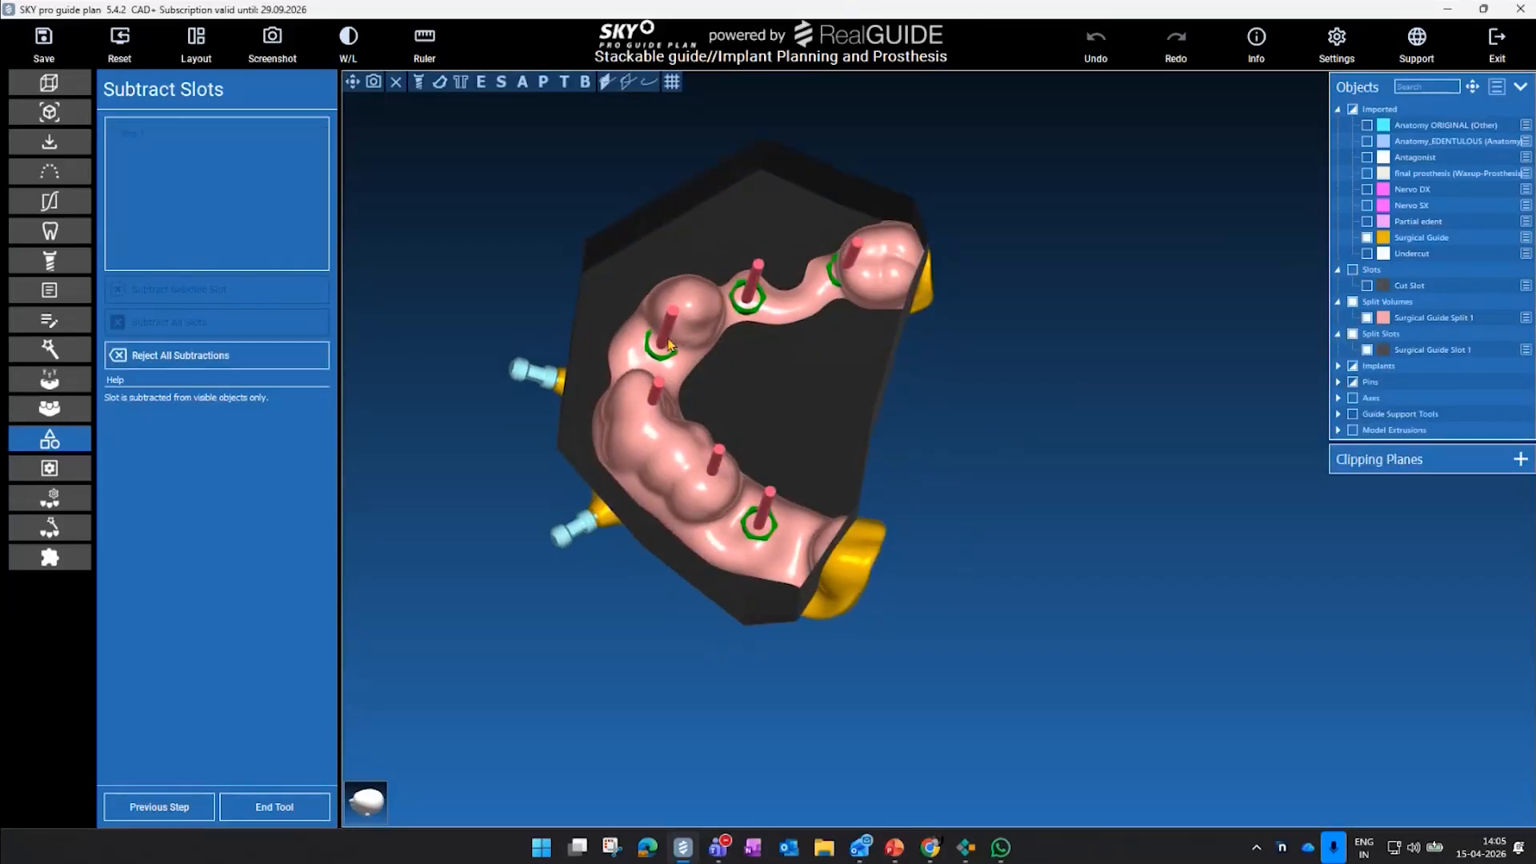
left_click_drag(798, 303, 1213, 258)
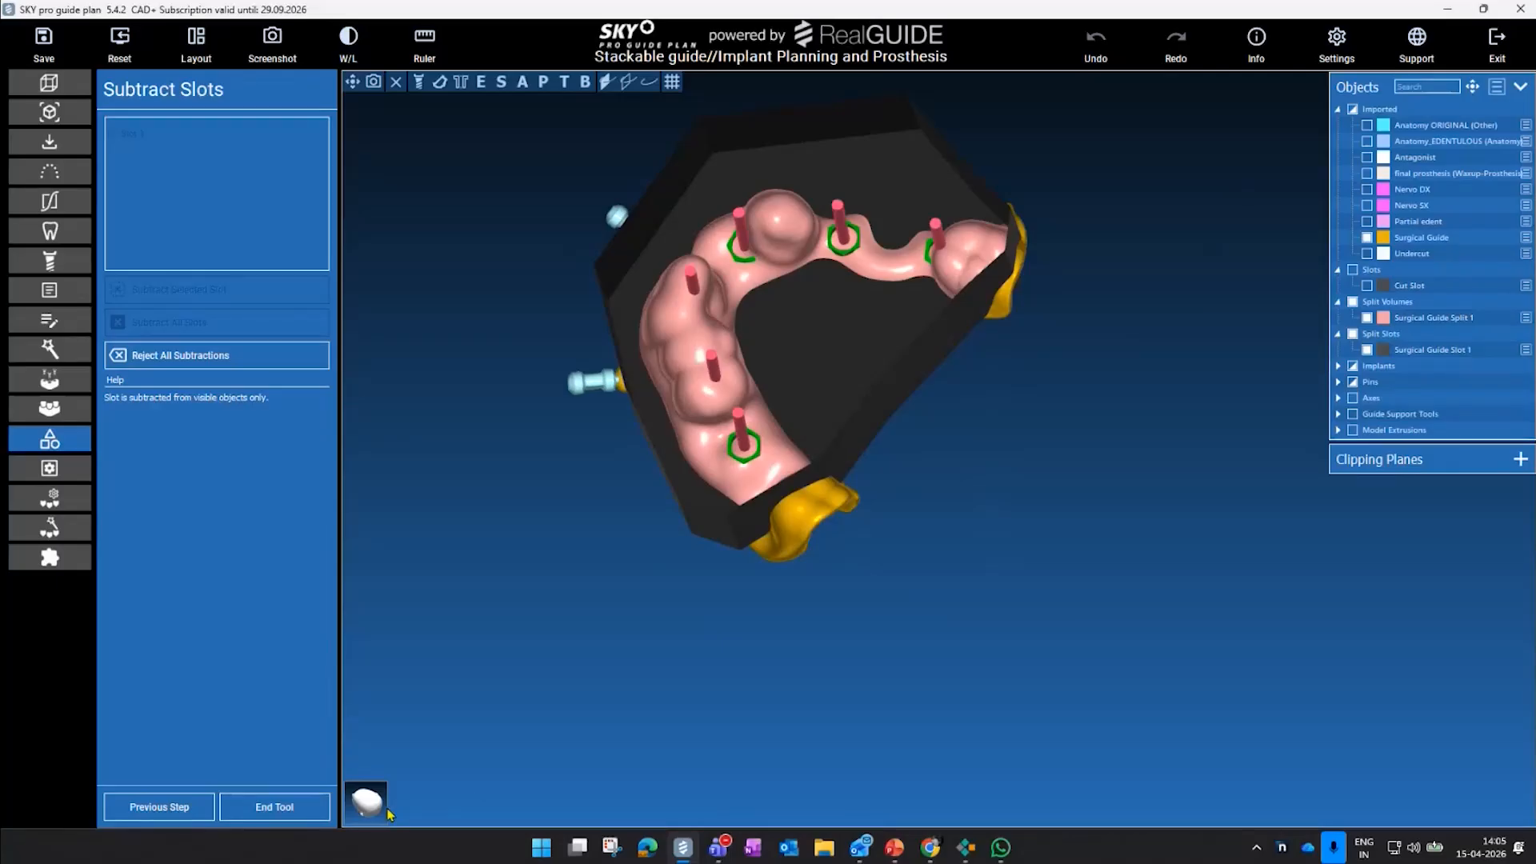
left_click(319, 809)
left_click_drag(1105, 473, 943, 466)
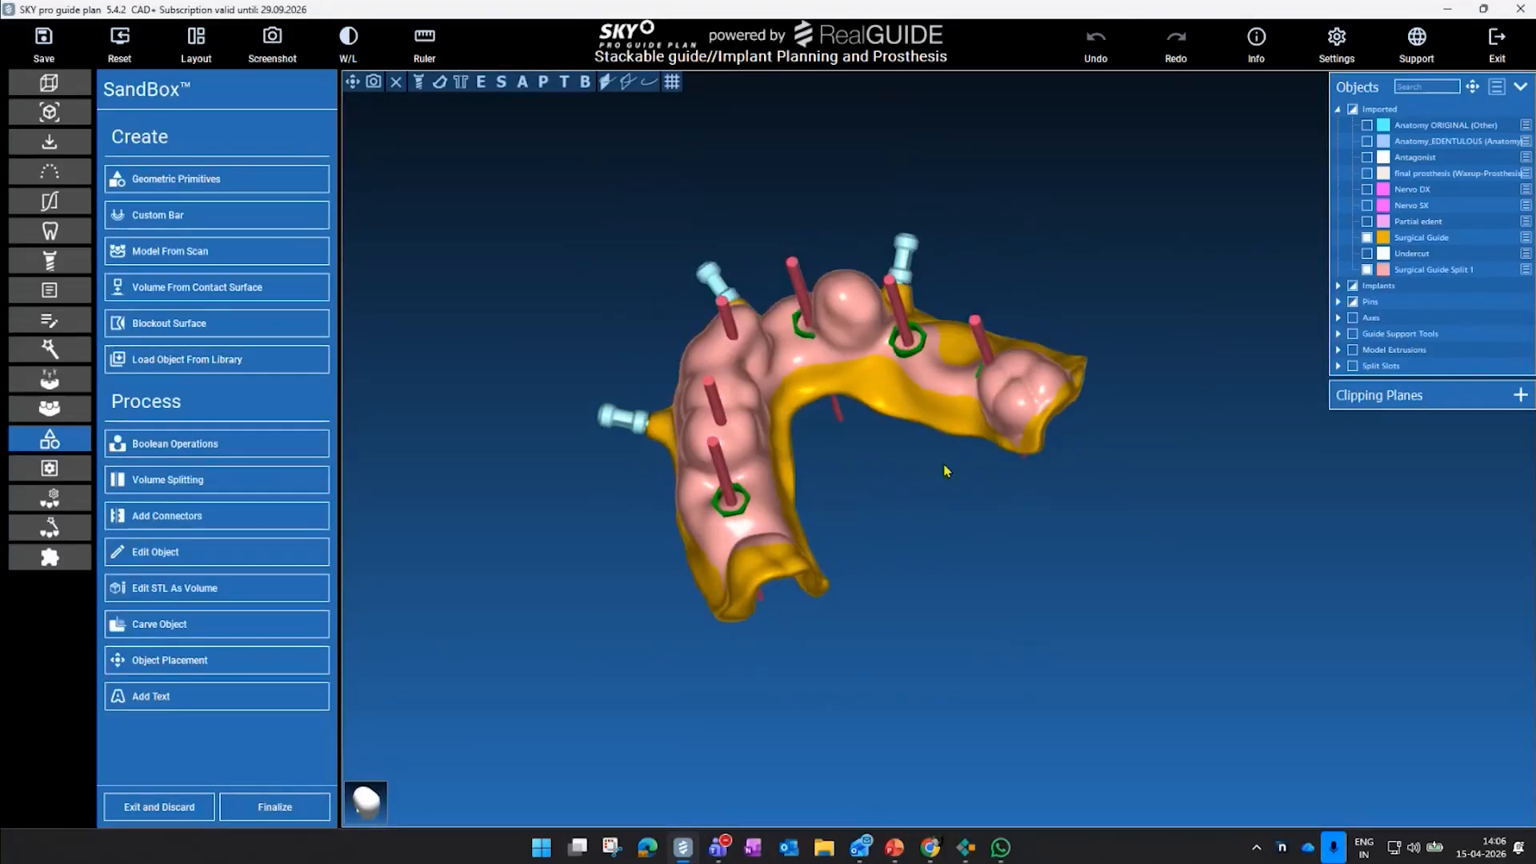
- Hide Surgical Guide Split 1 and start a Cut By Area edit on the surgical guide in an occlusal view
left_click(1367, 270)
left_click_drag(1280, 264, 1007, 409)
mouse_move(755, 443)
left_mouse_down()
mouse_move(765, 415)
mouse_move(756, 425)
left_mouse_up()
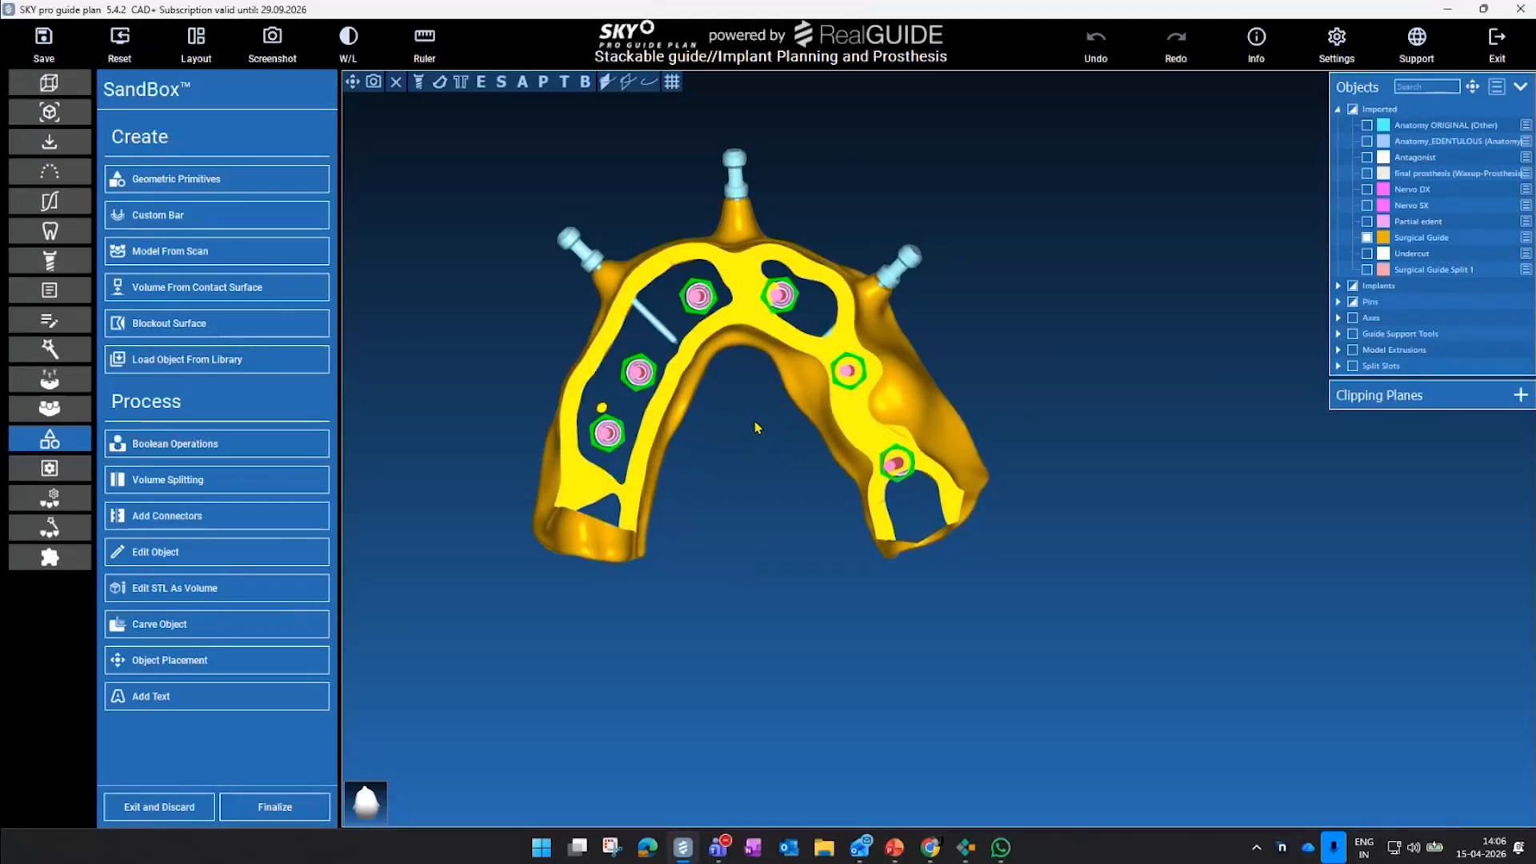
scroll(766, 461, "up", 4)
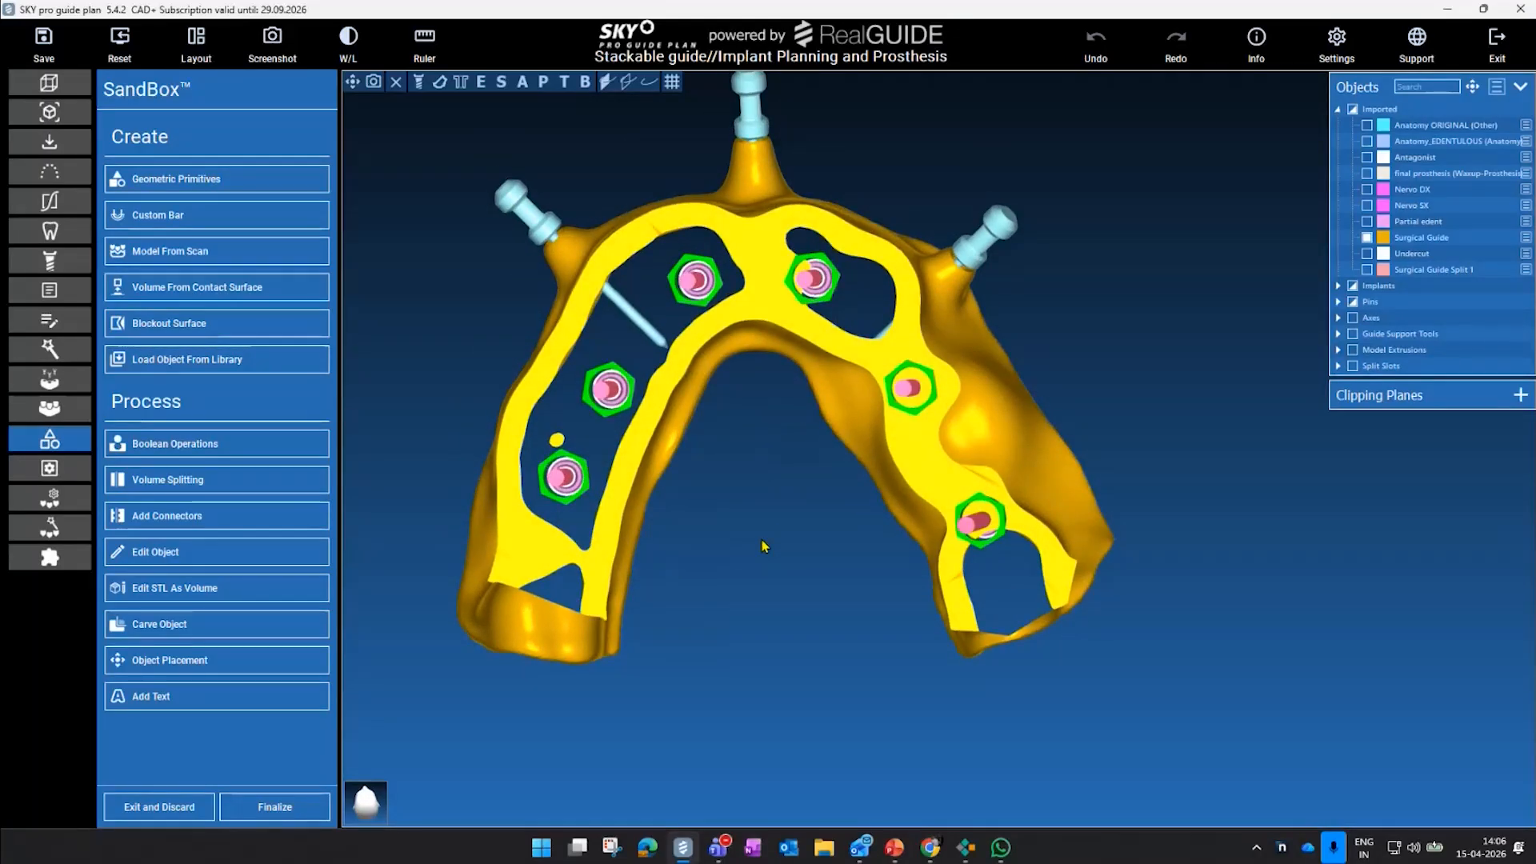
middle_click_drag(801, 558, 808, 583)
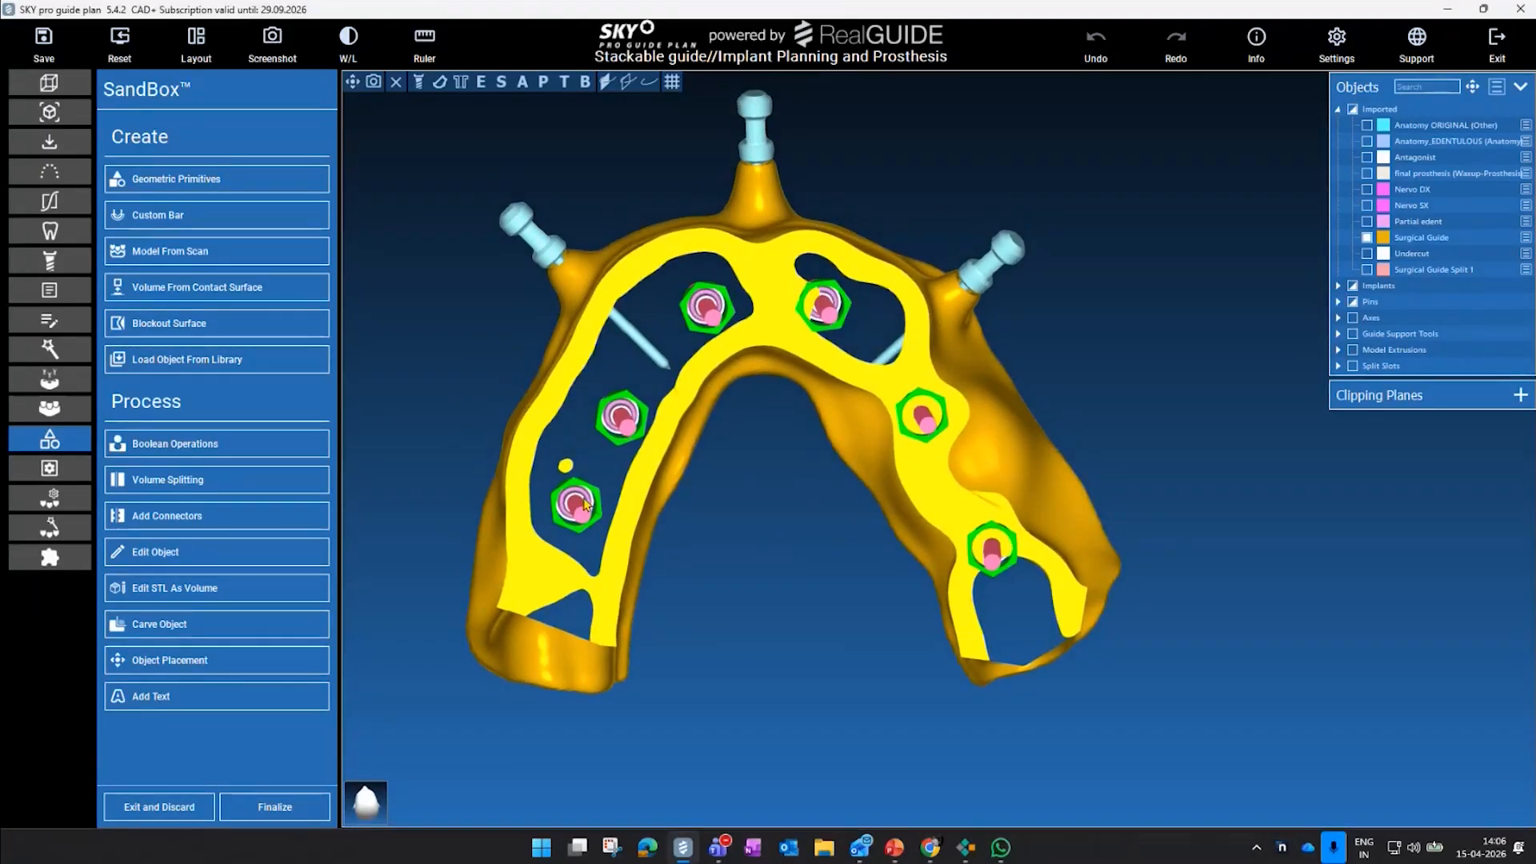
left_click(265, 552)
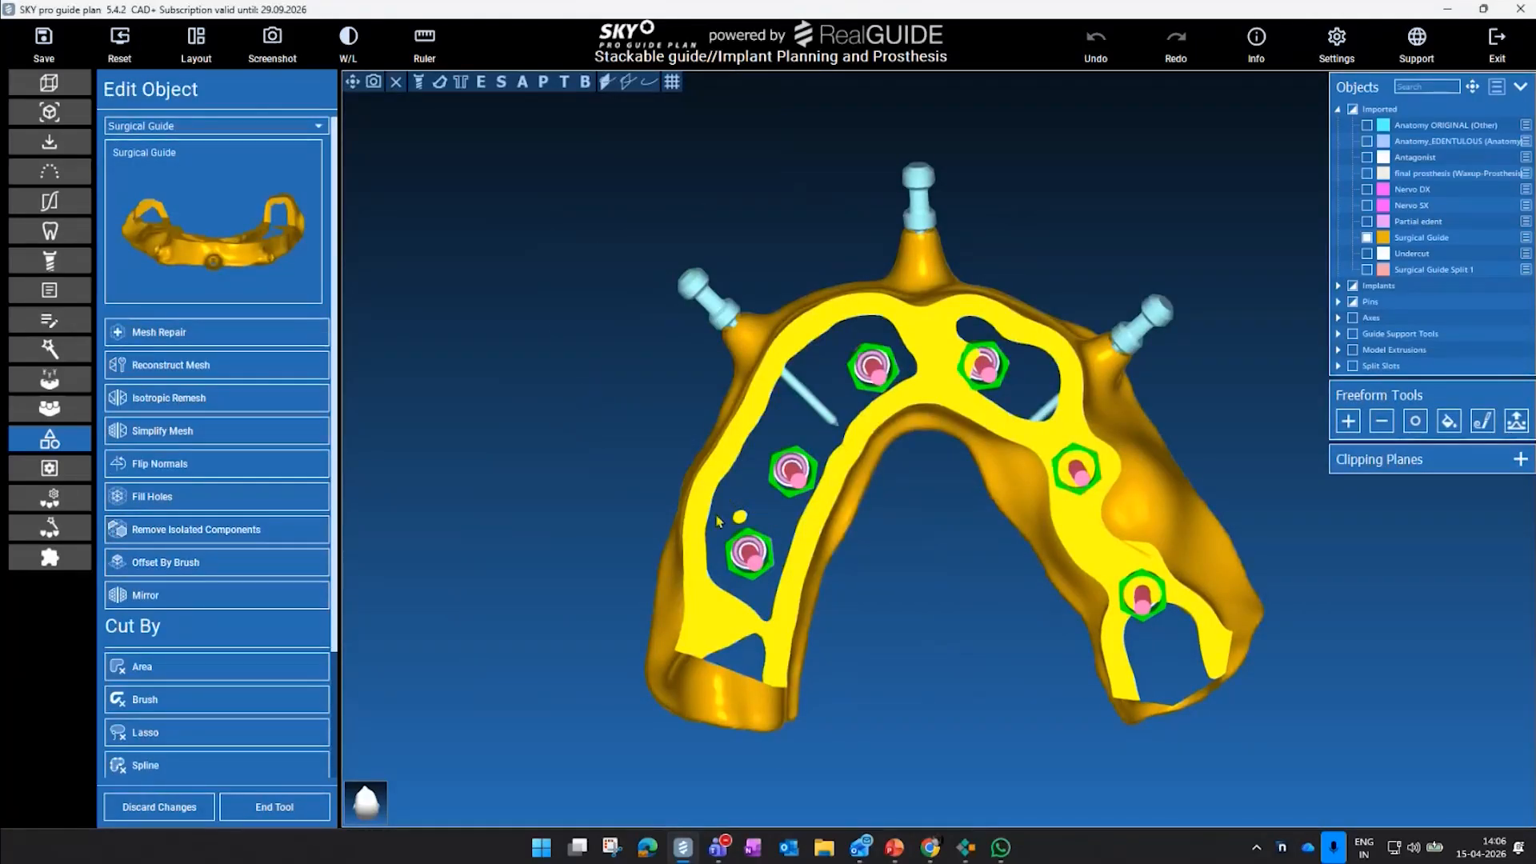
left_click(268, 665)
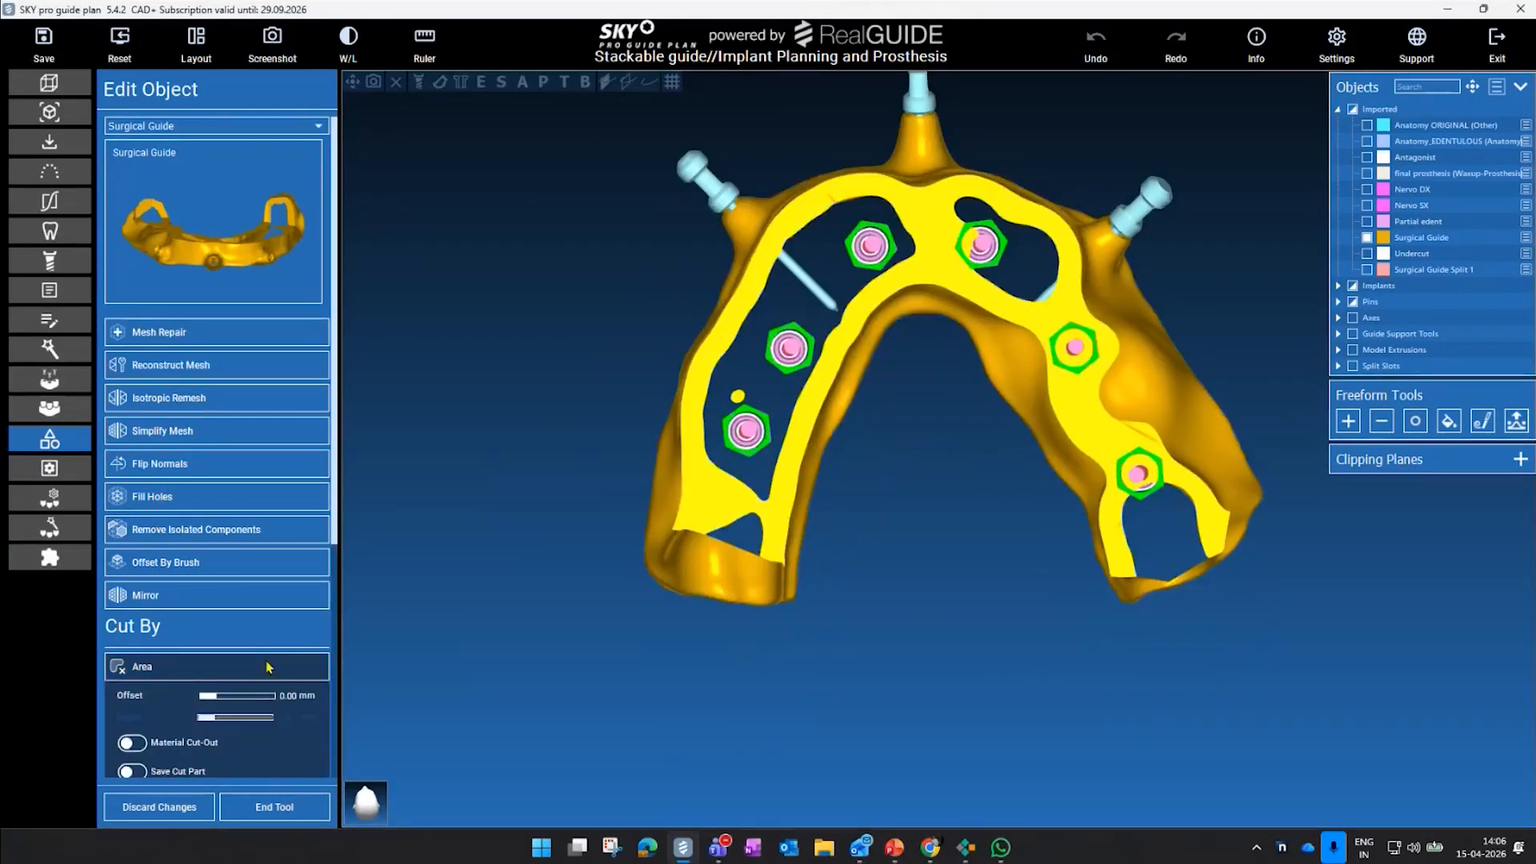
- Outline the leftover strip around the rearmost implant in the guide's long side opening with an area and cut it away
left_click(732, 368)
left_click(704, 439)
left_click(699, 518)
left_click(733, 534)
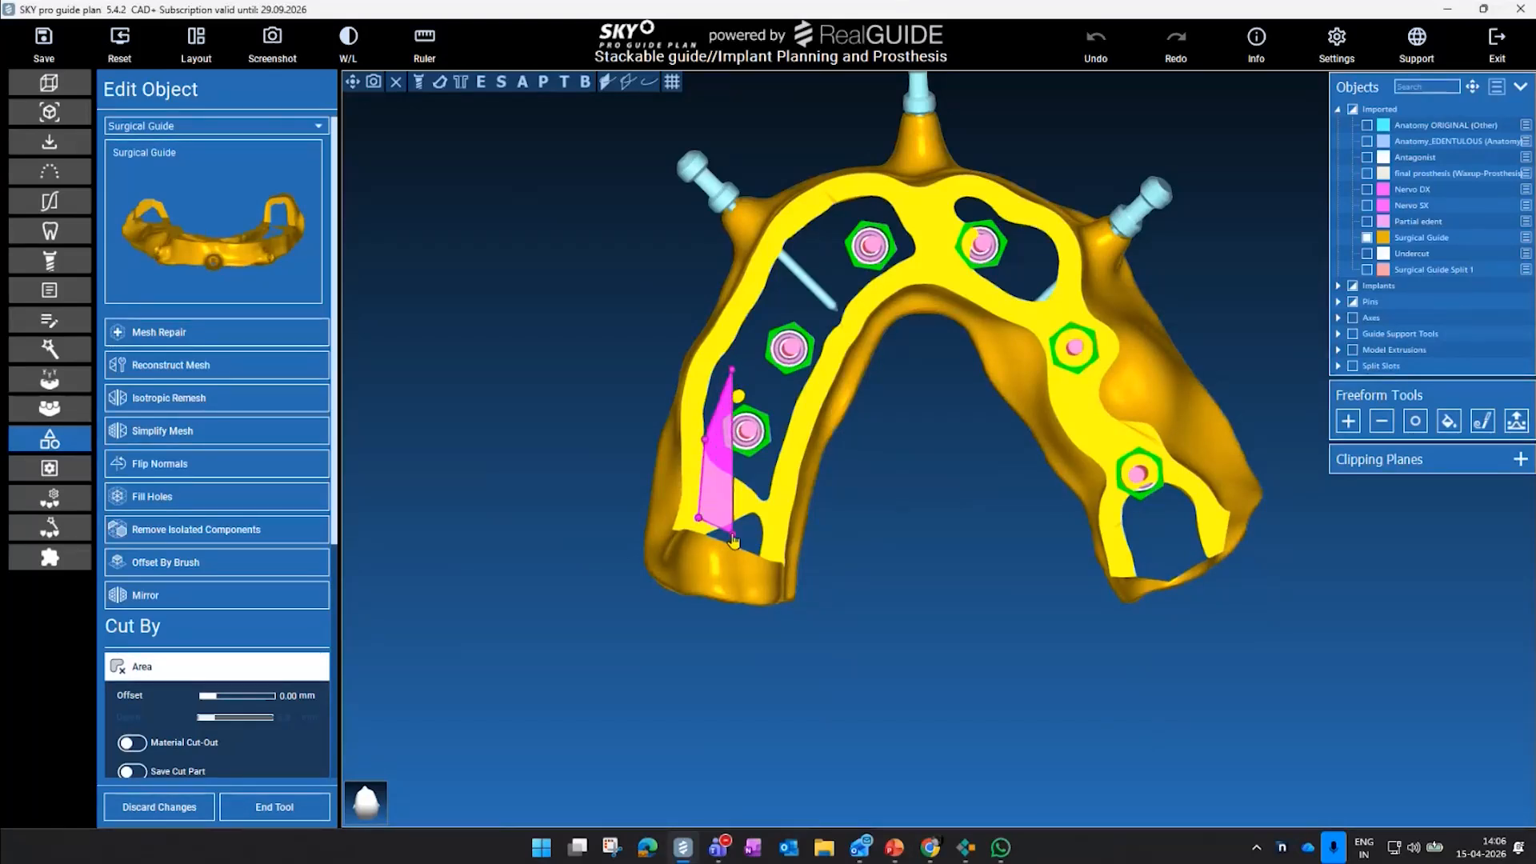
left_click(769, 543)
left_click(770, 504)
left_click(788, 430)
left_click(791, 399)
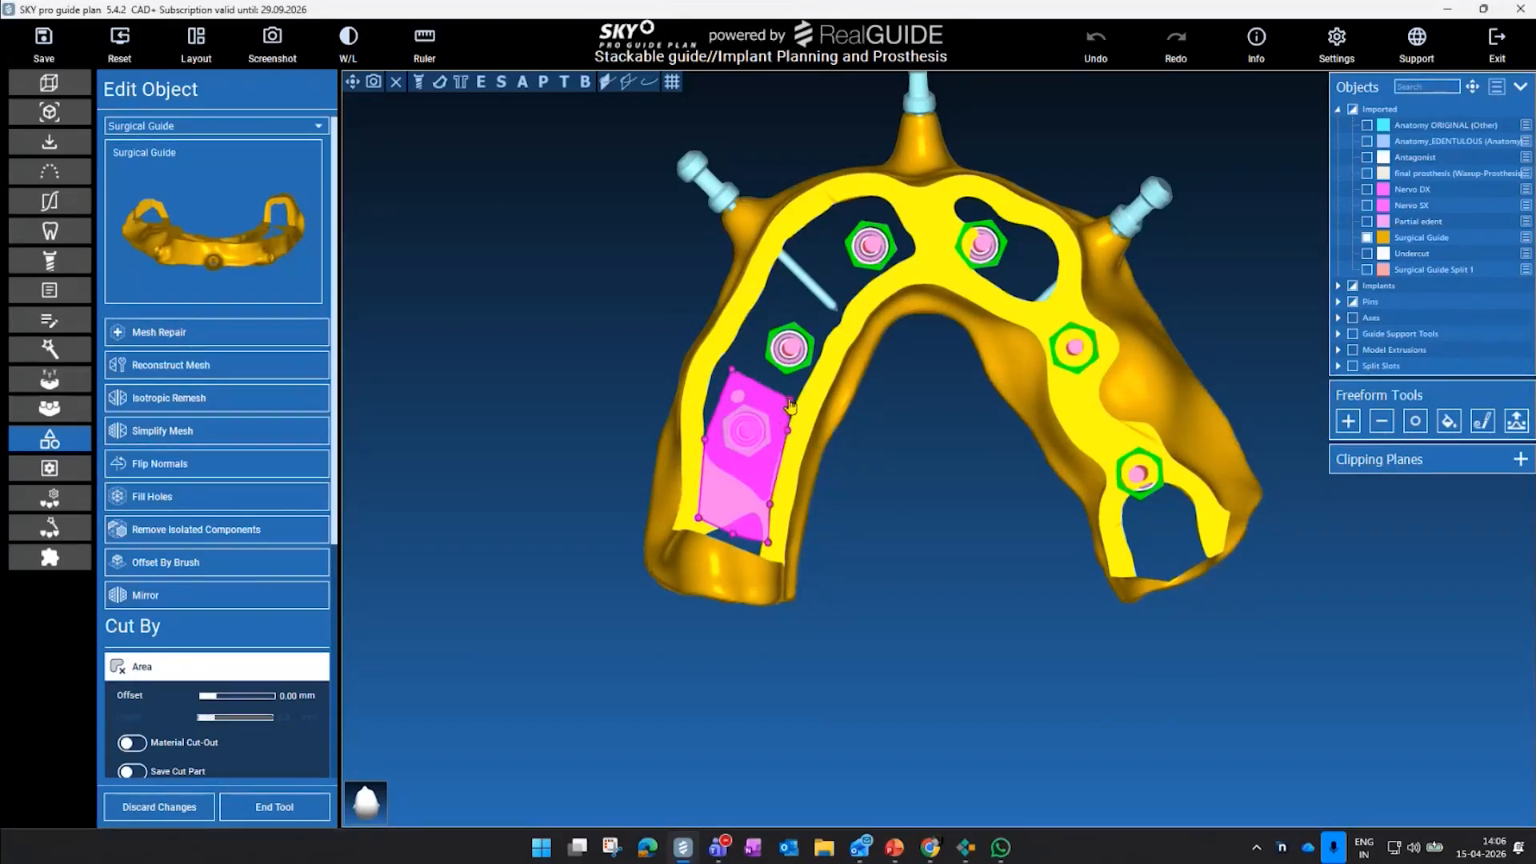
scroll(285, 731, "down", 1)
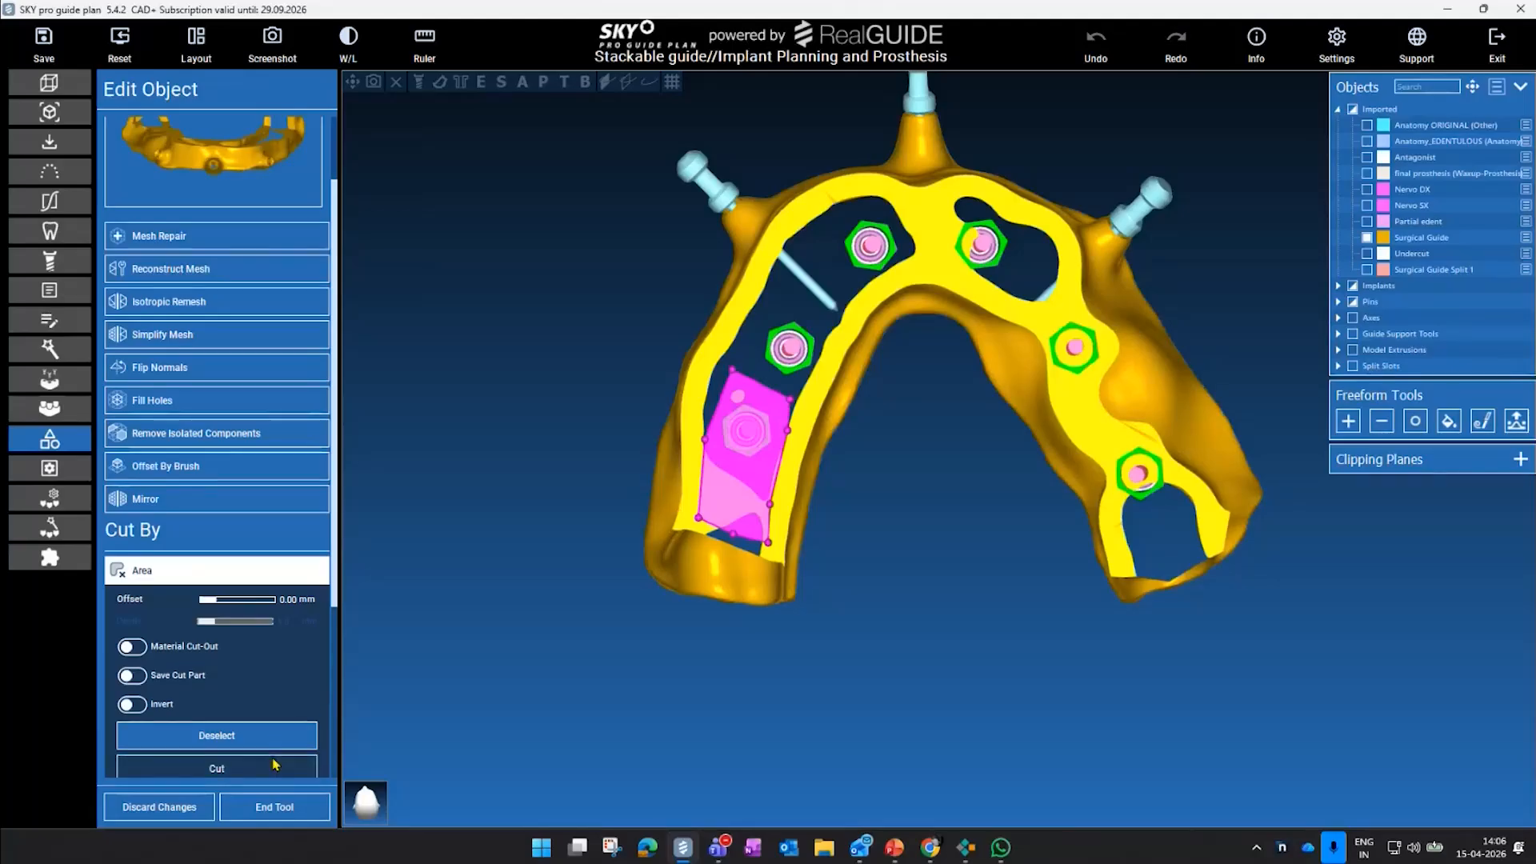
left_click(217, 766)
- Cut away the bridge between the two front implants of the surgical guide with a second area
left_click_drag(888, 478, 856, 512)
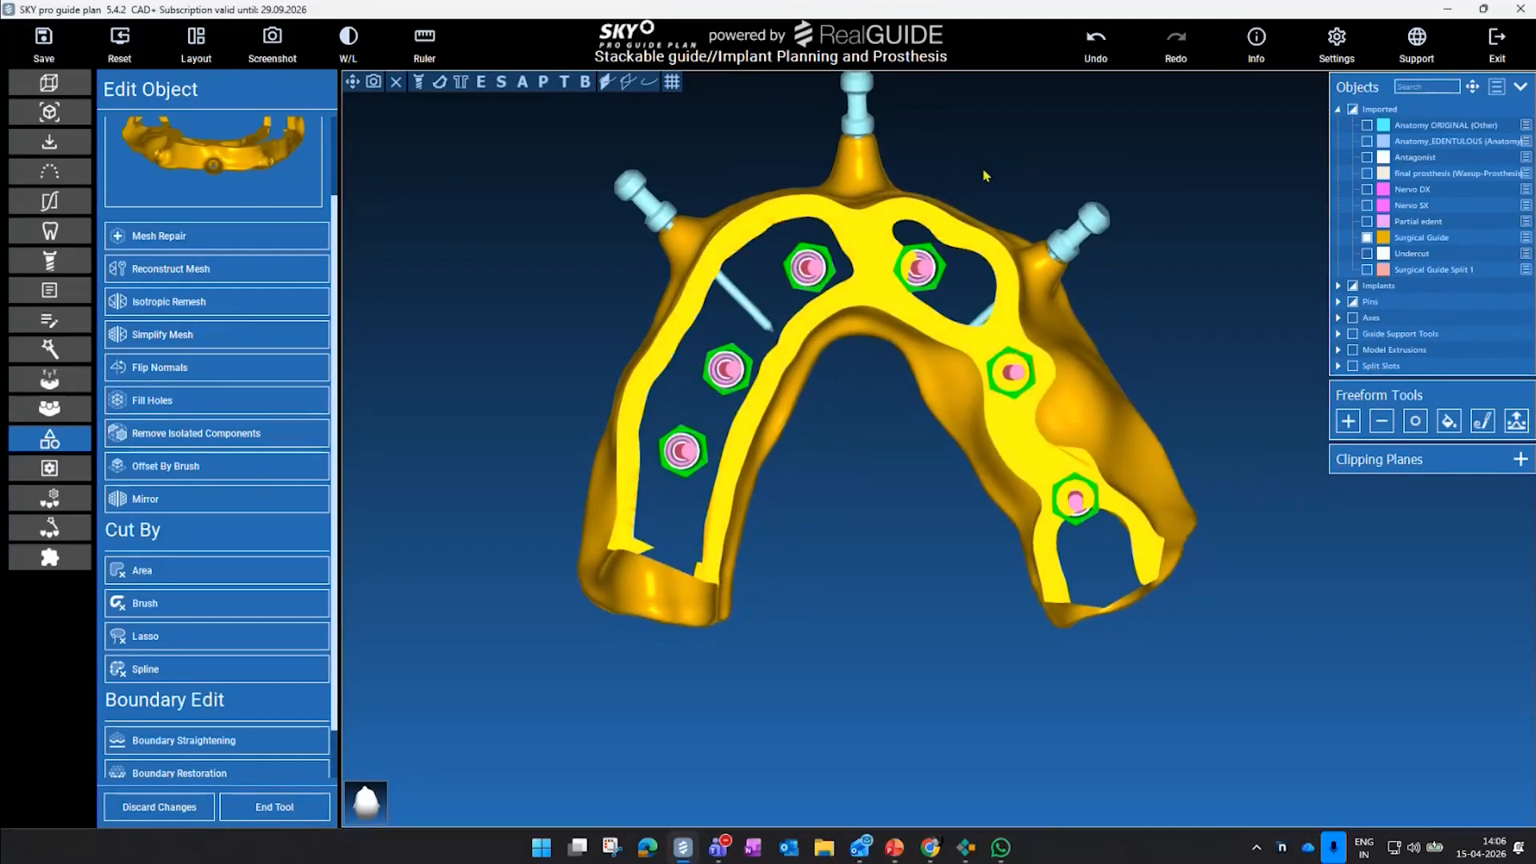
left_click(245, 571)
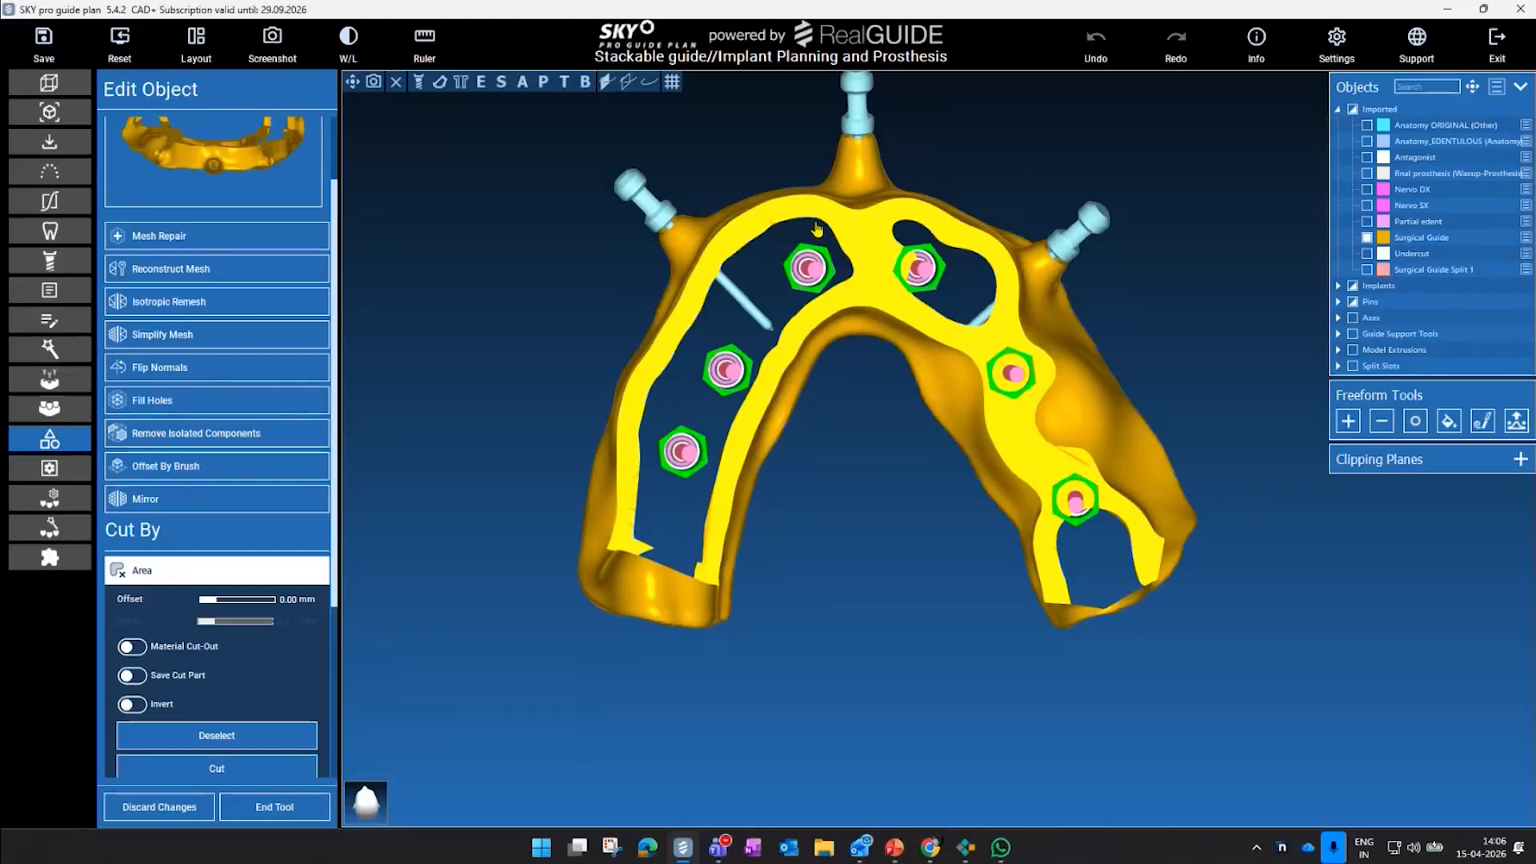
left_click(888, 219)
left_click(946, 240)
left_click(959, 297)
left_click(915, 280)
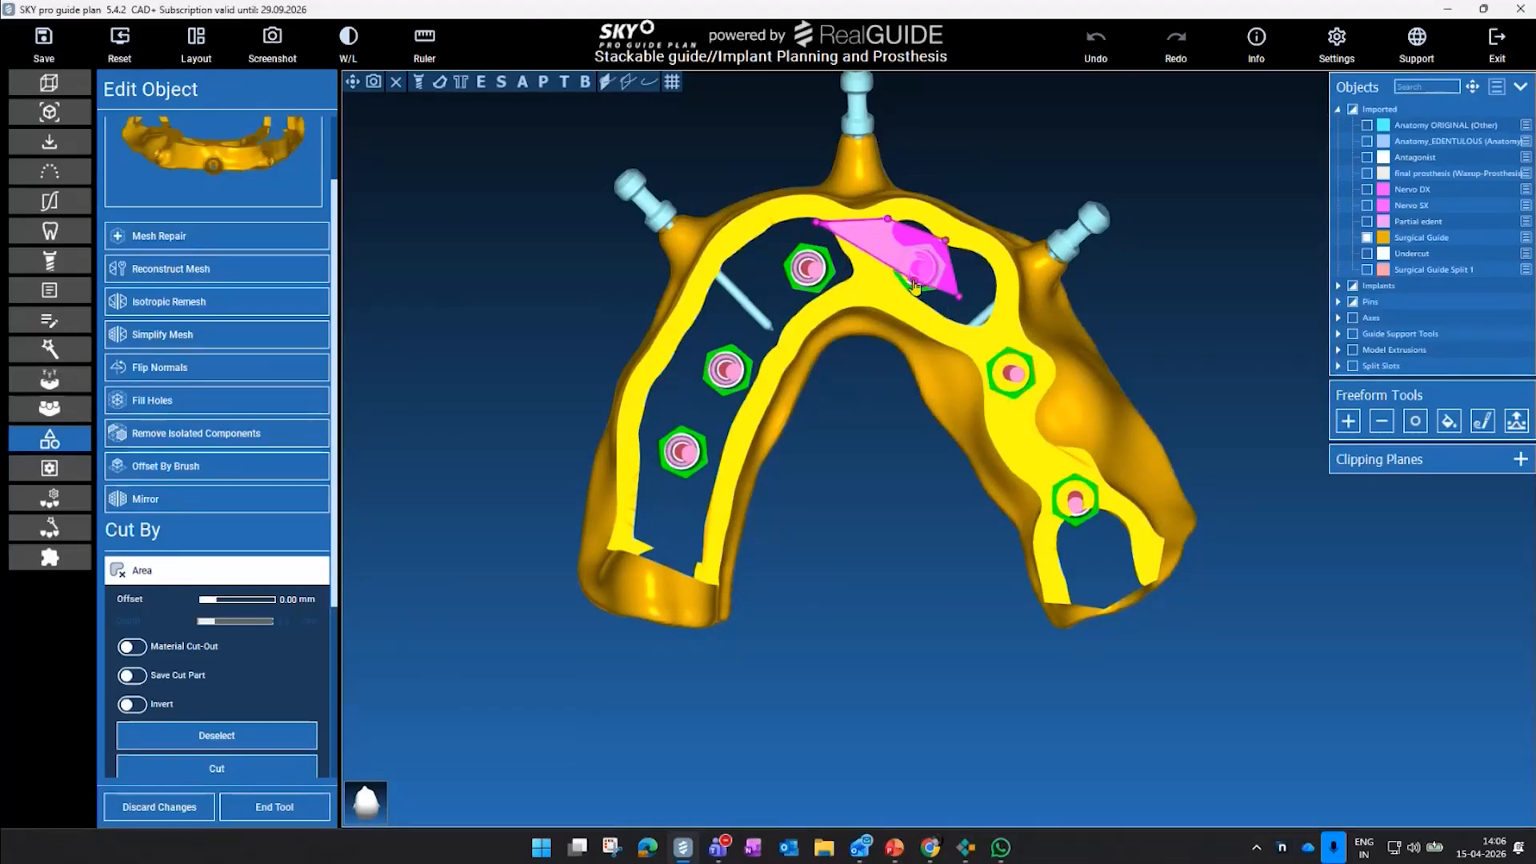
left_click(884, 279)
left_click(839, 280)
left_click(234, 768)
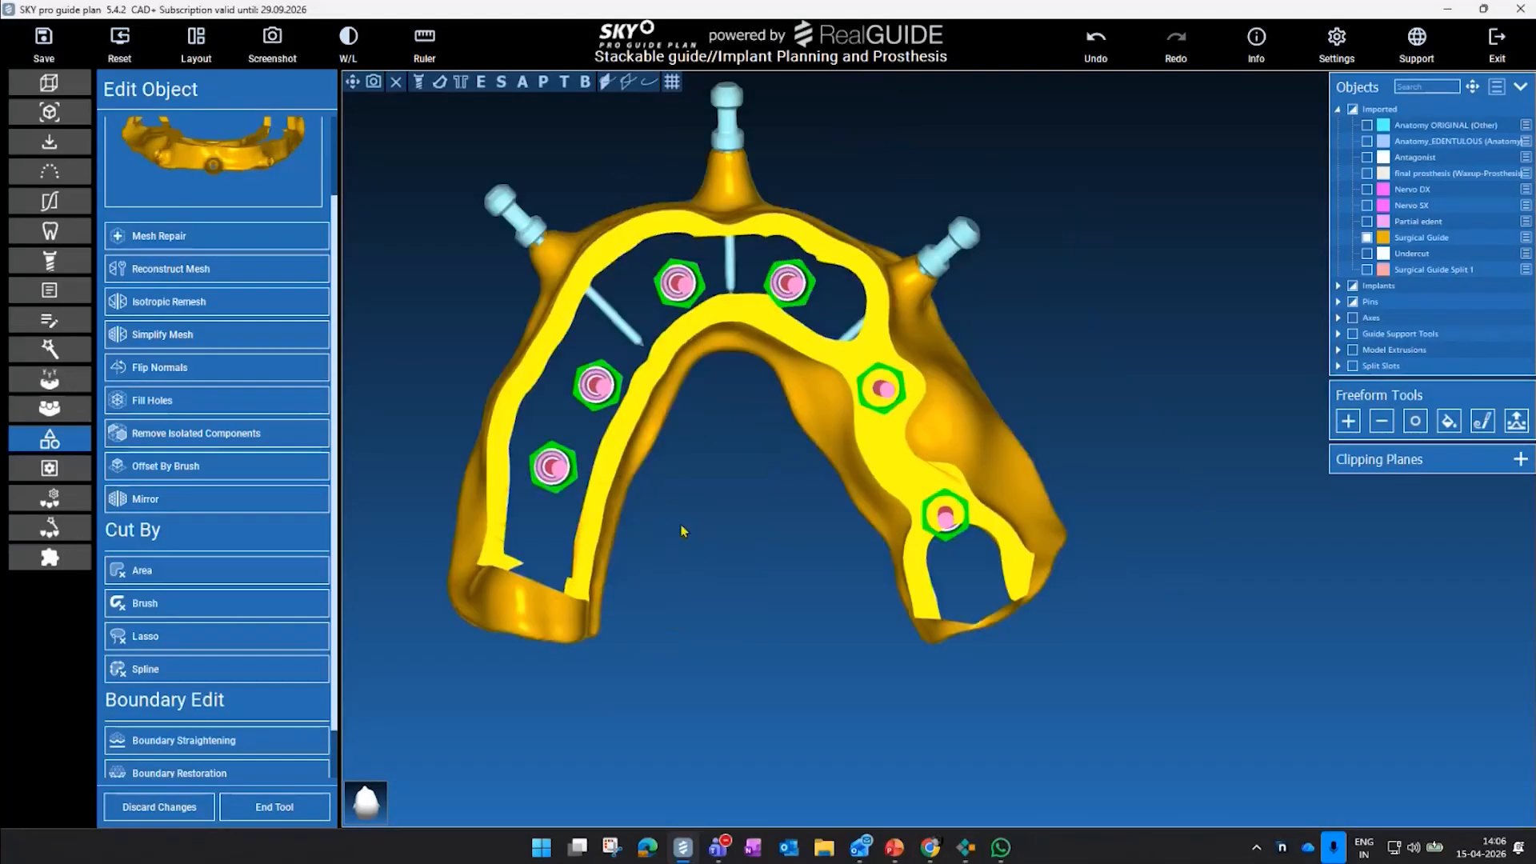
- Cut out an elongated area around the two implants on the still-closed side, joining the front opening to the rear one
left_click(291, 571)
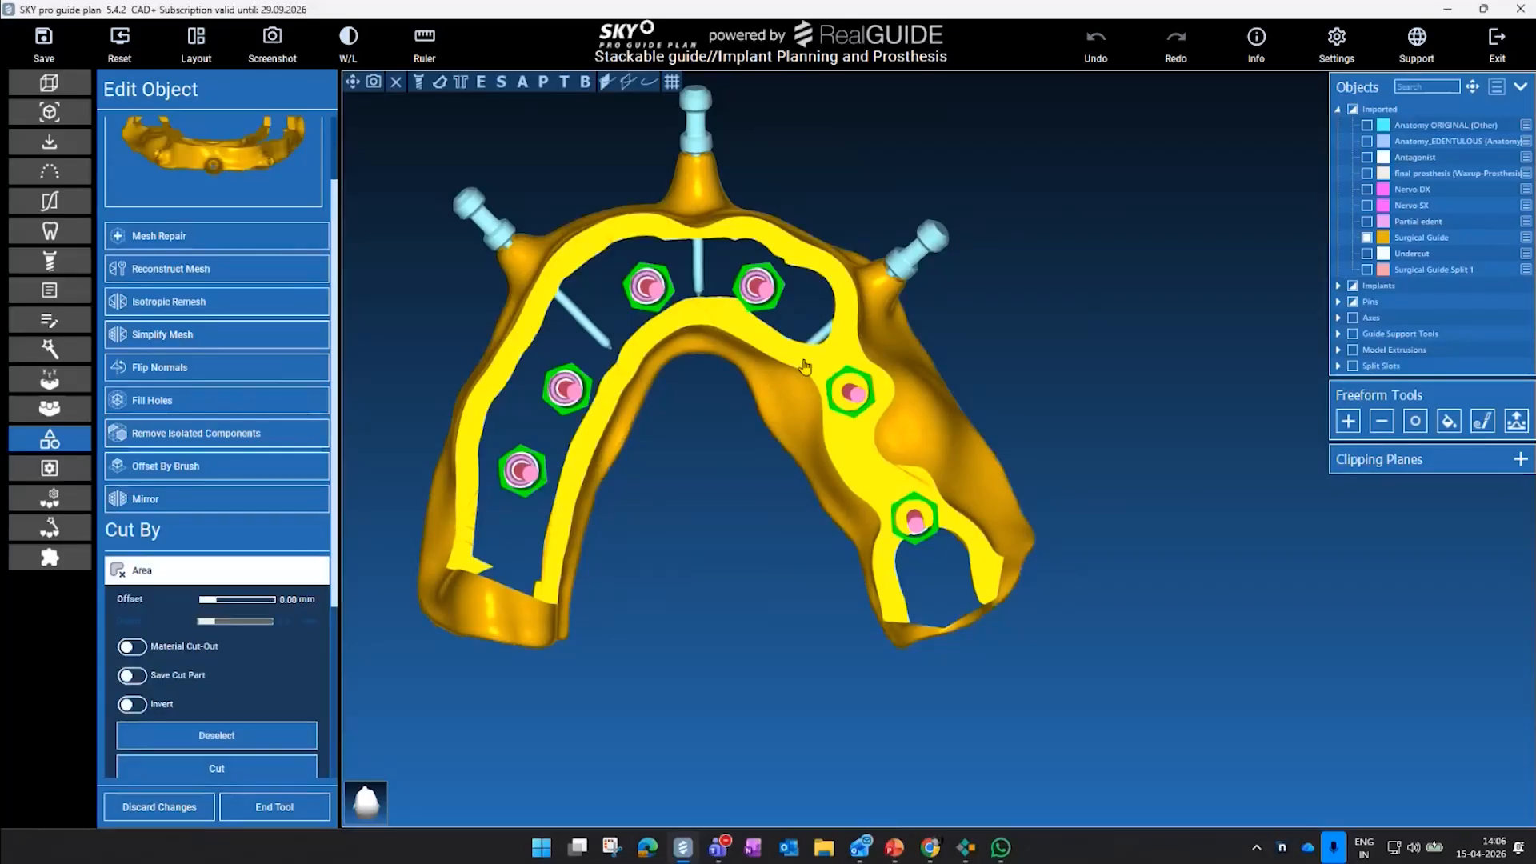
left_click(829, 288)
left_click(871, 355)
left_click(917, 444)
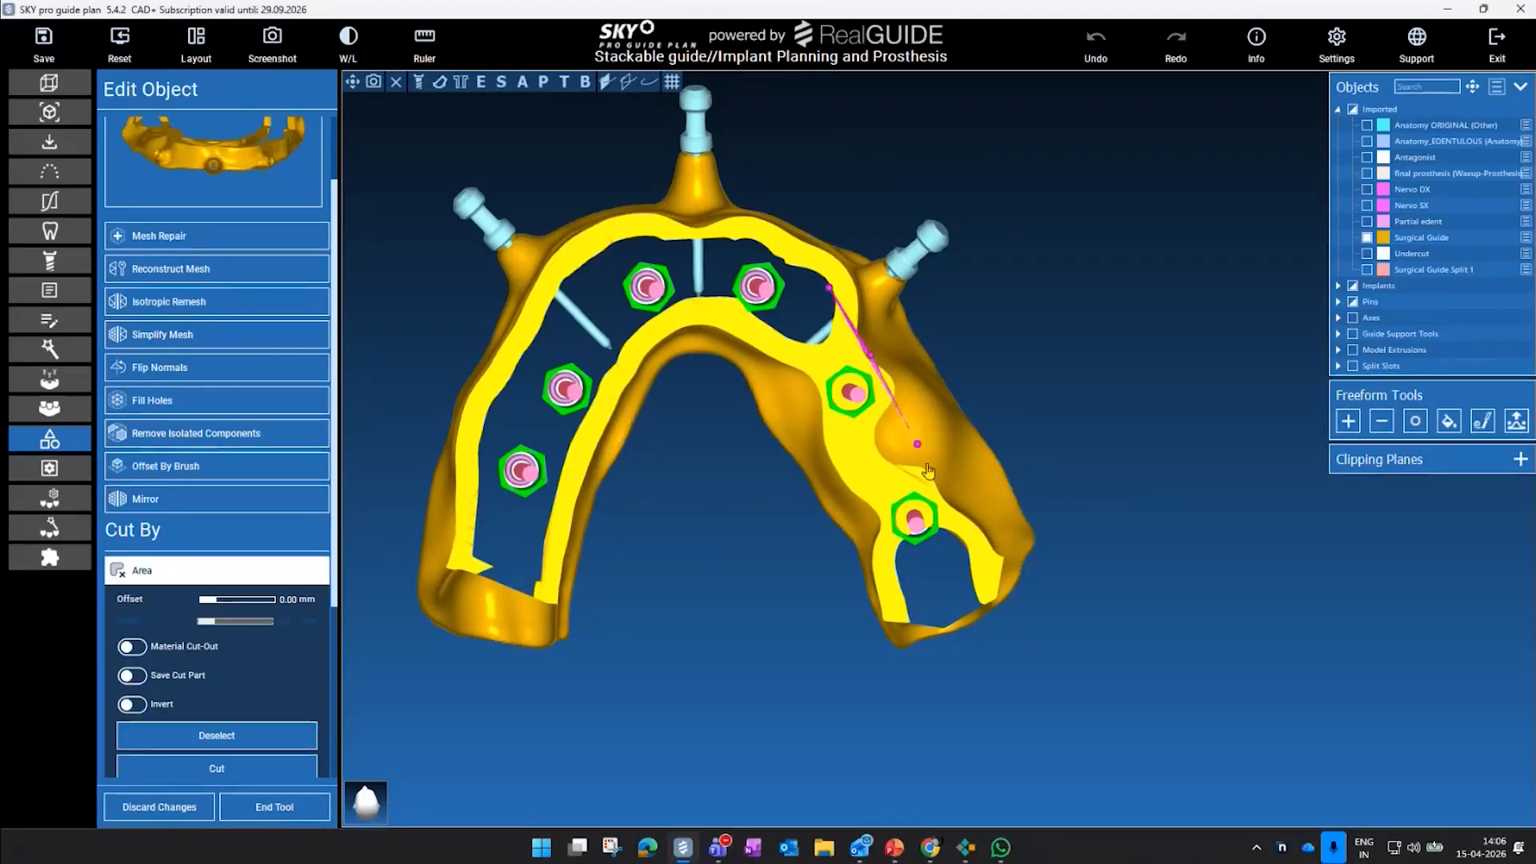
left_click(969, 522)
left_click(968, 552)
left_click(923, 578)
left_click(895, 542)
left_click(871, 485)
left_click(834, 420)
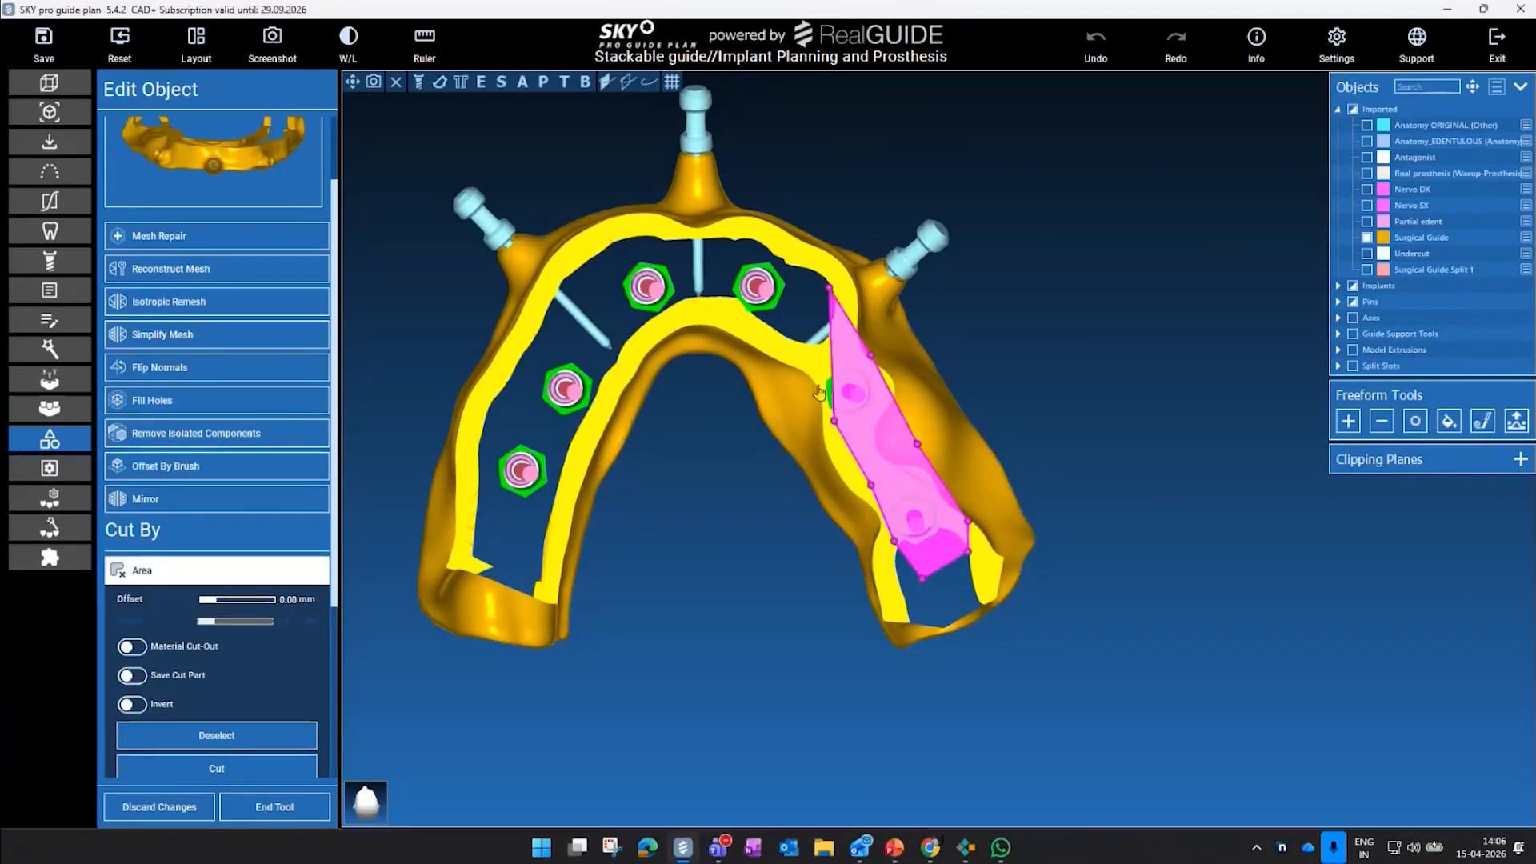
left_click(818, 382)
left_click(216, 768)
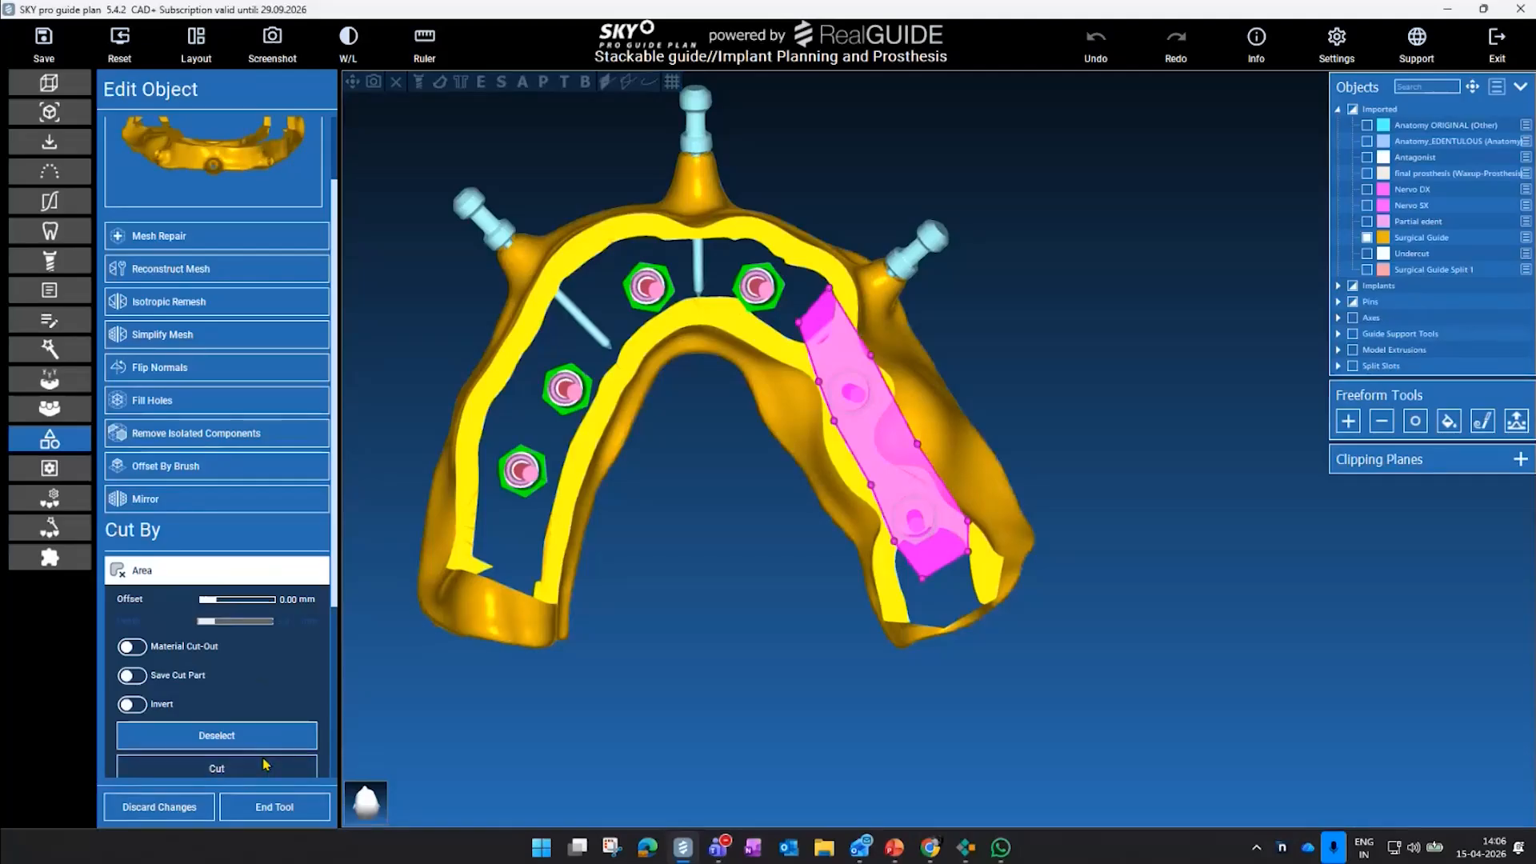
- Show the Anatomy_EDENTULOUS model and inspect how the opened surgical guide sits on it
left_click_drag(726, 594, 797, 618)
left_click_drag(1095, 349, 1229, 486)
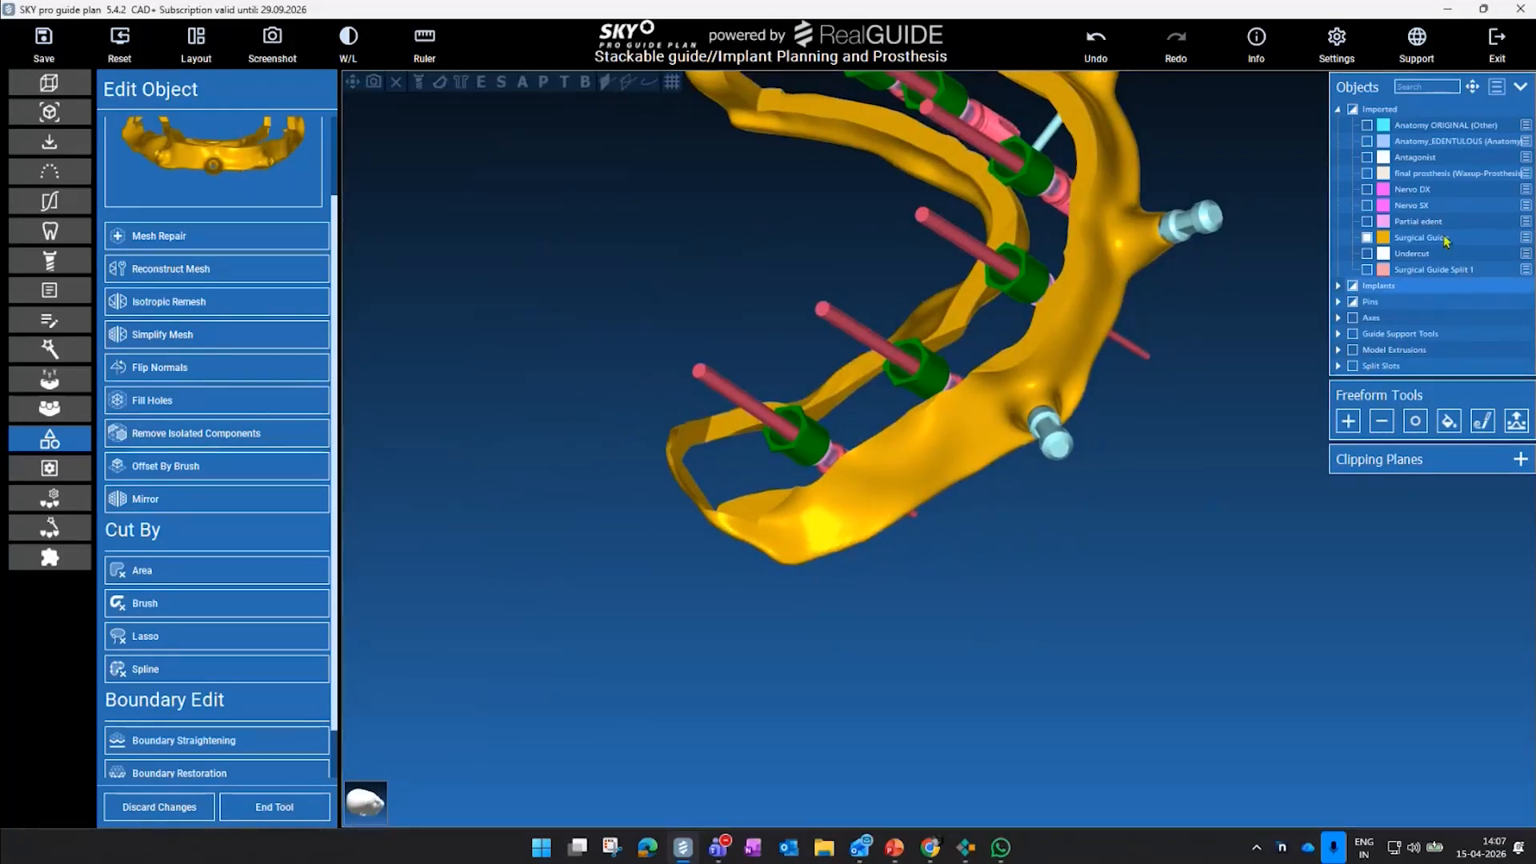
left_click(1367, 144)
middle_click_drag(1112, 566, 1064, 593)
left_click_drag(1063, 593, 1108, 588)
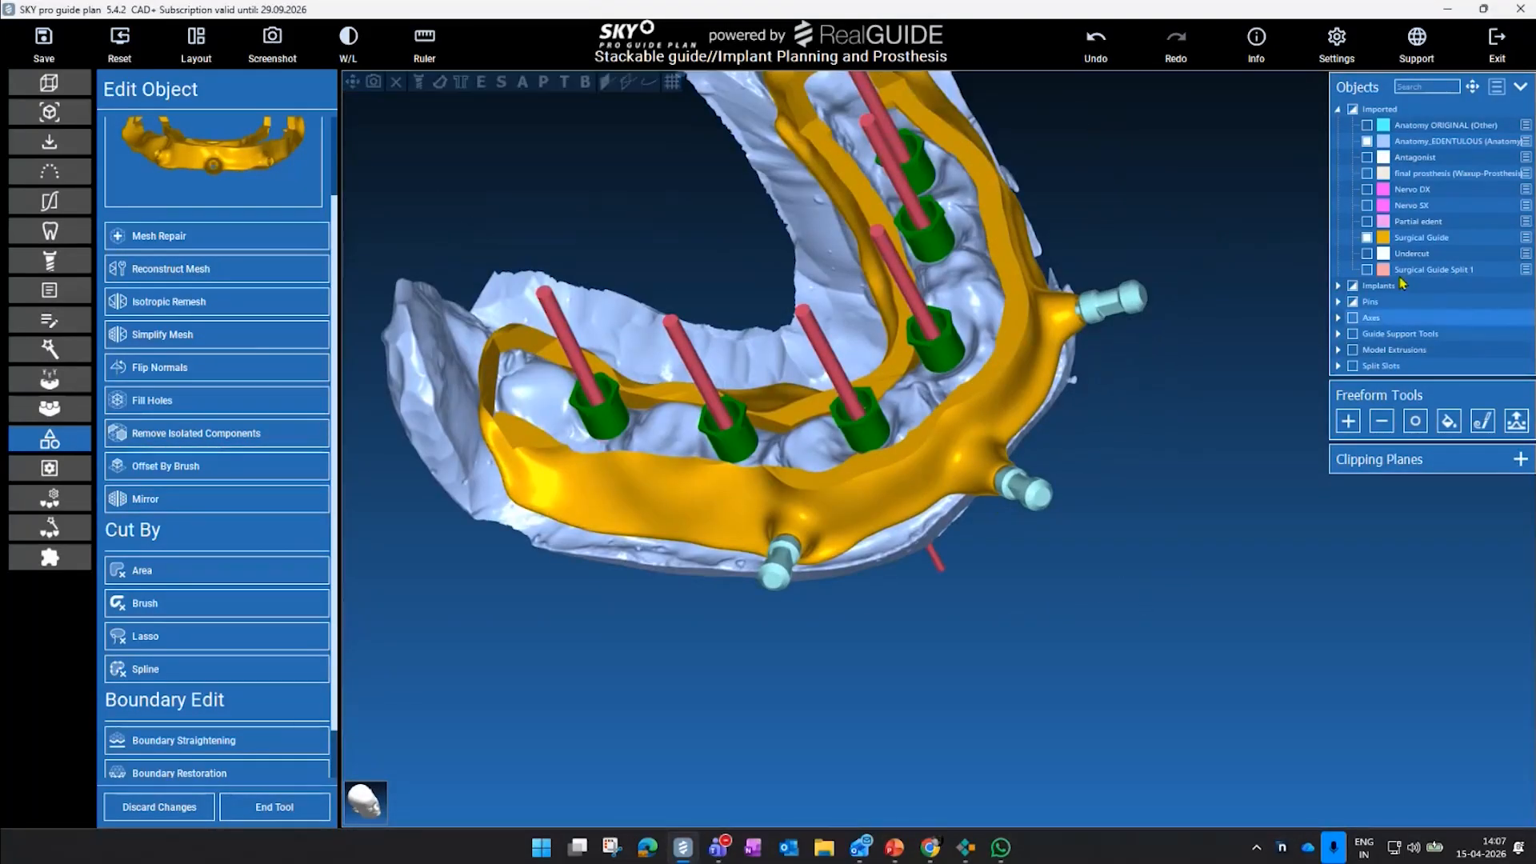
- Show the final prosthesis in place of the Anatomy_EDENTULOUS model and check its clearance to the surgical guide from several sides
left_click(1369, 176)
middle_click_drag(1212, 231, 1184, 315)
left_click(1368, 141)
left_click_drag(1144, 560, 674, 426)
scroll(675, 426, "up", 3)
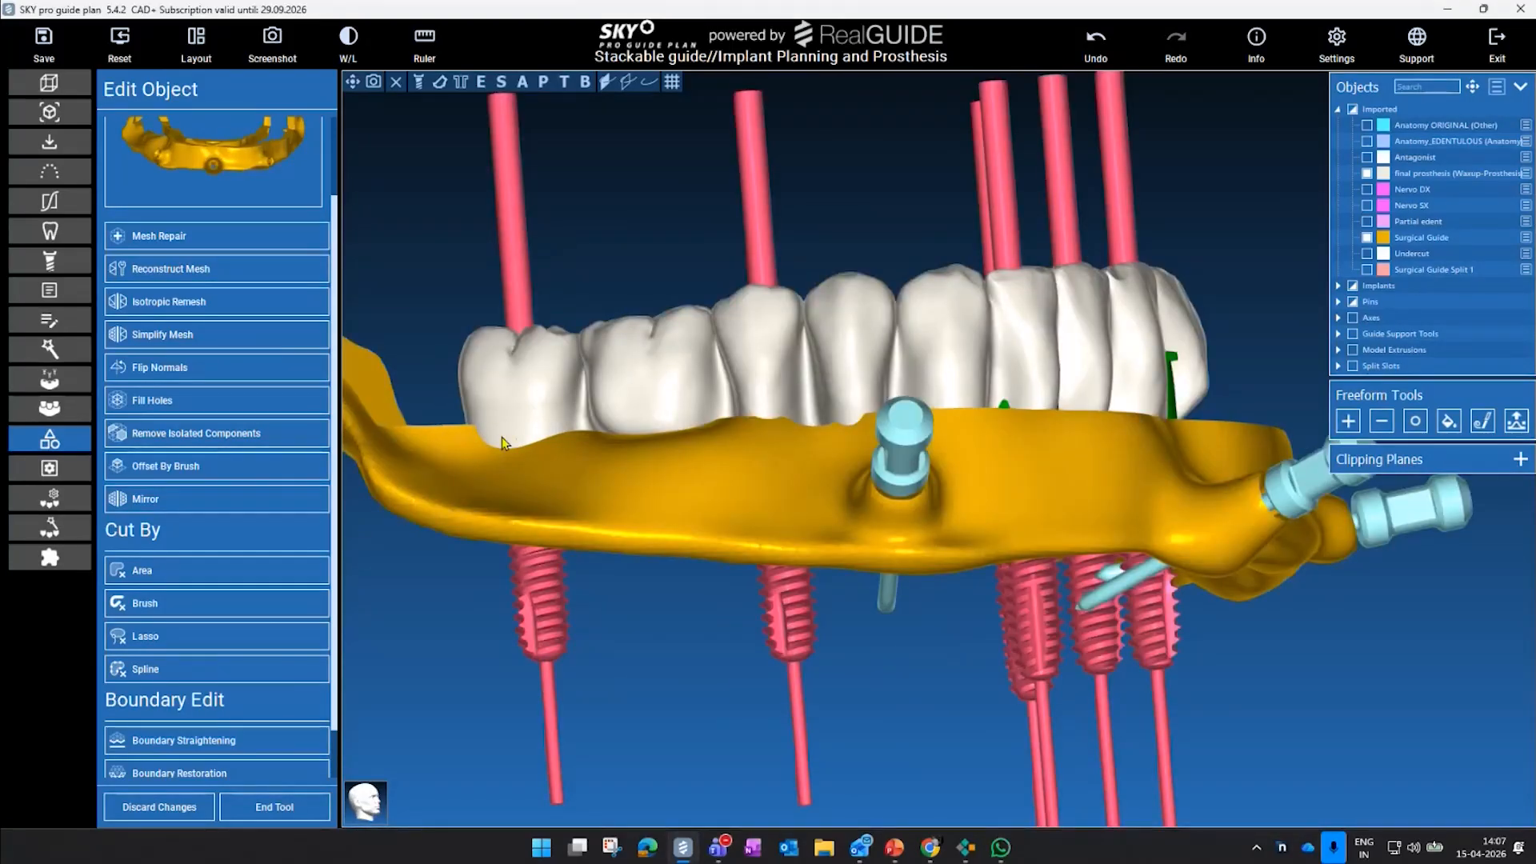
scroll(501, 437, "down", 3)
left_click_drag(595, 274, 696, 421)
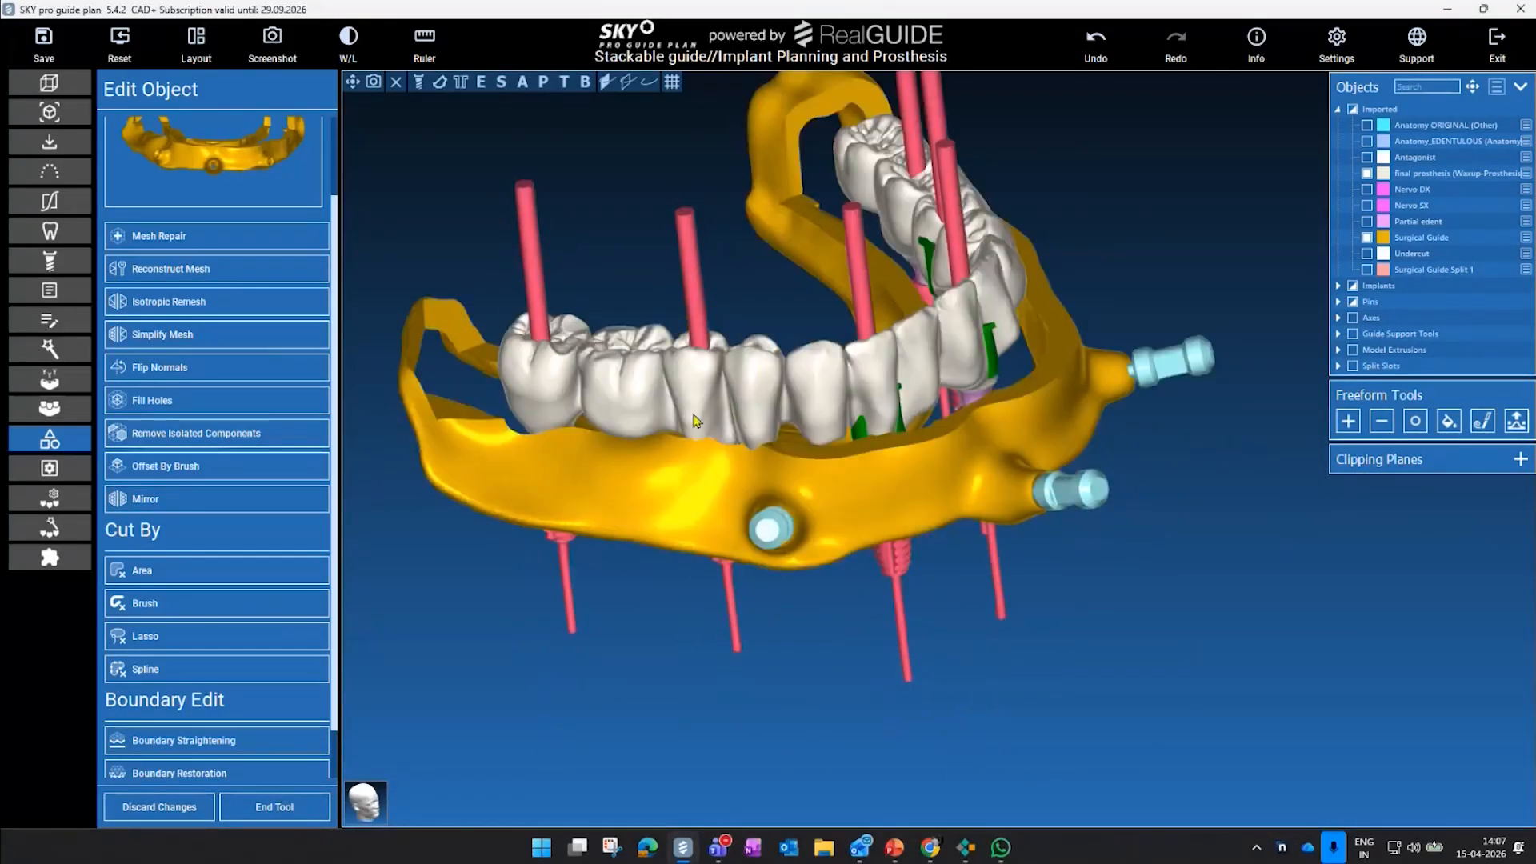
left_click_drag(555, 458, 760, 458)
left_click_drag(1205, 420, 752, 454)
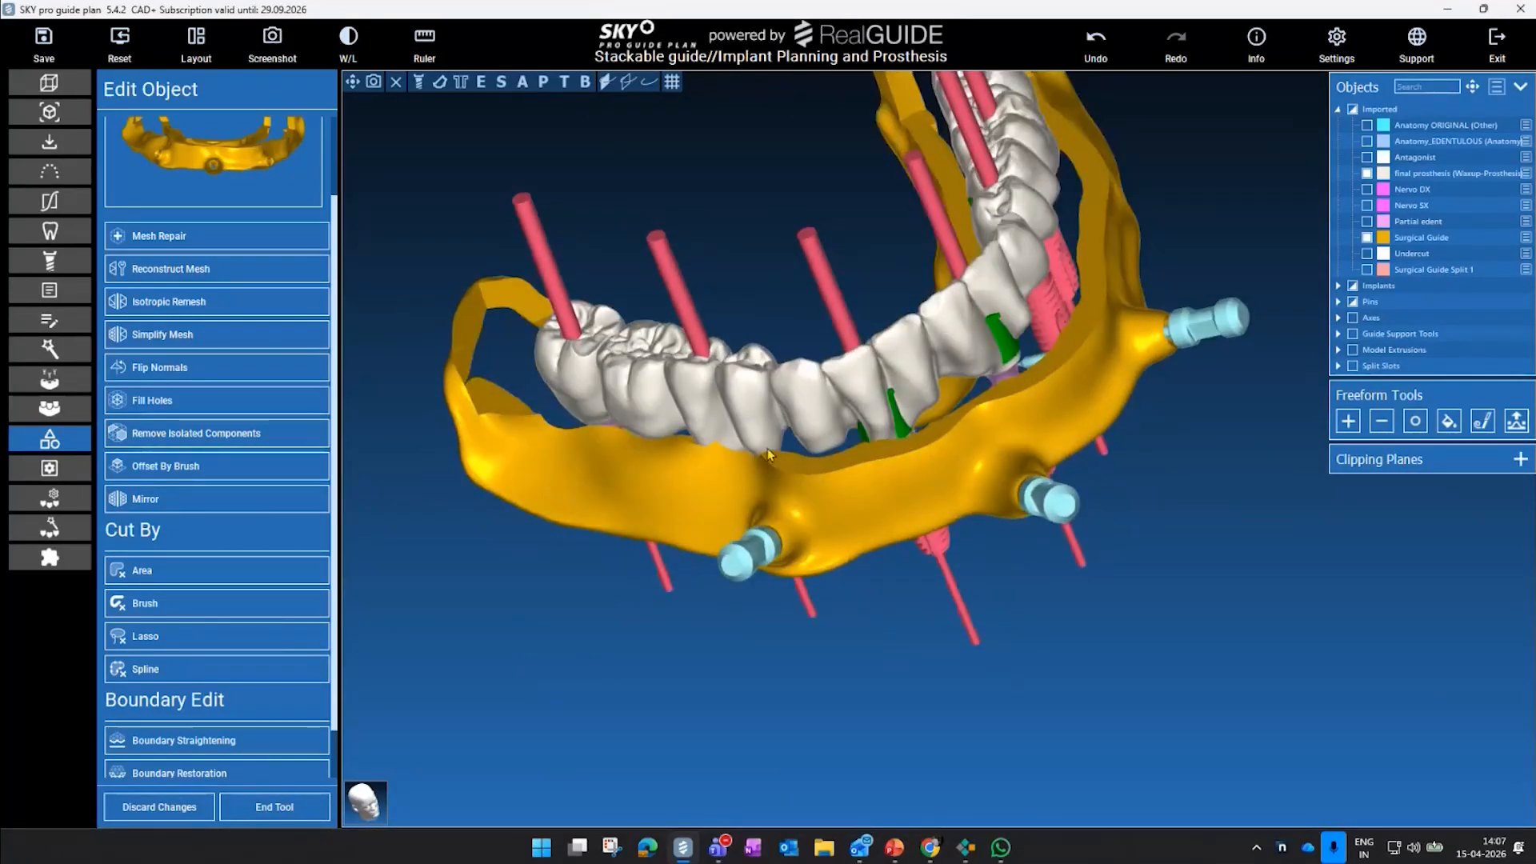
left_click_drag(1112, 328, 1106, 182)
left_click_drag(1027, 236, 849, 474)
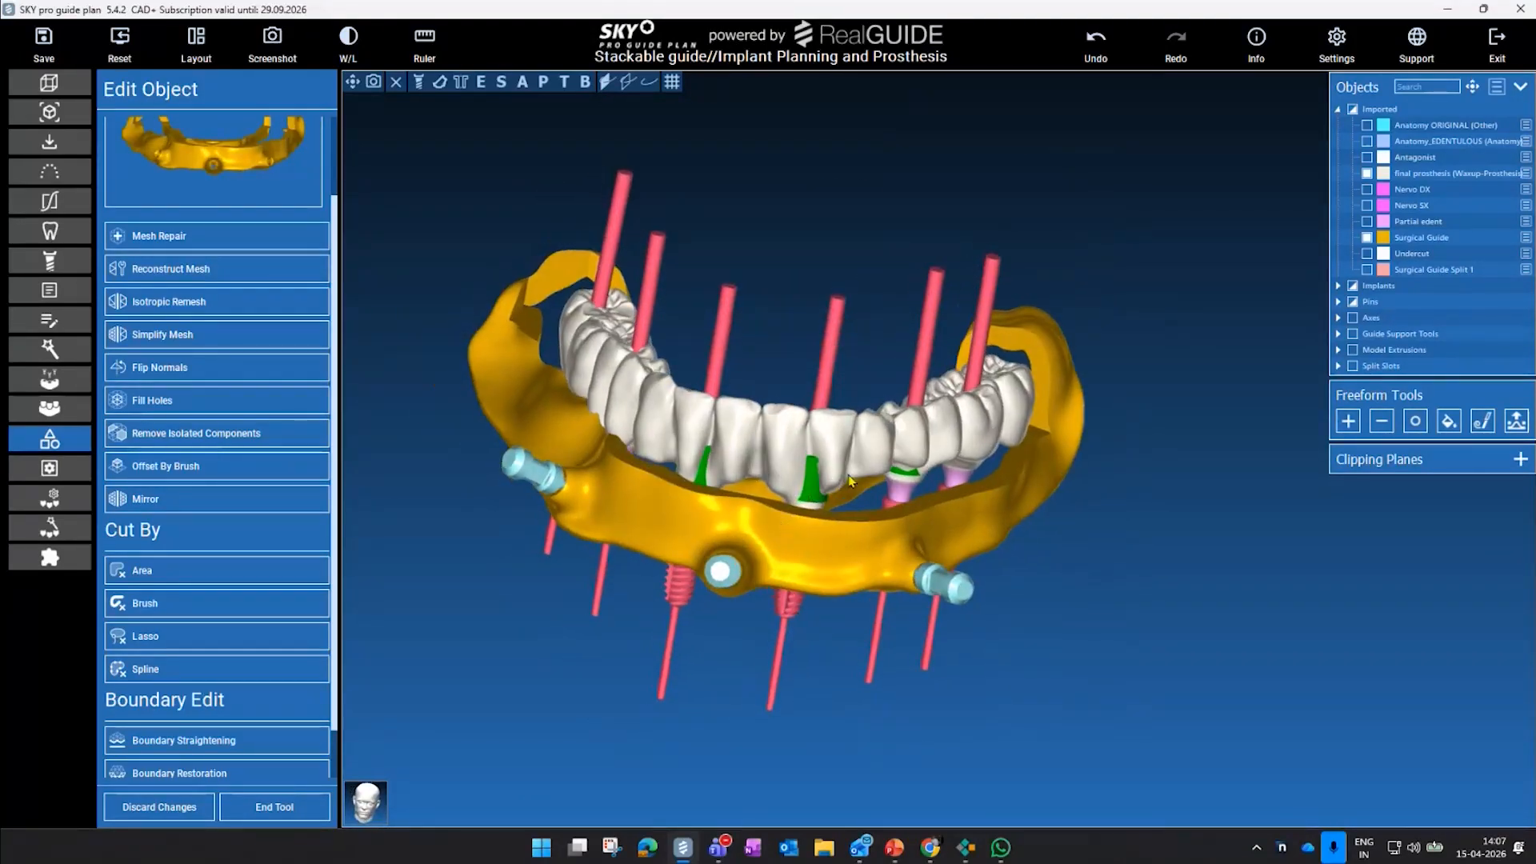
scroll(305, 648, "down", 3)
scroll(297, 608, "up", 3)
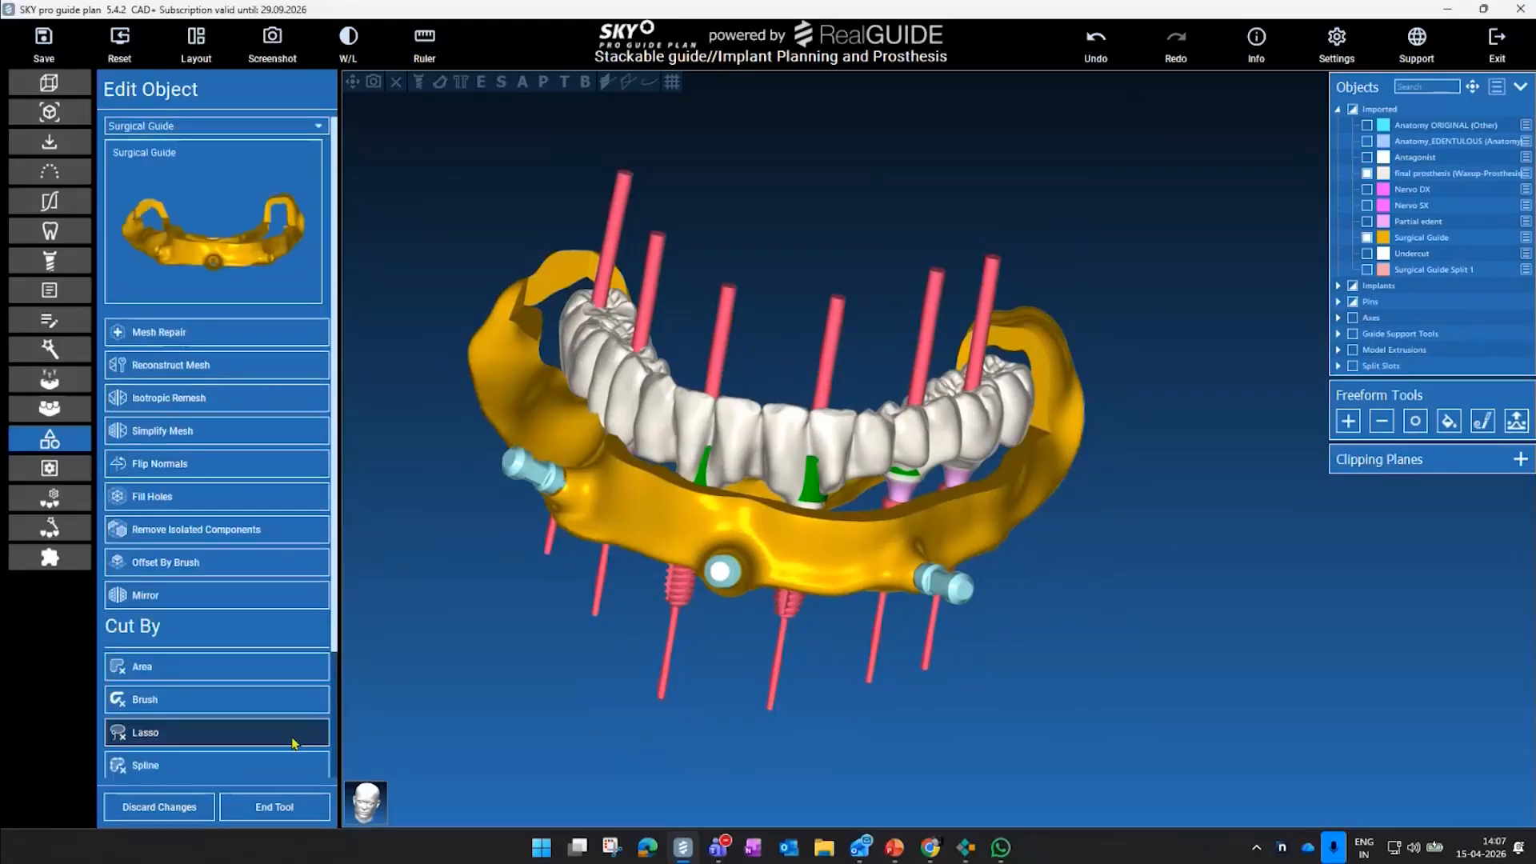
- End the Edit Object tool and set up a Boolean operation that subtracts the final prosthesis from the surgical guide
left_click(275, 807)
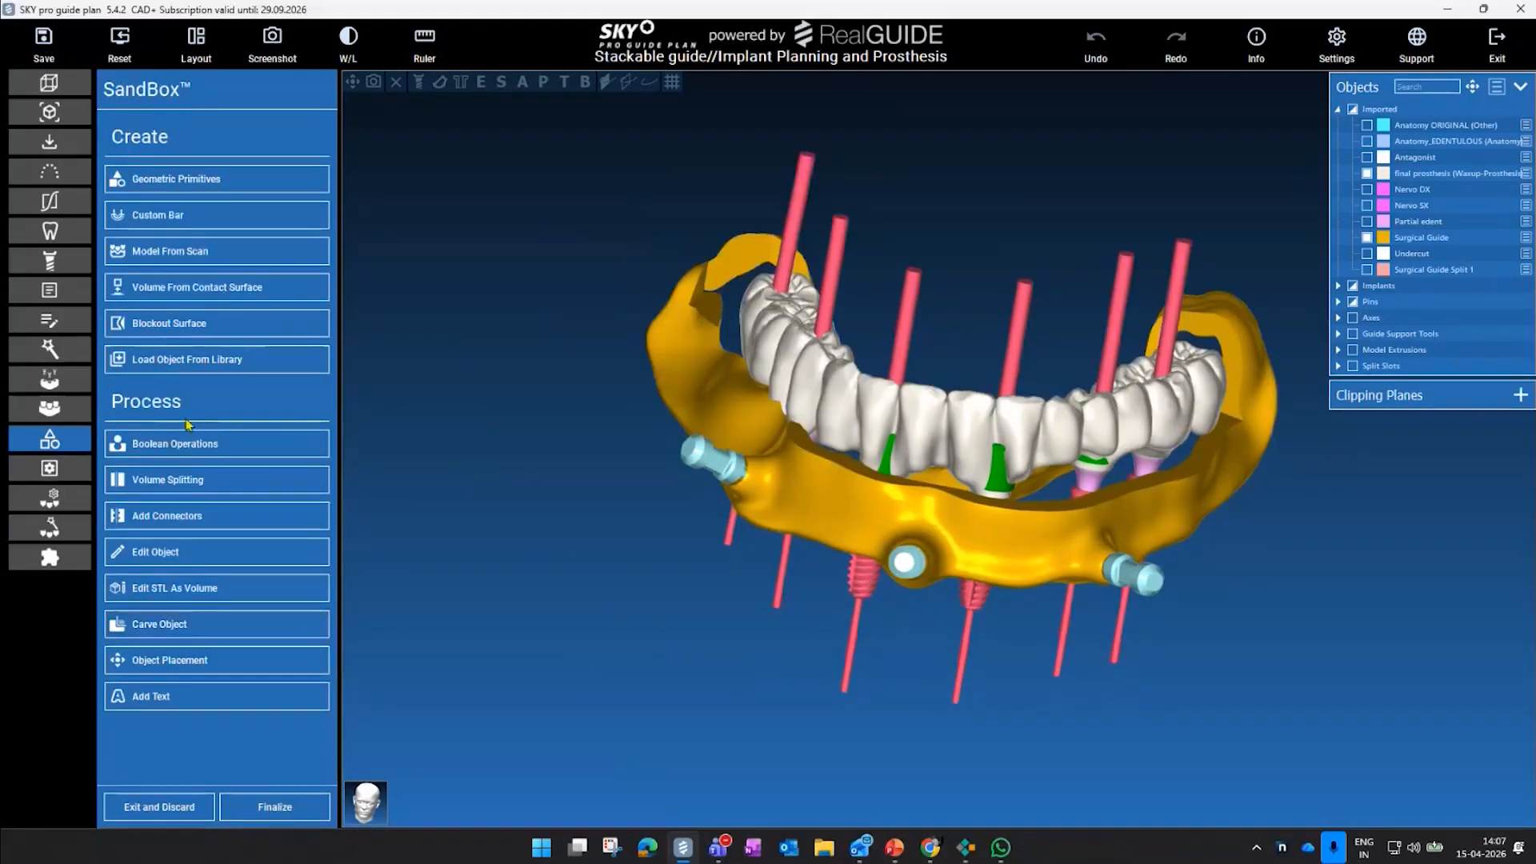
left_click_drag(626, 471, 477, 624)
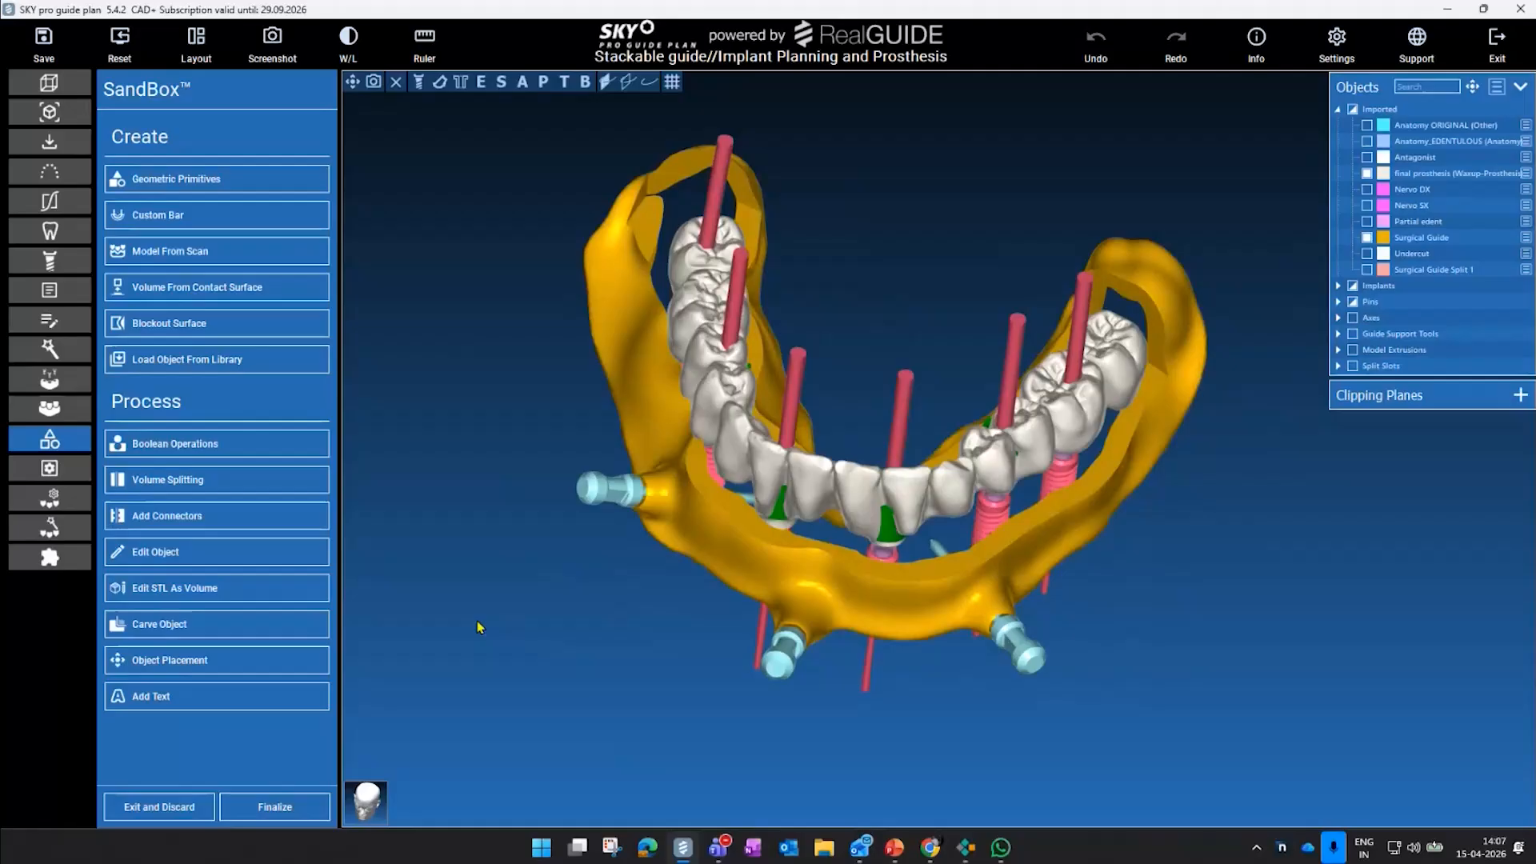
left_click(201, 451)
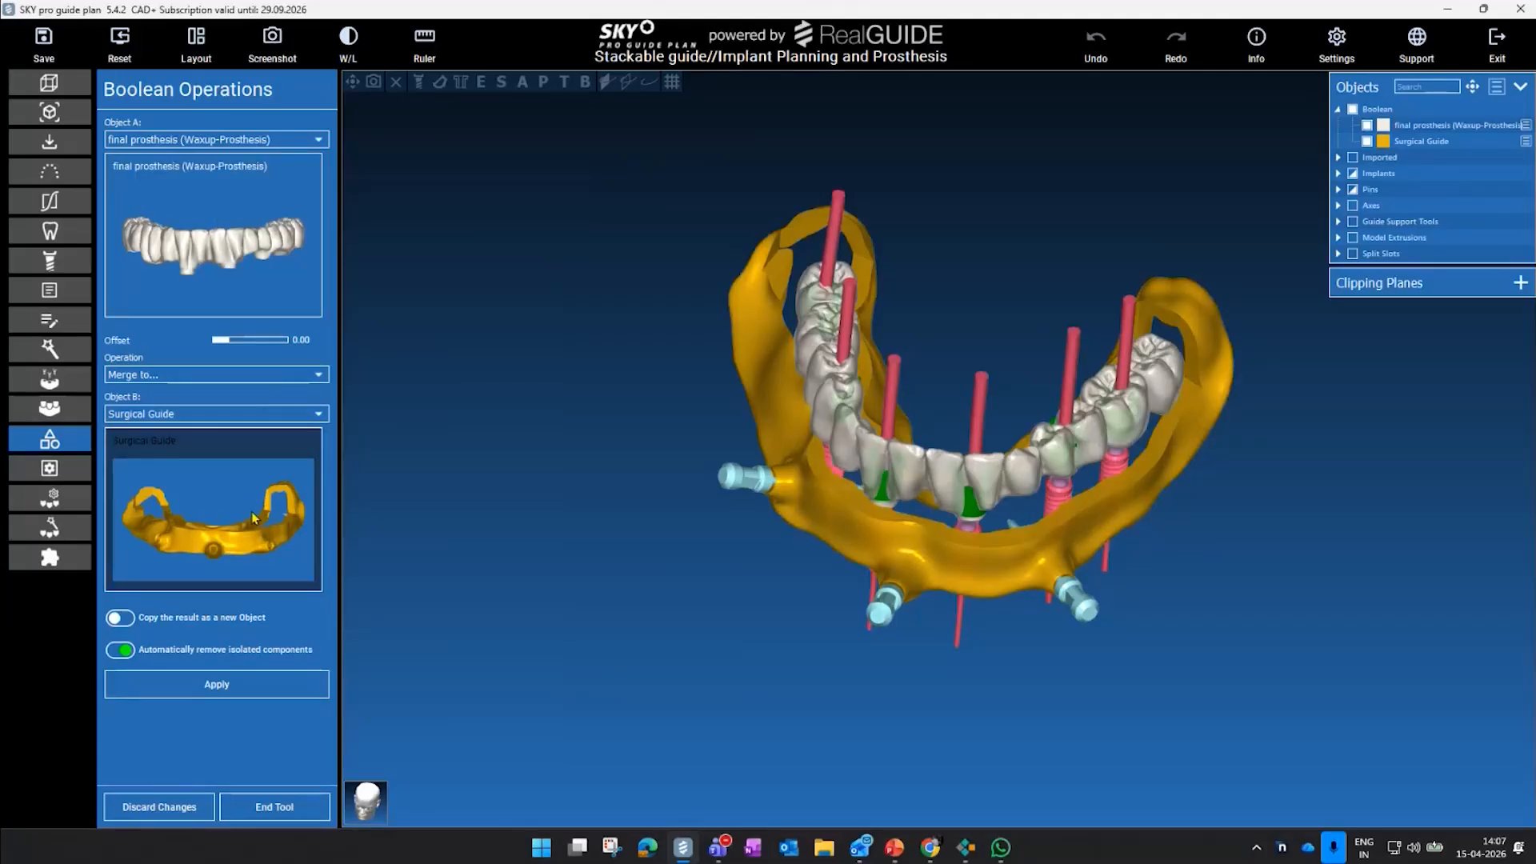
left_click(240, 375)
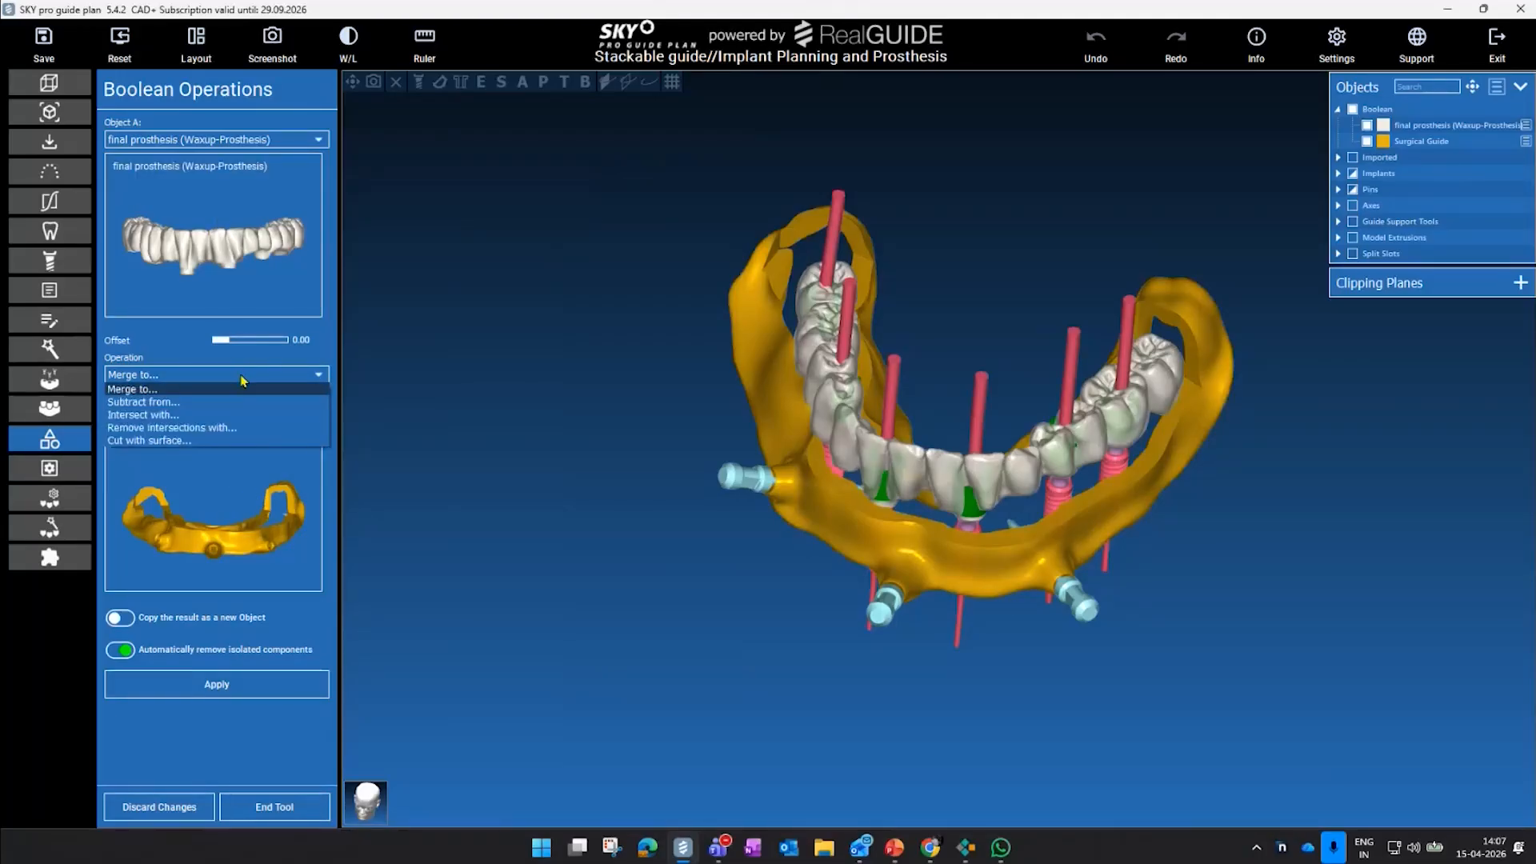
left_click(172, 406)
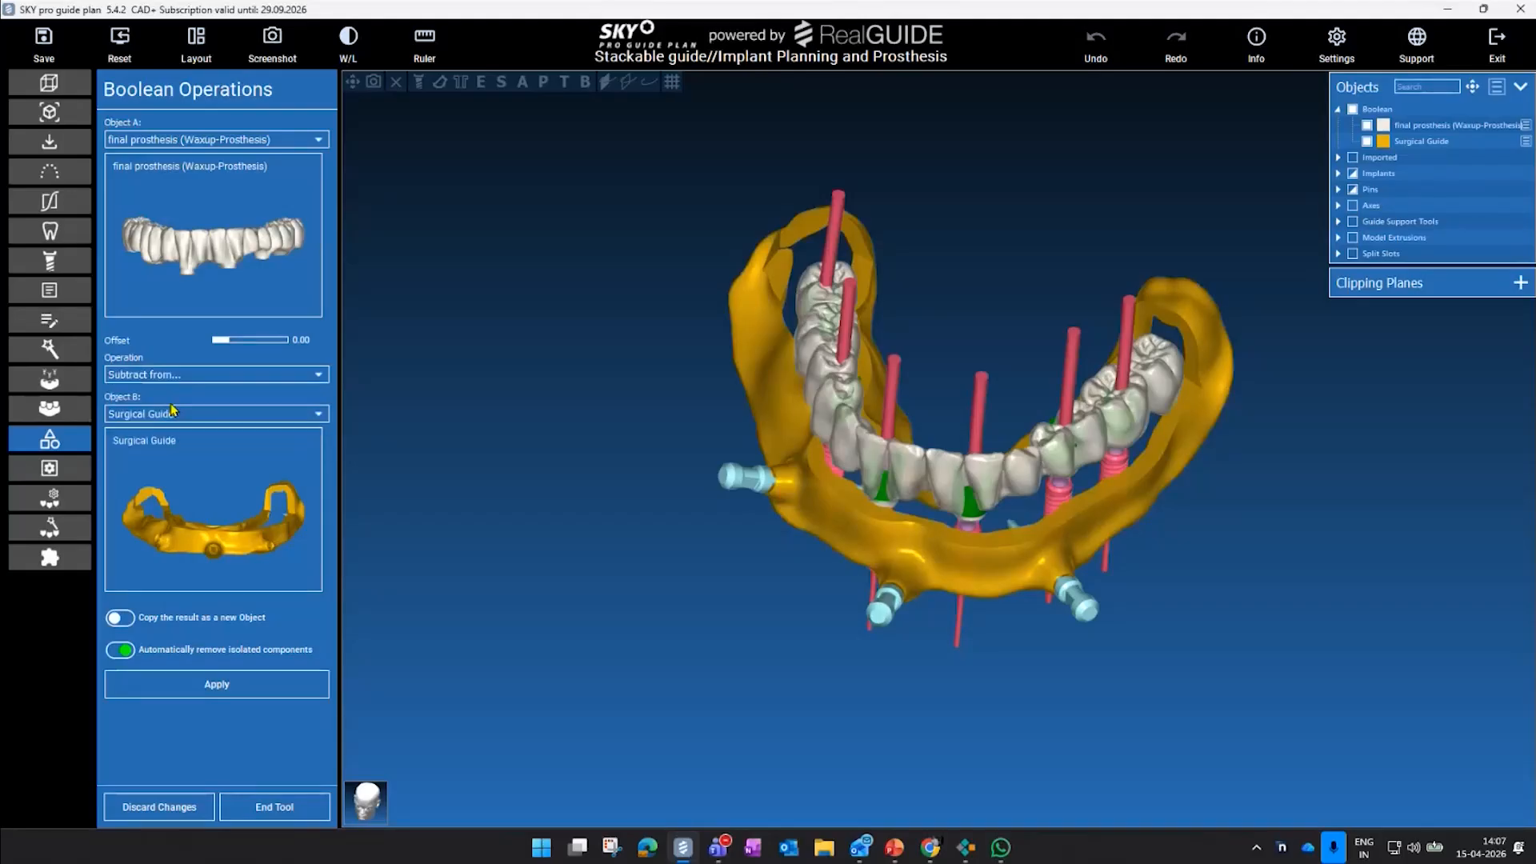
- Set the Boolean offset to 0.30 and apply the subtraction of the final prosthesis from the surgical guide
left_click_drag(552, 392, 539, 432)
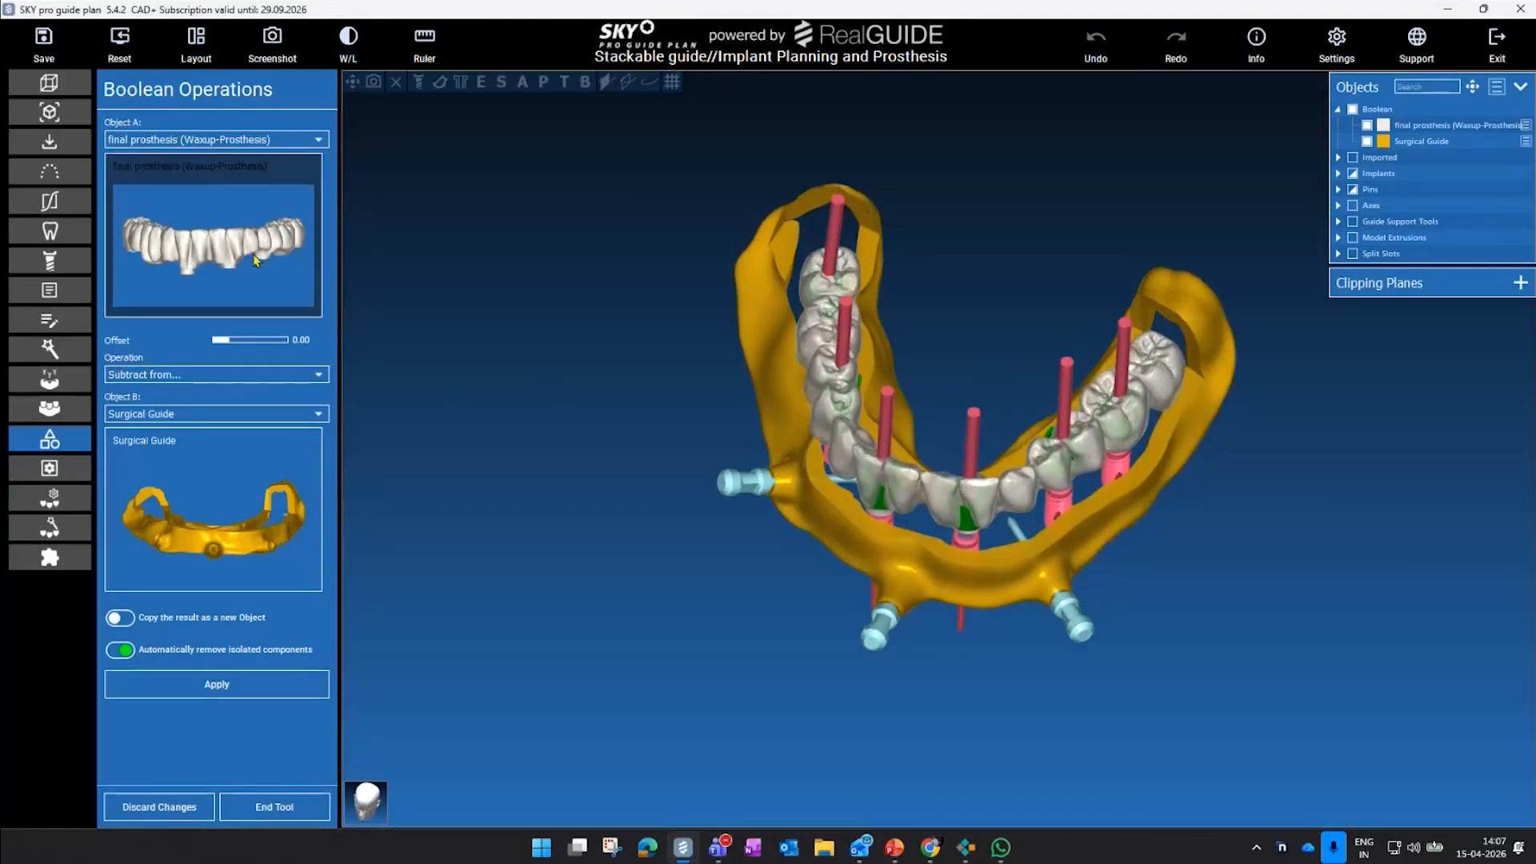
left_click_drag(689, 364, 807, 358)
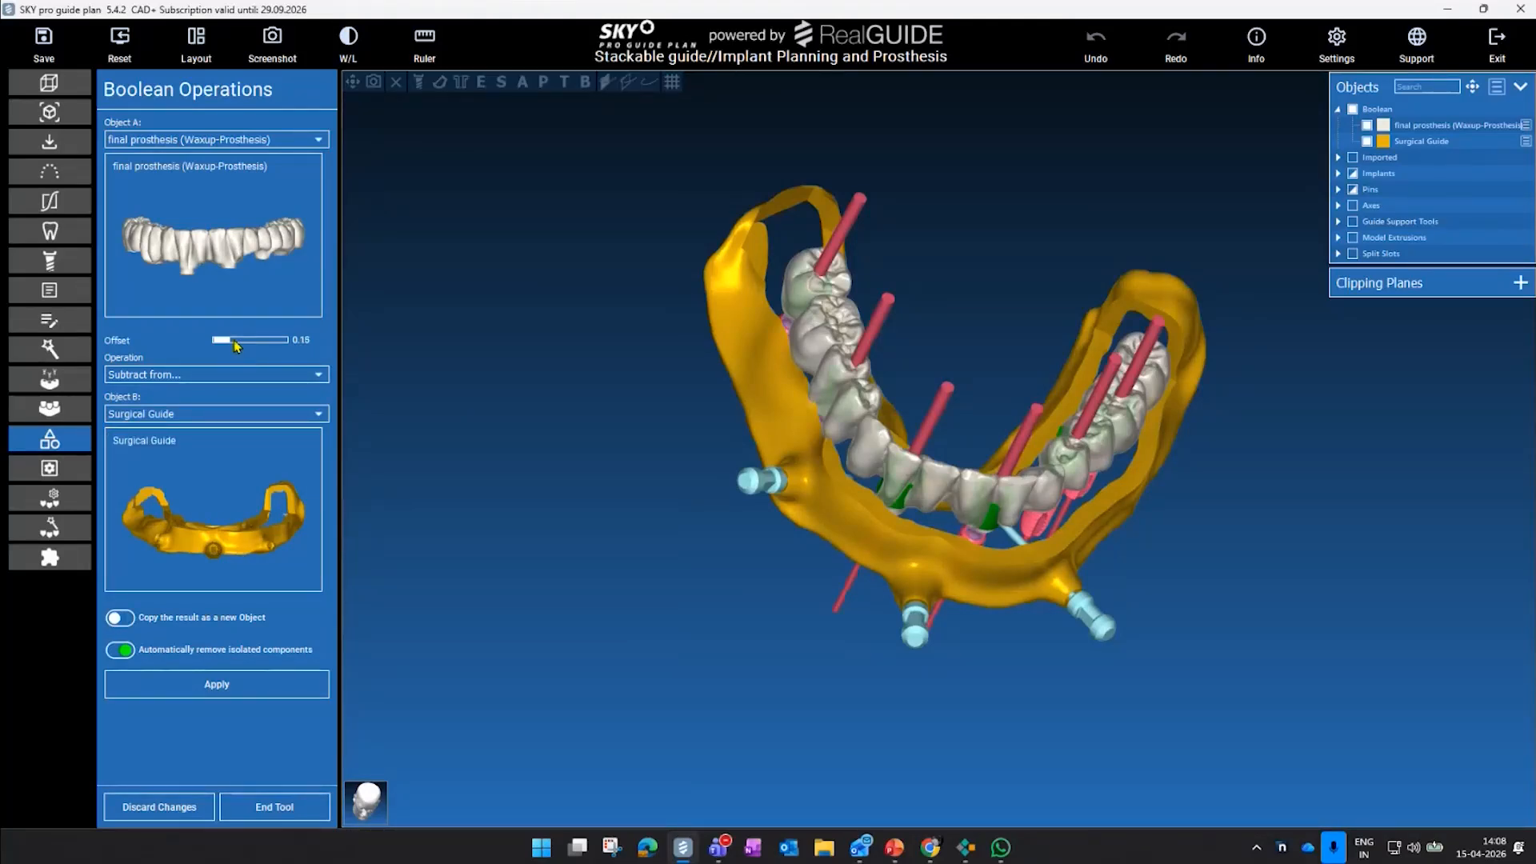
scroll(783, 340, "up", 3)
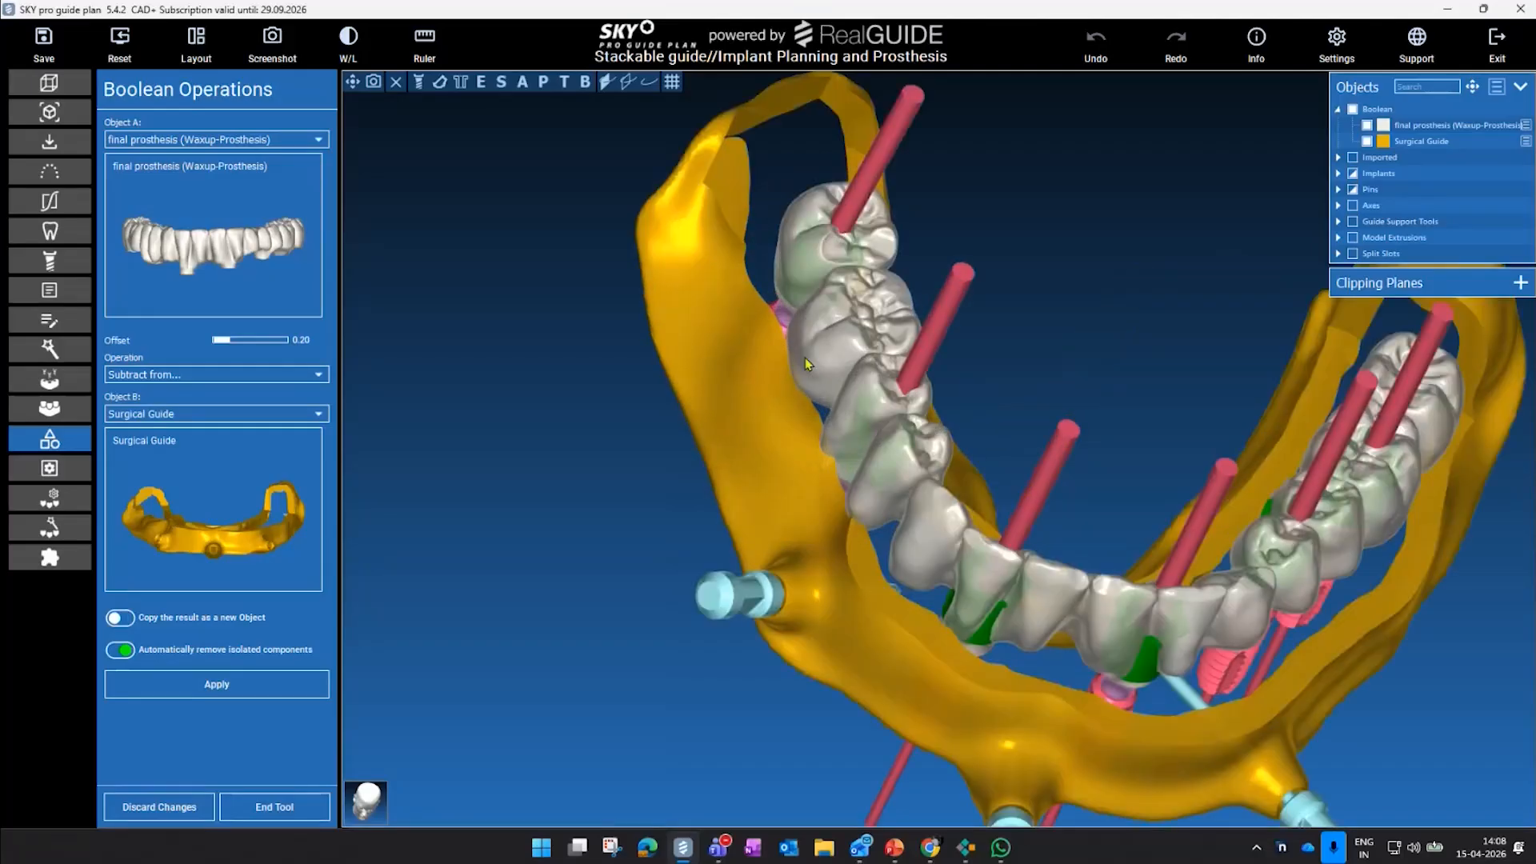
left_click_drag(607, 385, 579, 340)
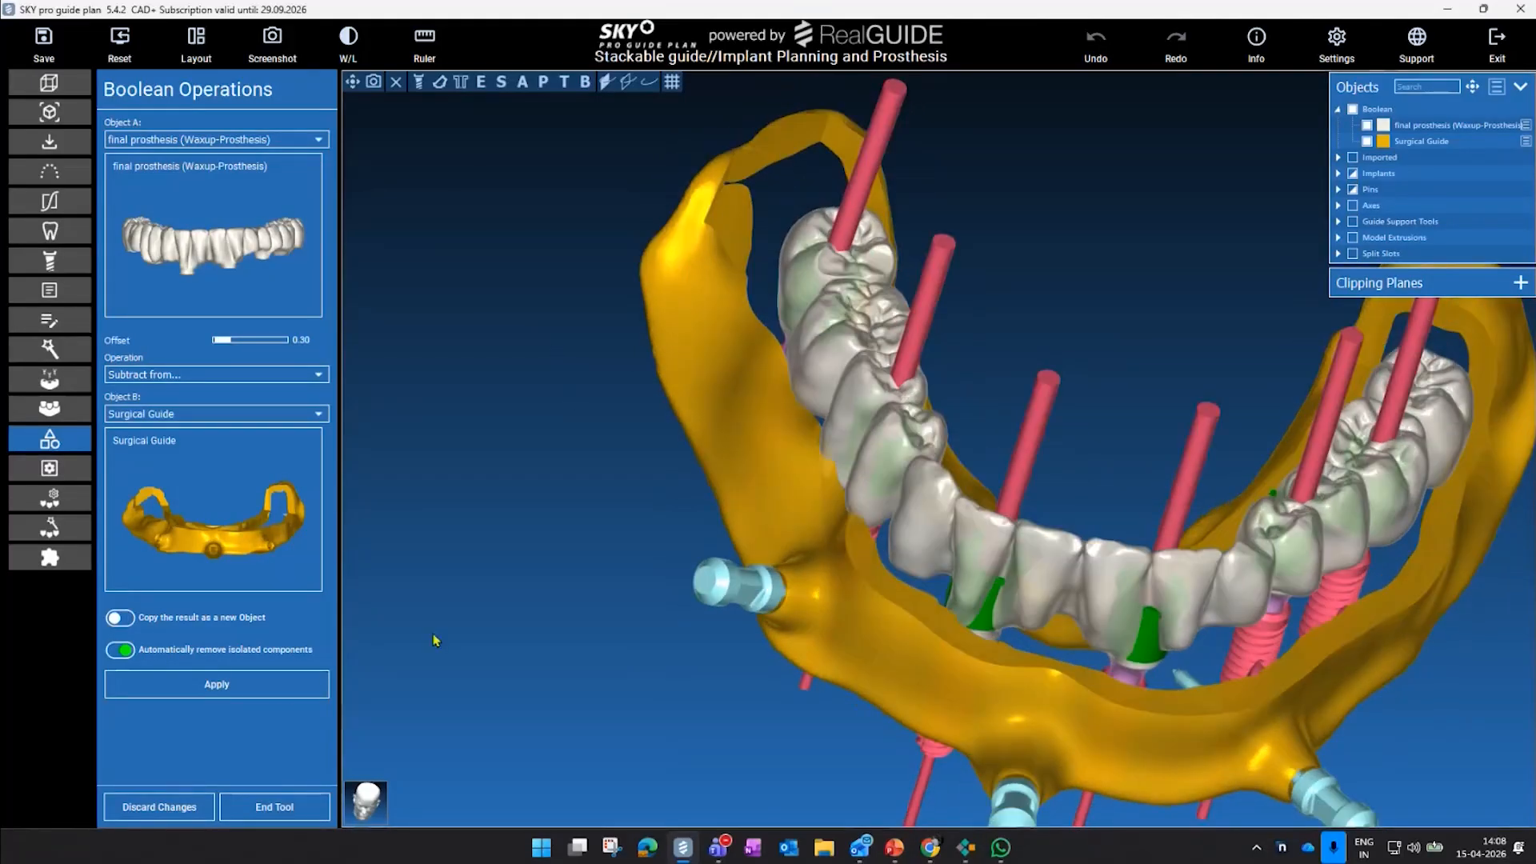
left_click_drag(602, 672, 675, 700)
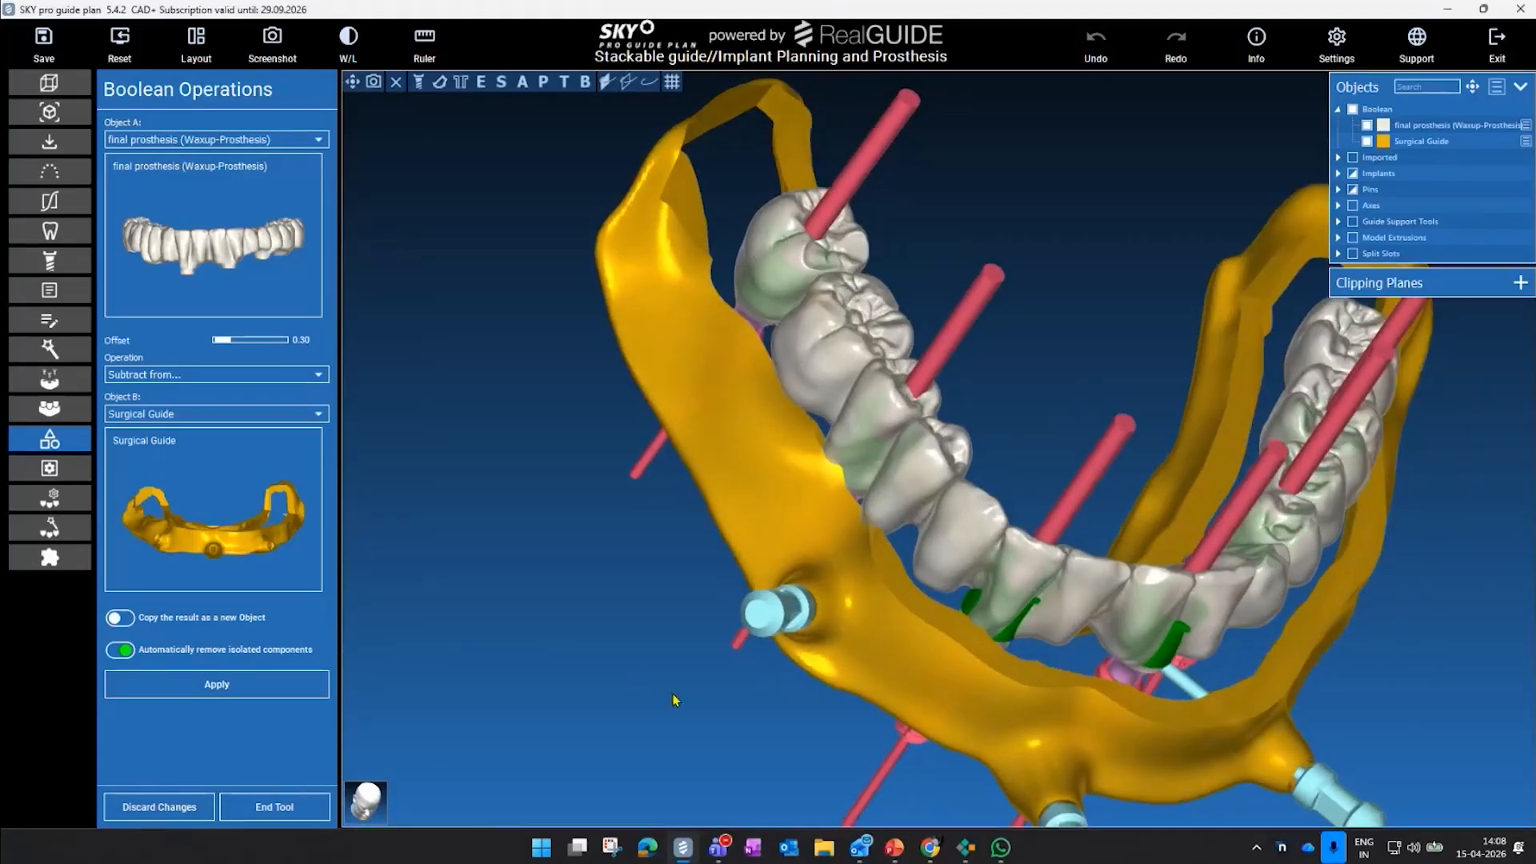
scroll(890, 514, "up", 4)
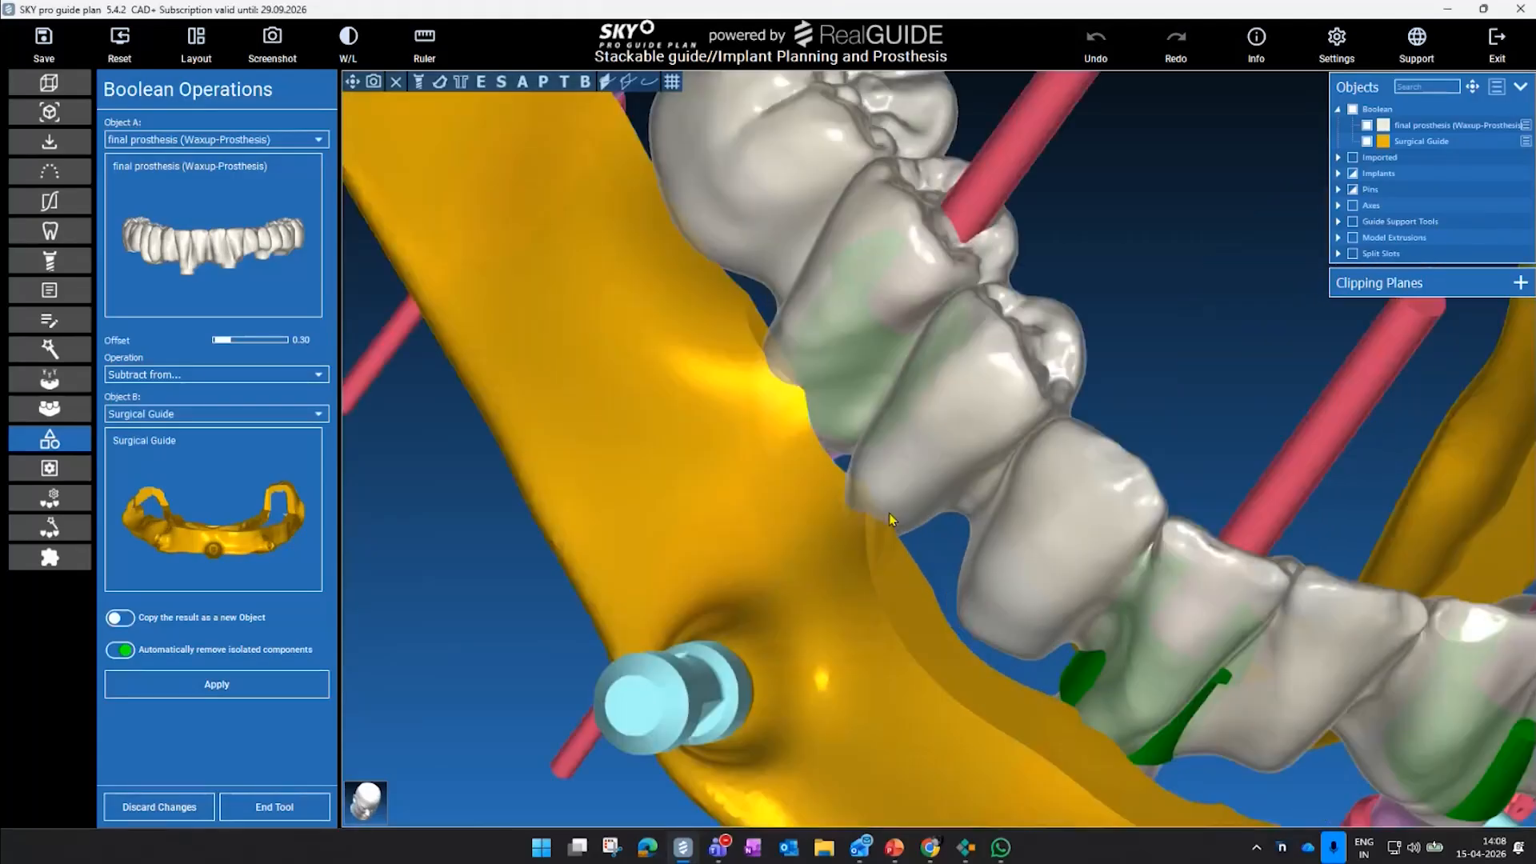
left_click(267, 693)
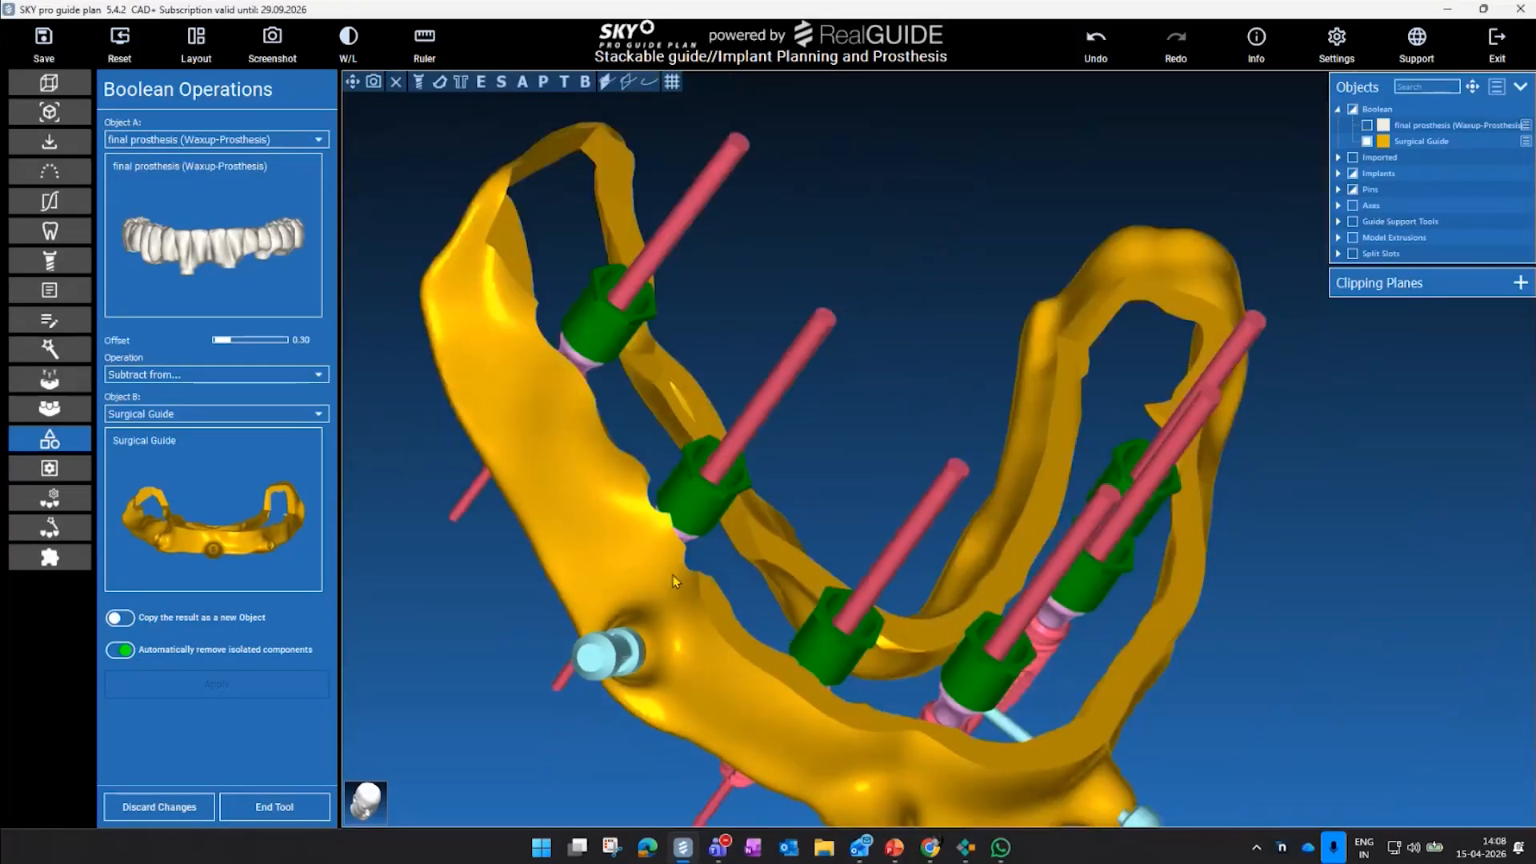
- Inspect the guide's trimmed inner edges and rear opening, and end the Boolean Operations tool
left_click_drag(854, 468, 717, 535)
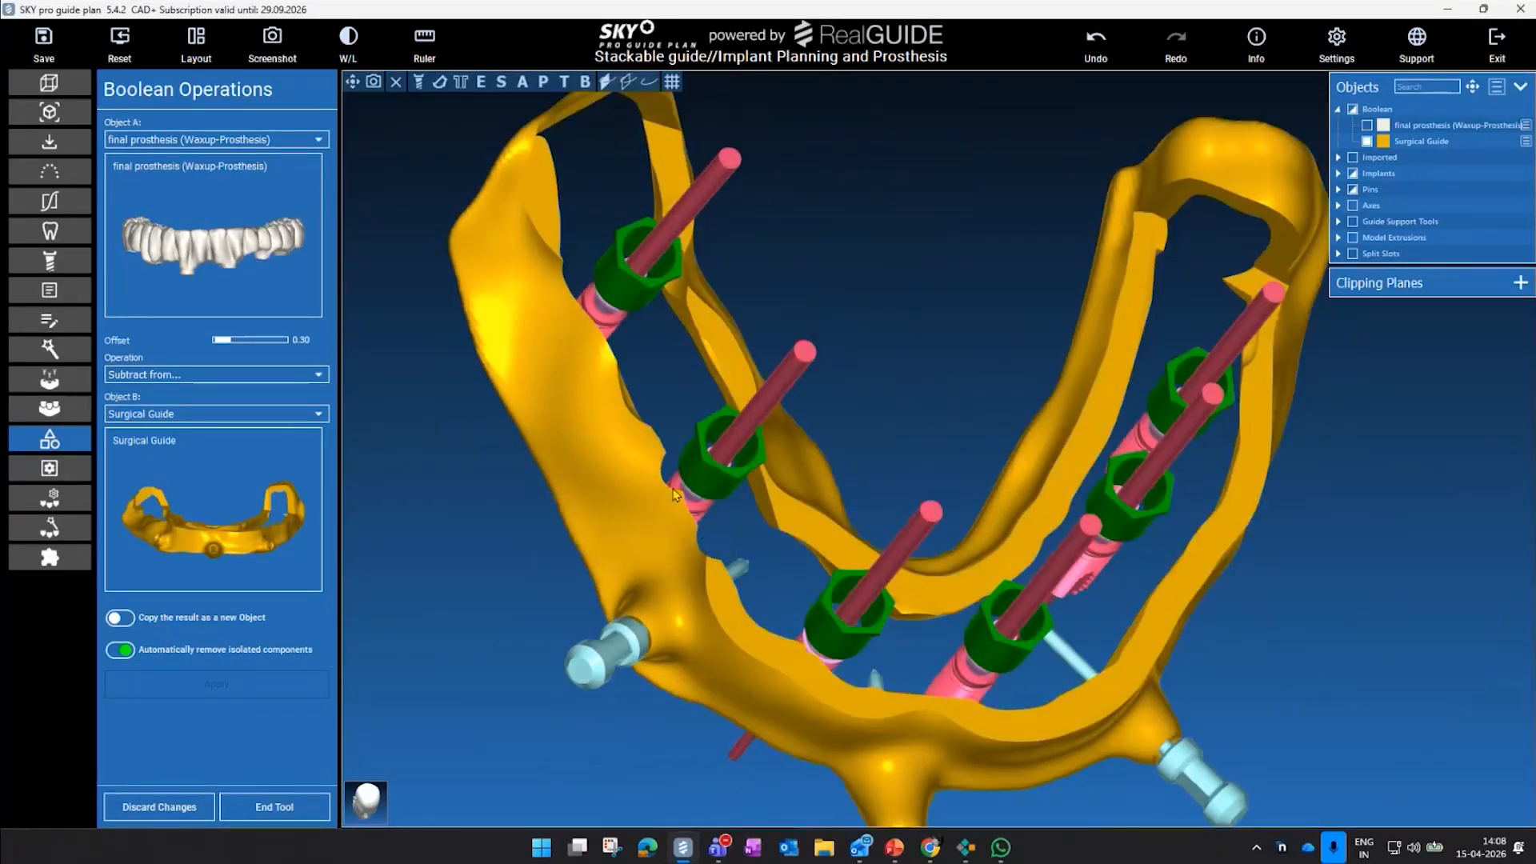
left_click_drag(659, 479, 883, 458)
scroll(1186, 335, "up", 3)
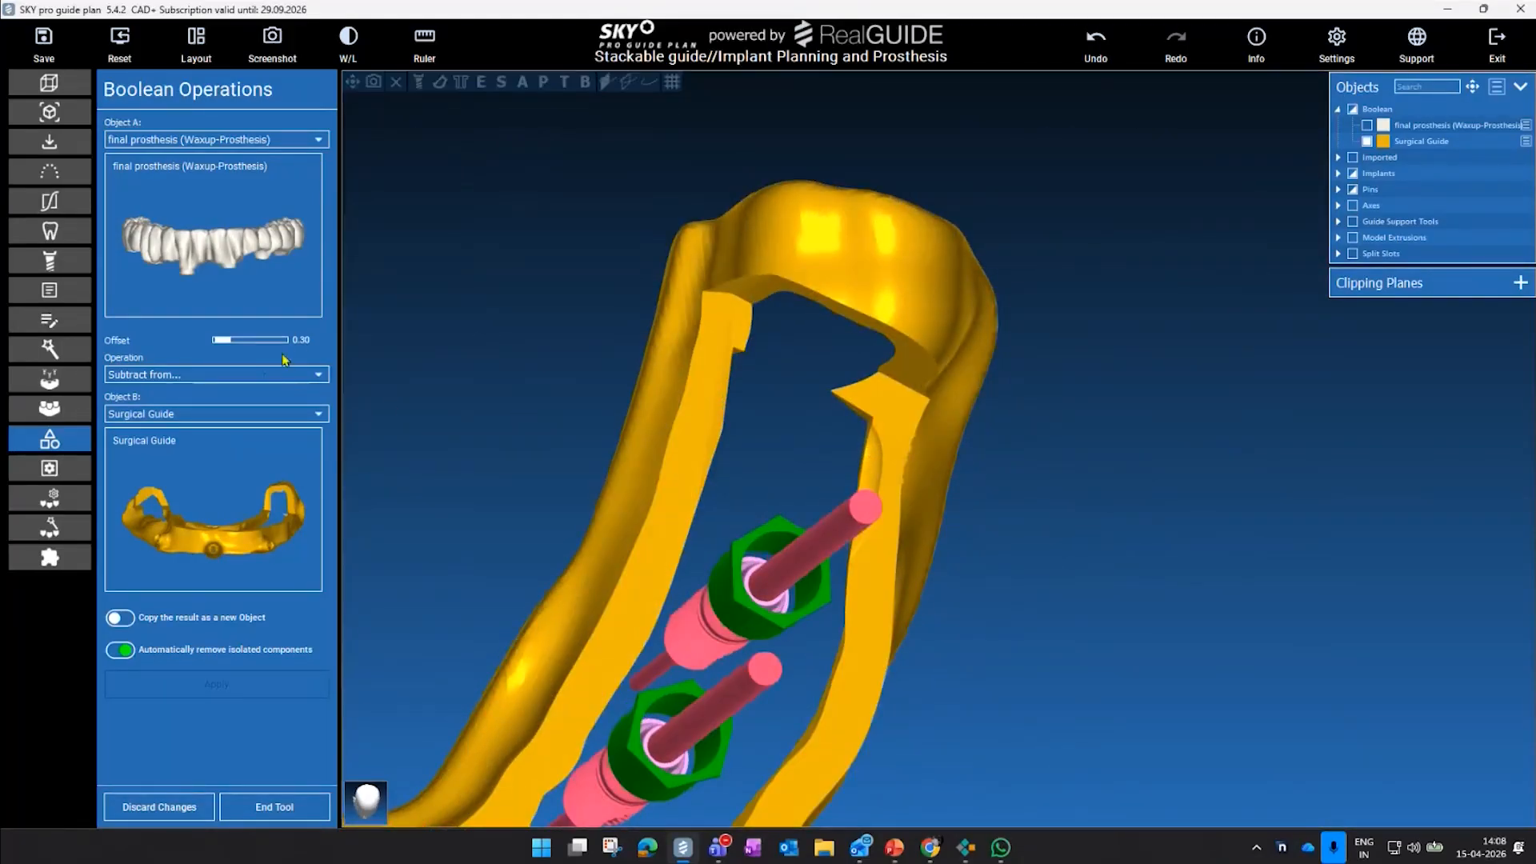
left_click_drag(992, 513, 1236, 606)
scroll(1214, 422, "down", 3)
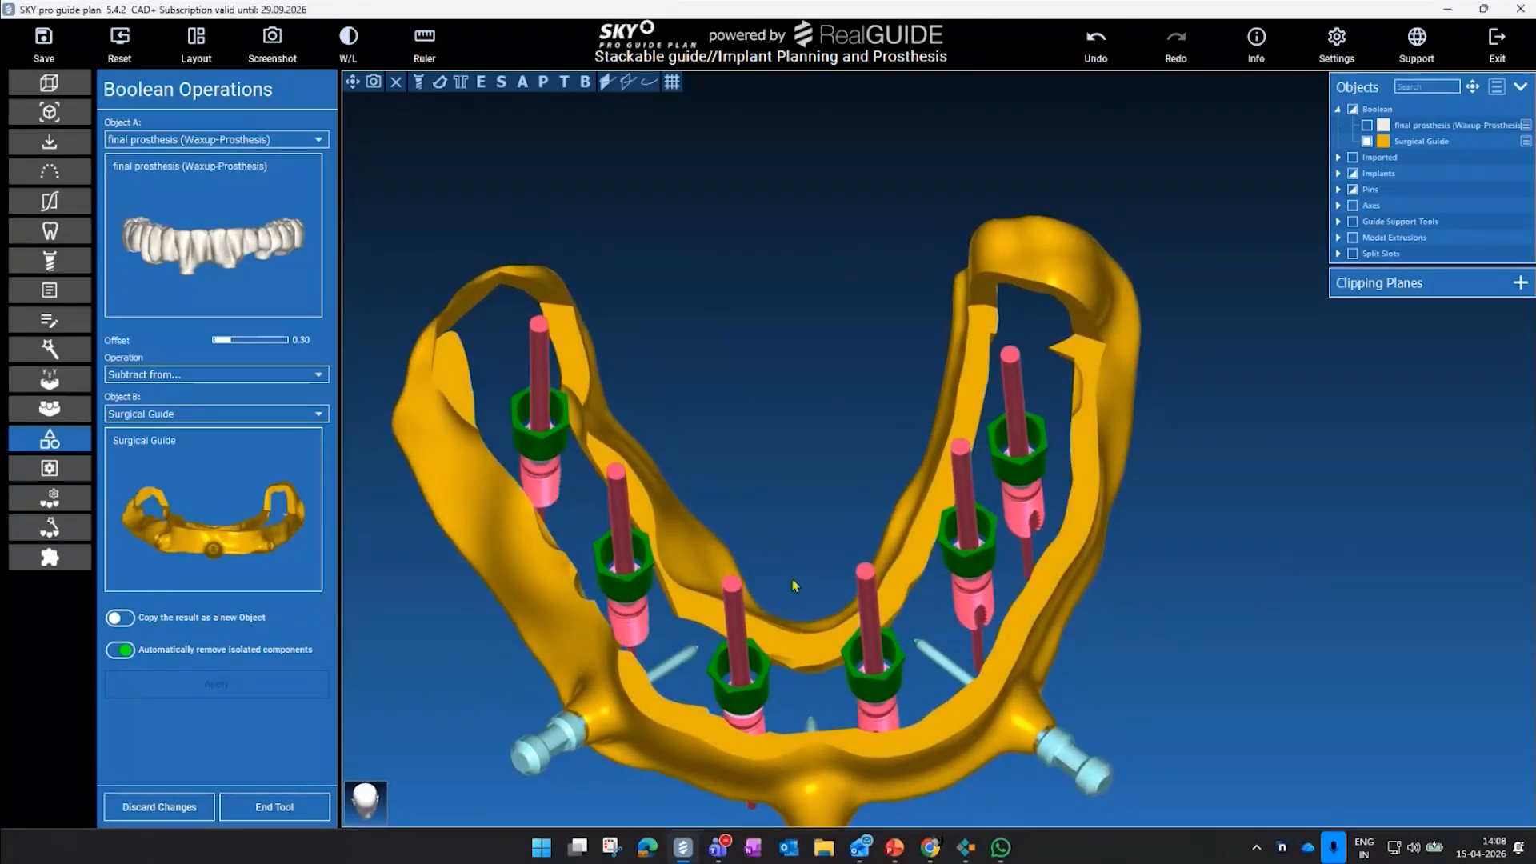
left_click(295, 810)
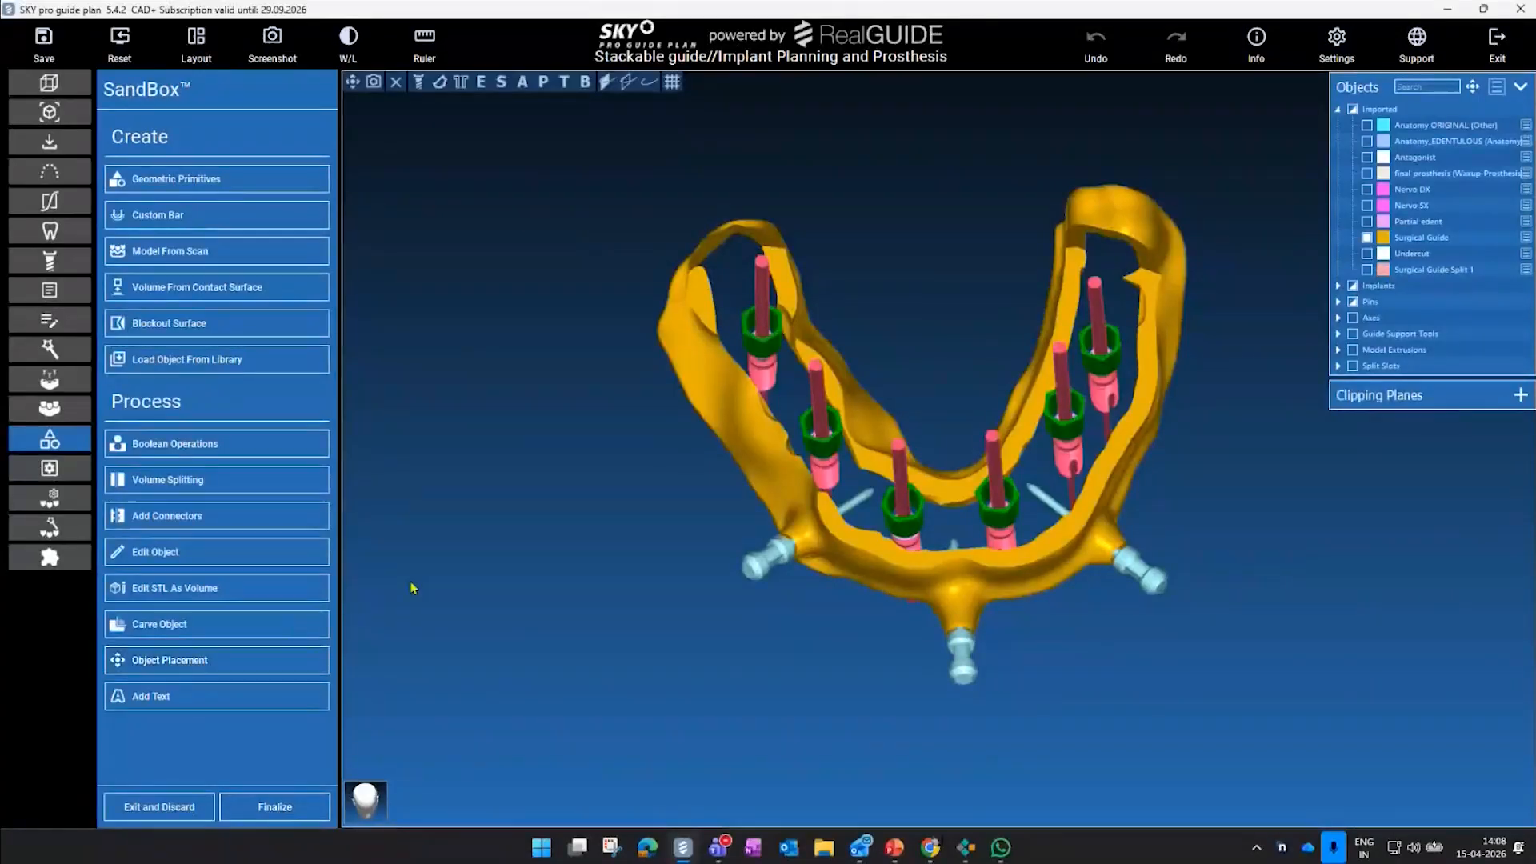
left_click_drag(413, 589, 377, 627)
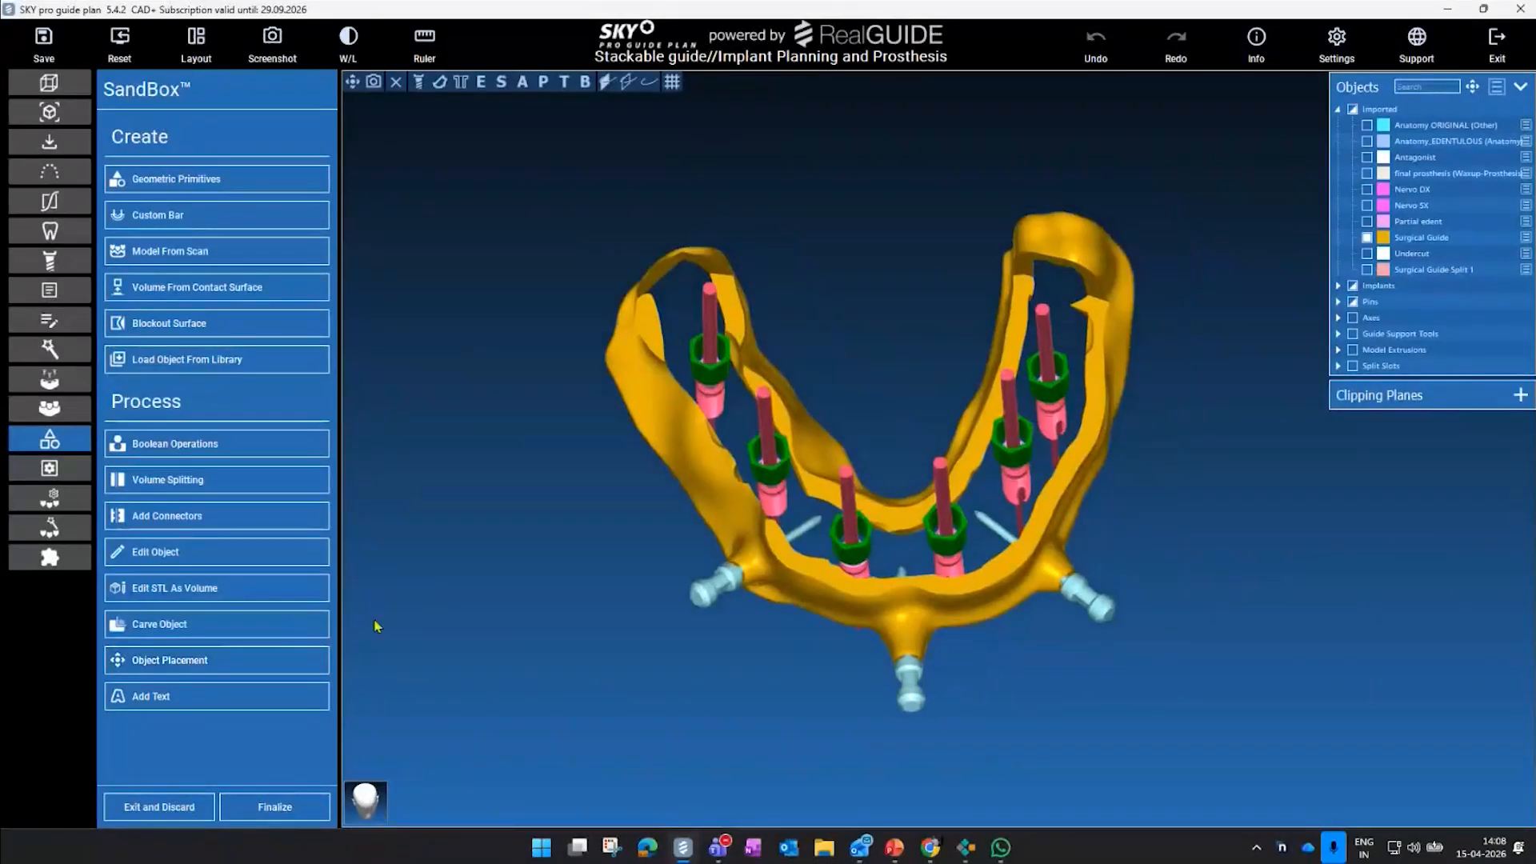
- Edit the surgical guide with the freeform tools, reshaping the thin rear edge of its opening by Local Deformation, and end the edit
left_click(243, 555)
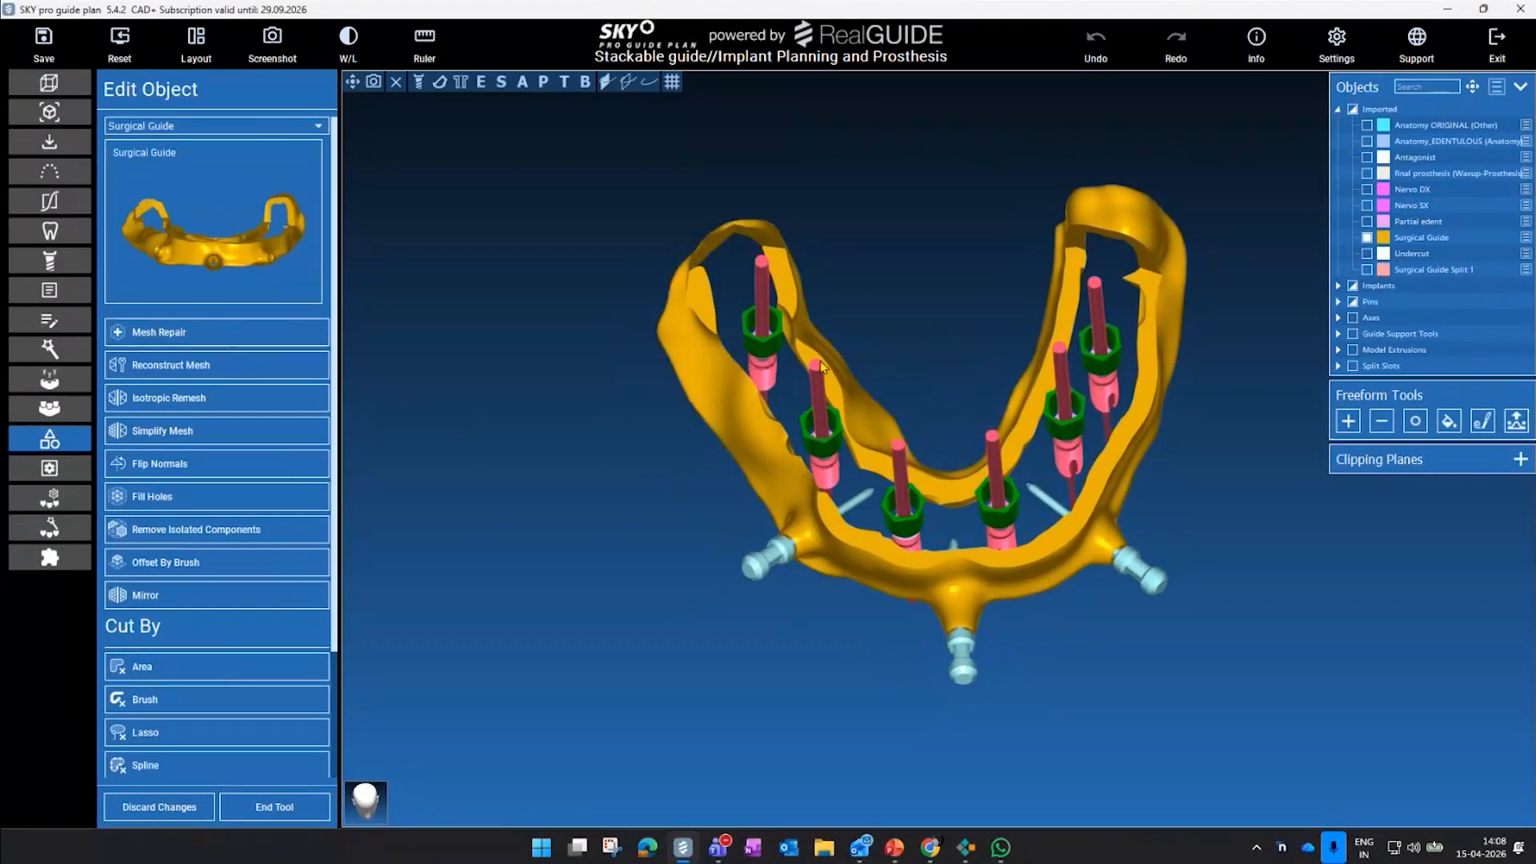
left_click(1349, 421)
scroll(632, 272, "up", 5)
left_click_drag(621, 281, 698, 384)
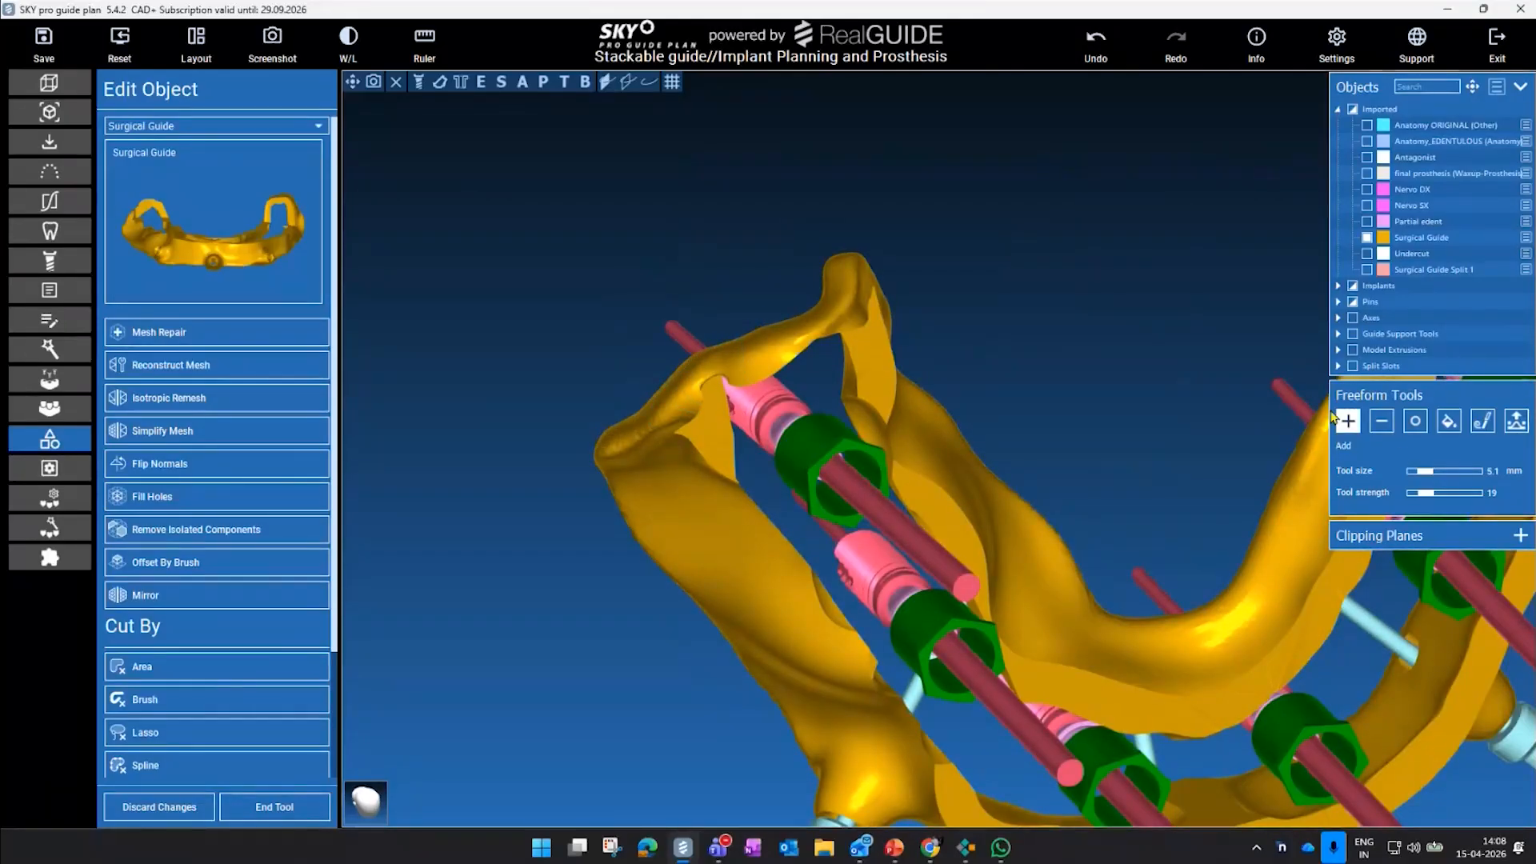
left_click(1097, 44)
left_click(1516, 421)
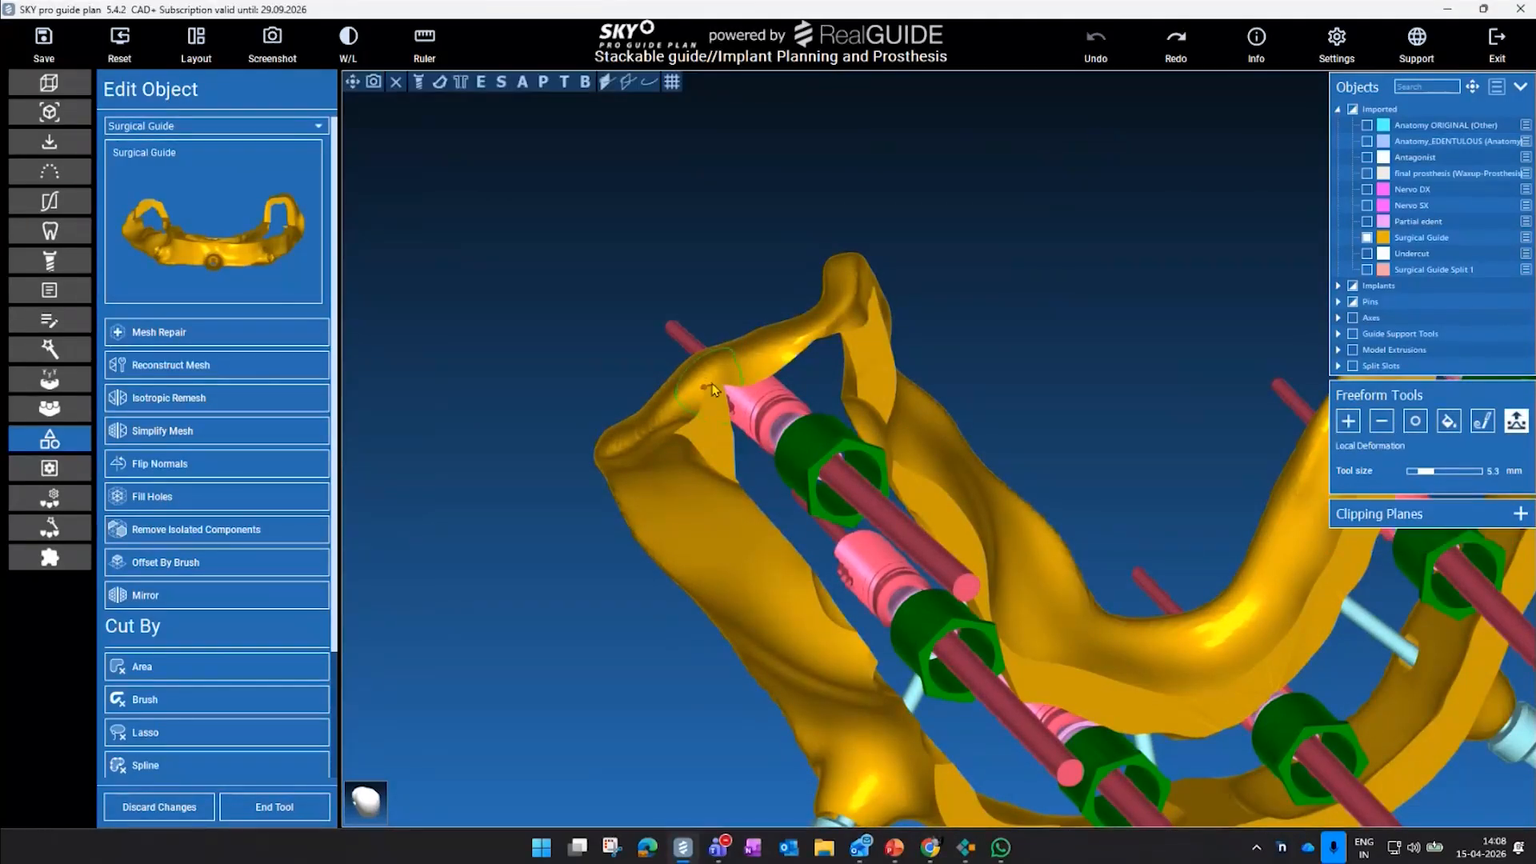
right_click_drag(816, 328, 845, 424)
left_click_drag(845, 432, 859, 455)
right_click_drag(882, 247, 919, 416)
middle_click_drag(920, 415, 844, 309)
left_click(274, 808)
- Display Surgical Guide Split 1 together with the base surgical guide and examine how they fit from the front and above
right_click_drag(780, 352, 810, 264)
left_click(1368, 269)
right_click_drag(1255, 362, 1287, 433)
left_click(1368, 238)
left_click(1368, 269)
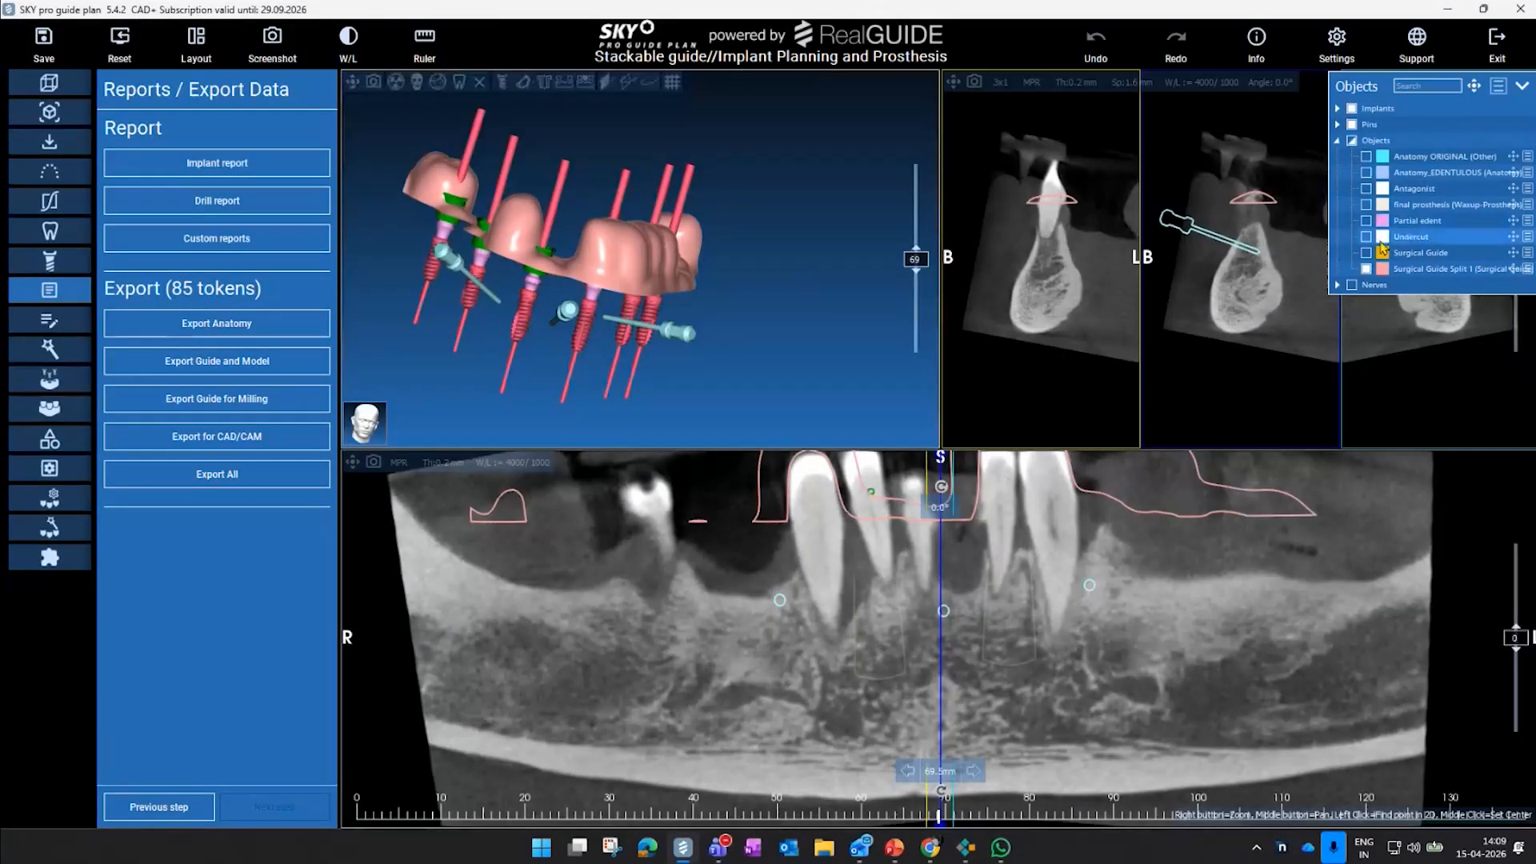
left_click_drag(801, 272, 712, 307)
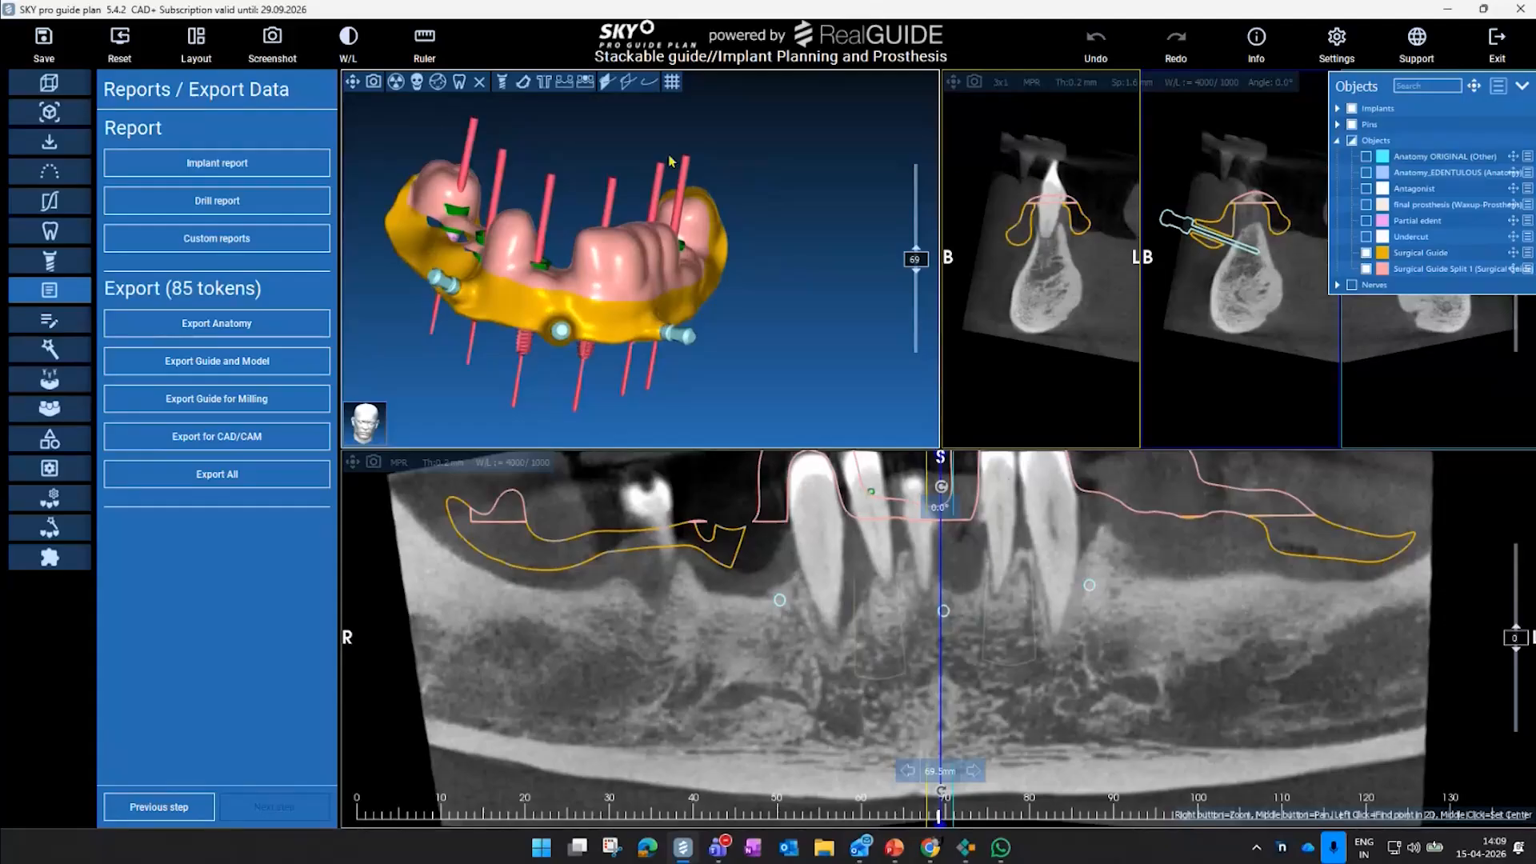
left_click_drag(793, 177, 782, 277)
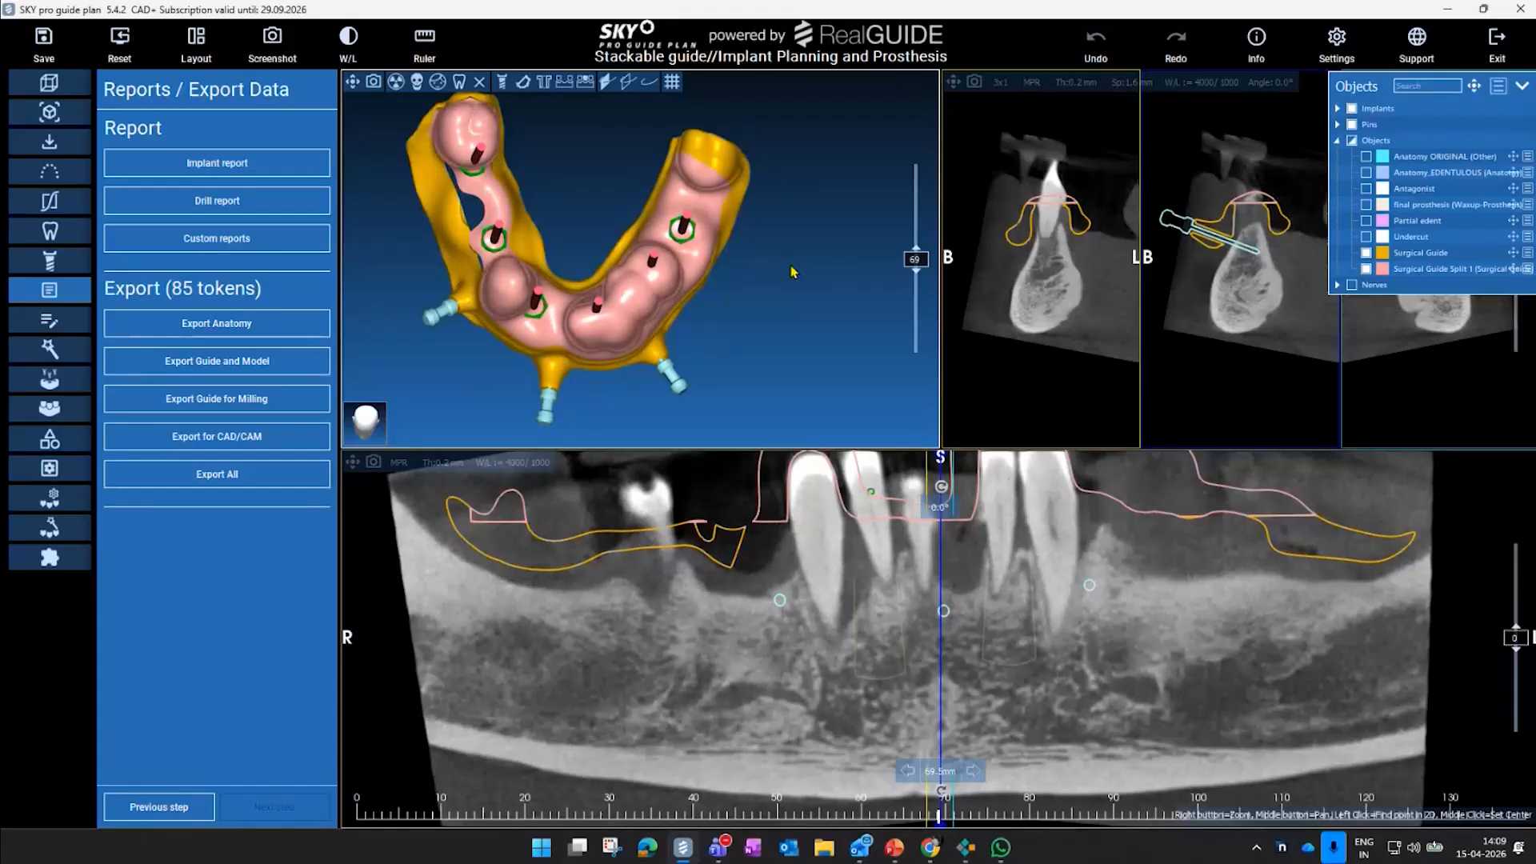
- Start a new surgical guide and choose Anatomy_EDENTULOUS as the model for undercut generation
left_click(49, 388)
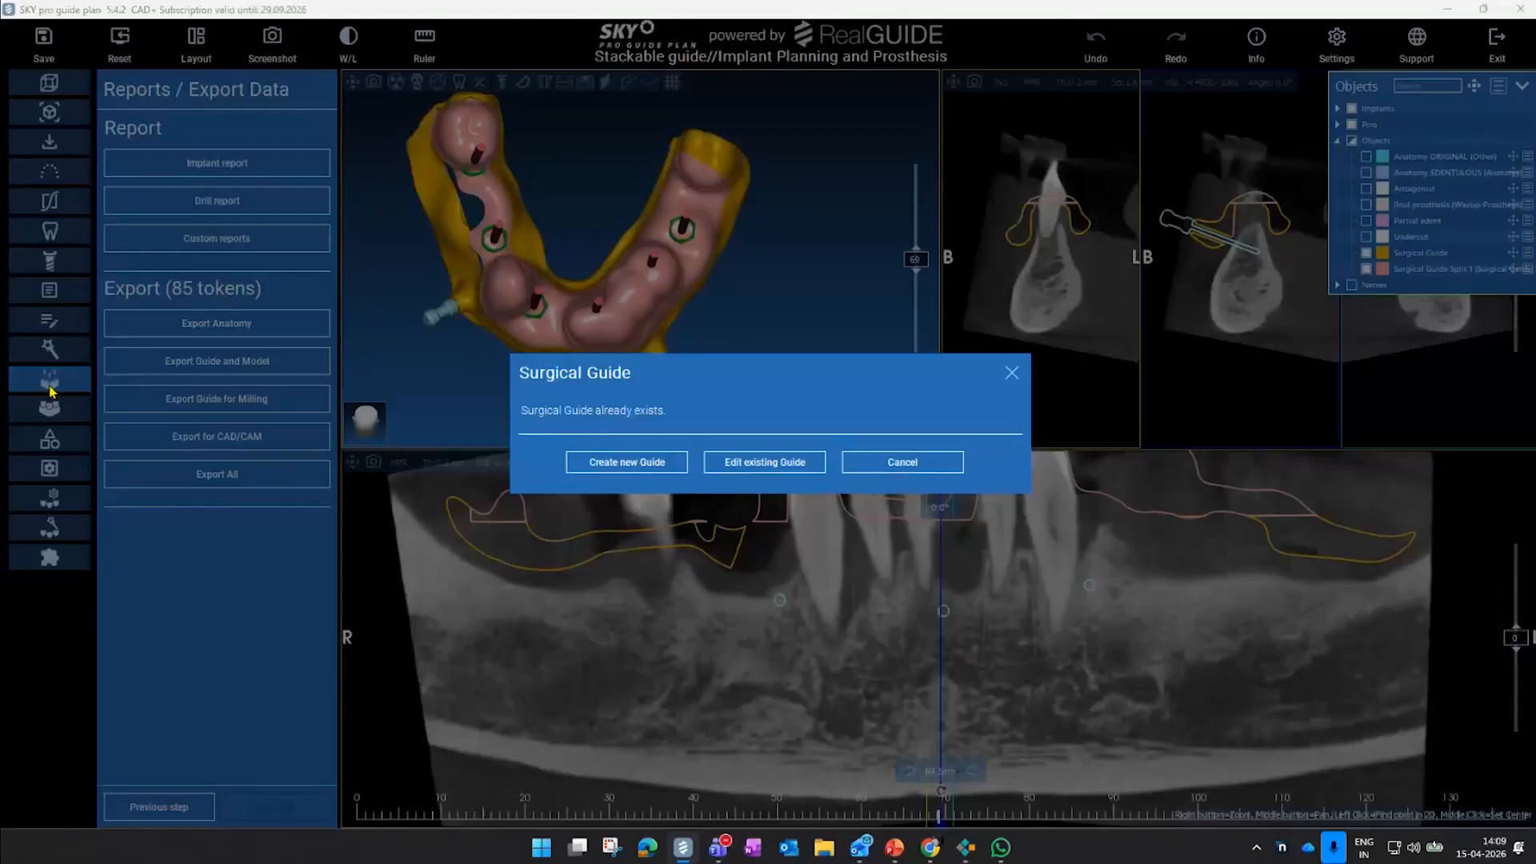
left_click(635, 464)
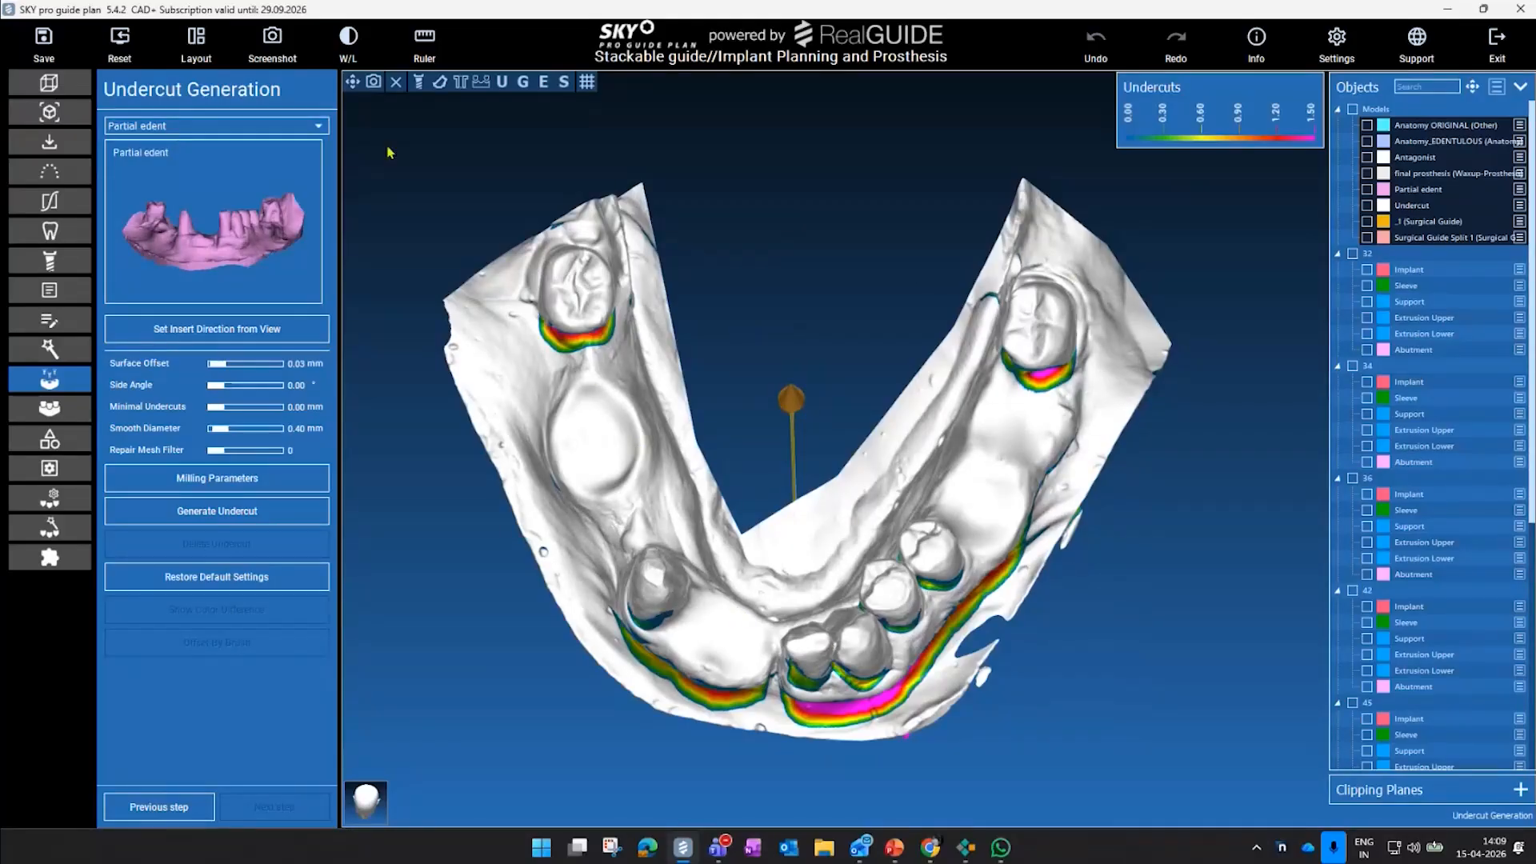
left_click(280, 128)
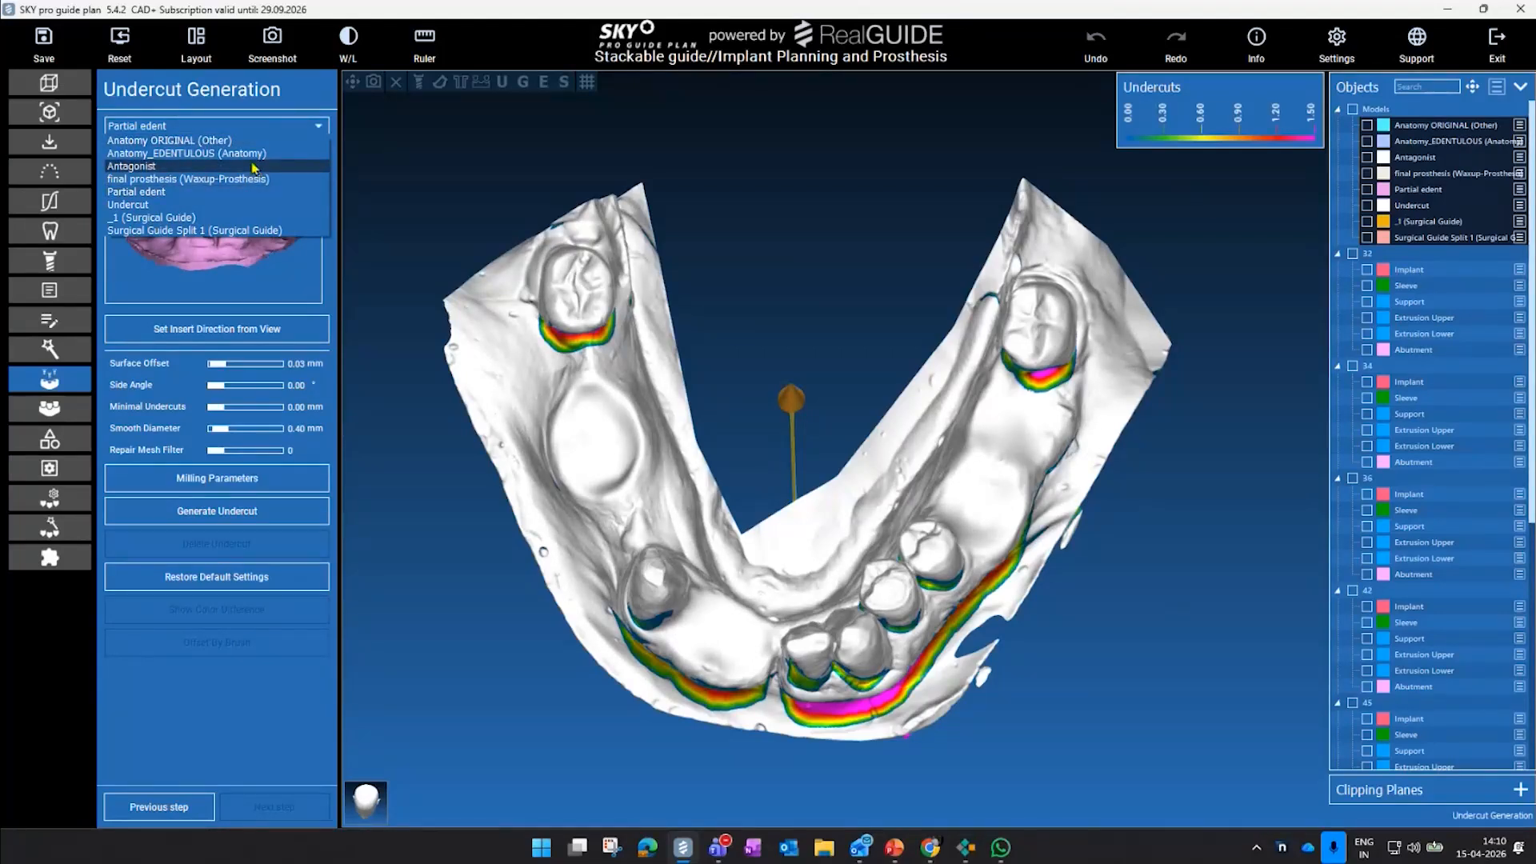
left_click(270, 155)
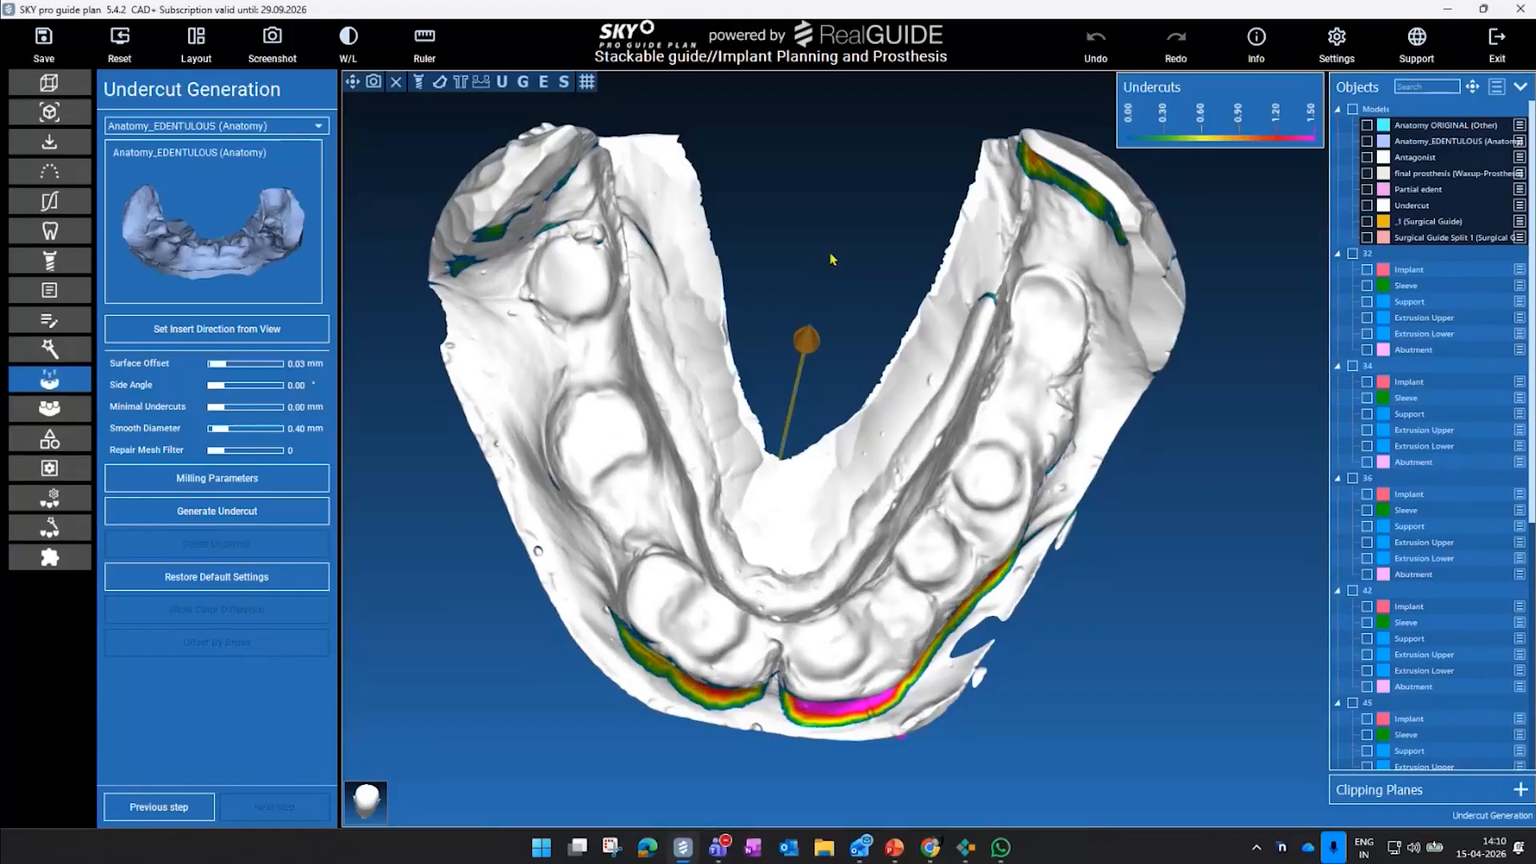
- Set the insert direction from an occlusal view, generate the undercut model and proceed to guide generation
scroll(831, 212, "down", 3)
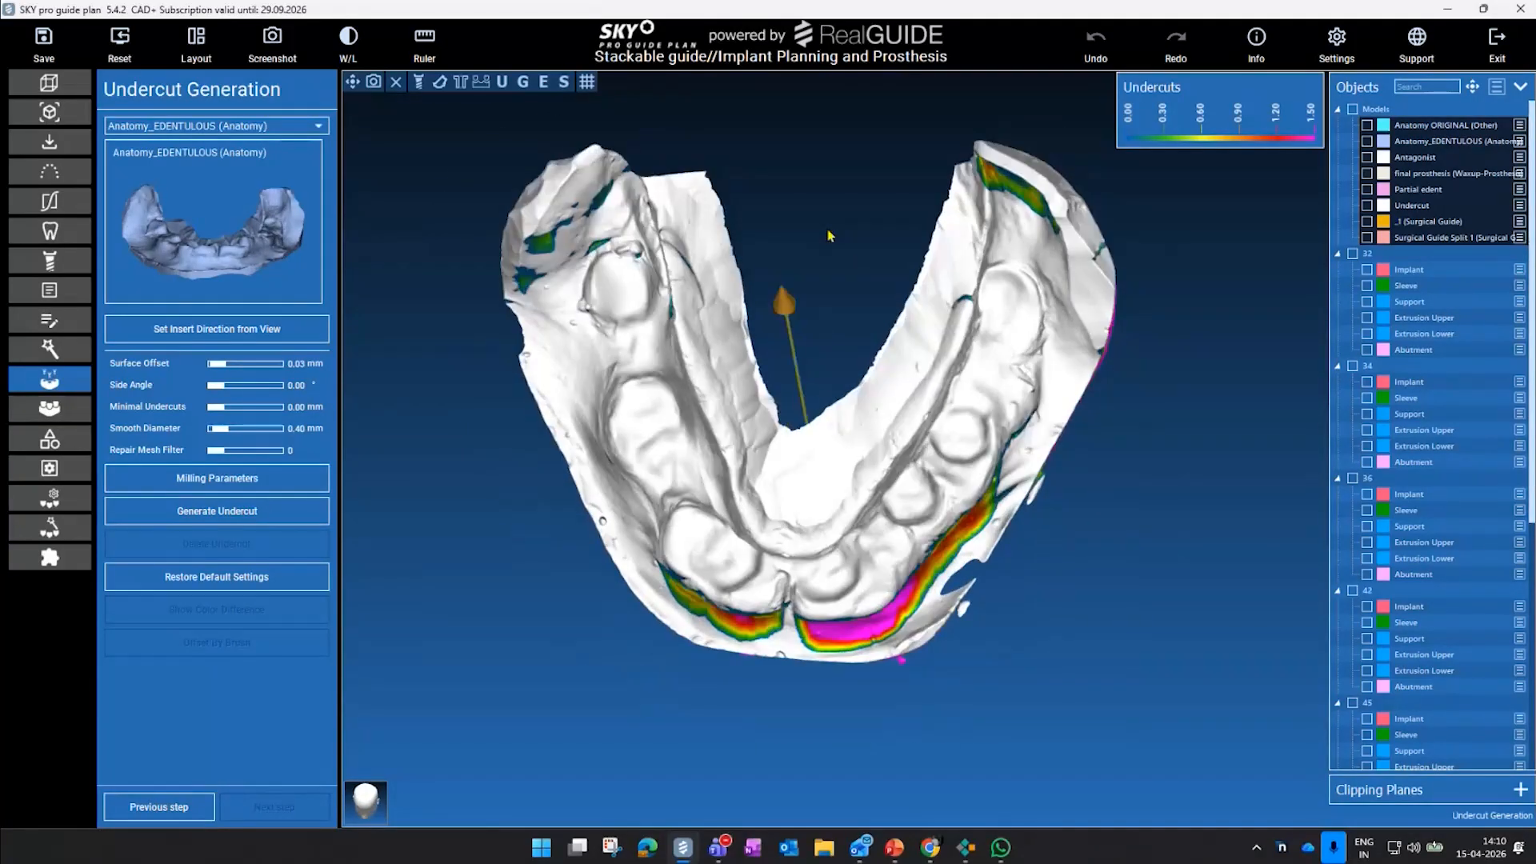
left_click_drag(947, 227, 848, 276)
left_click(258, 343)
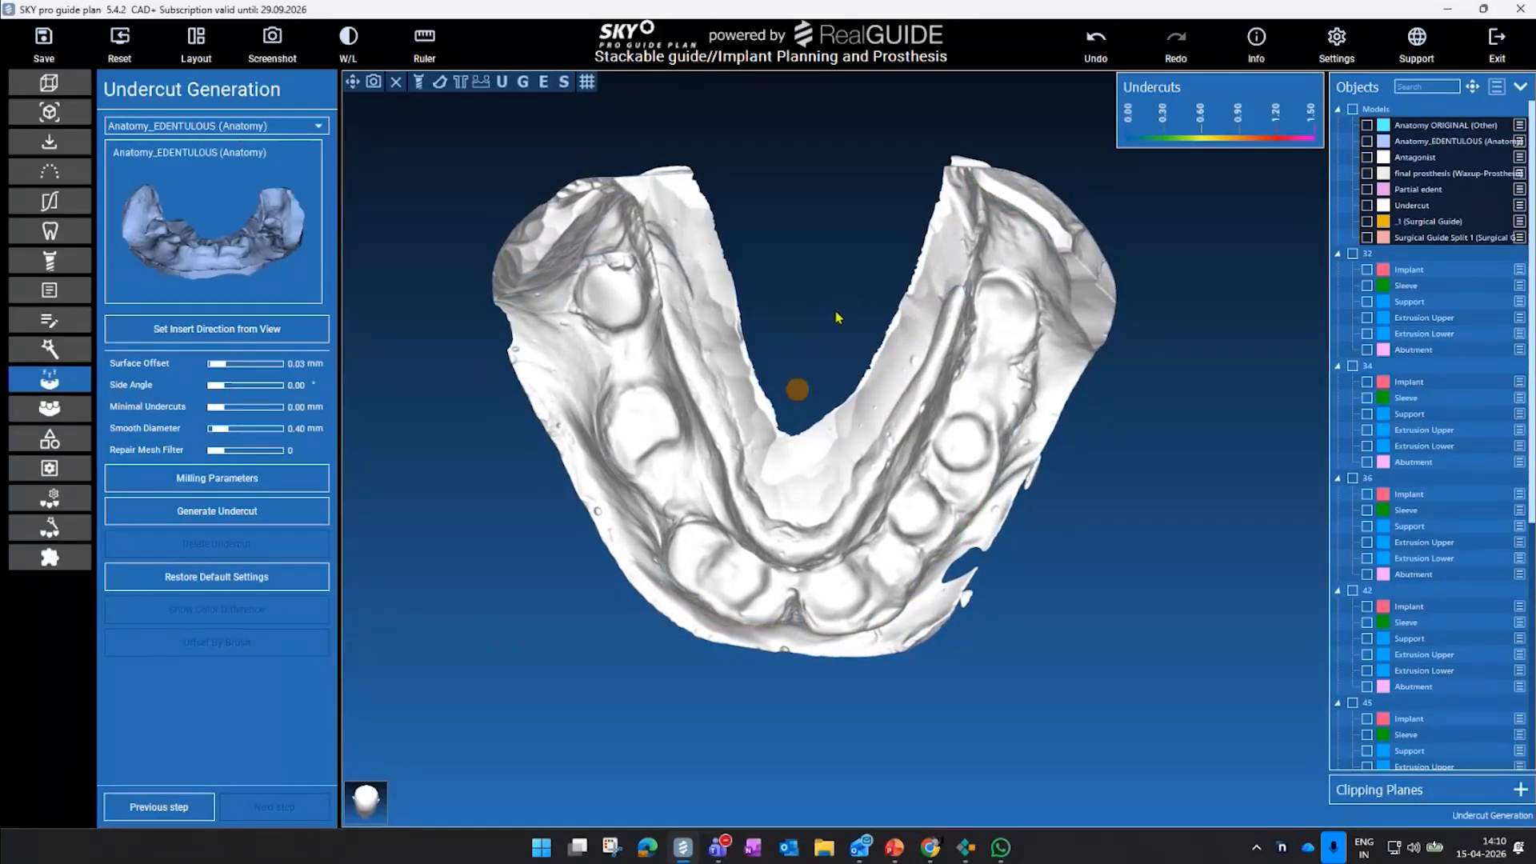
left_click(291, 509)
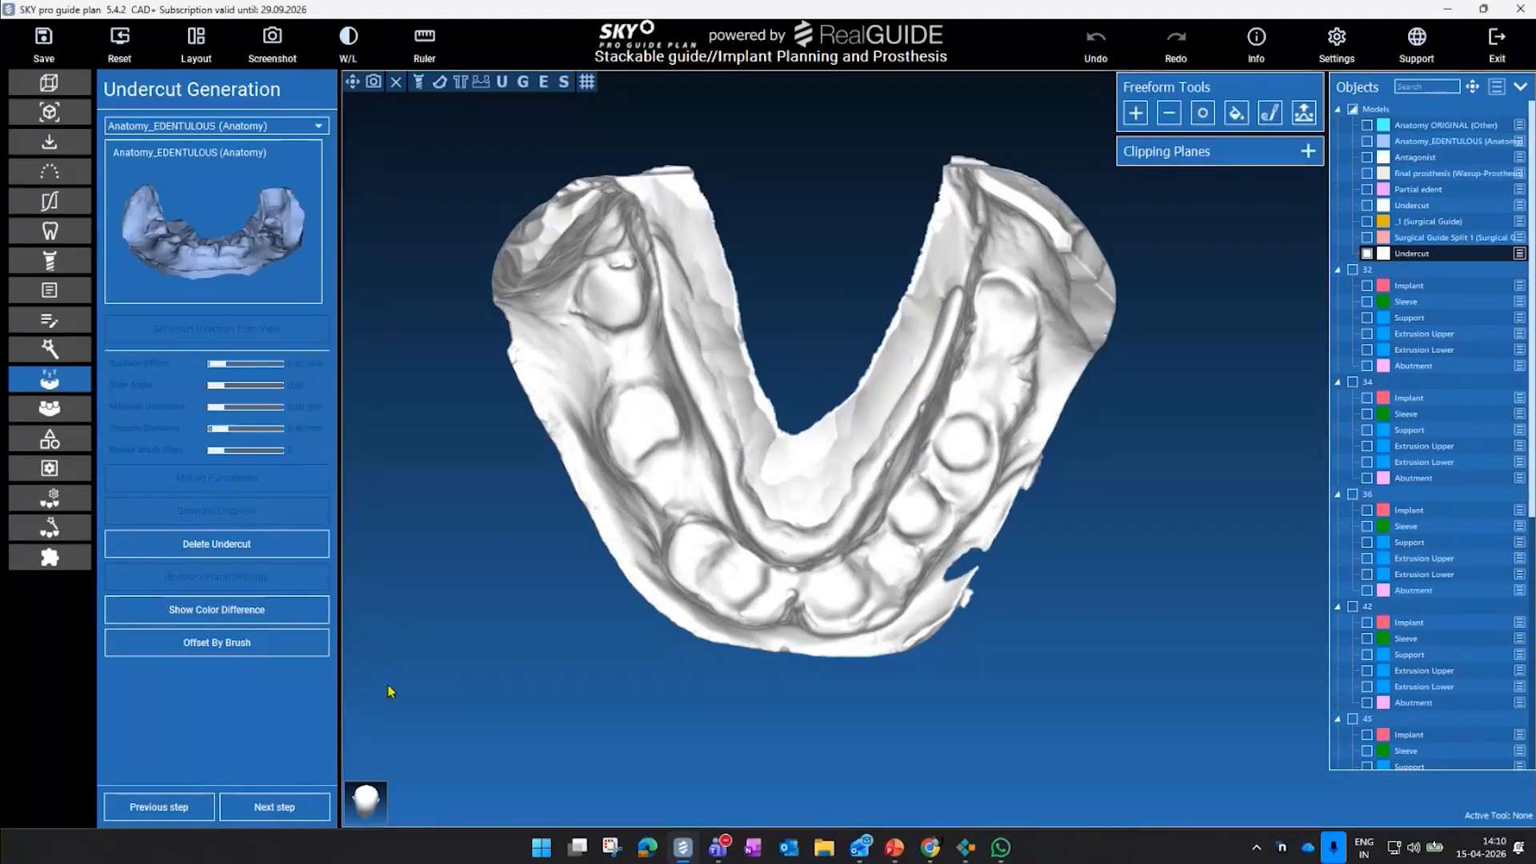
left_click(273, 807)
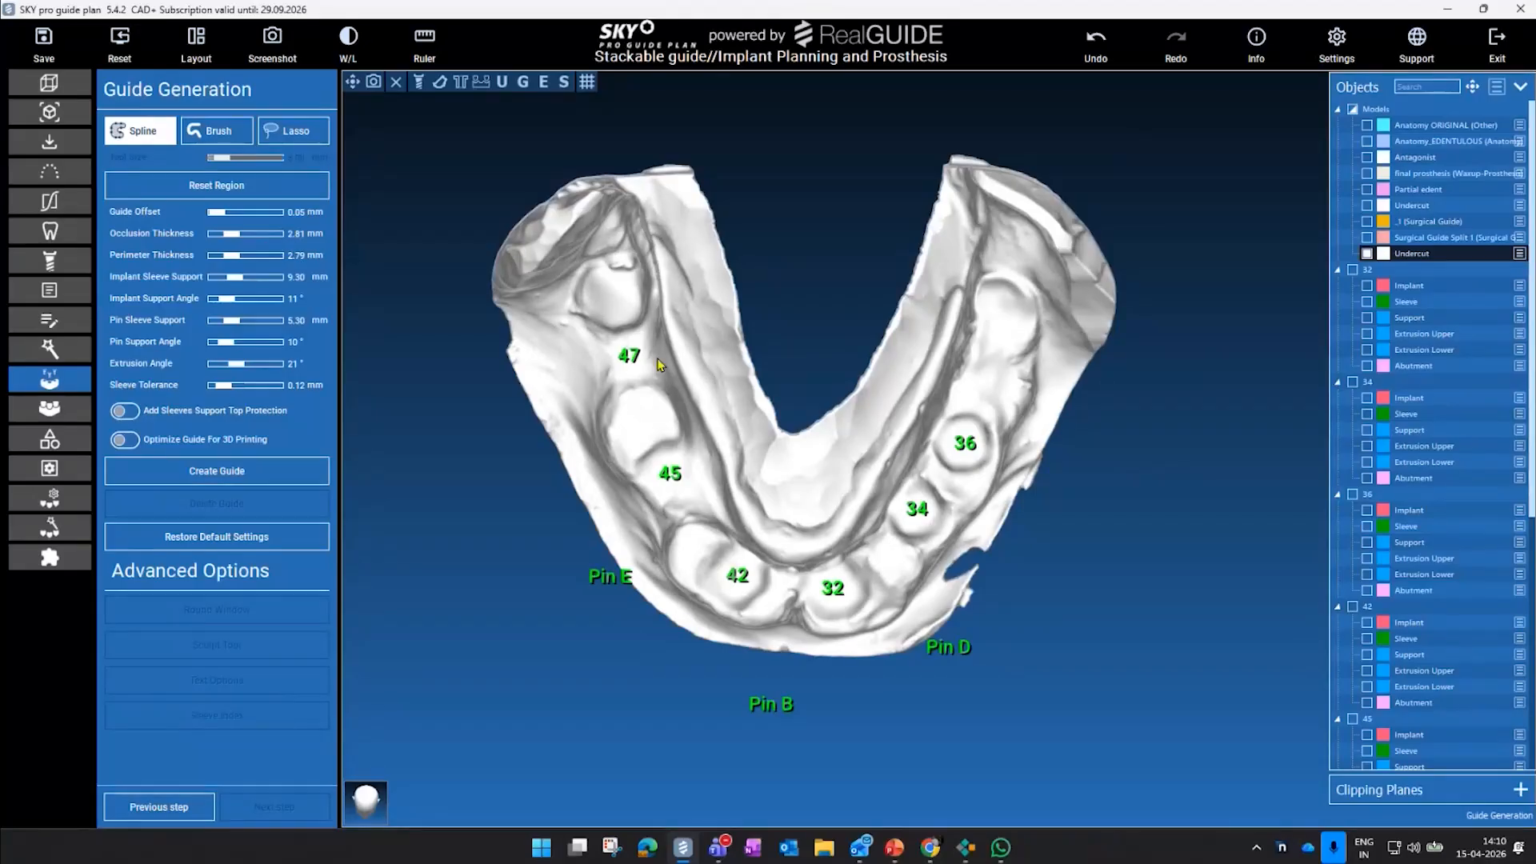
- Exclude Pin D, Pin B and Pin E from the new guide, keeping all six implant positions selected
left_click_drag(1043, 563, 1123, 470)
left_click(953, 602)
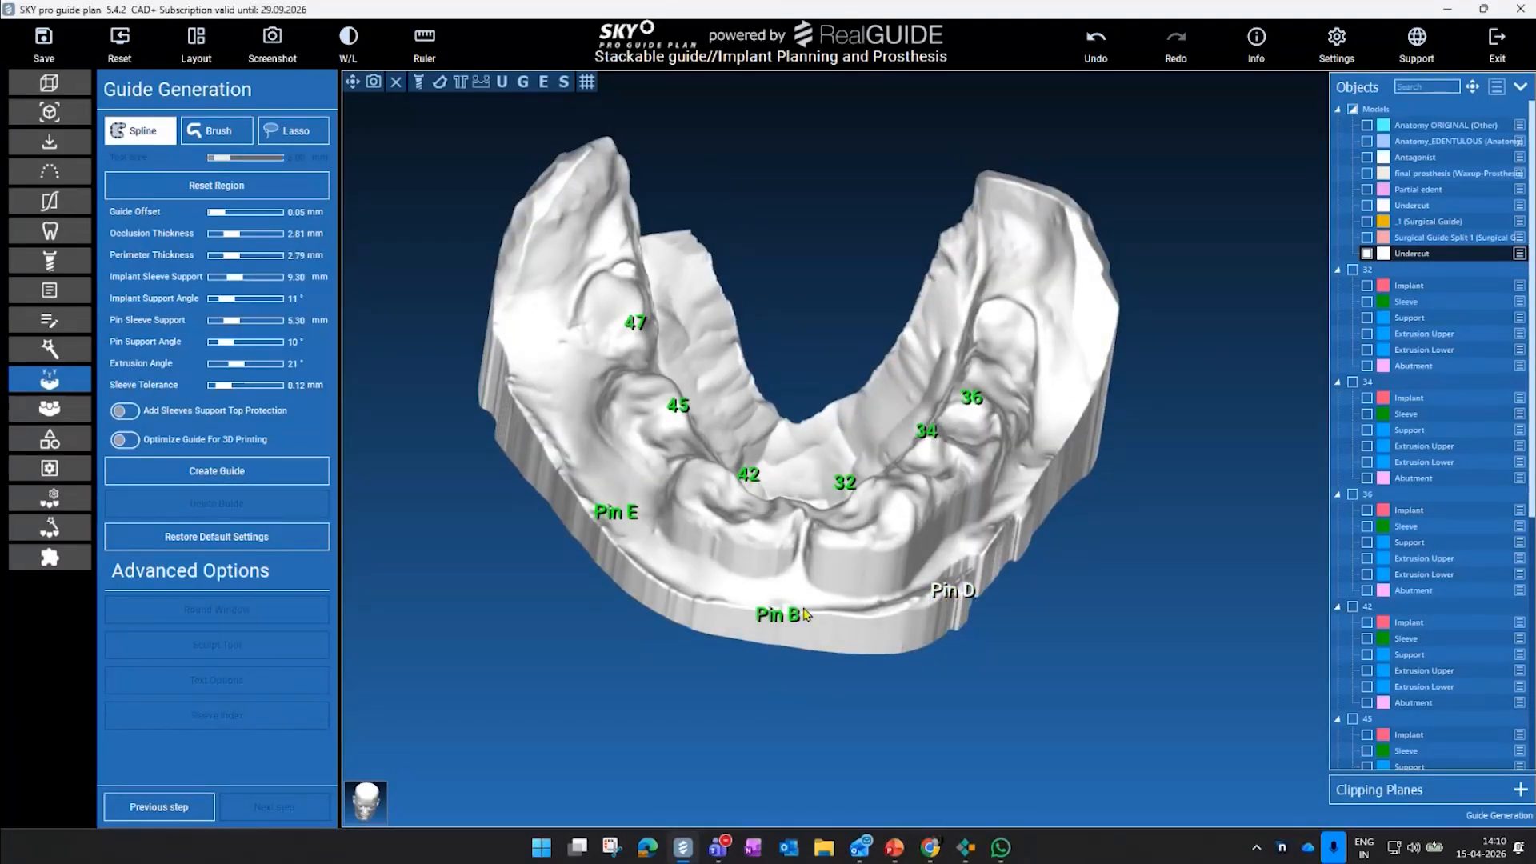
left_click(777, 627)
left_click(623, 527)
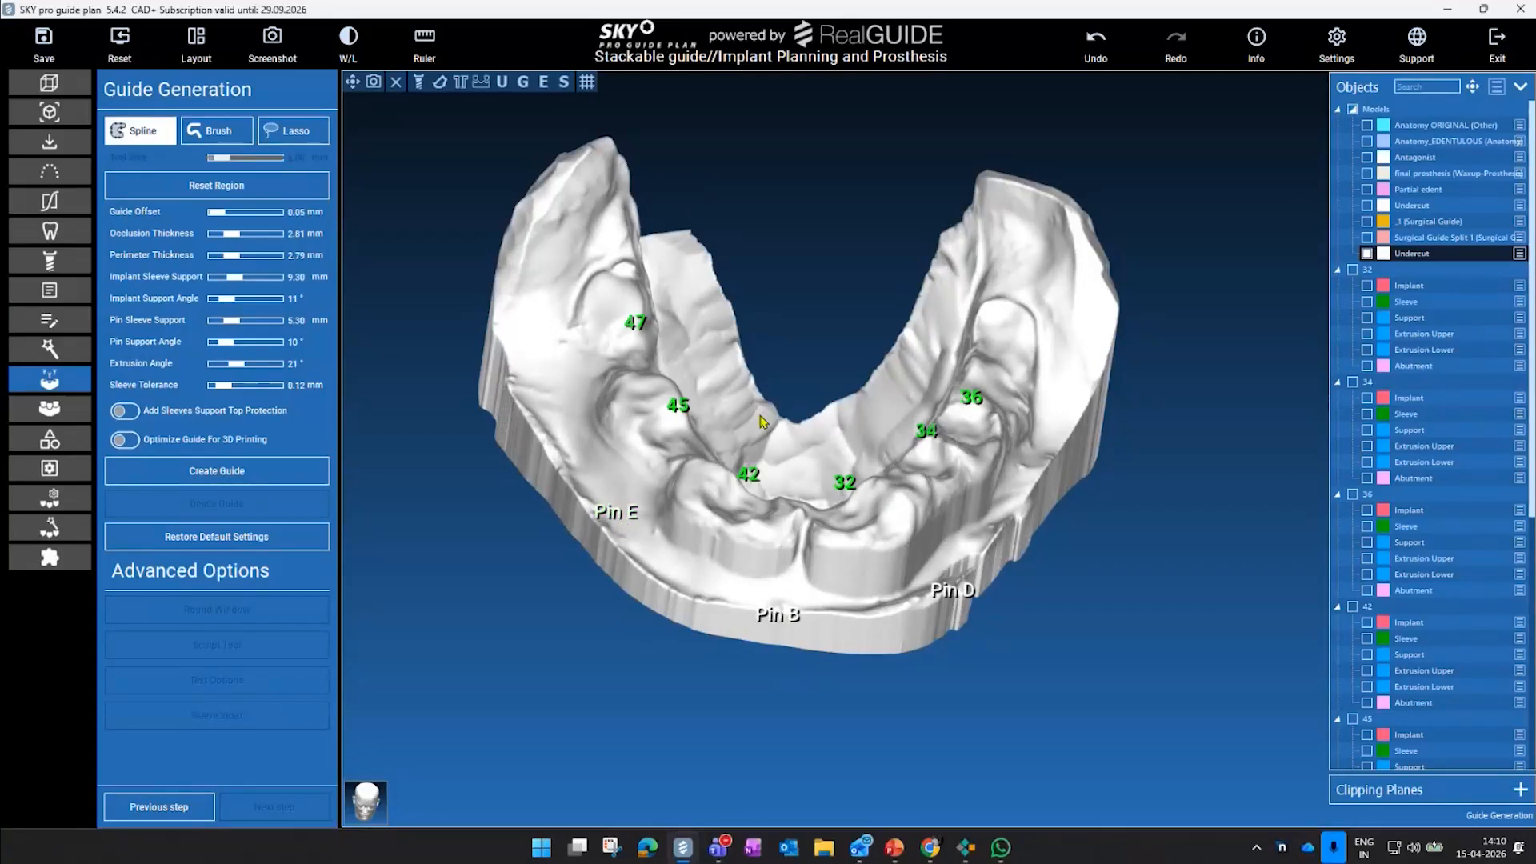
- Start the guide's outline spline behind implant 36 and run it along the outer side of the arch
left_click_drag(880, 221, 778, 392)
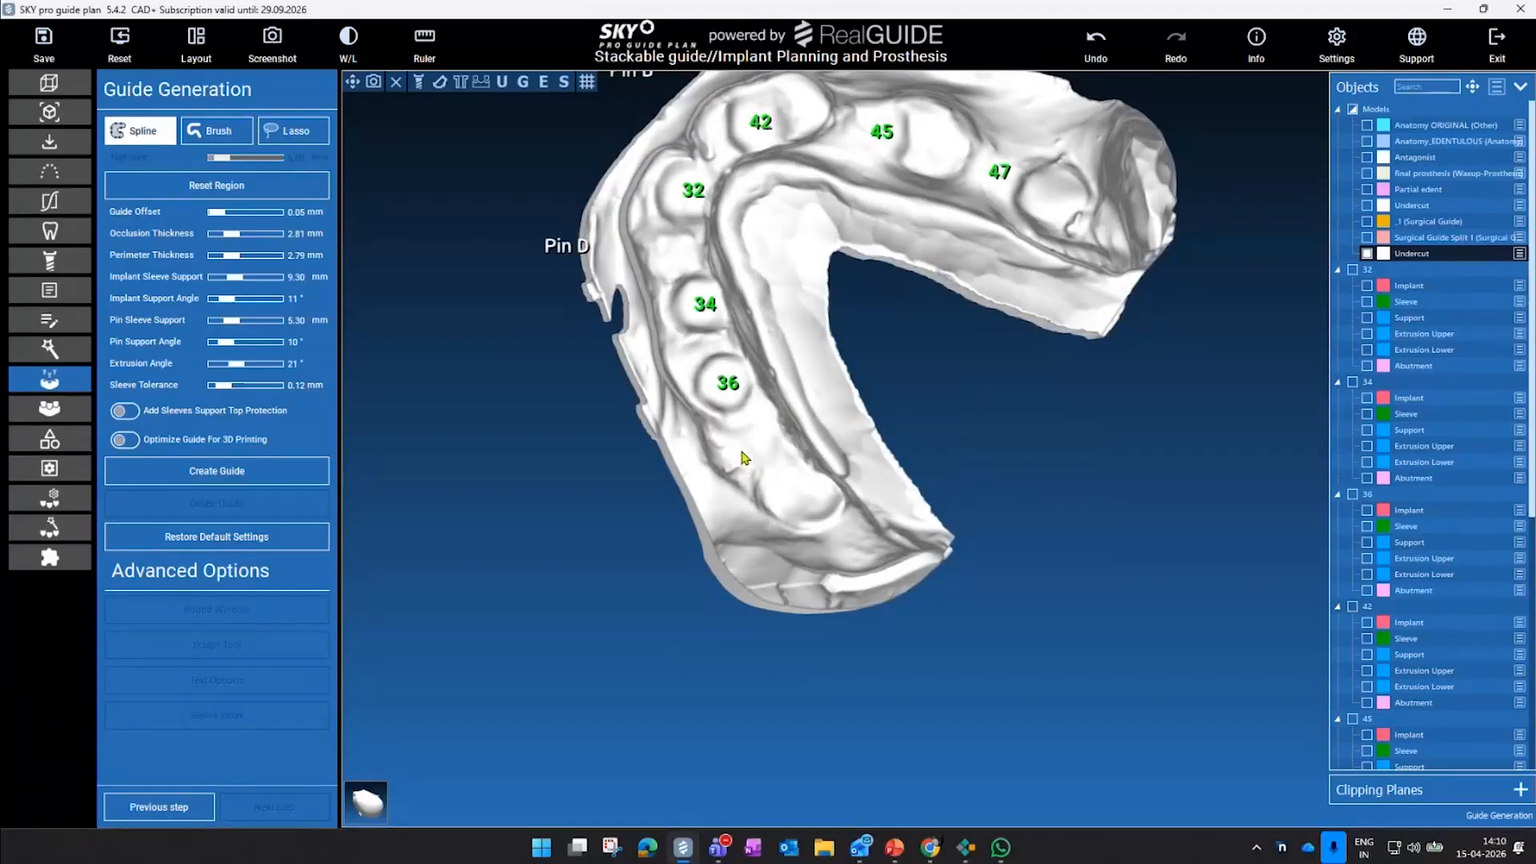
left_click_drag(696, 436, 711, 450)
left_click(710, 448)
left_click(665, 376)
left_click(642, 294)
left_click(624, 185)
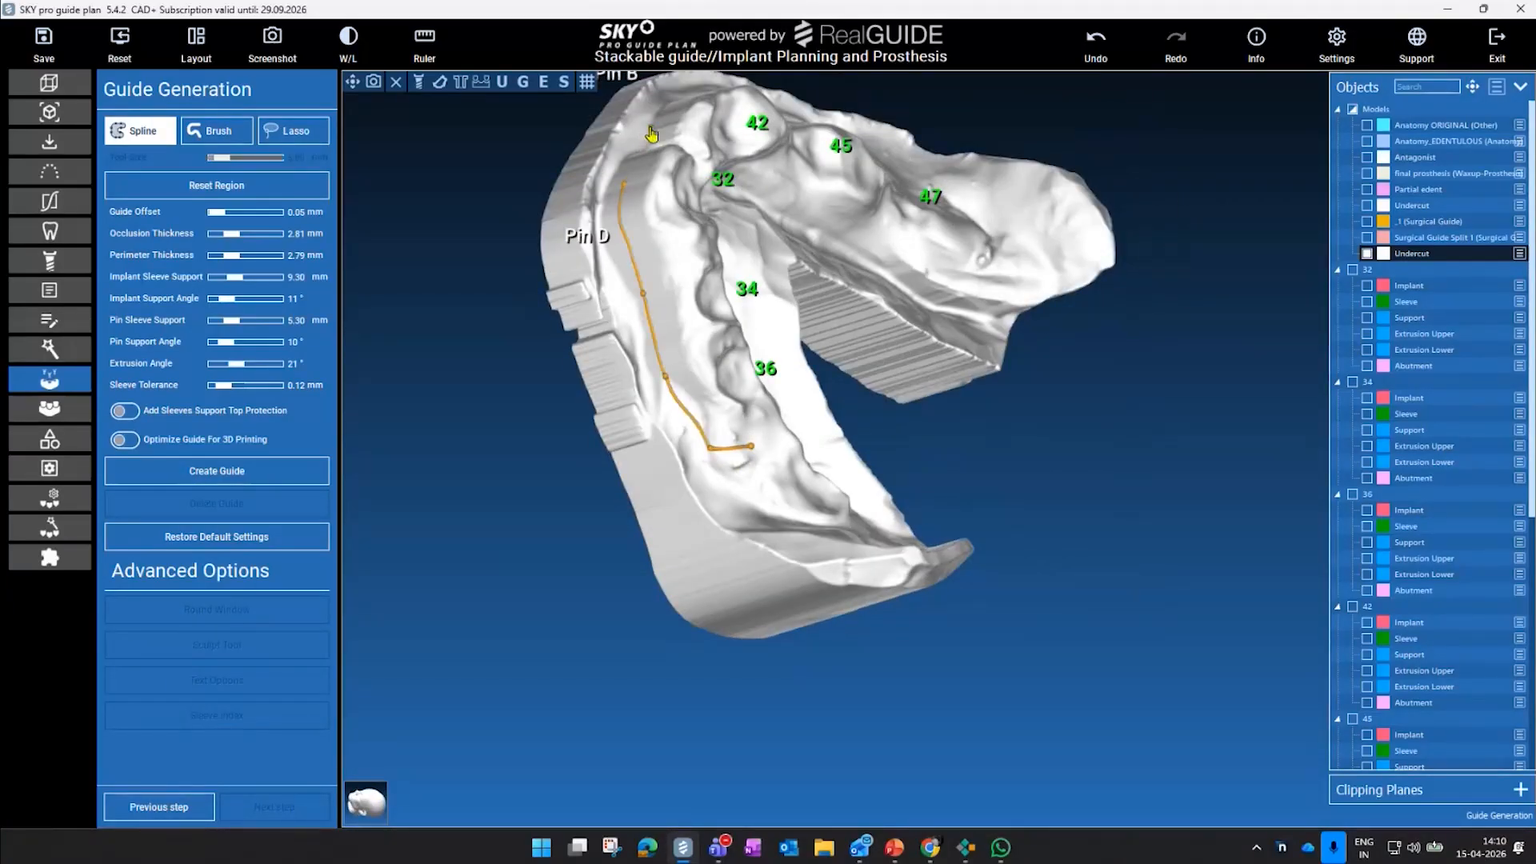
left_click_drag(981, 107, 733, 395)
left_click(650, 305)
left_click(701, 277)
left_click(784, 252)
left_click(866, 259)
- Continue the outline spline around the back of implant 47 and along the inner side of the arch
left_click_drag(949, 352, 963, 441)
left_click(905, 466)
left_click_drag(850, 461, 917, 508)
left_click(854, 489)
left_click(800, 550)
left_click(826, 655)
left_click_drag(1005, 717, 904, 616)
left_click(582, 497)
left_click(531, 547)
left_click(480, 535)
left_click_drag(480, 536, 748, 371)
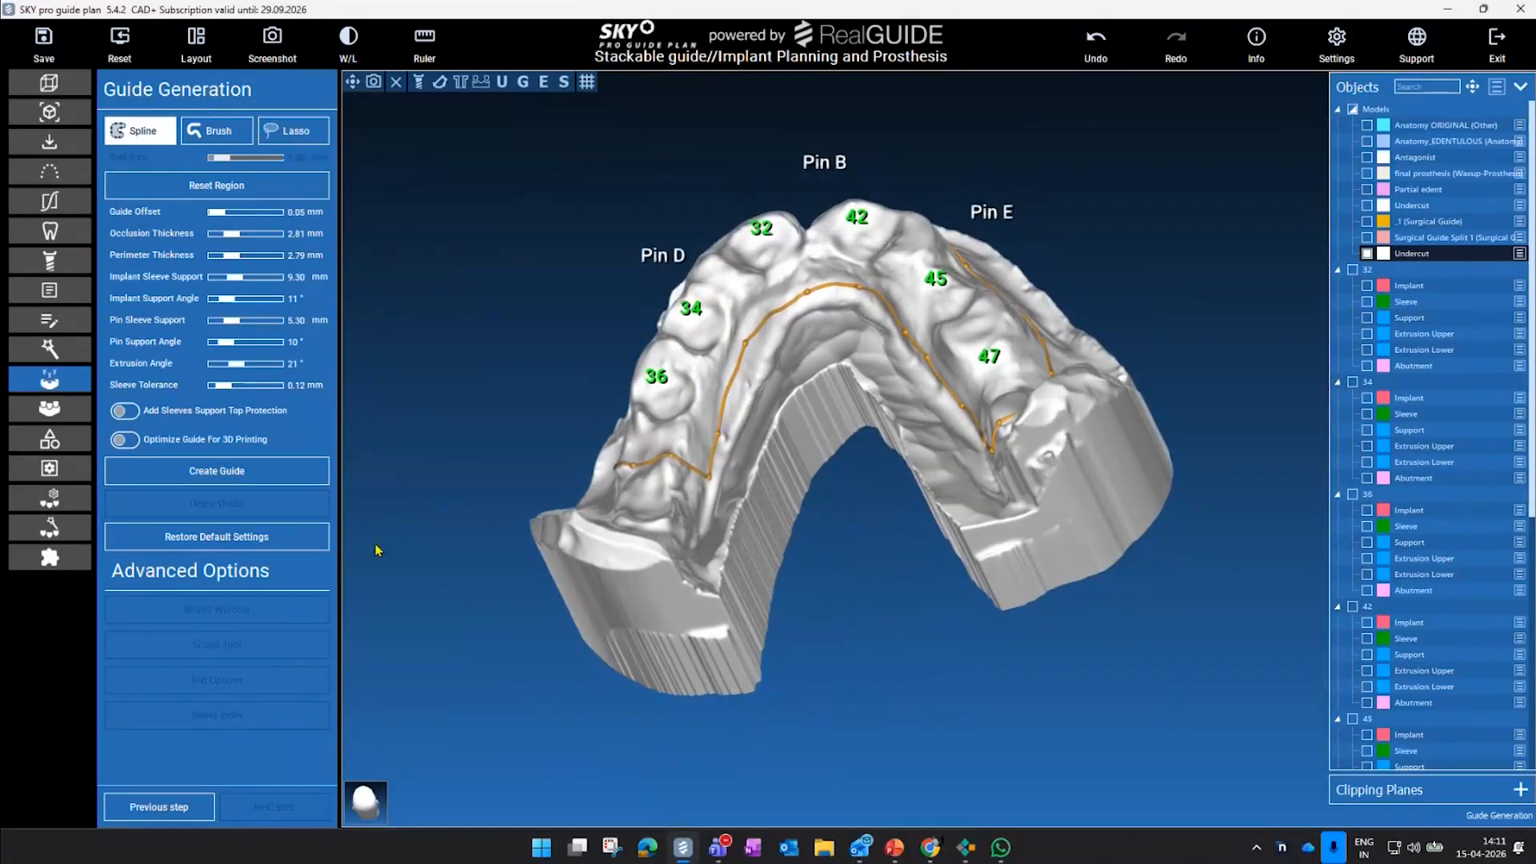
- Create the implant guide, smooth its surface around the sleeve supports with the Smooth tool and proceed to the export stage
left_click(270, 481)
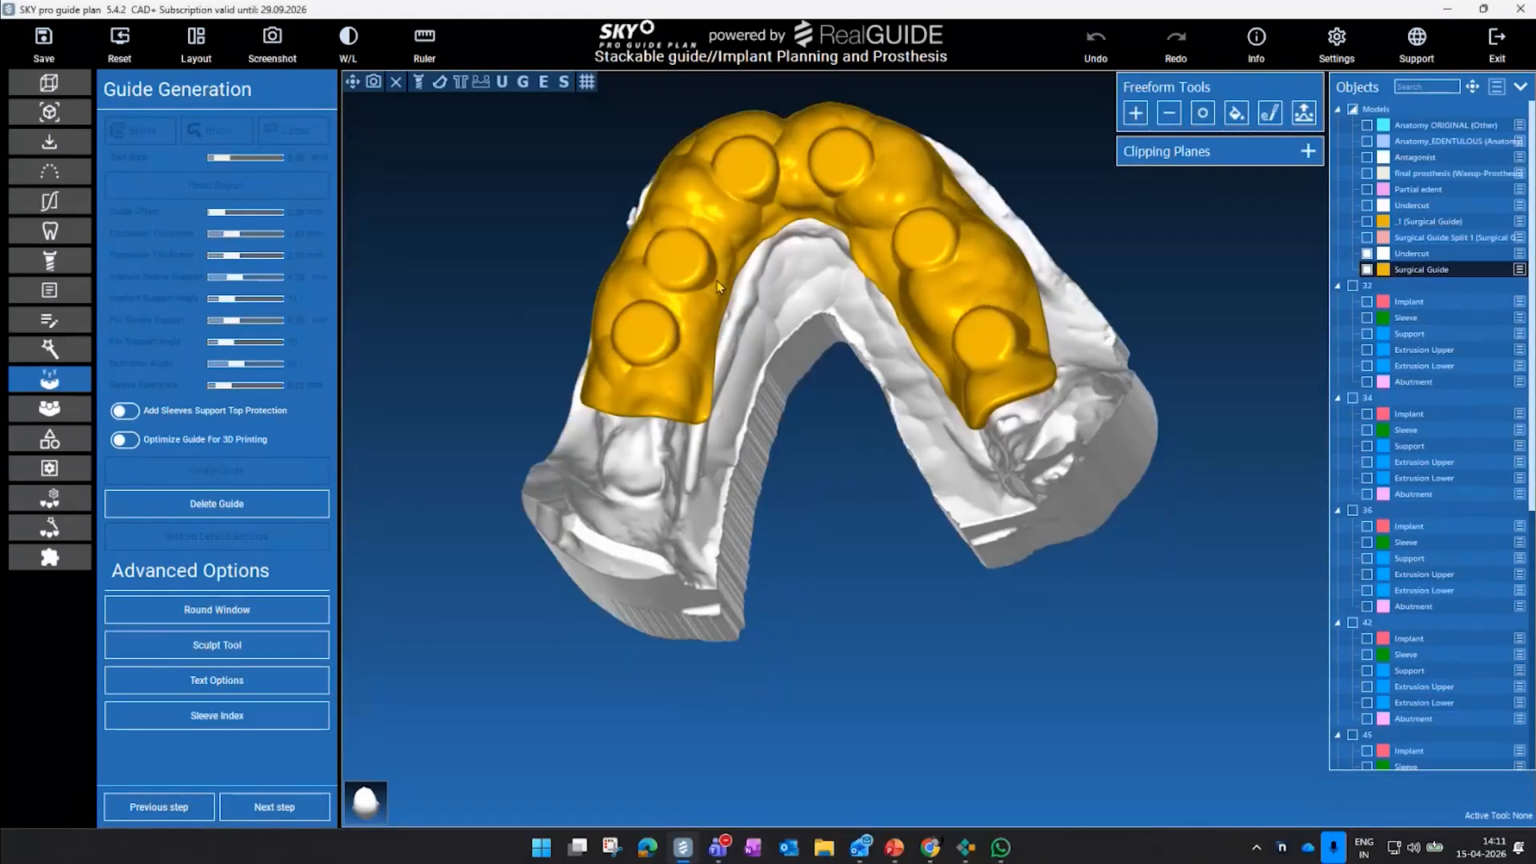
left_click(1202, 114)
scroll(802, 332, "up", 4)
mouse_move(558, 504)
left_mouse_down()
mouse_move(662, 252)
mouse_move(1002, 336)
mouse_move(1061, 520)
left_mouse_up()
right_click_drag(964, 616, 944, 448)
left_click_drag(864, 448, 586, 304)
mouse_move(587, 304)
right_mouse_down()
mouse_move(1015, 593)
mouse_move(991, 497)
right_mouse_up()
scroll(880, 528, "down", 3)
mouse_move(904, 609)
right_mouse_down()
mouse_move(782, 568)
mouse_move(769, 488)
mouse_move(720, 449)
right_mouse_up()
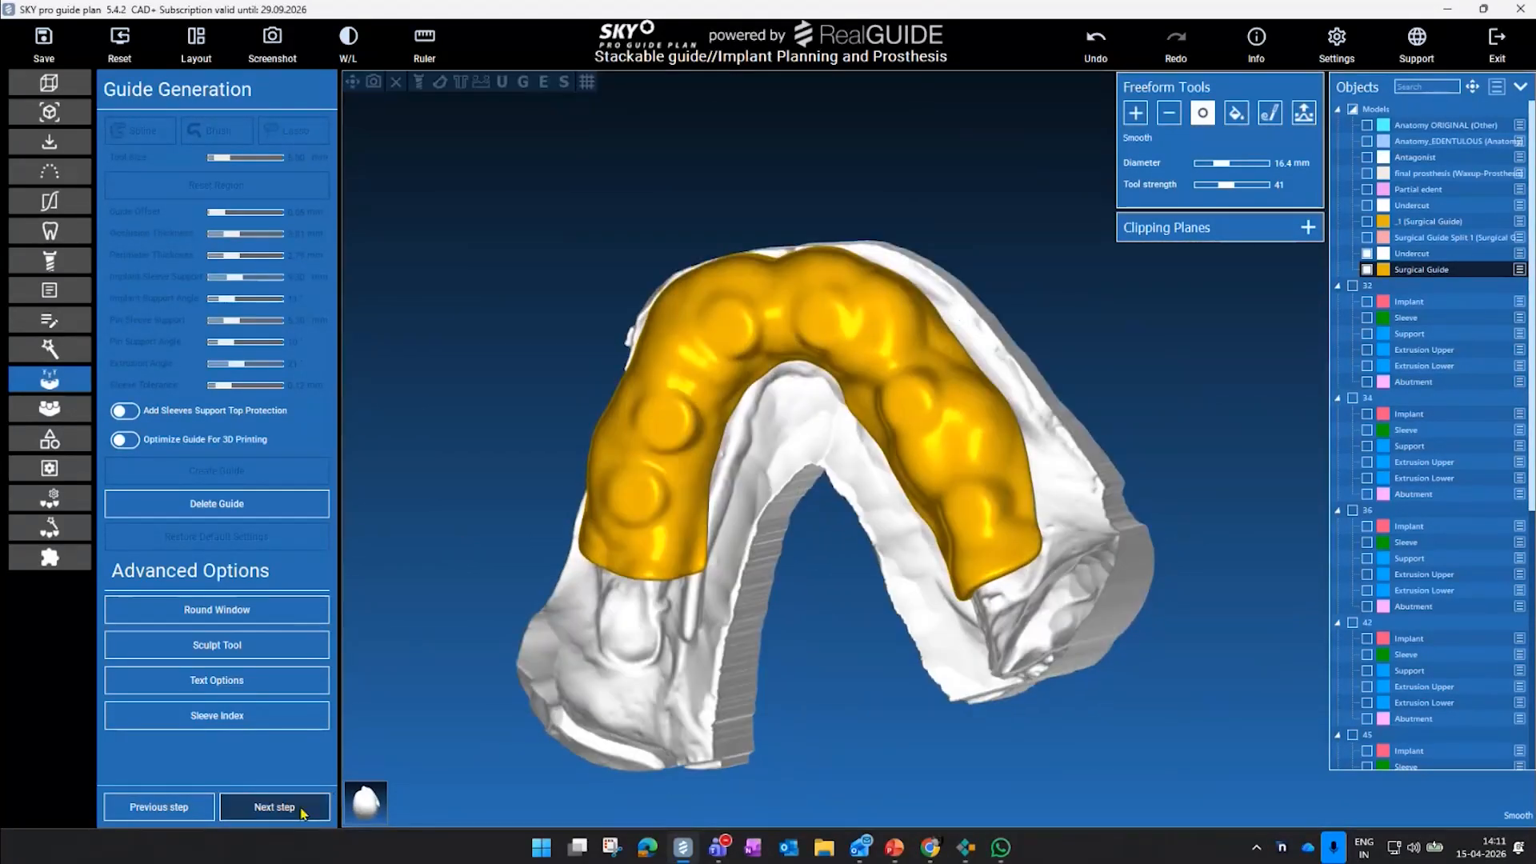
left_click(302, 808)
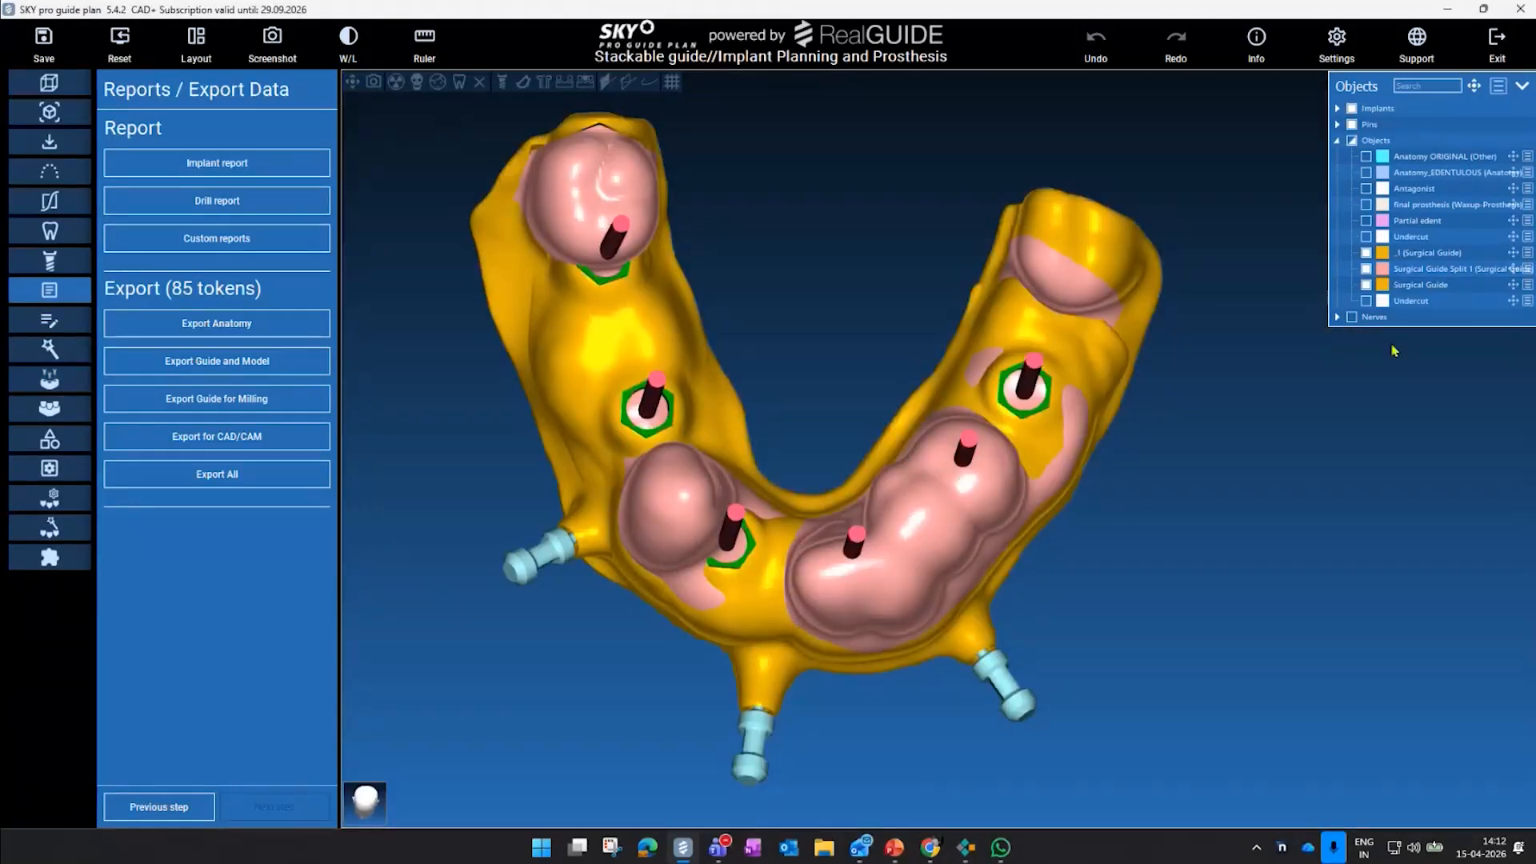
- Show only the new Surgical Guide with the implants and pins, hiding the base guide and the split part, and inspect it frontally
left_click(1367, 285)
left_click(1367, 270)
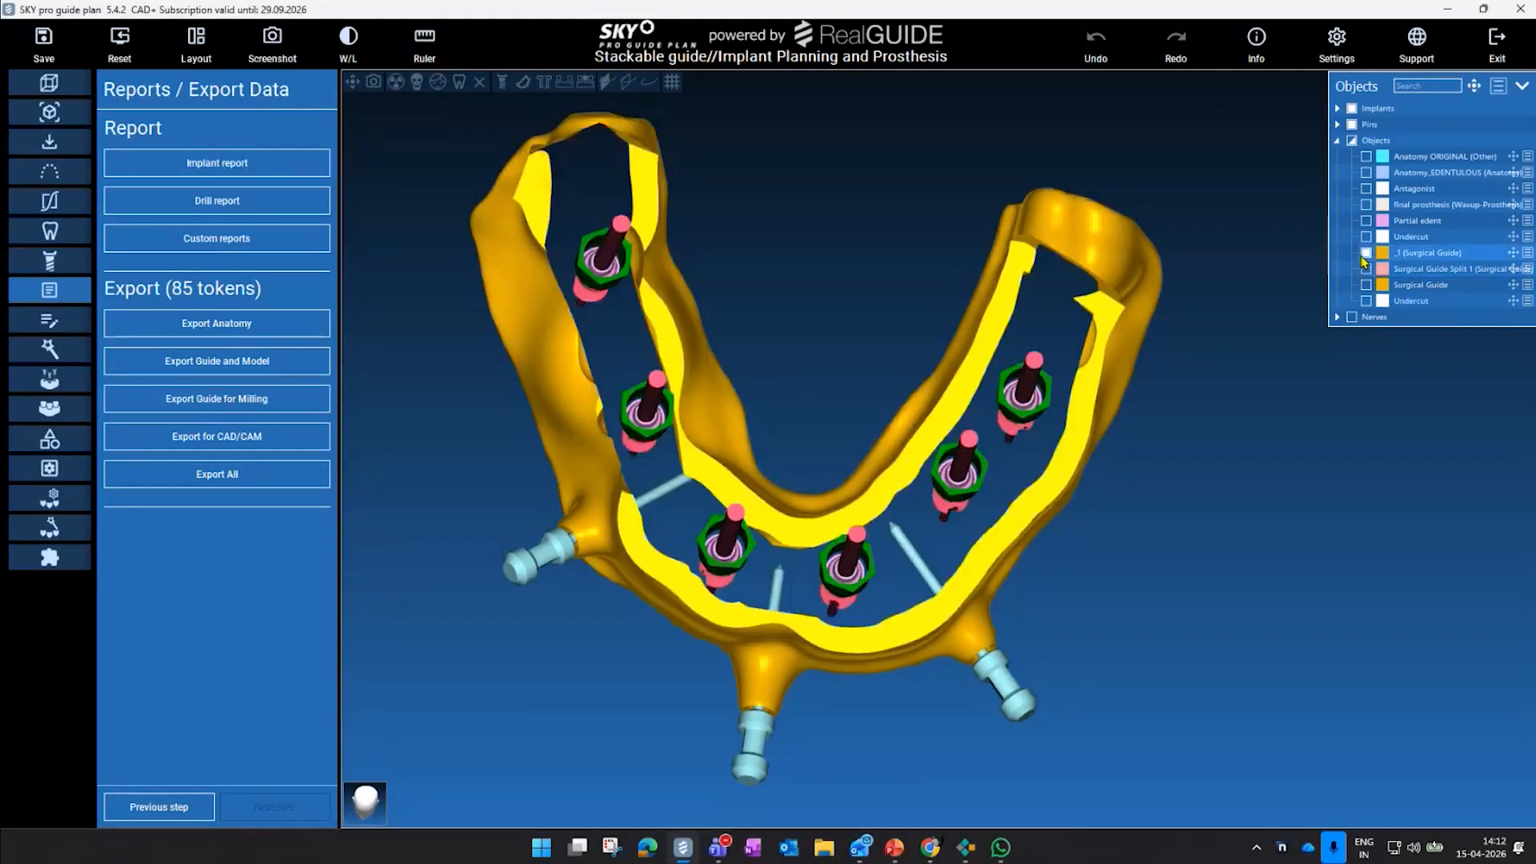
left_click(1367, 254)
left_click(1367, 286)
left_click_drag(1241, 448, 1268, 212)
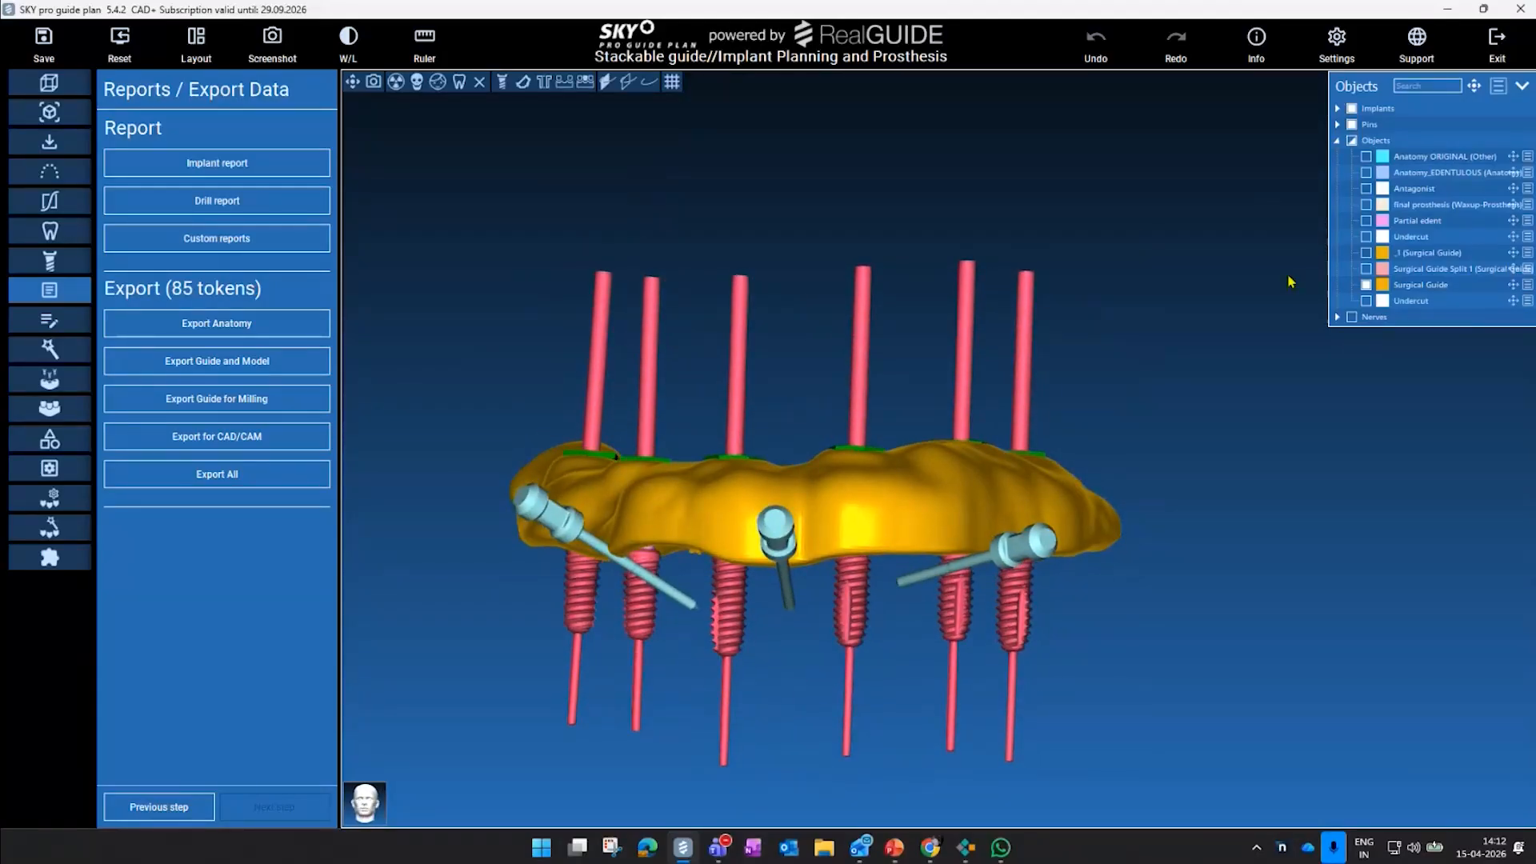
- Show the Partial edent model in place of the guide, hide the implants and pins, and examine the model from above
left_click(1367, 285)
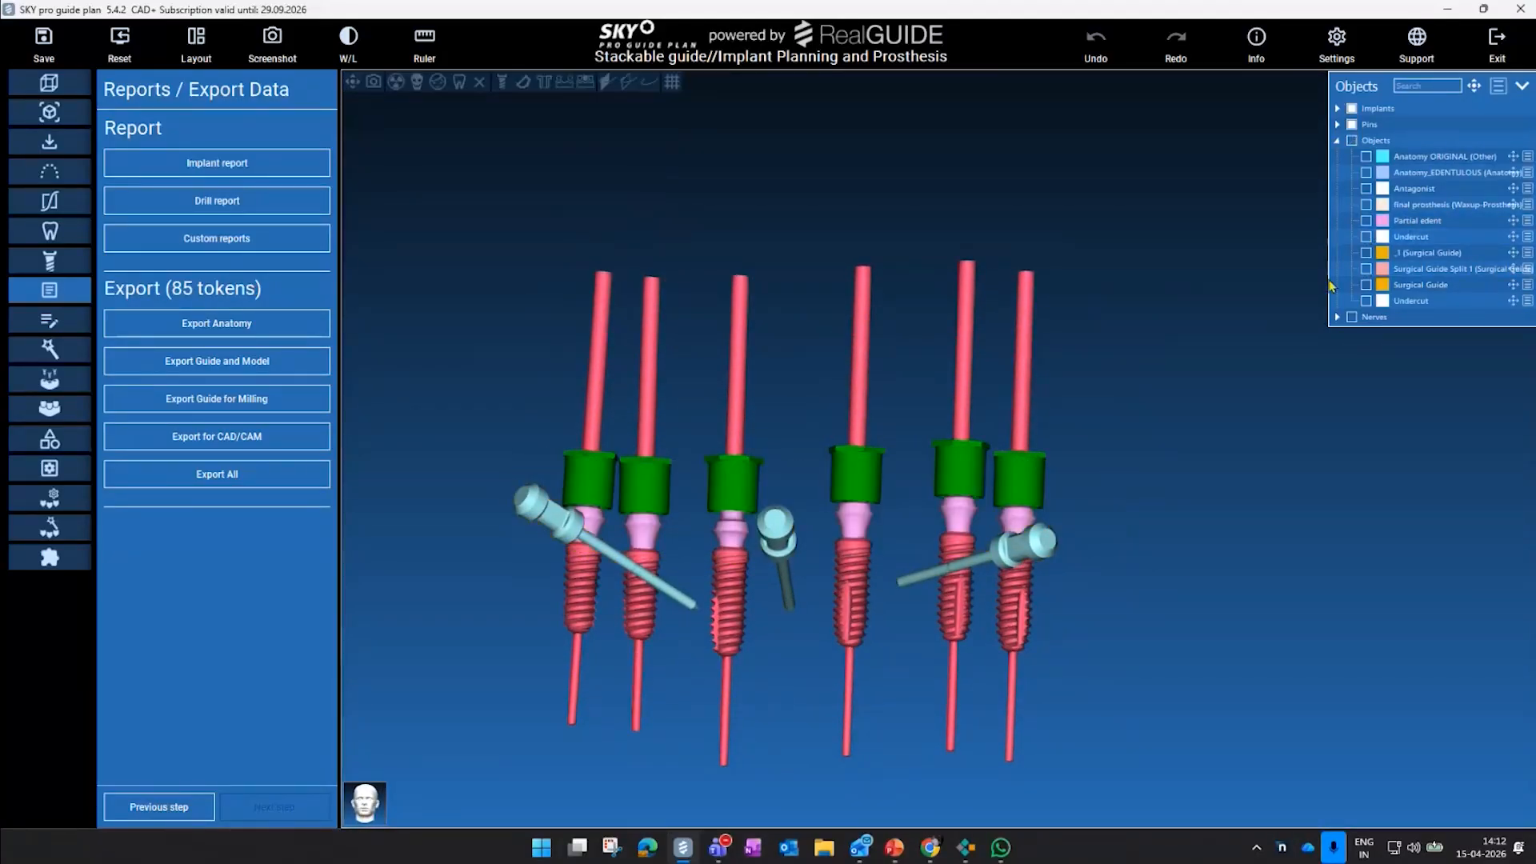
left_click(1366, 221)
left_click_drag(1124, 264, 1048, 408)
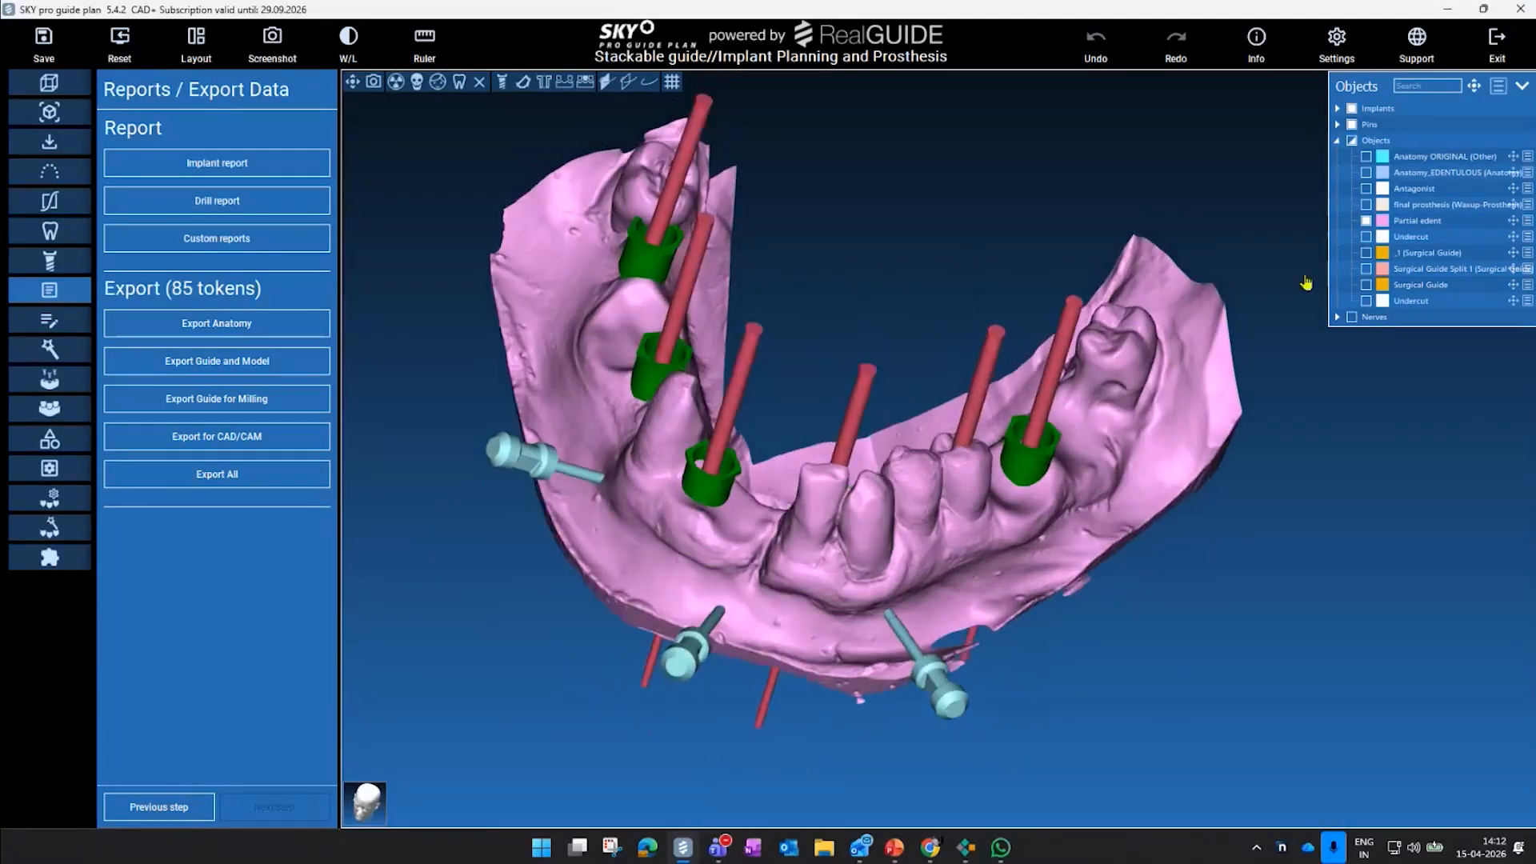
left_click(1352, 109)
left_click(1352, 125)
left_click_drag(1041, 520, 901, 555)
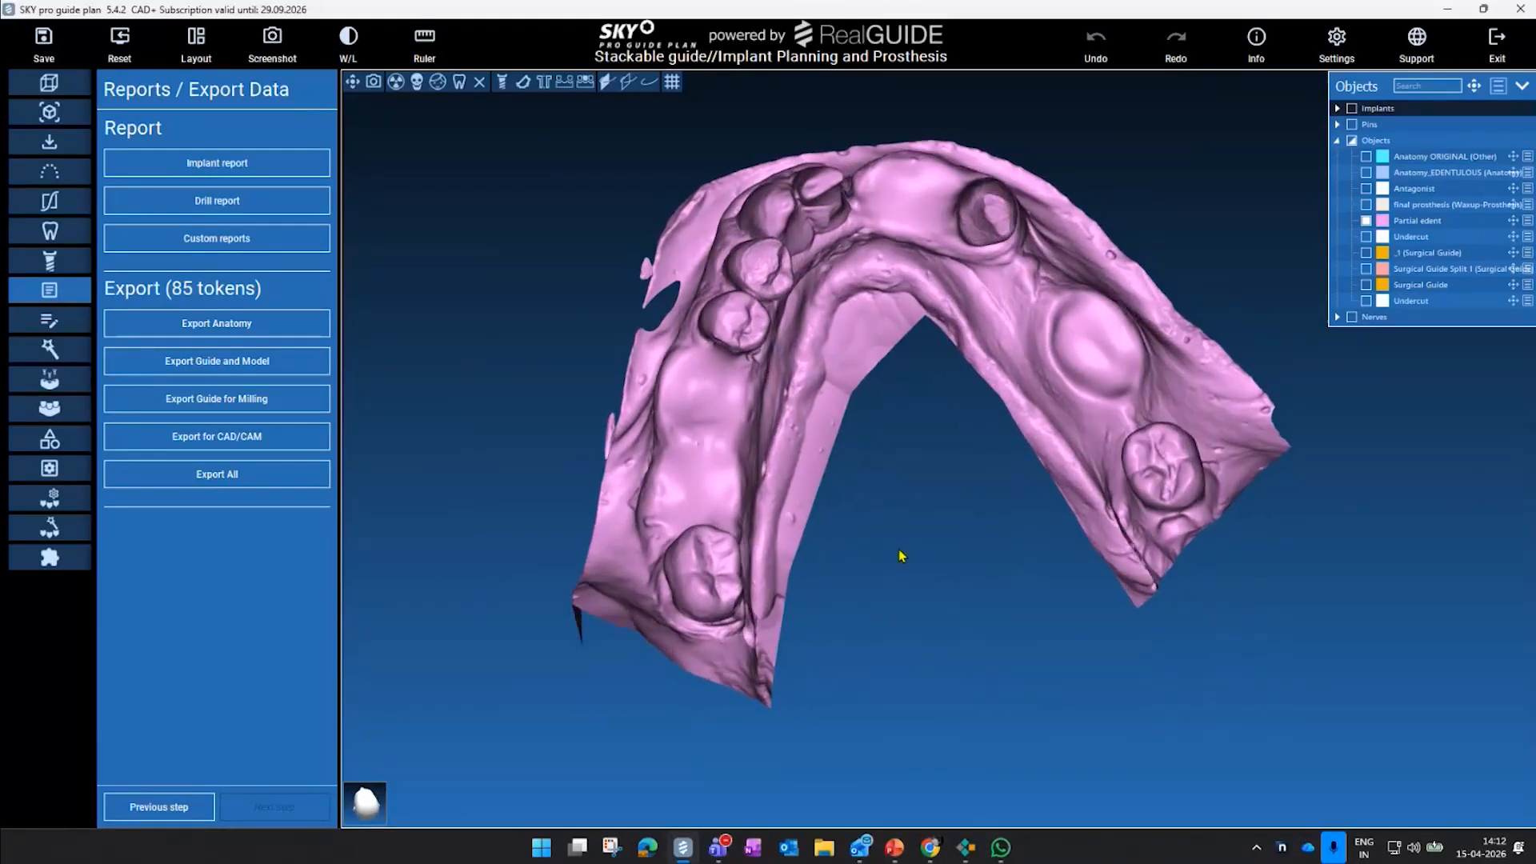
left_click_drag(1103, 516, 963, 587)
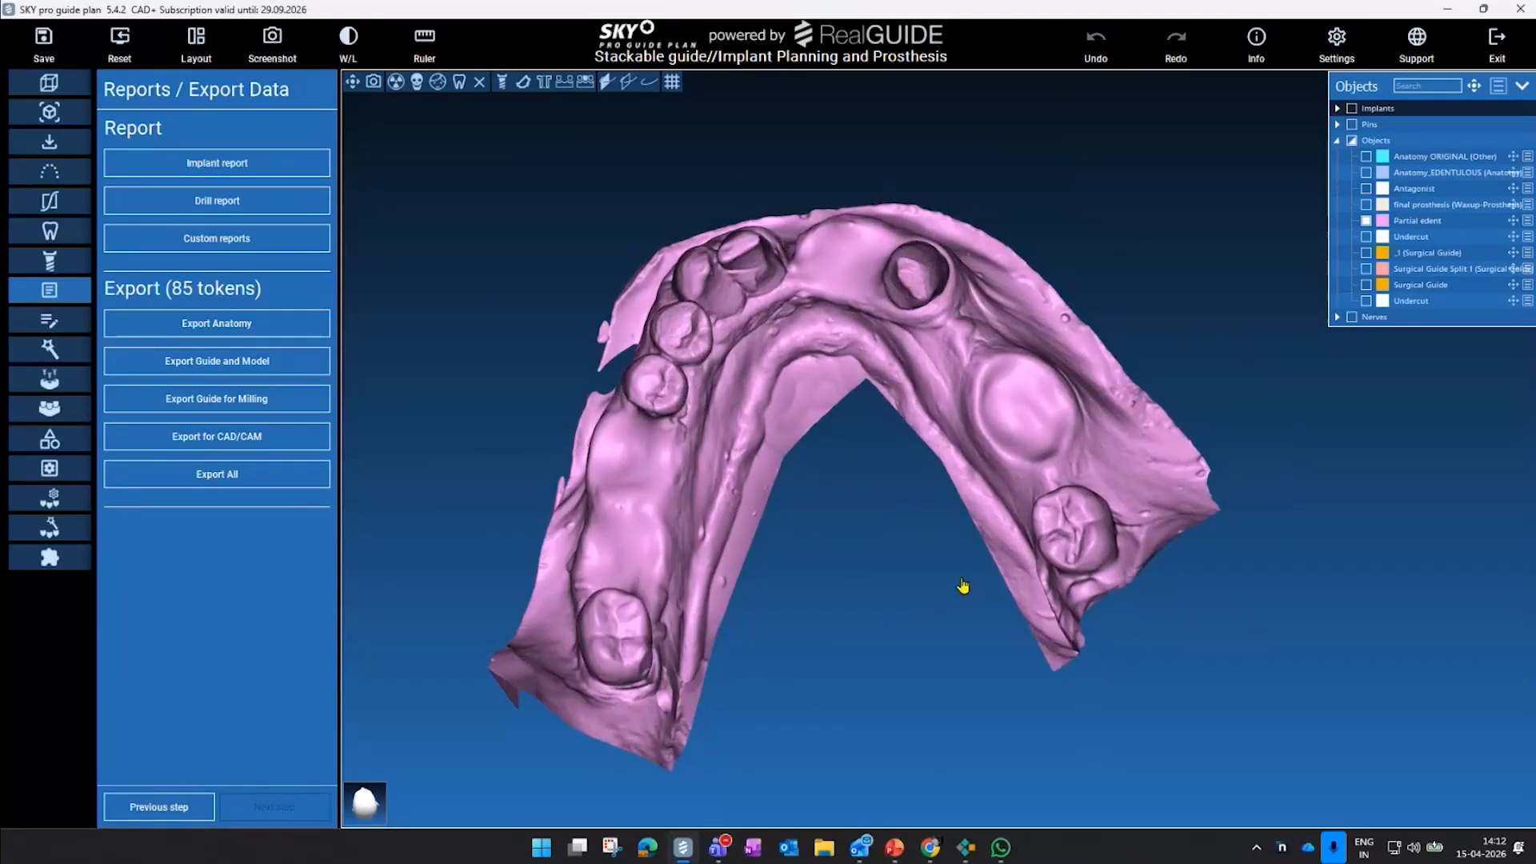
- Show Surgical Guide Split 1 on the Partial edent model and compare it with the new implant guide and the _1 base guide
left_click(1367, 269)
left_click(1367, 285)
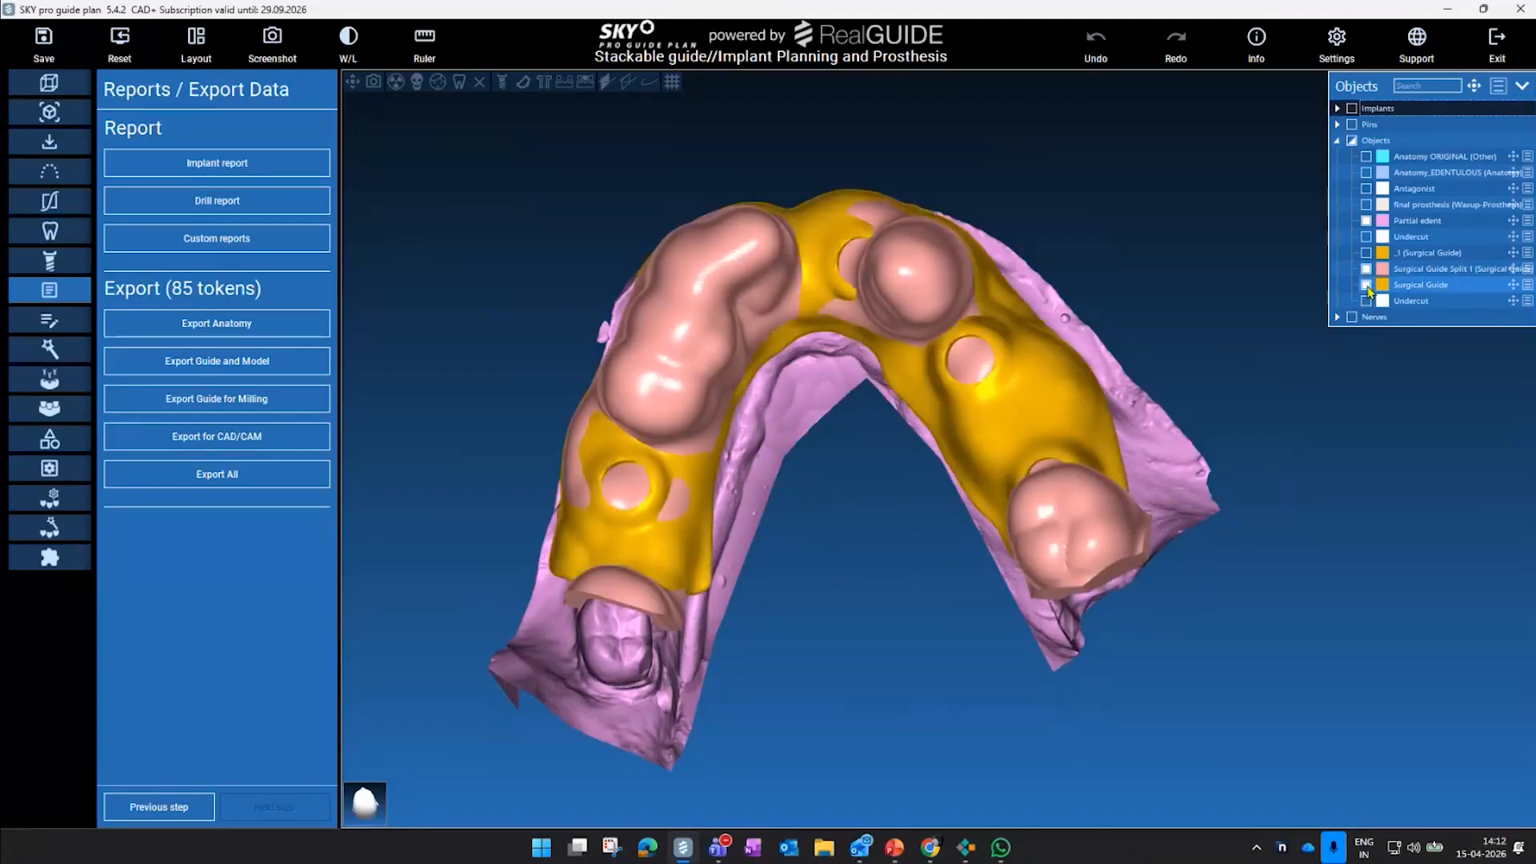
left_click(1367, 285)
left_click(1366, 254)
left_click_drag(1193, 336, 1343, 459)
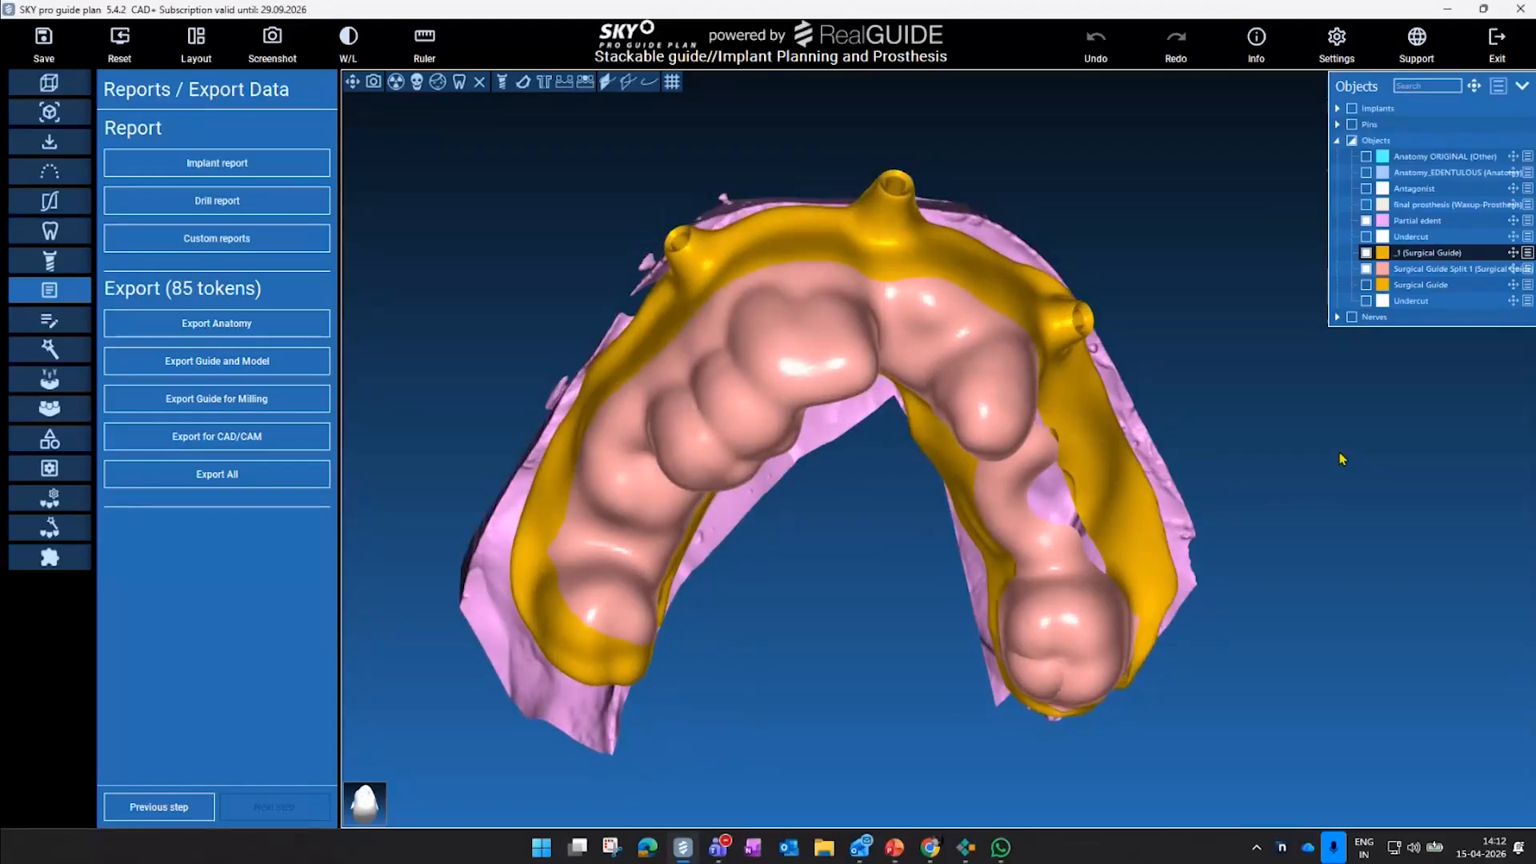
- Change the color of the _1 surgical guide to light blue (#55aaff)
right_click(1513, 253)
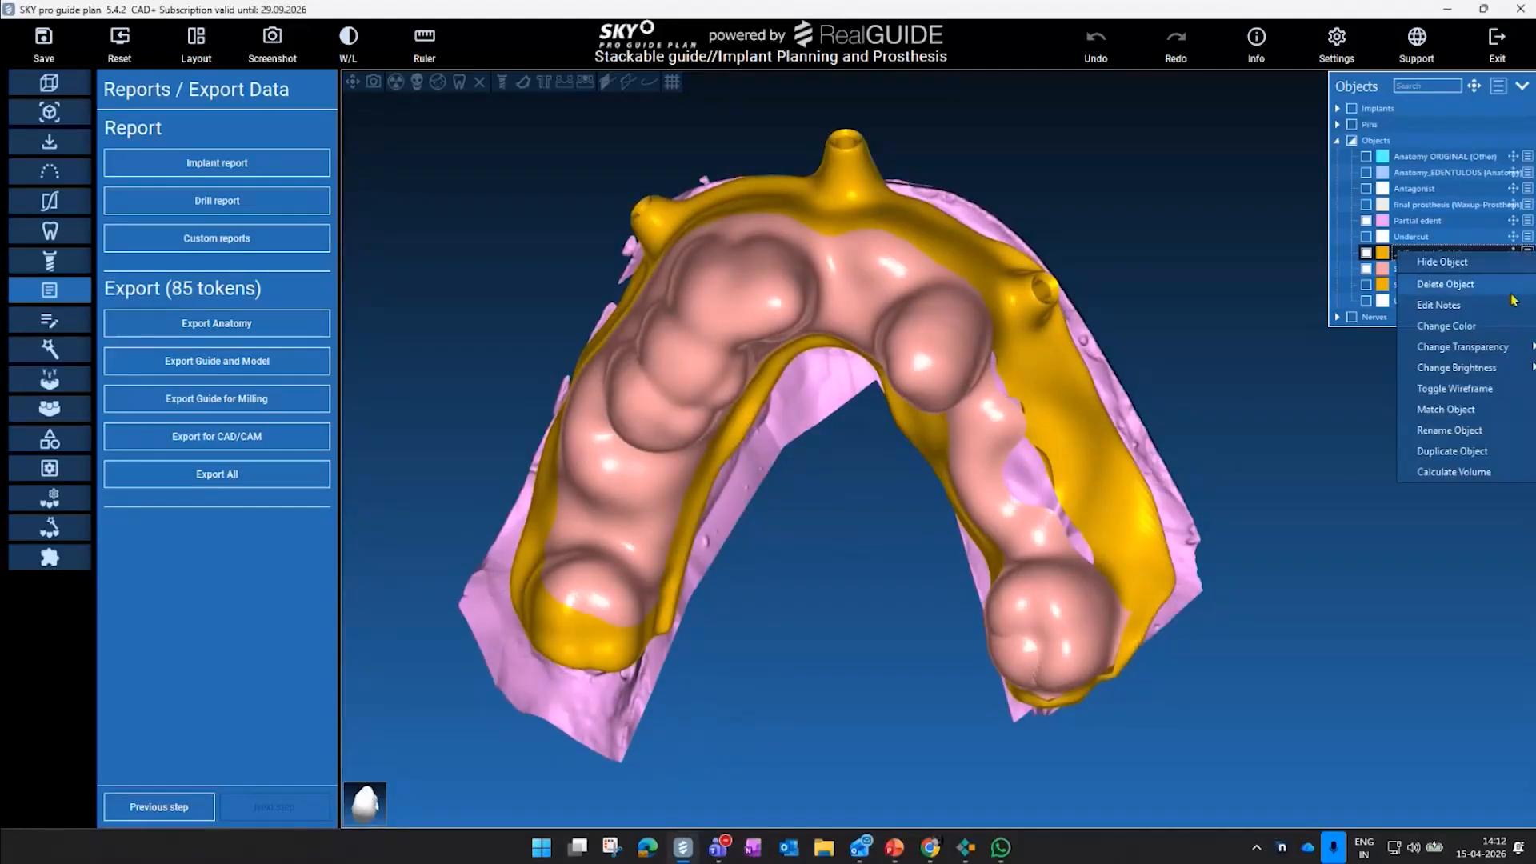
left_click(1527, 253)
left_click(1490, 319)
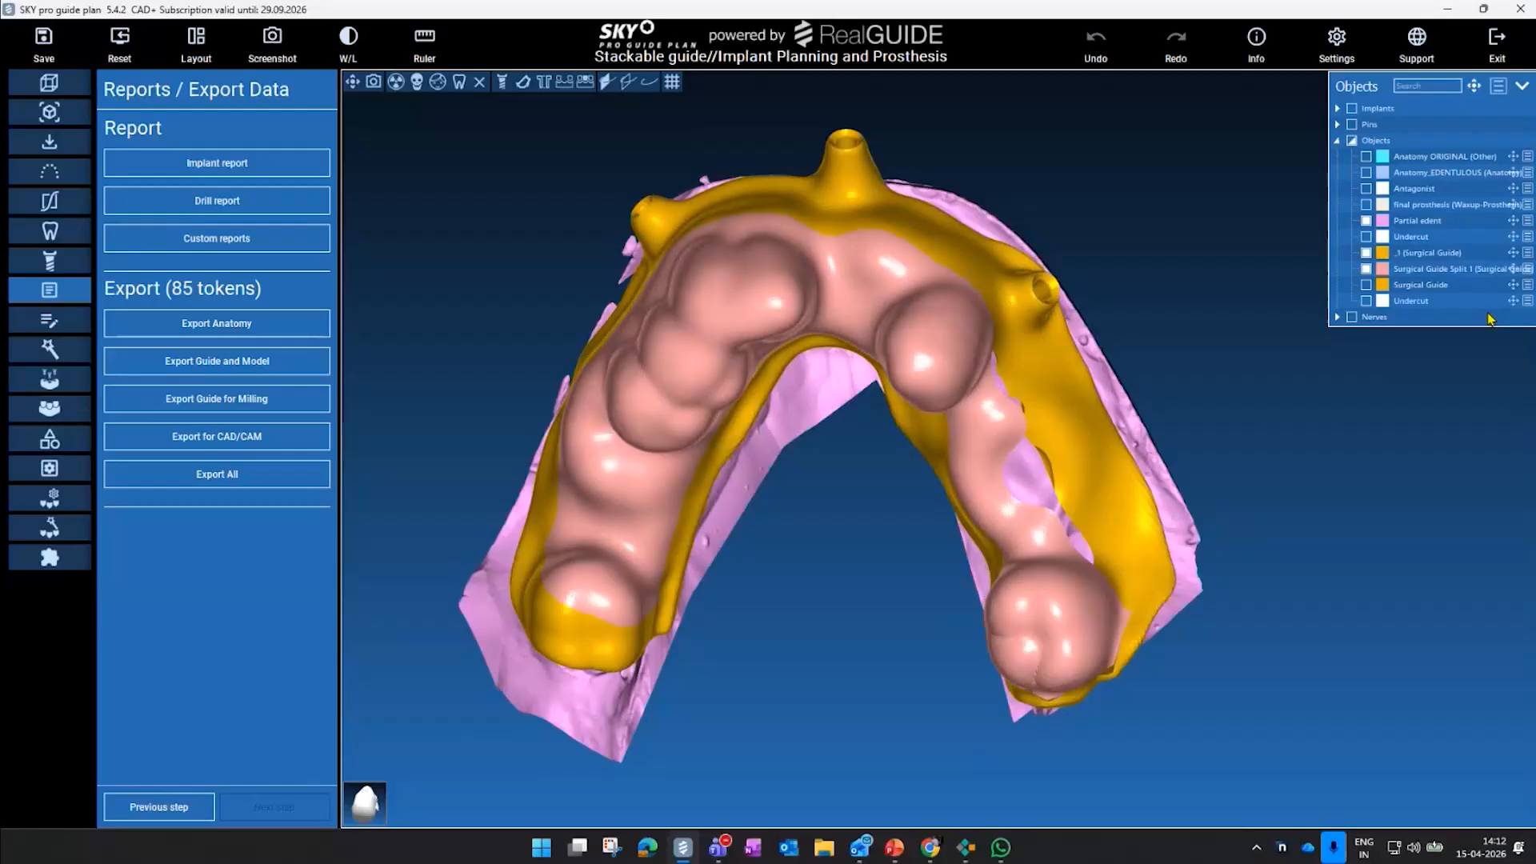
left_click(1527, 254)
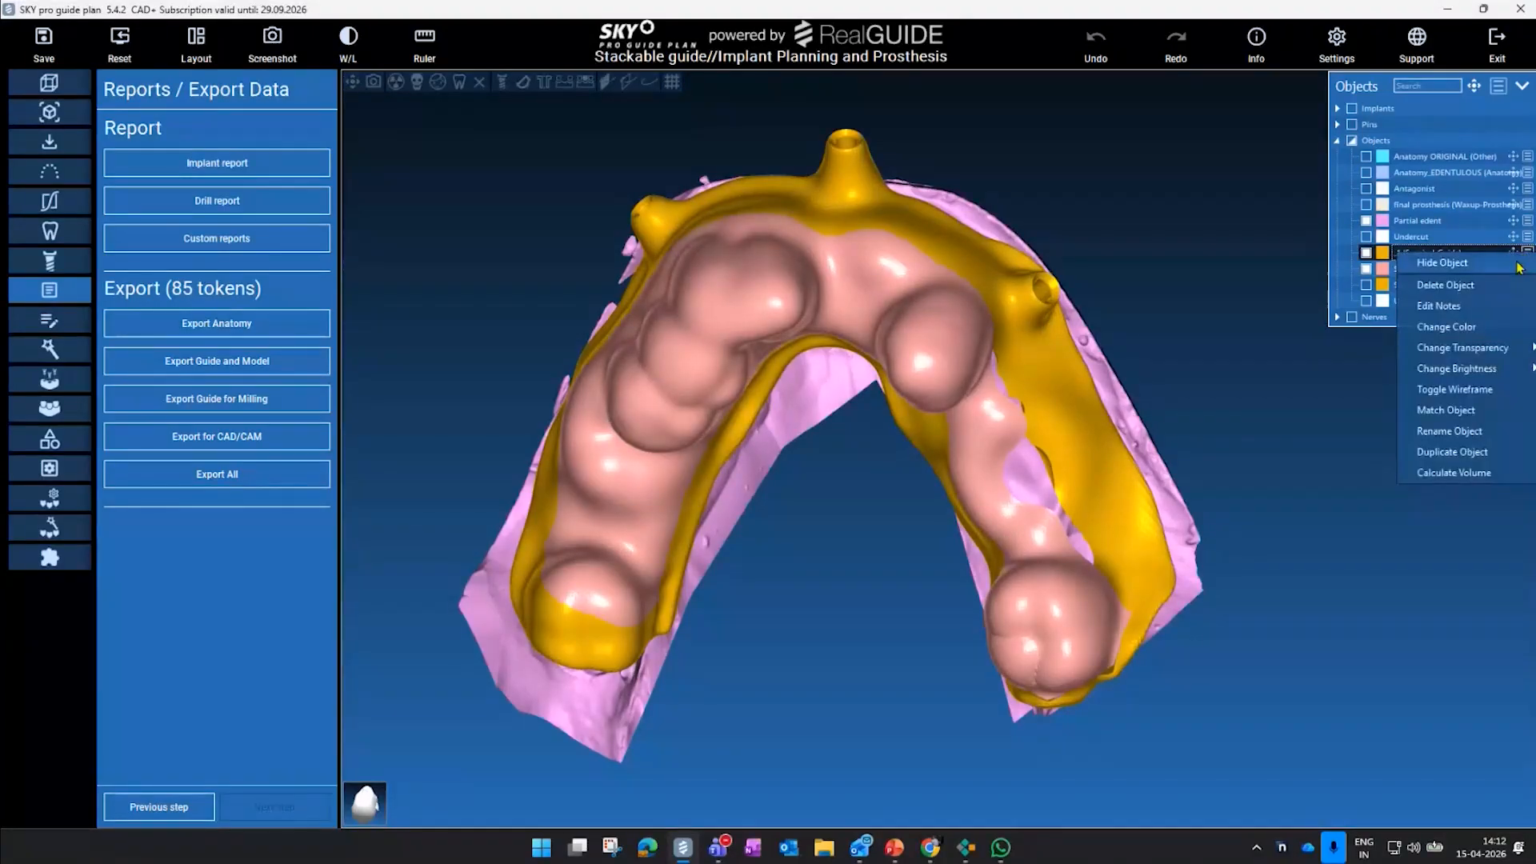
left_click(1487, 321)
left_click_drag(816, 257, 1363, 369)
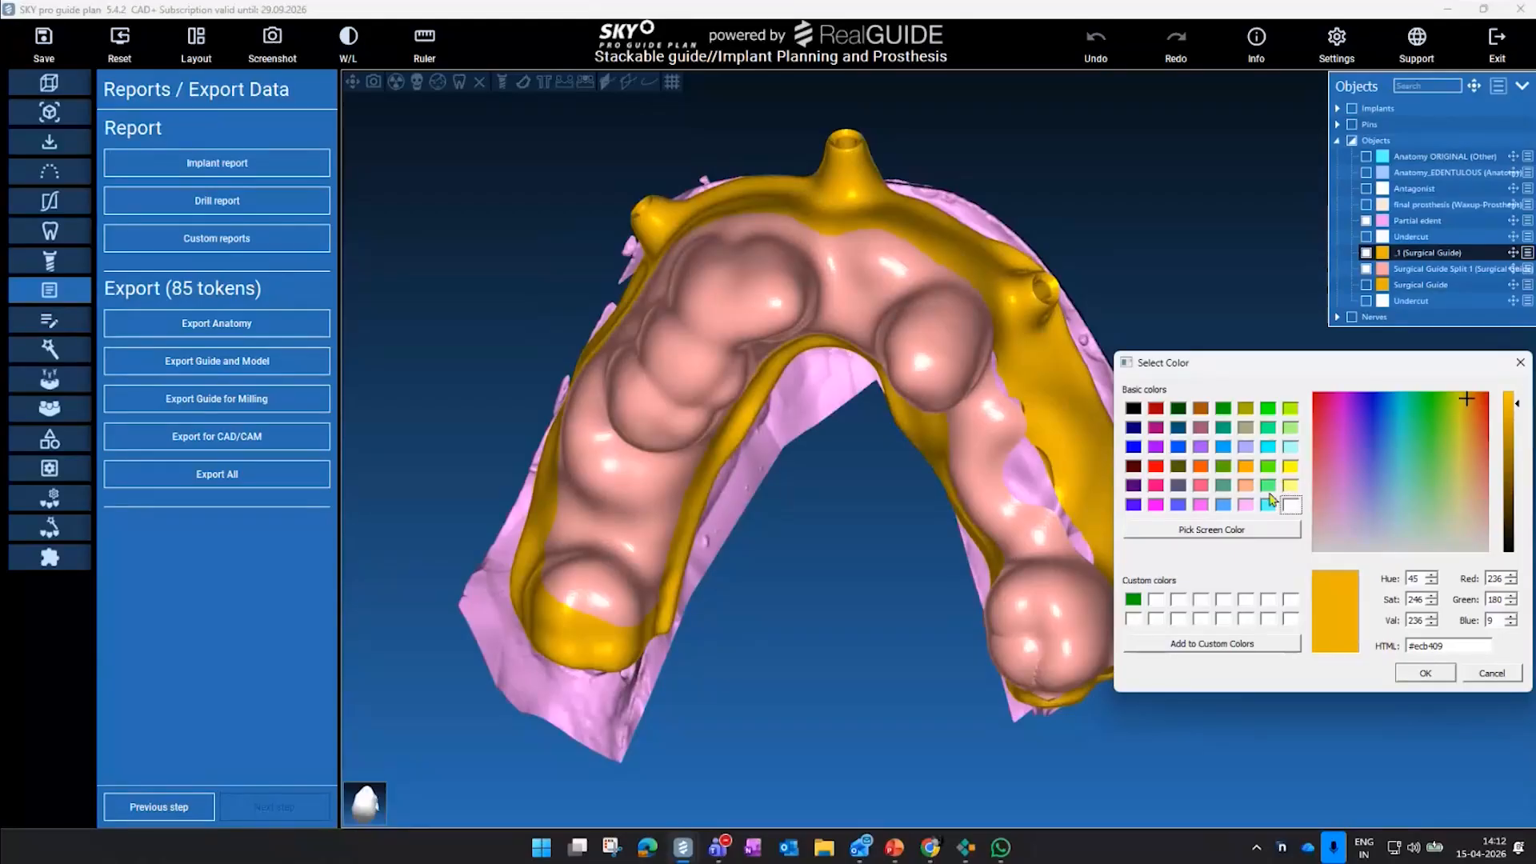
left_click(1224, 504)
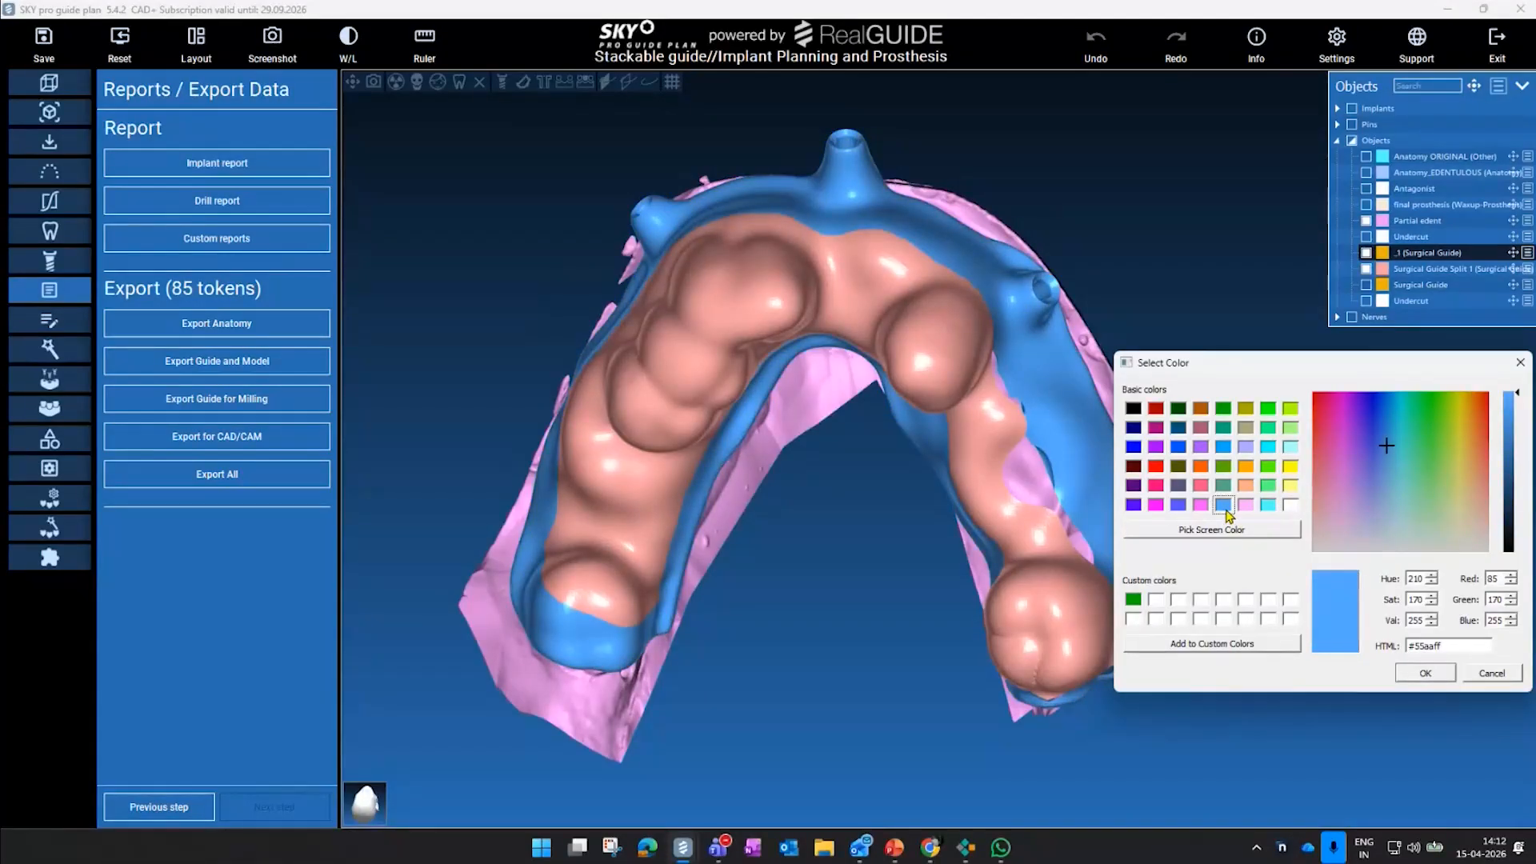
left_click(1429, 675)
- Inspect the recolored base guide with the split part, then hide both to examine the Partial edent model alone
middle_click_drag(1192, 286, 1125, 336)
mouse_move(1125, 336)
left_mouse_down()
mouse_move(1179, 251)
mouse_move(1127, 332)
left_mouse_up()
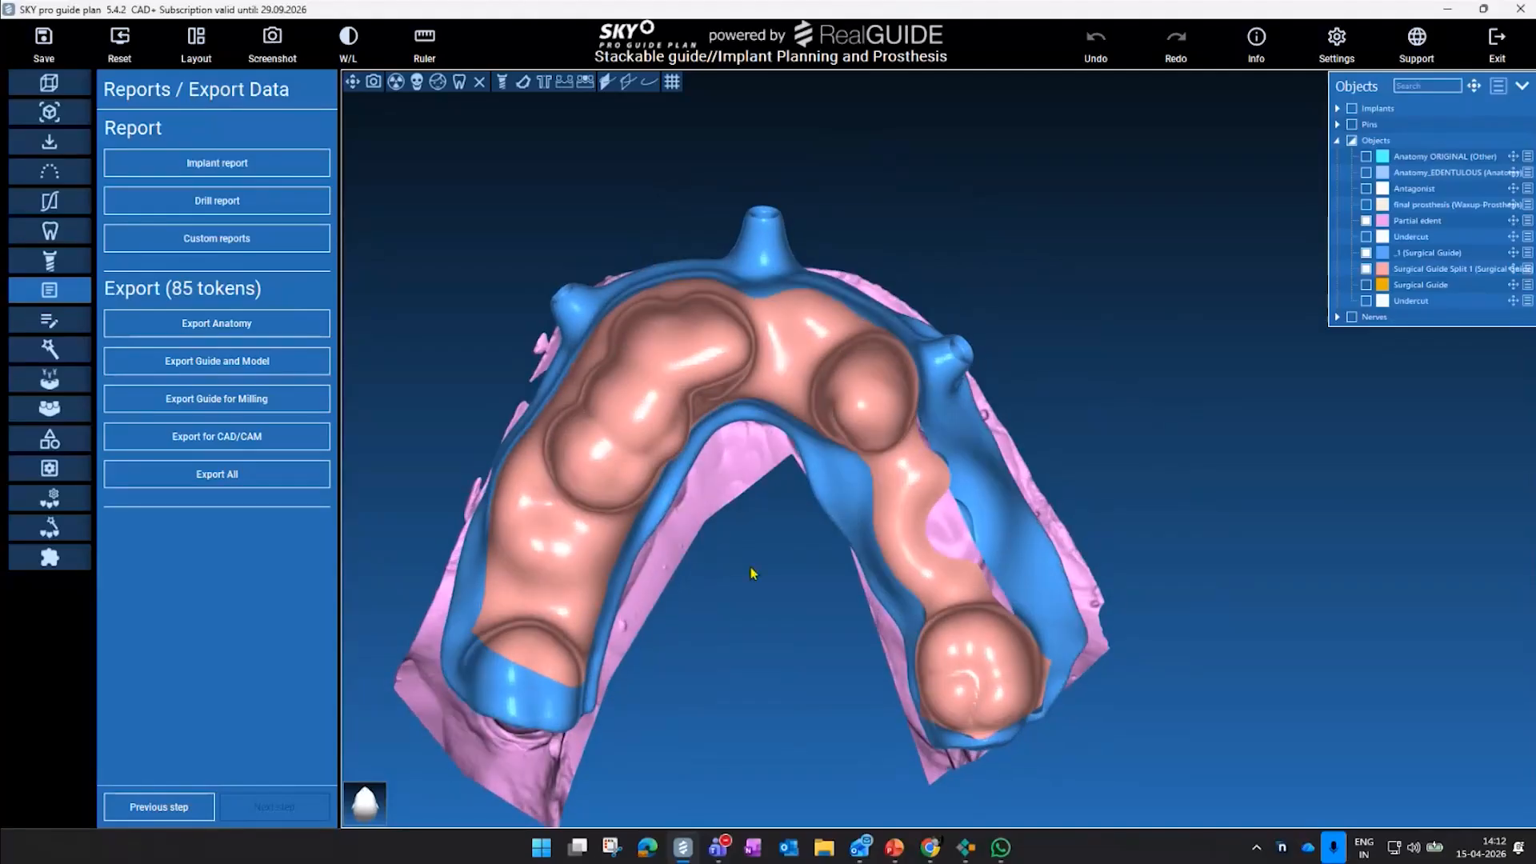
left_click_drag(746, 576, 770, 531)
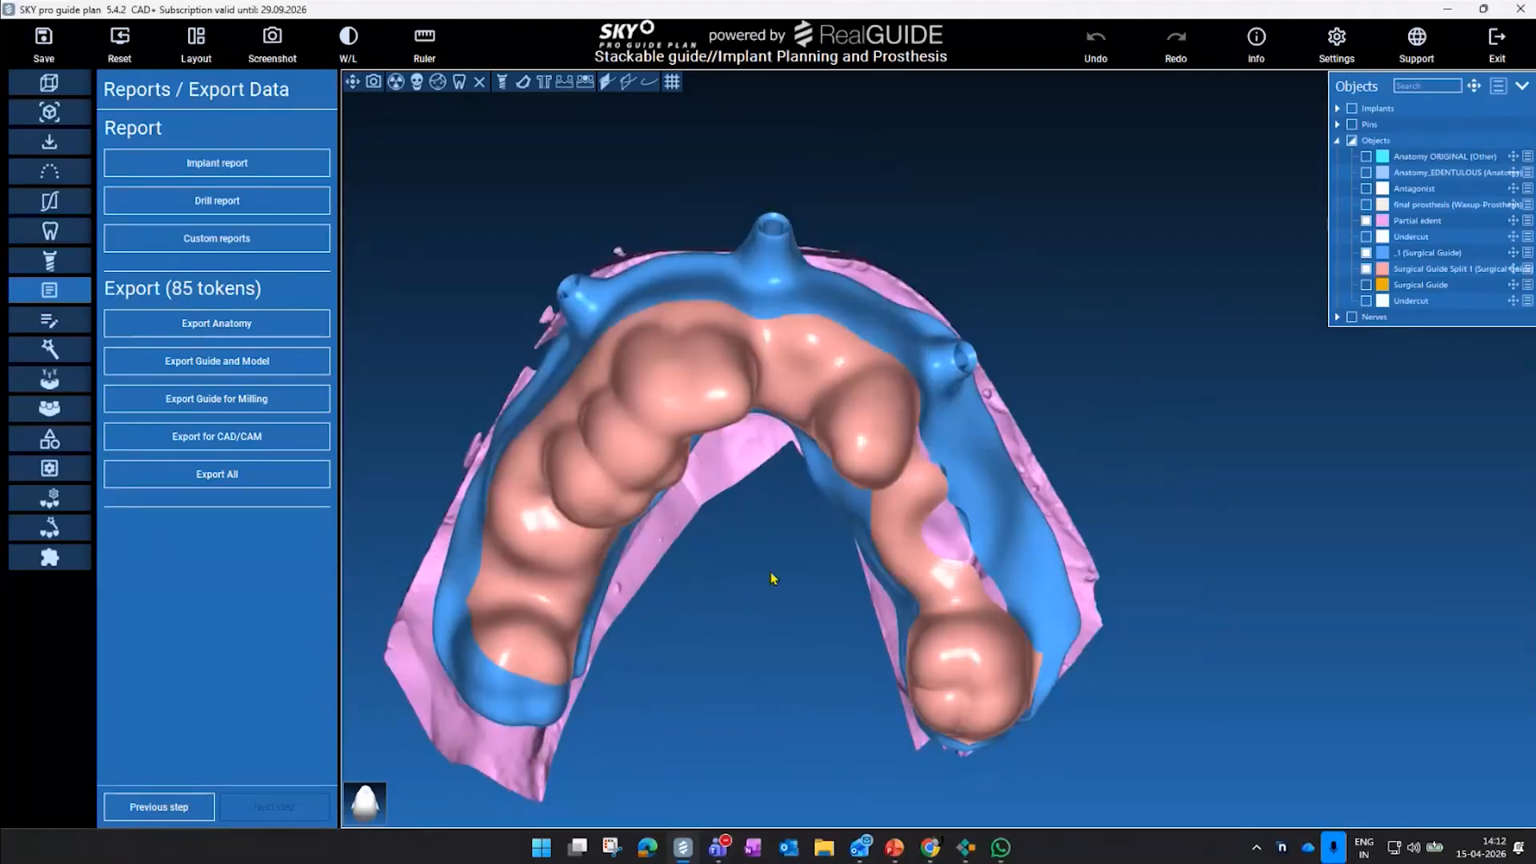
left_click_drag(1188, 321, 1175, 316)
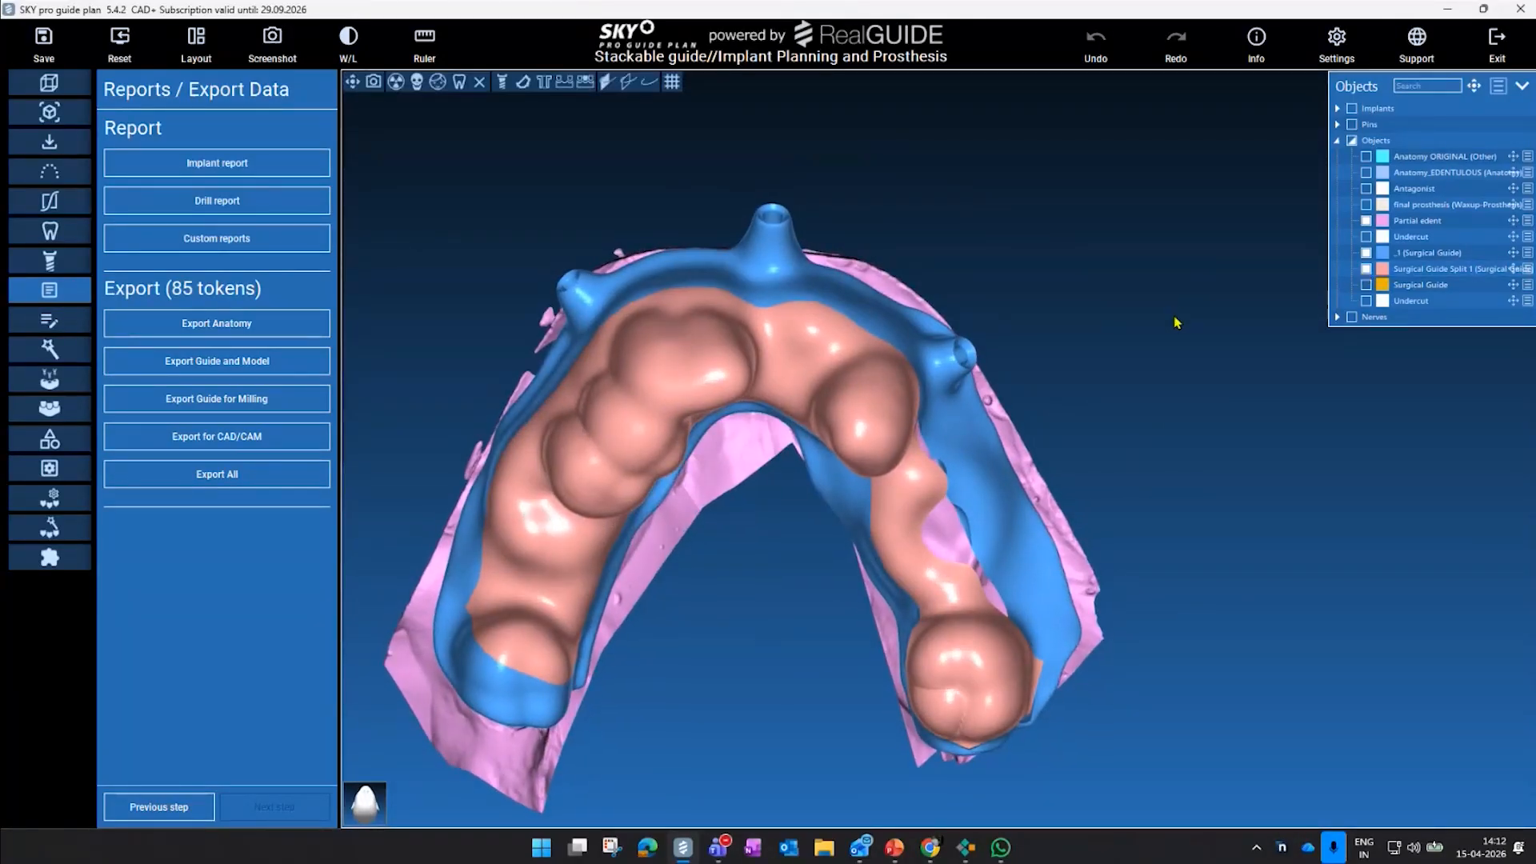
left_click(1366, 268)
left_click(1366, 252)
middle_click_drag(744, 494, 855, 464)
left_click_drag(855, 464, 854, 459)
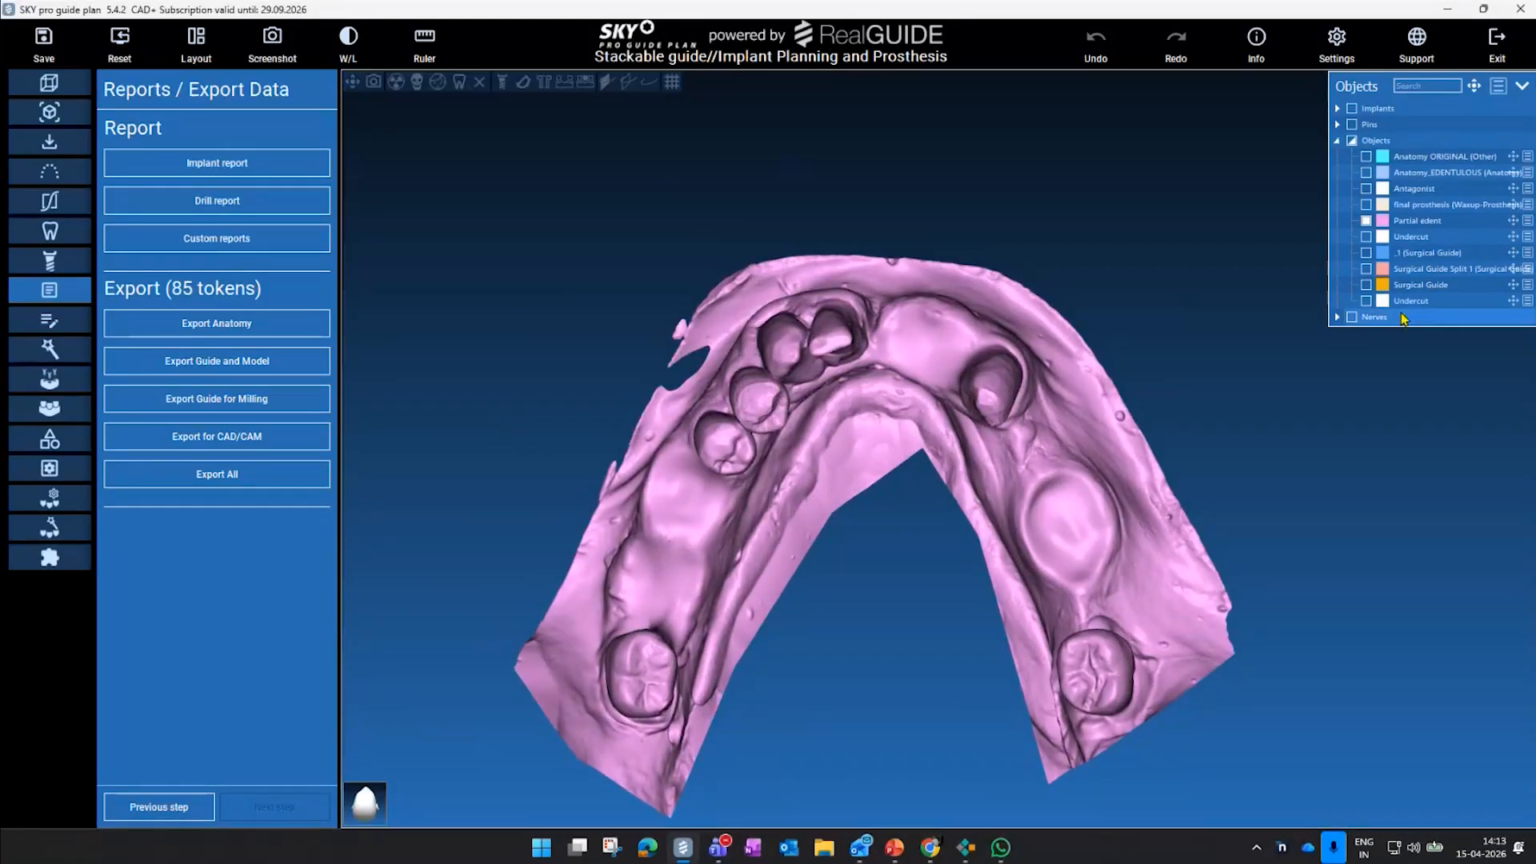
- Show Surgical Guide Split 1 and the _1 base guide again on the Partial edent model, together with the pins
left_click(1366, 285)
left_click(1367, 285)
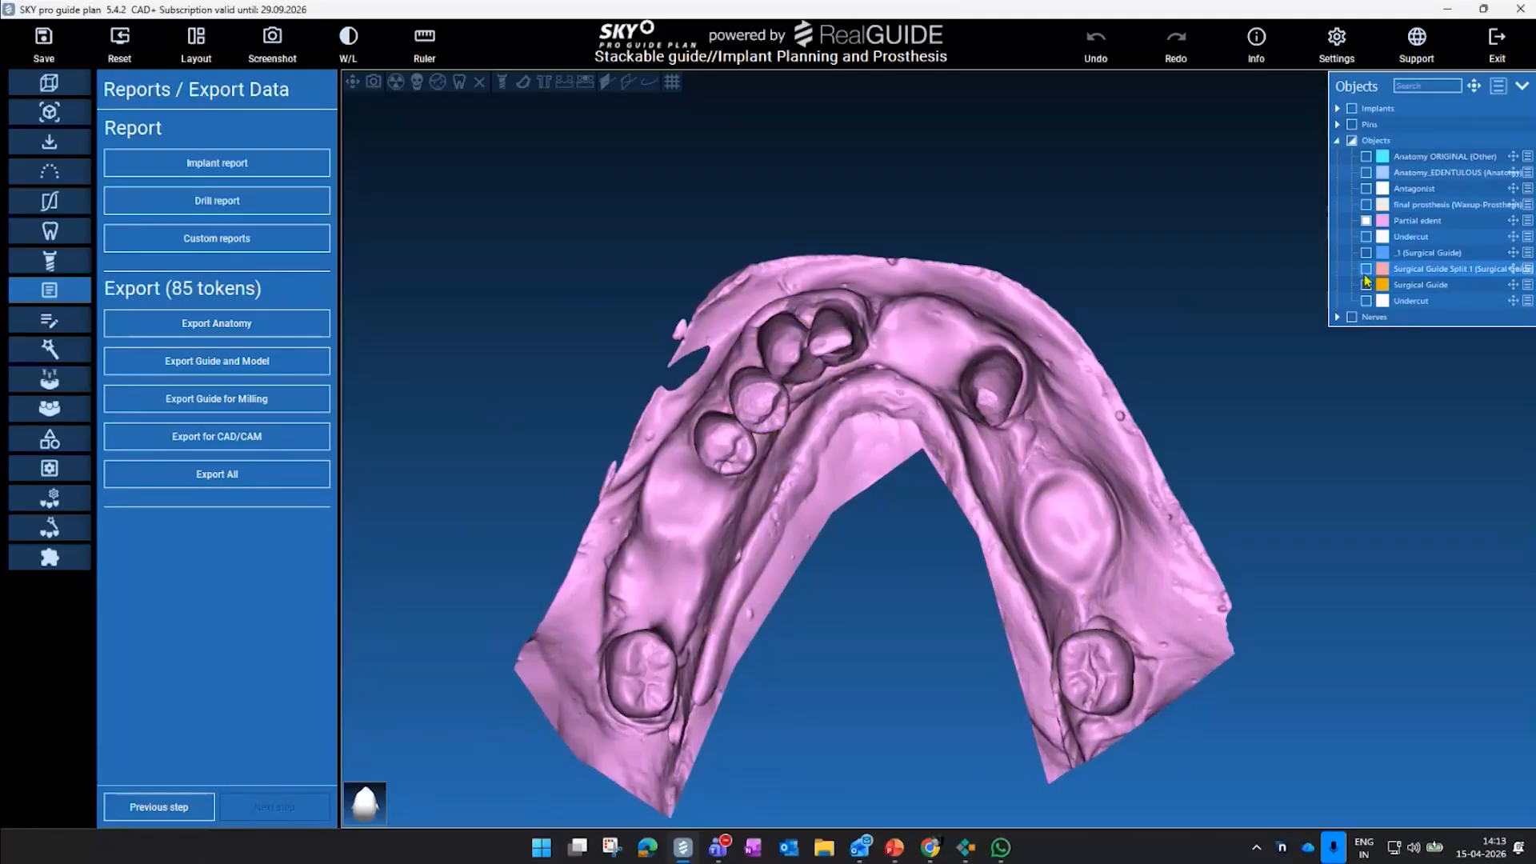
left_click(1366, 269)
left_click(1367, 253)
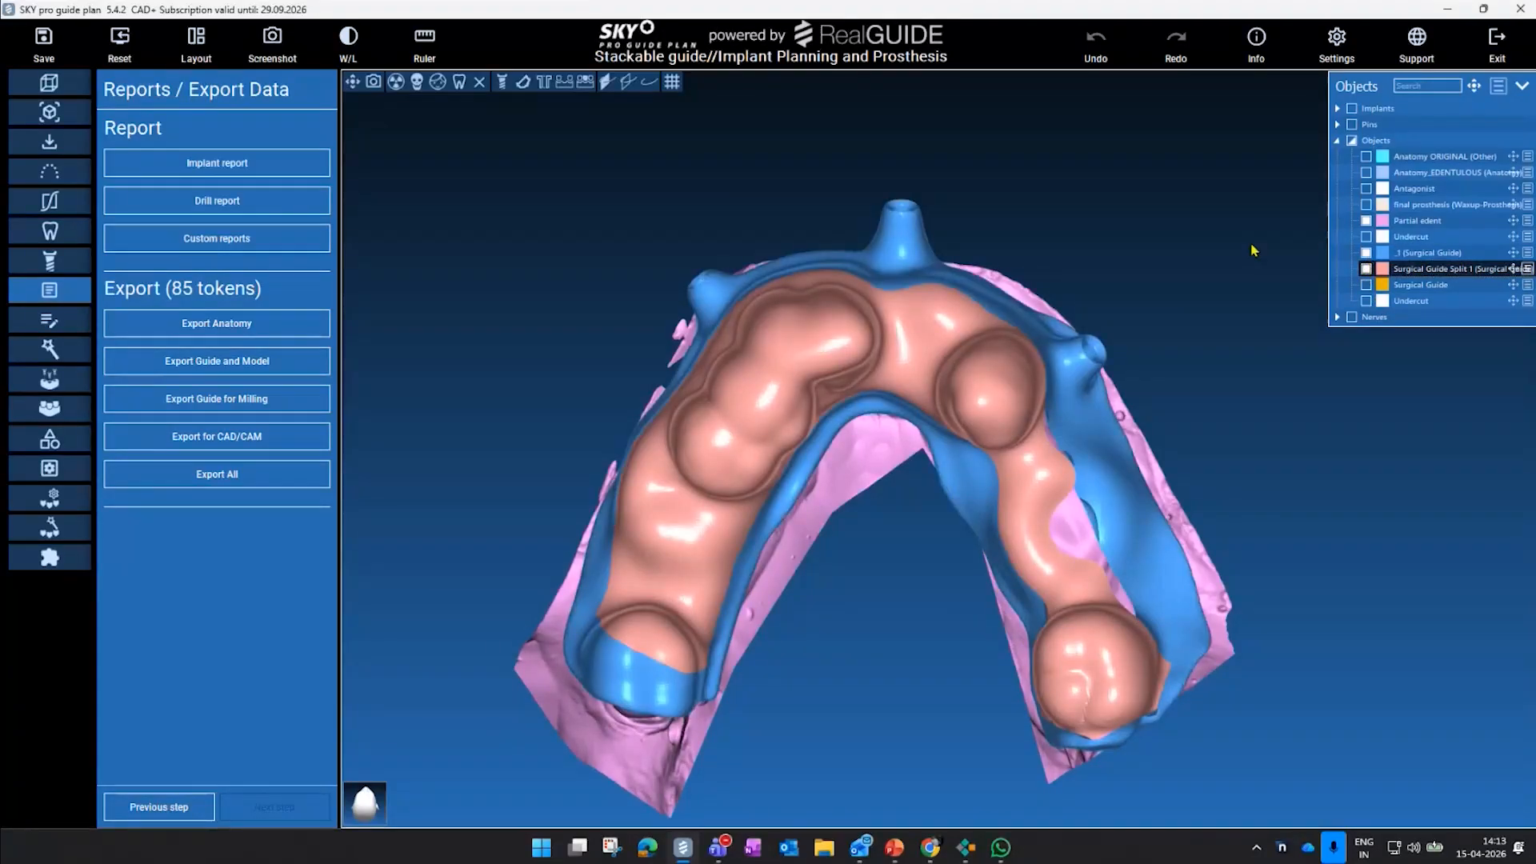
left_click(1352, 125)
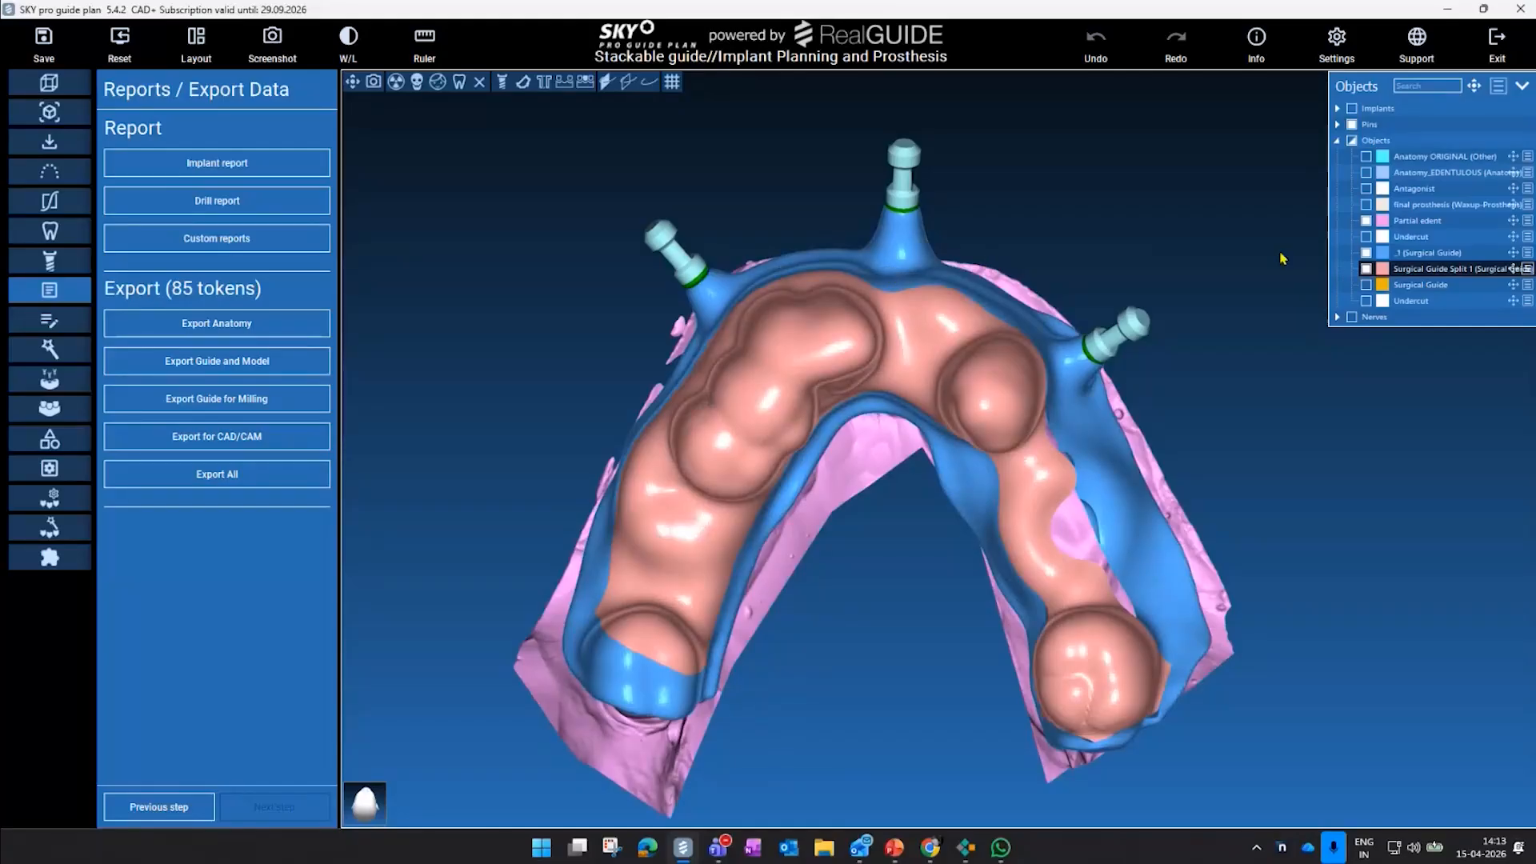
- Hide Split 1, replace Partial edent with Anatomy_EDENTULOUS, and show the Surgical Guide and implants over the pinned base guide
left_click(1366, 269)
left_click_drag(1325, 390, 1320, 405)
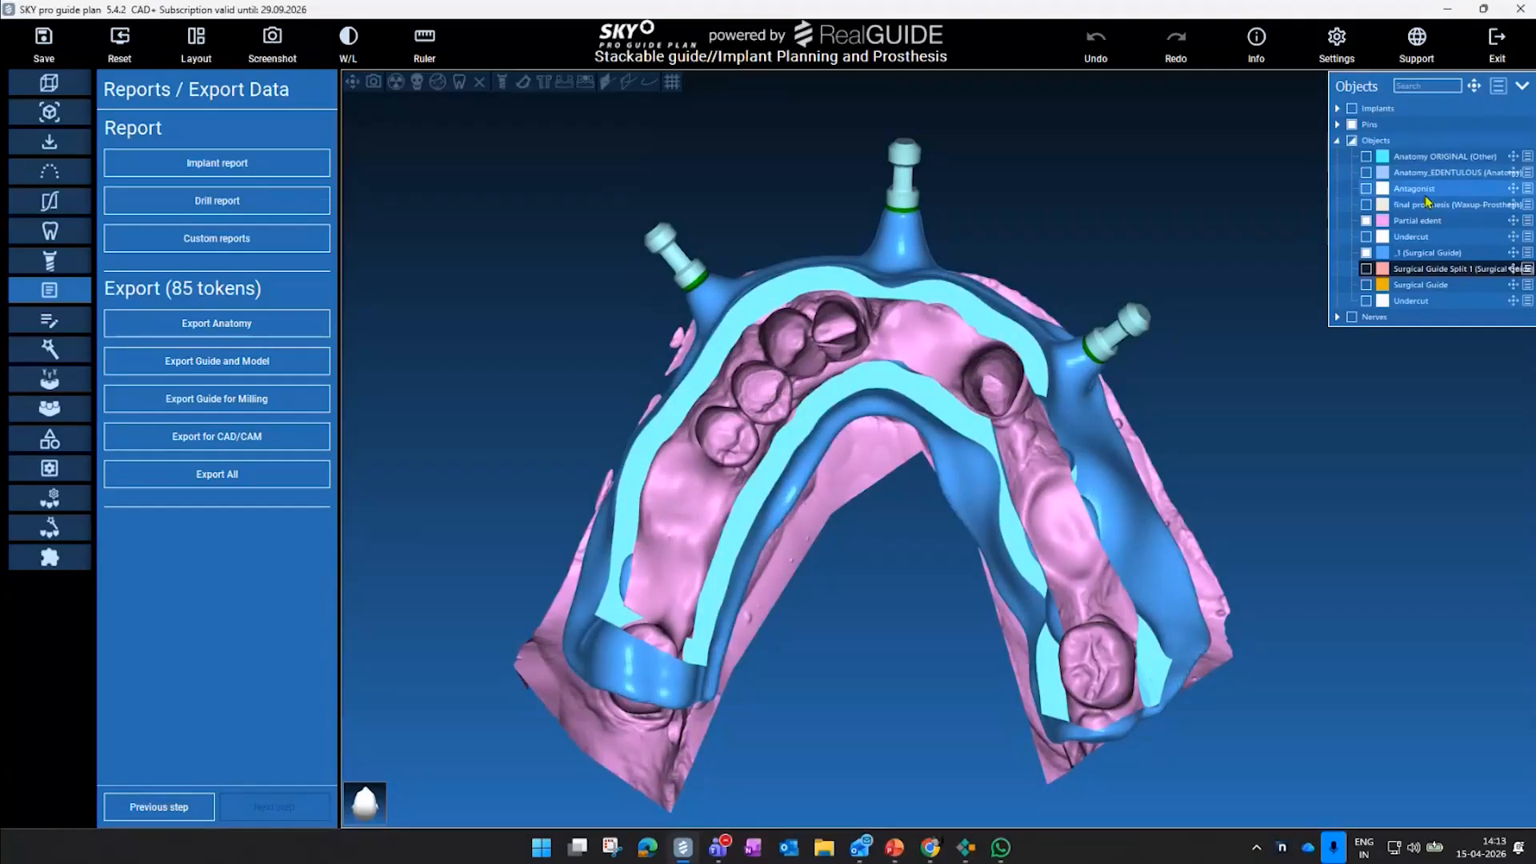
left_click(1367, 222)
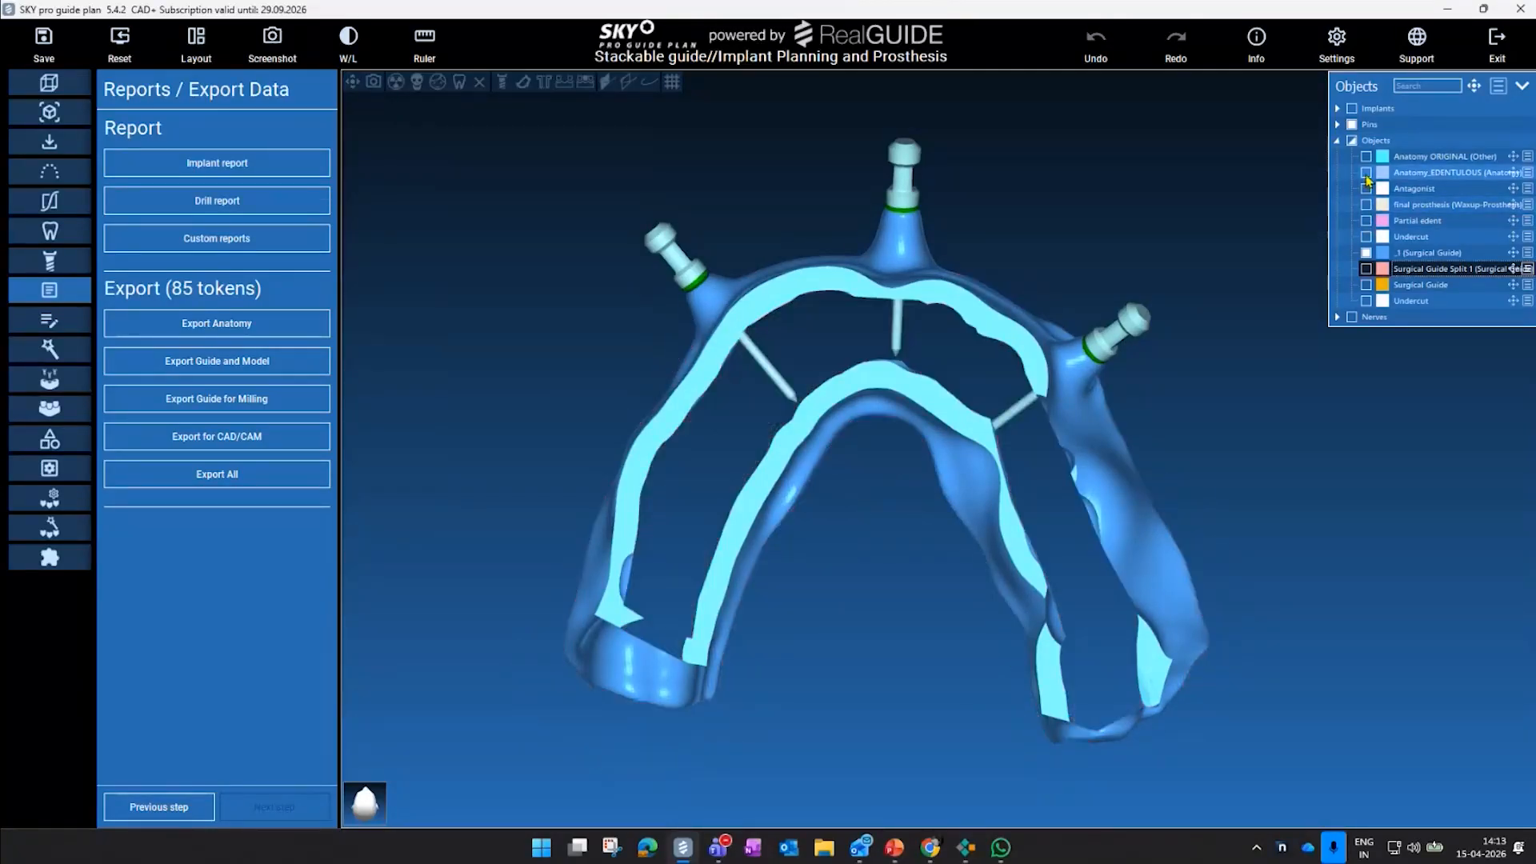
left_click(1367, 174)
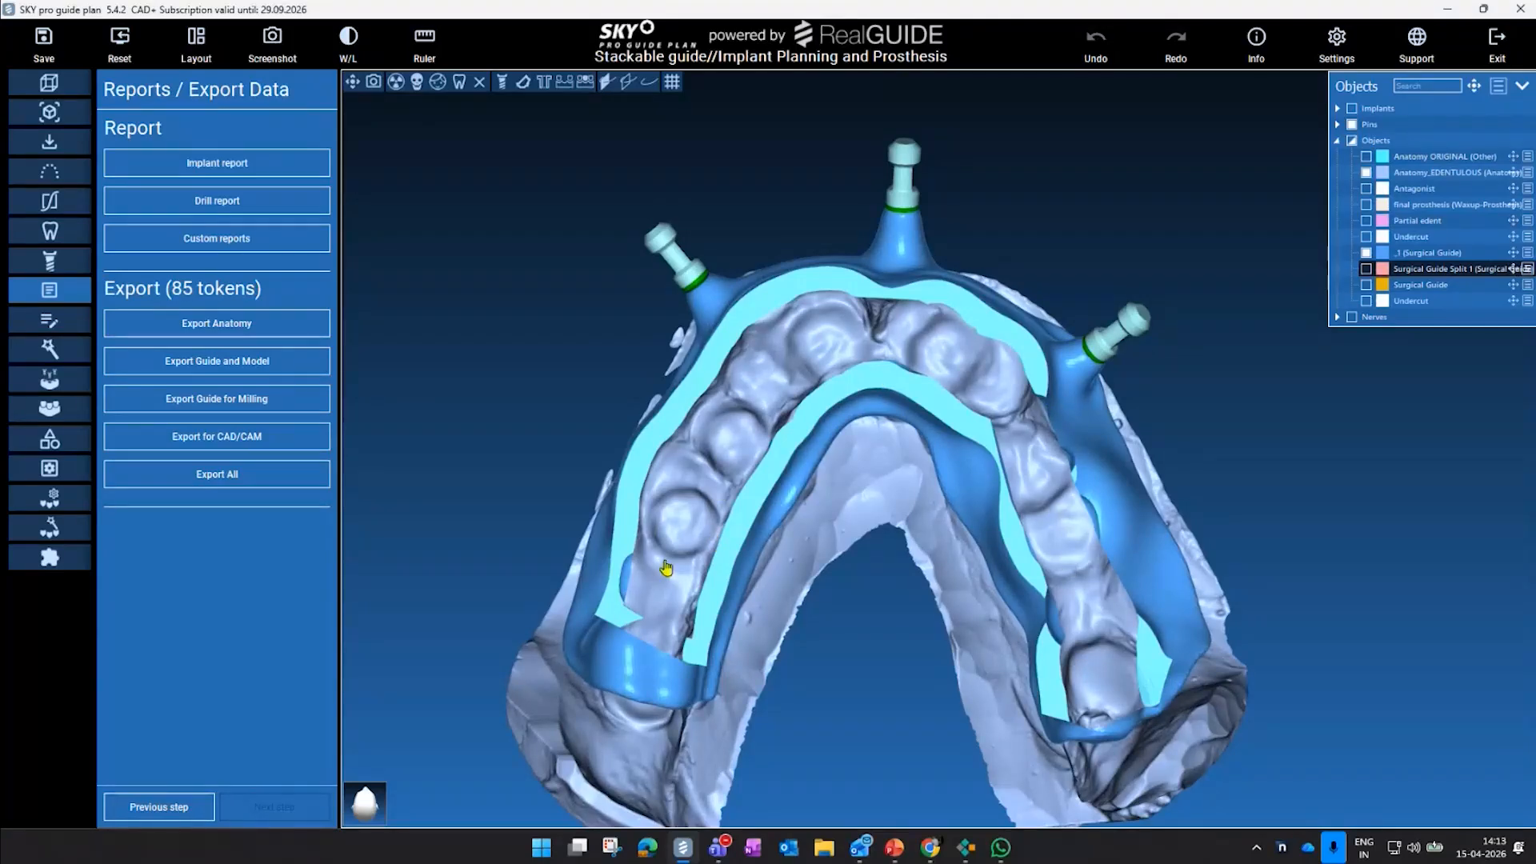
left_click(1368, 287)
middle_click_drag(1262, 454, 830, 445)
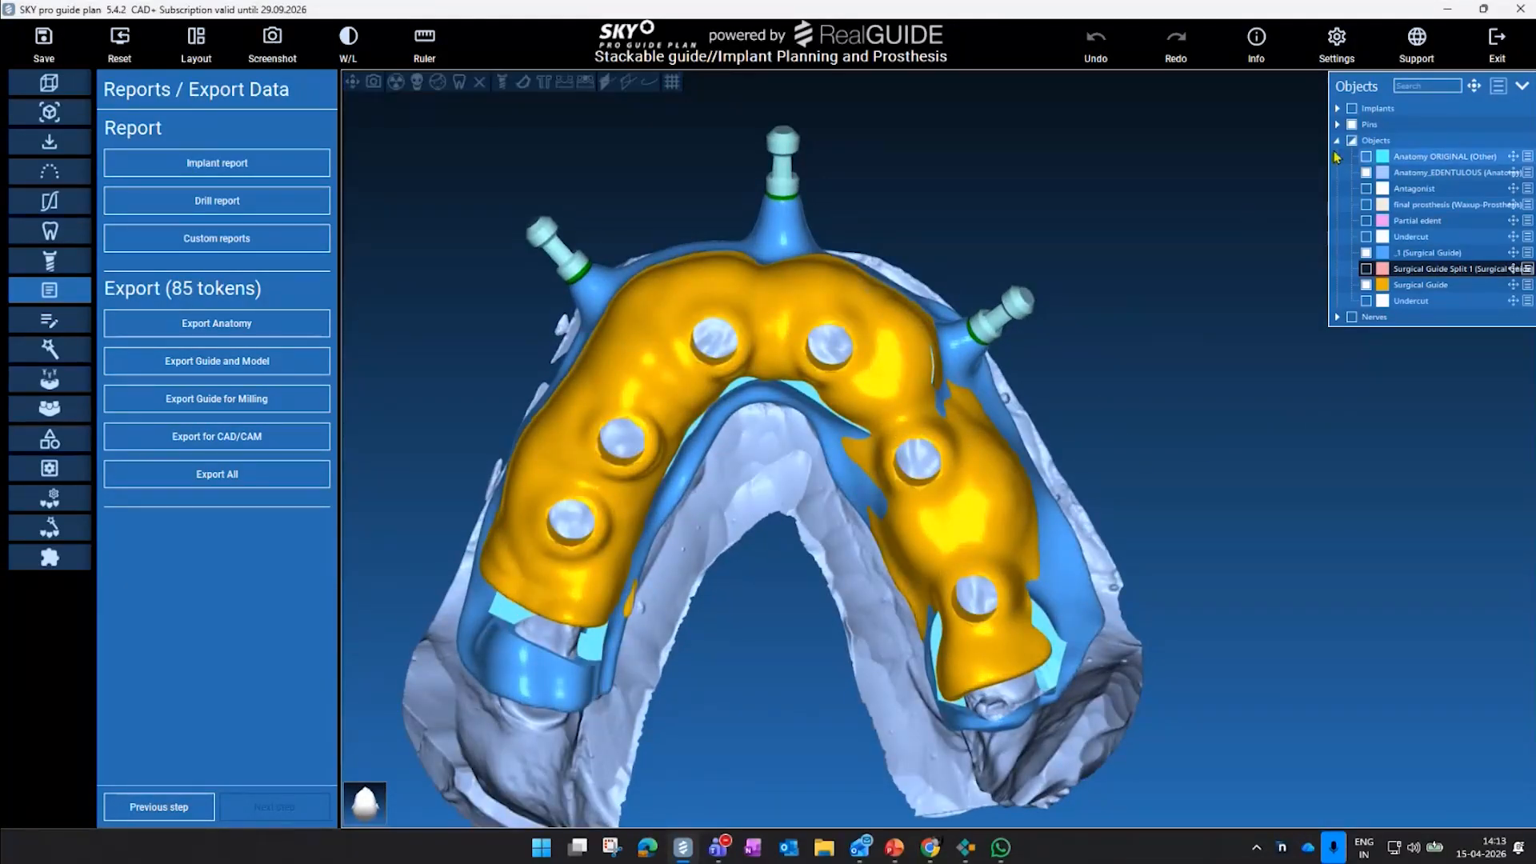
left_click(1352, 108)
middle_click_drag(1190, 367, 1194, 332)
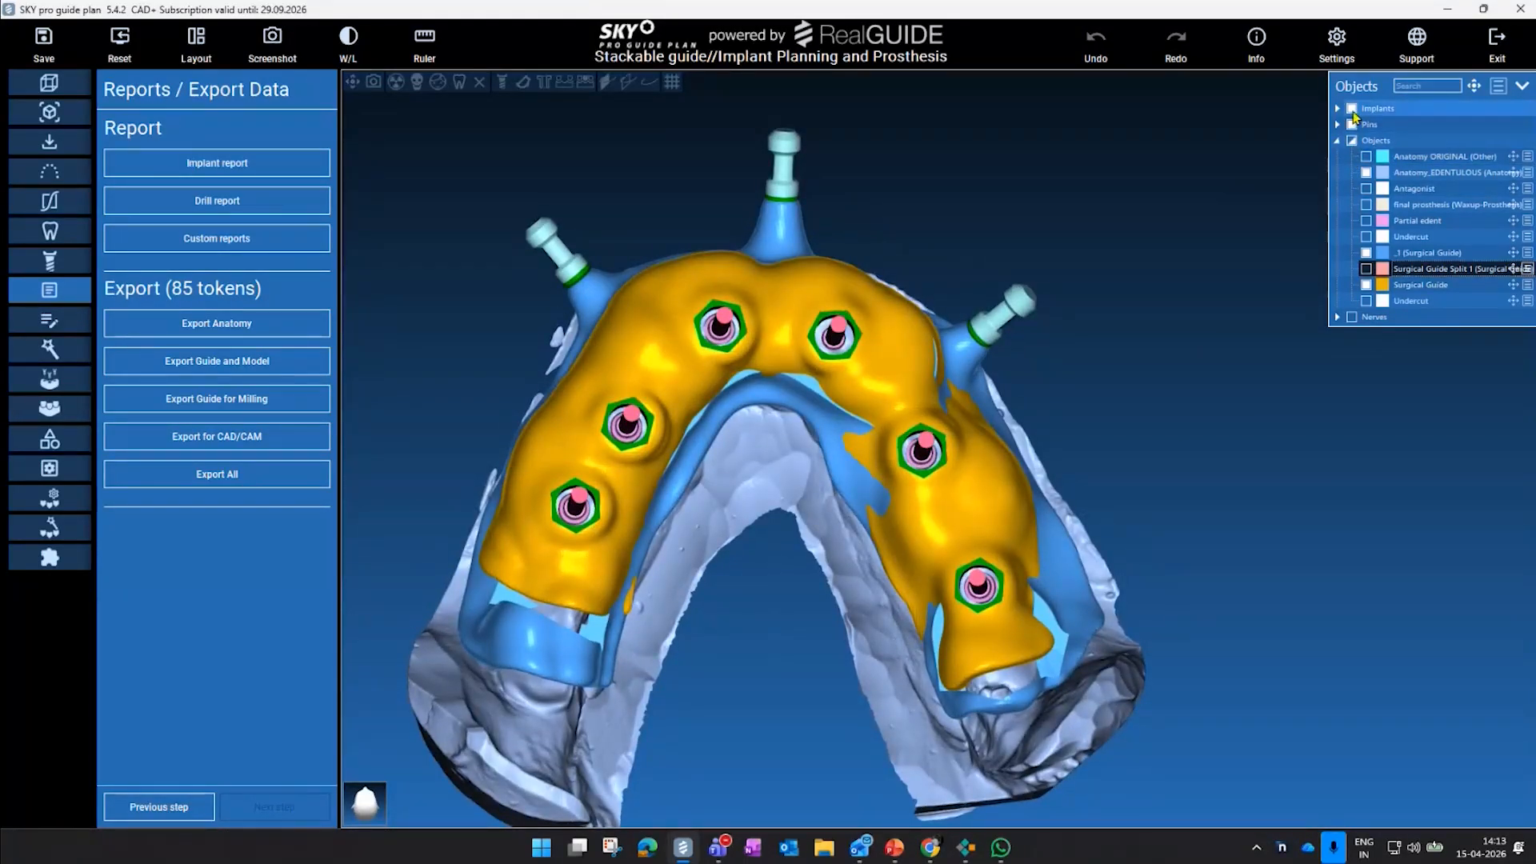
- Hide the implants and Anatomy_EDENTULOUS and inspect from several sides how the implant guide meets the blue base guide
left_click(1352, 108)
left_click(1366, 172)
middle_click_drag(1214, 410, 1218, 214)
scroll(768, 361, "up", 3)
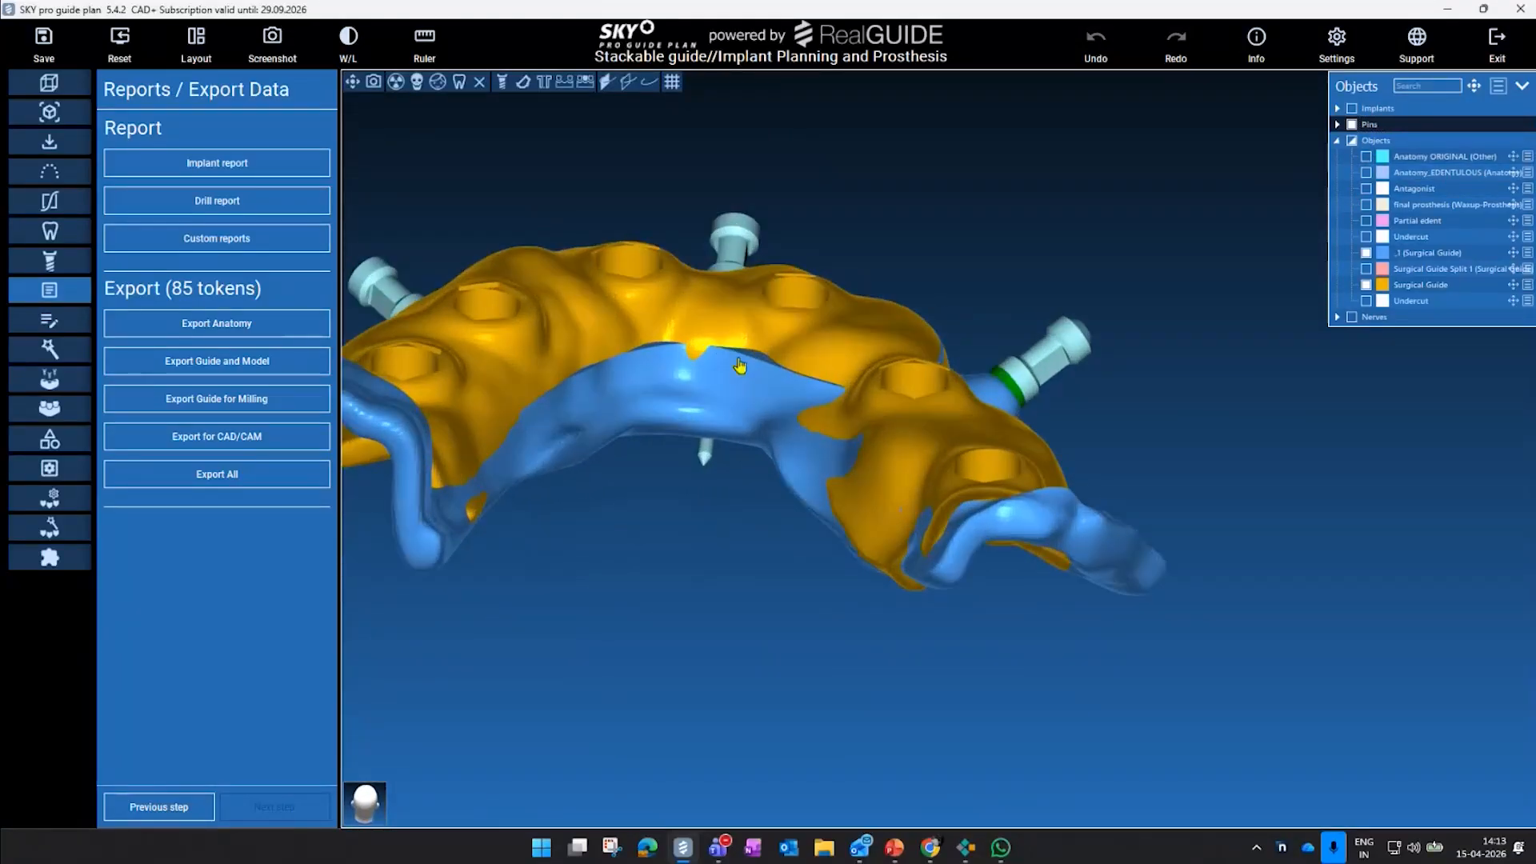
middle_click_drag(732, 395, 855, 400)
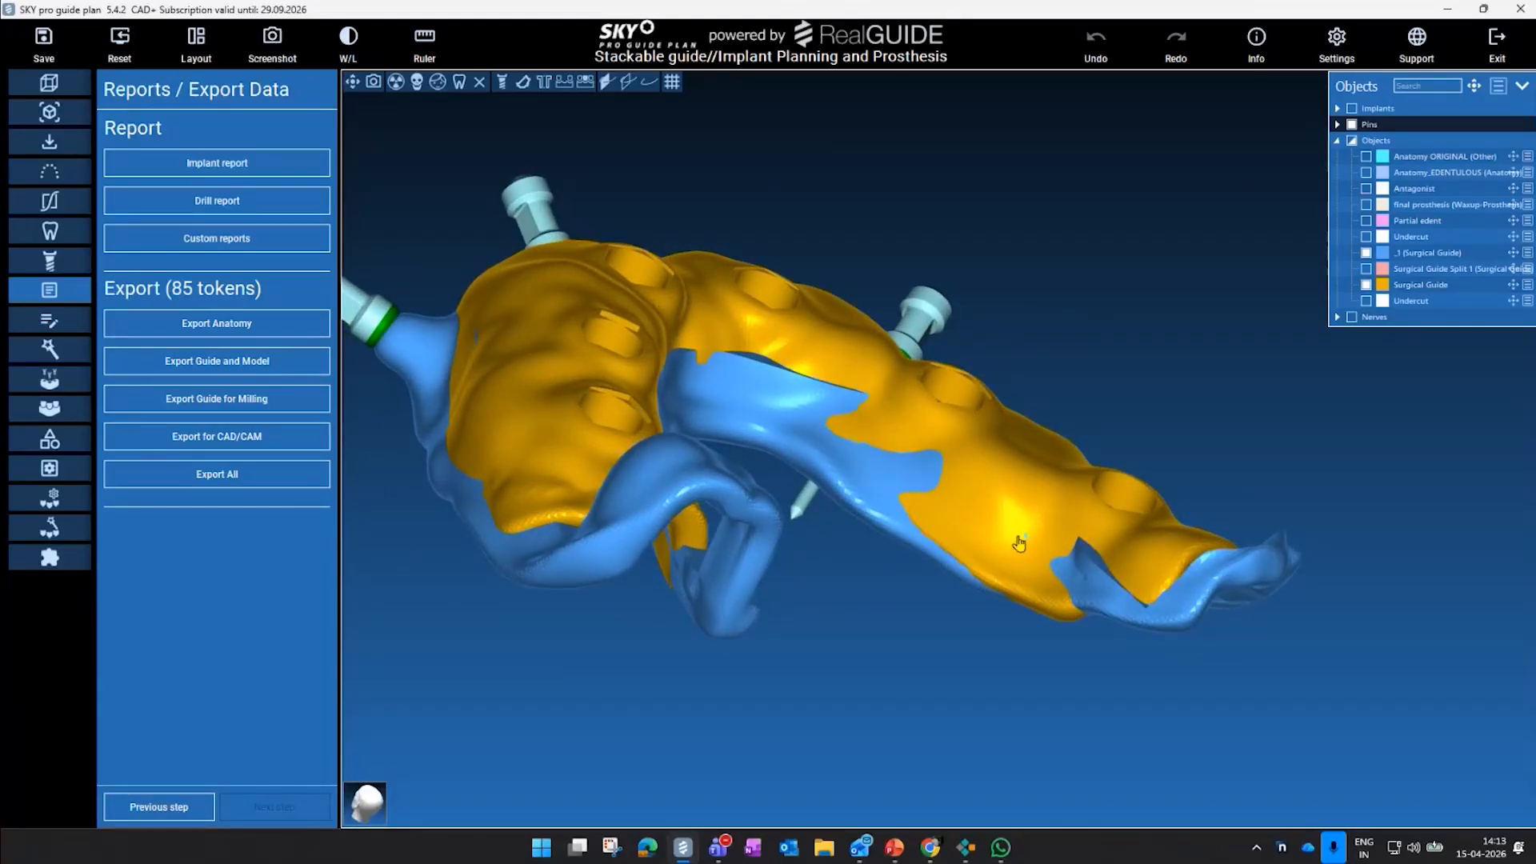
middle_click_drag(497, 487, 728, 494)
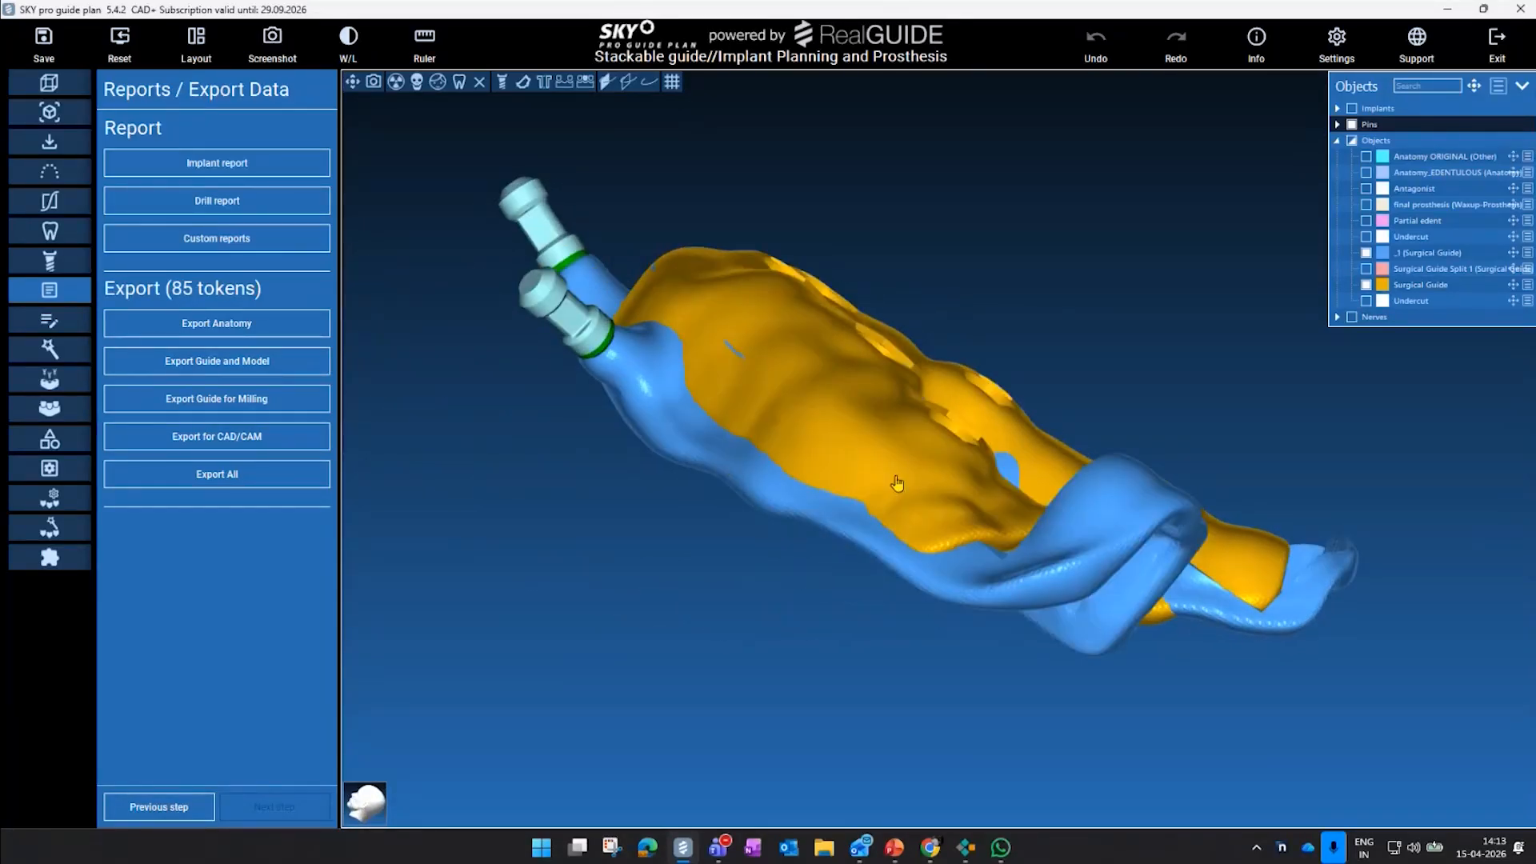
middle_click_drag(1111, 346, 690, 417)
middle_click_drag(773, 511, 781, 425)
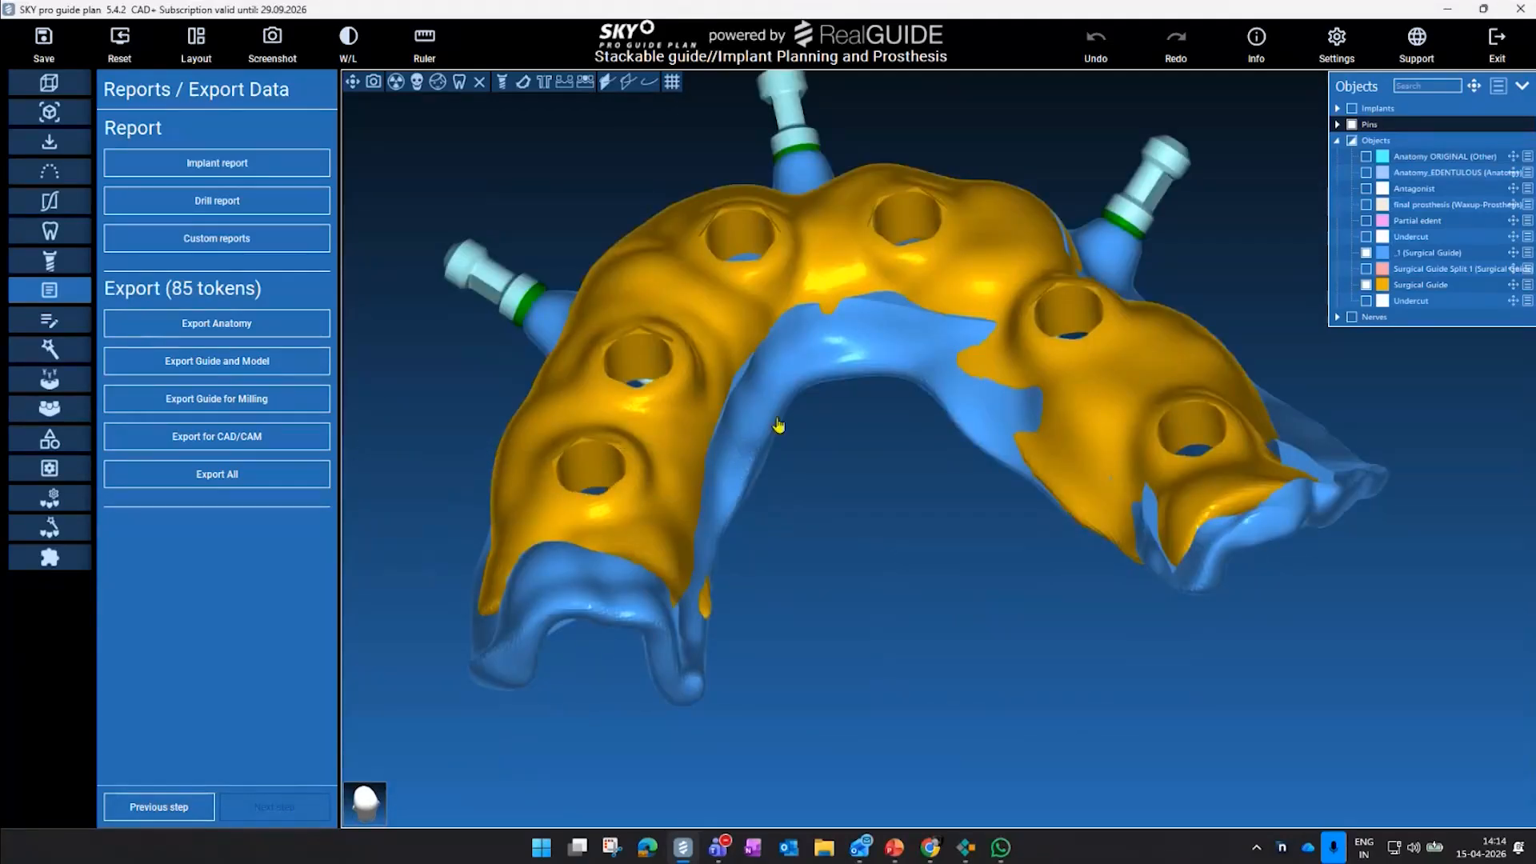
- Start Volume Splitting in the SandBox with a flat-base slot around the implant guide, and hide the _1 base guide
left_click(64, 451)
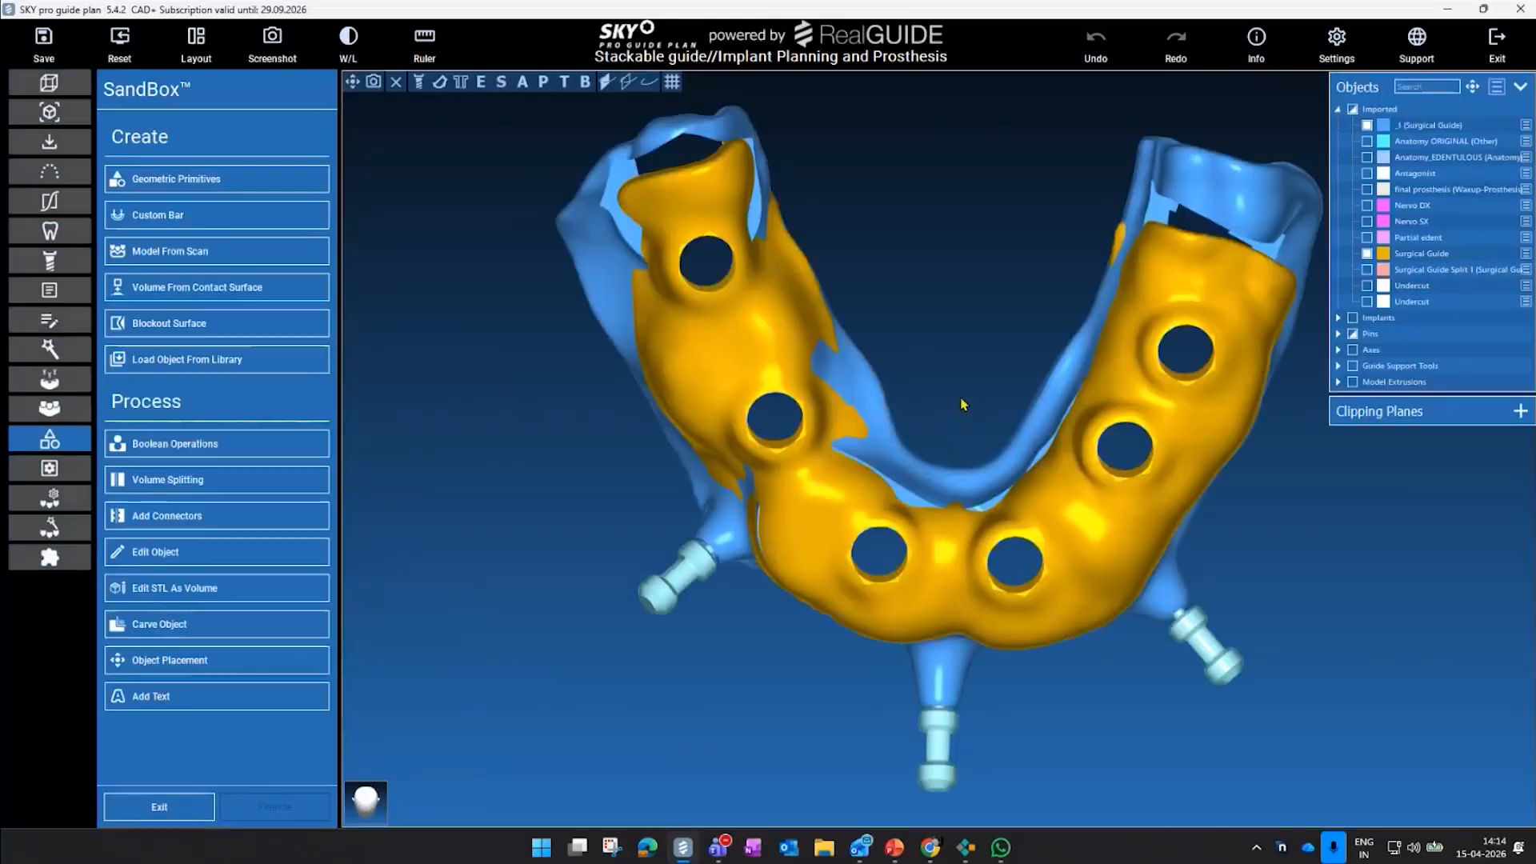
left_click(258, 490)
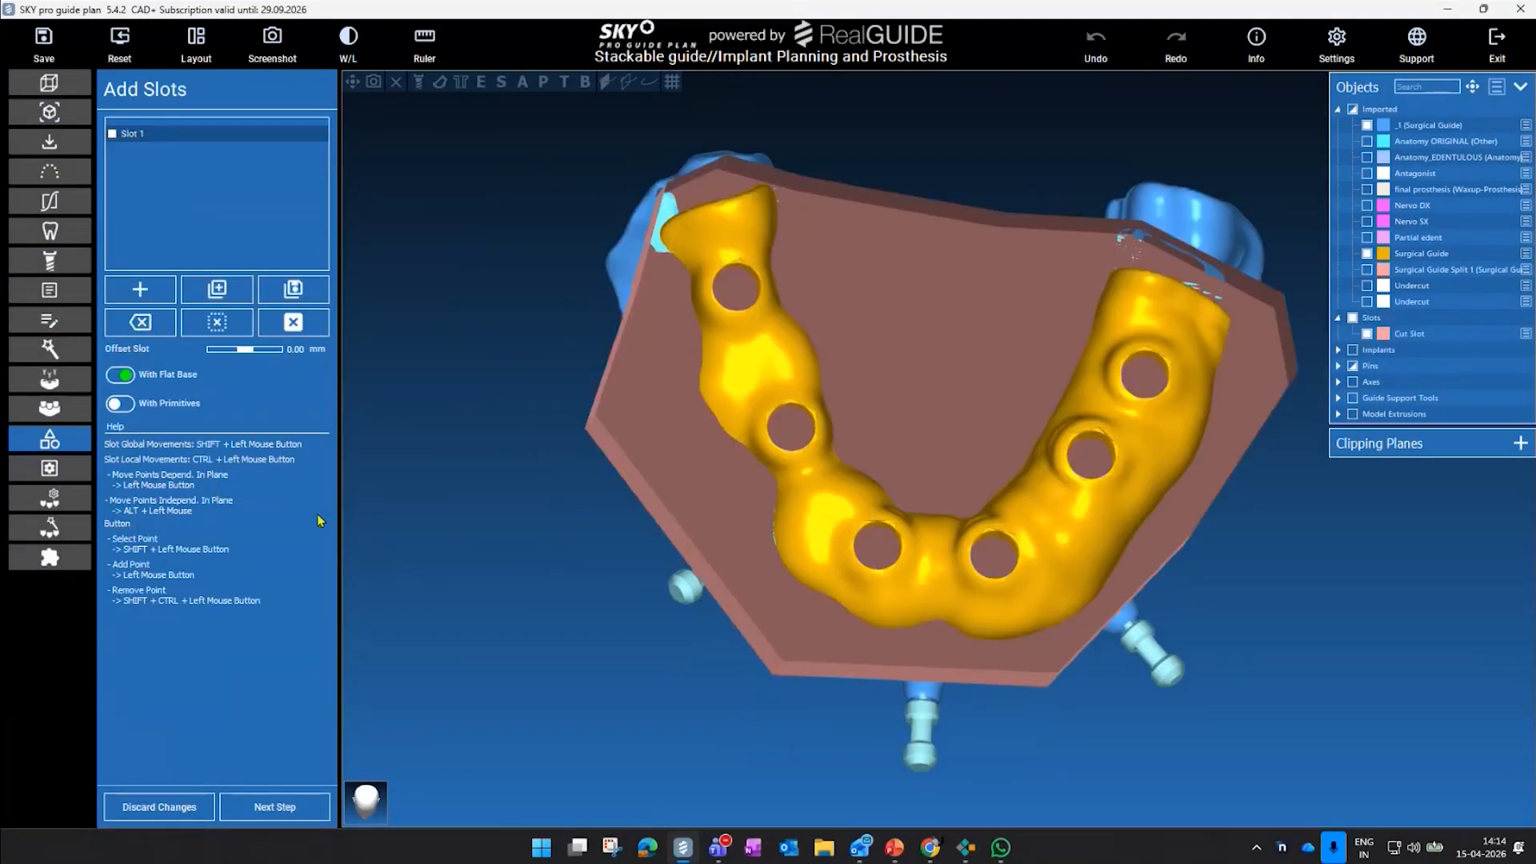
left_click(1367, 125)
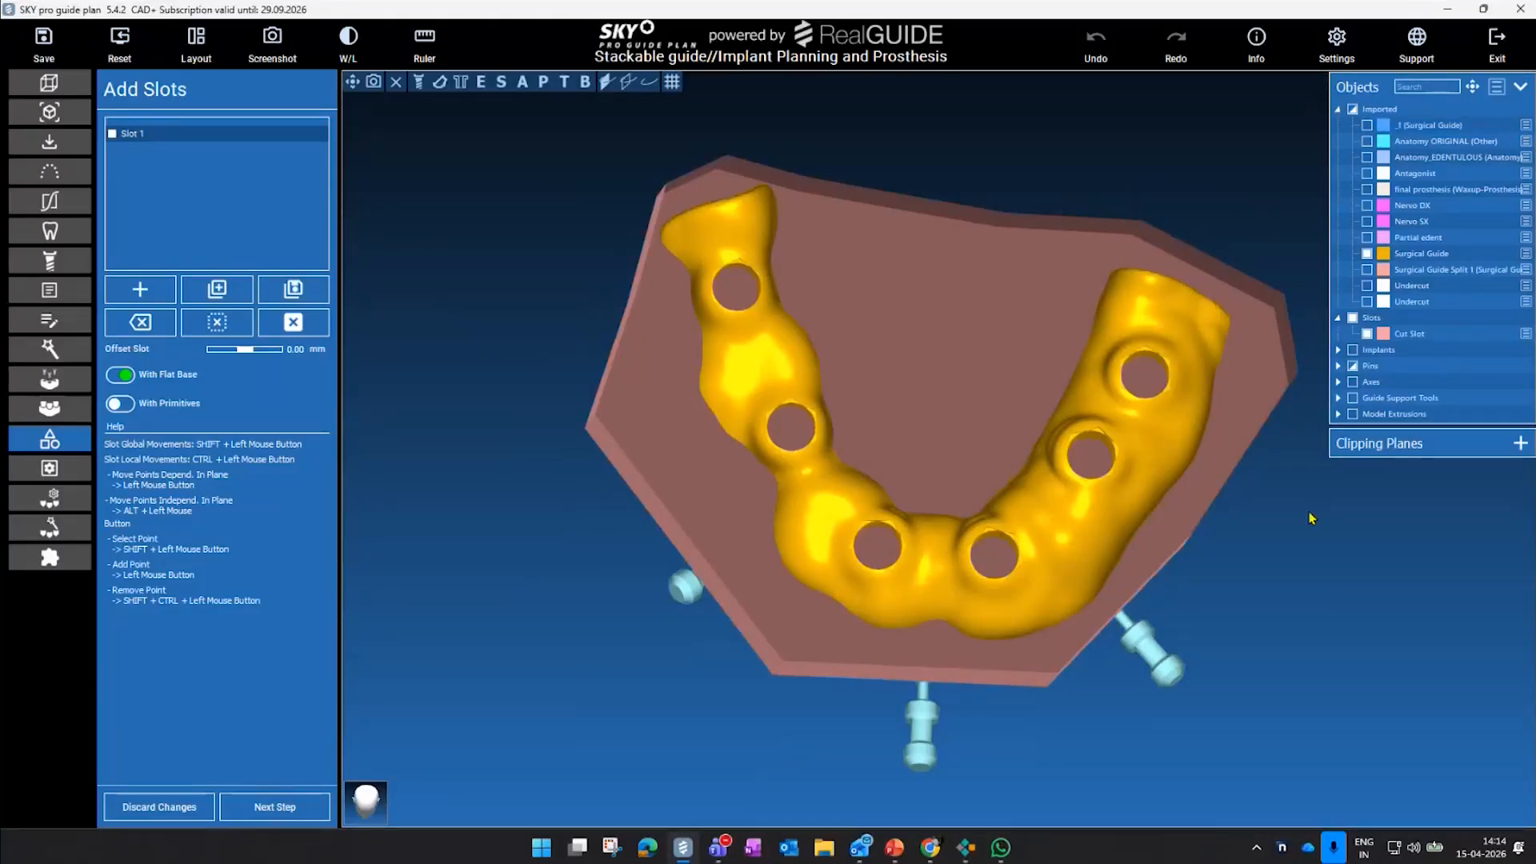
- Check the cut slot's position against the implant guide and slightly adjust its corner point near the guide's end
mouse_move(1334, 531)
left_mouse_down()
mouse_move(1245, 525)
mouse_move(1252, 155)
mouse_move(1254, 192)
mouse_move(1173, 137)
mouse_move(1208, 147)
mouse_move(1200, 184)
left_mouse_up()
left_click(1085, 341)
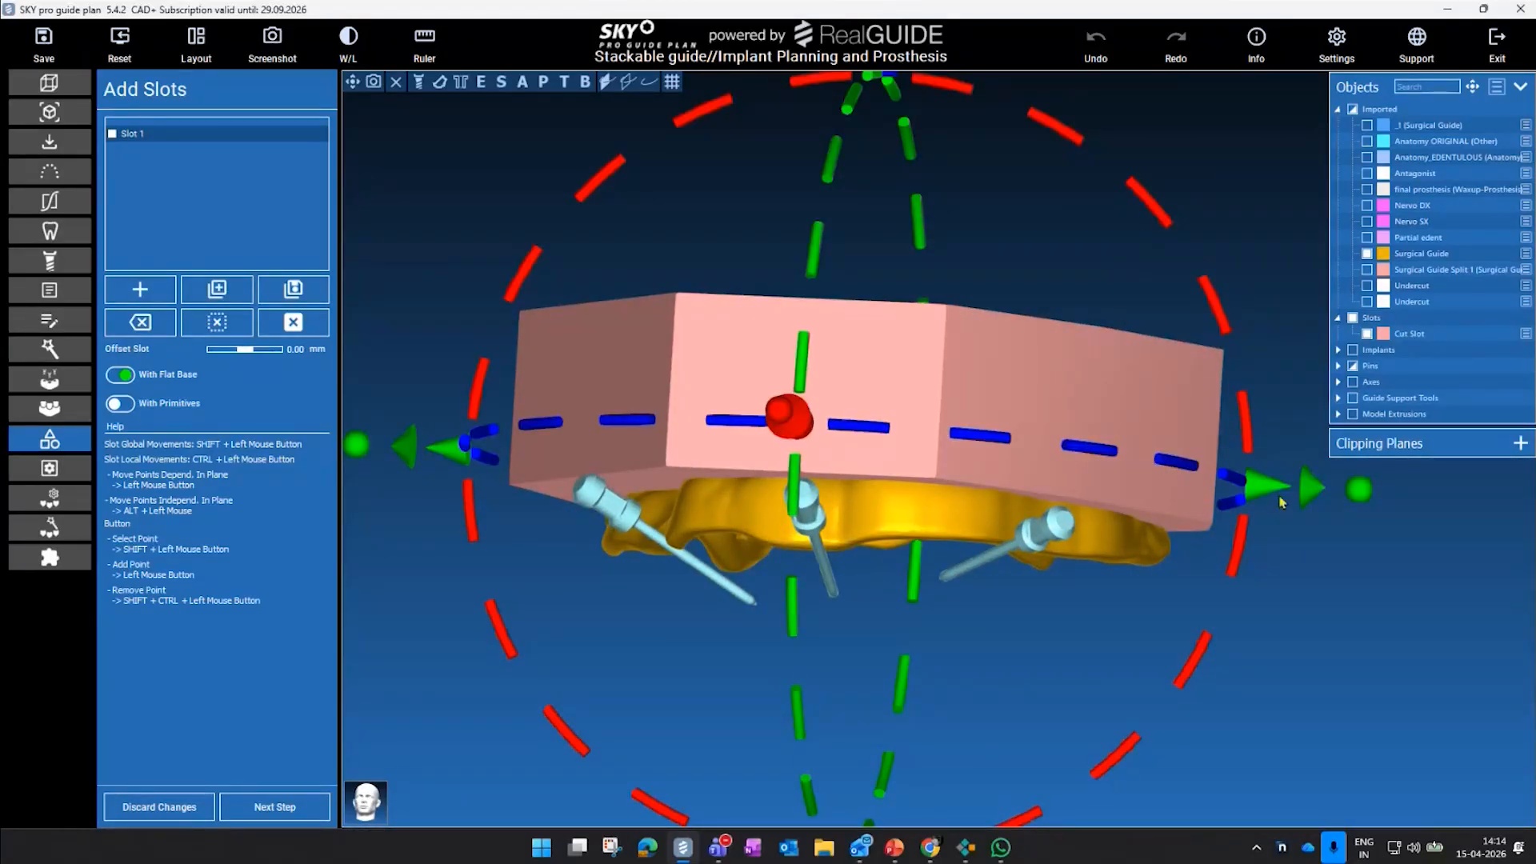
left_click(1065, 344)
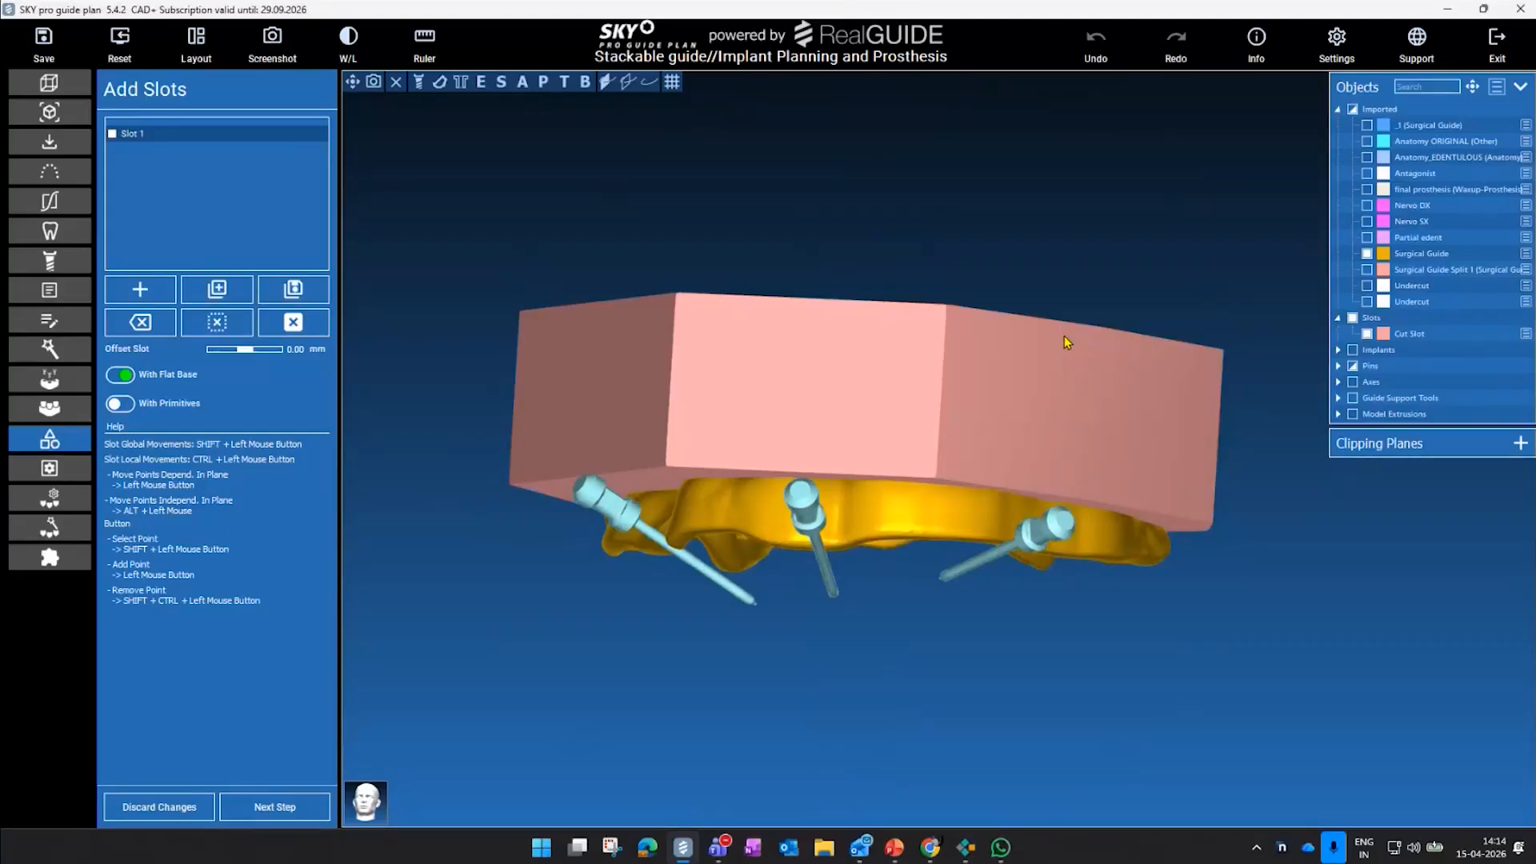
left_click(1069, 348)
left_click_drag(1053, 153, 1042, 520)
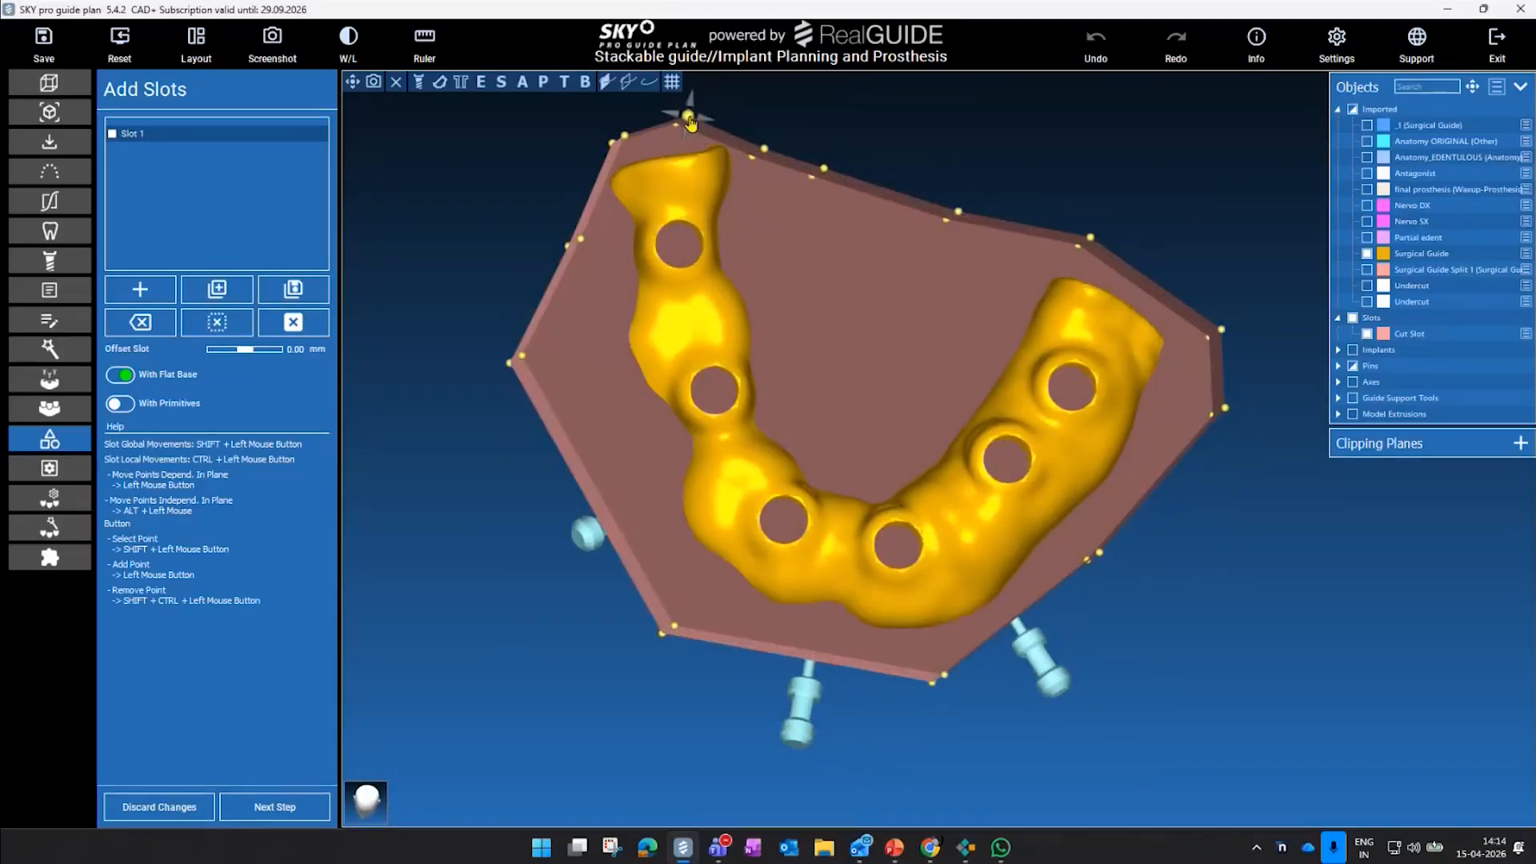
left_click_drag(690, 119, 693, 122)
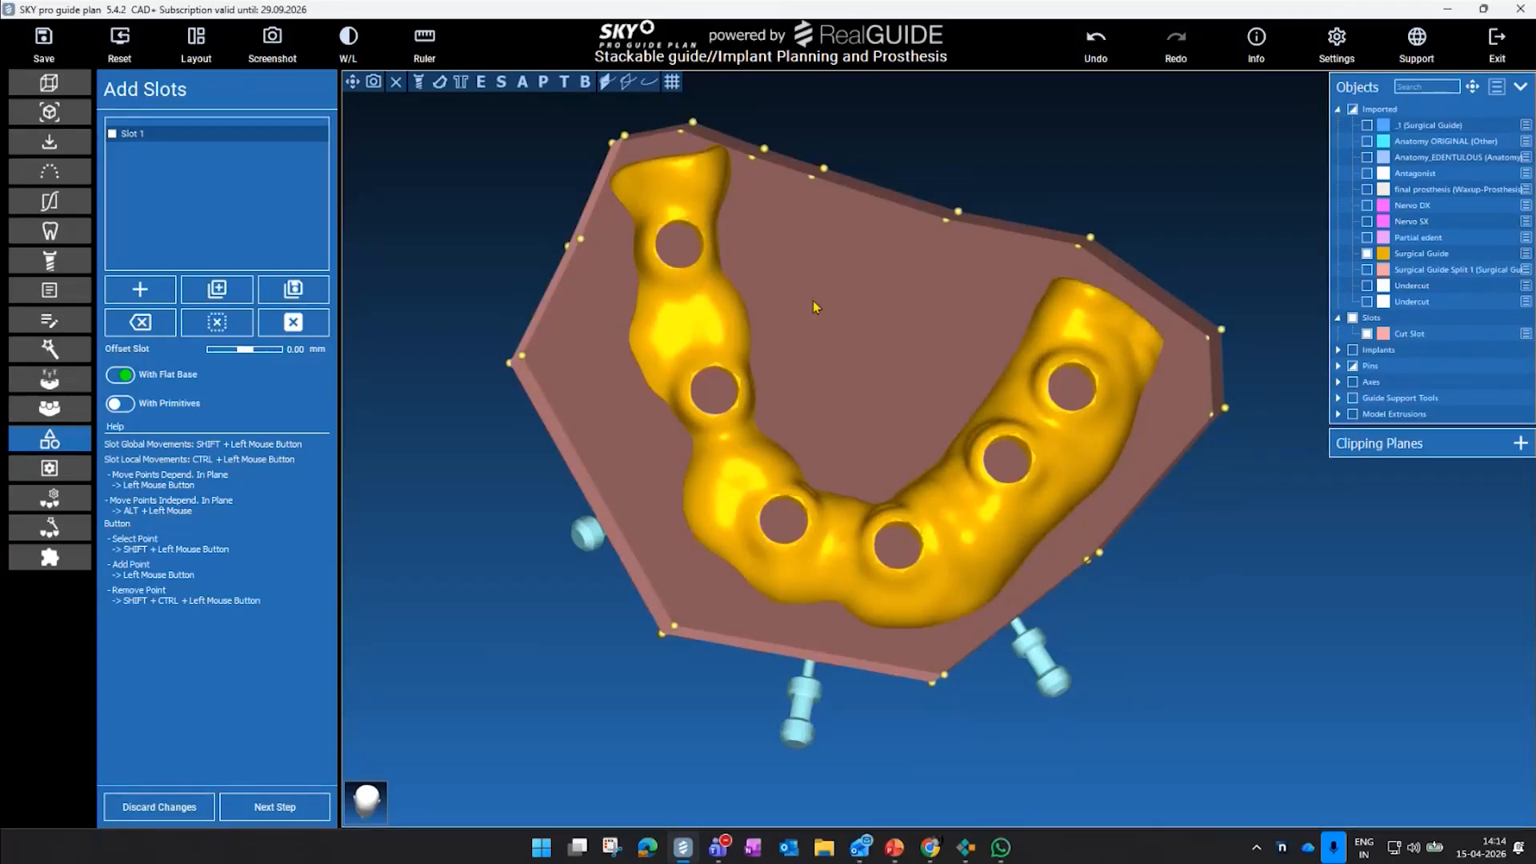
- Proceed to slot subtraction and subtract the selected Slot 1 from the Surgical Guide
left_click_drag(1219, 666, 832, 742)
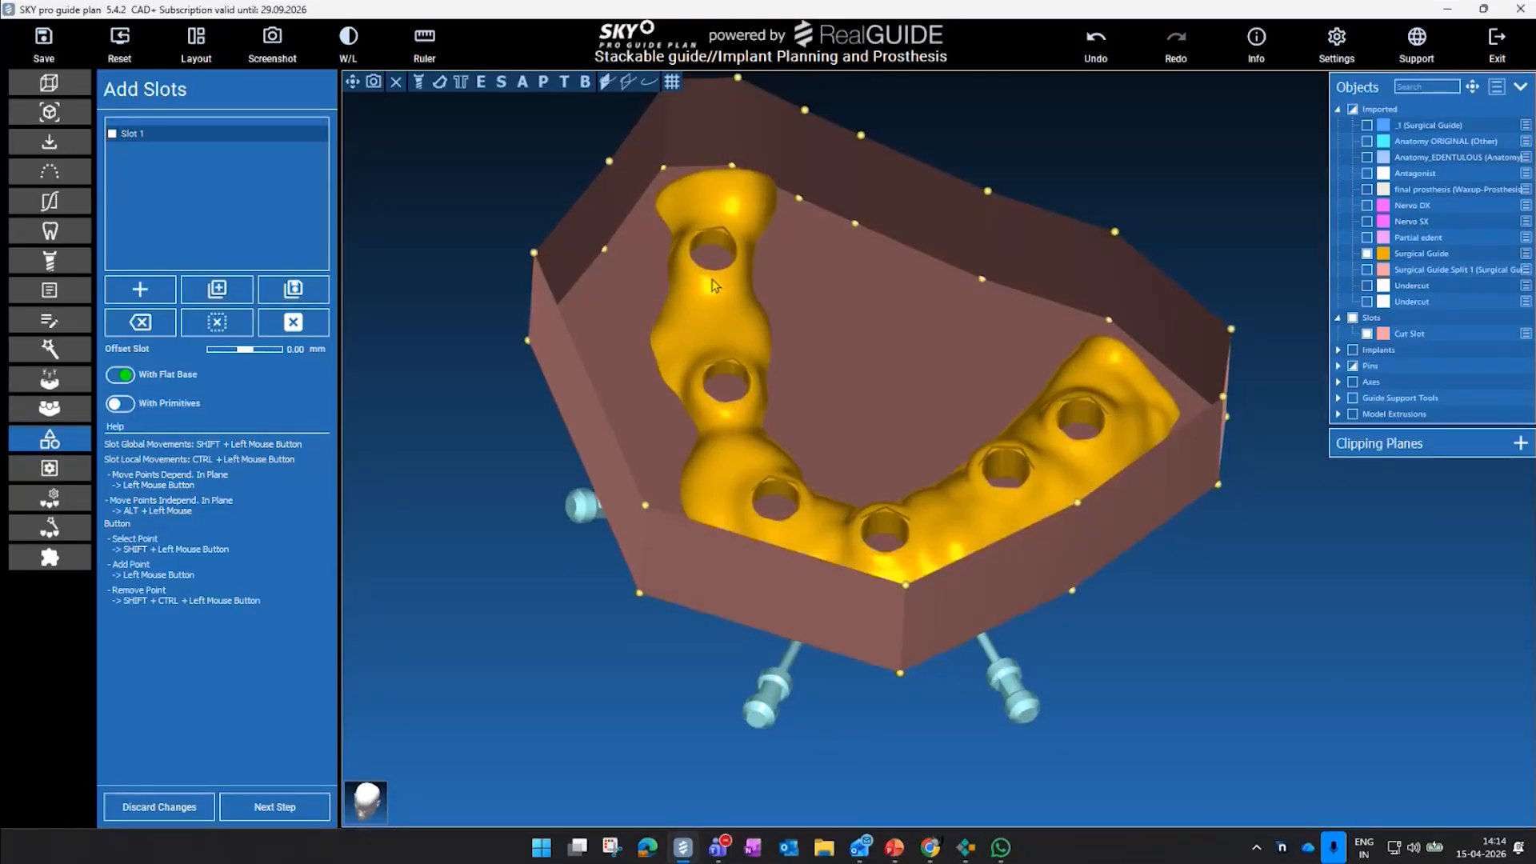
left_click(306, 810)
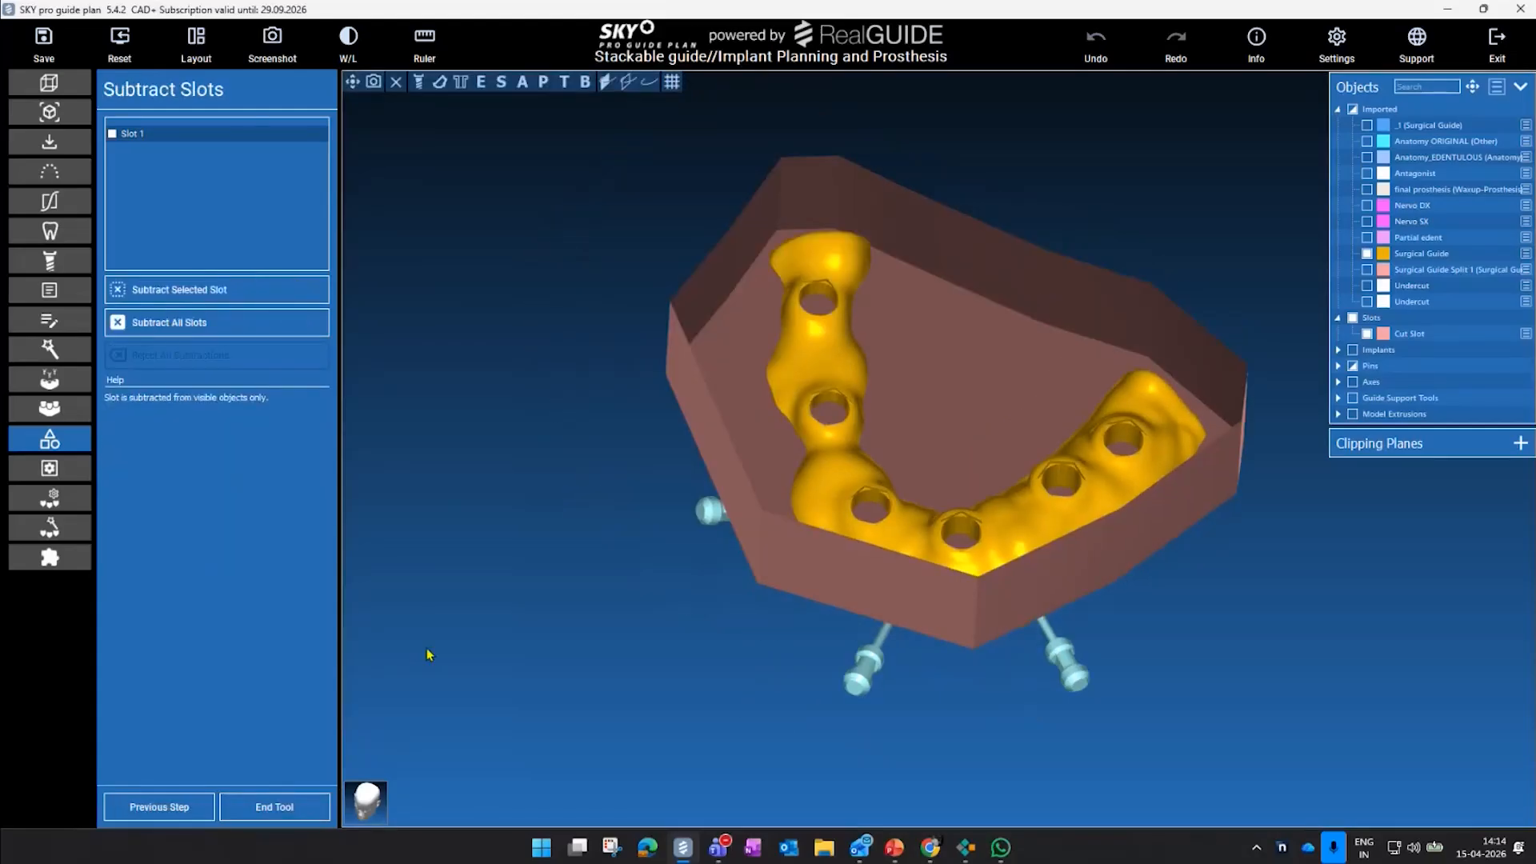
left_click_drag(570, 420, 443, 285)
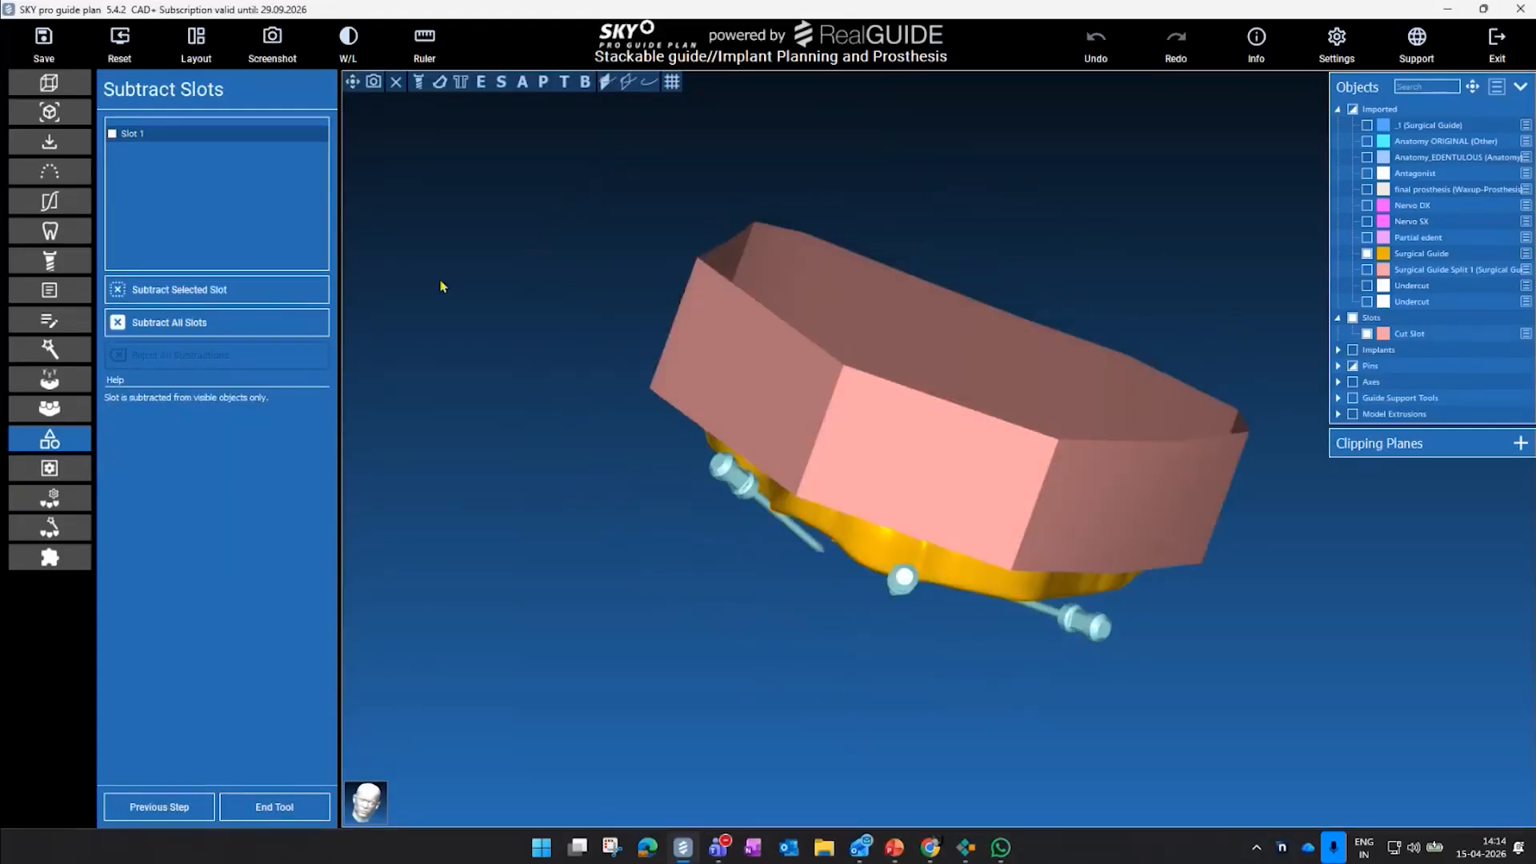
left_click(241, 296)
left_click_drag(1063, 189, 939, 333)
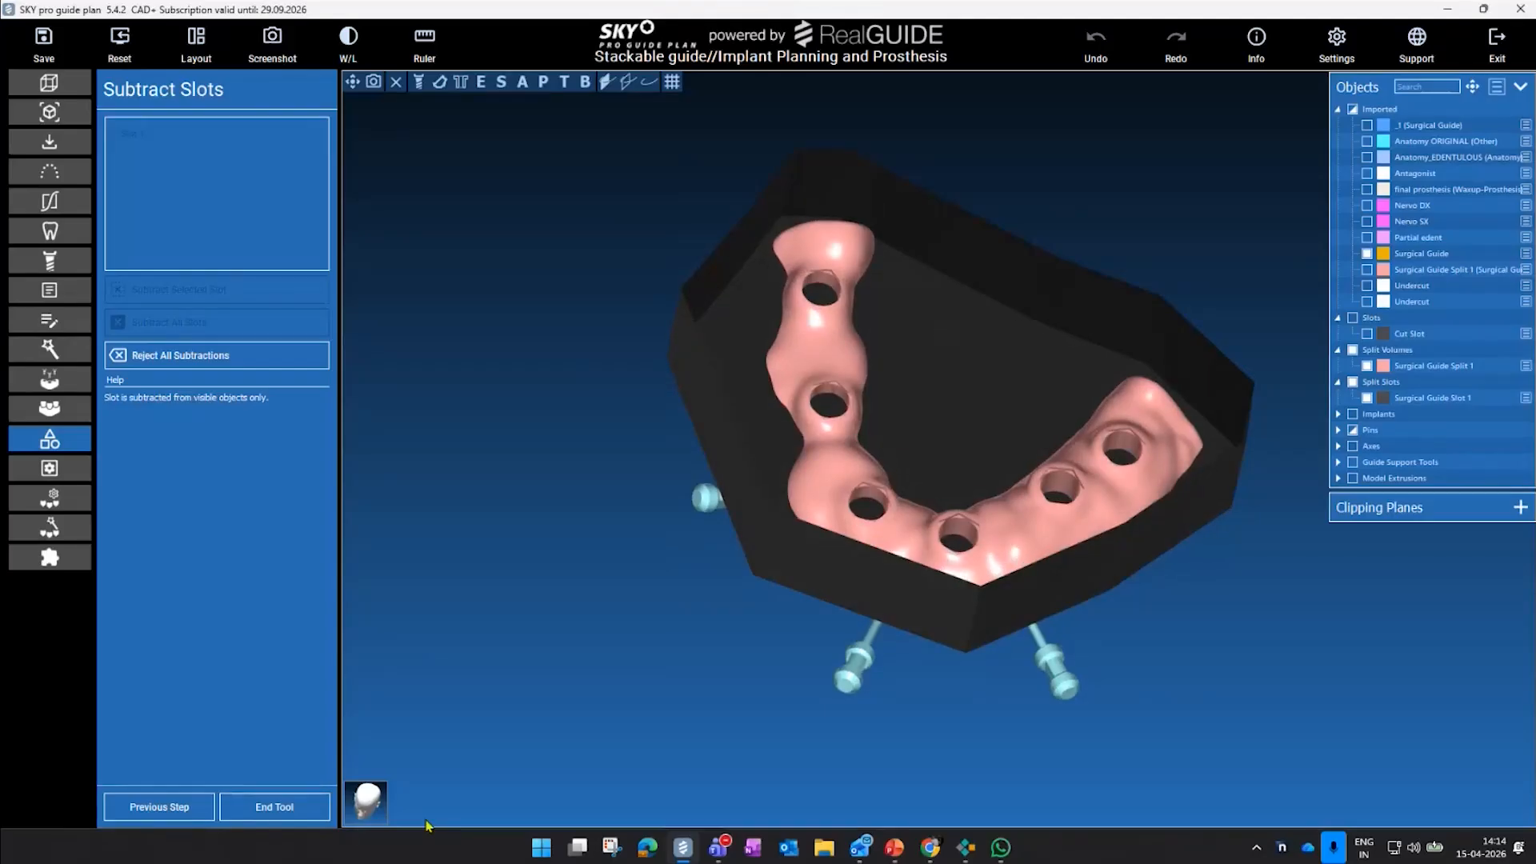
- End the slot subtraction and finalize the SandBox edits to keep the split surgical guide
left_click(274, 809)
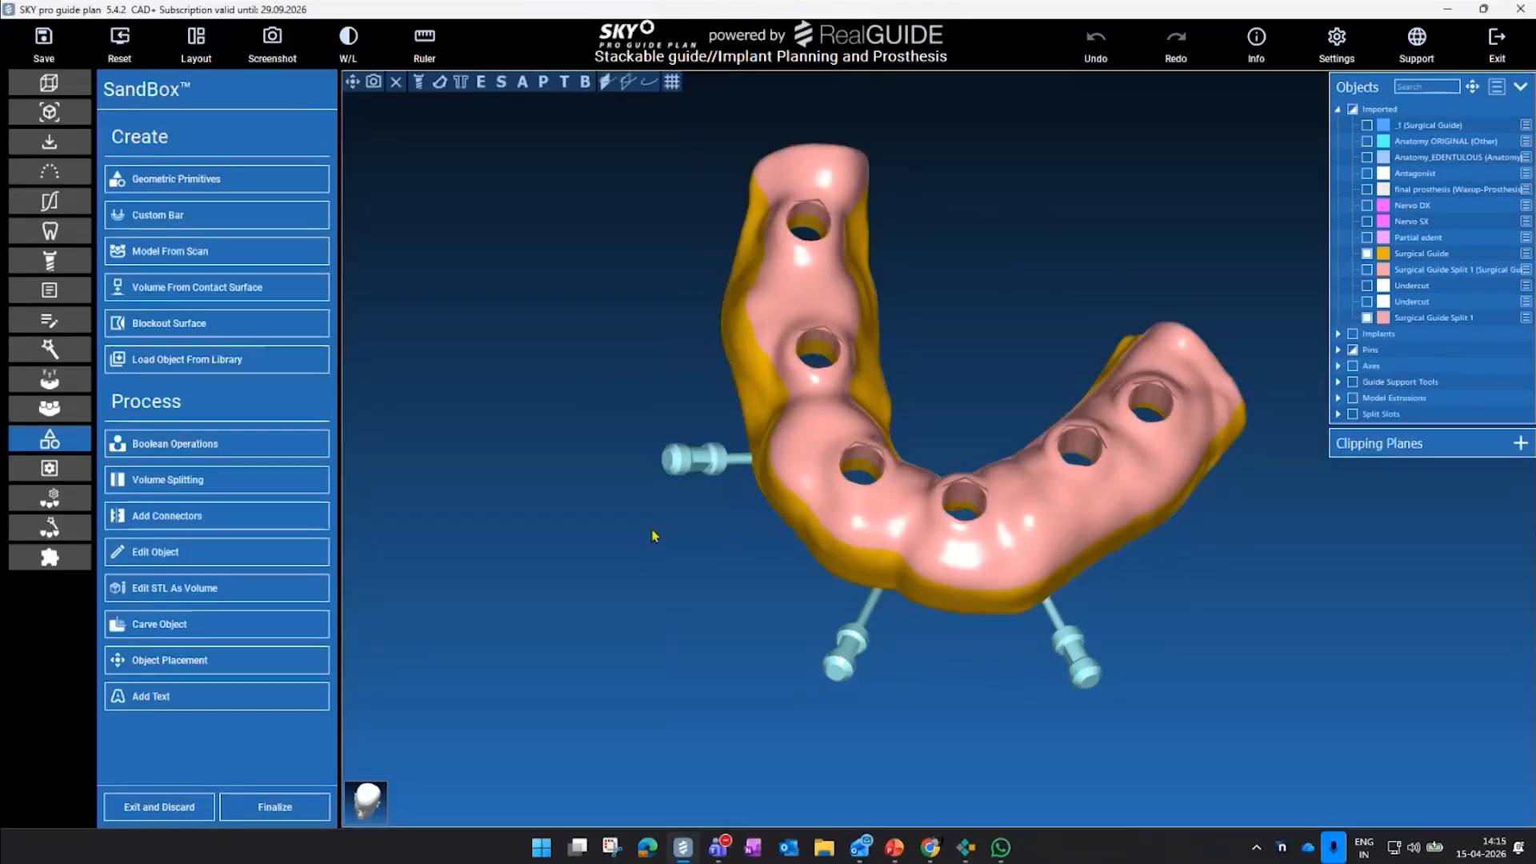
left_click_drag(1235, 223, 1165, 322)
left_click_drag(988, 380, 1116, 248)
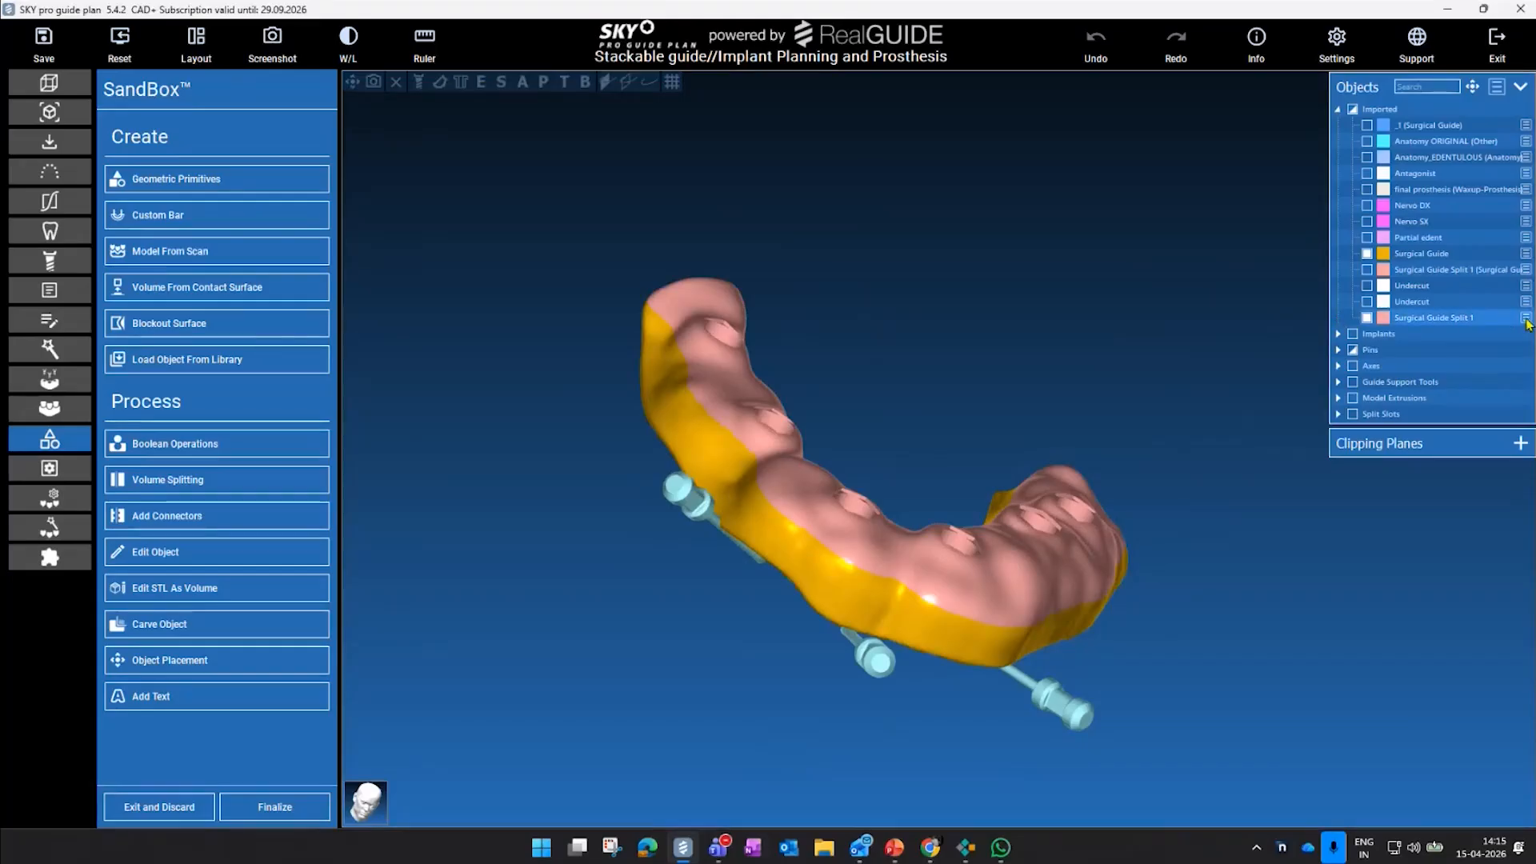
left_click(274, 806)
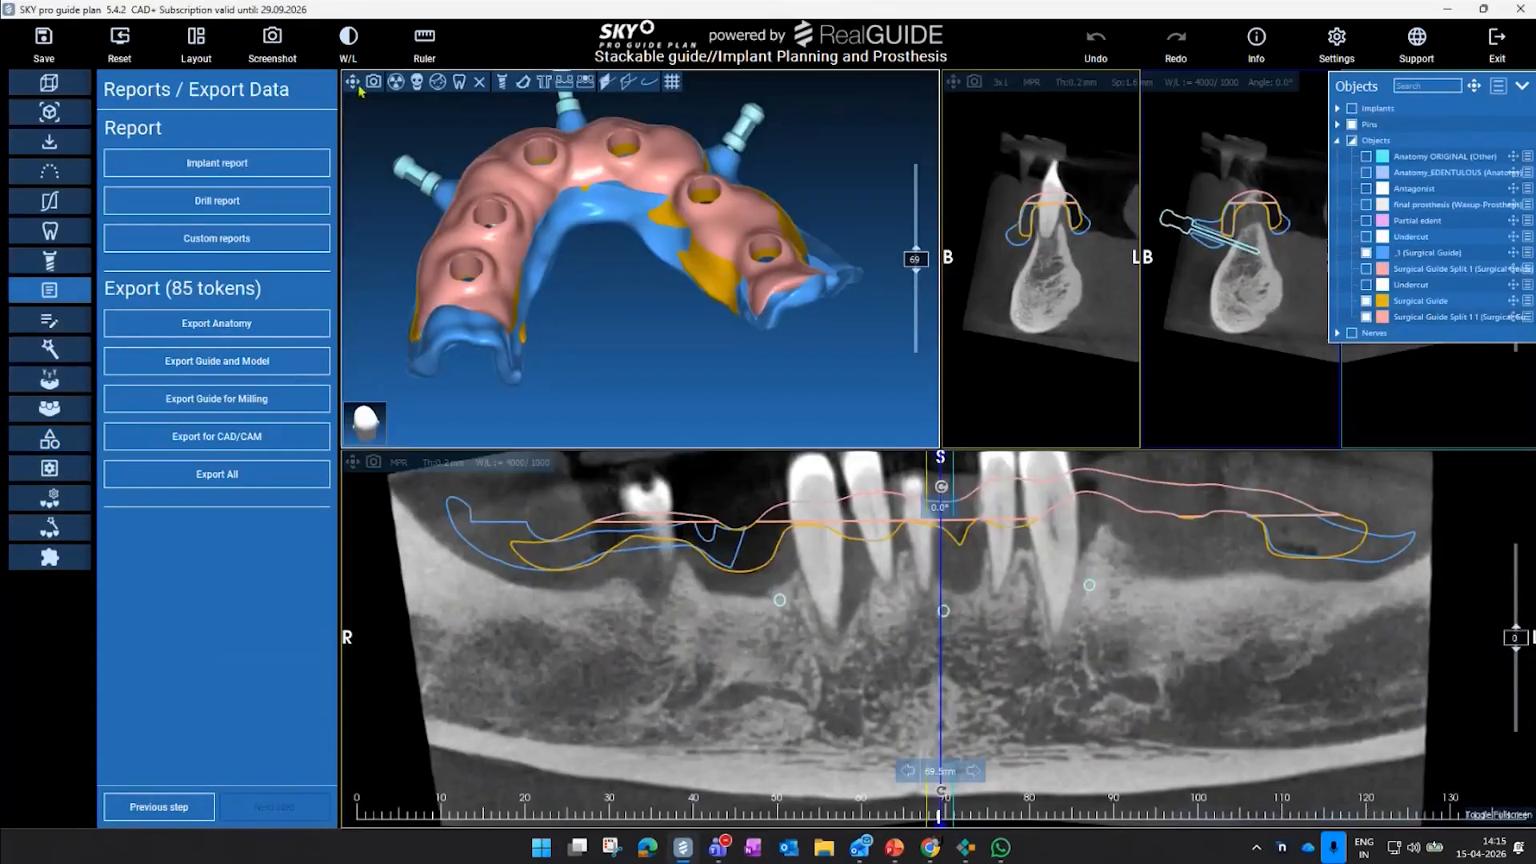
- Enlarge the 3D view to full size and hide the blue _1 surgical guide
left_click(354, 82)
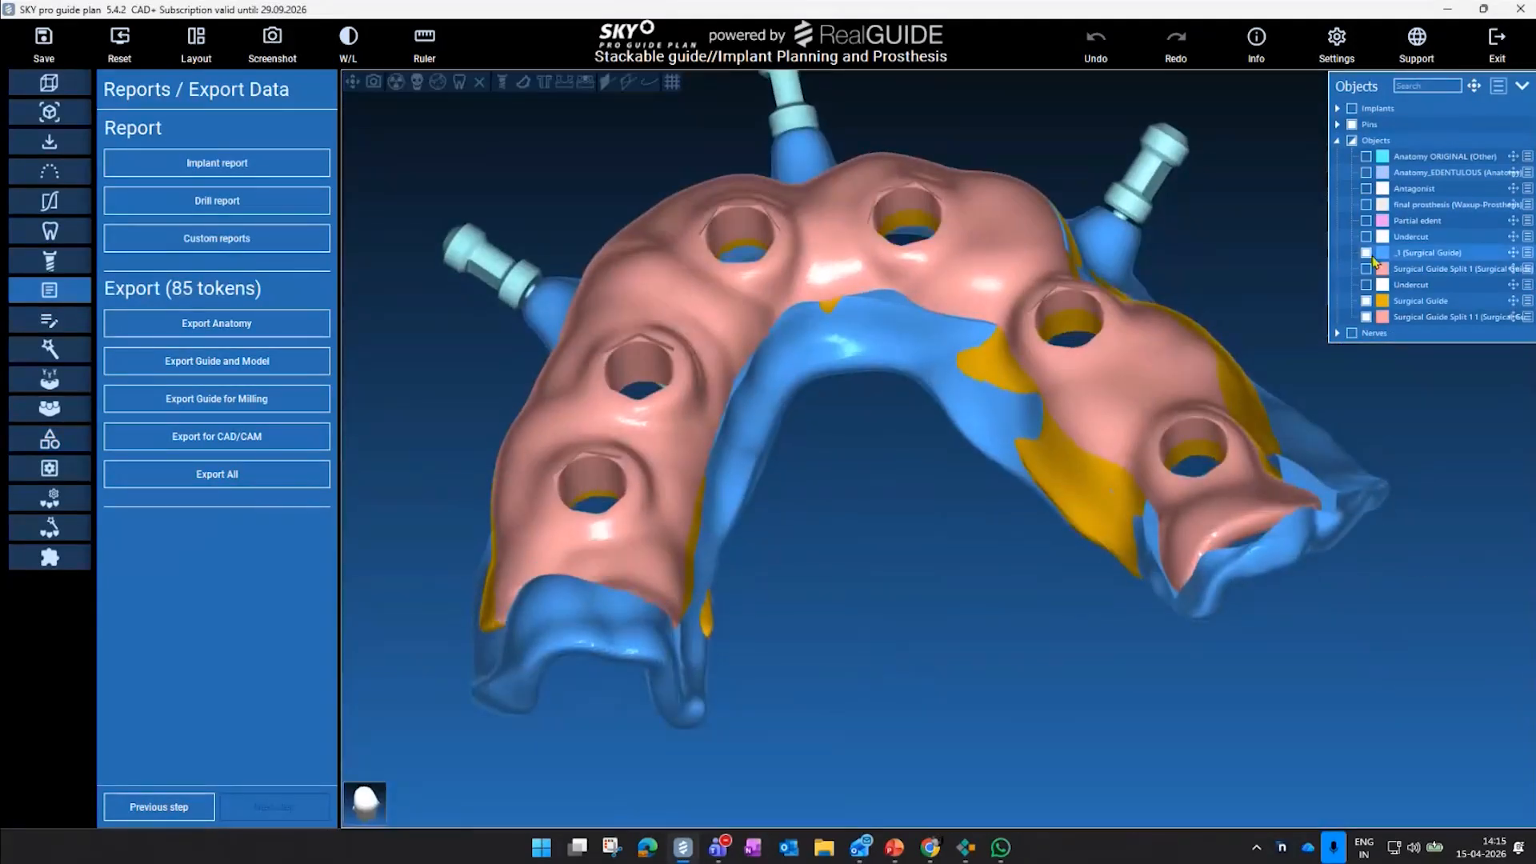
left_click(1367, 253)
left_click_drag(825, 512, 920, 544)
- Change the color of the Surgical Guide Split 1 1 object from the basic colors to olive
left_click(1507, 318)
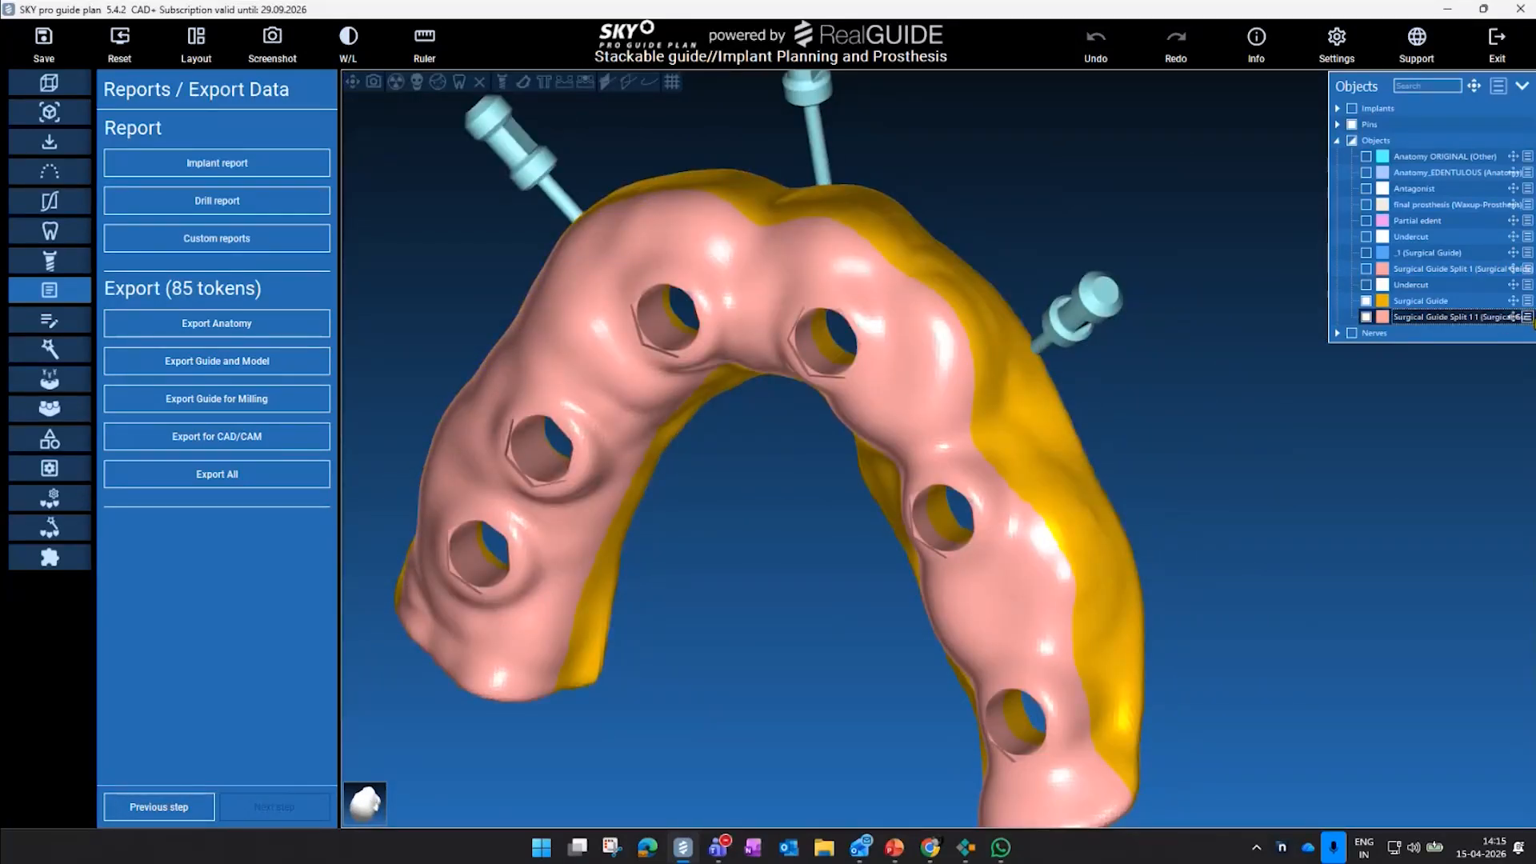
left_click(1529, 319)
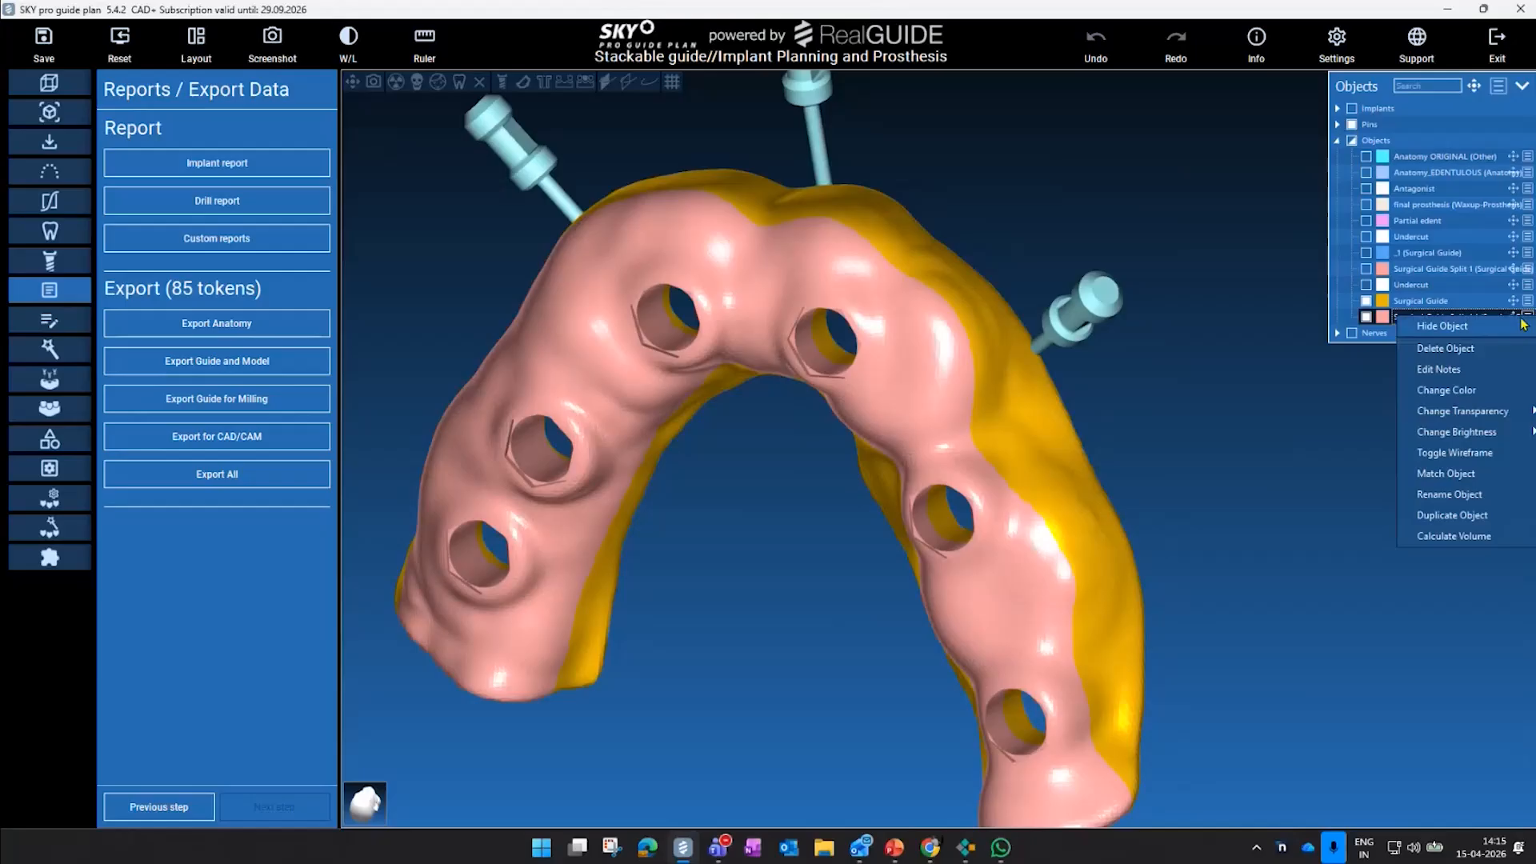
left_click(1486, 390)
left_click_drag(778, 252, 1037, 290)
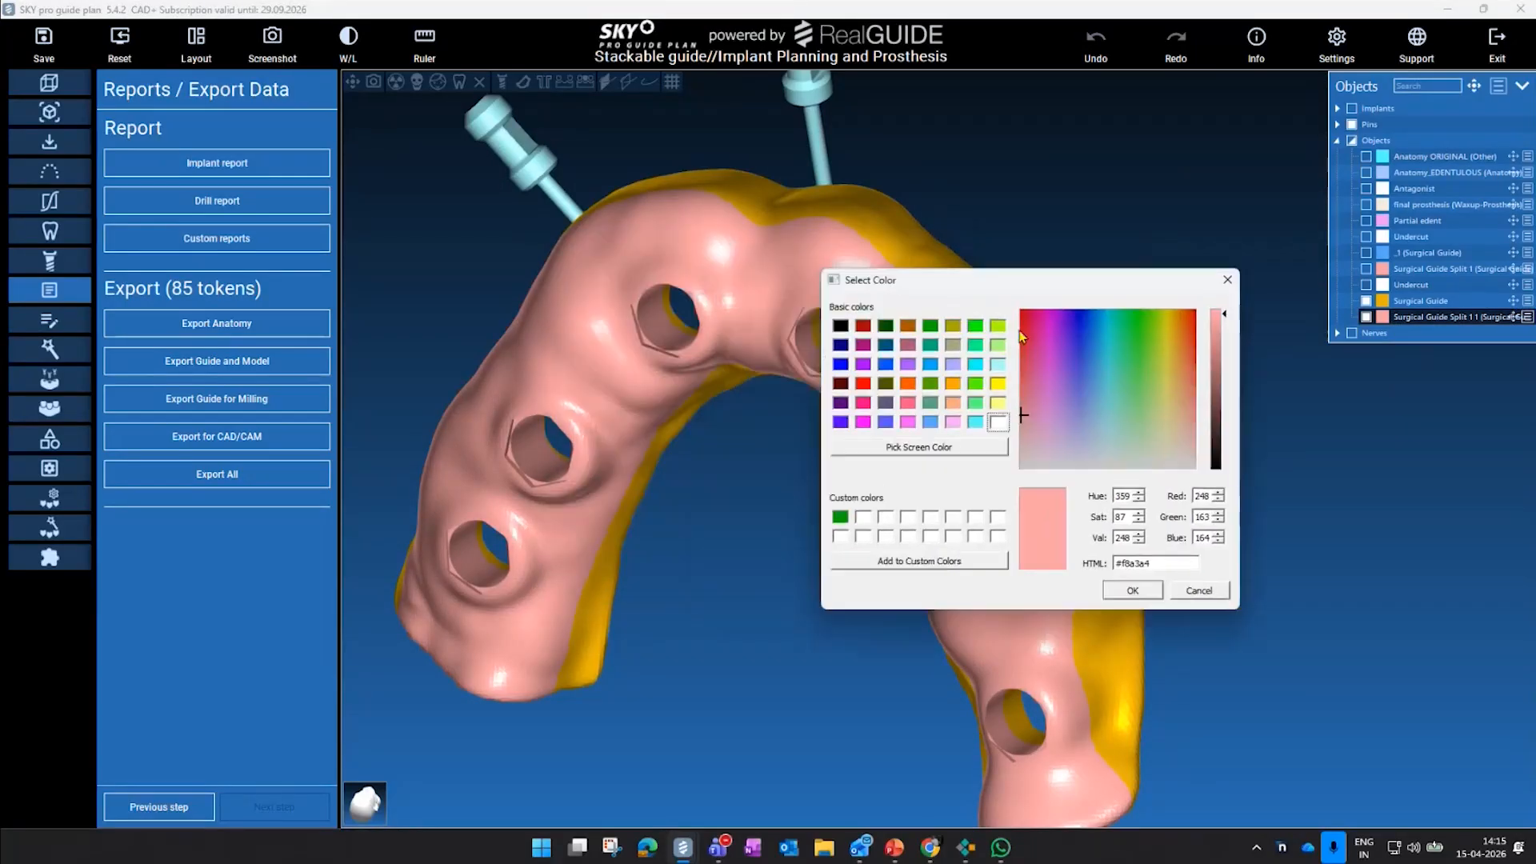
left_click(952, 328)
left_click(1114, 589)
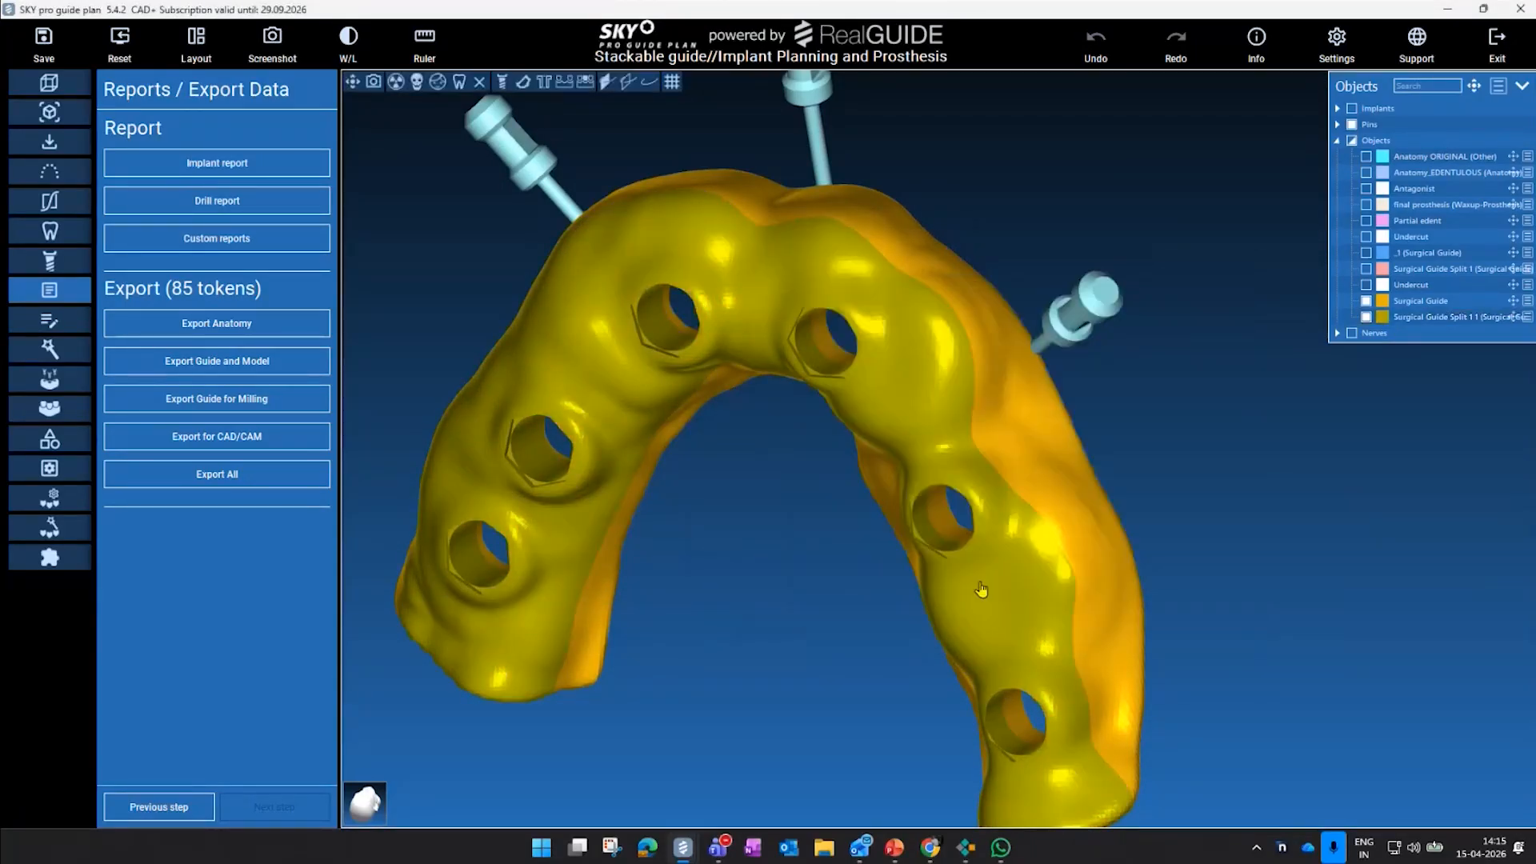
- Examine the recolored split guide from the side with the orange Surgical Guide hidden, then show the Surgical Guide again
left_click_drag(981, 591, 843, 333)
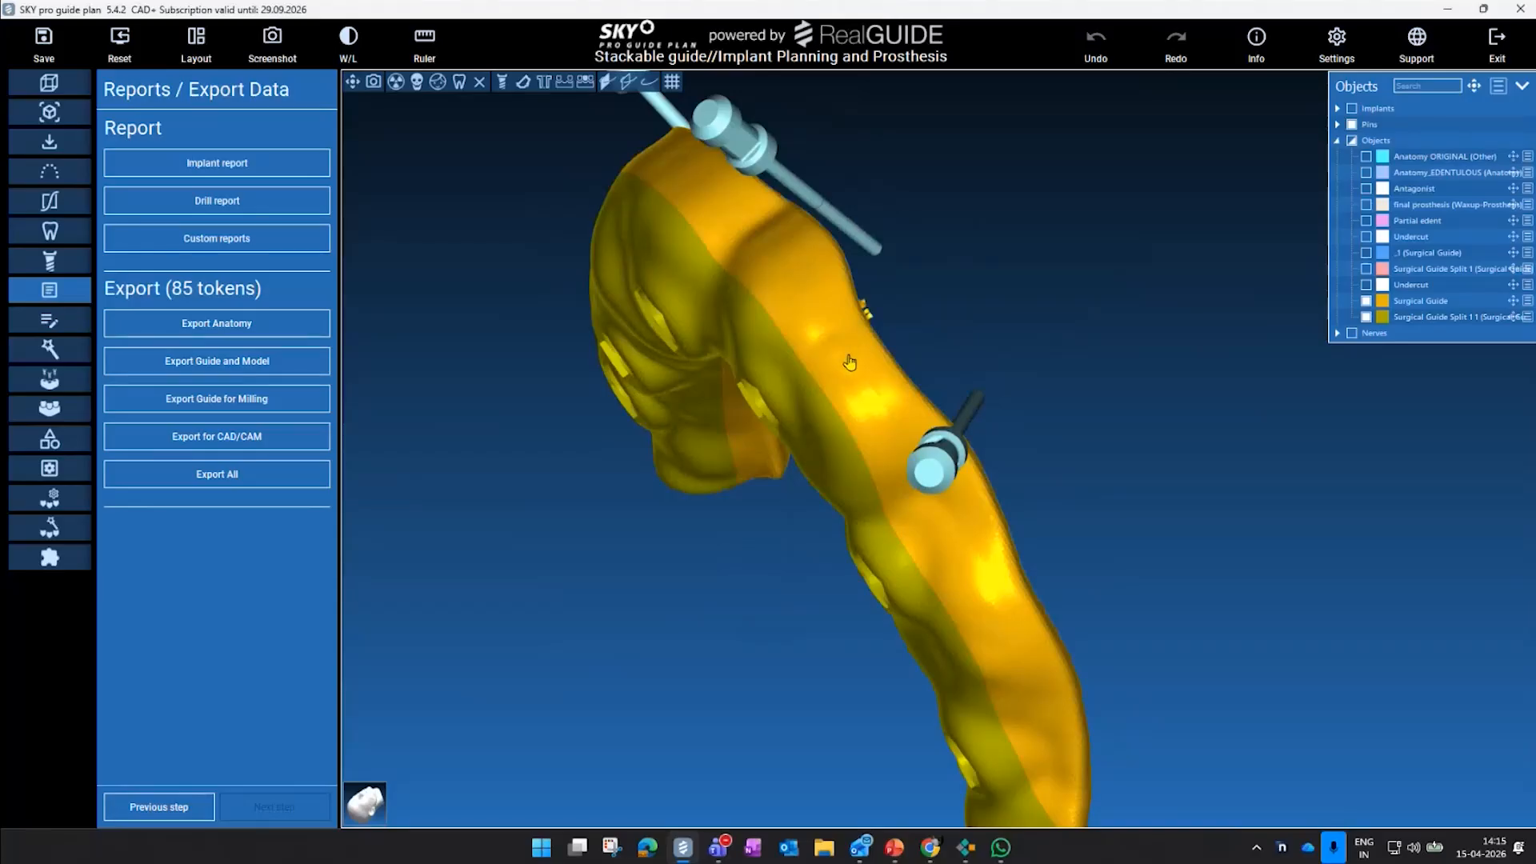
left_click(1366, 304)
left_click(1365, 302)
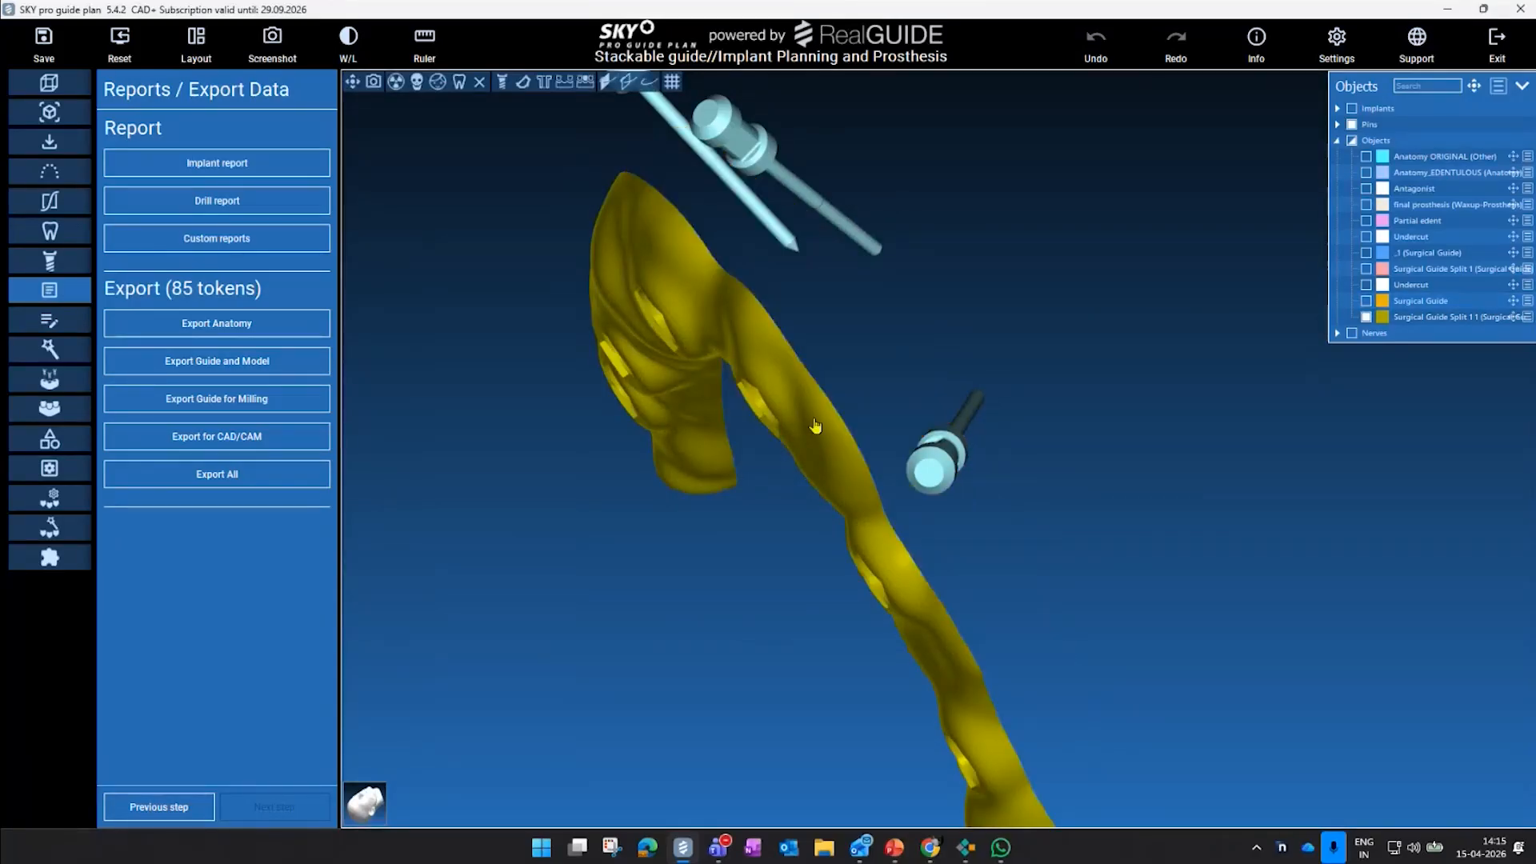
left_click(1365, 303)
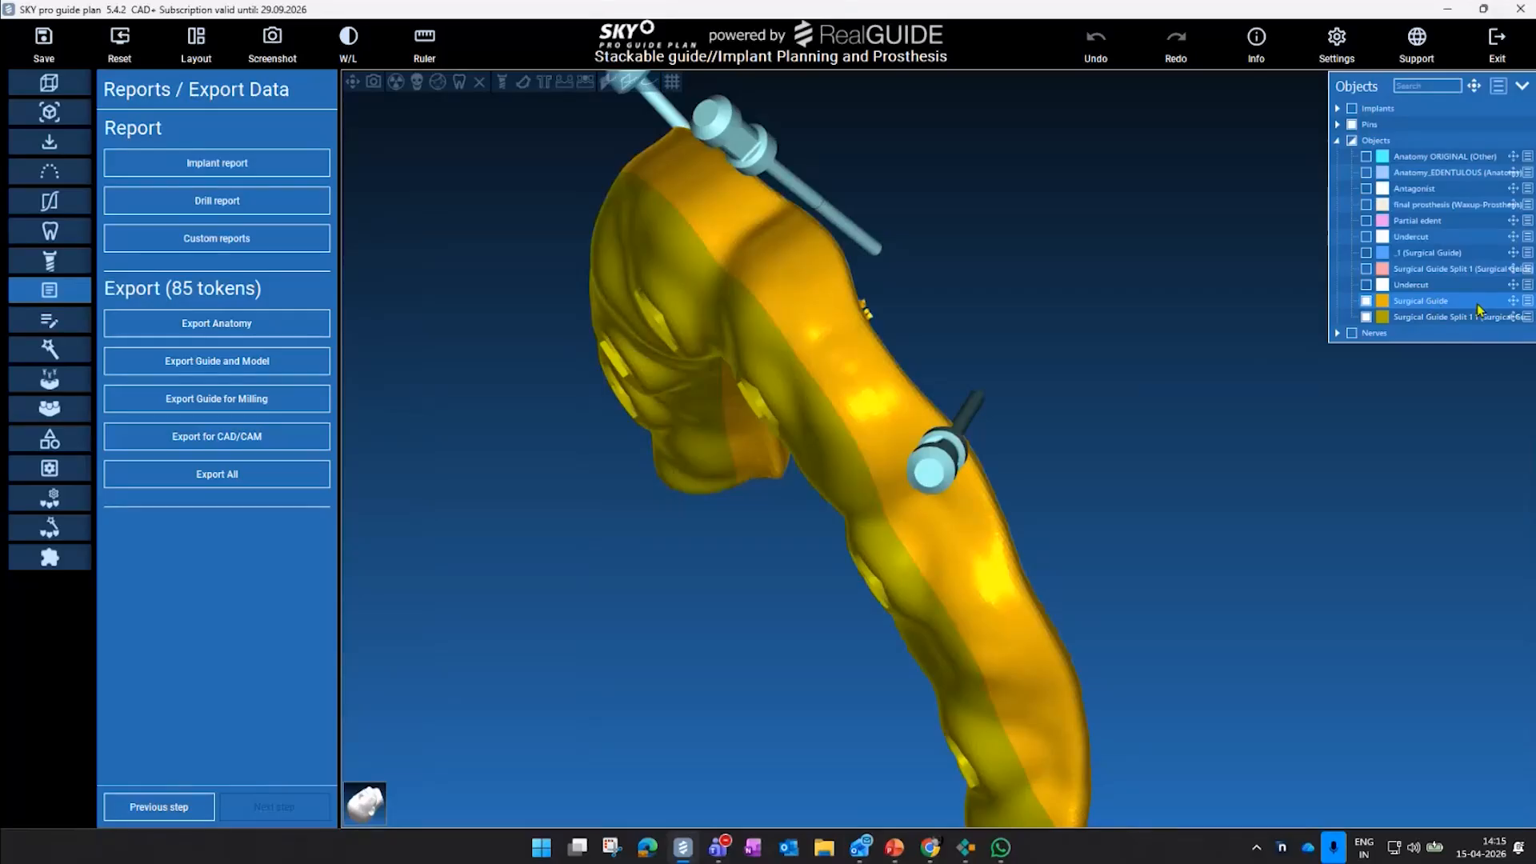
- Delete the orange Surgical Guide object from the project
left_click(1528, 302)
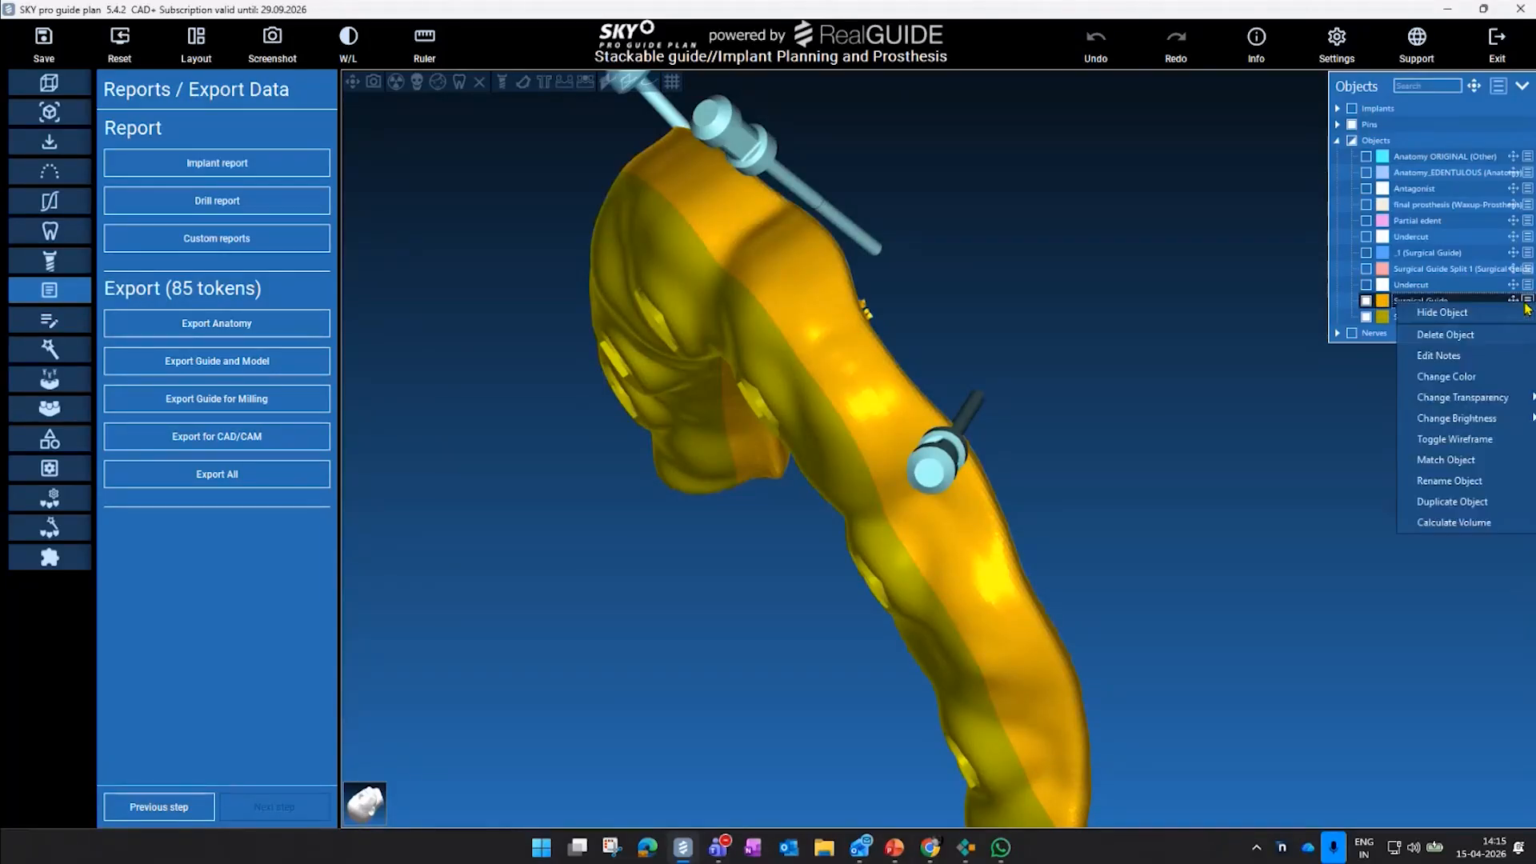
left_click(1495, 336)
left_click(704, 473)
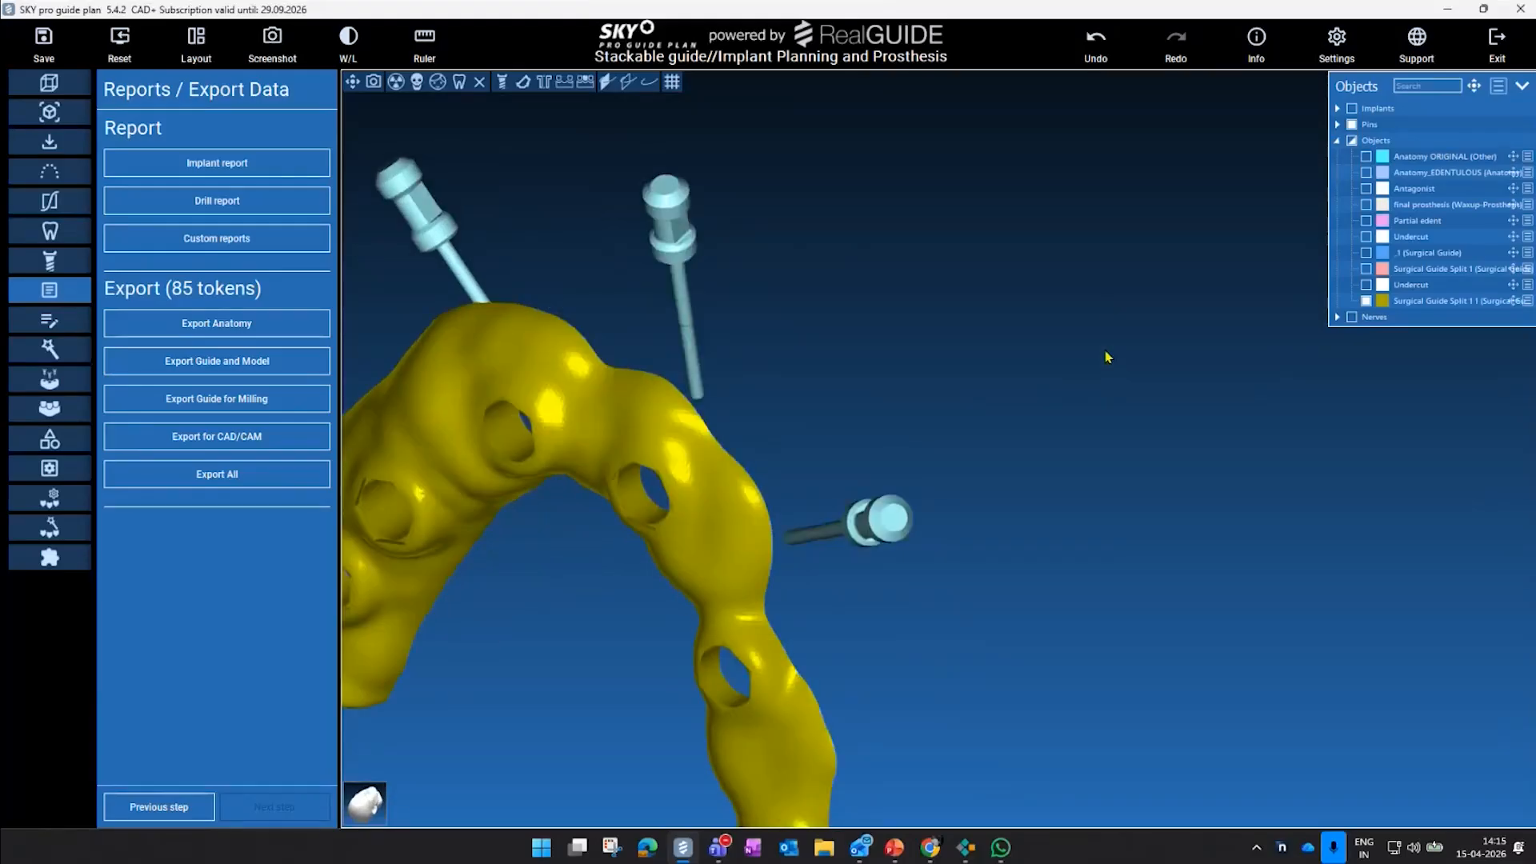
- Show the blue _1 surgical guide together with Surgical Guide Split 1 1 and examine how they fit together
left_click(1367, 253)
left_click_drag(1193, 522, 750, 440)
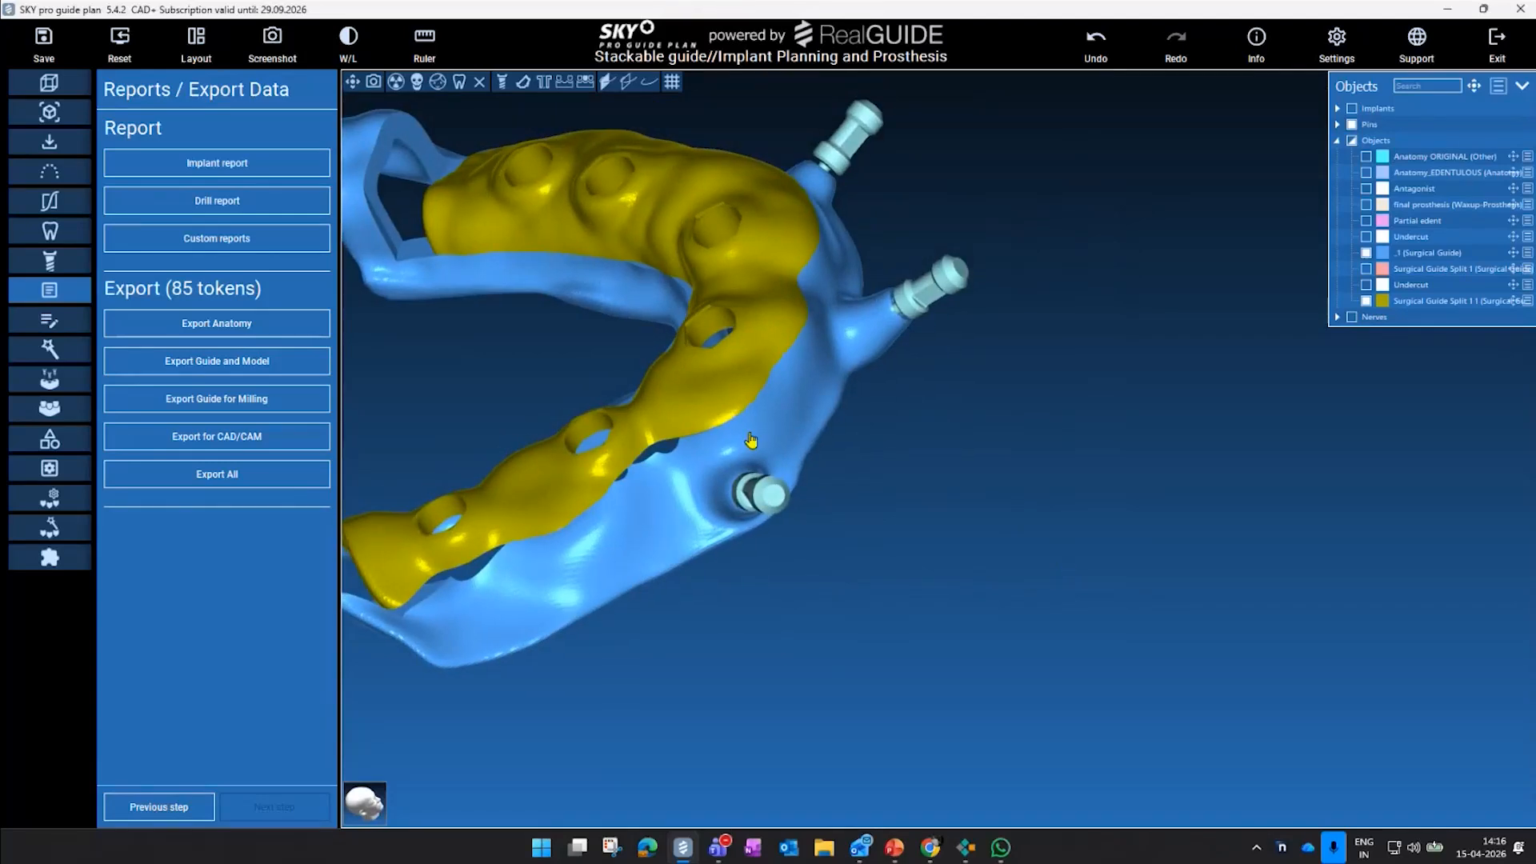
left_click_drag(1073, 436, 1064, 376)
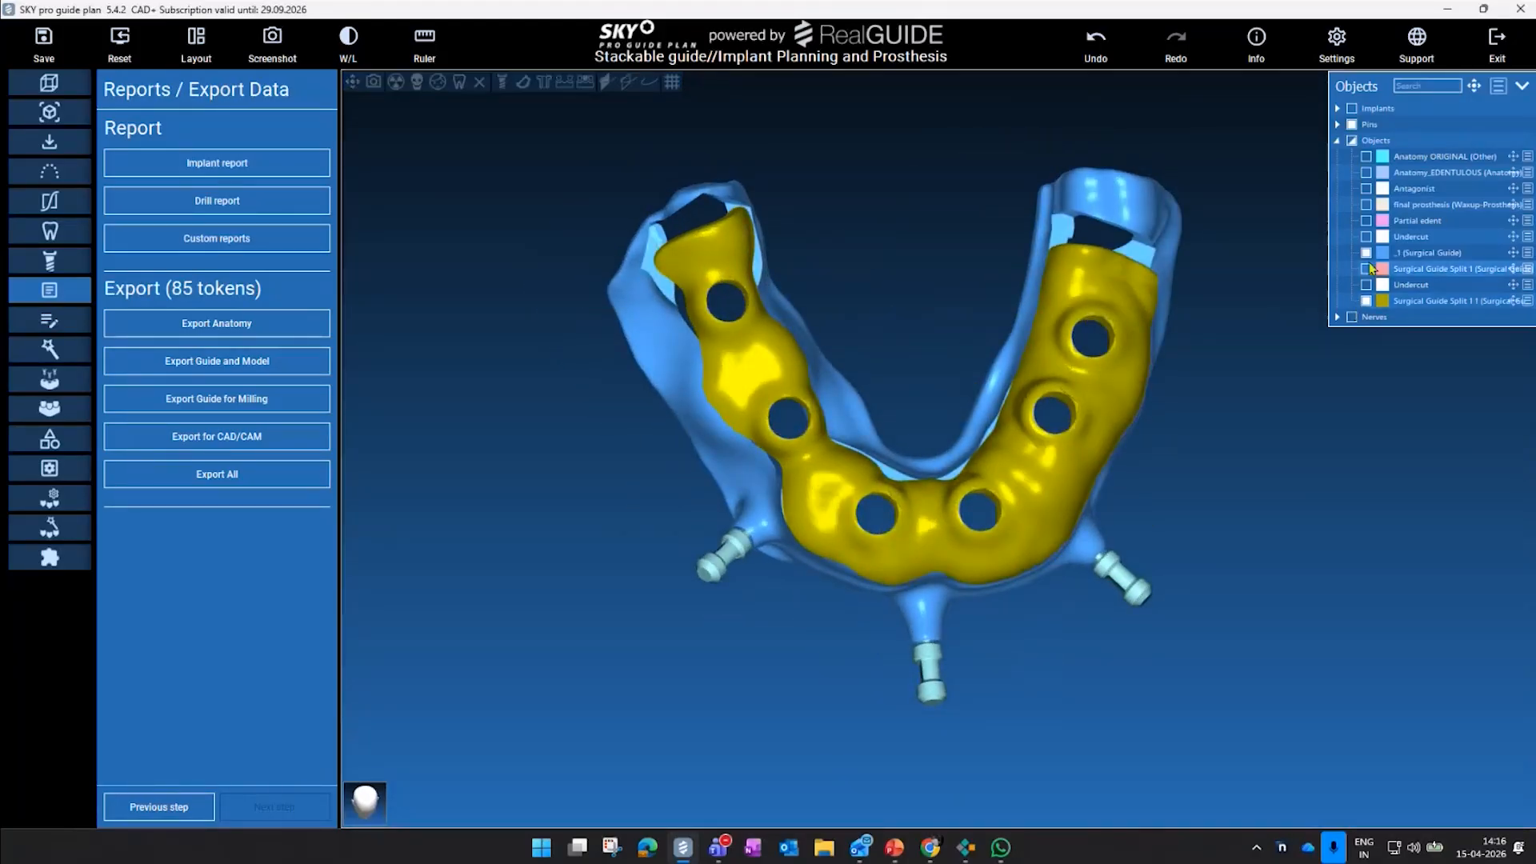
- Hide Surgical Guide Split 1 1 and display the _1 surgical guide on Anatomy_EDENTULOUS, examining the fit from several angles
left_click(1367, 254)
left_click(1366, 301)
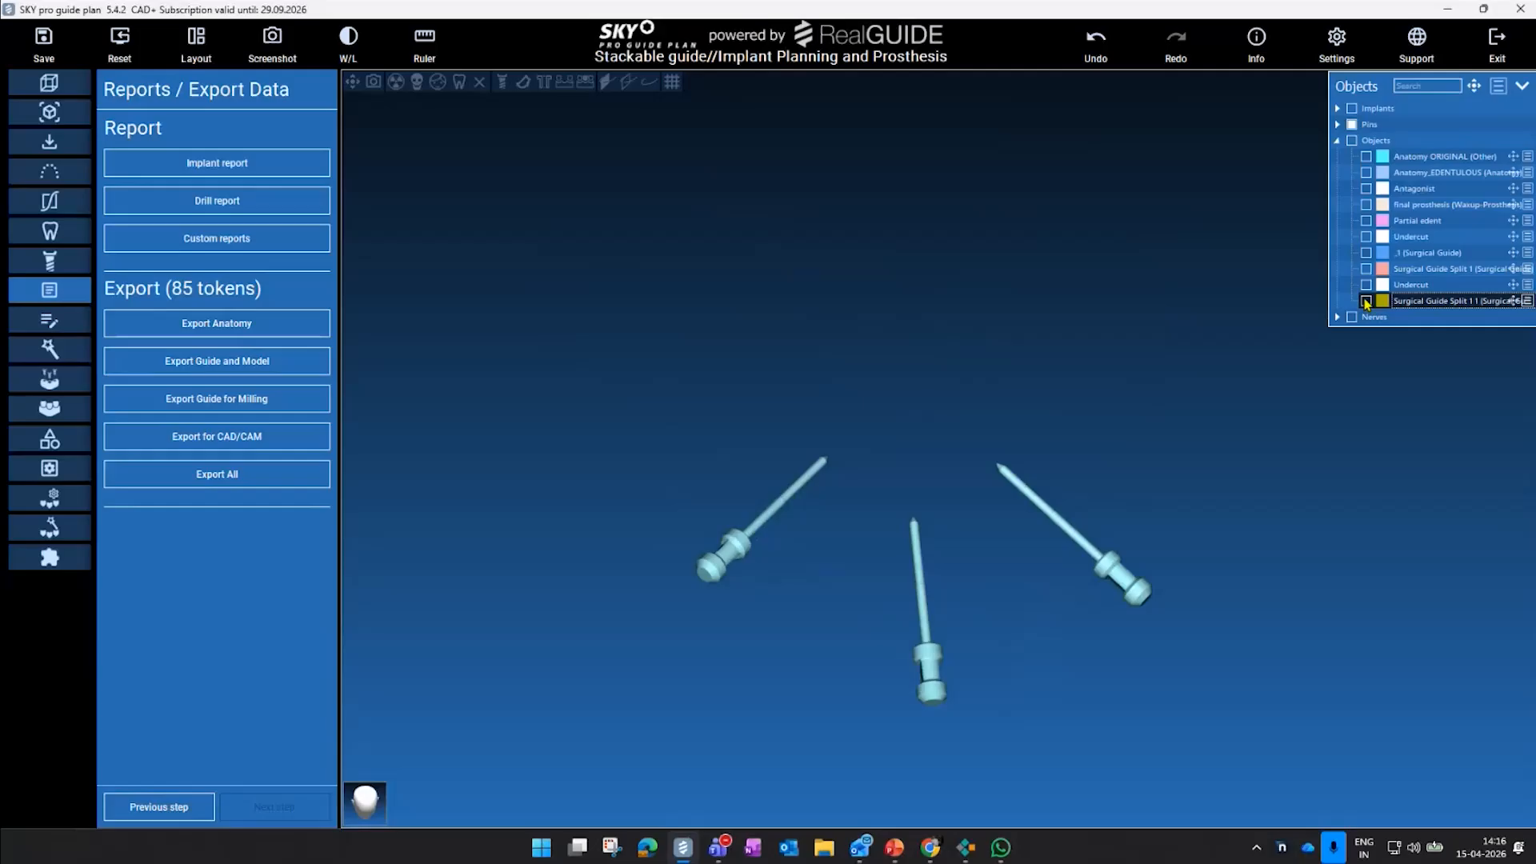
left_click(1366, 172)
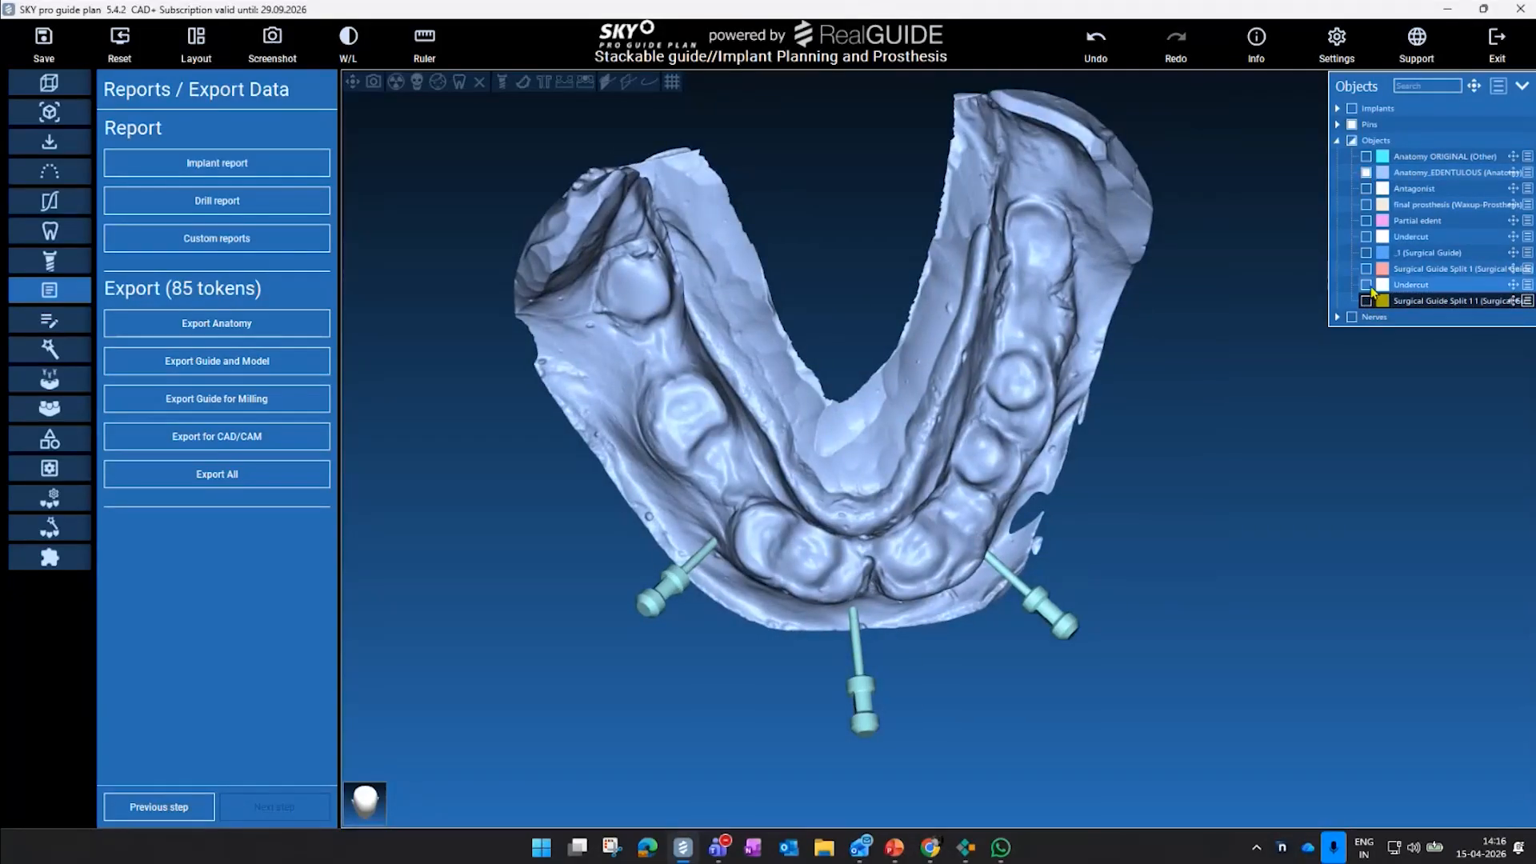
left_click(1366, 253)
left_click_drag(1196, 477, 1222, 288)
left_click_drag(1214, 508, 1110, 428)
left_click_drag(1136, 263, 1120, 408)
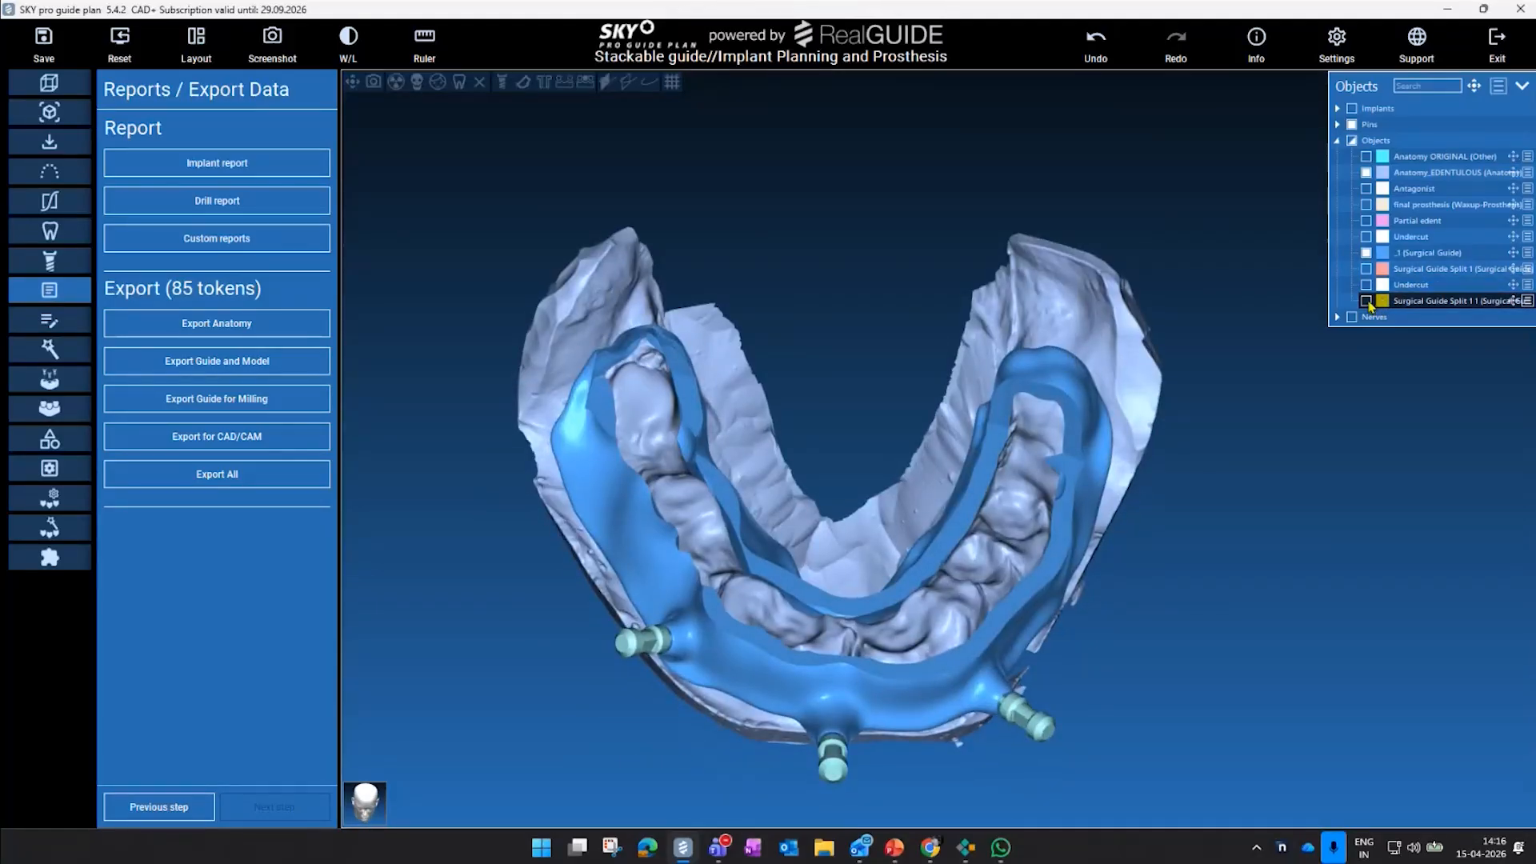
- Show Surgical Guide Split 1 1 and the implants on top of the base guide and examine the stack
left_click(1366, 301)
left_click_drag(1075, 192, 1184, 304)
left_click(1353, 109)
left_click_drag(1247, 439, 1228, 494)
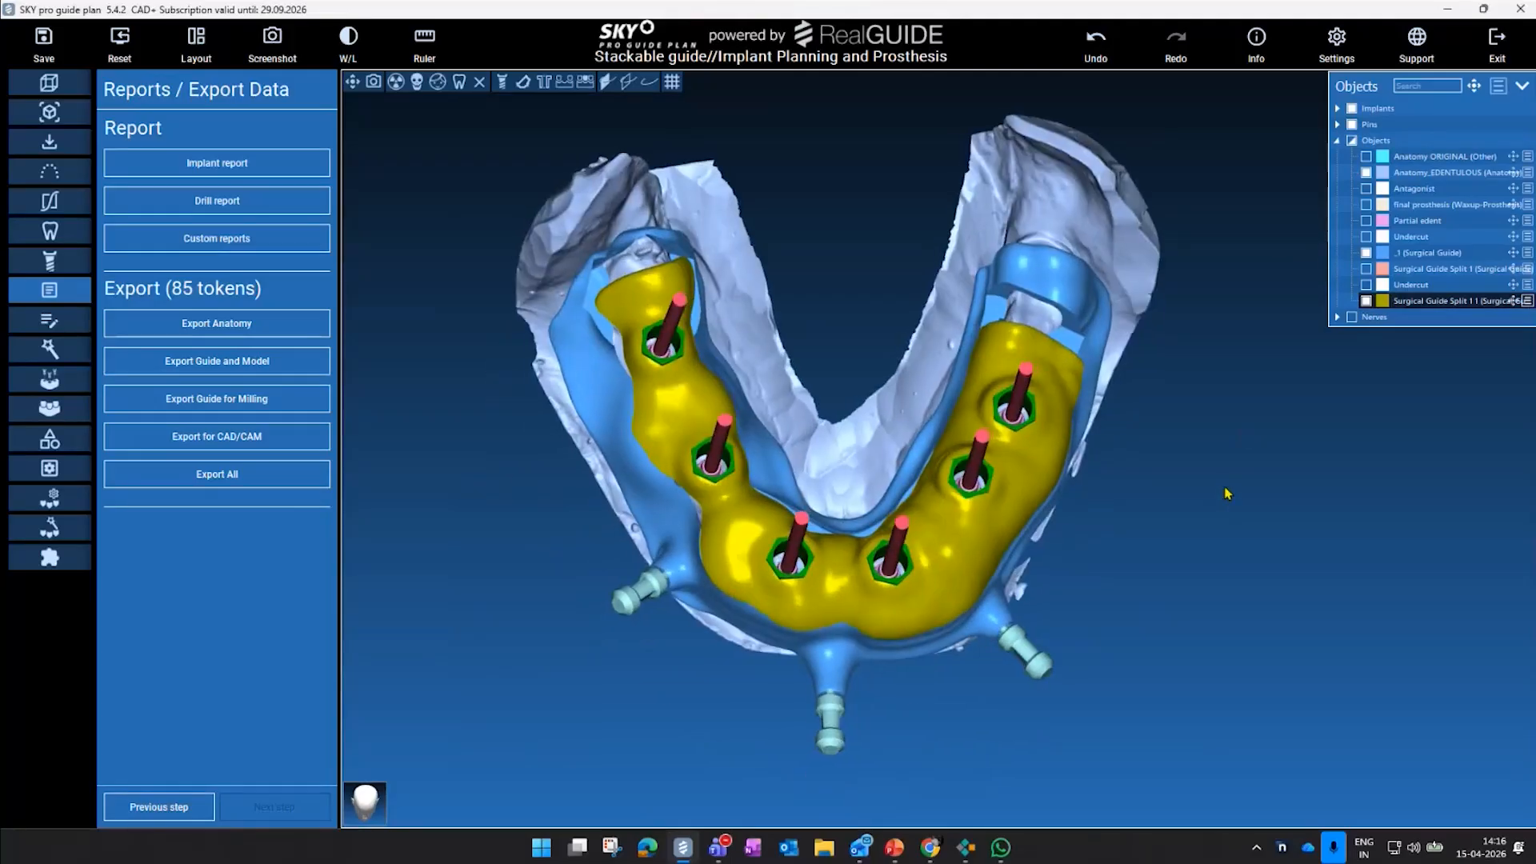
- Hide Surgical Guide Split 1 1, check the base guide without pins, then show the final prosthesis with the pins in place
left_click(1366, 301)
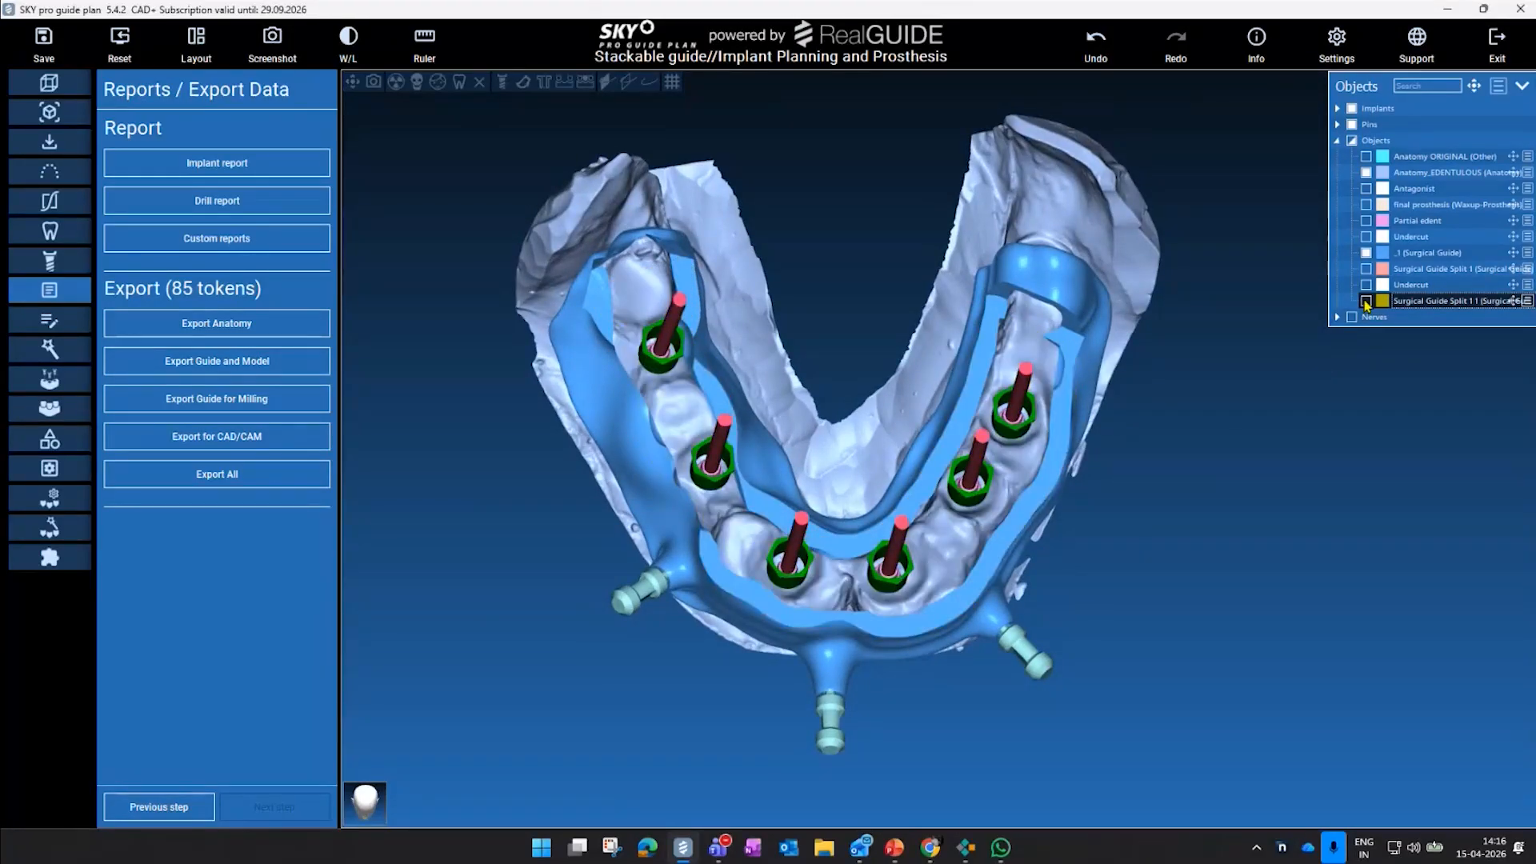
left_click(1353, 125)
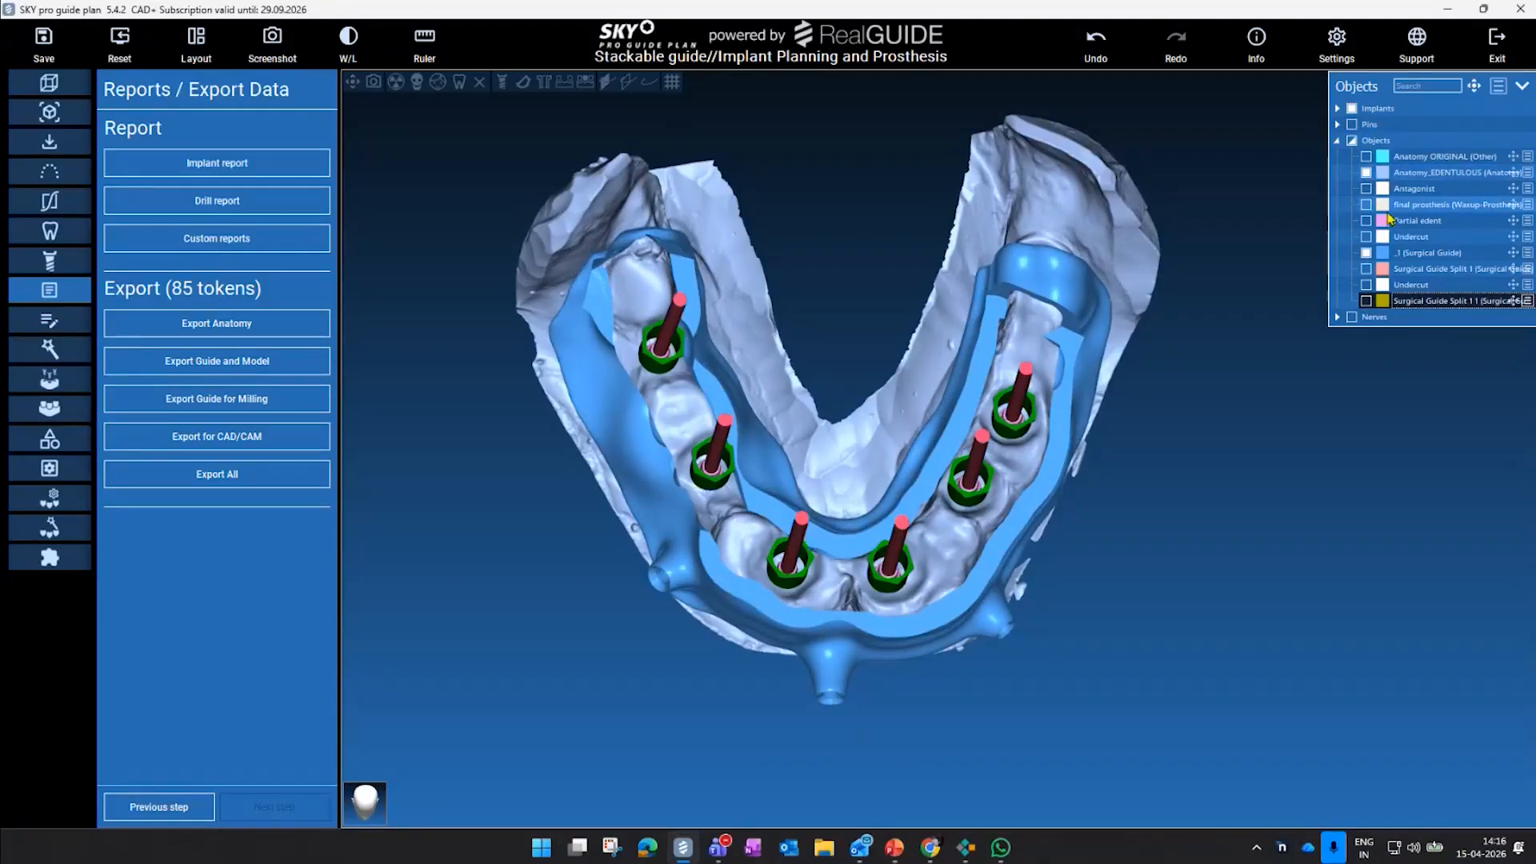
left_click(1353, 125)
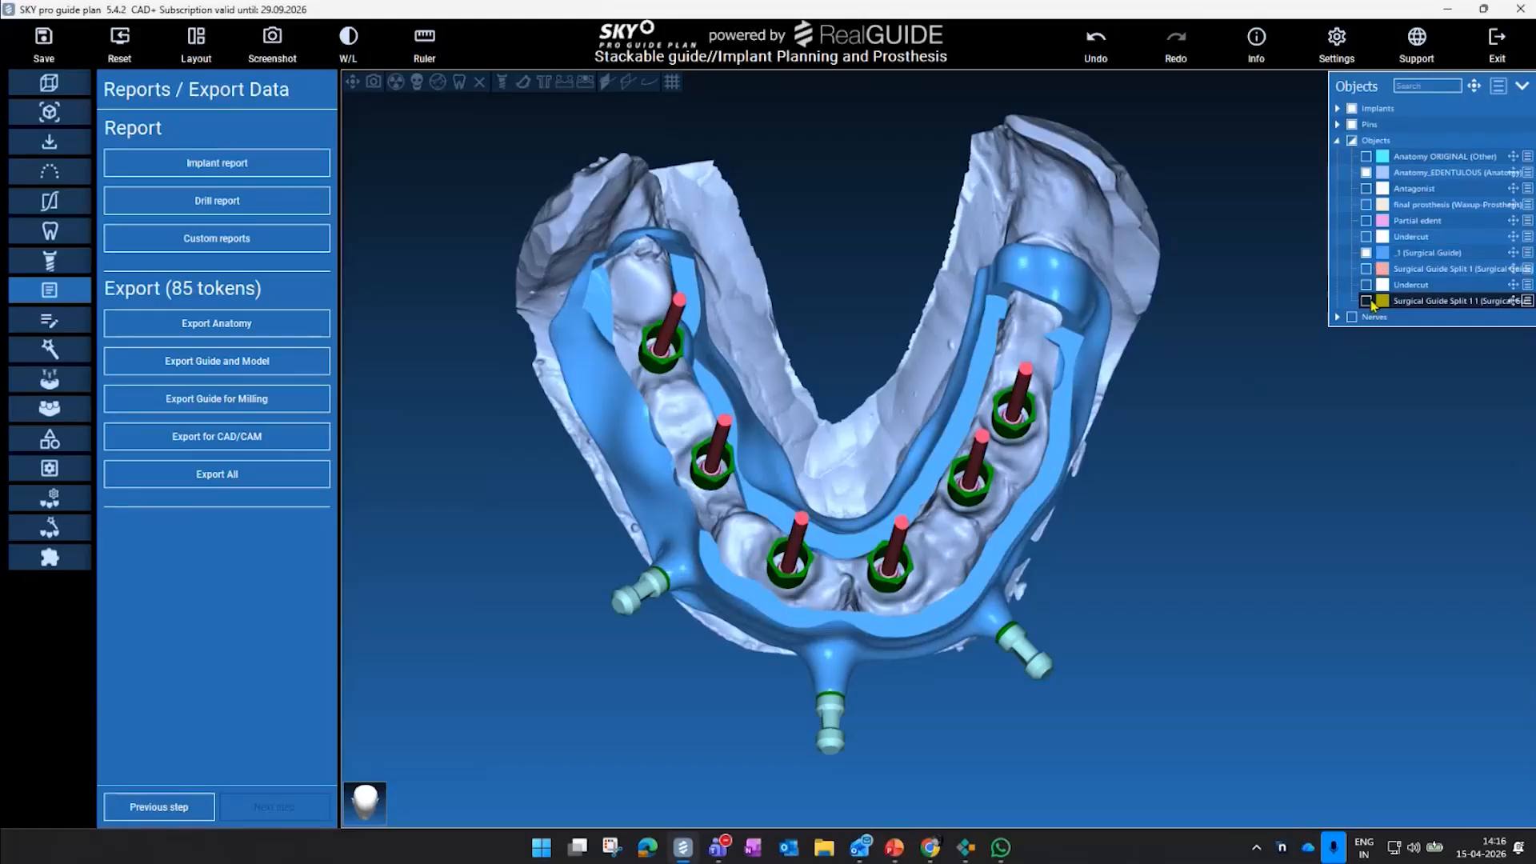
left_click(1366, 205)
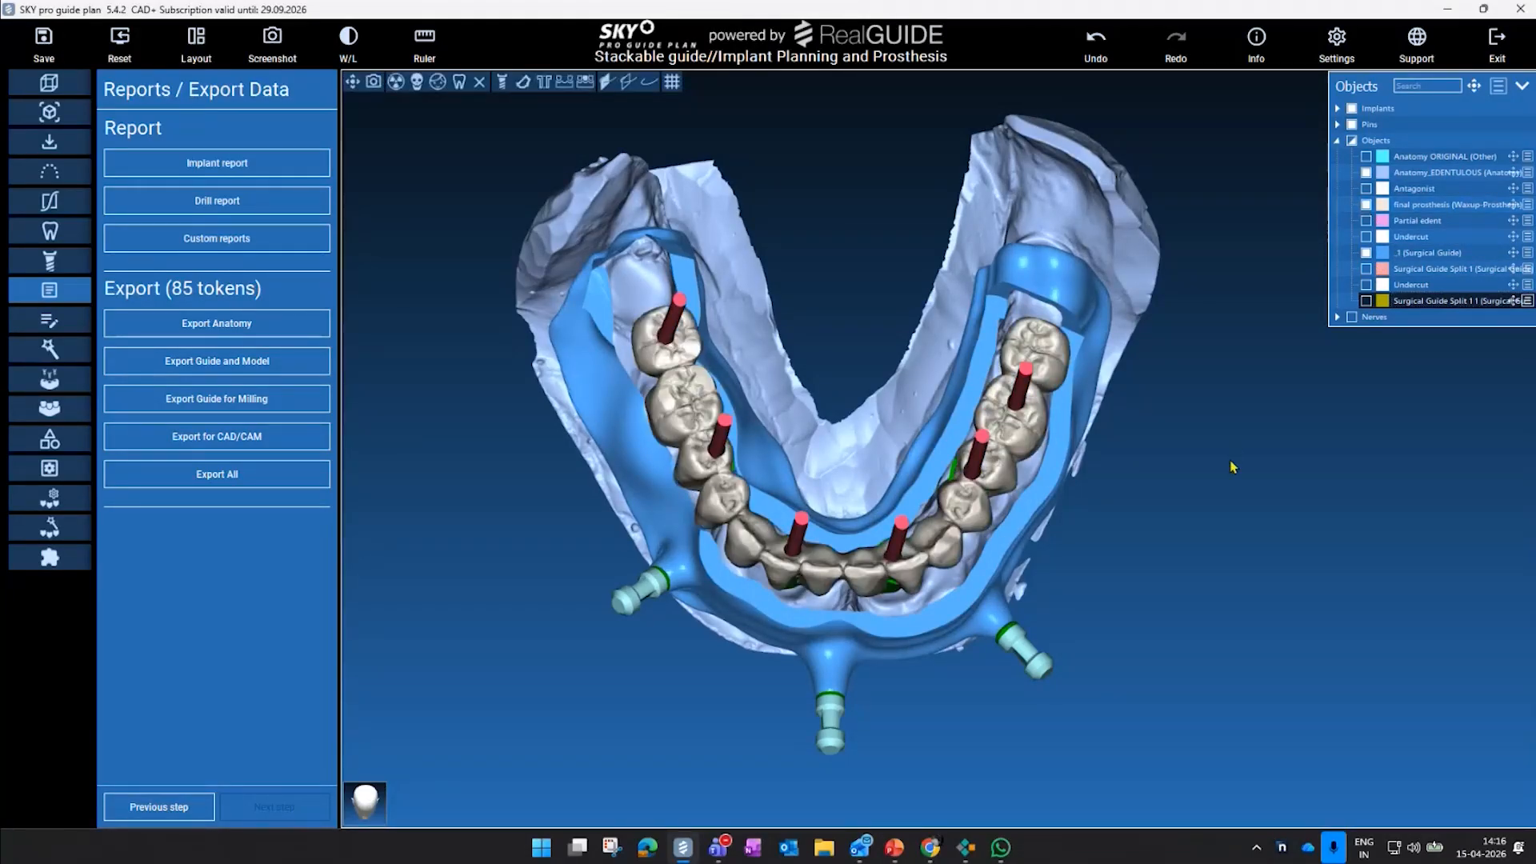
left_click_drag(1232, 467, 1145, 482)
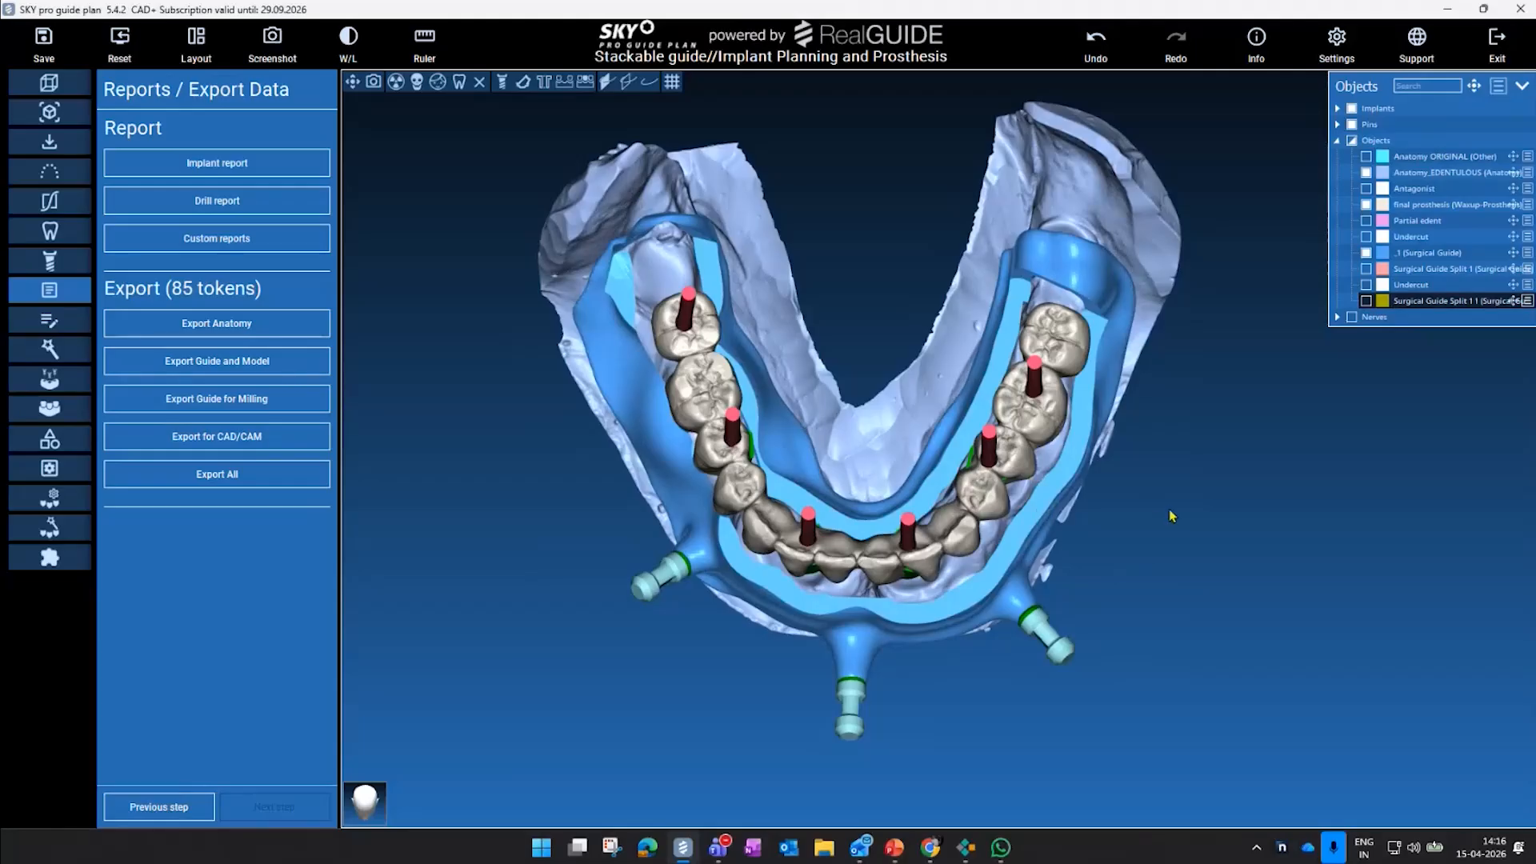
left_click_drag(1161, 501, 1123, 465)
left_click_drag(1223, 490, 1162, 535)
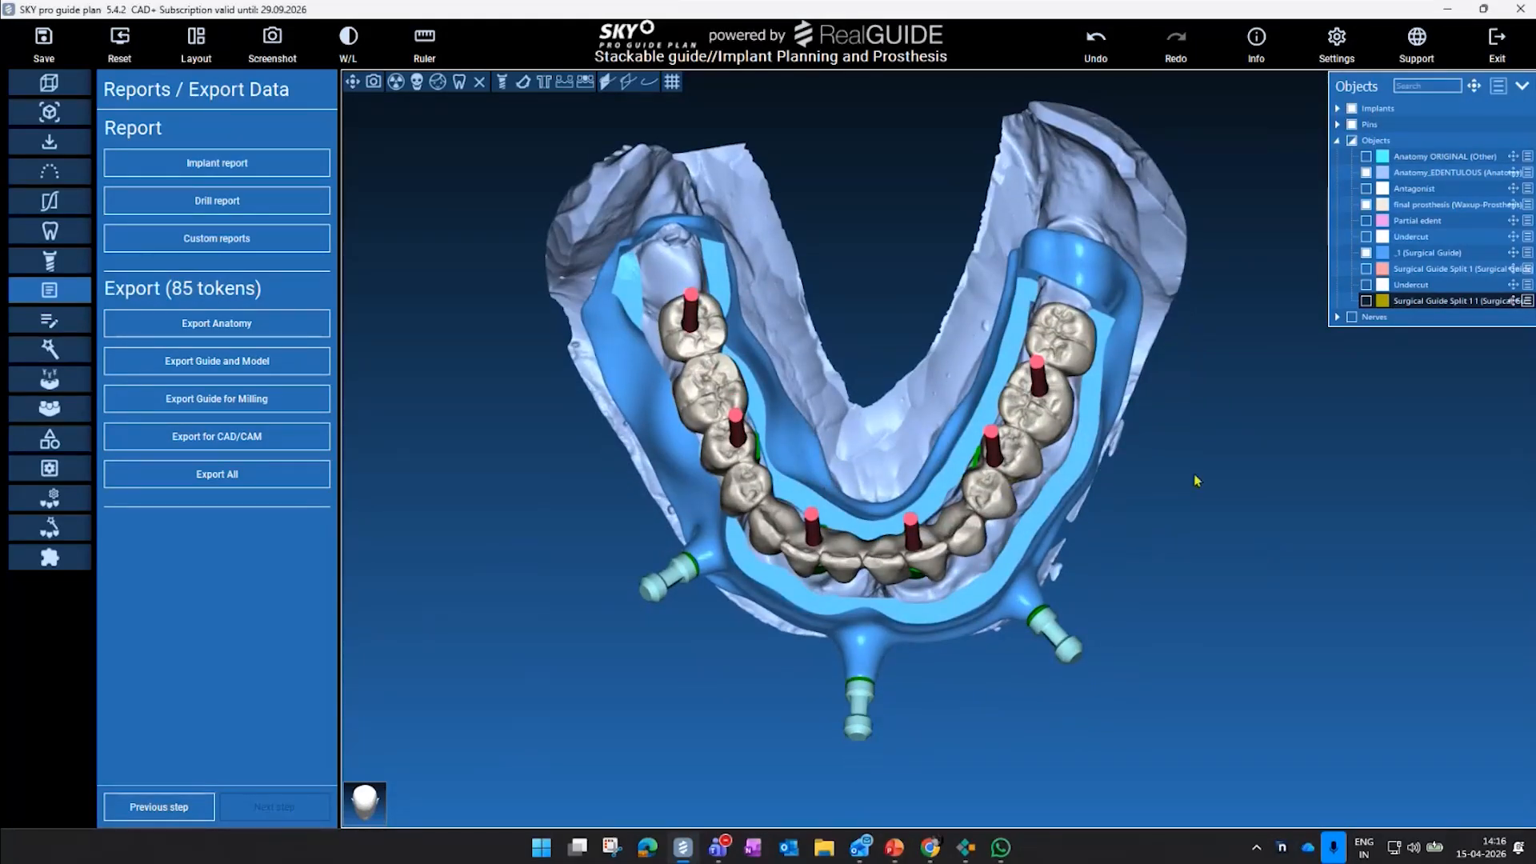
- Hide the pins and check the guide and prosthesis without Anatomy_EDENTULOUS before showing the anatomy again
left_click(1353, 125)
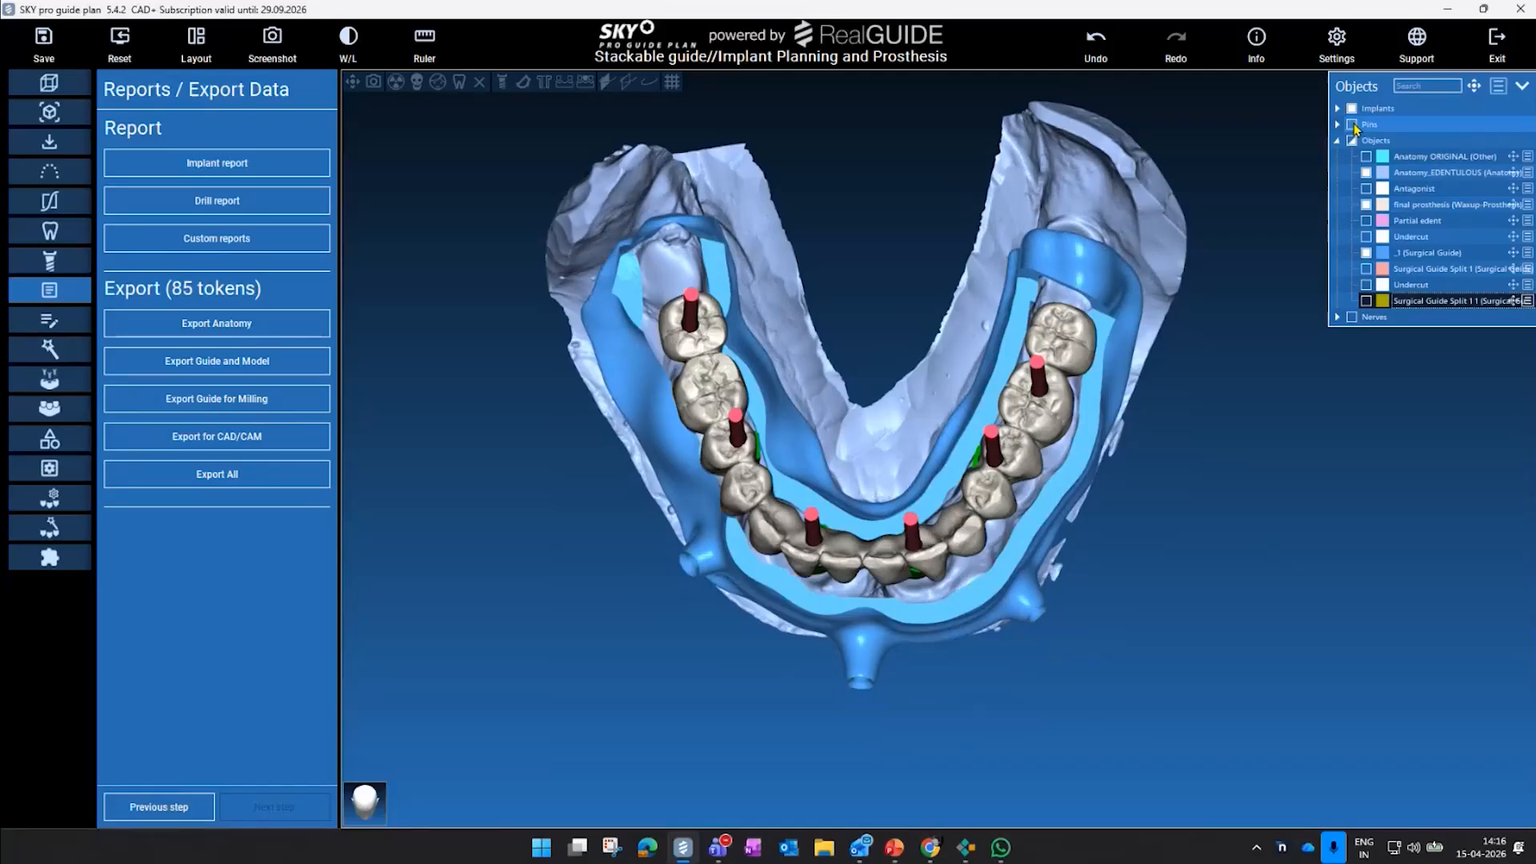
left_click(1367, 173)
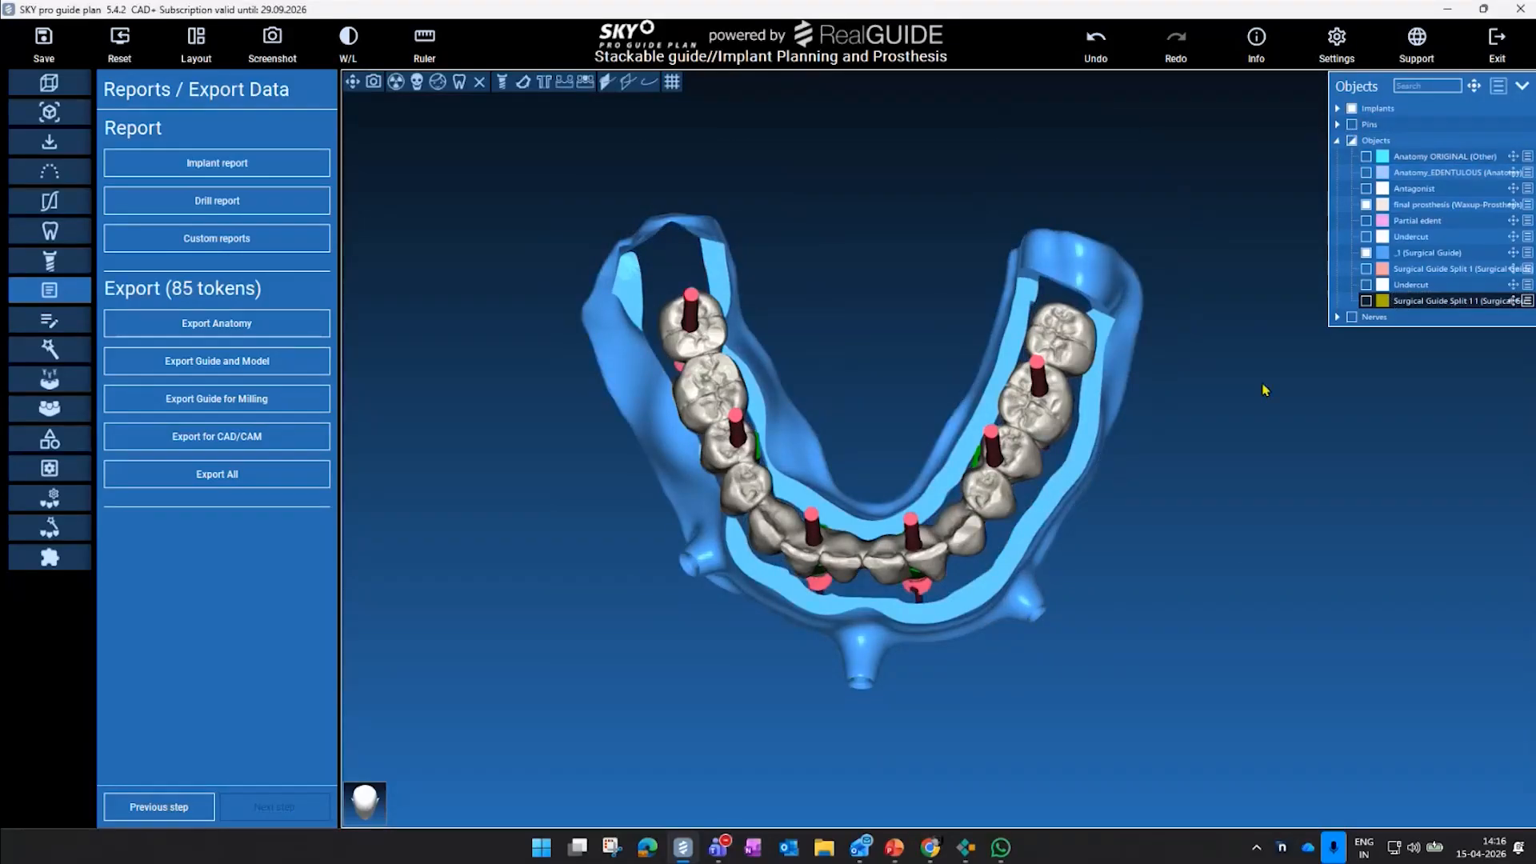
left_click(1368, 173)
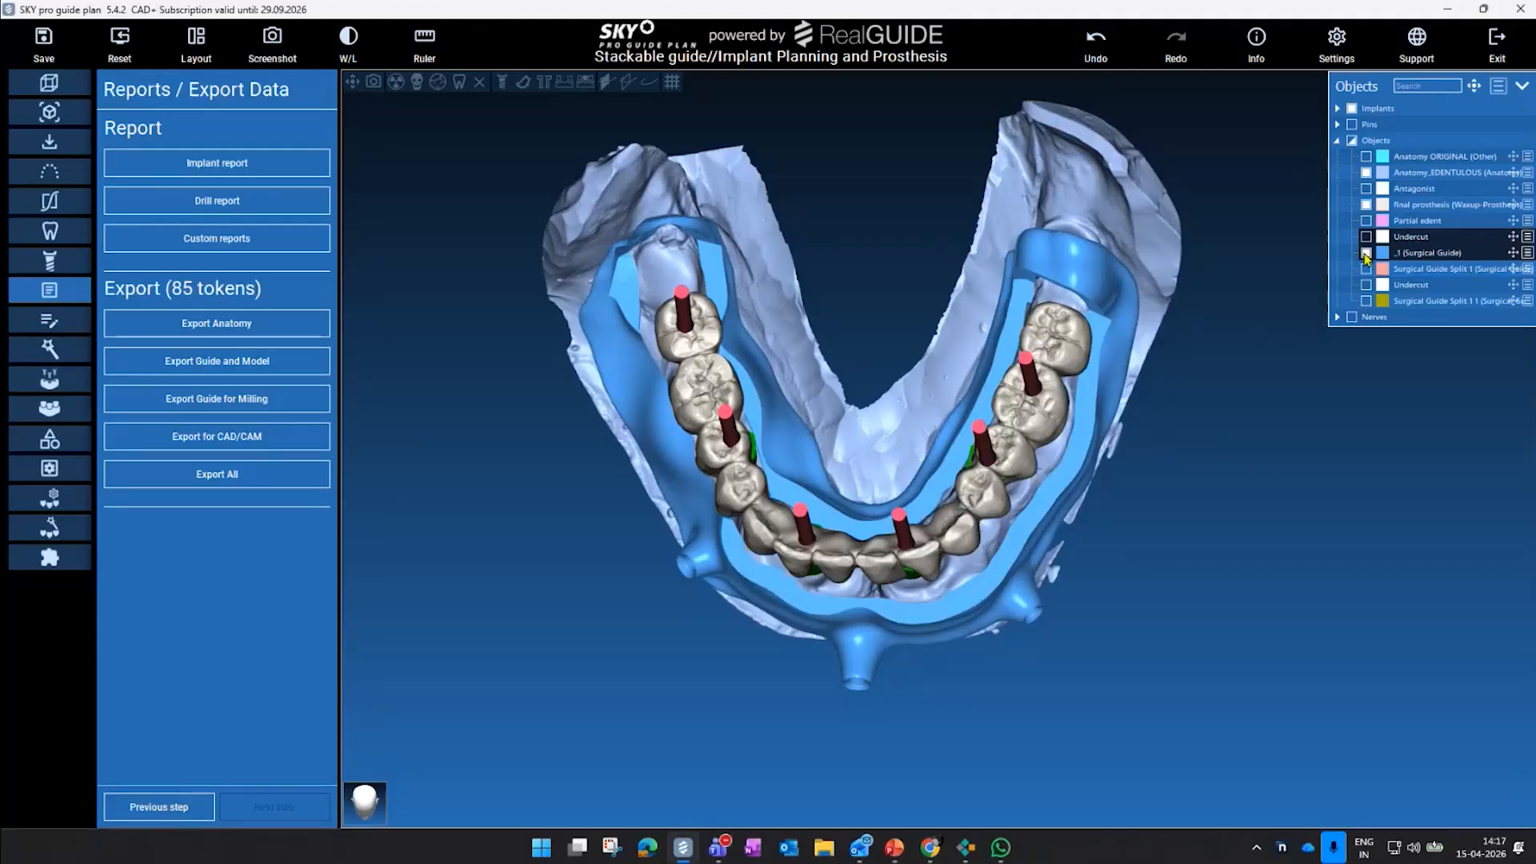
- Hide the _1 surgical guide to examine the final prosthesis on the anatomy, then show the guide again
left_click(1366, 254)
left_click_drag(1160, 471, 1218, 317)
left_click_drag(1226, 373, 1174, 584)
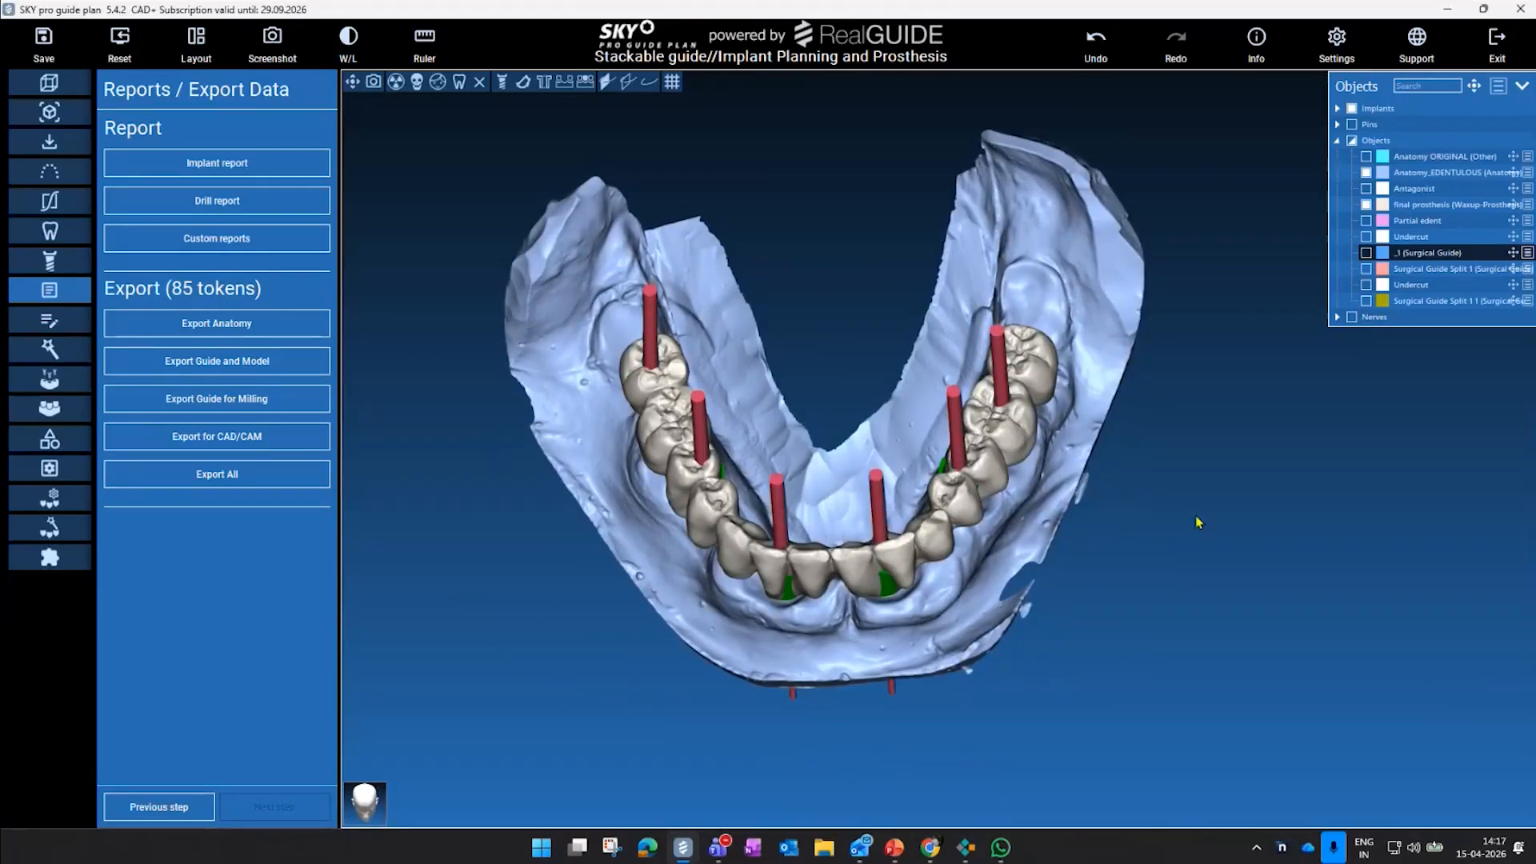
left_click(1366, 252)
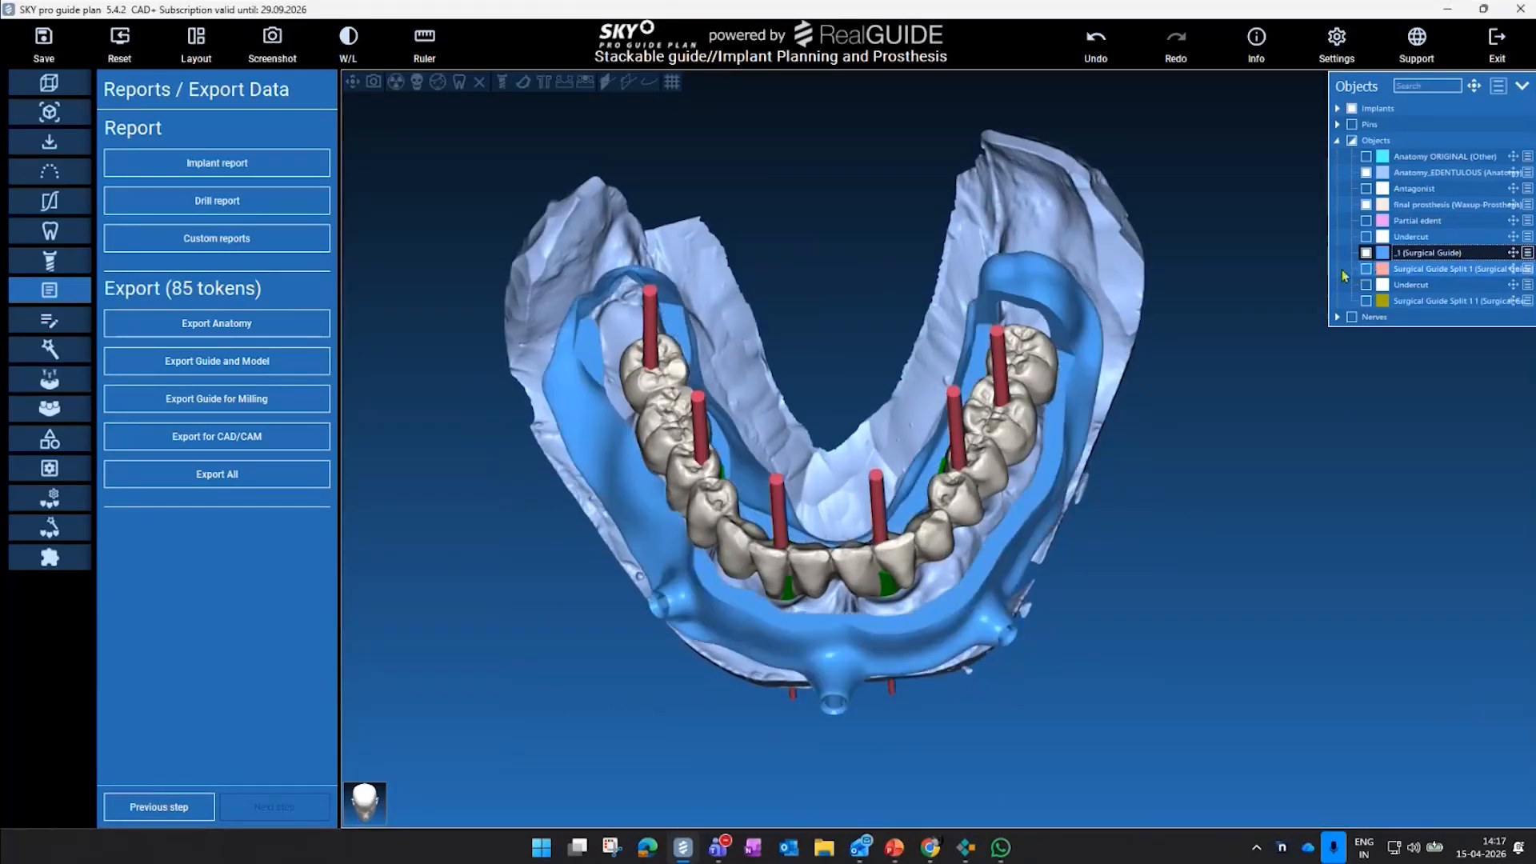
- Hide Anatomy_EDENTULOUS and show both Surgical Guide Split 1 and Surgical Guide Split 1 1
left_click(1366, 172)
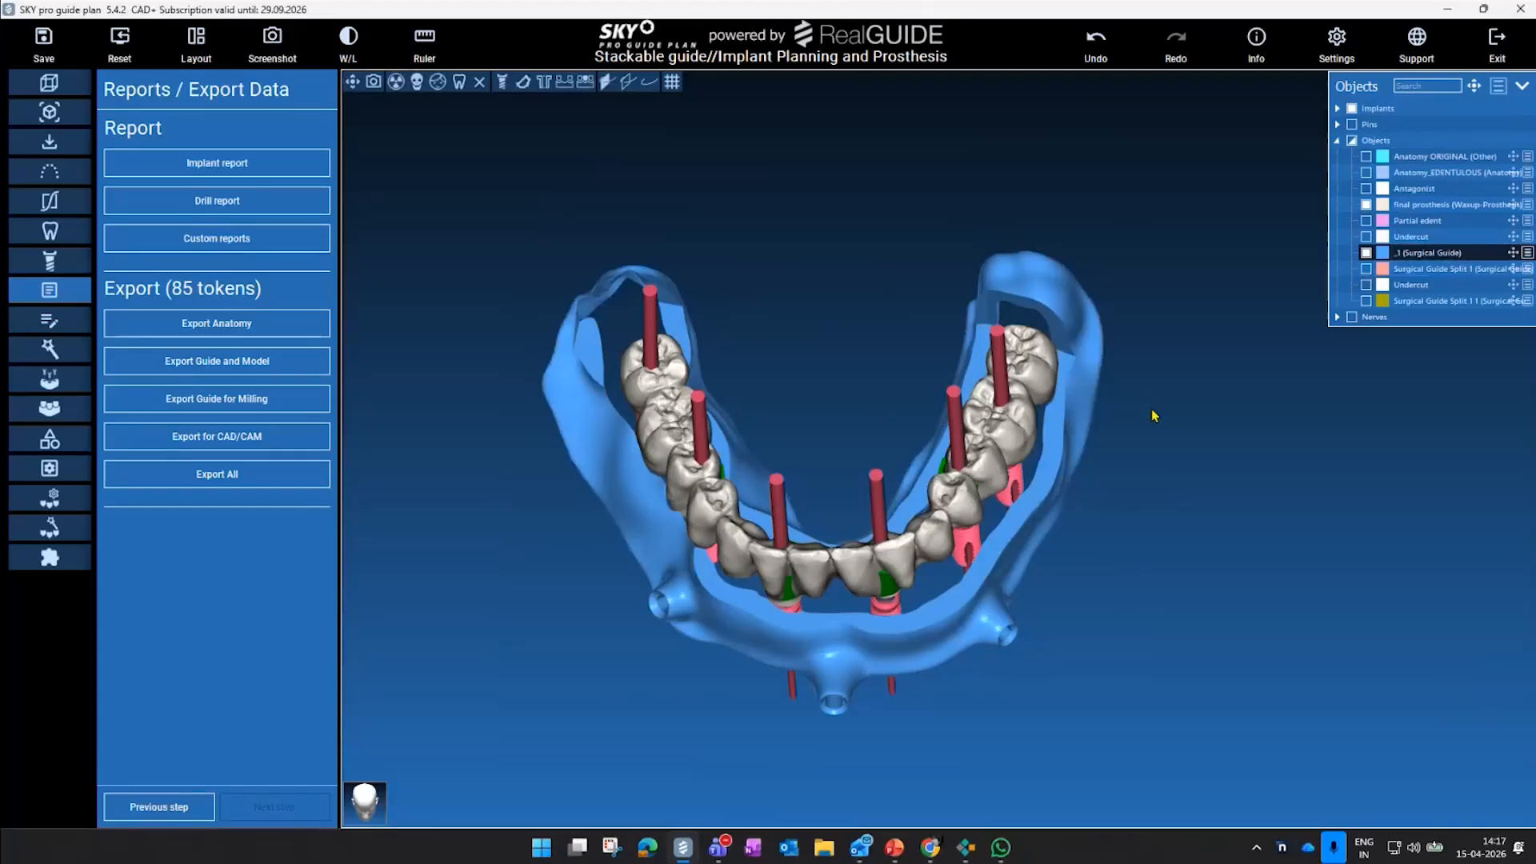
left_click_drag(1153, 416, 1155, 500)
left_click(1366, 268)
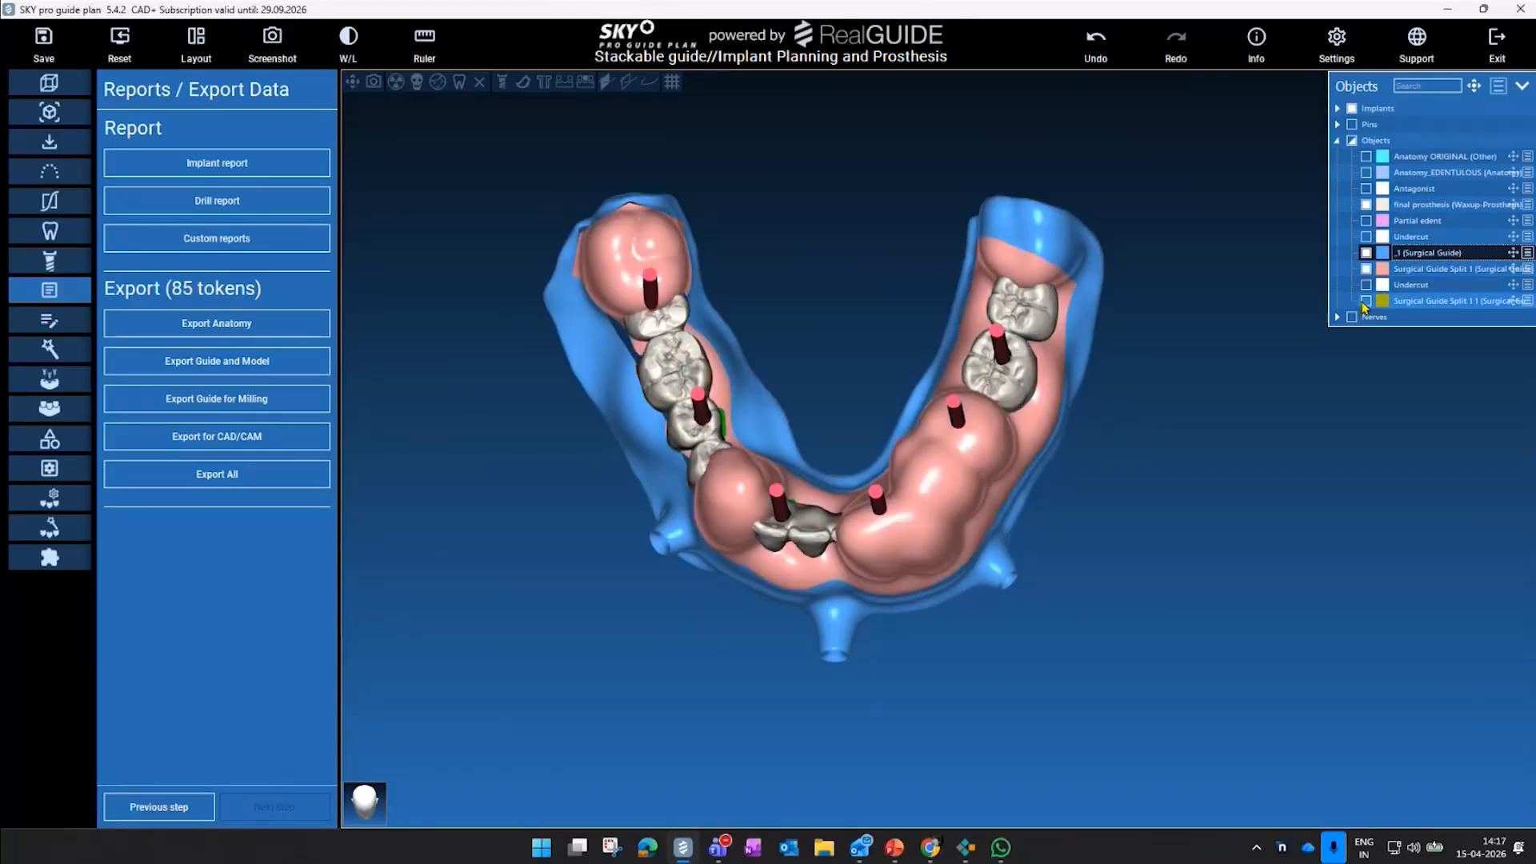
left_click(1366, 300)
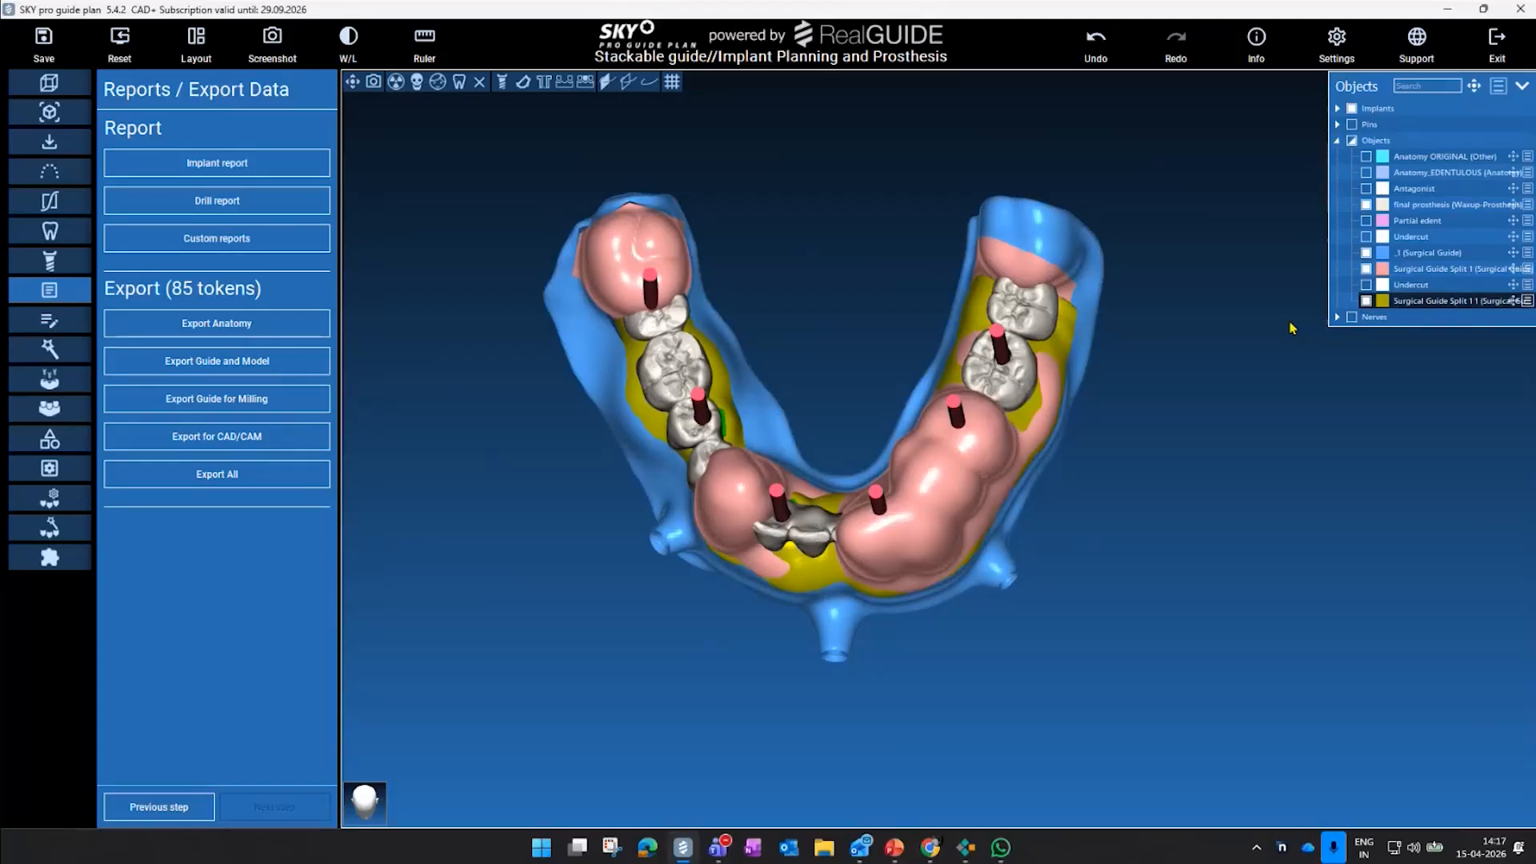
- Open the SandBox and start adding connectors
left_click_drag(601, 600, 764, 351)
left_click(85, 449)
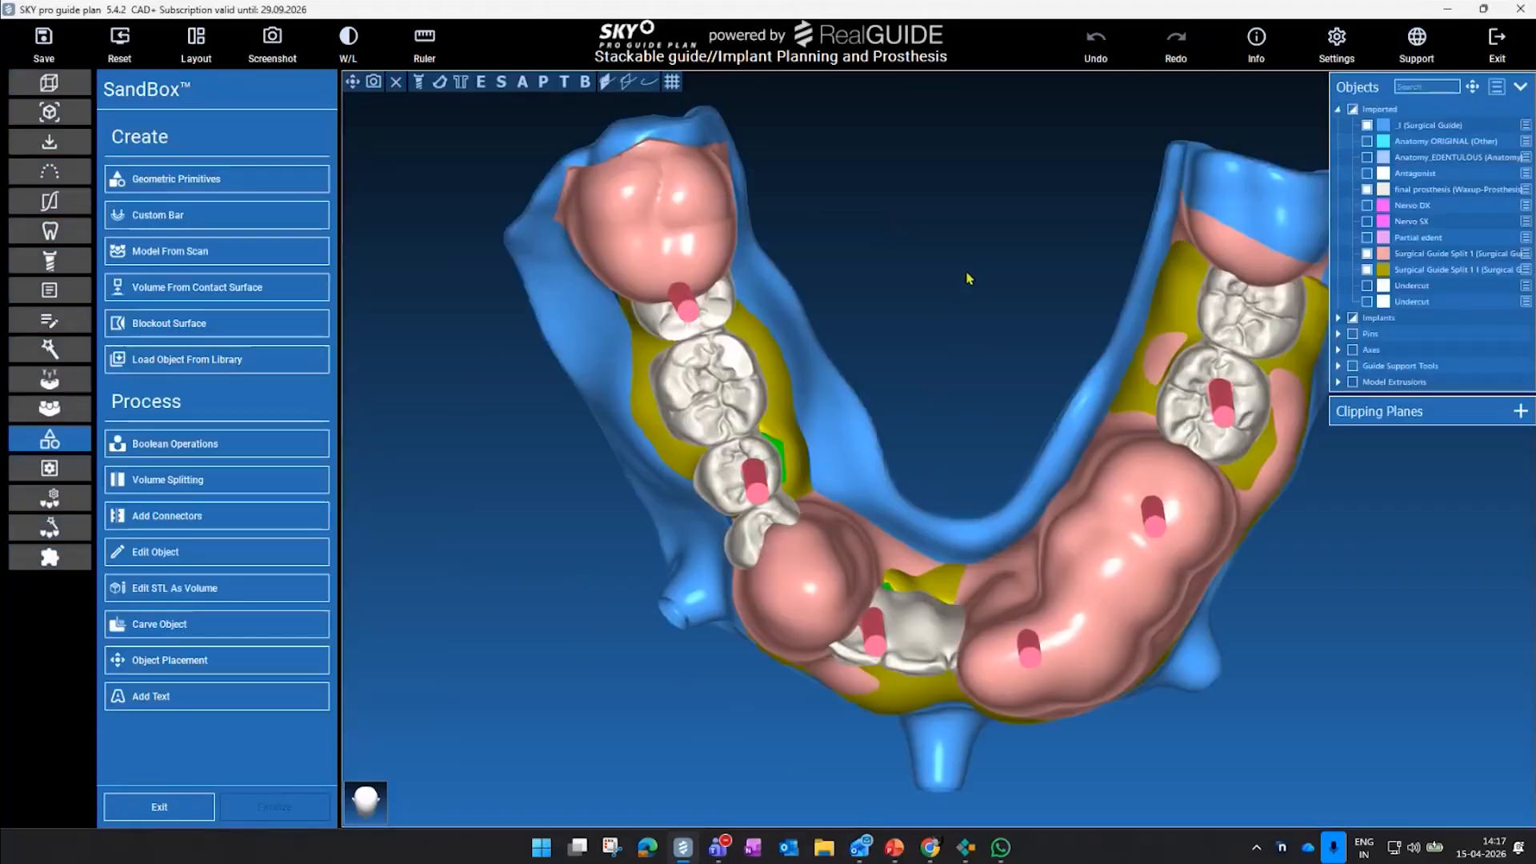
left_click(236, 523)
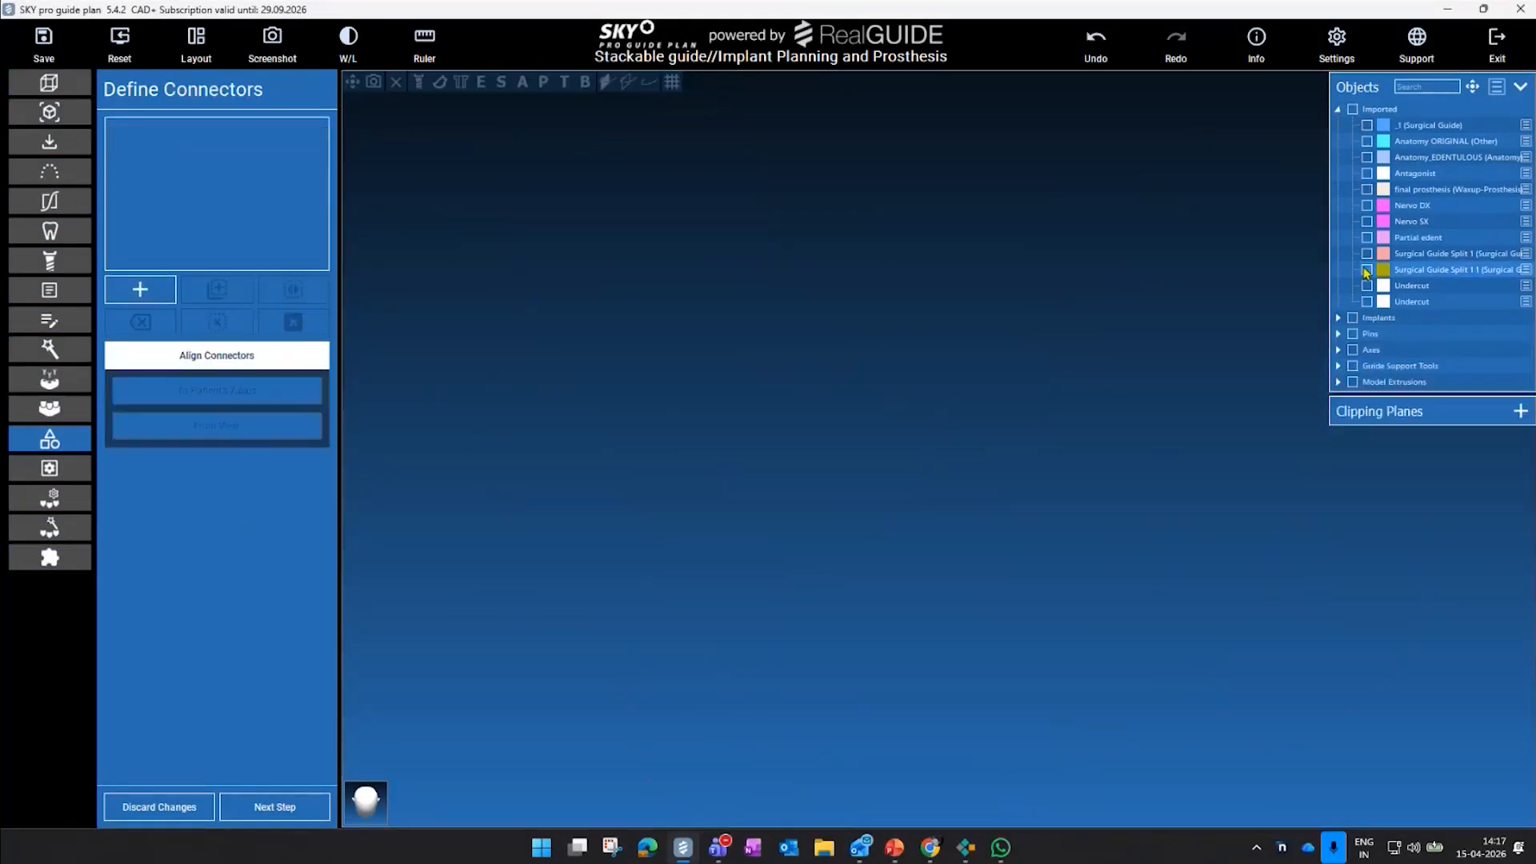
- Show only Surgical Guide Split 1 1 and the _1 surgical guide, viewed from the front where their edges meet
left_click(1367, 270)
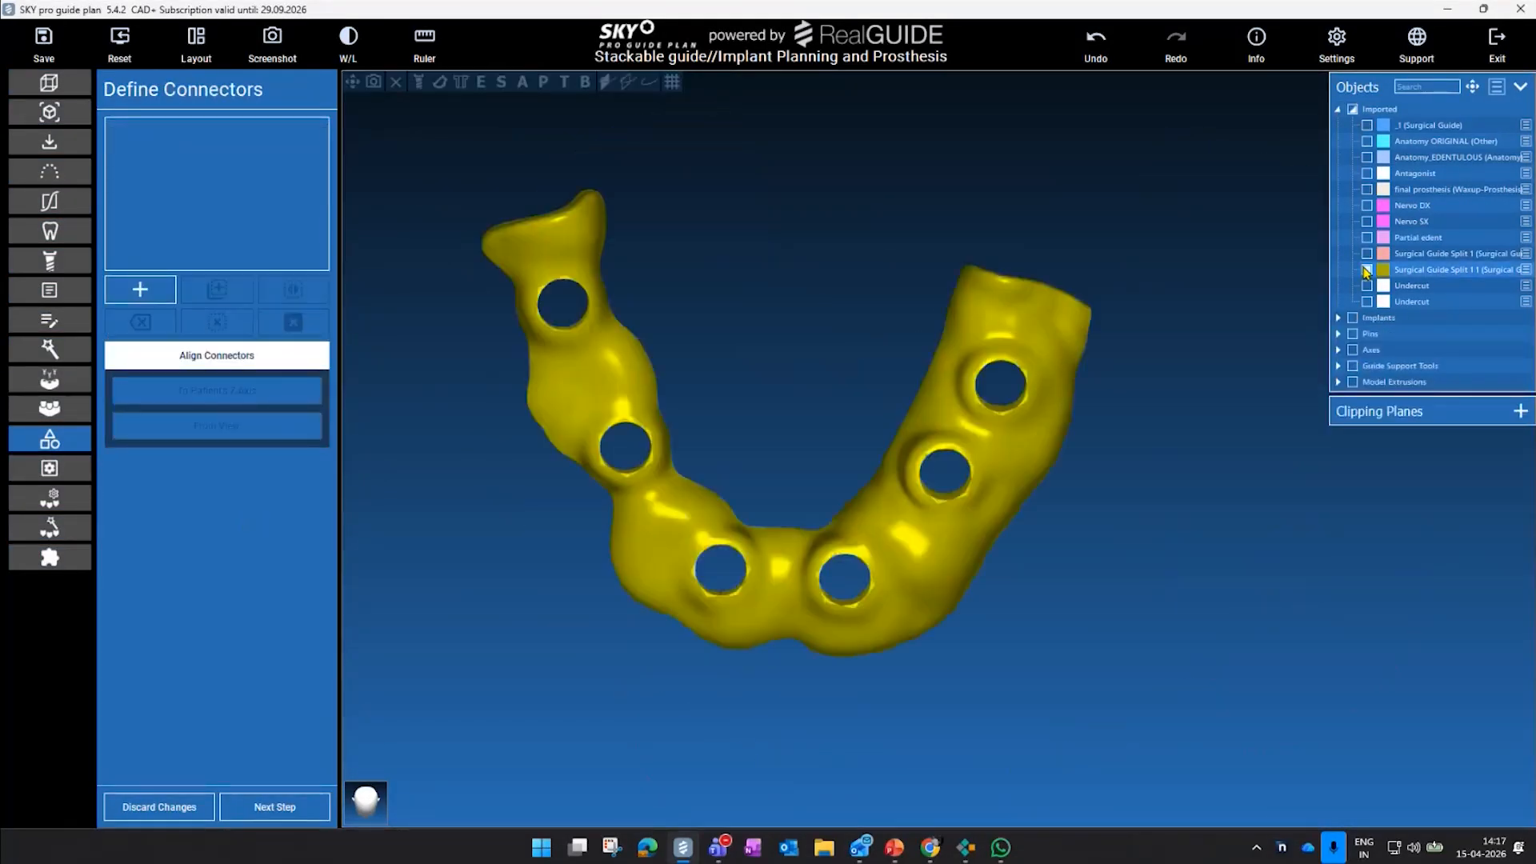
left_click(1367, 269)
left_click(1367, 269)
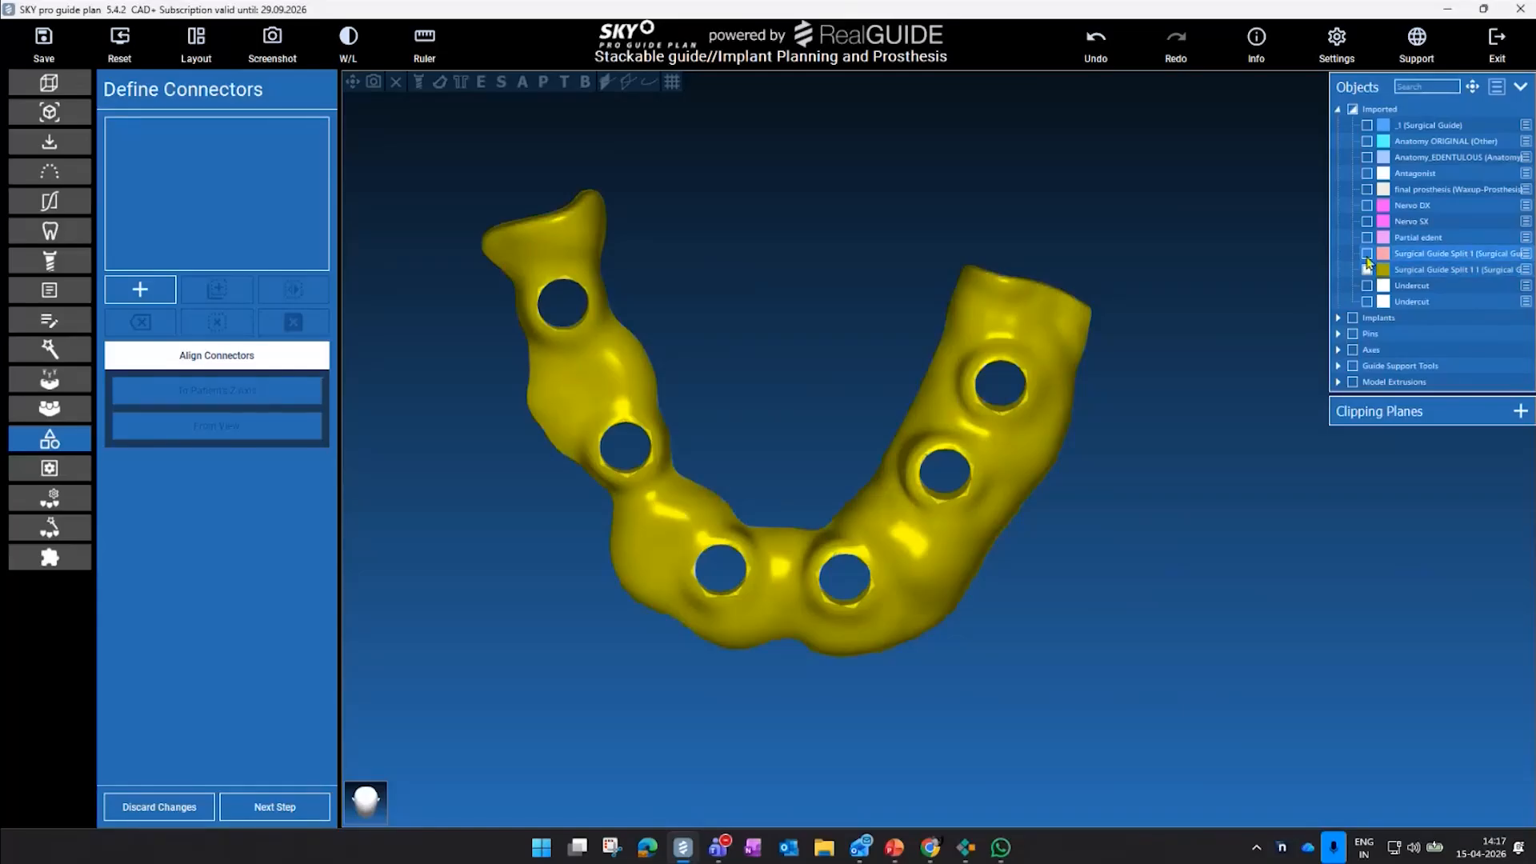
left_click(1367, 254)
left_click(1366, 254)
left_click(1367, 125)
left_click_drag(1136, 430, 863, 528)
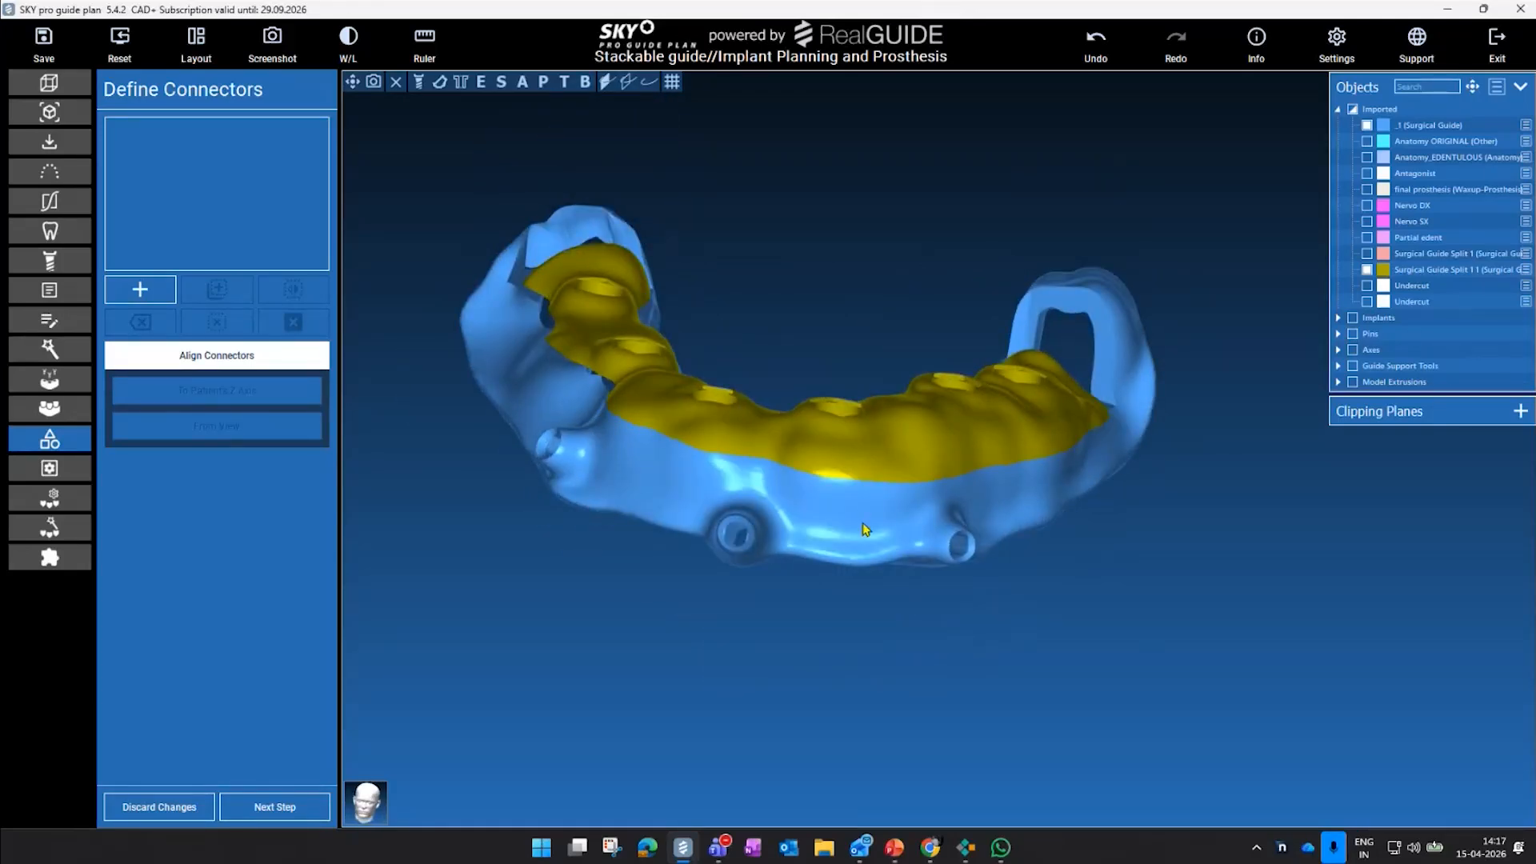
left_click_drag(1142, 629, 895, 410)
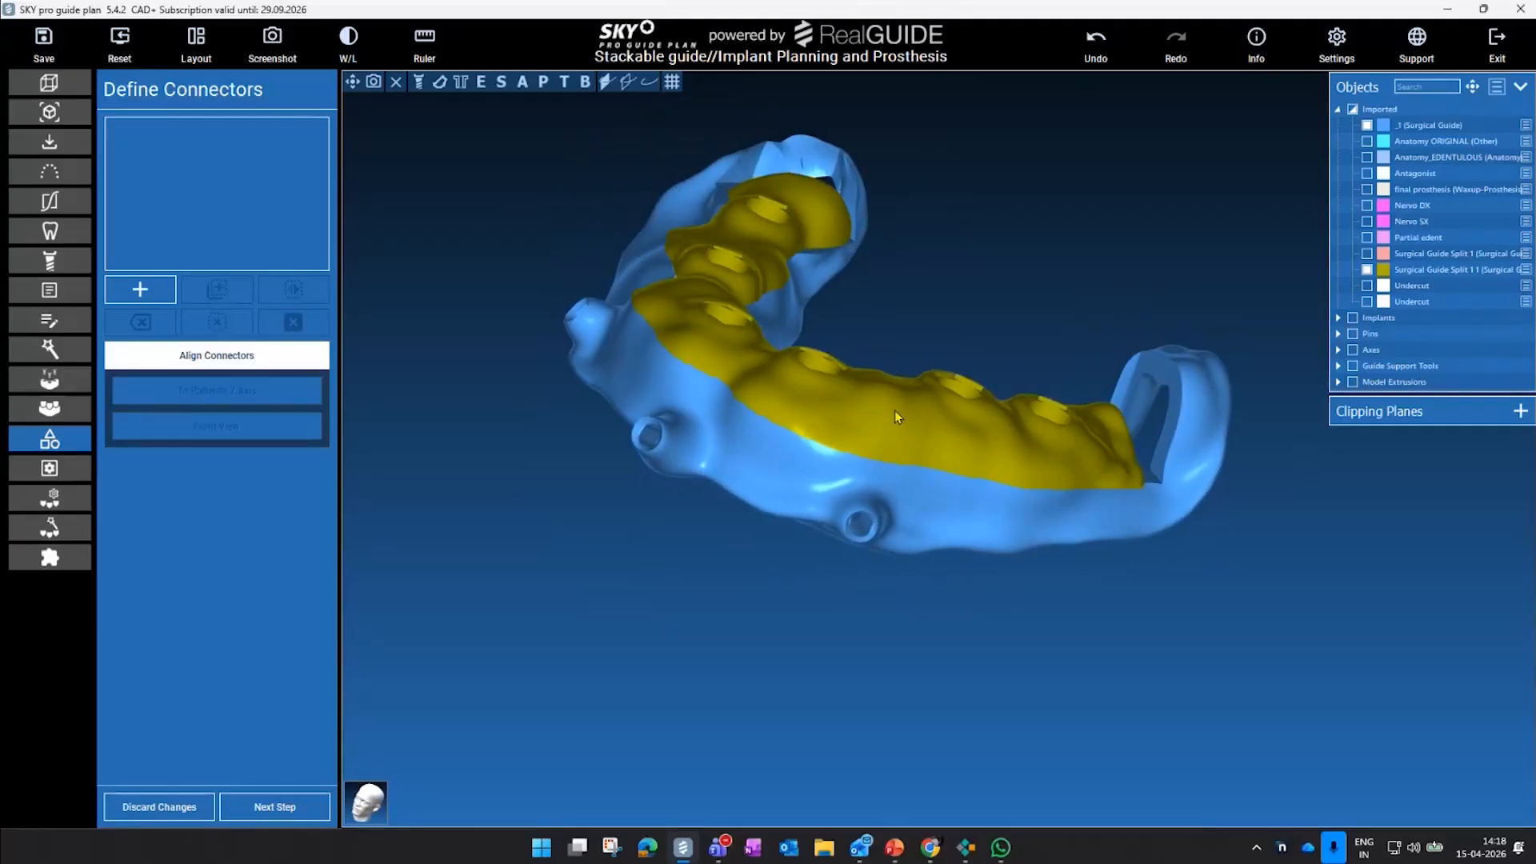
- Compare the Generic detachable connector types and place one across the front edge between the yellow and blue guides
left_click(120, 291)
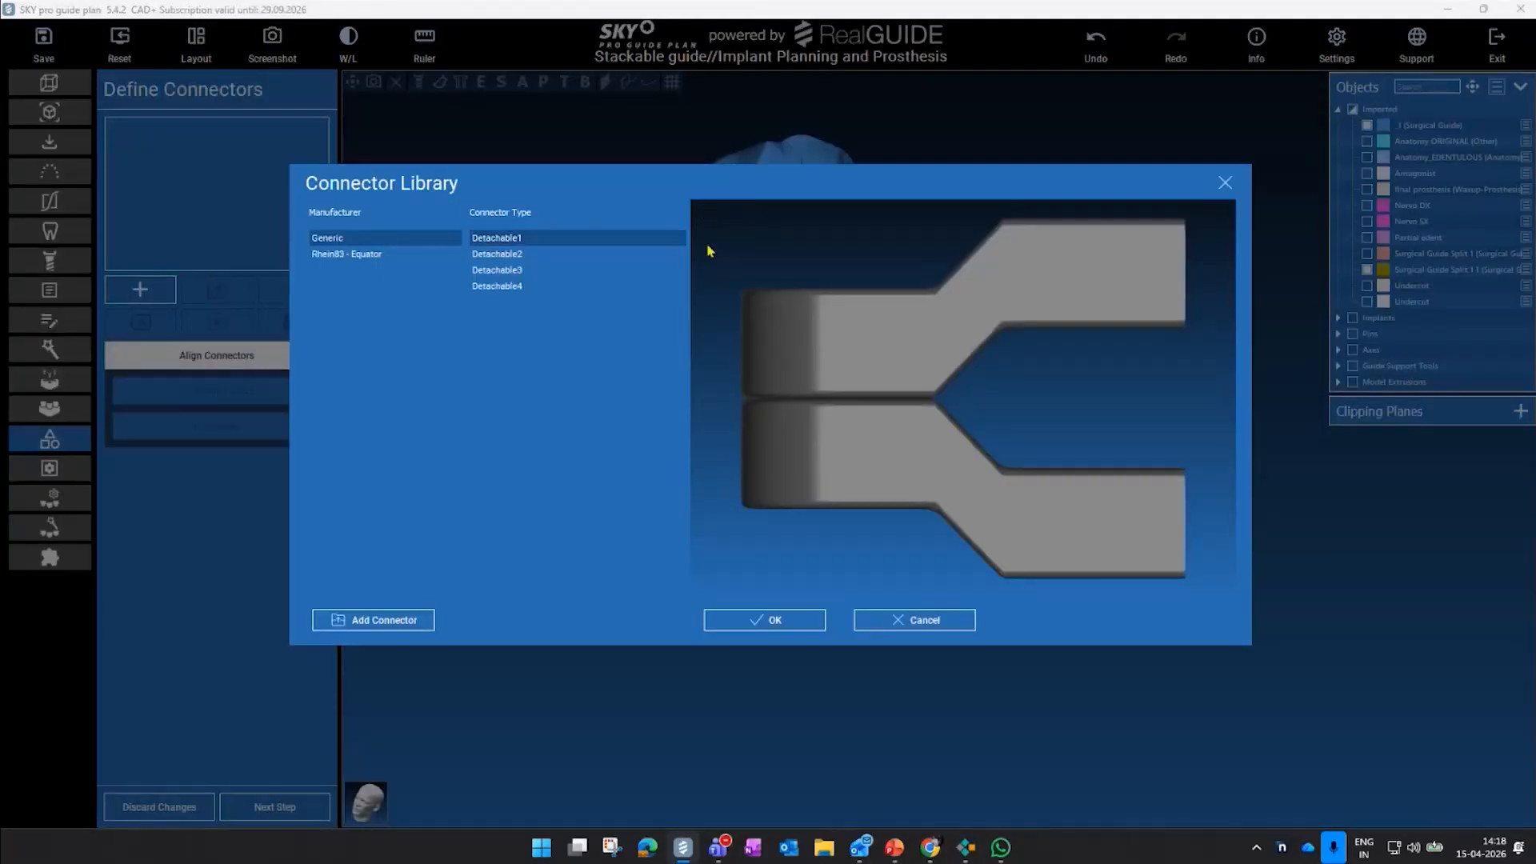
left_click(497, 254)
left_click(498, 273)
left_click(499, 285)
left_click(506, 272)
left_click(507, 256)
left_click(507, 247)
left_click(796, 625)
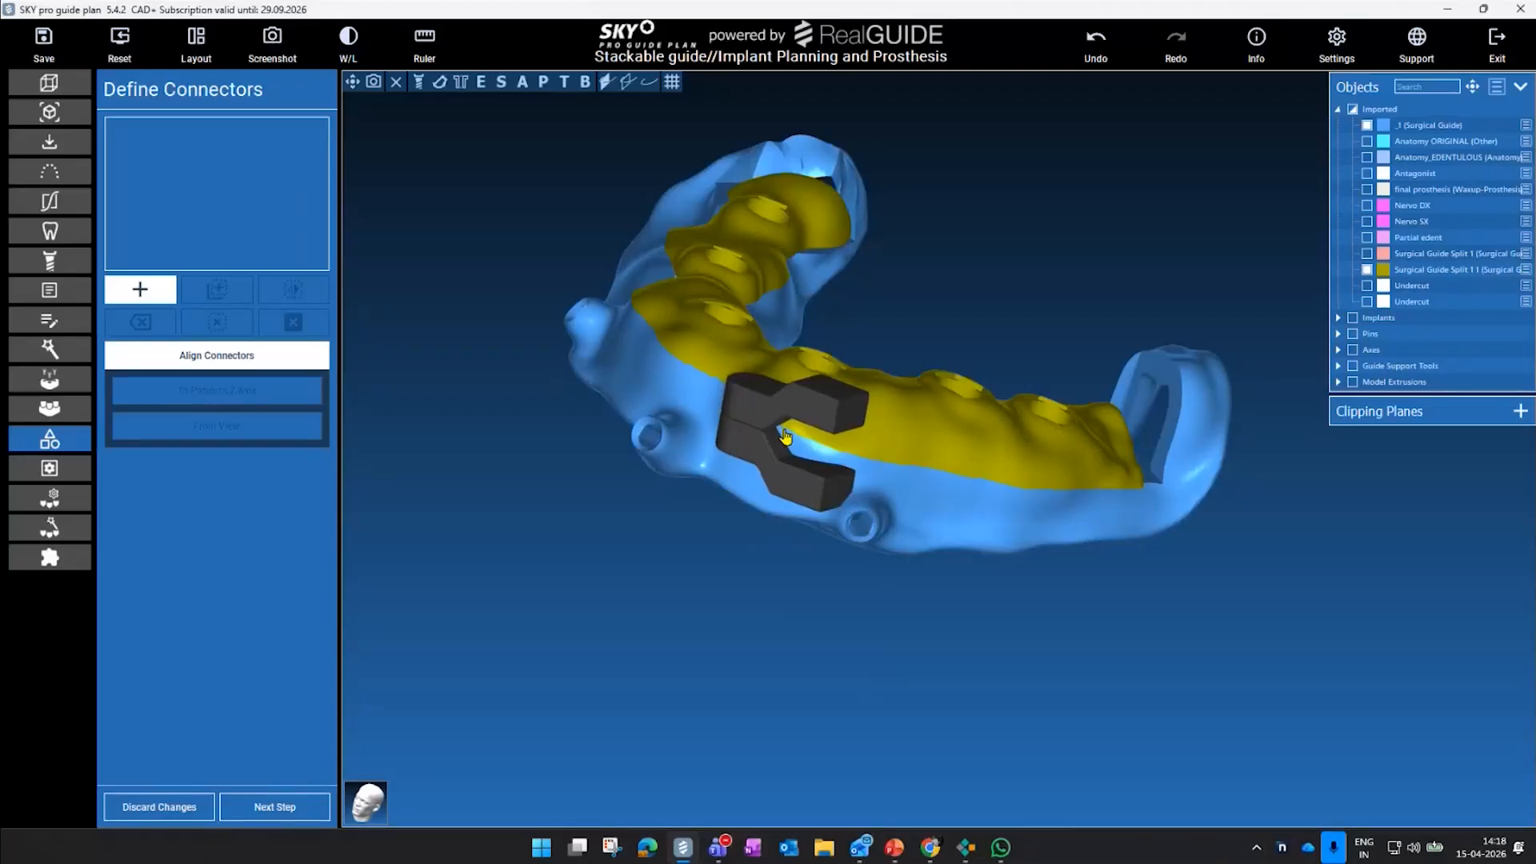
left_click(785, 433)
- Rotate the placed connector so it points outward from the front of the arch, and check it from the side
left_click_drag(1061, 232, 1033, 424)
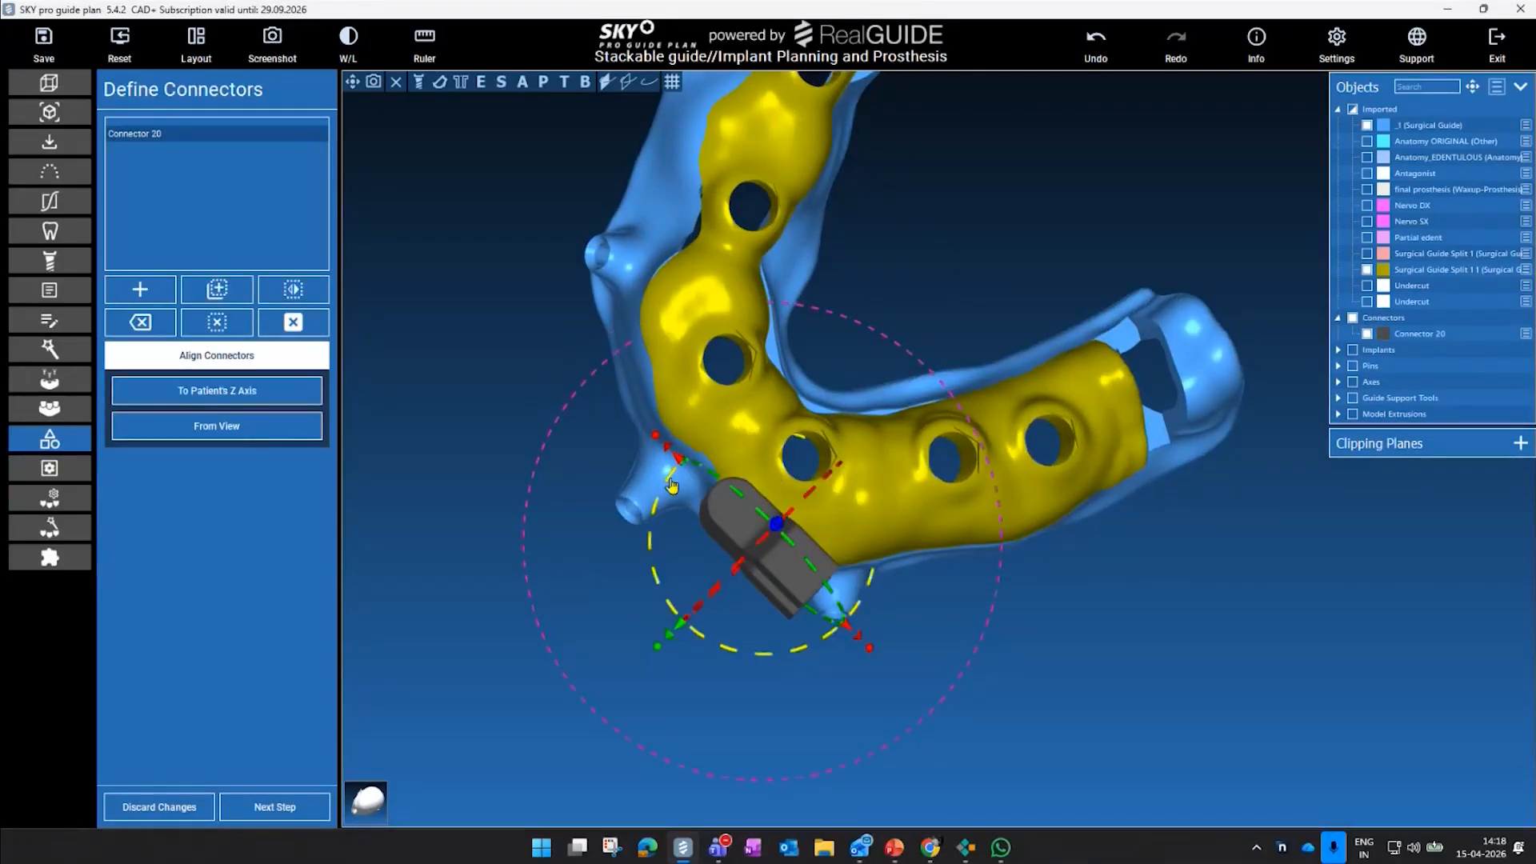
left_click_drag(672, 486, 739, 633)
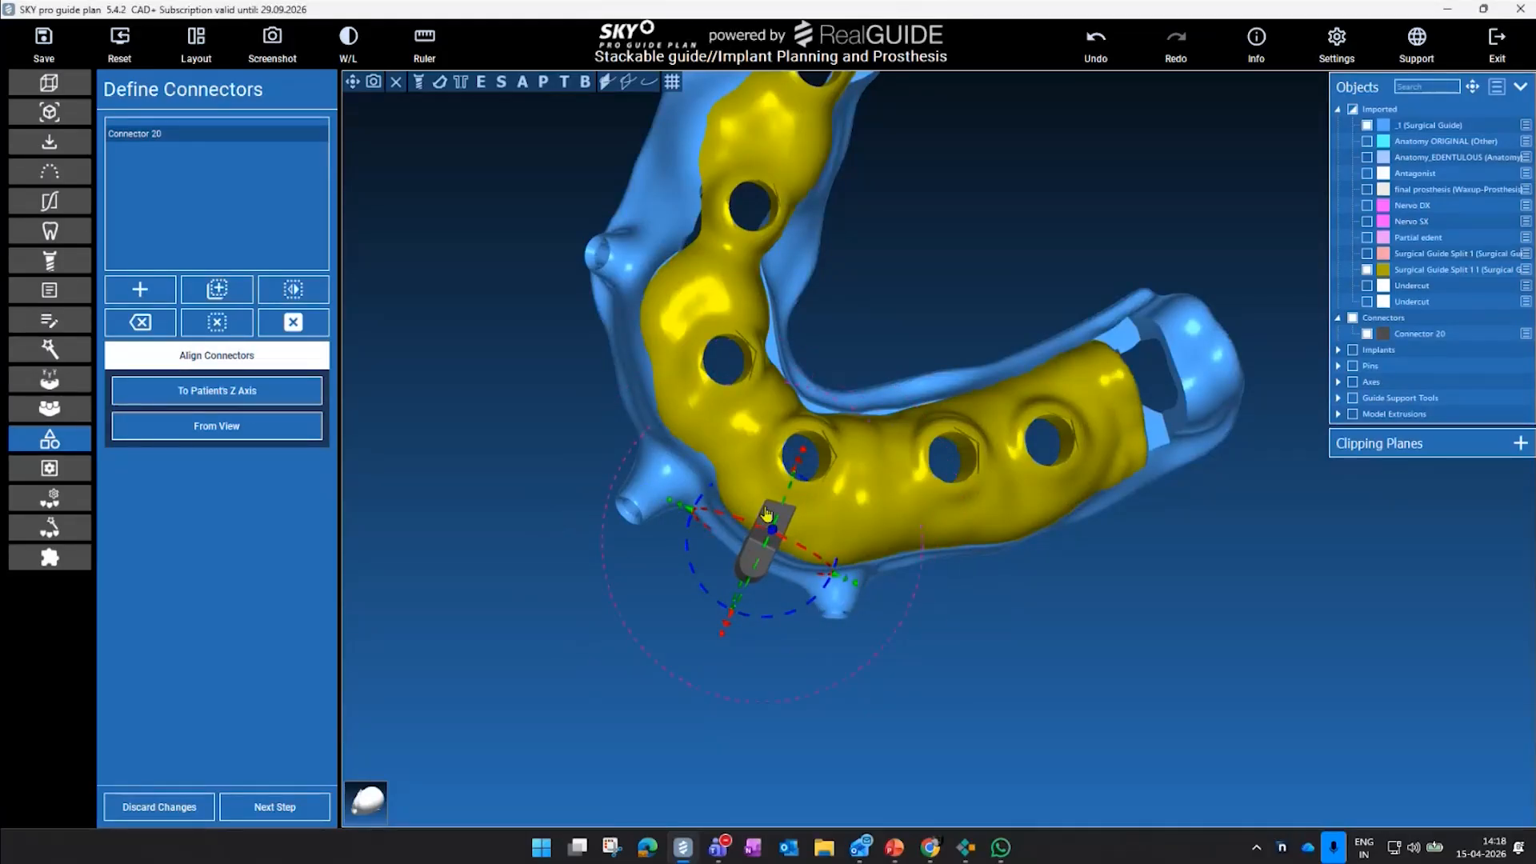
left_click_drag(917, 584, 768, 250)
scroll(1101, 315, "up", 2)
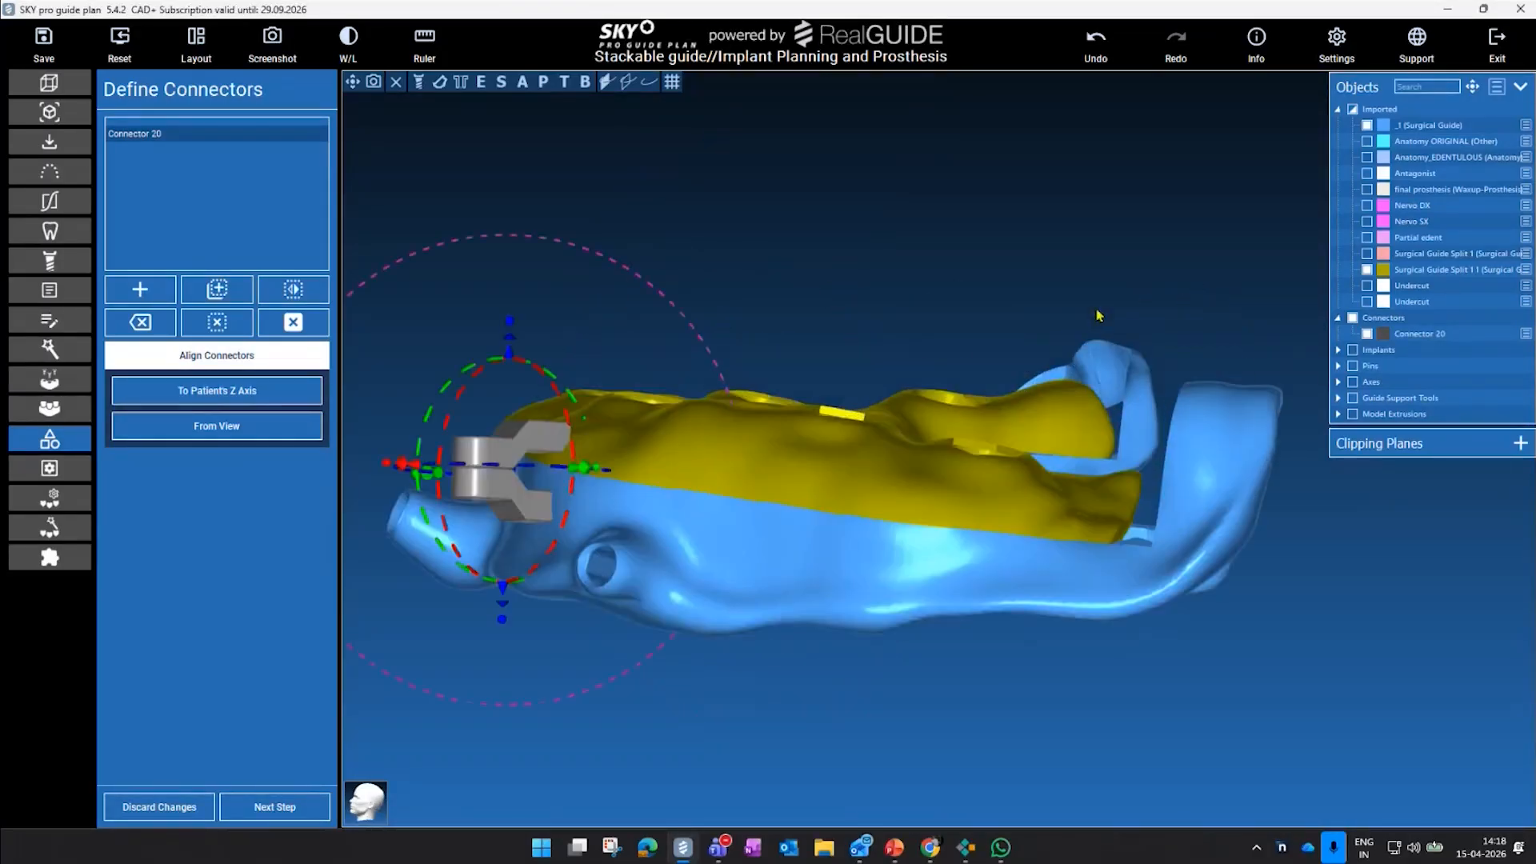
left_click_drag(913, 344, 957, 179)
scroll(635, 371, "up", 2)
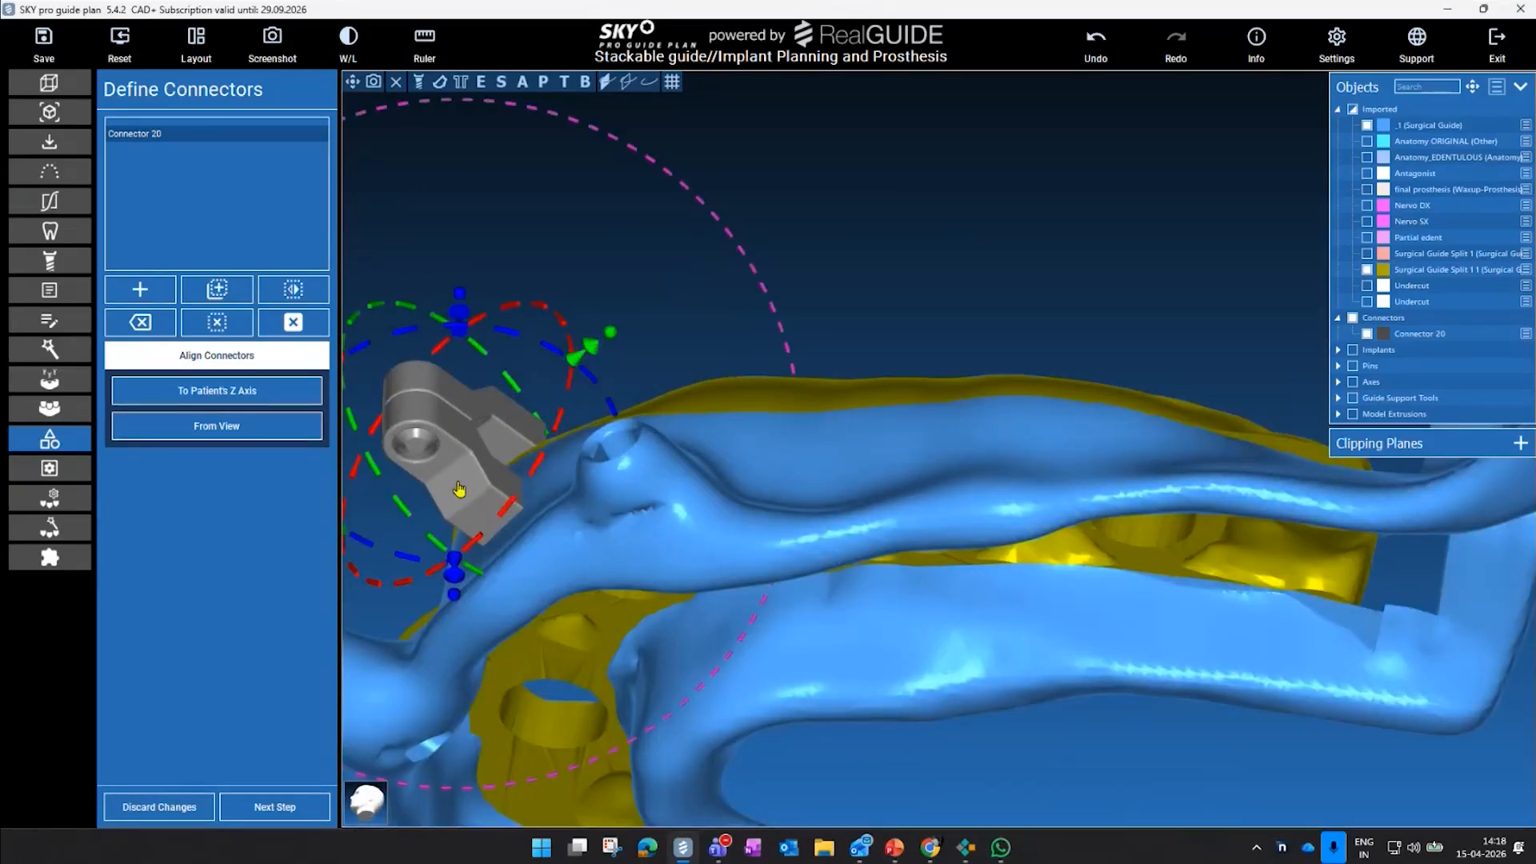
- Align the connector to the current view with the guides seen from directly above
left_click_drag(888, 233, 744, 583)
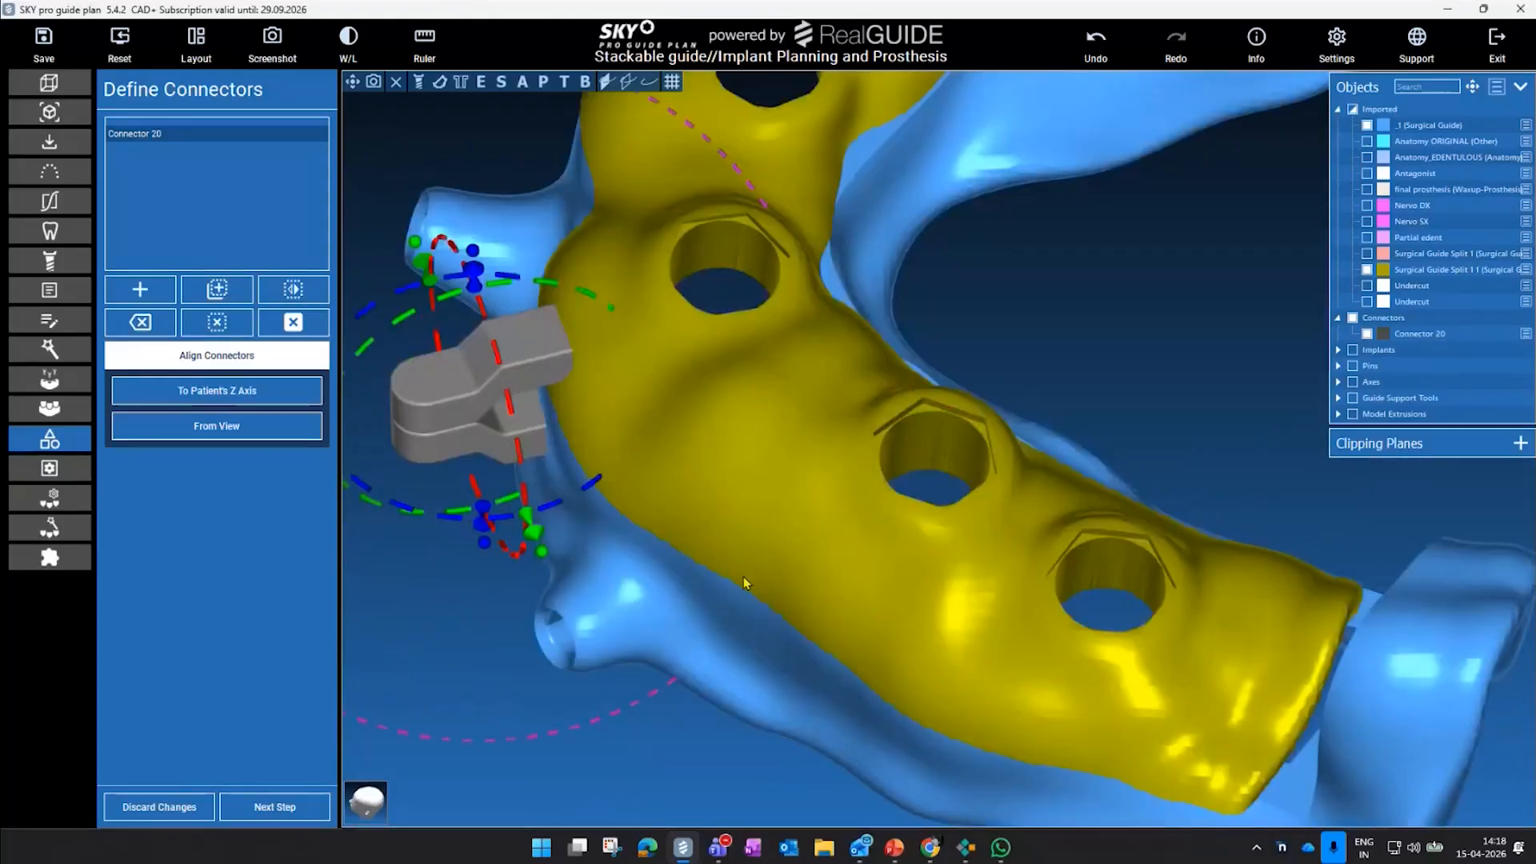
scroll(1066, 377, "down", 2)
left_click_drag(1067, 377, 1073, 479)
scroll(1075, 485, "down", 5)
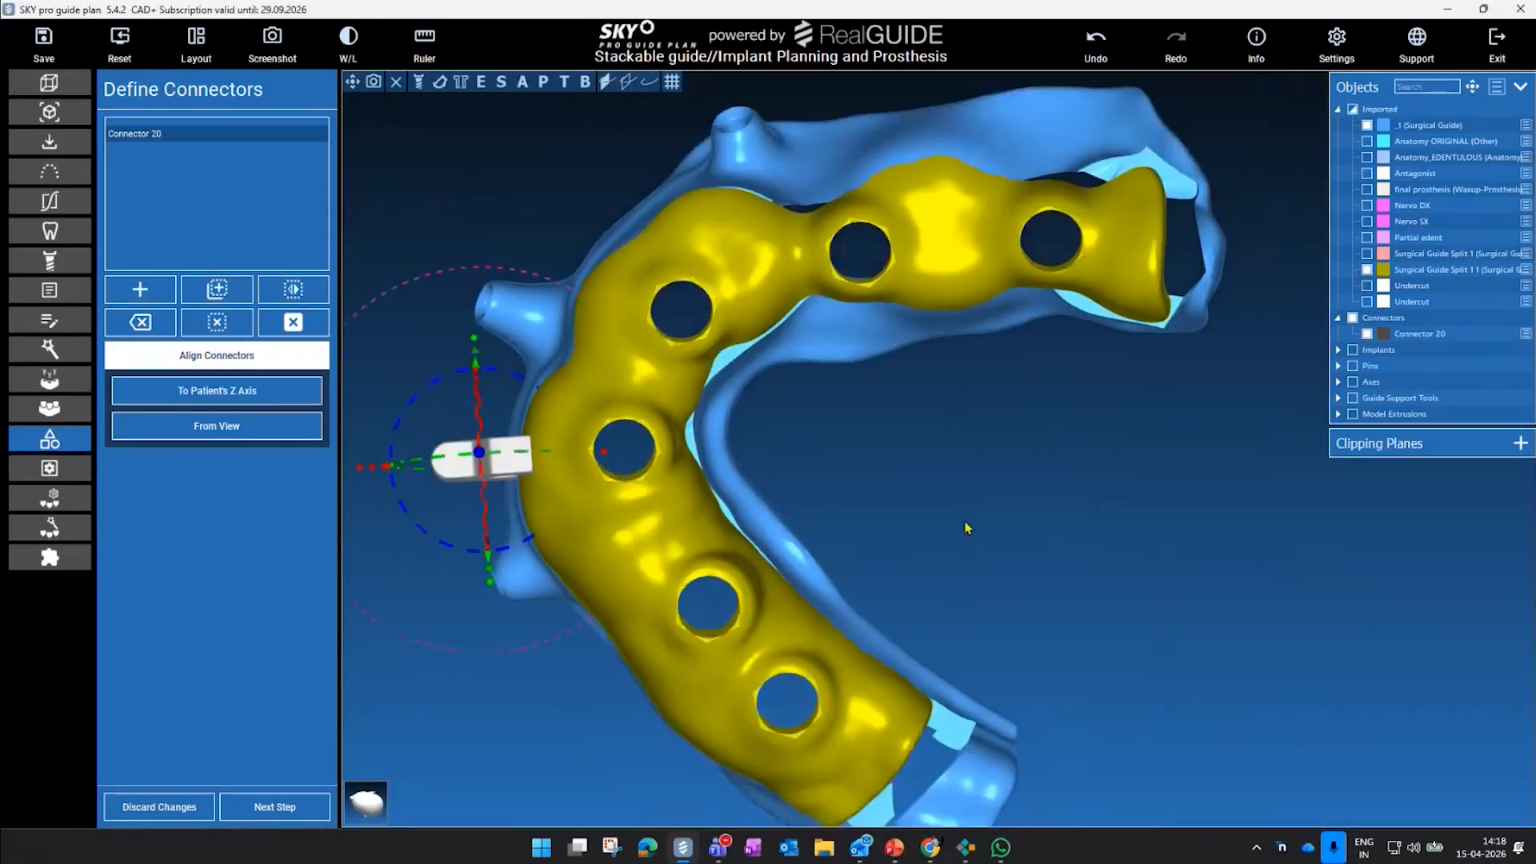
left_click_drag(979, 533, 965, 531)
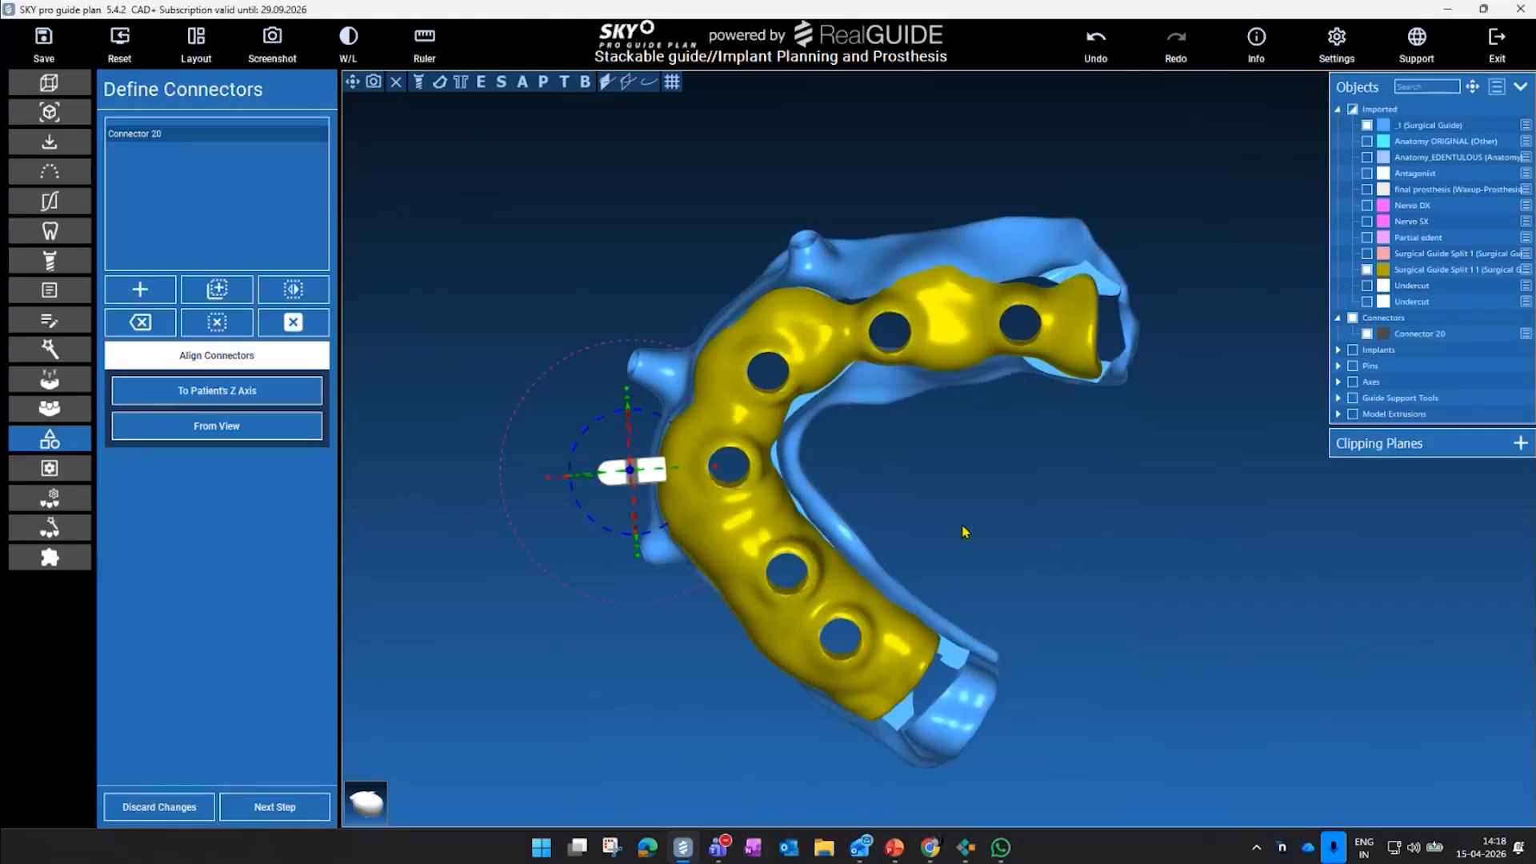
left_click_drag(589, 349, 1200, 376)
left_click_drag(840, 608, 836, 629)
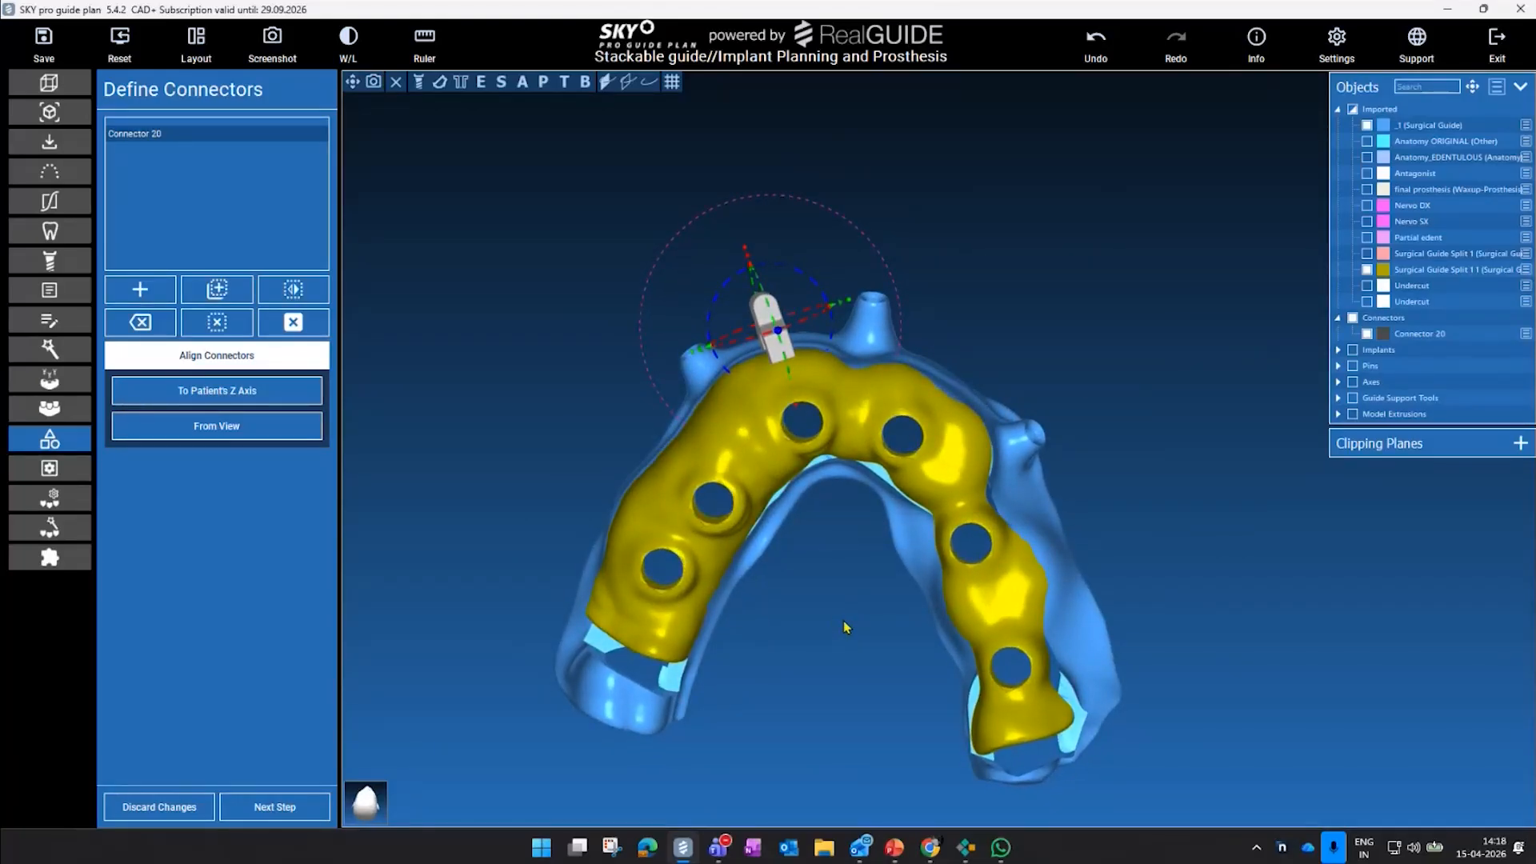
left_click_drag(499, 461, 489, 474)
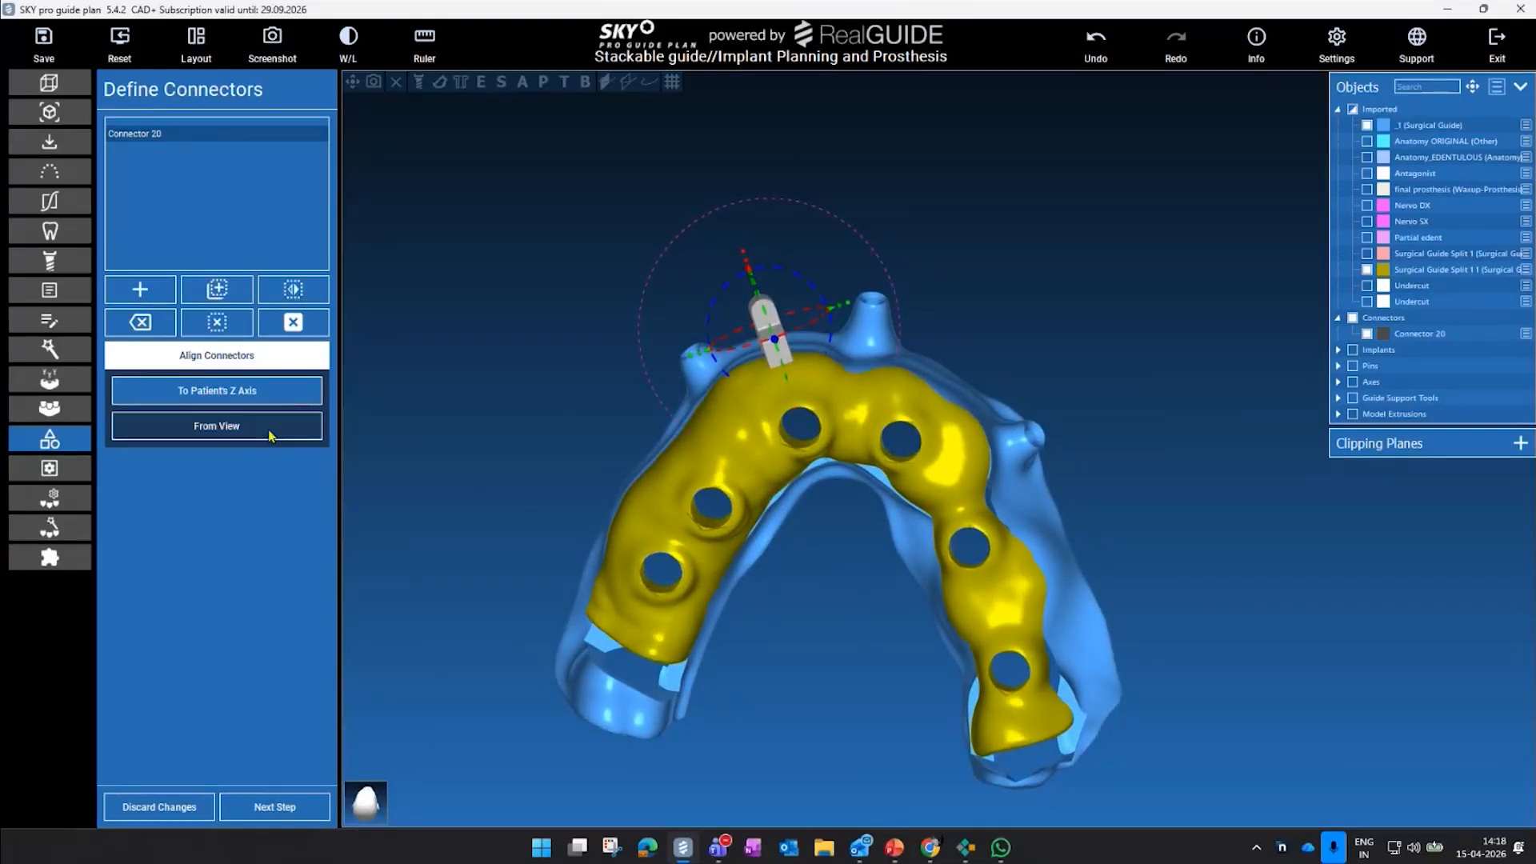
left_click(216, 426)
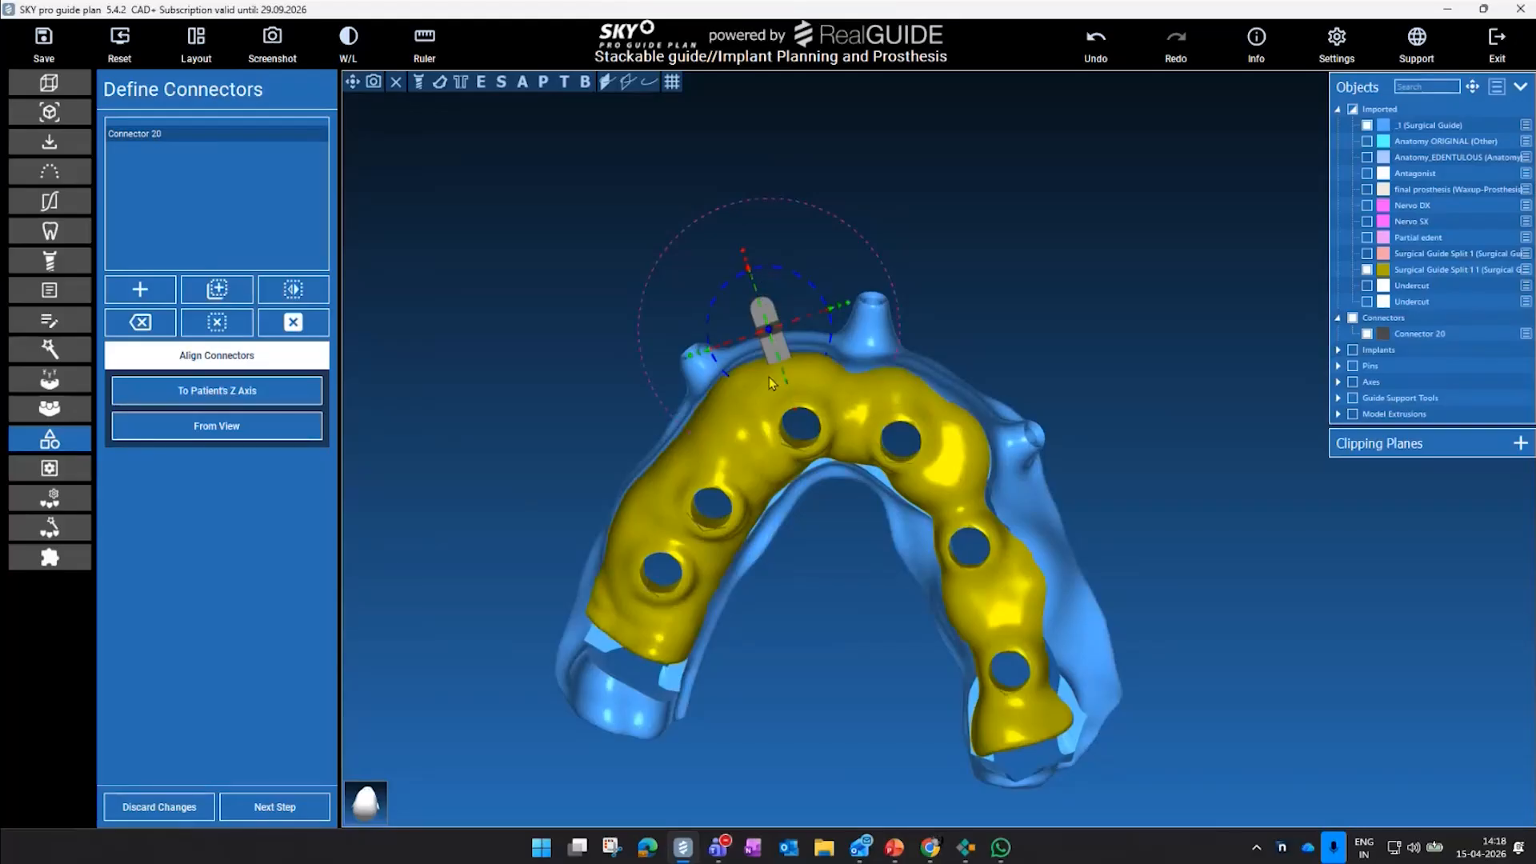
- Fine-tune the connector's tilt, height and depth so its two arms reach the yellow and blue guides
left_click_drag(814, 353, 778, 588)
scroll(748, 587, "up", 5)
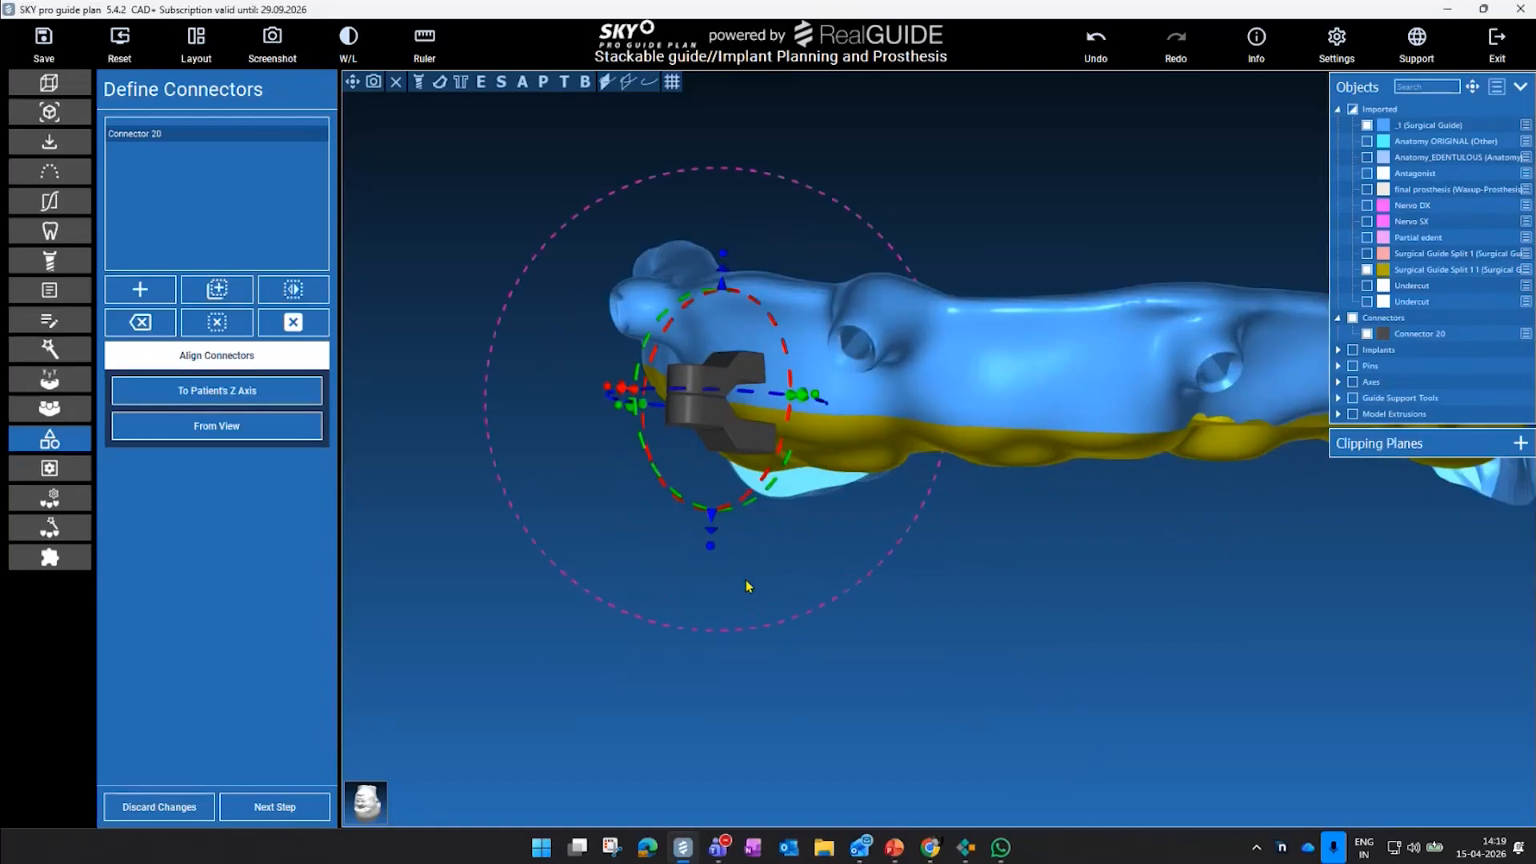
scroll(797, 312, "up", 2)
left_click_drag(784, 247, 741, 248)
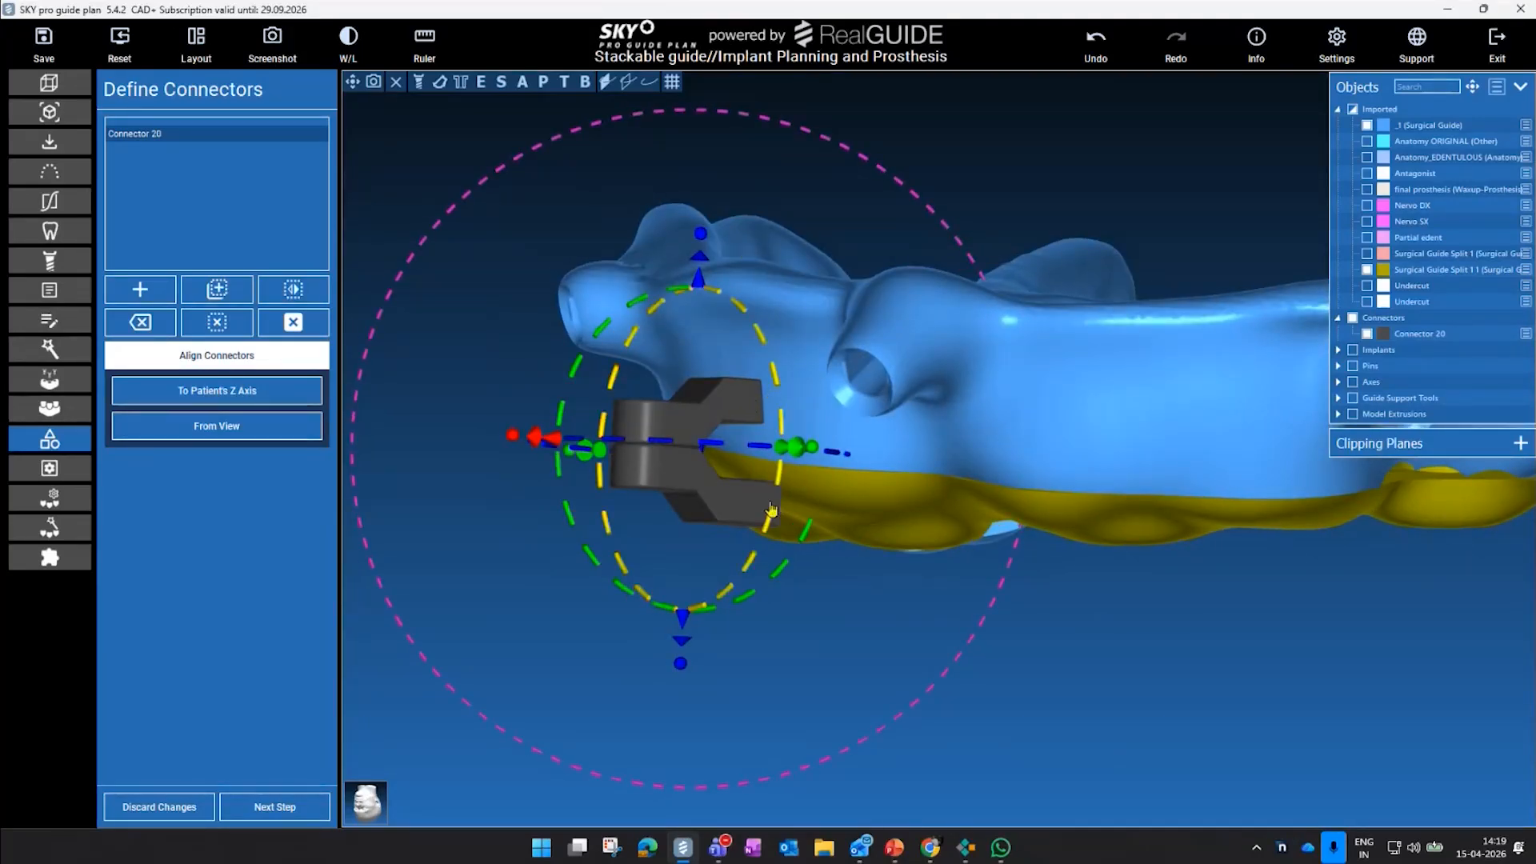
left_click_drag(878, 637, 792, 607)
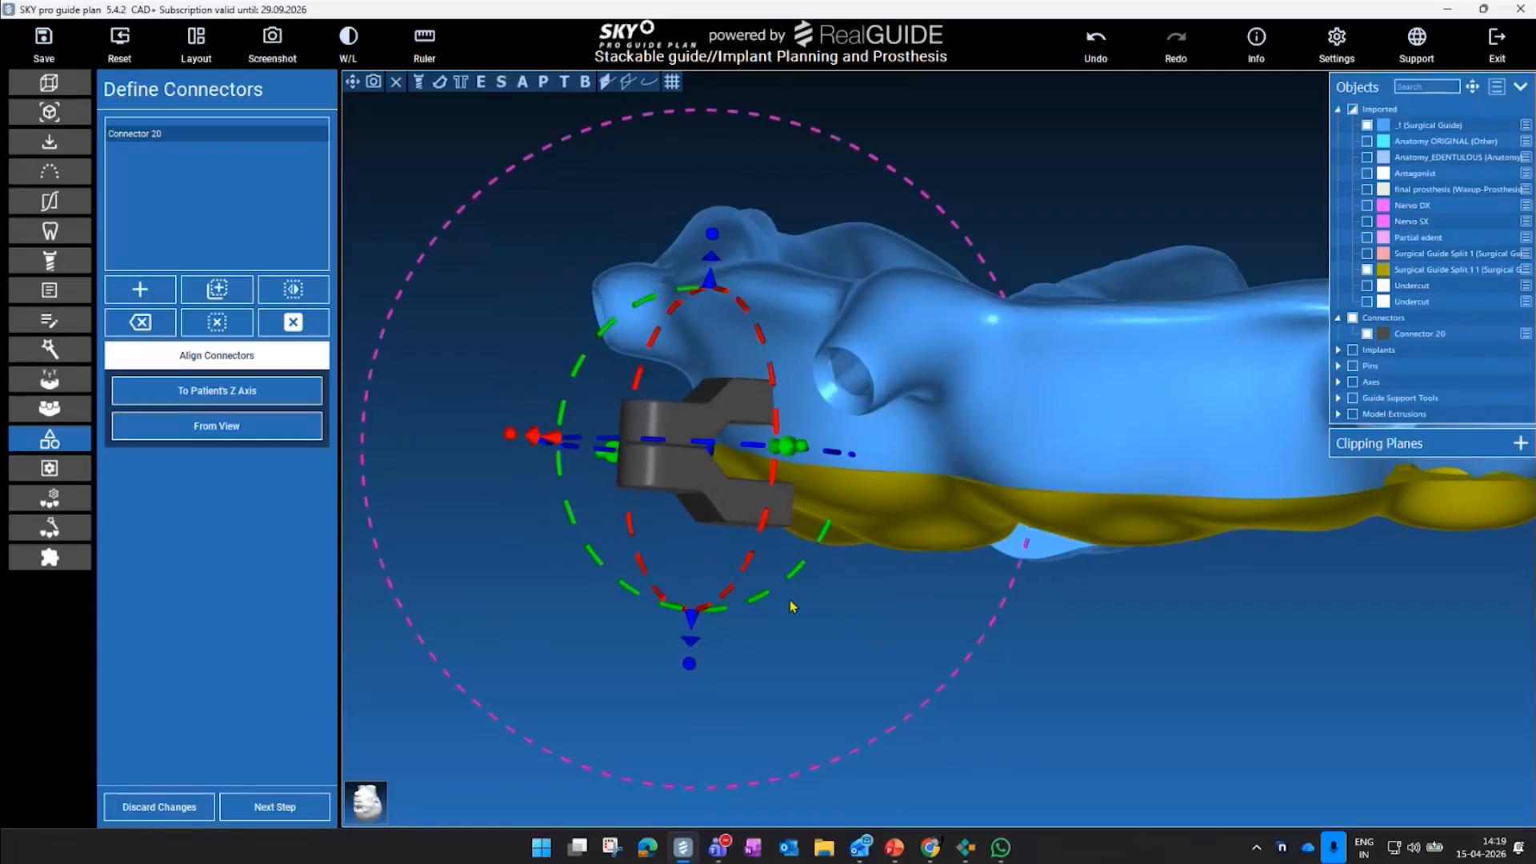
left_click_drag(690, 624, 691, 619)
left_click_drag(553, 436, 572, 435)
left_click_drag(712, 616, 711, 612)
left_click_drag(868, 623, 1101, 329)
scroll(1120, 307, "down", 3)
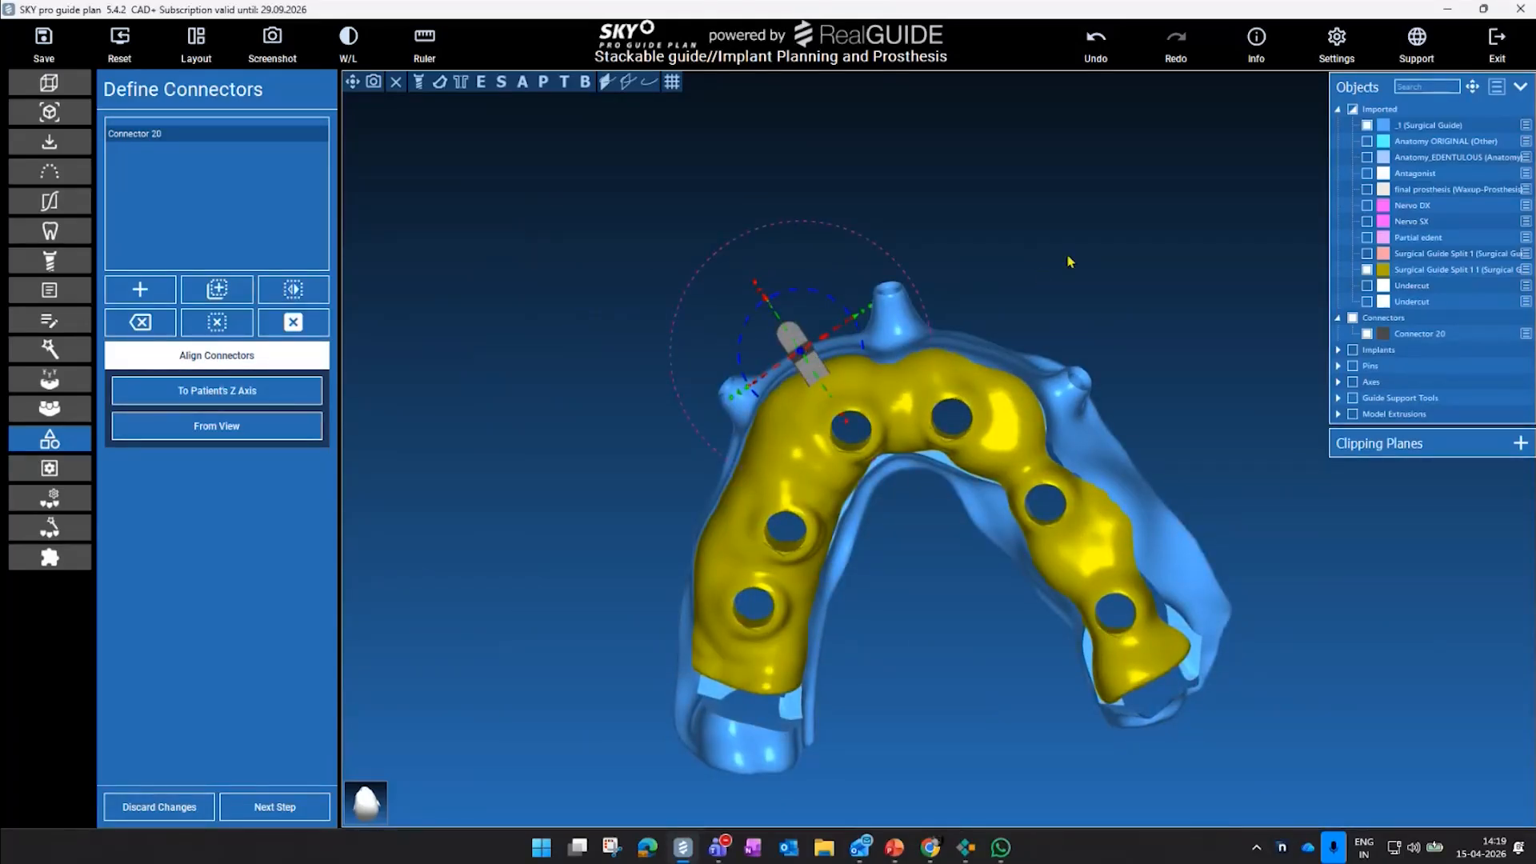
- Duplicate the connector and place the copy on the other side of the central front pin sleeve
left_click_drag(521, 586, 970, 365)
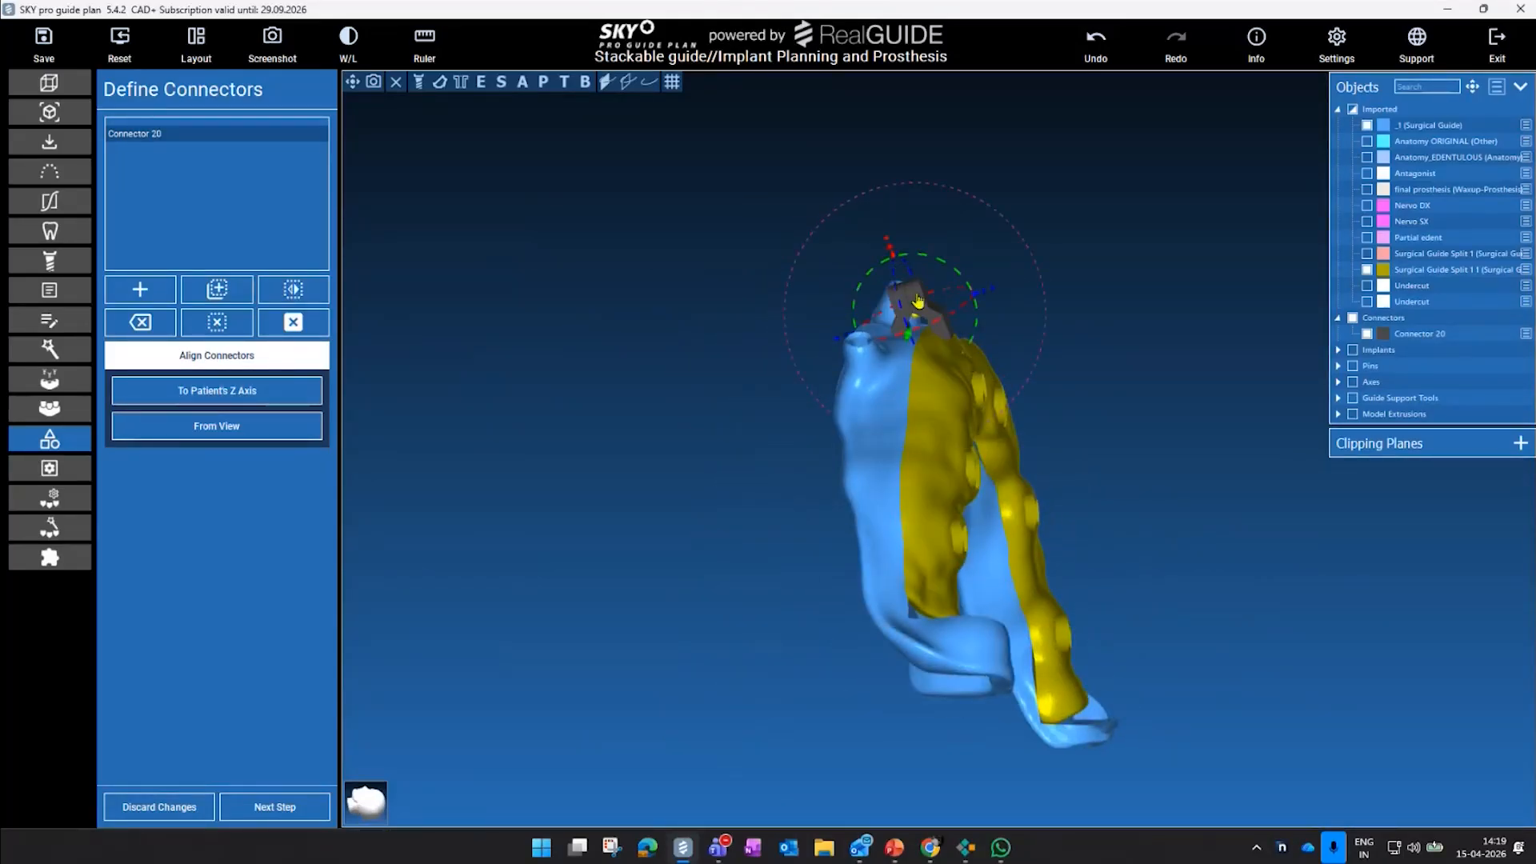
scroll(918, 301, "up", 3)
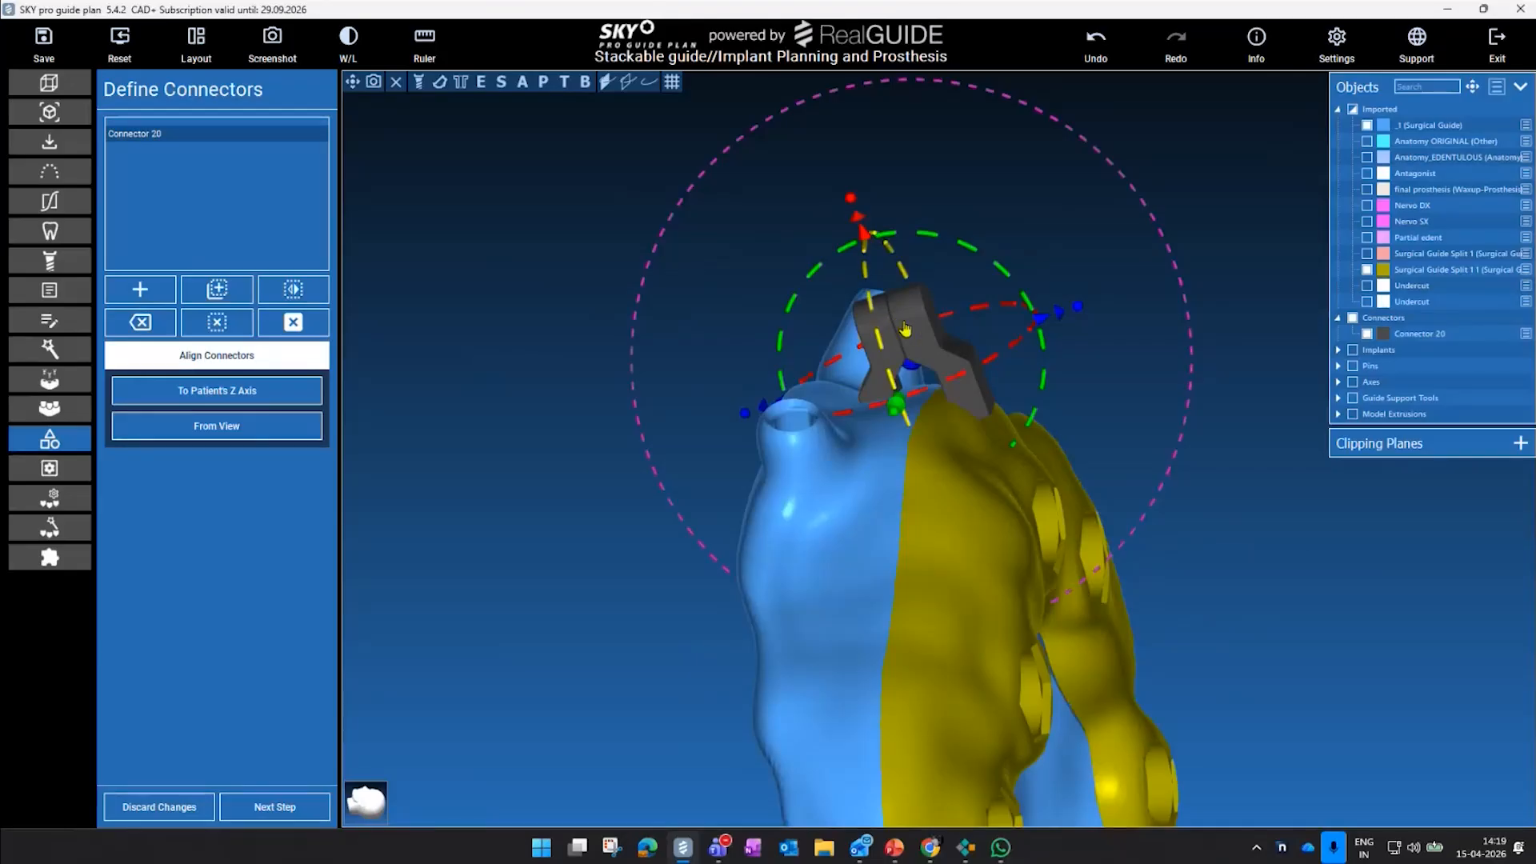
left_click_drag(1238, 250, 800, 382)
scroll(578, 454, "down", 3)
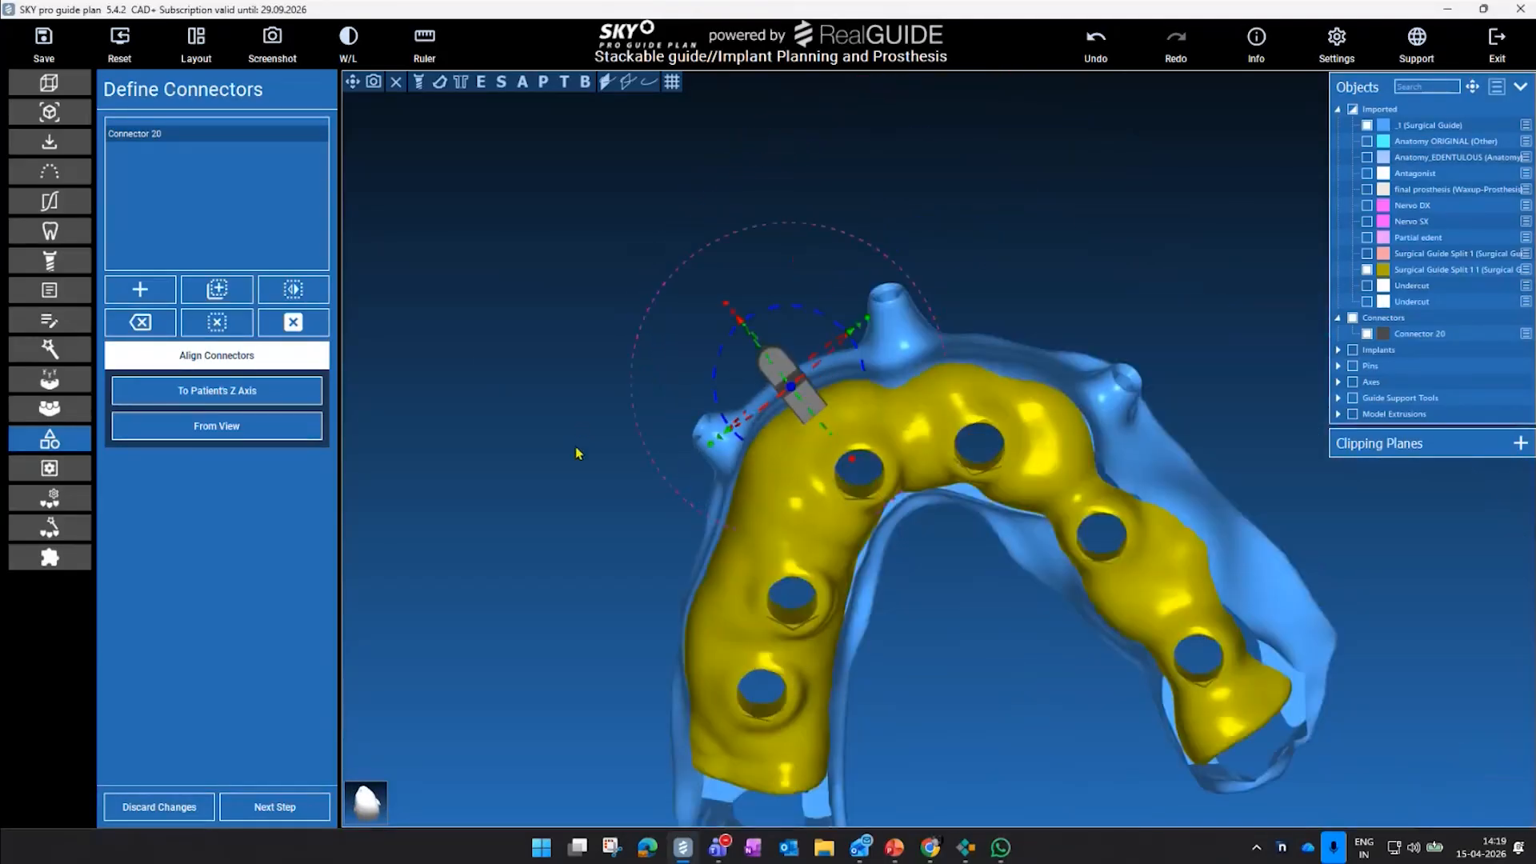
middle_click_drag(576, 453, 499, 470)
left_click_drag(513, 469, 548, 438)
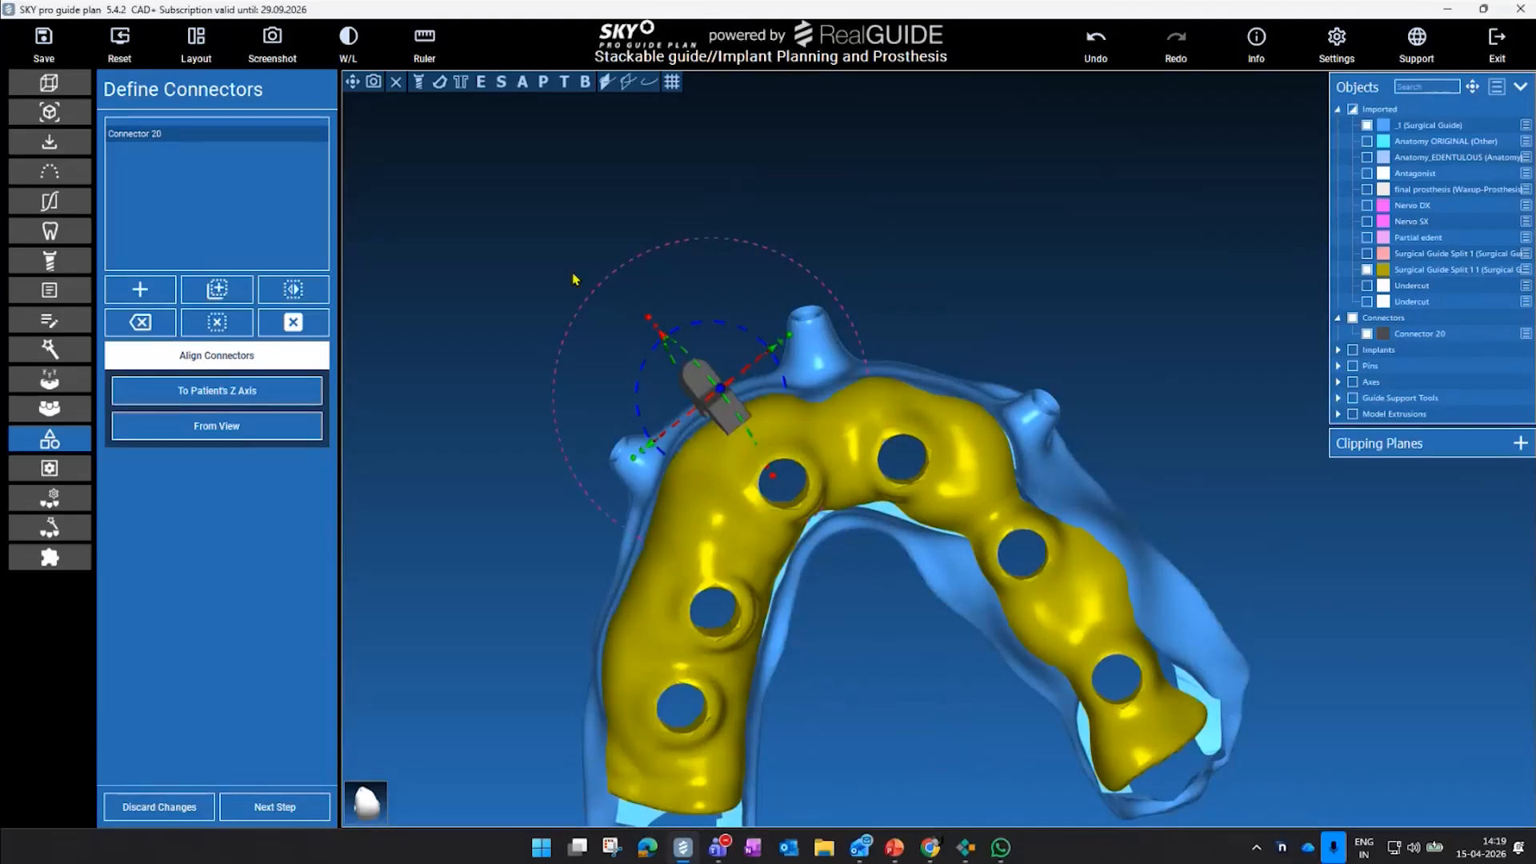
left_click(242, 290)
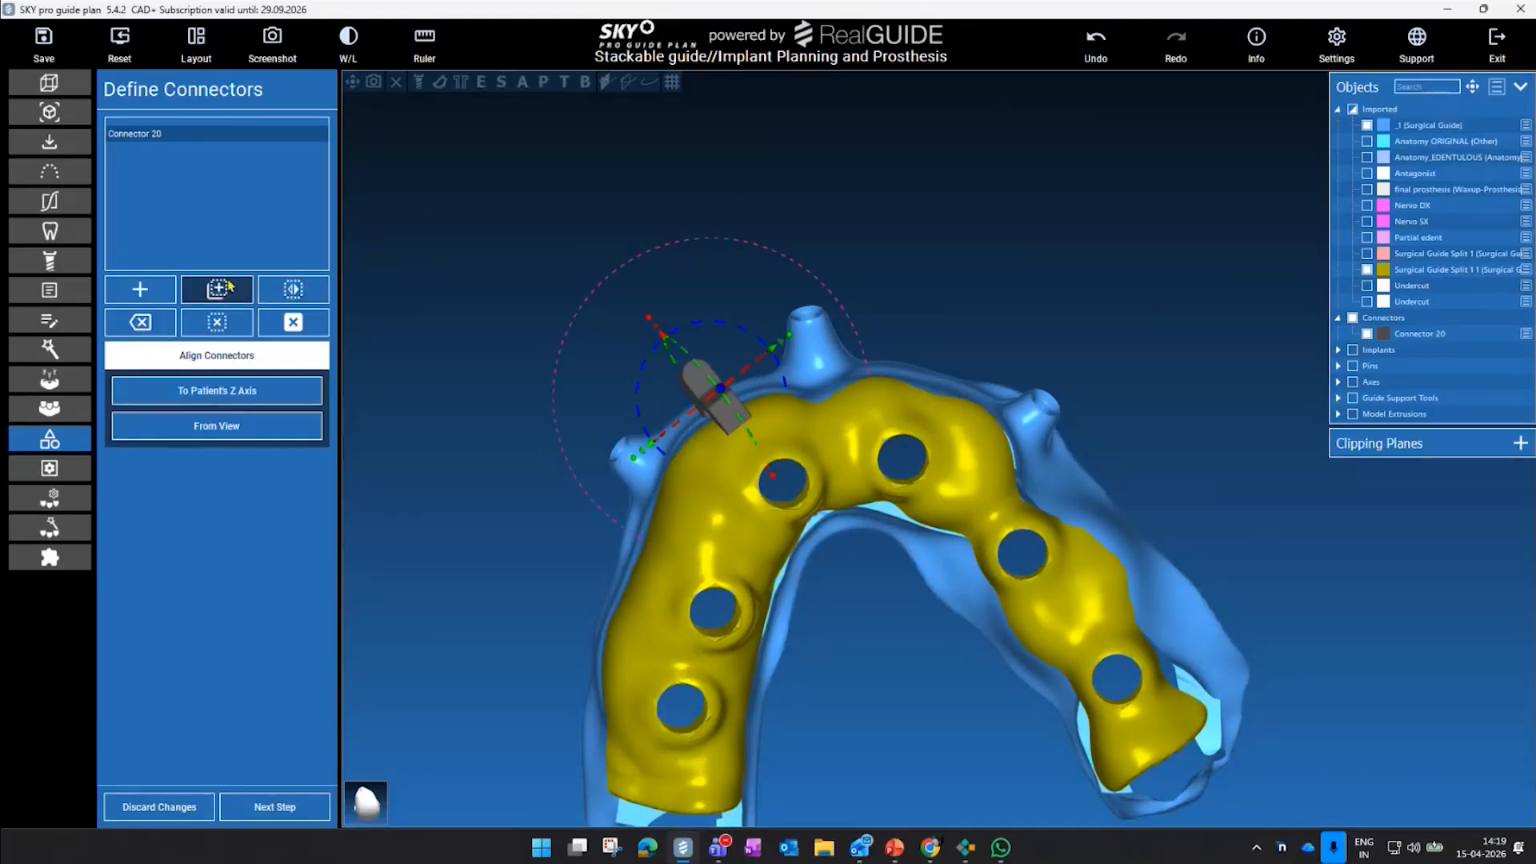
left_click(235, 289)
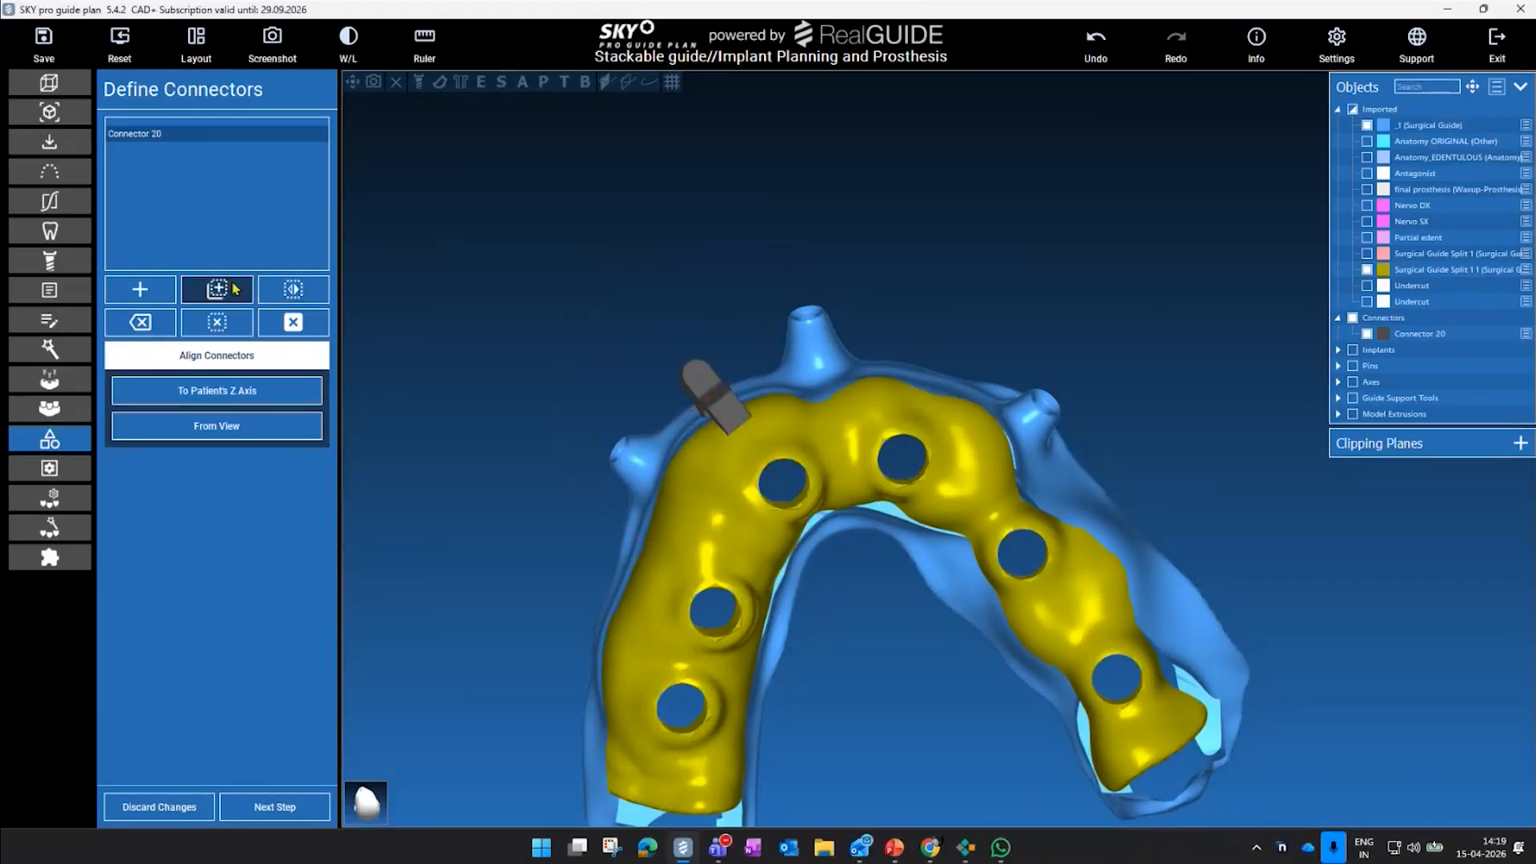
left_click(910, 385)
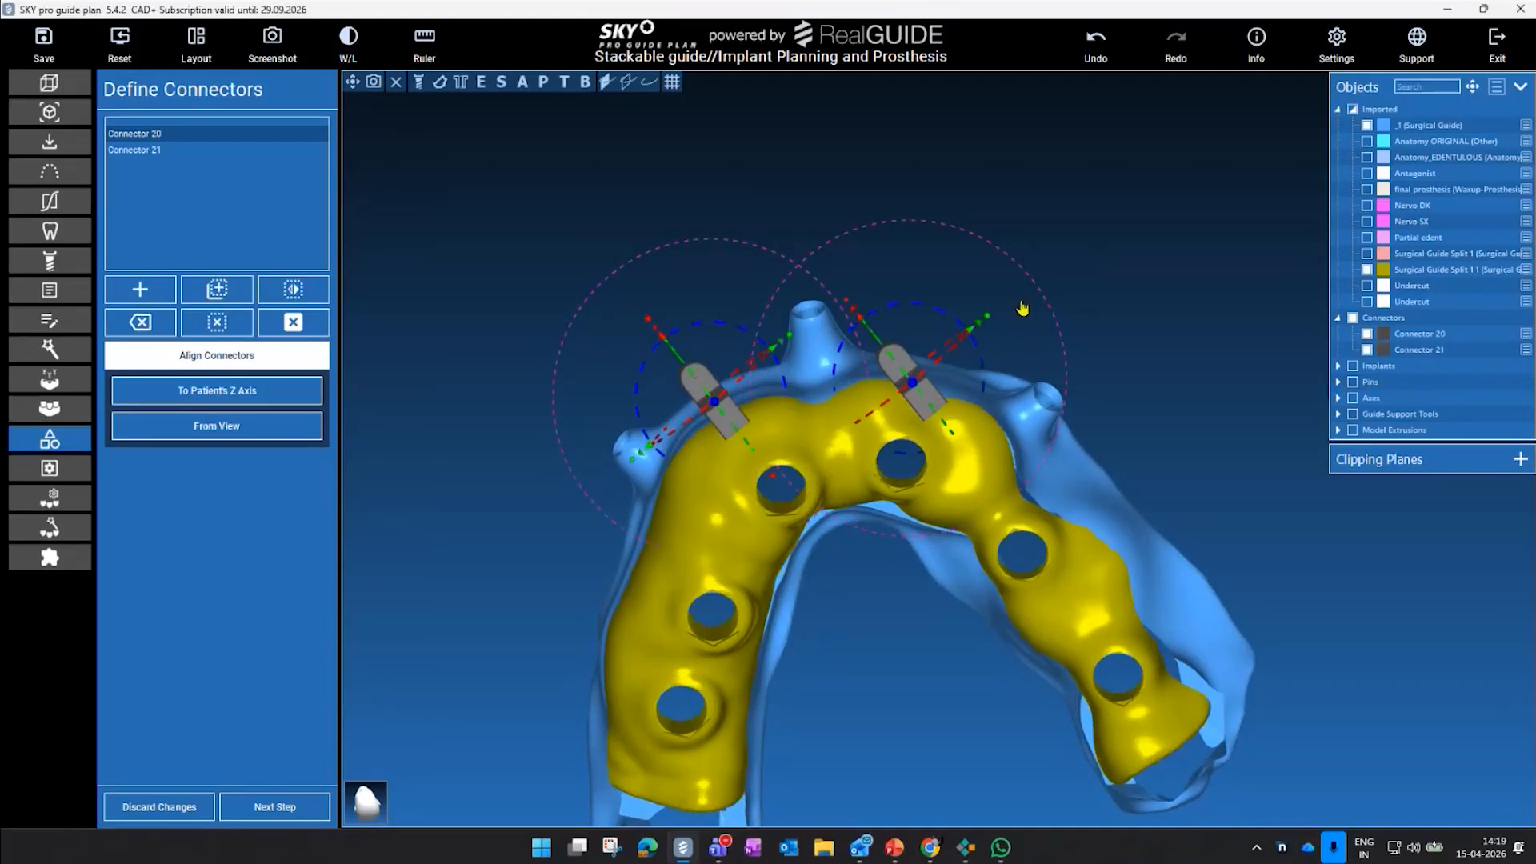
- Rotate the second connector to face straight outward from the arch and adjust its position against both guides
left_click_drag(944, 317, 929, 286)
left_click_drag(1103, 300, 572, 456)
scroll(608, 440, "up", 5)
left_click_drag(959, 350, 967, 342)
left_click_drag(744, 310, 755, 329)
left_click_drag(1192, 336, 1085, 406)
- Duplicate the connector again and place the third one on the inner, lingual side of the front arch
scroll(1085, 405, "down", 5)
middle_click_drag(1086, 406, 1152, 272)
left_click_drag(1152, 272, 1103, 276)
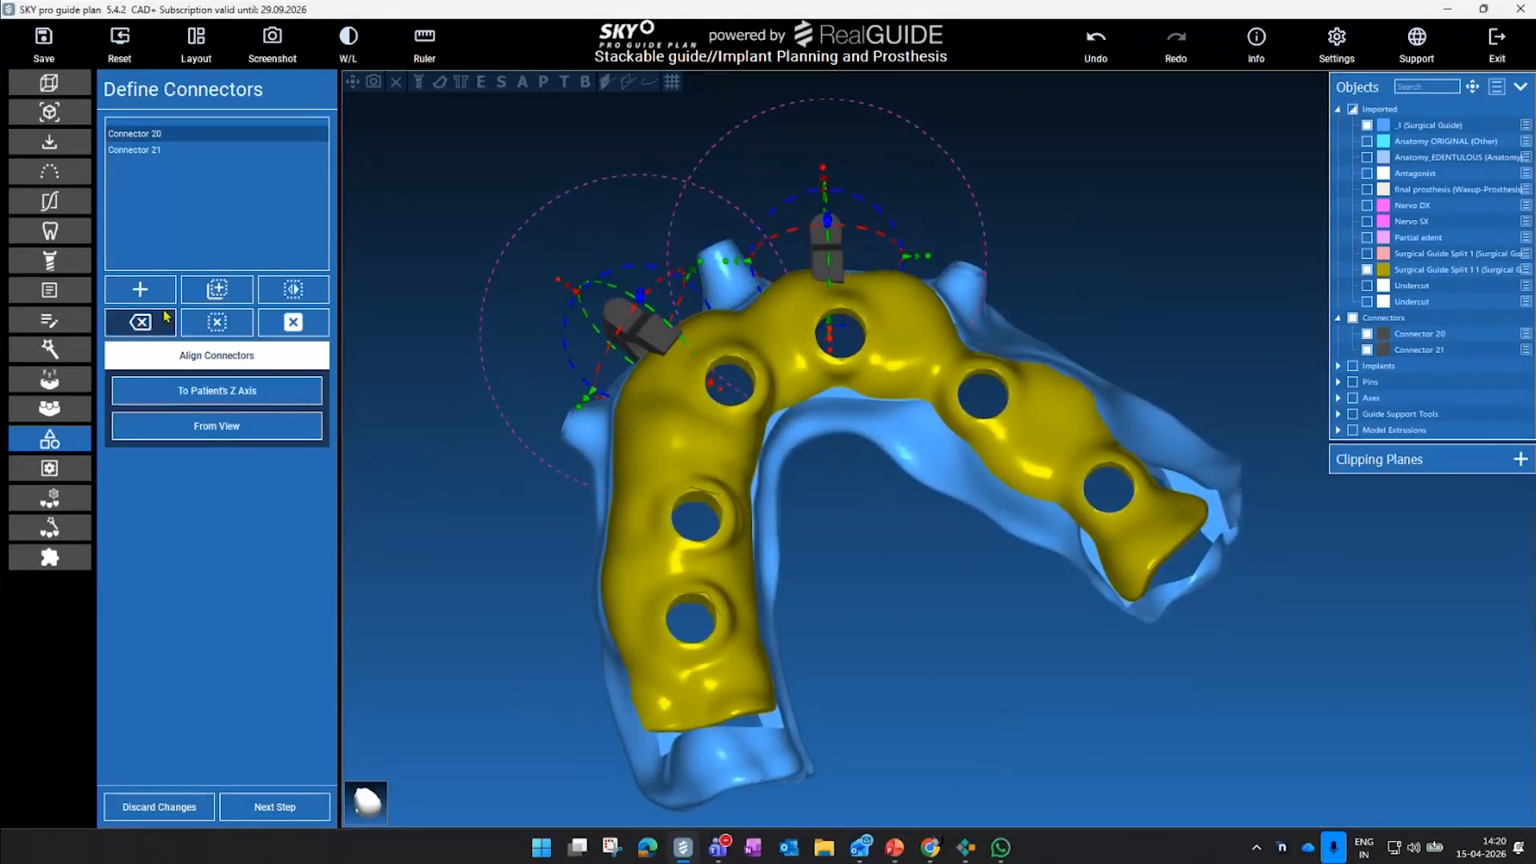
left_click(217, 289)
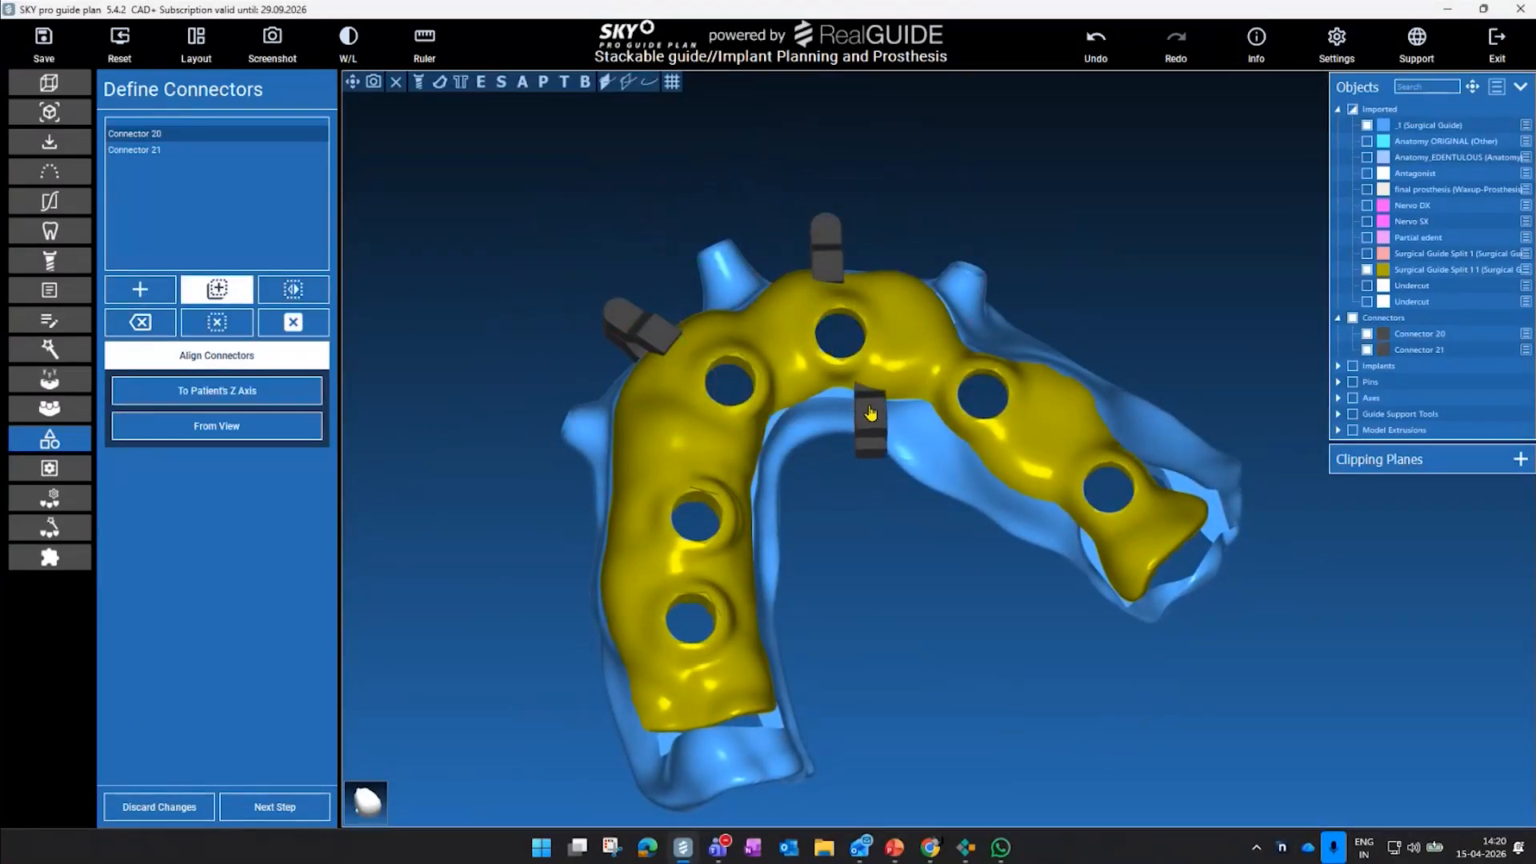
left_click(881, 436)
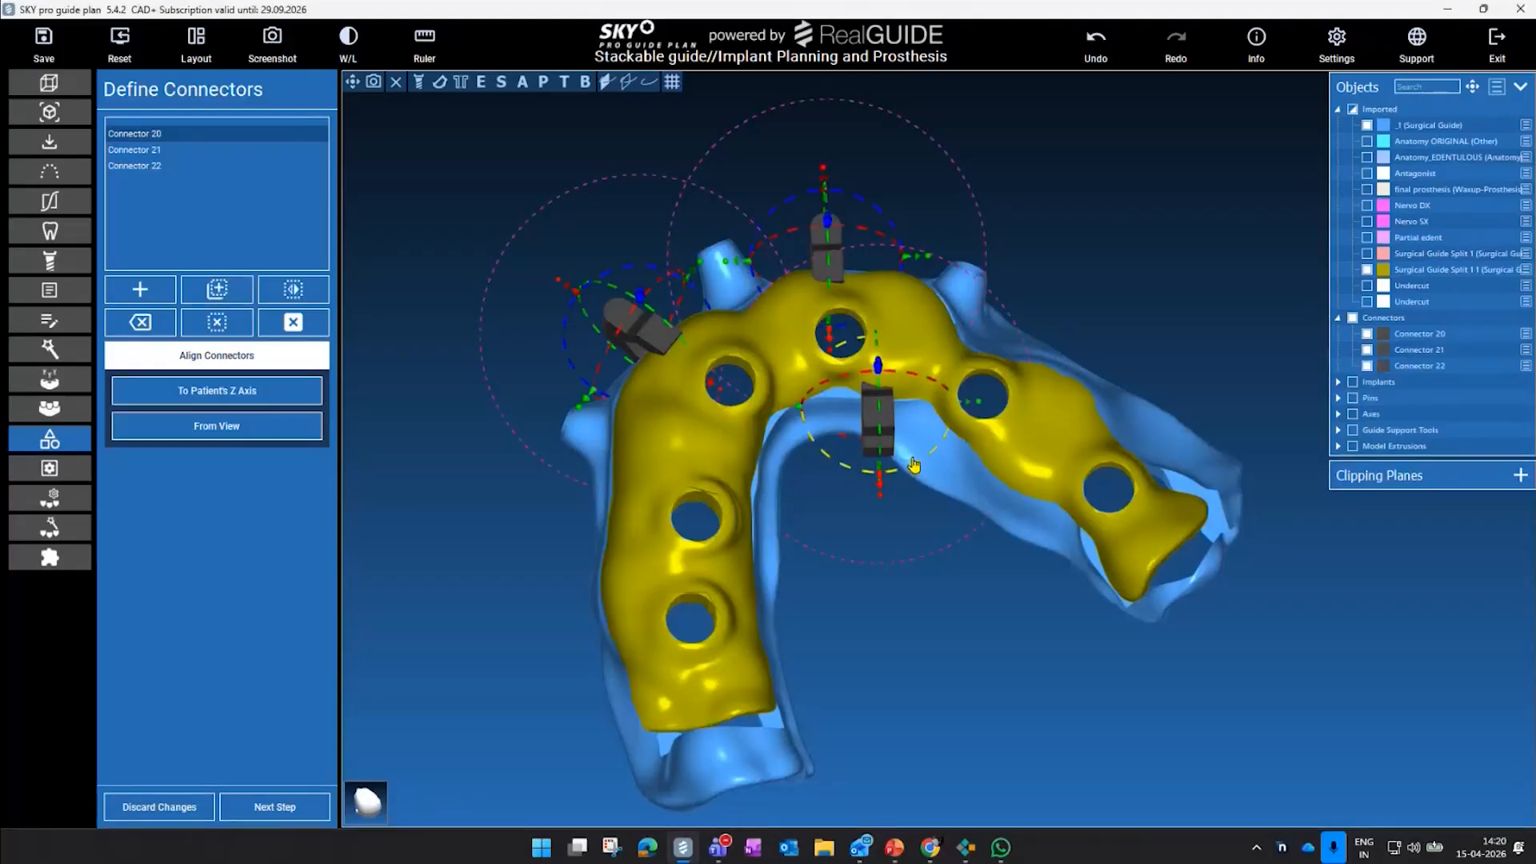
- Rotate the third connector so its arms face the guides and its rounded end points into the arch
left_click_drag(917, 470, 513, 296)
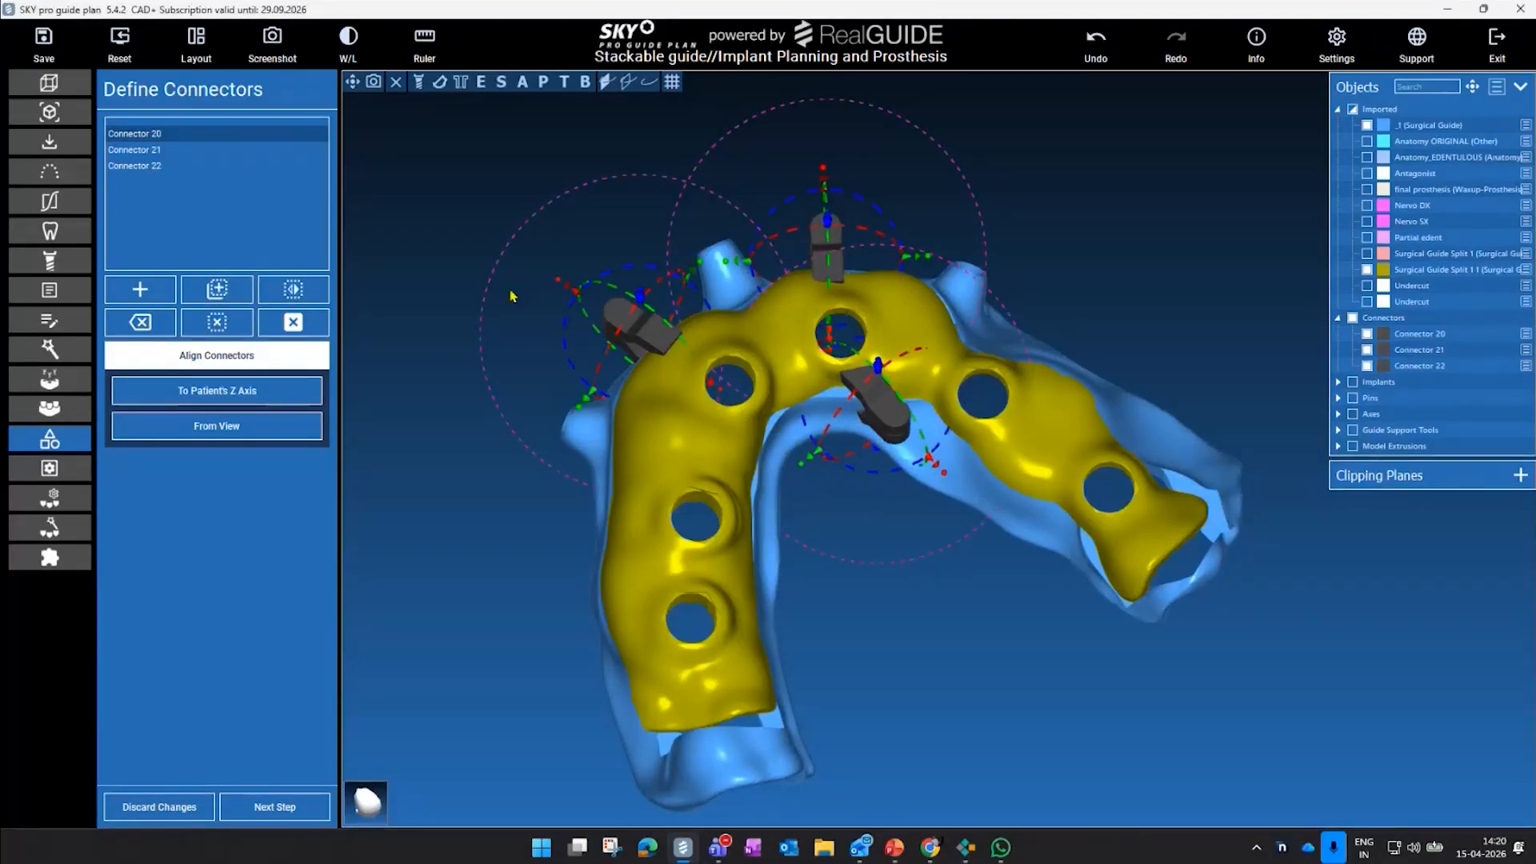
left_click_drag(900, 478, 854, 478)
left_click_drag(971, 346, 958, 430)
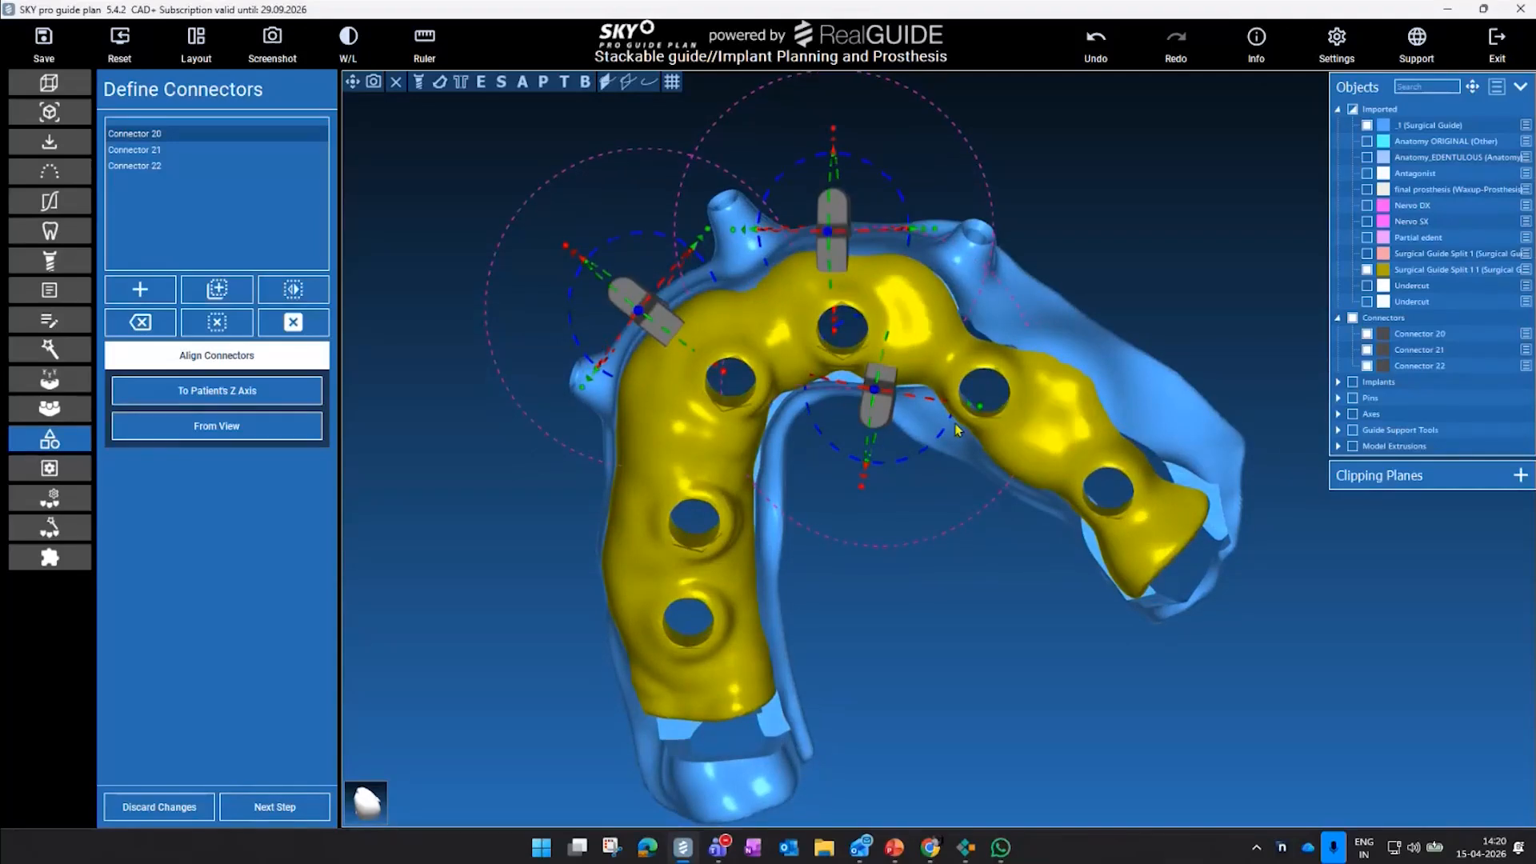
scroll(931, 455, "up", 3)
left_click_drag(840, 513, 853, 511)
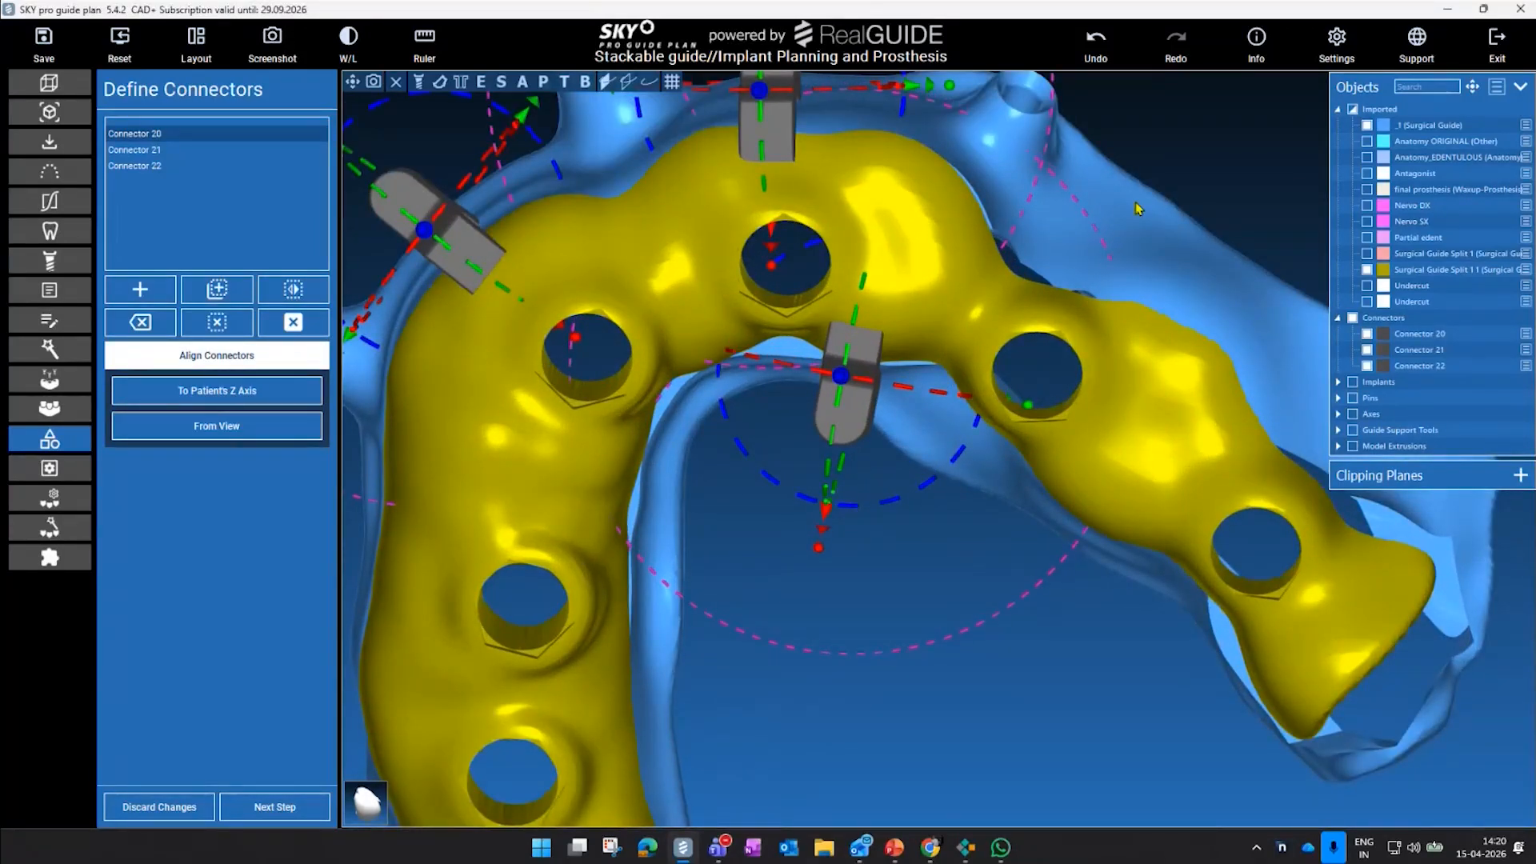
- Shift the lingual connector about 1 mm sideways with the split guide hidden, then show the guide again and fine-tune the connector's fit
scroll(1138, 209, "down", 3)
left_click(1368, 270)
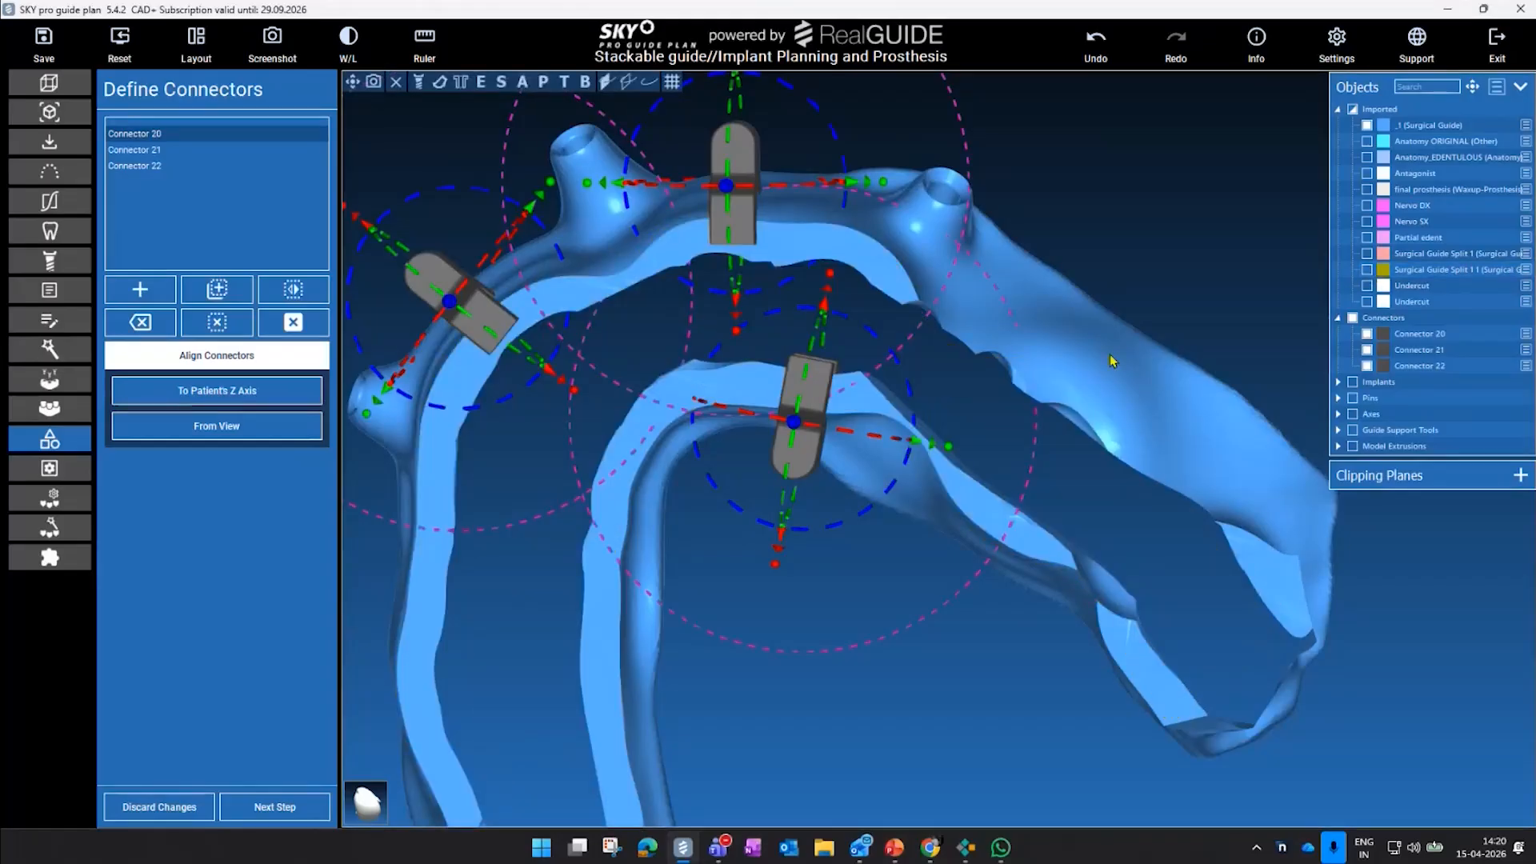
left_click_drag(917, 445, 933, 446)
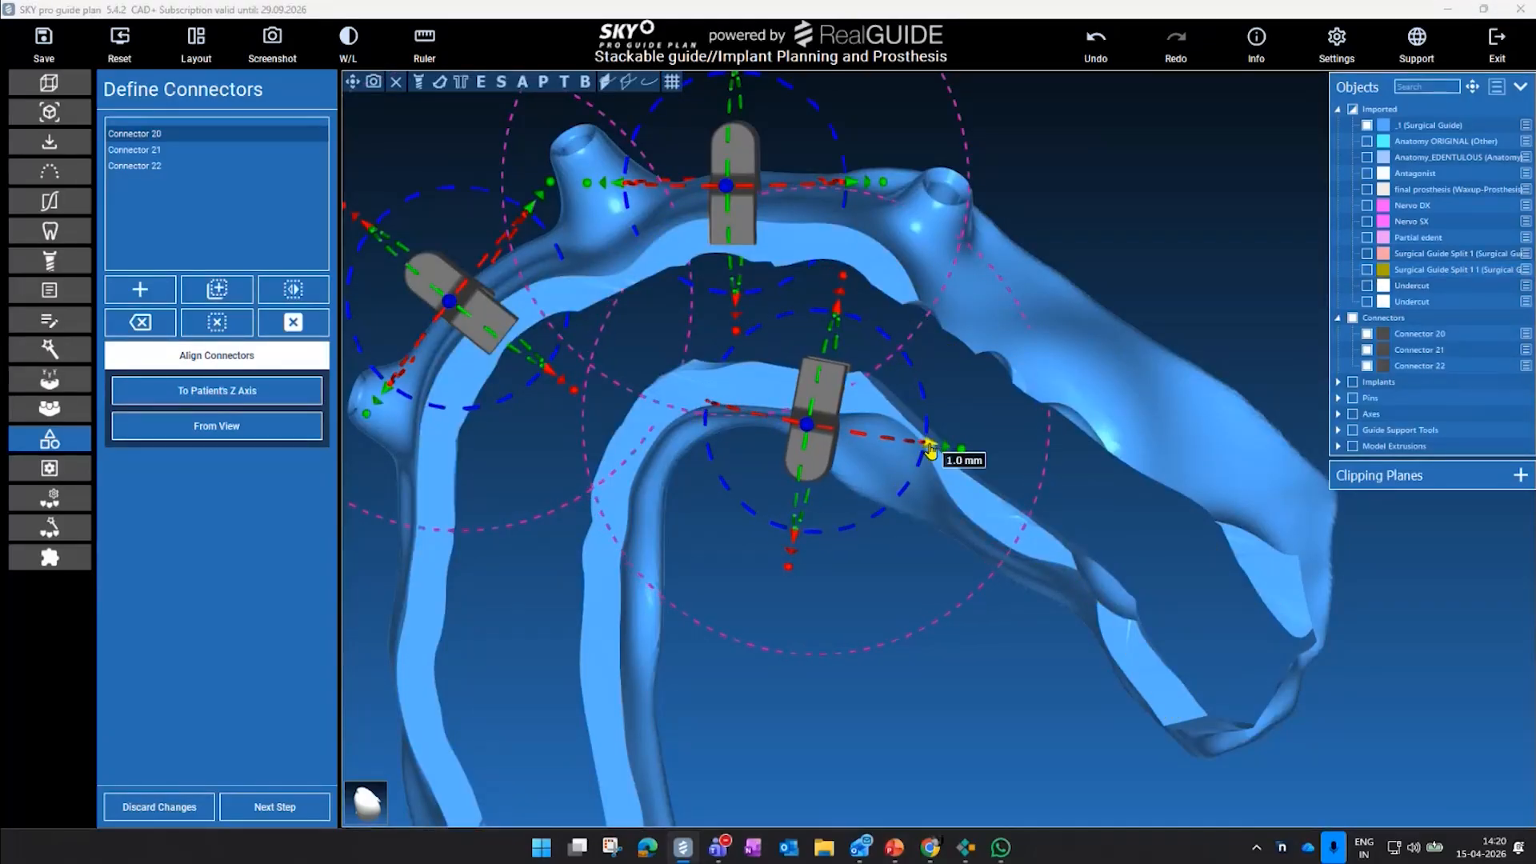
left_click(1368, 271)
left_click_drag(1056, 472, 789, 426)
left_click_drag(784, 509, 782, 518)
left_click_drag(1073, 320, 920, 480)
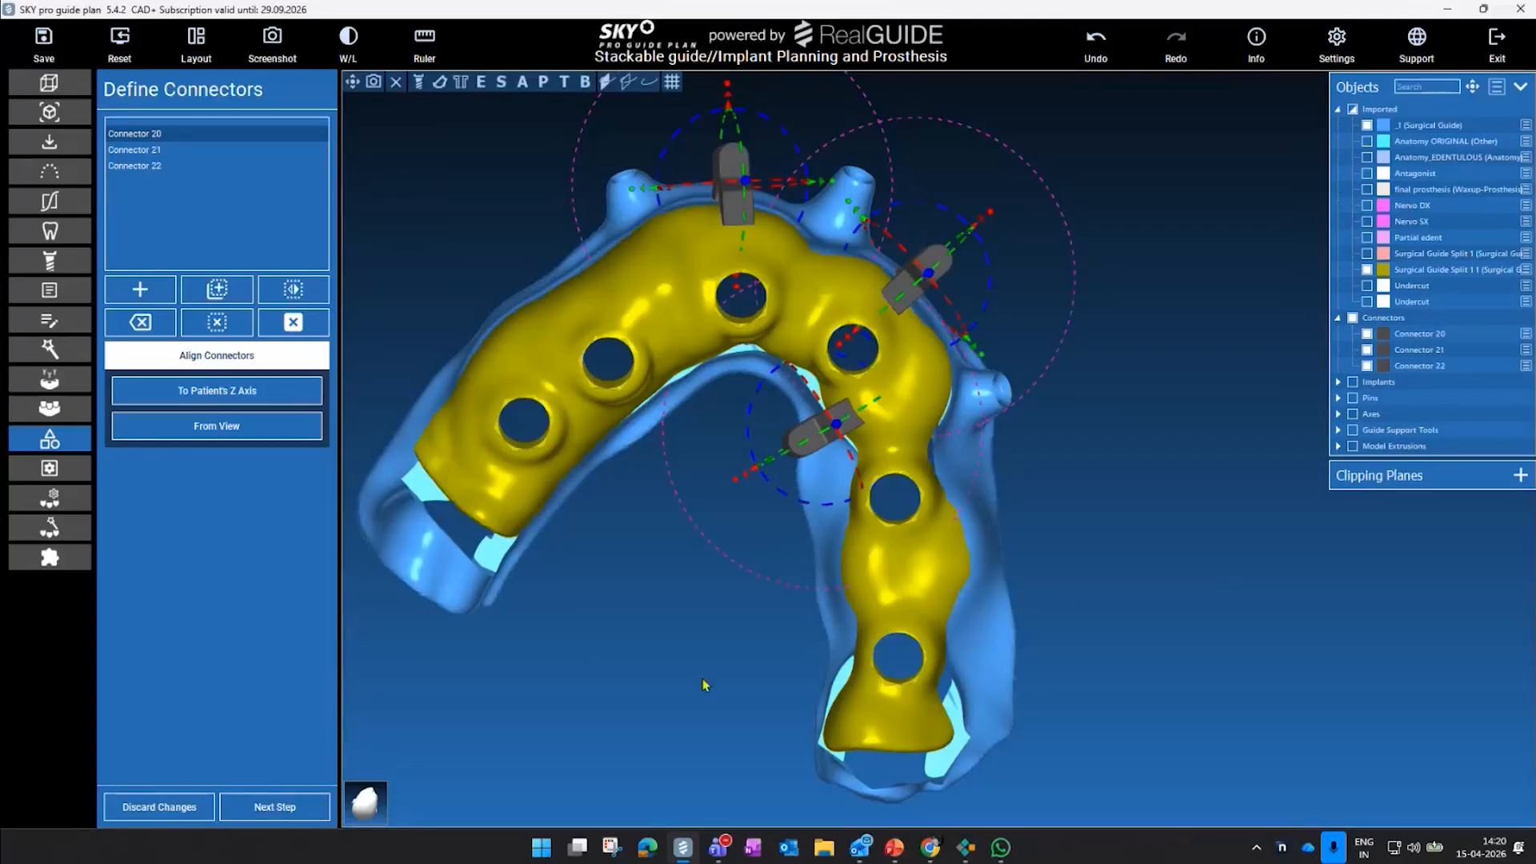
left_click_drag(745, 554, 590, 453)
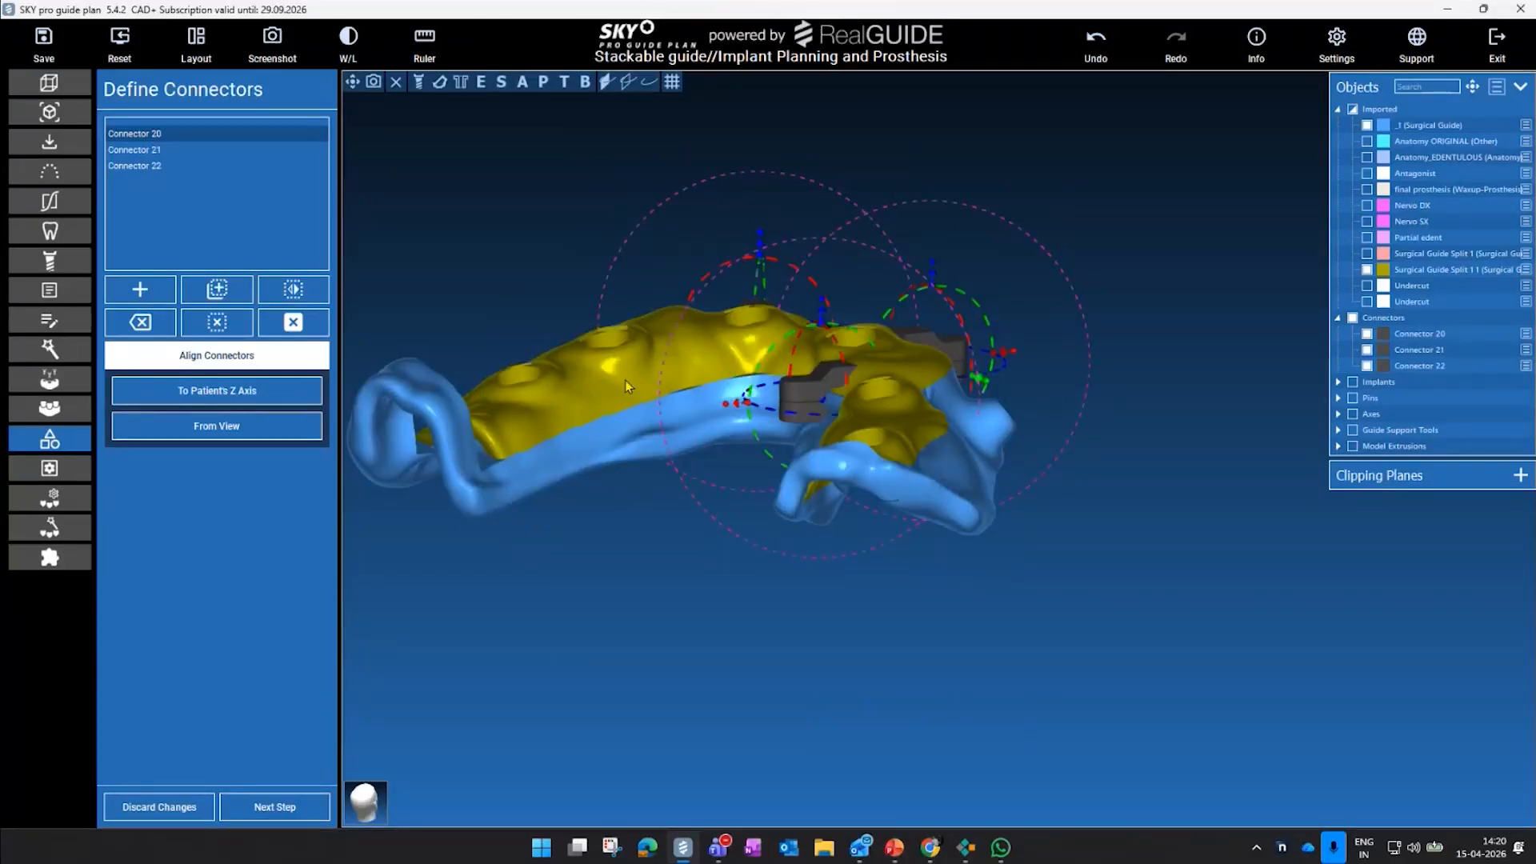
- Merge the three connectors using _1 as the base object and Surgical Guide Split 1 1 as the removable object
left_click(291, 808)
left_click_drag(525, 251, 574, 490)
left_click_drag(457, 171, 465, 187)
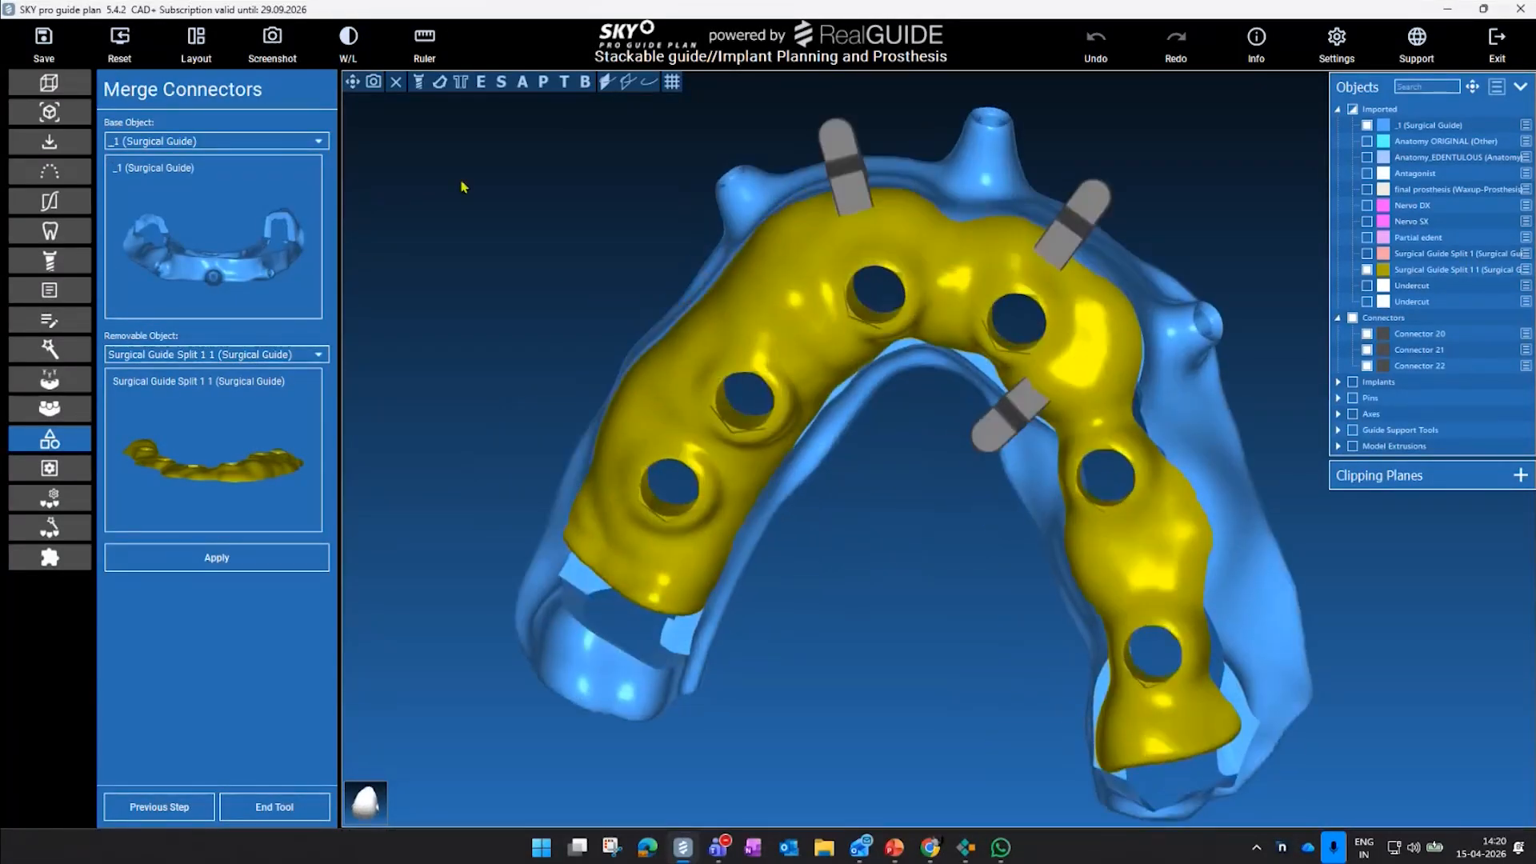
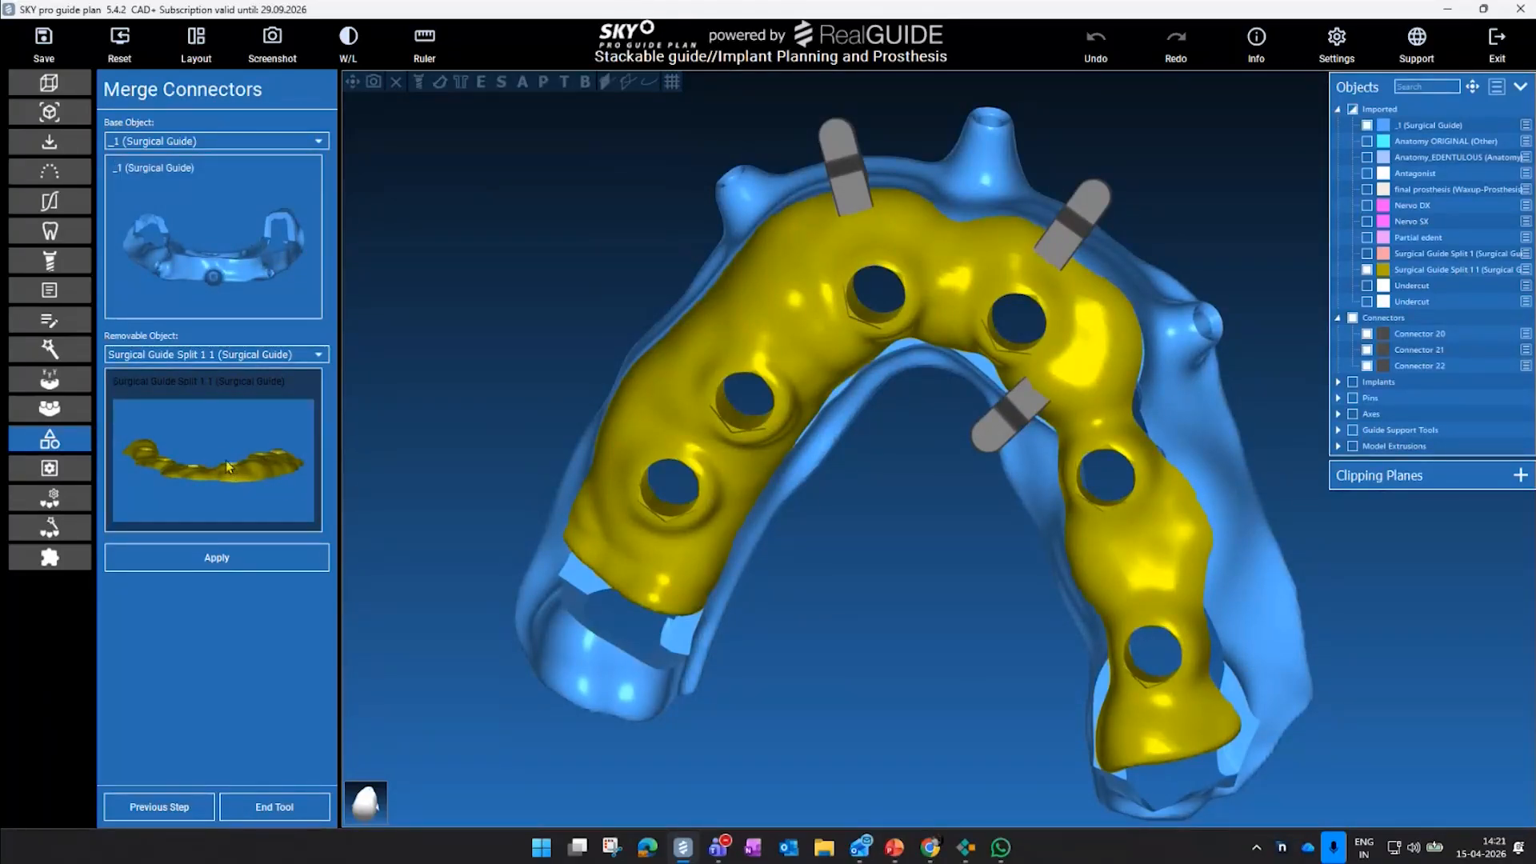
left_click(276, 558)
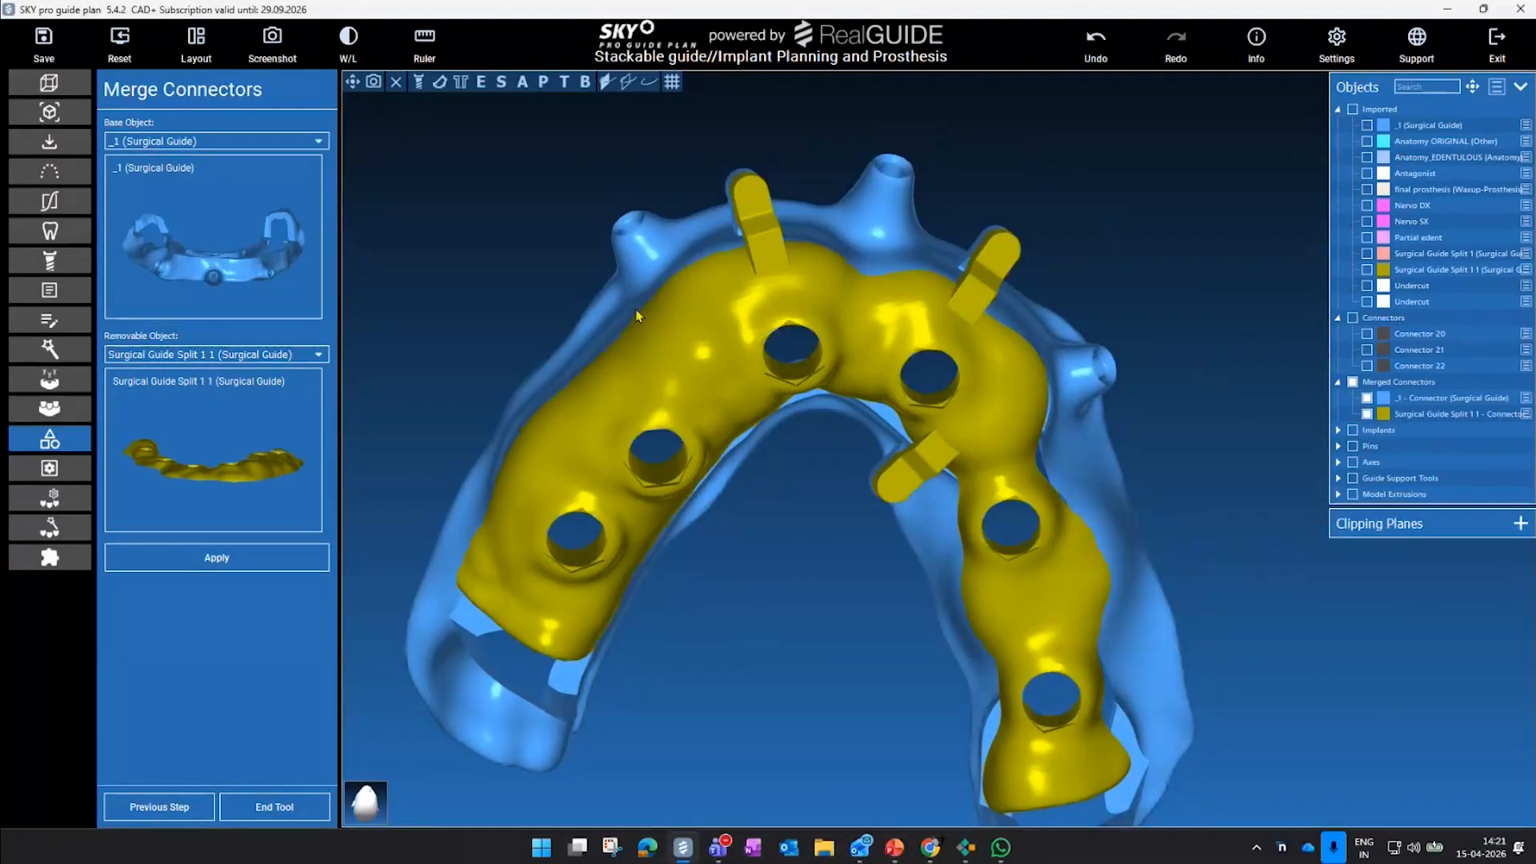
left_click_drag(638, 316, 886, 445)
scroll(920, 364, "up", 3)
left_click_drag(918, 380, 1071, 421)
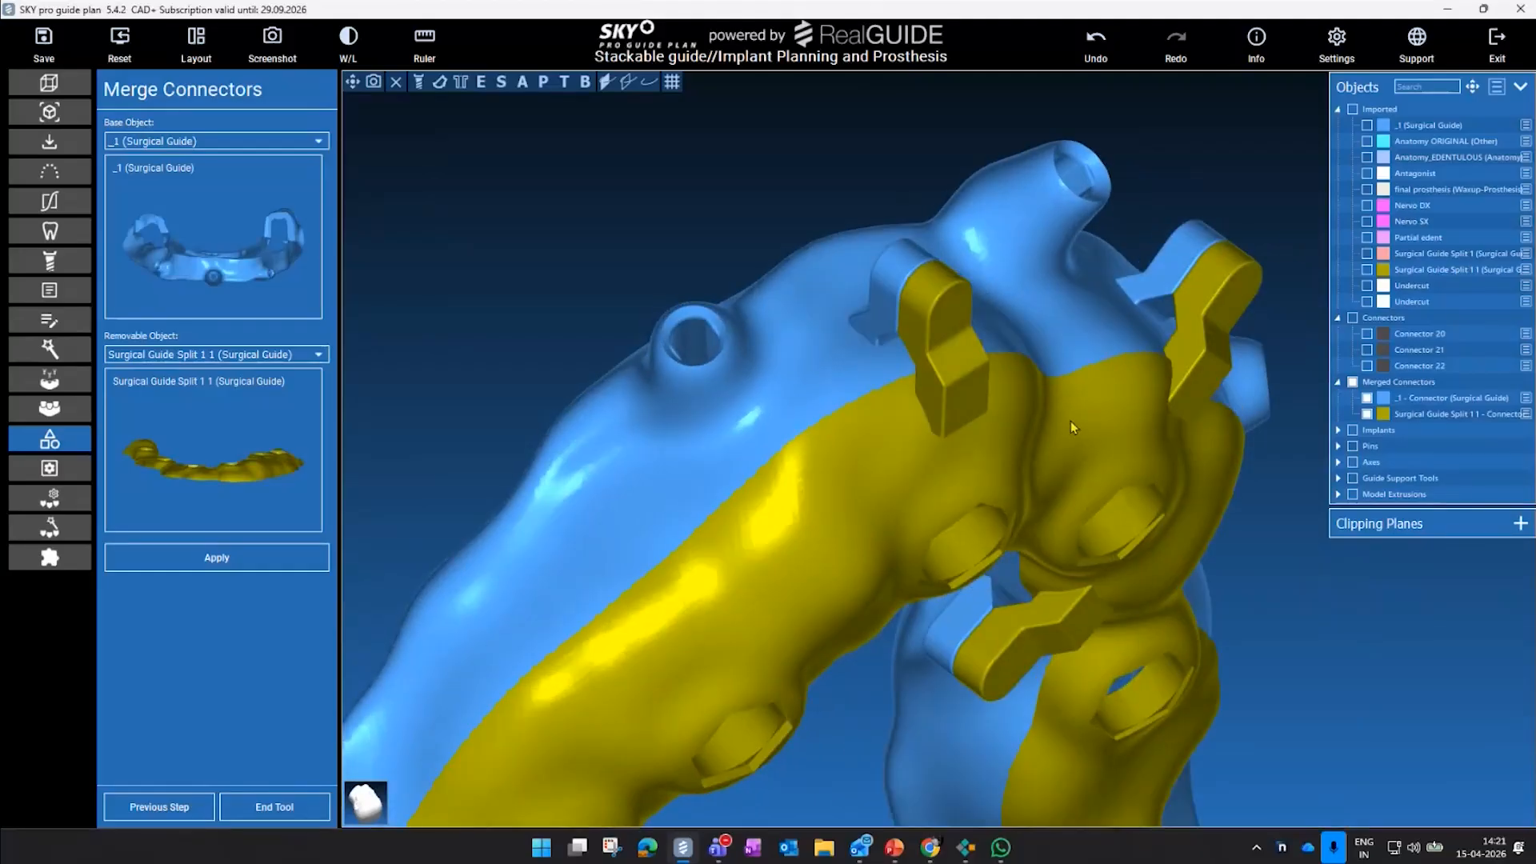
left_click_drag(954, 472, 910, 384)
left_click_drag(889, 330, 565, 152)
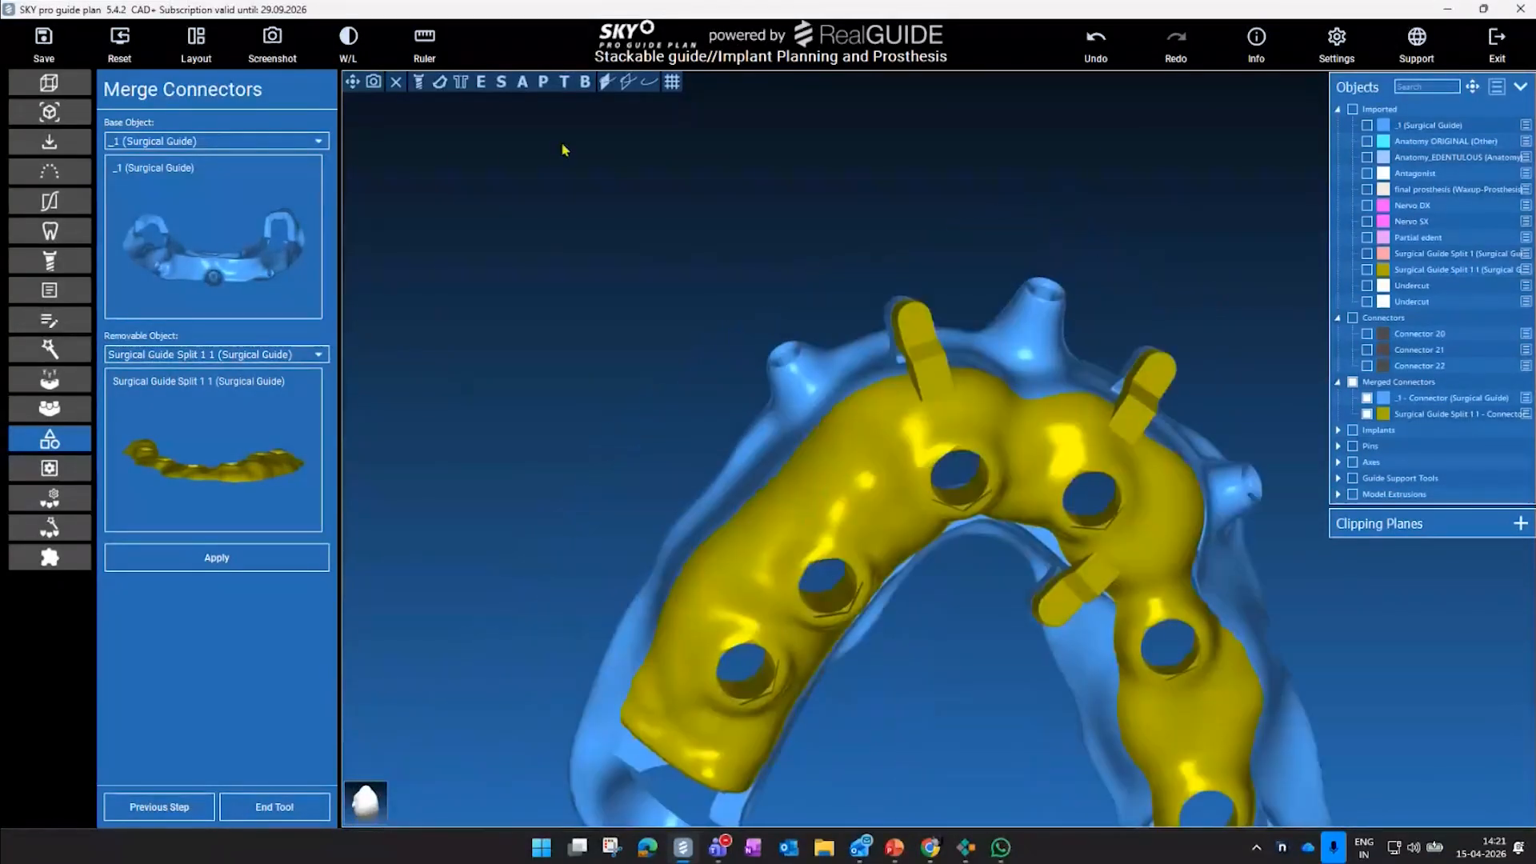
- Merge the connectors again with Surgical Guide Split 1 as the removable object, displaying it in place of the merged Split 1 1 guide
left_click(287, 355)
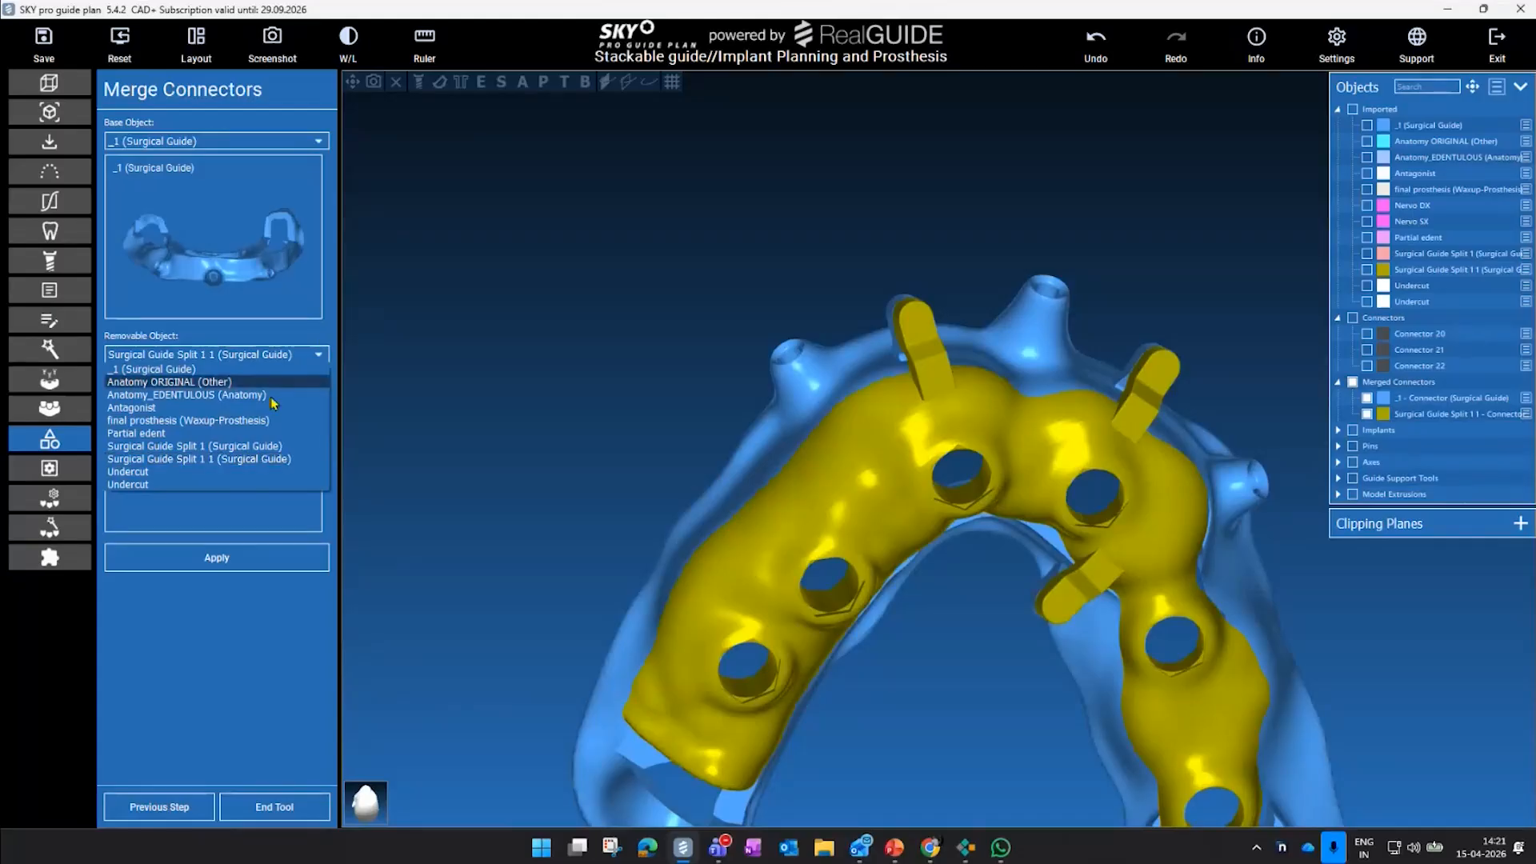
left_click(265, 448)
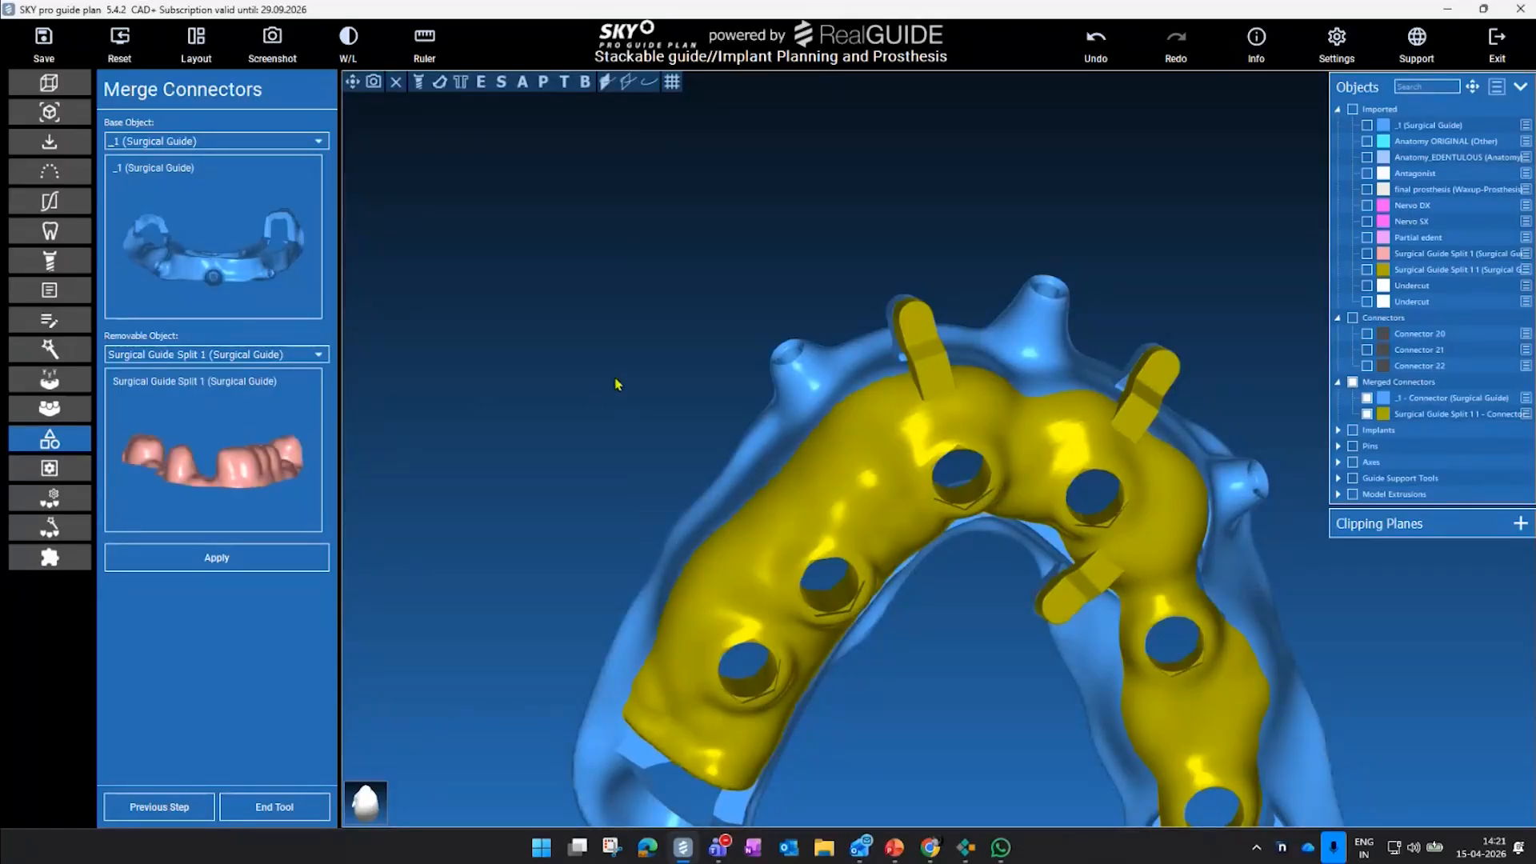
left_click(1367, 253)
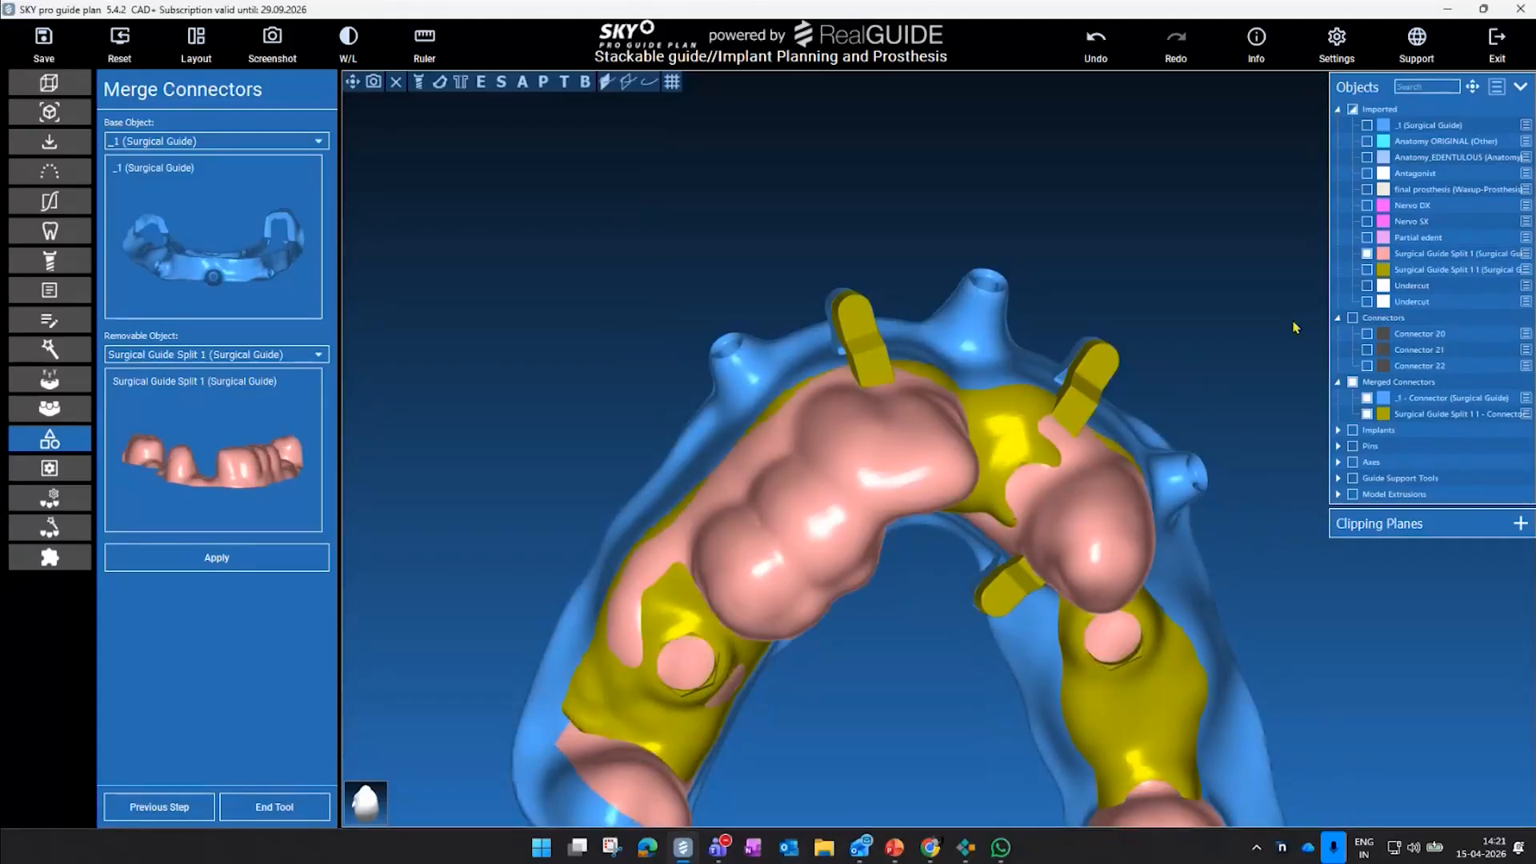
left_click(1367, 414)
left_click_drag(1221, 345, 1049, 356)
left_click(157, 563)
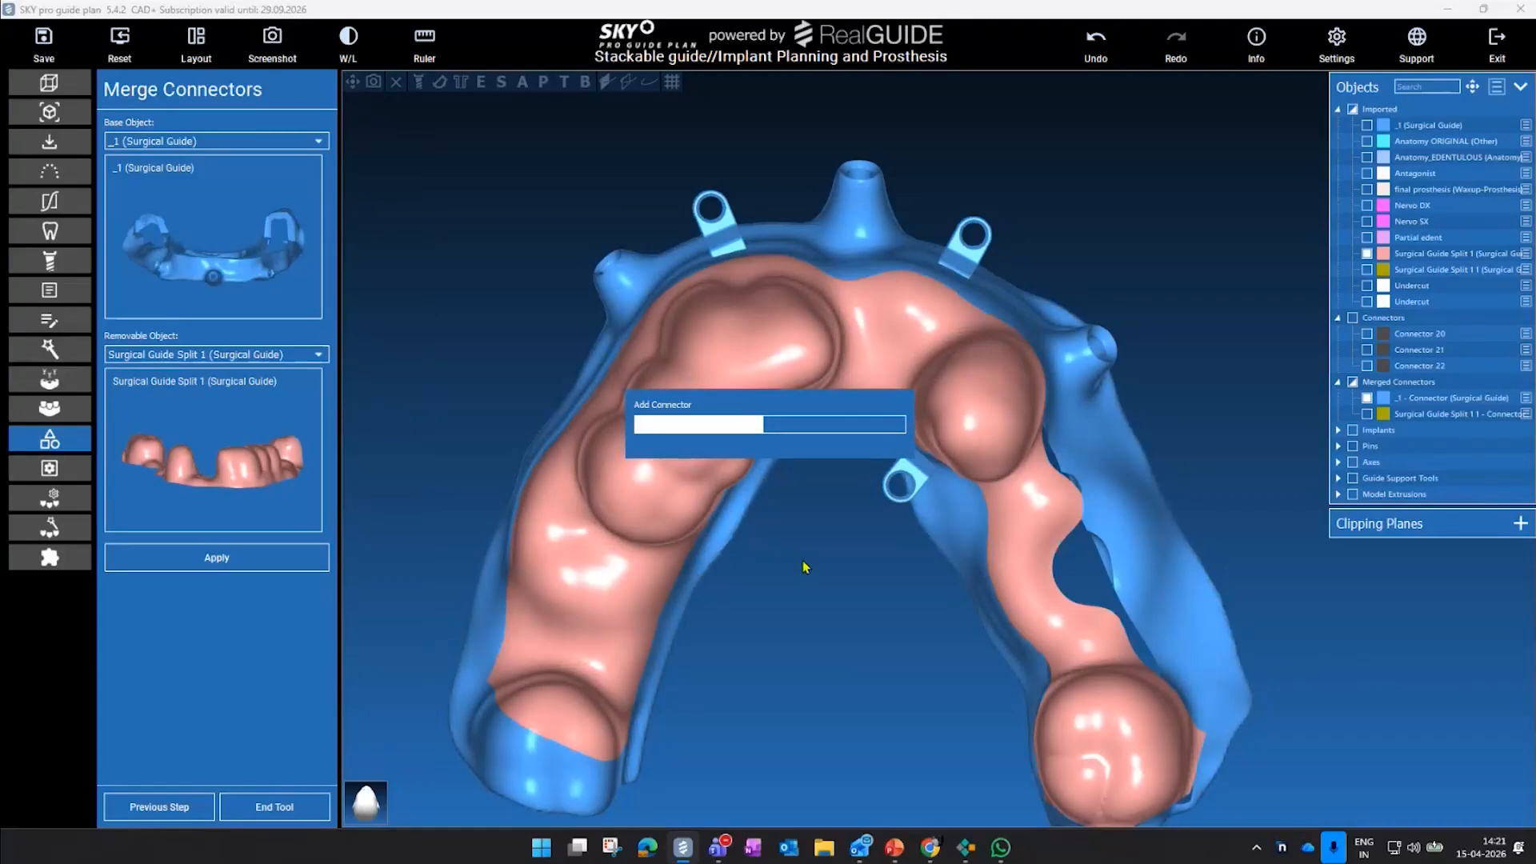
left_click_drag(865, 560, 936, 252)
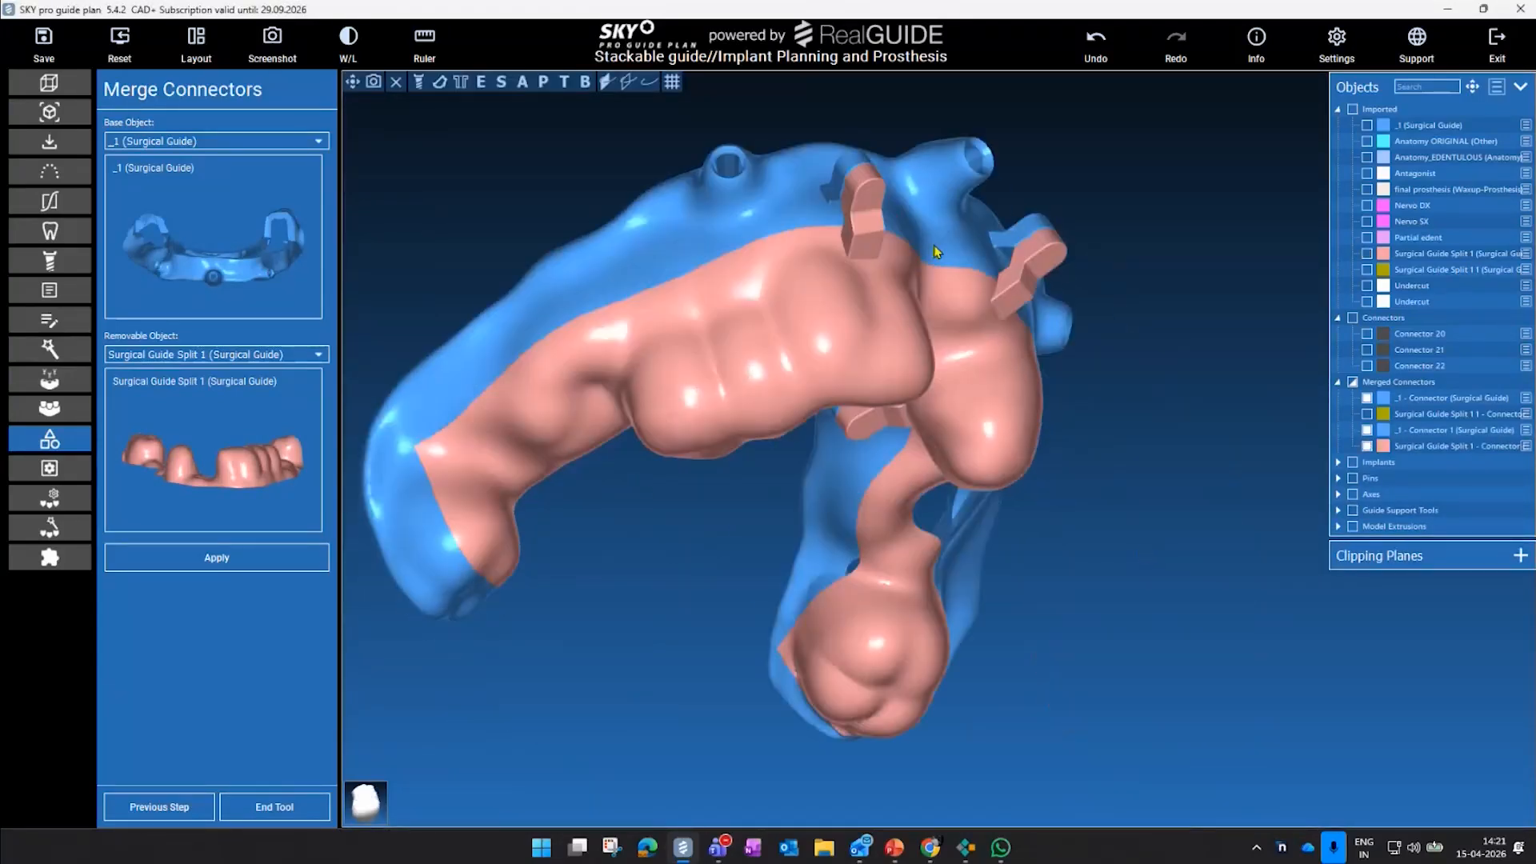
scroll(800, 146, "up", 3)
scroll(897, 312, "up", 3)
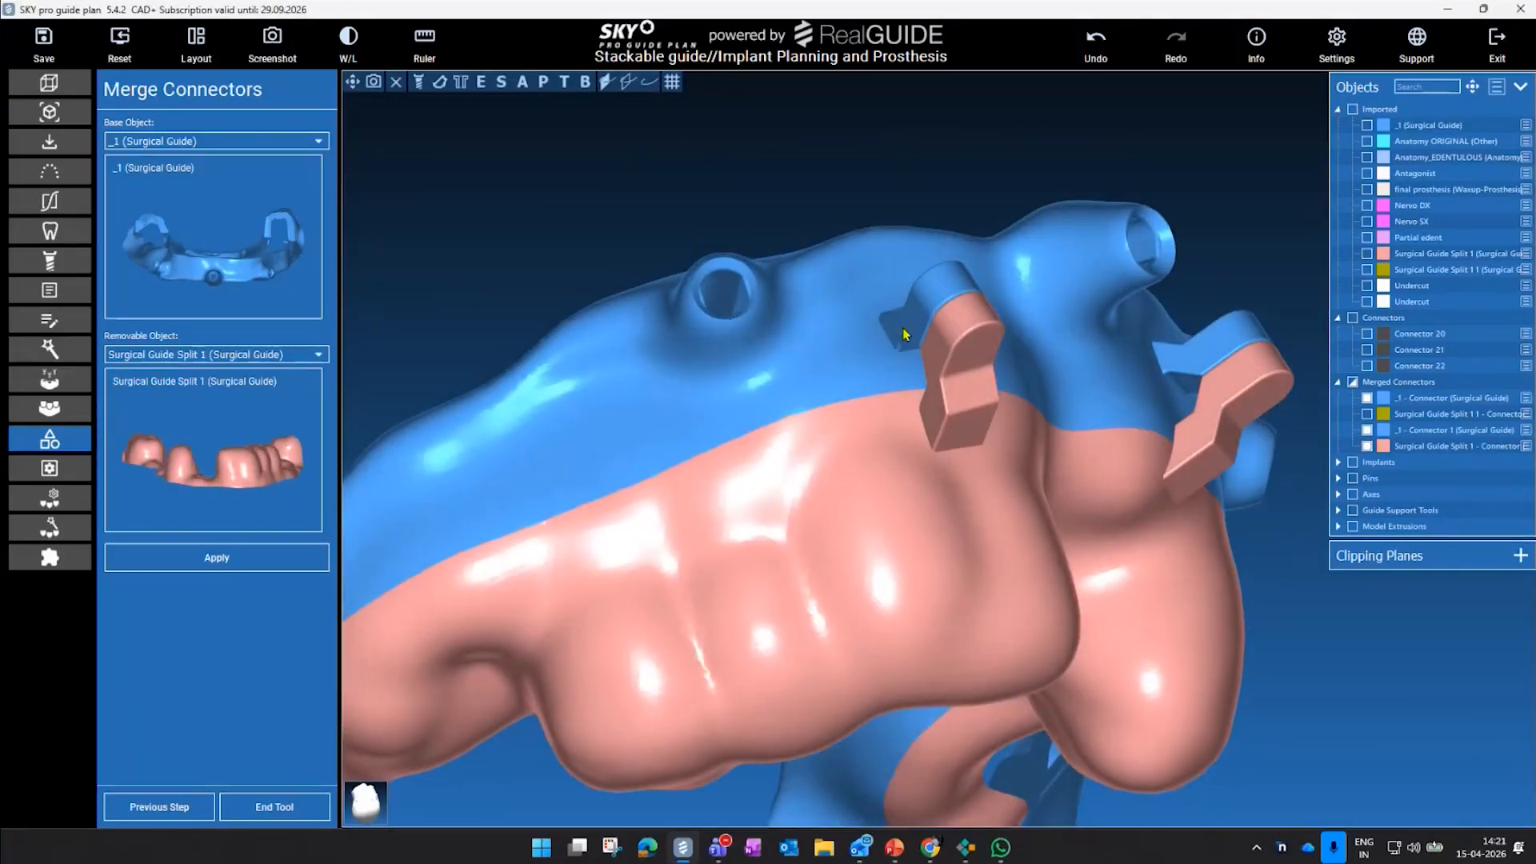
left_click(1368, 270)
left_click(1368, 271)
mouse_move(1207, 216)
left_mouse_down()
mouse_move(780, 168)
mouse_move(1038, 226)
mouse_move(1196, 223)
left_mouse_up()
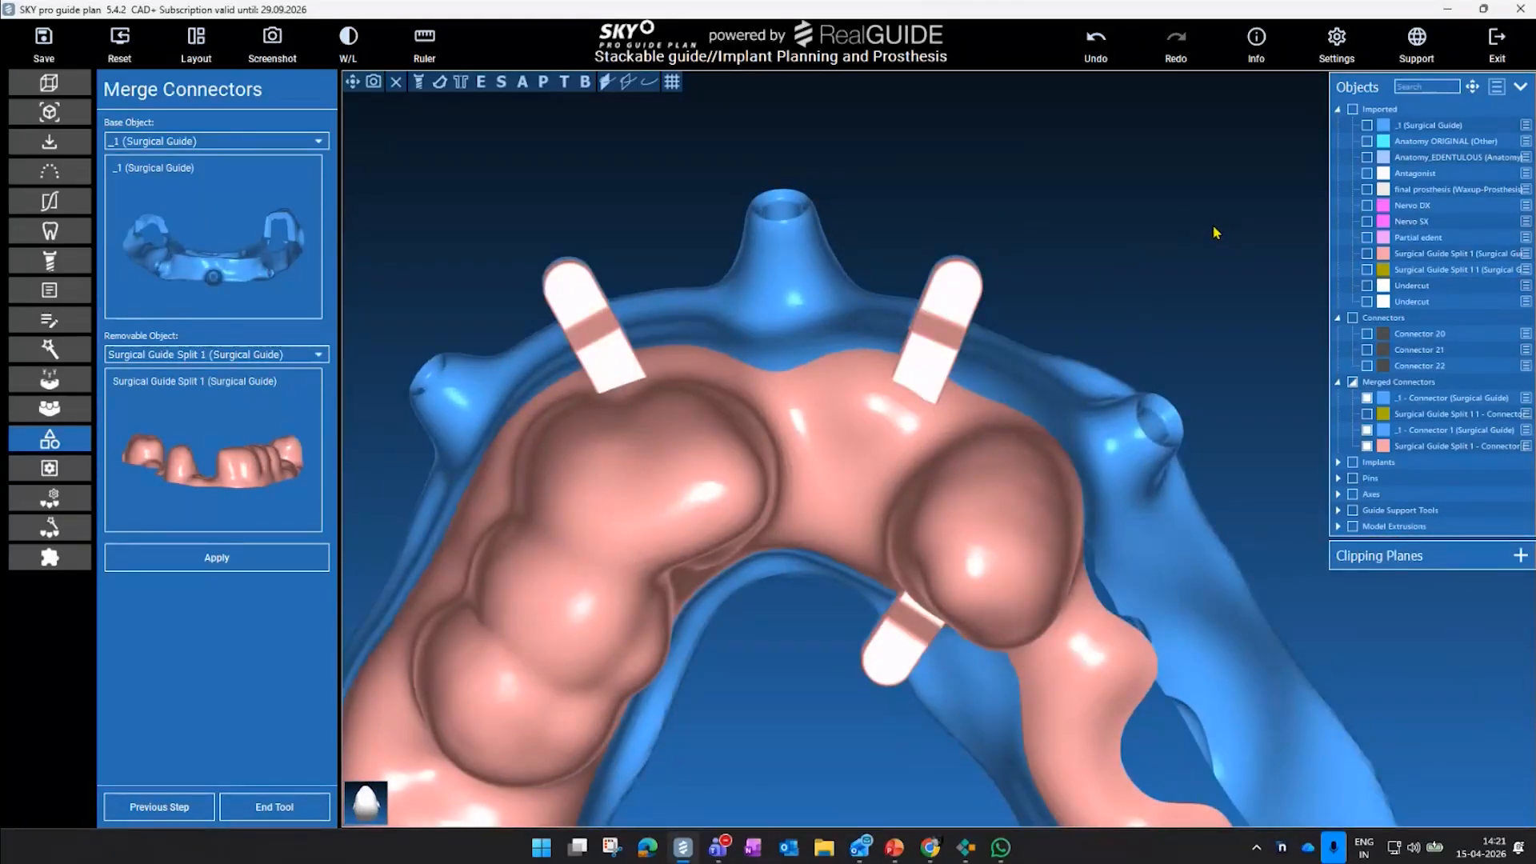
- Select the final prosthesis as the removable object and display it with Connectors 20, 21 and 22 to compare their positions
left_click(267, 354)
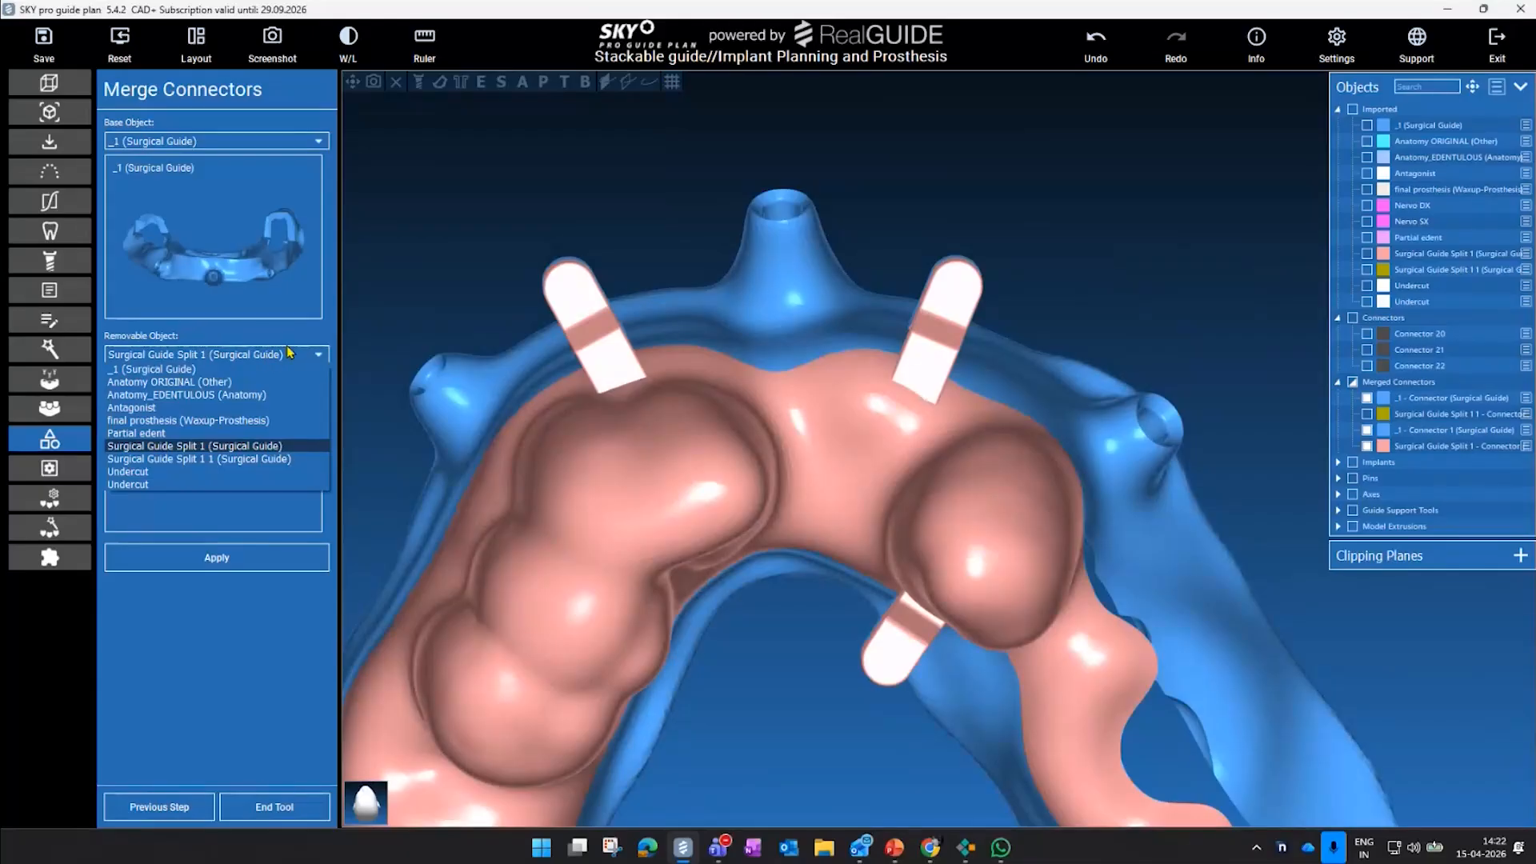
left_click(243, 422)
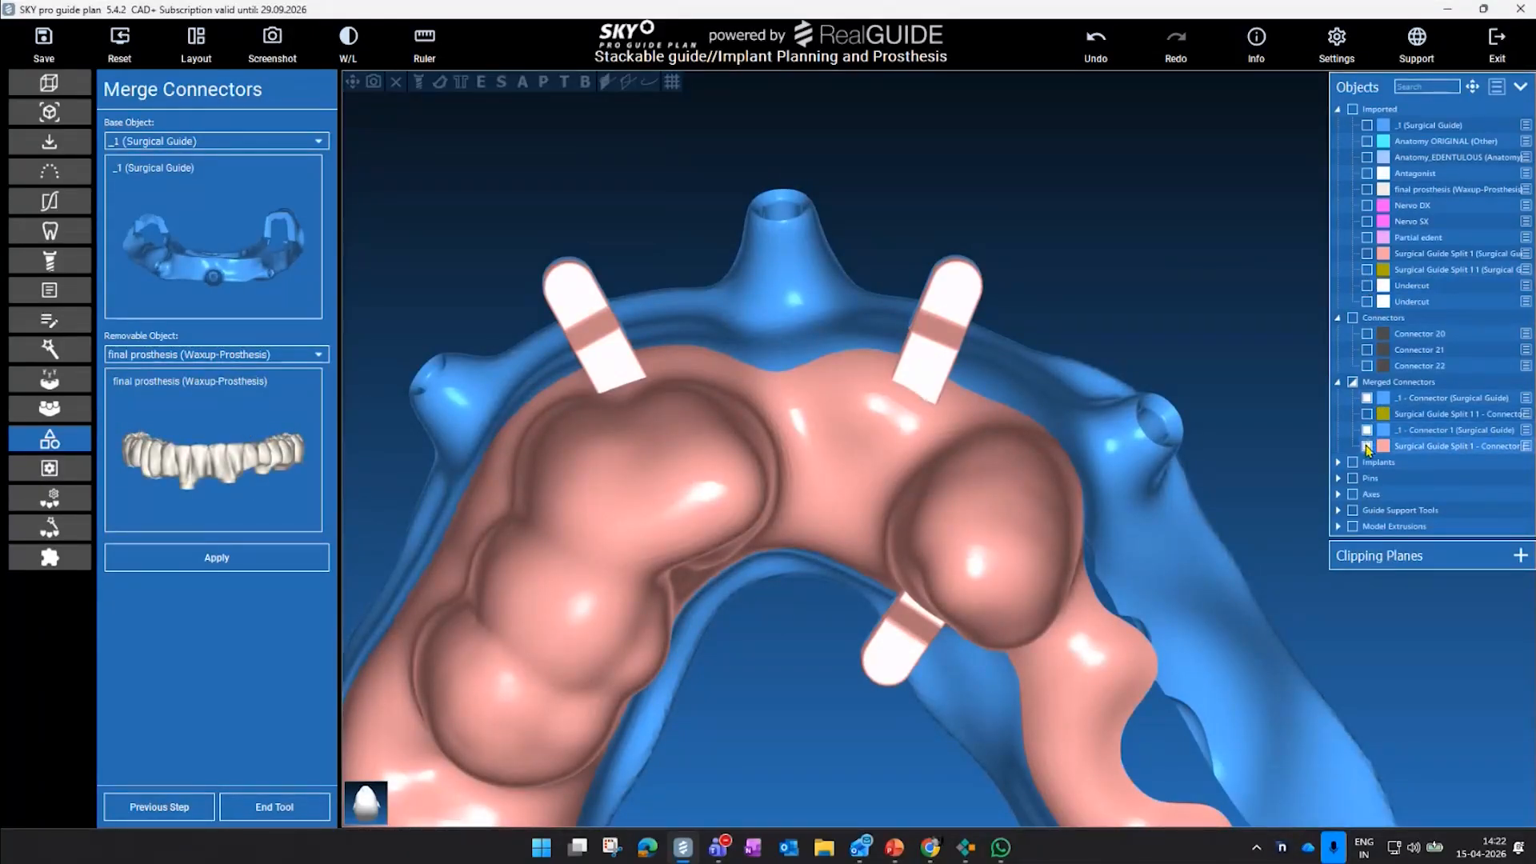
left_click(1368, 189)
left_click(1368, 333)
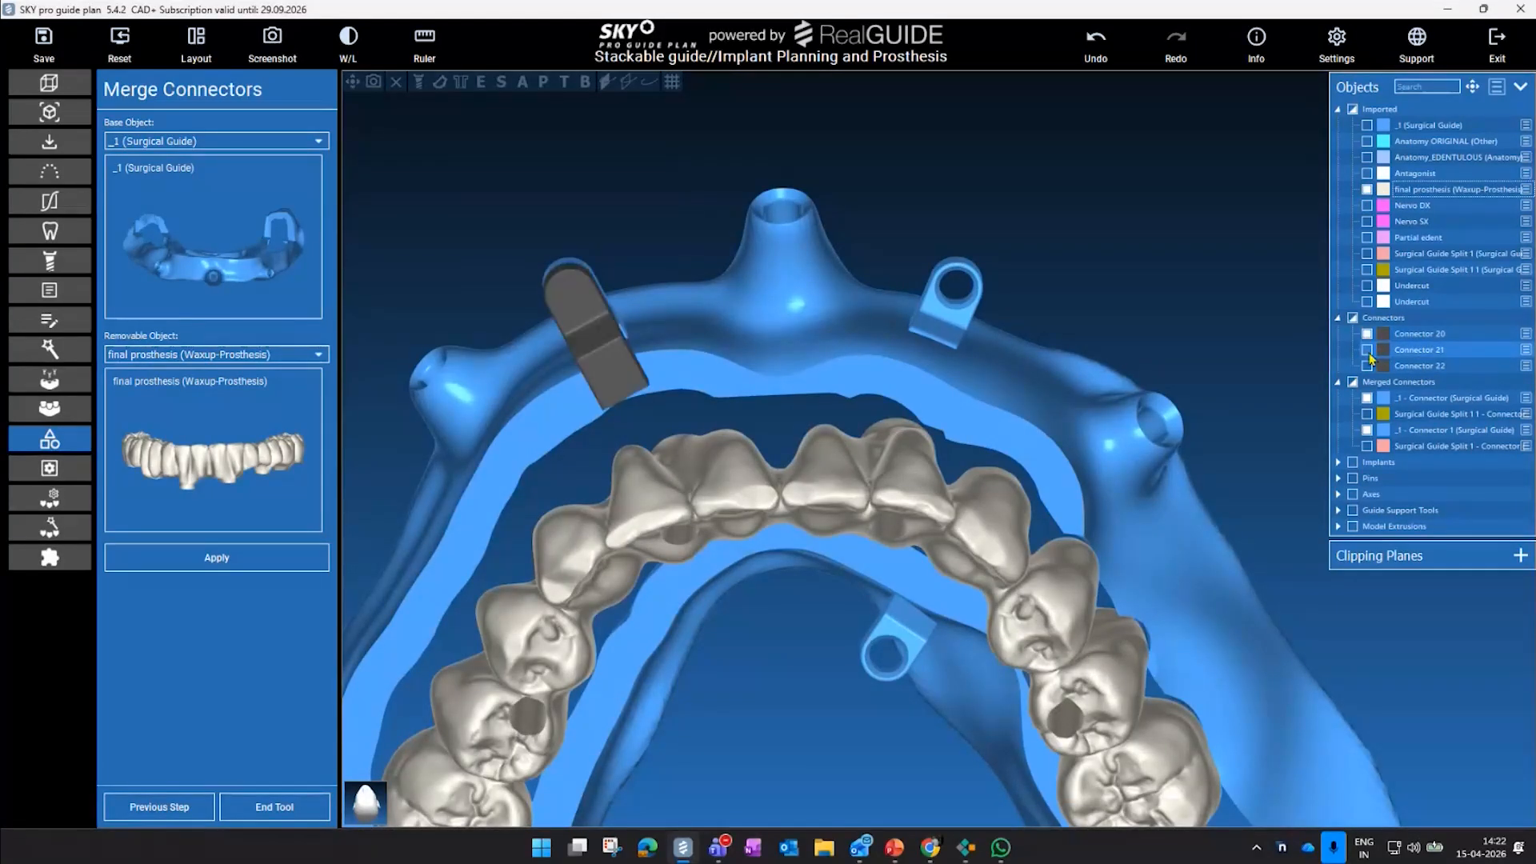
left_click(1368, 350)
left_click(1367, 366)
left_click_drag(1200, 347, 880, 444)
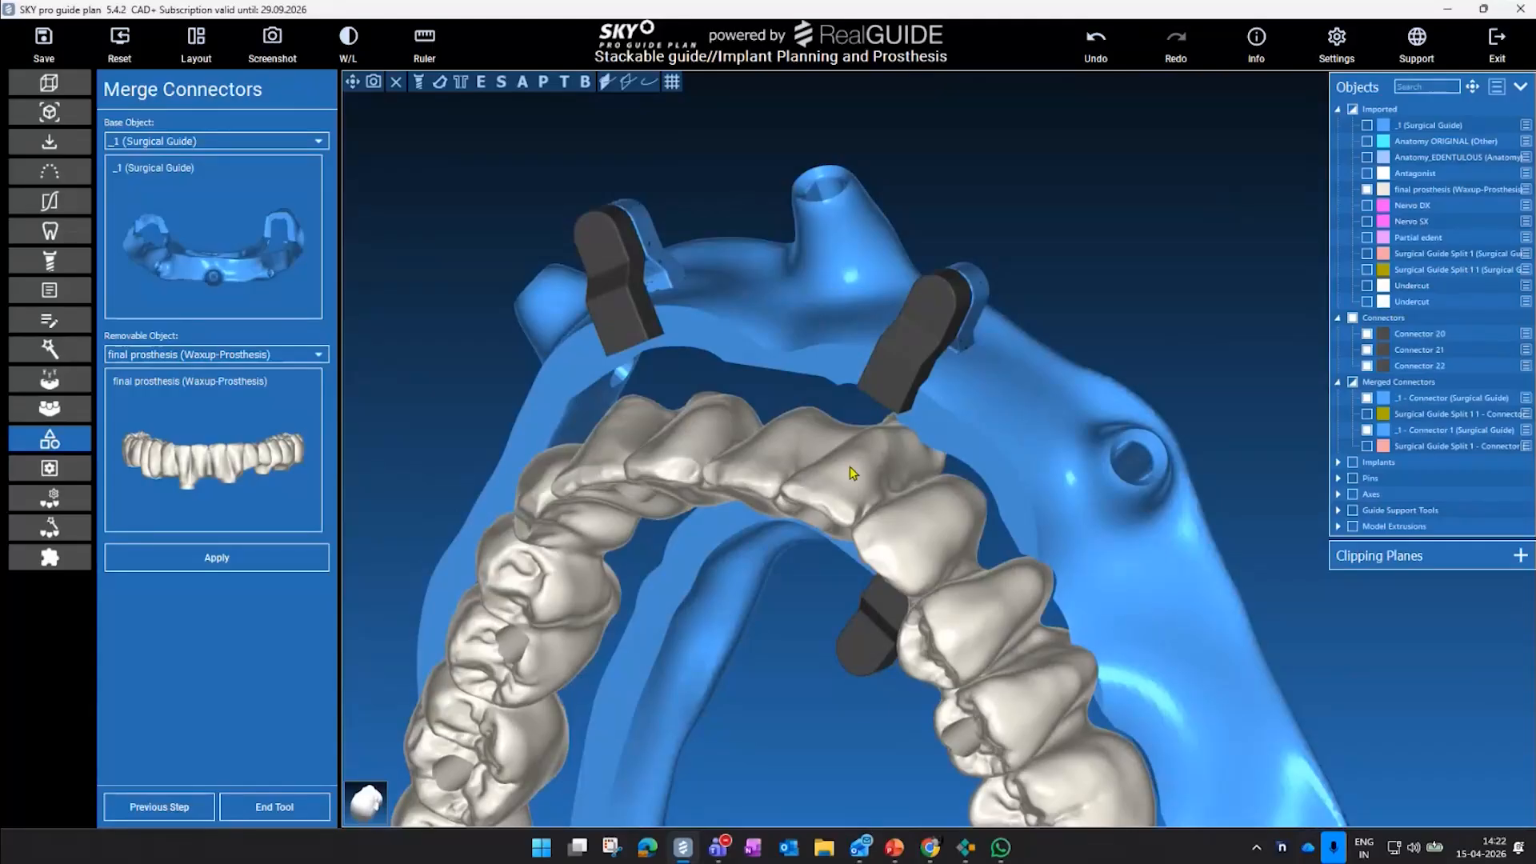
left_click_drag(745, 234, 832, 428)
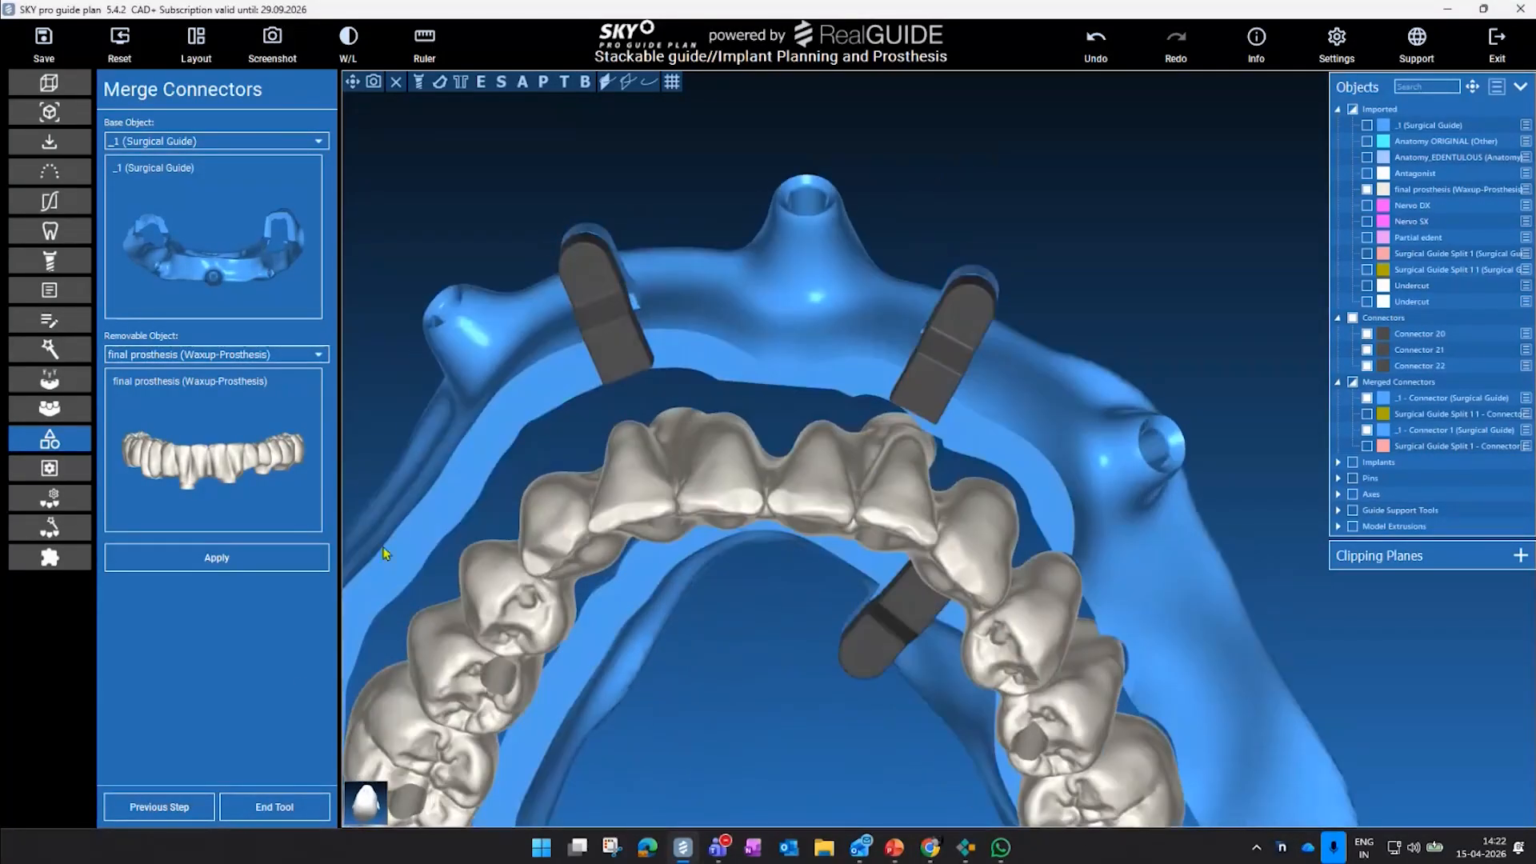
left_click_drag(774, 520, 850, 400)
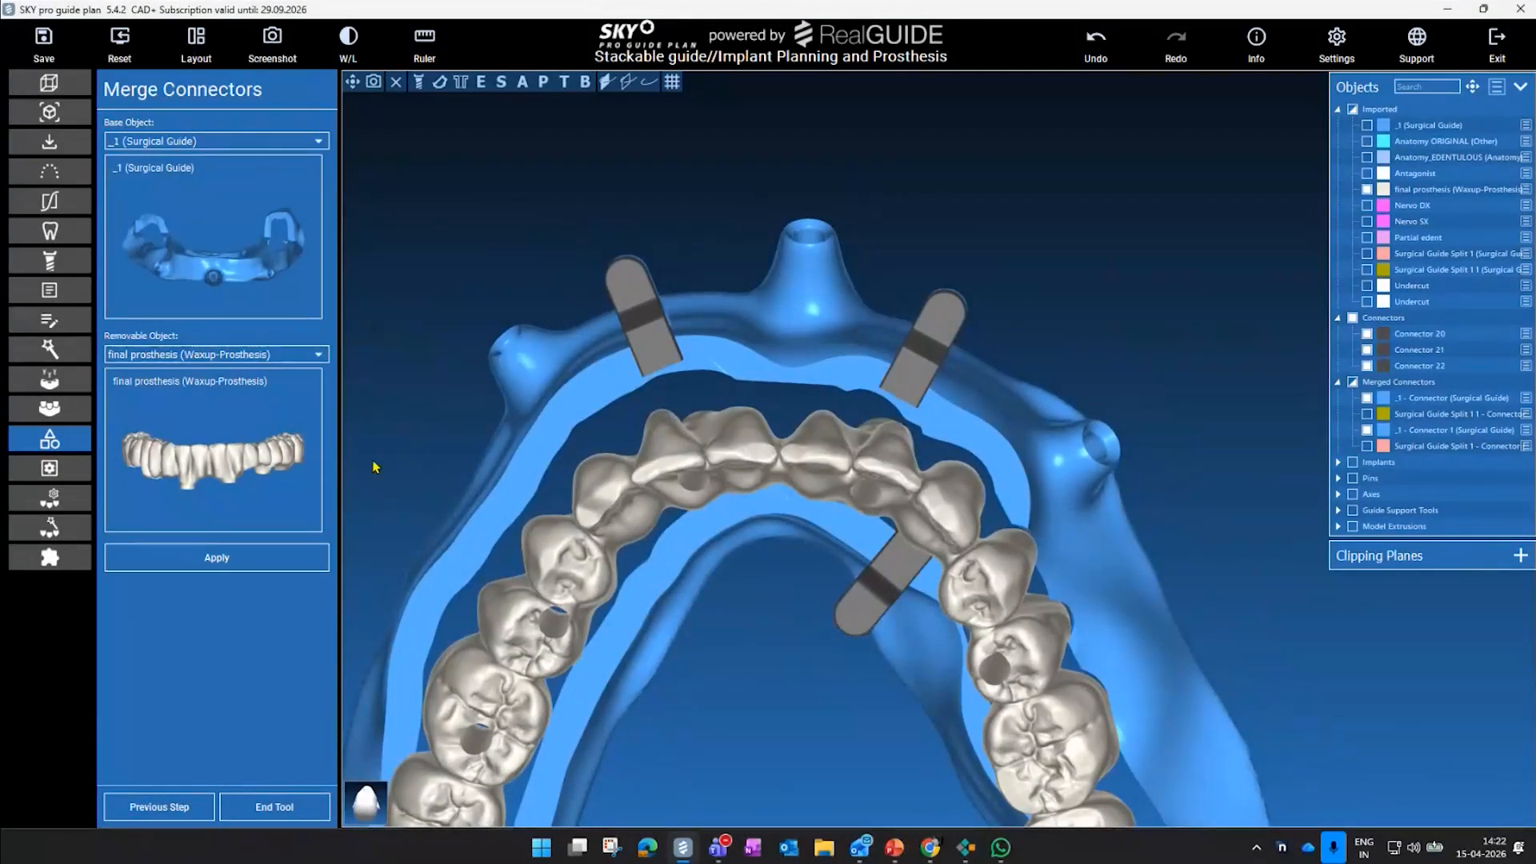
- End the Merge Connectors tool and return to the SandBox with the merged guides kept
left_click(274, 807)
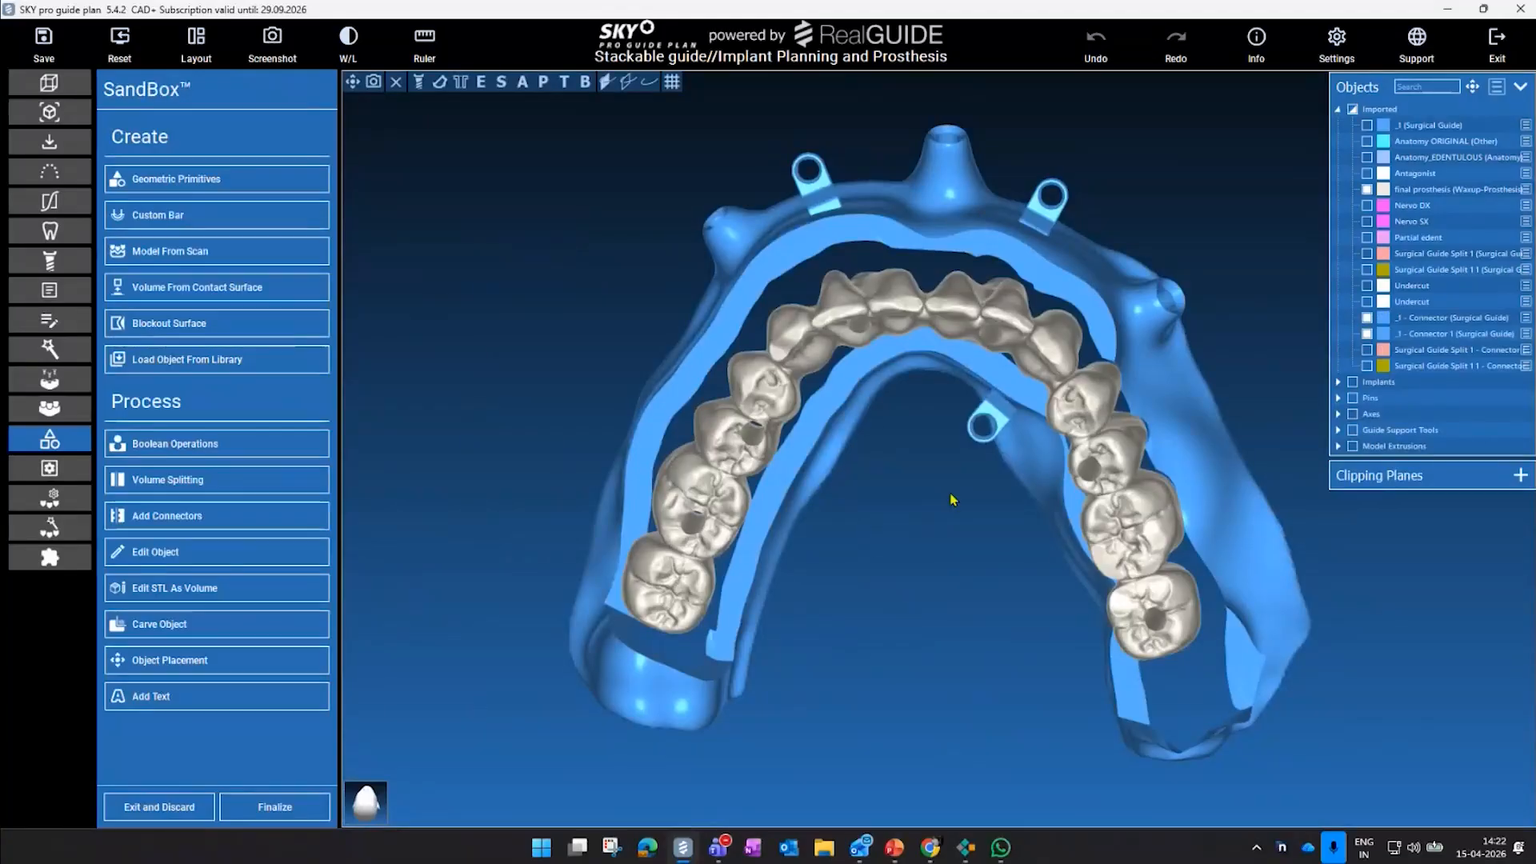
left_click_drag(973, 564, 966, 323)
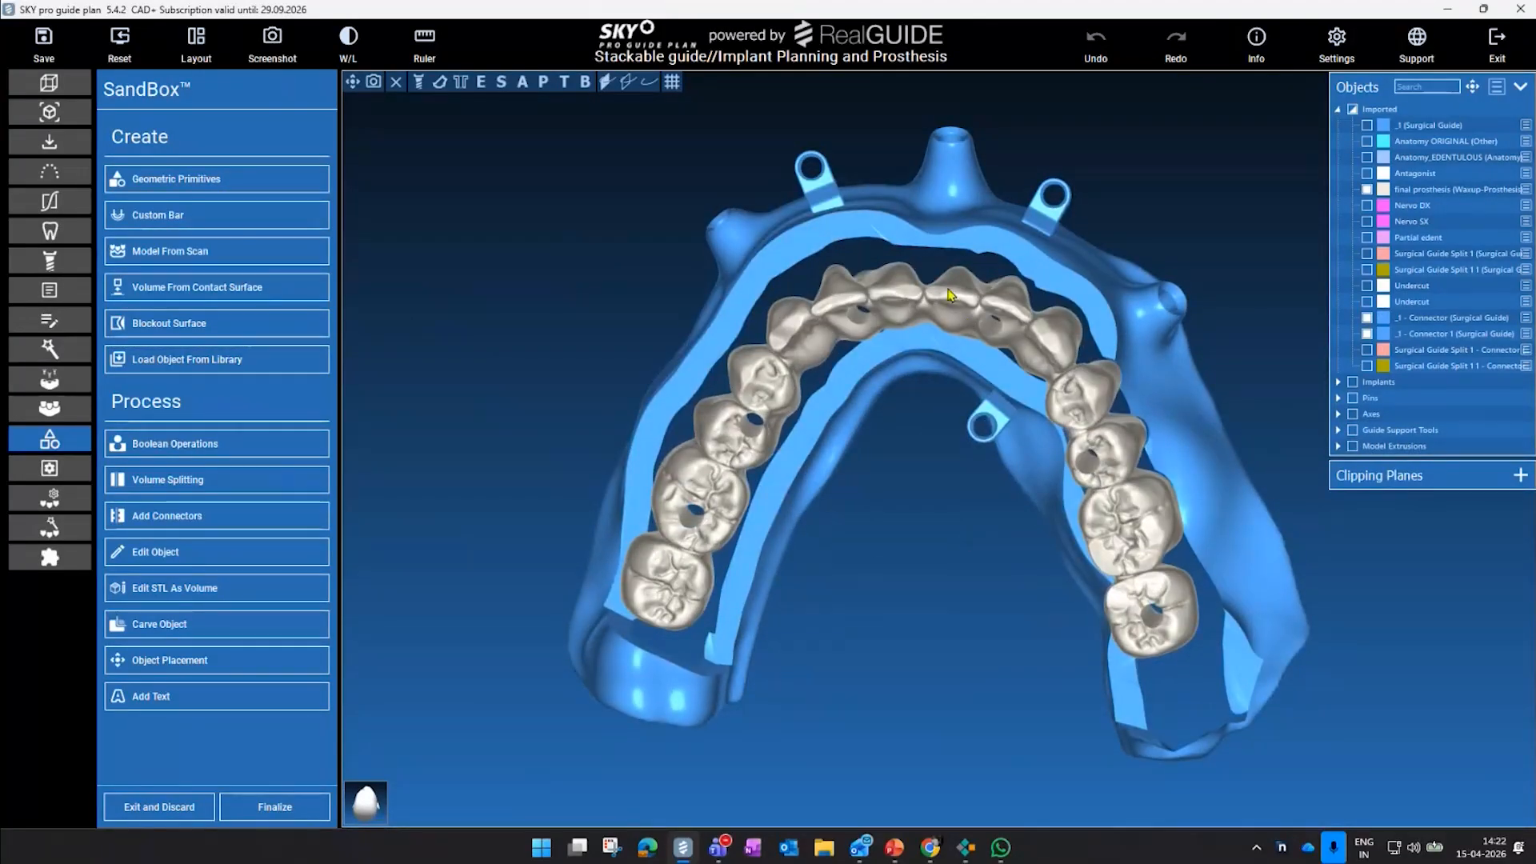
left_click_drag(1086, 266, 926, 293)
scroll(920, 320, "up", 2)
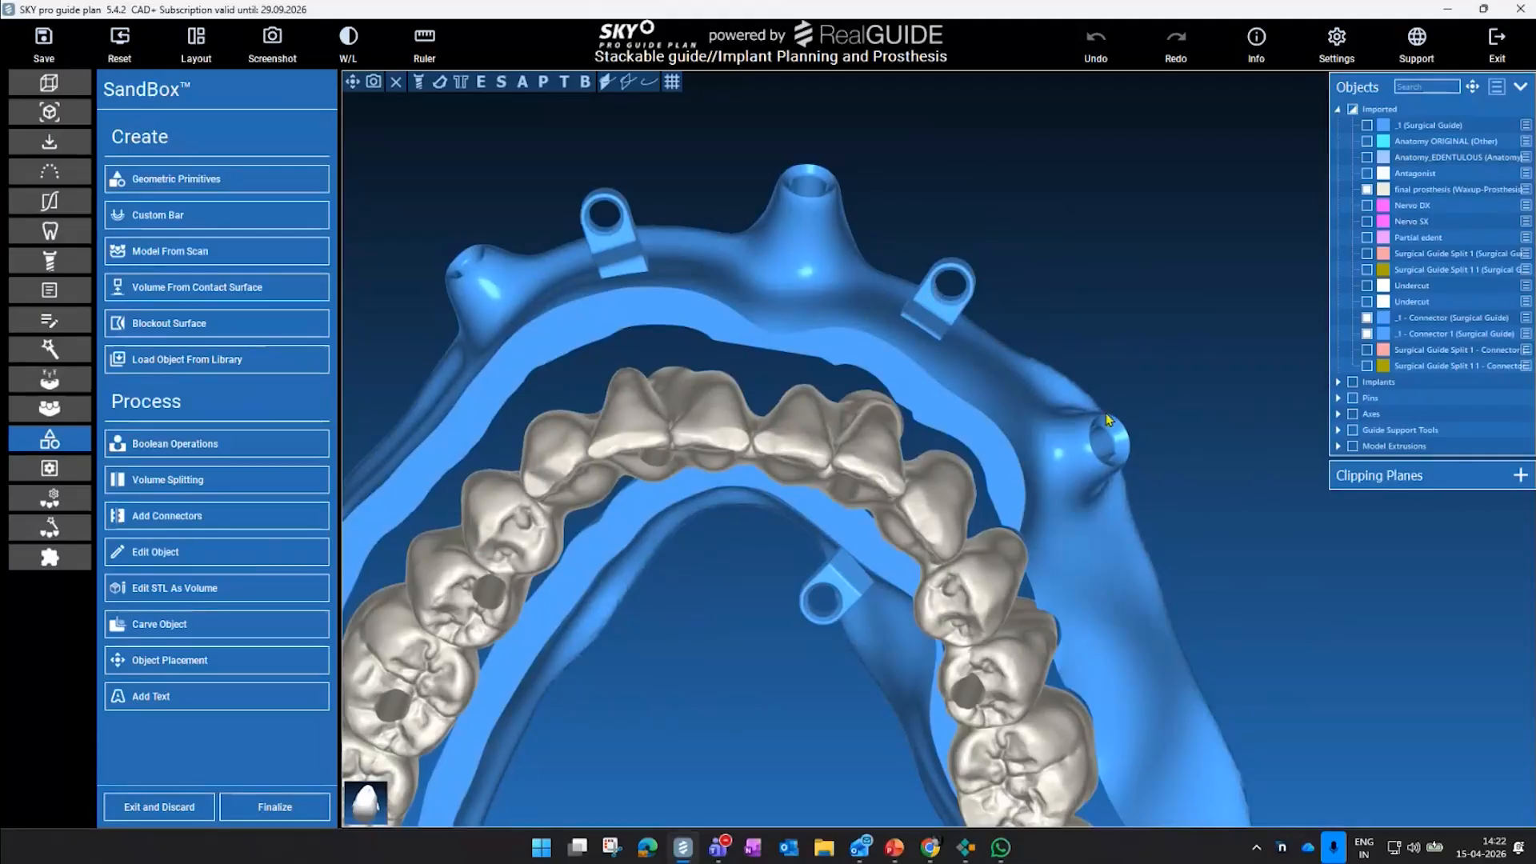
- Examine the merged Surgical Guide Split 1 and Split 1 1 connector parts one at a time, with the prosthesis and base guides hidden
left_click(1367, 189)
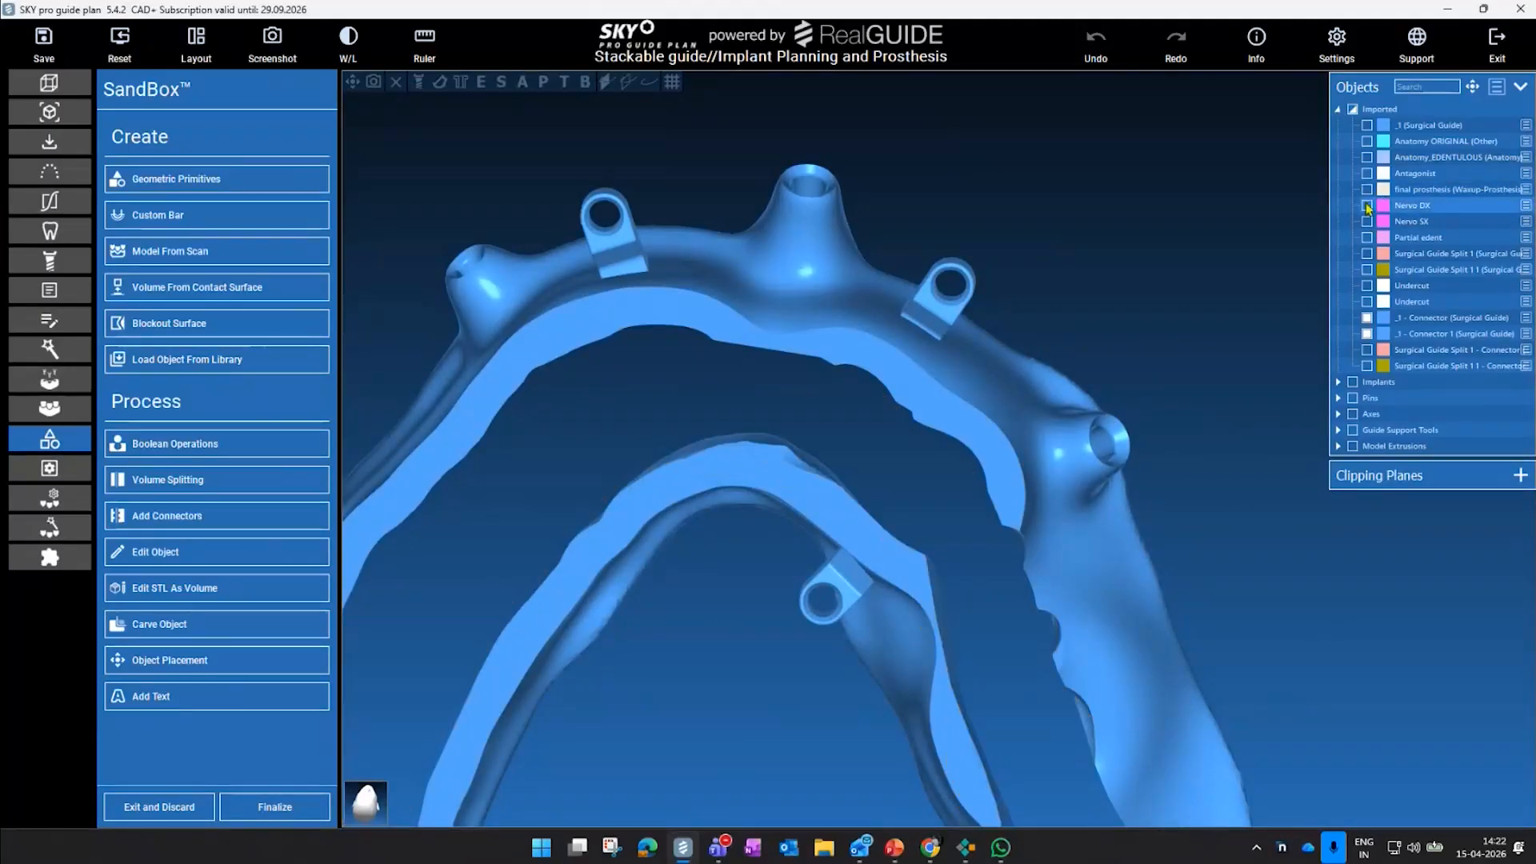
left_click(1367, 350)
left_click_drag(1152, 377, 1115, 391)
left_click(1367, 318)
left_click(1366, 333)
left_click_drag(1136, 340, 547, 293)
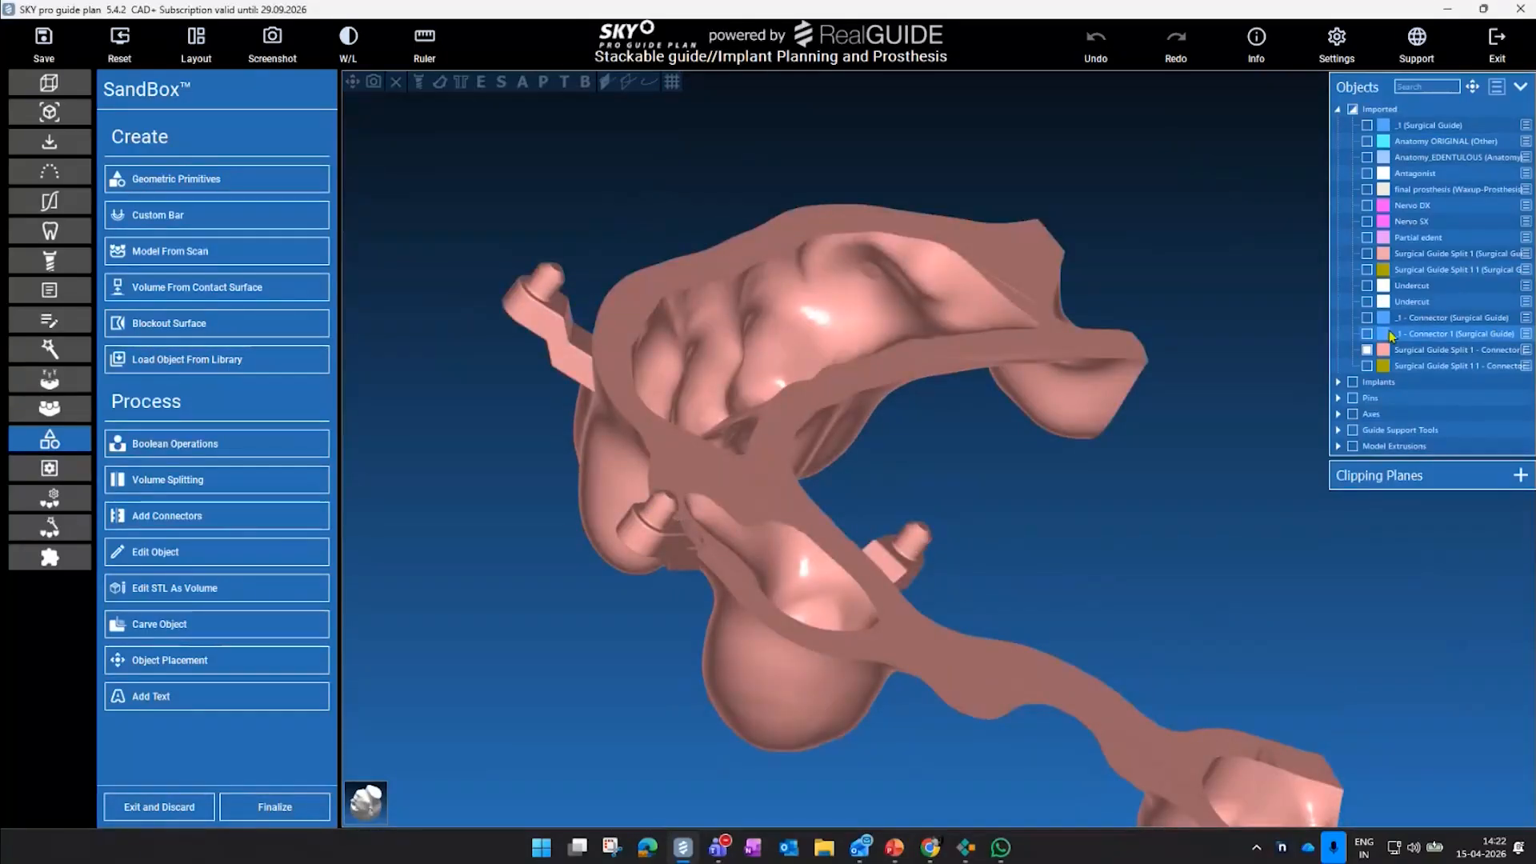
left_click(1367, 350)
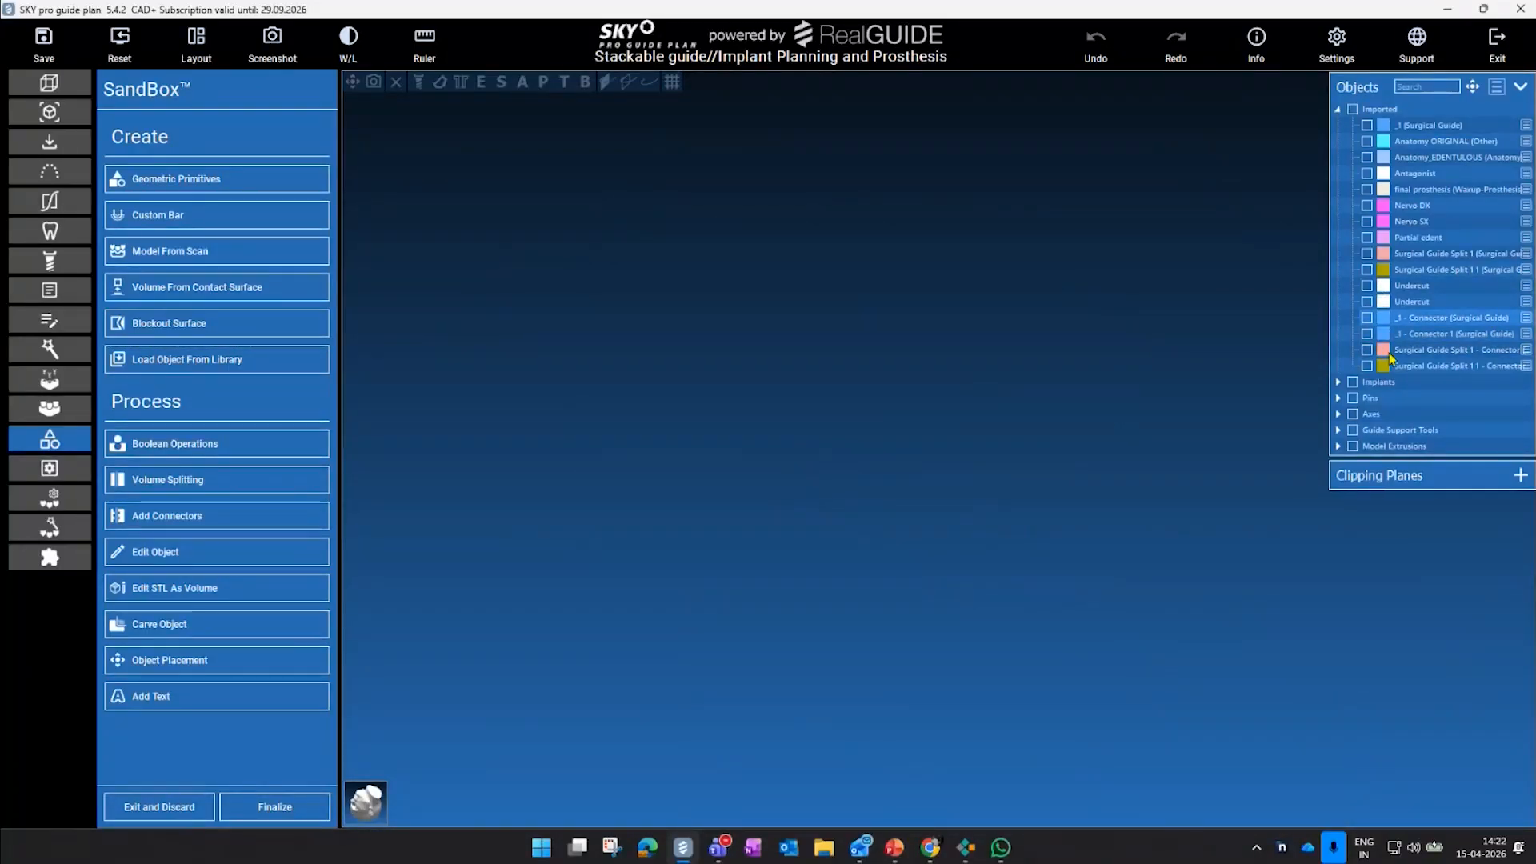
left_click(1367, 365)
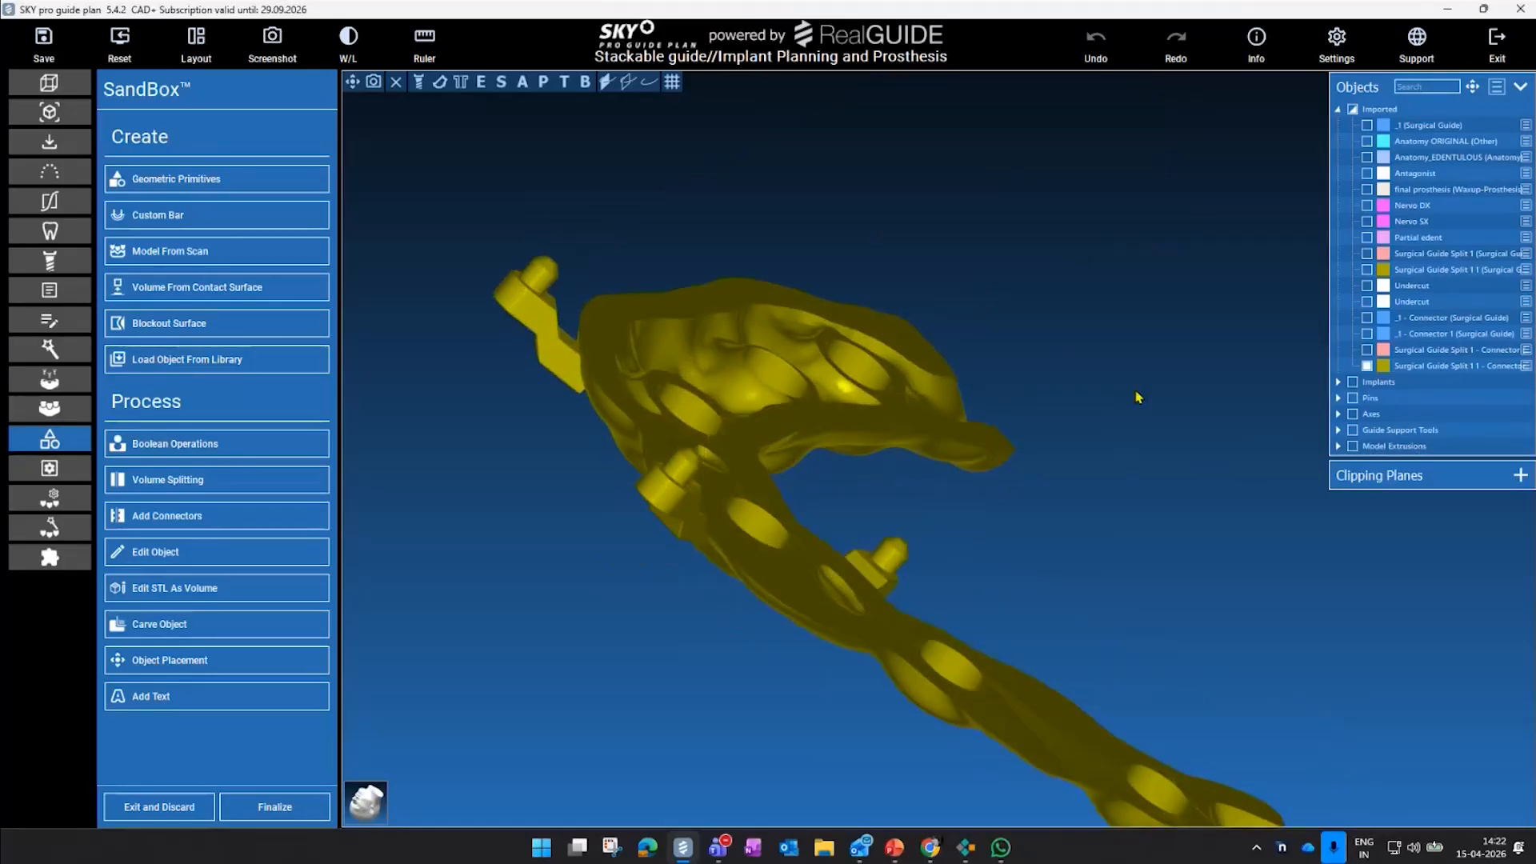
left_click_drag(1117, 307, 1201, 296)
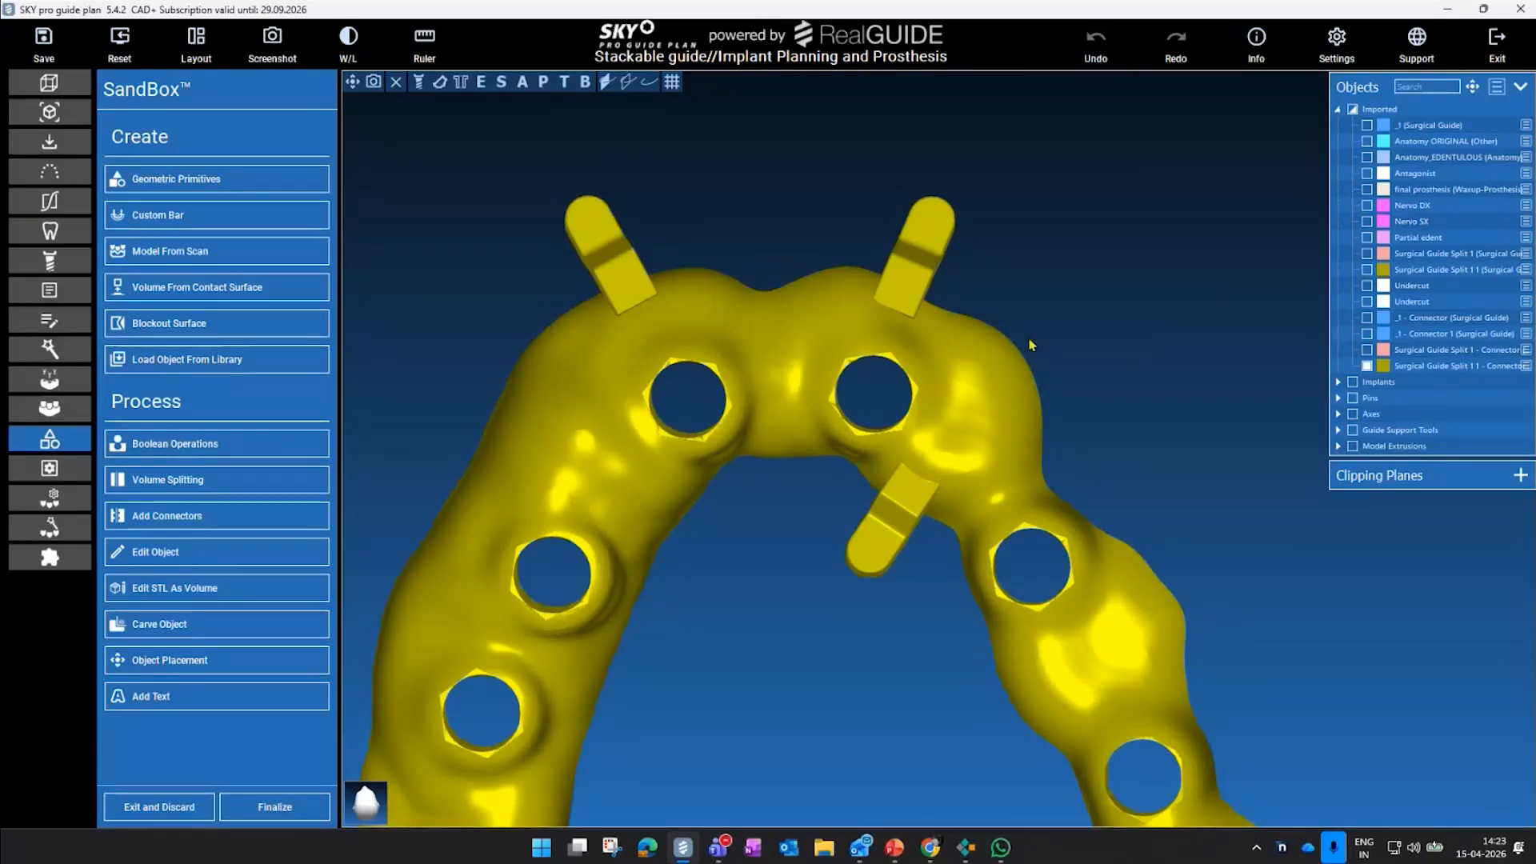
middle_click_drag(735, 604, 749, 546)
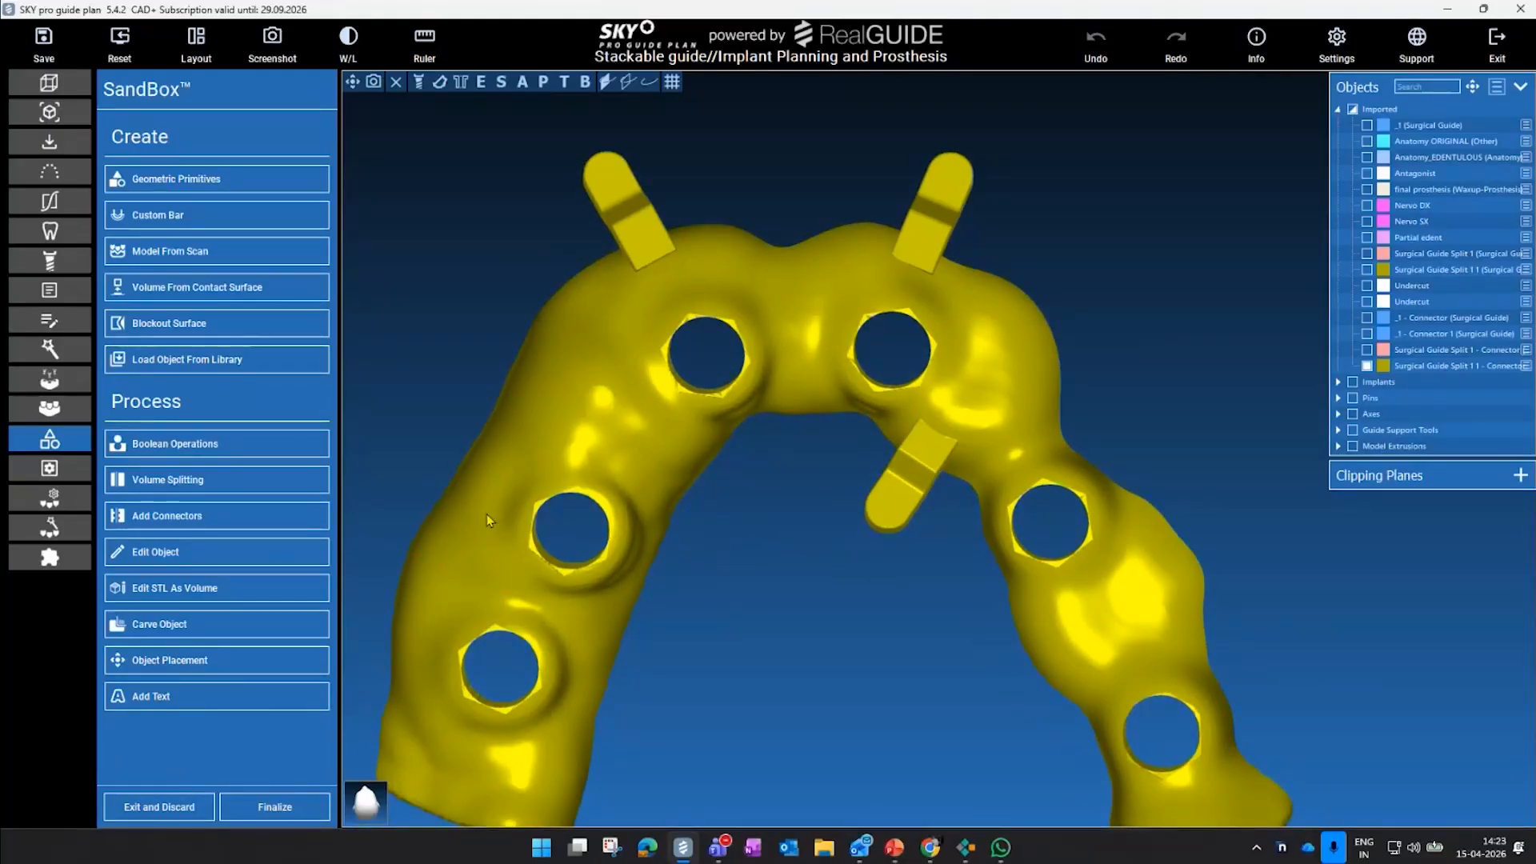
- Display only the final prosthesis and add a cylinder primitive of 20.91 mm radius and 34.64 mm height, placed normal to its surface
left_click(1367, 366)
left_click(1367, 189)
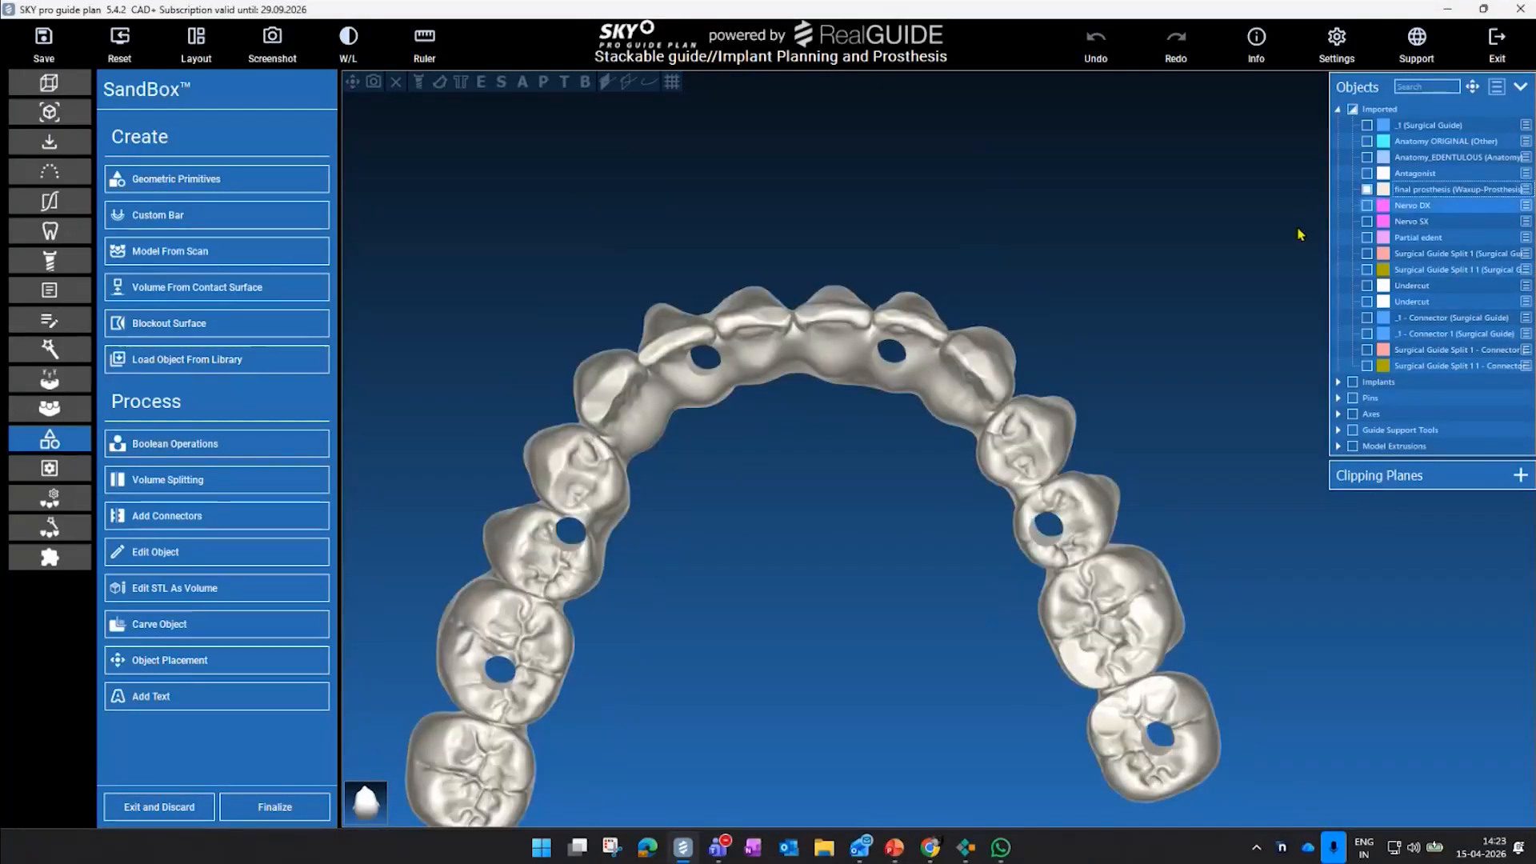
left_click(266, 185)
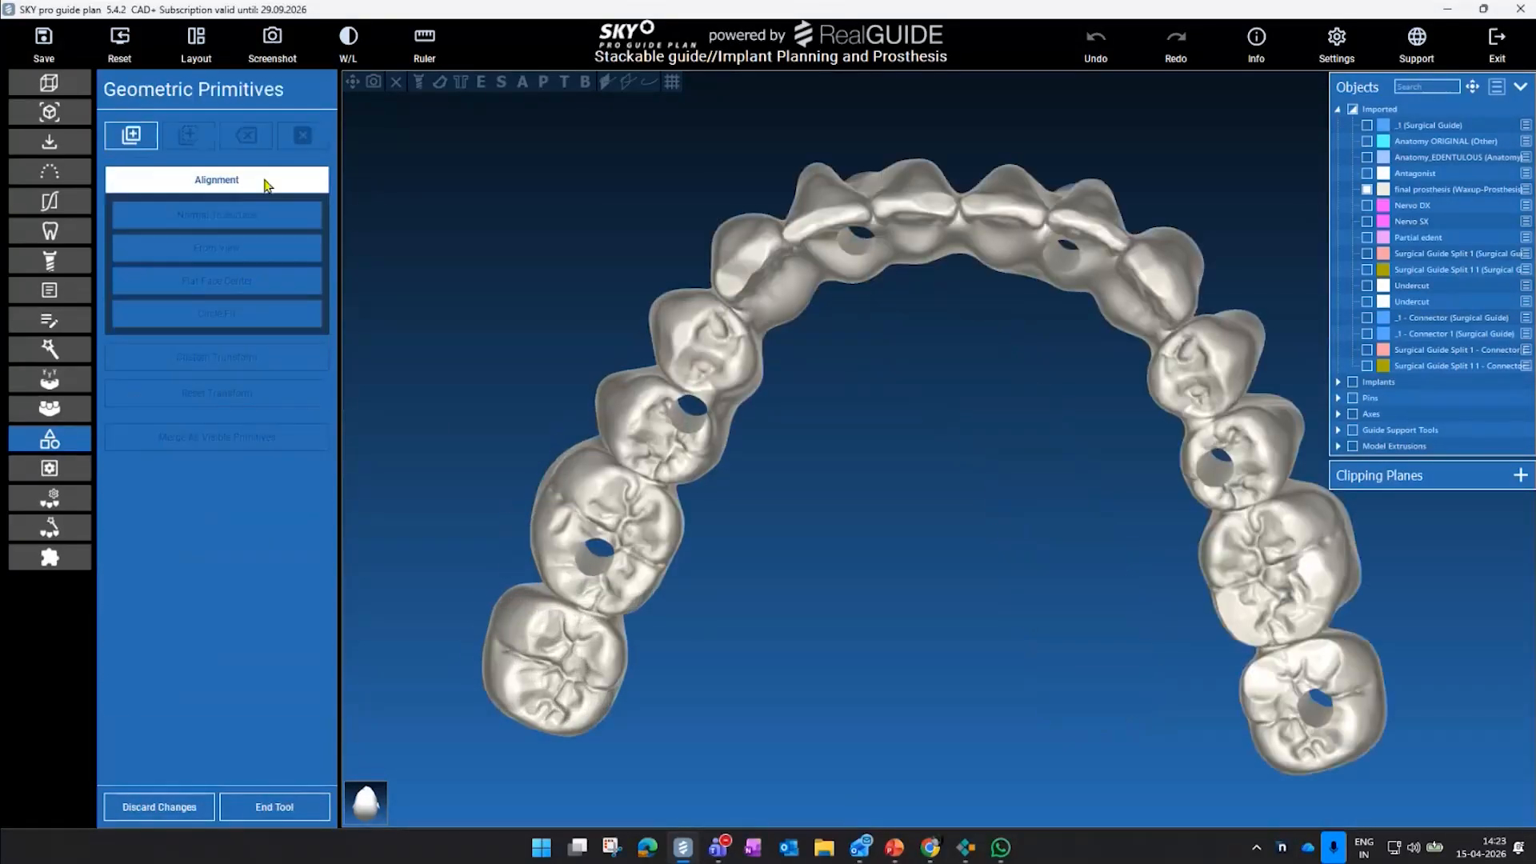
scroll(428, 161, "down", 3)
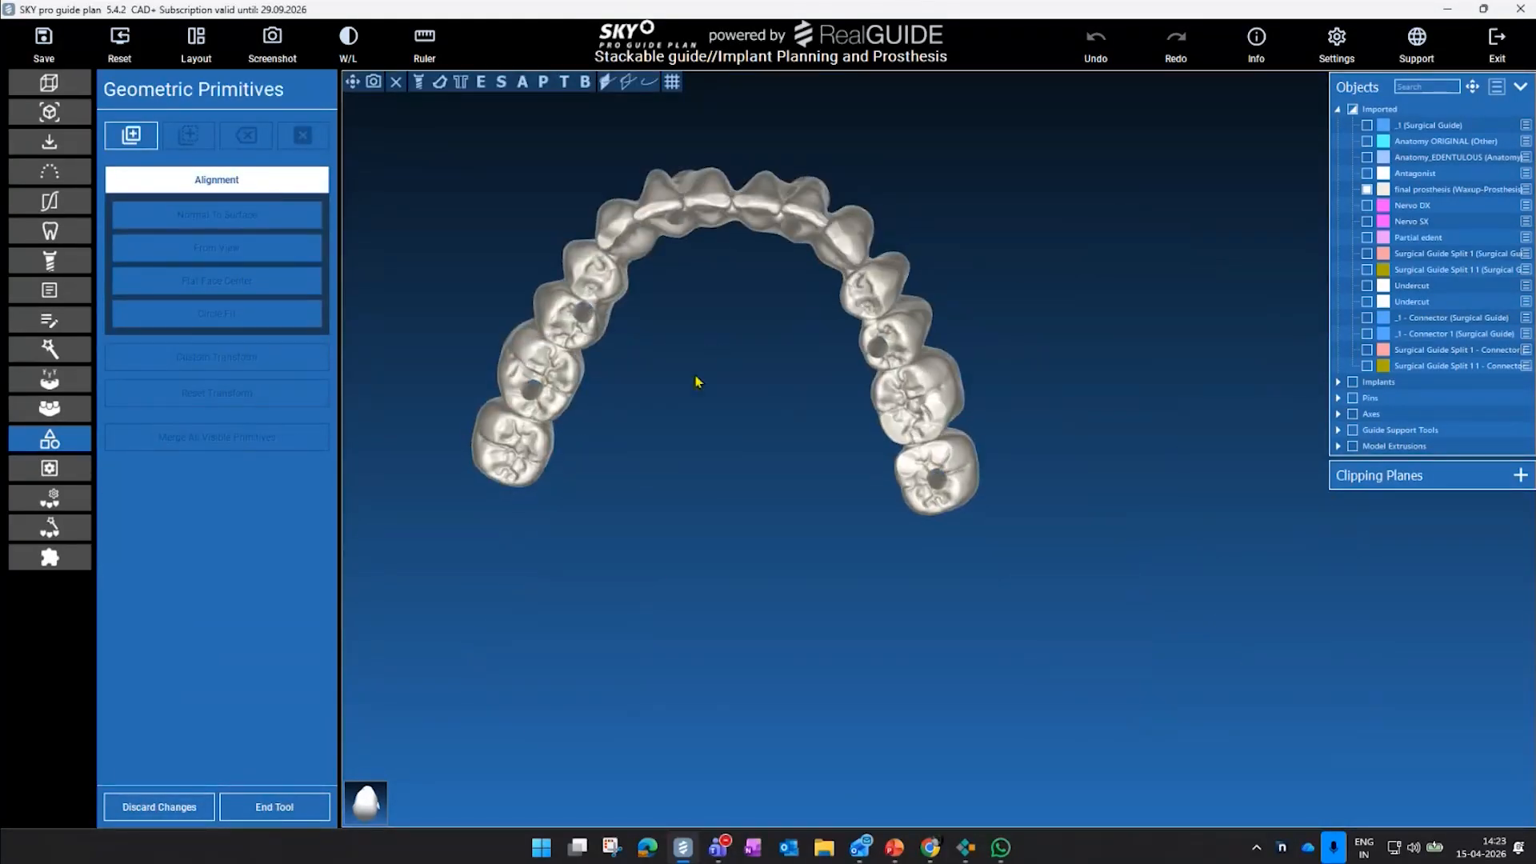
left_click(240, 186)
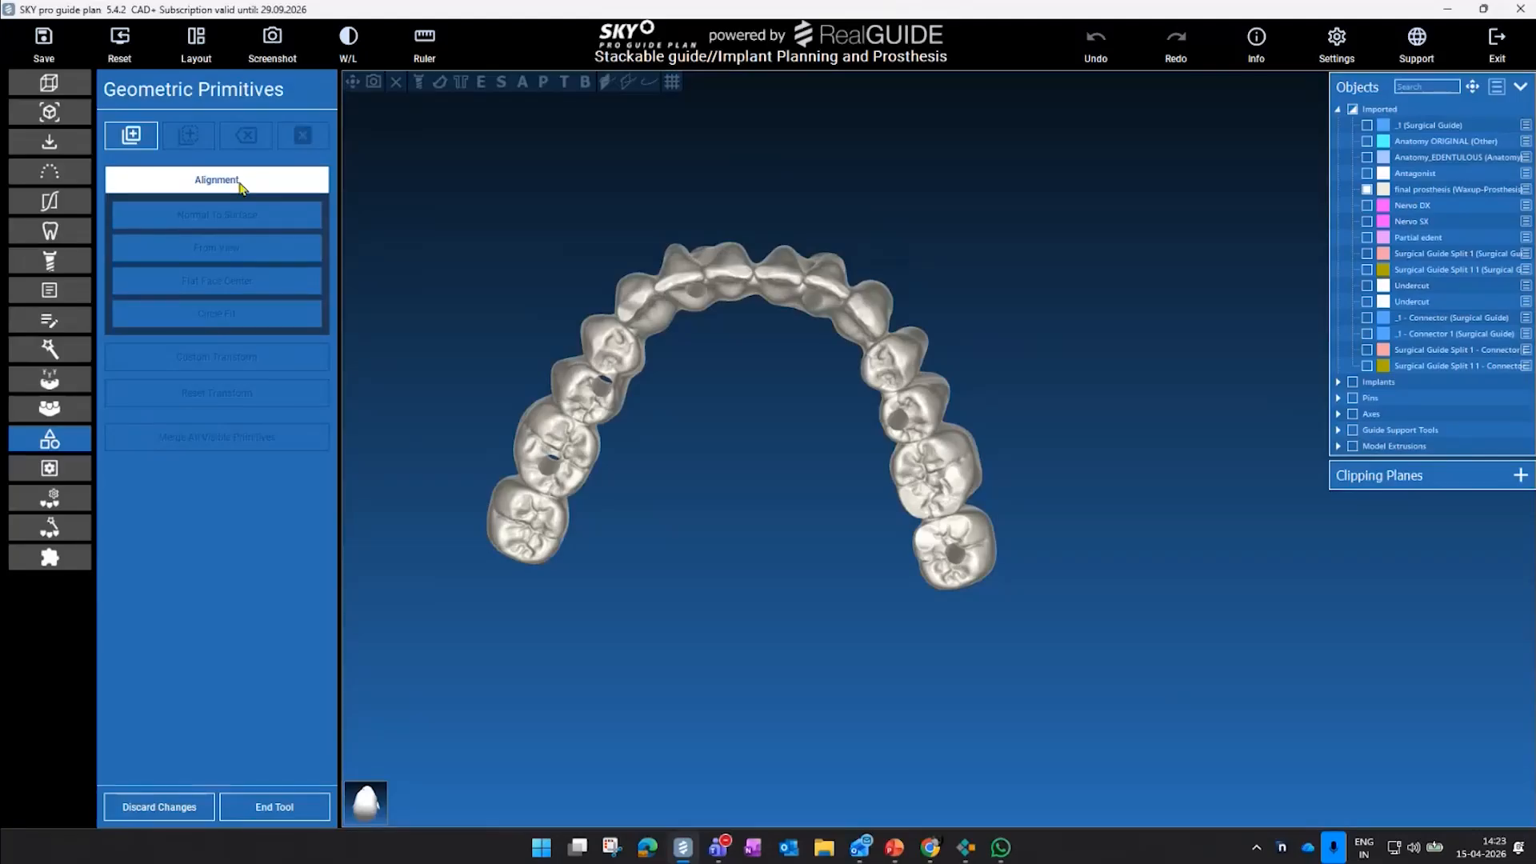
left_click(131, 135)
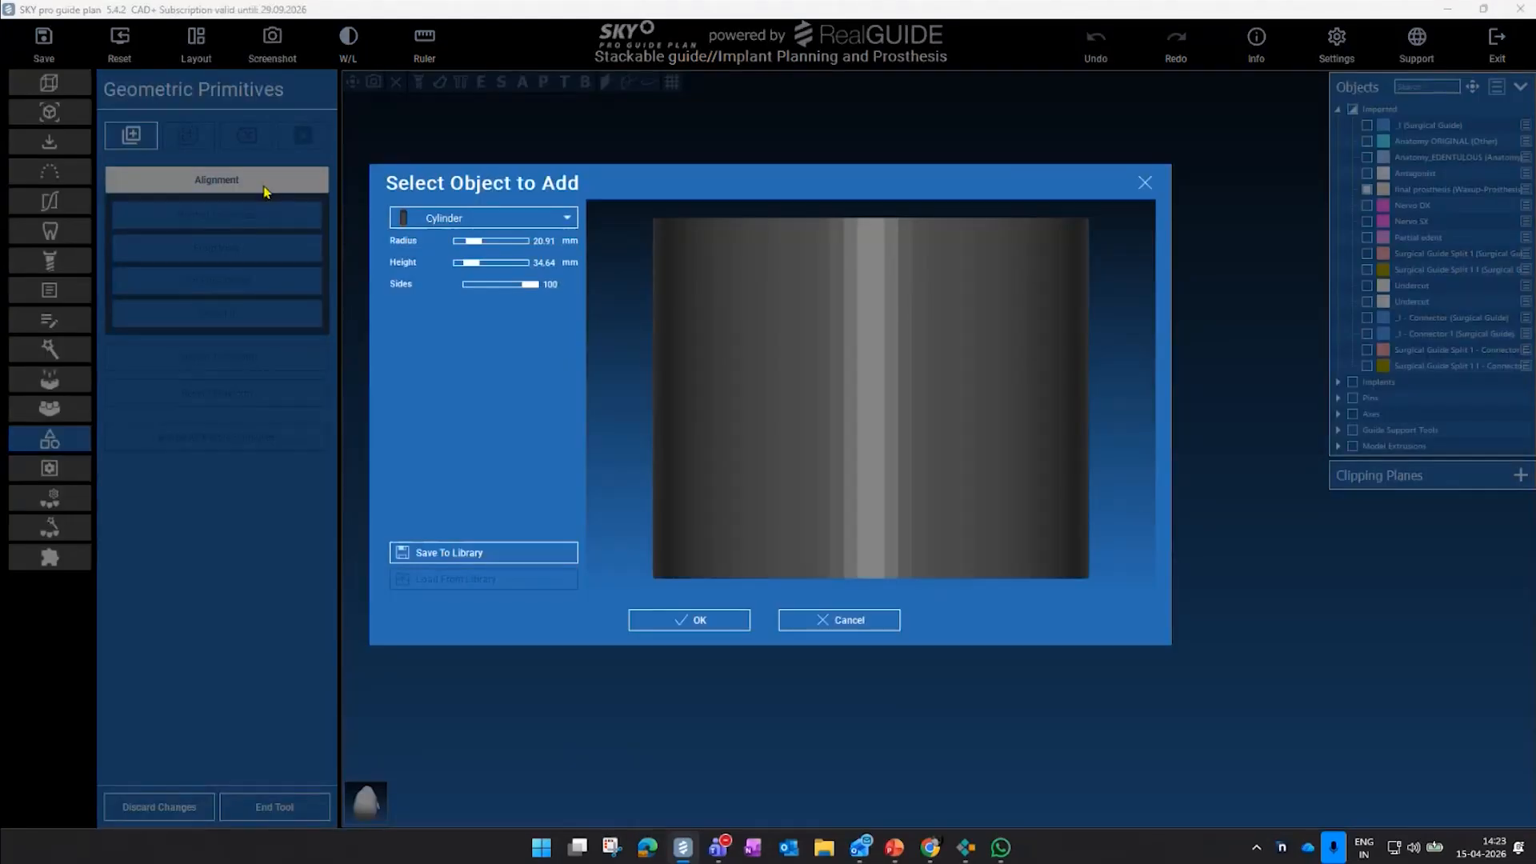
mouse_move(907, 353)
left_mouse_down()
mouse_move(887, 432)
mouse_move(889, 333)
left_mouse_up()
scroll(887, 432, "down", 3)
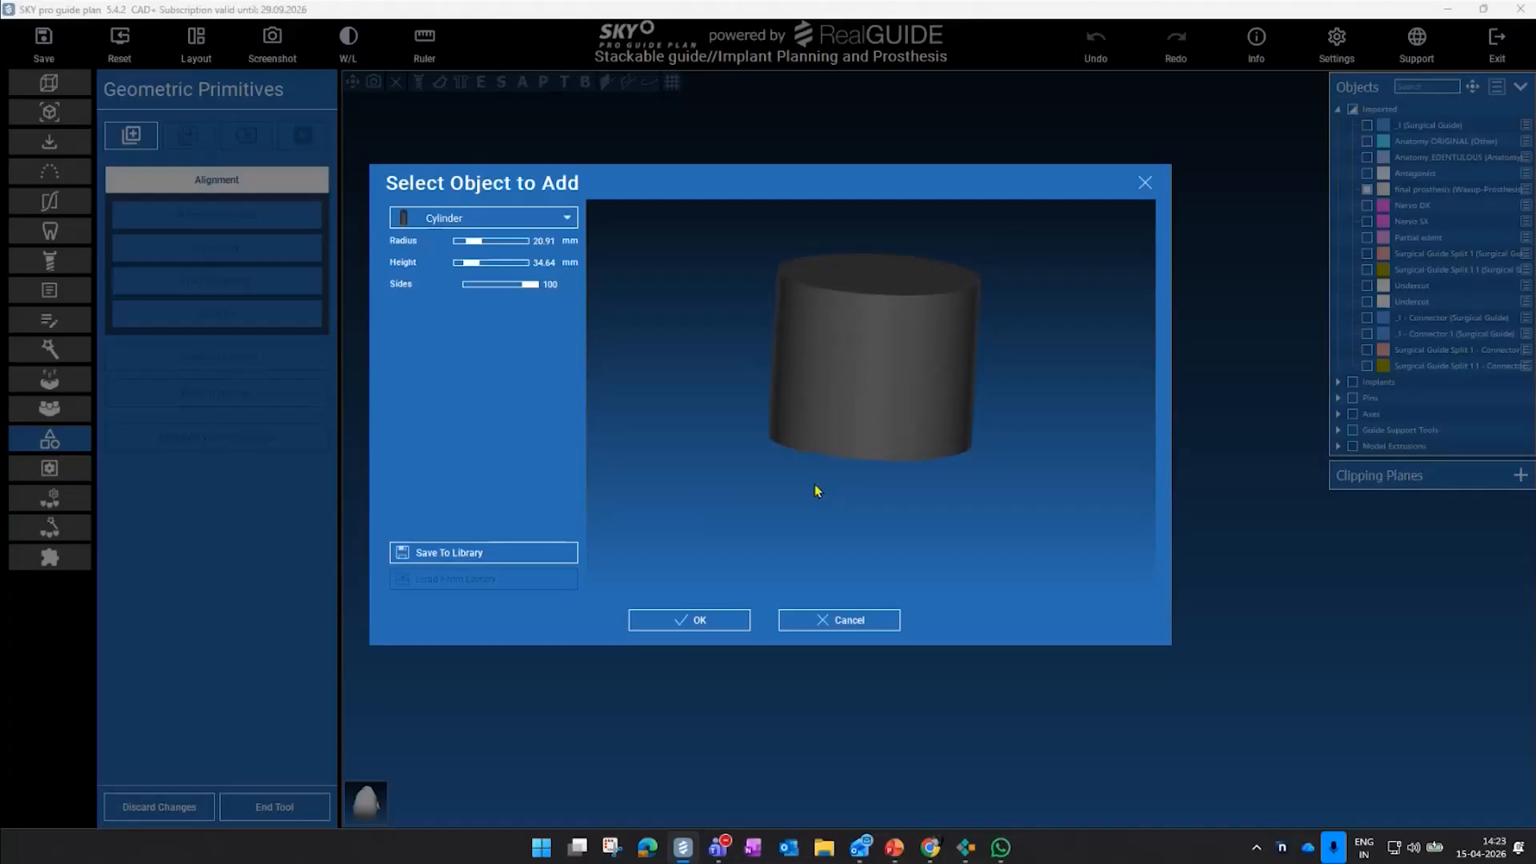
left_click(696, 618)
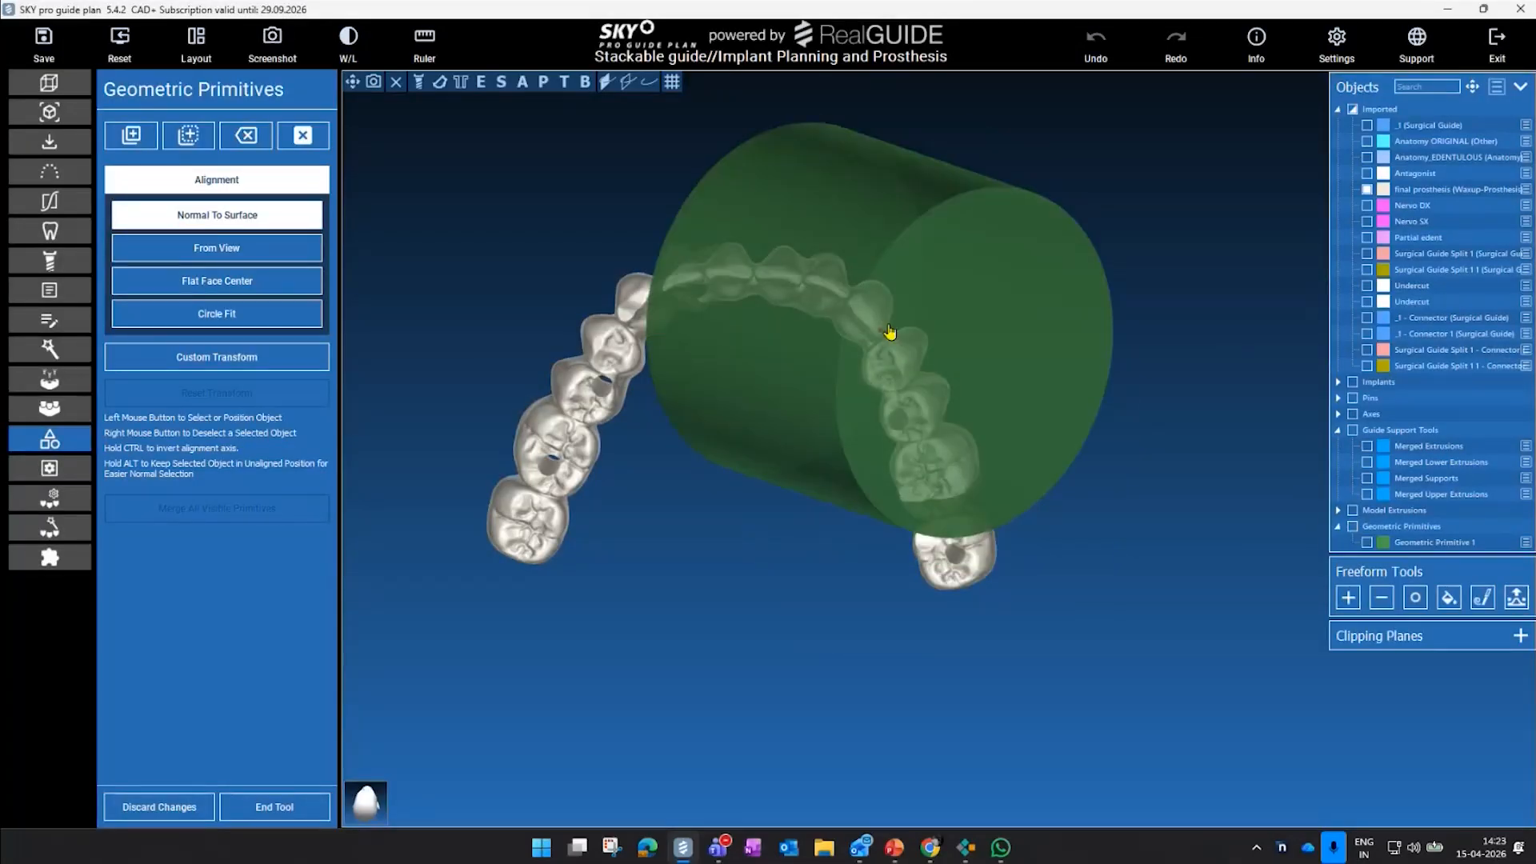
left_click(913, 331)
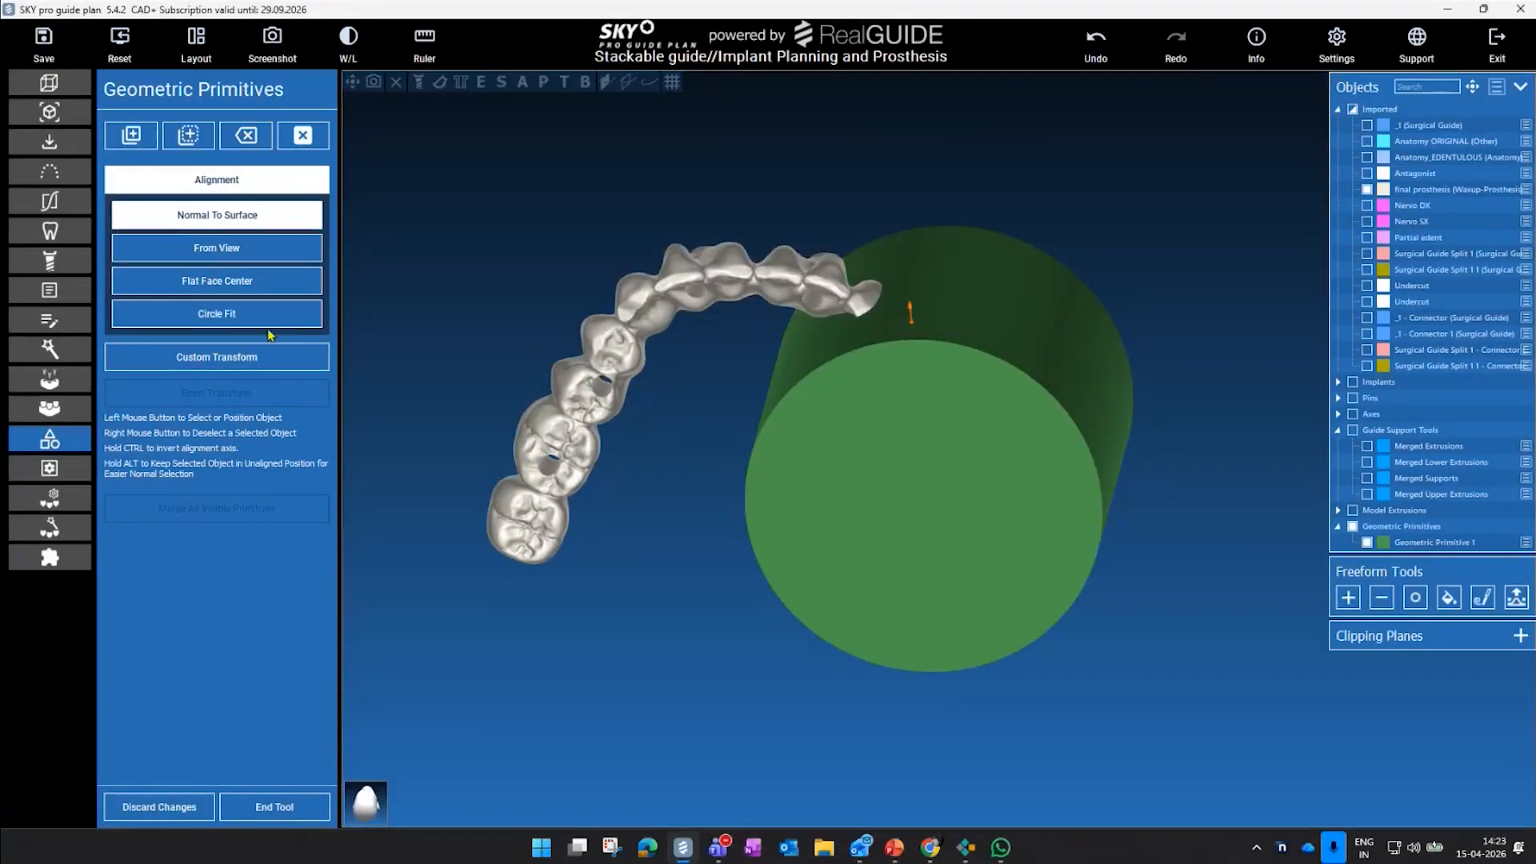
- Scale the cylinder down with Custom Transform and move it to the front of the prosthesis, near the base of the anterior teeth
left_click(269, 355)
left_click_drag(948, 172, 1109, 459)
left_click_drag(1035, 375, 1037, 400)
left_click_drag(1118, 353, 1080, 441)
left_click_drag(1272, 432, 1032, 512)
left_click_drag(939, 511, 1050, 326)
left_click_drag(1225, 212, 943, 423)
left_click_drag(1083, 408, 911, 540)
left_click_drag(885, 314, 900, 297)
- Re-orient the transform widget along the cylinder's axis and adjust the cylinder's position against the front of the prosthesis
key("space")
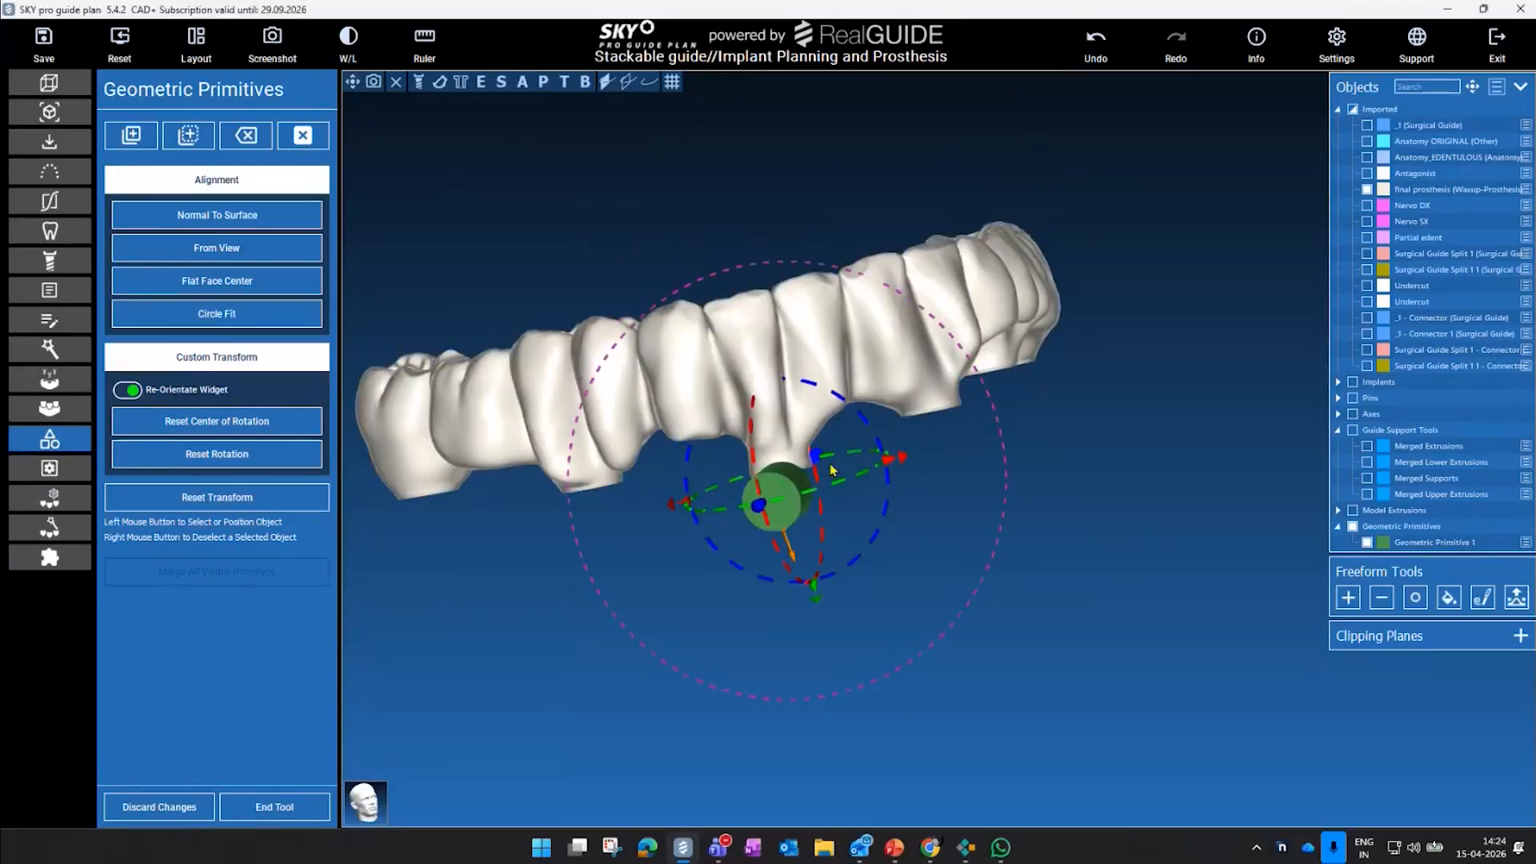
key("space")
left_click_drag(680, 216, 724, 496)
left_click_drag(787, 661, 860, 661)
left_click_drag(992, 654, 661, 500)
left_click_drag(772, 632, 722, 575)
- Display the Surgical Guide Split 1 - Connector part together with the prosthesis and make it semi-transparent
left_click(1366, 350)
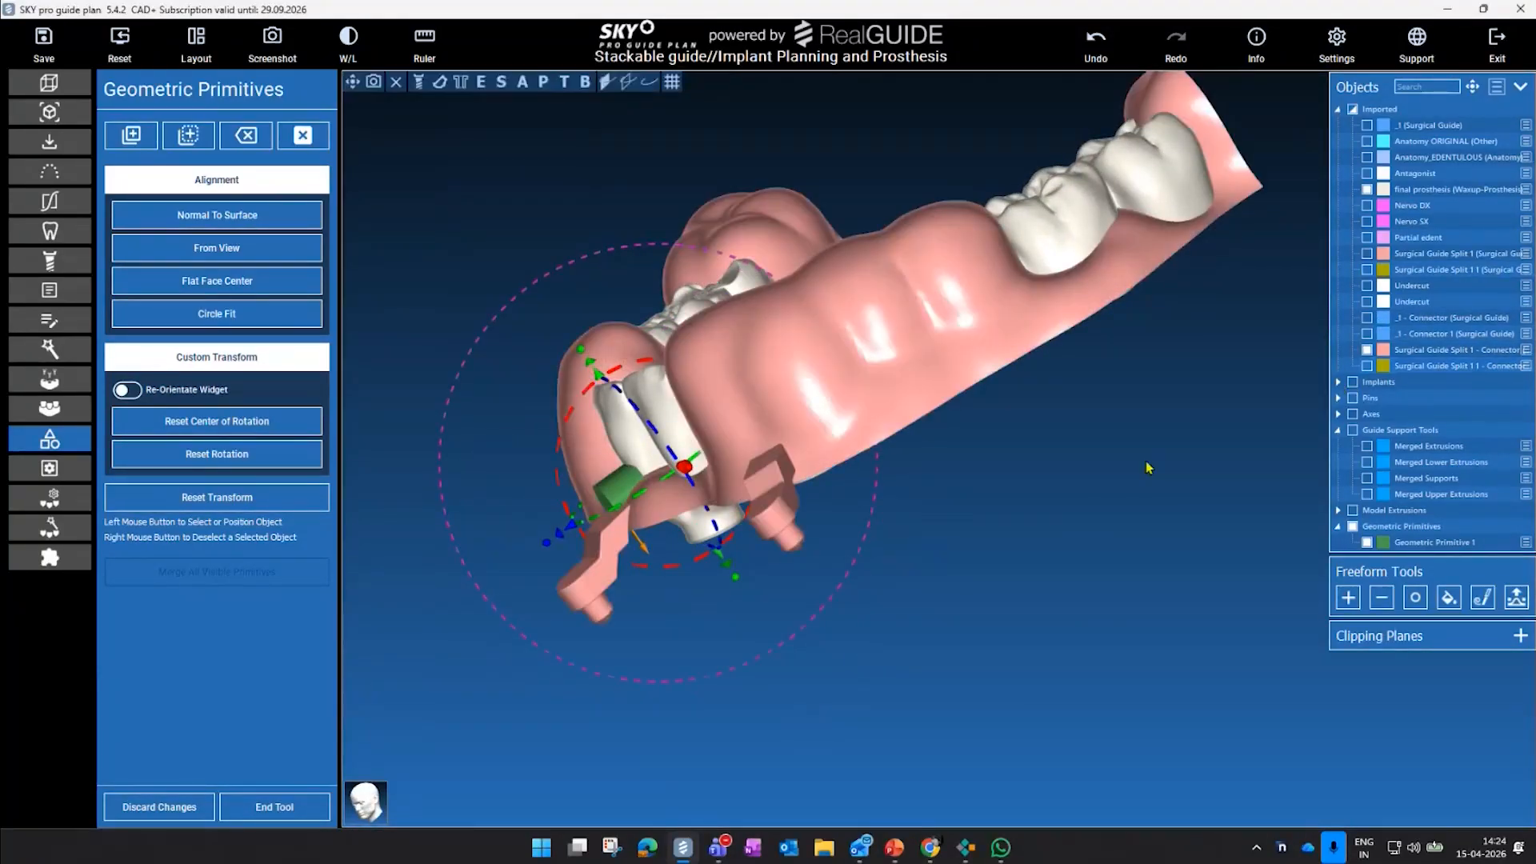
left_click_drag(1151, 476, 1271, 525)
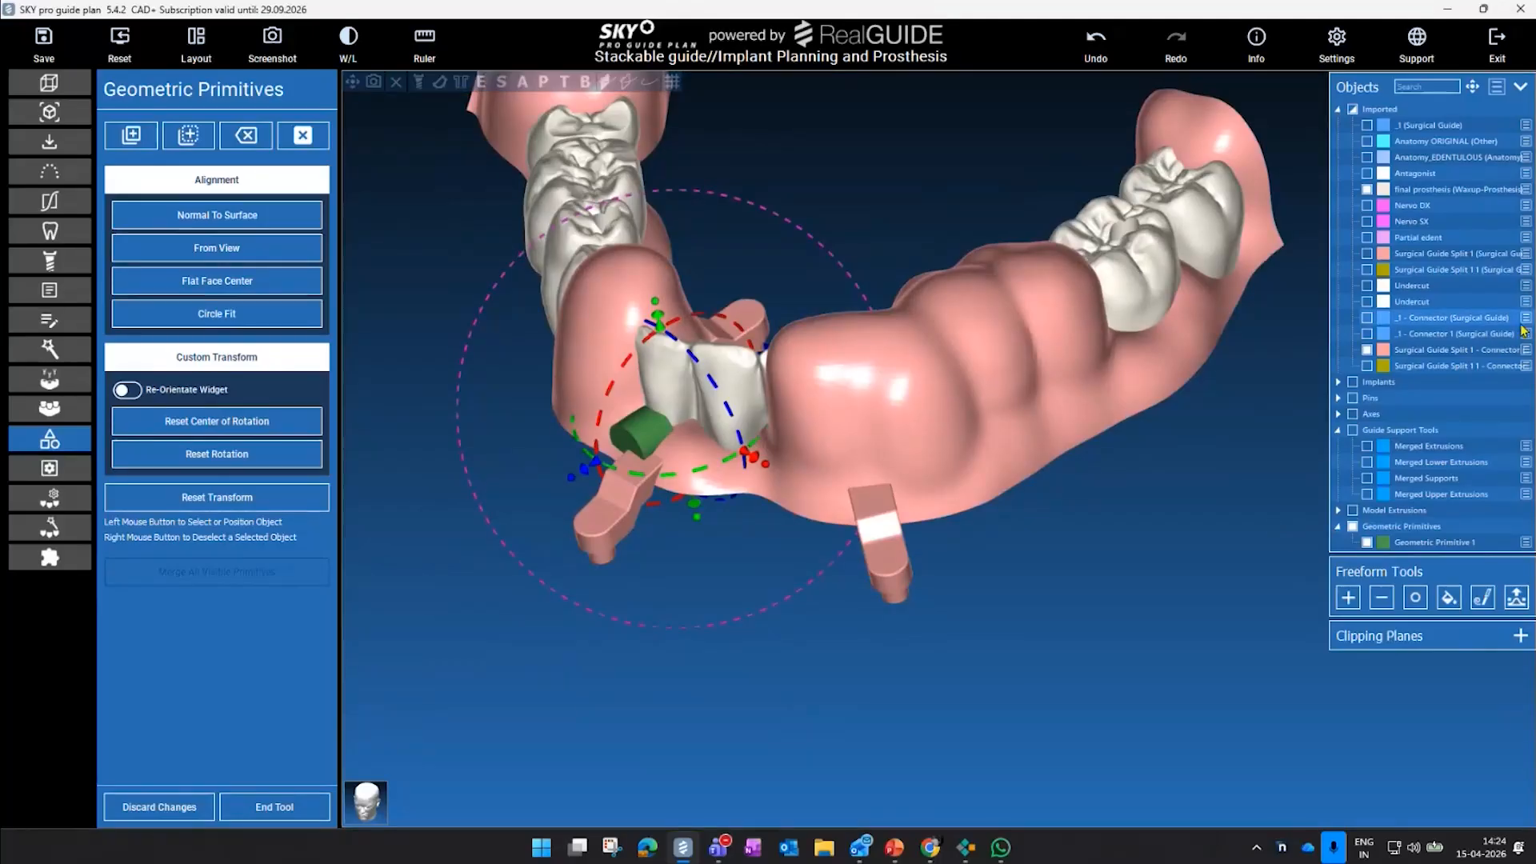
left_click(1527, 349)
left_click(1432, 357)
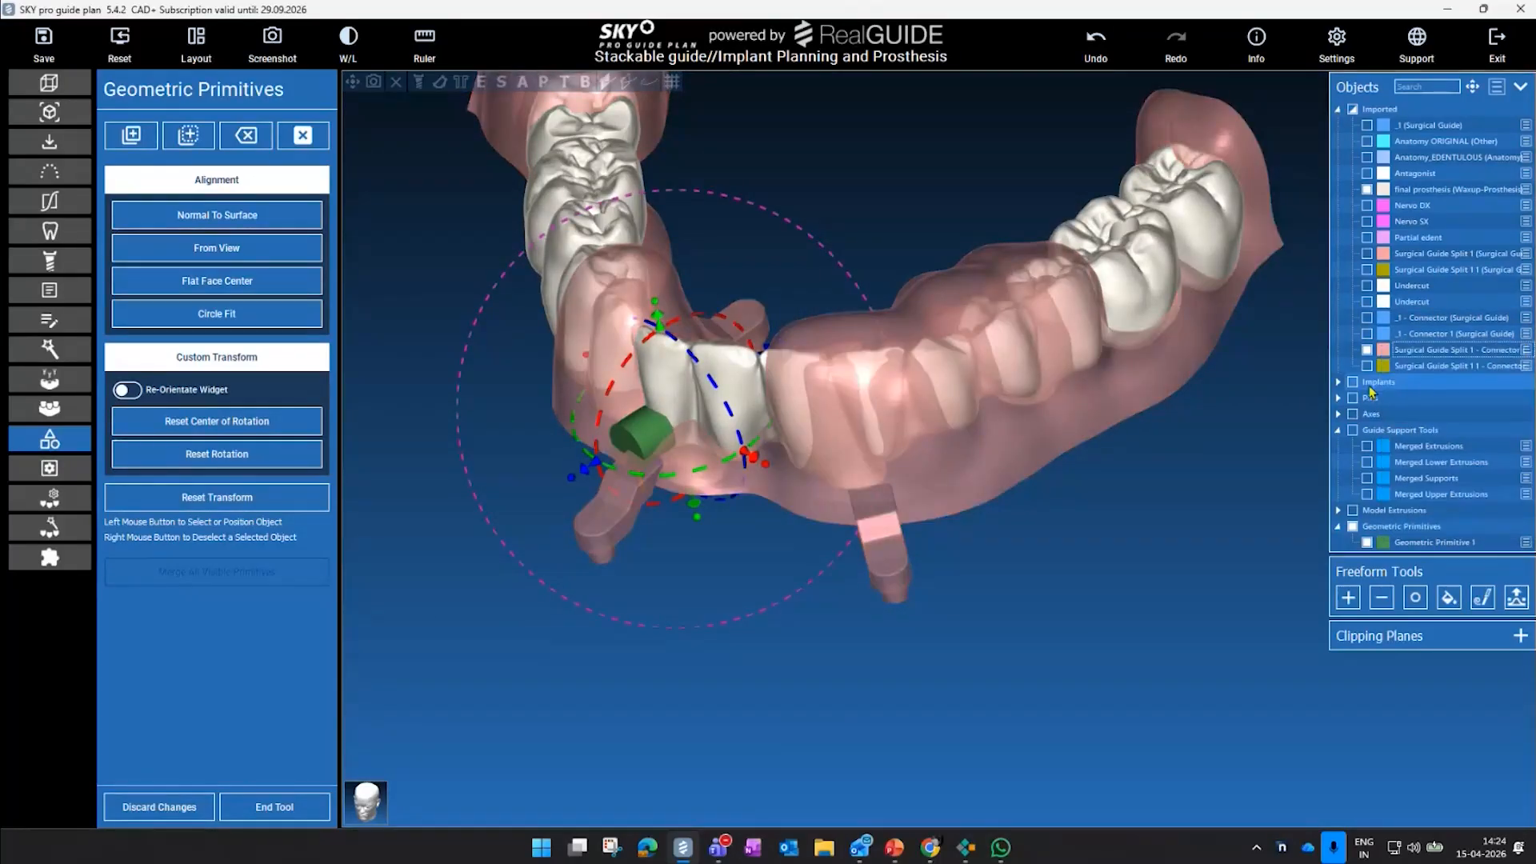
- Align the cylinder with the guide's first front connector arm and adjust its extent along that arm to meet the prosthesis
left_click_drag(912, 210, 905, 432)
scroll(638, 565, "up", 3)
left_click_drag(787, 627, 811, 618)
left_click_drag(869, 566, 884, 578)
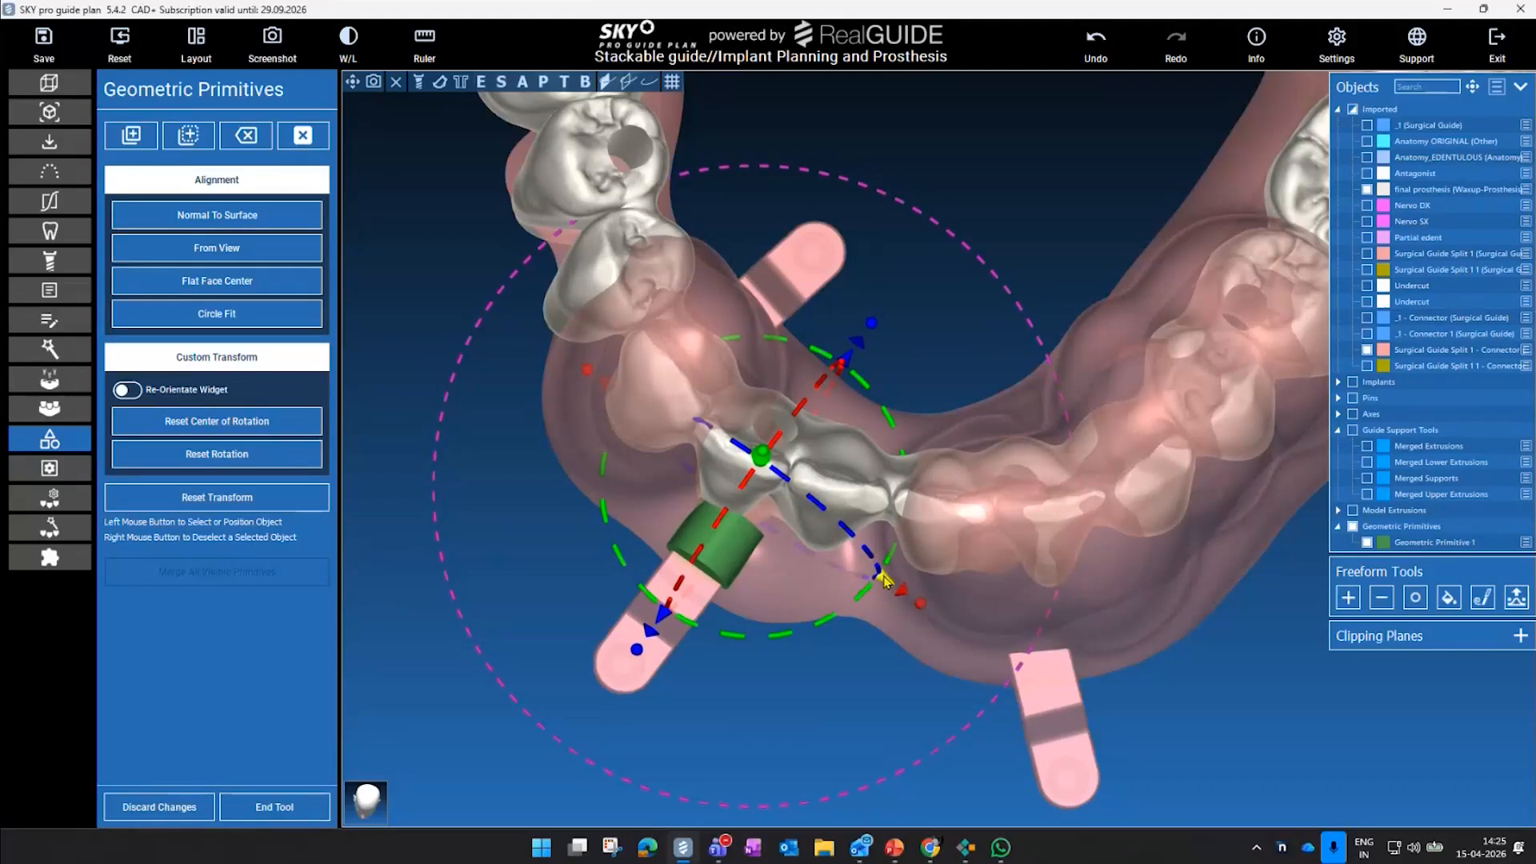
left_click_drag(872, 327, 897, 299)
left_click_drag(808, 624, 736, 445)
left_click_drag(830, 448, 755, 575)
left_click_drag(766, 683, 768, 576)
- Duplicate the cylinder, place the copy at the second front connector, and shift it outward with Custom Transform while the guide is hidden
left_click(188, 135)
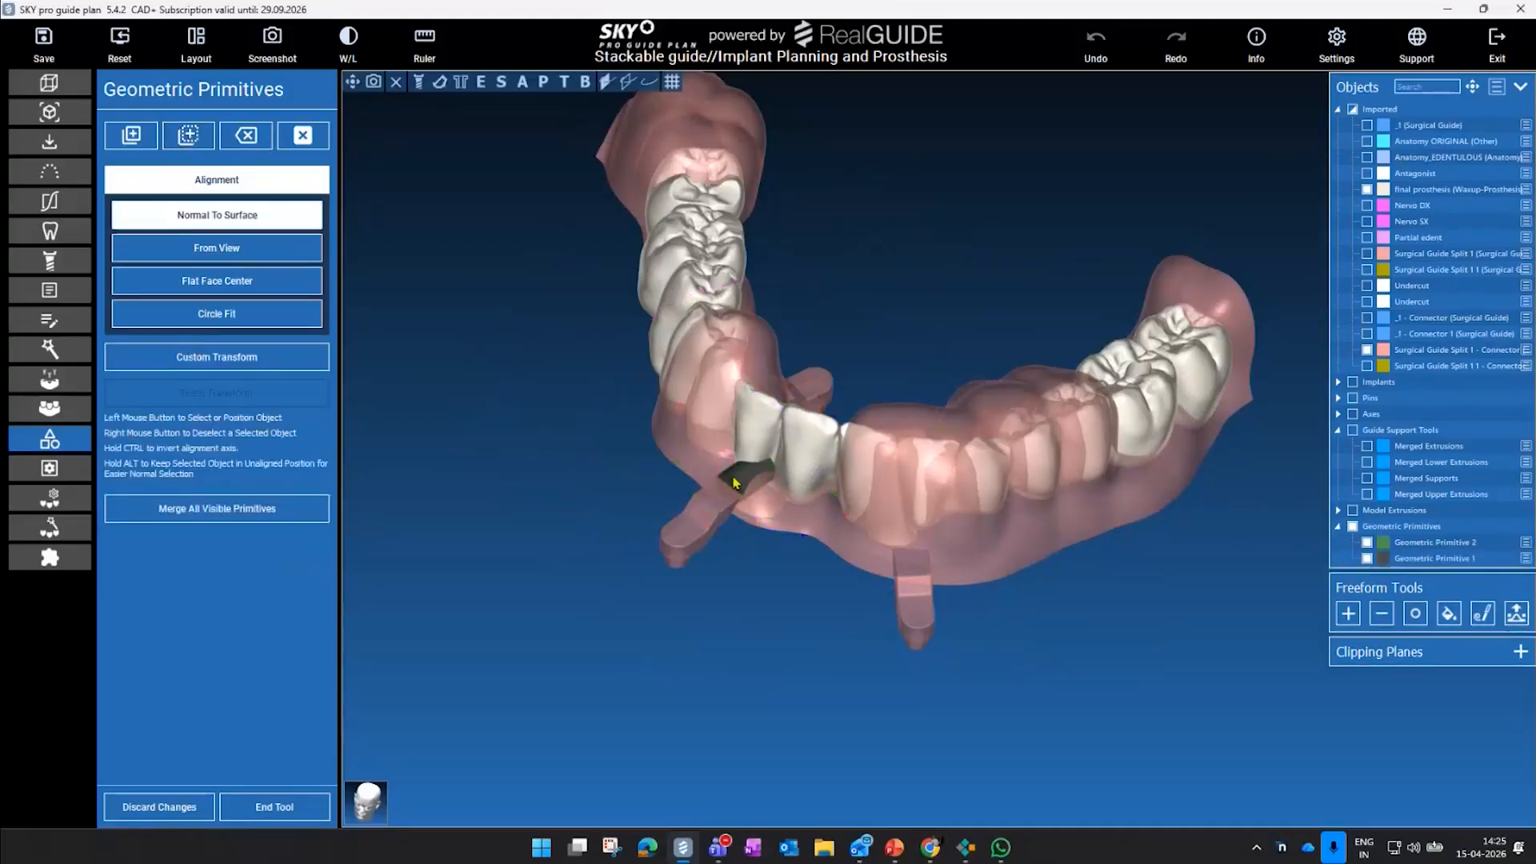
left_click(914, 545)
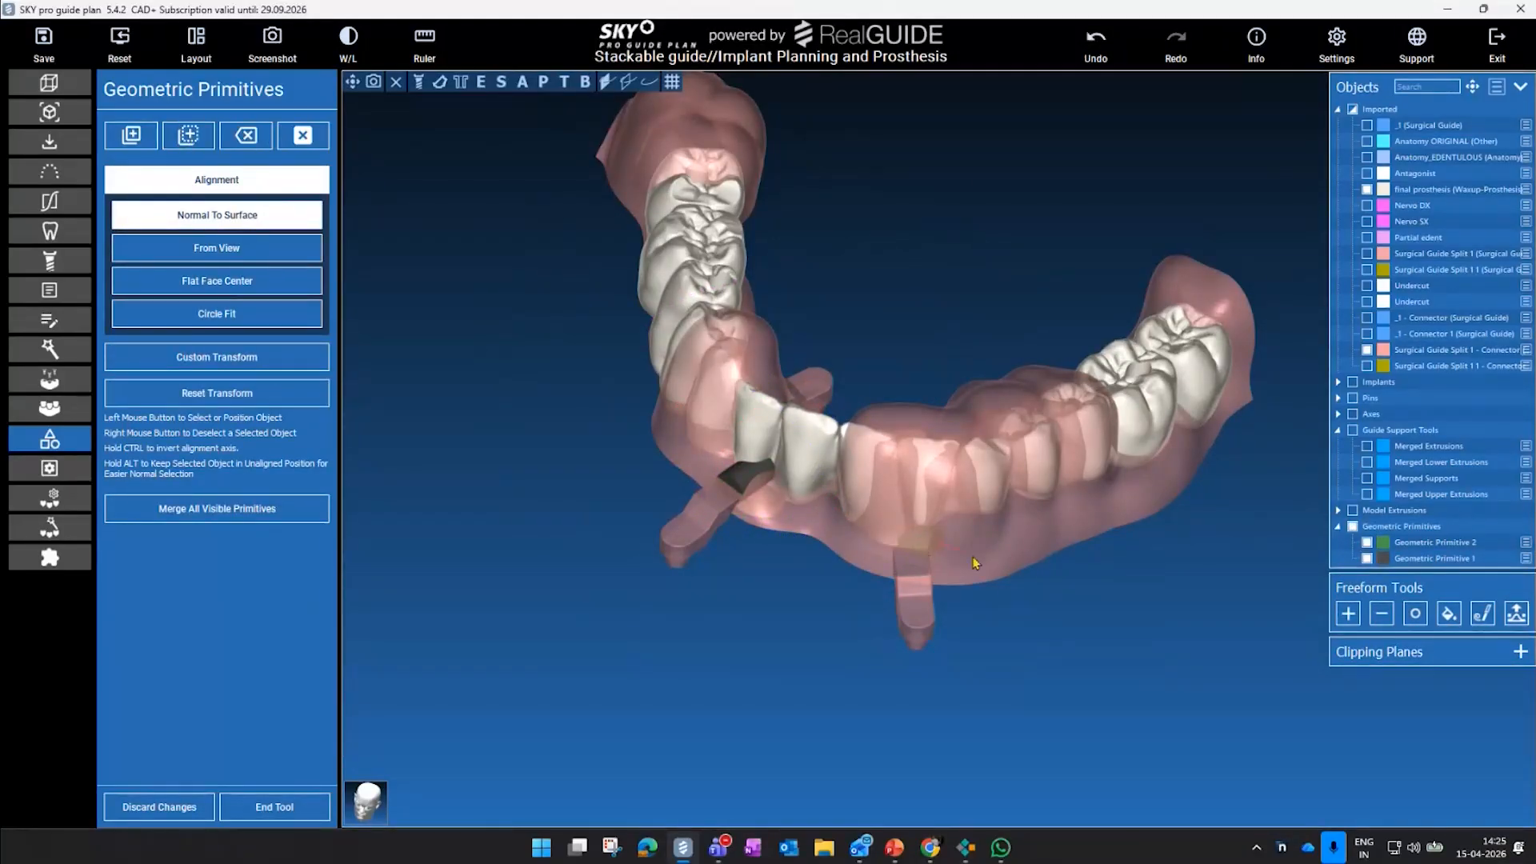
left_click_drag(1040, 606, 1018, 662)
left_click(1367, 350)
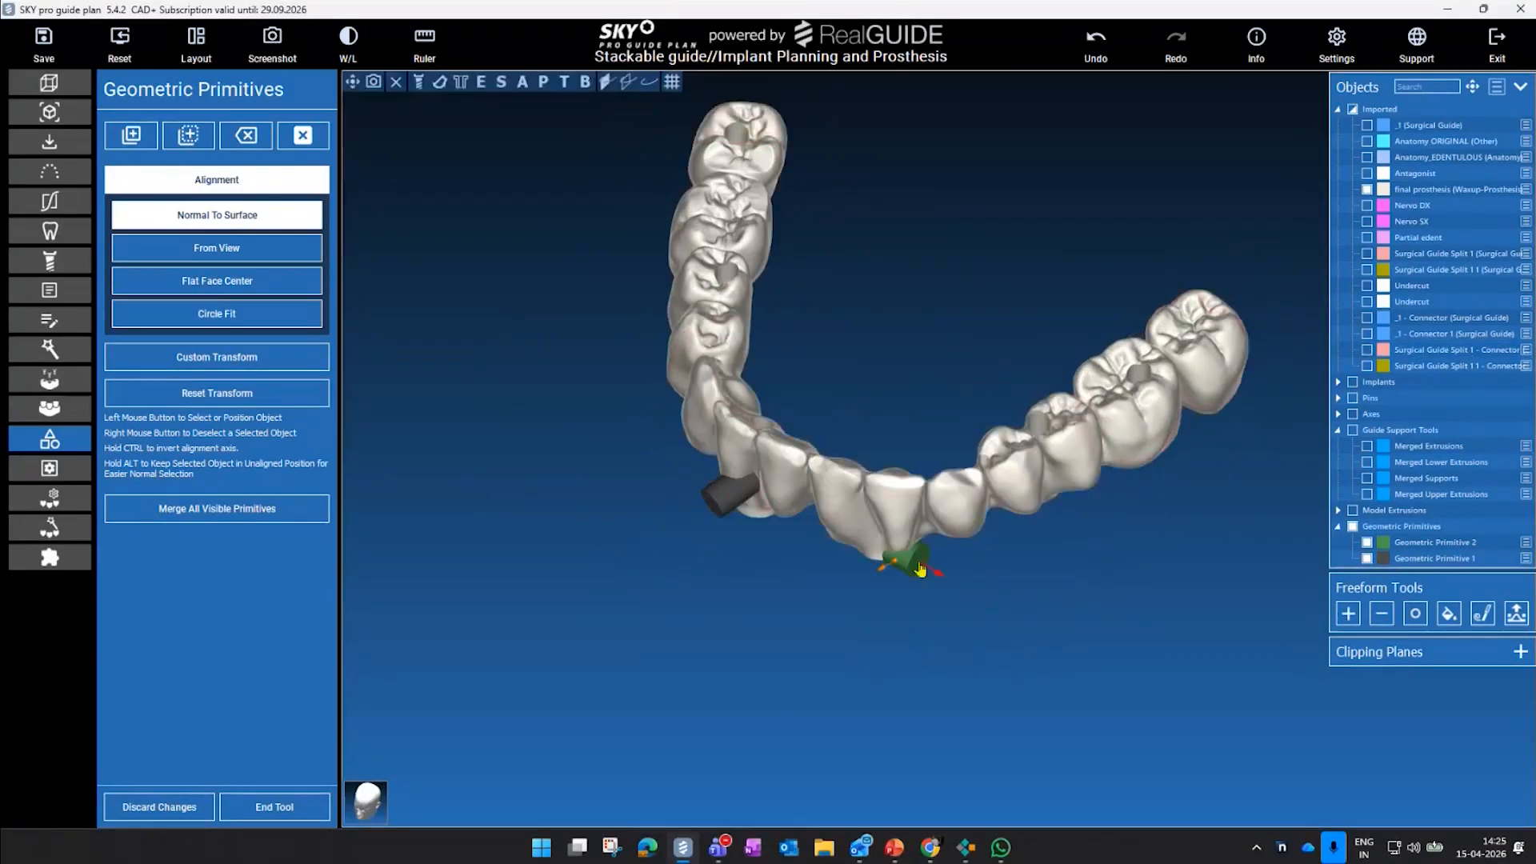
left_click(217, 357)
left_click_drag(1064, 544, 1060, 640)
left_click_drag(905, 459, 903, 534)
left_click_drag(1193, 576, 1190, 497)
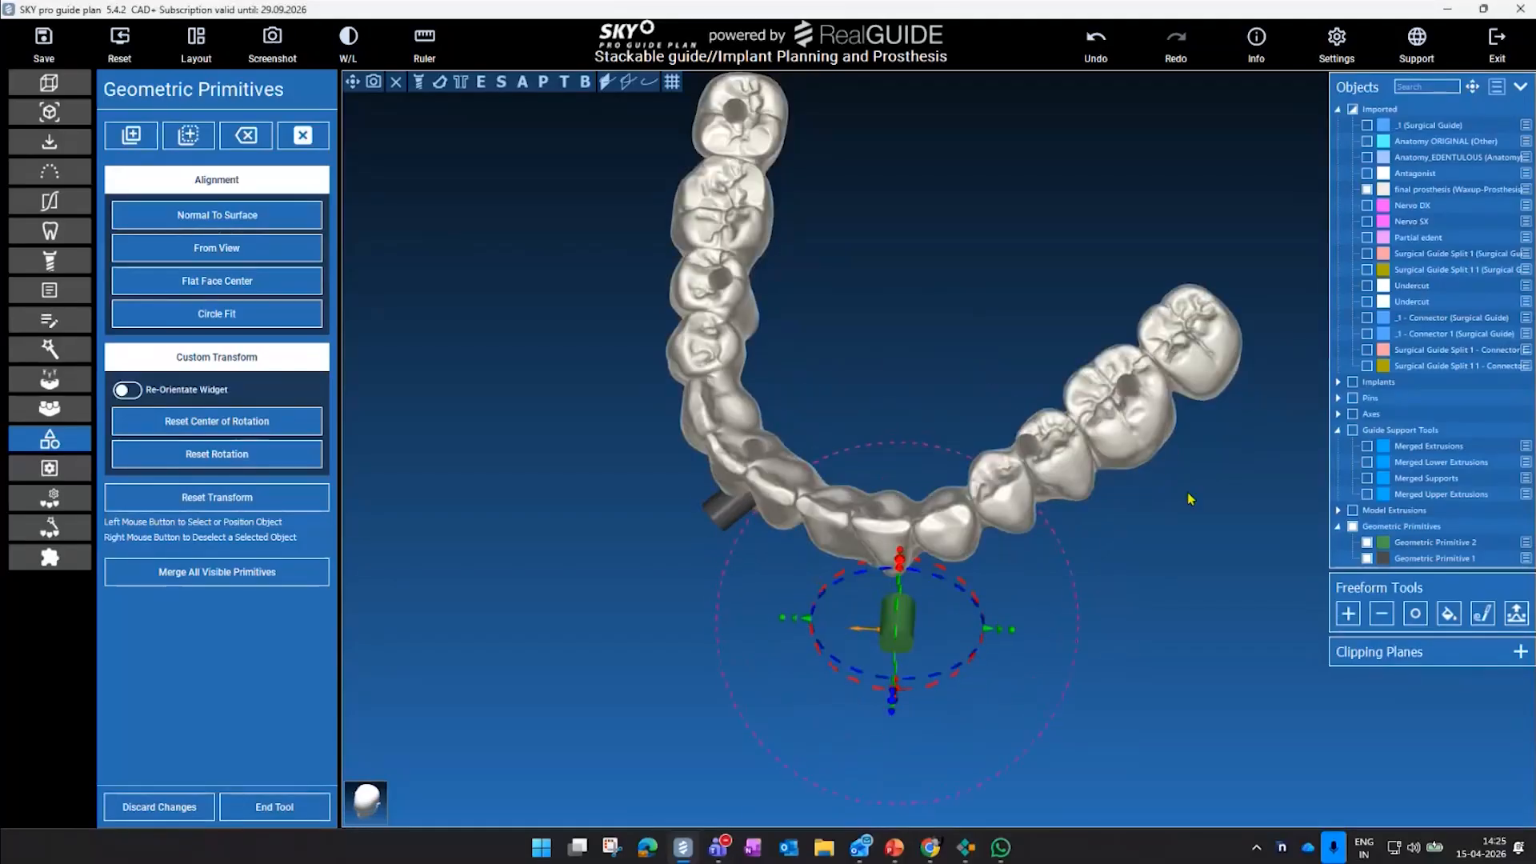
- Rotate and move the second cylinder into line with its connector arm on the displayed Split 1 connector guide, then hide the guide
left_click(1368, 349)
left_click_drag(1190, 608, 944, 512)
left_click_drag(748, 432, 724, 425)
left_click_drag(617, 380, 600, 488)
left_click_drag(730, 503, 714, 490)
left_click_drag(640, 496, 636, 400)
left_click_drag(736, 385, 731, 408)
left_click_drag(670, 272, 1120, 416)
left_click_drag(562, 322, 592, 322)
left_click(1367, 349)
left_click_drag(1192, 360, 1117, 392)
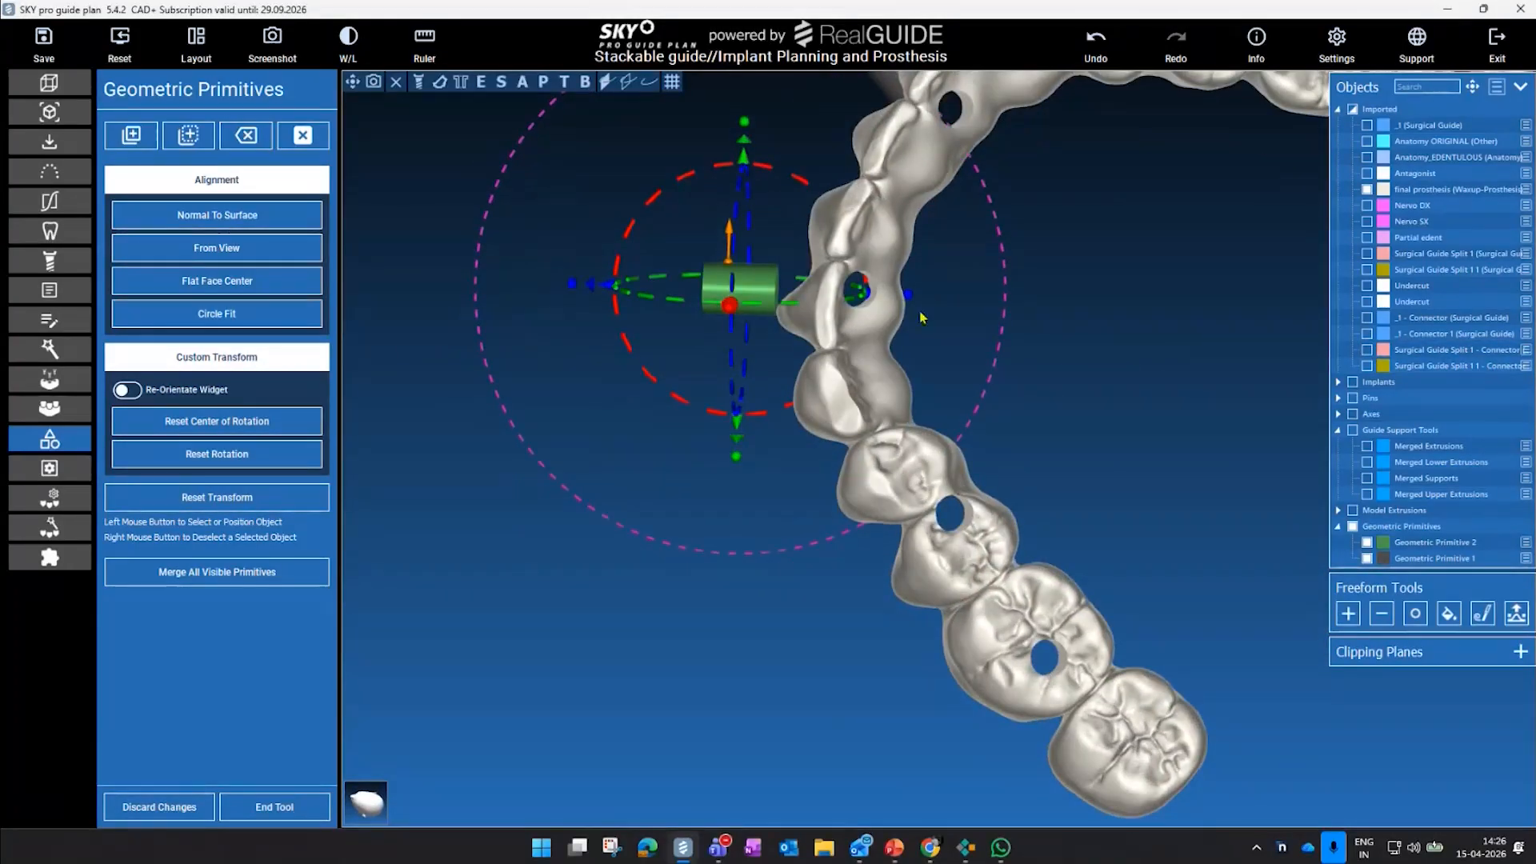
- Stretch the second cylinder by about 64 % along its axis into the prosthesis and end the Geometric Primitives tool, keeping both cylinders
left_click_drag(912, 300, 961, 300)
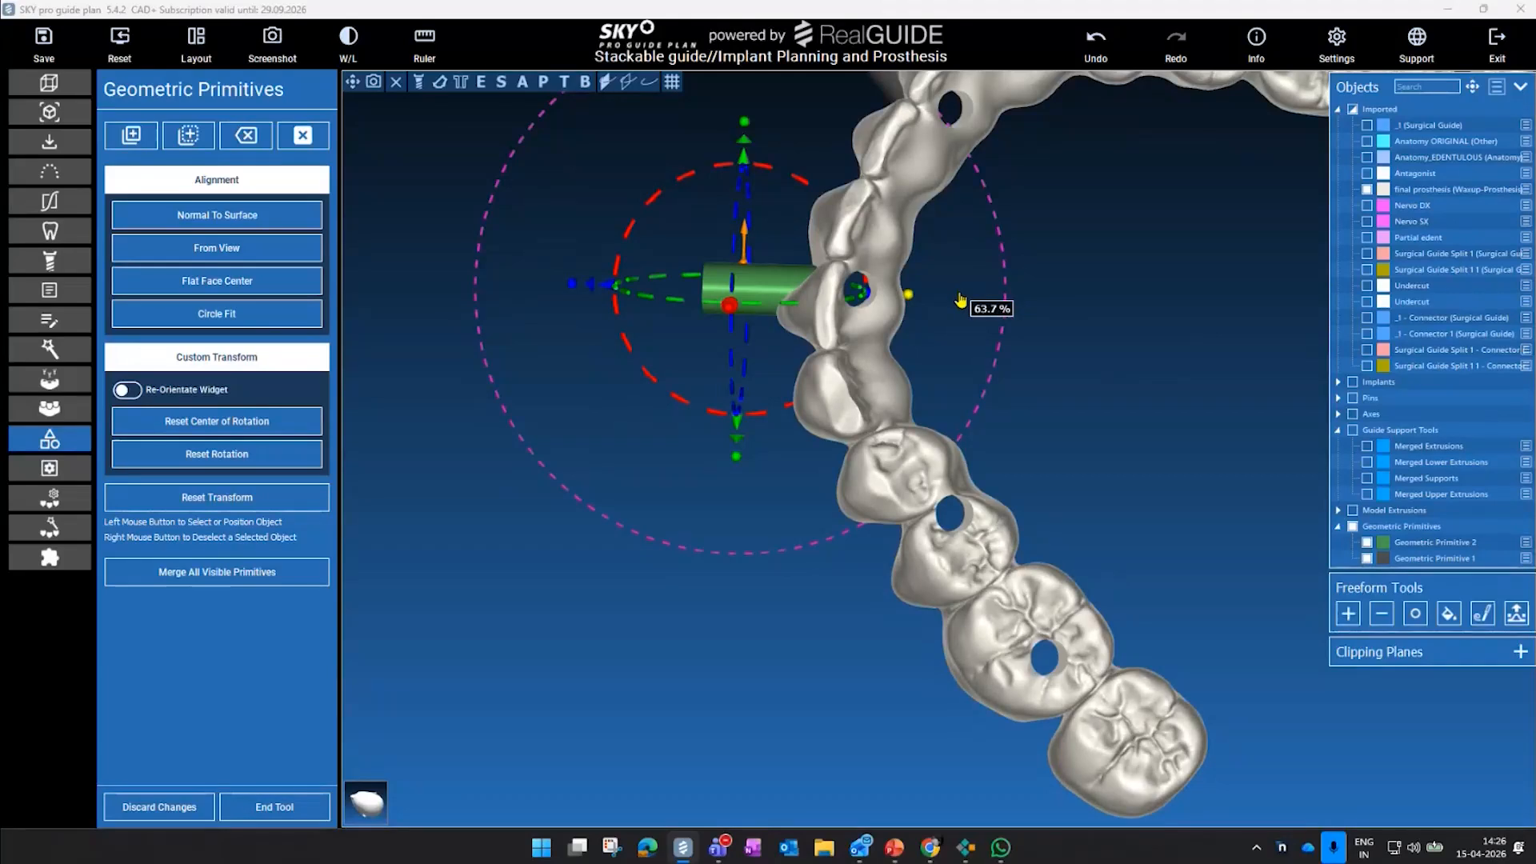
left_click_drag(1145, 328, 886, 220)
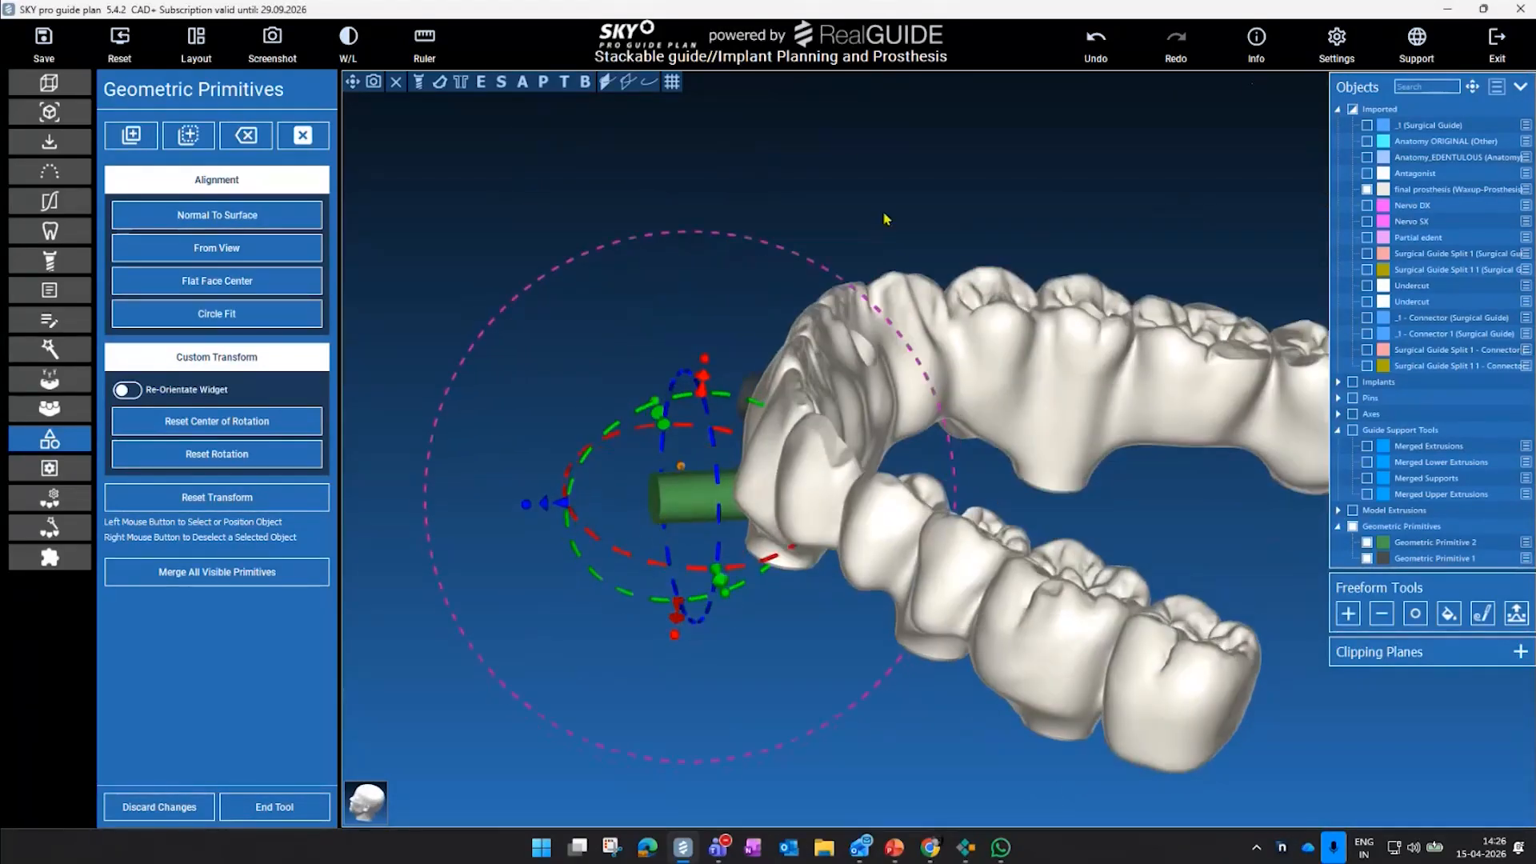
left_click_drag(520, 322, 693, 430)
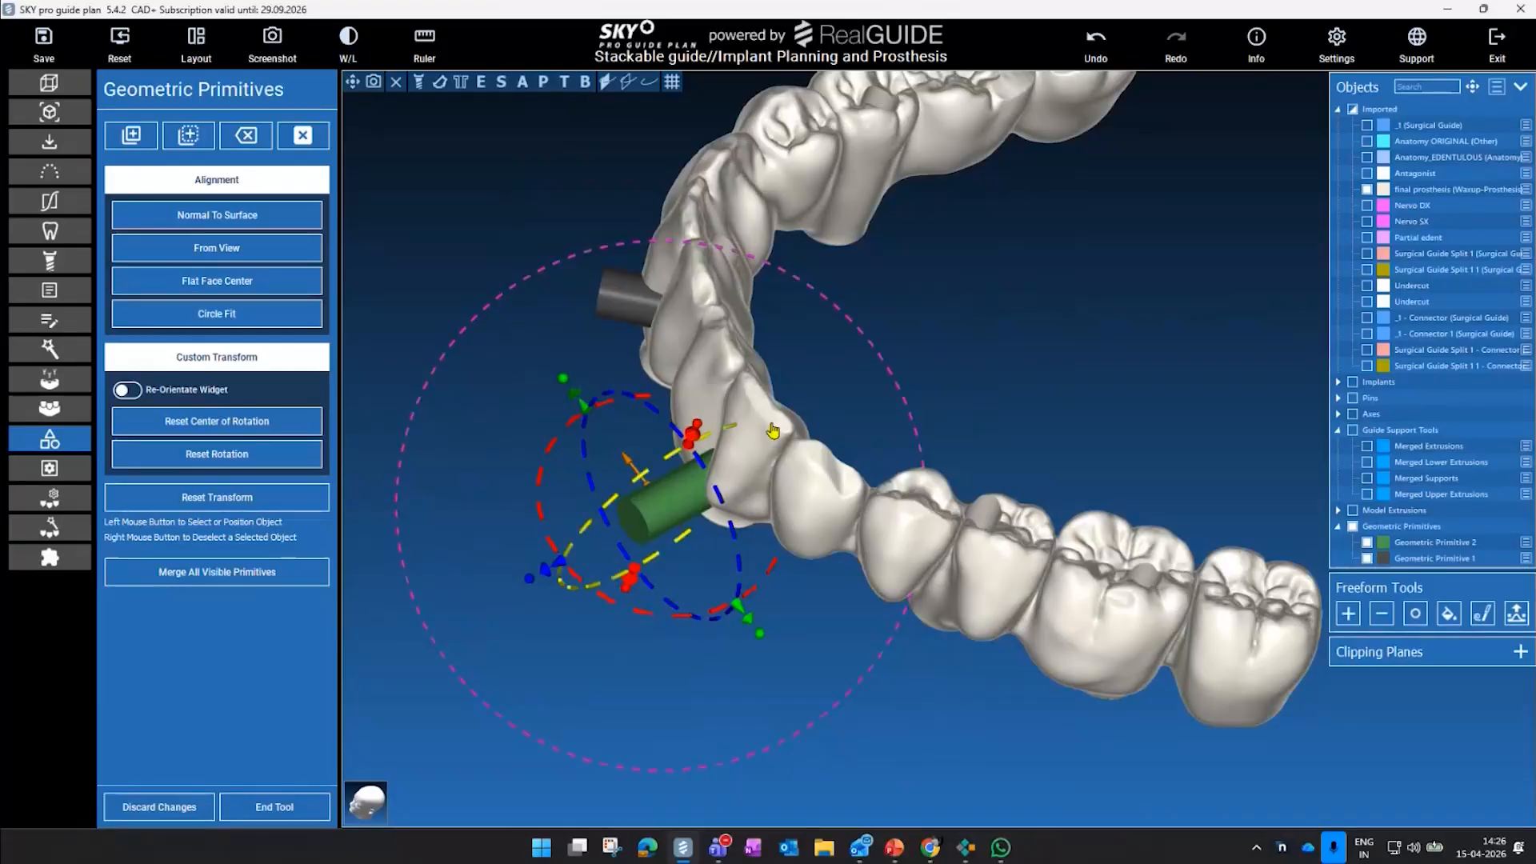
left_click_drag(983, 391, 948, 411)
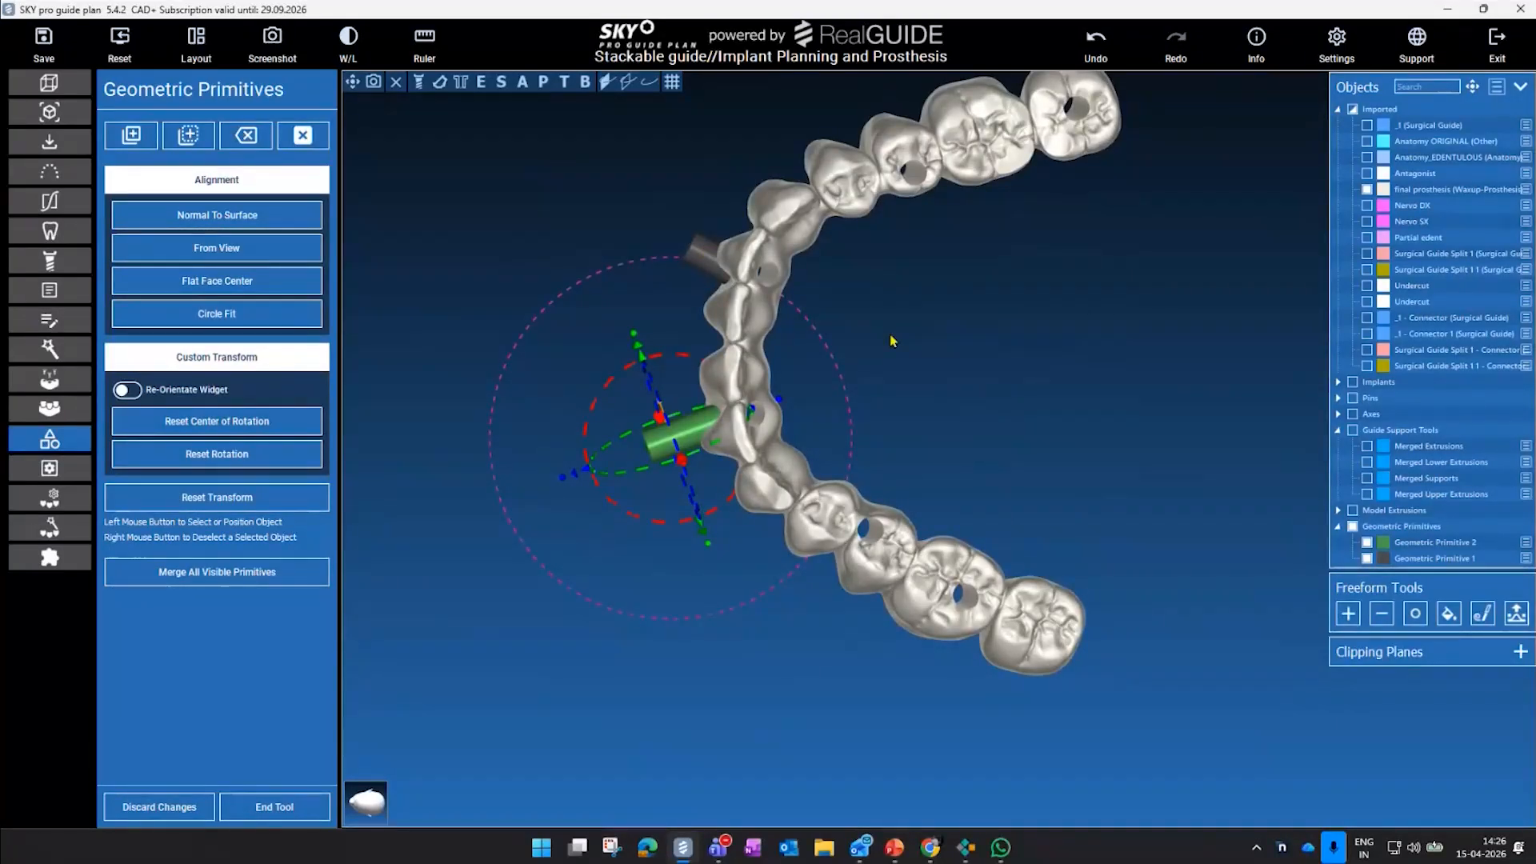
scroll(1140, 376, "up", 1)
left_click_drag(1139, 392, 900, 371)
left_click(284, 806)
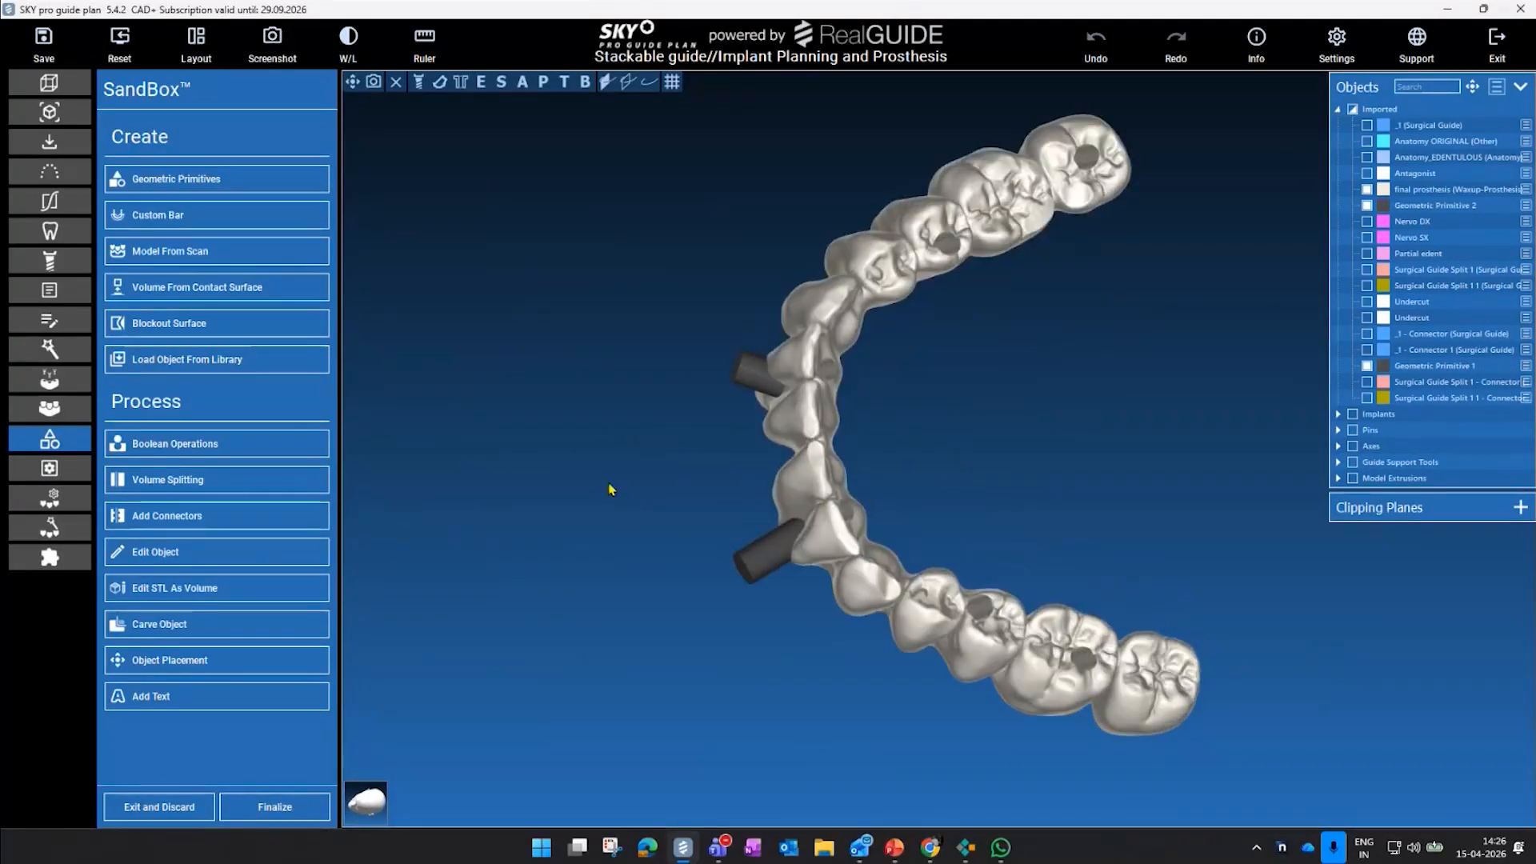
- Merge the final prosthesis with Geometric Primitive 2 using Boolean Operations, with isolated components removed automatically
left_click_drag(963, 296, 901, 358)
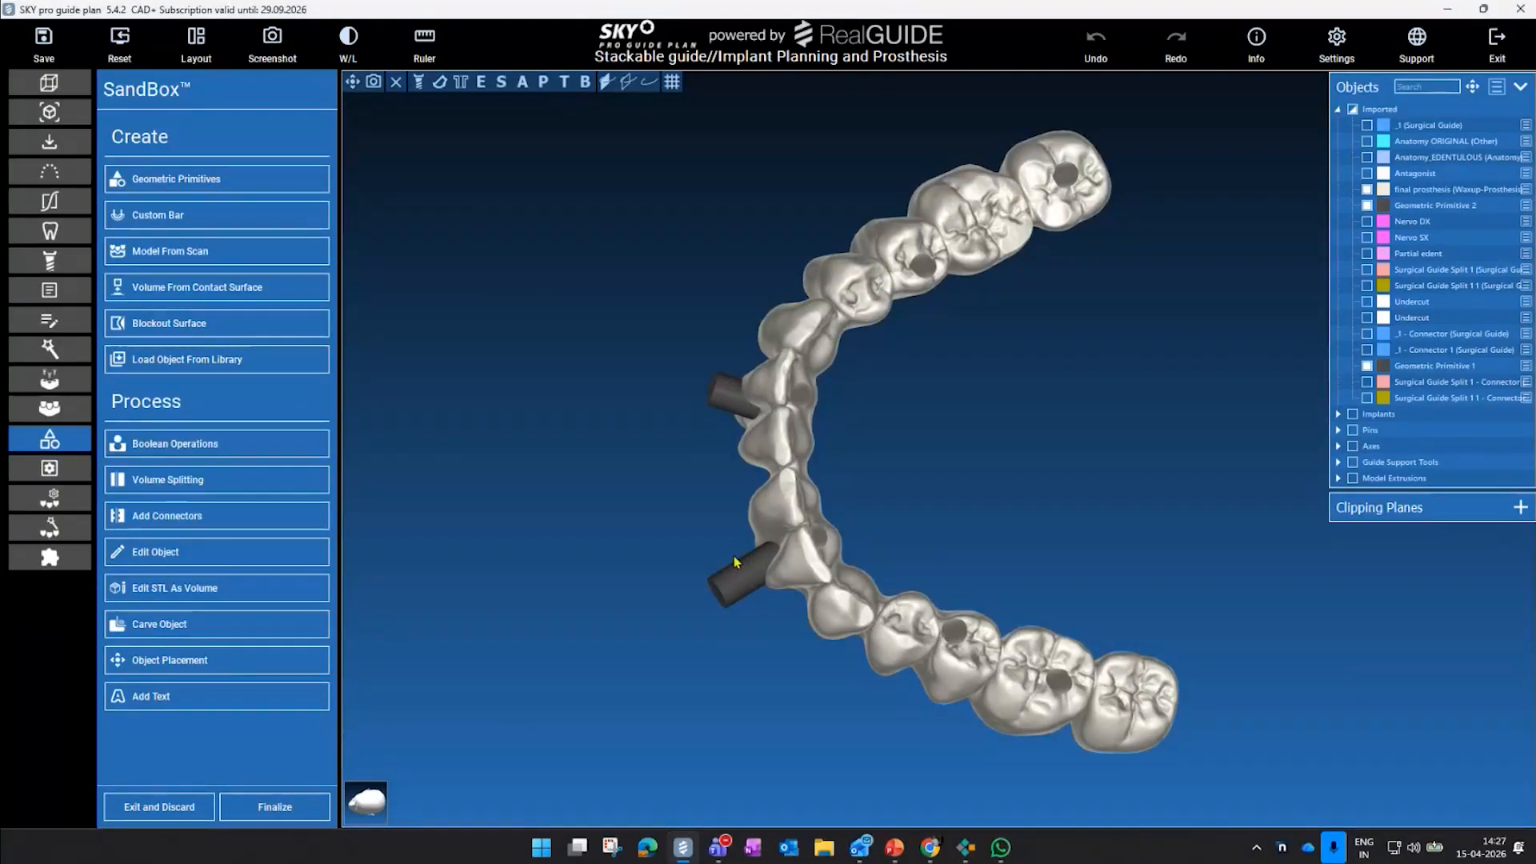
left_click_drag(853, 509, 834, 509)
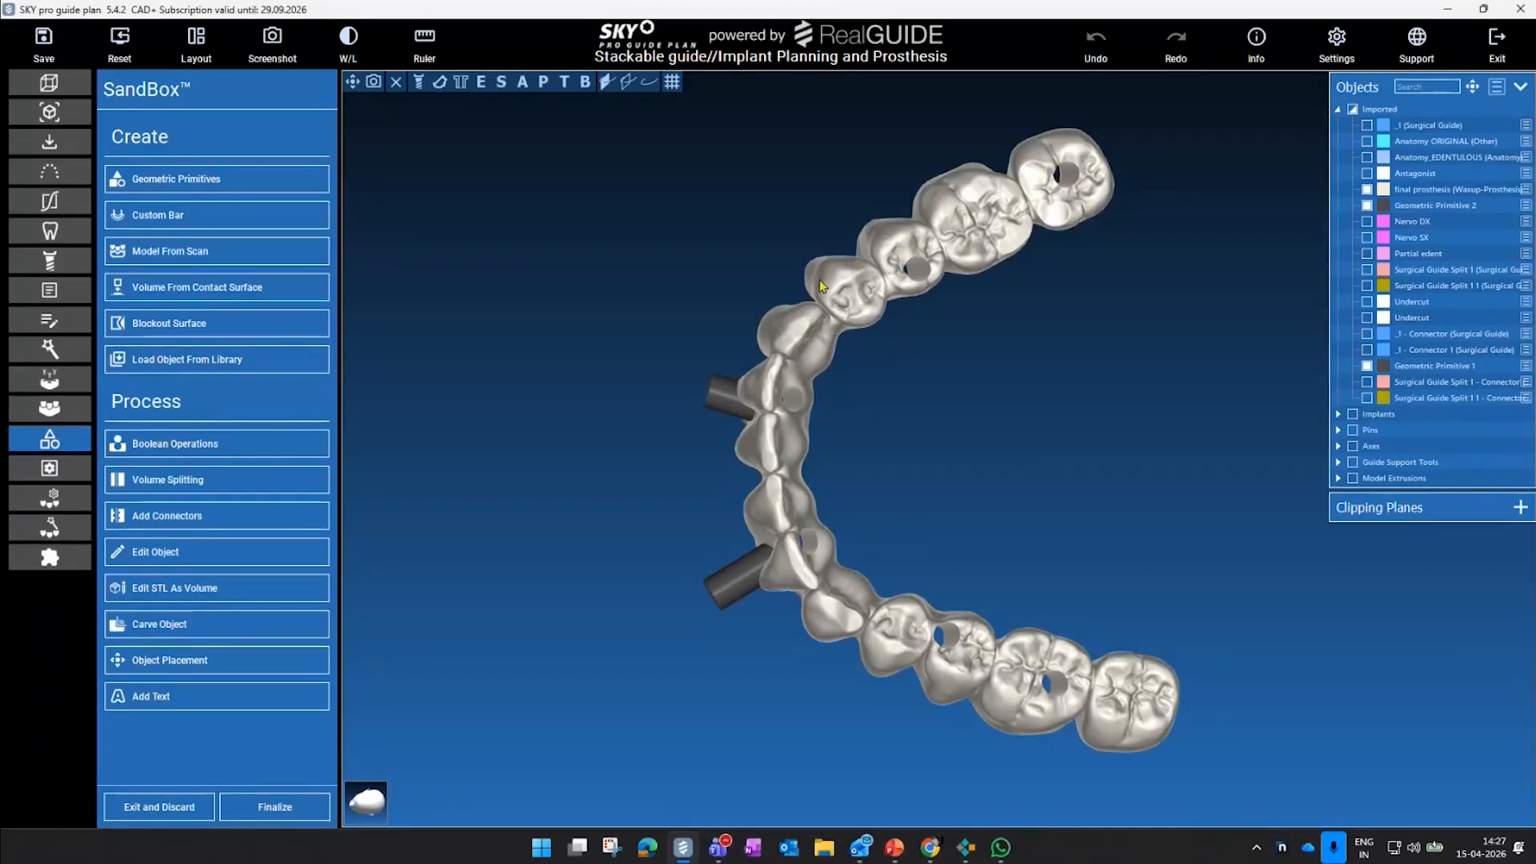
left_click(281, 451)
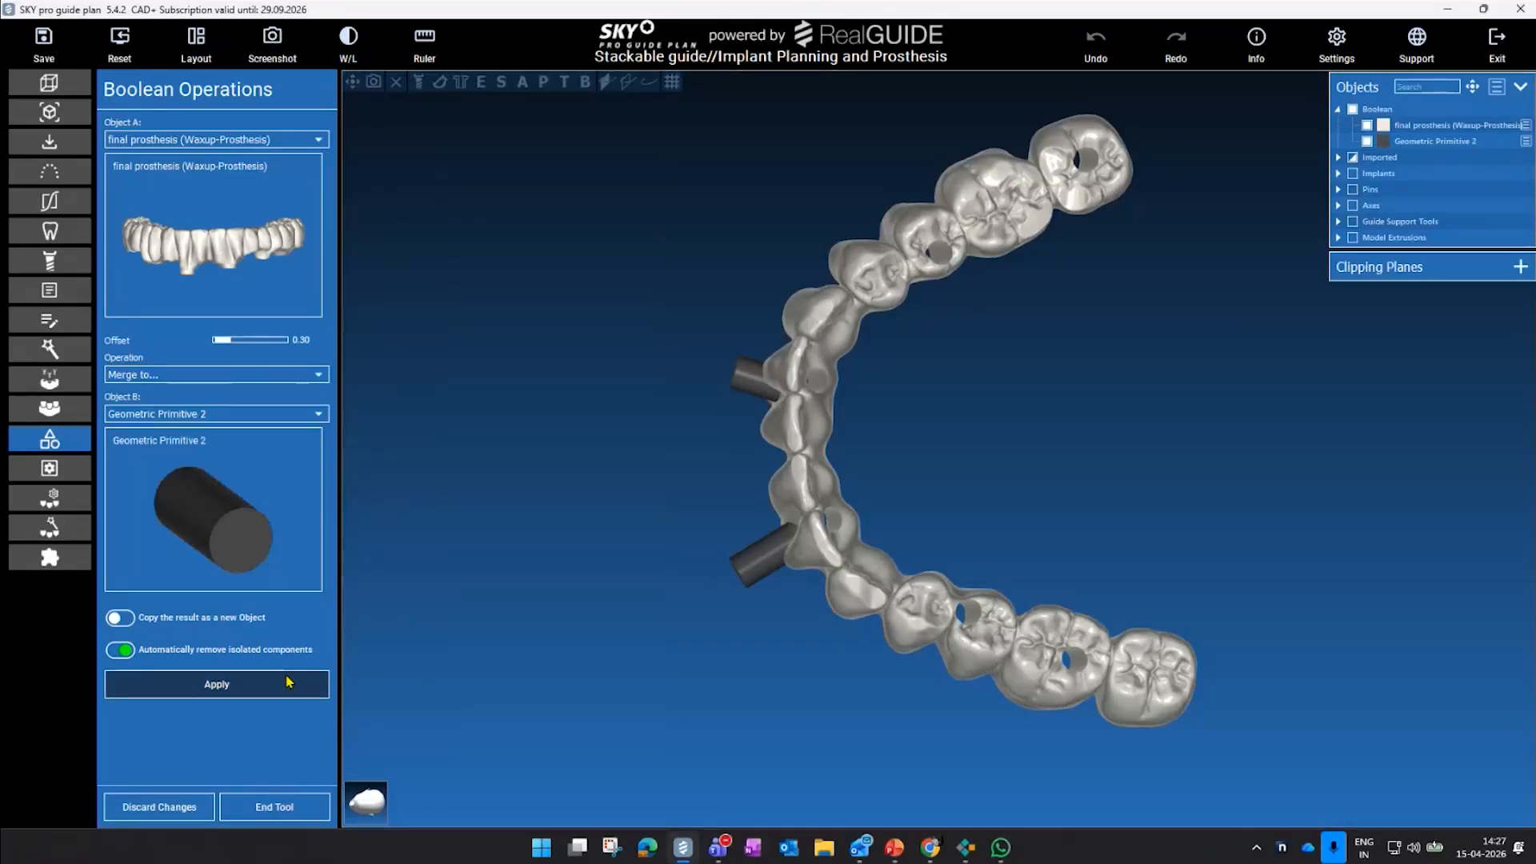
left_click(245, 686)
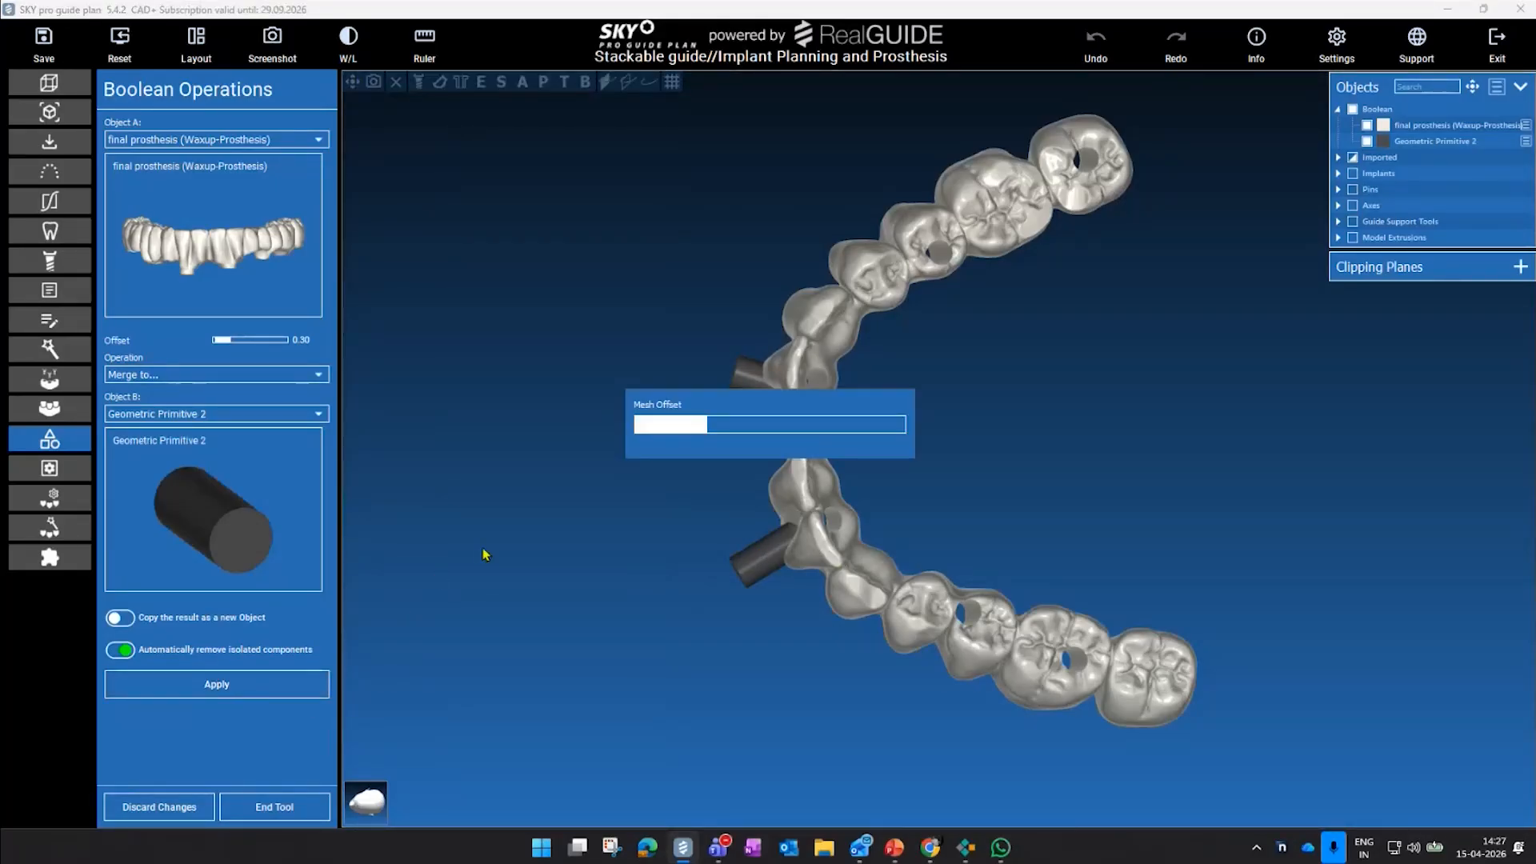
left_click_drag(593, 516, 668, 465)
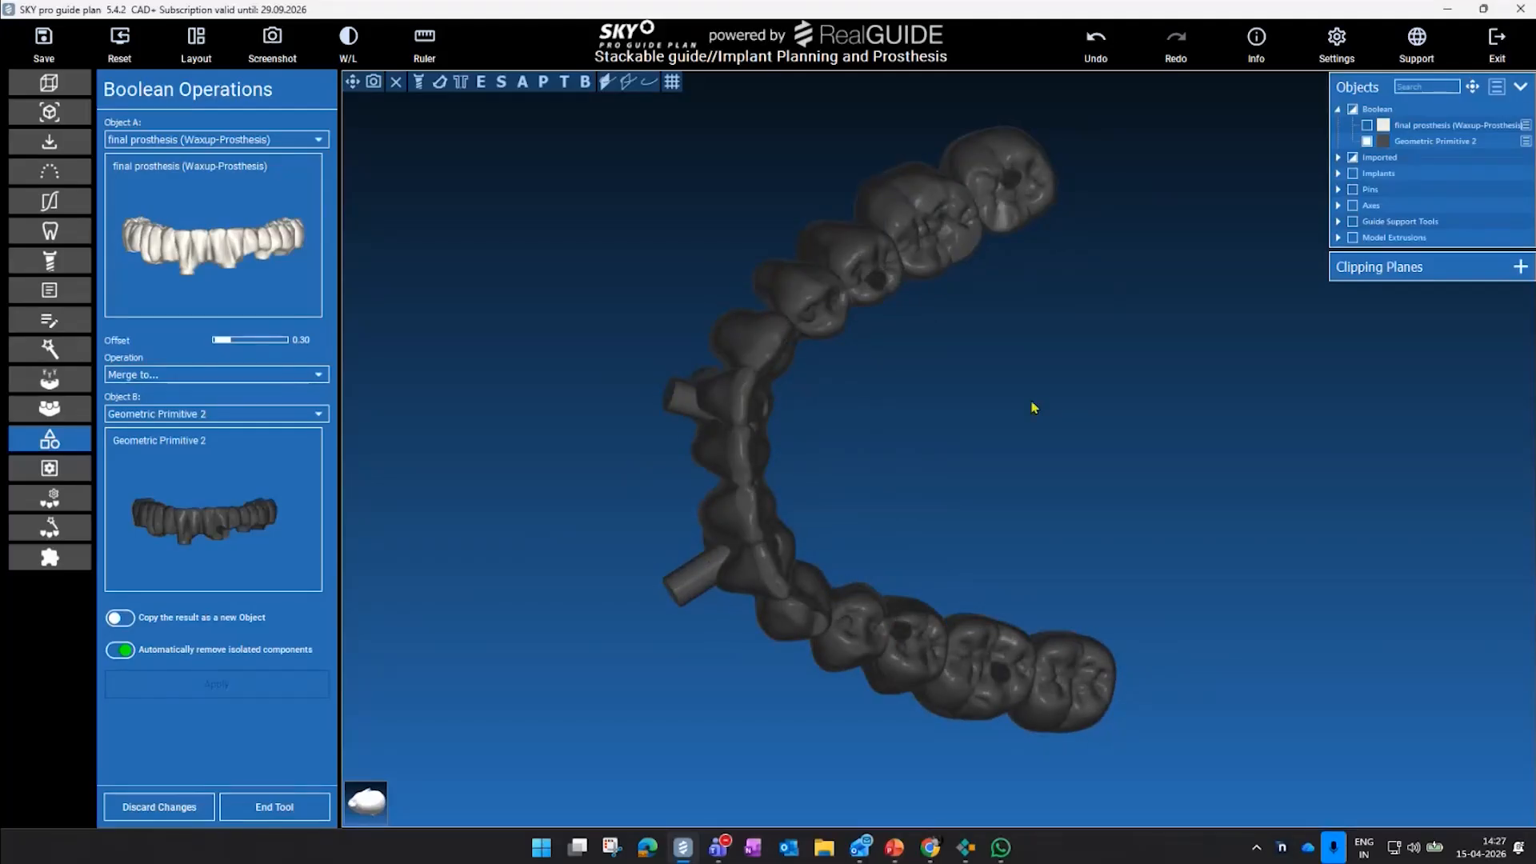
left_click(247, 417)
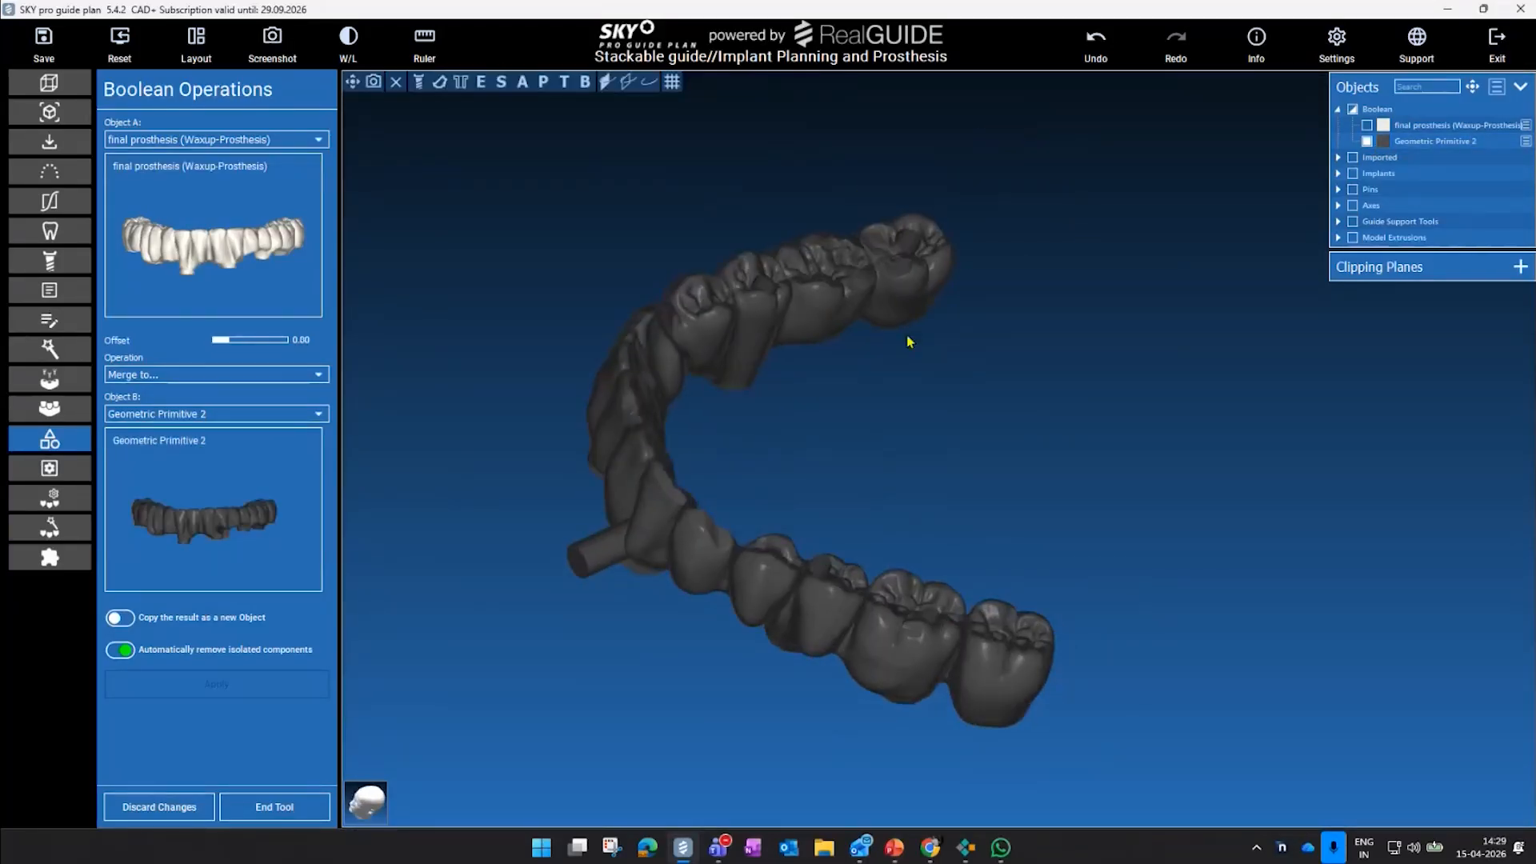
left_click_drag(909, 336, 1053, 280)
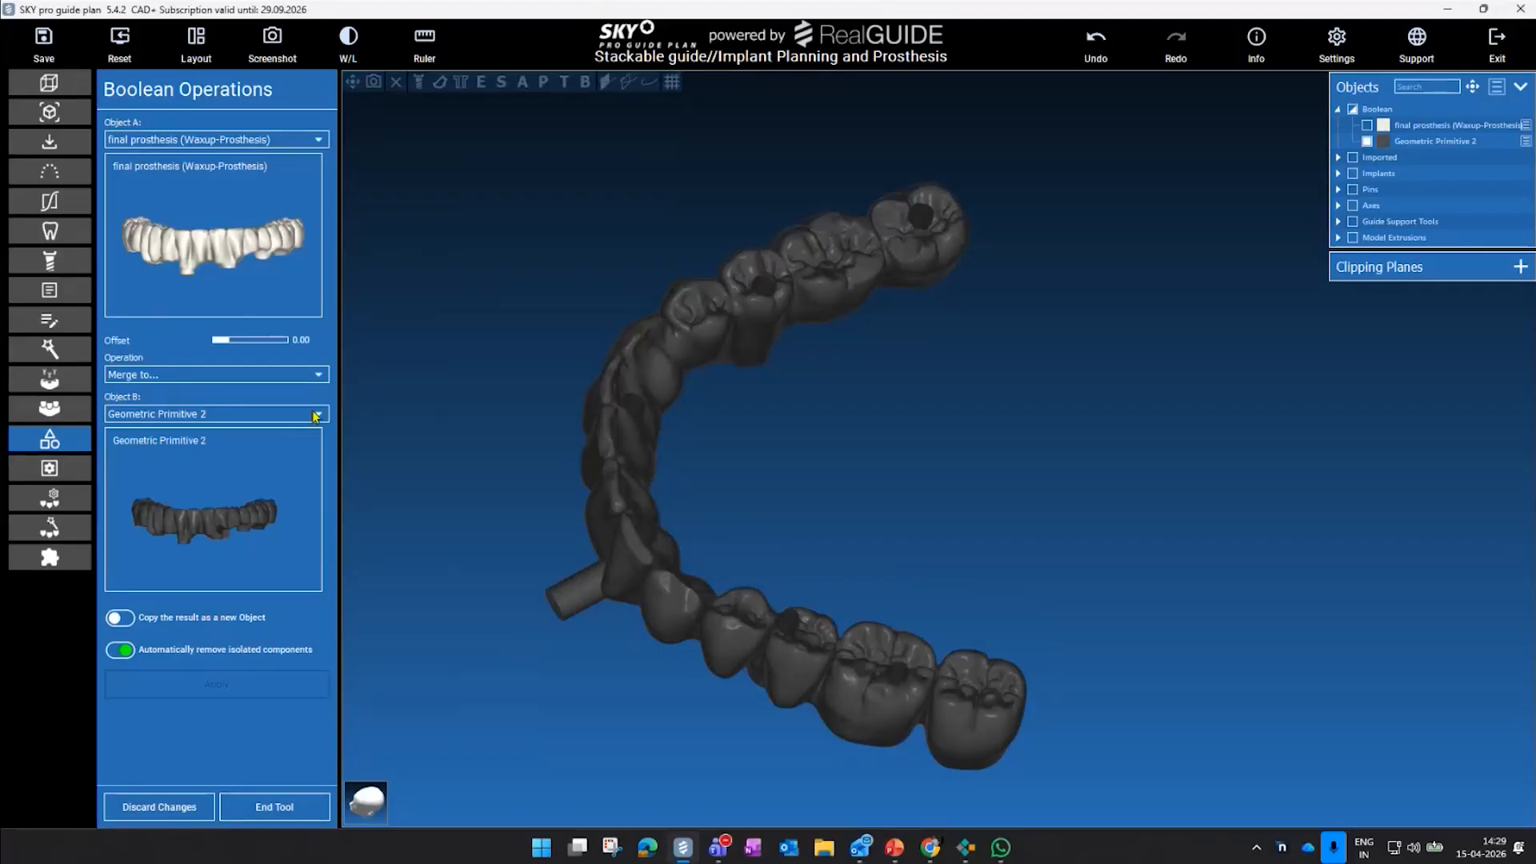
- Merge the combined Geometric Primitive 2 as Object A with Geometric Primitive 1 as Object B, using a 0.00 offset
left_click(282, 181)
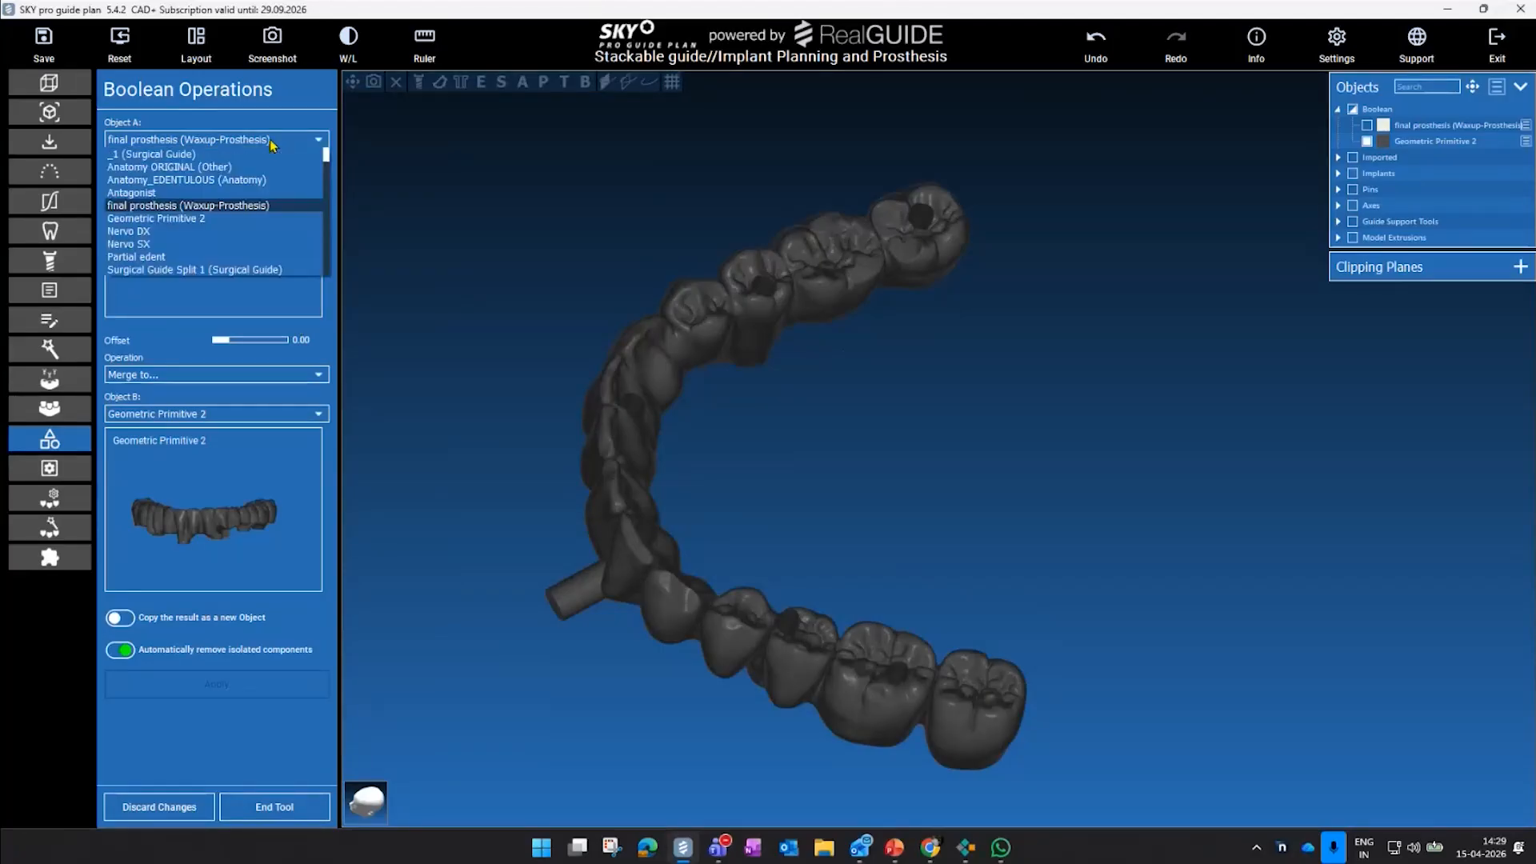
left_click(253, 217)
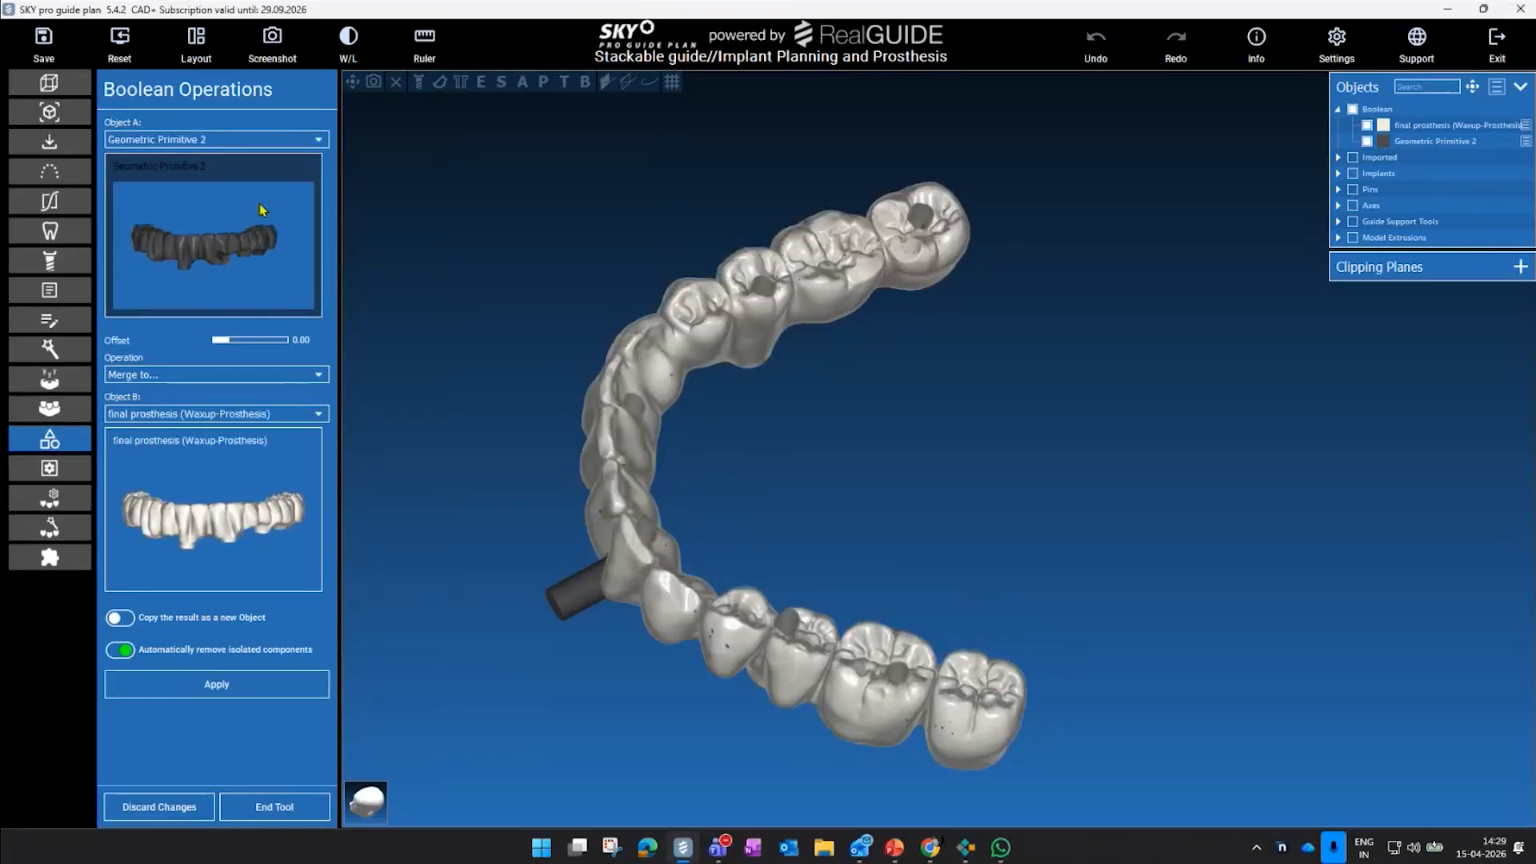
left_click(237, 414)
scroll(242, 504, "down", 5)
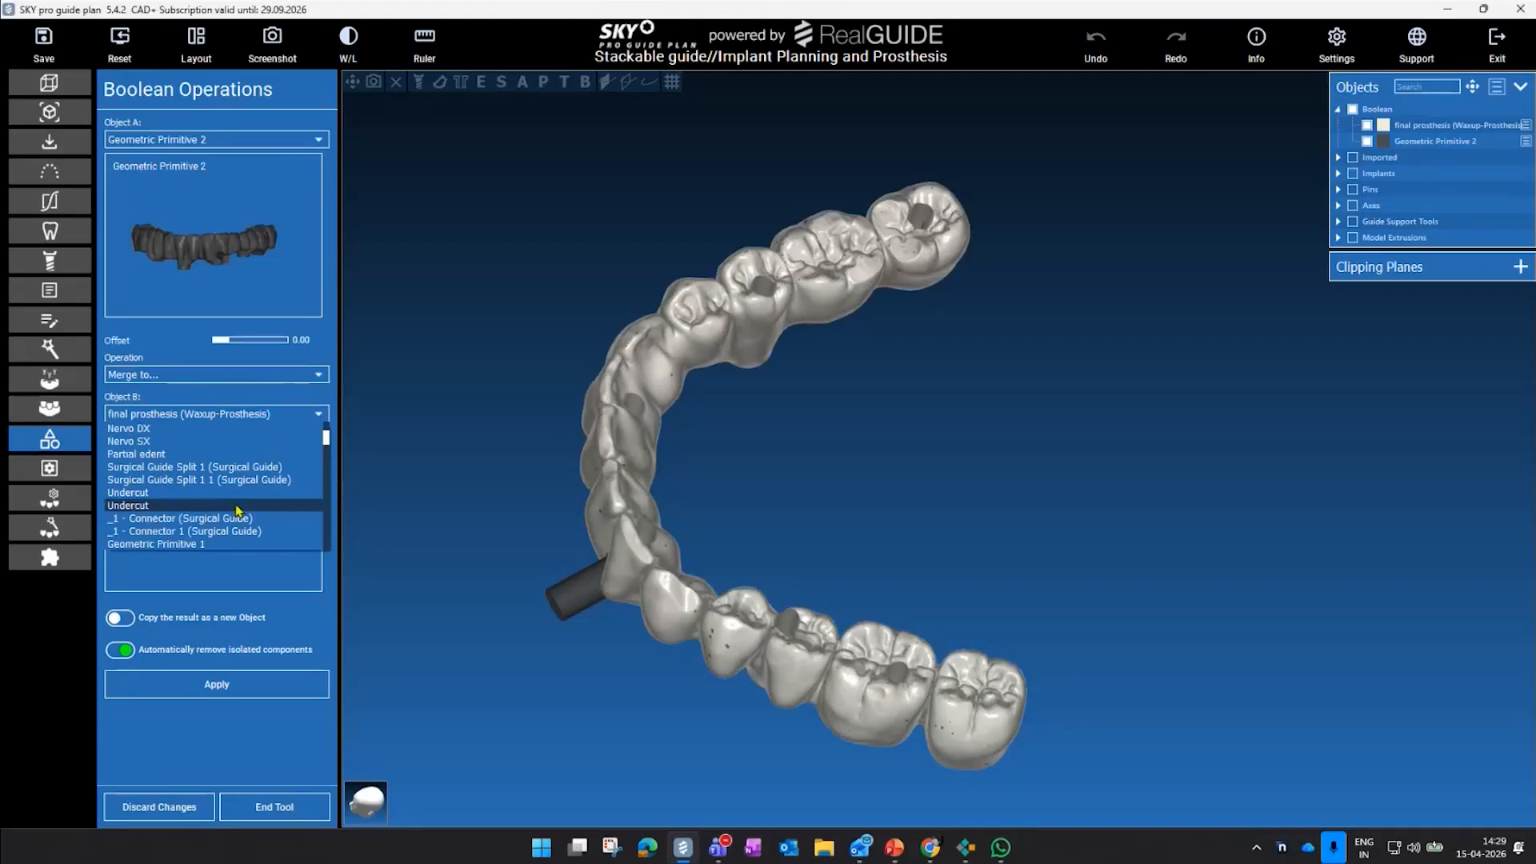
left_click(244, 527)
left_click_drag(752, 459, 782, 482)
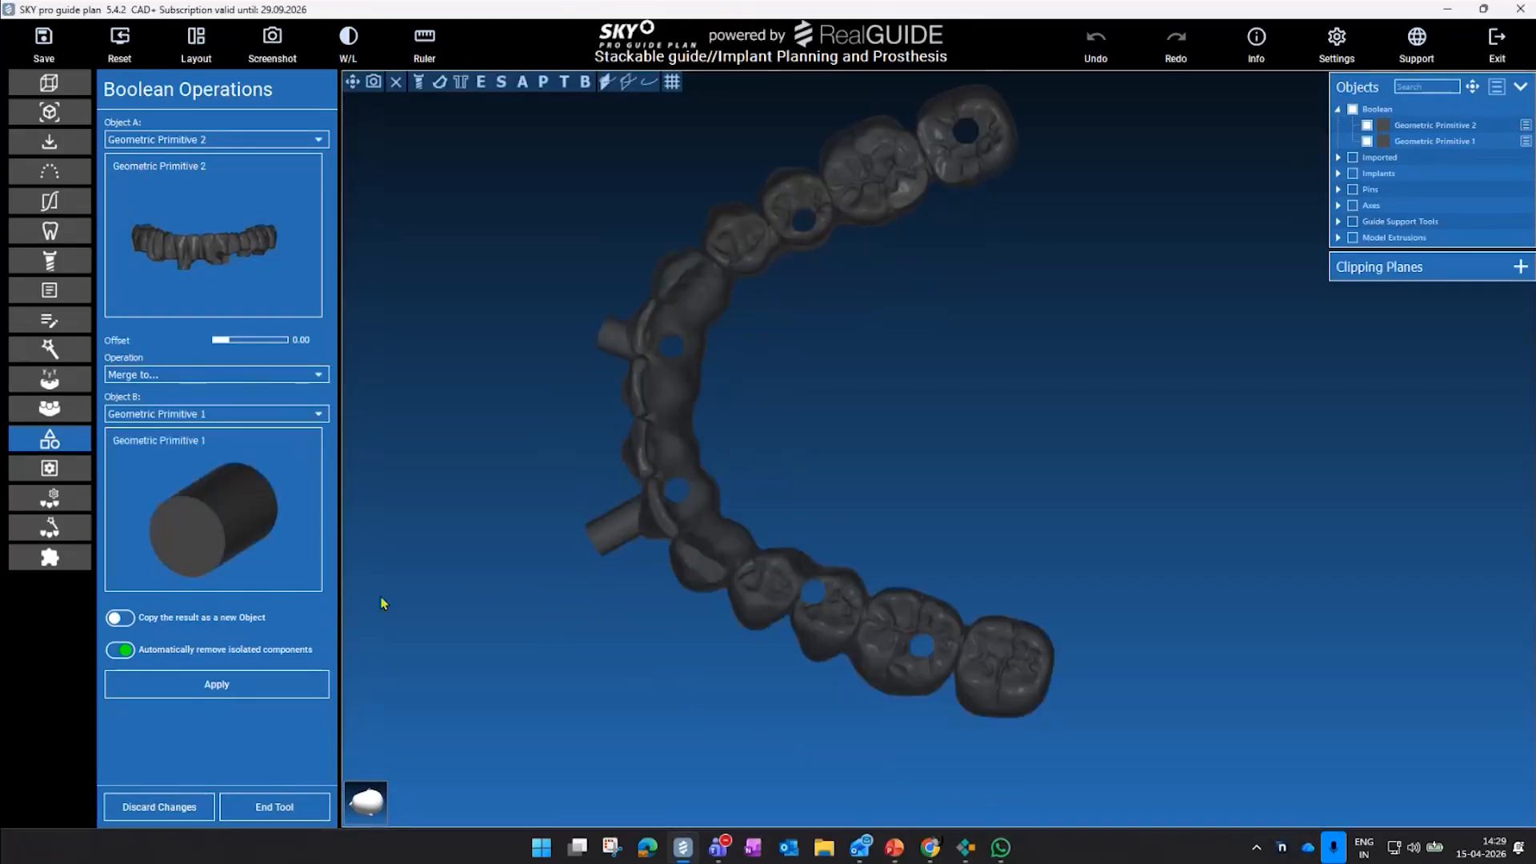
left_click(217, 685)
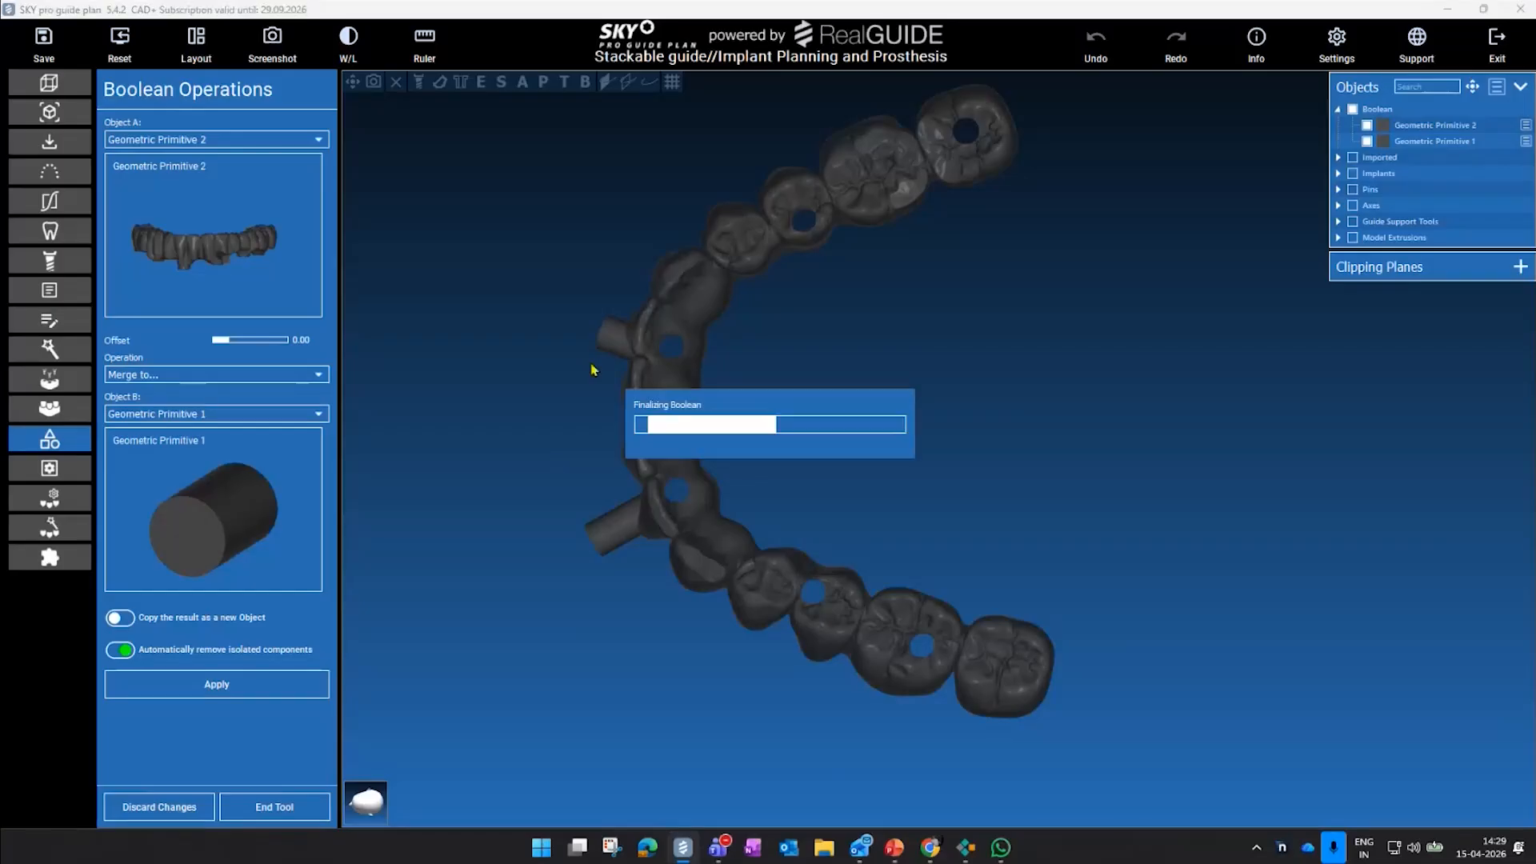
- Check the merged prosthesis with its two cylinder extensions and end the Boolean Operations tool, keeping the result
left_click_drag(910, 336, 1087, 307)
left_click_drag(632, 305, 731, 339)
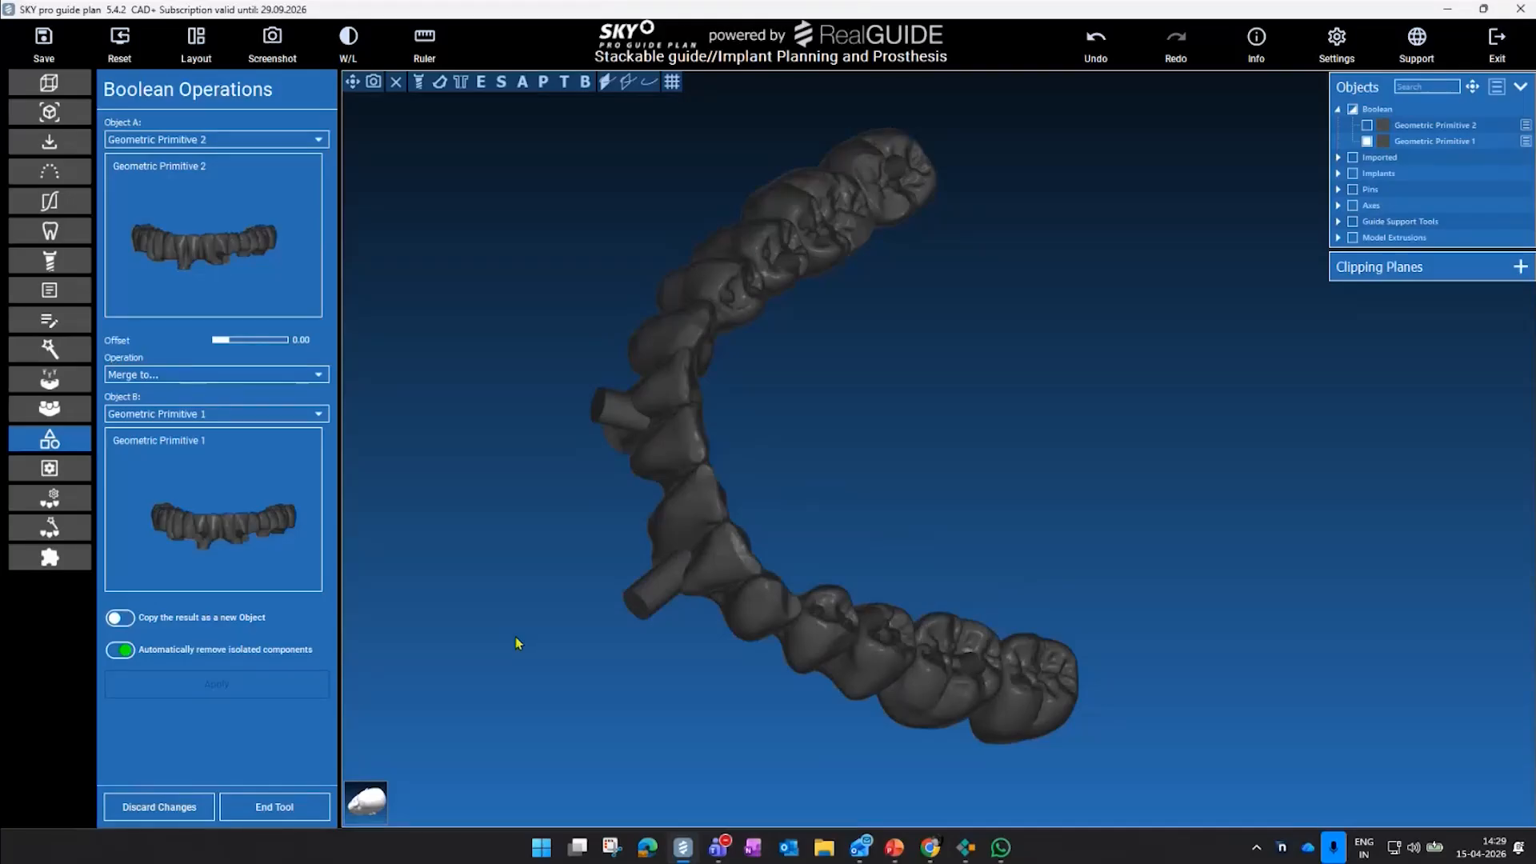
left_click(274, 807)
left_click_drag(926, 388, 809, 436)
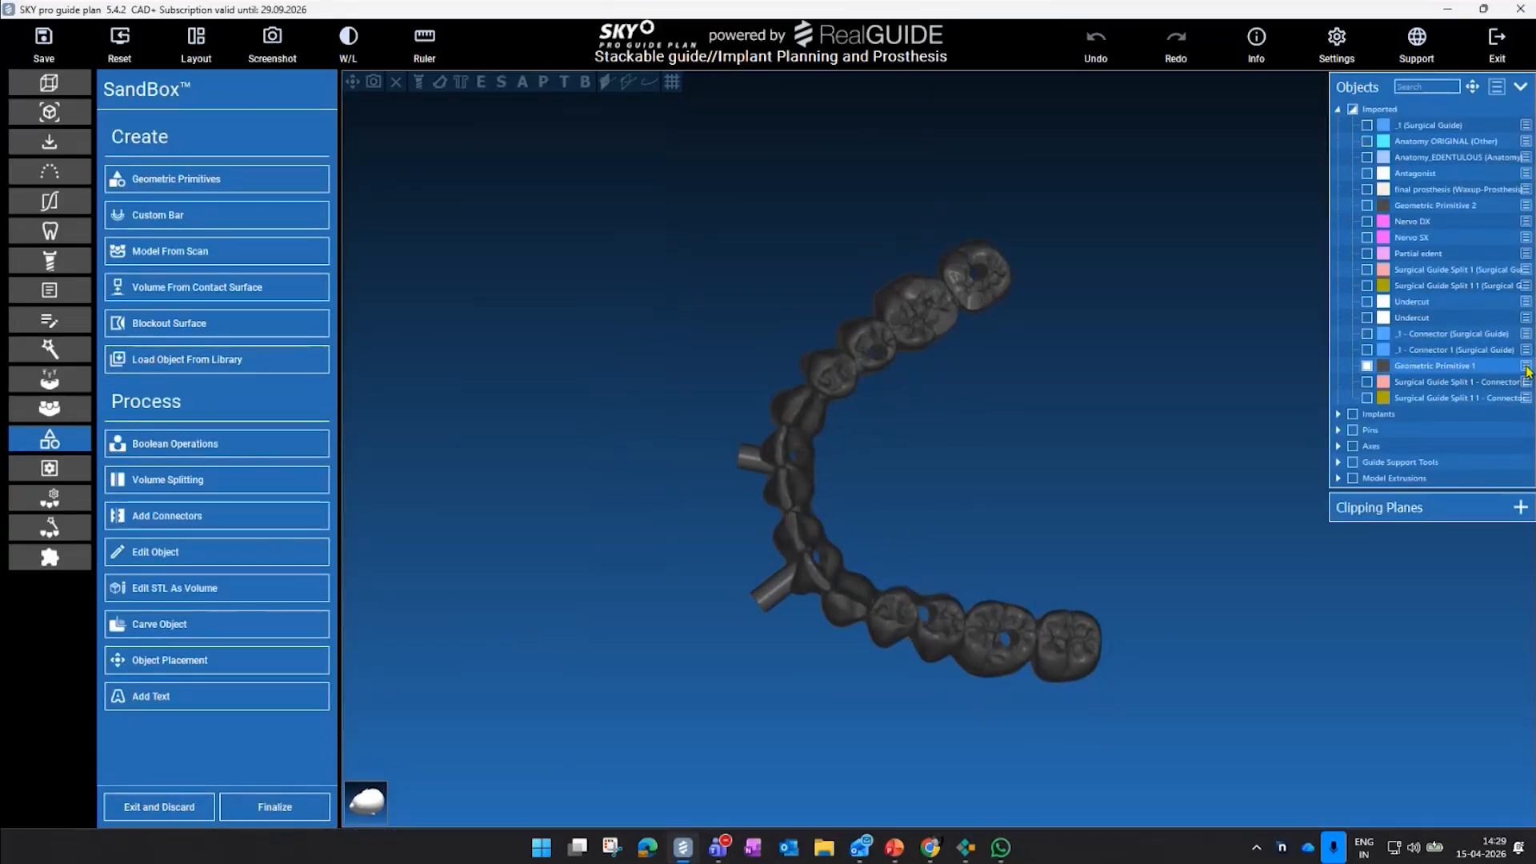
- Rename the merged Geometric Primitive 1 object as "restoration with connectors extenstions"
left_click(1527, 368)
left_click(1480, 578)
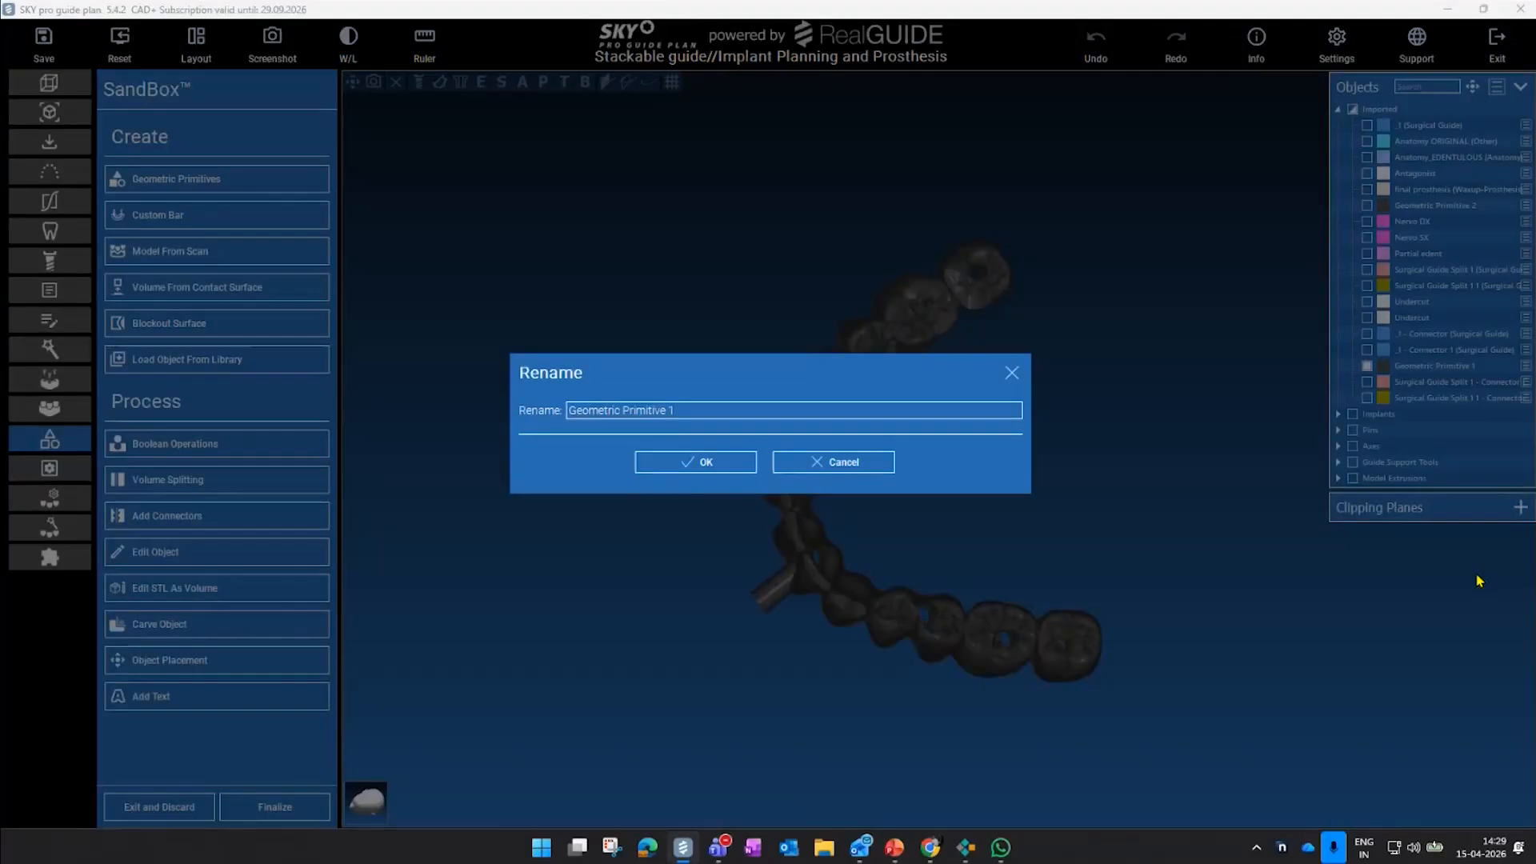
left_click_drag(698, 408, 357, 412)
type("re")
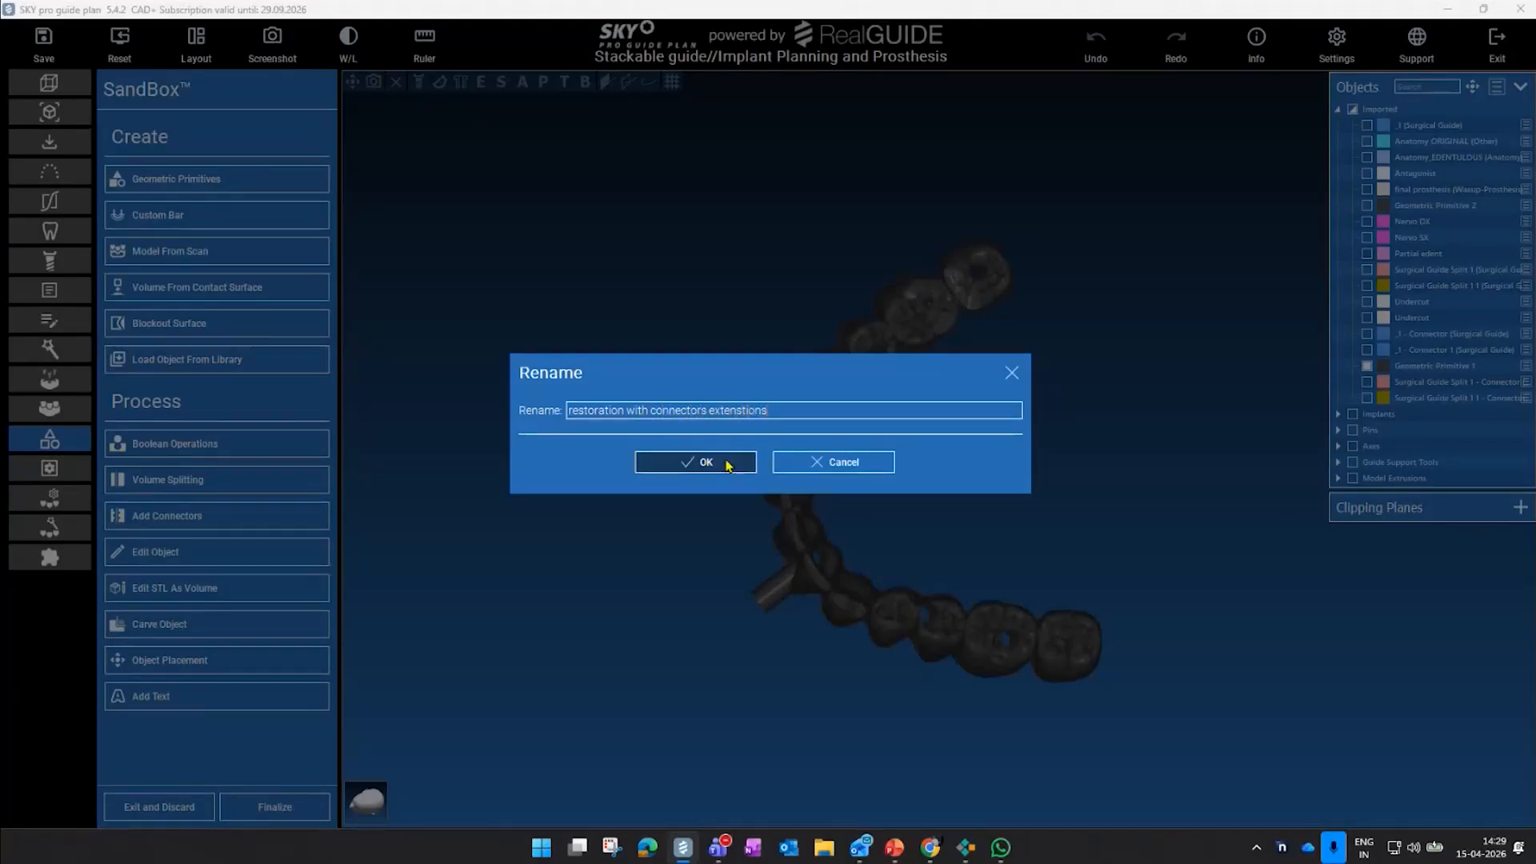
left_click(696, 461)
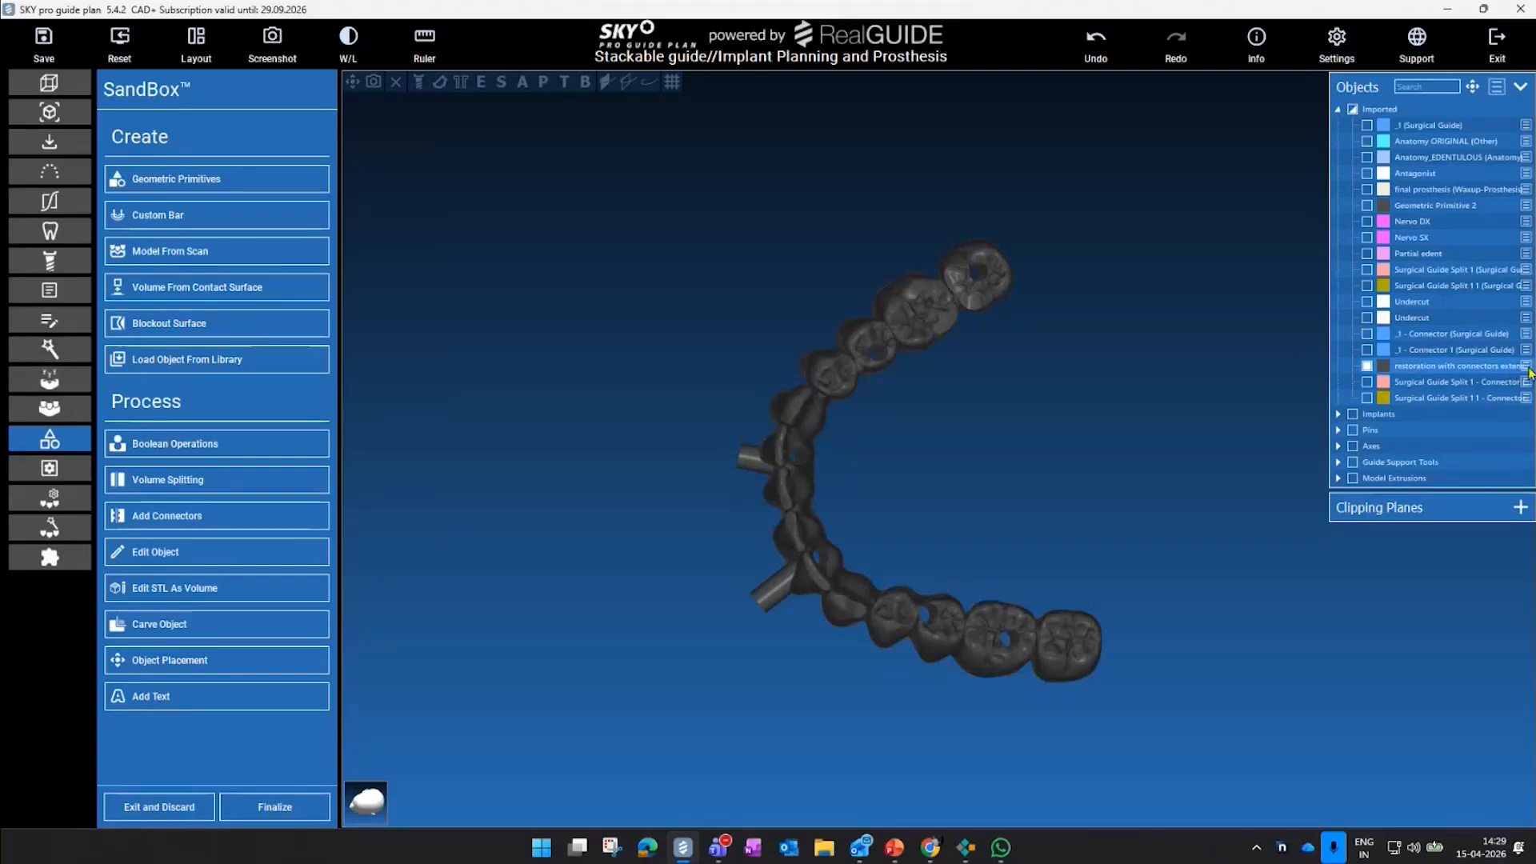
right_click(1483, 384)
left_click(360, 639)
middle_click_drag(572, 519, 473, 491)
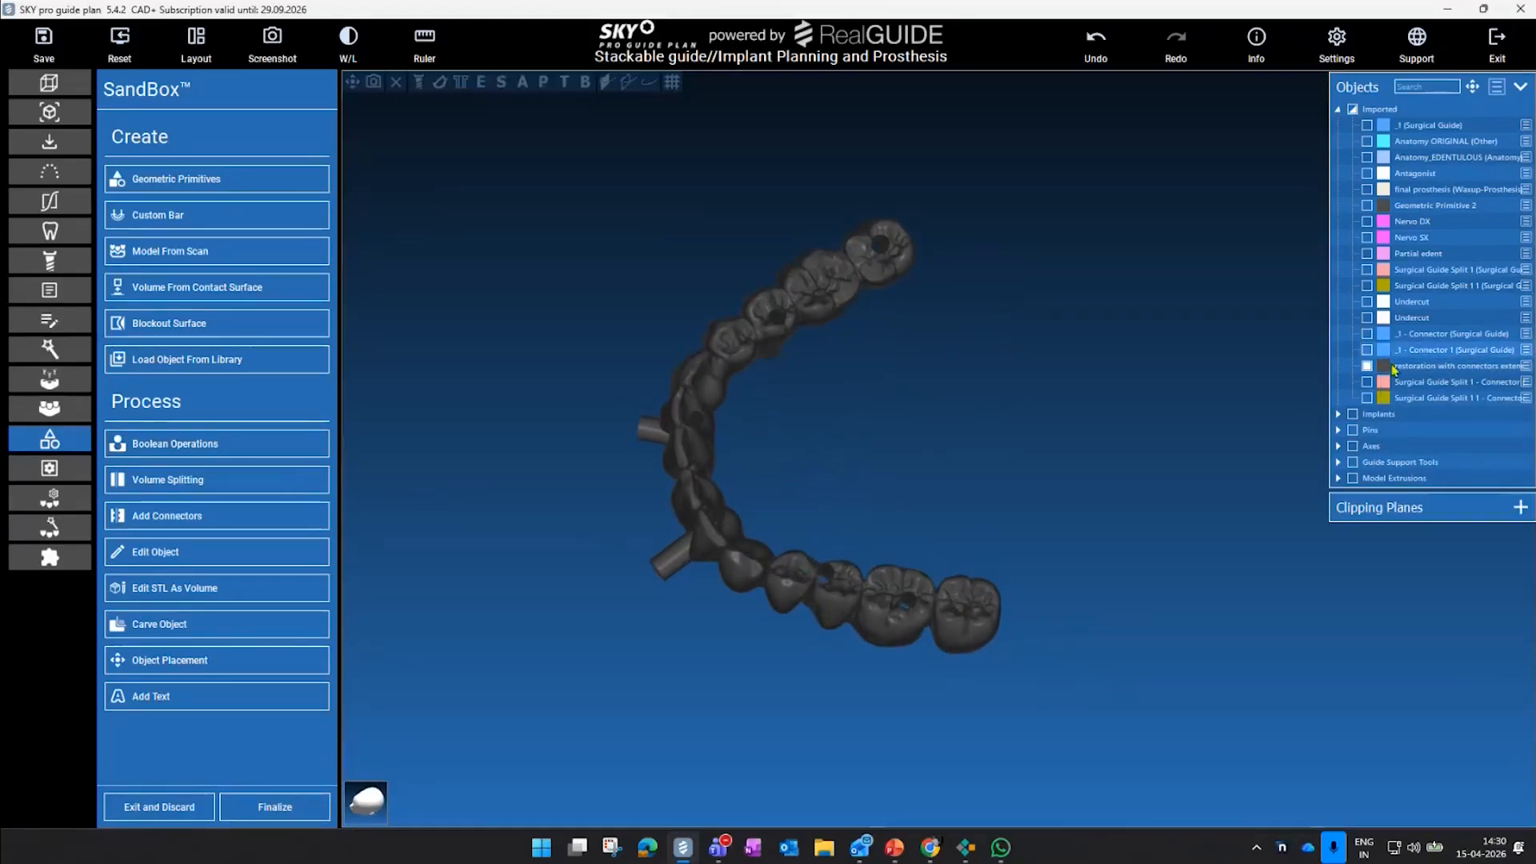
- Start Add Connectors, check the positions of Connectors 20, 21 and 22 on the restoration, and proceed to merging
left_click(239, 516)
left_click_drag(1080, 466, 803, 326)
scroll(554, 615, "up", 5)
left_click_drag(686, 274, 926, 408)
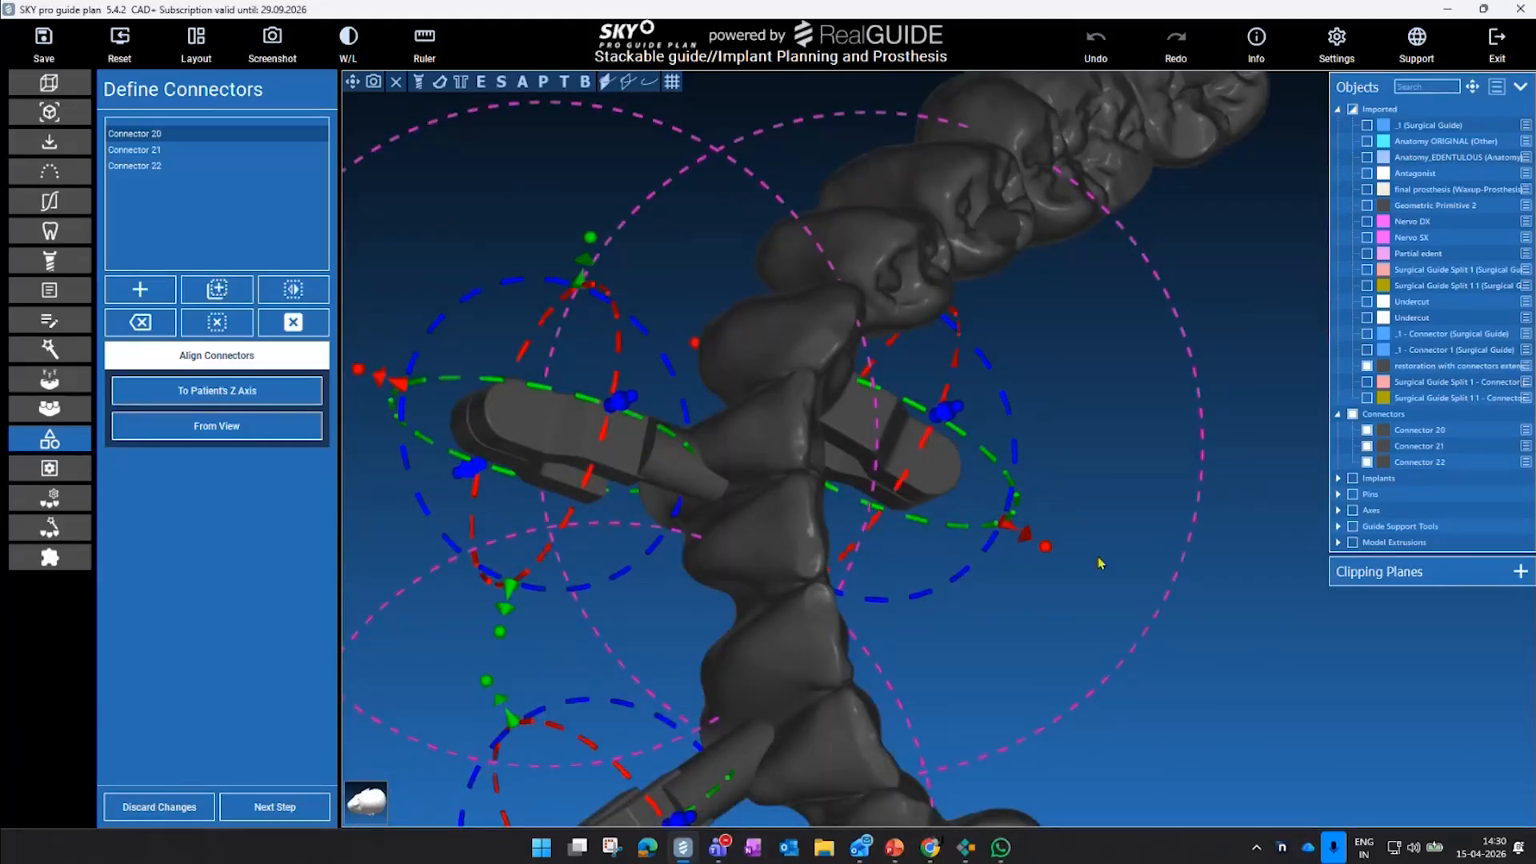
left_click_drag(1262, 576, 938, 464)
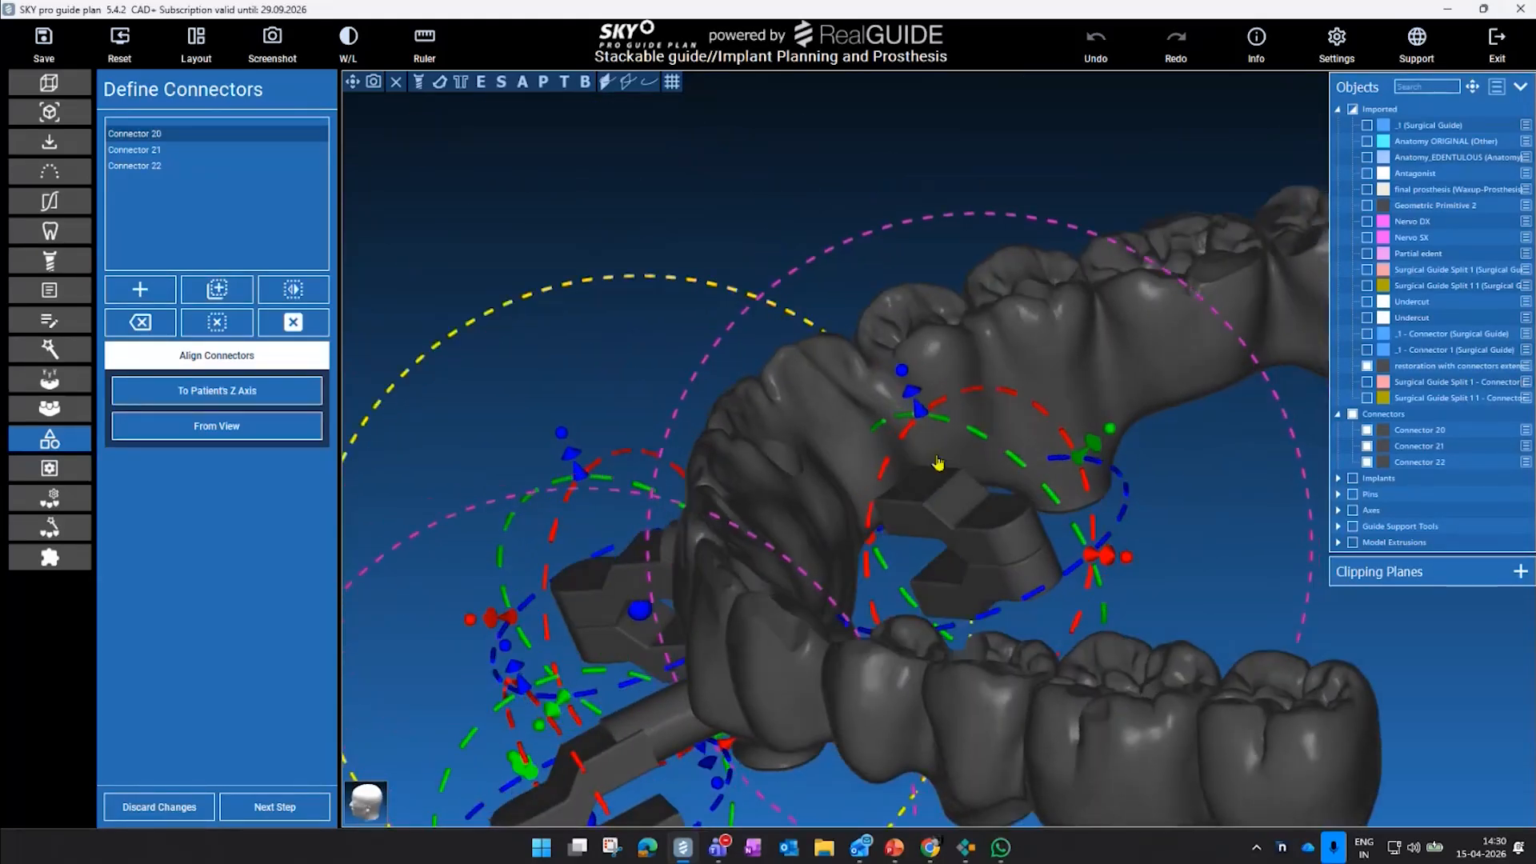
left_click_drag(499, 206, 688, 264)
left_click(274, 805)
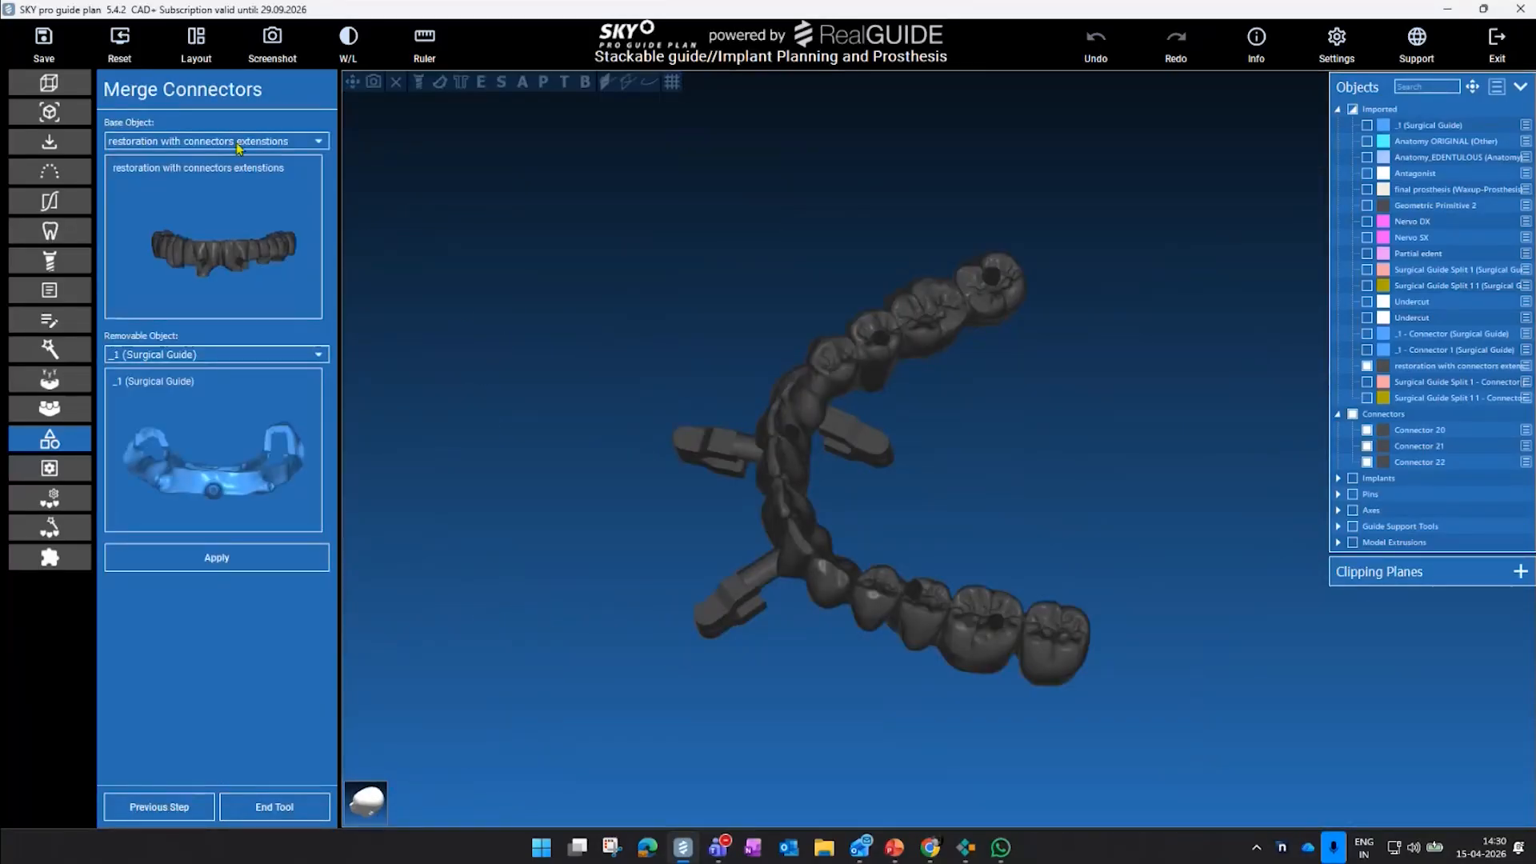
- Set _1 (Surgical Guide) as the base object and "restoration with connectors extenstions" as the removable object
left_click(240, 142)
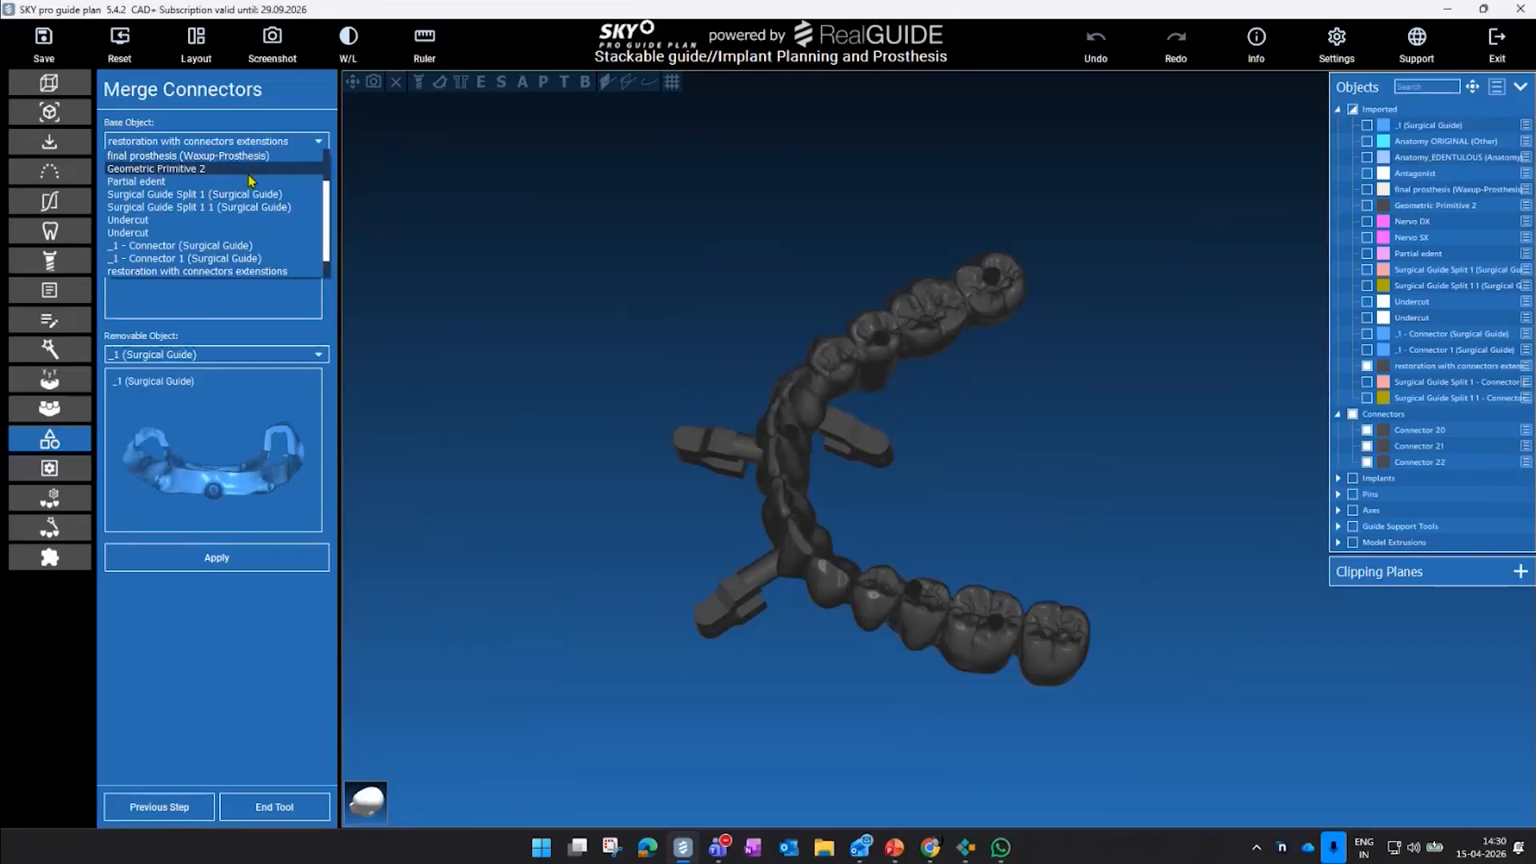
scroll(252, 220, "down", 1)
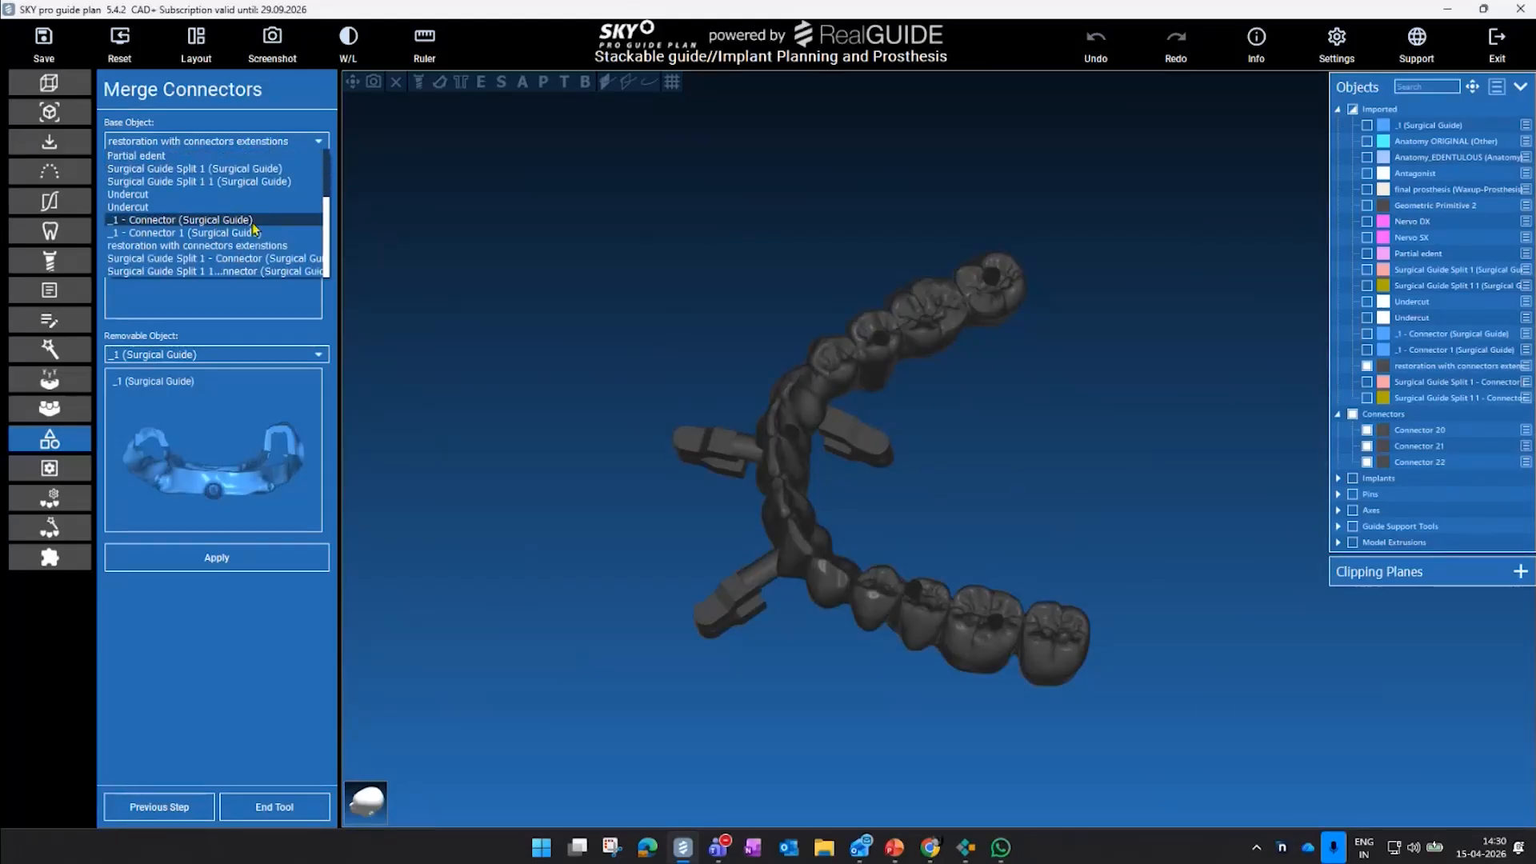
left_click(253, 246)
left_click(268, 357)
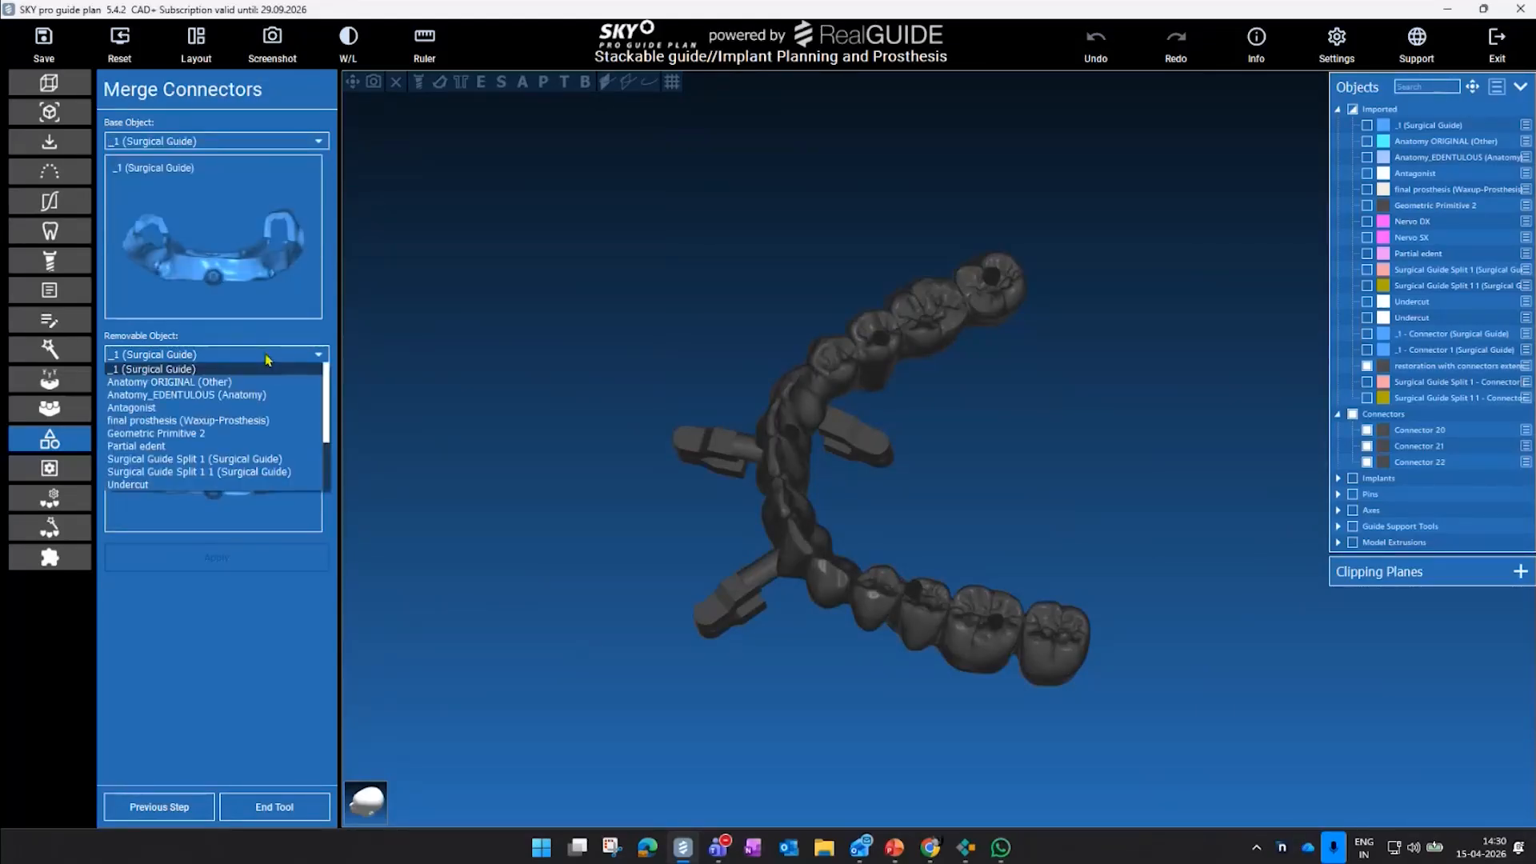
scroll(256, 432, "down", 2)
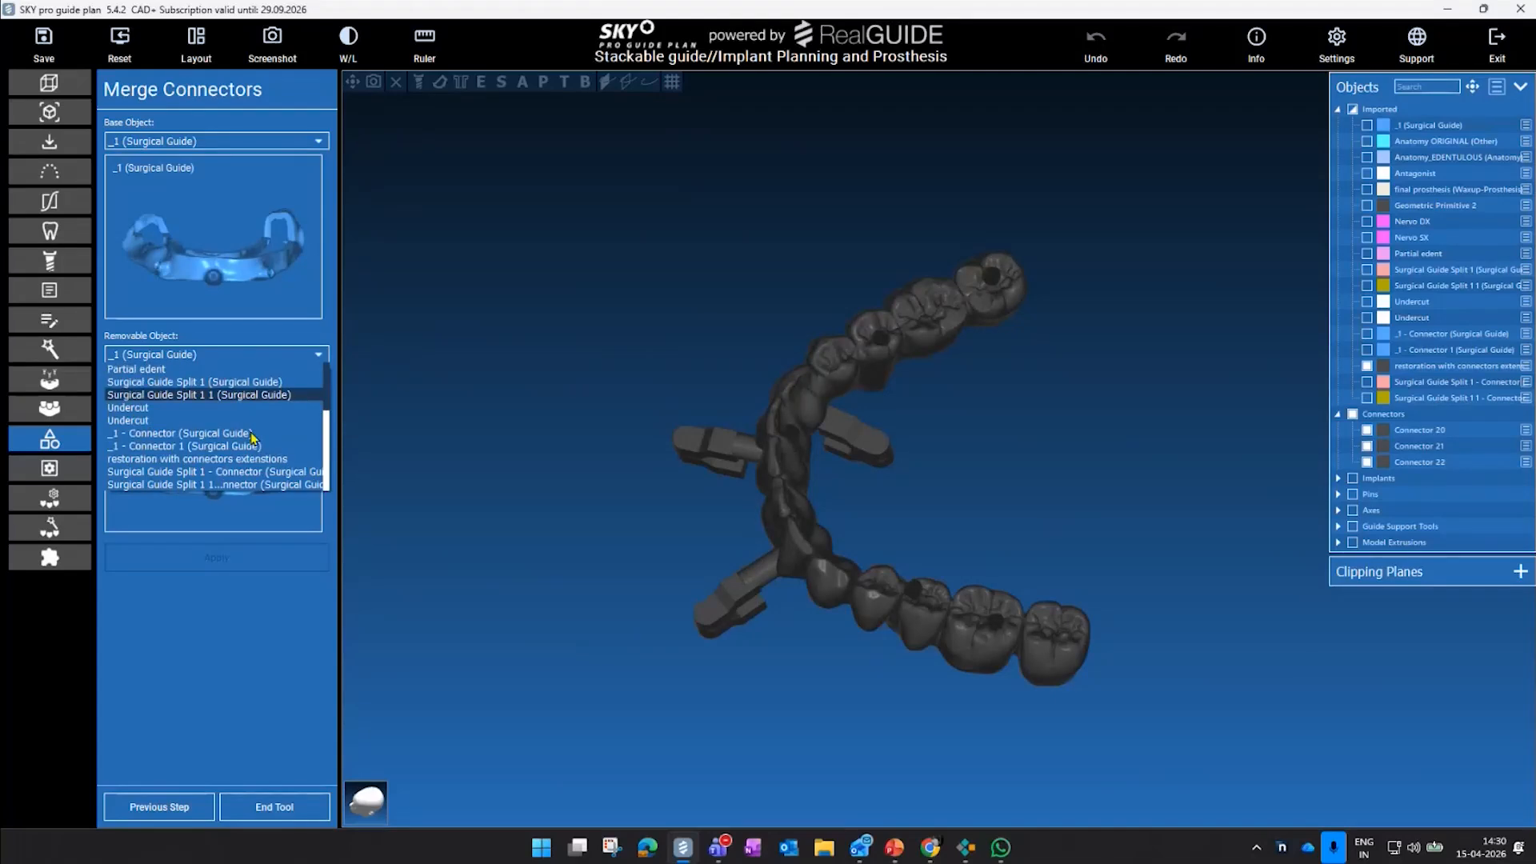
left_click(256, 459)
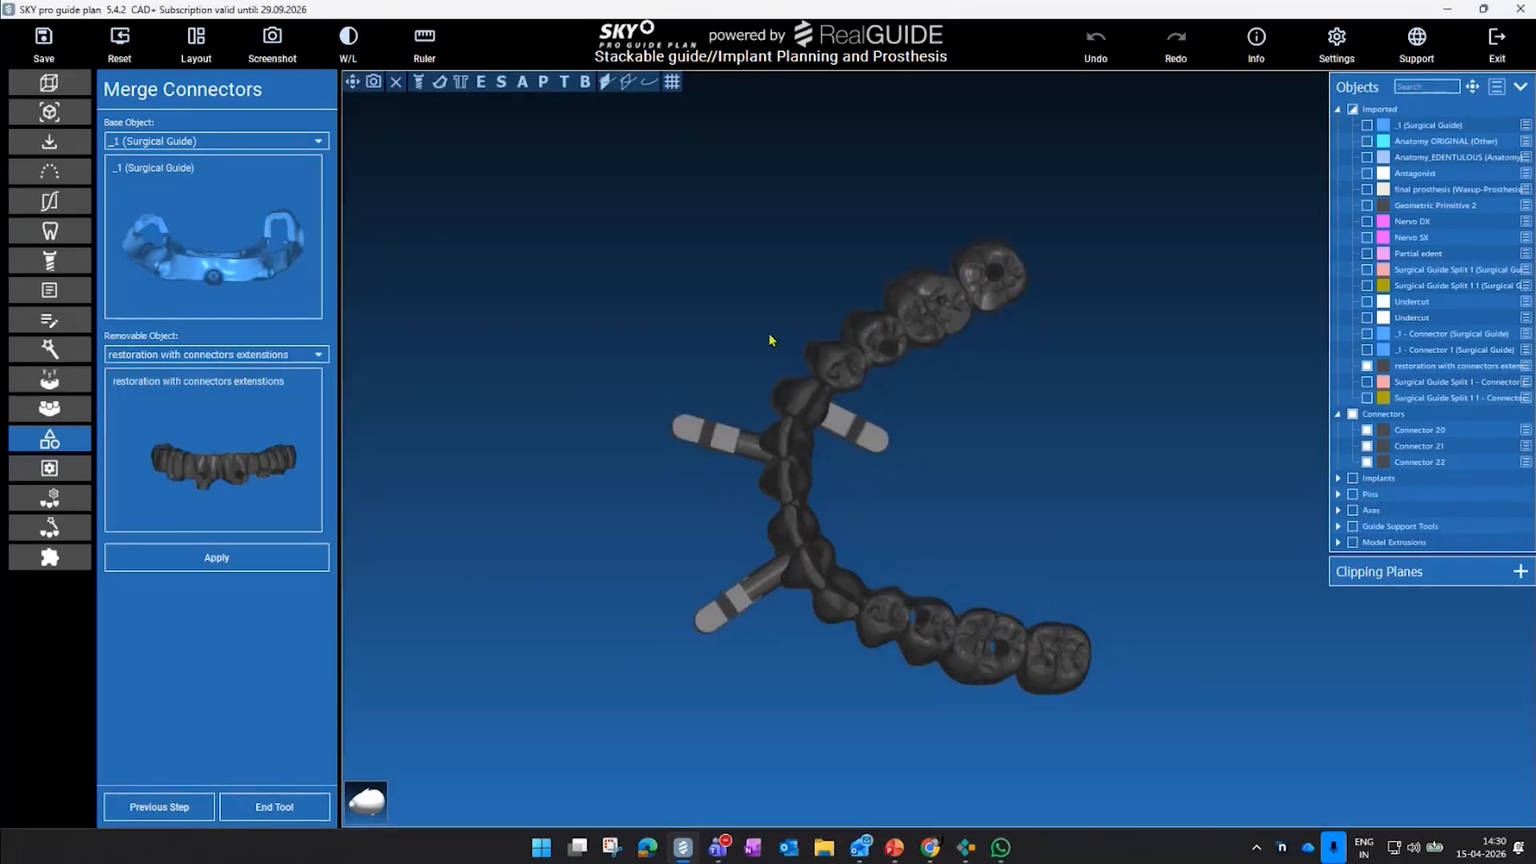
- Display the _1 - Connector 1 guide with the restoration for comparison and apply the connector merge
left_click(1367, 381)
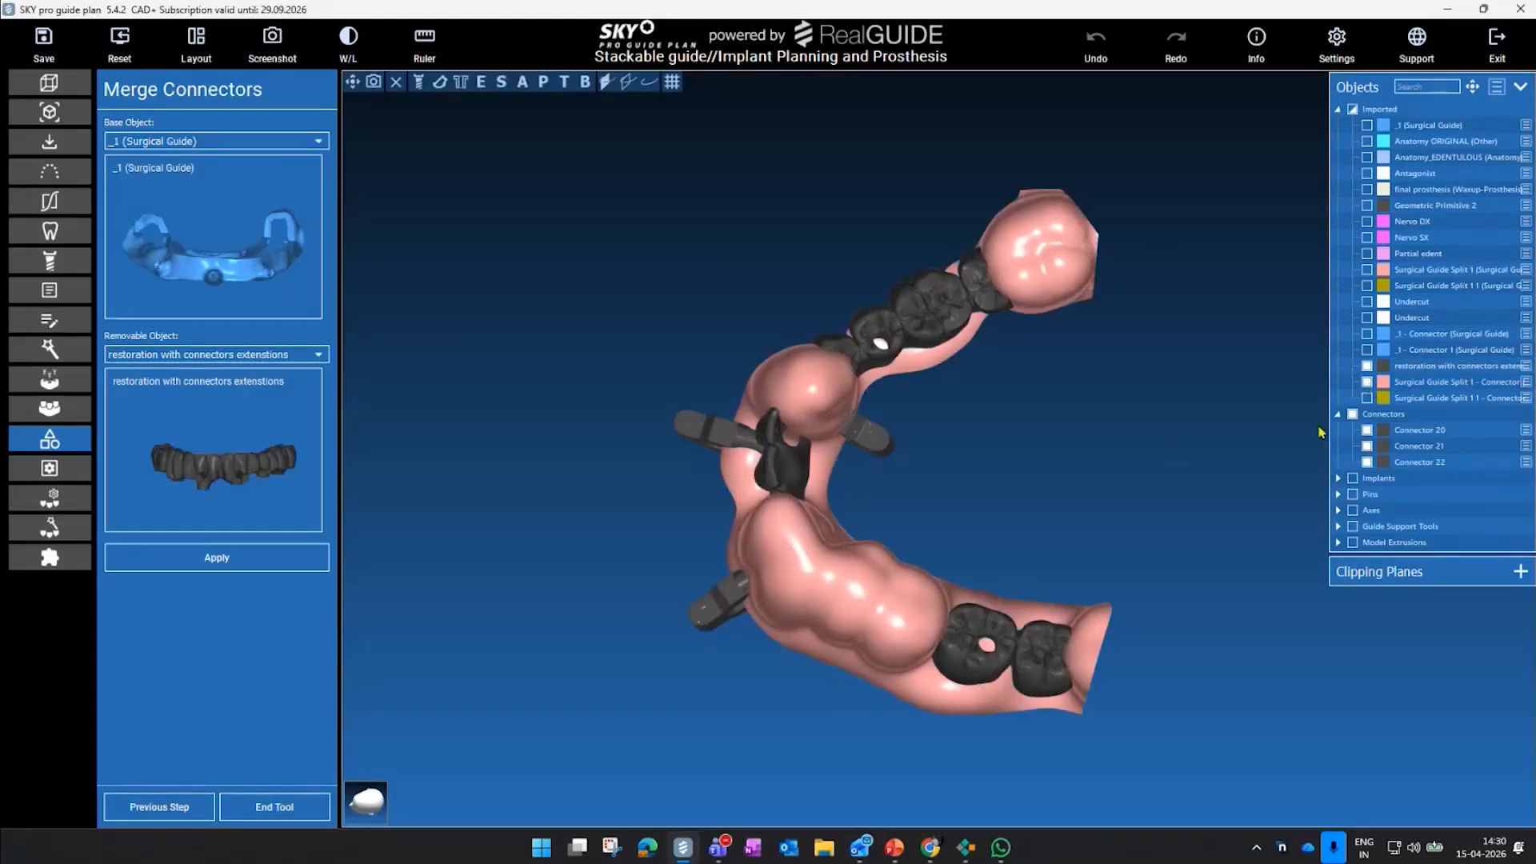
left_click(1367, 382)
left_click(1366, 350)
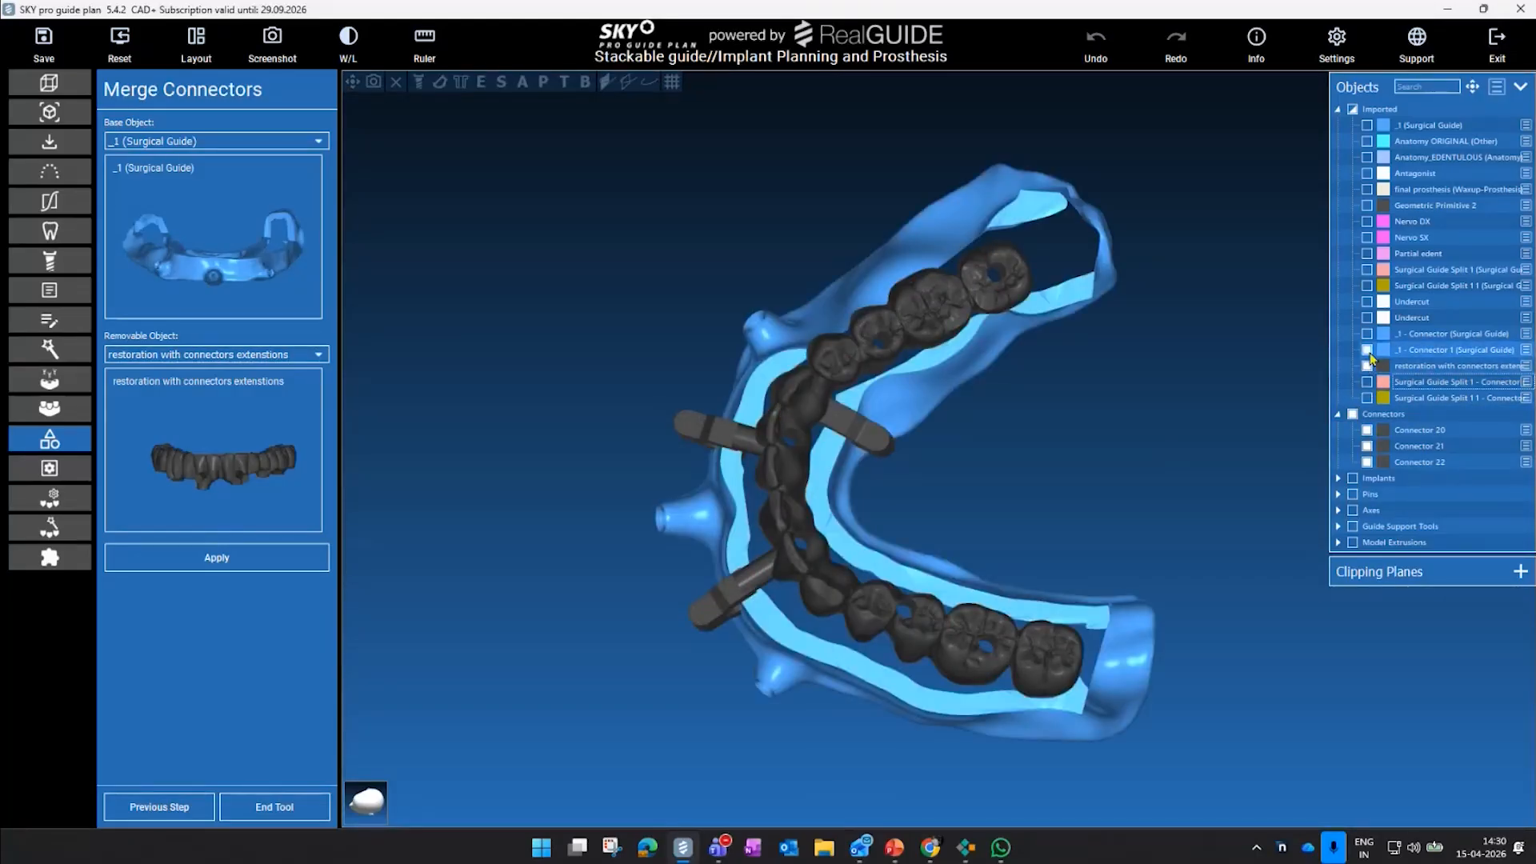
left_click_drag(1248, 253, 1035, 431)
left_click(256, 567)
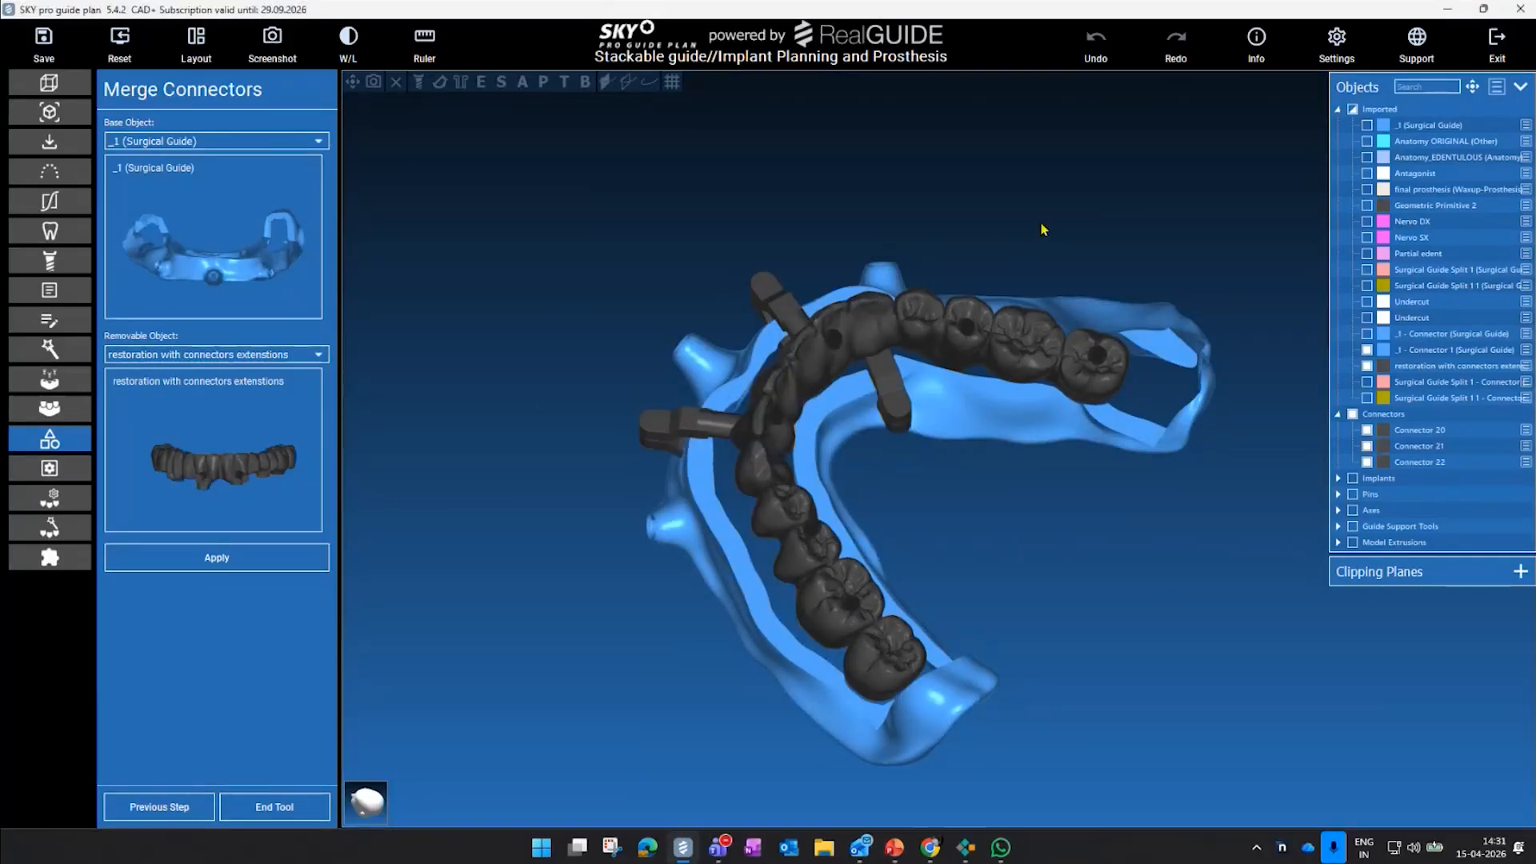
- Check the merged restoration against the guide by toggling its visibility, then end the connector tool and finalize the SandBox work
left_click_drag(1003, 258, 1157, 344)
left_click(1367, 496)
left_click(1368, 511)
left_click(1367, 511)
left_click(1368, 511)
left_click(1367, 511)
left_click_drag(1005, 651, 548, 724)
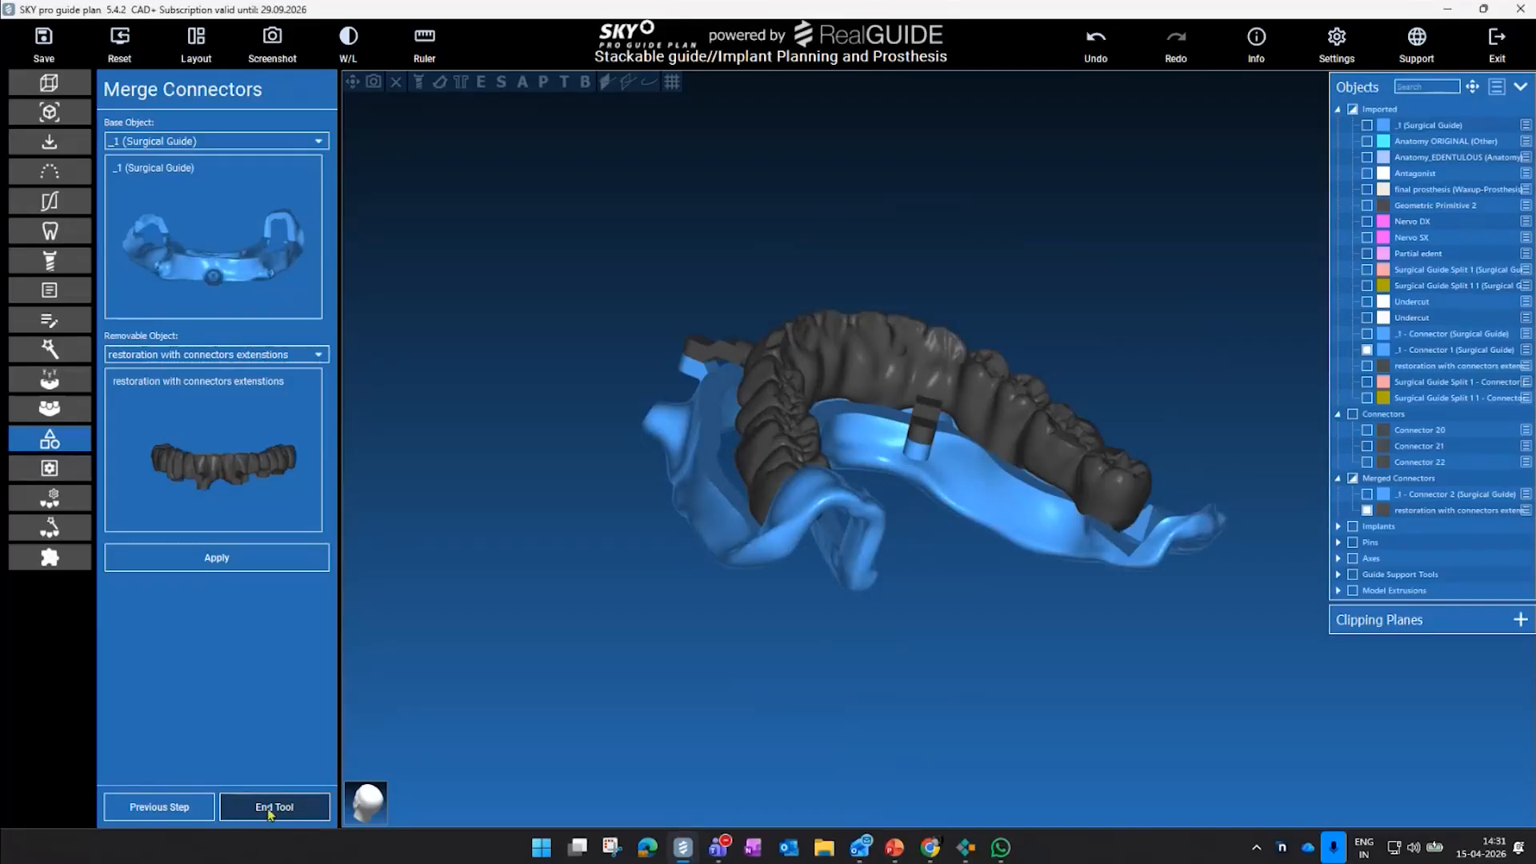
left_click(269, 810)
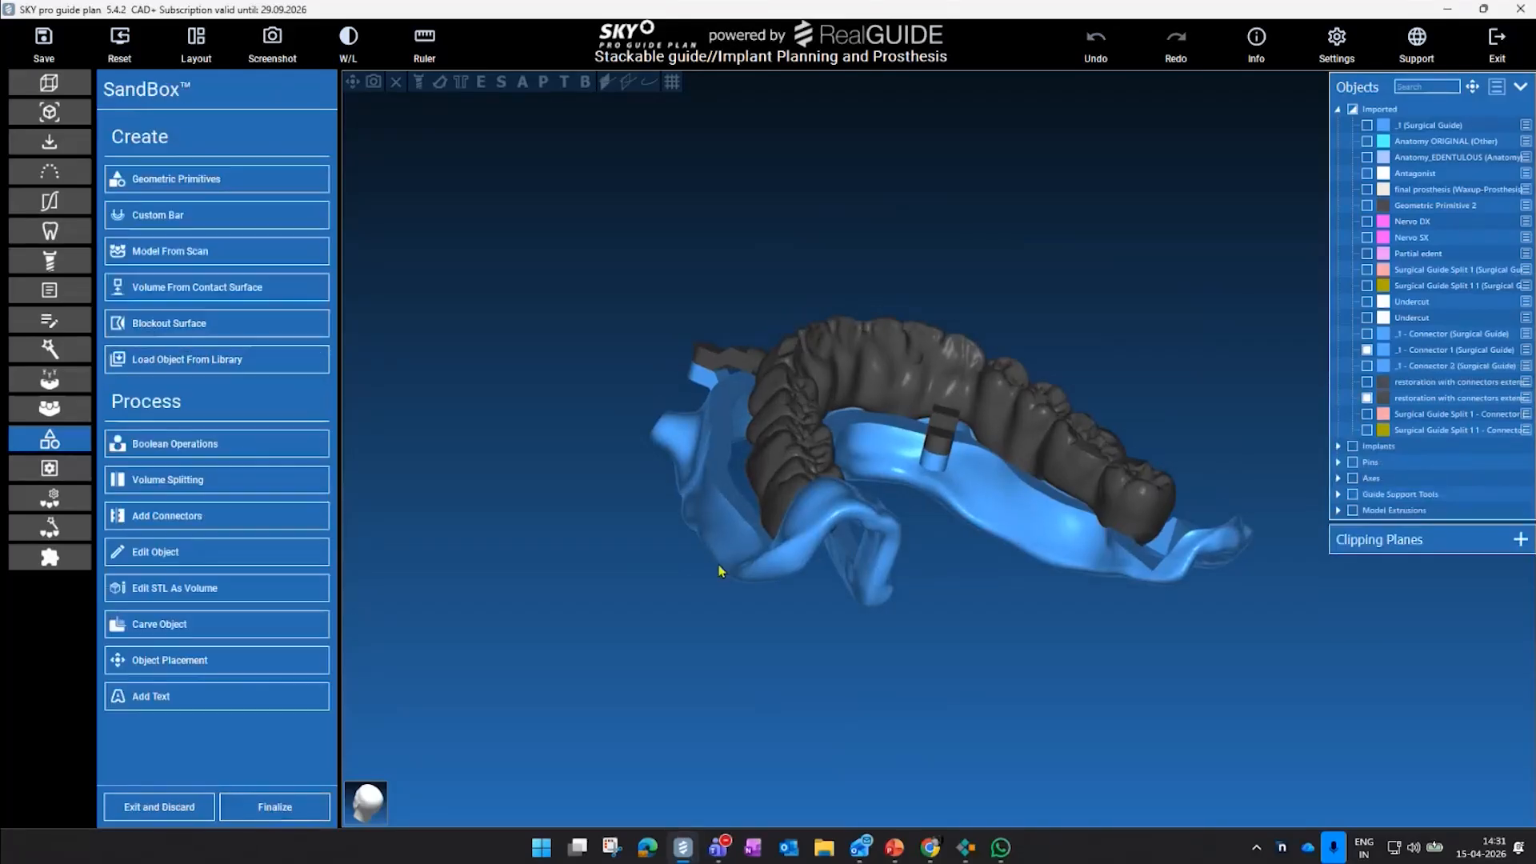
left_click(305, 803)
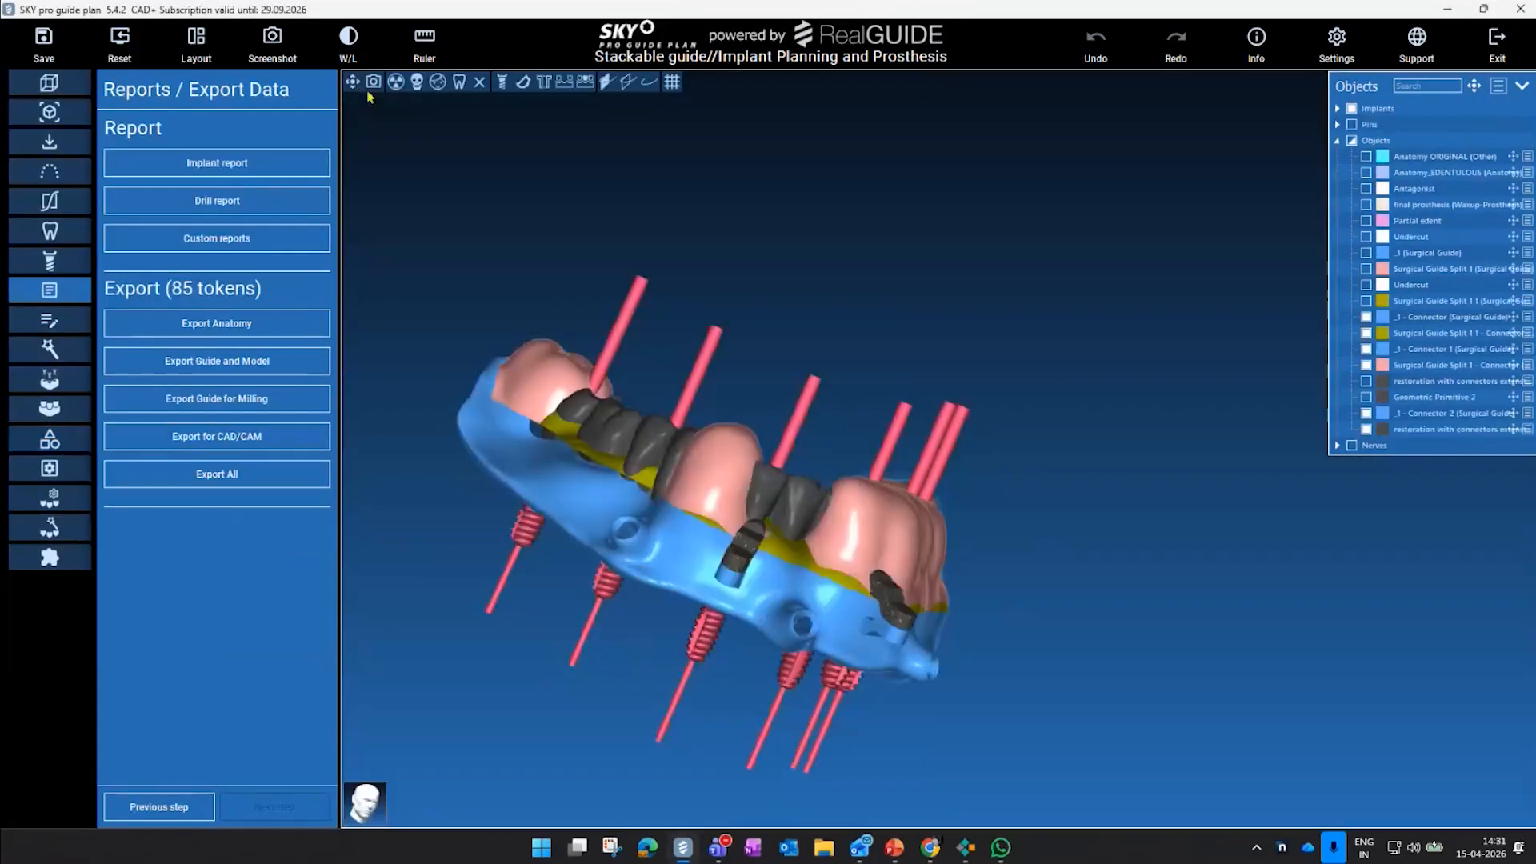
- Hide the _1 - Connector 2 guide and recolour the displayed merged restoration pale yellow, #fffed2
left_click_drag(1159, 392, 1084, 448)
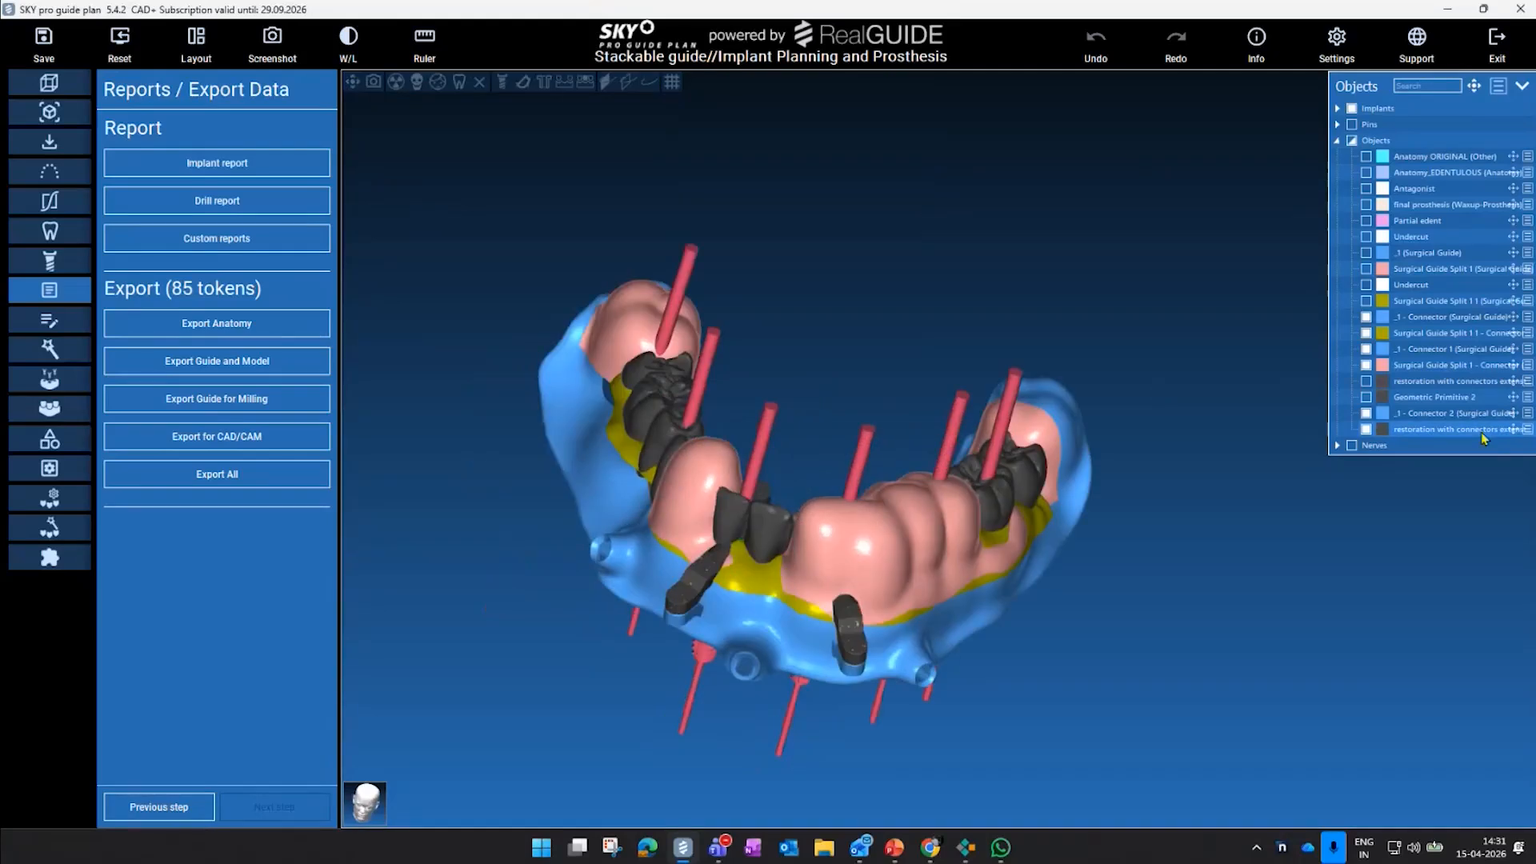
left_click(1368, 414)
left_click(1368, 415)
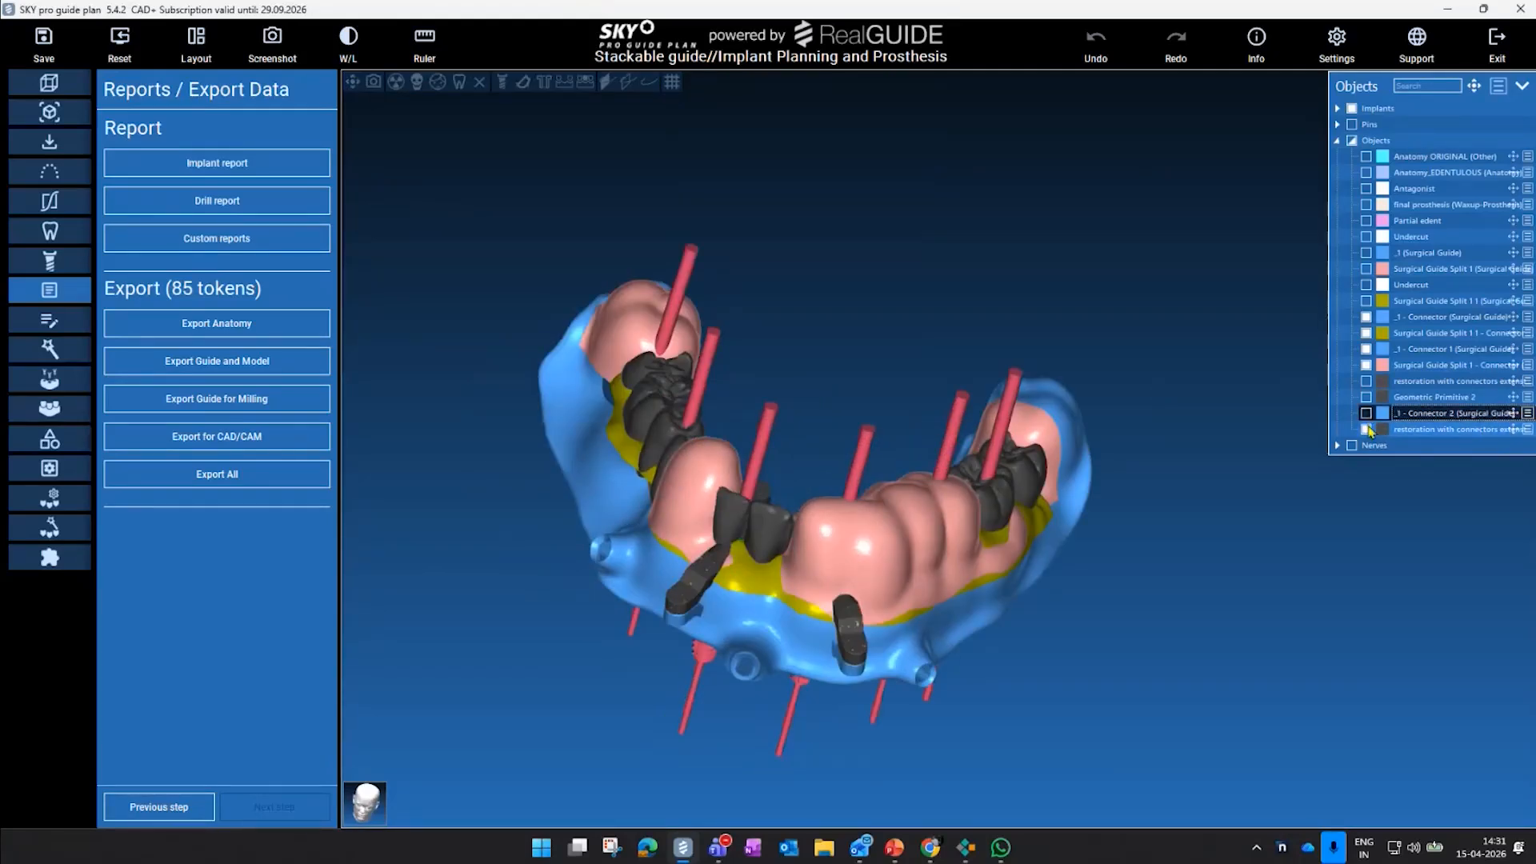
left_click(1527, 430)
left_click(1424, 496)
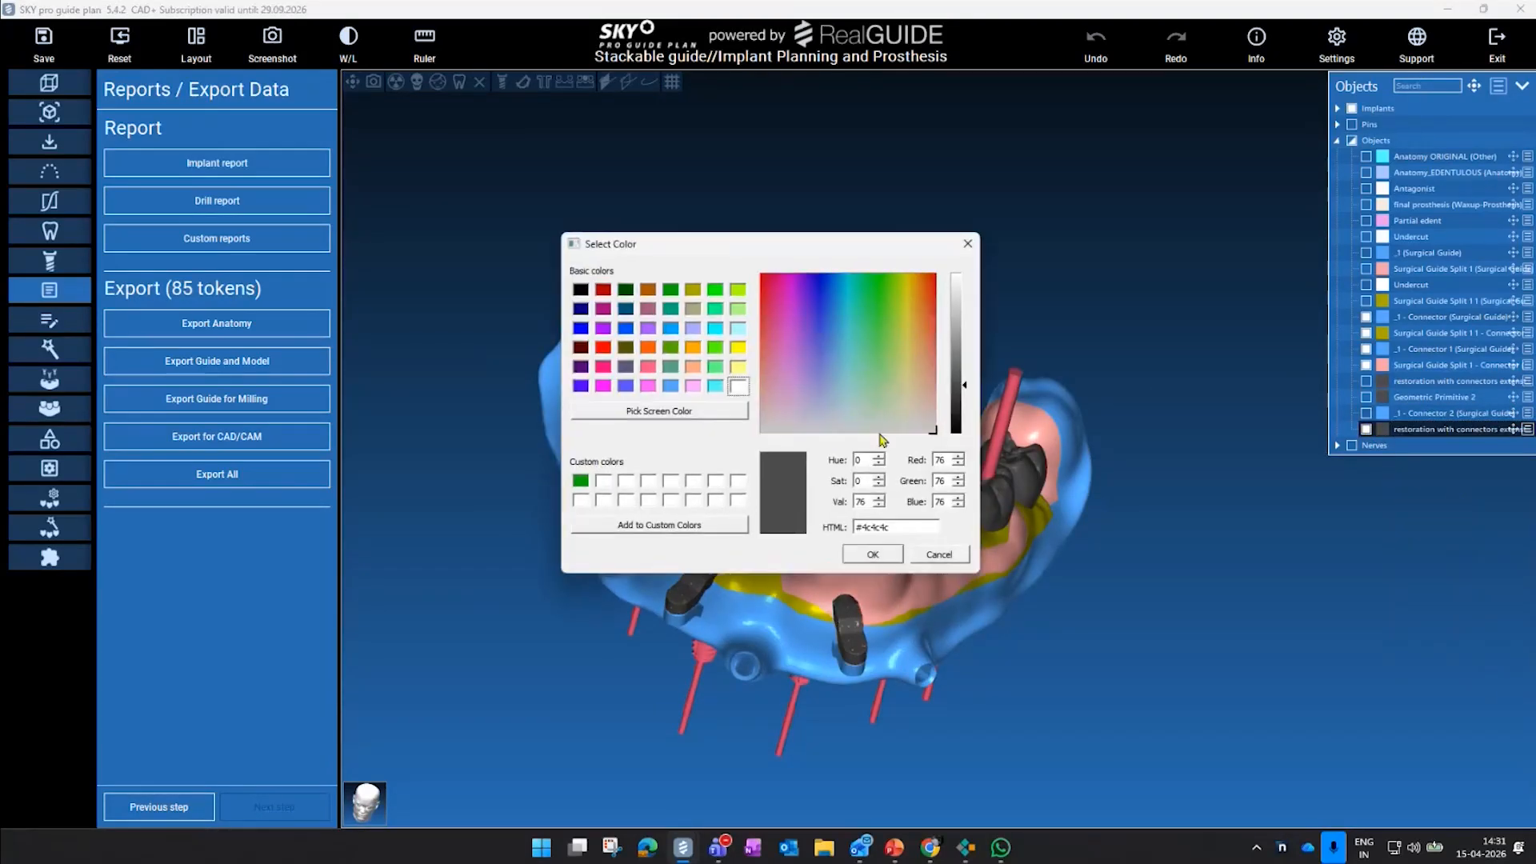
left_click(736, 368)
left_click(908, 407)
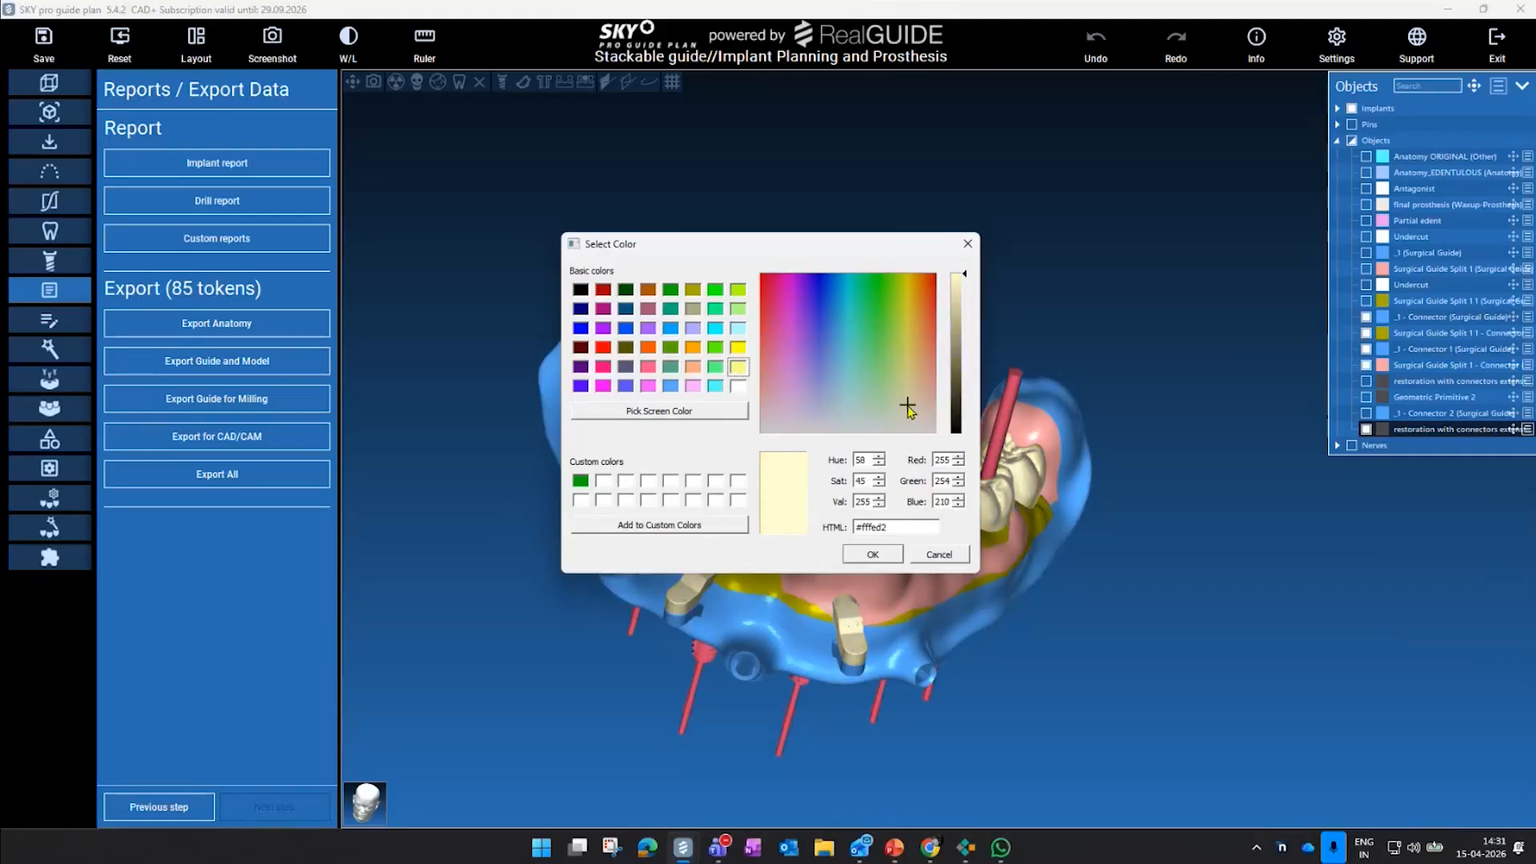
left_click(873, 555)
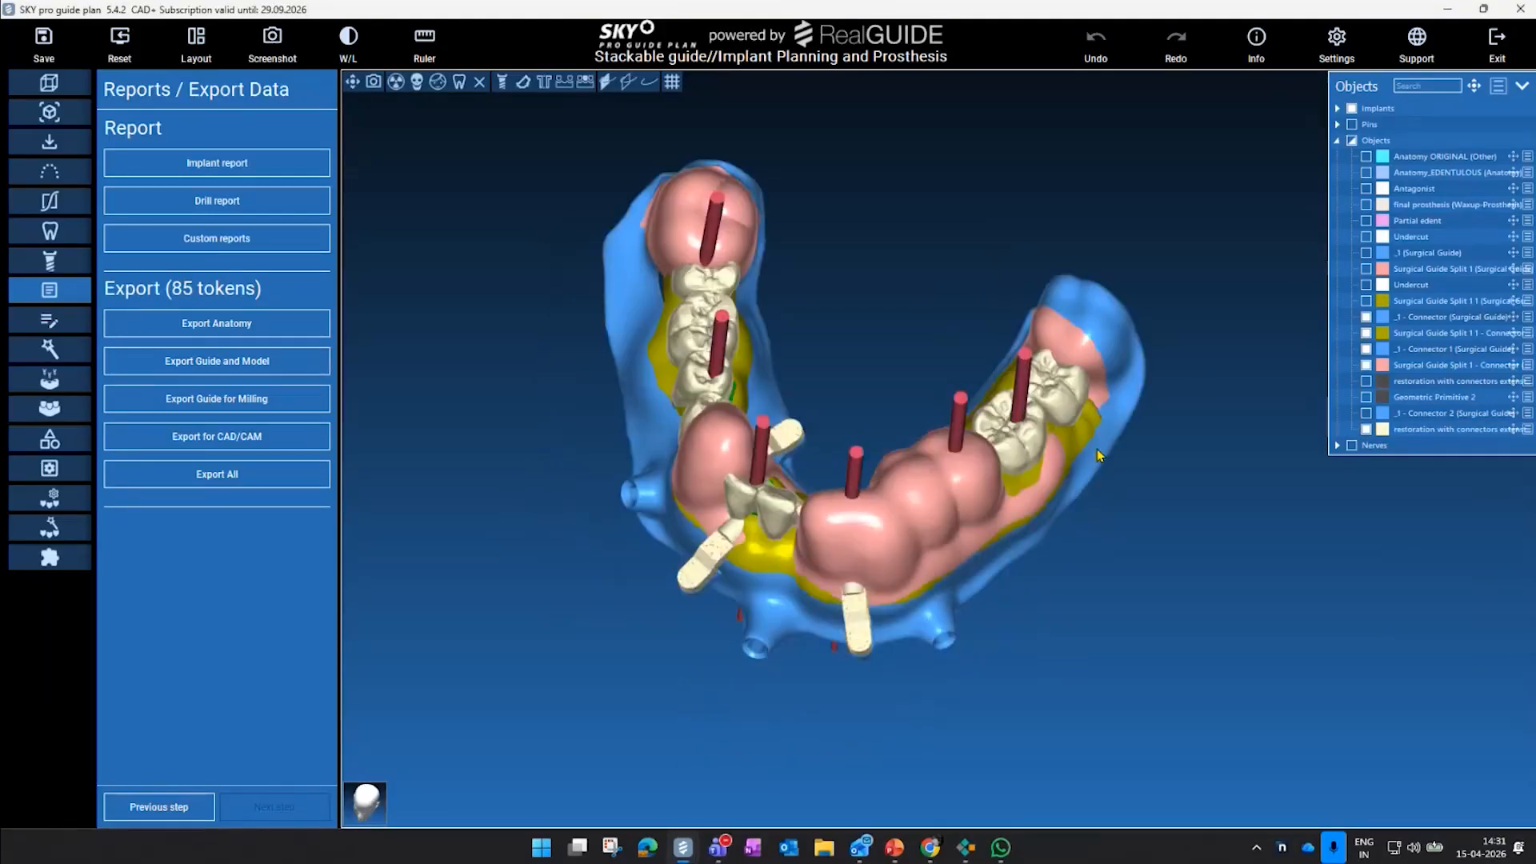
- Hide the remaining connector guides and show the fixation pins around the restoration and implants
left_click(1367, 333)
left_click(1367, 349)
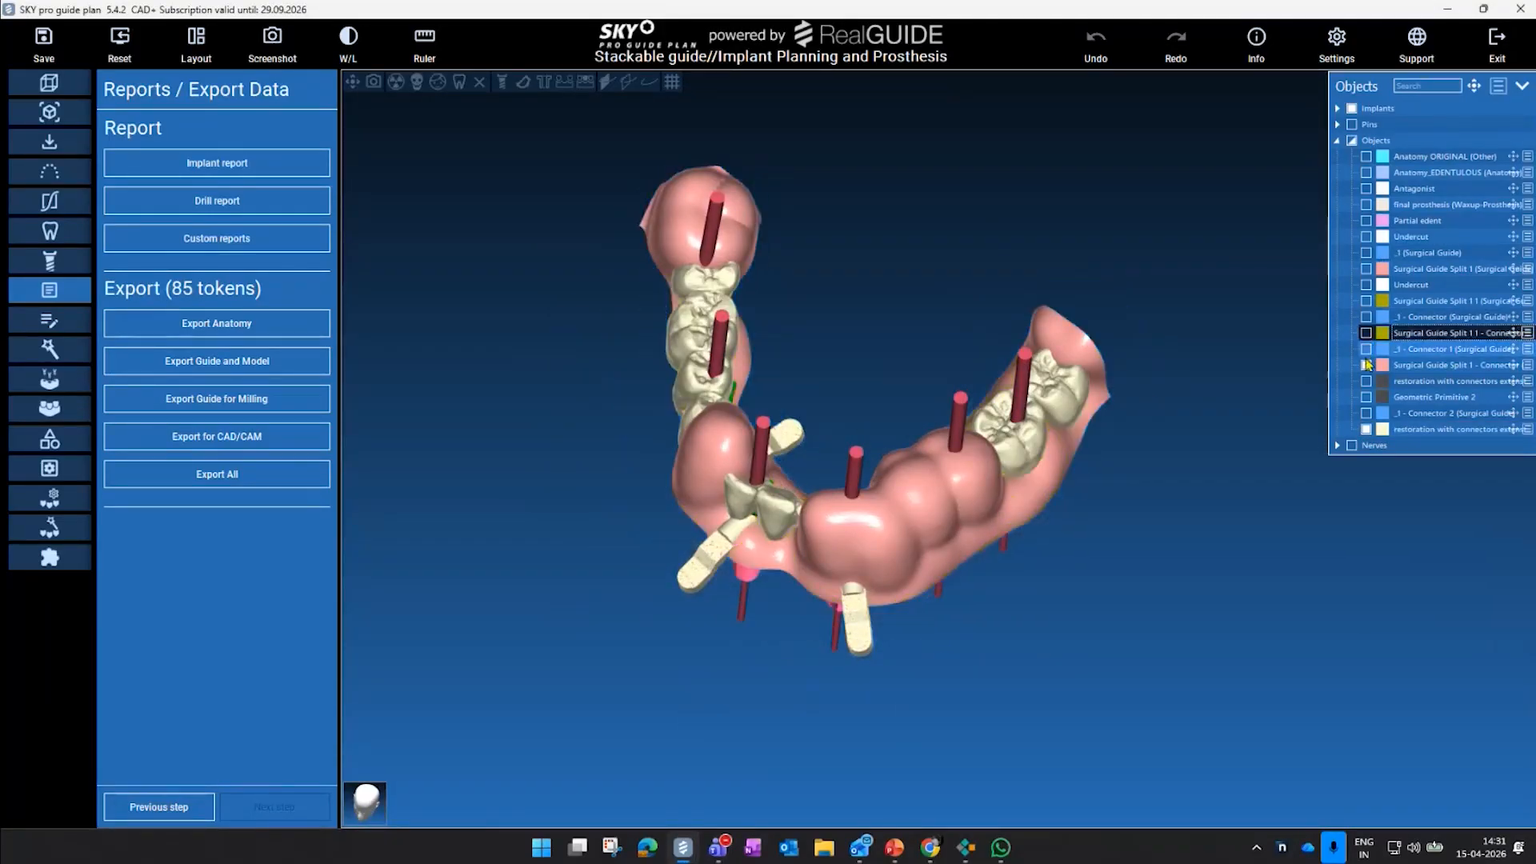
left_click(1367, 365)
left_click_drag(1280, 364, 1275, 302)
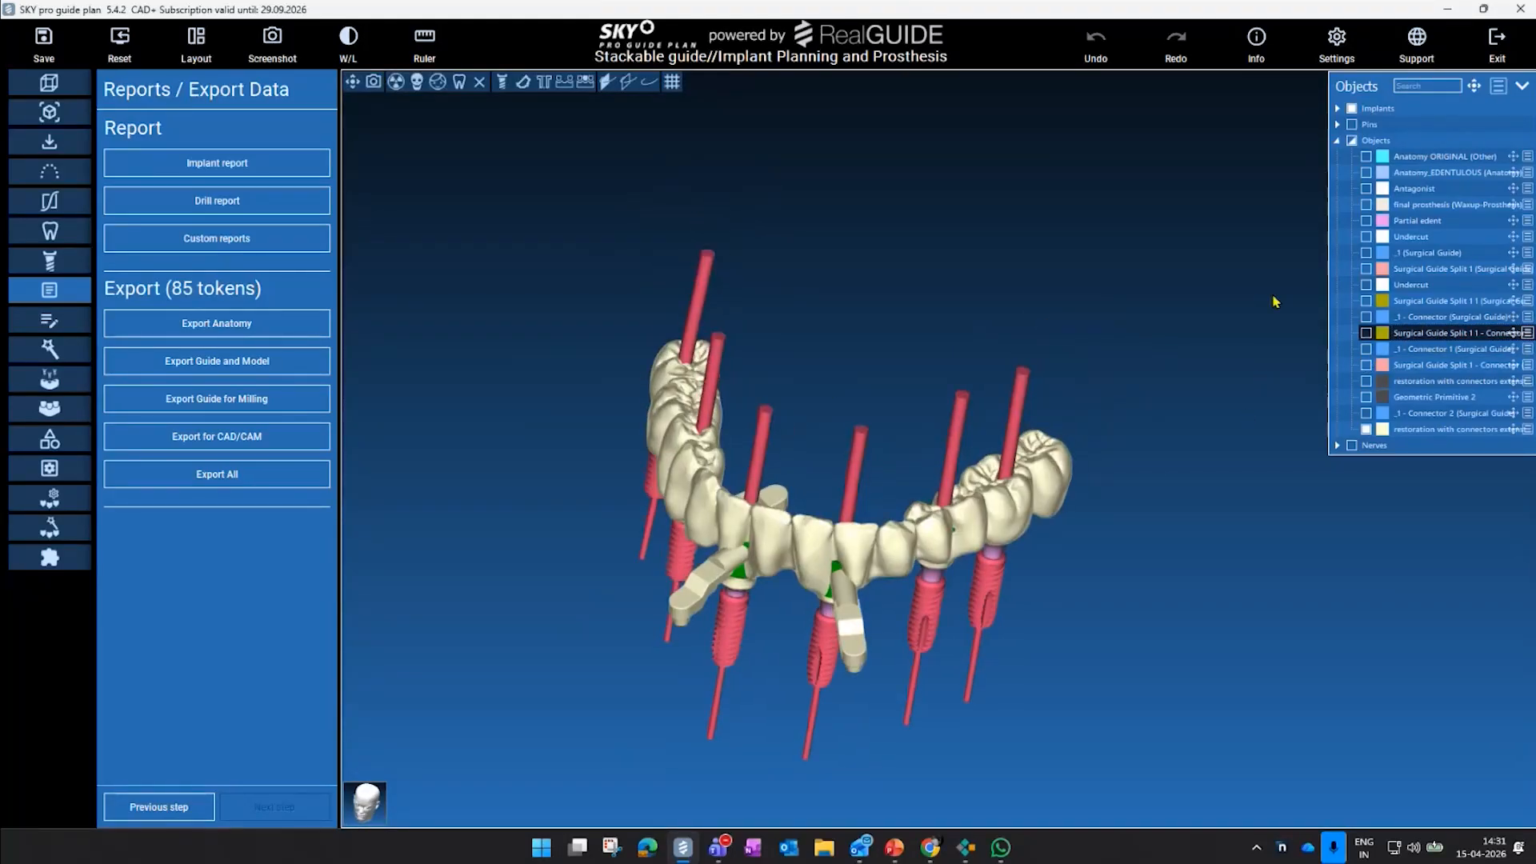
left_click(545, 83)
left_click_drag(884, 255, 1145, 333)
scroll(1072, 392, "up", 4)
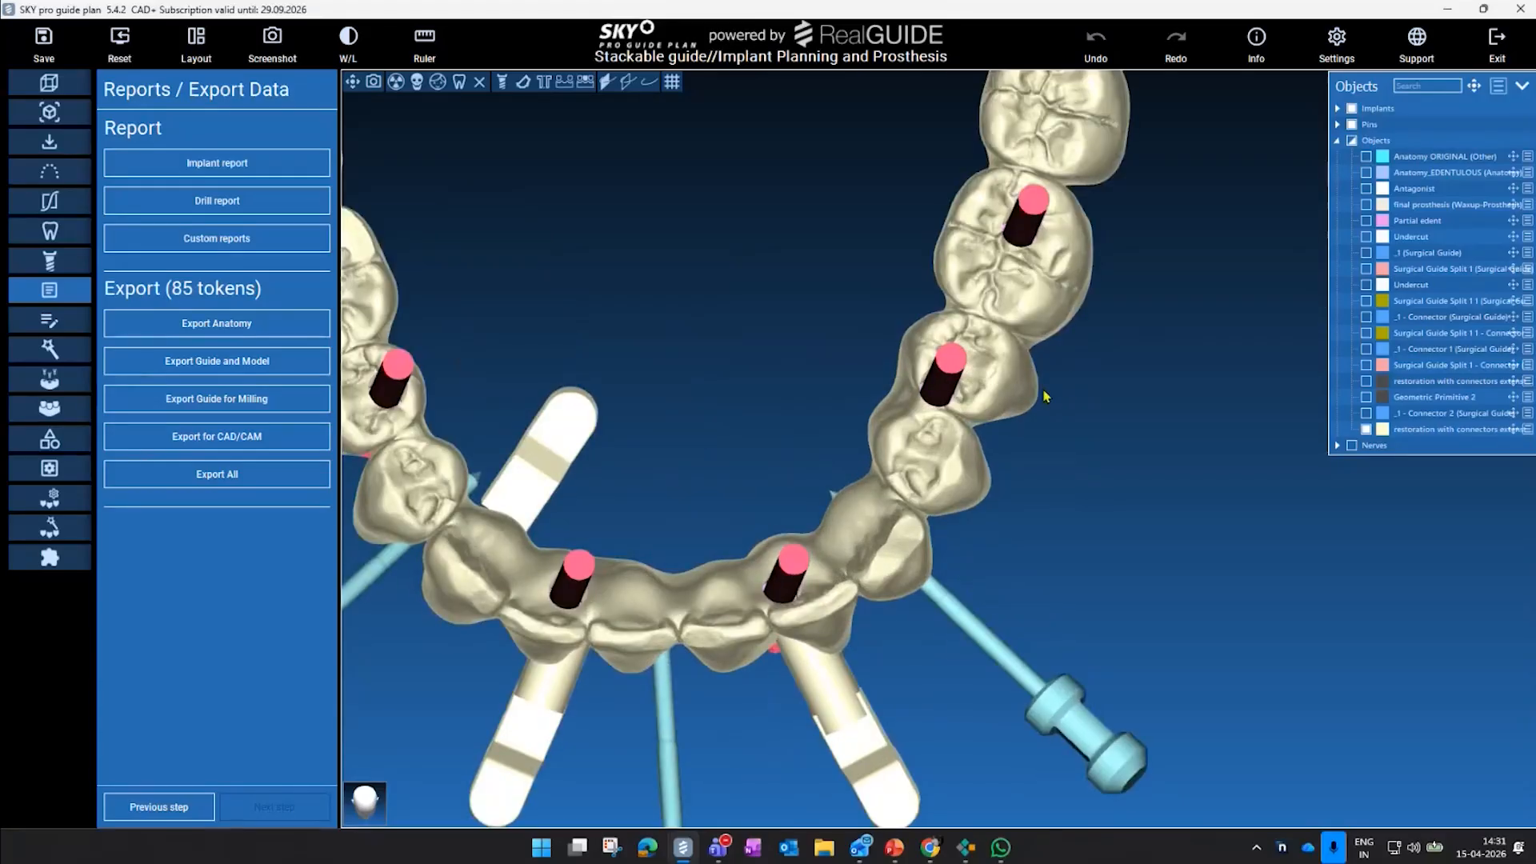
left_click_drag(1151, 429, 1156, 499)
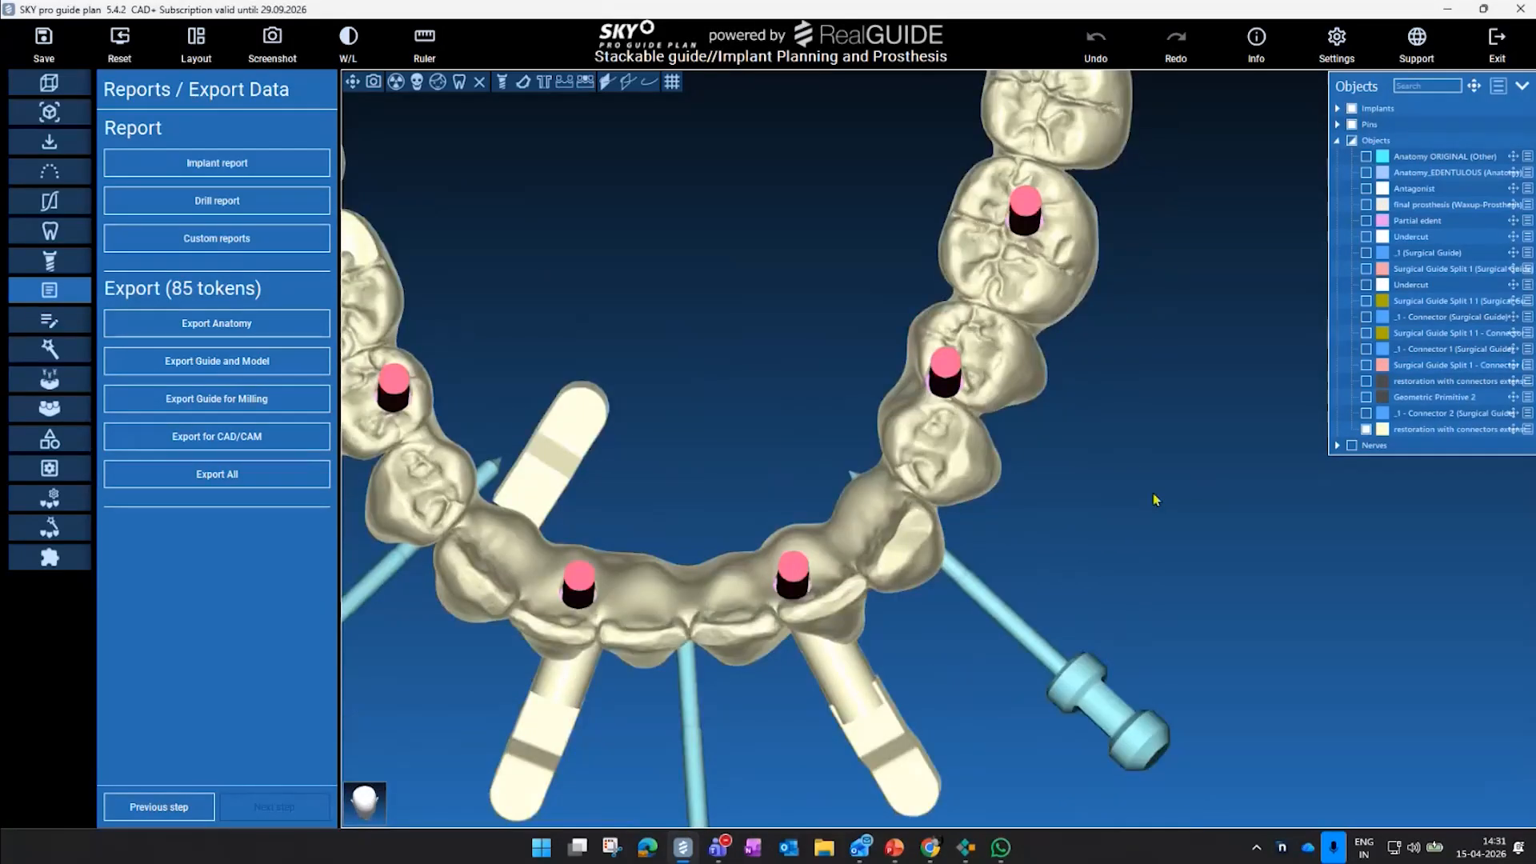
left_click_drag(1019, 464, 1137, 437)
- Show the Anatomy_EDENTULOUS model and the _1 - Connector 2 guide together with the restoration
left_click(1367, 173)
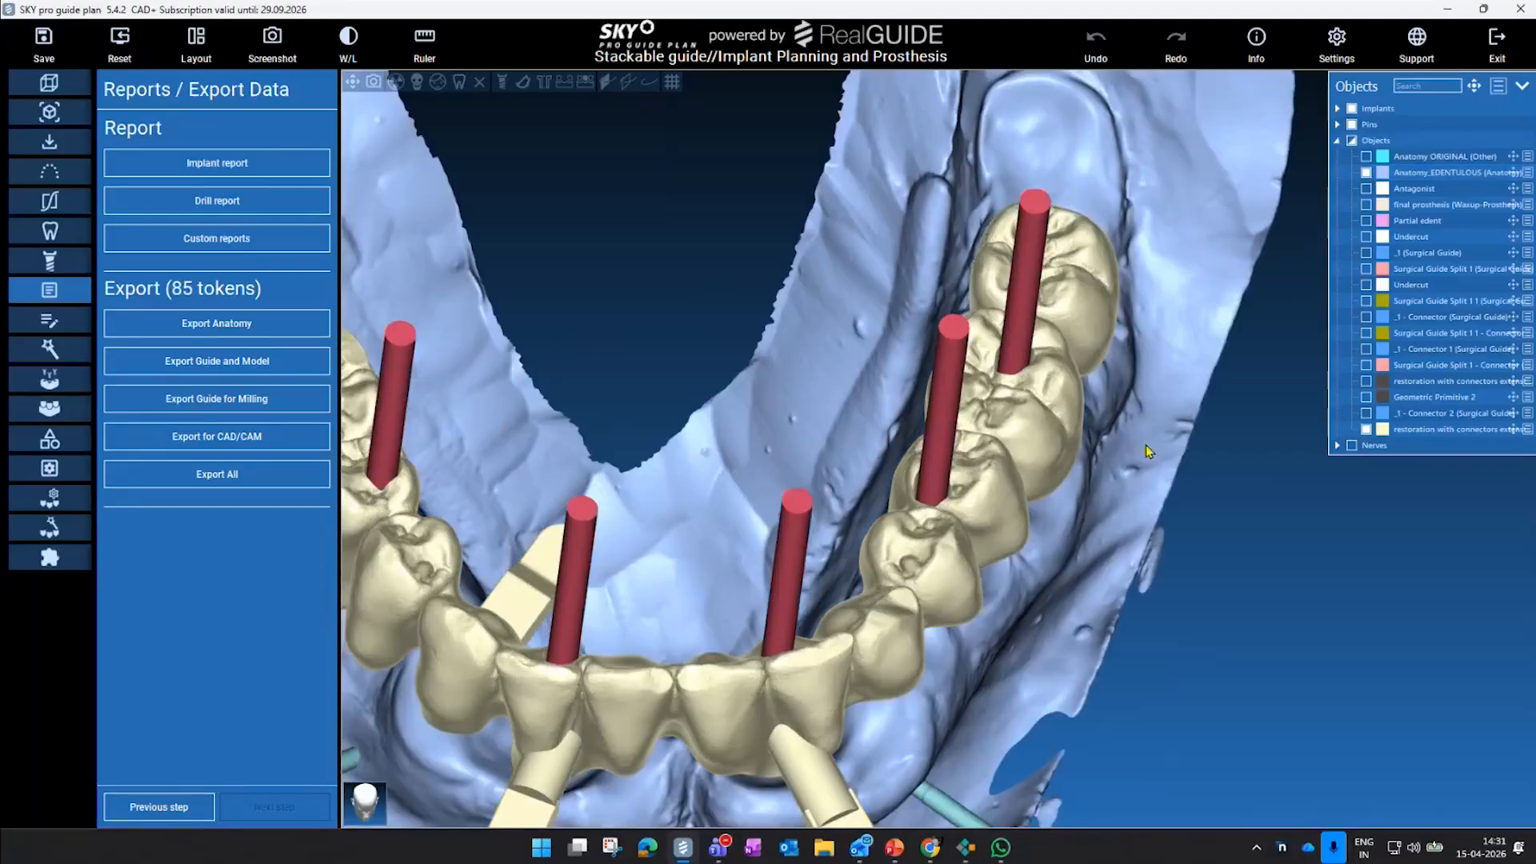
scroll(1082, 512, "down", 4)
left_click_drag(1082, 512, 737, 357)
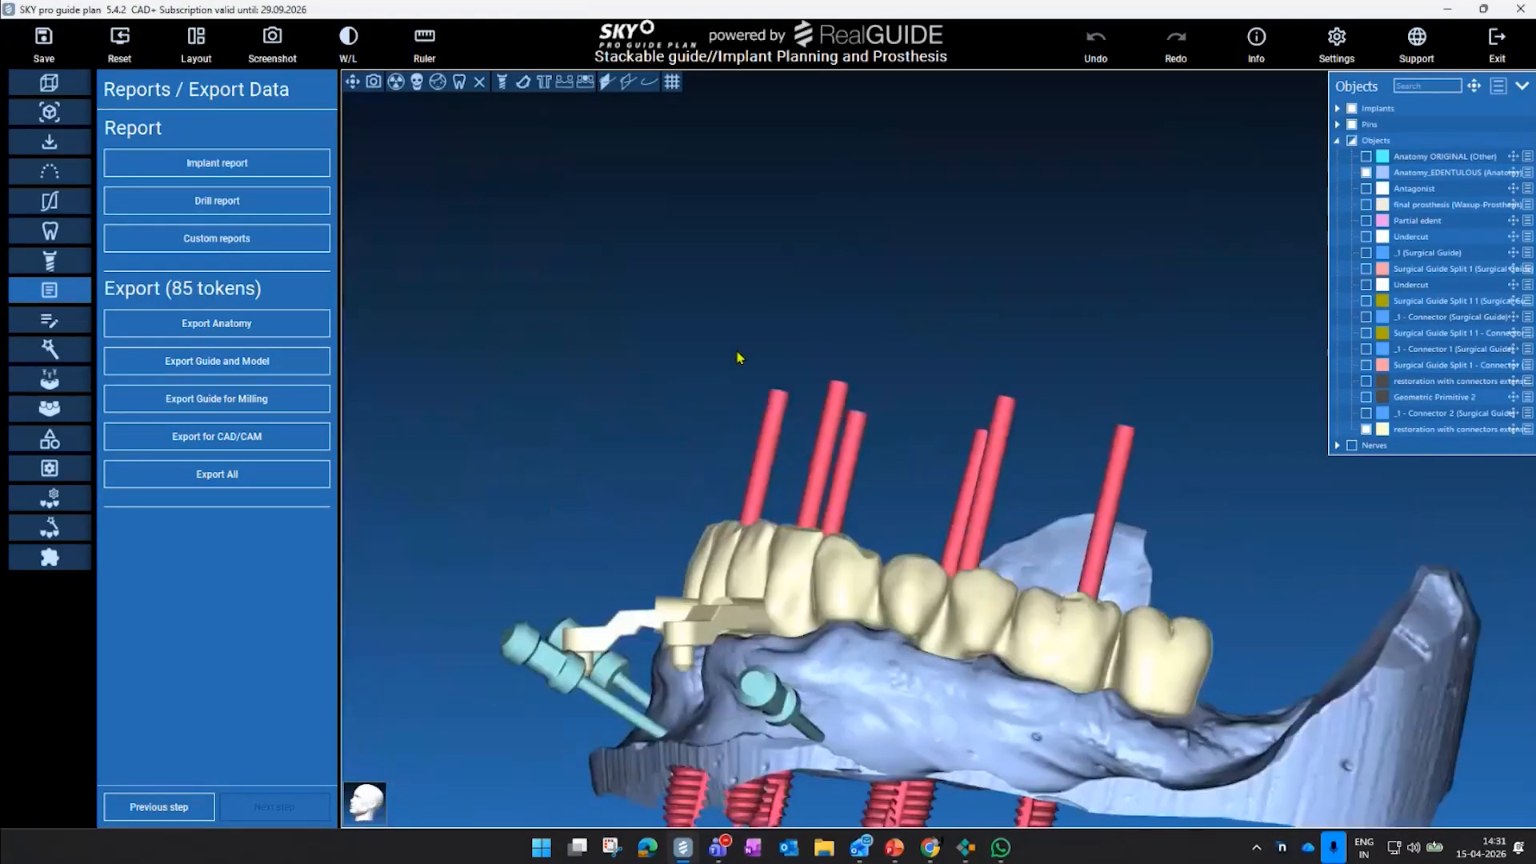
left_click(1369, 416)
mouse_move(1139, 232)
left_mouse_down()
mouse_move(1026, 253)
mouse_move(992, 440)
mouse_move(1222, 359)
mouse_move(1337, 387)
mouse_move(1201, 312)
mouse_move(1333, 388)
mouse_move(873, 264)
mouse_move(610, 349)
mouse_move(495, 342)
mouse_move(556, 353)
mouse_move(566, 381)
mouse_move(1132, 214)
left_mouse_up()
scroll(555, 353, "down", 2)
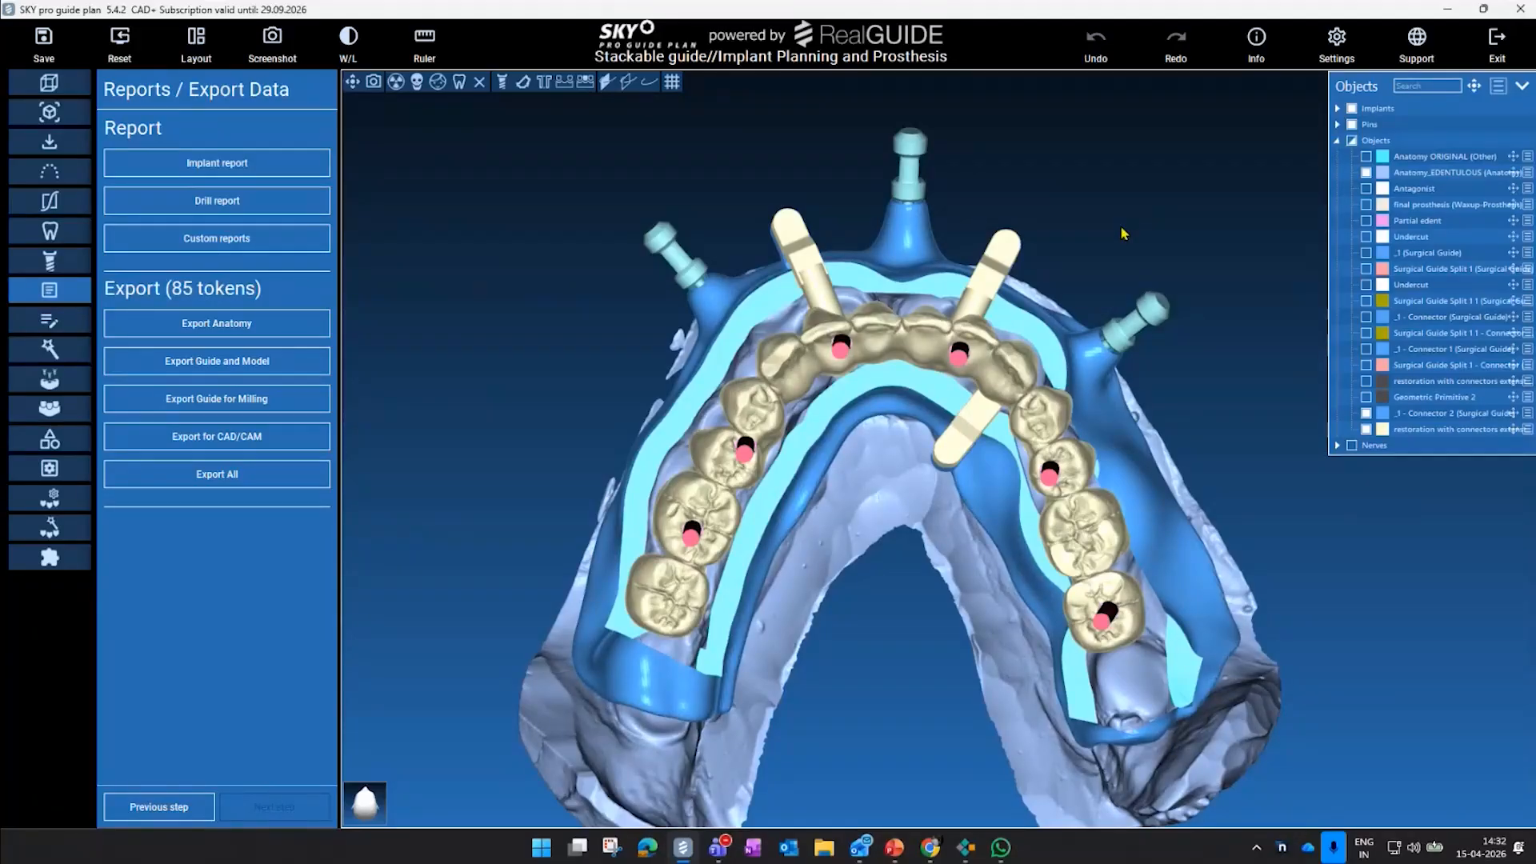
- Exit the stackable guide project, saving over the existing Implant Planning and Prosthesis file, and accept the CAD asset update
mouse_move(1065, 260)
left_mouse_down()
mouse_move(1077, 244)
mouse_move(1059, 250)
left_mouse_up()
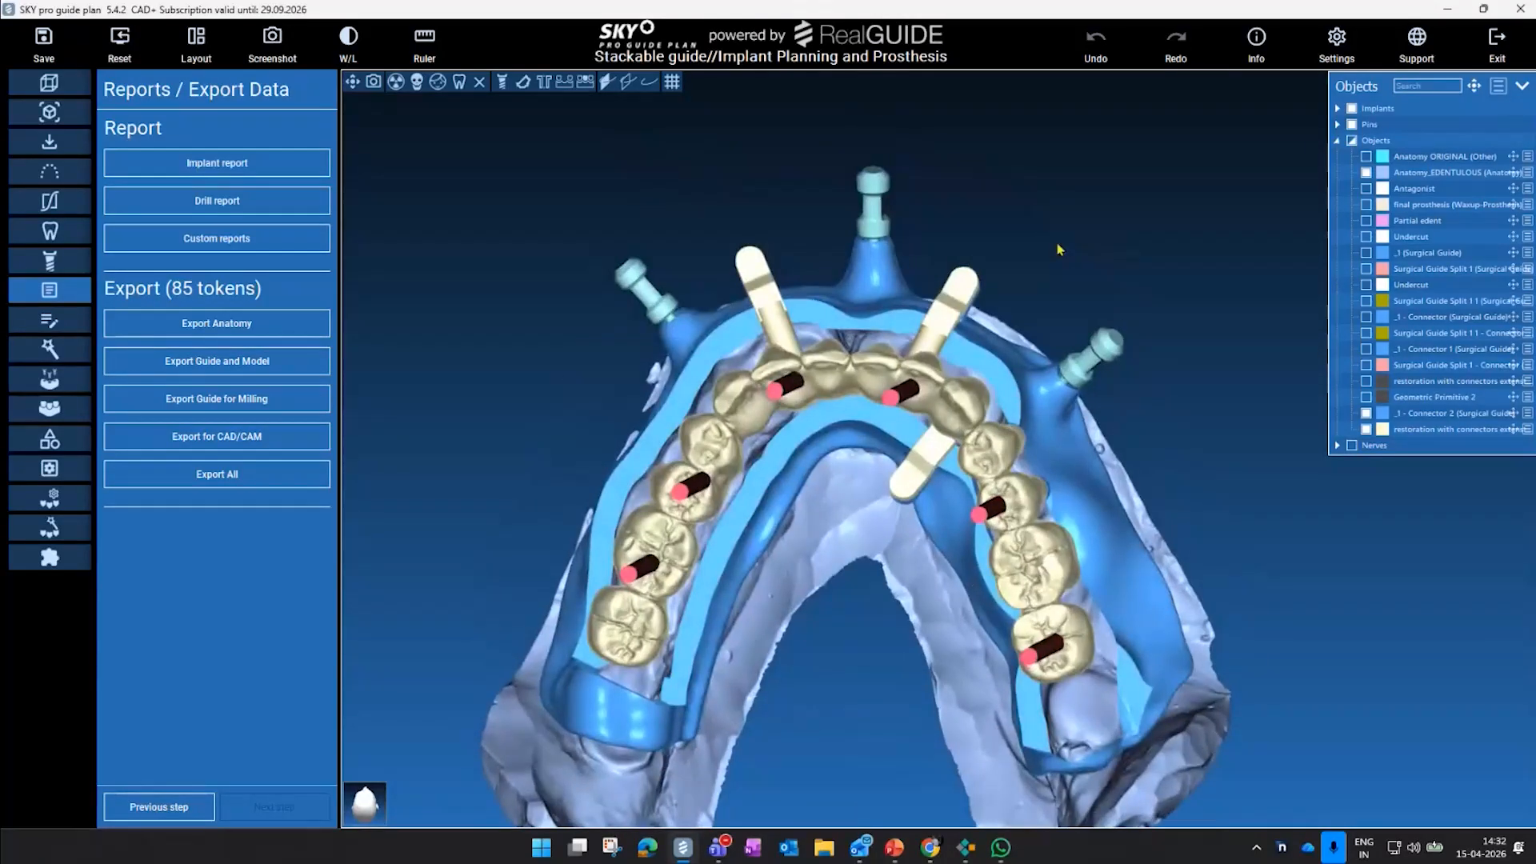
middle_click_drag(1093, 237, 1103, 198)
left_click_drag(1165, 231, 1192, 204)
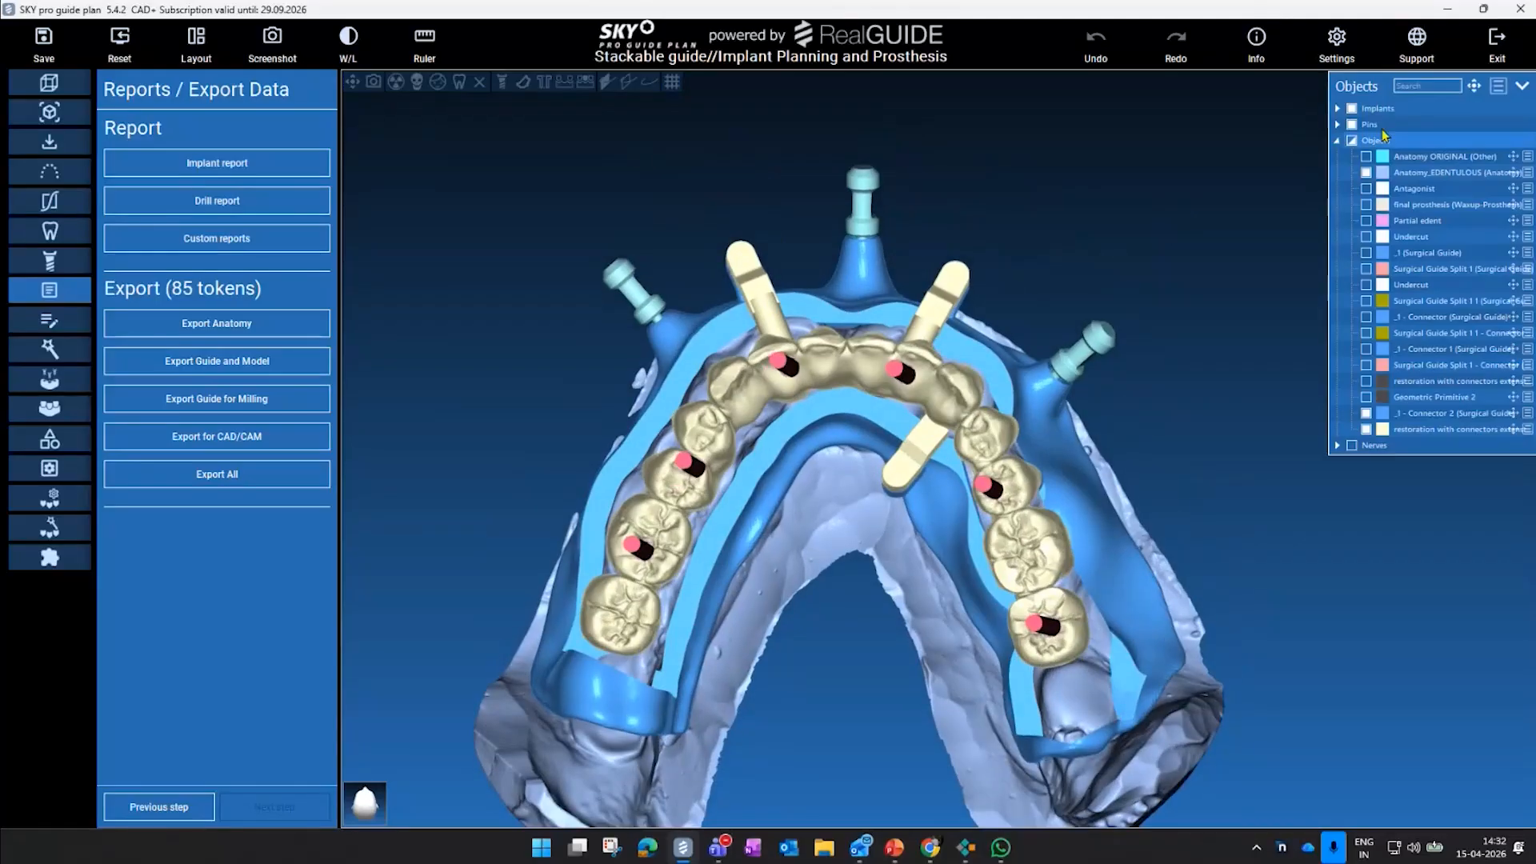
left_click(1498, 50)
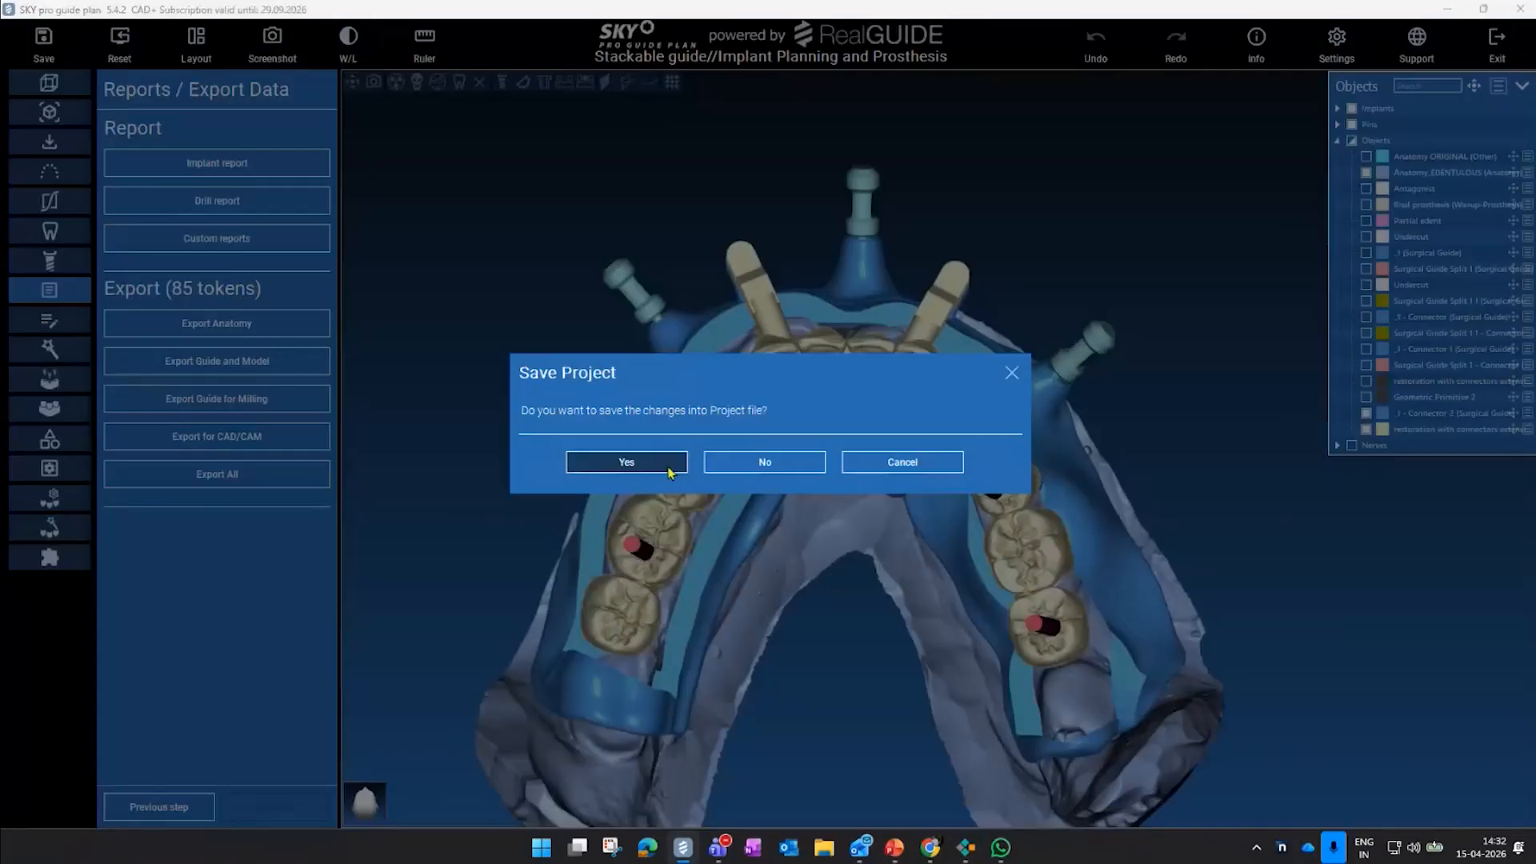
left_click(661, 470)
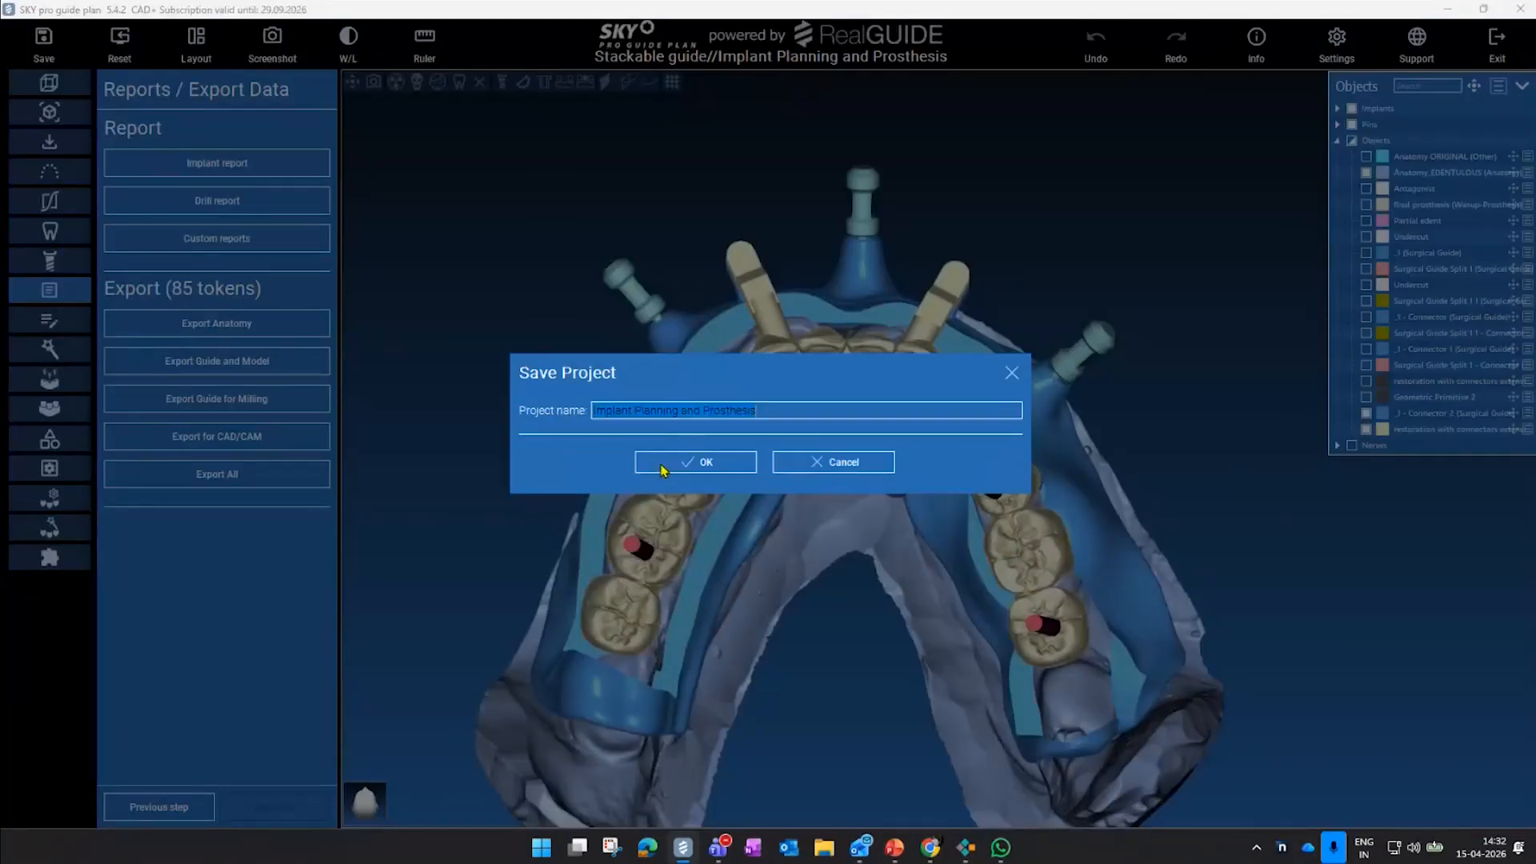
left_click(732, 468)
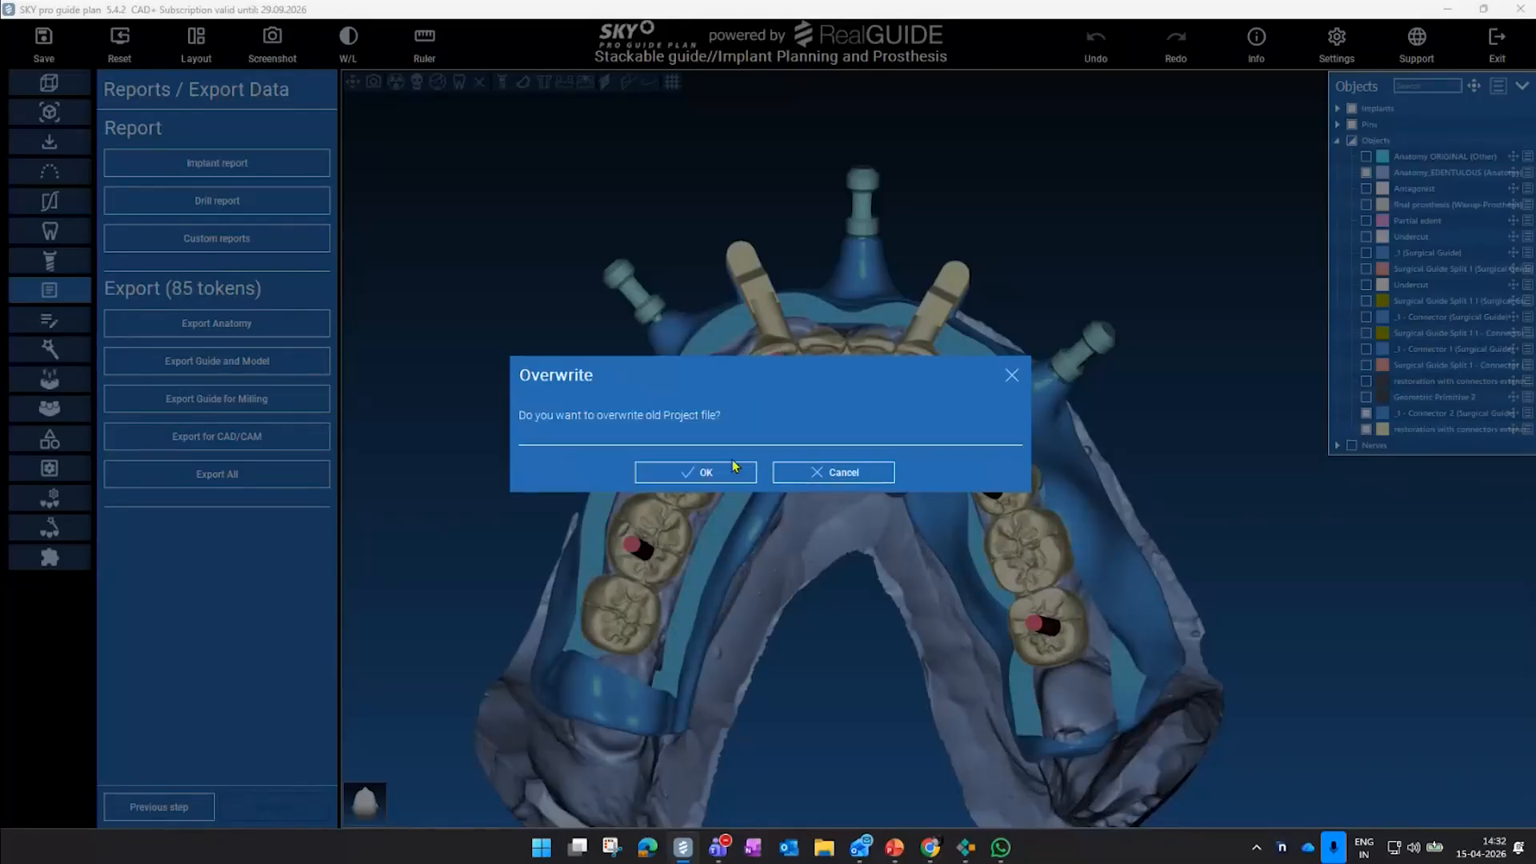
left_click(739, 475)
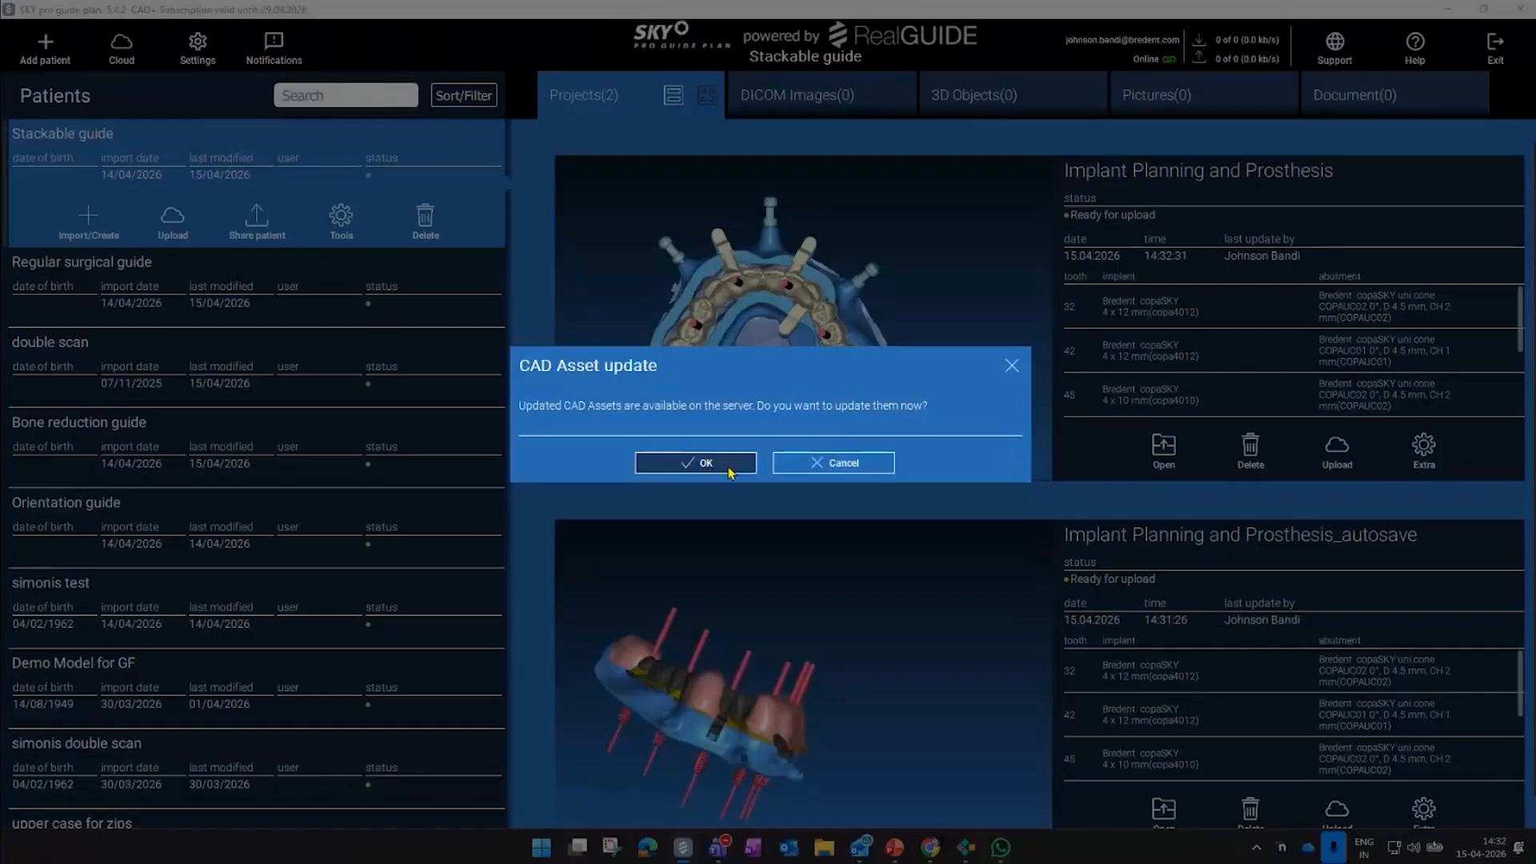
left_click(731, 464)
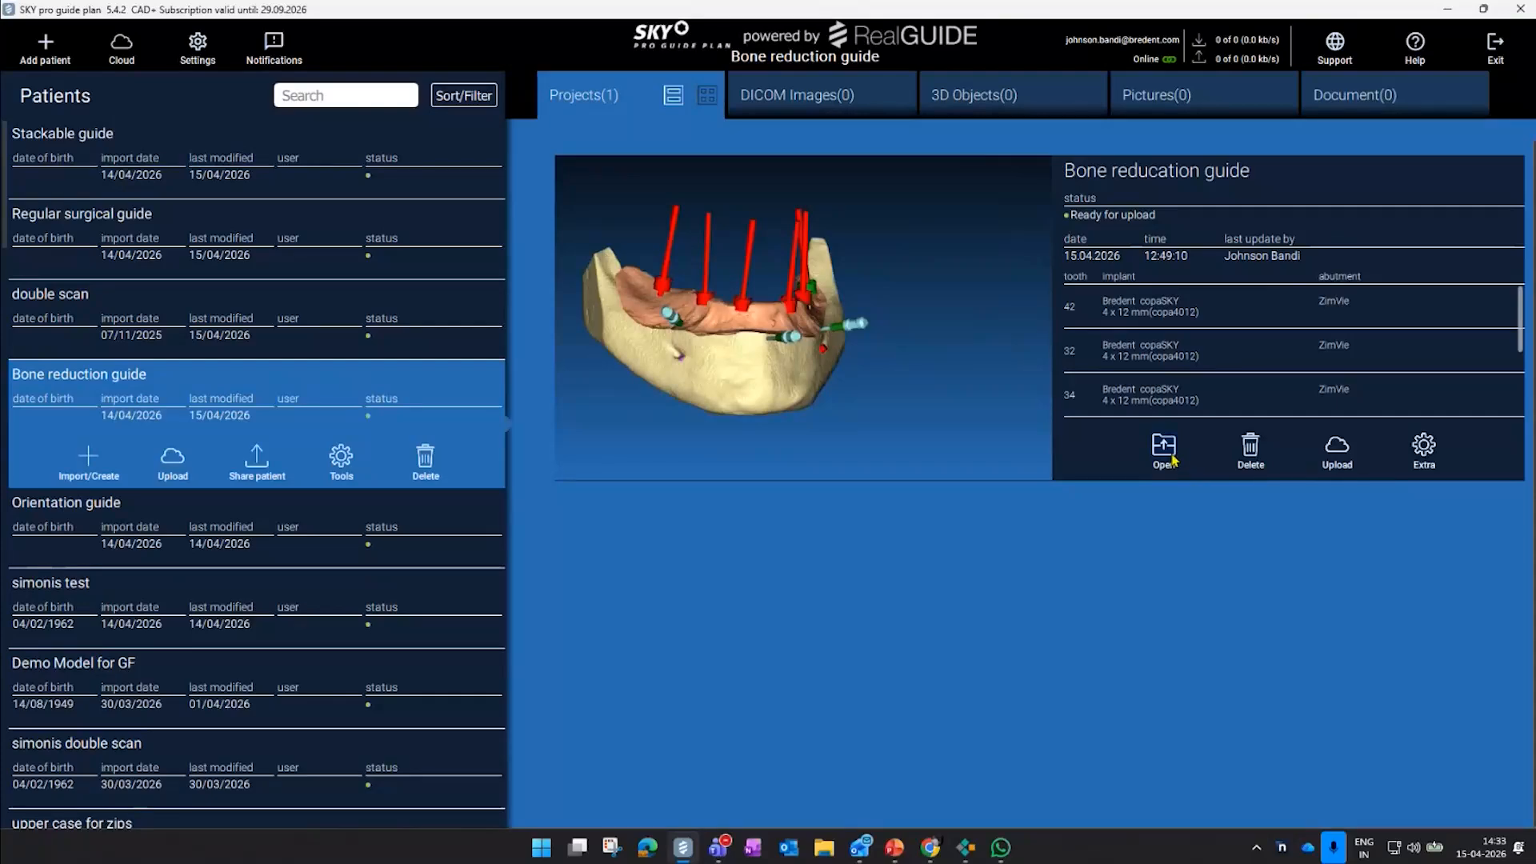
- Open the Bone reduction guide project with the CAD asset update, dismiss the collision warnings and enlarge the 3D view
left_click(1168, 458)
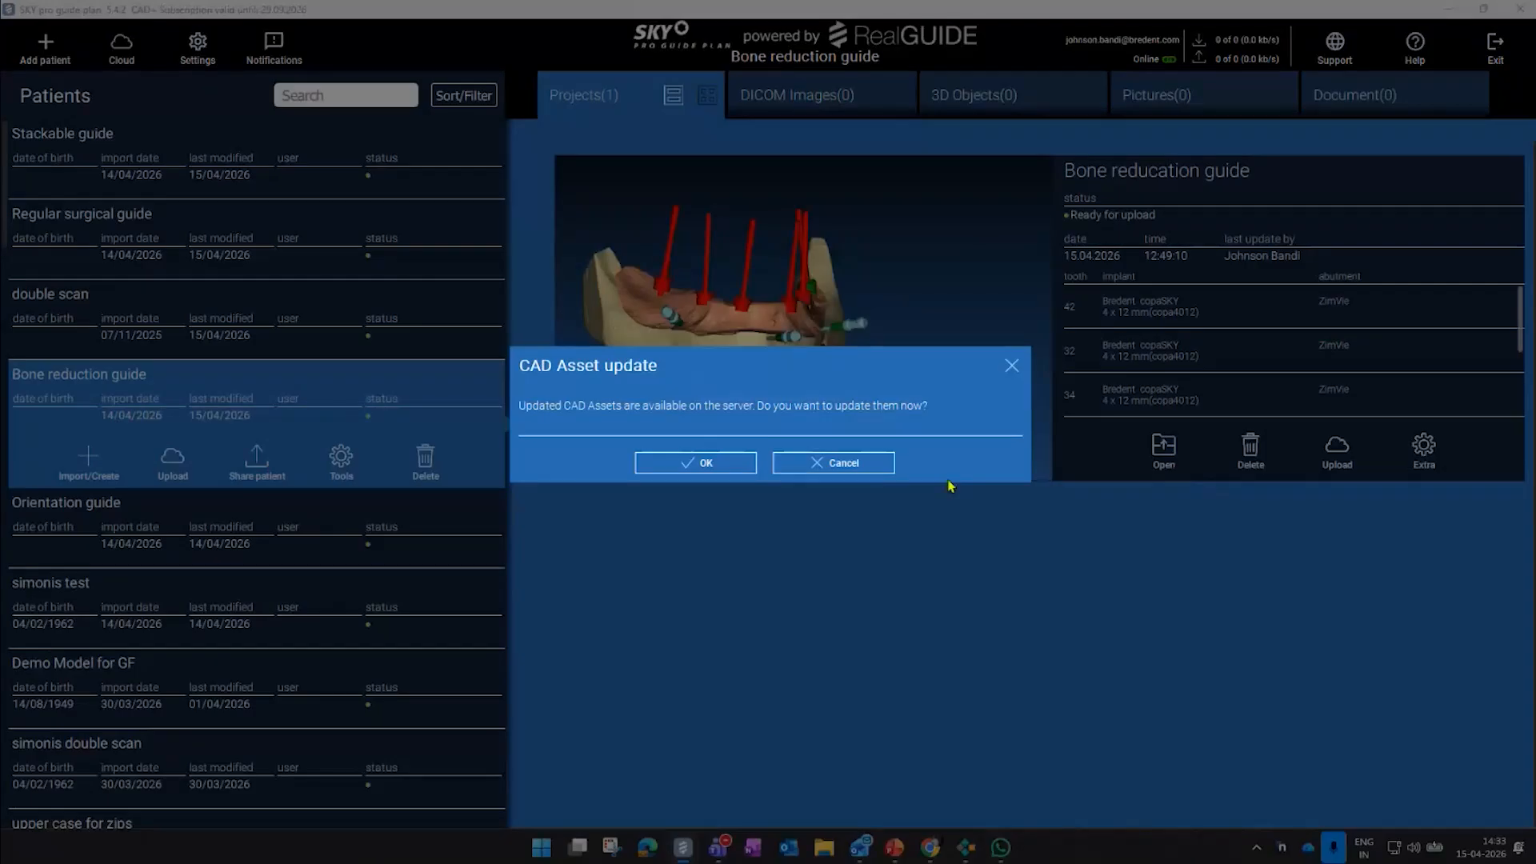
left_click(706, 464)
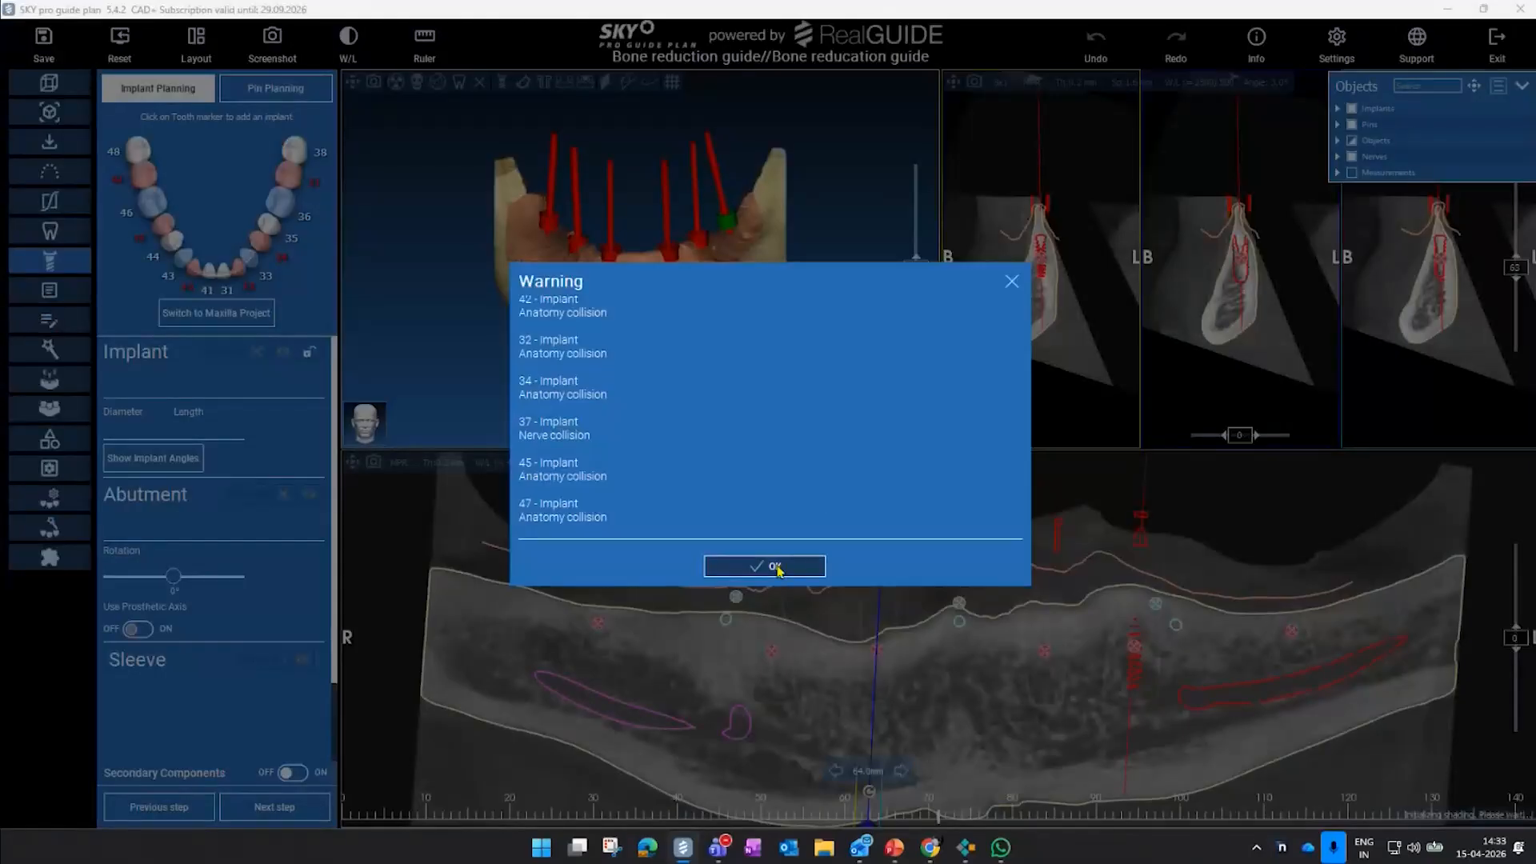
left_click(773, 568)
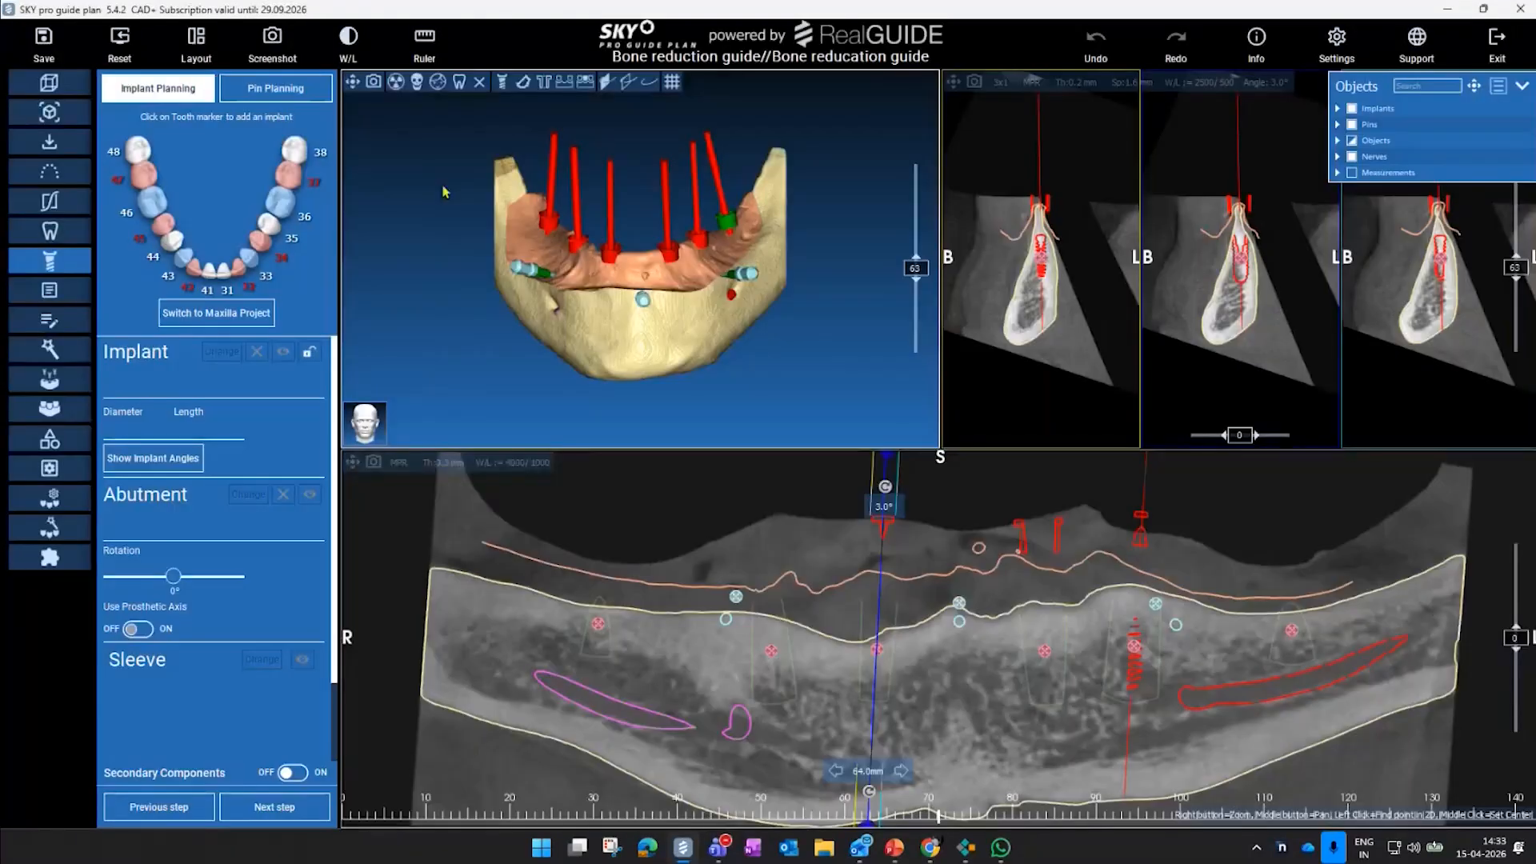
left_click(351, 84)
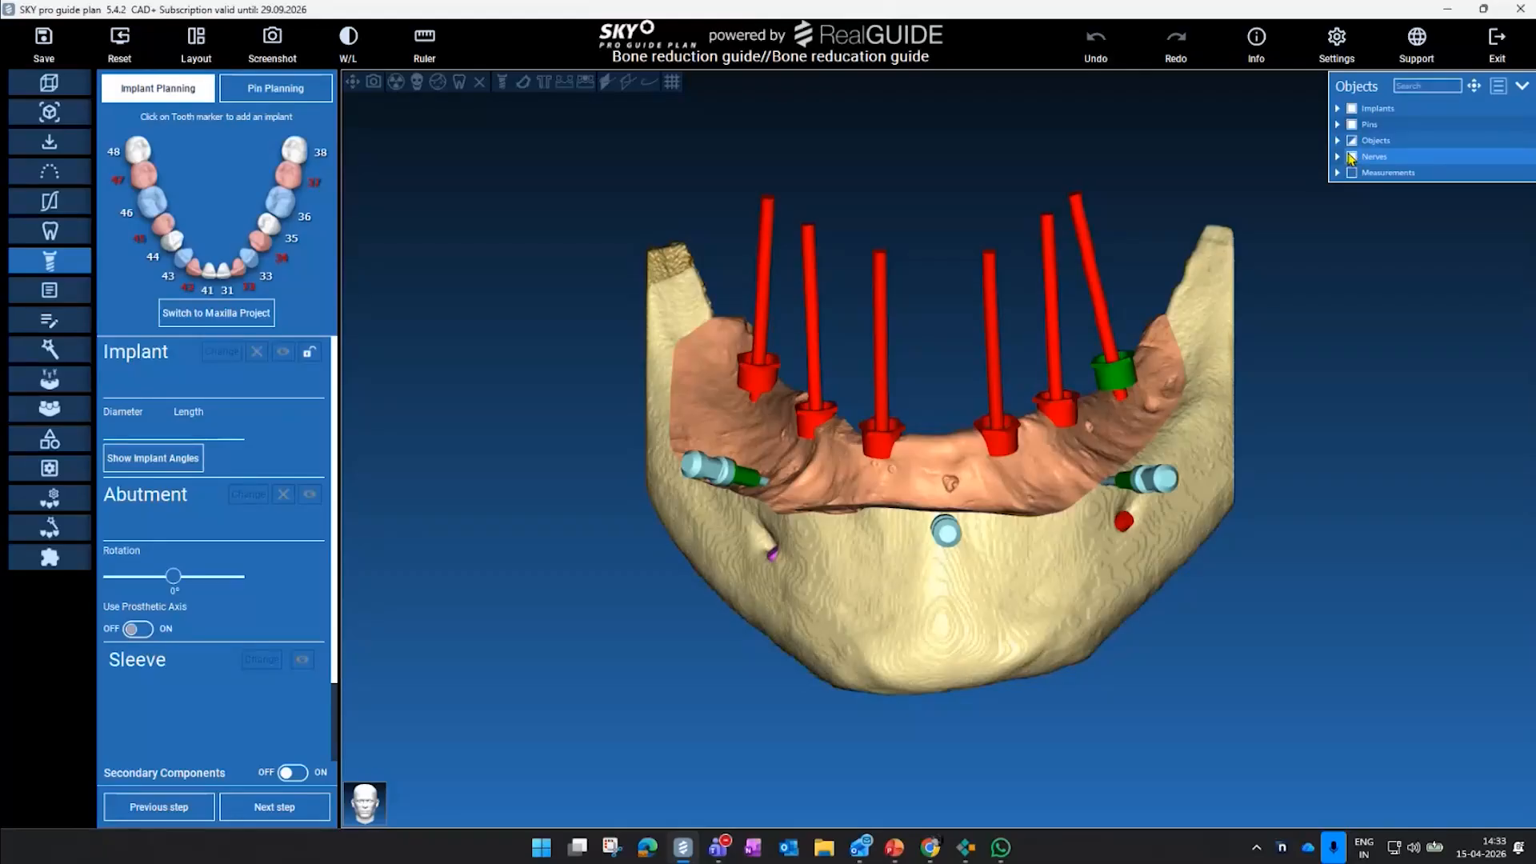
- Hide everything in the Objects group and examine the implants, fixation pins and nerves within the mandible bone
left_click(1351, 141)
left_click(1351, 141)
left_click_drag(1224, 416, 773, 419)
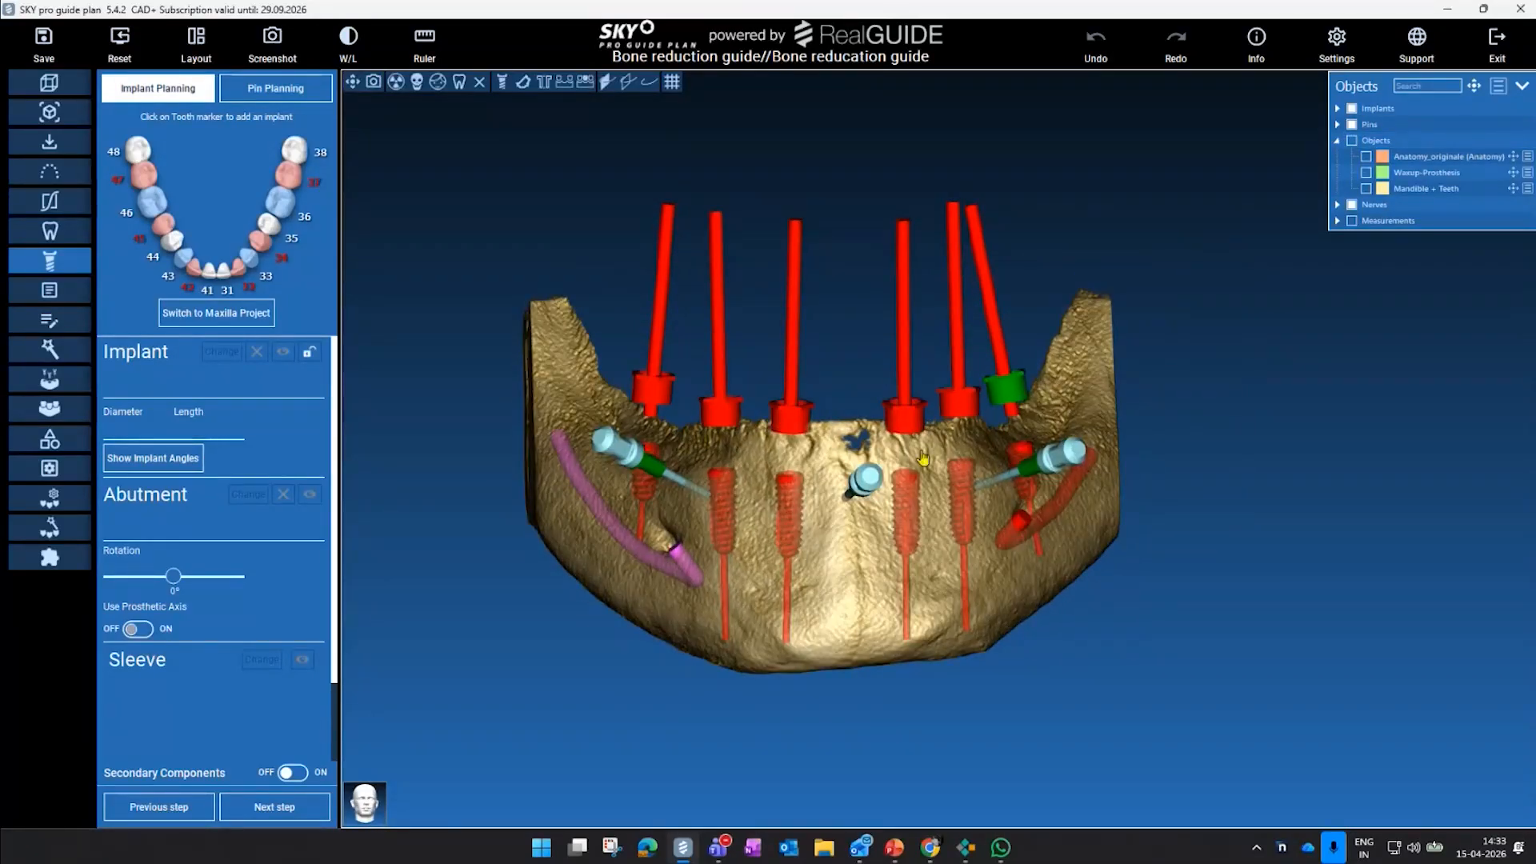
left_click_drag(905, 158, 691, 430)
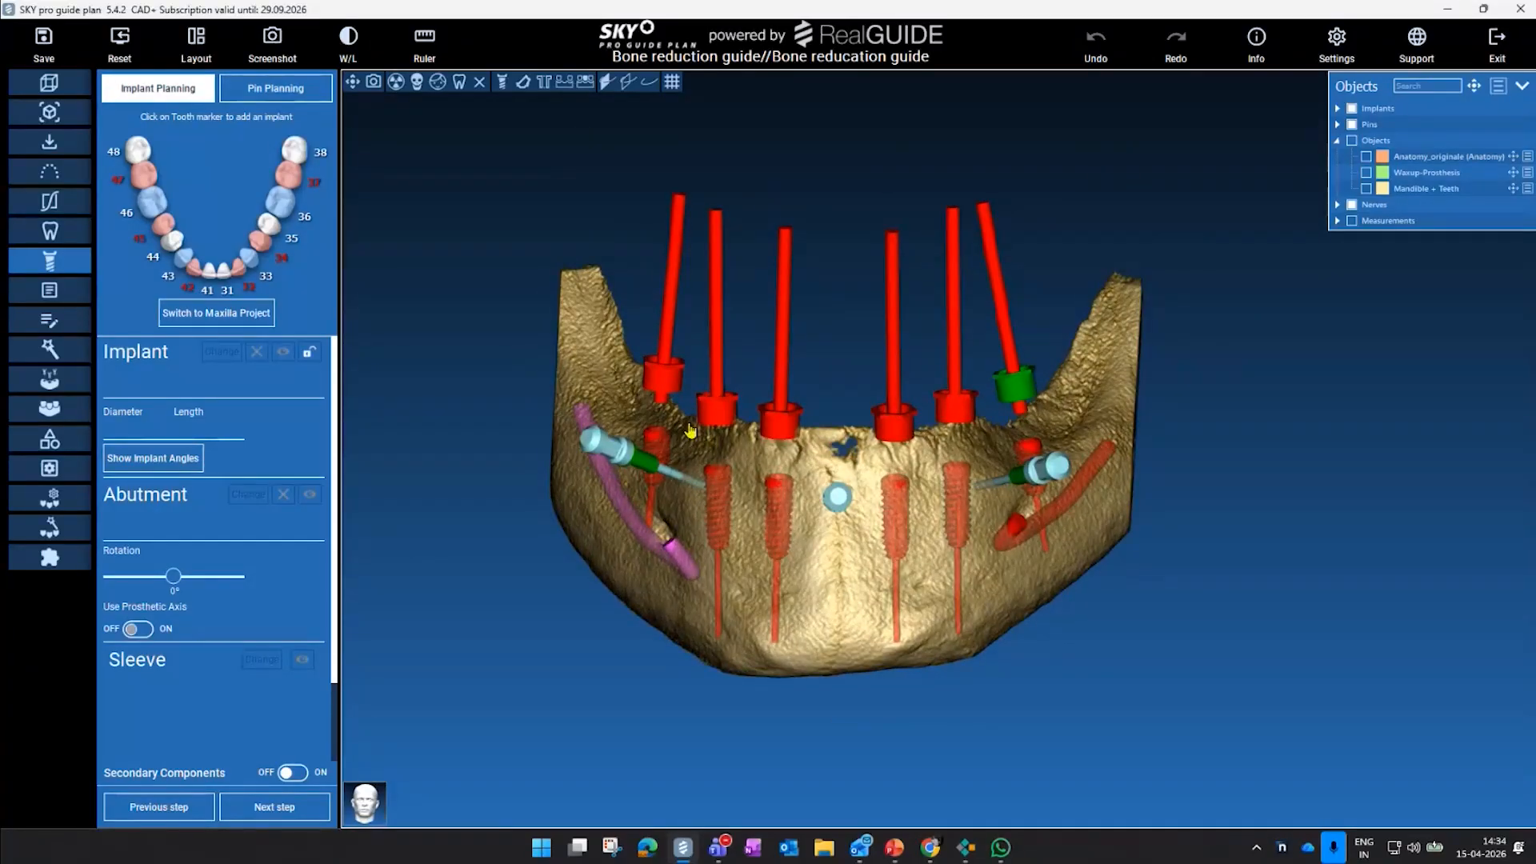
left_click_drag(1284, 491, 1129, 505)
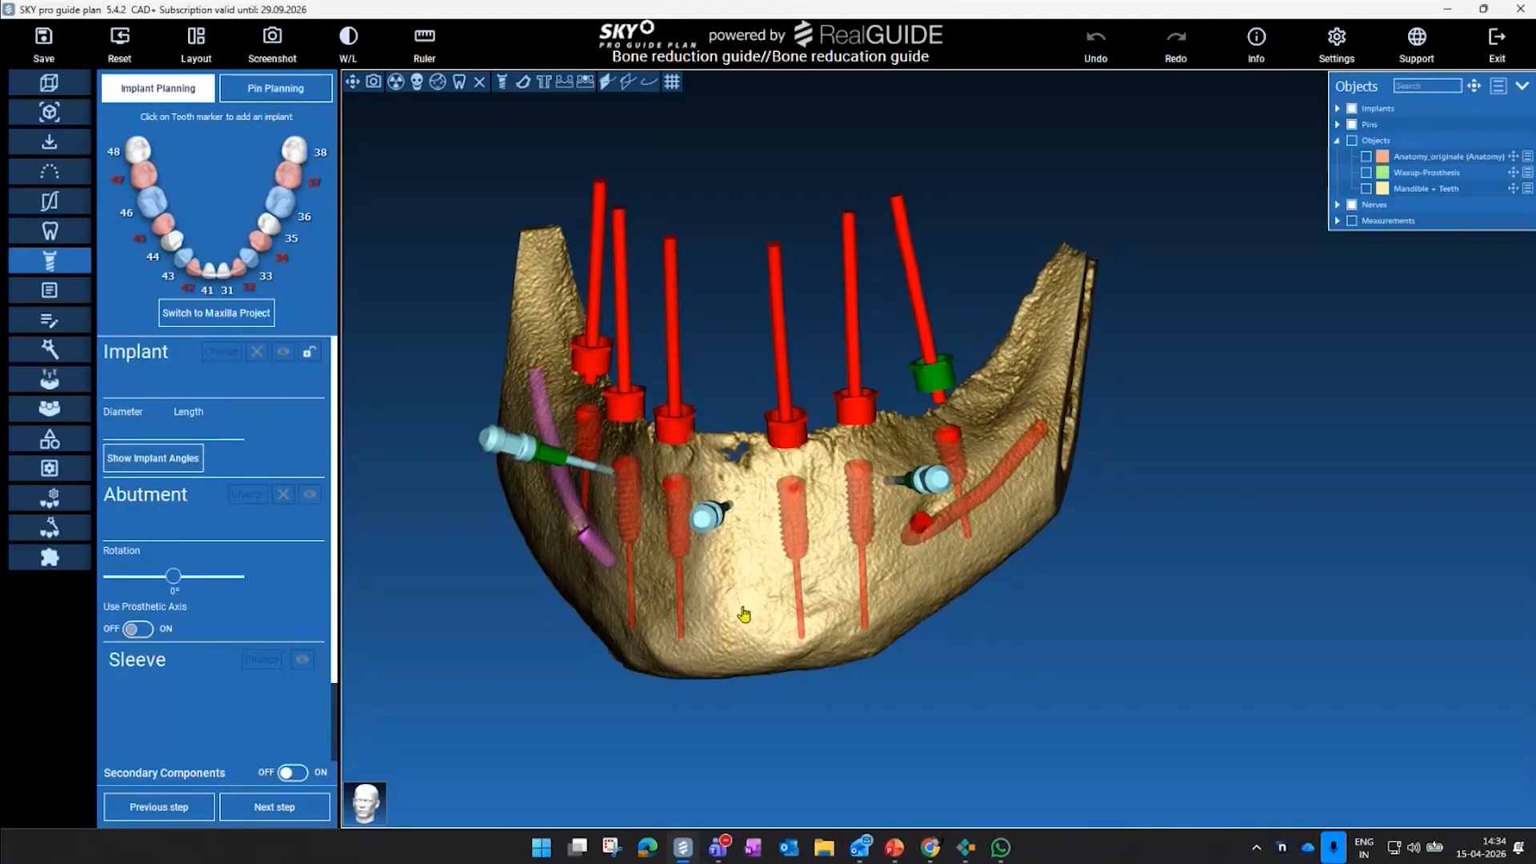
left_click_drag(694, 711, 733, 680)
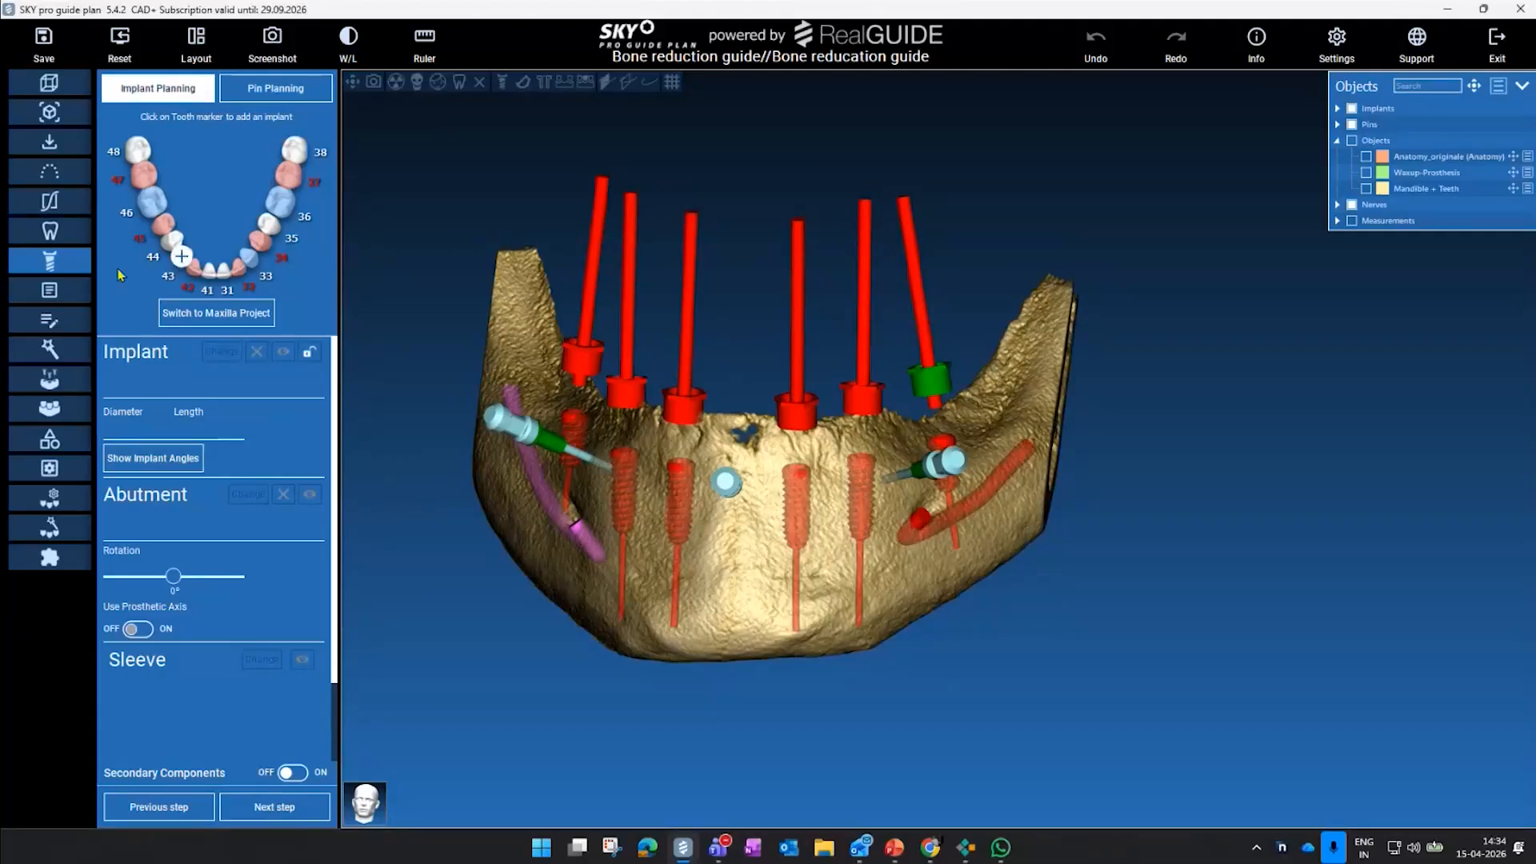
- Start undercut generation and choose Mandible + Teeth as the model
left_click(51, 380)
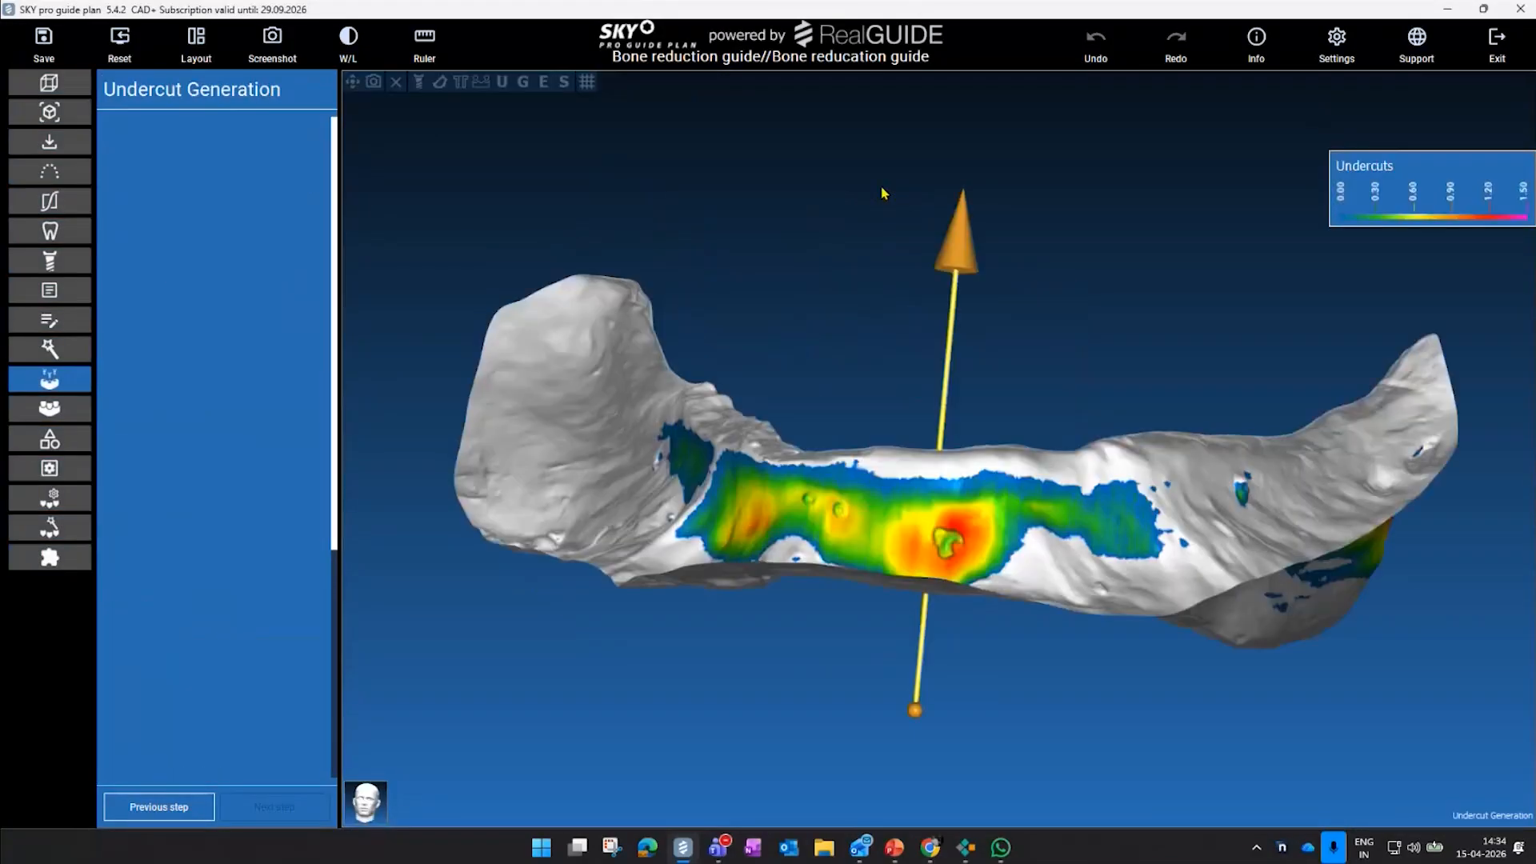
left_click_drag(852, 206, 406, 395)
left_click_drag(1116, 461, 411, 254)
left_click(288, 127)
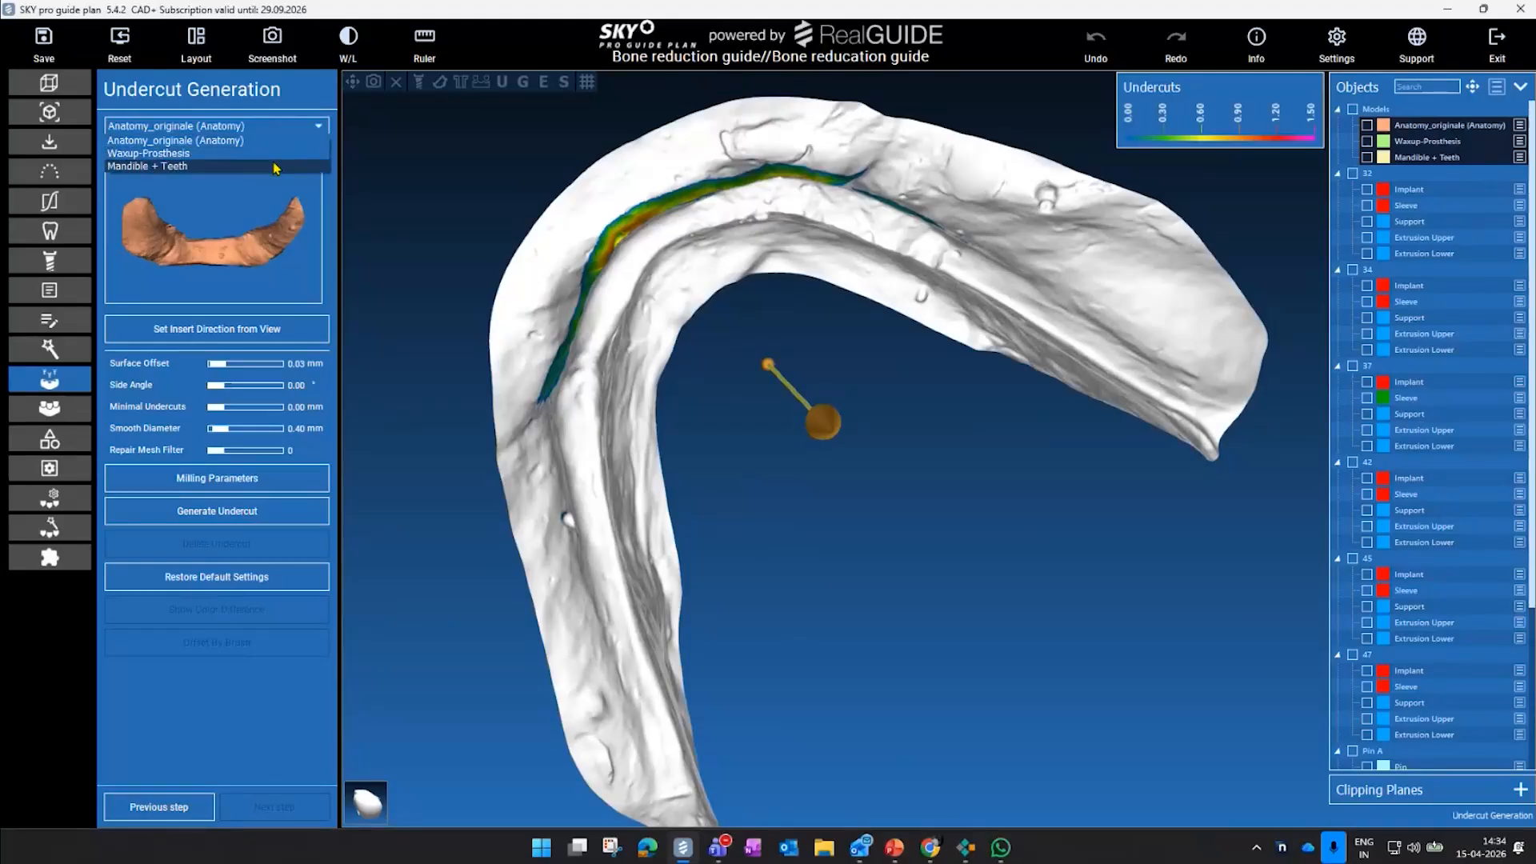
left_click(273, 168)
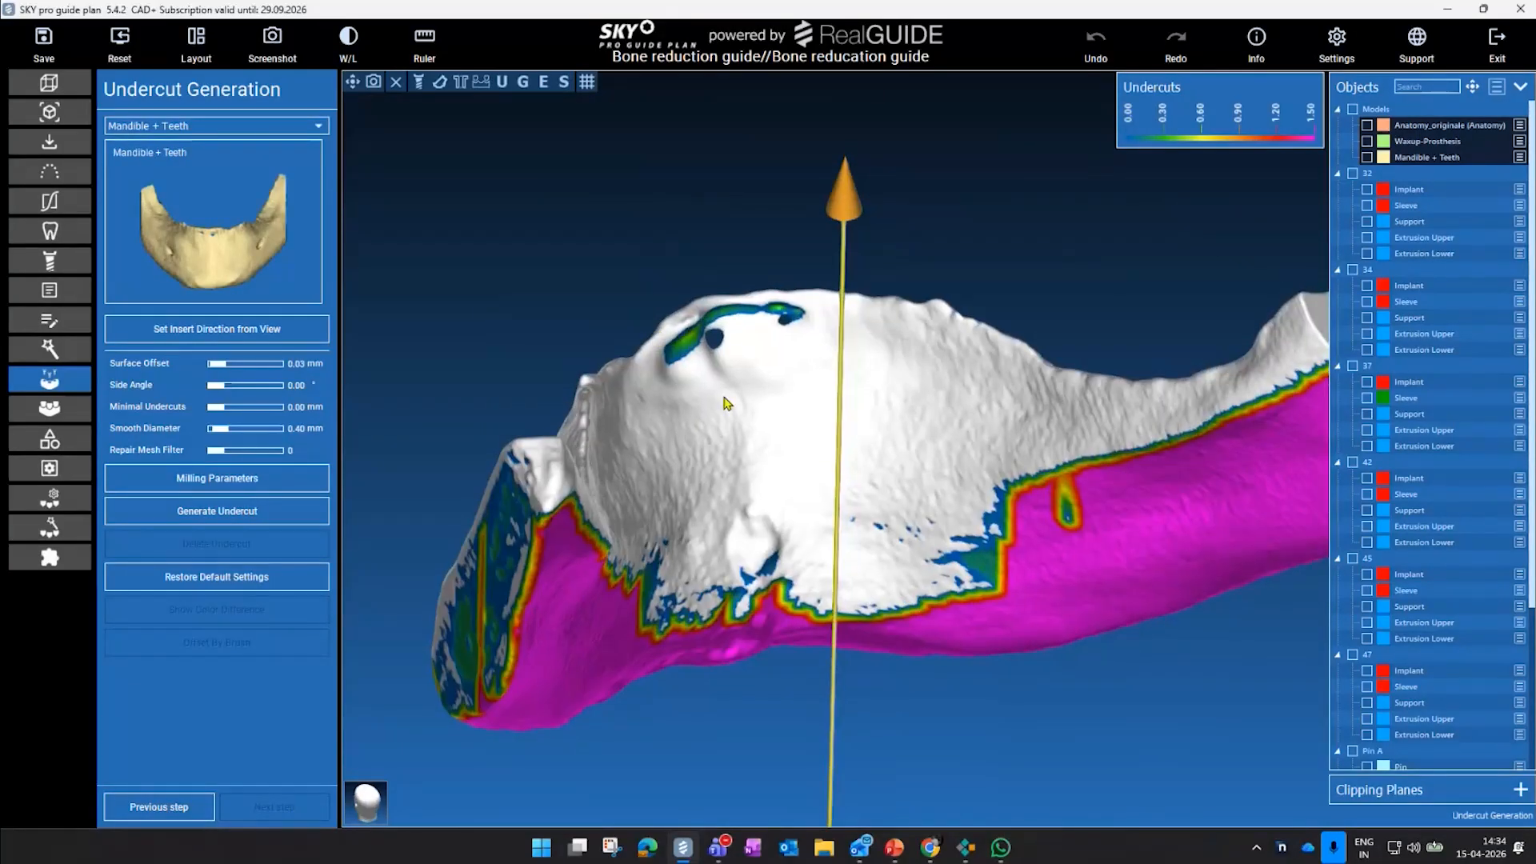
- Set the insertion direction from a straight occlusal view of the mandible and generate the undercut
left_click_drag(727, 432, 459, 288)
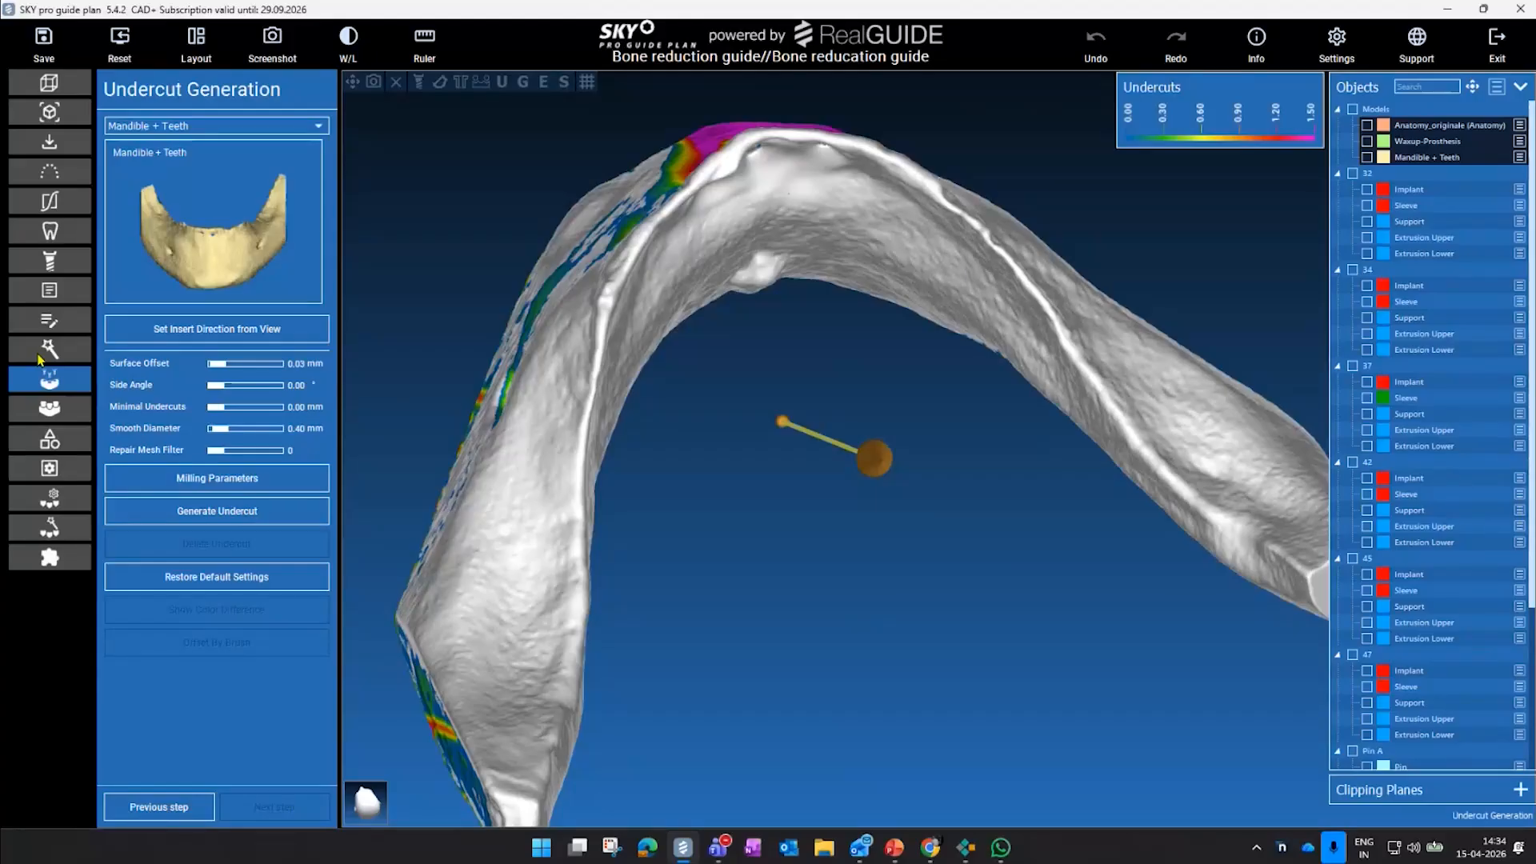
left_click_drag(991, 507, 870, 524)
left_click(323, 341)
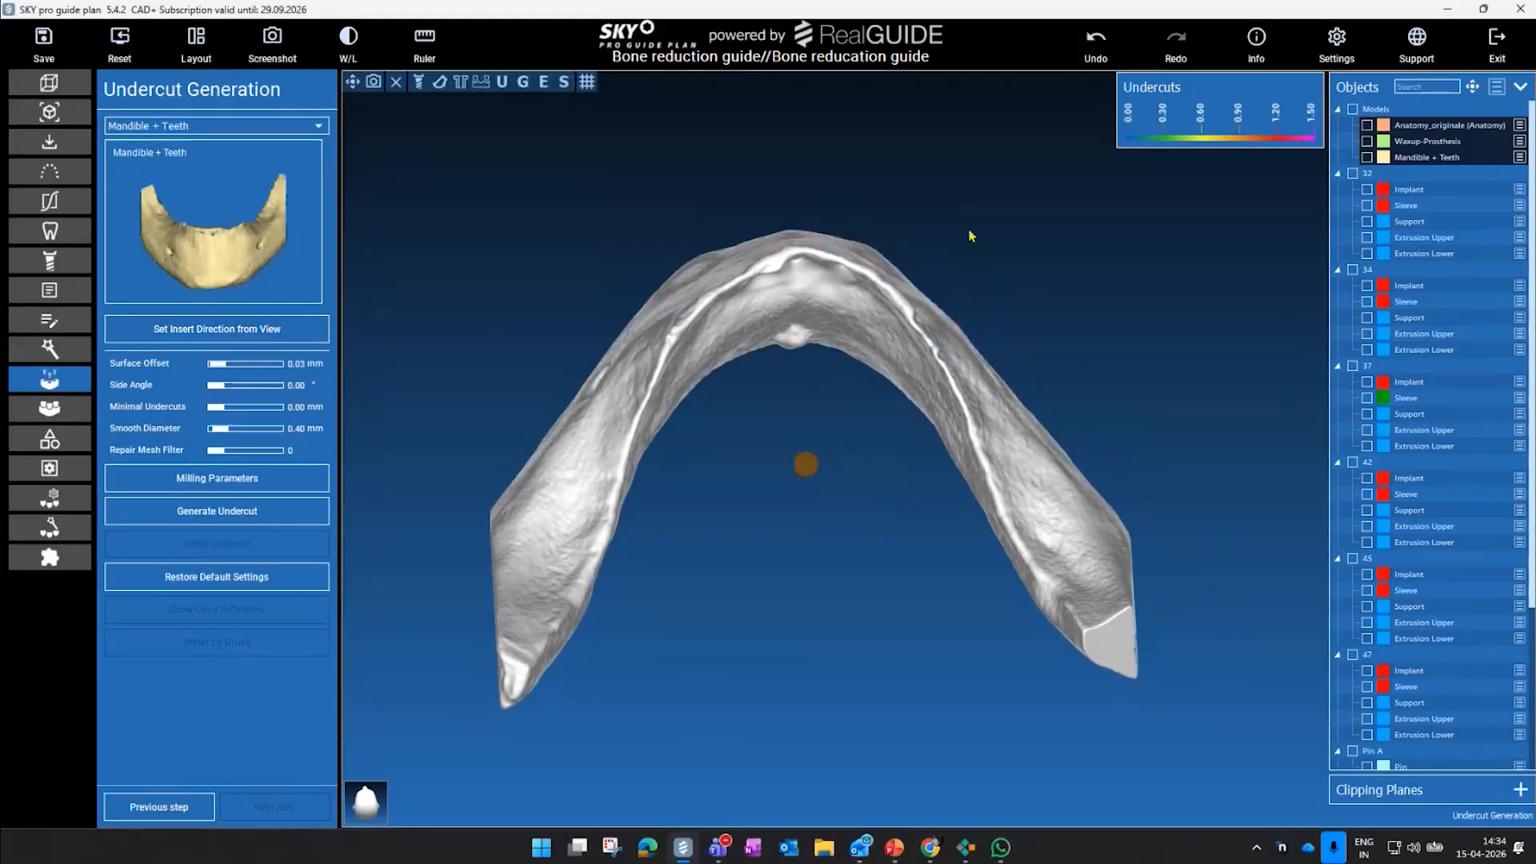
left_click(283, 522)
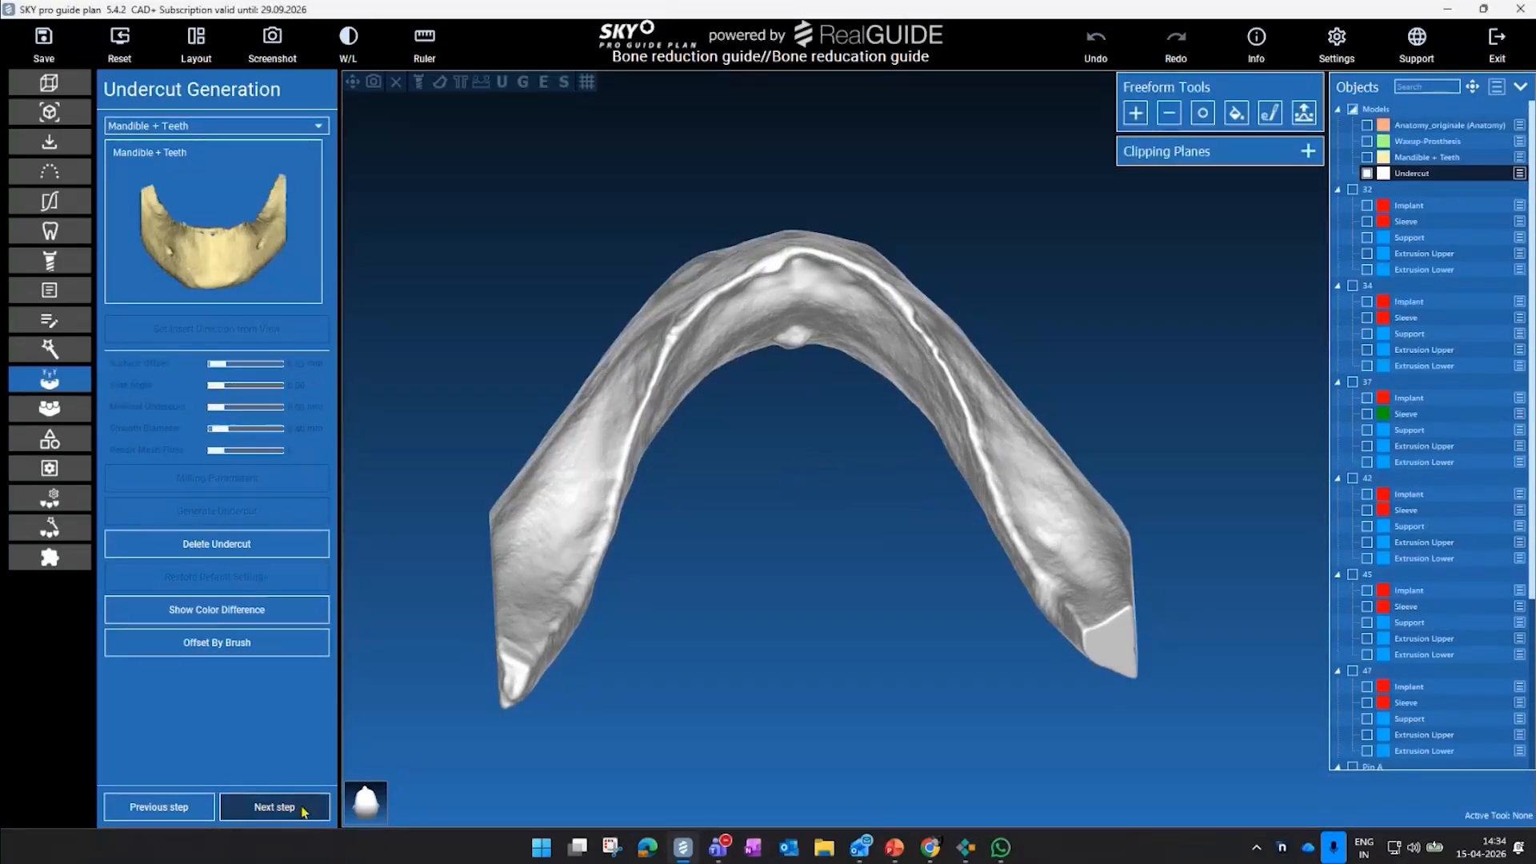
- Proceed to guide generation and show the pins of Pin A, Pin D and Pin E
left_click(301, 808)
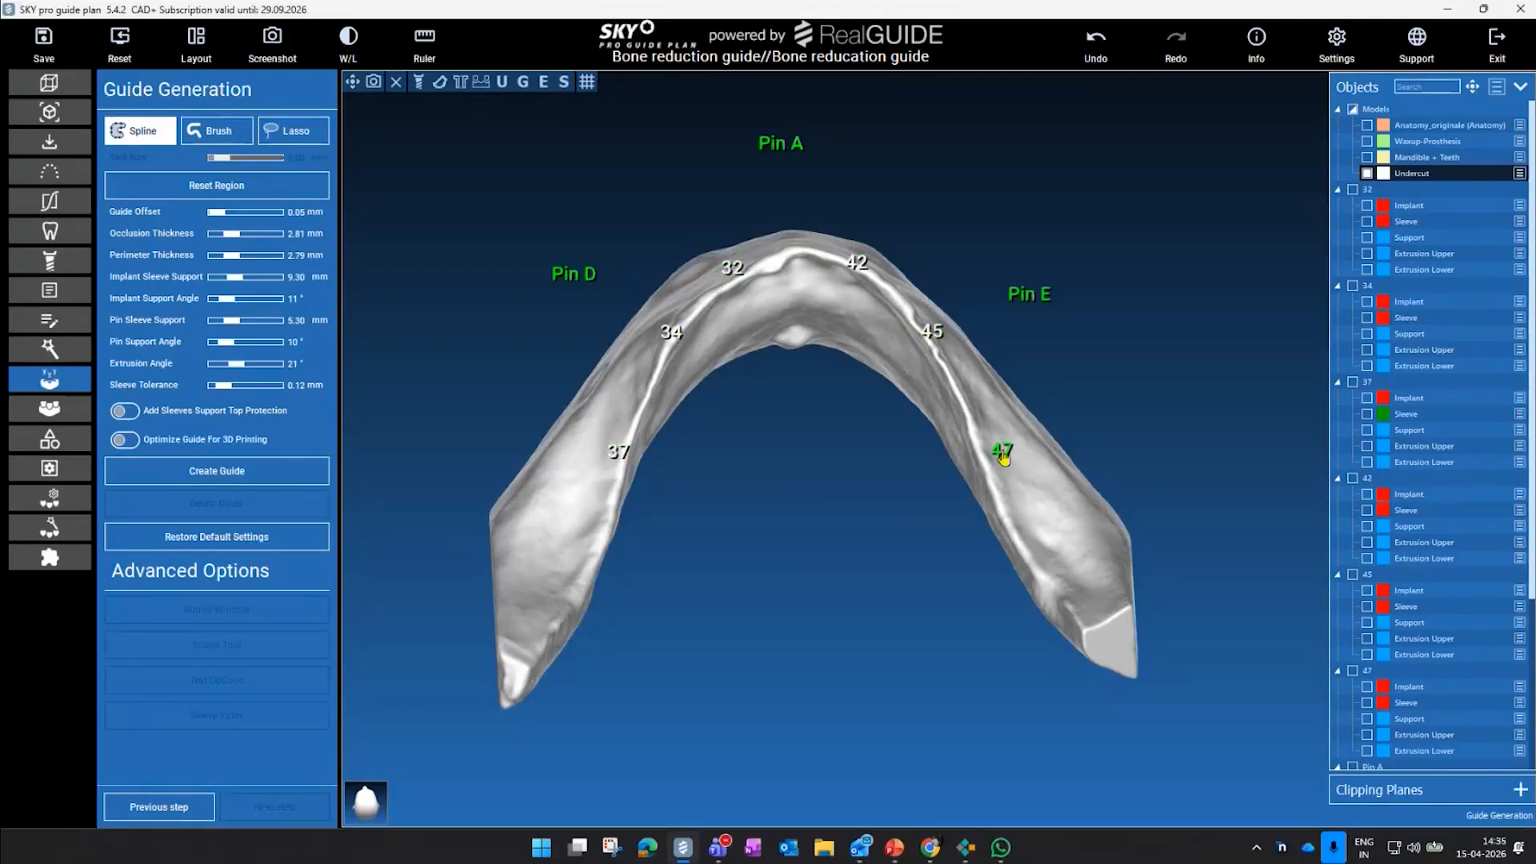
scroll(1449, 624, "down", 5)
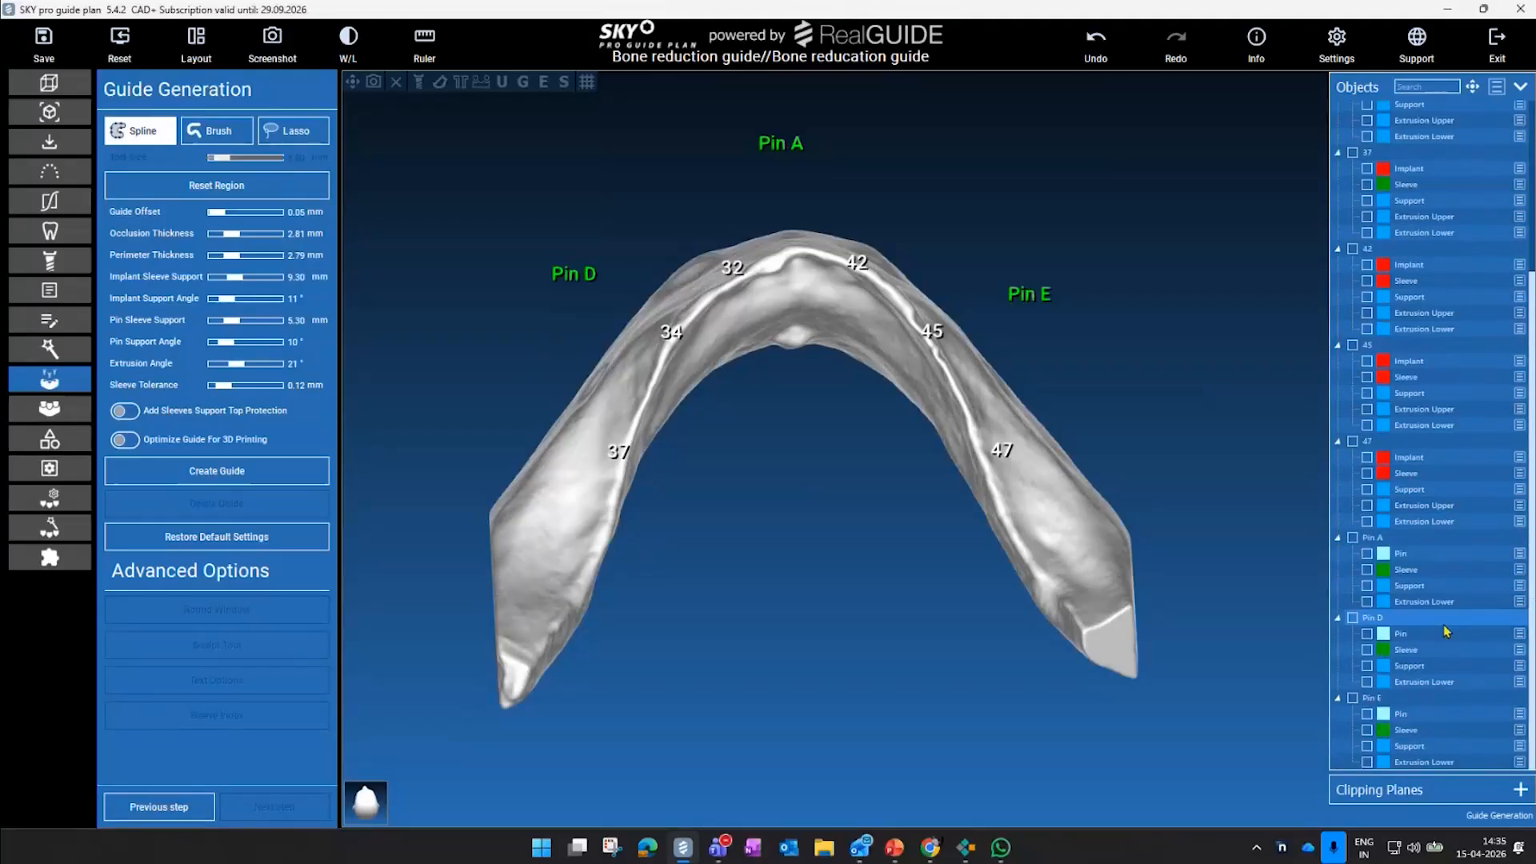
left_click(1367, 553)
left_click(1367, 634)
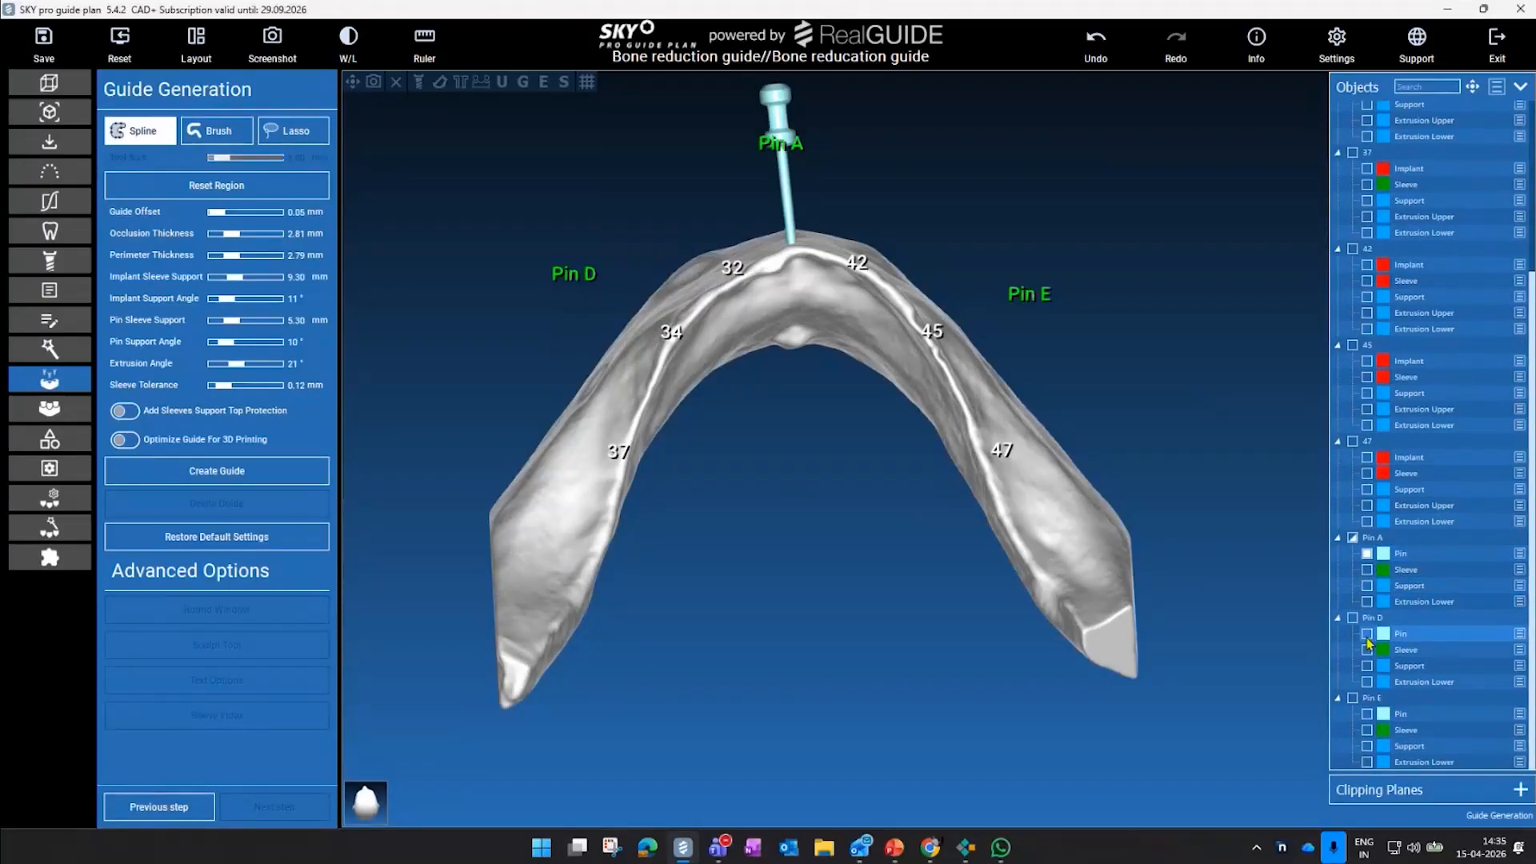
left_click(1367, 715)
- Outline the guide region with a closed spline around the alveolar ridge, passing the three pins and enclosing all implant sites
left_click_drag(1144, 640, 896, 618)
left_click(611, 369)
left_click(648, 331)
left_click(764, 234)
left_click_drag(744, 240, 576, 260)
left_click(818, 217)
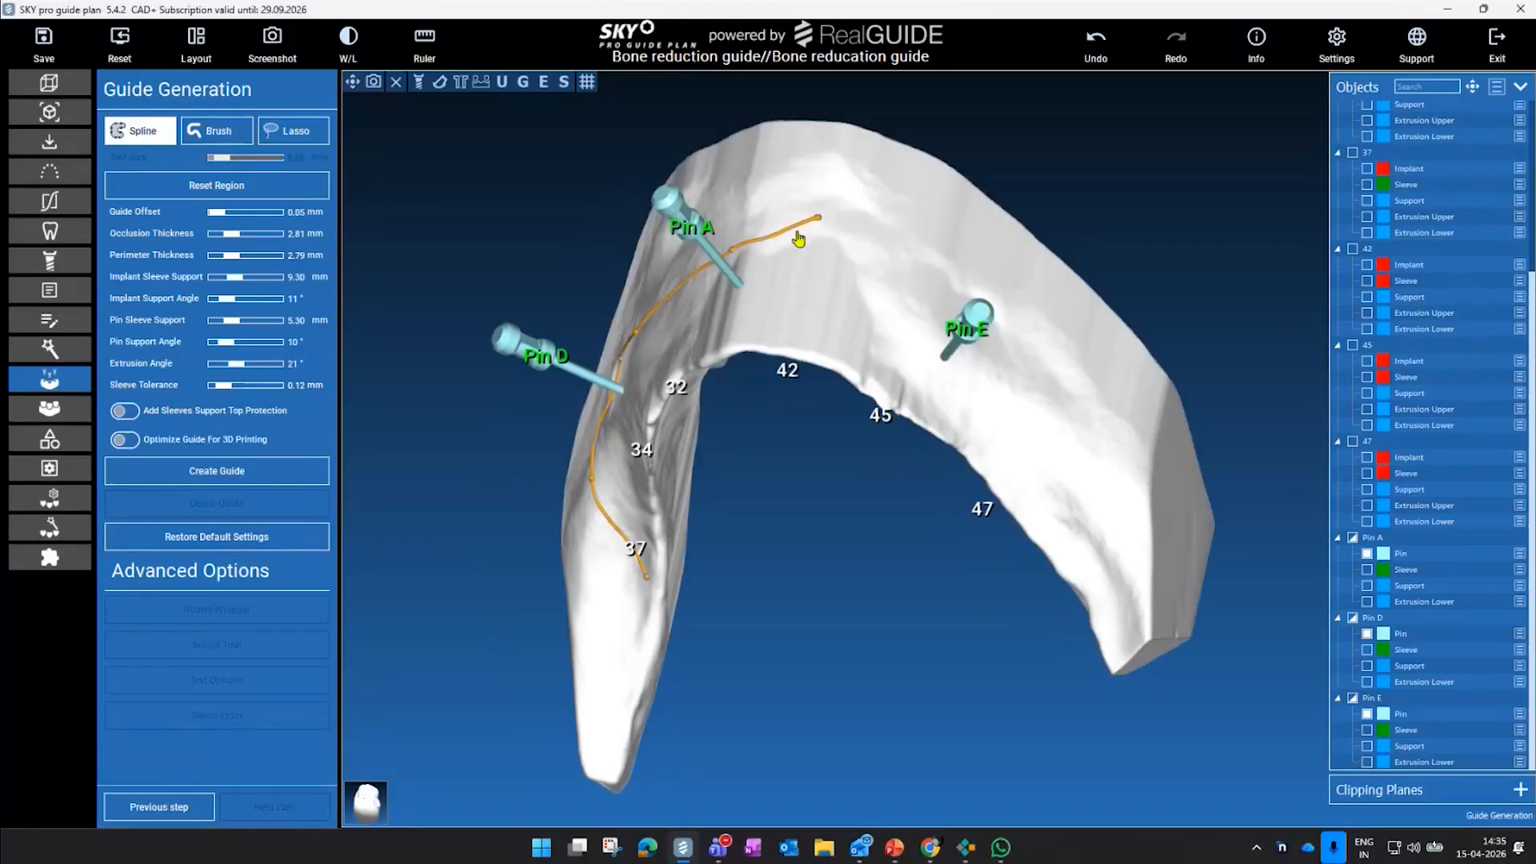
left_click_drag(1047, 555, 868, 425)
left_click_drag(581, 608, 612, 705)
scroll(616, 552, "up", 5)
left_click(633, 566)
scroll(827, 573, "down", 5)
left_click_drag(827, 573, 940, 668)
left_click(649, 213)
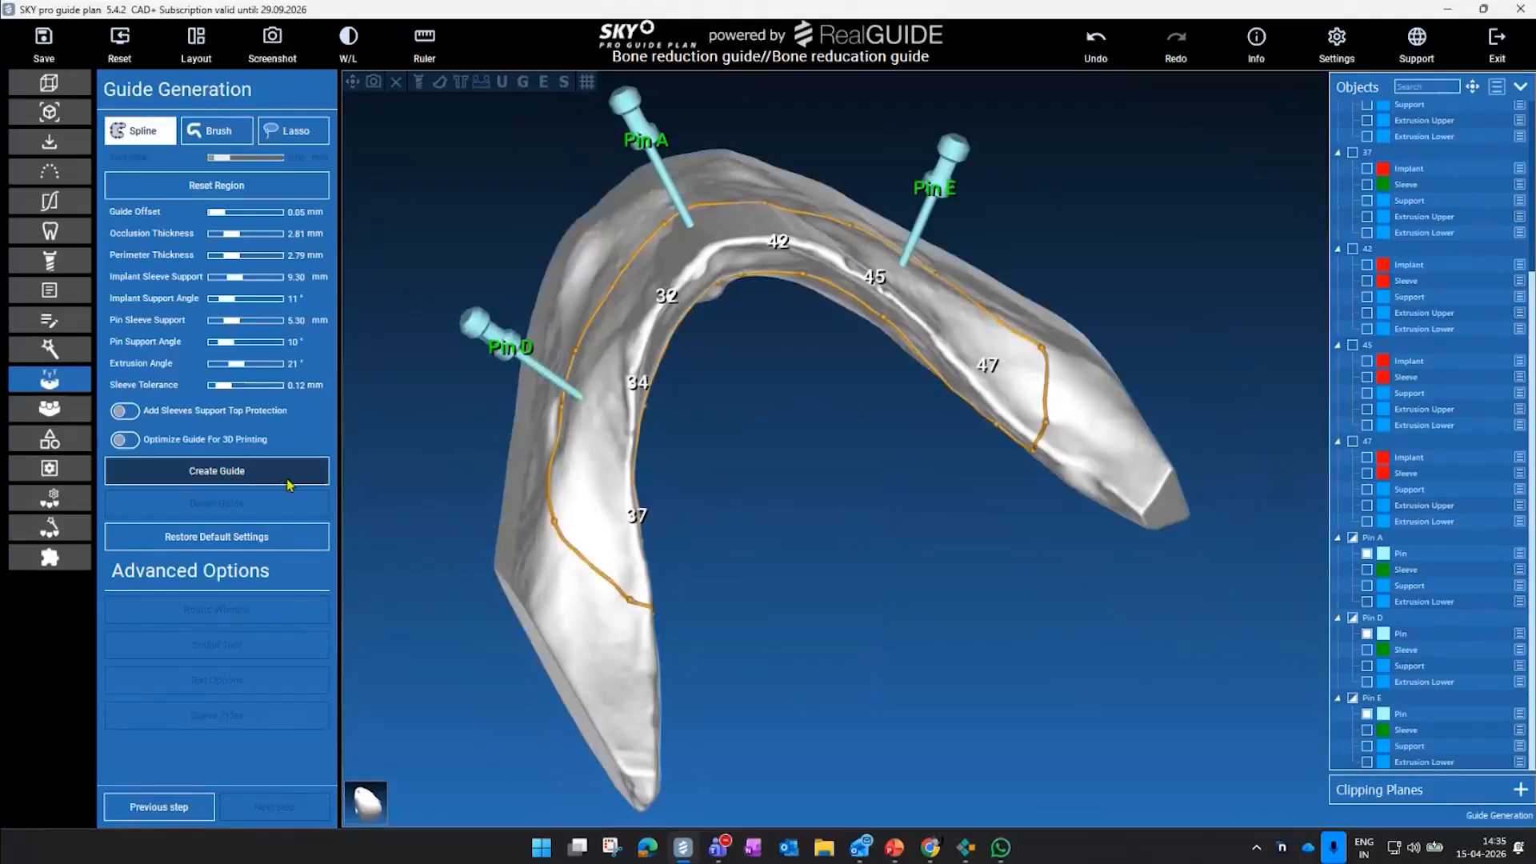
- Create the surgical guide from the outlined region and inspect it around the pin supports
left_click(288, 477)
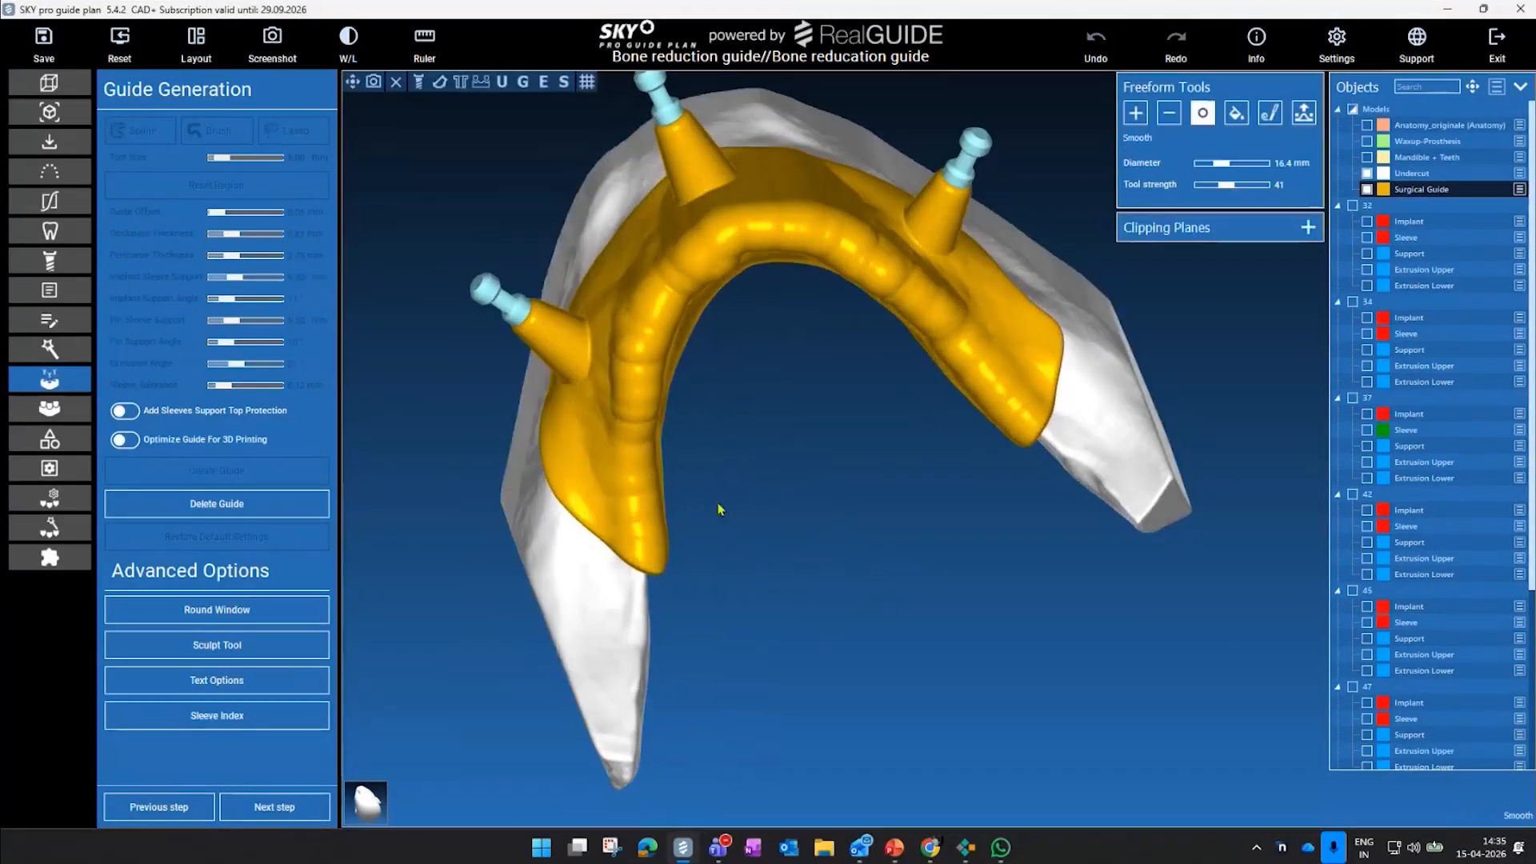
scroll(720, 510, "up", 2)
left_click_drag(618, 376, 866, 184)
mouse_move(824, 512)
left_mouse_down()
mouse_move(872, 269)
mouse_move(1060, 536)
mouse_move(343, 526)
left_mouse_up()
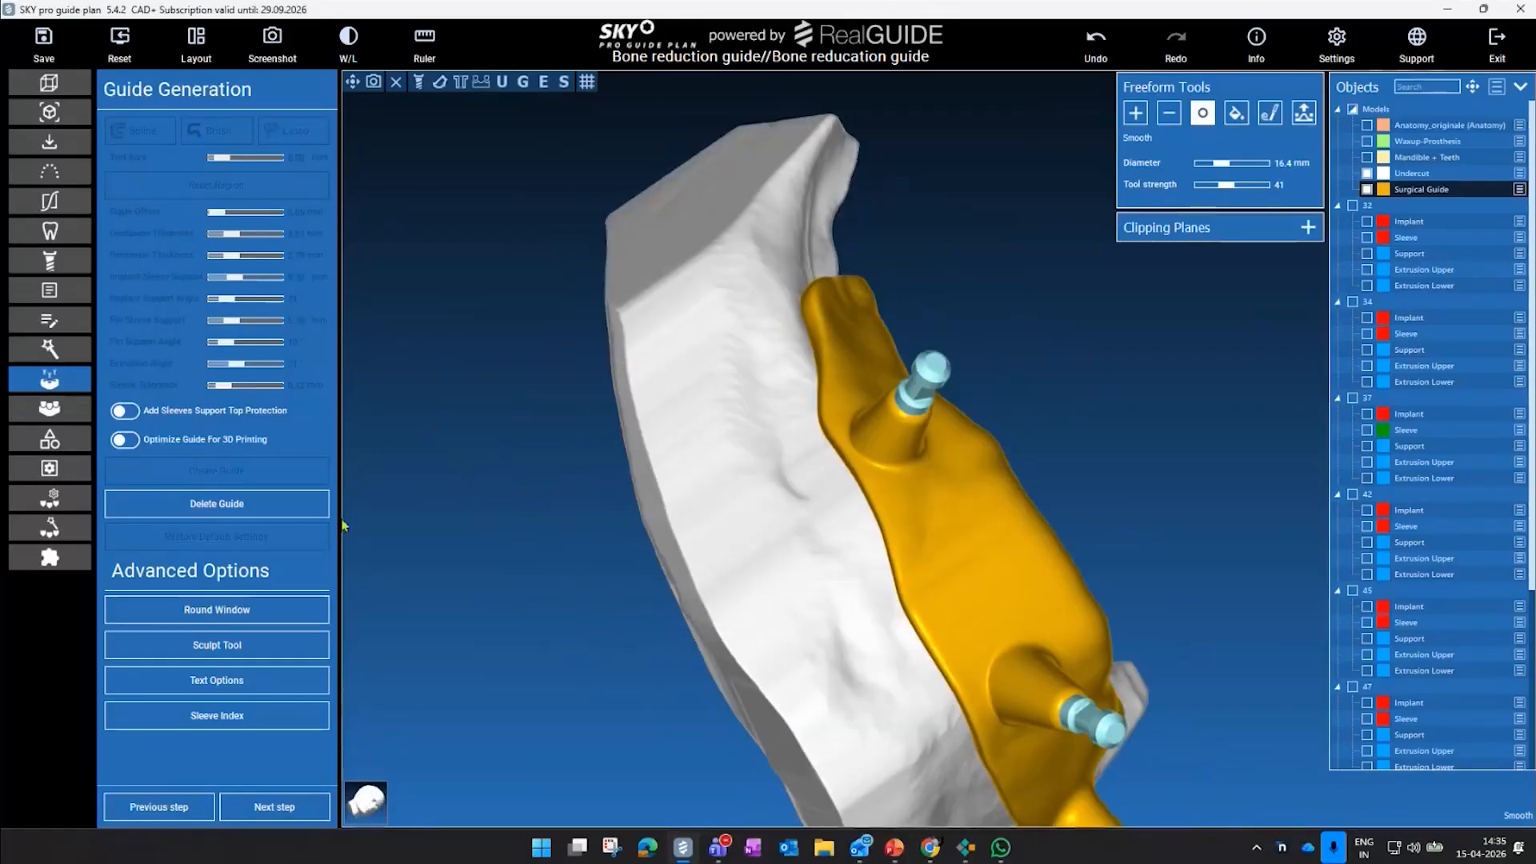
- Finish guide generation, enlarge the 3D view and hide Anatomy_originale to review the guide on the bone
left_click(302, 813)
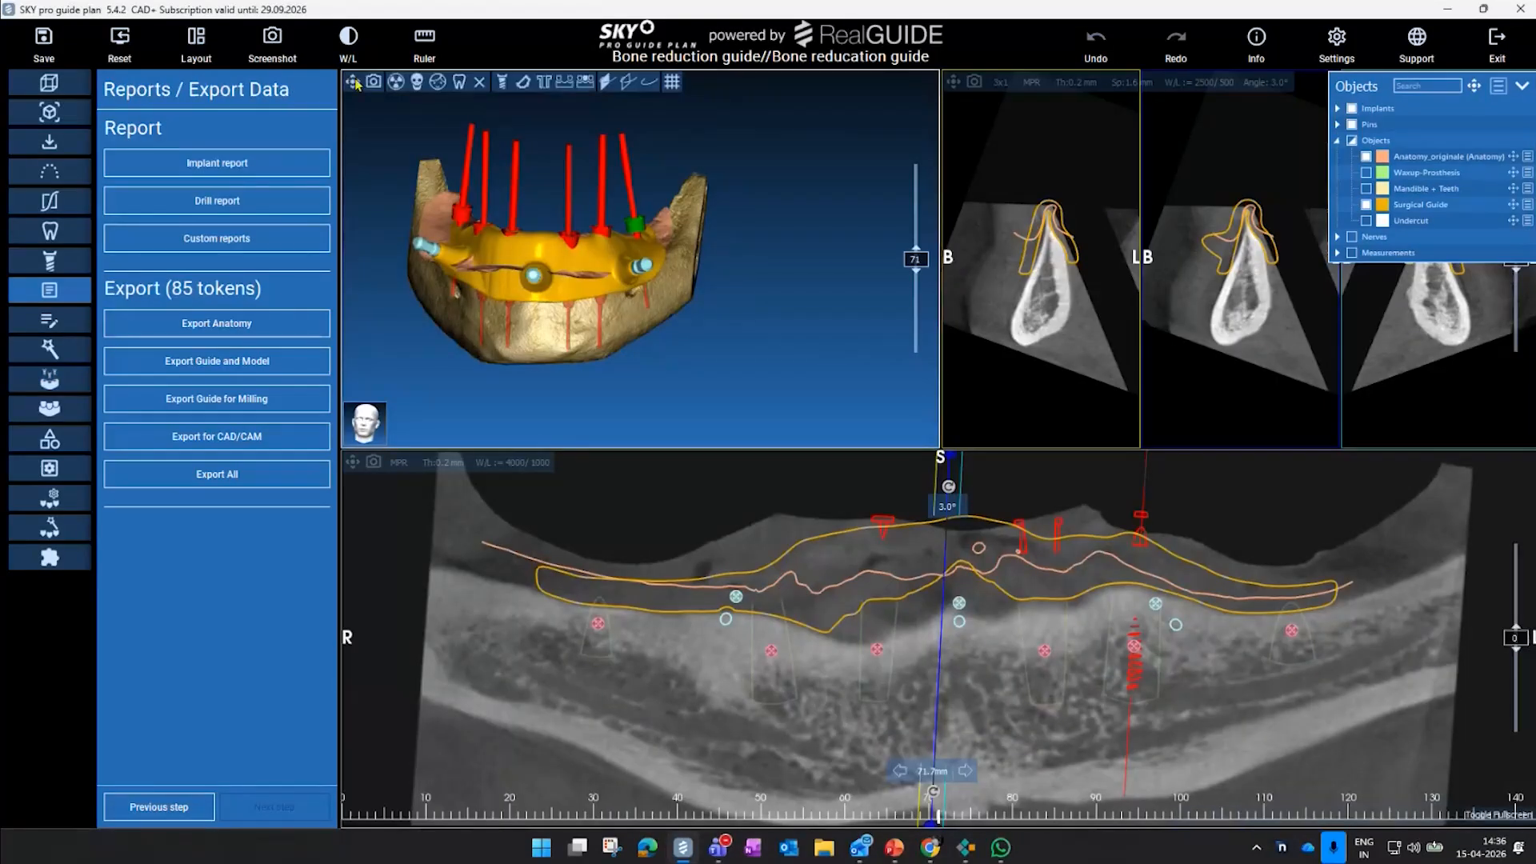
double_click(671, 229)
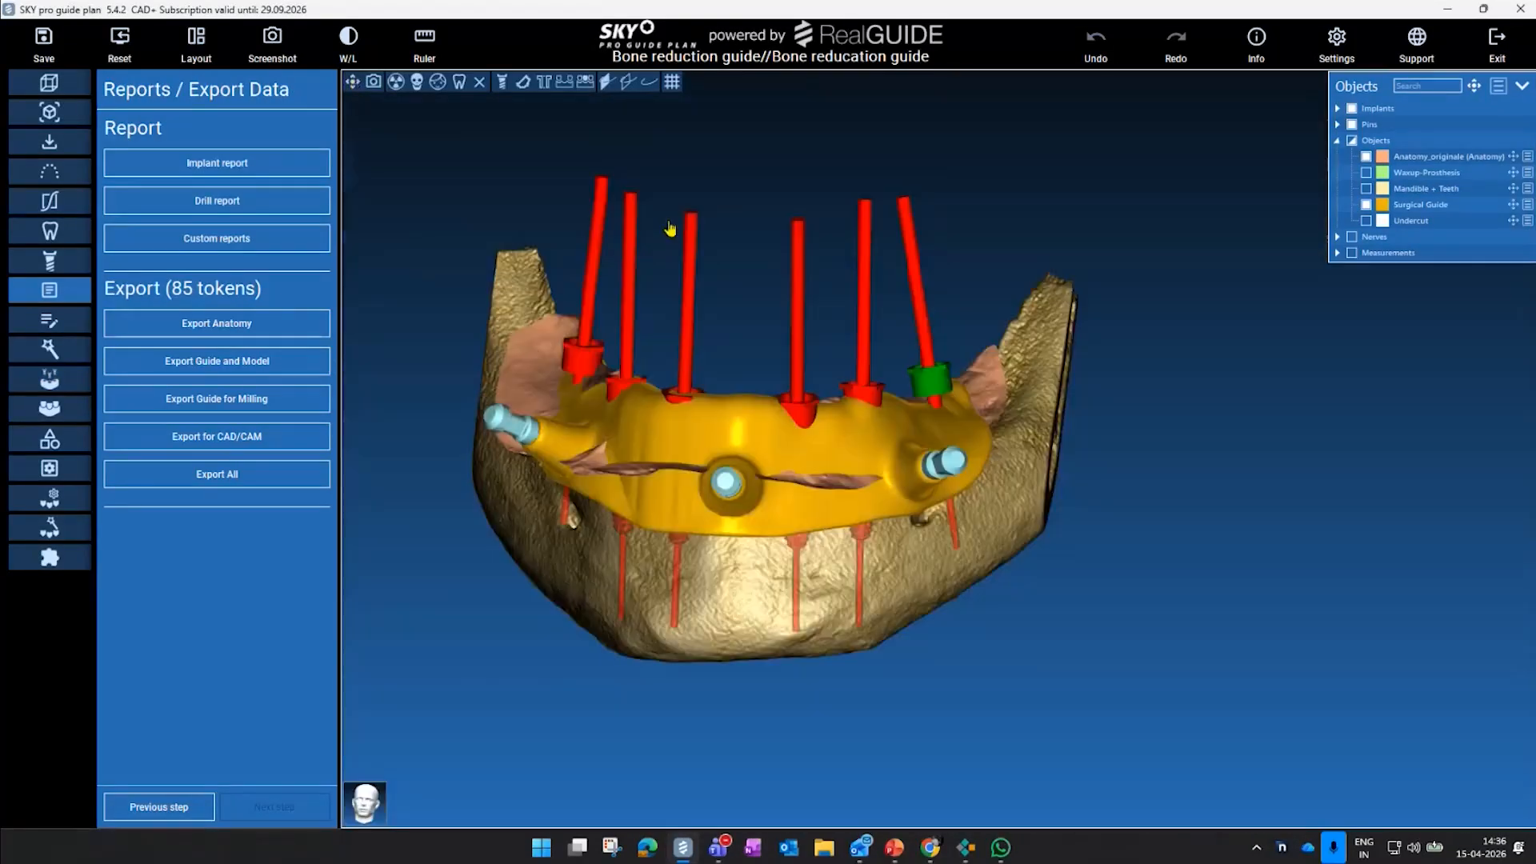
left_click_drag(1053, 168, 1067, 368)
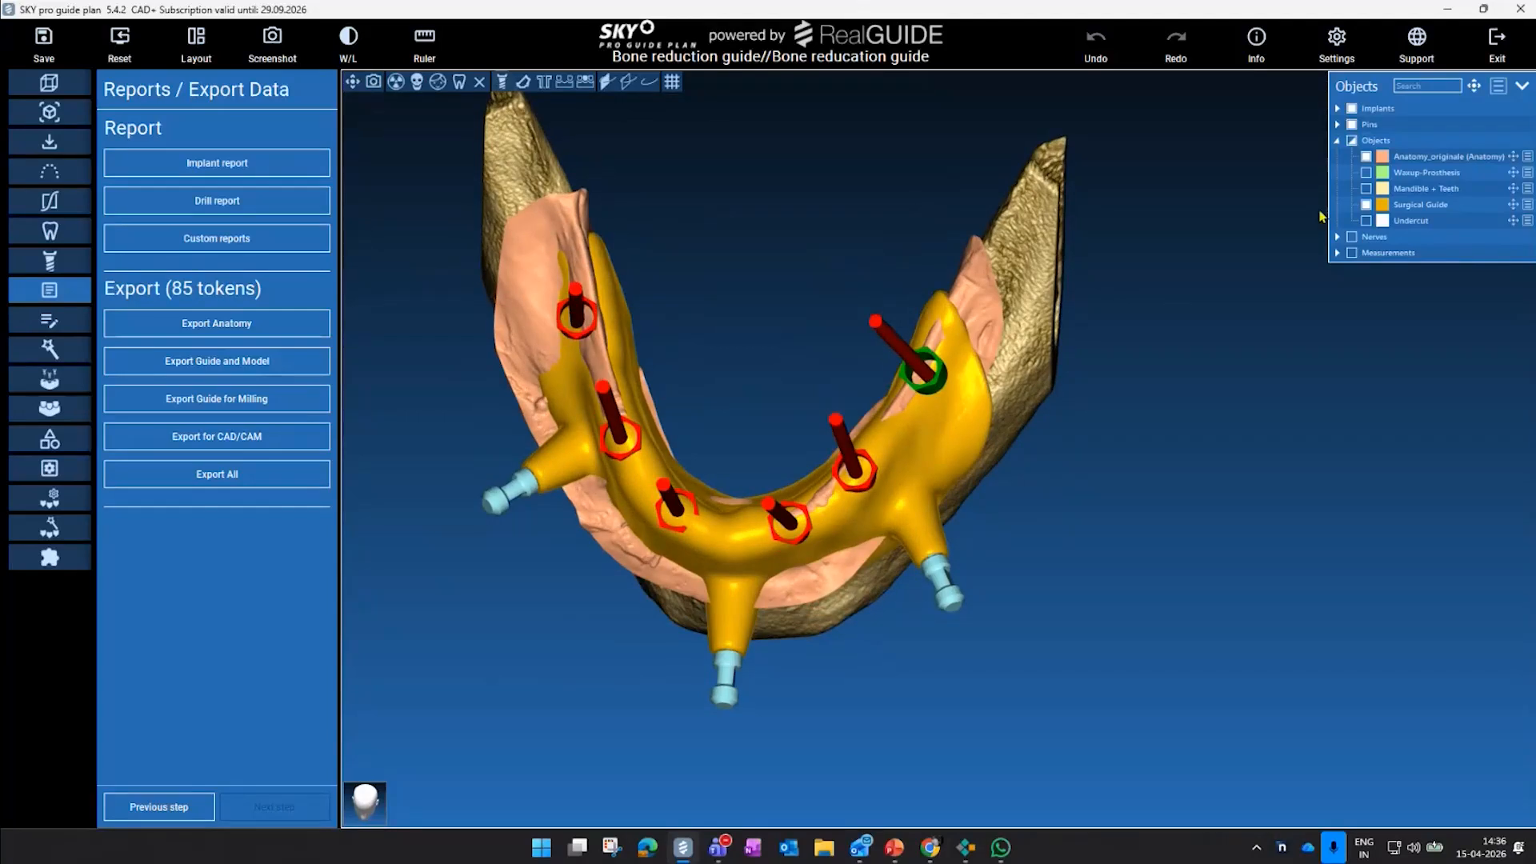
left_click(1364, 158)
left_click_drag(1148, 549, 519, 445)
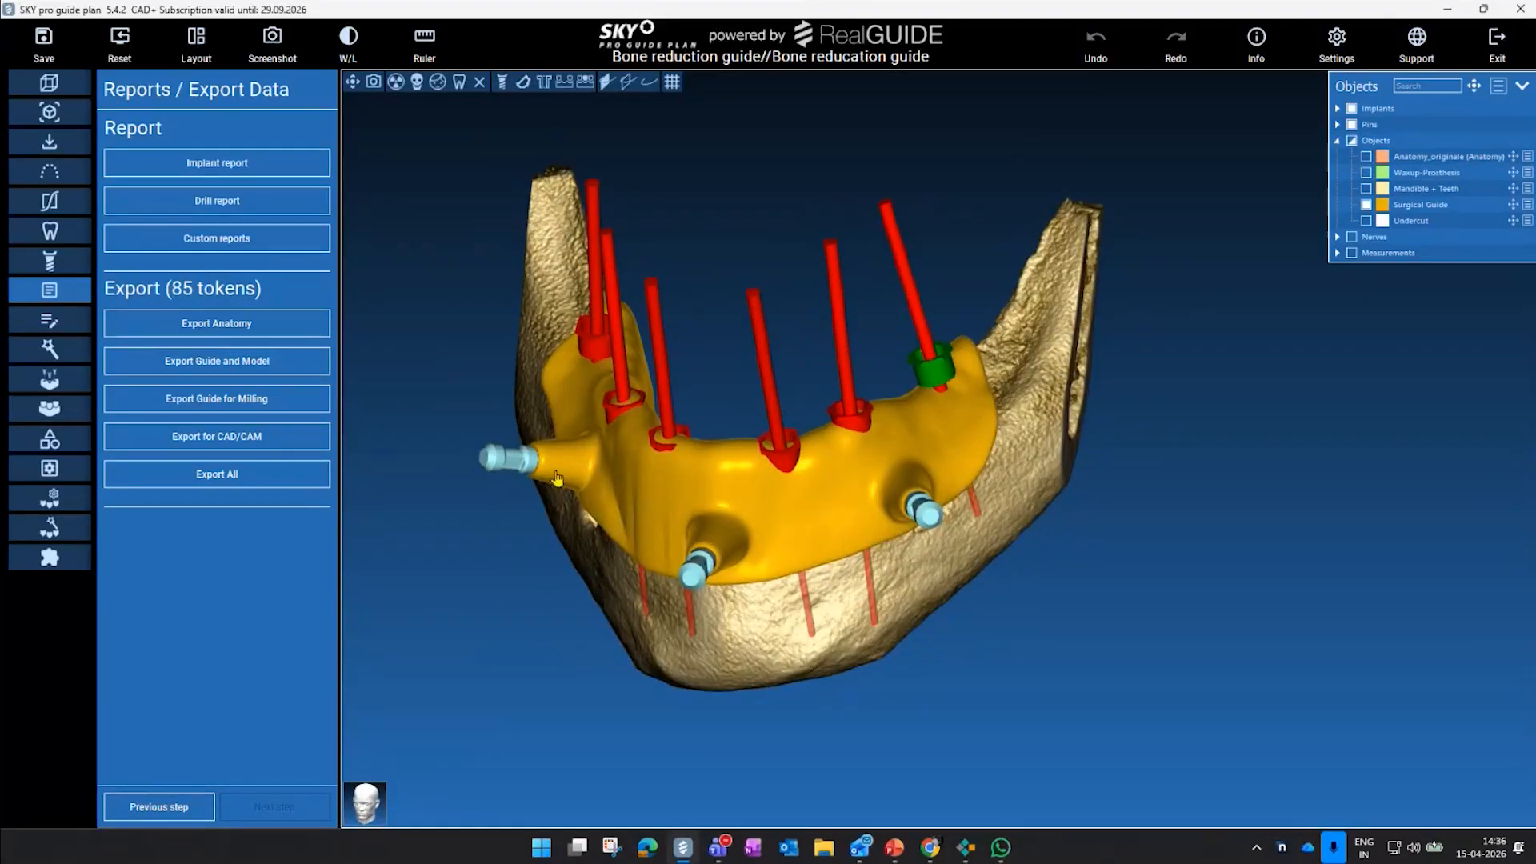
left_click_drag(768, 650, 867, 603)
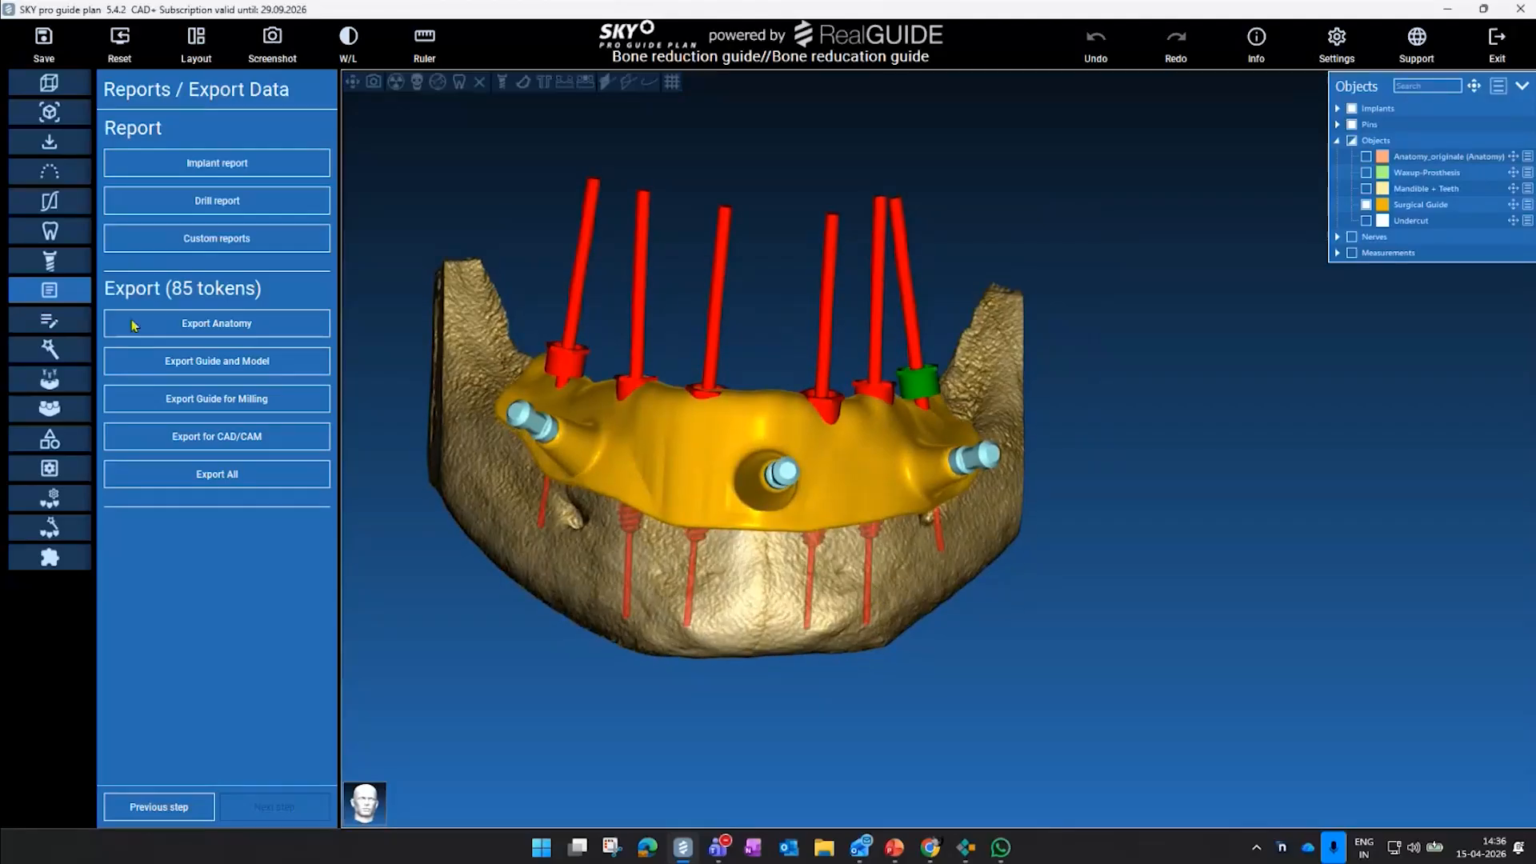
- Open the SandBox module and hide the surgical guide, all implants and all pins
left_click(58, 445)
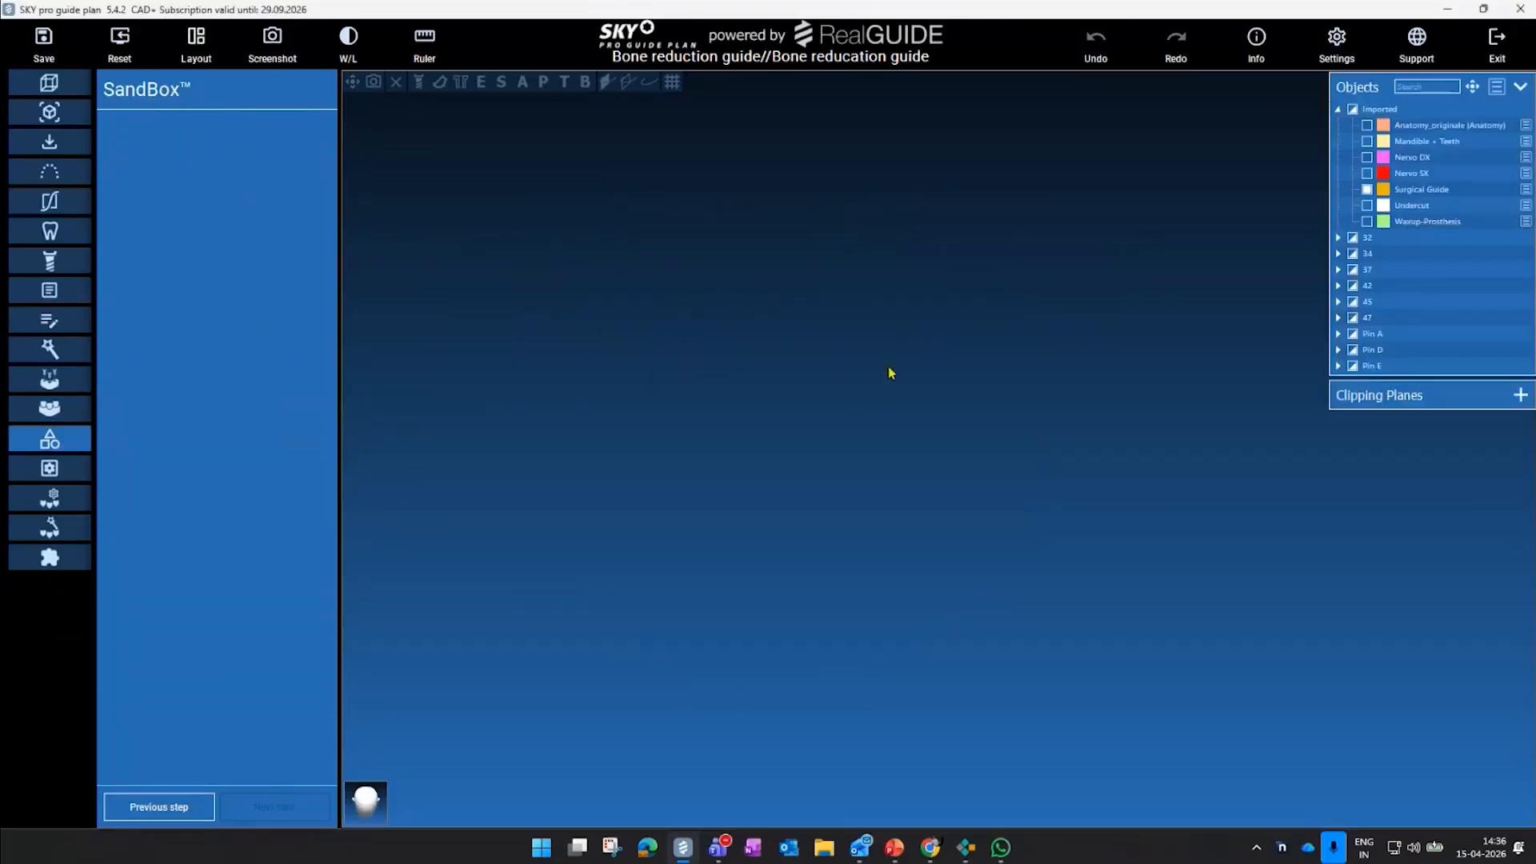
left_click(1368, 189)
left_click(1384, 159)
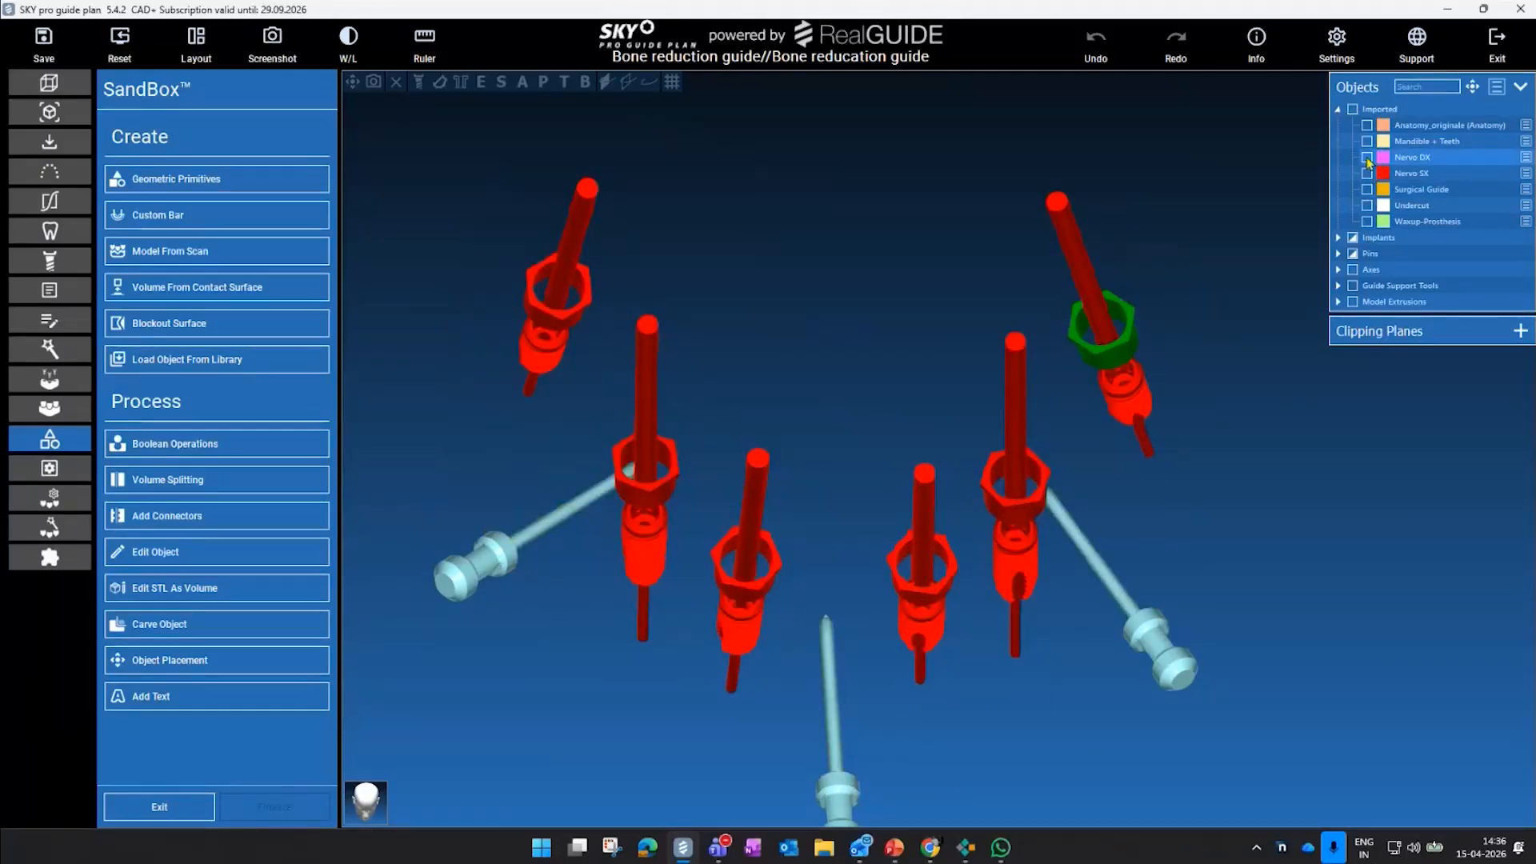
left_click(1353, 238)
left_click(1352, 255)
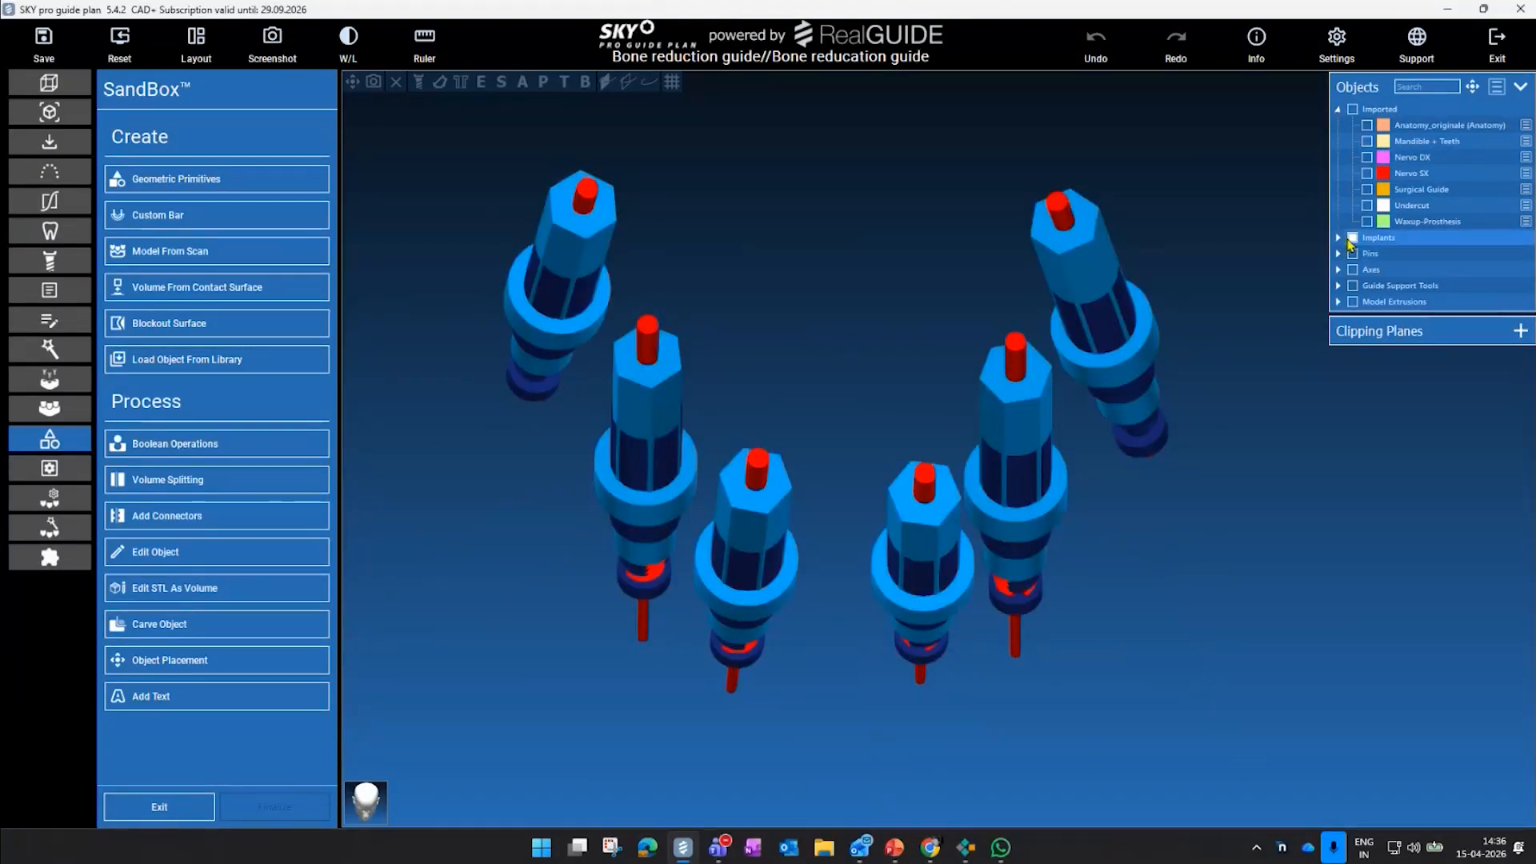
left_click(1352, 238)
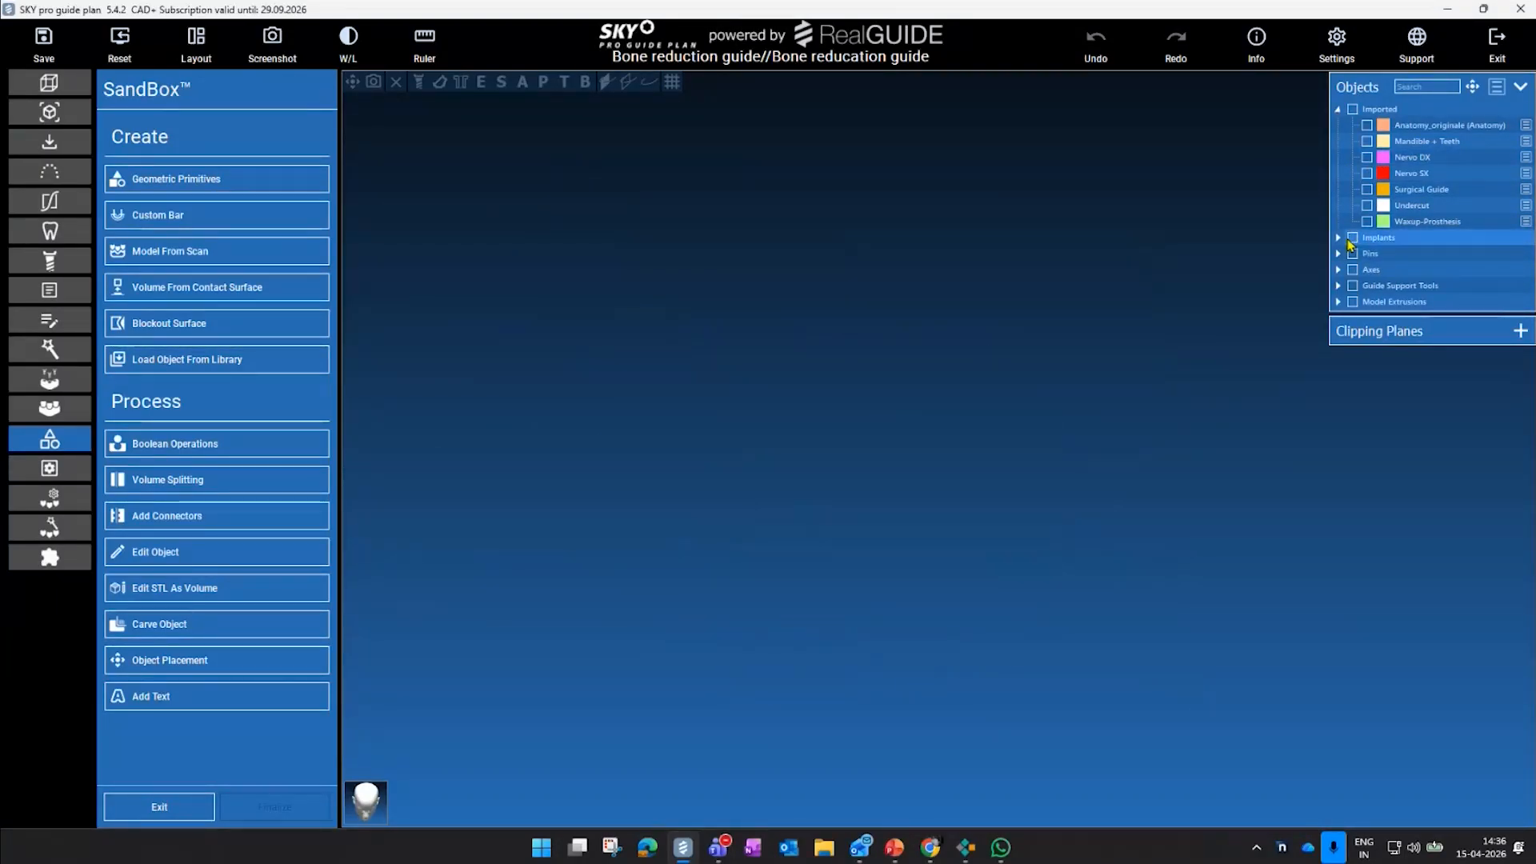
- Show Mandible + Teeth, start Volume Splitting and display the Surgical Guide on the bone from an occlusal view
left_click(1368, 144)
scroll(922, 473, "down", 3)
left_click_drag(923, 473, 926, 275)
left_click(160, 483)
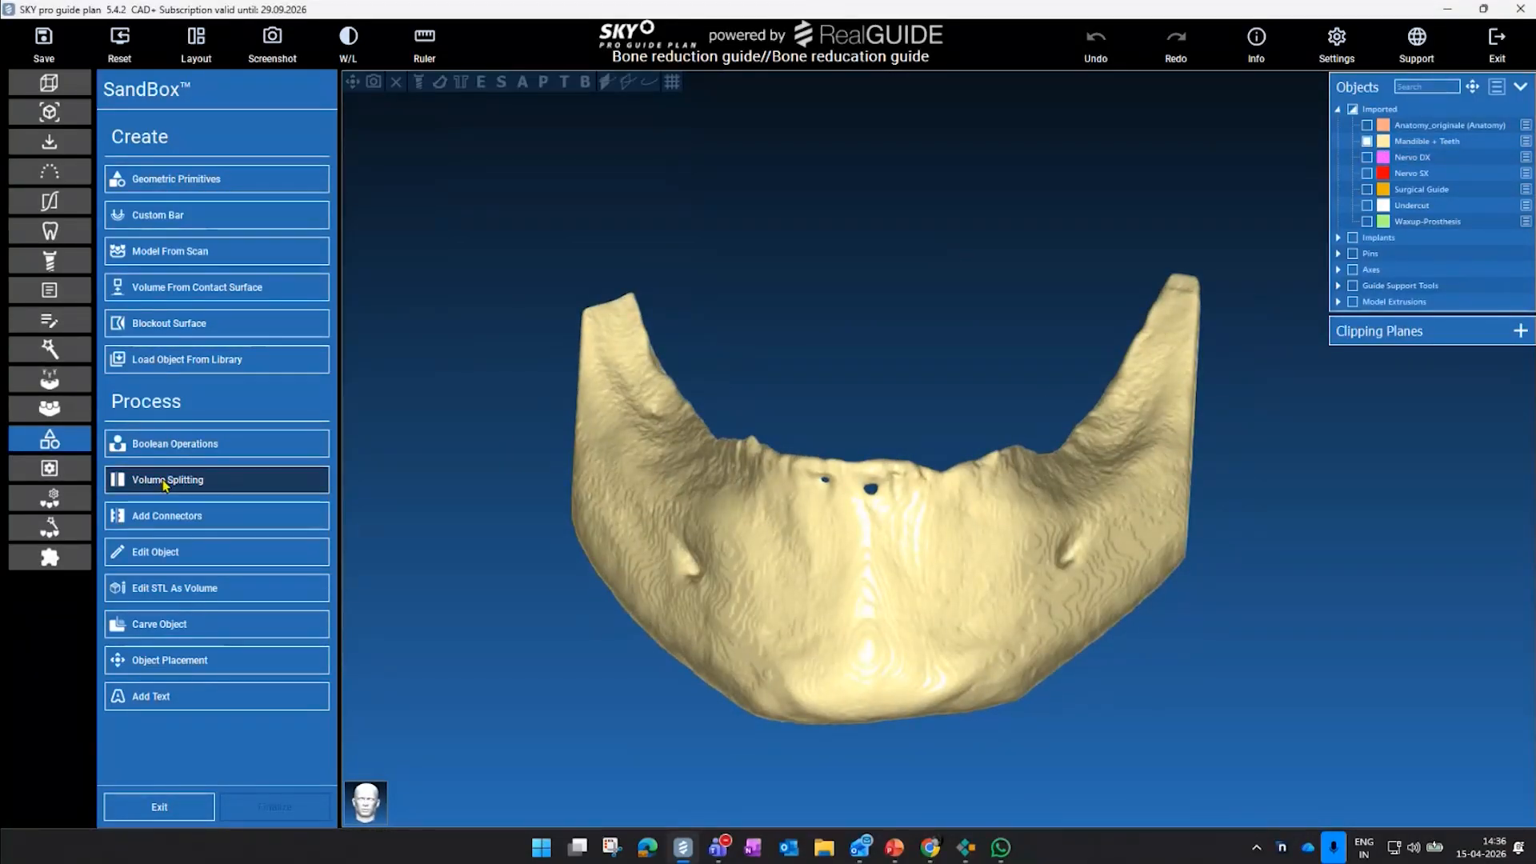
left_click_drag(945, 231, 842, 478)
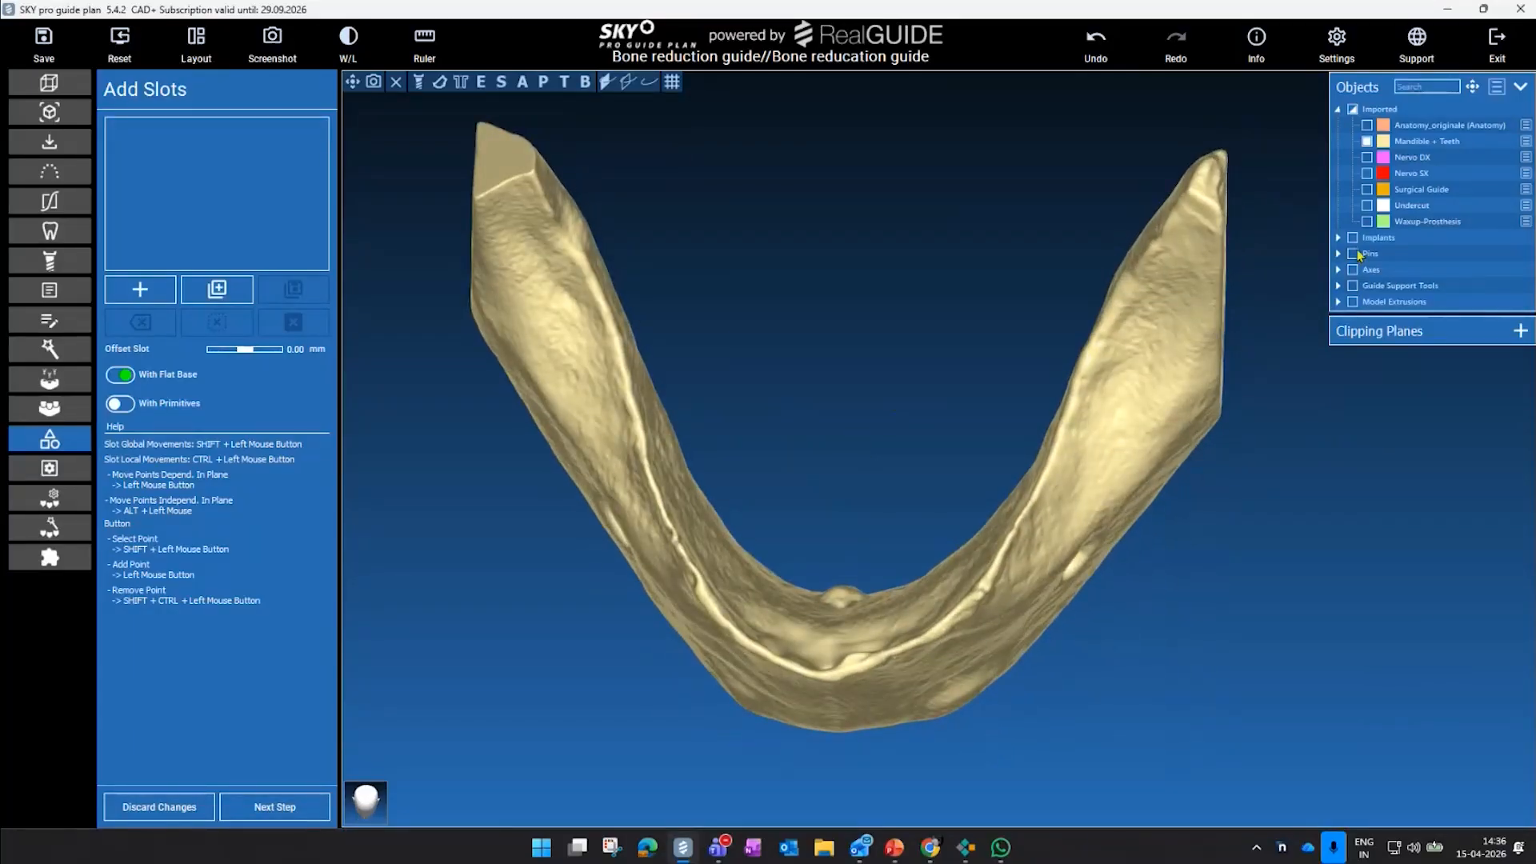
left_click(1366, 189)
scroll(918, 278, "down", 2)
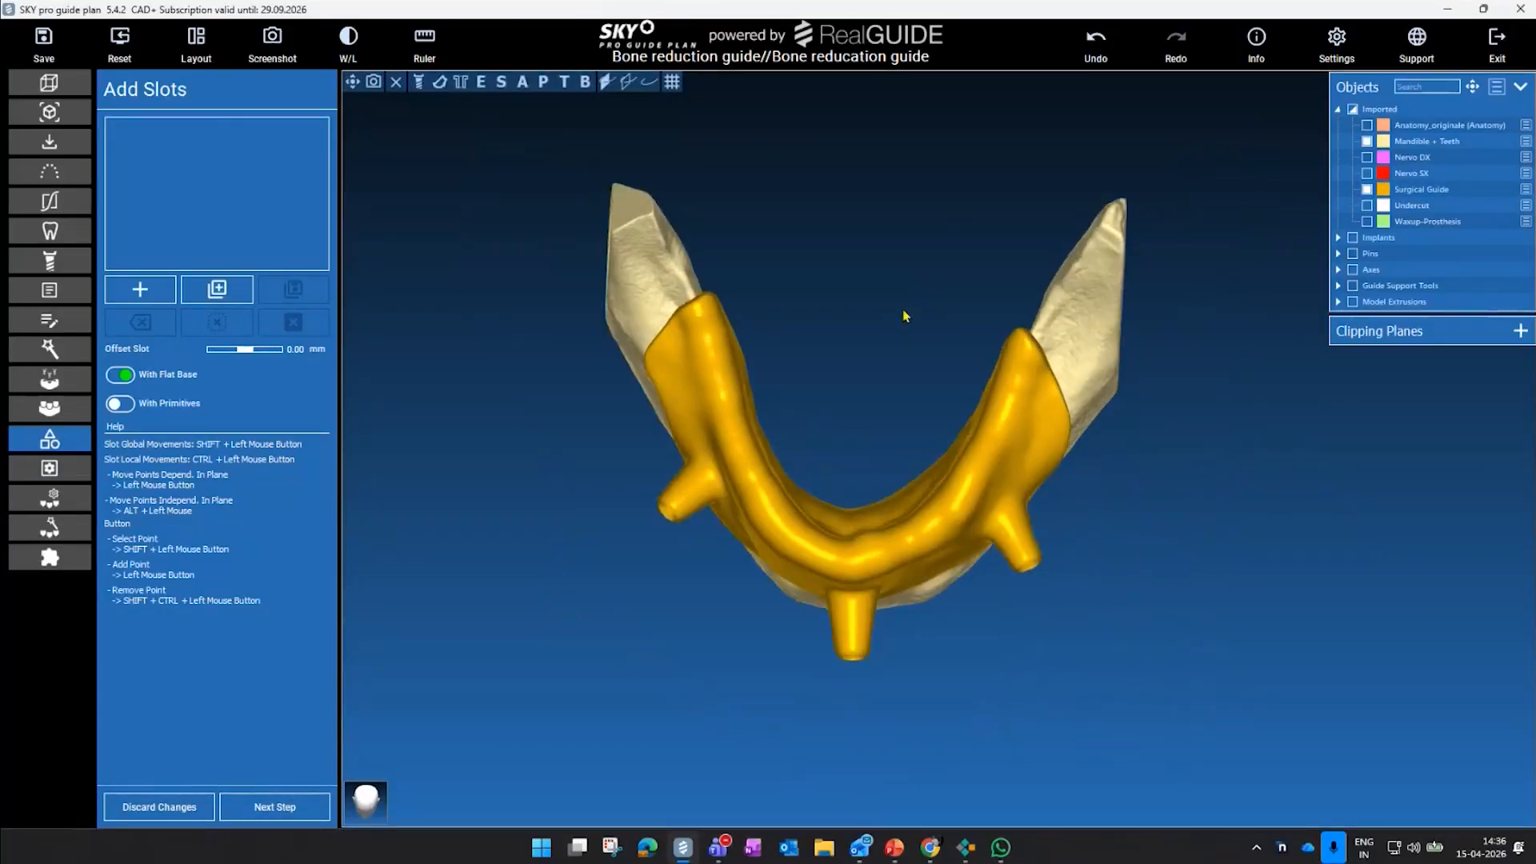
- Add a new cut slot by outlining a closed polygon around the arch section covered by the guide, and apply it
left_click(140, 289)
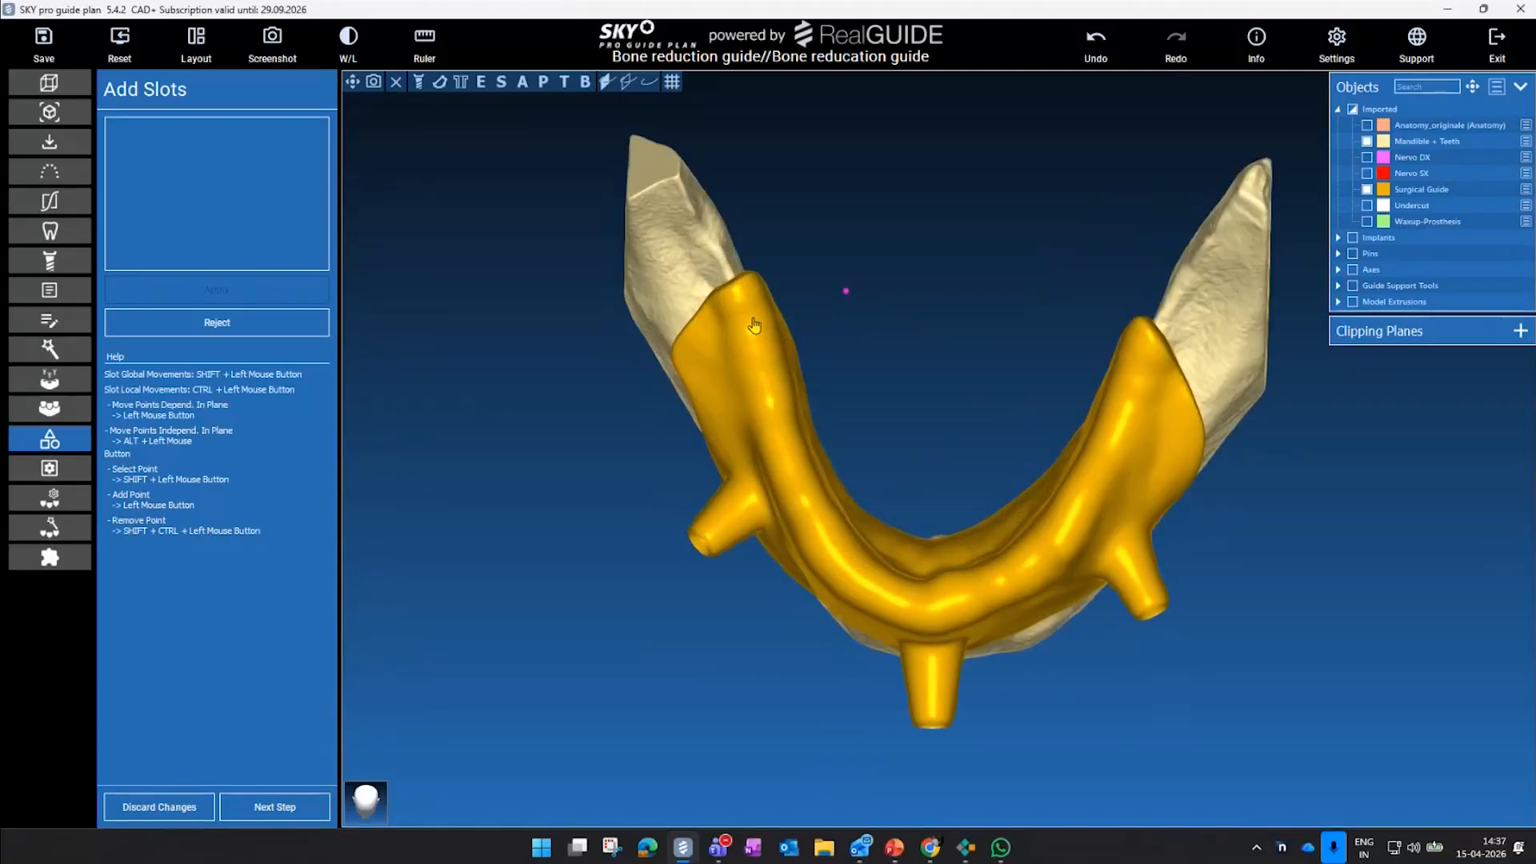
left_click(809, 650)
left_click(992, 691)
left_click(1089, 622)
left_click(1208, 512)
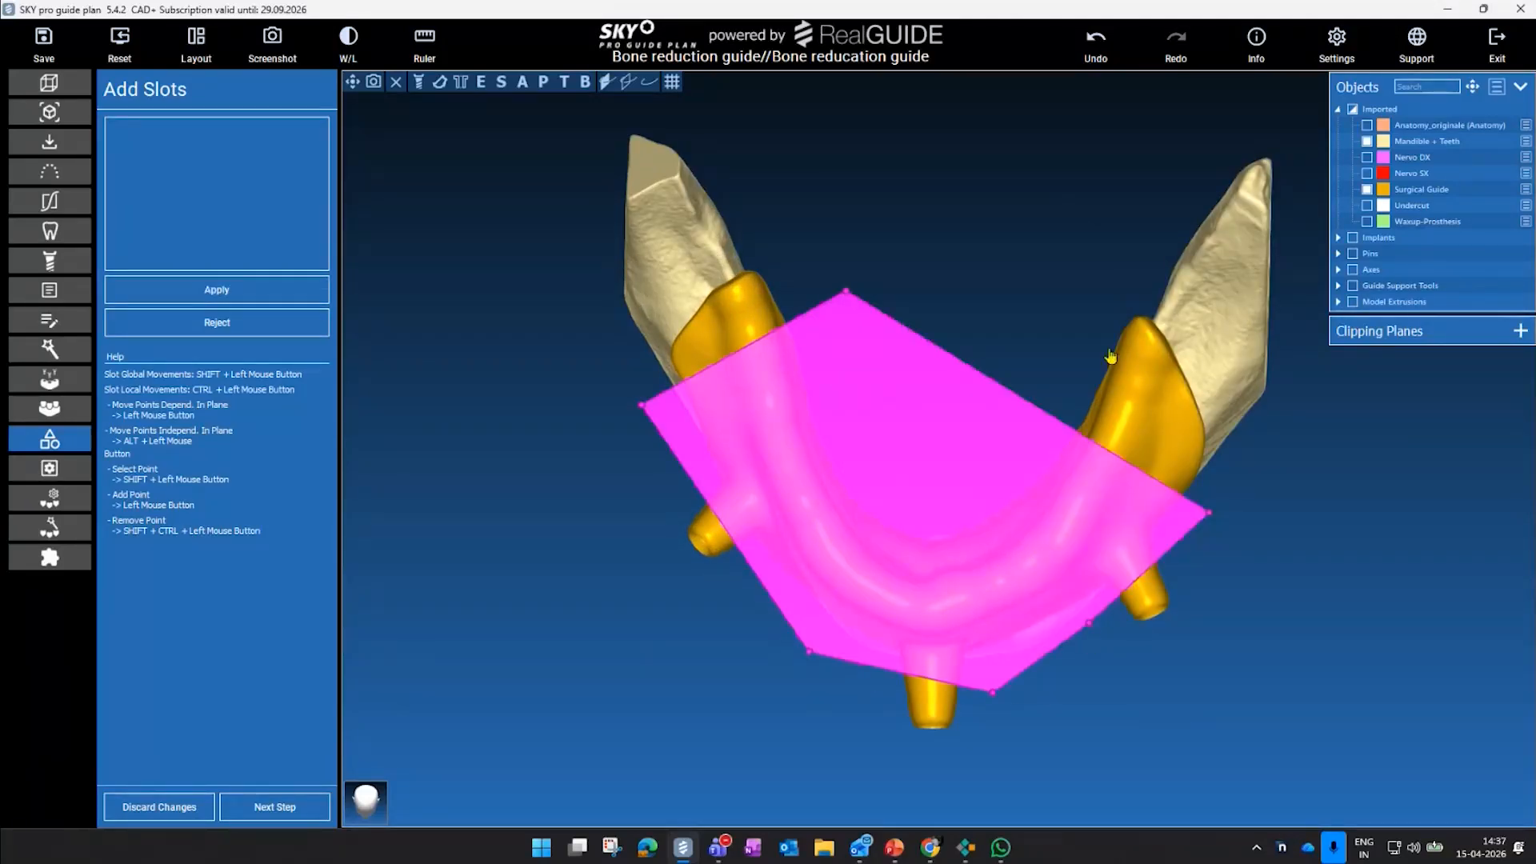
left_click(1081, 326)
left_click(272, 296)
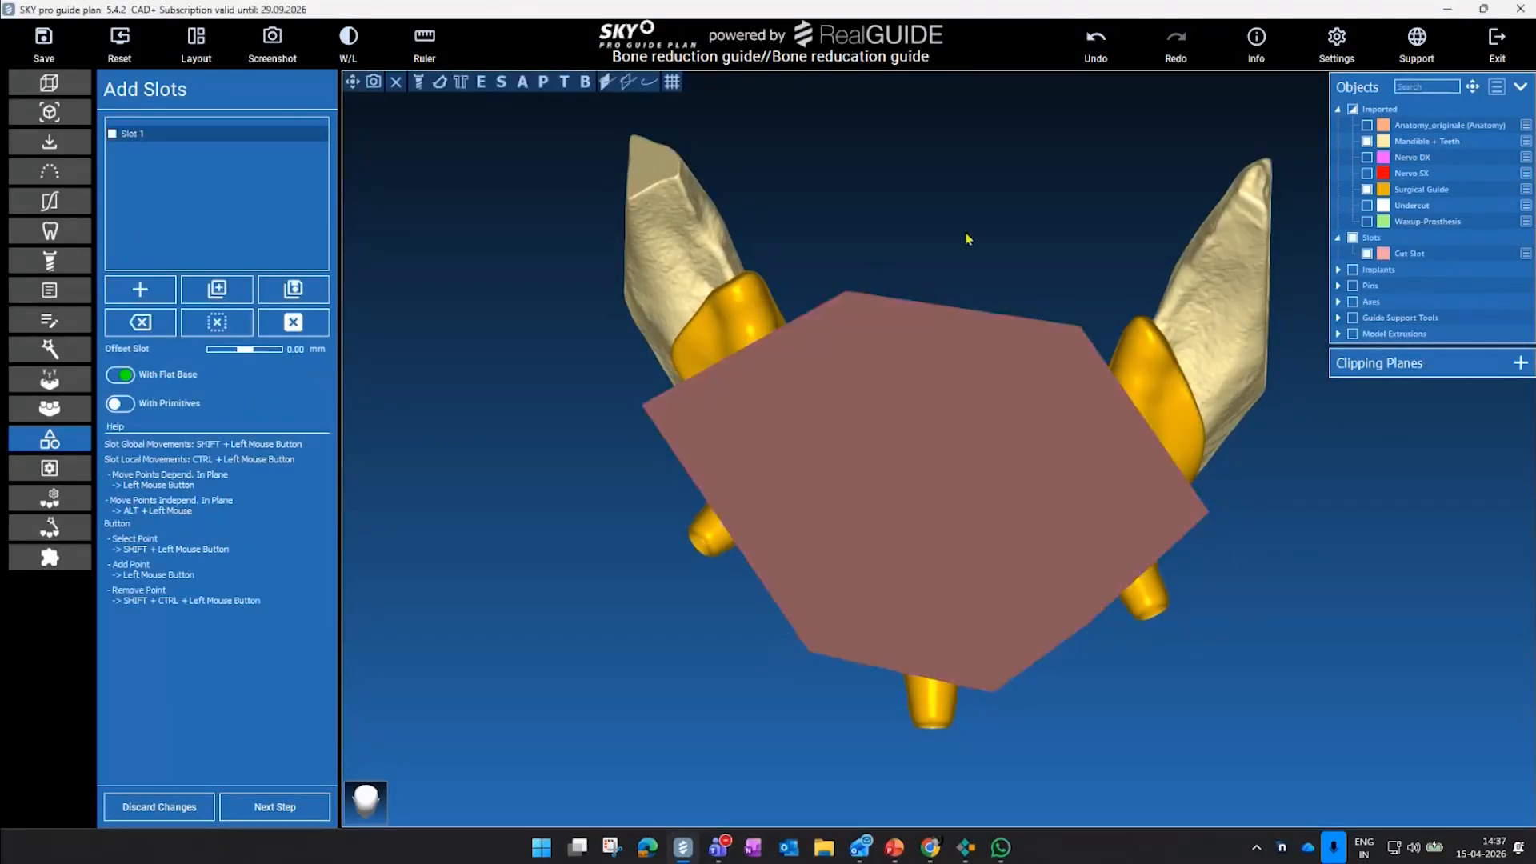
- Hide the Surgical Guide and move and tilt the cut slot down onto the alveolar ridge to the bone reduction level
left_click_drag(1101, 314, 1080, 204)
left_click(1367, 190)
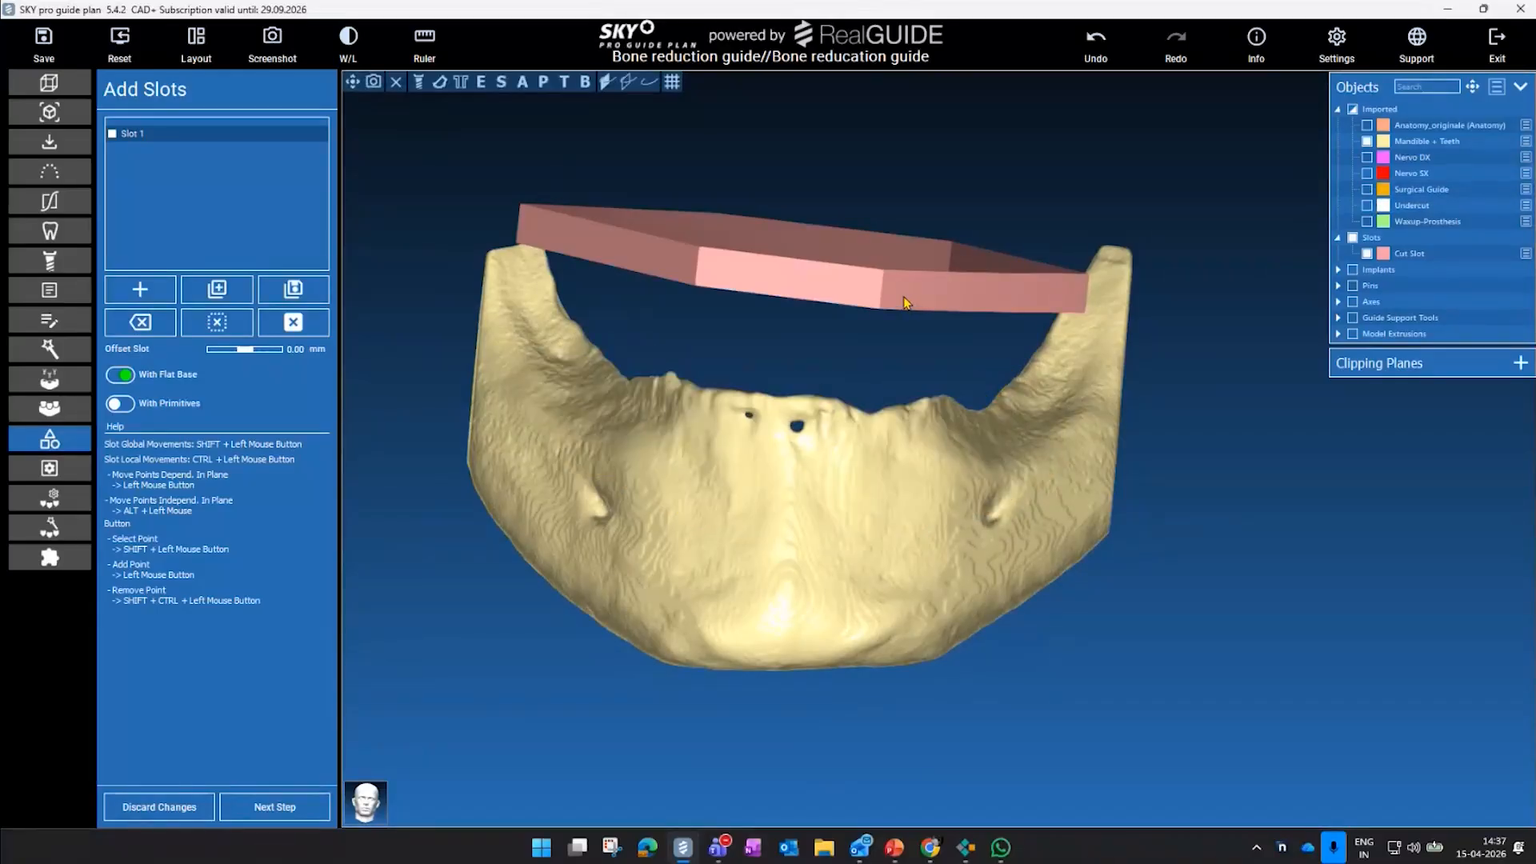
left_click(867, 299, "shift")
scroll(788, 563, "down", 5)
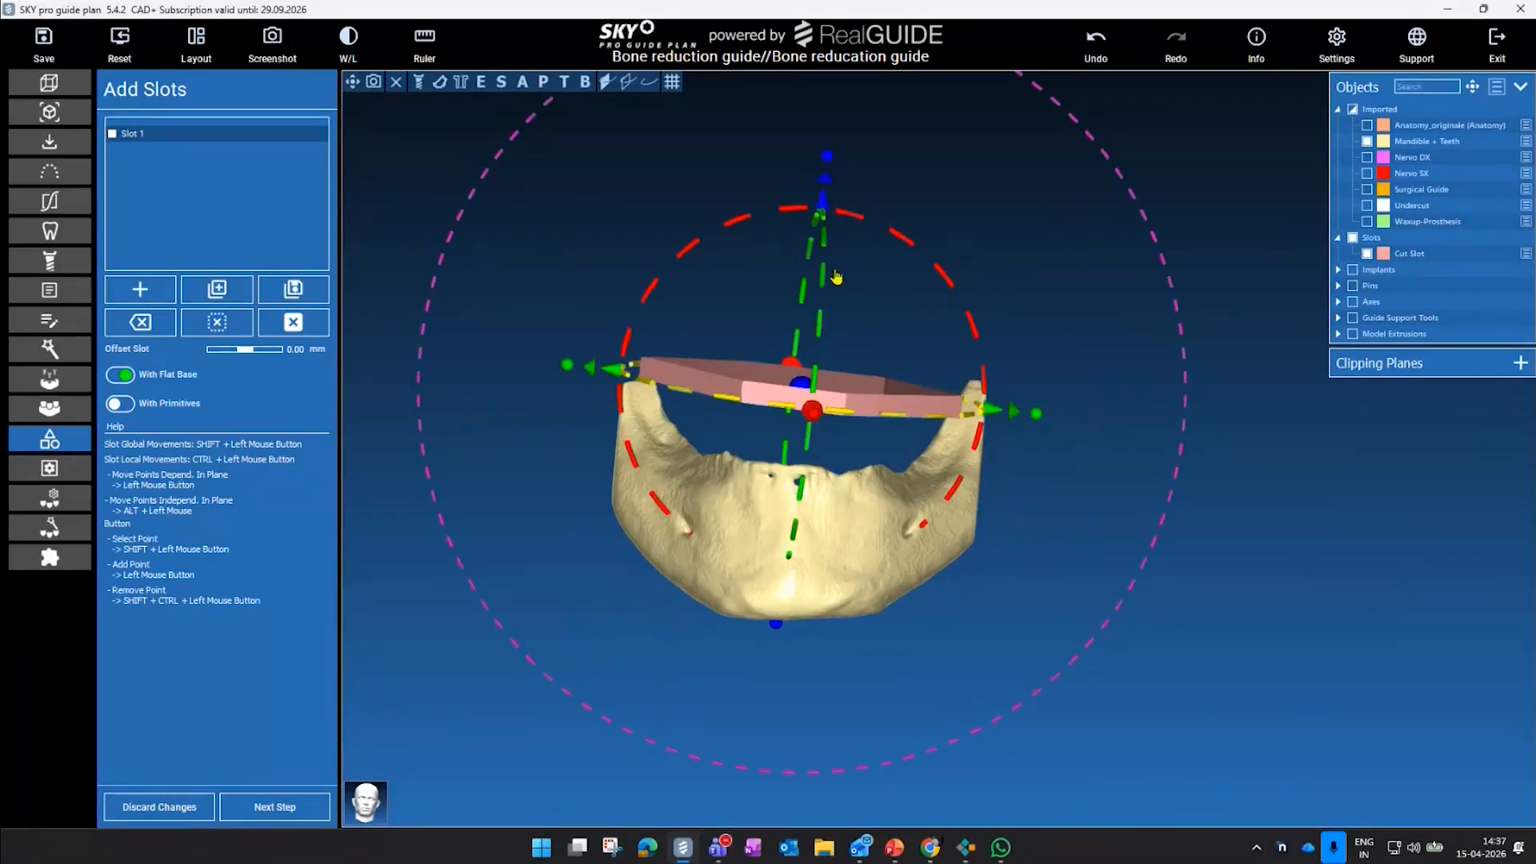
left_click_drag(823, 203, 938, 296)
scroll(937, 295, "up", 4)
left_click_drag(778, 256, 778, 268)
left_click_drag(1176, 308, 1098, 333)
left_click_drag(859, 272, 865, 271)
left_click_drag(470, 311, 1152, 466)
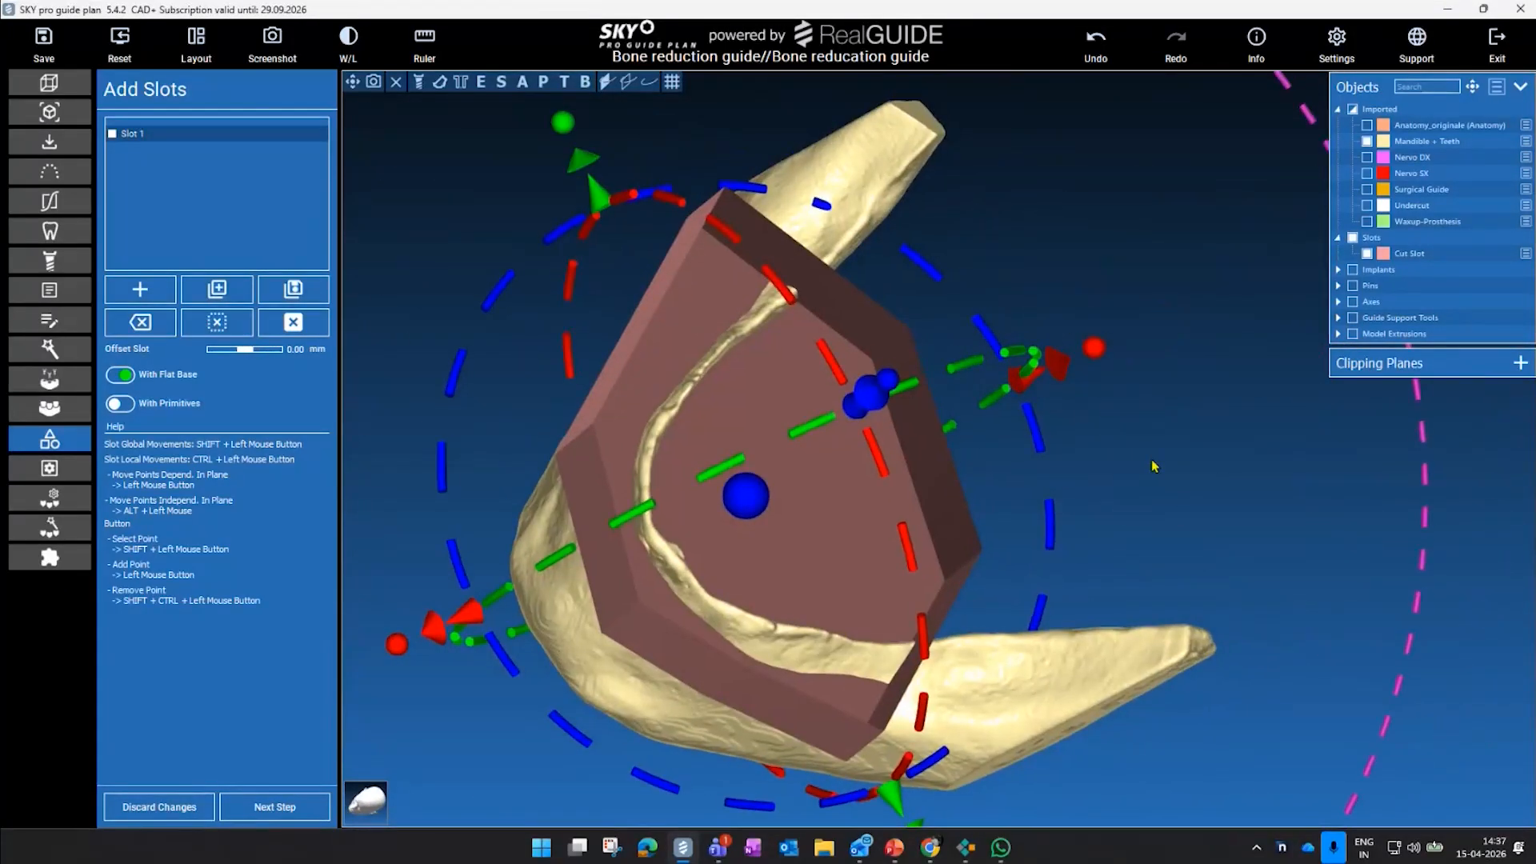
- Check the cut slot against the ridge with the Surgical Guide shown and hidden, leaving the guide displayed for the cut
left_click(1367, 192)
left_click_drag(1232, 310, 1066, 335)
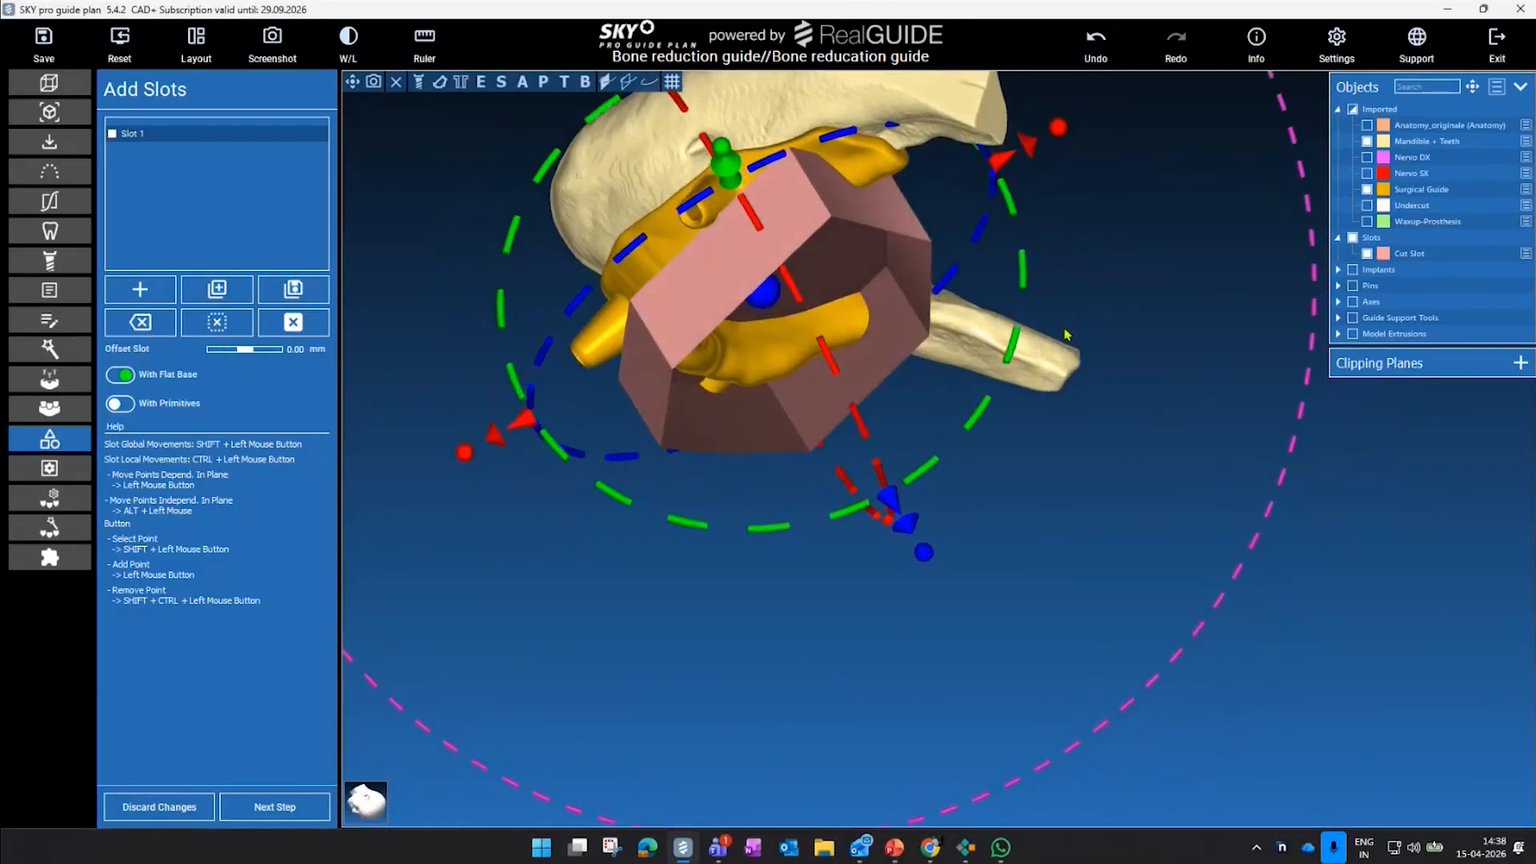
left_click_drag(1076, 228, 1079, 450)
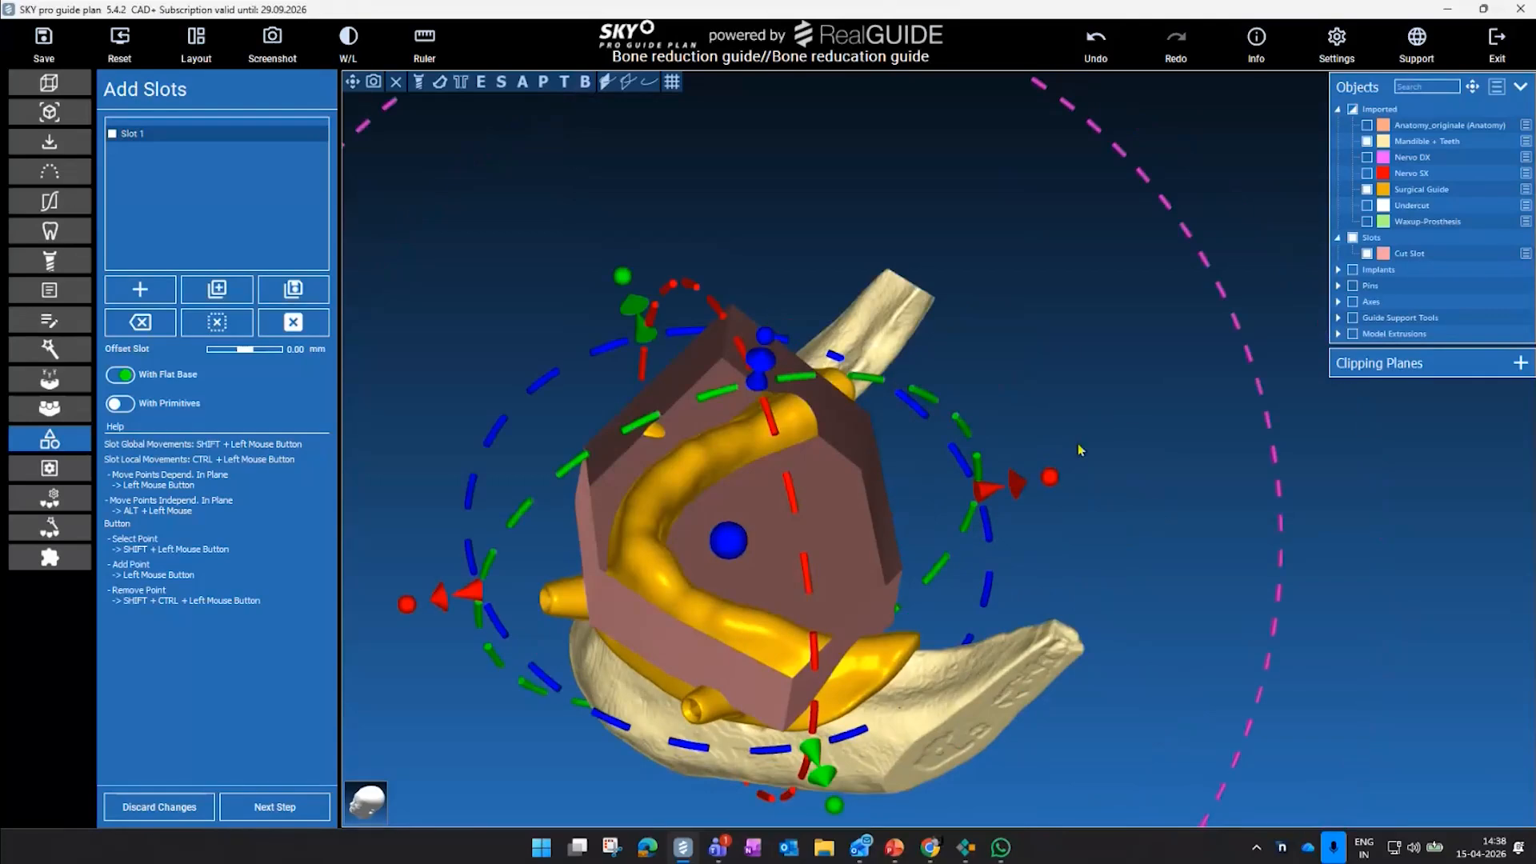
middle_click_drag(1104, 508, 1096, 385)
left_click_drag(534, 701, 488, 720)
left_click(1366, 191)
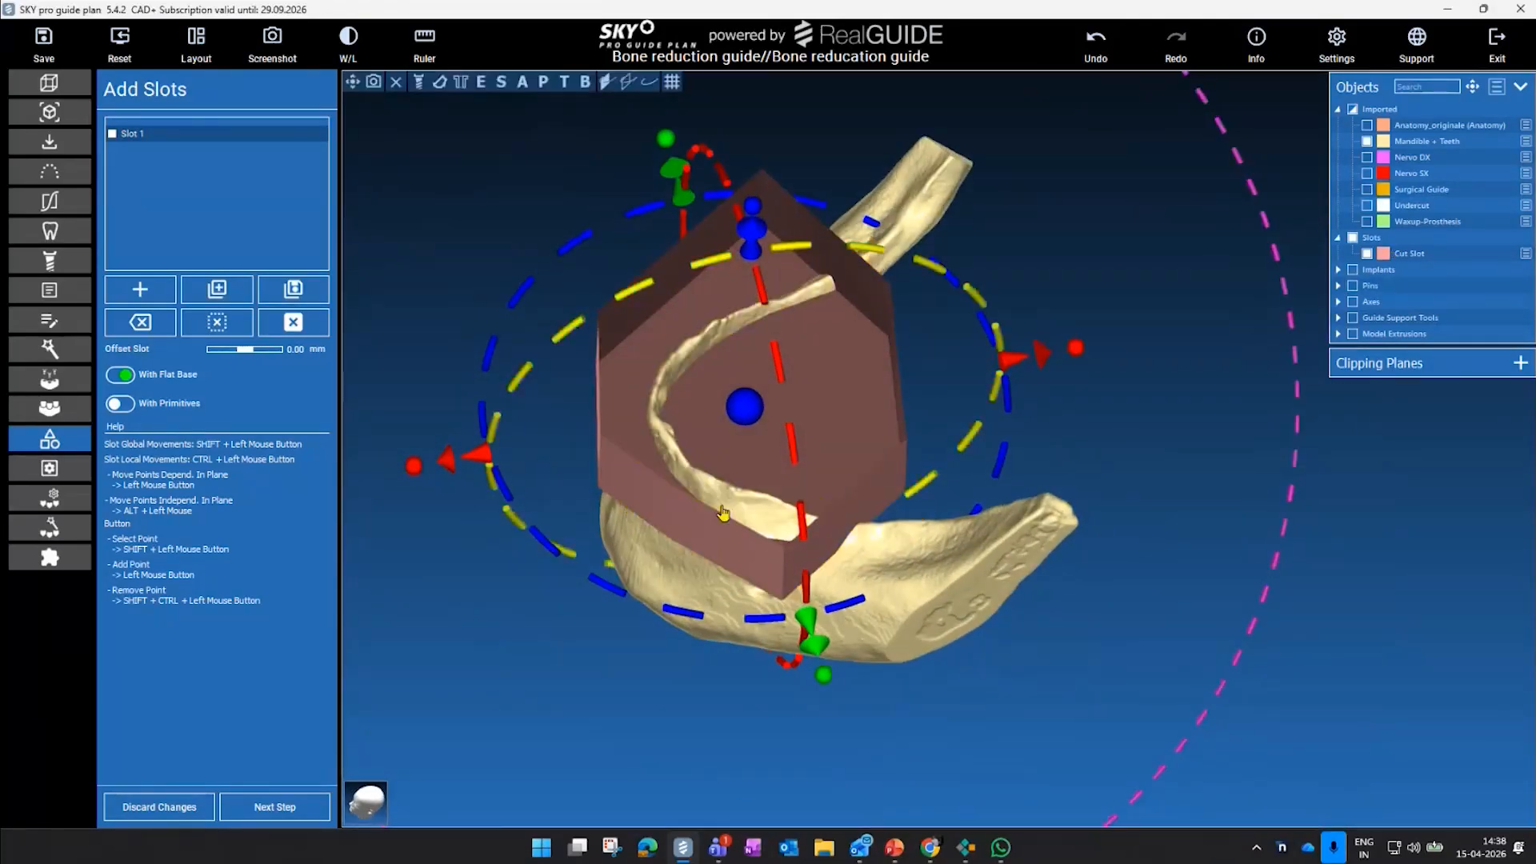
left_click_drag(464, 231, 645, 282)
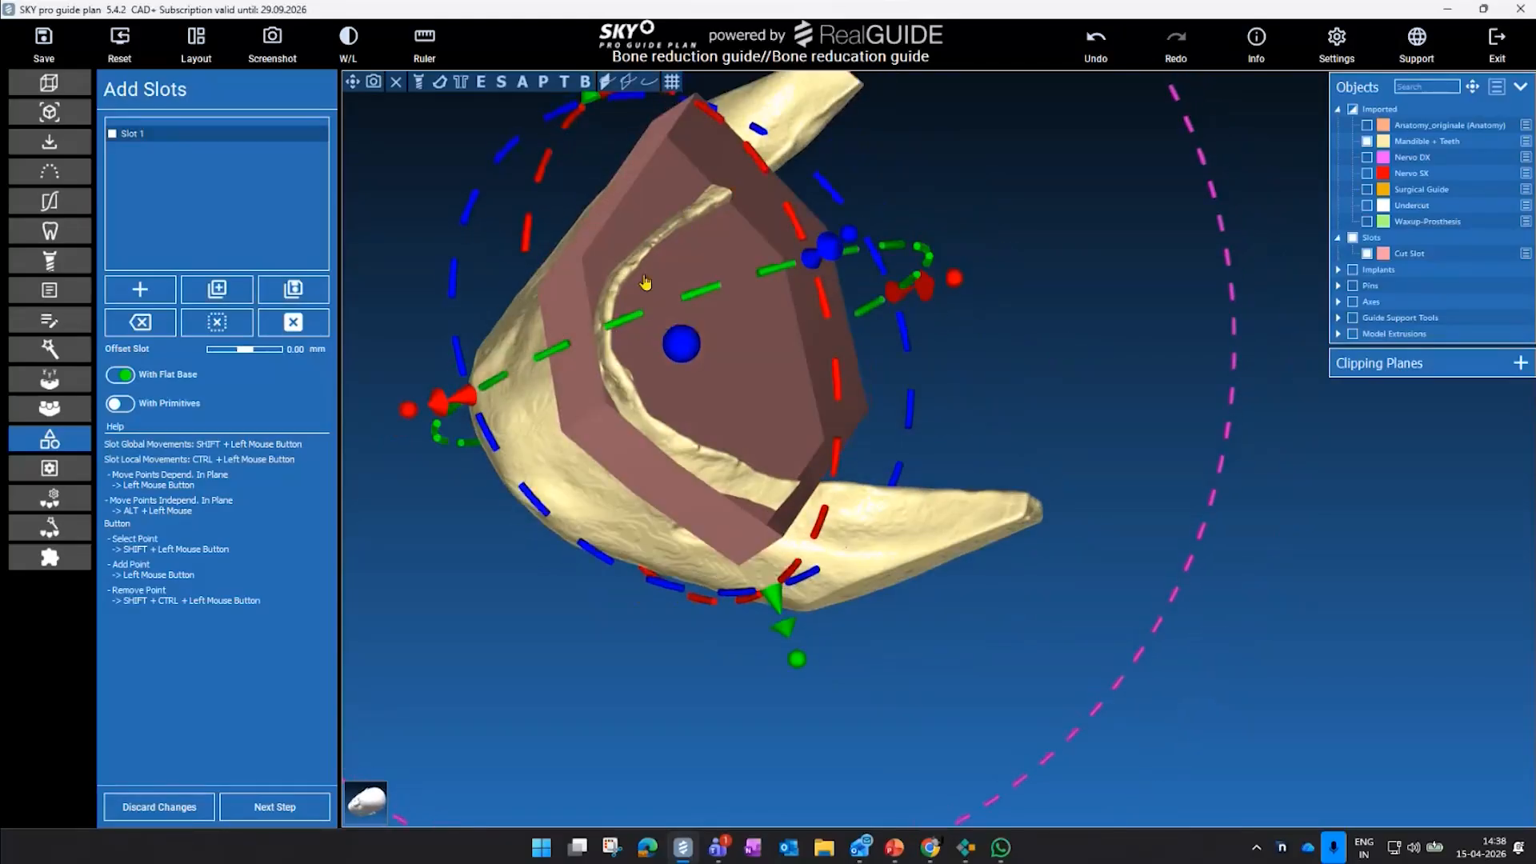
left_click(1367, 190)
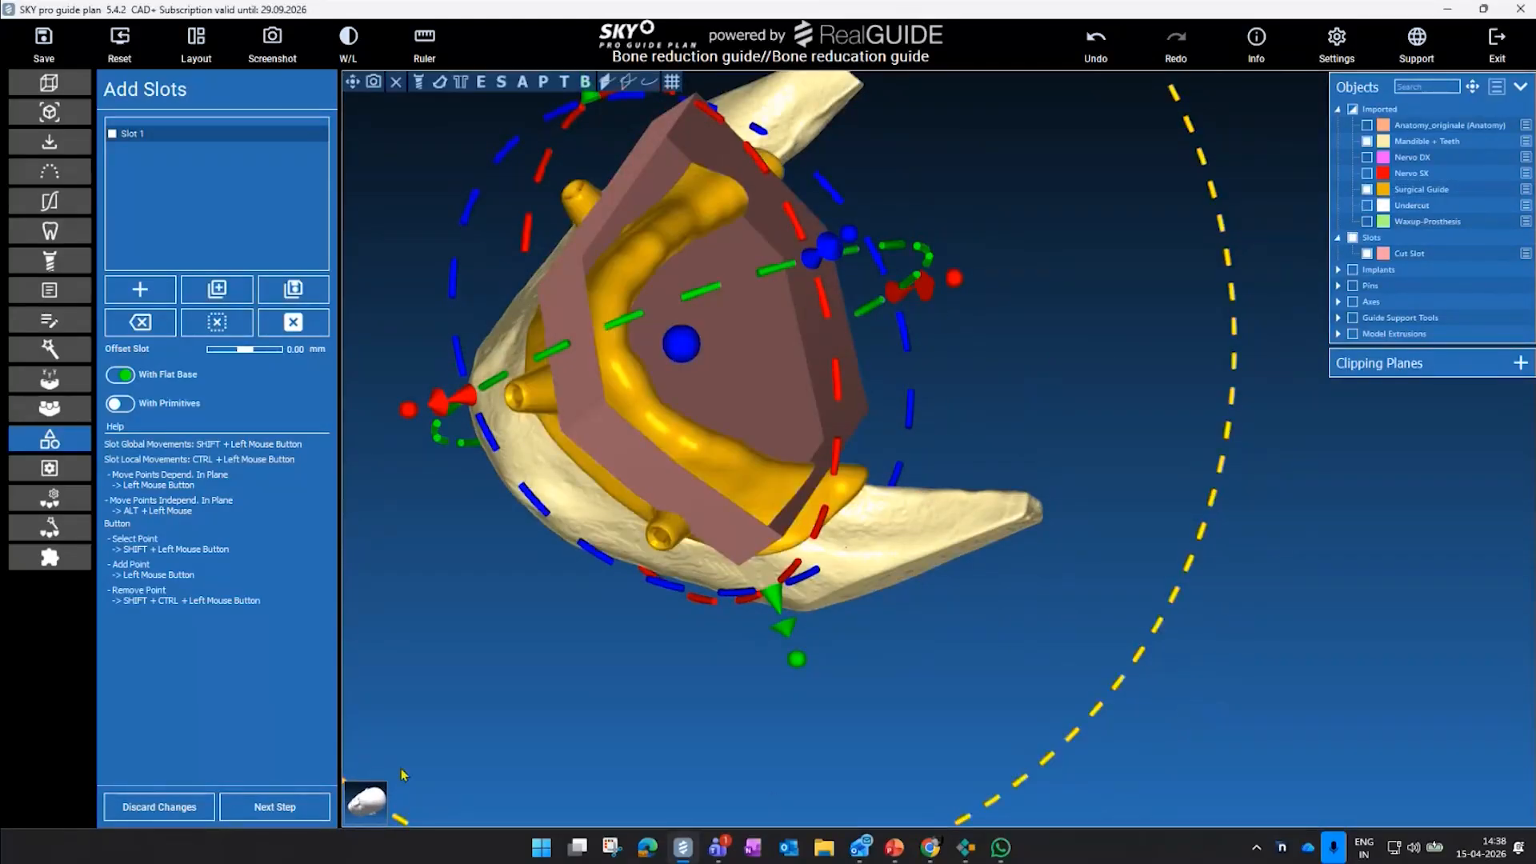
- Proceed to slot subtraction, subtract all slots from the visible mandible and surgical guide, and end the splitting tool
left_click(266, 818)
scroll(554, 700, "down", 2)
left_click_drag(1071, 474, 876, 389)
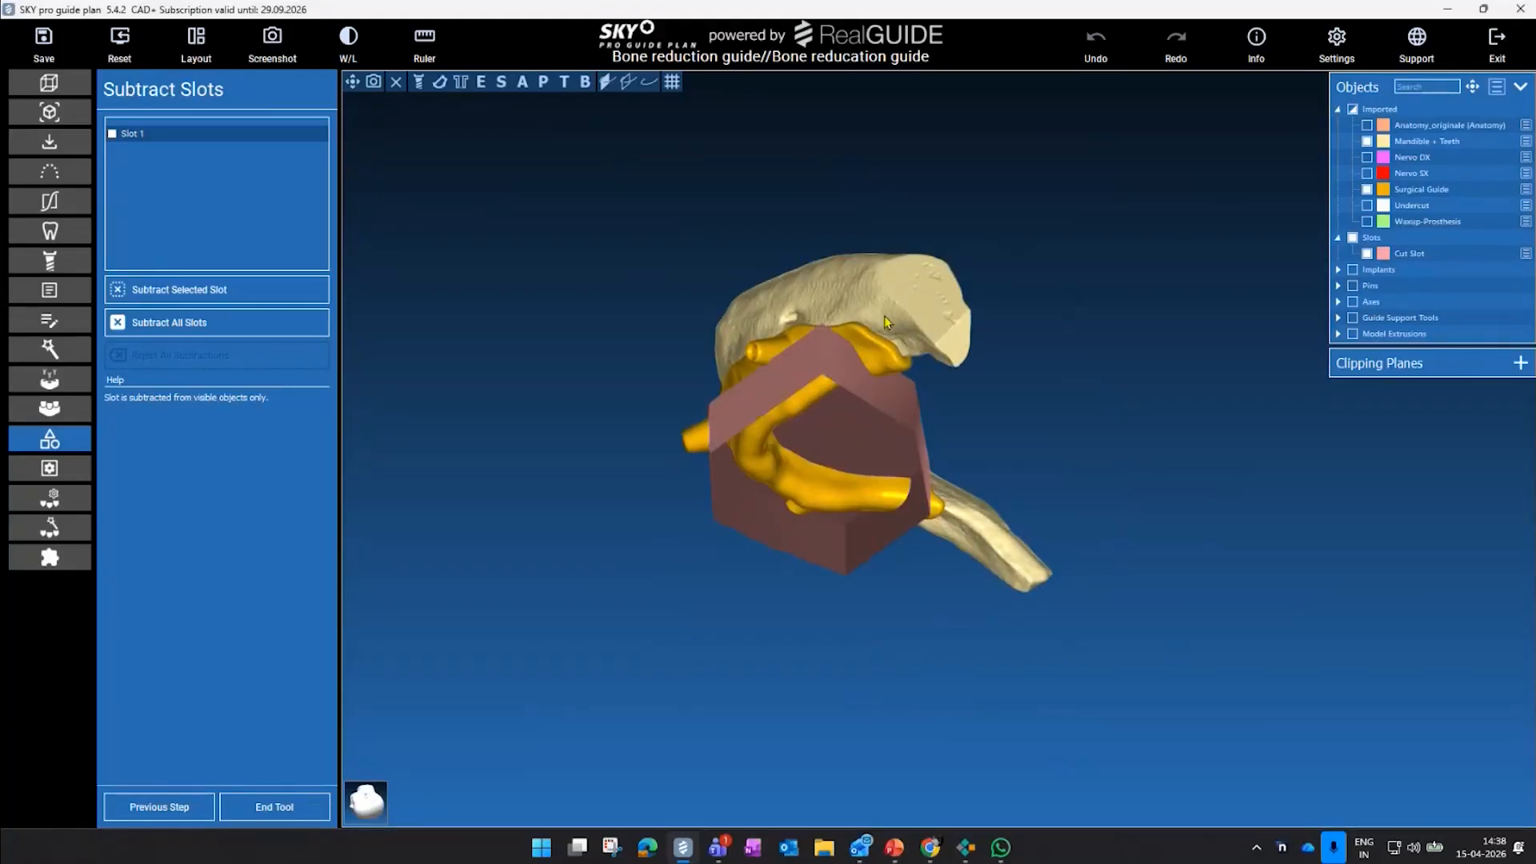
scroll(1019, 304, "up", 4)
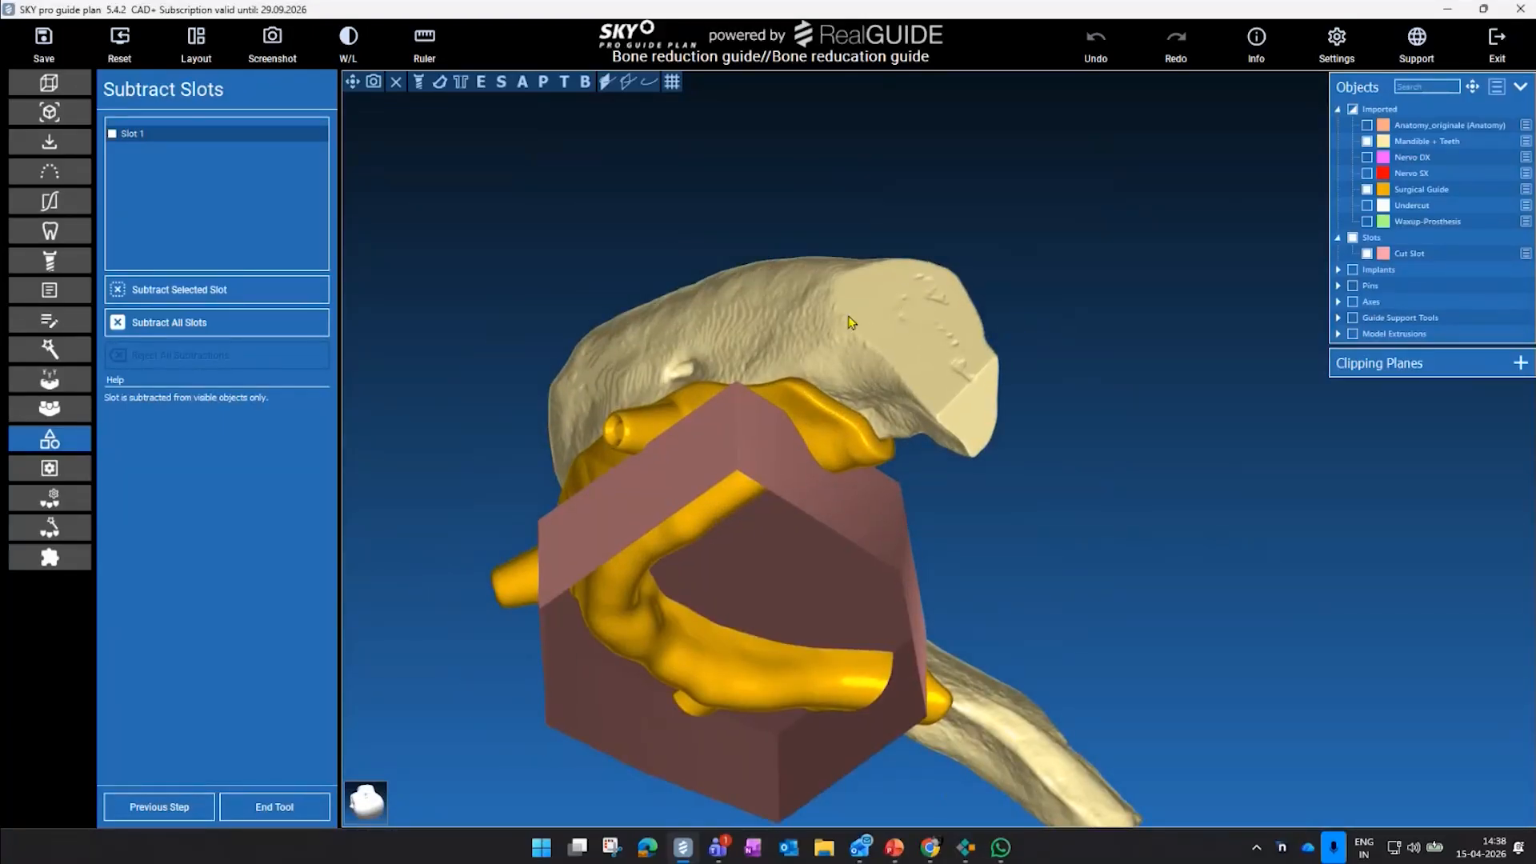
left_click_drag(1138, 498, 342, 347)
left_click(237, 325)
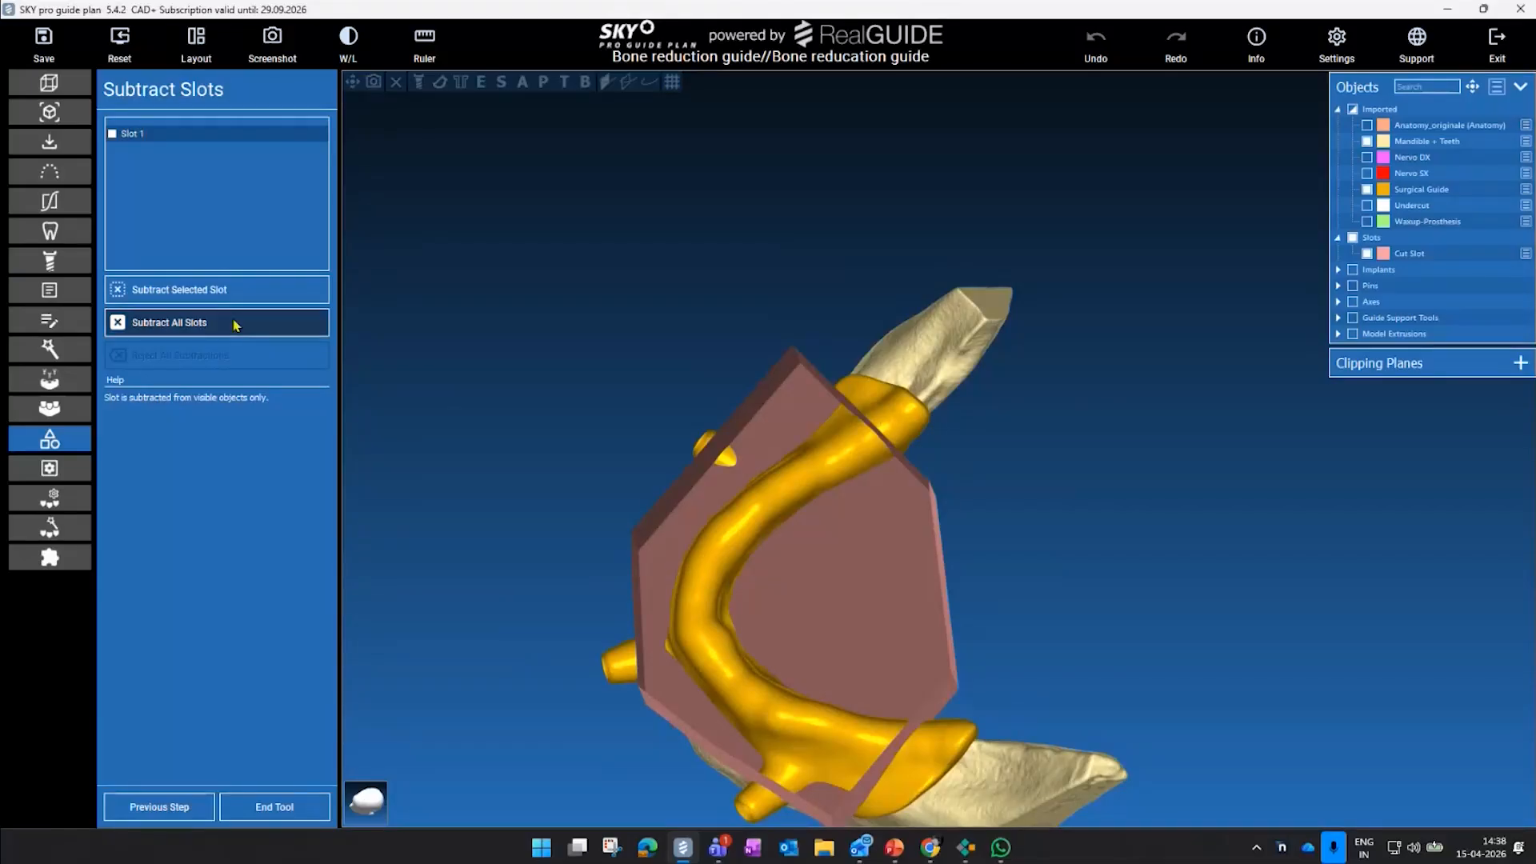
left_click_drag(1033, 546, 1077, 388)
left_click(278, 808)
- Hide Surgical Guide Split 1 and Mandible + Teeth Split 1 and inspect the cut guide on the reduced ridge
middle_click_drag(1077, 387, 902, 417)
left_click(1368, 253)
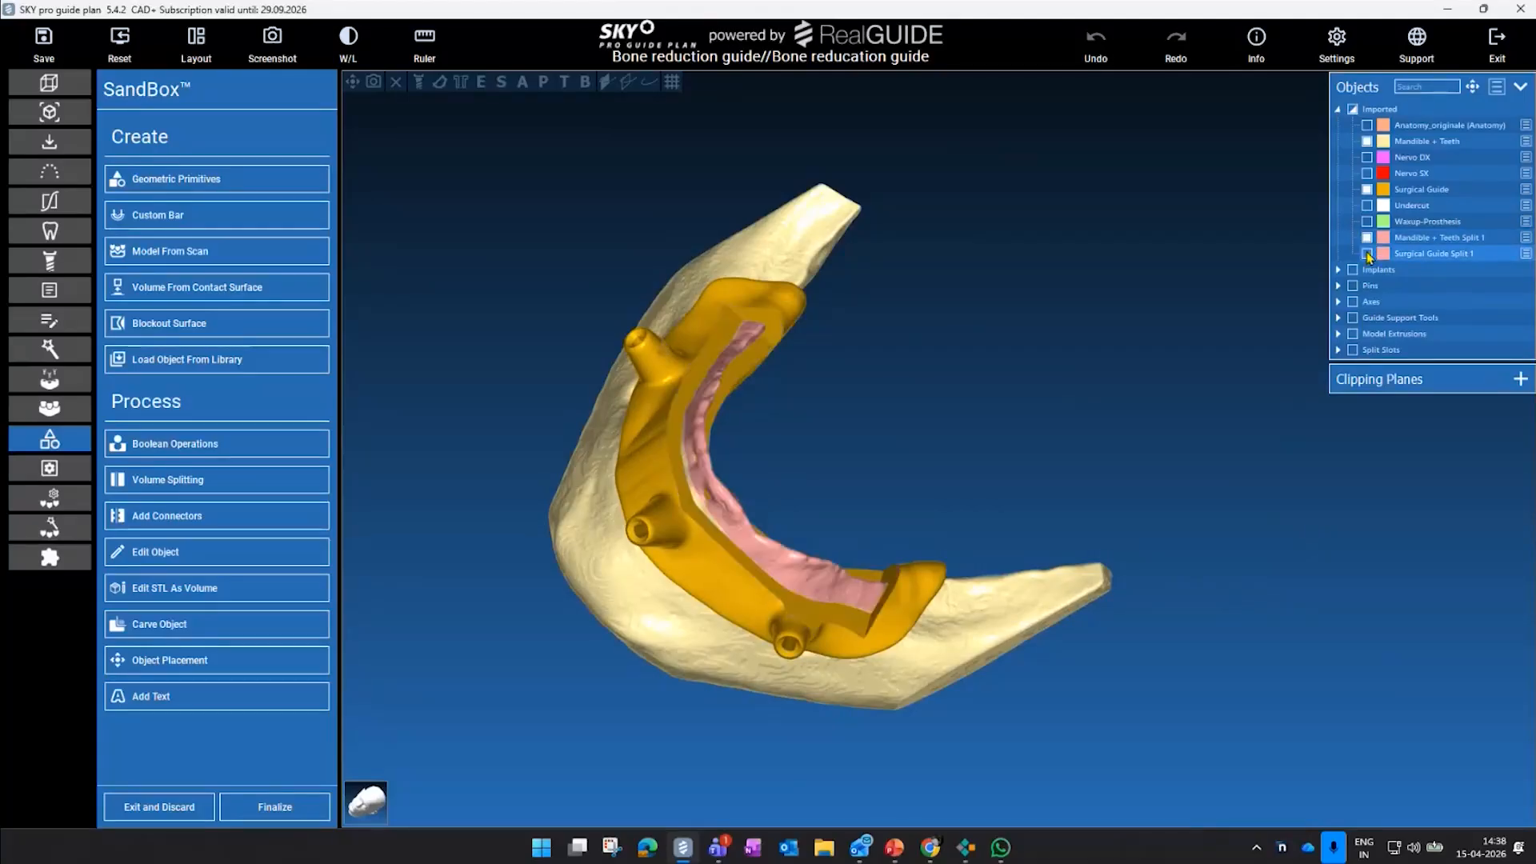
left_click_drag(1152, 384, 1160, 340)
left_click(1368, 239)
left_click_drag(1121, 424, 1274, 343)
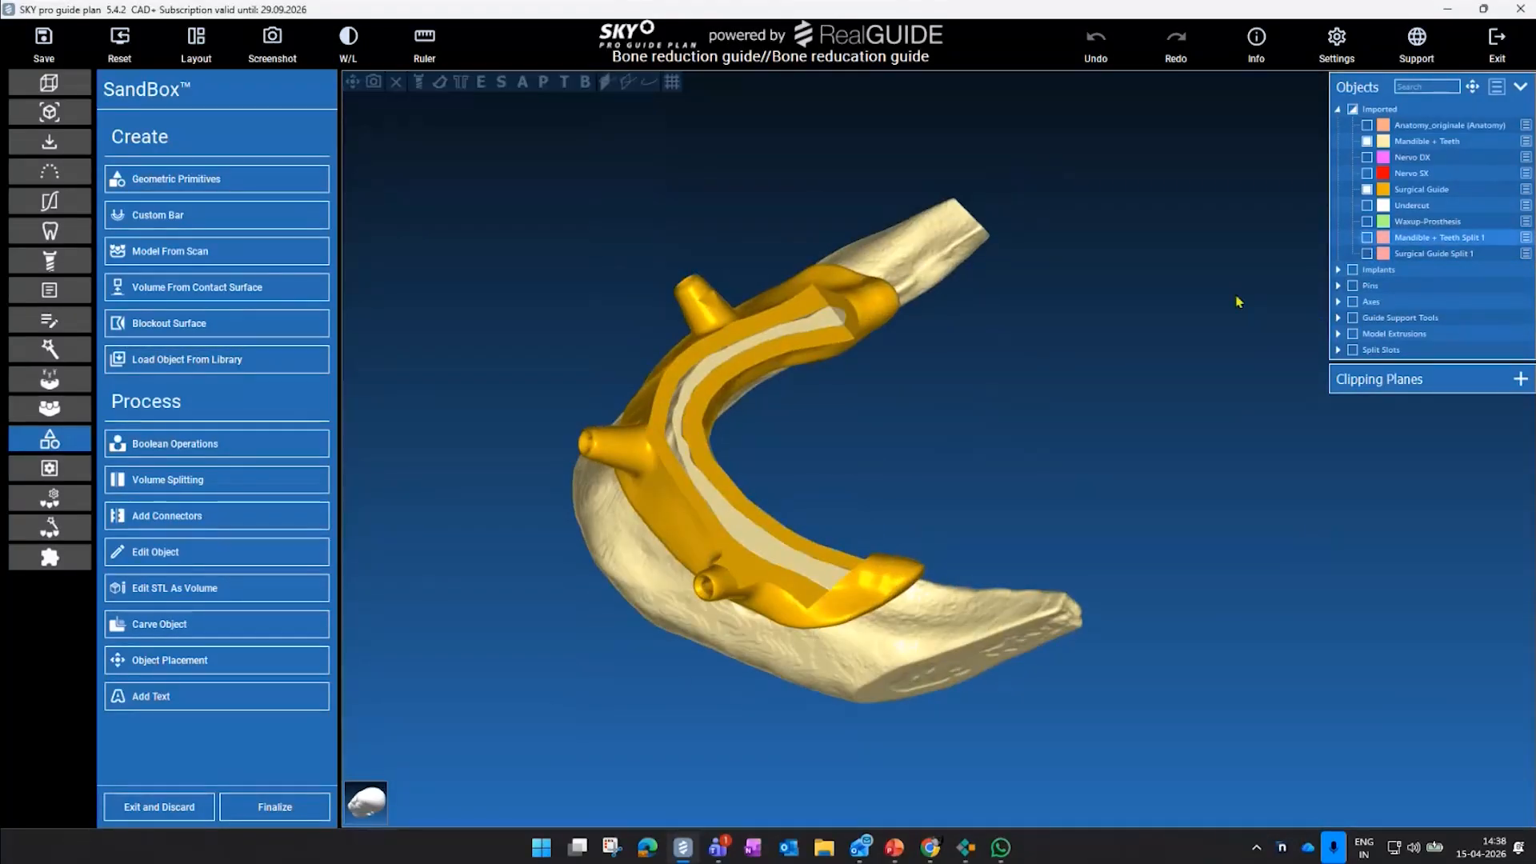
scroll(1224, 306, "up", 4)
middle_click_drag(943, 391, 1201, 369)
- Hide the Surgical Guide and examine the mandible with and without the split ridge section
left_click(1368, 189)
left_click(1367, 238)
scroll(919, 432, "down", 3)
left_click_drag(919, 432, 1143, 531)
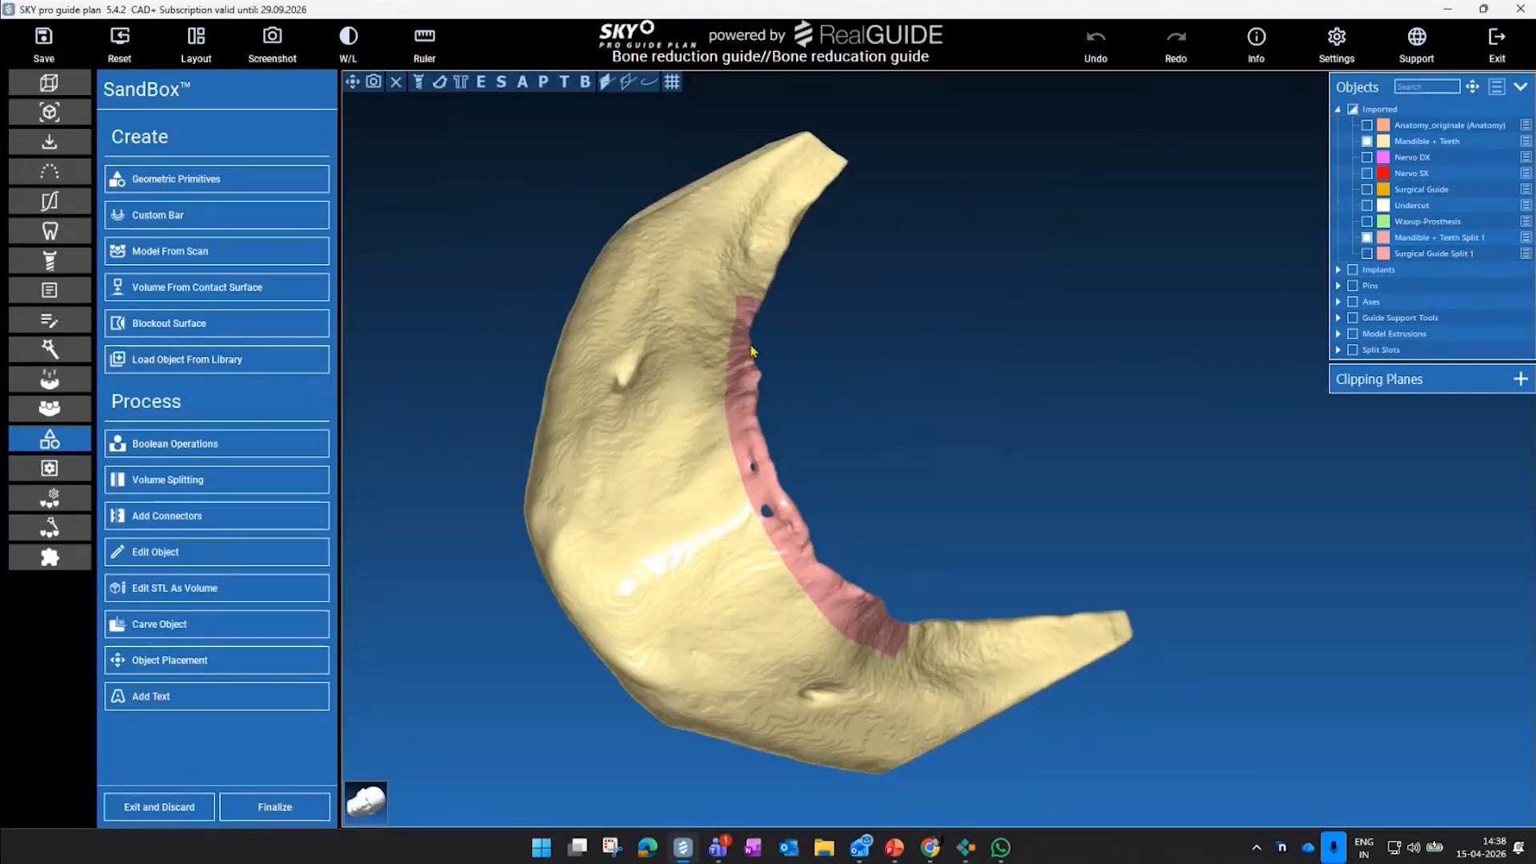
left_click(1367, 238)
left_click_drag(1008, 419, 529, 478)
left_click_drag(847, 326, 1260, 344)
- Show the Surgical Guide again, display the pins, inspect the assembly from several sides and finalize the SandBox changes
left_click(1367, 188)
left_click_drag(1161, 448, 737, 204)
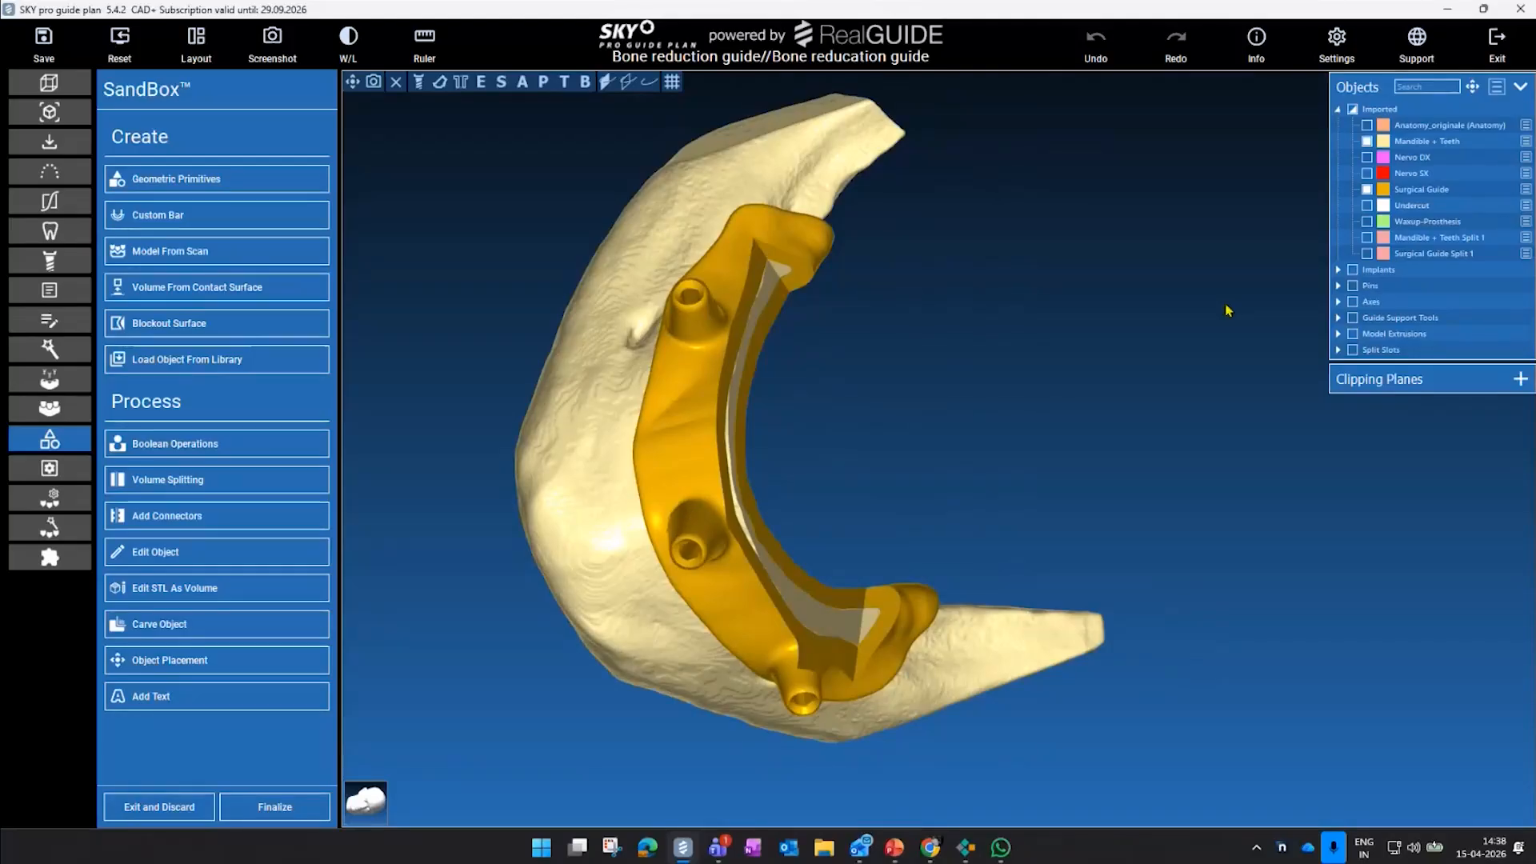
left_click(1353, 285)
left_click_drag(1000, 336, 970, 396)
left_click_drag(1030, 439, 827, 591)
left_click_drag(908, 462, 1169, 457)
left_click(274, 807)
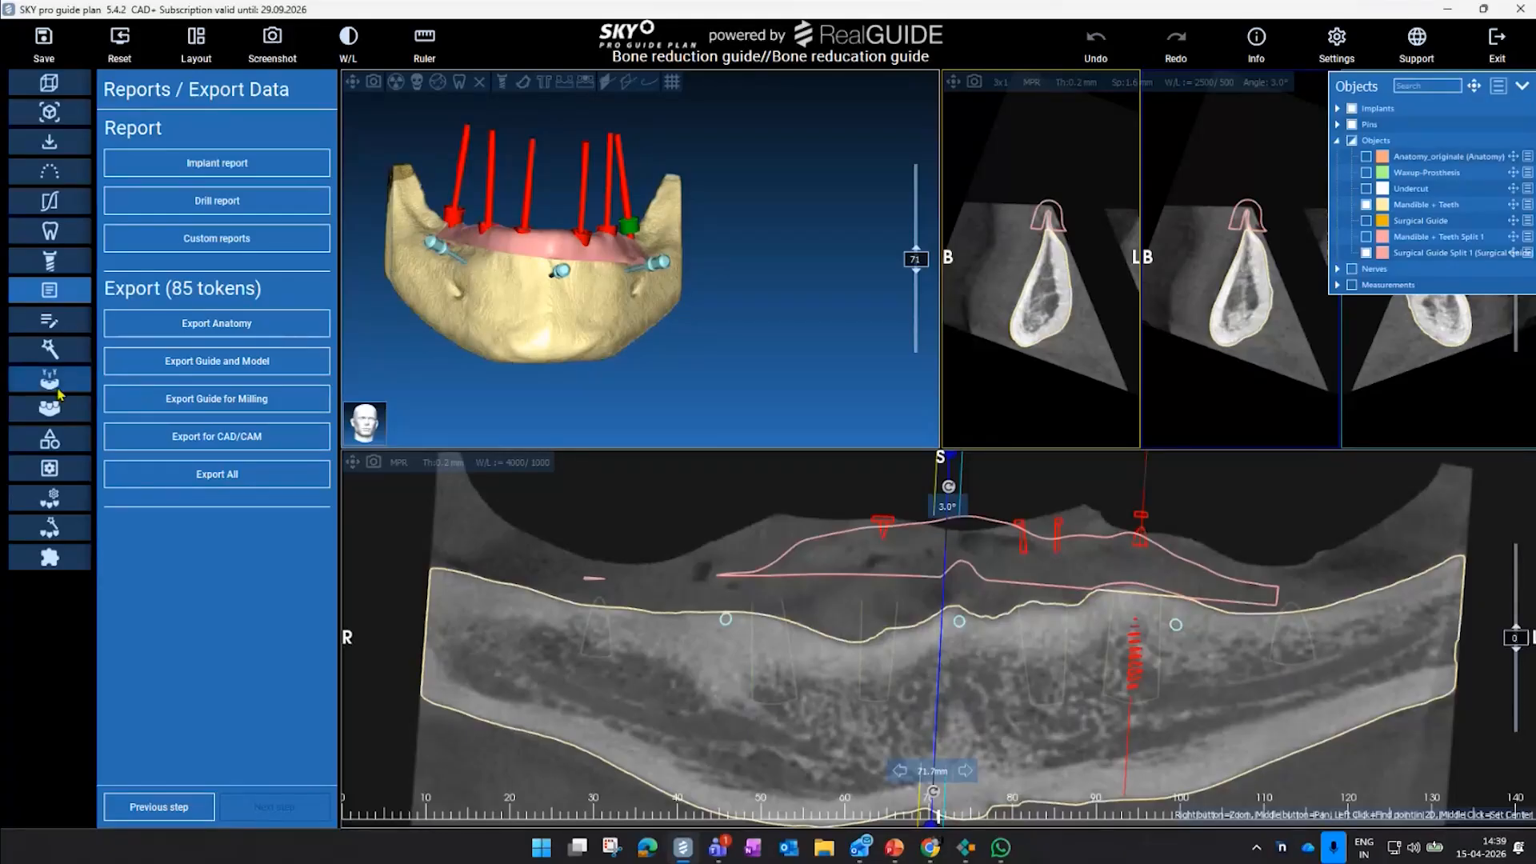
- Start undercut generation and choose the cut Mandible + Teeth model as its base
left_click(60, 390)
left_click(599, 460)
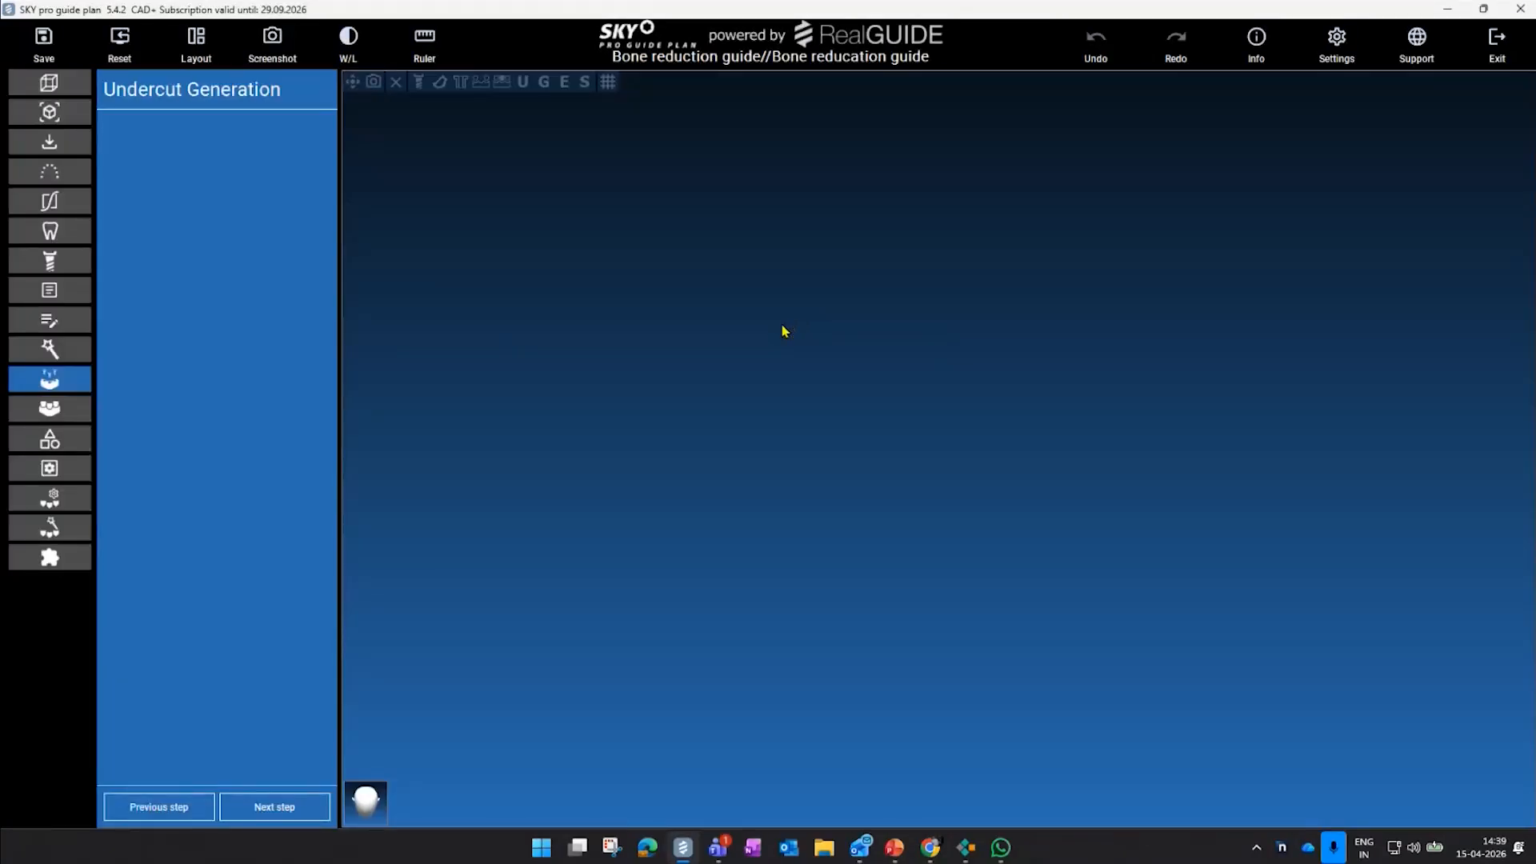
left_click_drag(1235, 417, 904, 512)
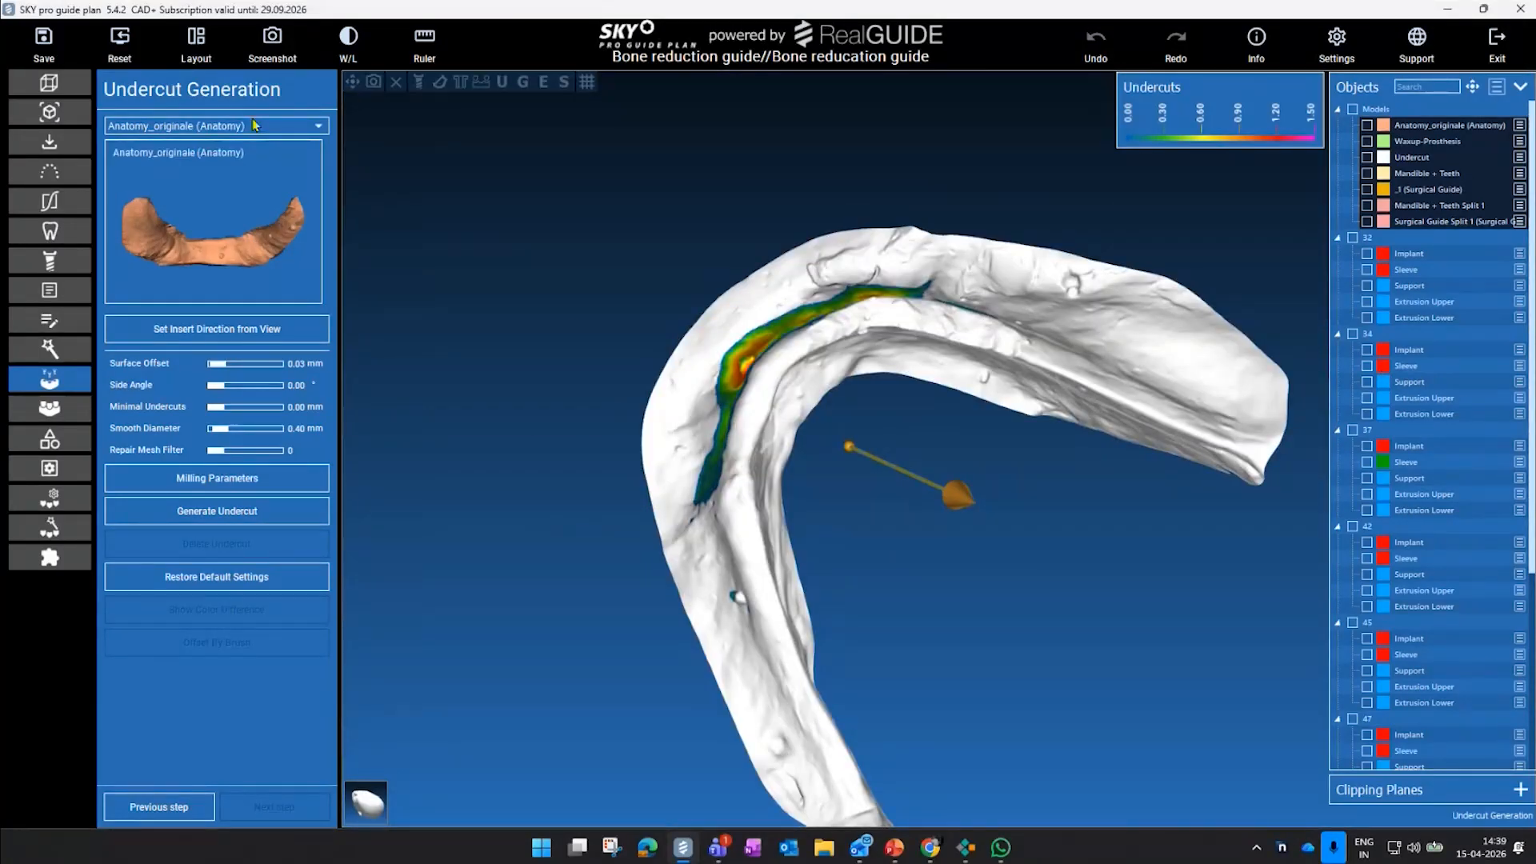
left_click(255, 126)
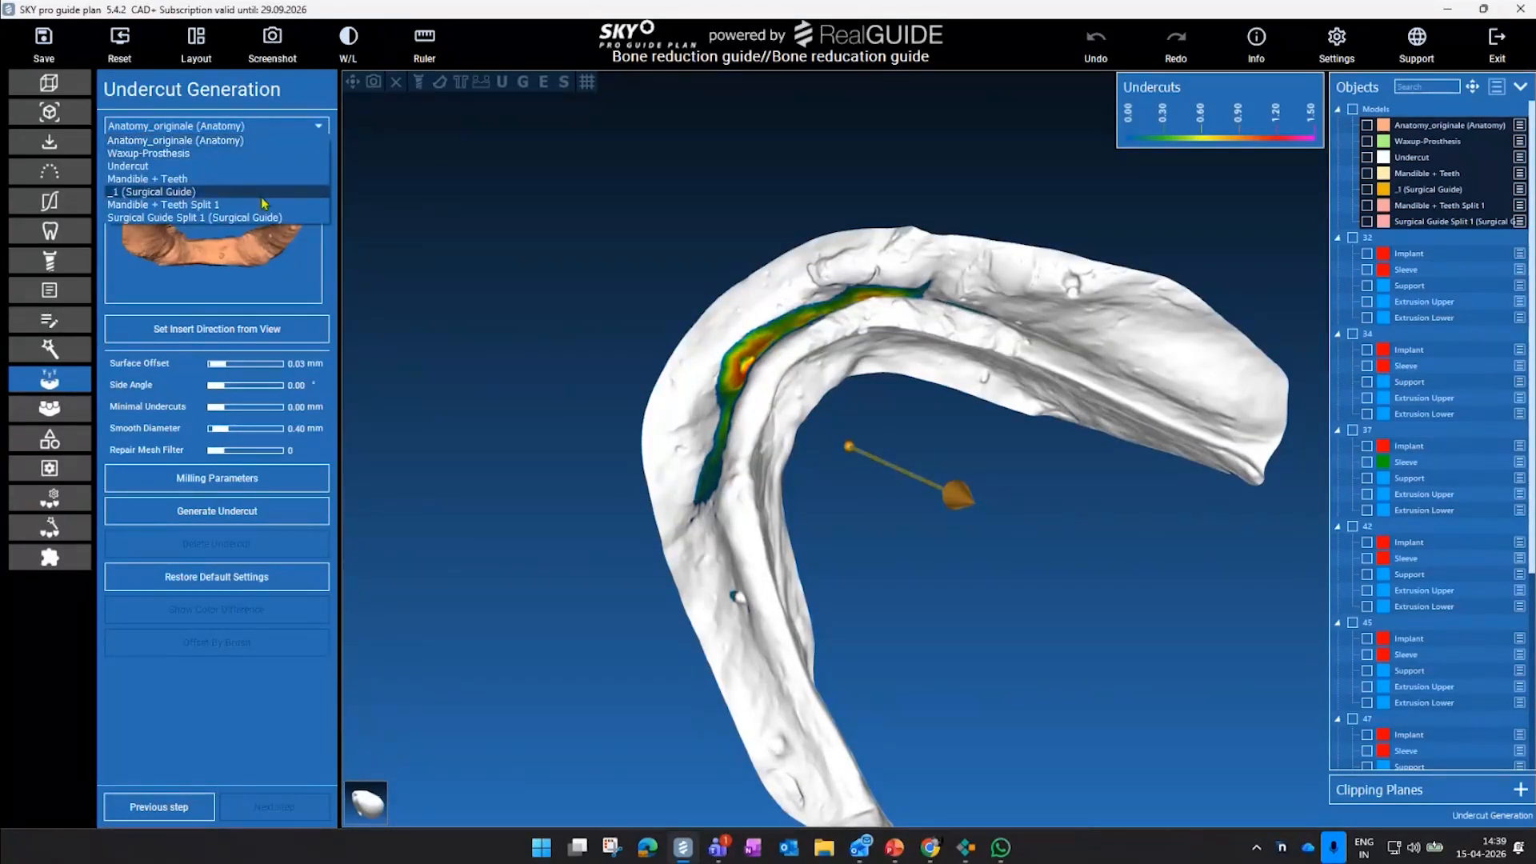
left_click(192, 205)
left_click(230, 179)
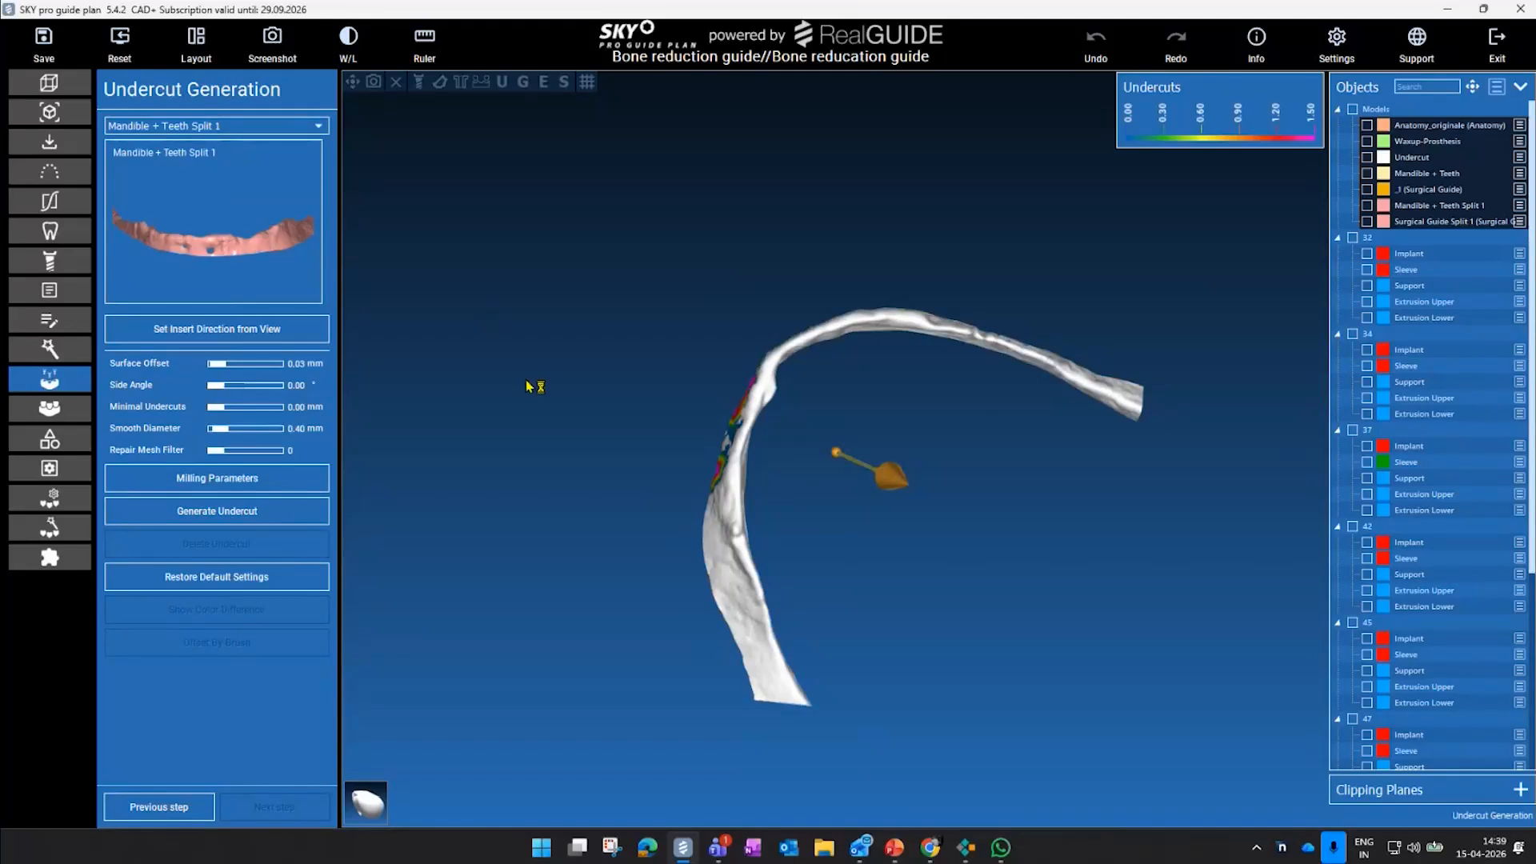
- Set the insert direction from the occlusal view, generate the undercut on the reduced mandible and proceed to guide generation
left_click_drag(840, 437, 875, 531)
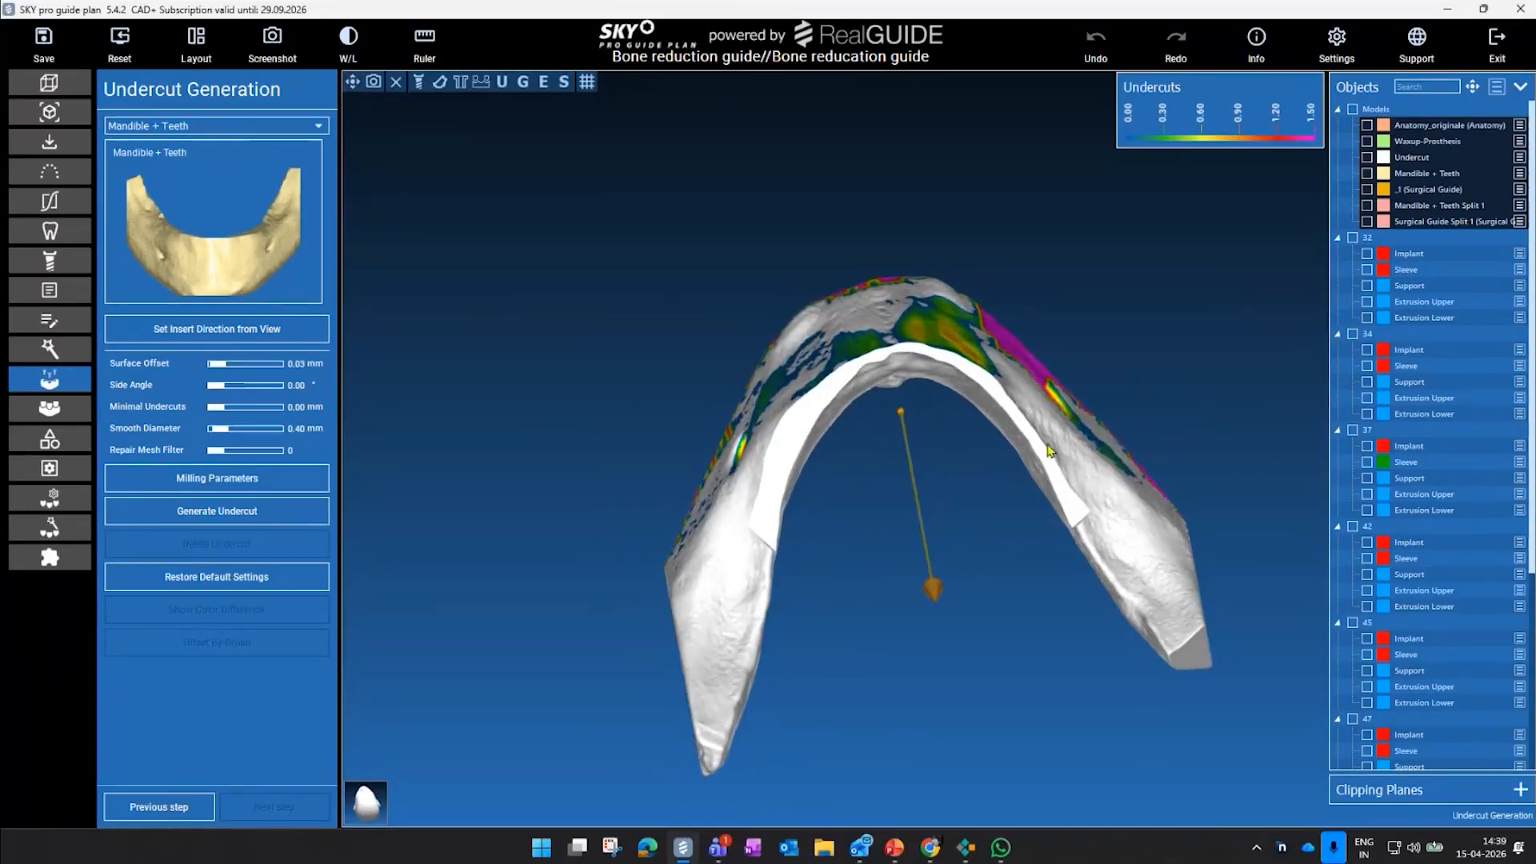
left_click_drag(1176, 440, 1005, 429)
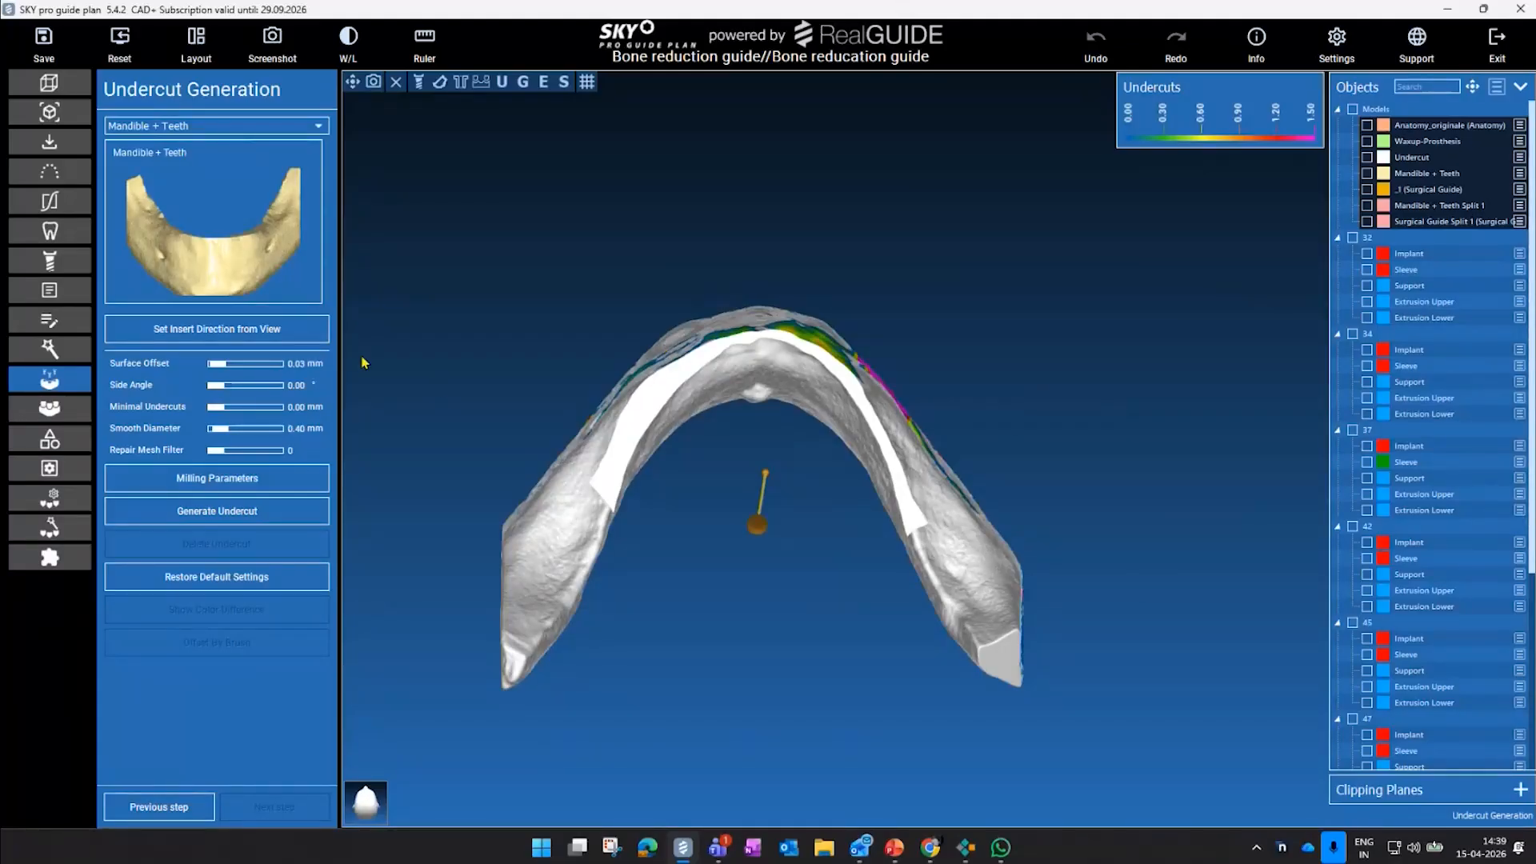
left_click(291, 339)
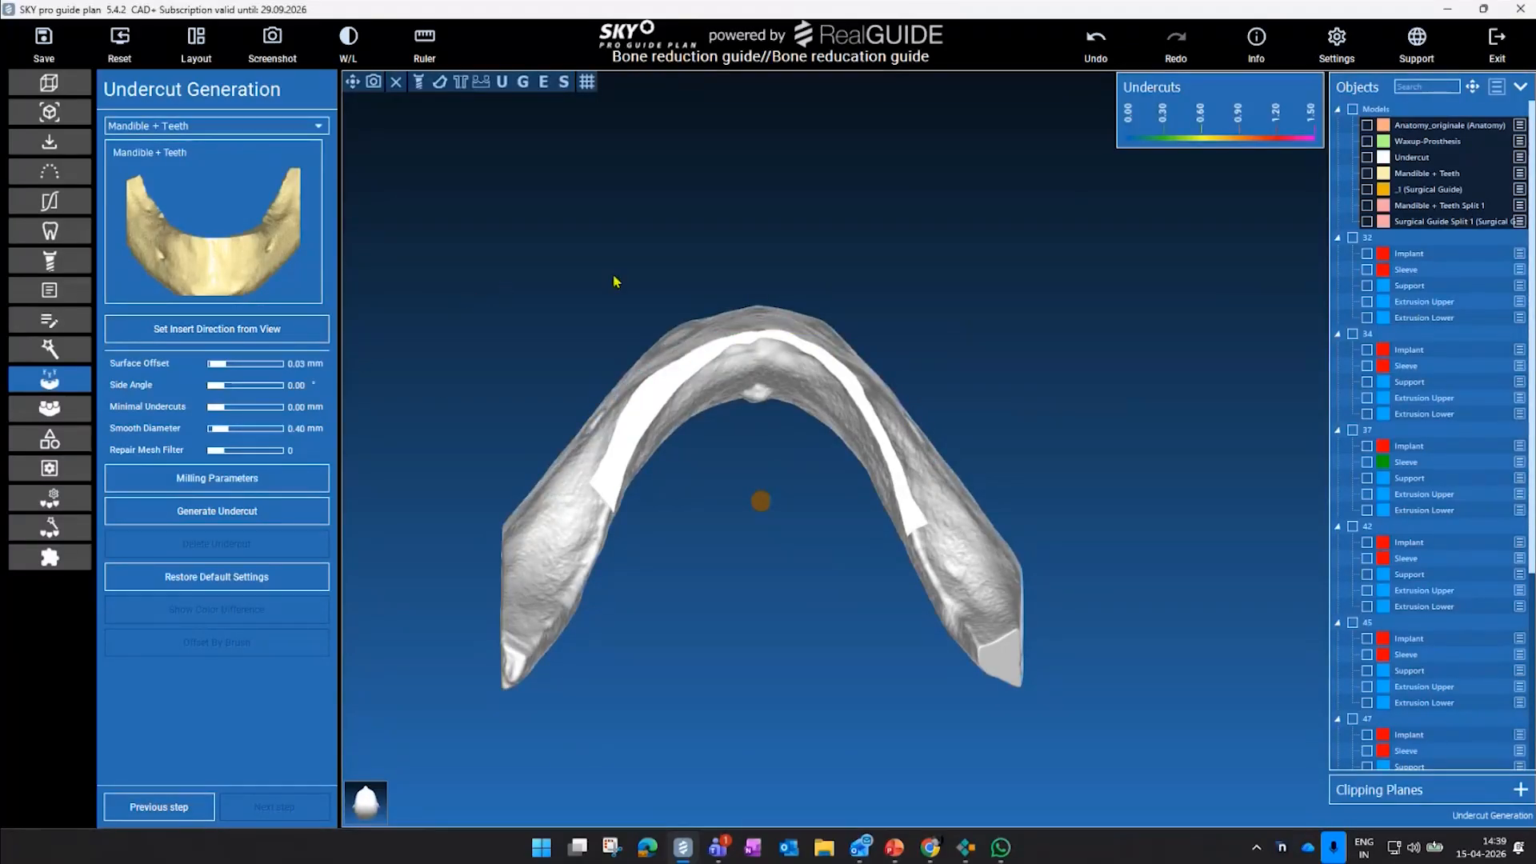
left_click(285, 512)
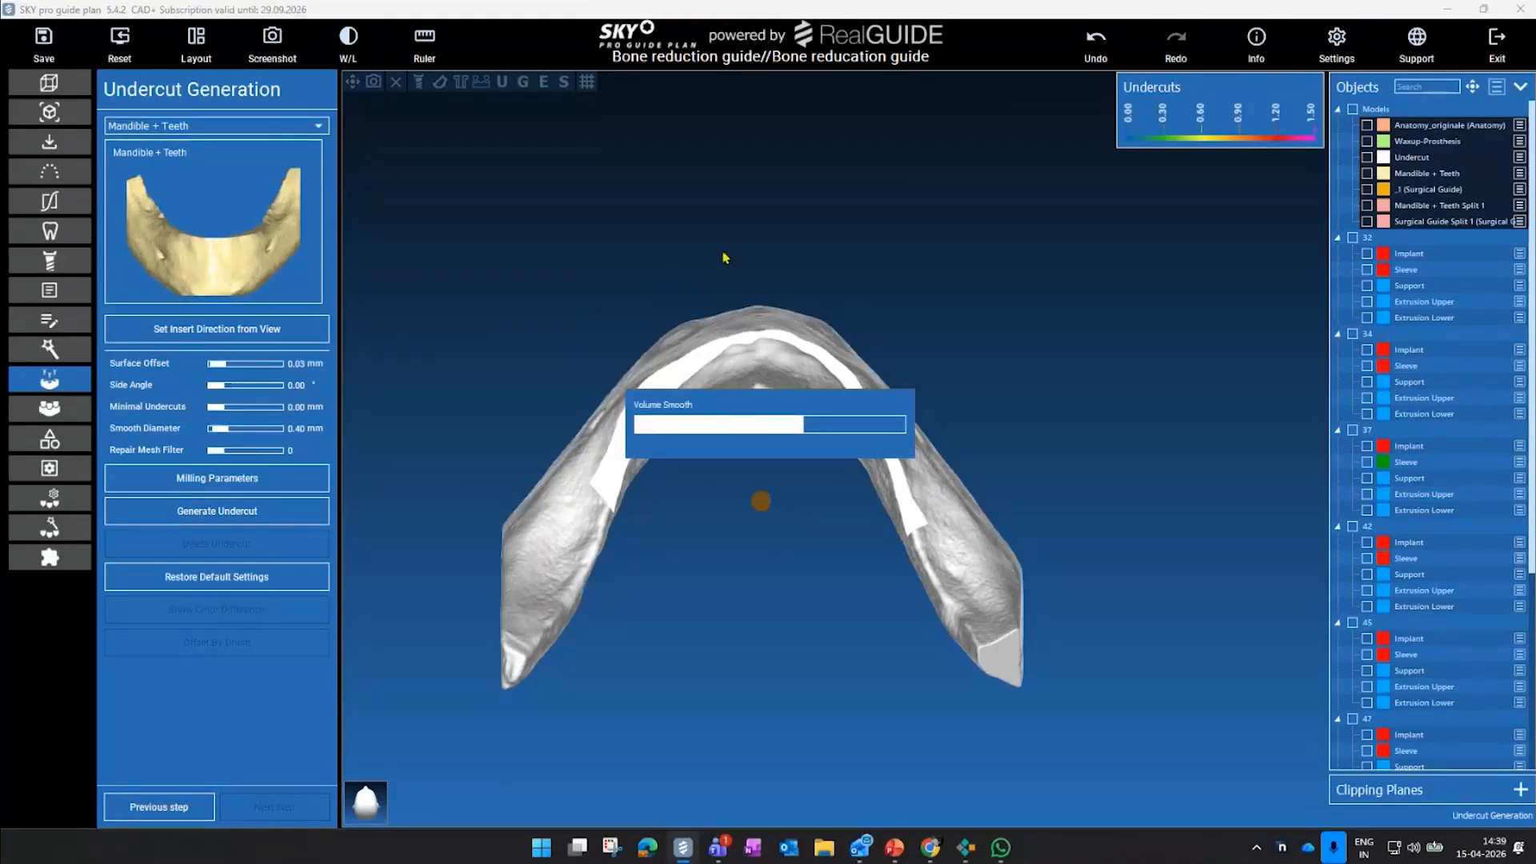
left_click(313, 808)
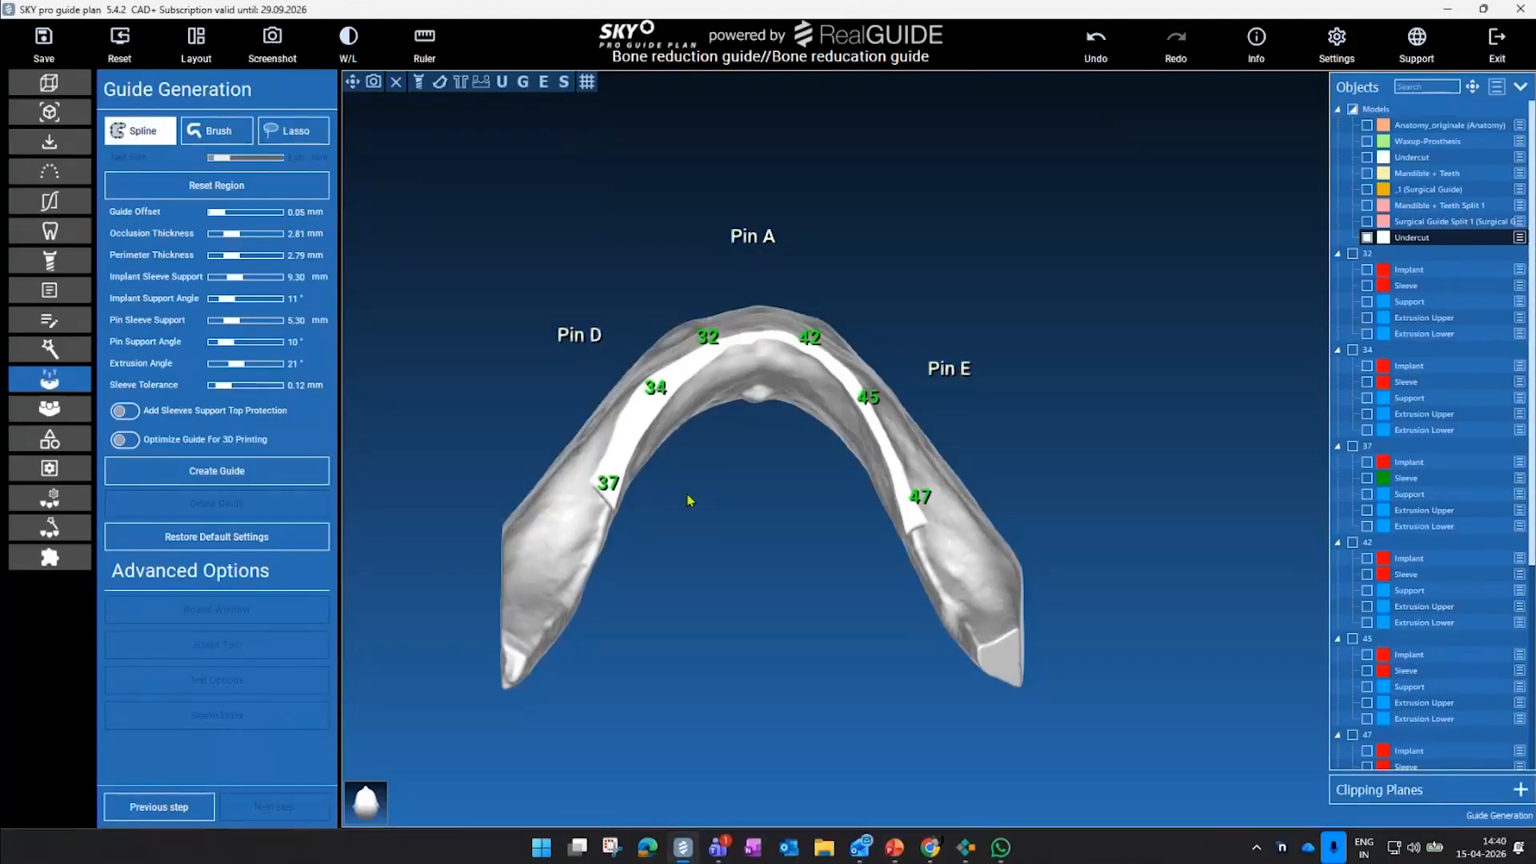
- Outline the guide region around the reduced ridge of the undercut model with a spline and create the implant guide
scroll(704, 562, "up", 3)
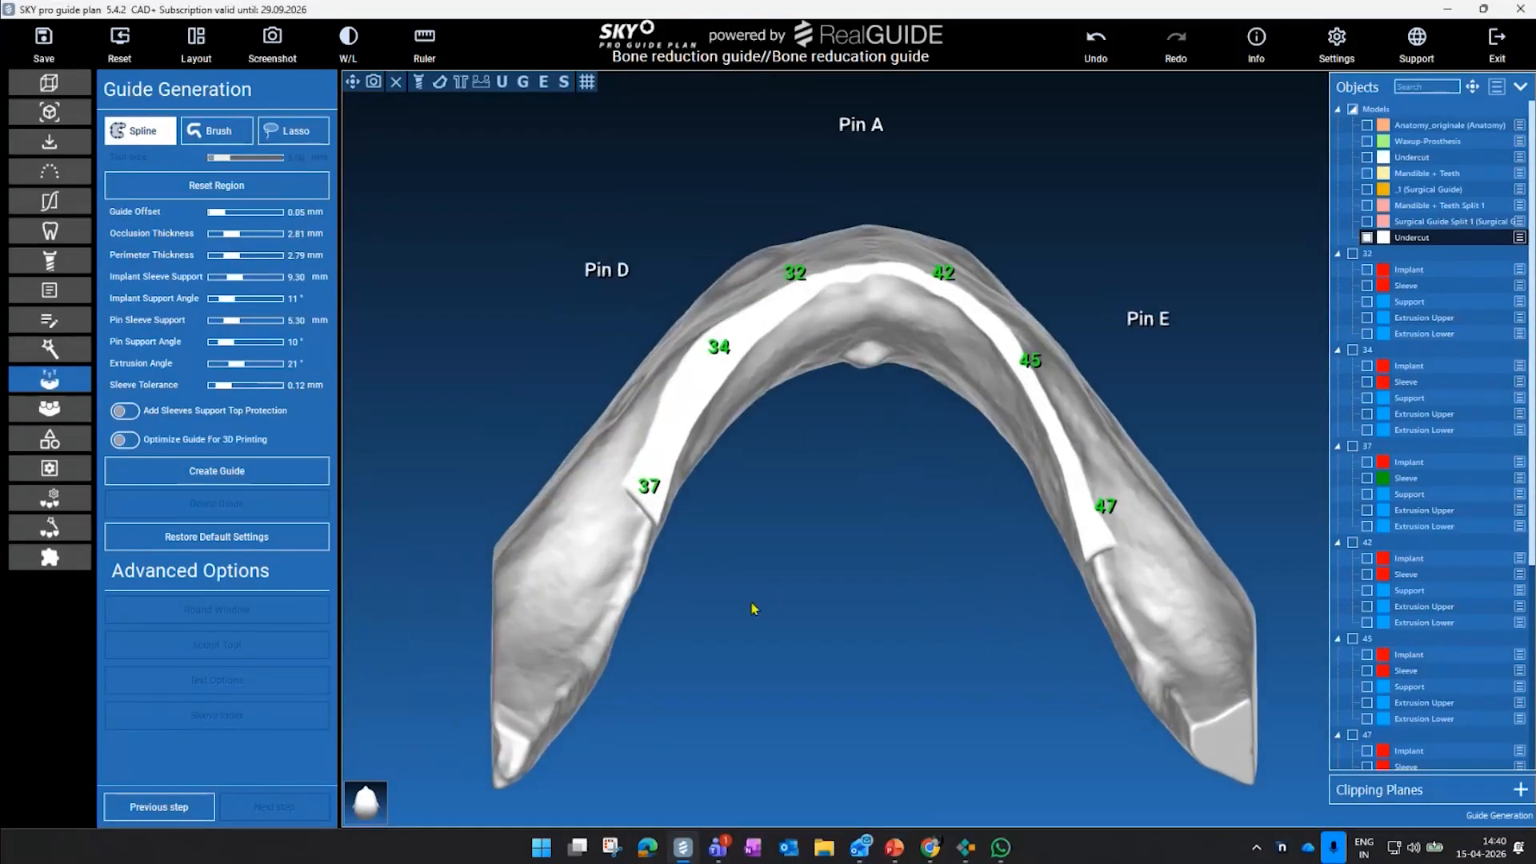
left_click(600, 491)
right_click_drag(636, 414, 720, 360)
left_click(686, 387)
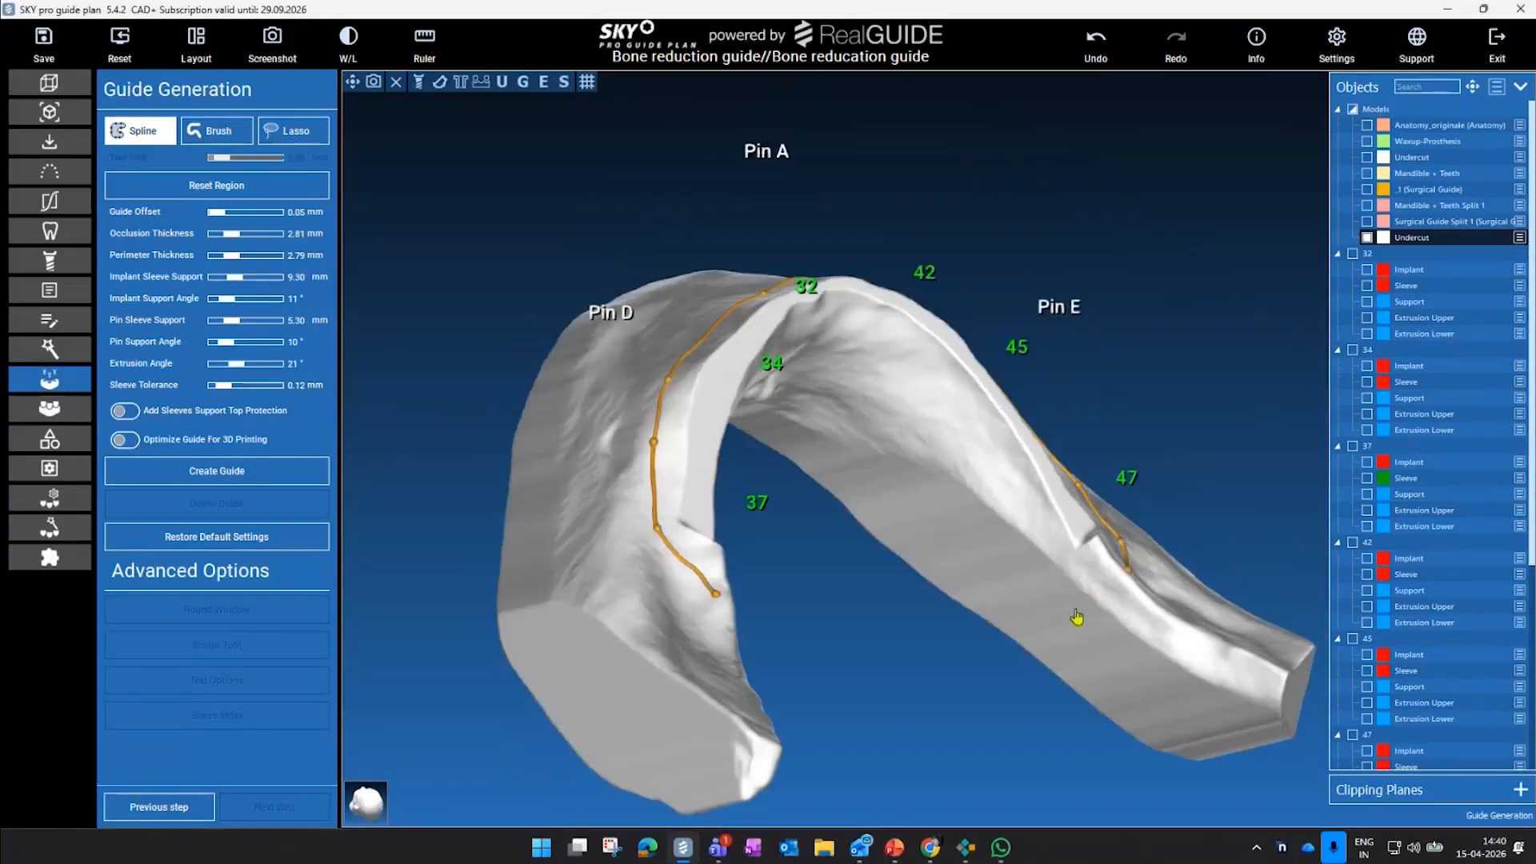
left_click(874, 353)
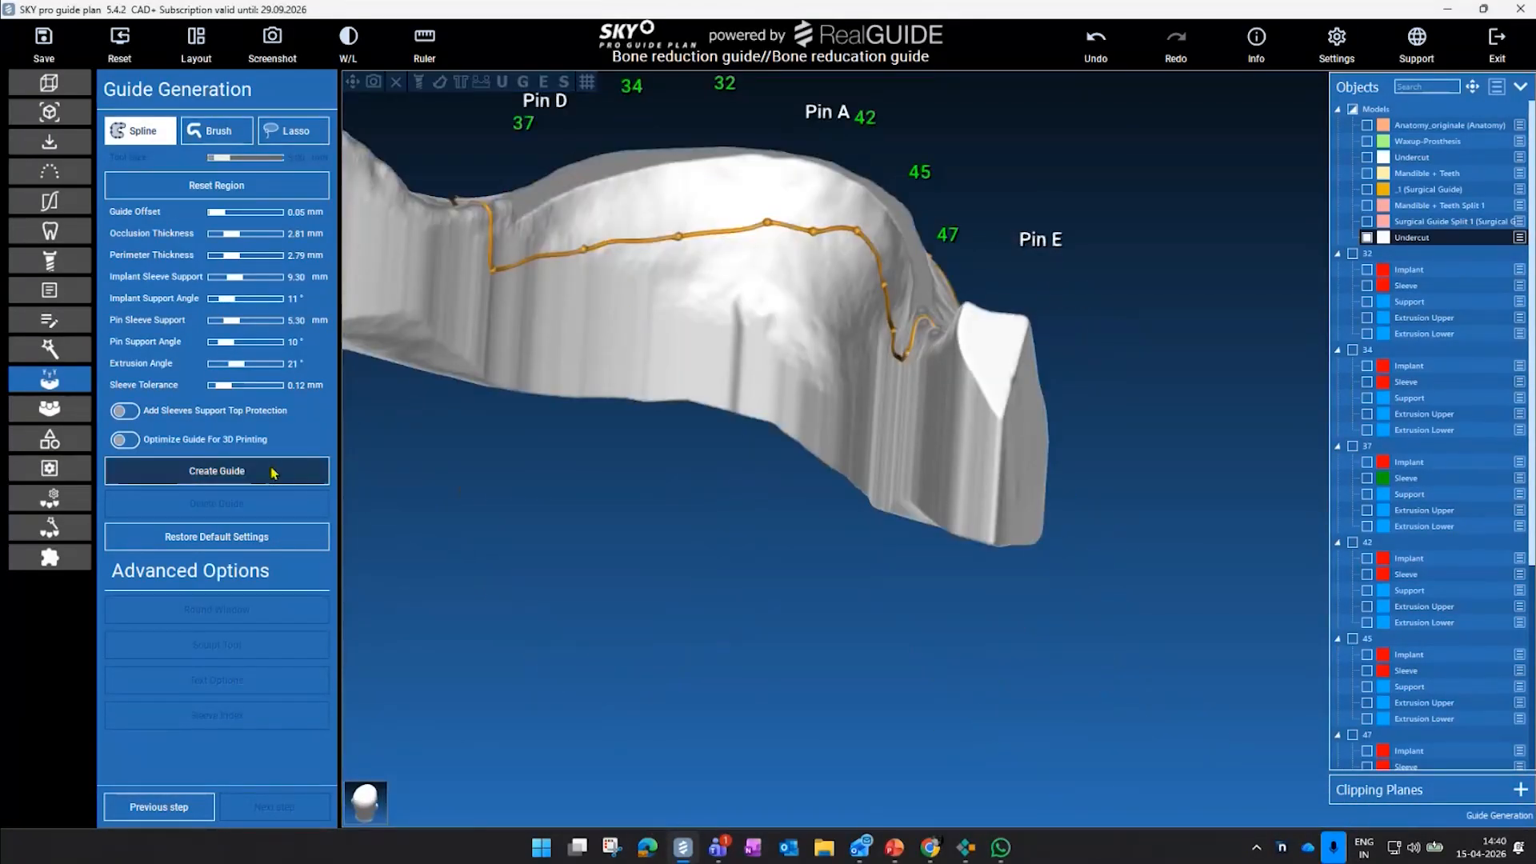
left_click(280, 472)
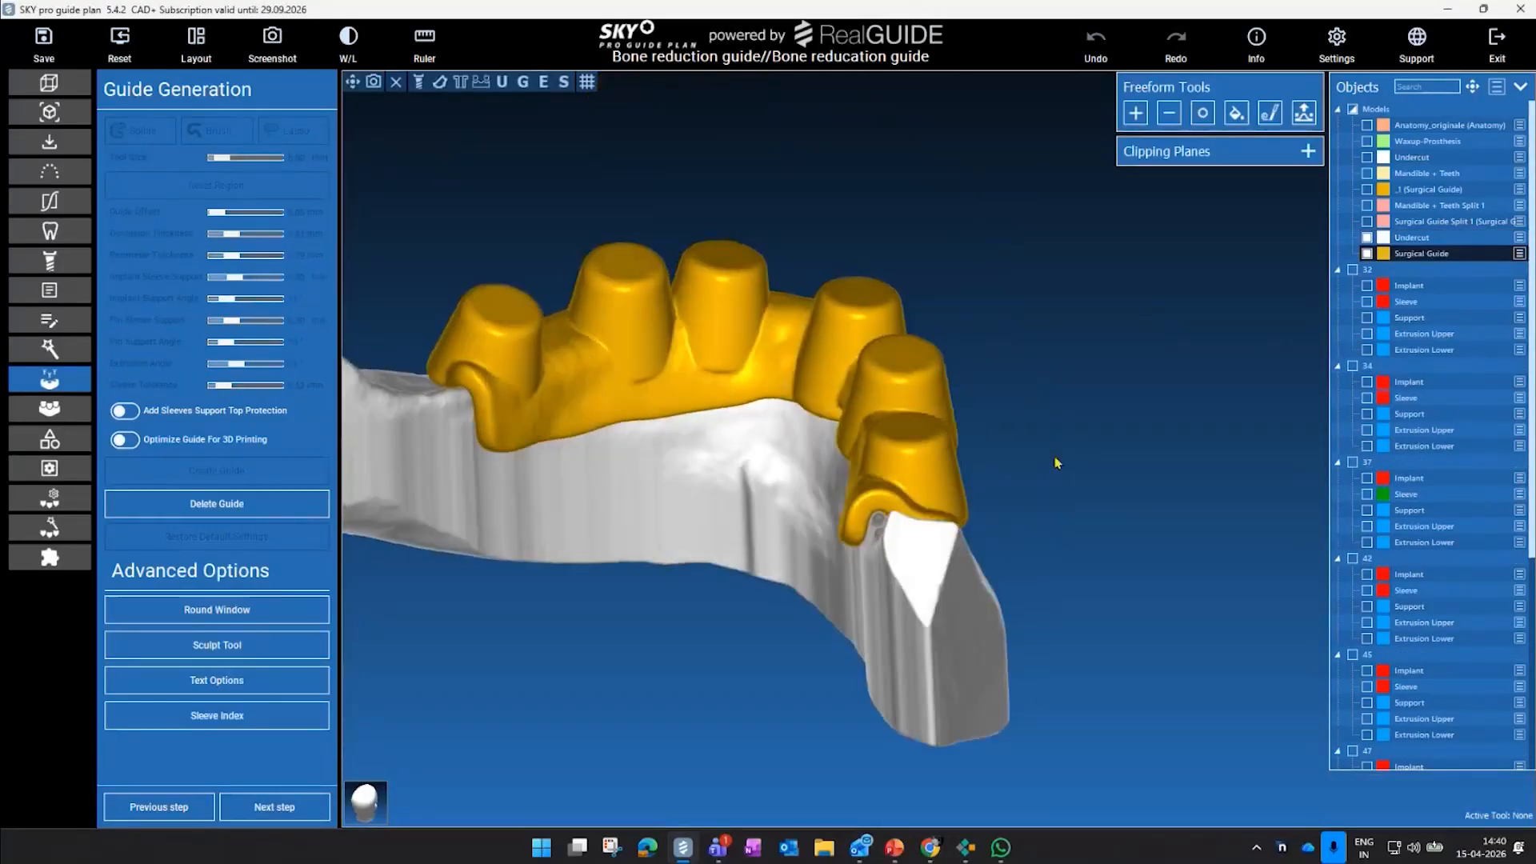
- Smooth the new Surgical Guide with the Smooth freeform tool and finish guide generation
left_click(1203, 113)
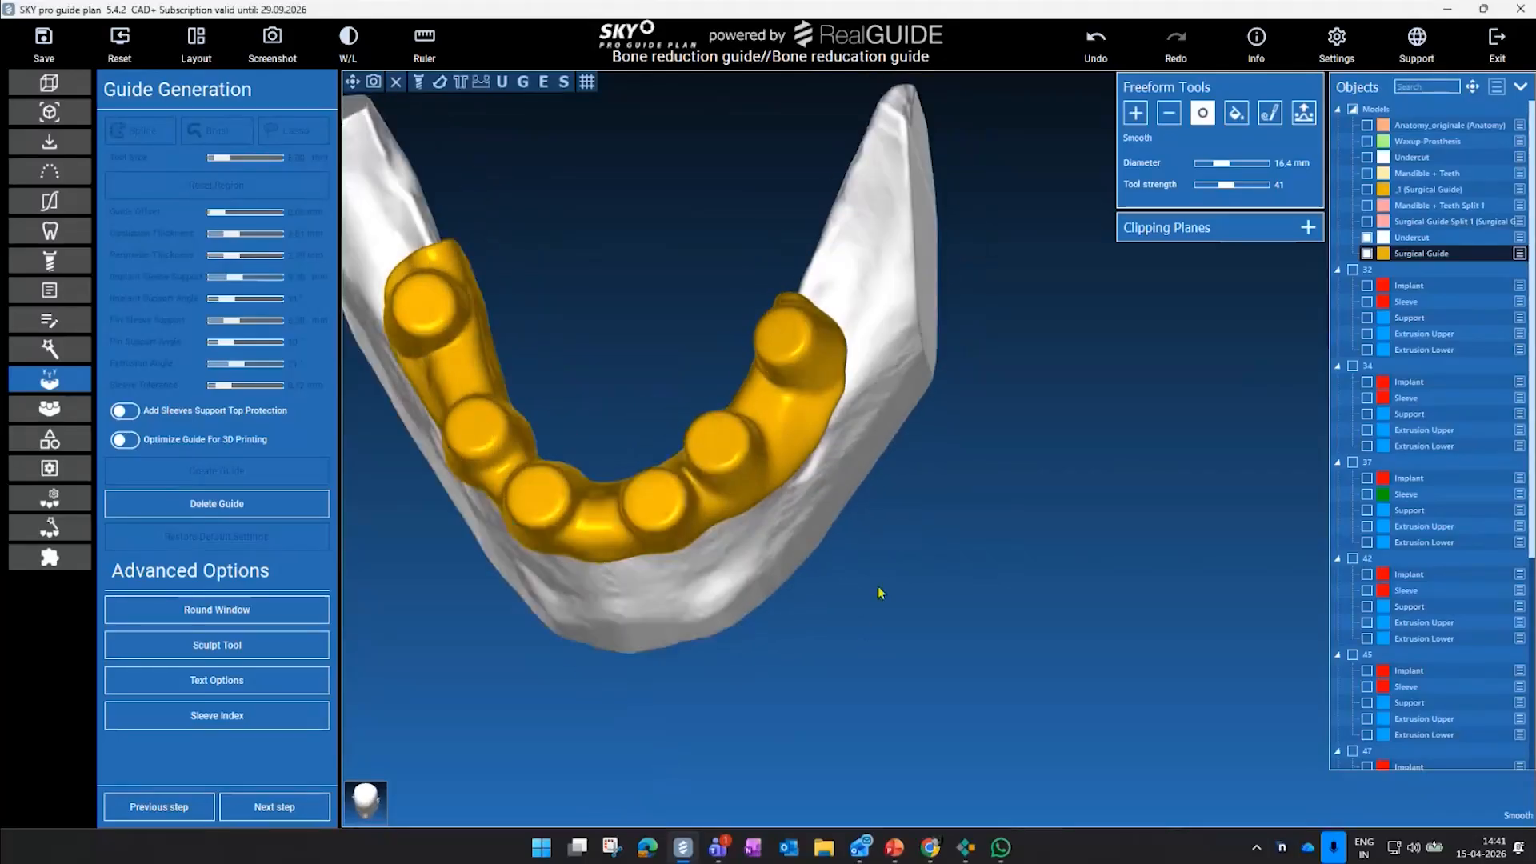
left_click(275, 807)
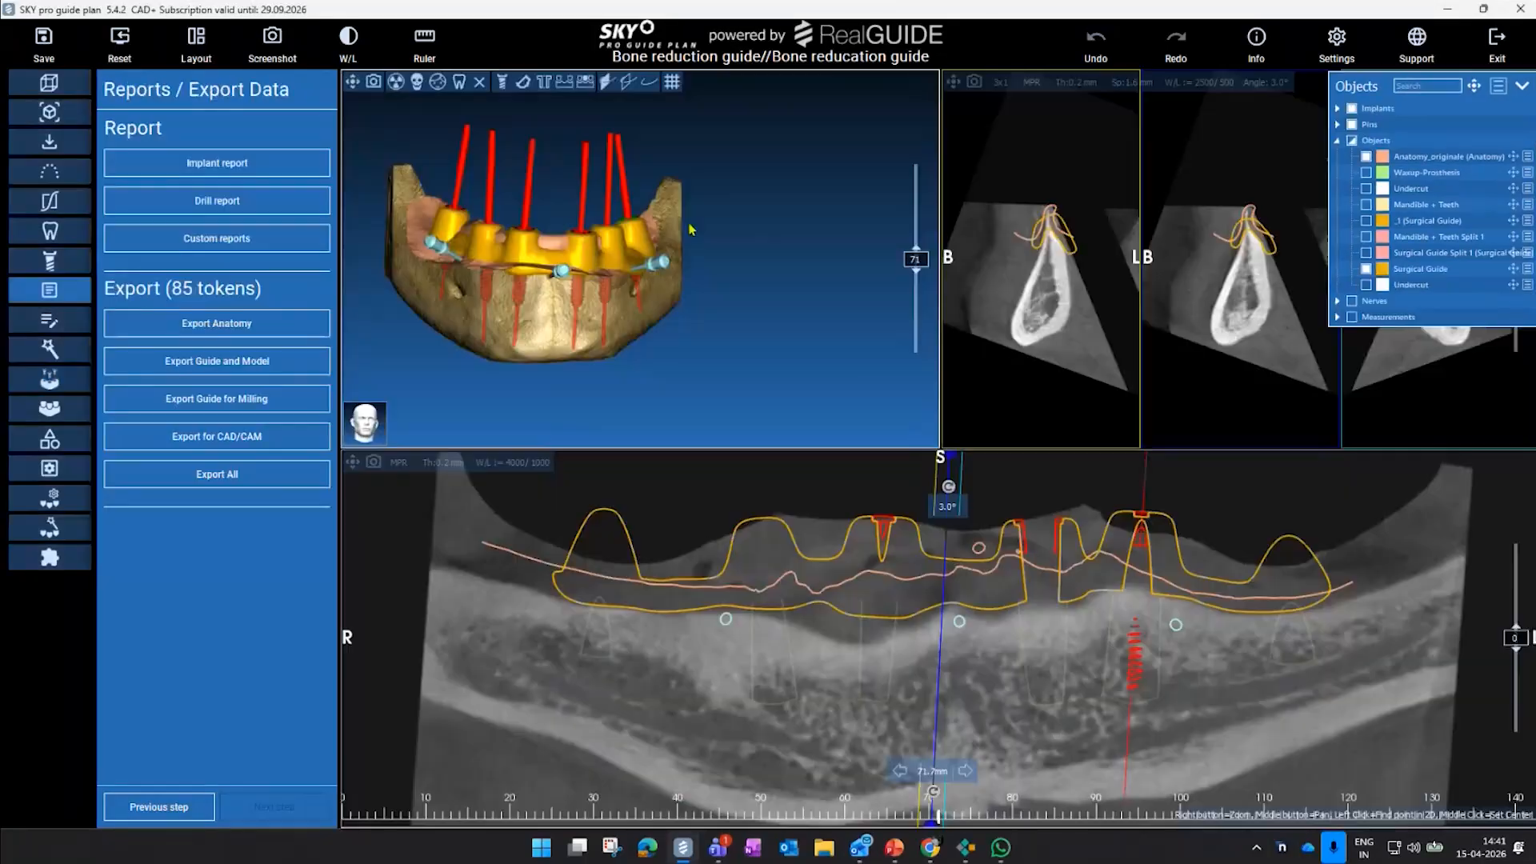
- Enlarge the 3D view and hide the Anatomy_originale model to show the Surgical Guide on the bone
left_click(351, 81)
left_click(1367, 156)
left_click_drag(1111, 272, 1157, 344)
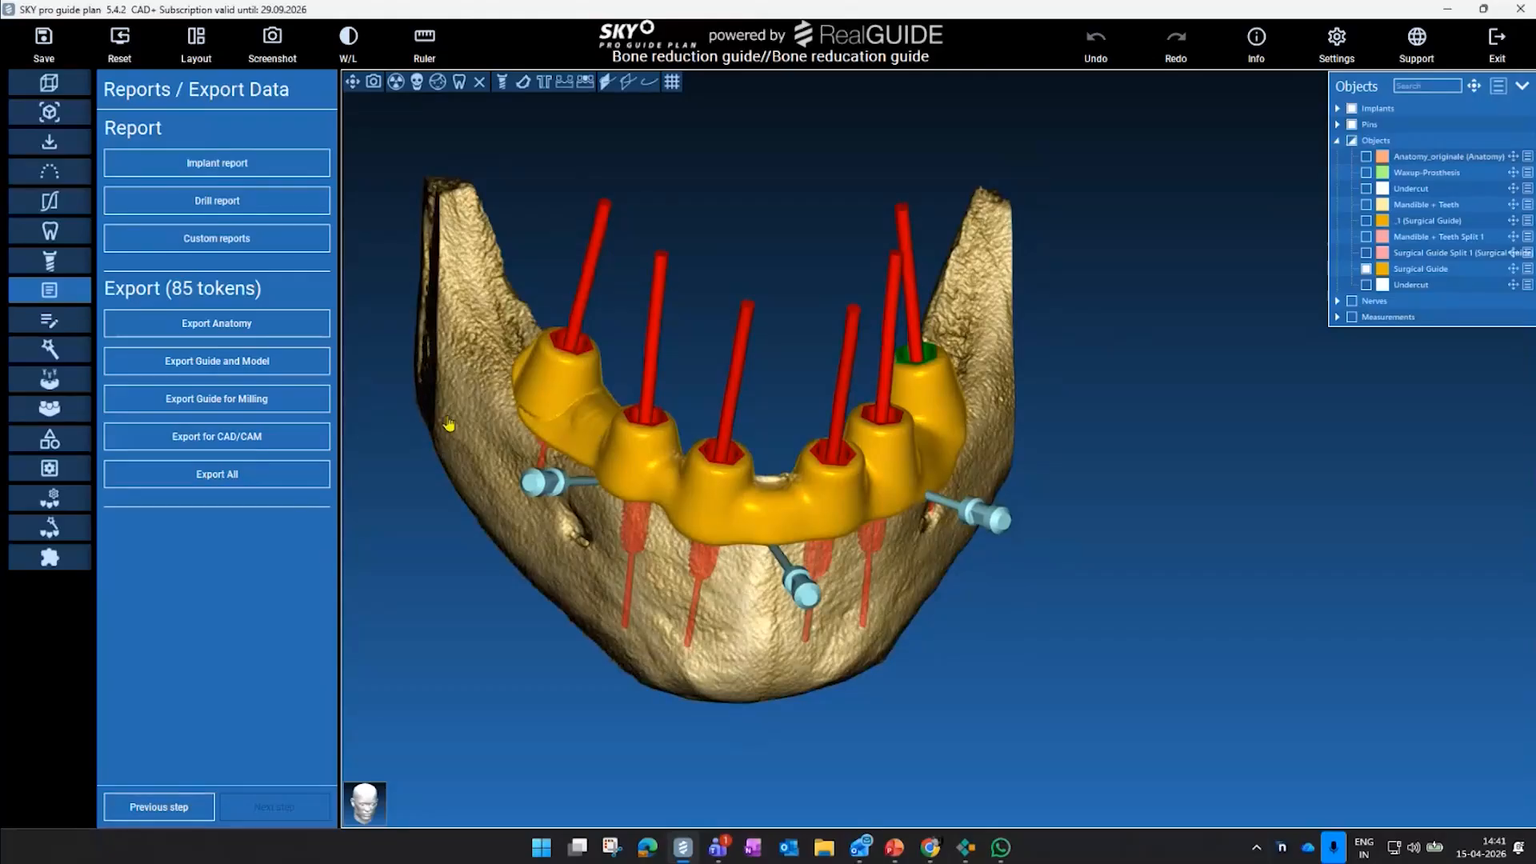
- Open SandBox, start Volume Splitting and outline a flat-based cut slot around the implant Surgical Guide
left_click(217, 399)
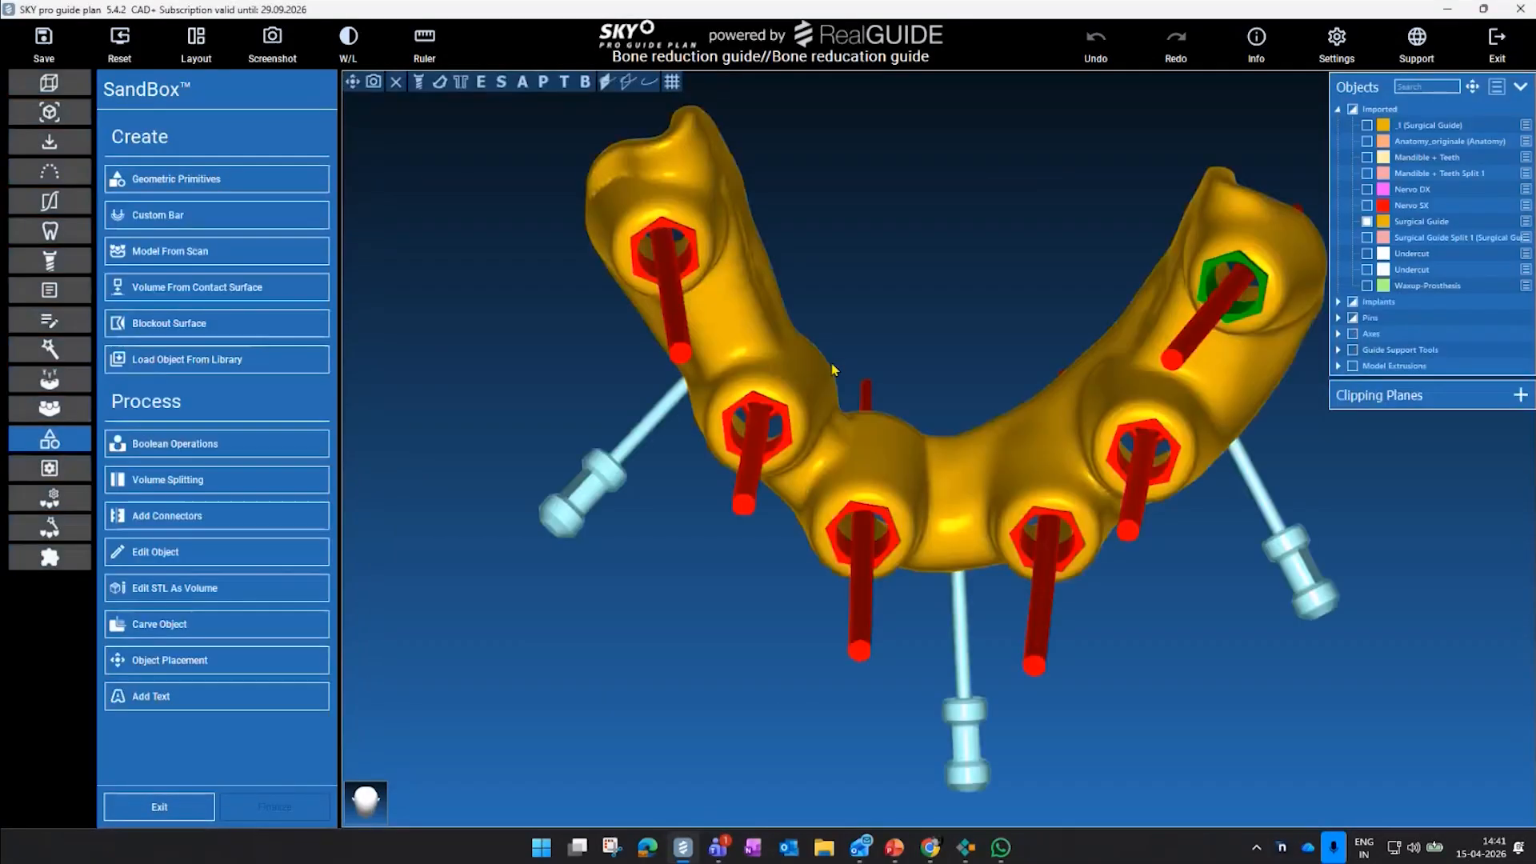
left_click(188, 480)
scroll(432, 675, "down", 2)
left_click_drag(432, 674, 456, 569)
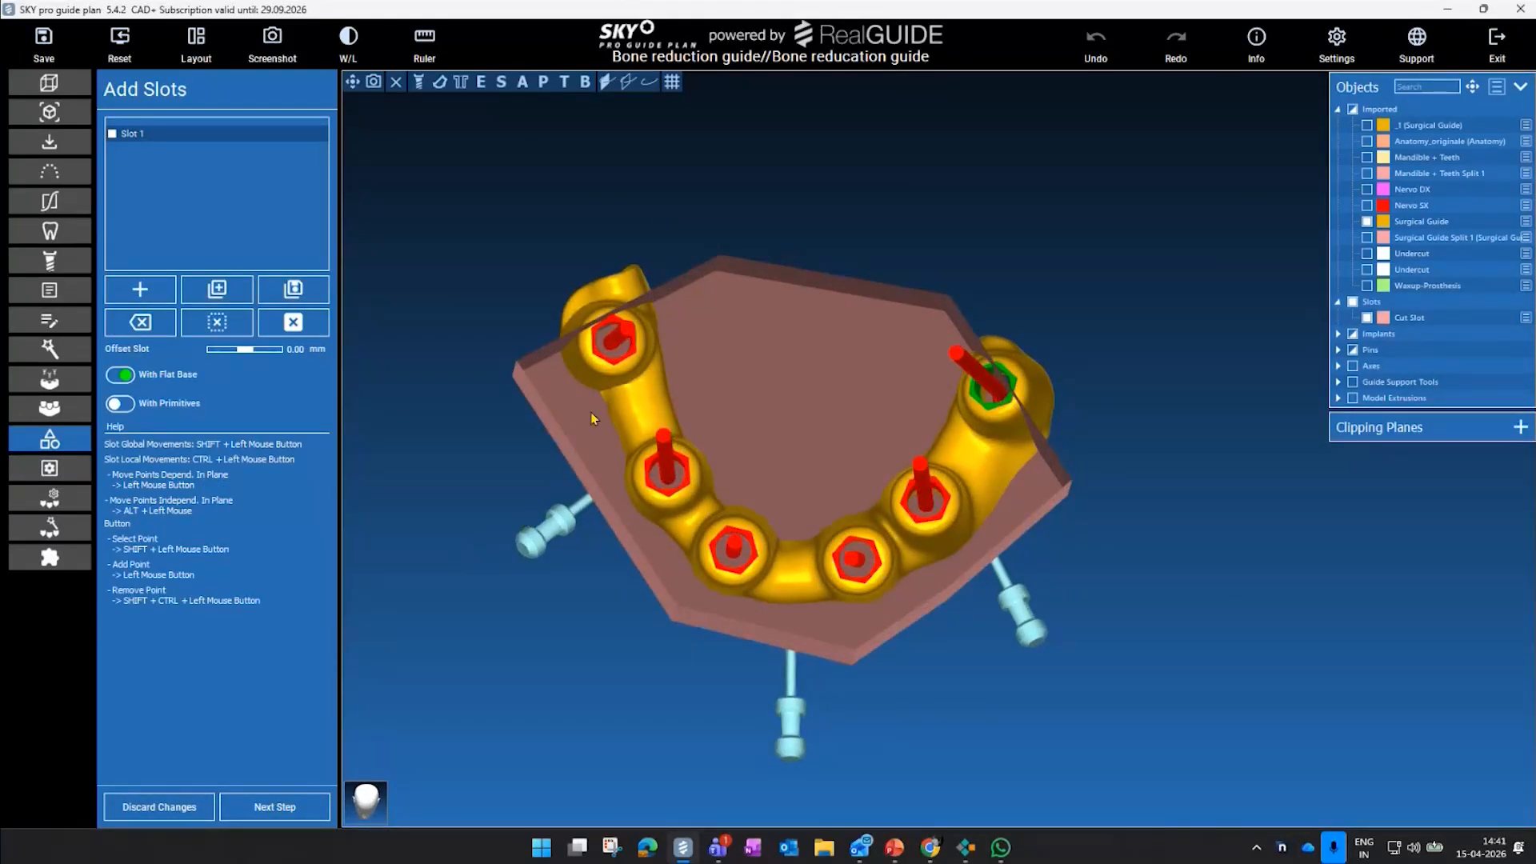
- Move the slot's posterior corner points outward to enclose more of the guide and check the slot's height from the front
scroll(533, 365, "up", 2)
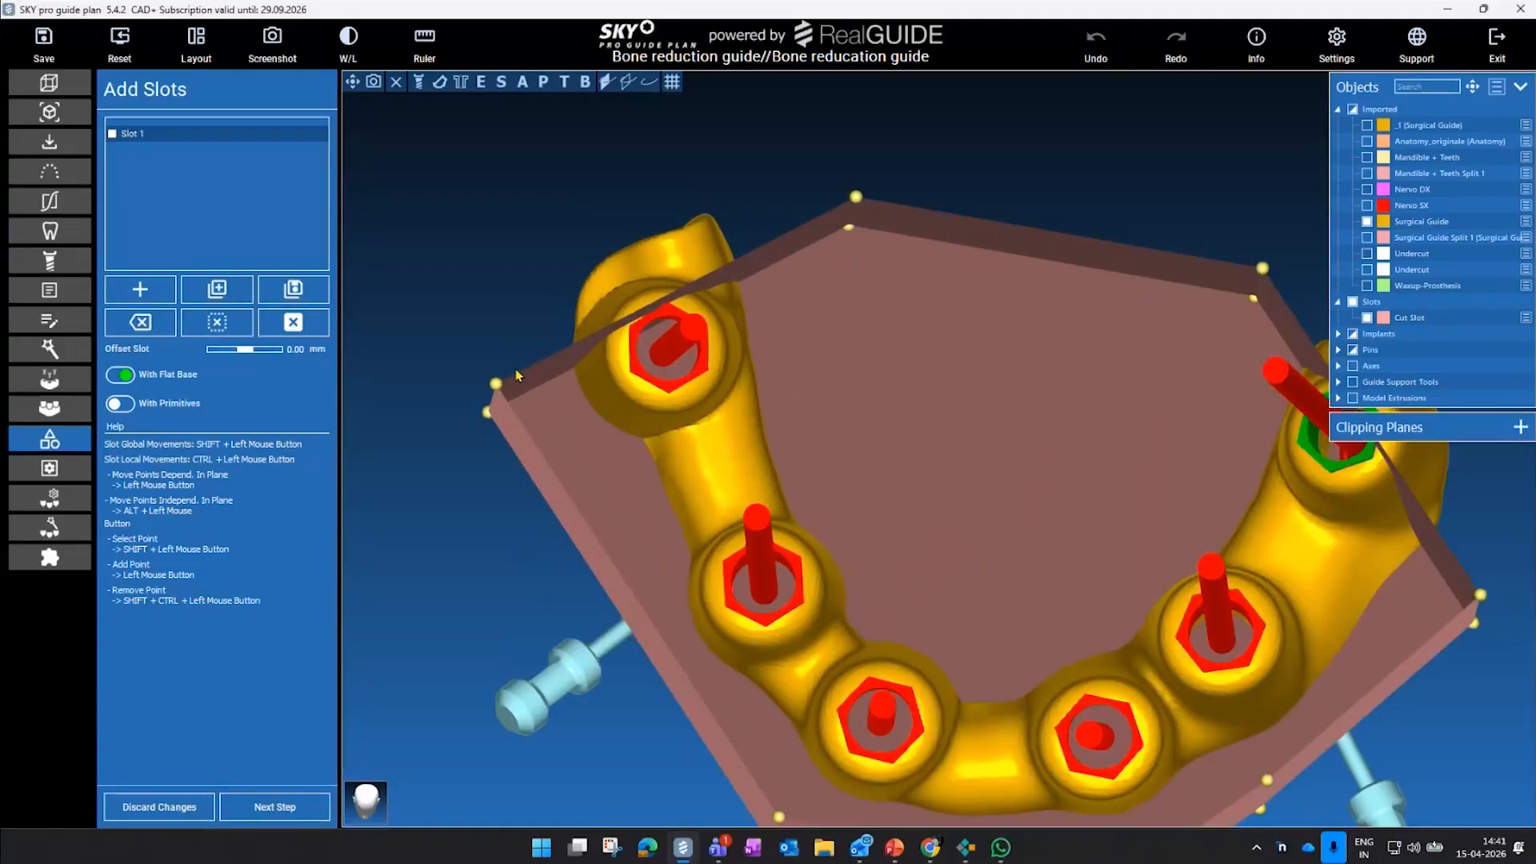
left_click_drag(497, 384, 504, 347)
left_click_drag(856, 197, 837, 171)
scroll(1005, 175, "down", 2)
left_click_drag(1146, 534, 944, 232)
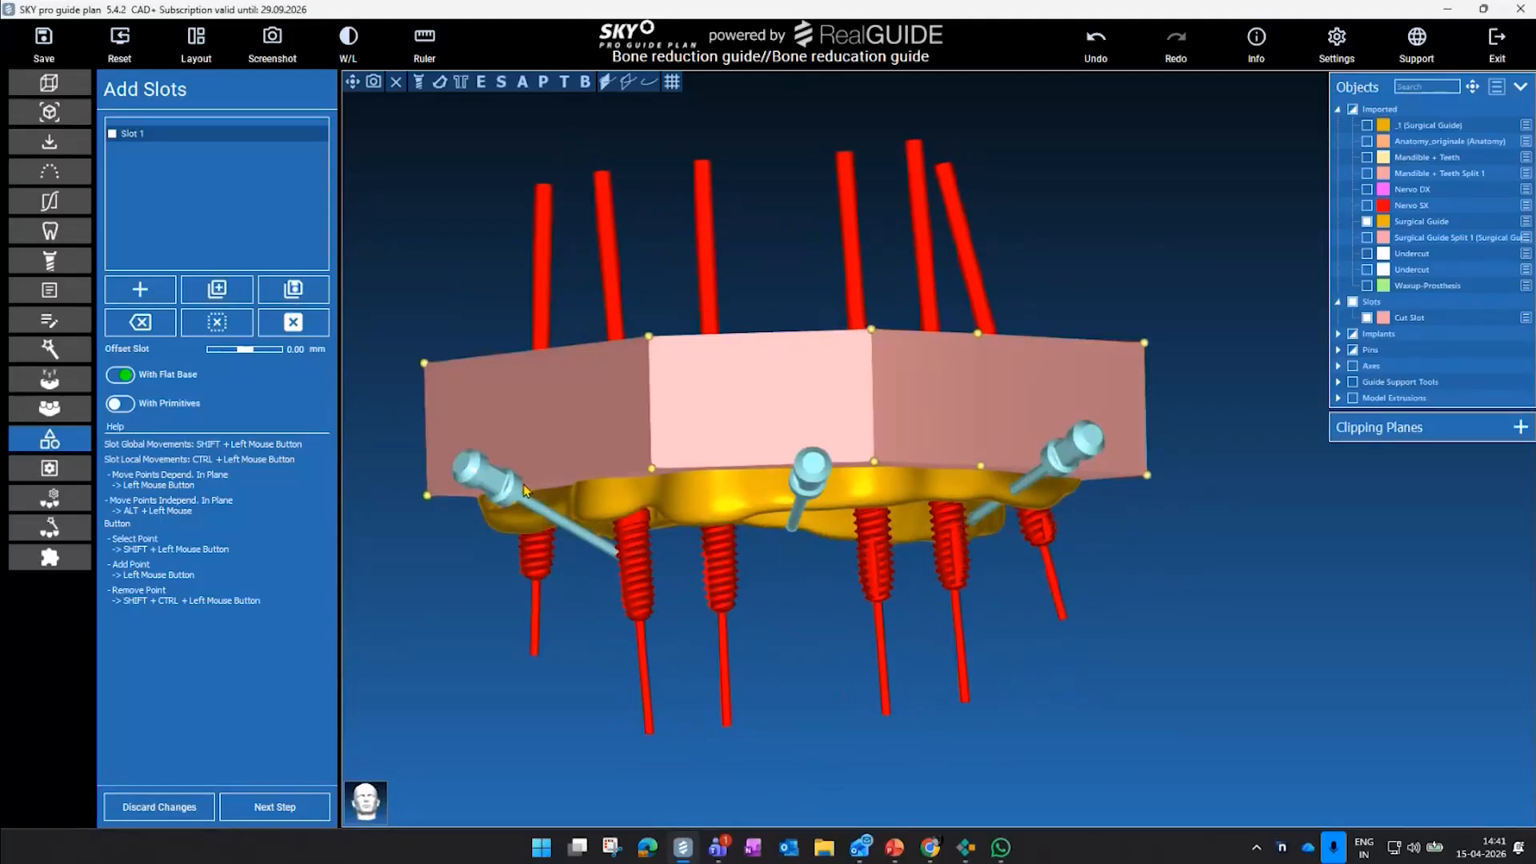
- Subtract the selected slot from the Surgical Guide, check the split volume from above and end the splitting tool
left_click(302, 813)
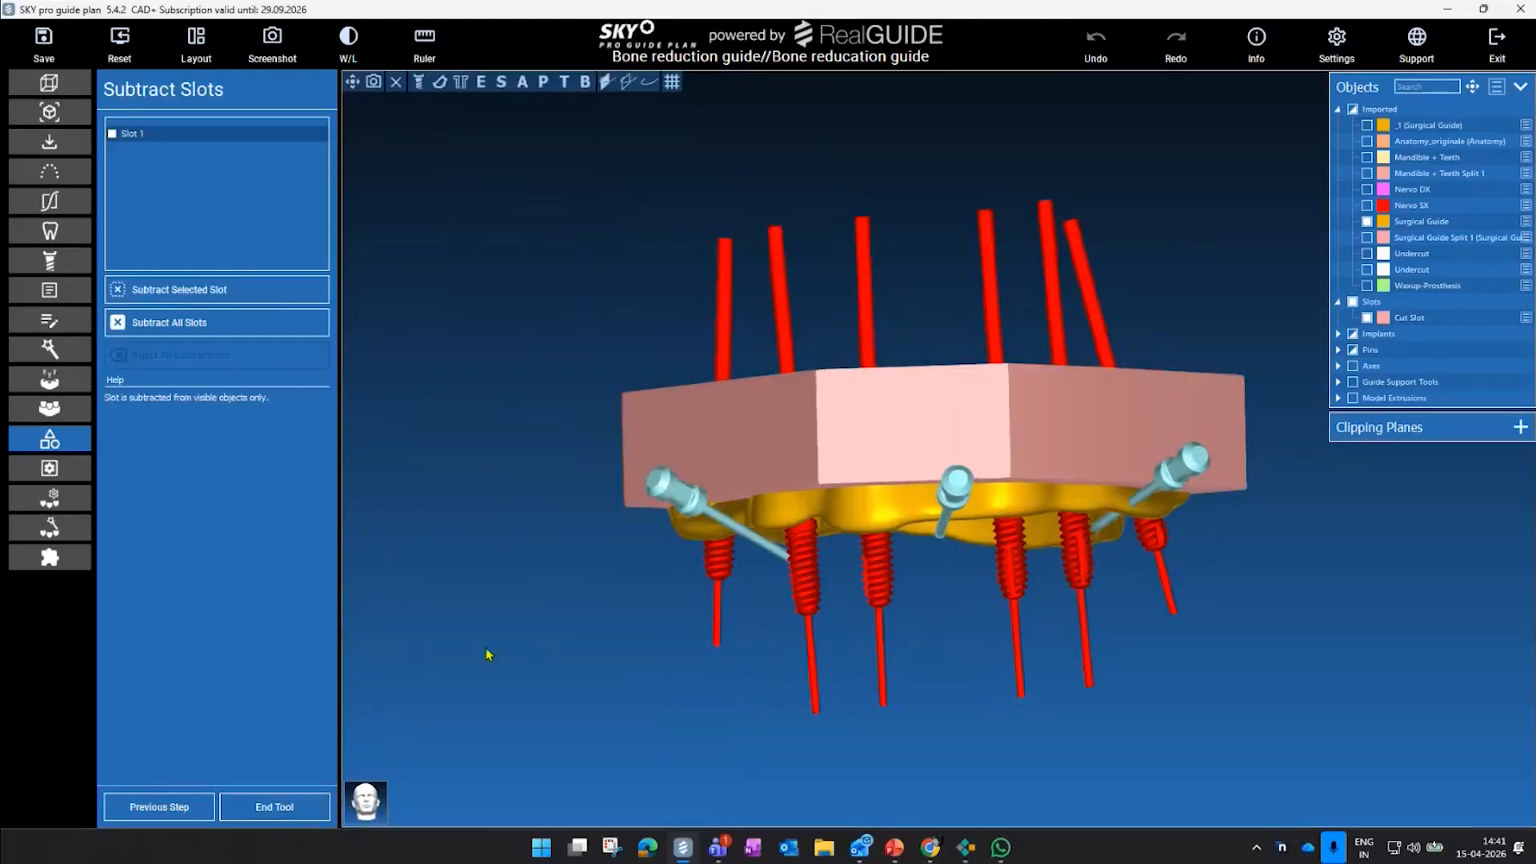
left_click(282, 293)
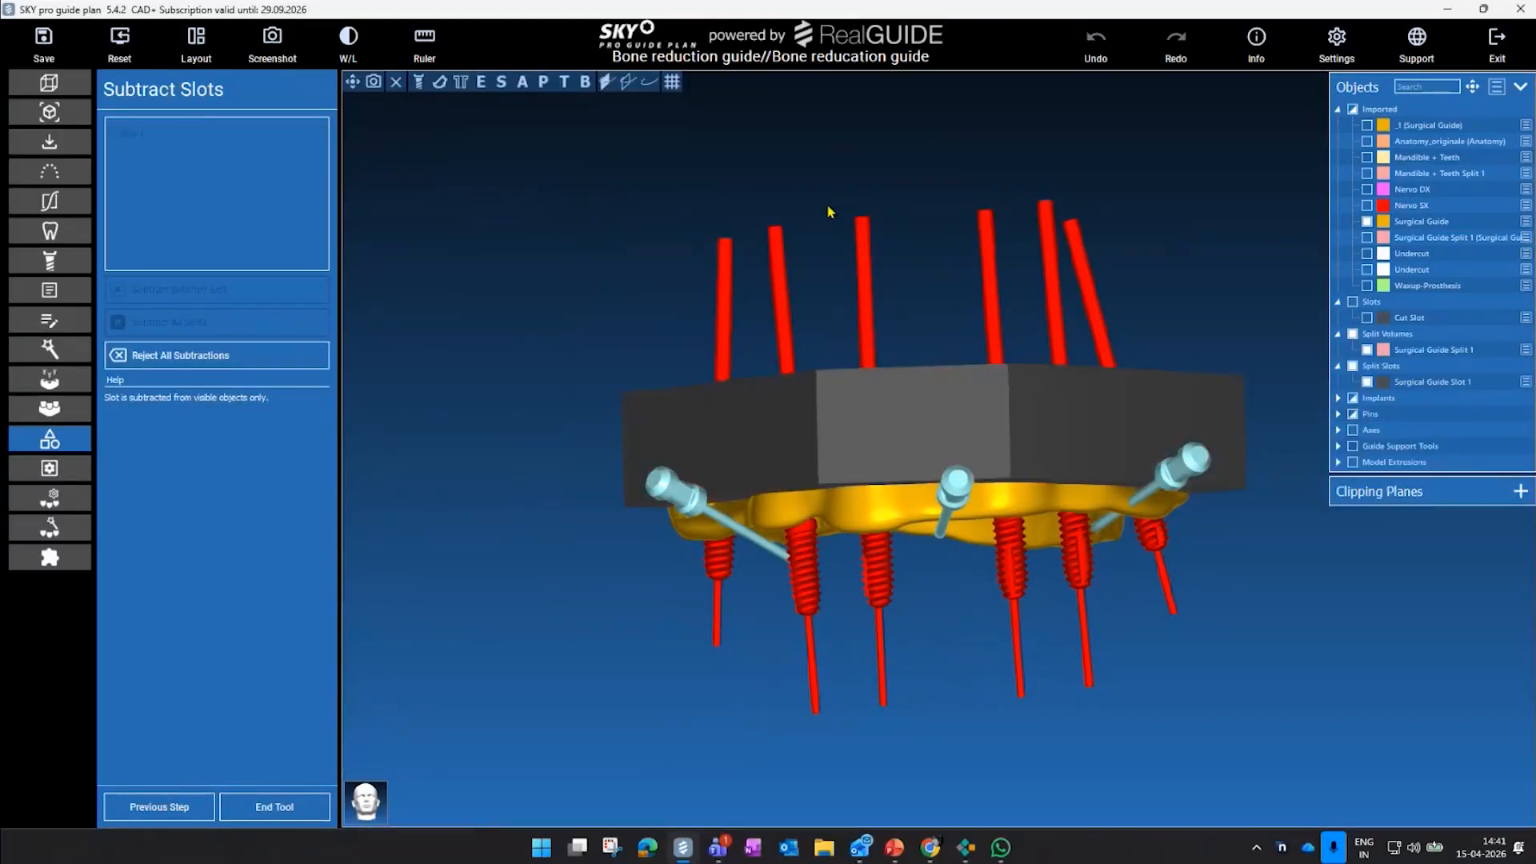
left_click_drag(940, 142, 788, 388)
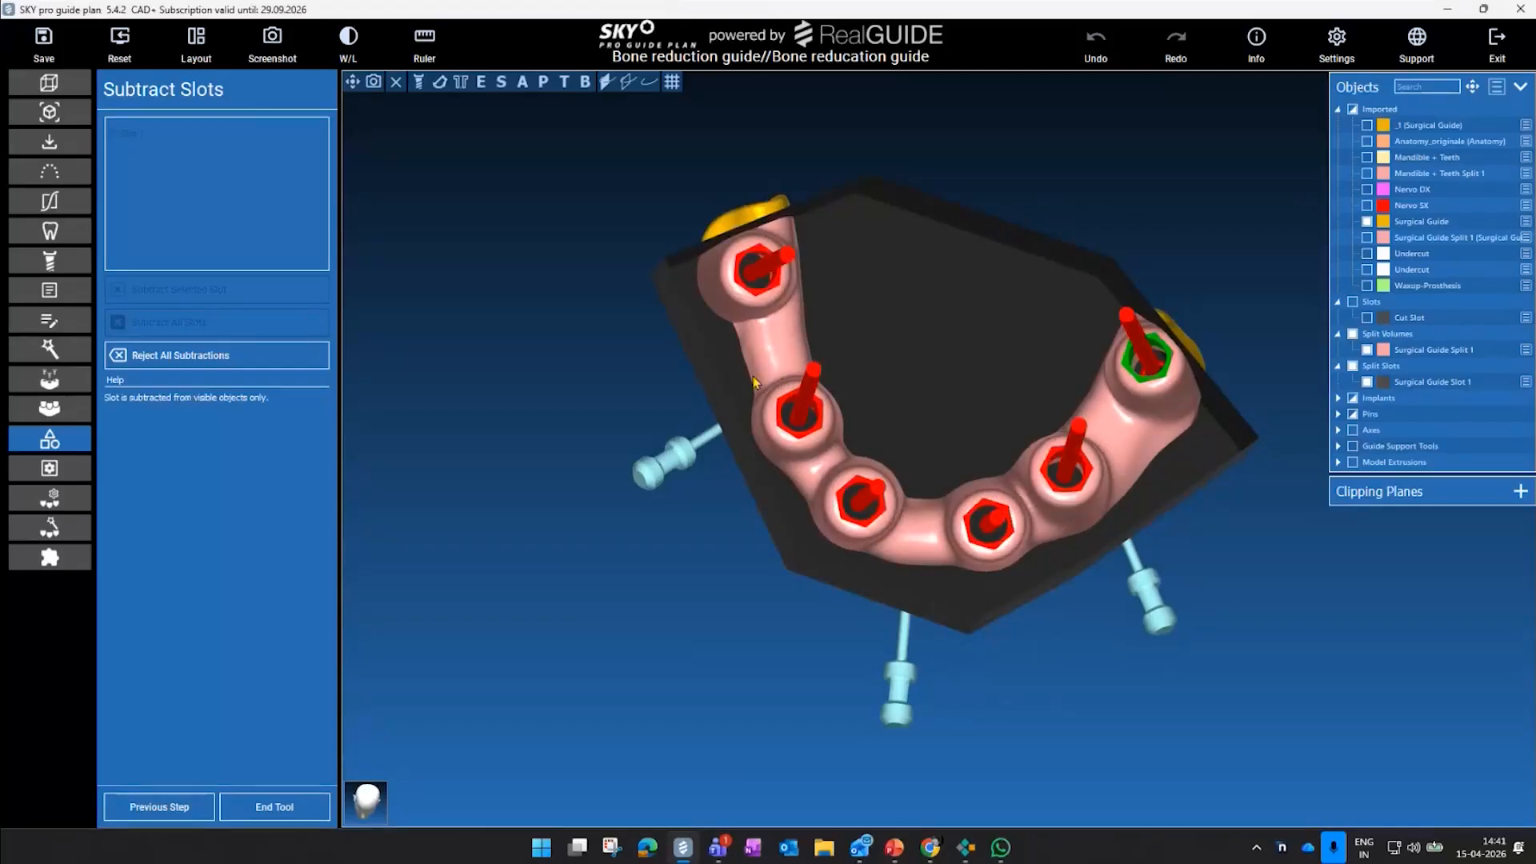
left_click(291, 810)
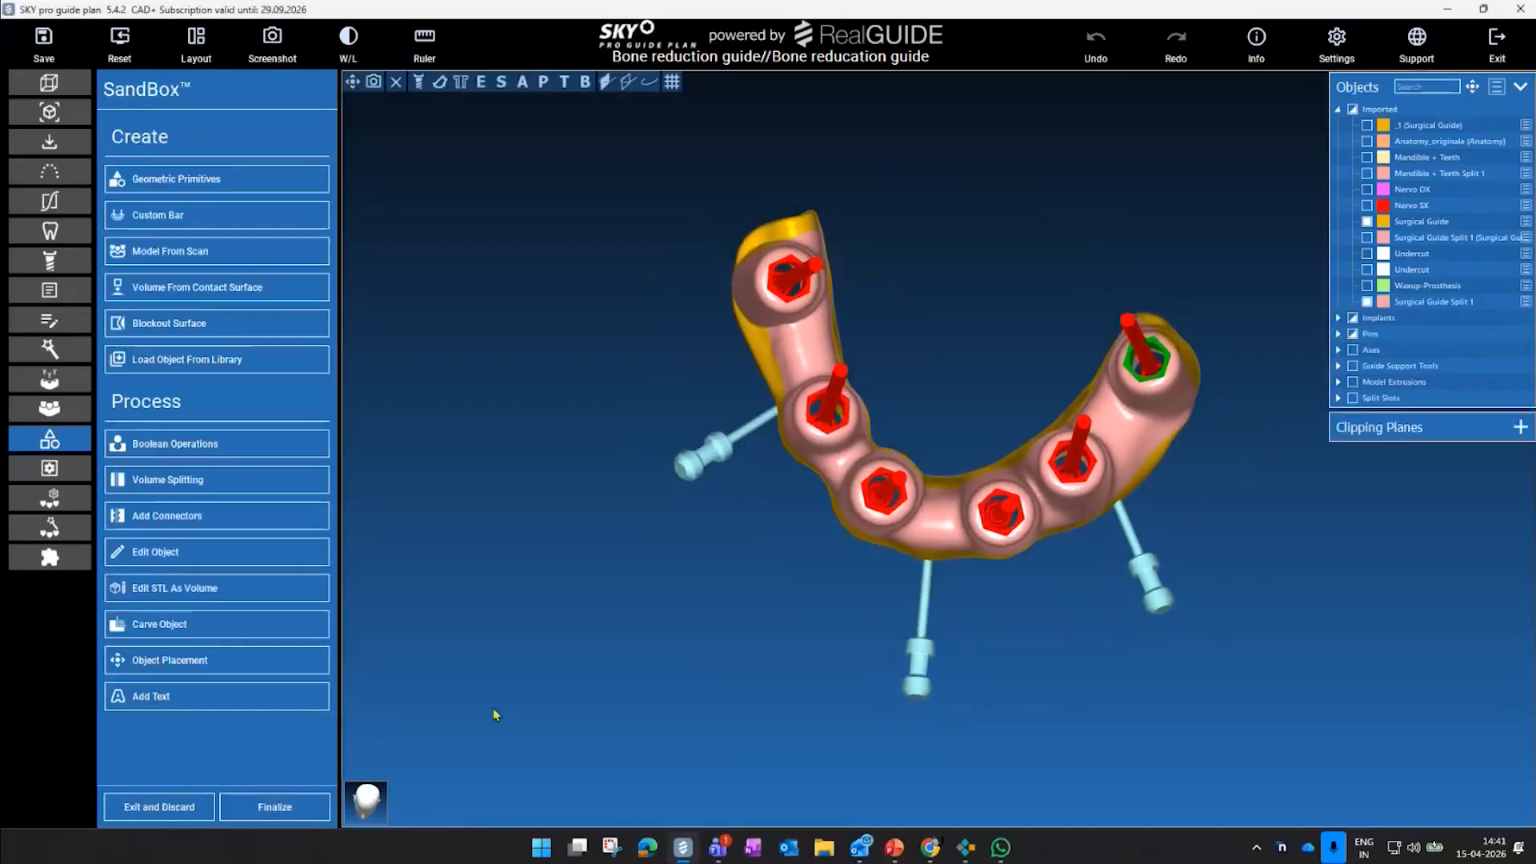
- Check the split guide with the original Surgical Guide hidden, show the original again and finalize the SandBox changes
left_click(1368, 222)
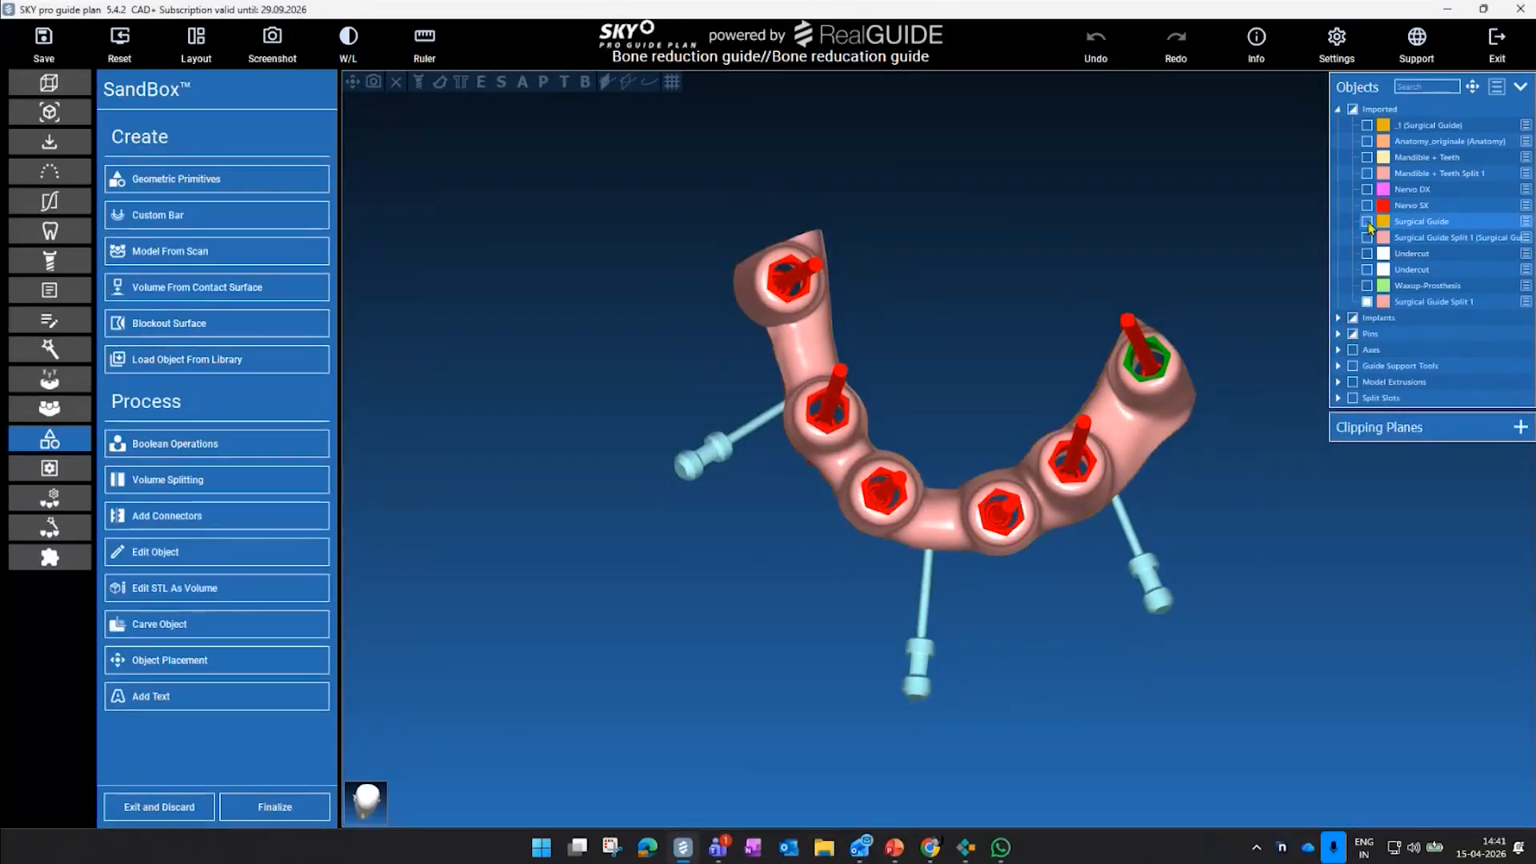
left_click(1368, 221)
left_click(327, 798)
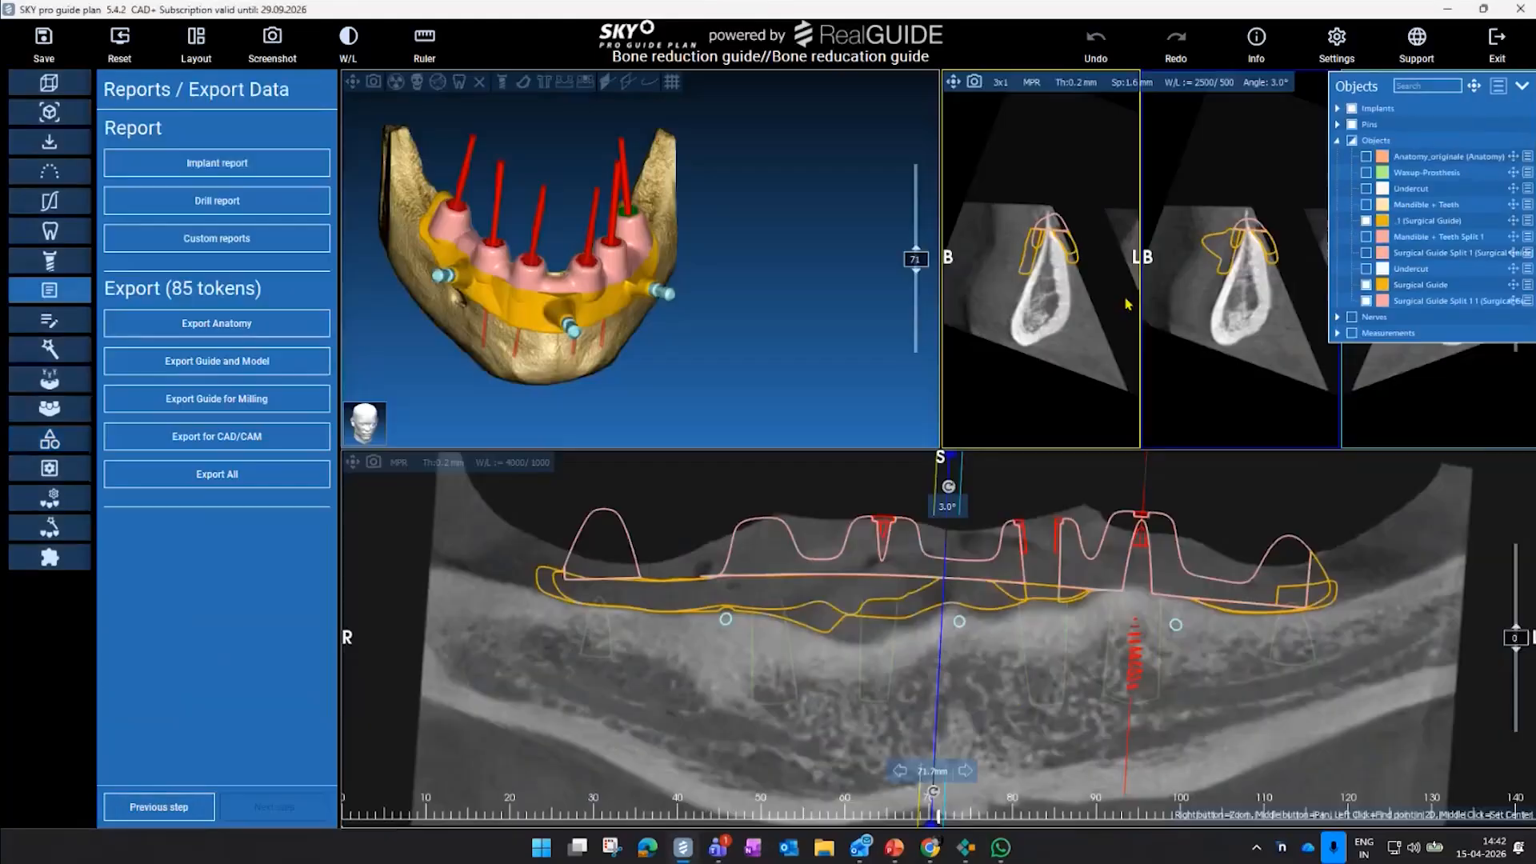
- Hide _1 (Surgical Guide) in the enlarged 3D view and delete the unsplit Surgical Guide object
left_click(354, 83)
left_click_drag(1066, 518, 1010, 482)
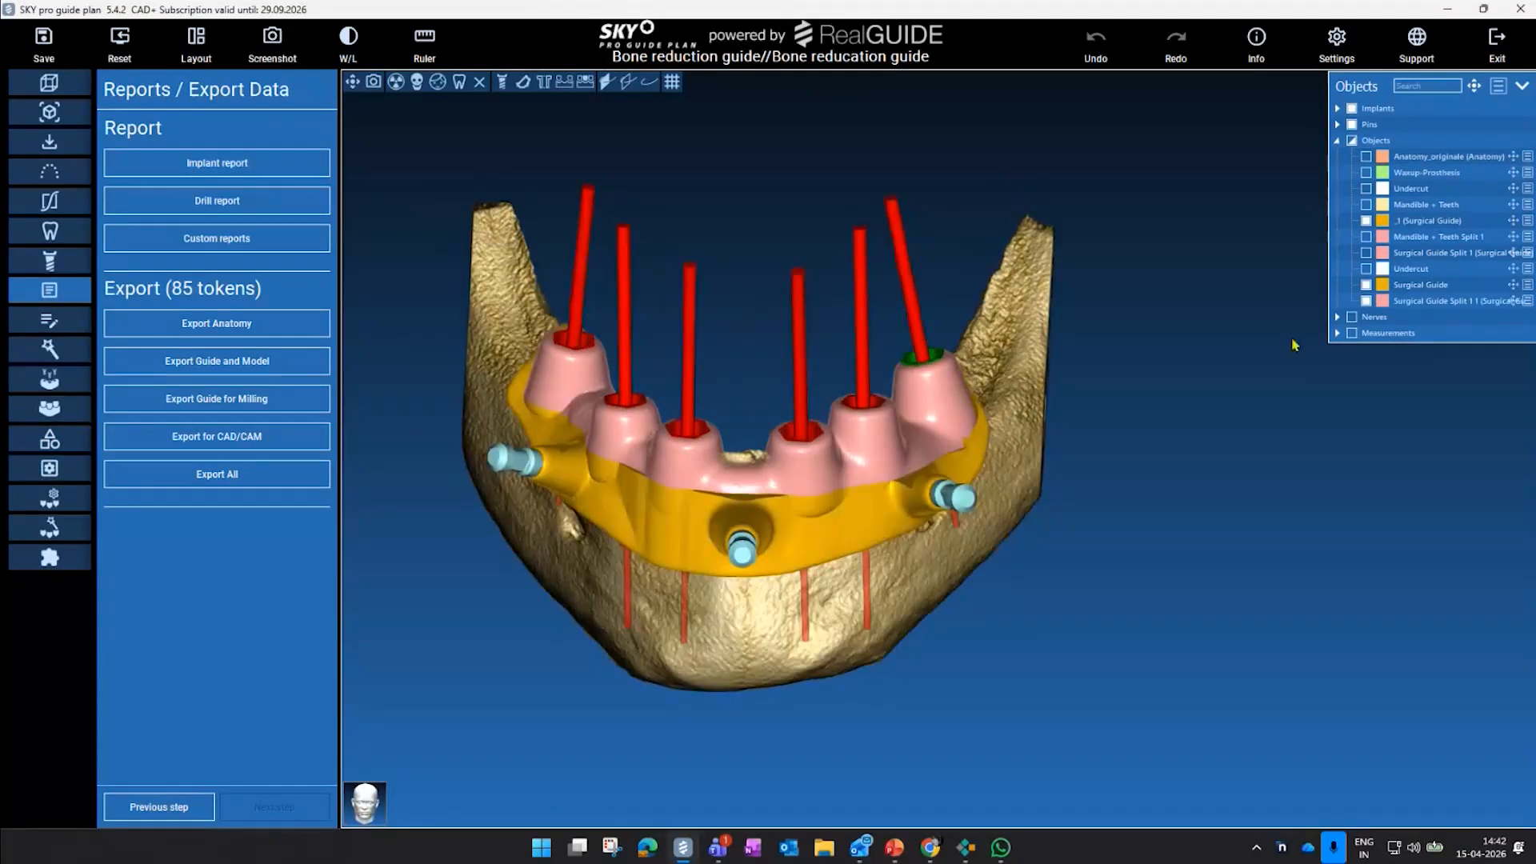
left_click(1367, 221)
left_click(1529, 287)
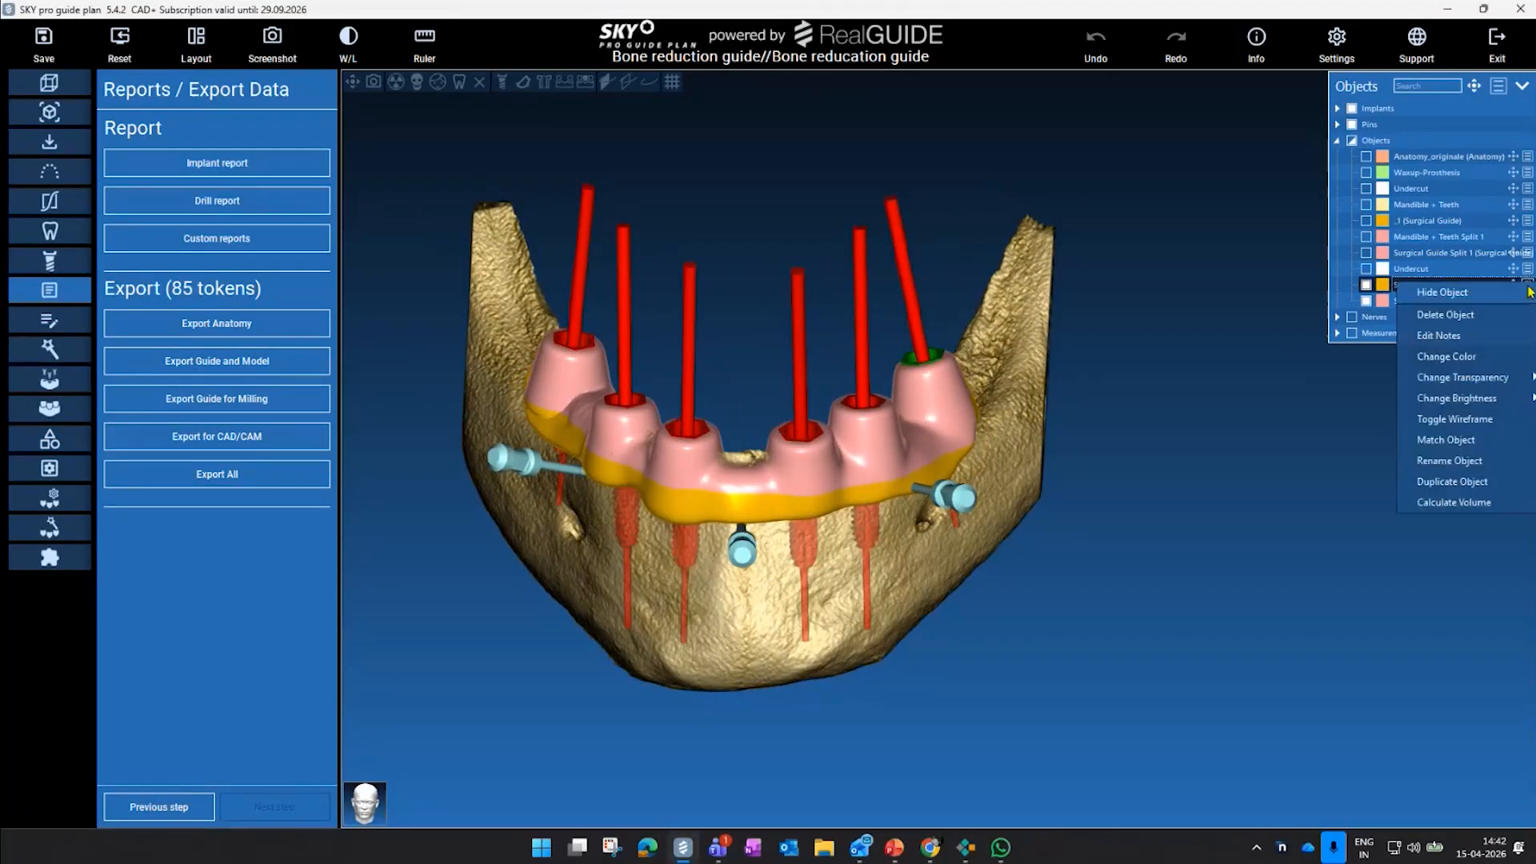
left_click(1499, 319)
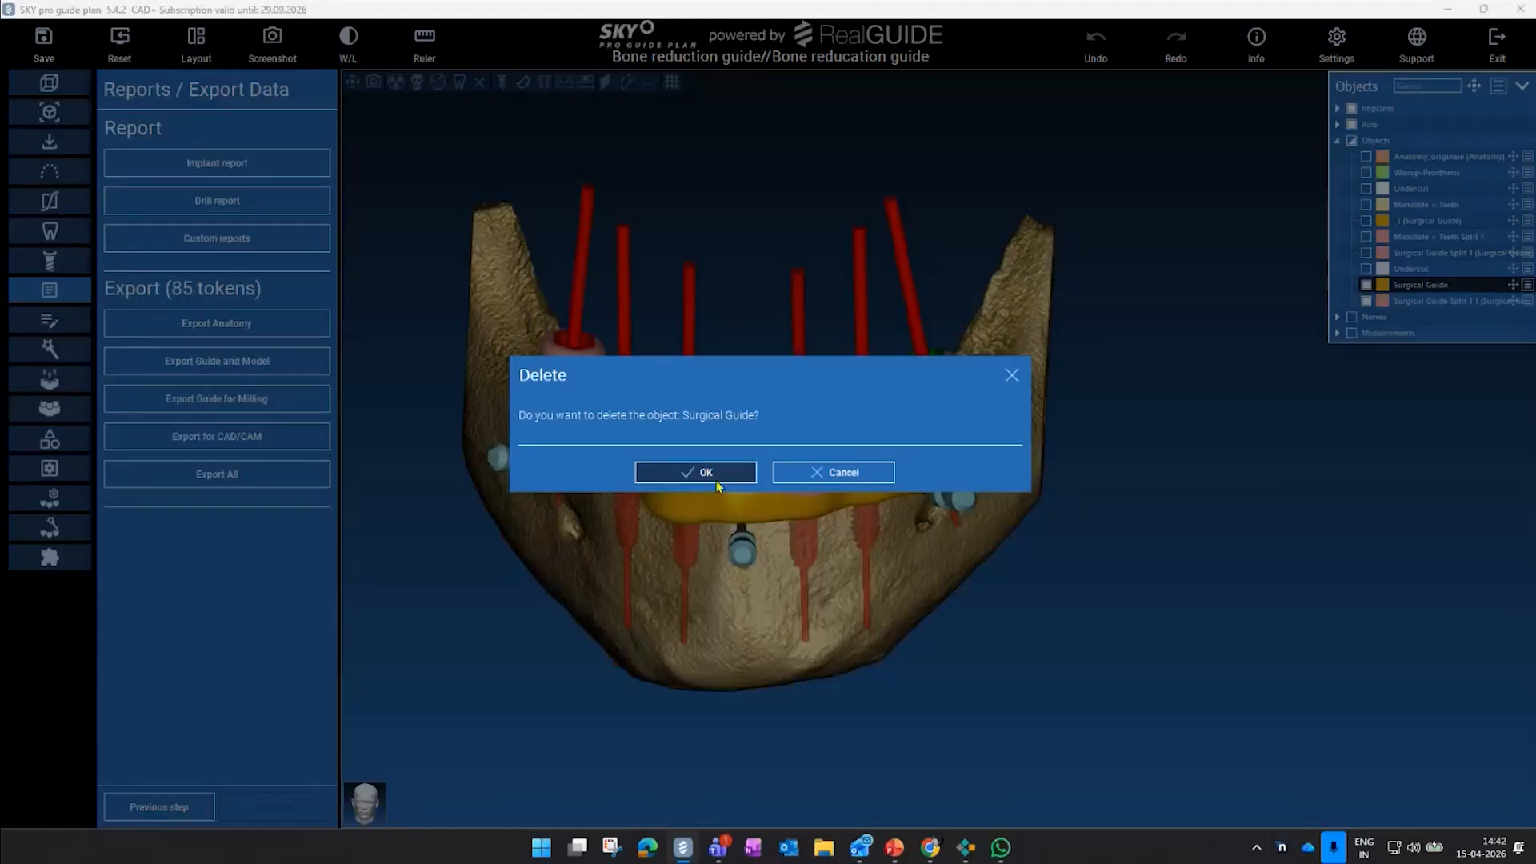
left_click(725, 471)
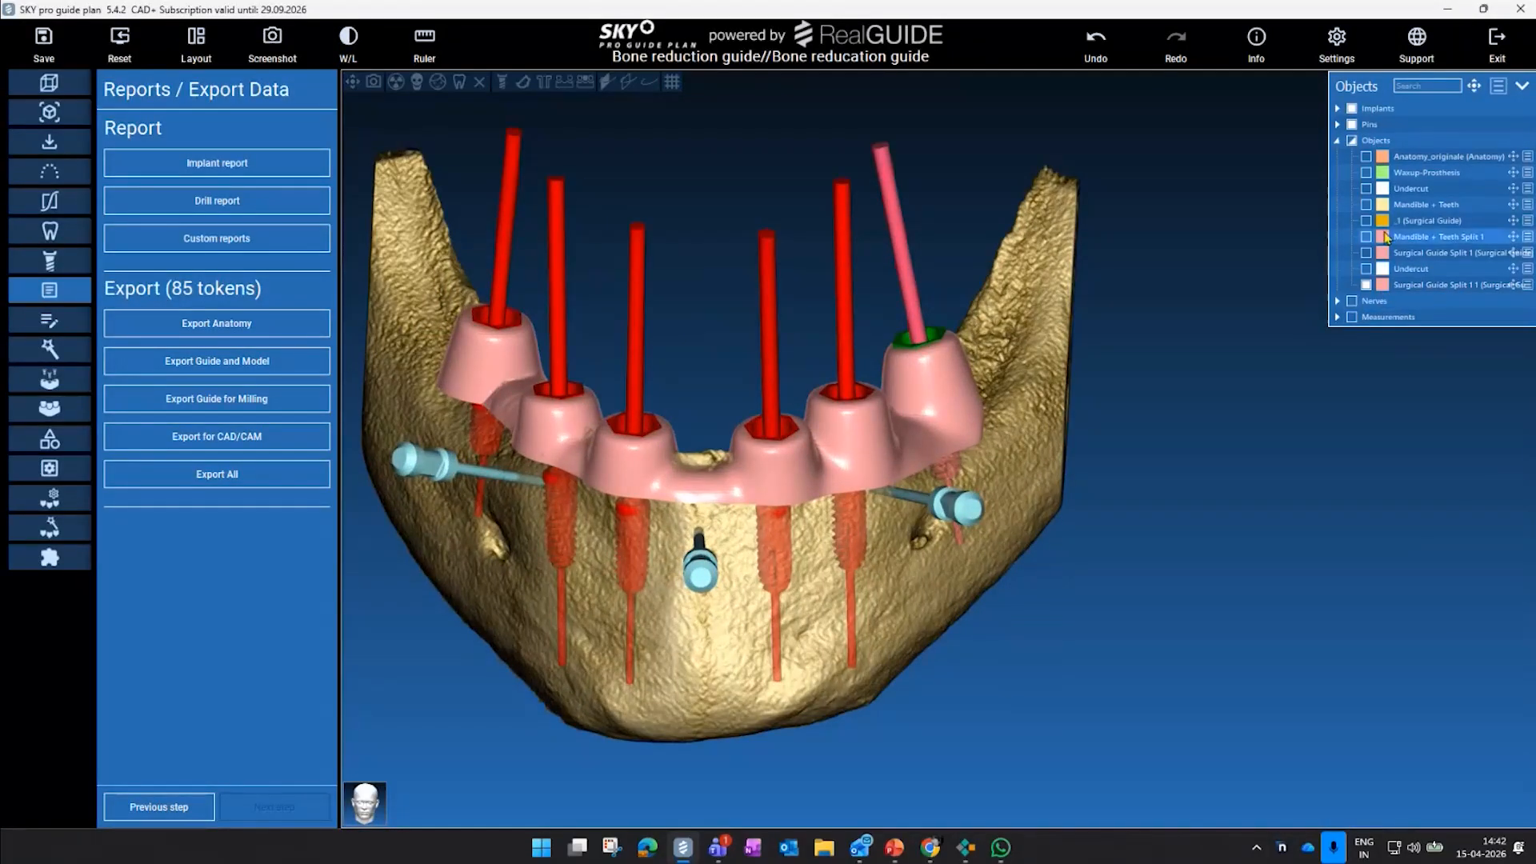
- Inspect _1 (Surgical Guide) with the split implant guide, then hide the bone volume, both guides, pins and implants
left_click(1368, 220)
left_click_drag(1242, 490, 1013, 416)
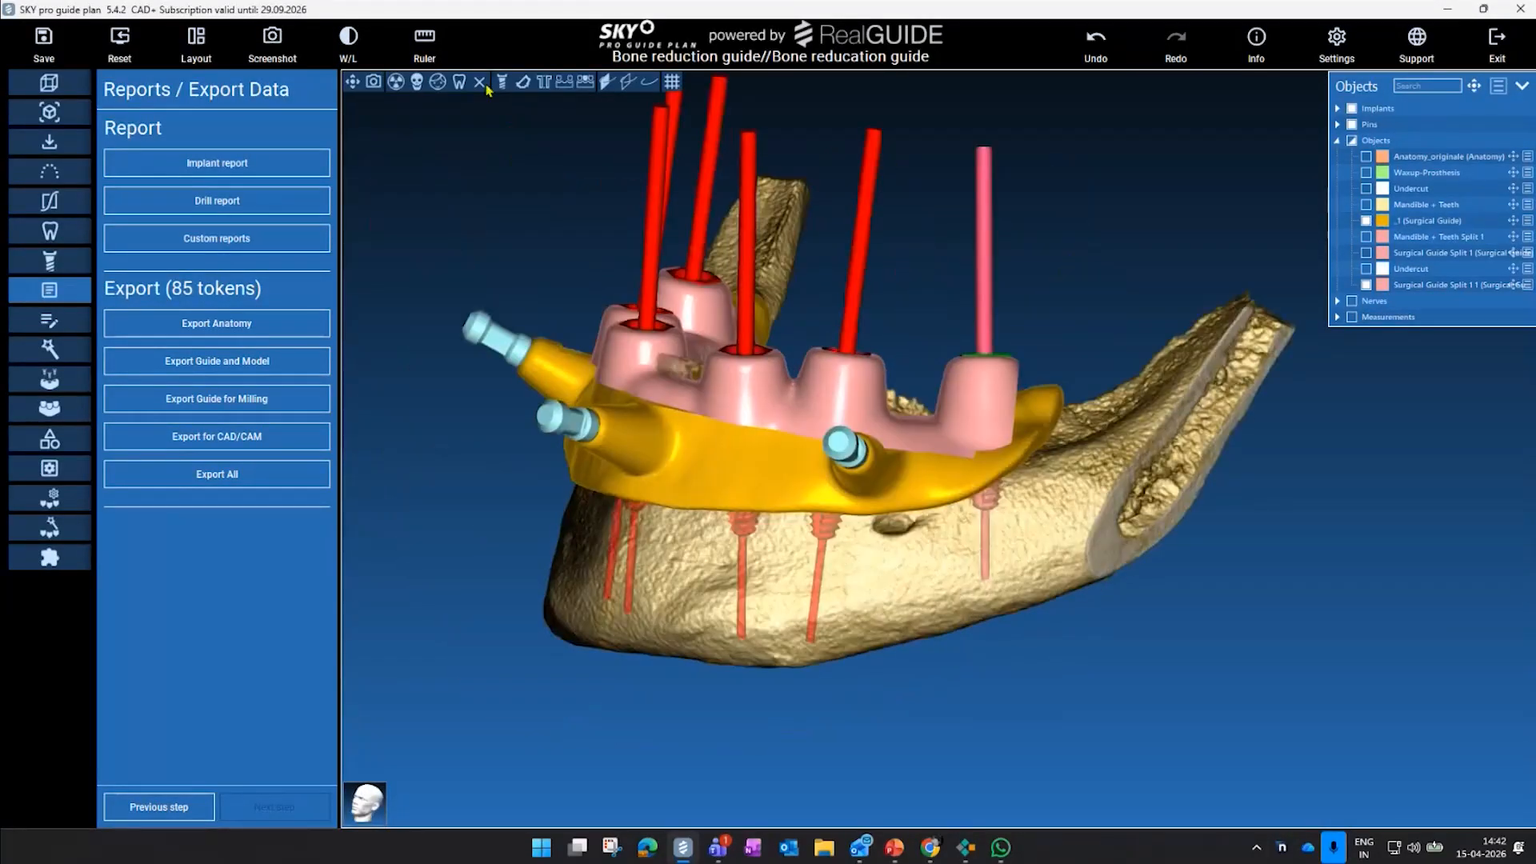
left_click(481, 83)
left_click(1366, 221)
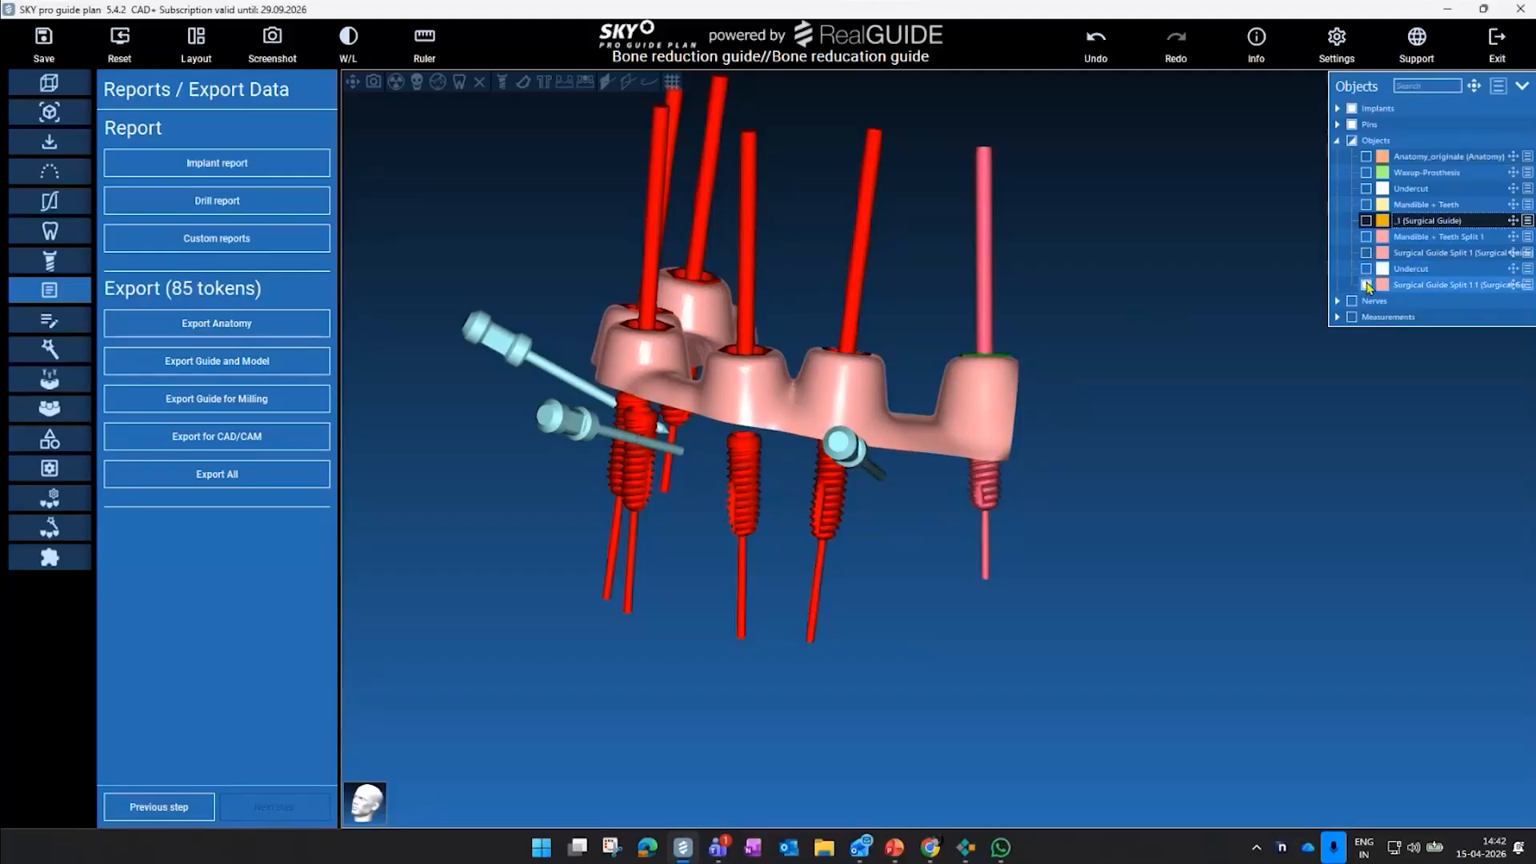
left_click(1367, 284)
left_click(1352, 125)
left_click(1353, 109)
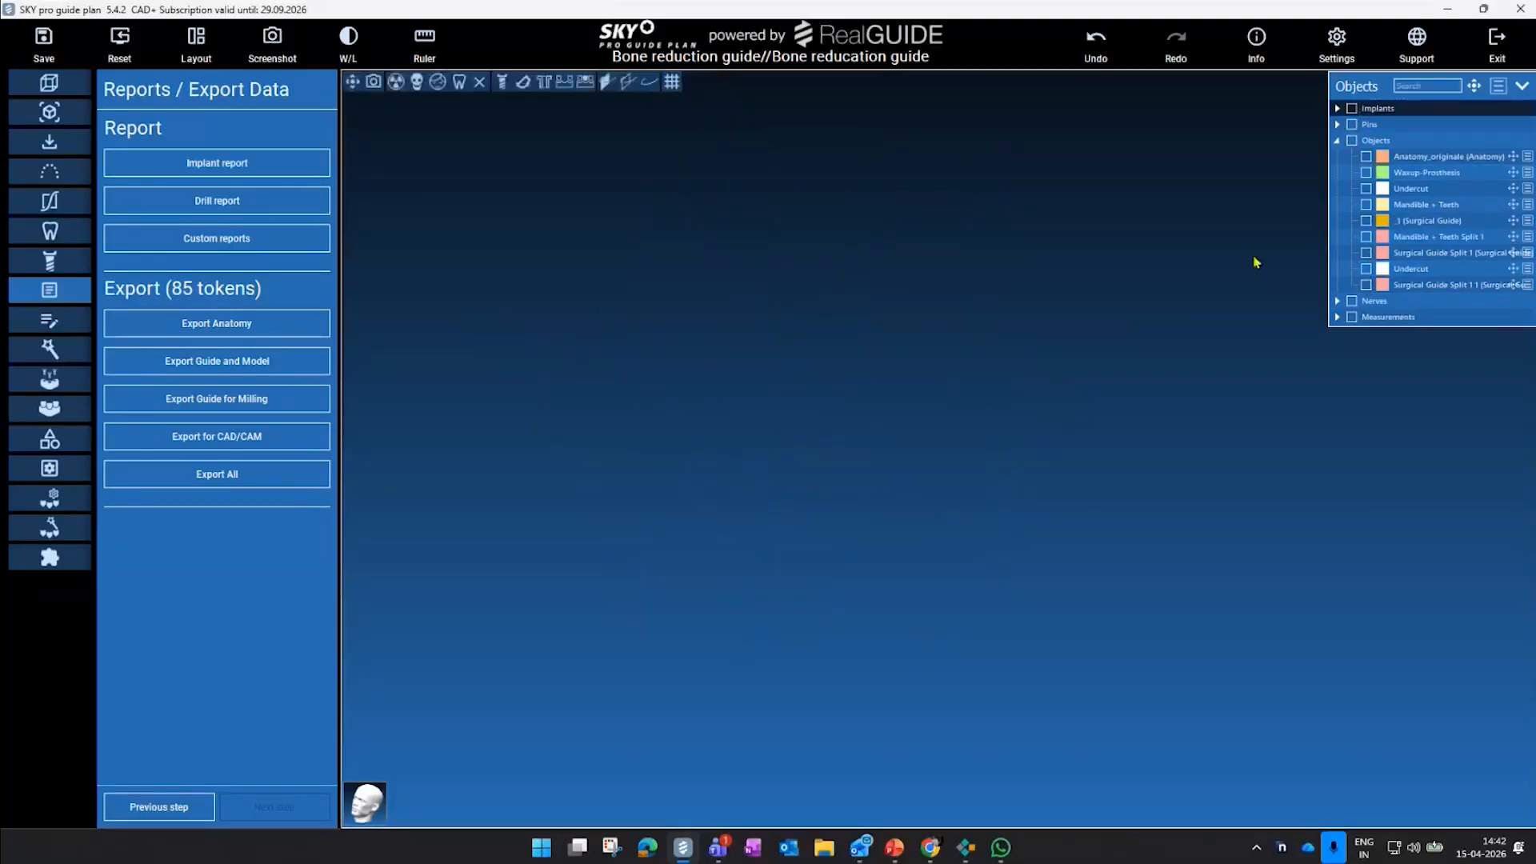
- Display _1 (Surgical Guide) with its pins on the bone volume and examine how it sits around the ridge
left_click(1370, 206)
left_click(1367, 204)
left_click_drag(1105, 248, 1072, 383)
left_click(1367, 253)
left_click(1367, 253)
left_click(1366, 221)
left_click_drag(912, 328, 525, 452)
left_click(1353, 124)
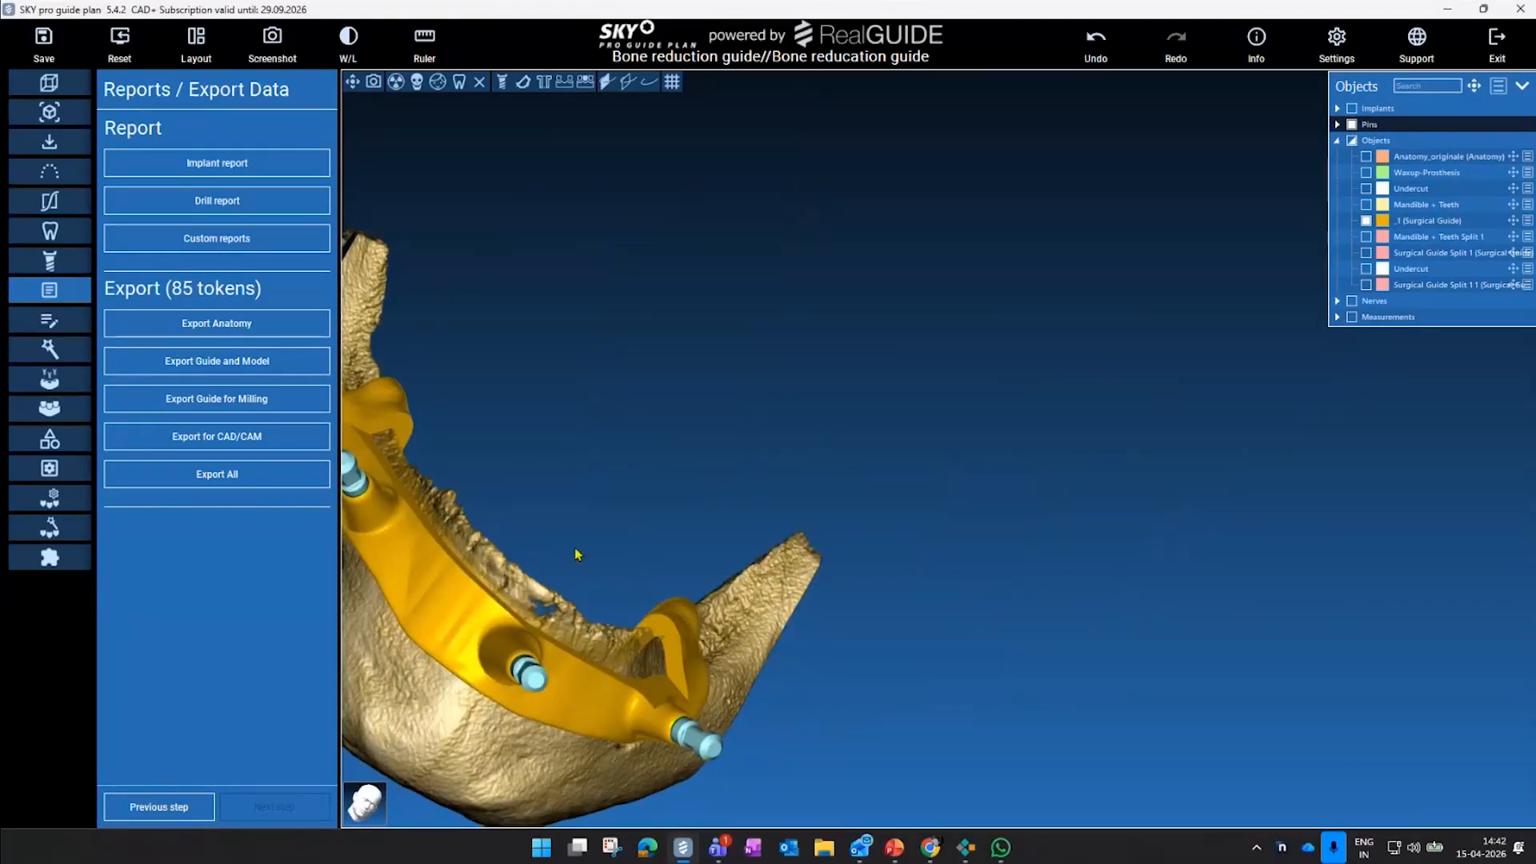
middle_click_drag(577, 554, 803, 525)
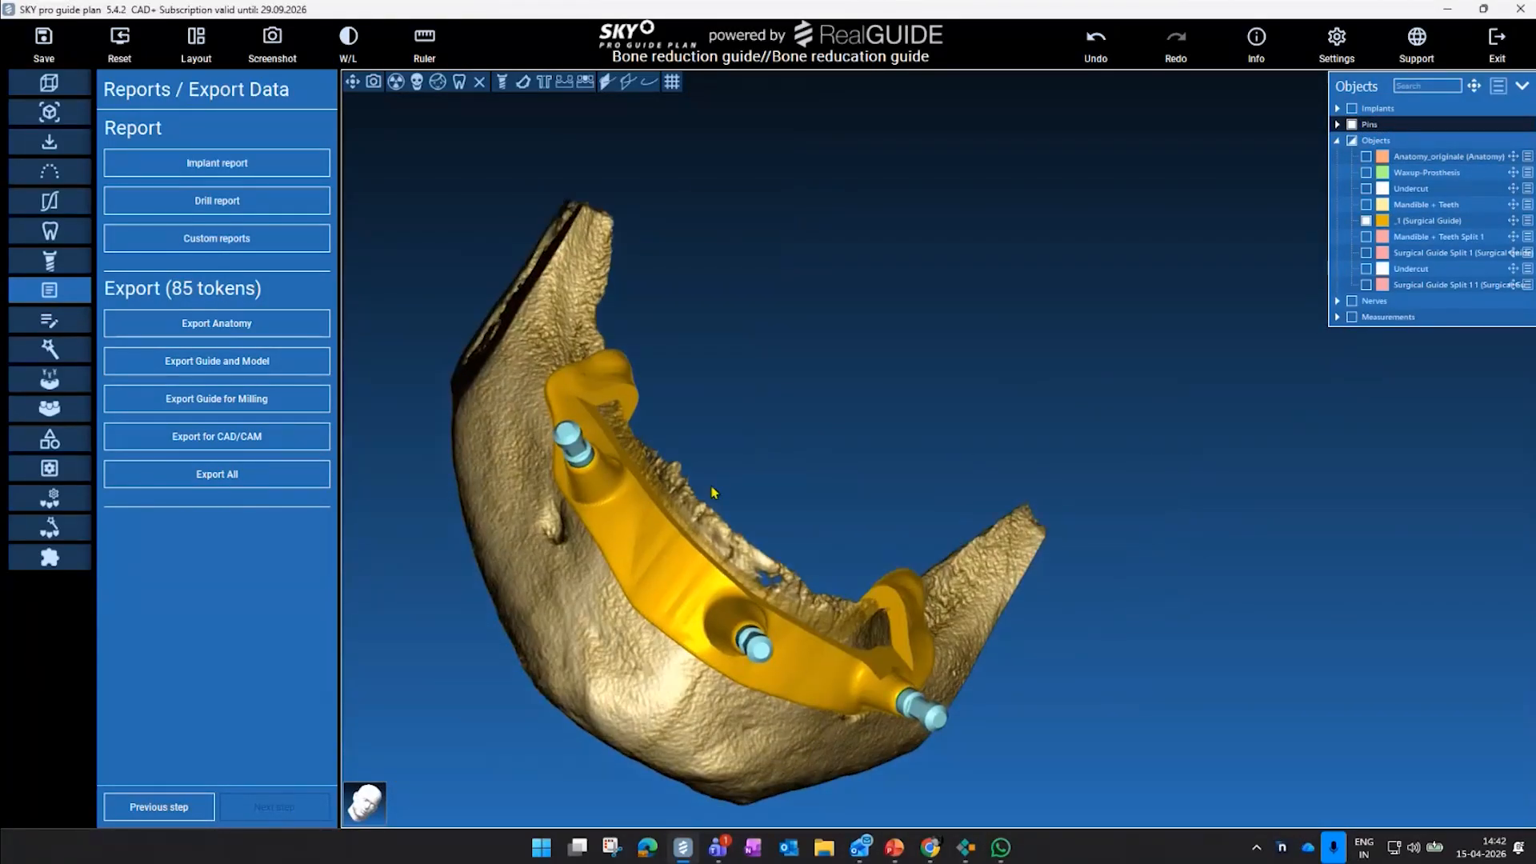
- Replace the bone volume with the cut Mandible + Teeth model and examine the bone reduction guide on it
left_click(481, 81)
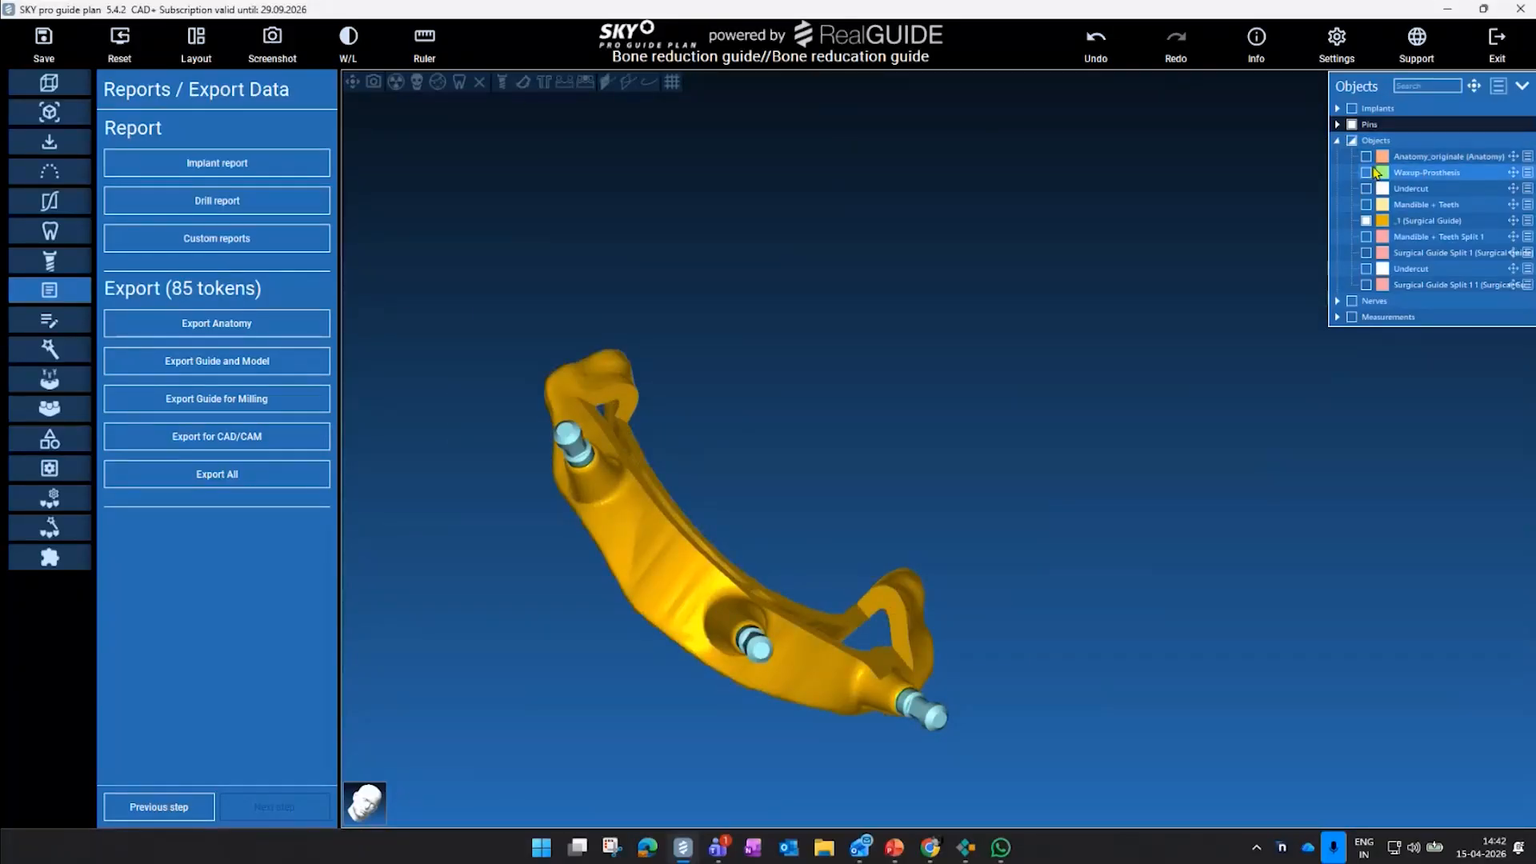
left_click(1367, 204)
left_click_drag(977, 366, 757, 433)
middle_click_drag(1117, 311, 1034, 332)
left_click(1366, 252)
left_click(1366, 253)
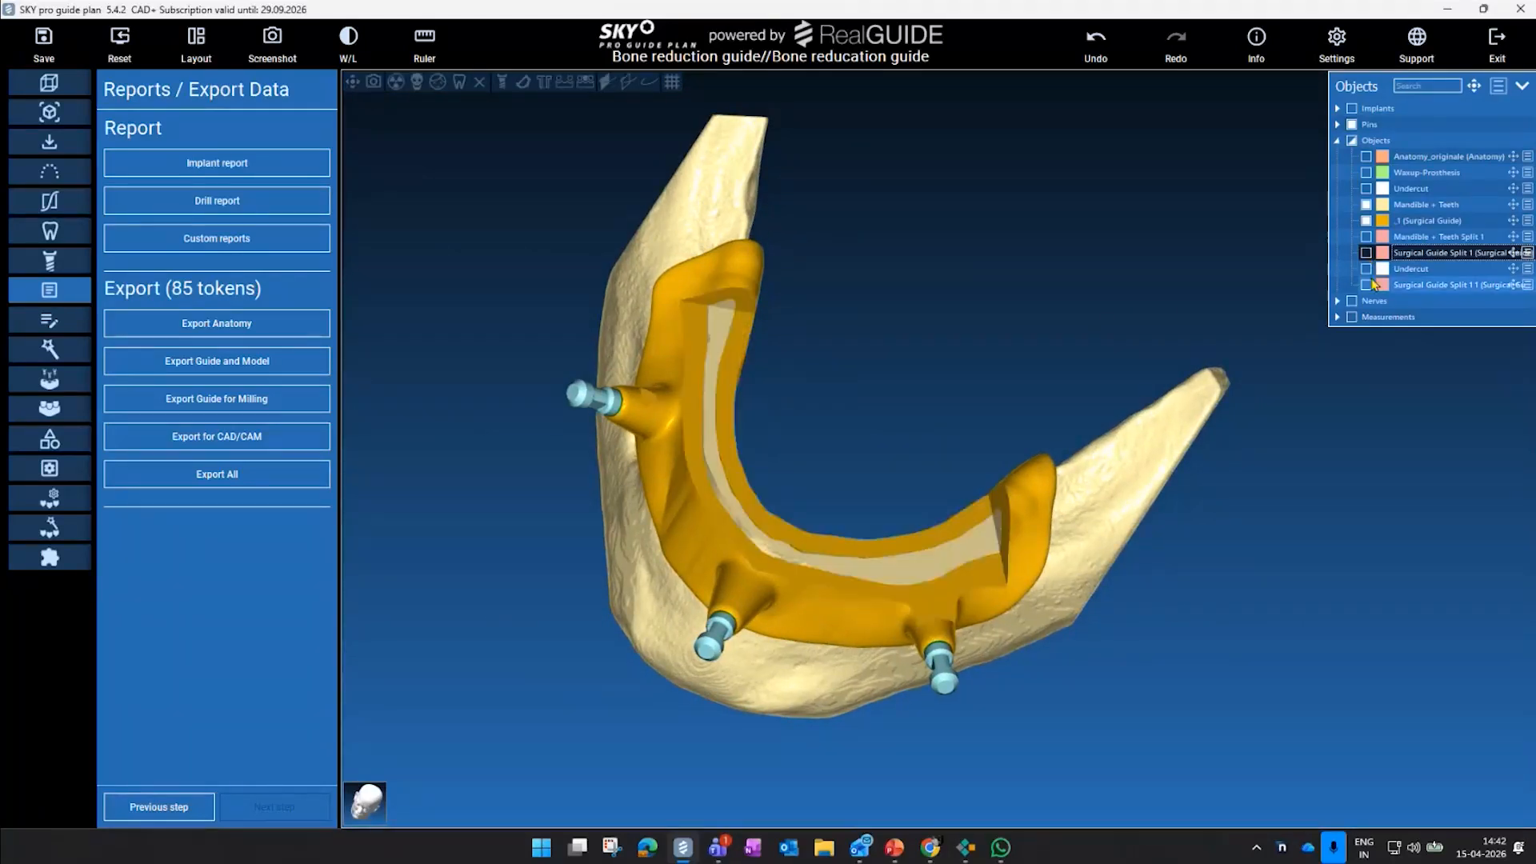
- Show Surgical Guide Split 1 1 on the reduction guide and inspect how the two parts stack together
left_click(1366, 284)
left_click_drag(880, 376, 929, 213)
scroll(765, 662, "up", 5)
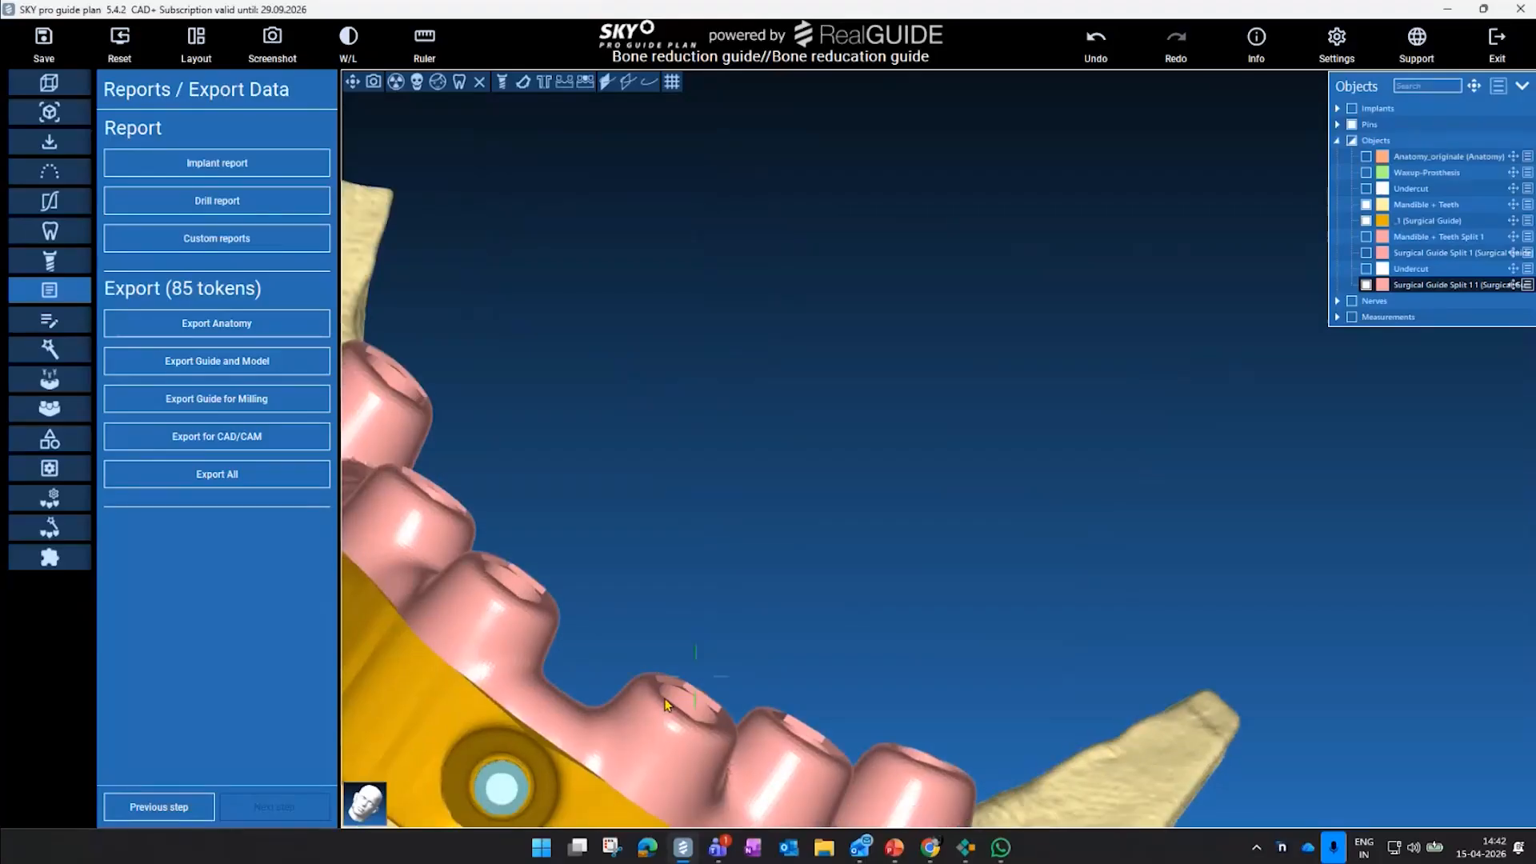
scroll(960, 392, "down", 4)
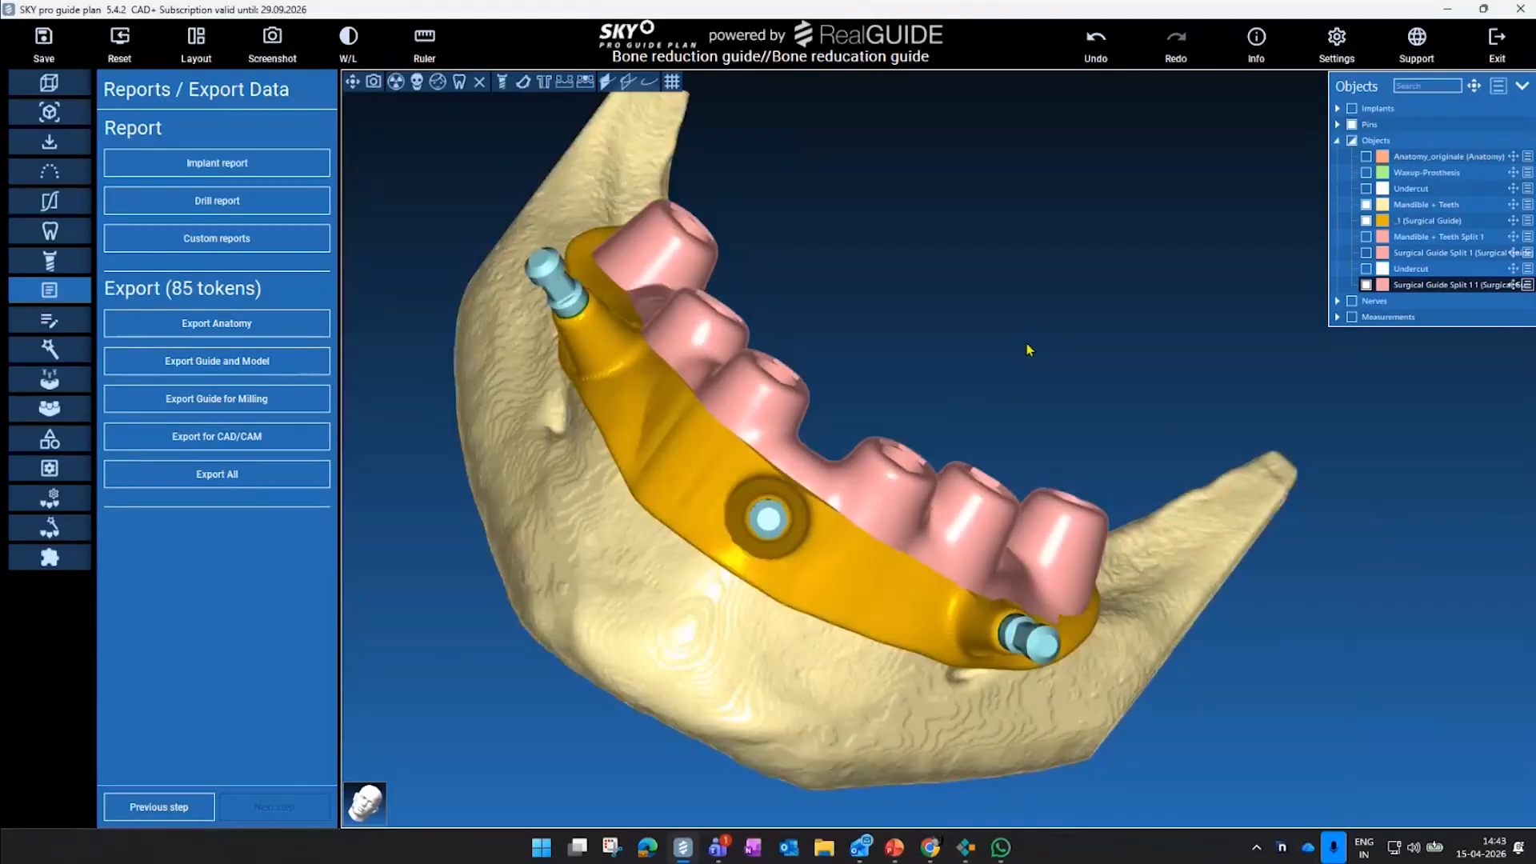
left_click_drag(1029, 350, 998, 343)
middle_click_drag(998, 343, 904, 405)
- Display the implants and inspect their sleeves and axes in the stacked guides from several sides
left_click(1352, 108)
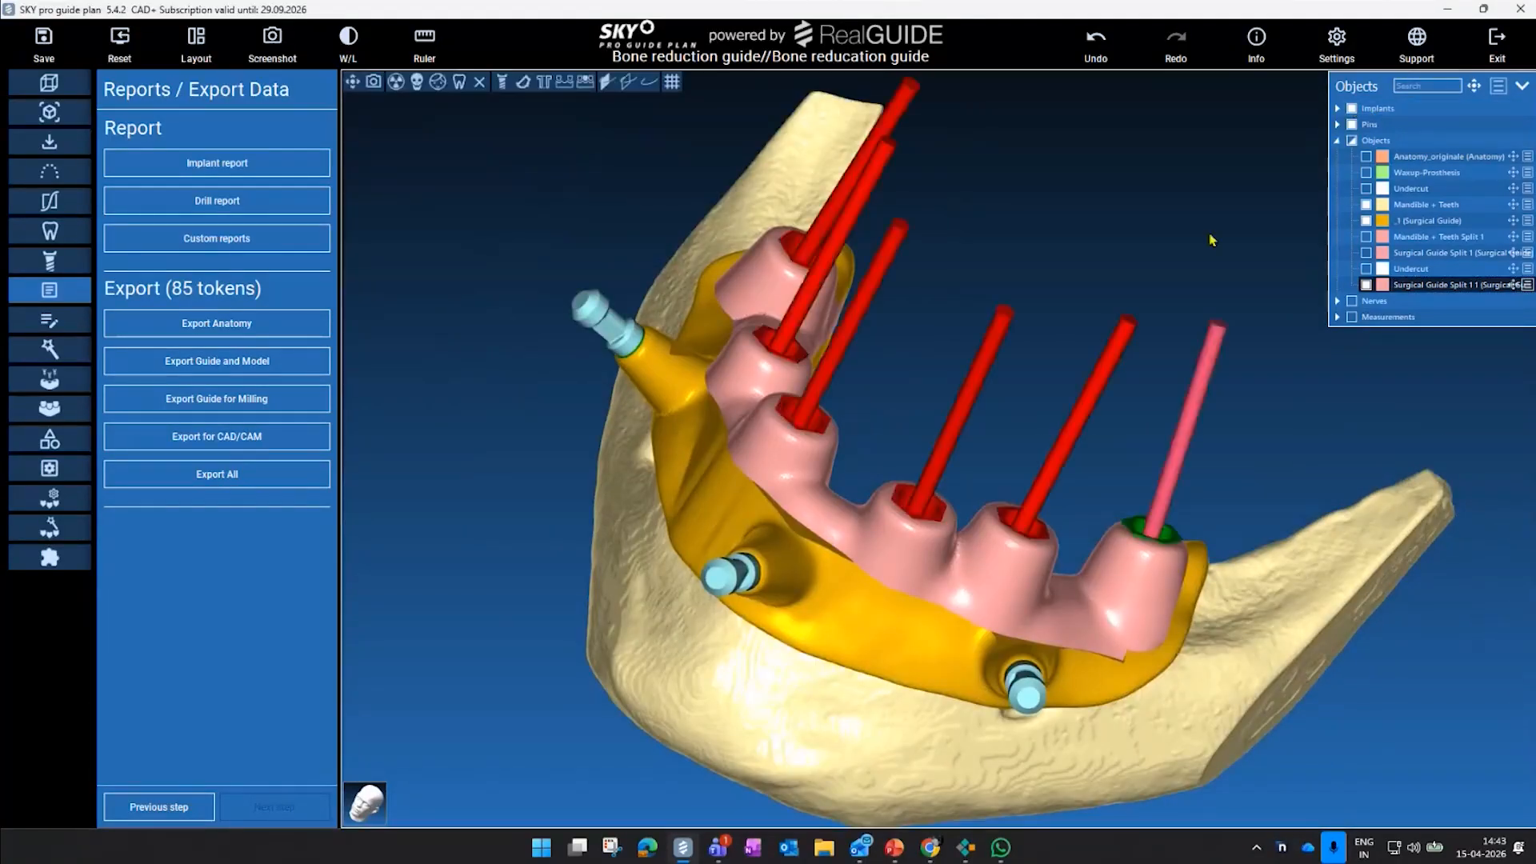
scroll(1157, 214, "down", 4)
left_click_drag(1156, 213, 1067, 308)
middle_click_drag(1067, 308, 952, 384)
left_click_drag(616, 618, 663, 593)
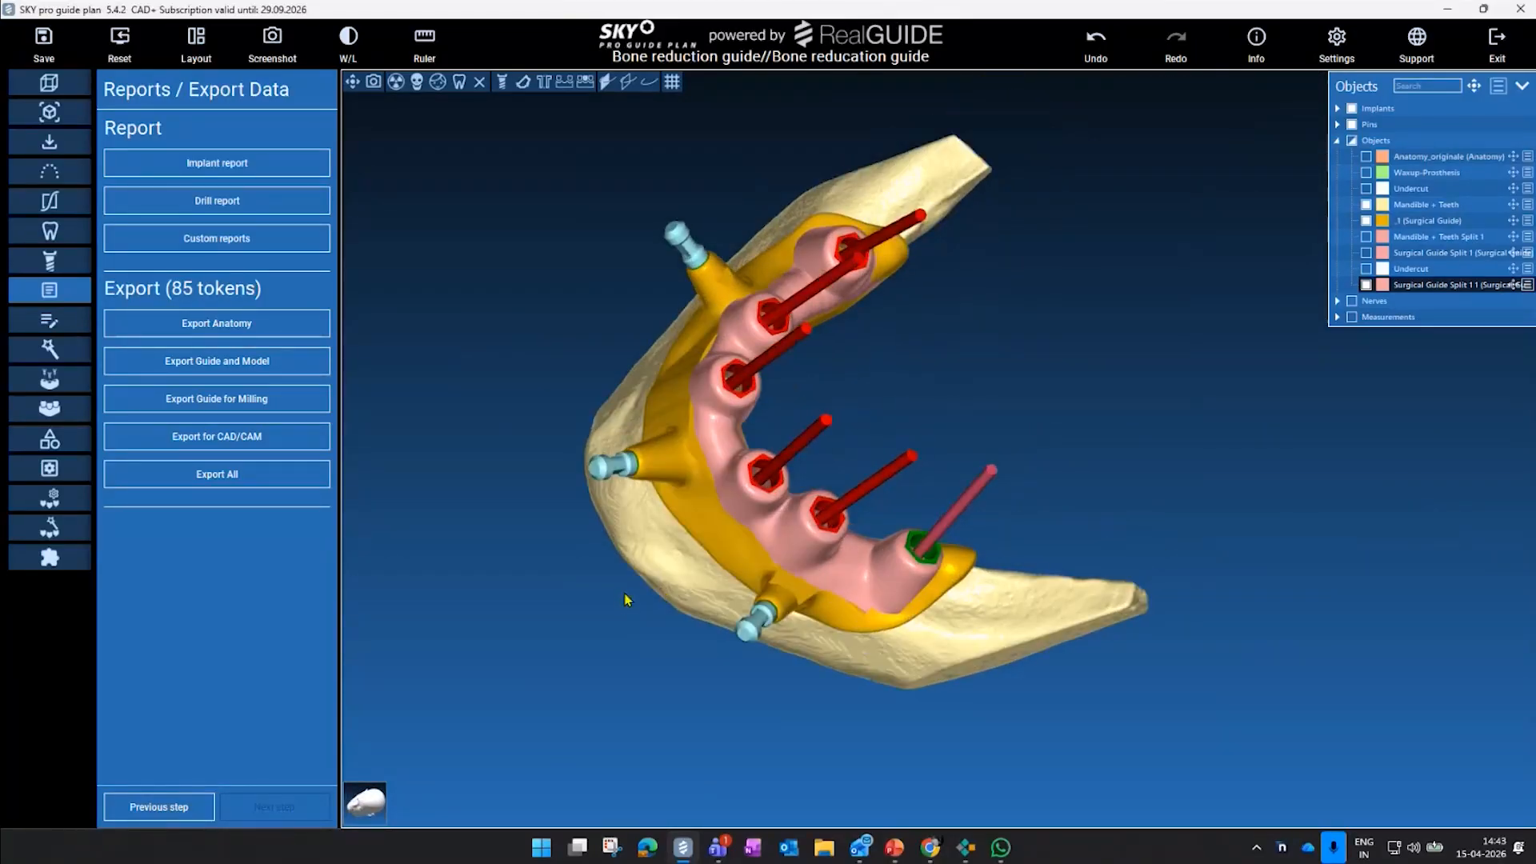
scroll(720, 494, "up", 3)
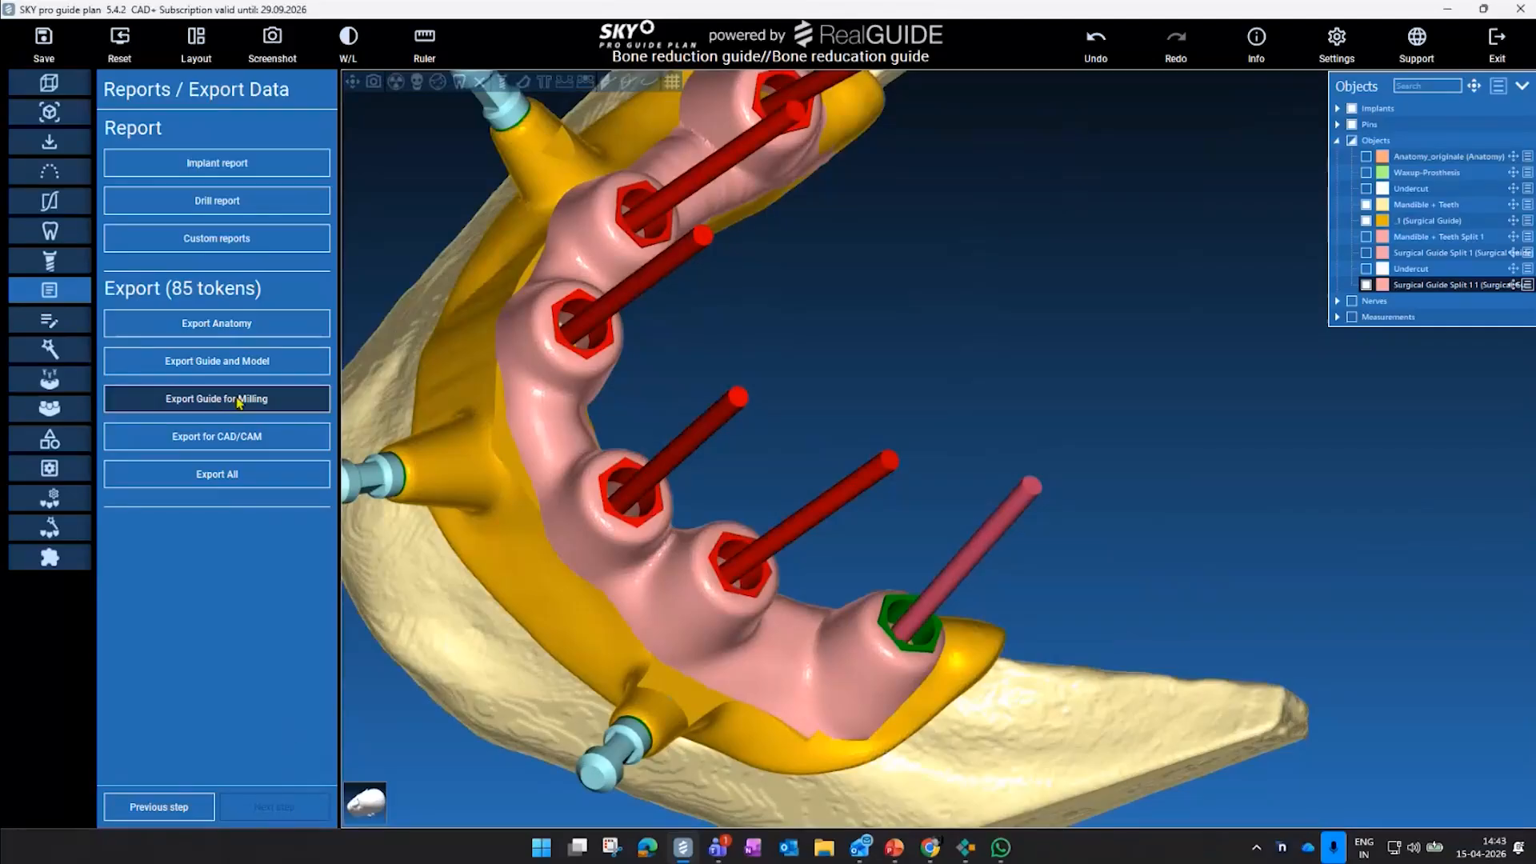
- Open SandBox and examine the stacked guides, sleeves and pins on the mandible from several sides
left_click(65, 442)
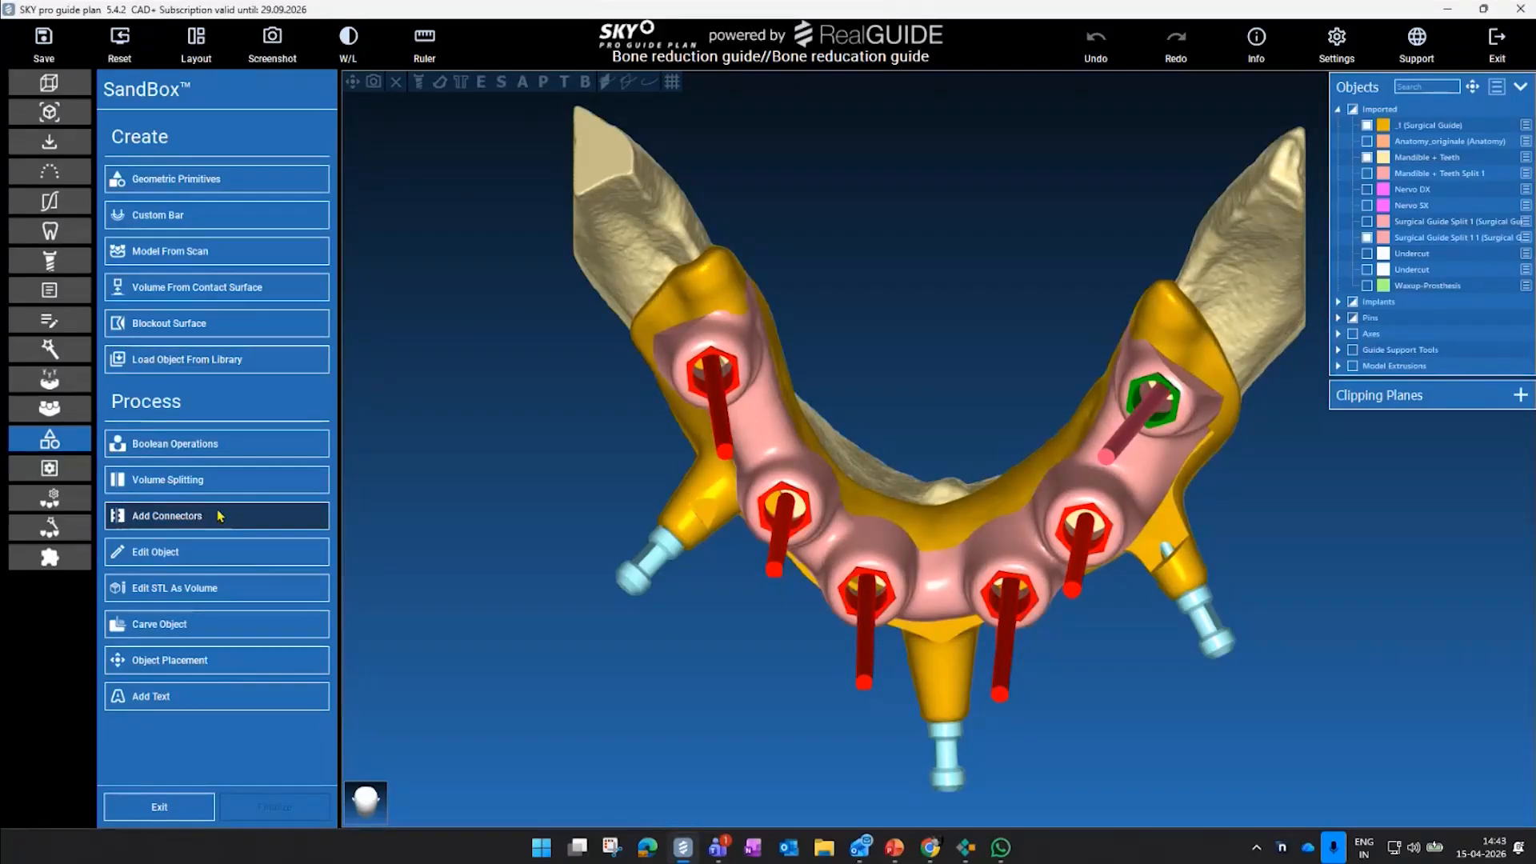
left_click_drag(754, 773, 943, 475)
left_click_drag(992, 425, 946, 425)
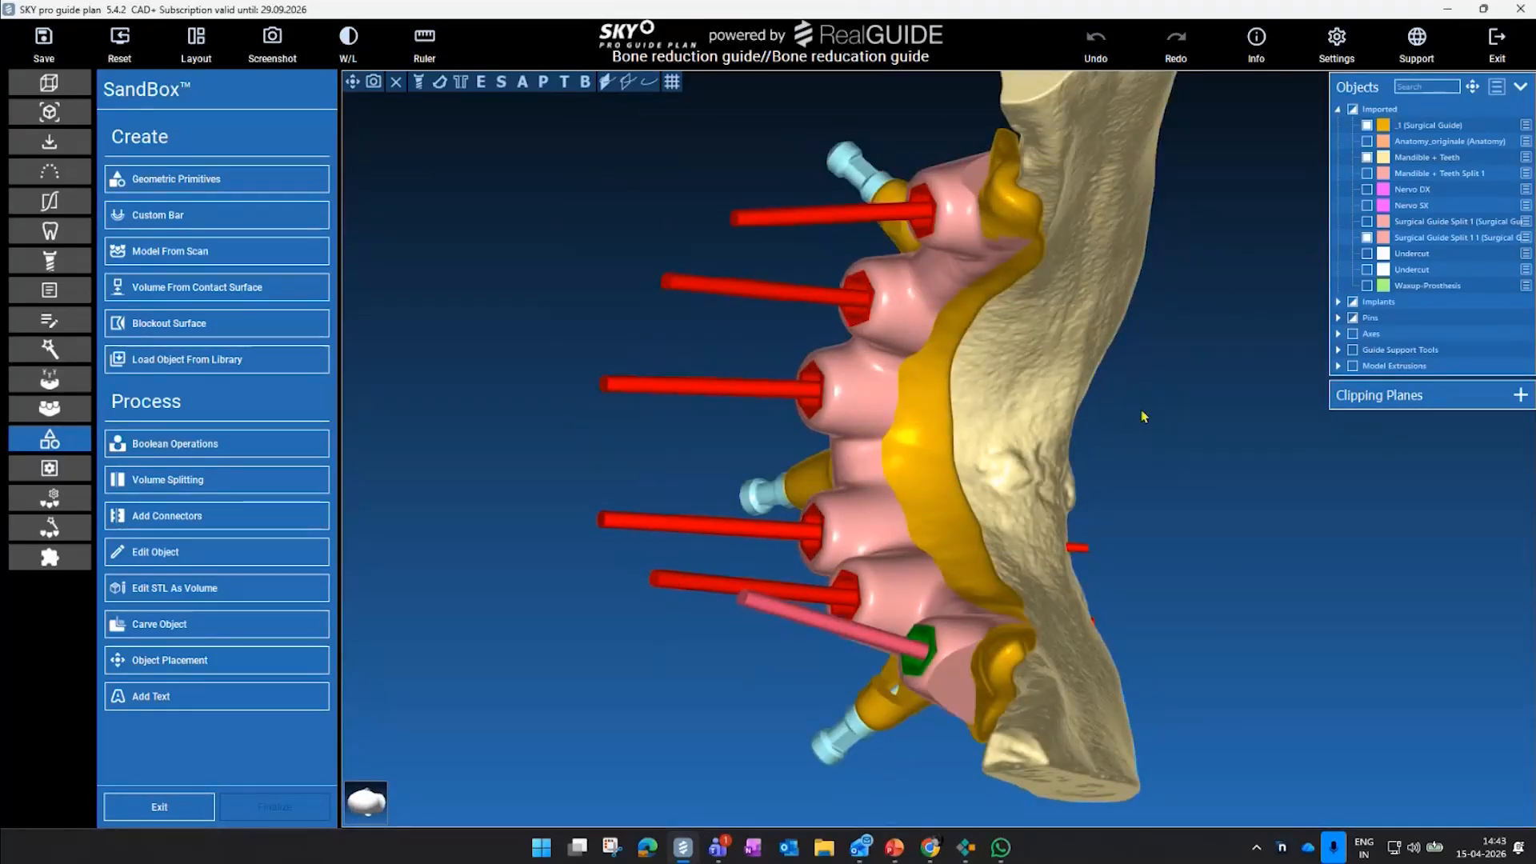
middle_click_drag(1142, 415, 977, 456)
left_click_drag(977, 456, 1150, 486)
left_click_drag(1005, 489, 1129, 415)
left_click_drag(720, 509, 652, 537)
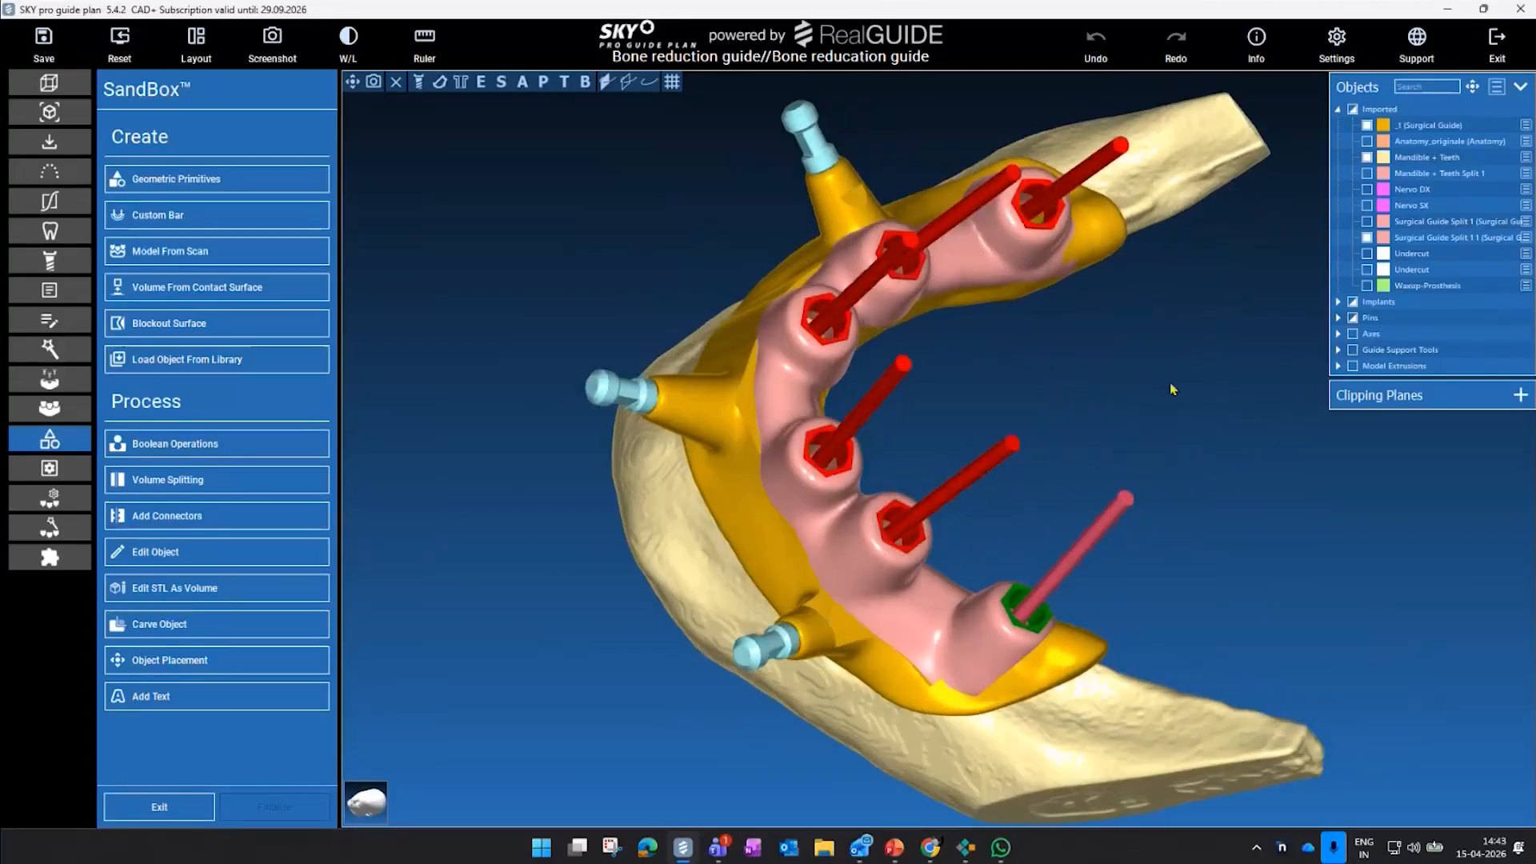
- Exit the bone reduction guide project and save the changes into the project file
left_click(1498, 42)
left_click(640, 462)
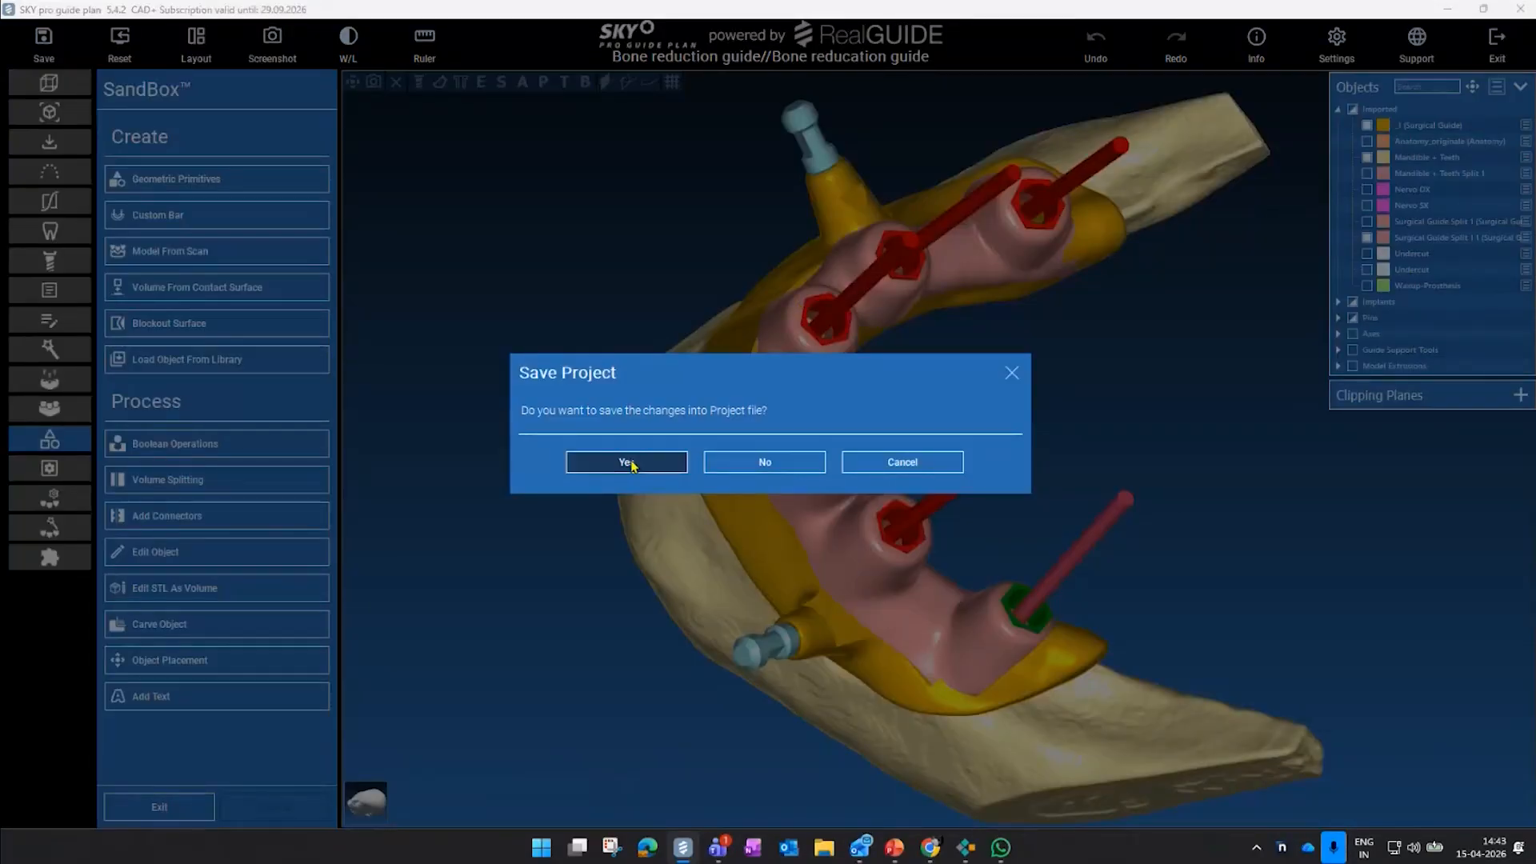
left_click(702, 463)
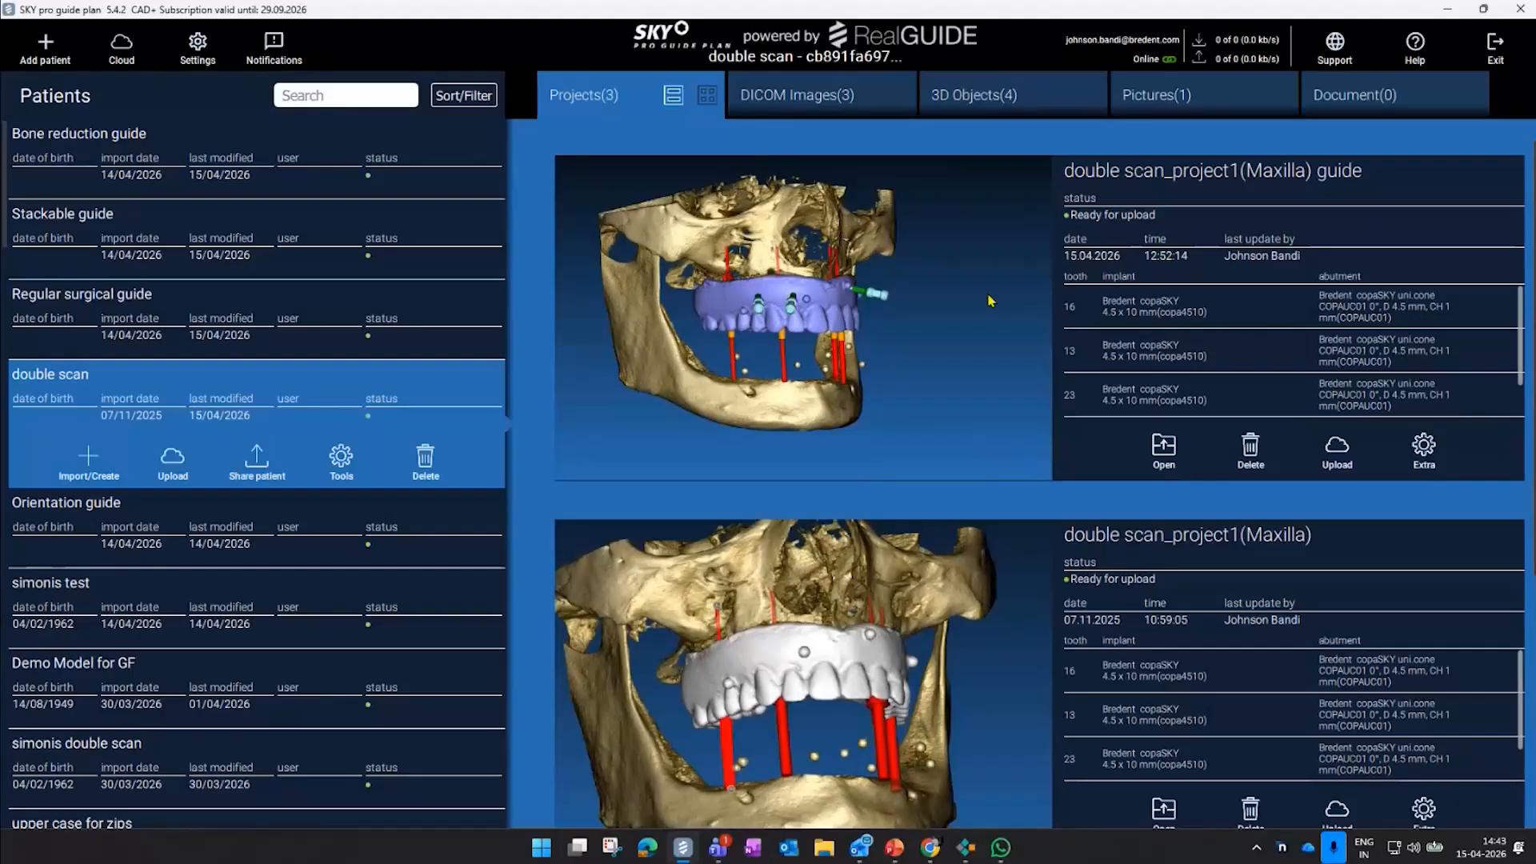
- Open the double scan_project1(Maxilla) guide project, accepting the CAD asset update, and enlarge its 3D view to full screen
left_click(1167, 447)
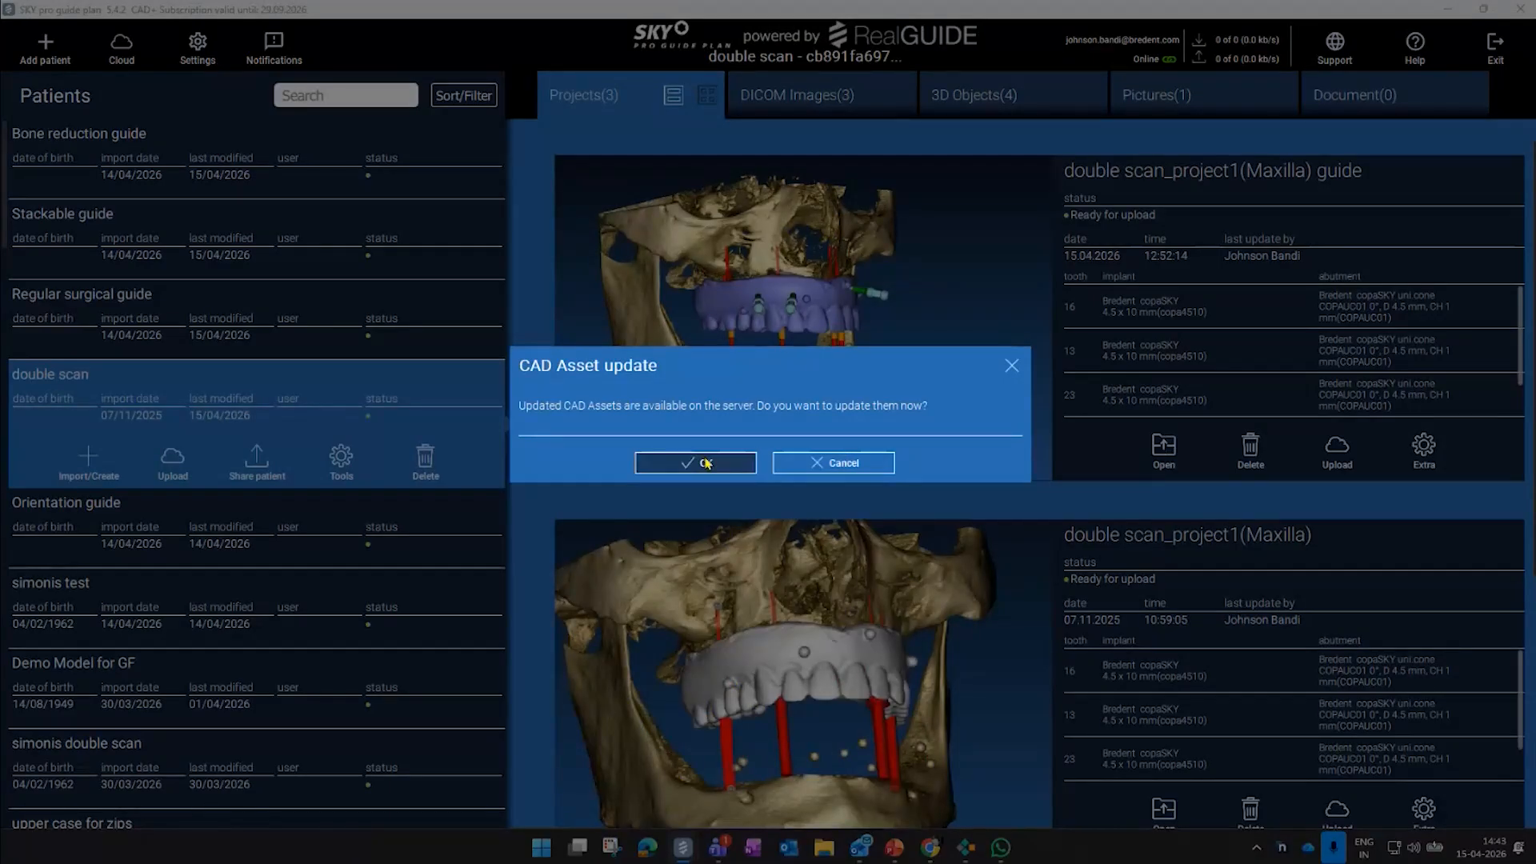
left_click(706, 463)
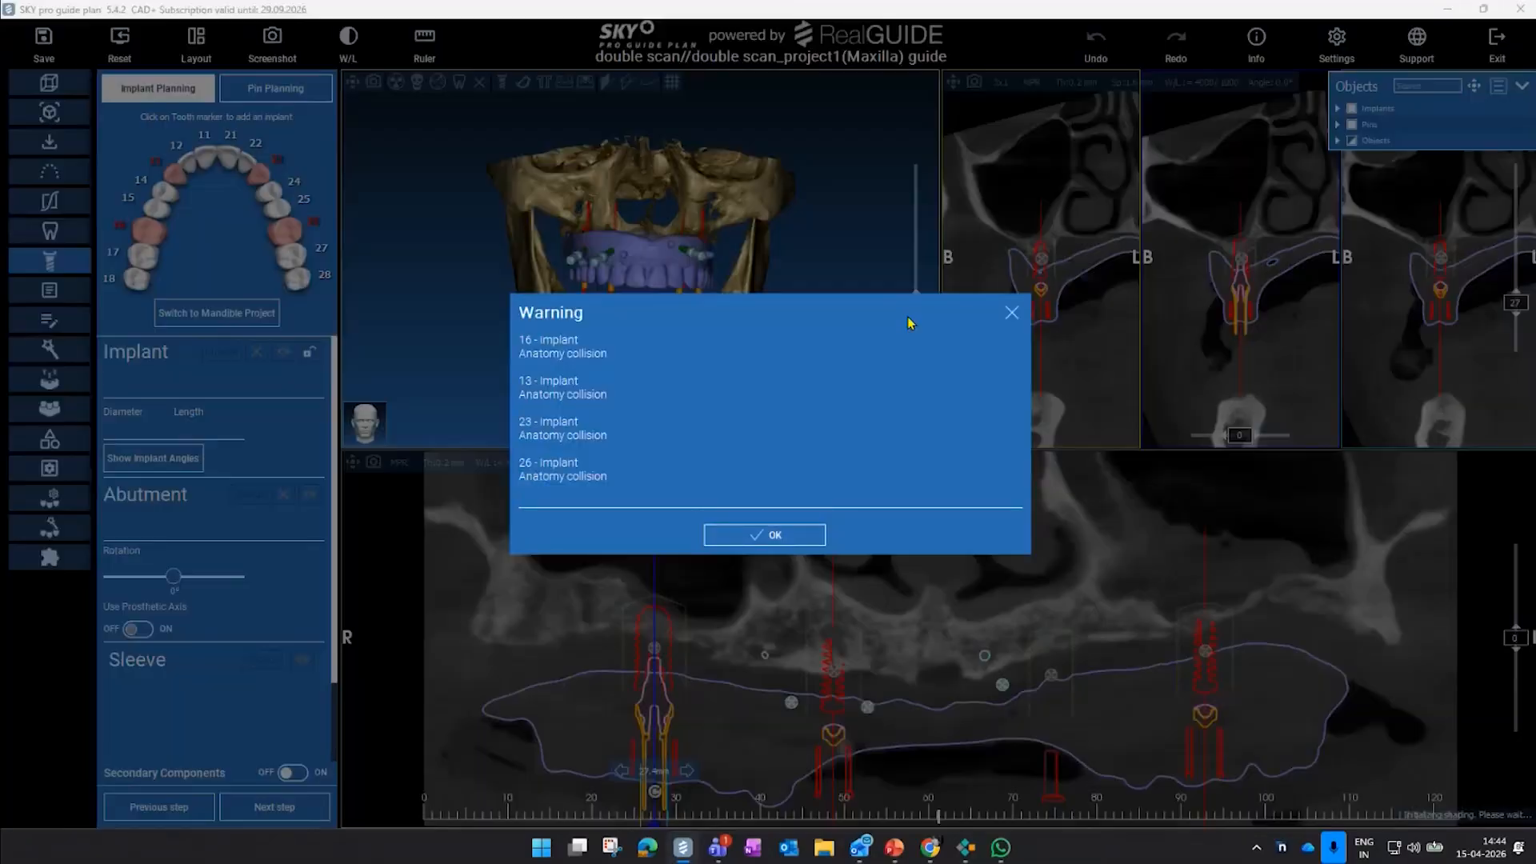
left_click(765, 534)
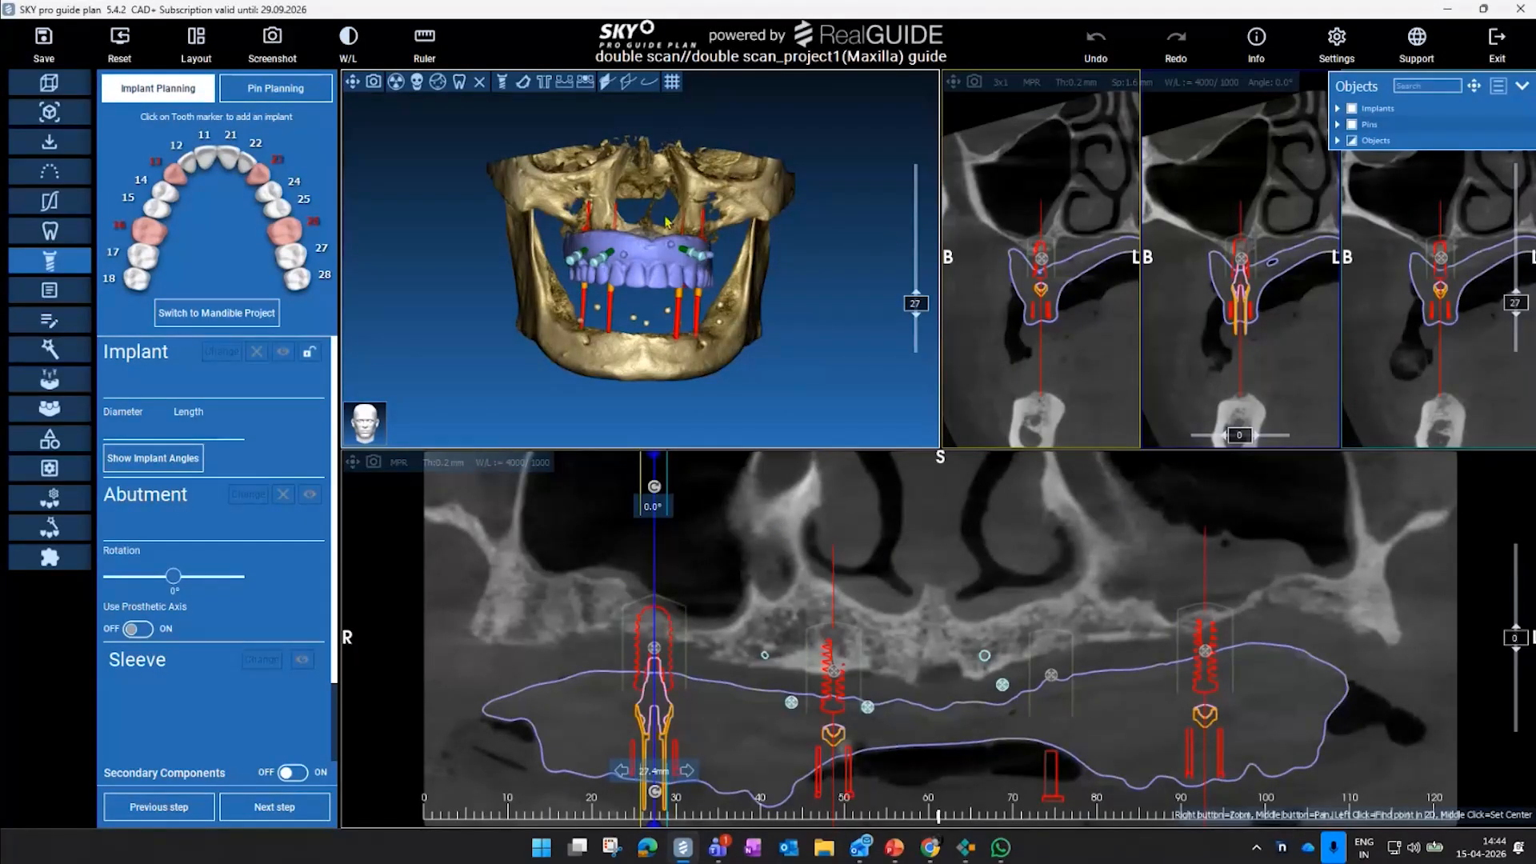
scroll(765, 312, "up", 2)
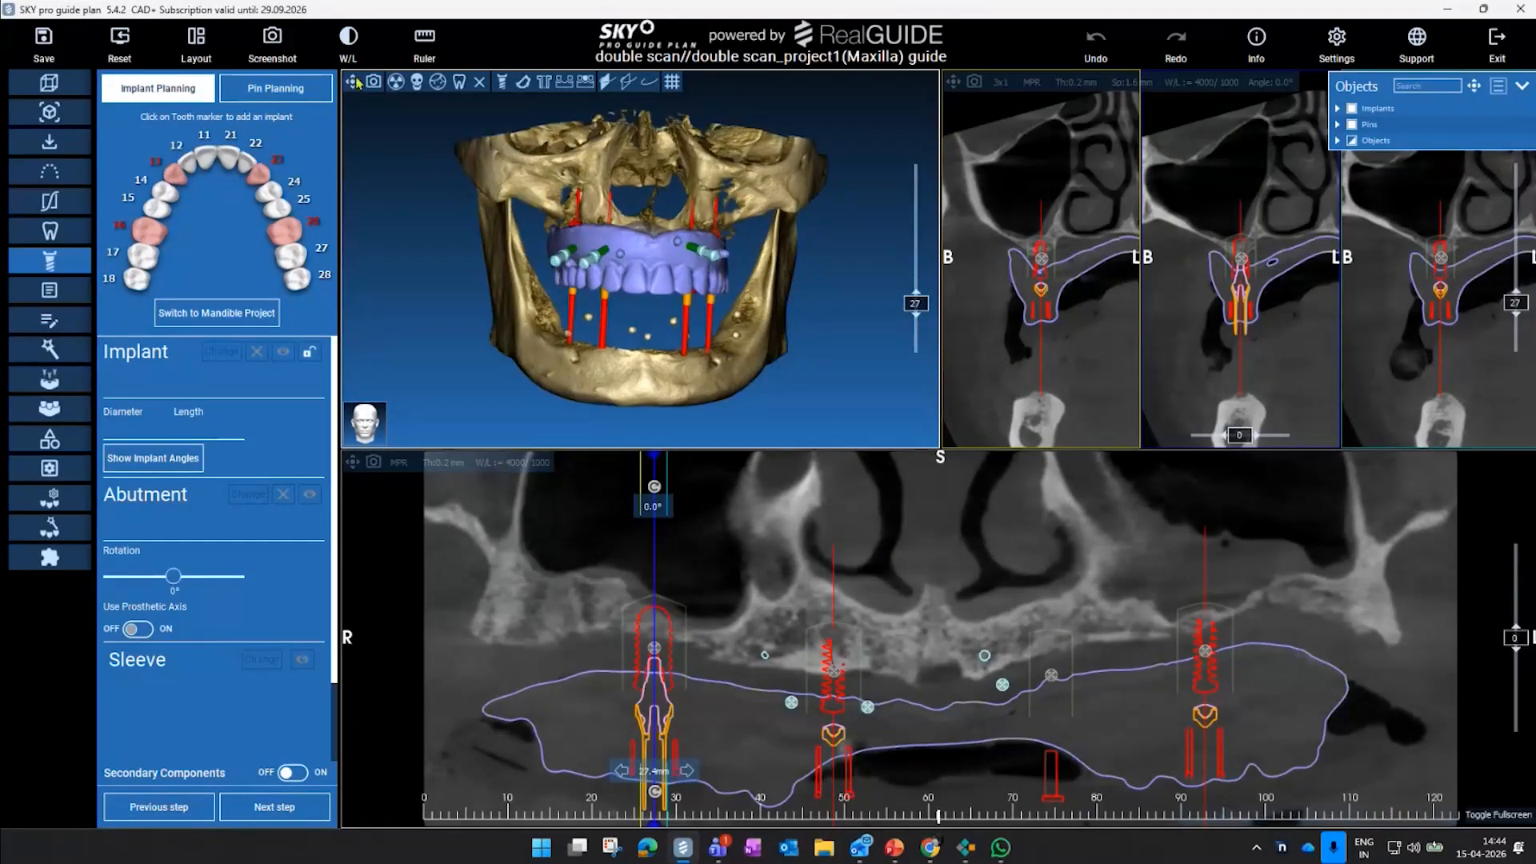
left_click(353, 82)
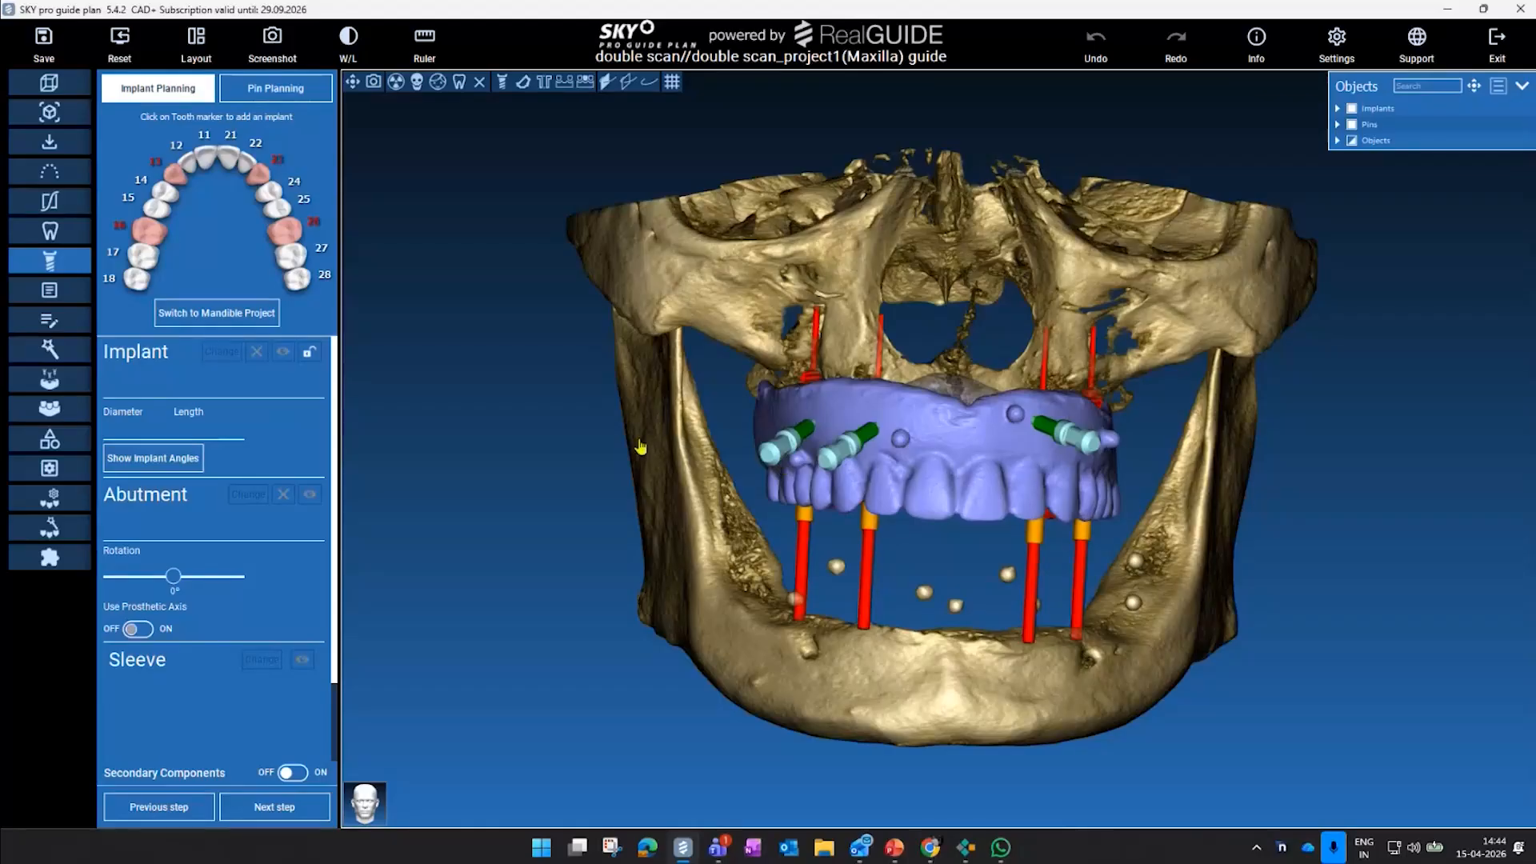
middle_click_drag(1325, 429, 1207, 429)
left_click_drag(1206, 419, 1210, 415)
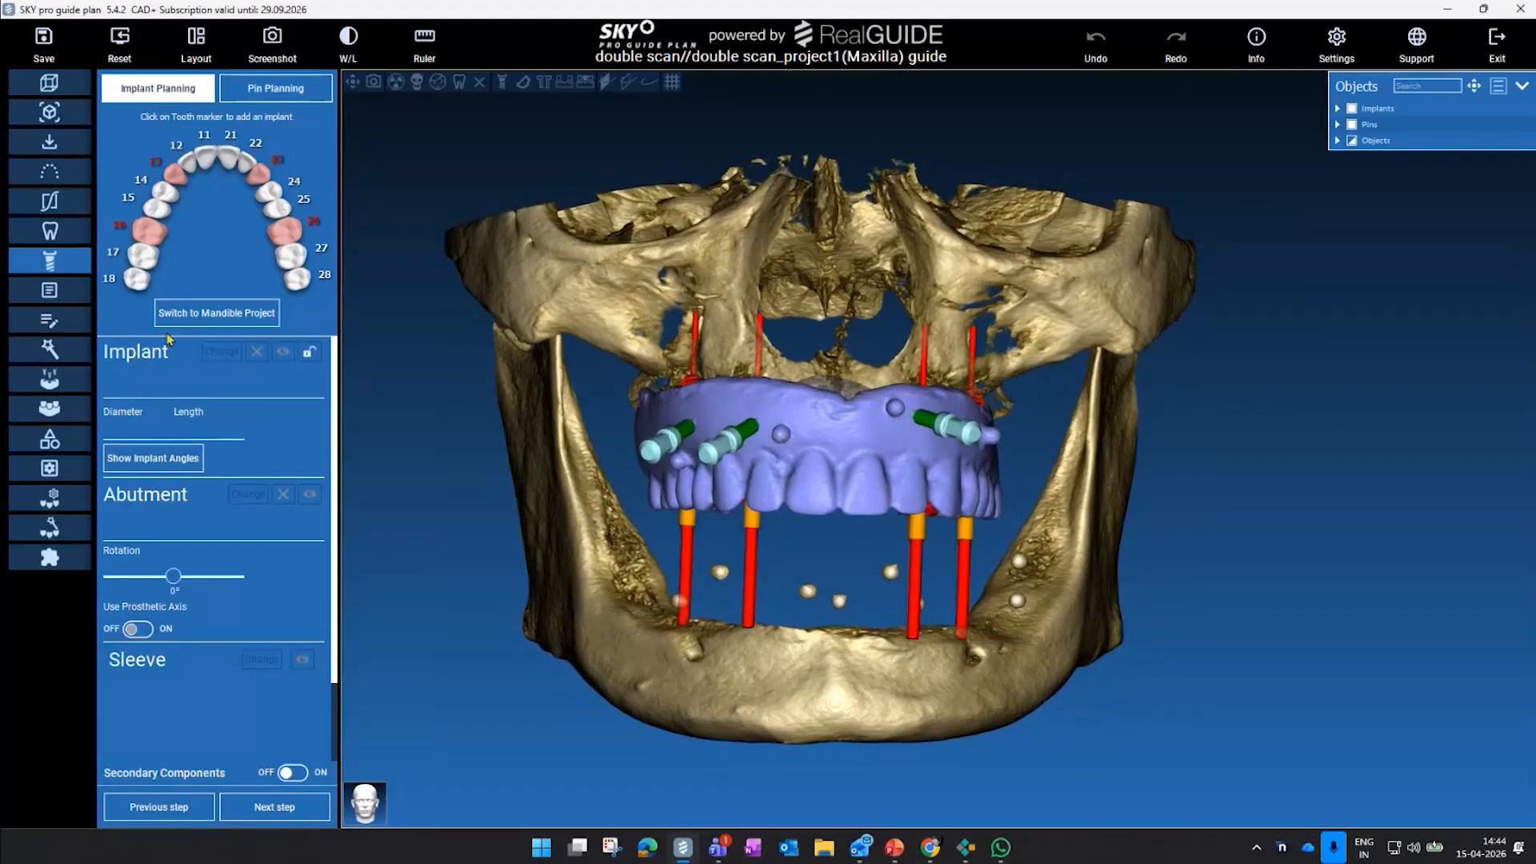
- Create a surgical guide that uses the upper prosthesis as its guide body, with the preset sleeve and pin support values
left_click(77, 385)
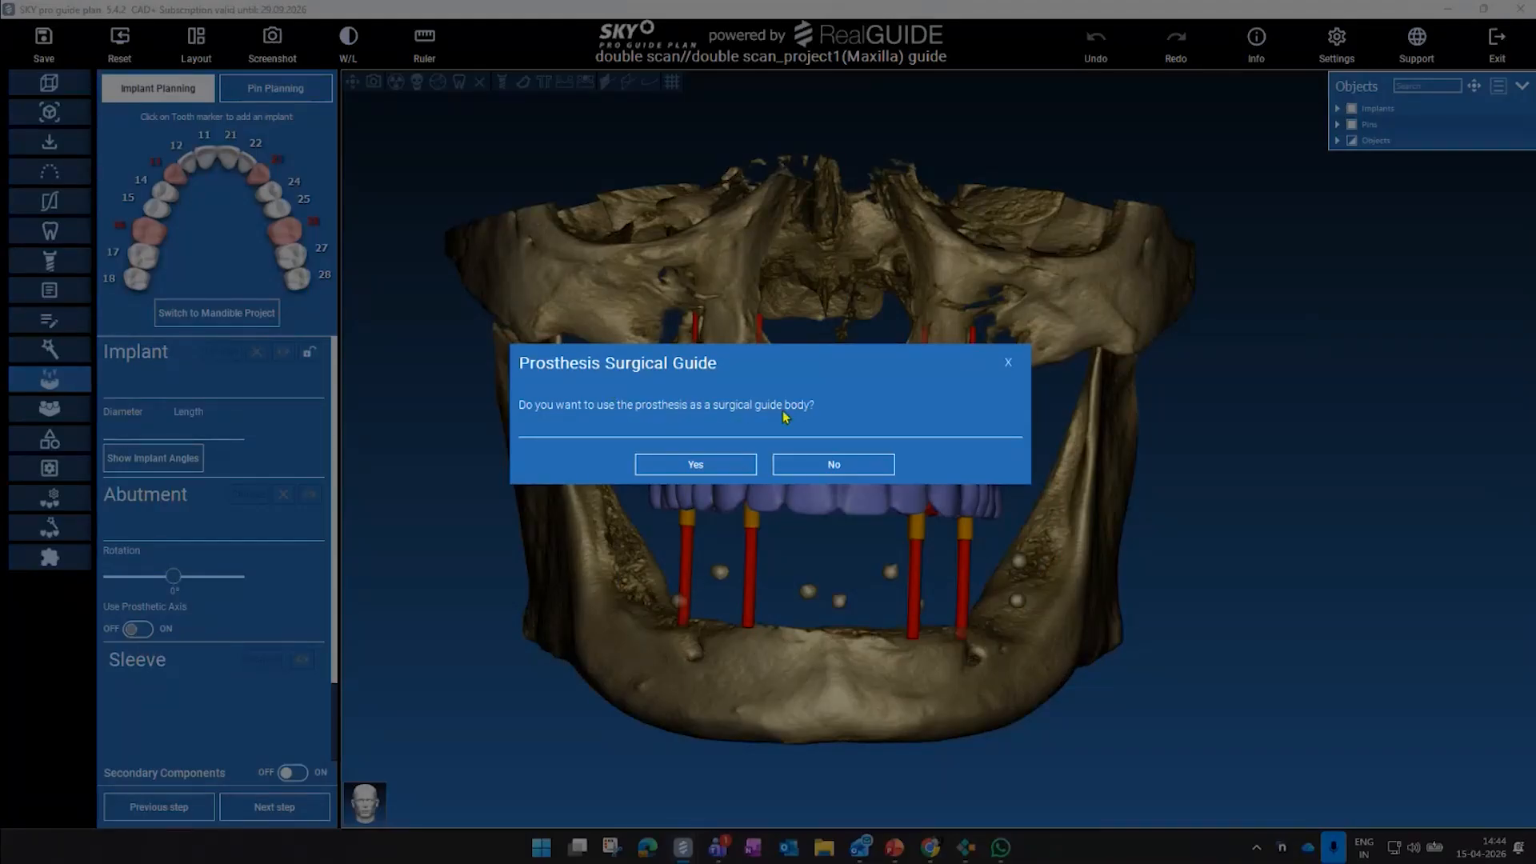
left_click(696, 465)
left_click_drag(775, 530, 825, 410)
left_click_drag(861, 390, 864, 453)
left_click_drag(786, 606, 776, 521)
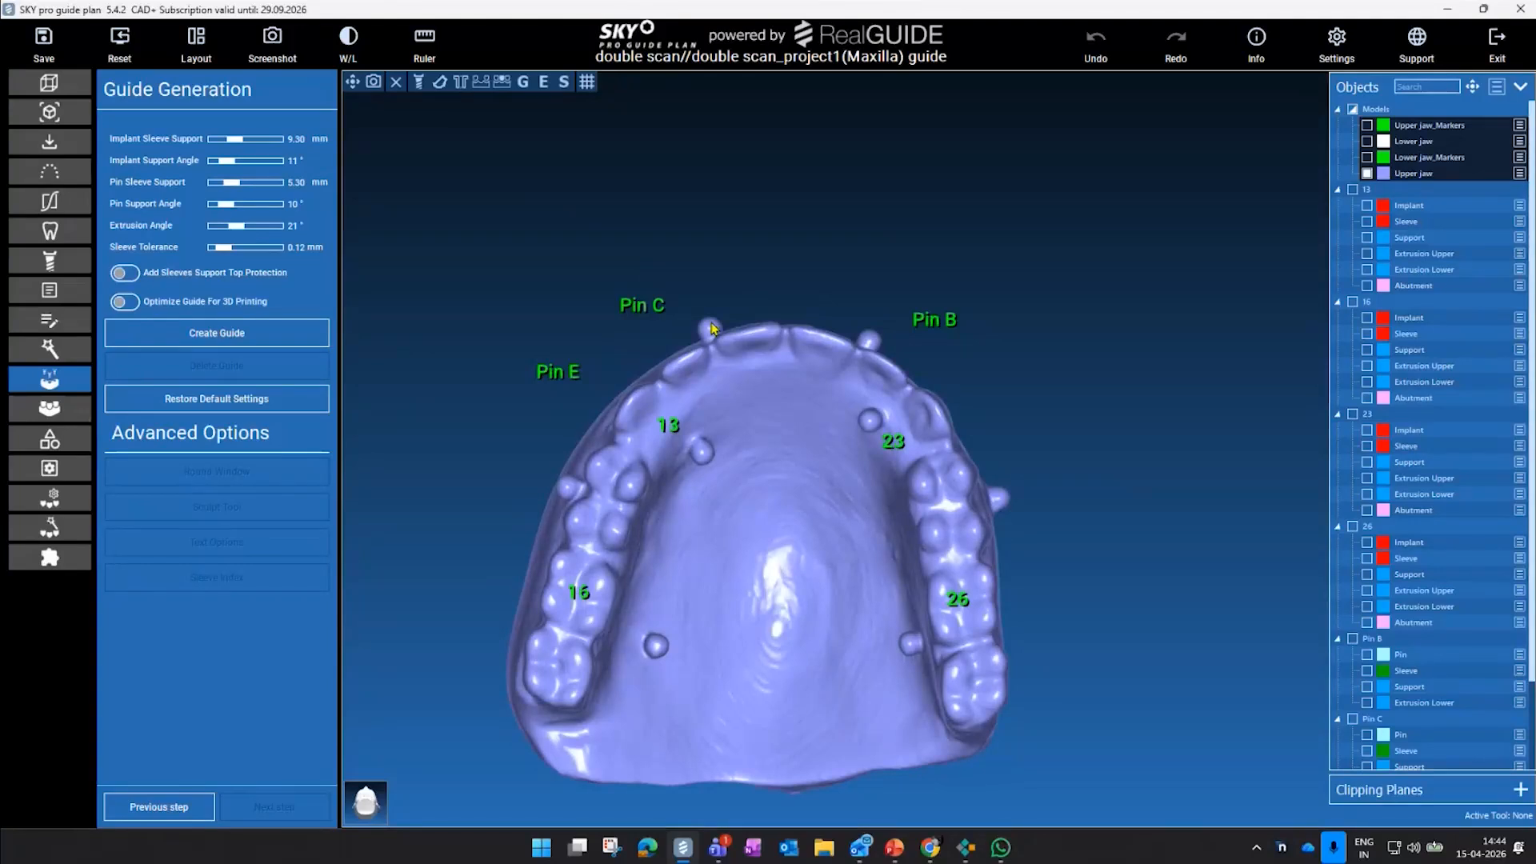
left_click(256, 334)
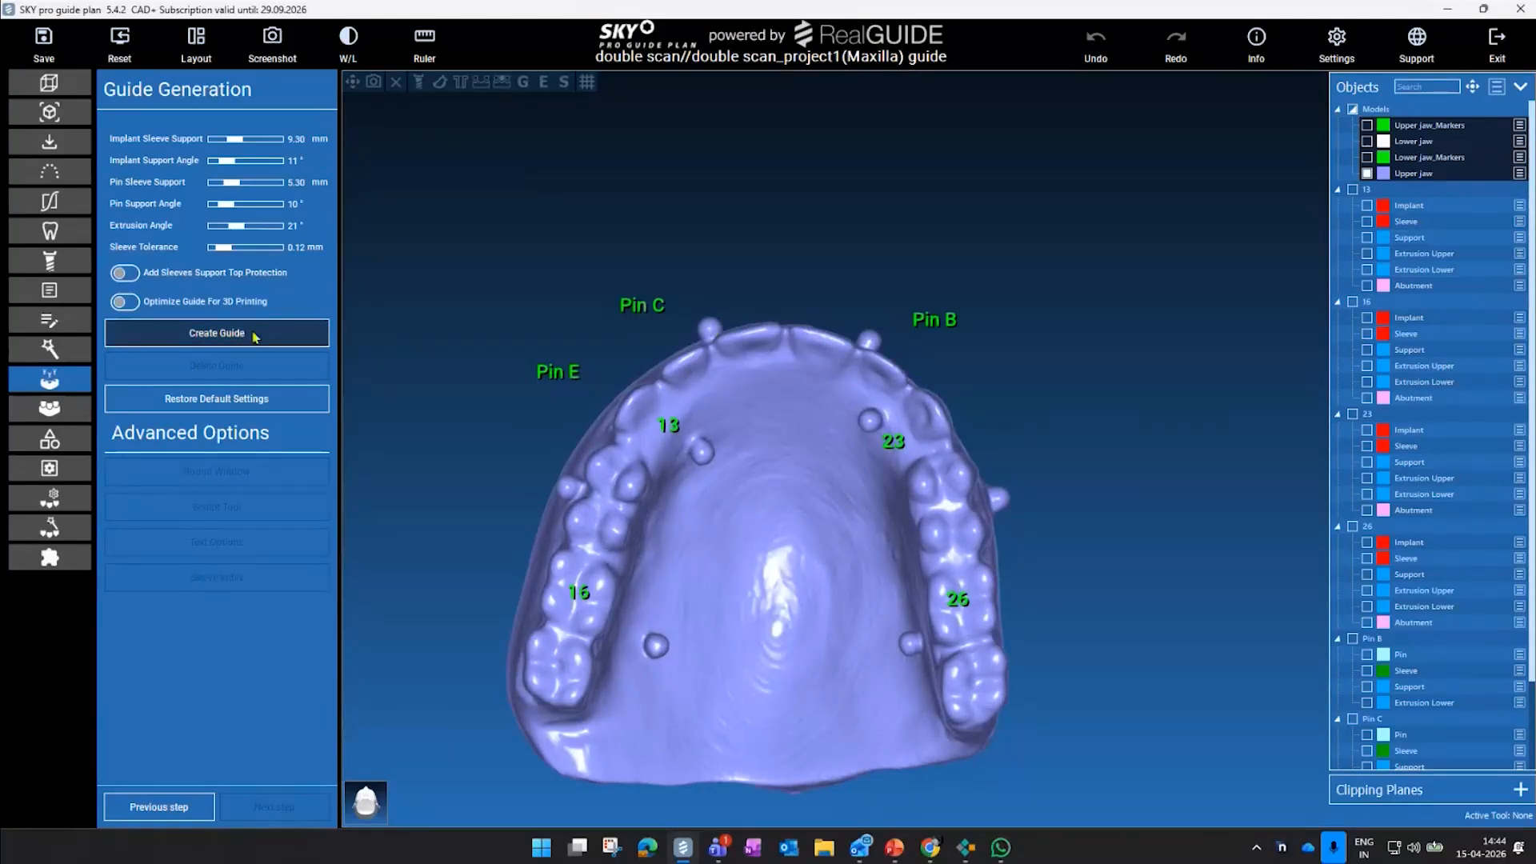
left_click_drag(809, 629, 827, 429)
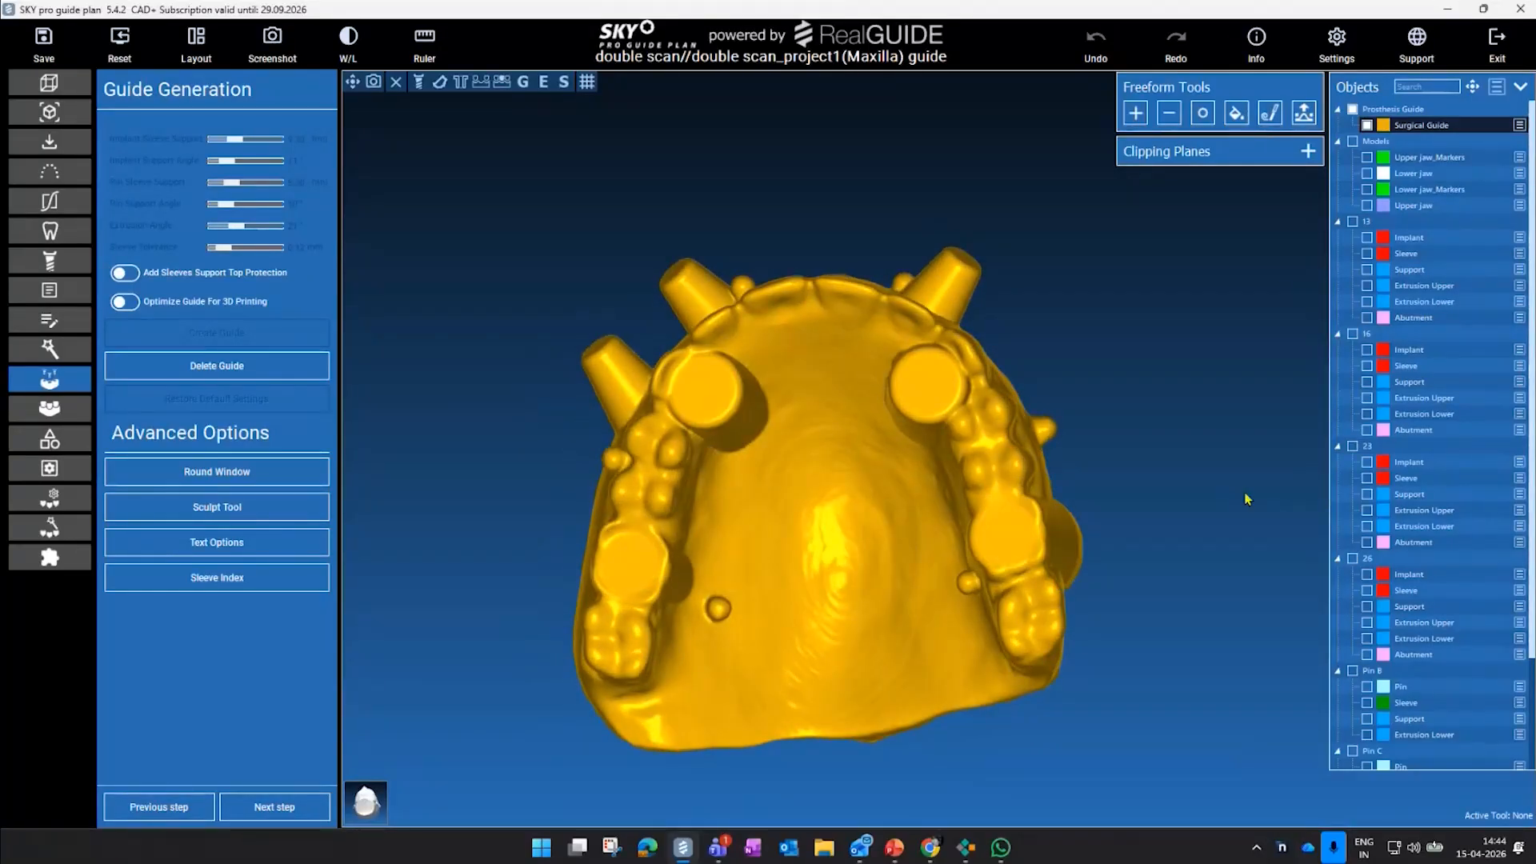
- Smooth away the marker bump on the palate of the guide with the Smooth freeform tool
left_click(1202, 113)
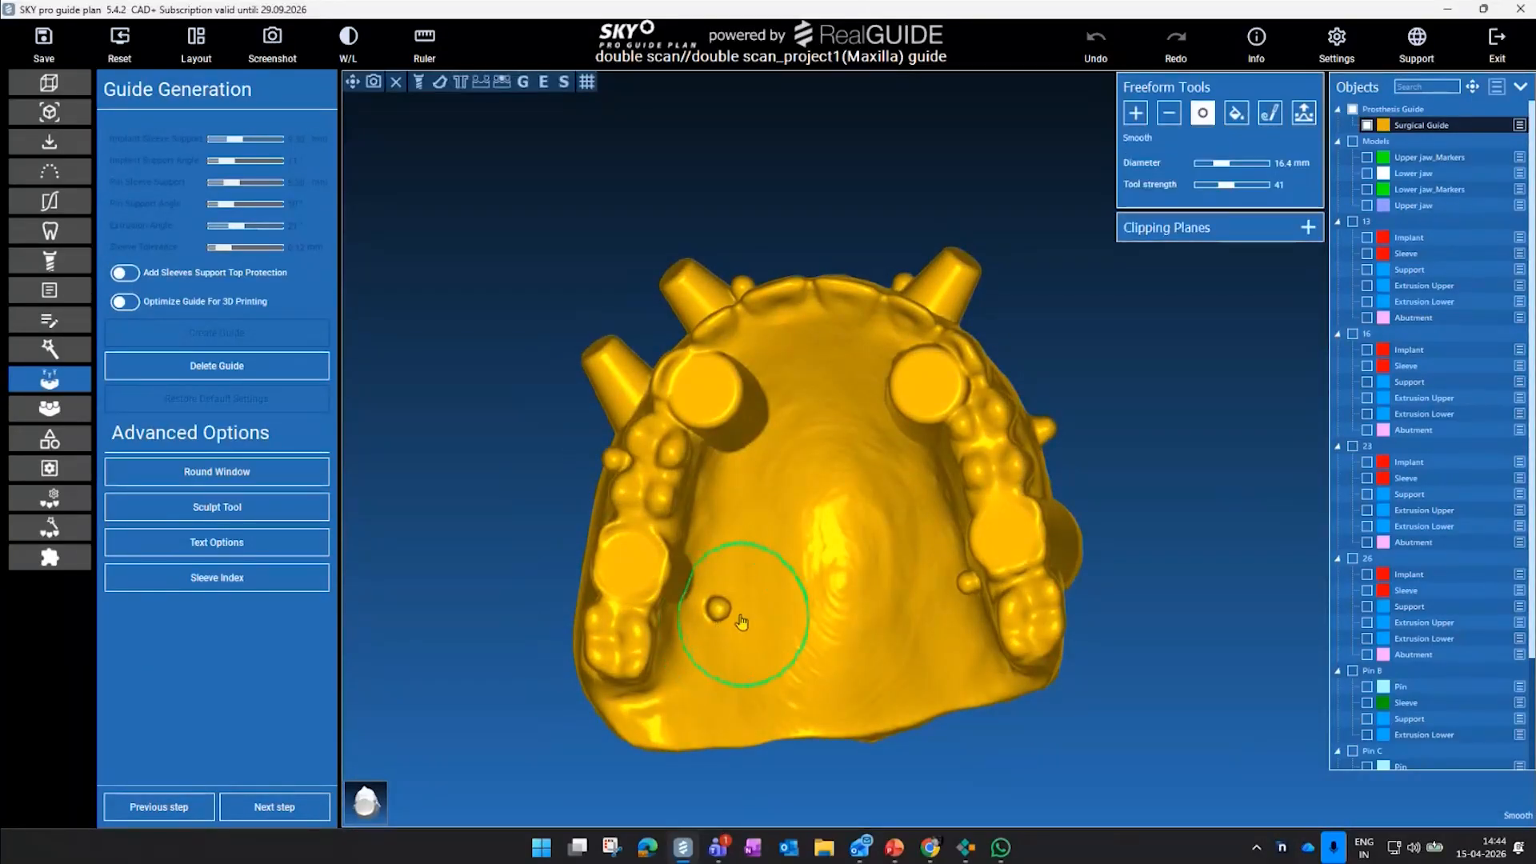
scroll(742, 624, "down", 2)
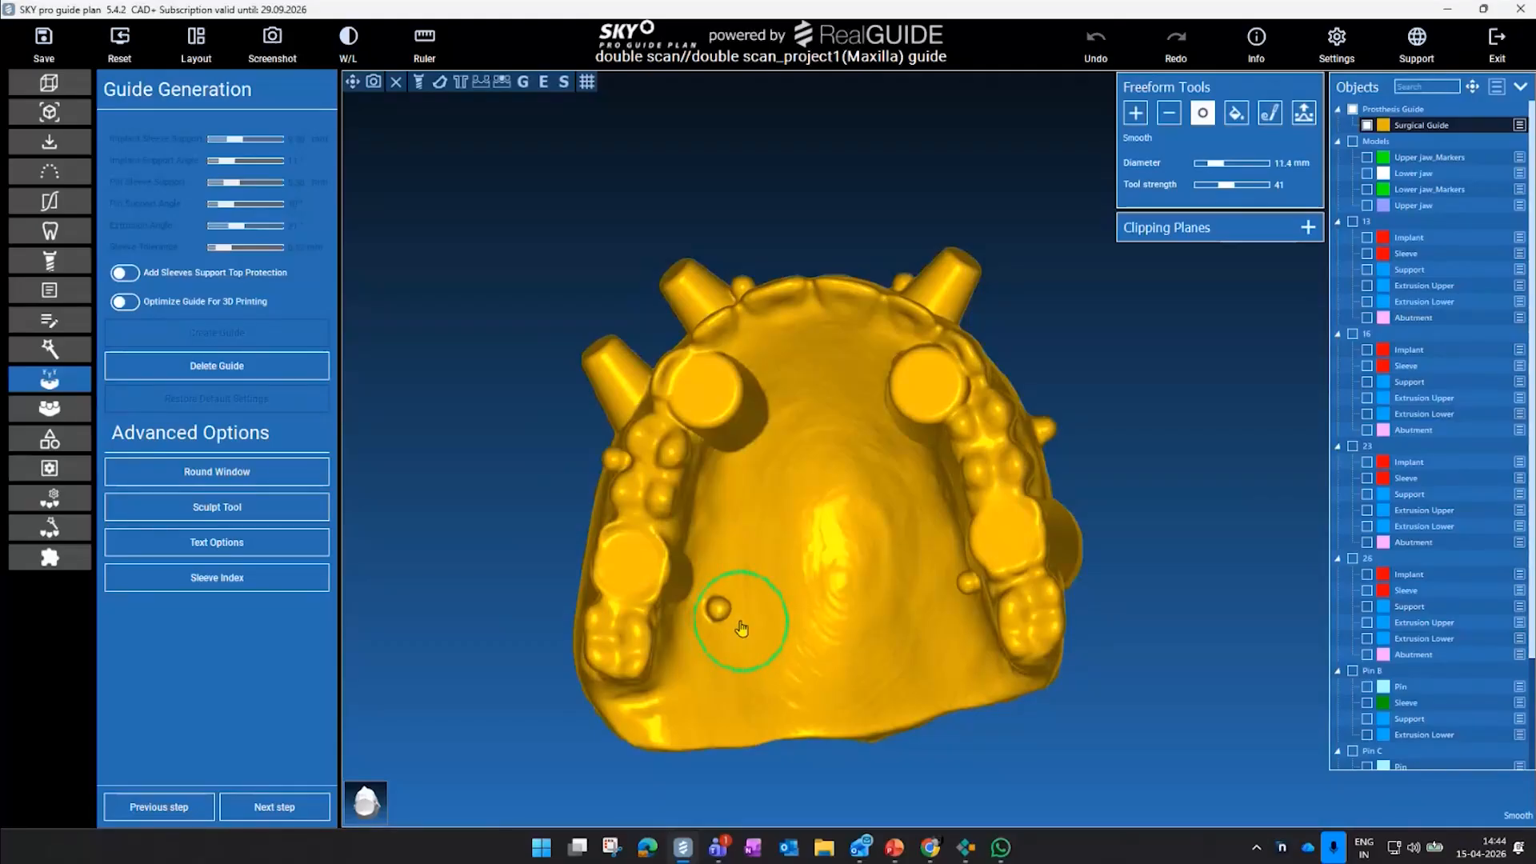
mouse_move(1085, 665)
left_mouse_down()
mouse_move(1073, 641)
mouse_move(1037, 635)
left_mouse_up()
left_click_drag(725, 602, 690, 597)
scroll(690, 596, "down", 3)
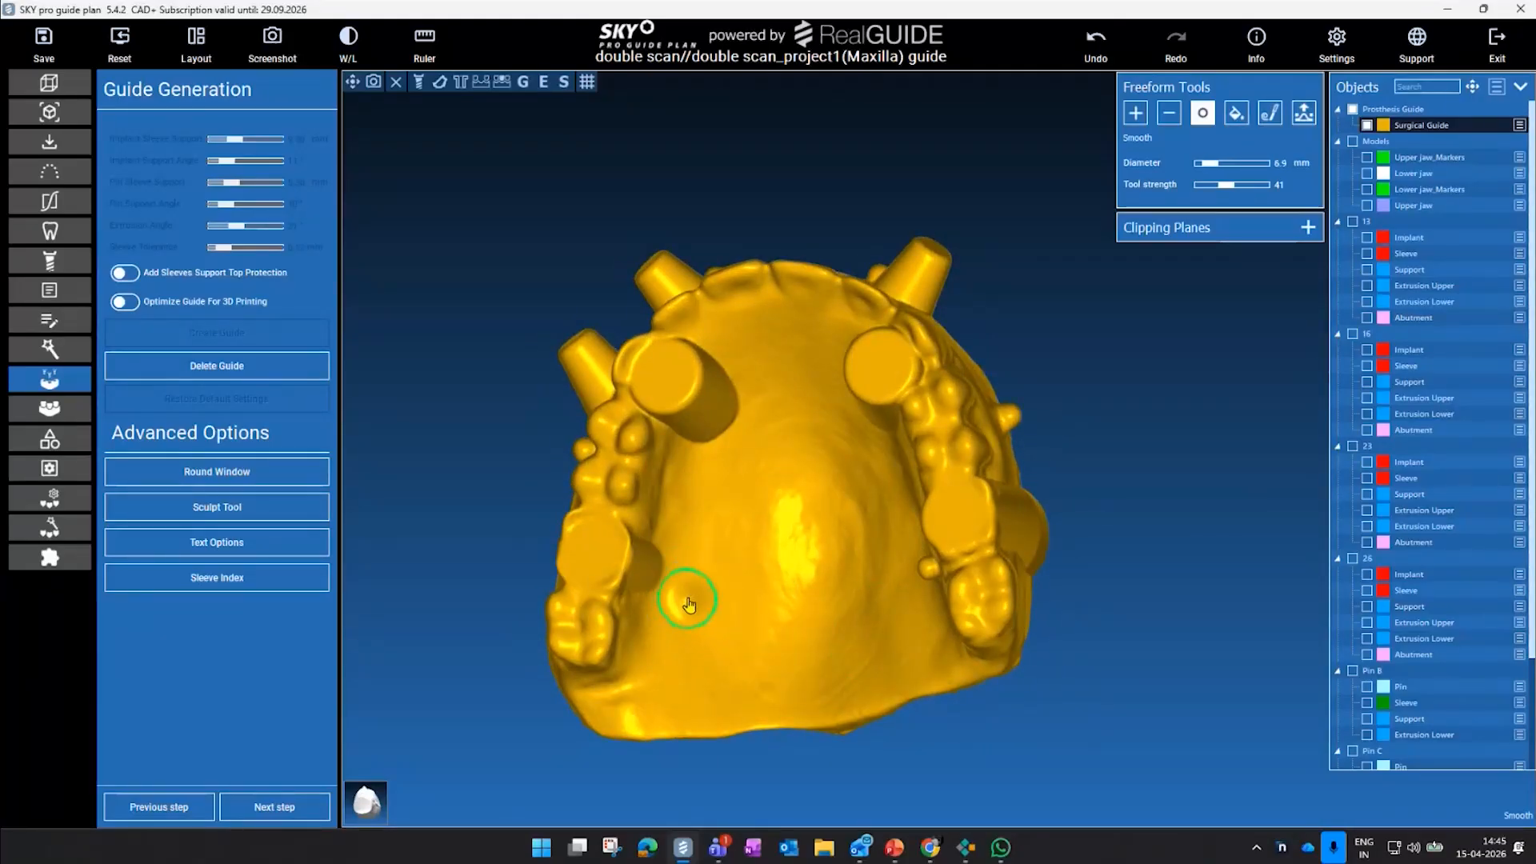
- Smooth the remaining marker bumps around the arch of the guide, using a tool strength of 65
left_click_drag(1068, 528, 978, 525)
left_click_drag(905, 560, 929, 566)
scroll(930, 565, "up", 5, "shift")
mouse_move(557, 484)
left_mouse_down()
mouse_move(700, 504)
mouse_move(706, 488)
left_mouse_up()
left_click_drag(701, 192, 709, 276)
left_click_drag(760, 408, 769, 403)
left_click_drag(696, 280, 672, 240)
left_click_drag(909, 388, 902, 386)
left_click_drag(1032, 560, 953, 552)
scroll(1001, 352, "up", 1)
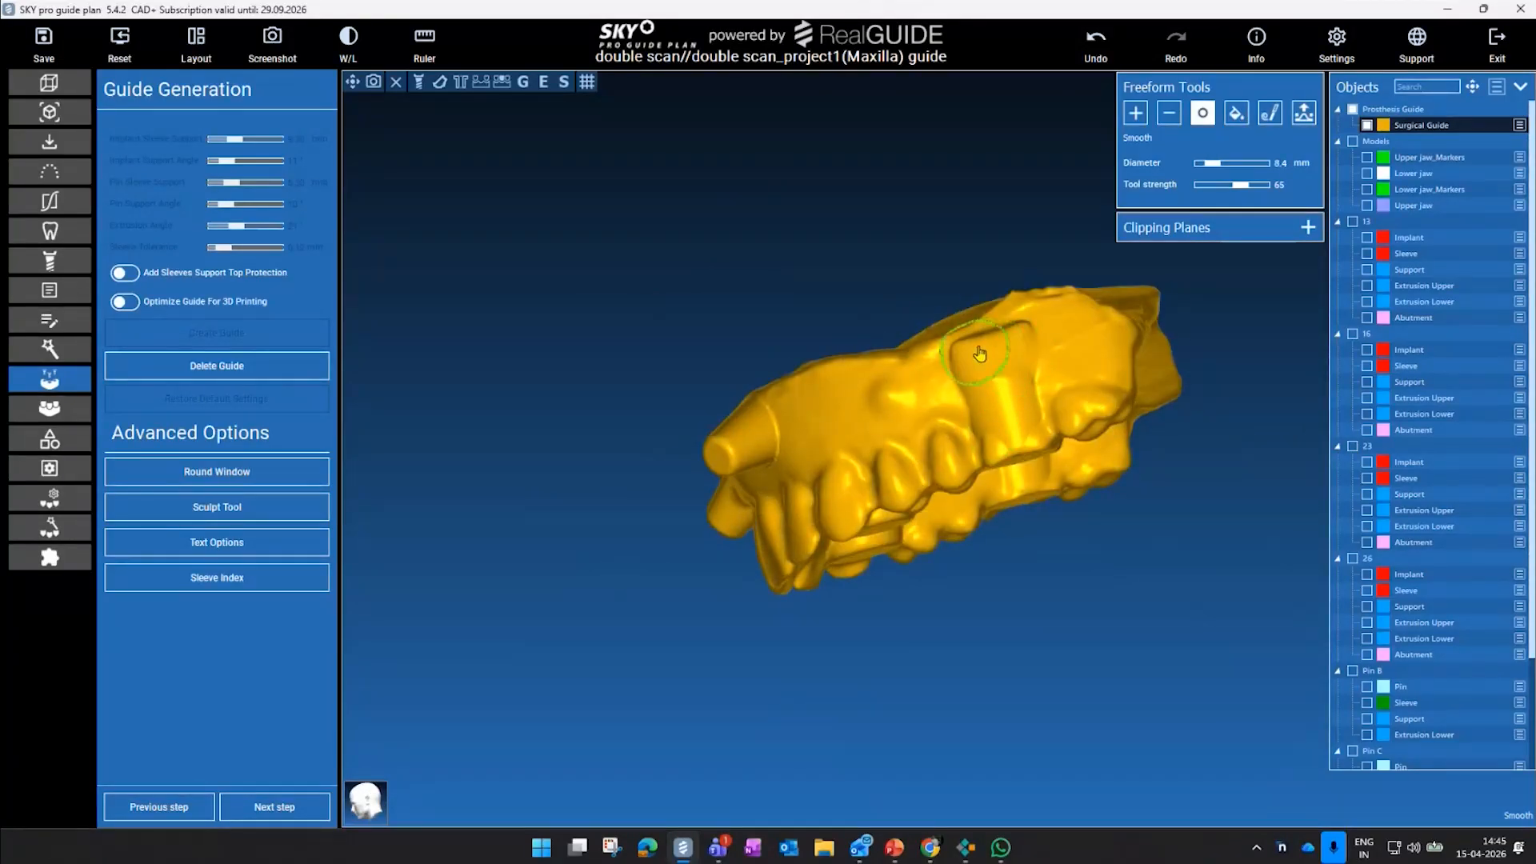
mouse_move(946, 641)
left_mouse_down()
mouse_move(947, 199)
mouse_move(733, 340)
mouse_move(788, 232)
left_mouse_up()
scroll(1040, 608, "up", 3)
scroll(983, 573, "down", 2)
scroll(983, 573, "down", 2)
left_click_drag(616, 496, 551, 660)
- Add a round window 9 mm in size and 13.41 mm deep beside the tooth 16 sleeve, and finish the guide
left_click(216, 472)
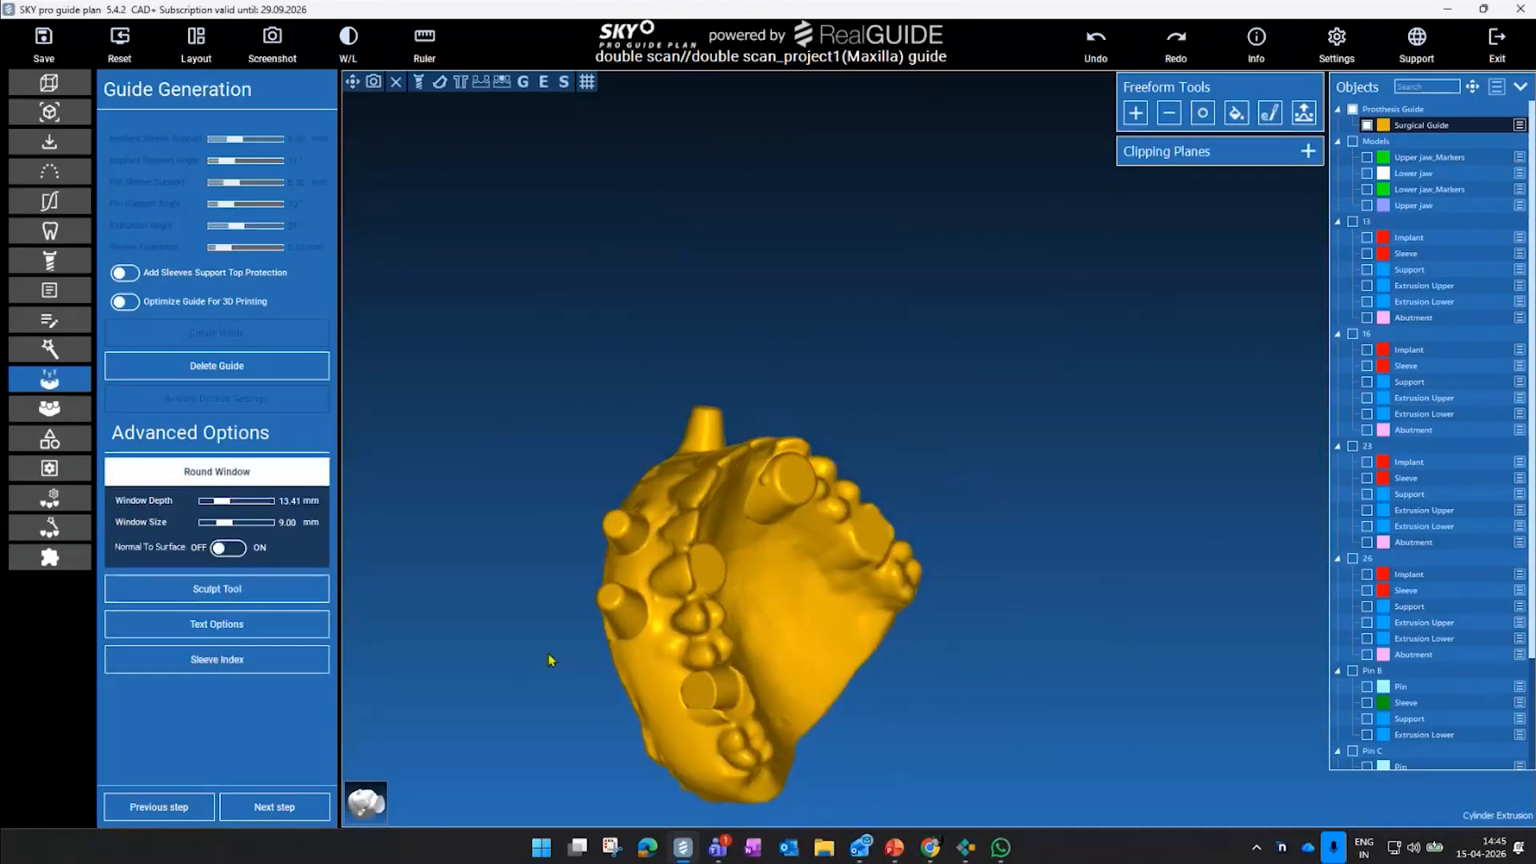
left_click_drag(1014, 627, 710, 632)
middle_click_drag(710, 632, 549, 589)
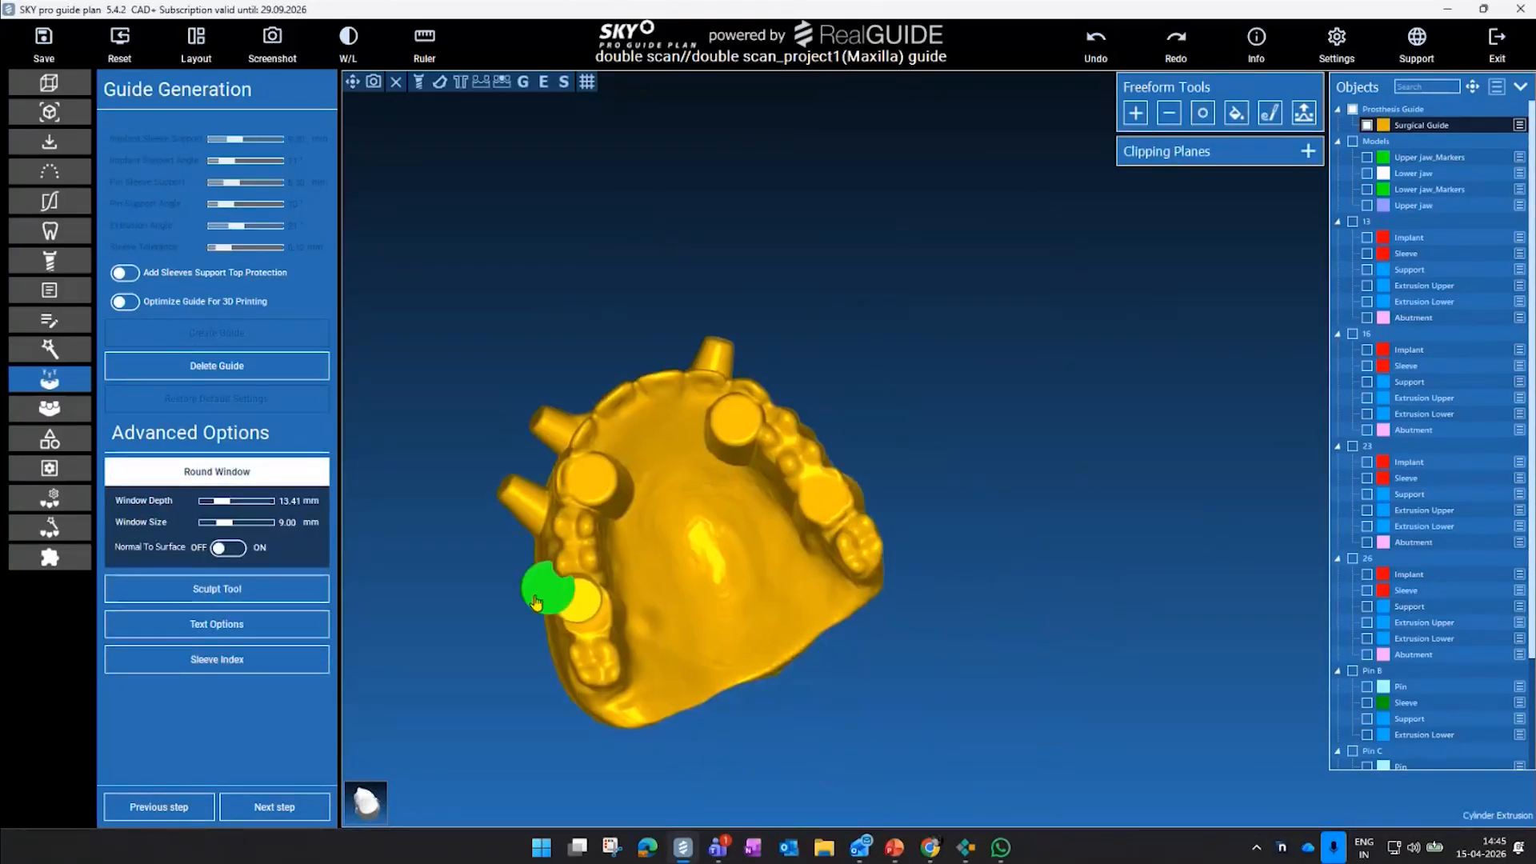
left_click(293, 809)
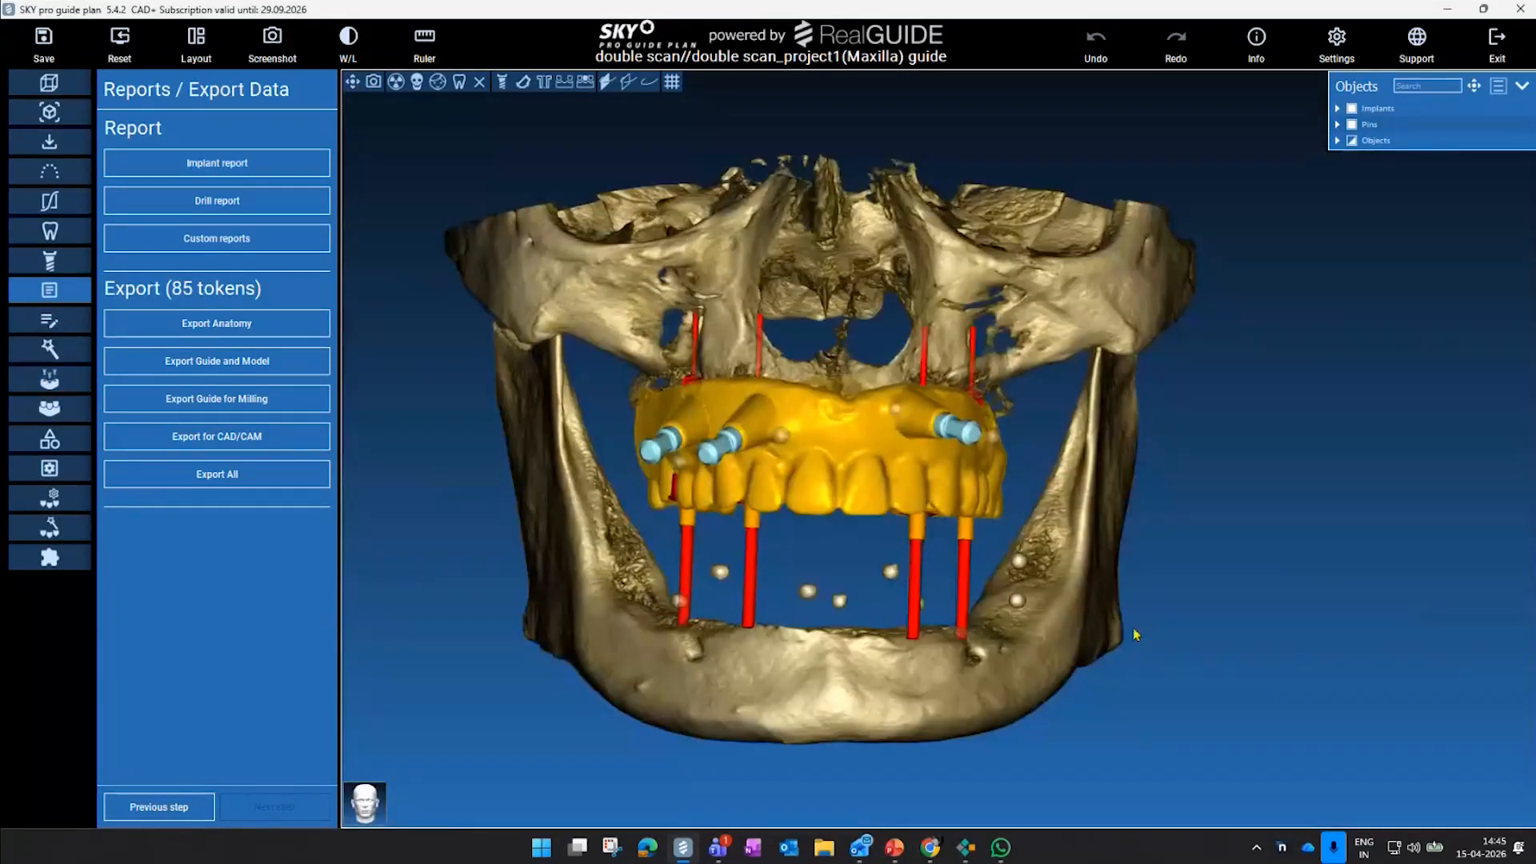
left_click_drag(1136, 635, 1172, 521)
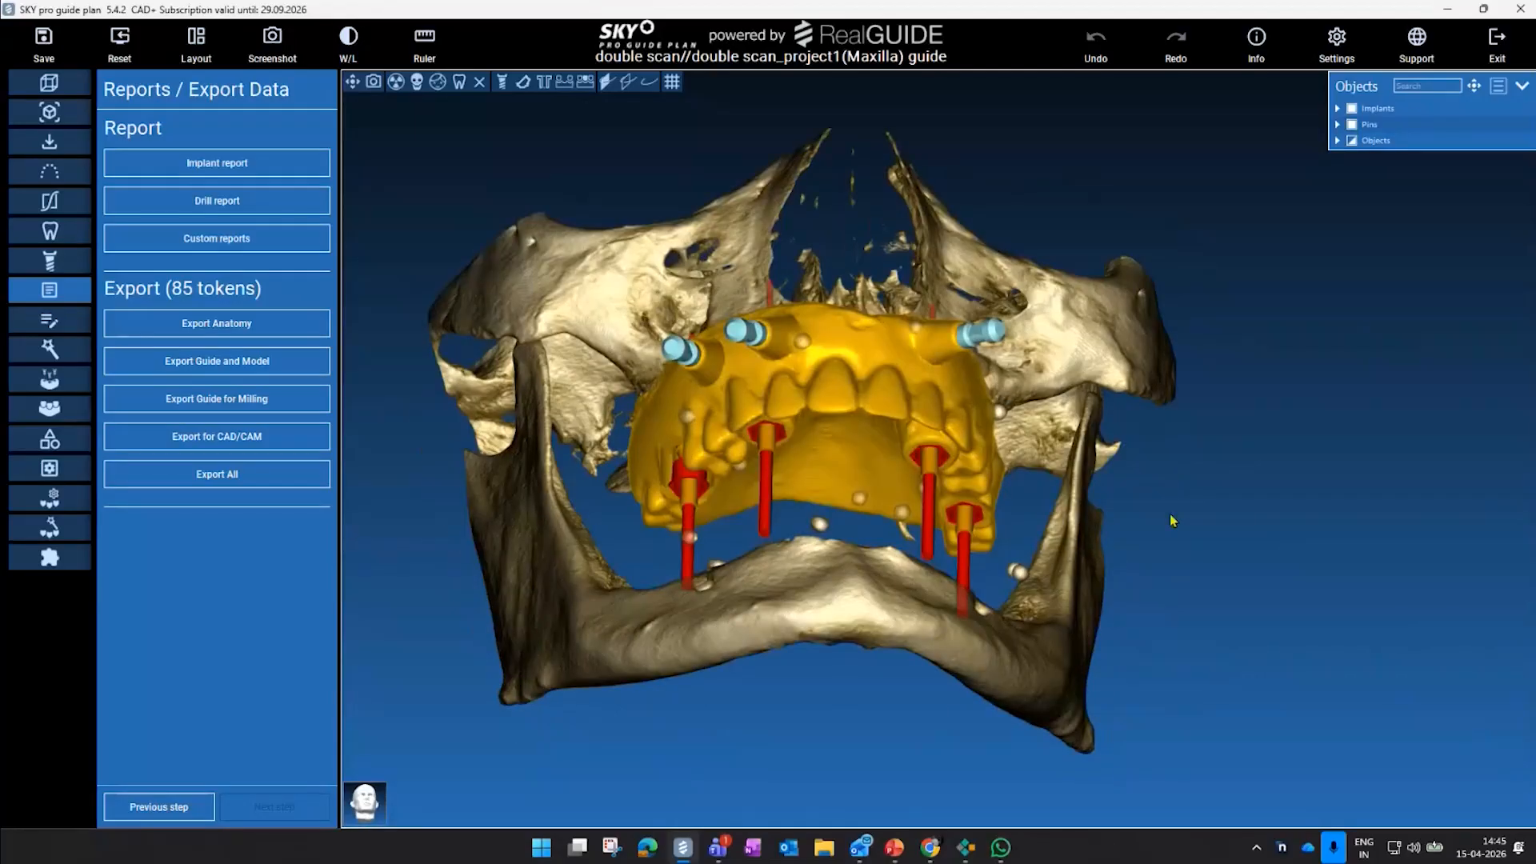
- Open the Prosthesis Surgical Guide among the 3D objects for STL editing and view it from the occlusal side
left_click(62, 152)
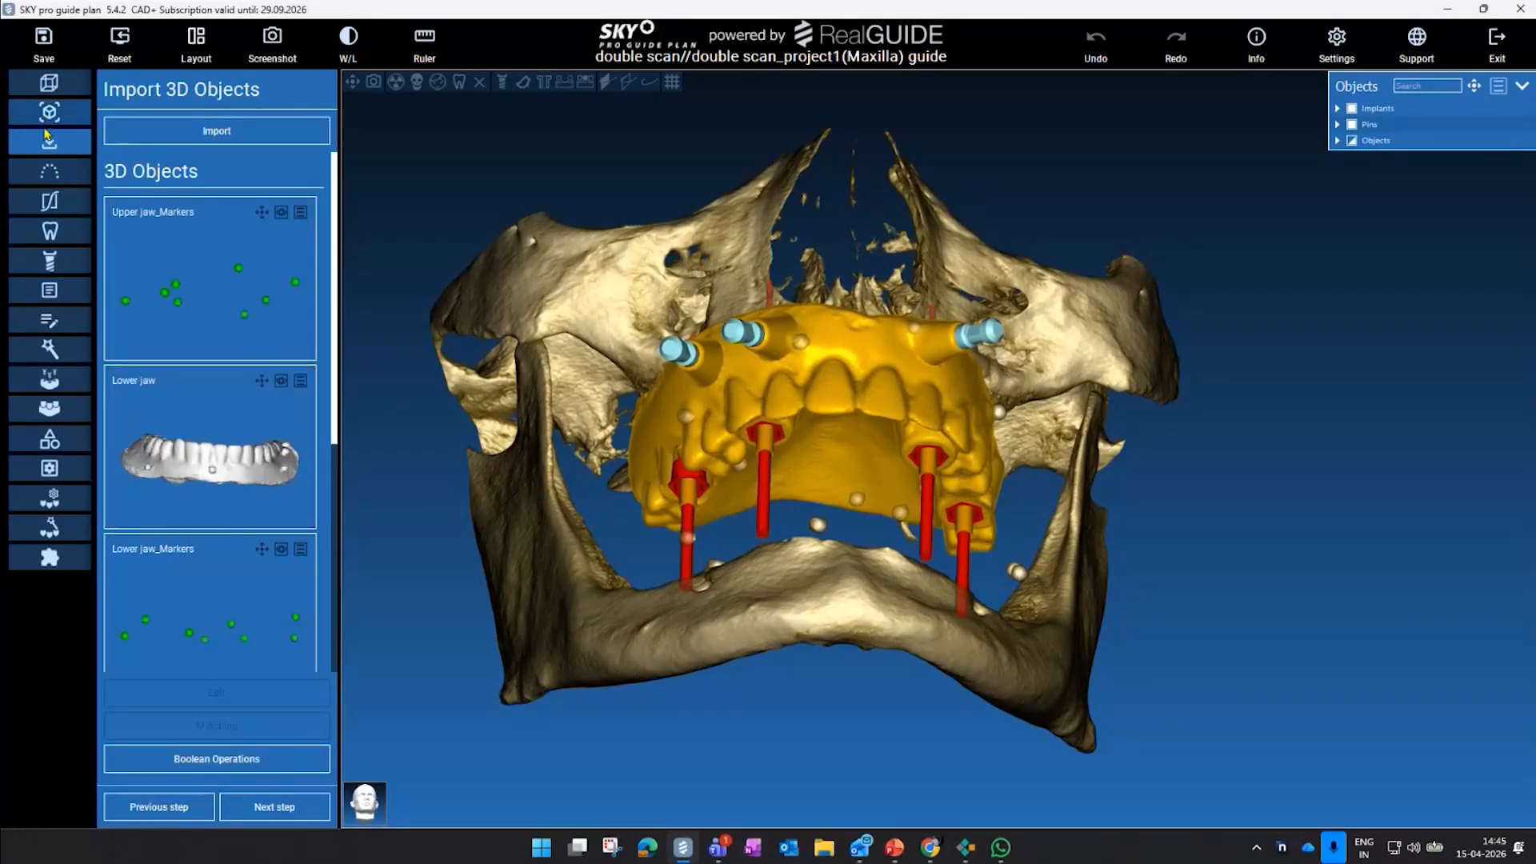
scroll(265, 560, "down", 5)
left_click(267, 569)
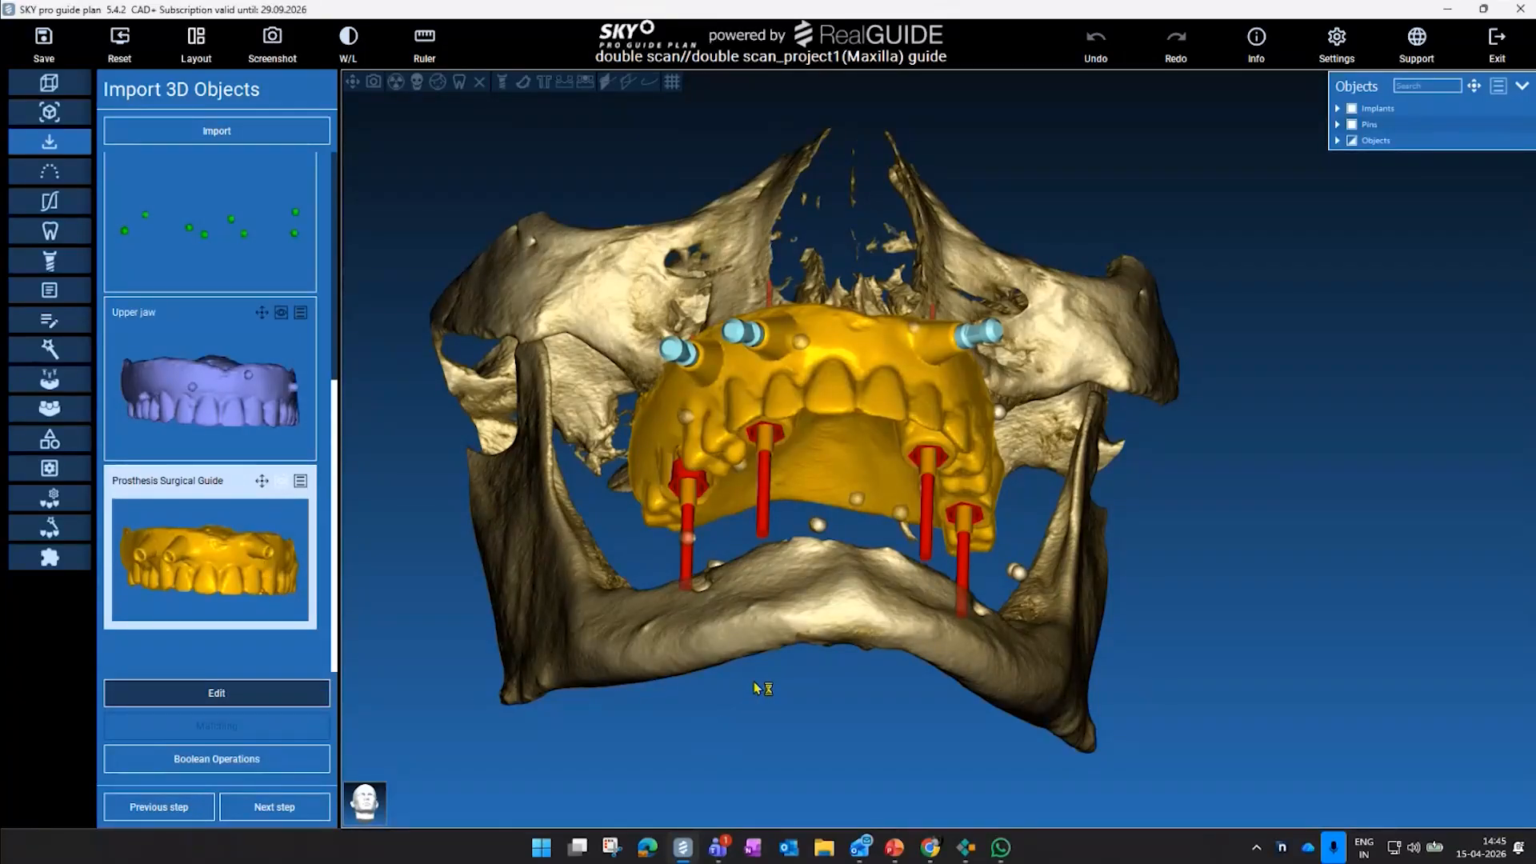
scroll(675, 504, "down", 3)
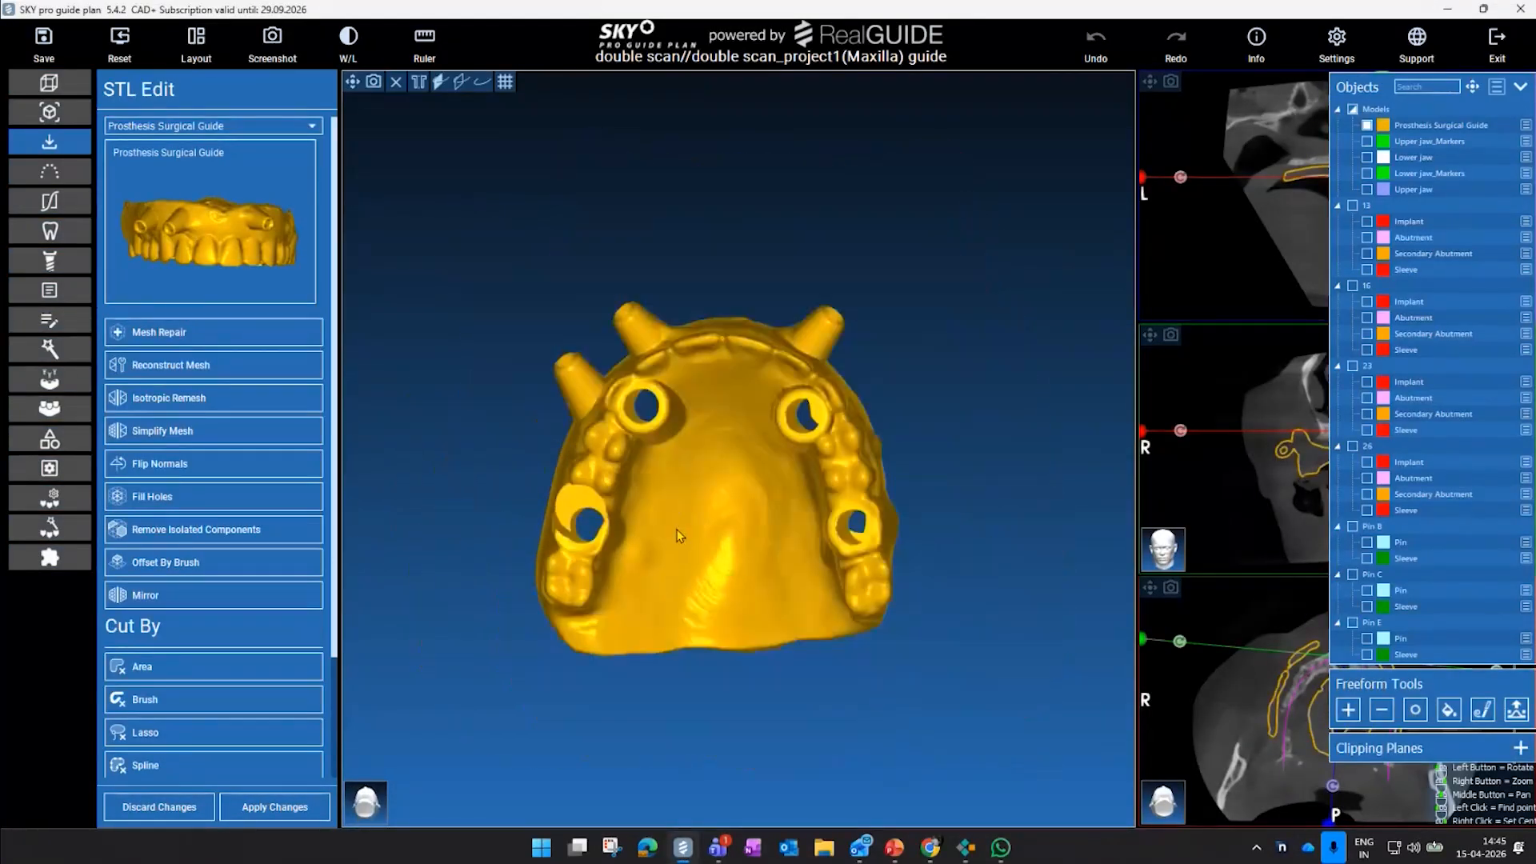
mouse_move(735, 681)
left_mouse_down()
mouse_move(744, 658)
mouse_move(726, 675)
left_mouse_up()
mouse_move(751, 230)
left_mouse_down()
mouse_move(753, 344)
mouse_move(769, 207)
left_mouse_up()
scroll(708, 701, "up", 3)
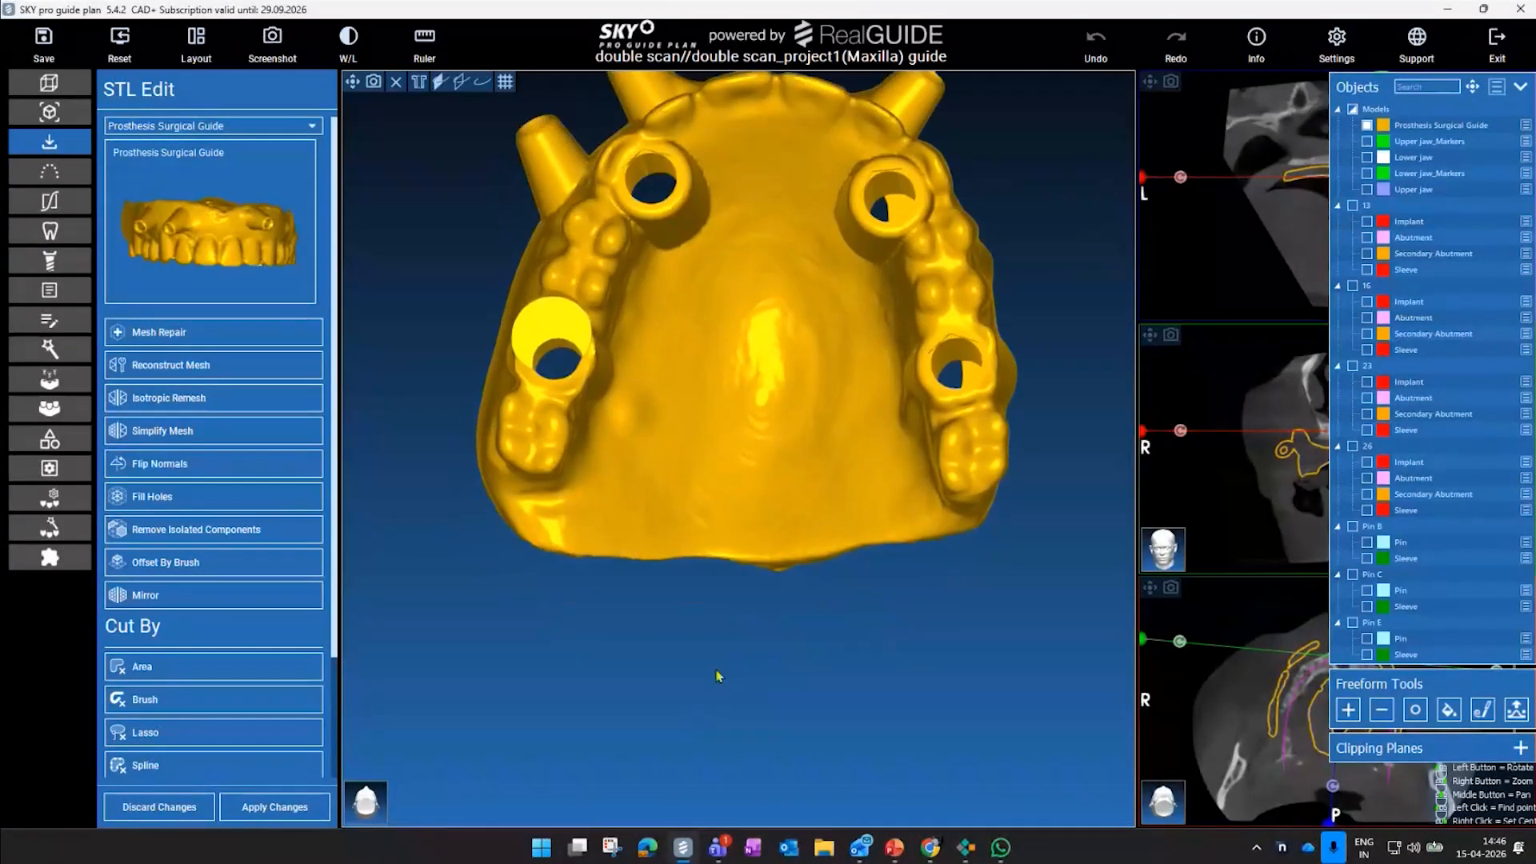
- Cut off the posterior border of the guide behind the last molars with an area cut at 0.00 mm offset
left_click(216, 668)
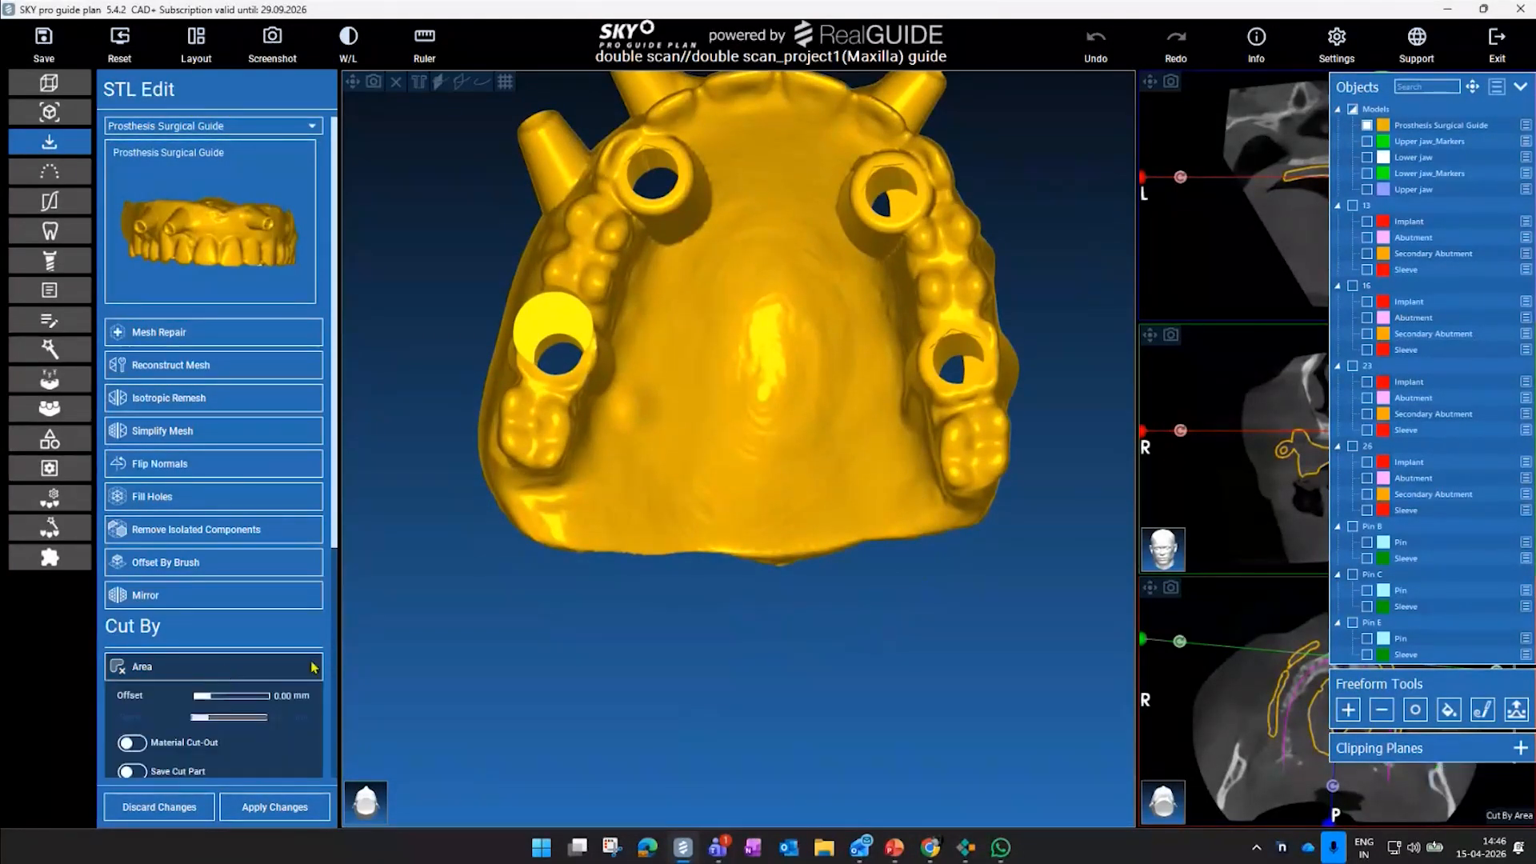
left_click(709, 502)
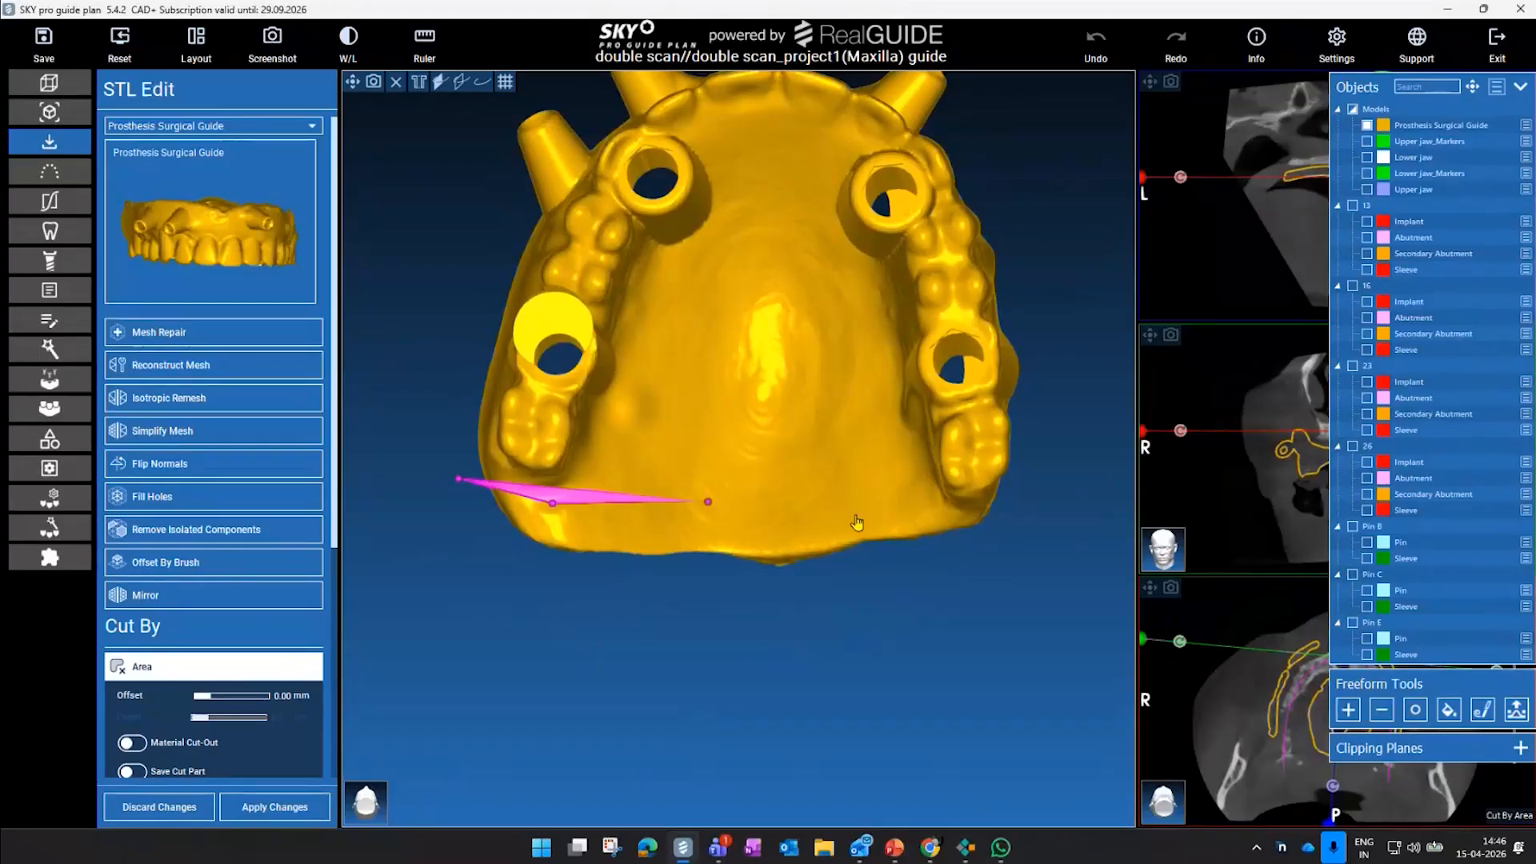
left_click(858, 515)
left_click(960, 506)
left_click(985, 562)
left_click(973, 579)
left_click(871, 665)
left_click(841, 677)
left_click(814, 679)
left_click(785, 682)
left_click(615, 685)
left_click(591, 686)
left_click(566, 685)
left_click(471, 647)
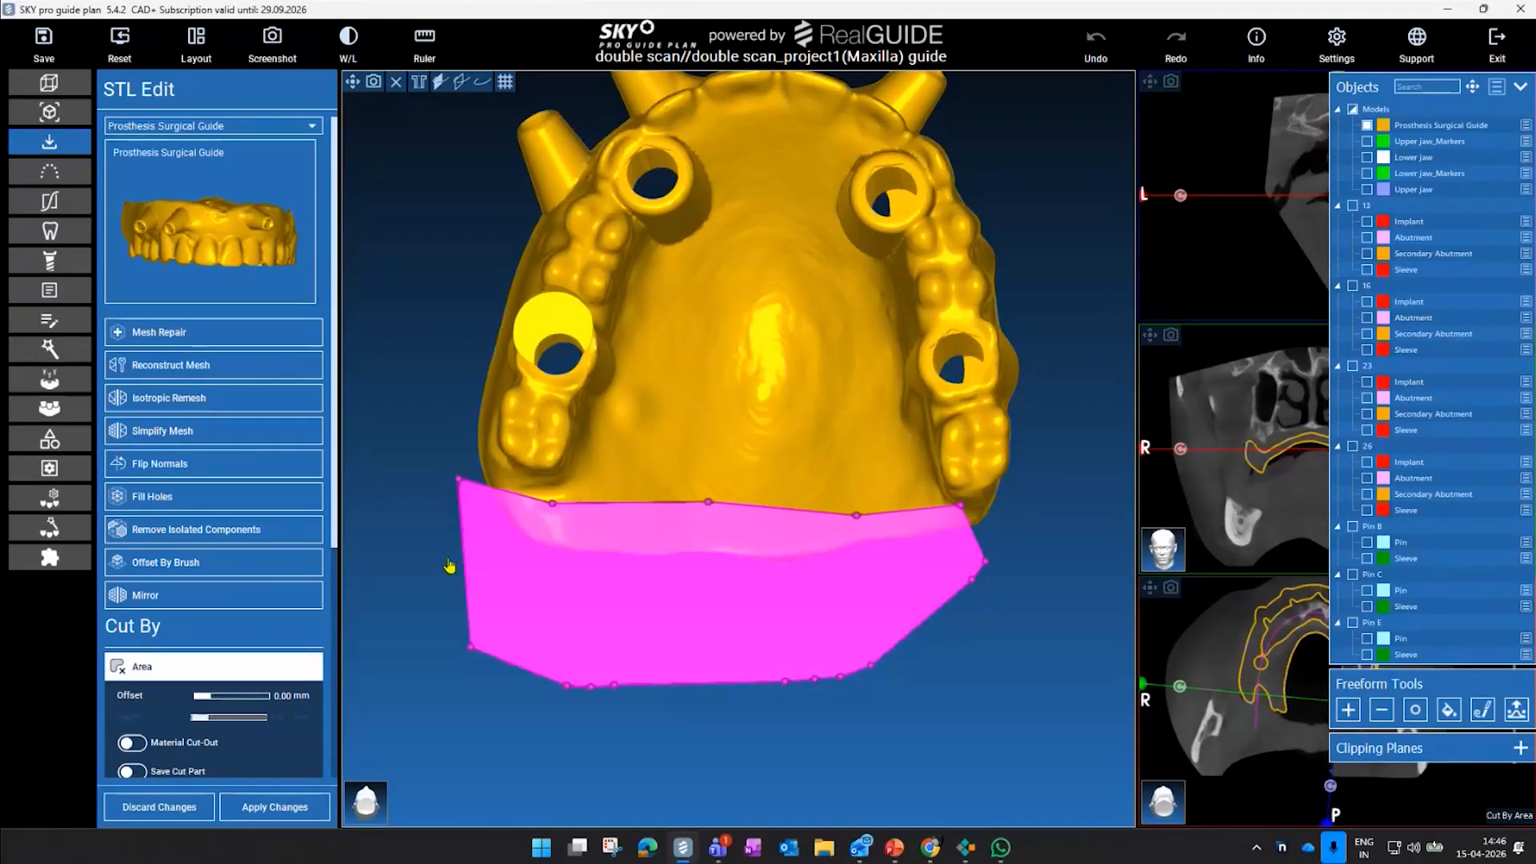
scroll(302, 627, "down", 3)
left_click(280, 720)
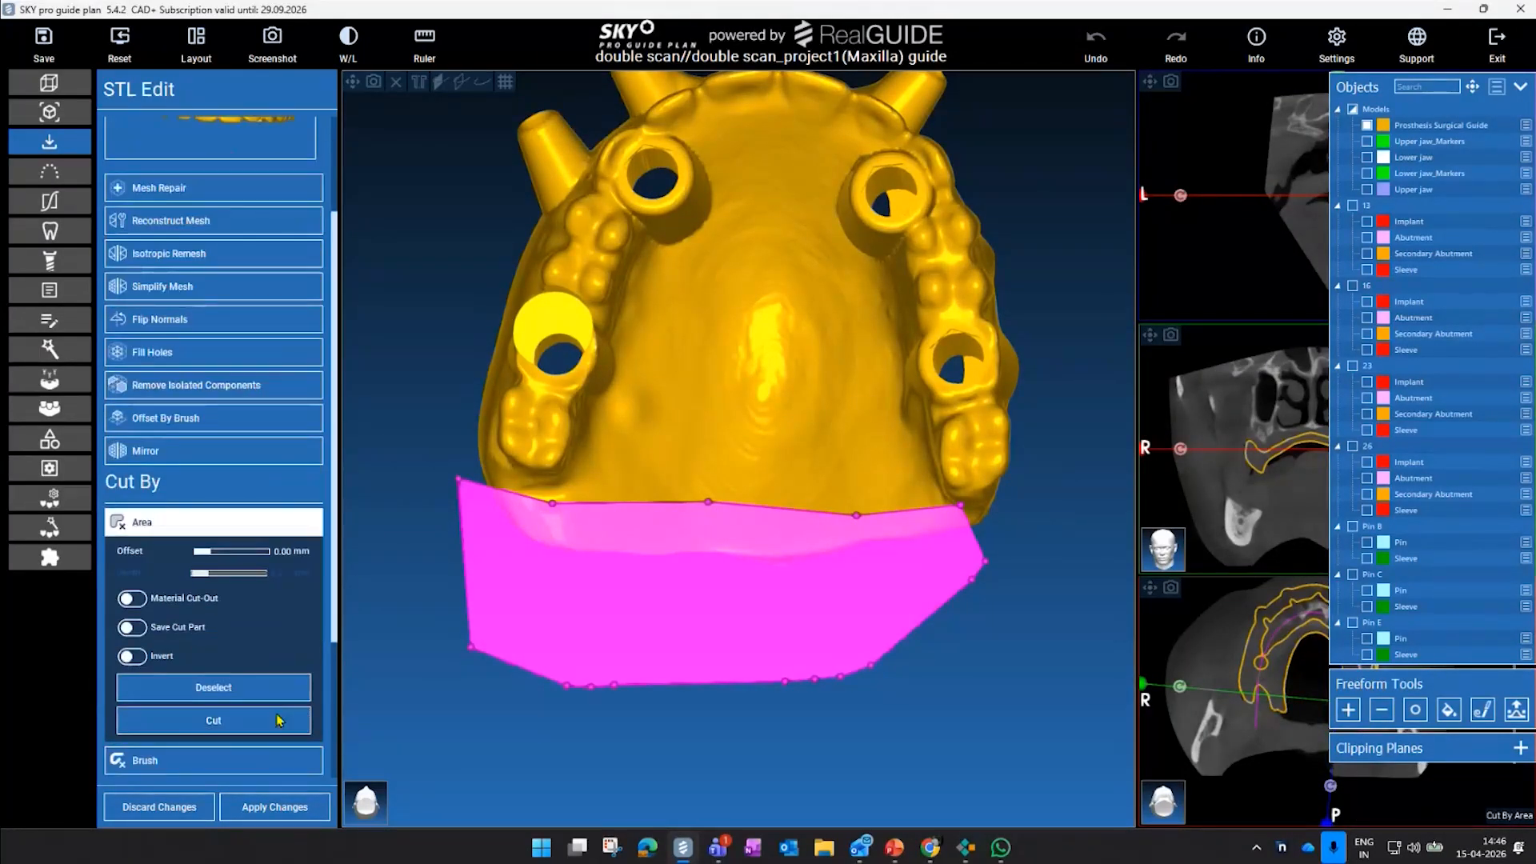
left_click_drag(439, 535, 515, 641)
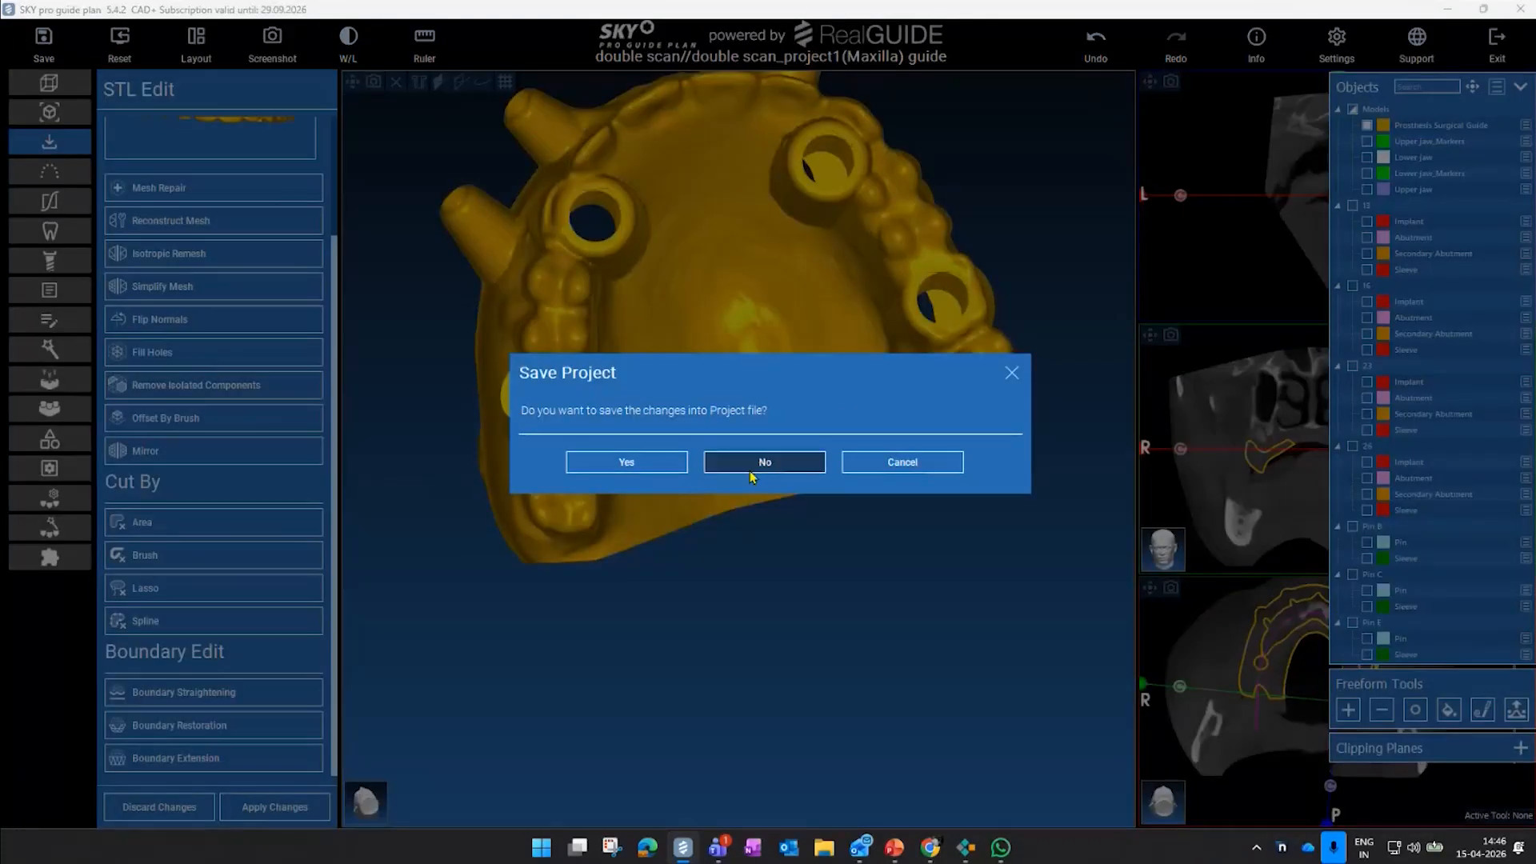
- Close the double scan project without saving, and open Orientation guide_project1 with the CAD asset update accepted
left_click(750, 477)
left_click(358, 529)
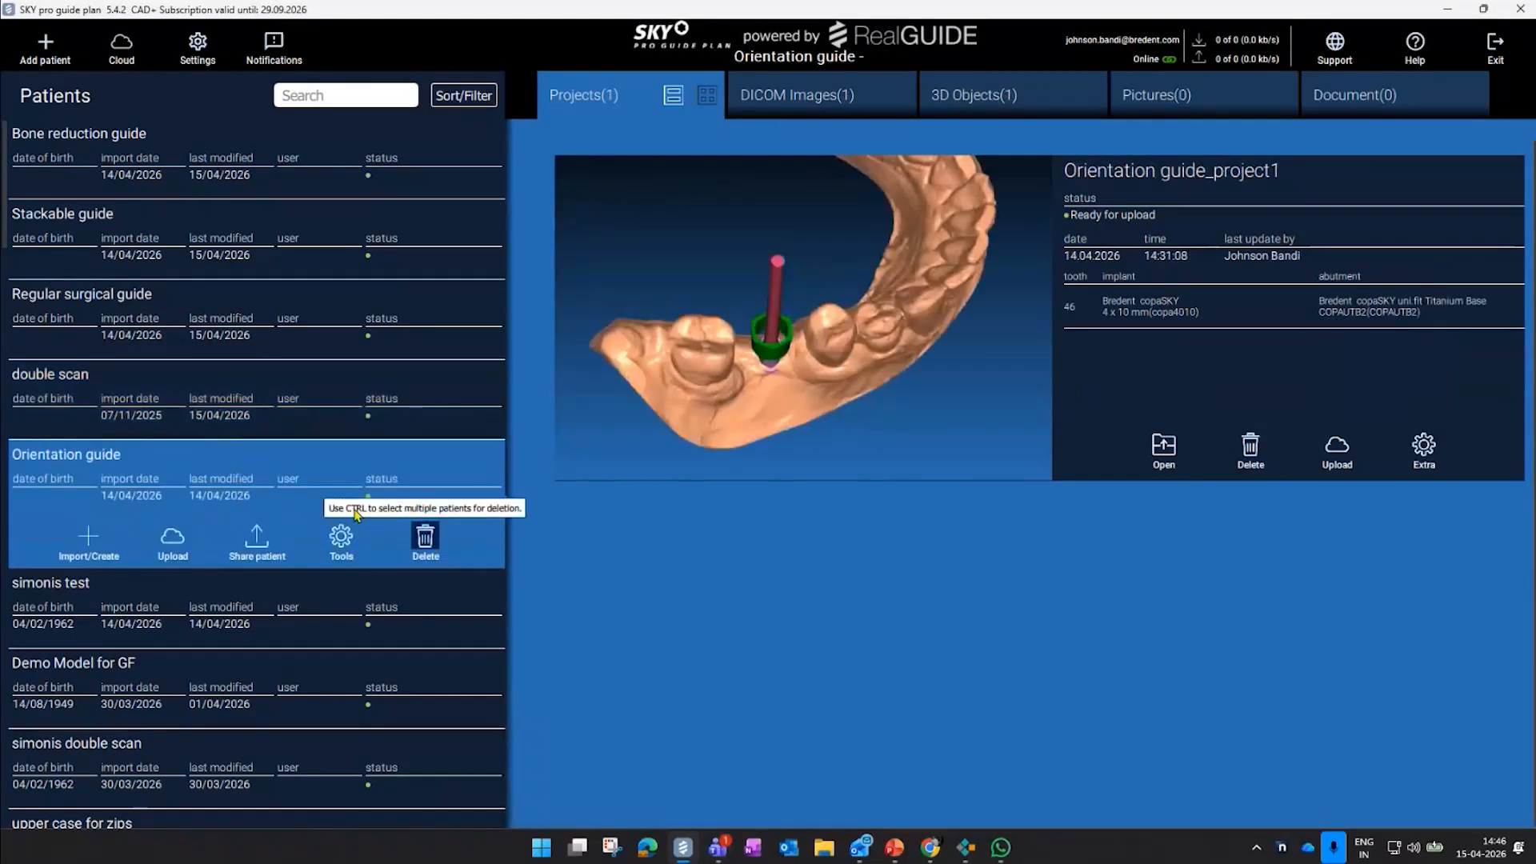
left_click(1165, 443)
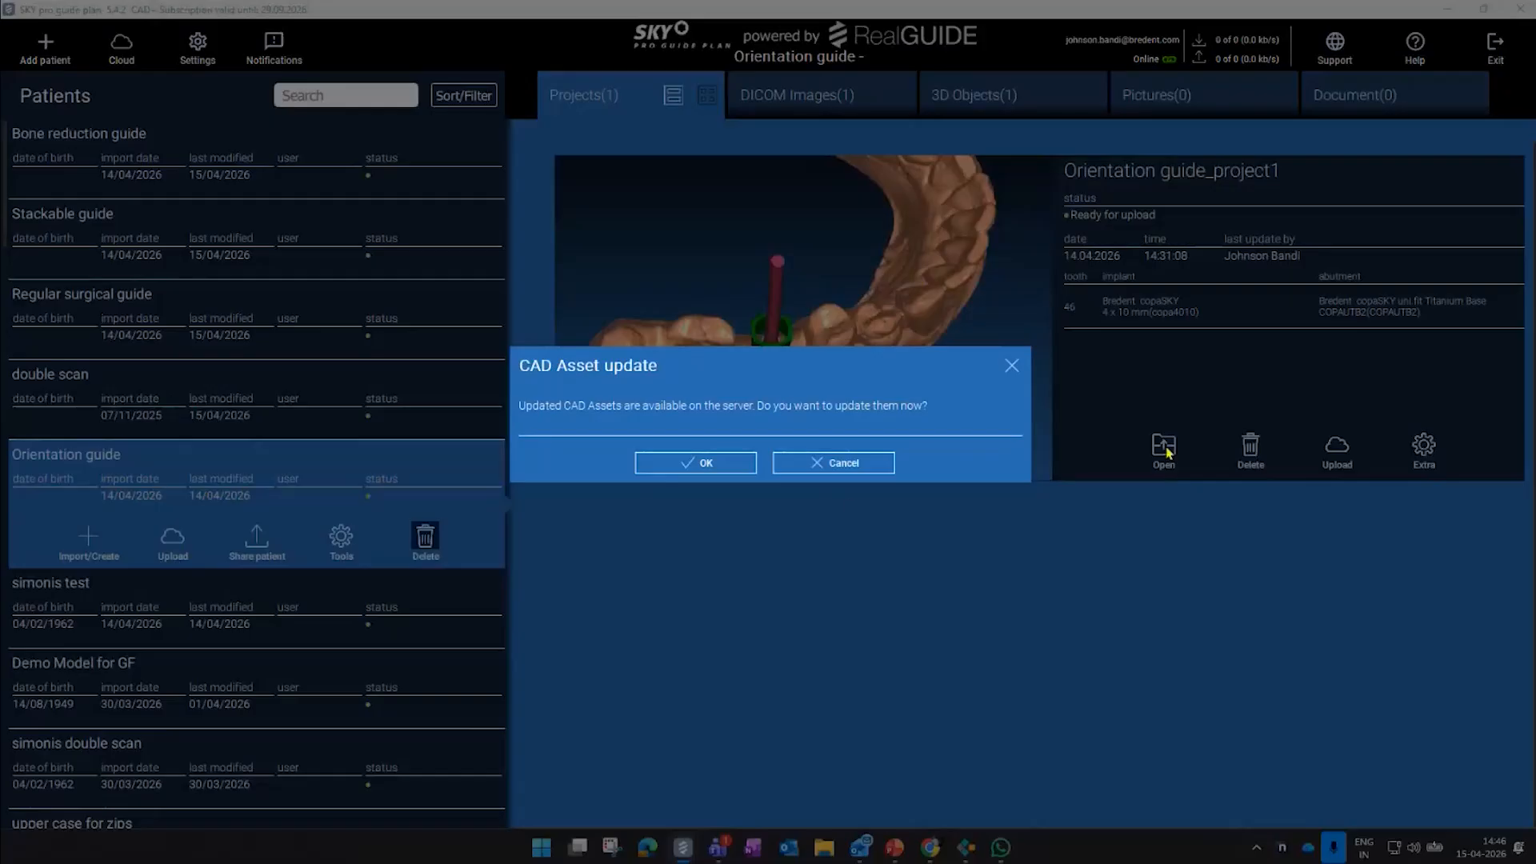
left_click(706, 464)
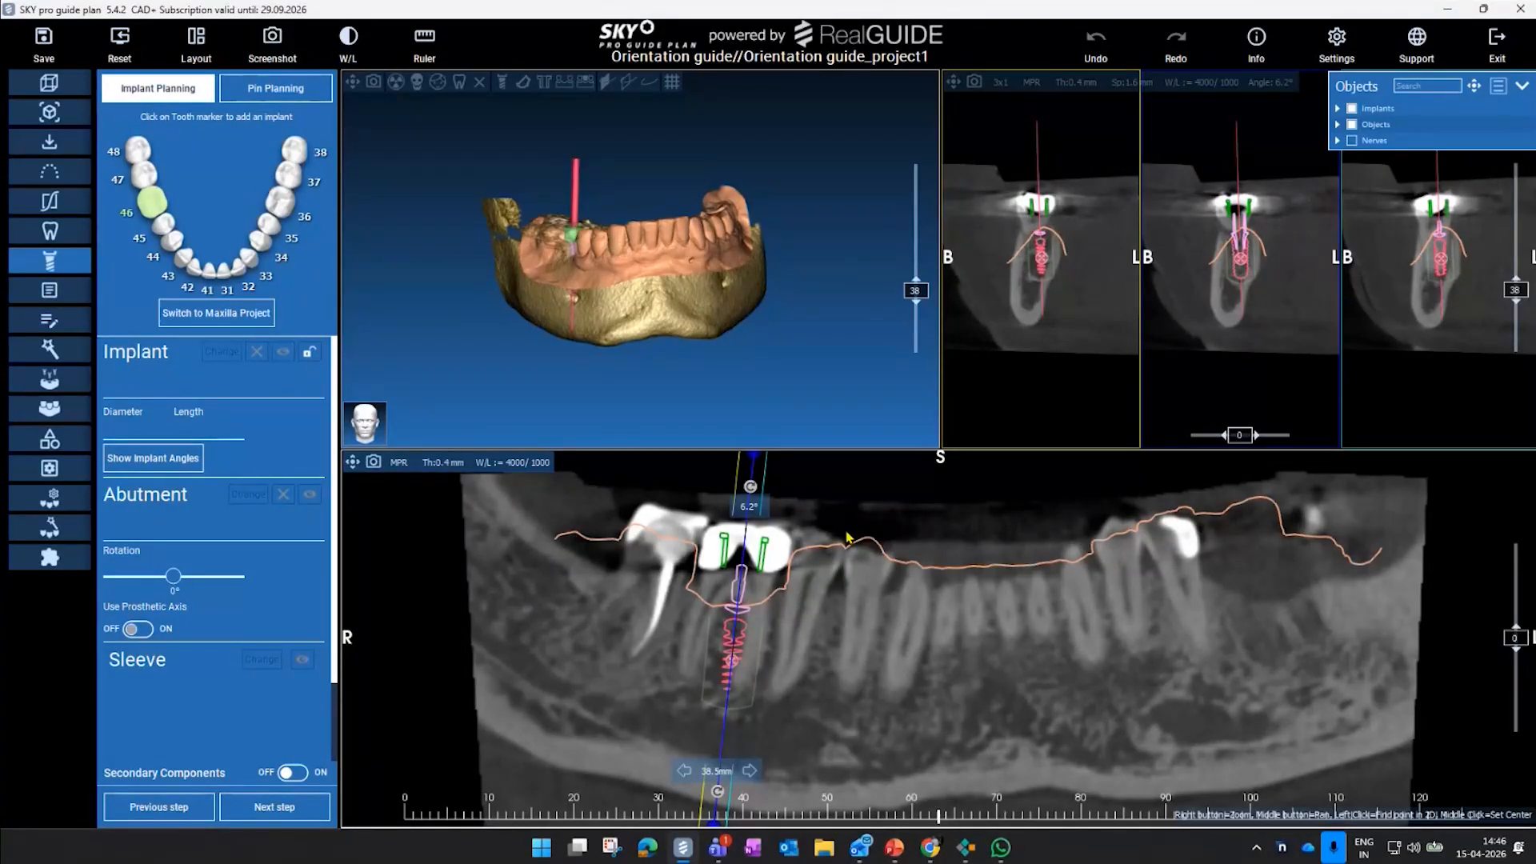
- Enlarge the 3D view of the mandible and examine the tooth 46 implant site from the occlusal side
left_click(356, 85)
left_click_drag(678, 286, 593, 146)
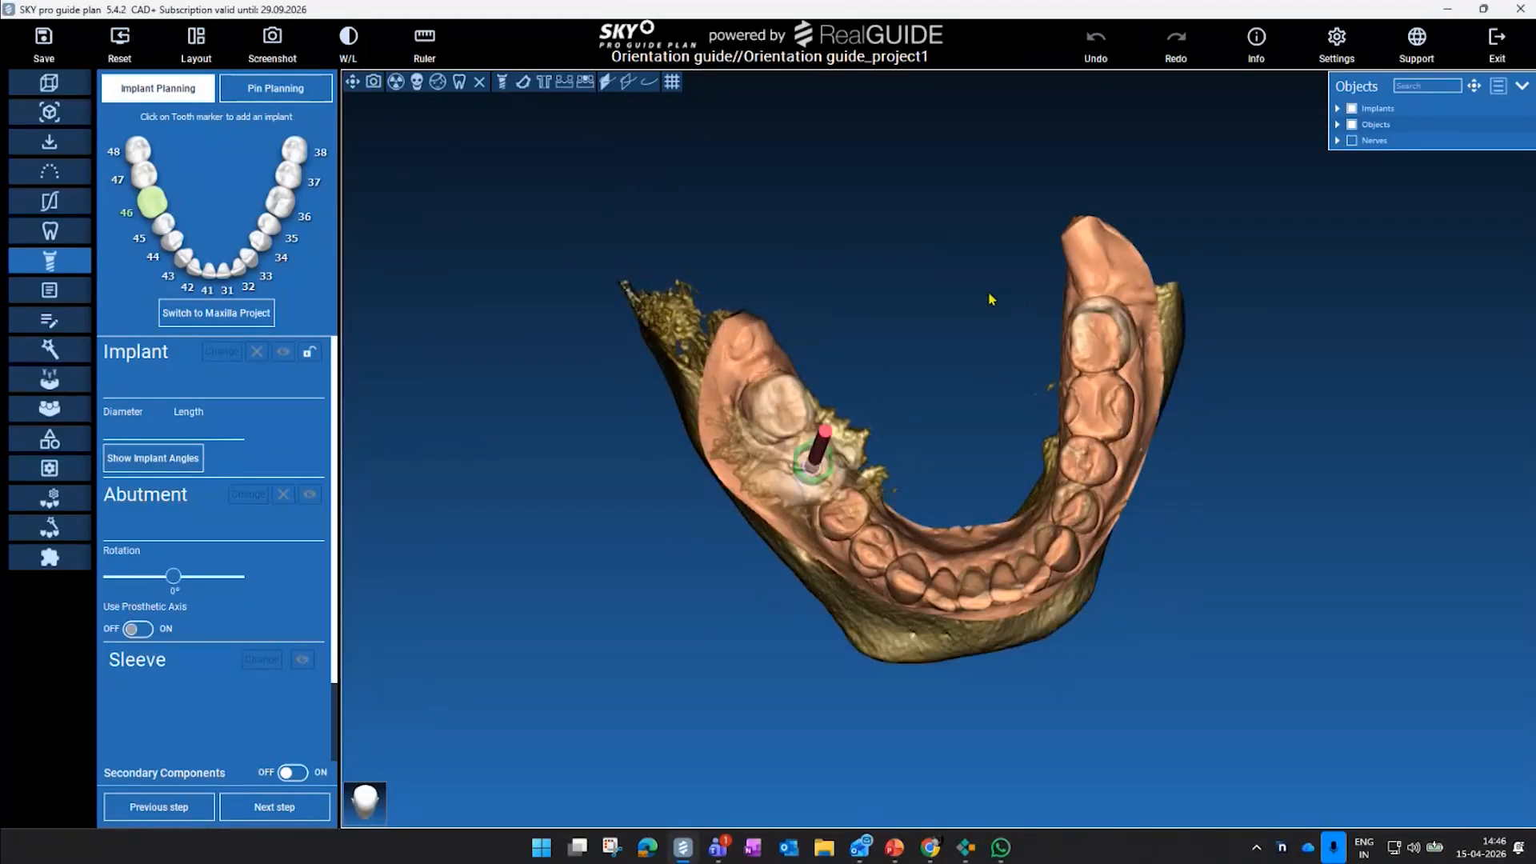
middle_click_drag(990, 294, 920, 309)
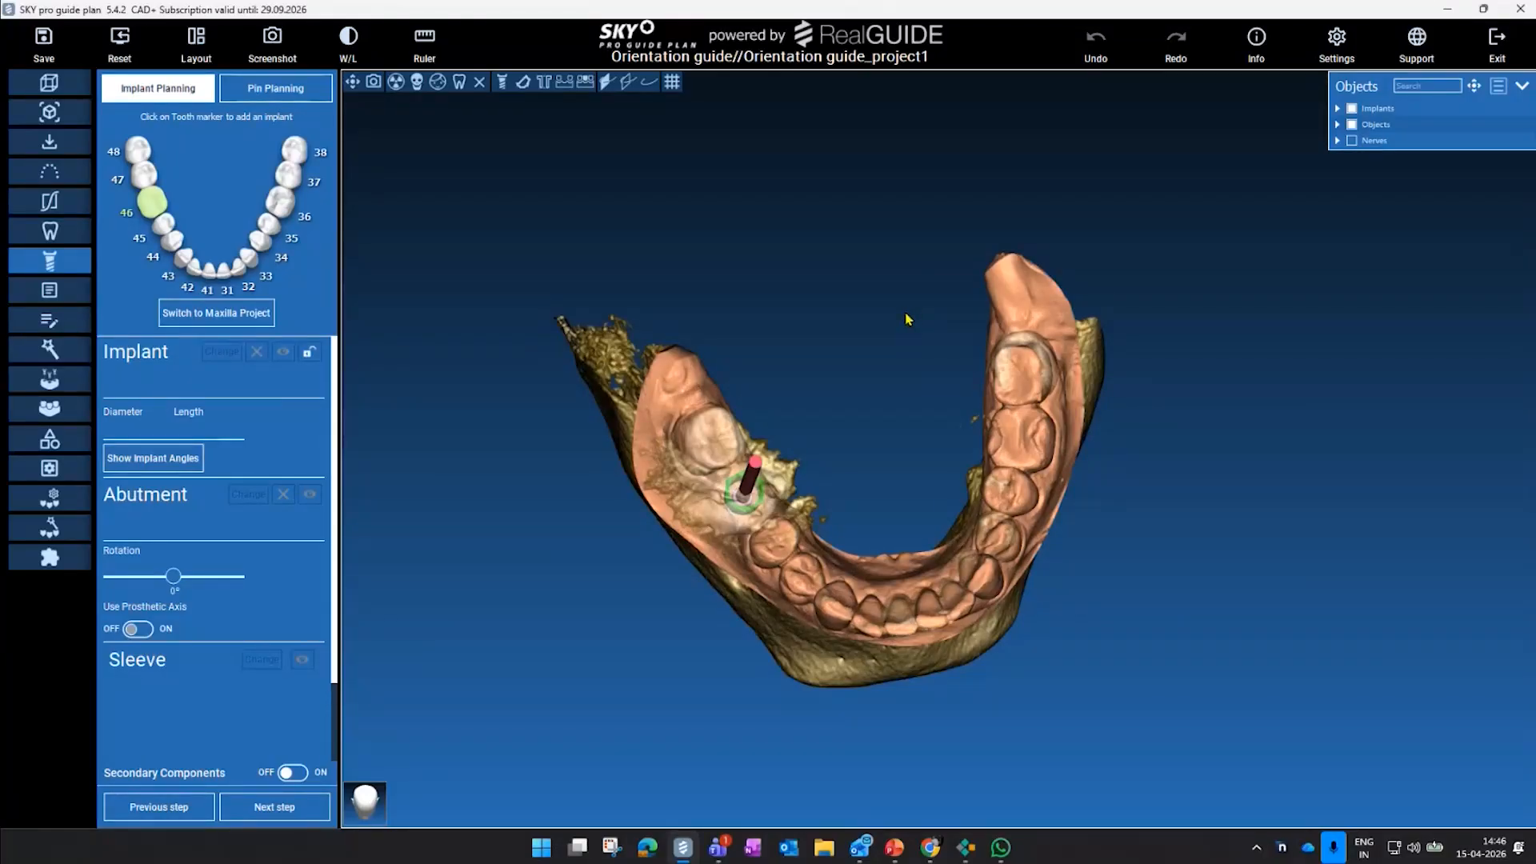
scroll(728, 502, "up", 3)
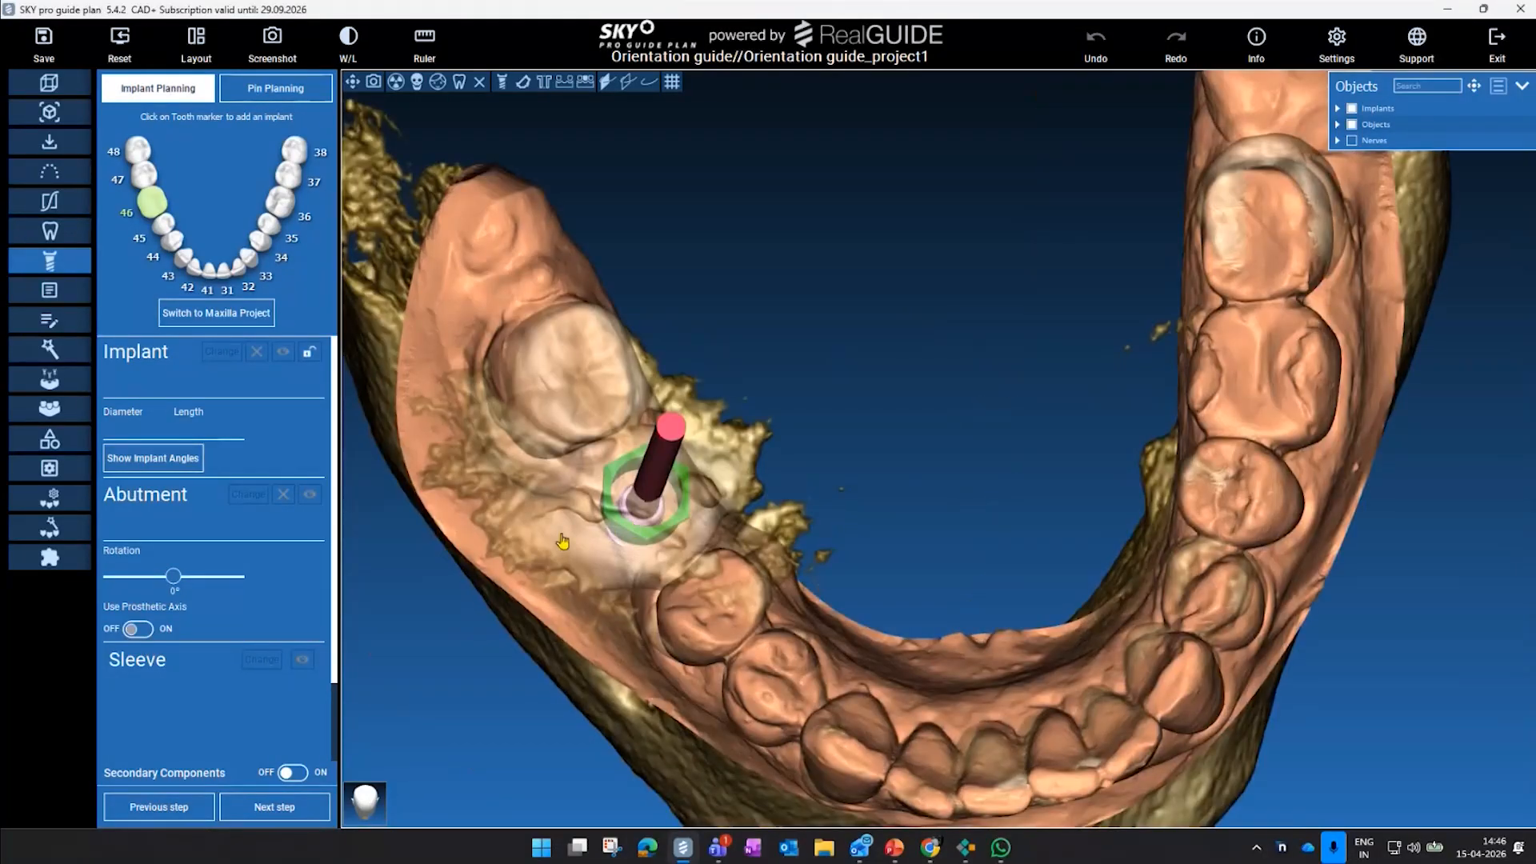
- Generate the undercut of the Anatomy model with a 0.03 mm surface offset and a 0.40 mm smooth diameter
left_click(58, 382)
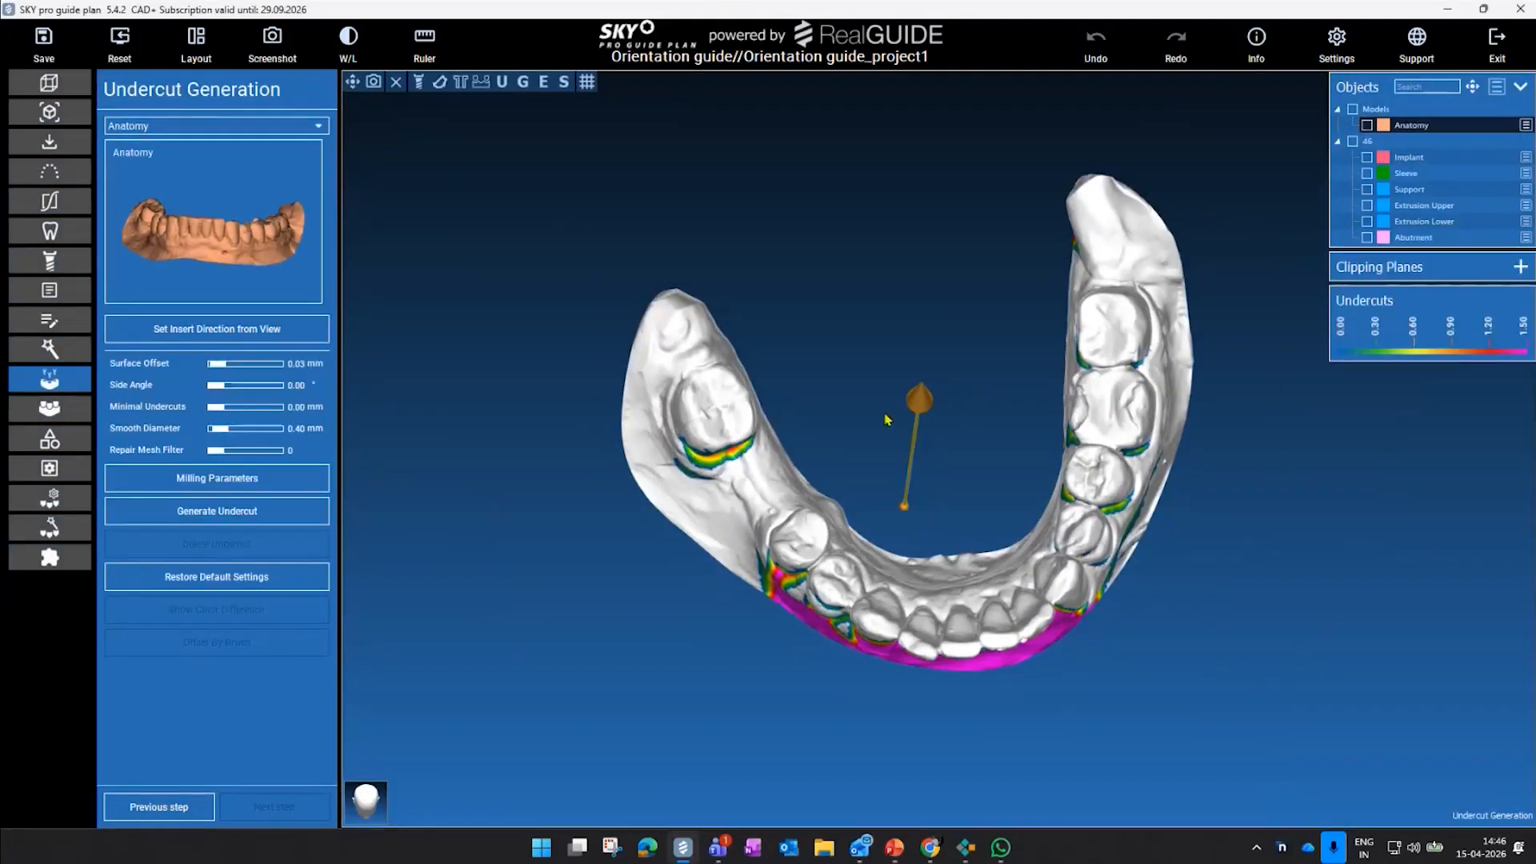
left_click_drag(976, 313, 1004, 637)
scroll(1017, 484, "up", 3)
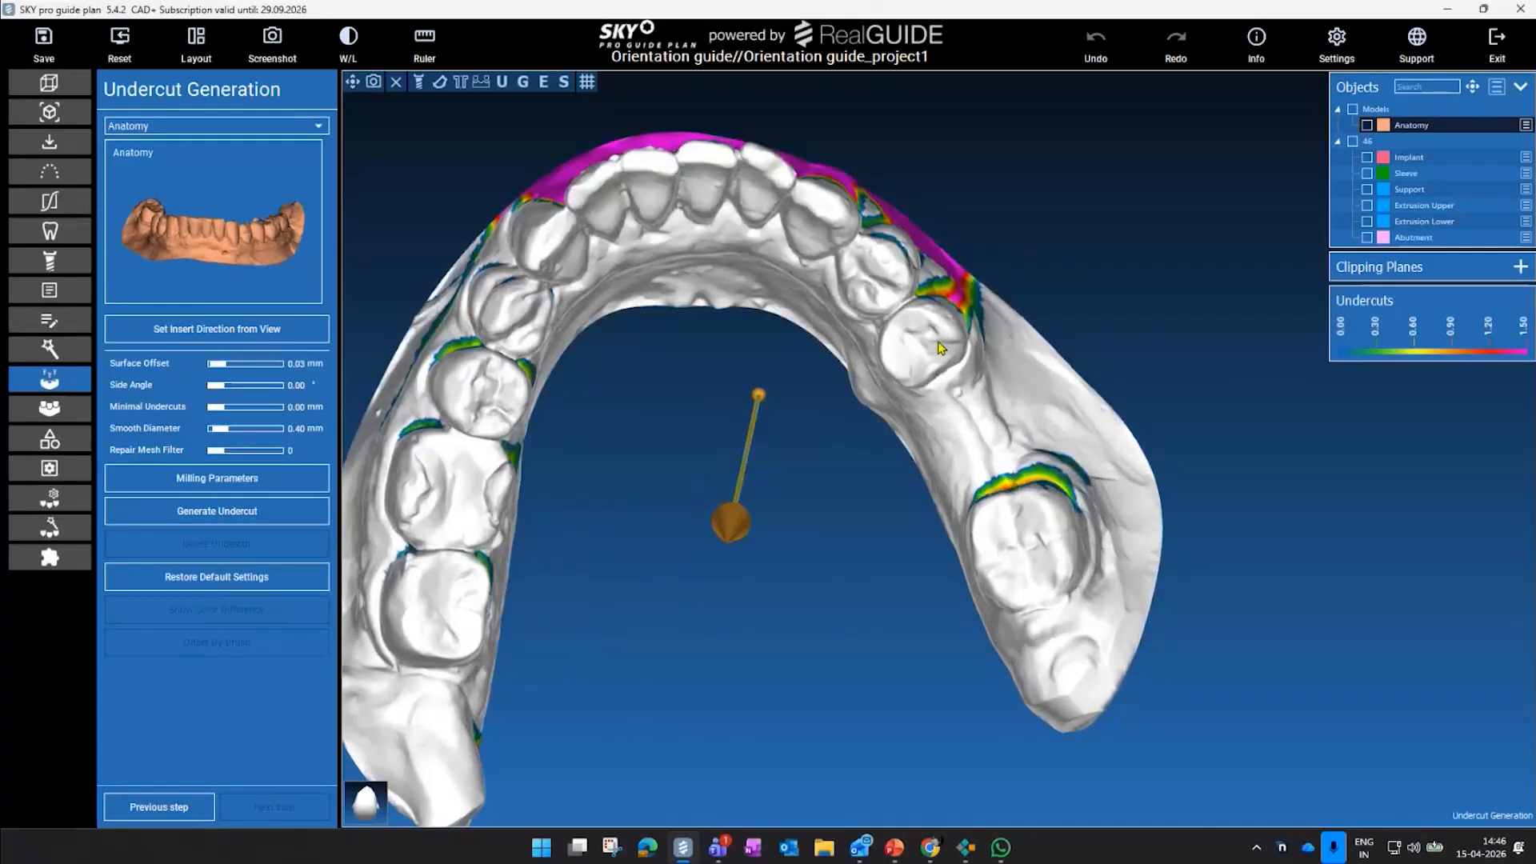
left_click_drag(1208, 408, 1201, 394)
left_click_drag(1057, 591, 947, 614)
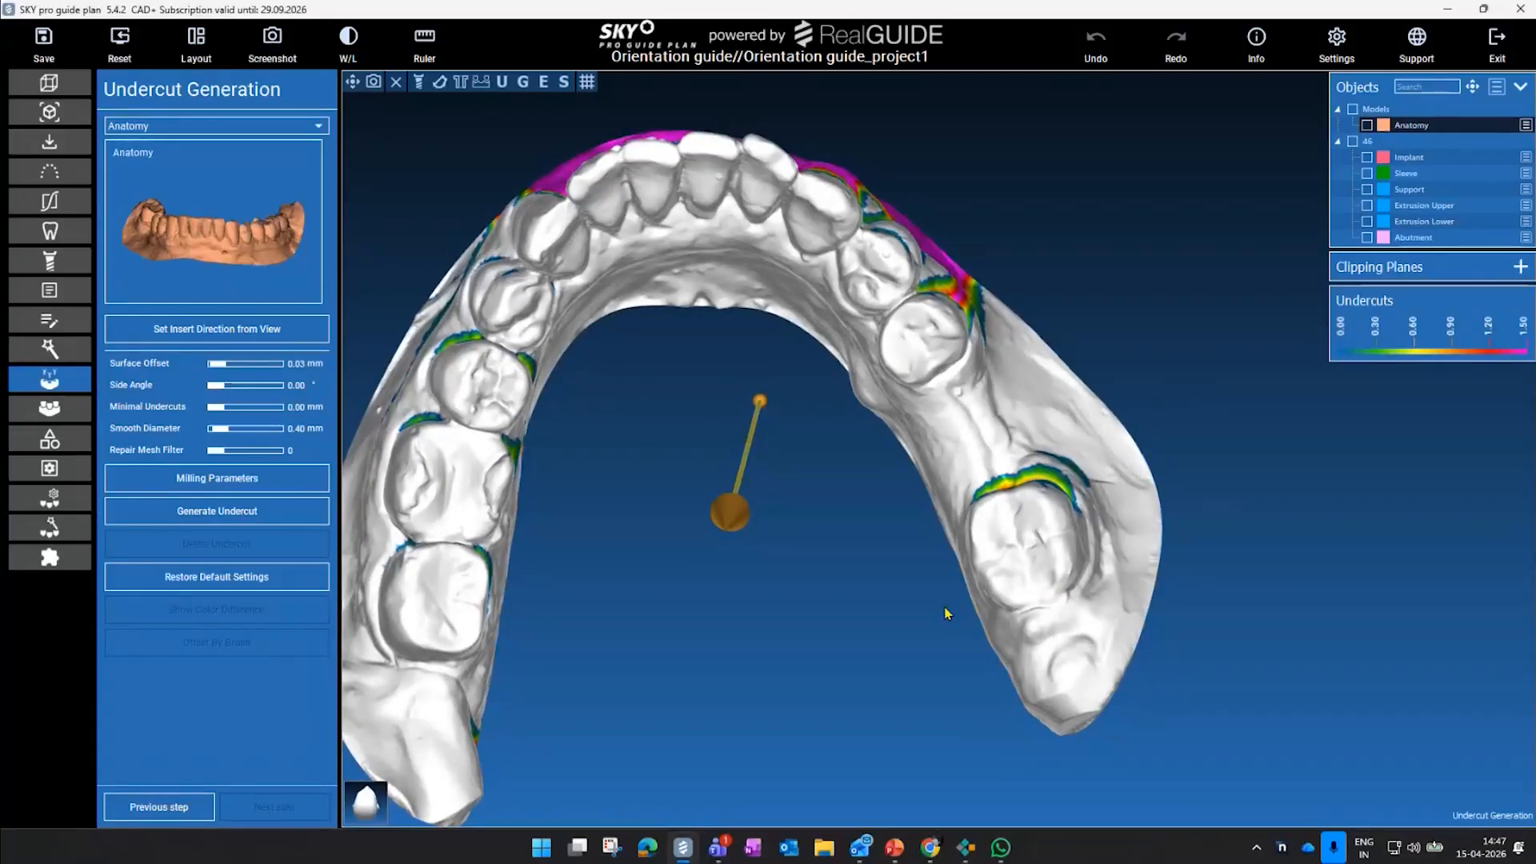
left_click(296, 511)
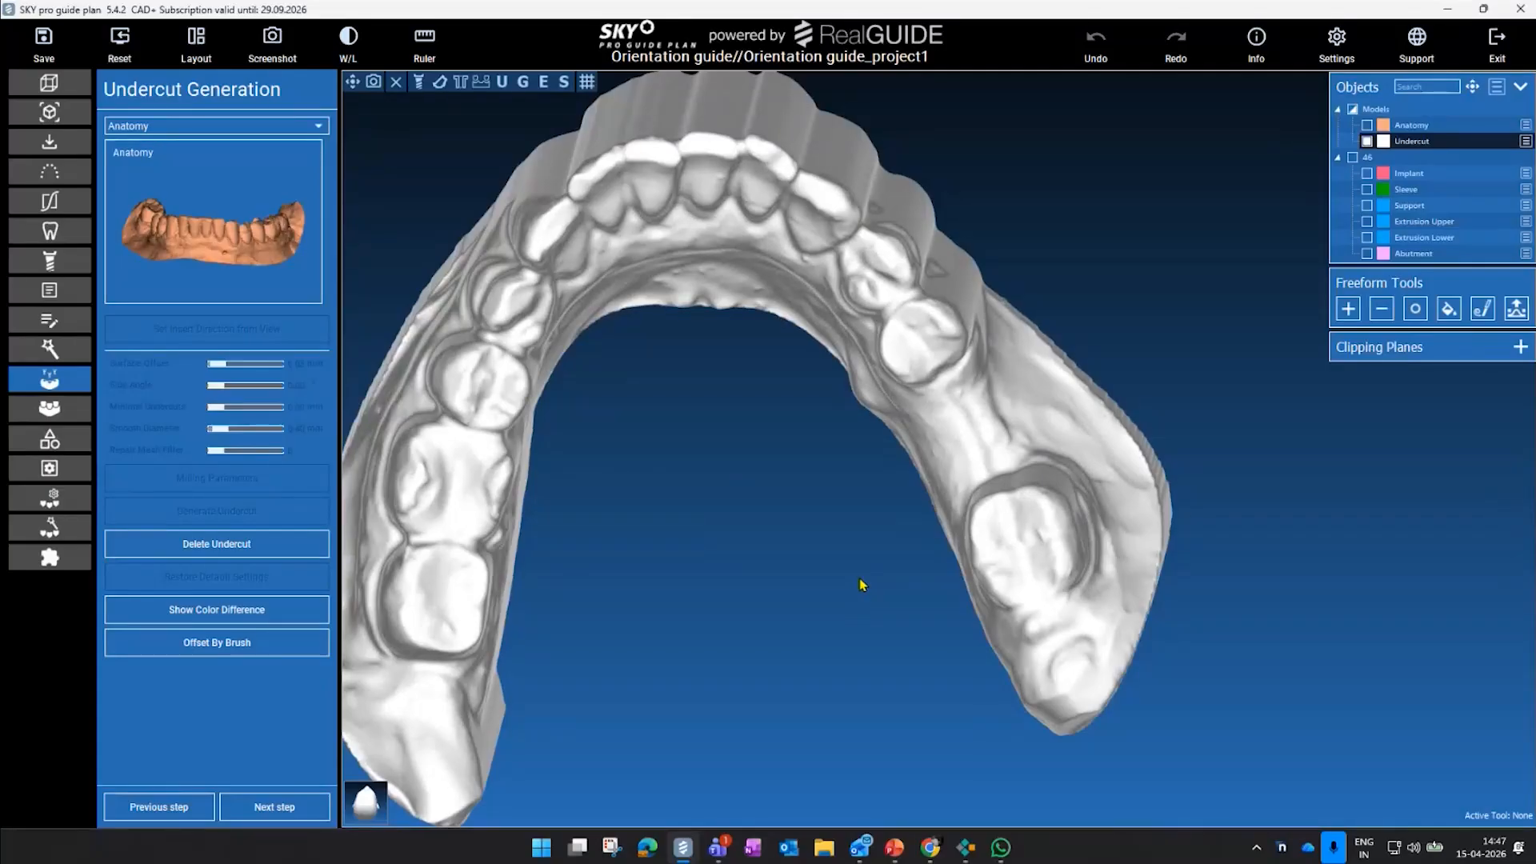
left_click_drag(857, 584, 886, 562)
- Outline the guide region with a closed spline around the tooth 46 gap and its neighbouring teeth, and create the guide
left_click(284, 807)
left_click_drag(816, 559, 965, 361)
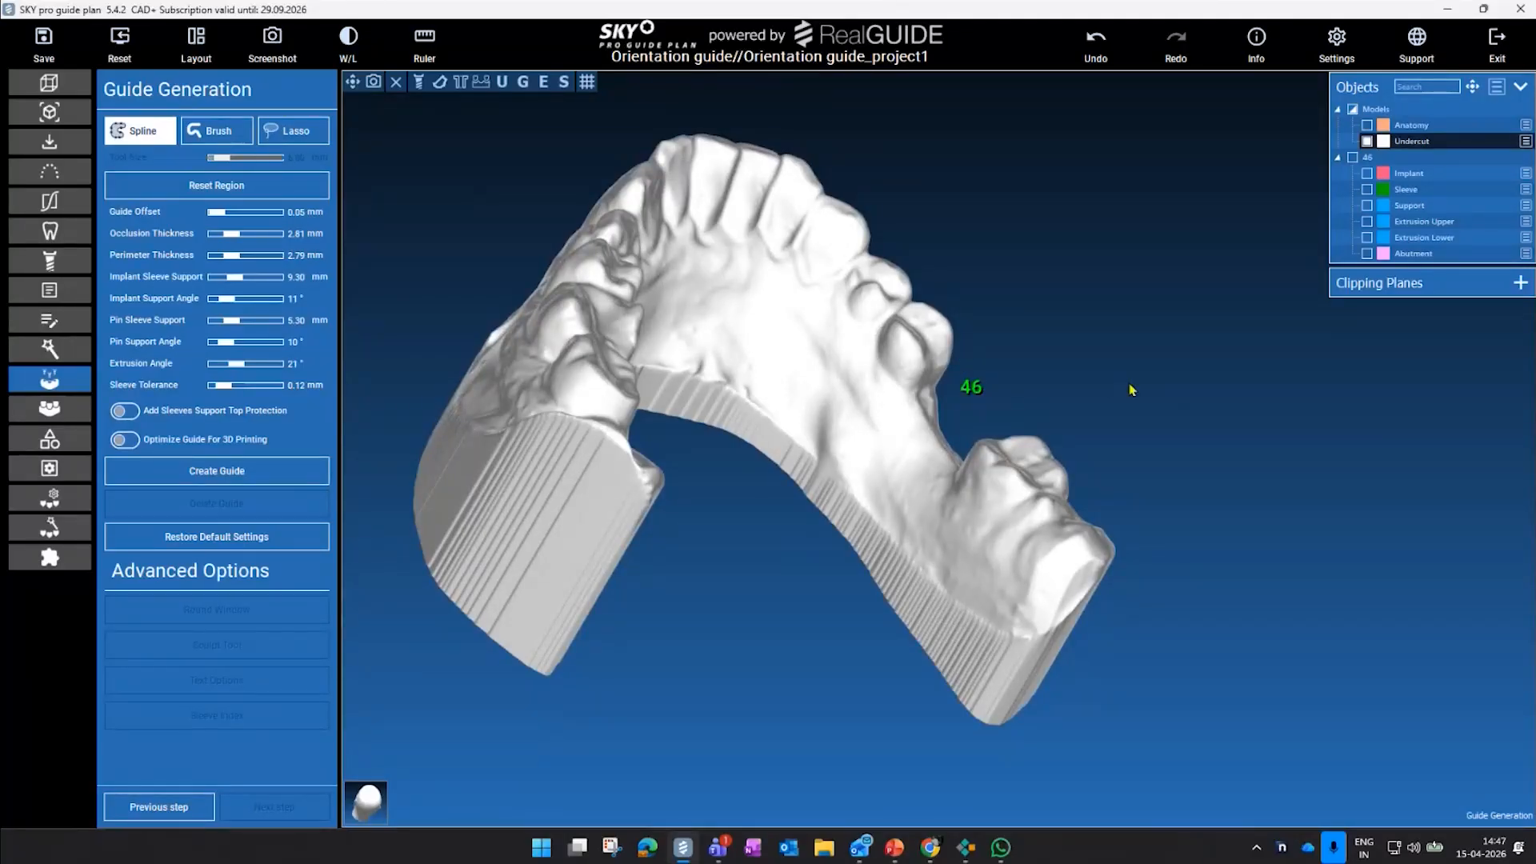
left_click_drag(970, 389, 972, 515)
left_click_drag(1051, 352, 876, 343)
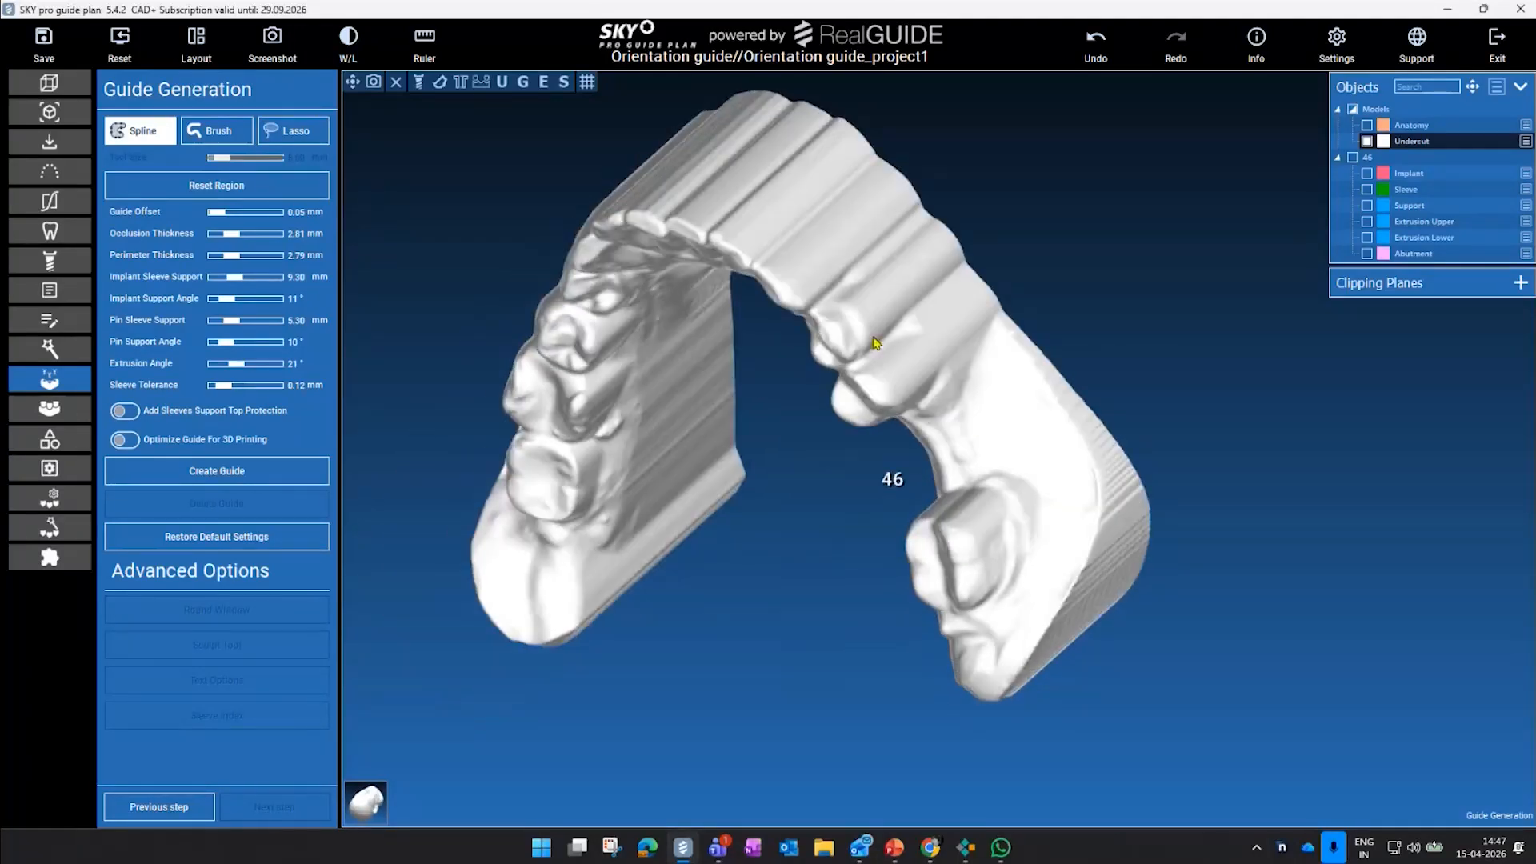
left_click(978, 390)
left_click(1027, 583)
left_click_drag(1027, 588, 1120, 512)
left_click(978, 607)
left_click(908, 543)
left_click(874, 442)
left_click(867, 353)
left_click(909, 291)
left_click(936, 274)
left_click_drag(936, 277, 865, 350)
left_click(881, 296)
left_click_drag(1032, 512, 1026, 606)
left_click(296, 477)
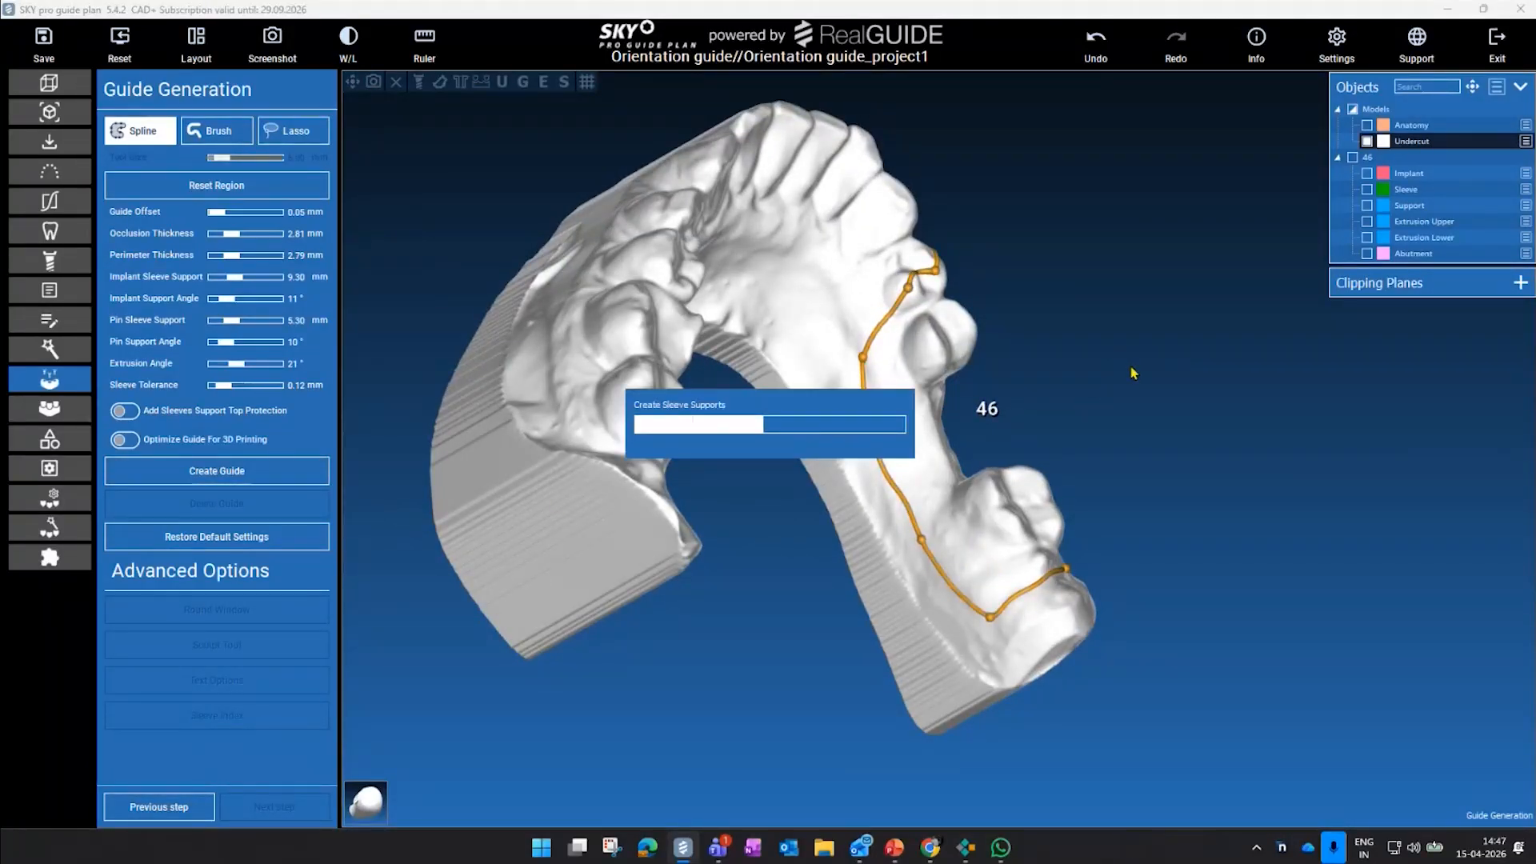
- Examine the surgical guide's shape and fit on the undercut model around the tooth 46 site
left_click_drag(948, 320, 963, 347)
scroll(991, 515, "up", 2, "ctrl")
right_click_drag(990, 515, 926, 456)
right_click_drag(1022, 478, 972, 419)
left_click(301, 811)
left_click_drag(861, 508, 1135, 674)
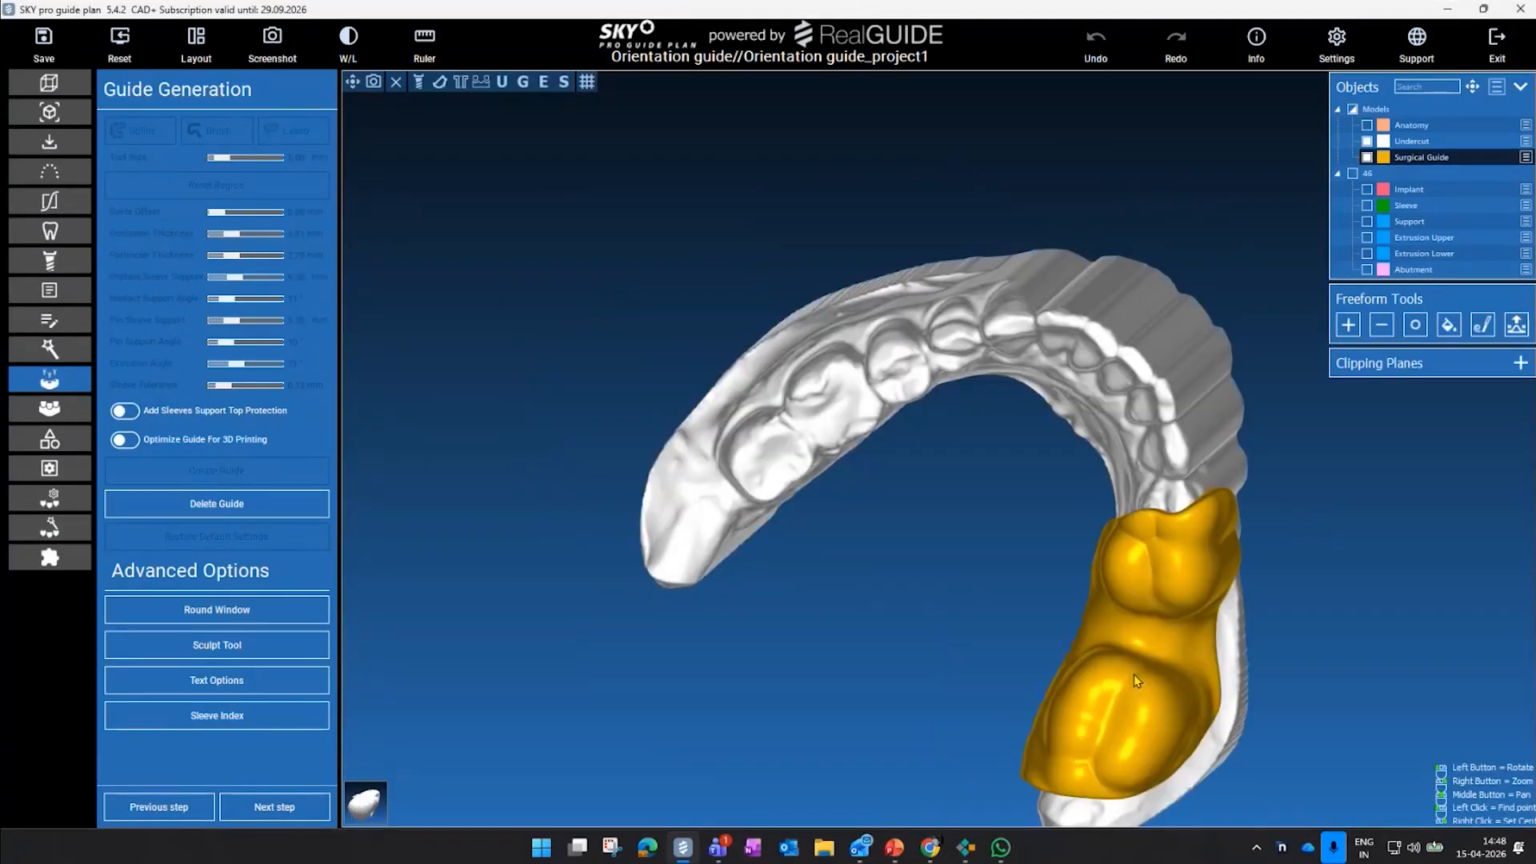
left_click_drag(981, 569, 884, 531)
left_click_drag(1078, 557, 992, 560)
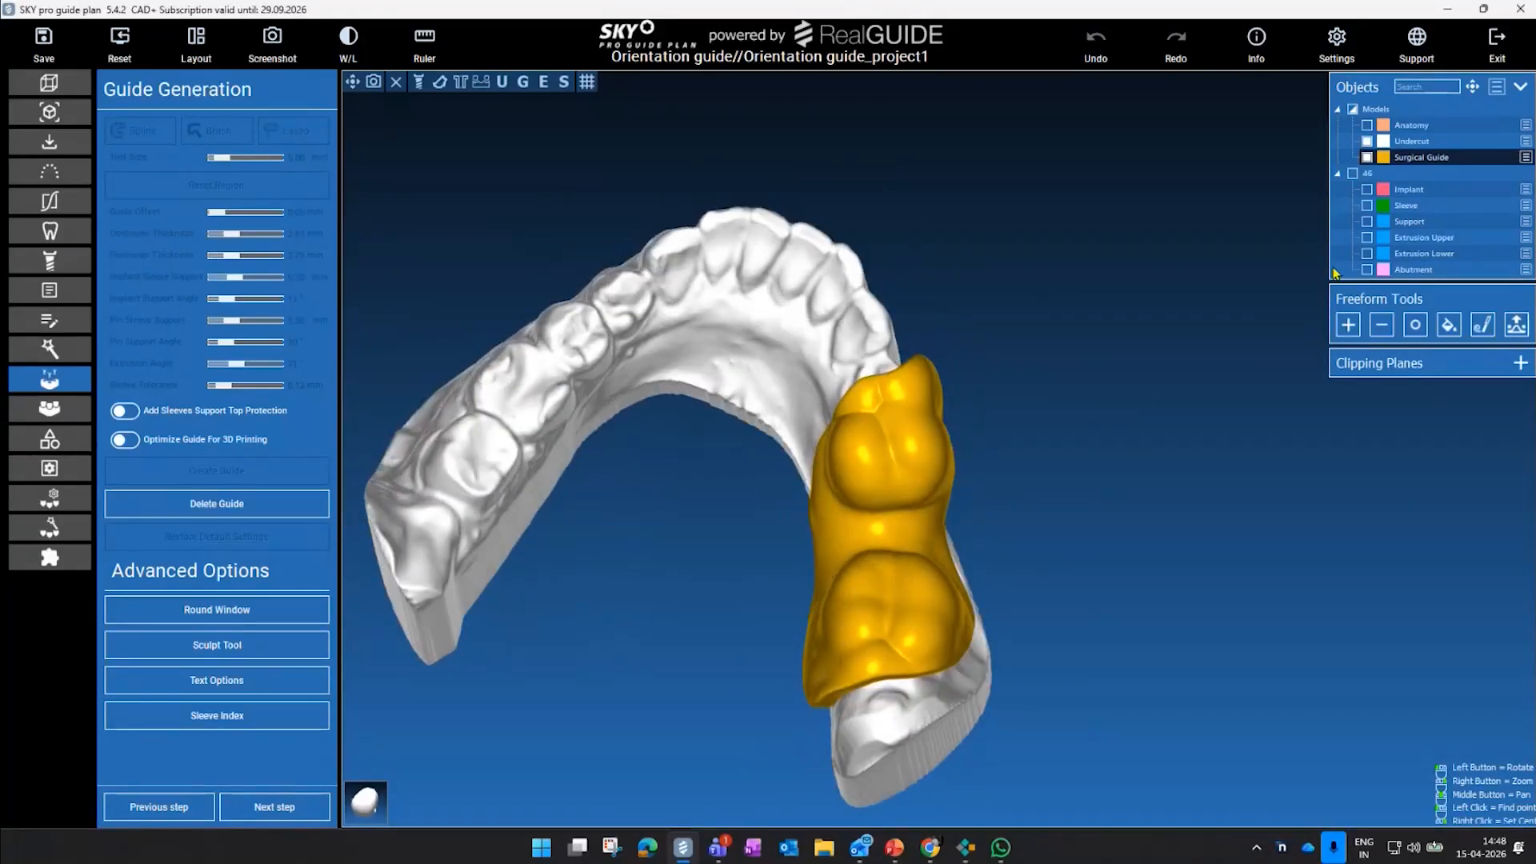
- Hide the surgical guide and the undercut model, and show only the tooth 46 implant and abutment
left_click(1367, 157)
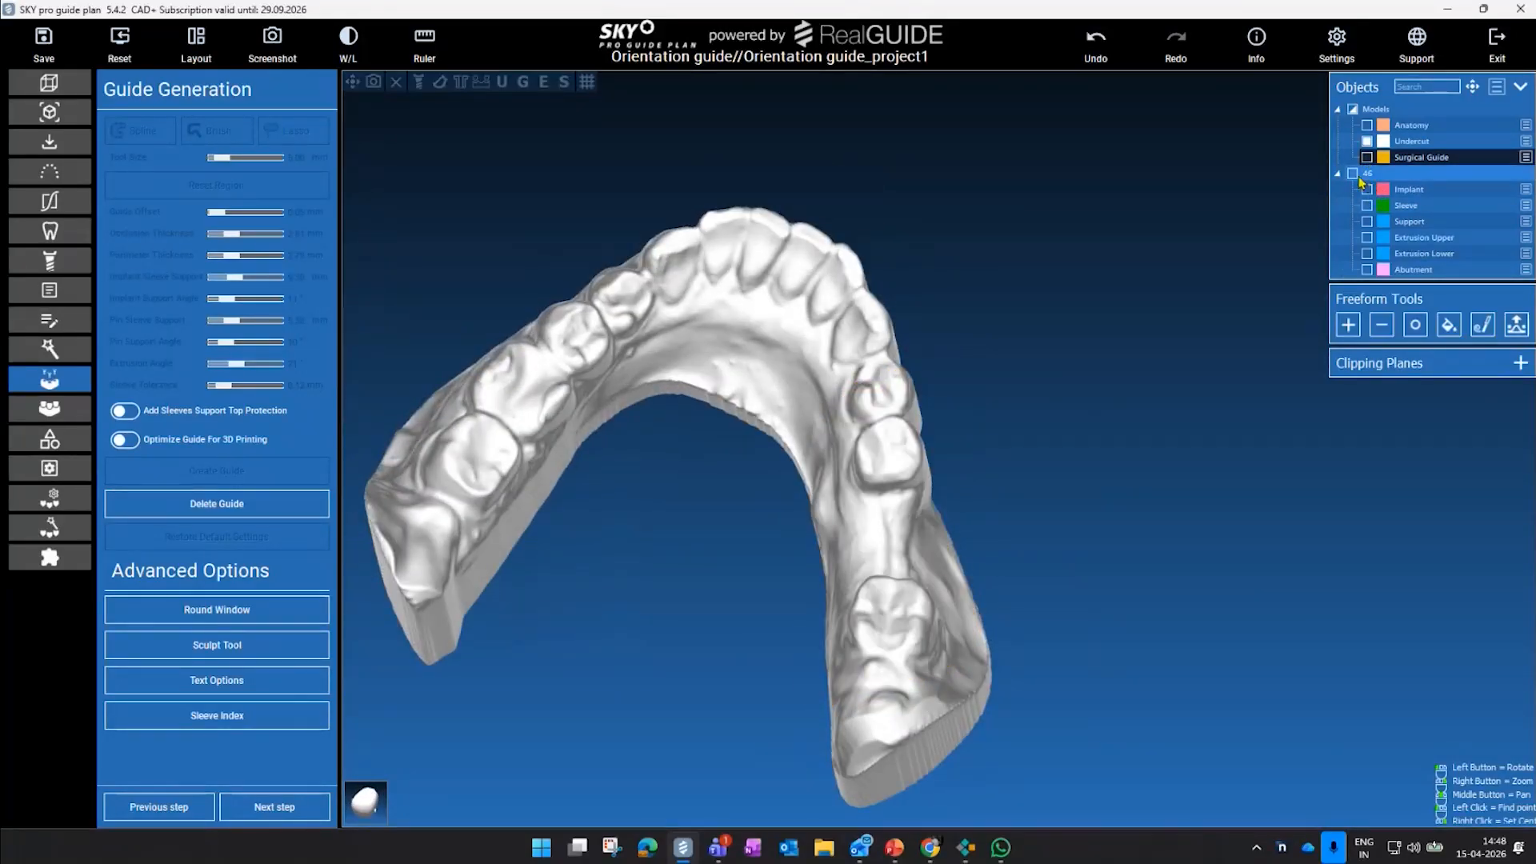
left_click(1367, 142)
left_click(1366, 190)
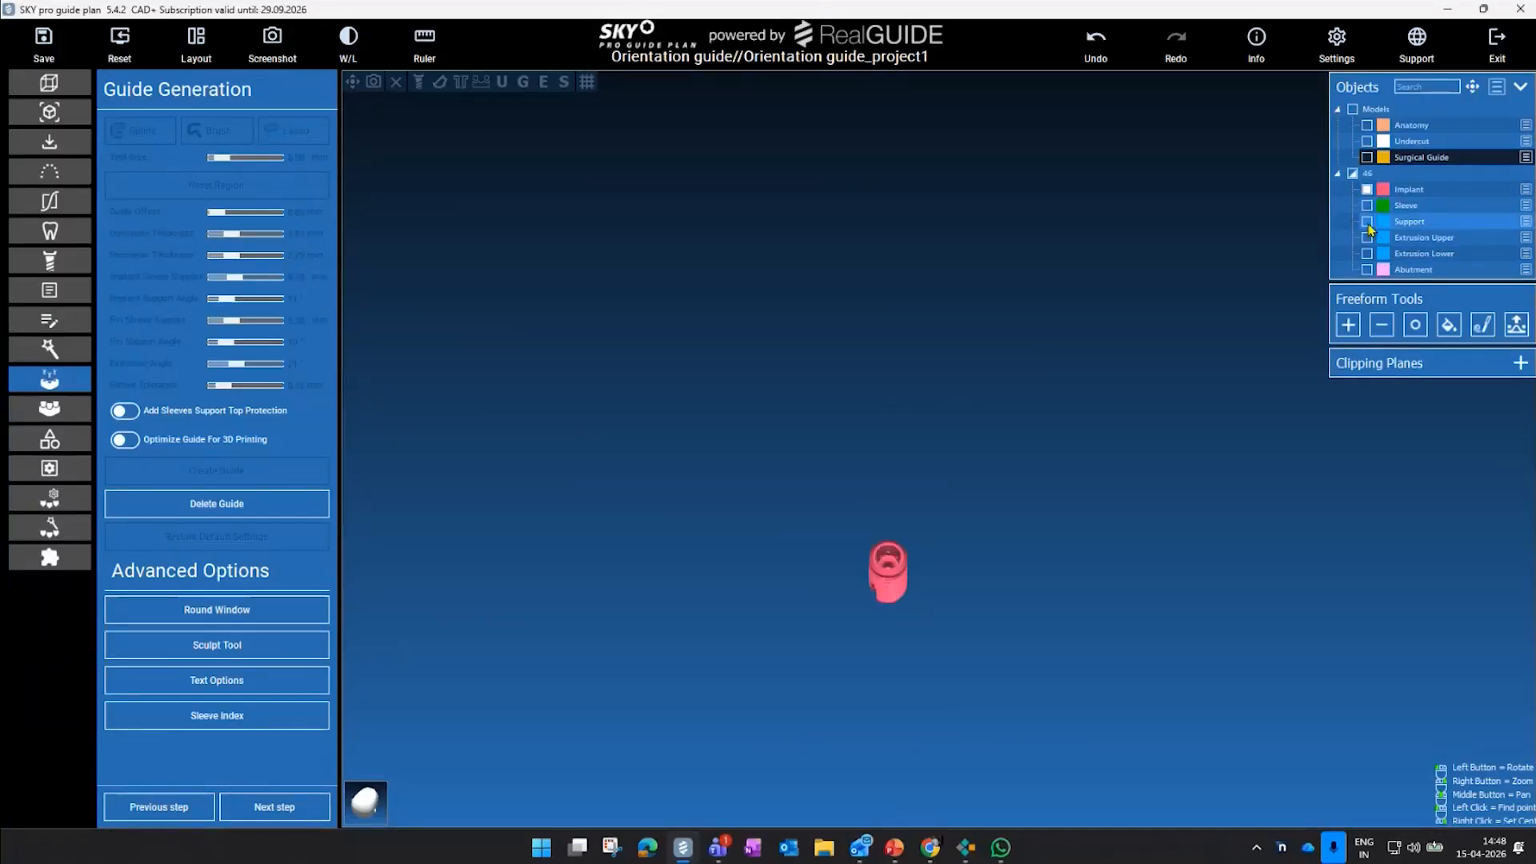
left_click(1368, 223)
left_click(1368, 223)
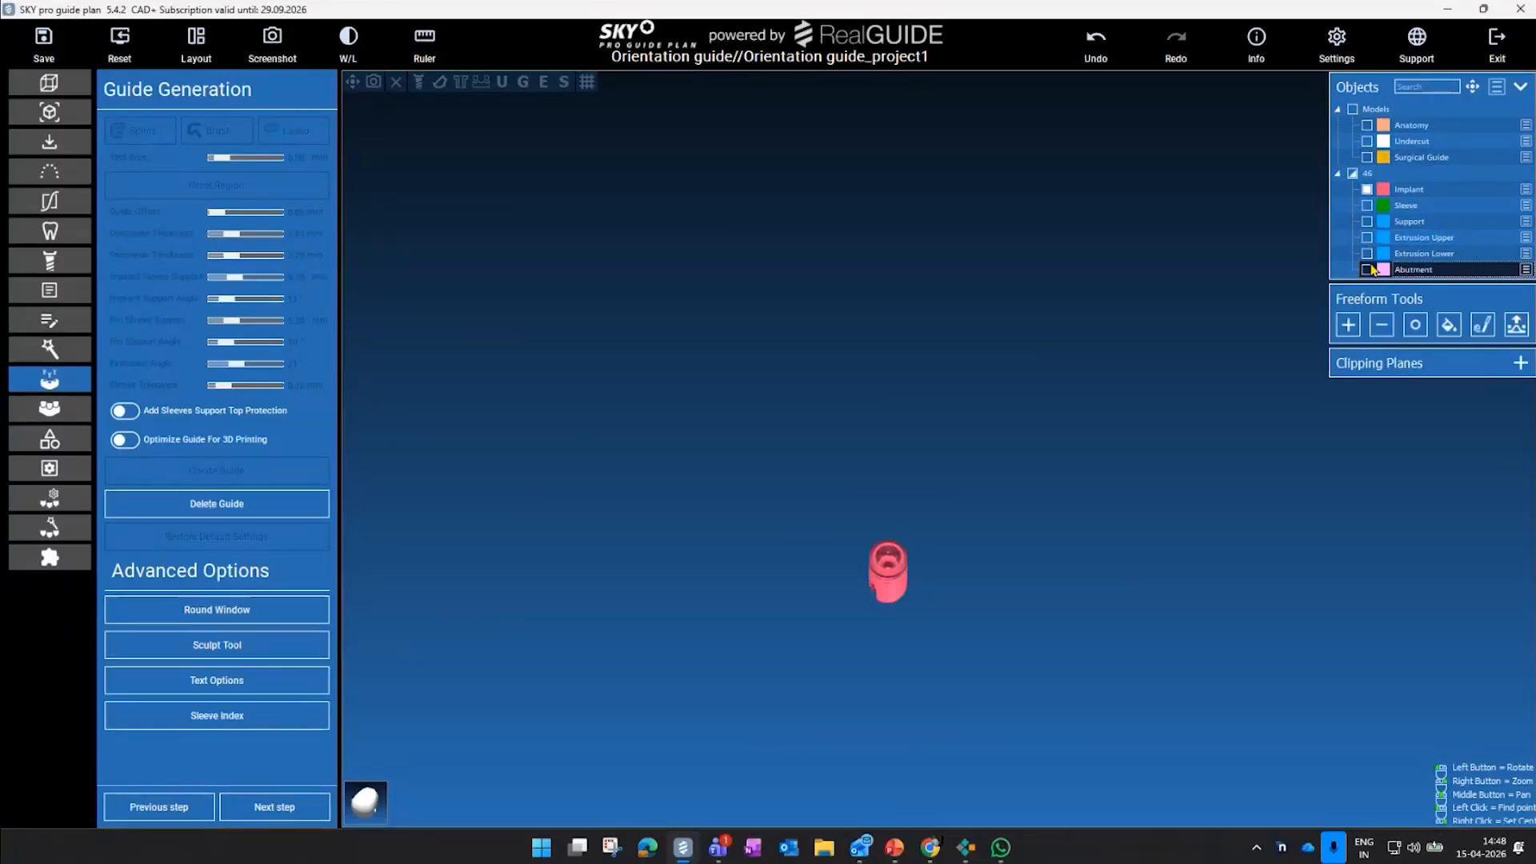
left_click(1368, 270)
- Align the view straight down the tooth 46 implant axis and show the surgical guide again
left_click_drag(1024, 416, 1025, 488)
scroll(929, 578, "up", 5)
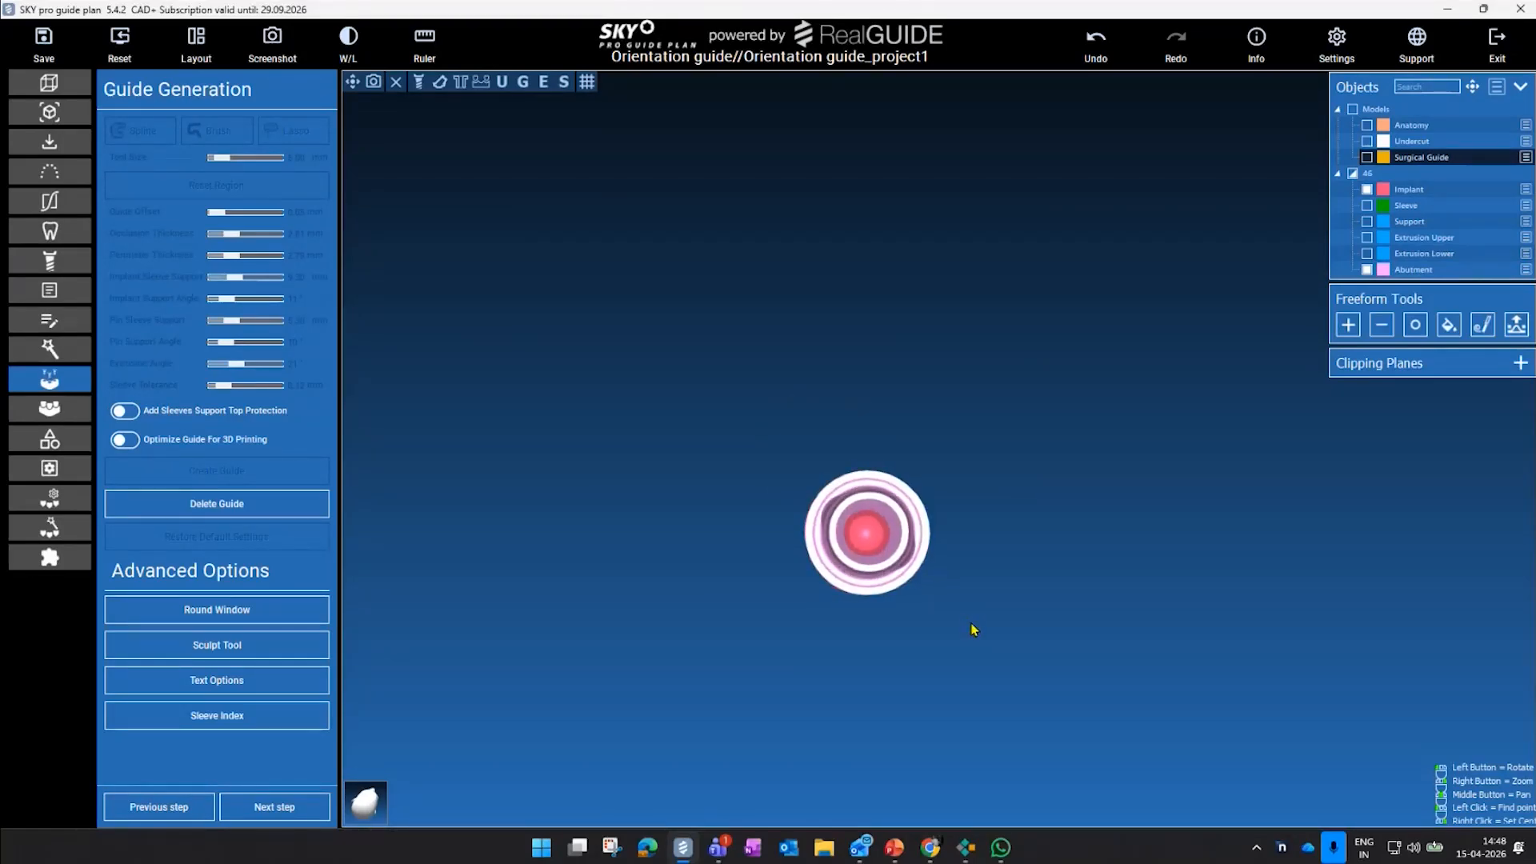
scroll(967, 589, "up", 2)
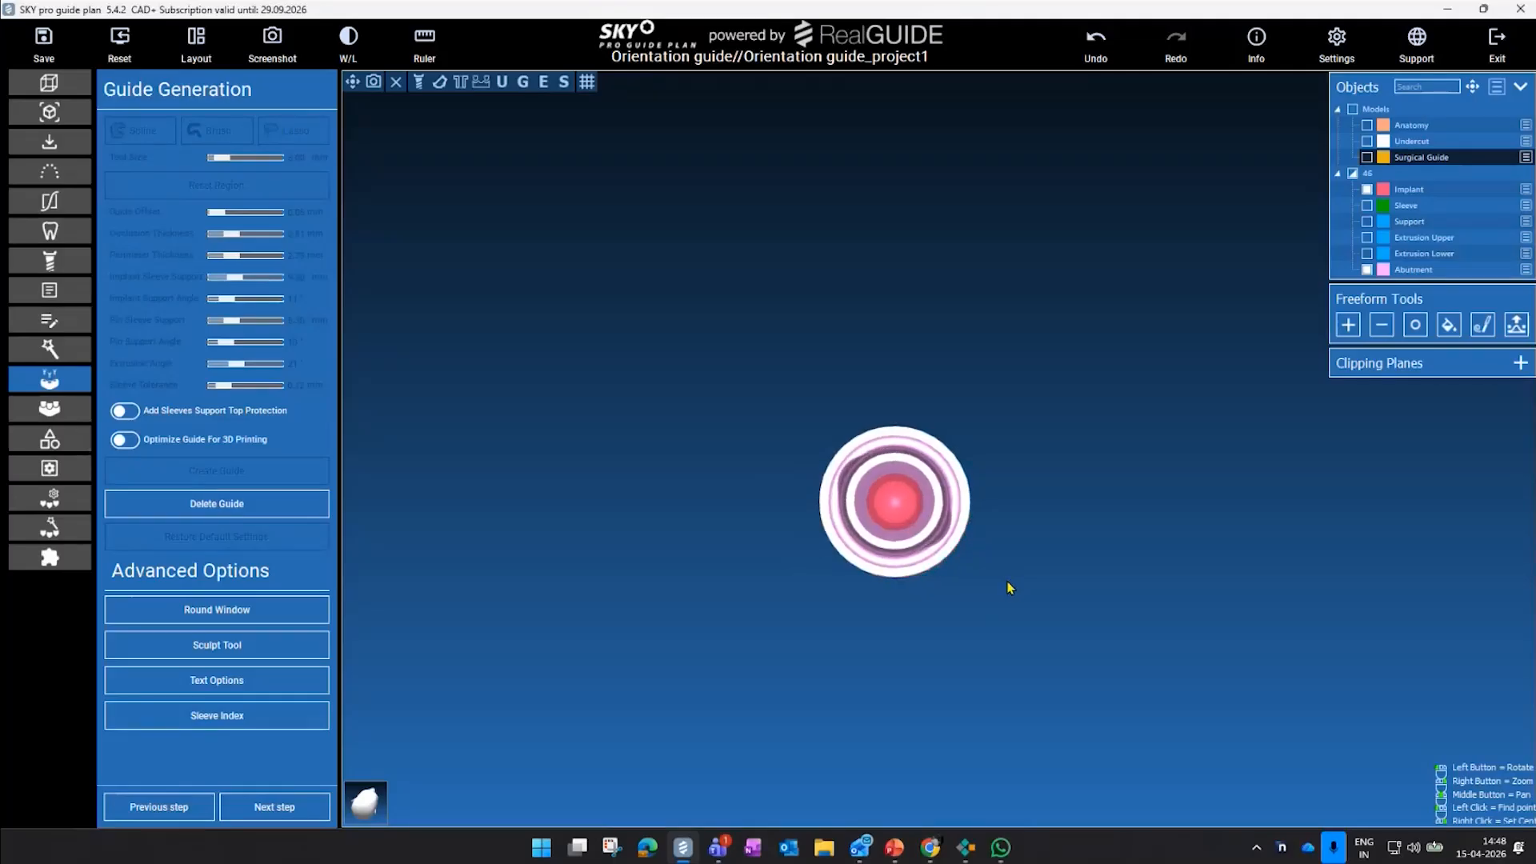
left_click_drag(1008, 582, 1008, 583)
left_click(1367, 157)
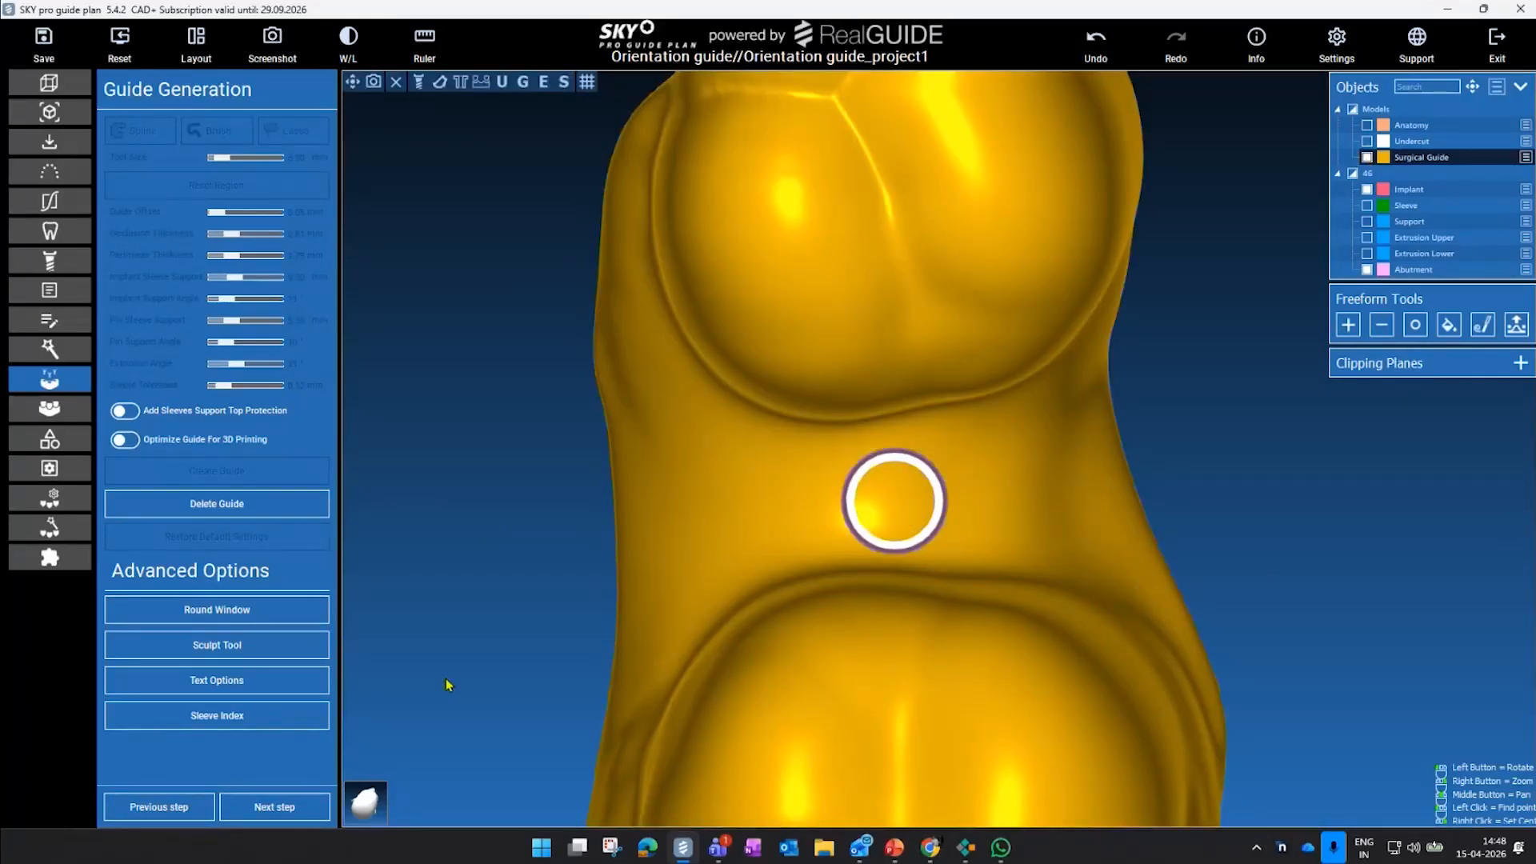
- Cut a round window 5.15 mm in size and 28.83 mm deep through the guide, centred on the abutment
left_click(264, 612)
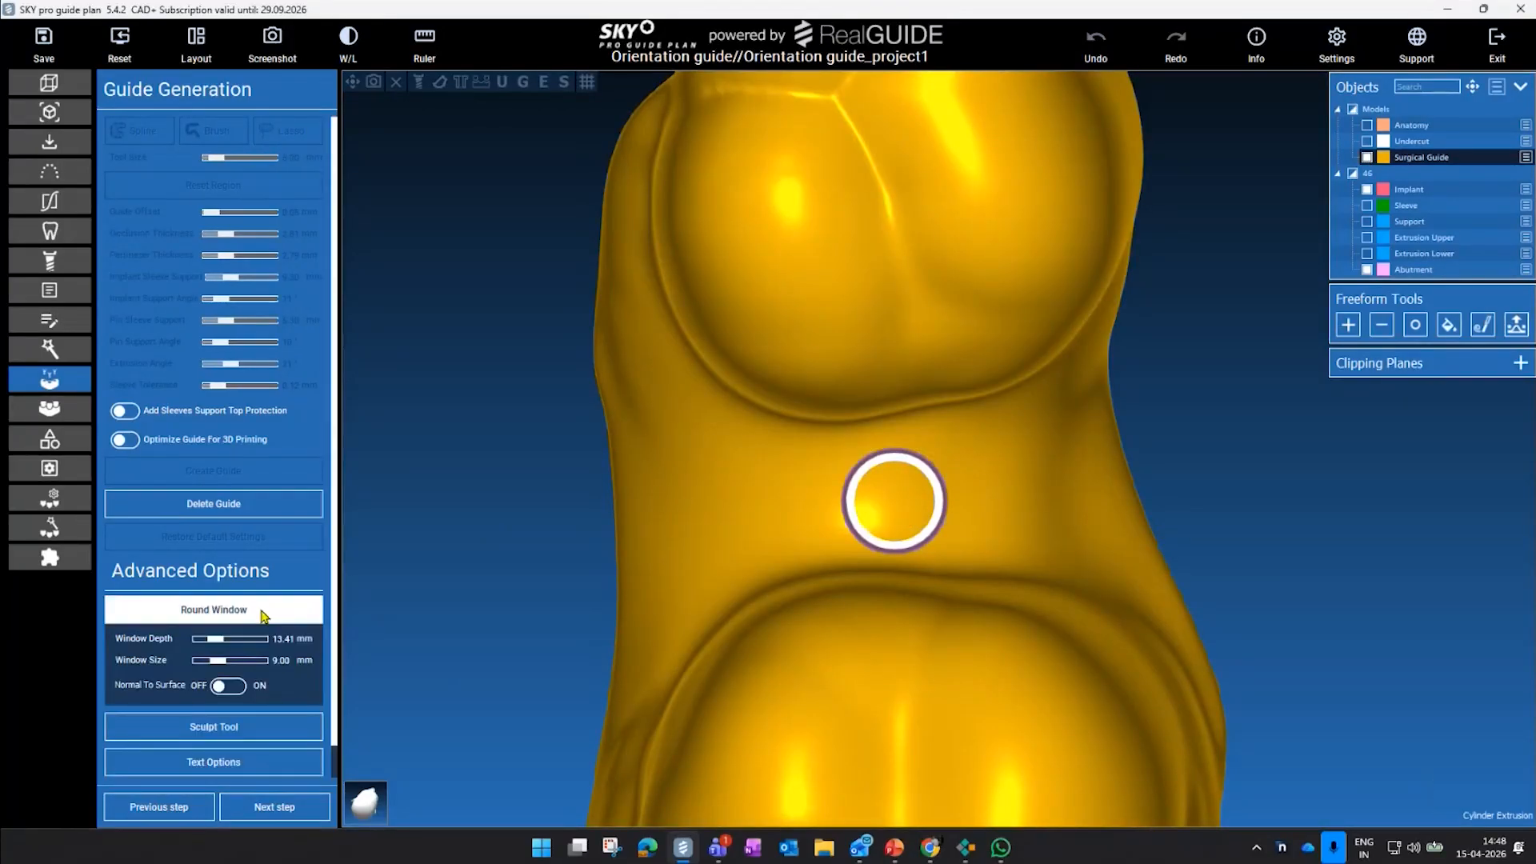
left_click(221, 661)
left_click_drag(210, 665, 205, 664)
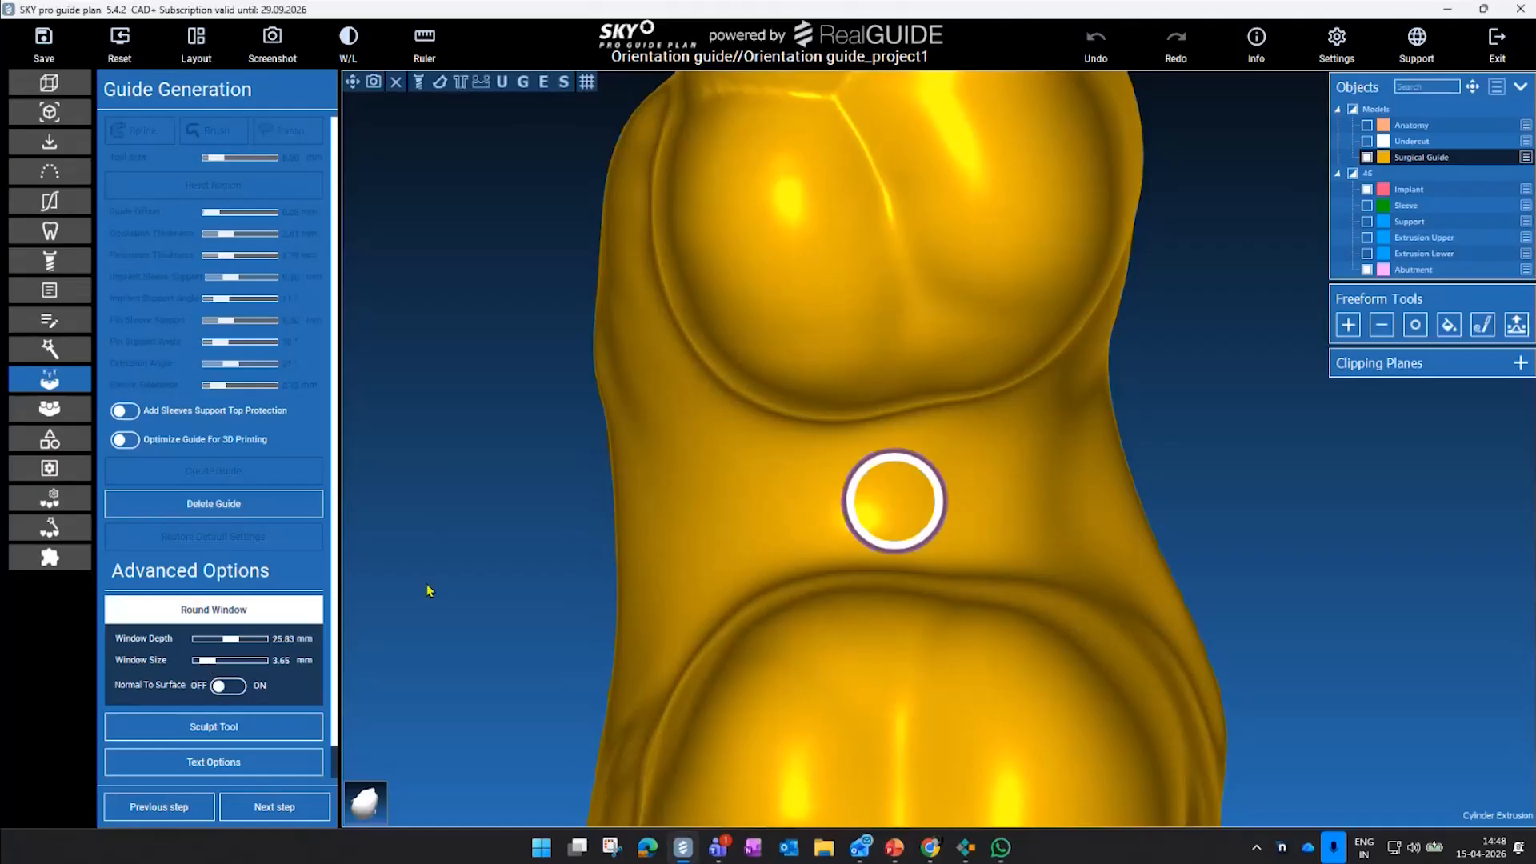
left_click(893, 512)
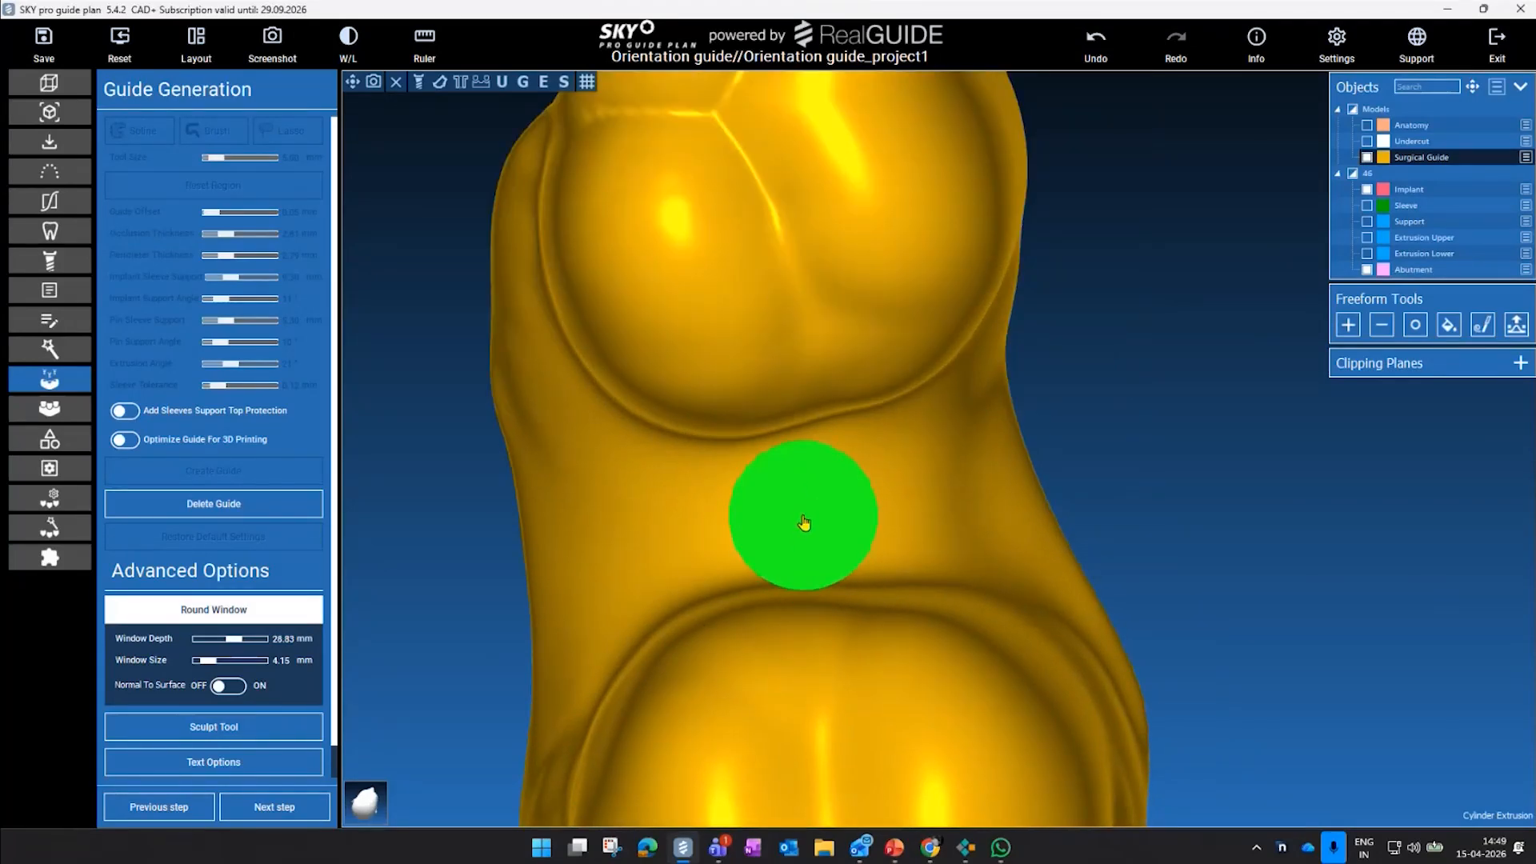
scroll(808, 525, "up", 3)
scroll(814, 526, "down", 1)
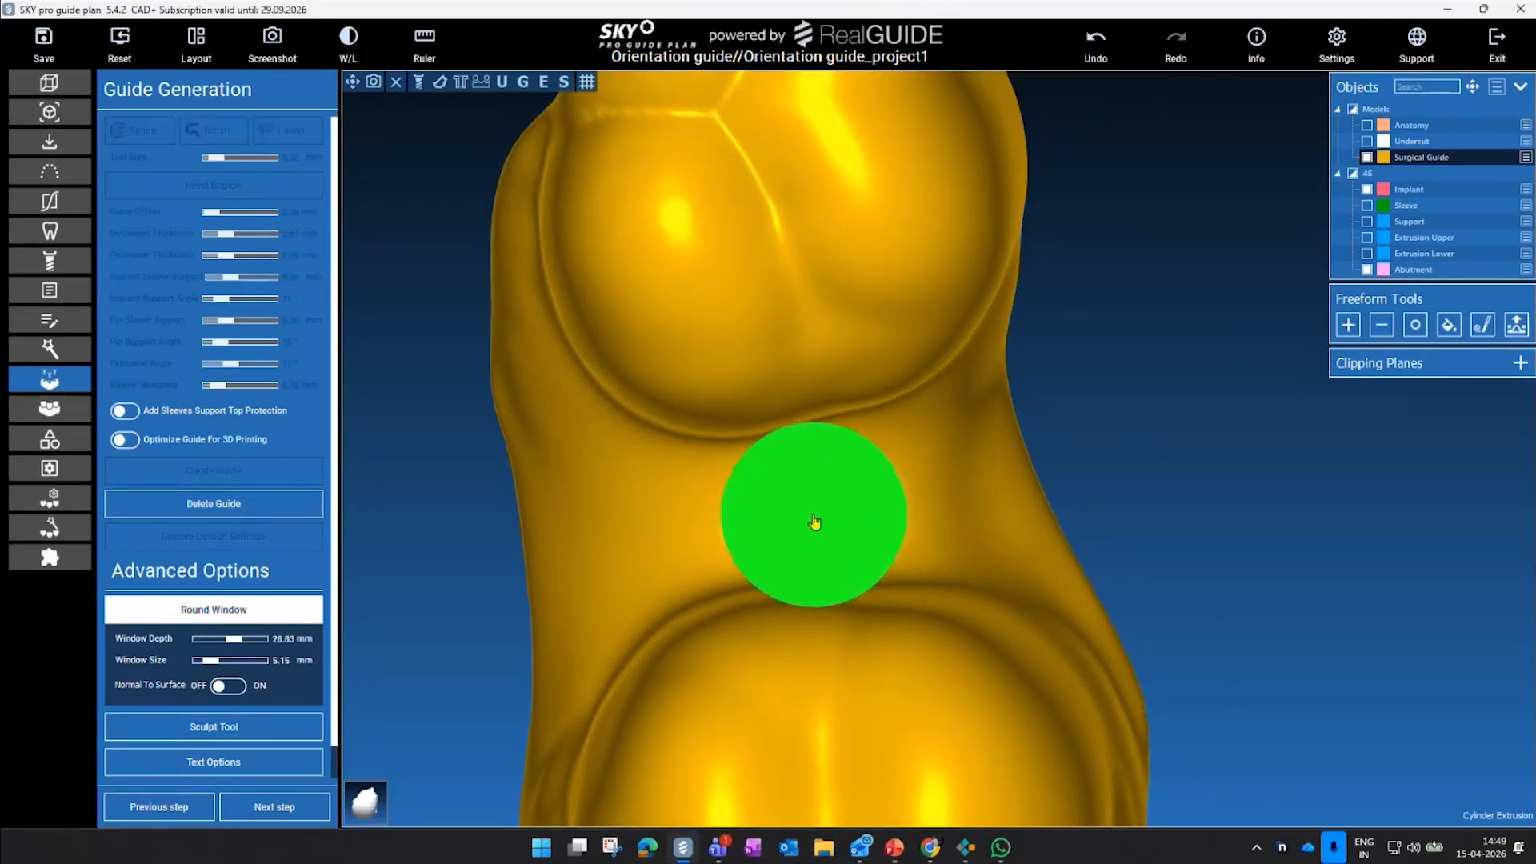
left_click(815, 516)
- Check the window around the abutment from the occlusal and buccal sides, and finish the guide
left_click_drag(1132, 511, 855, 636)
left_click_drag(856, 638, 920, 213)
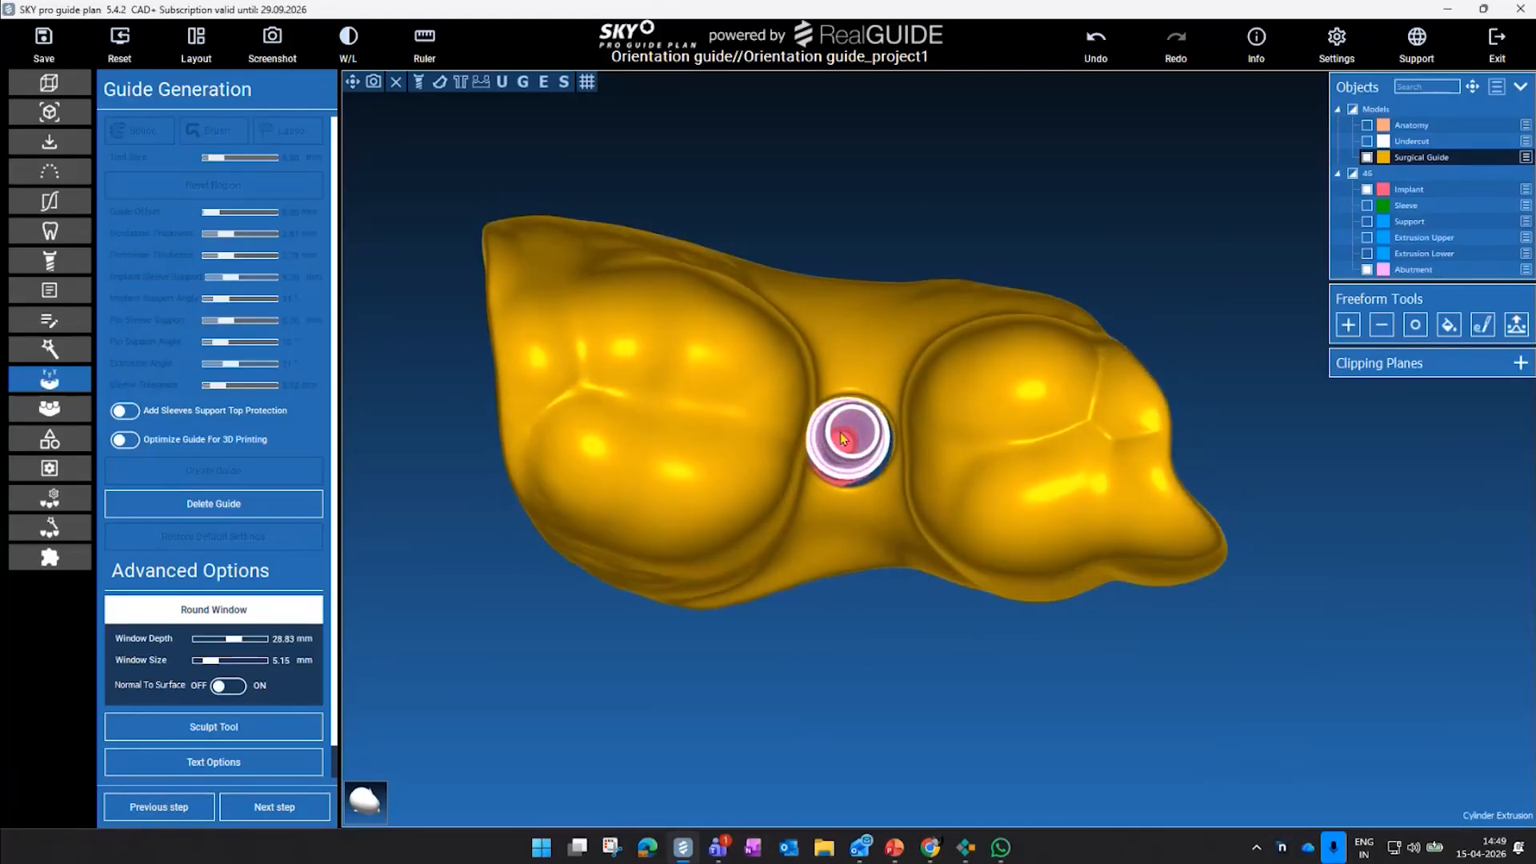
left_click_drag(892, 687, 876, 344)
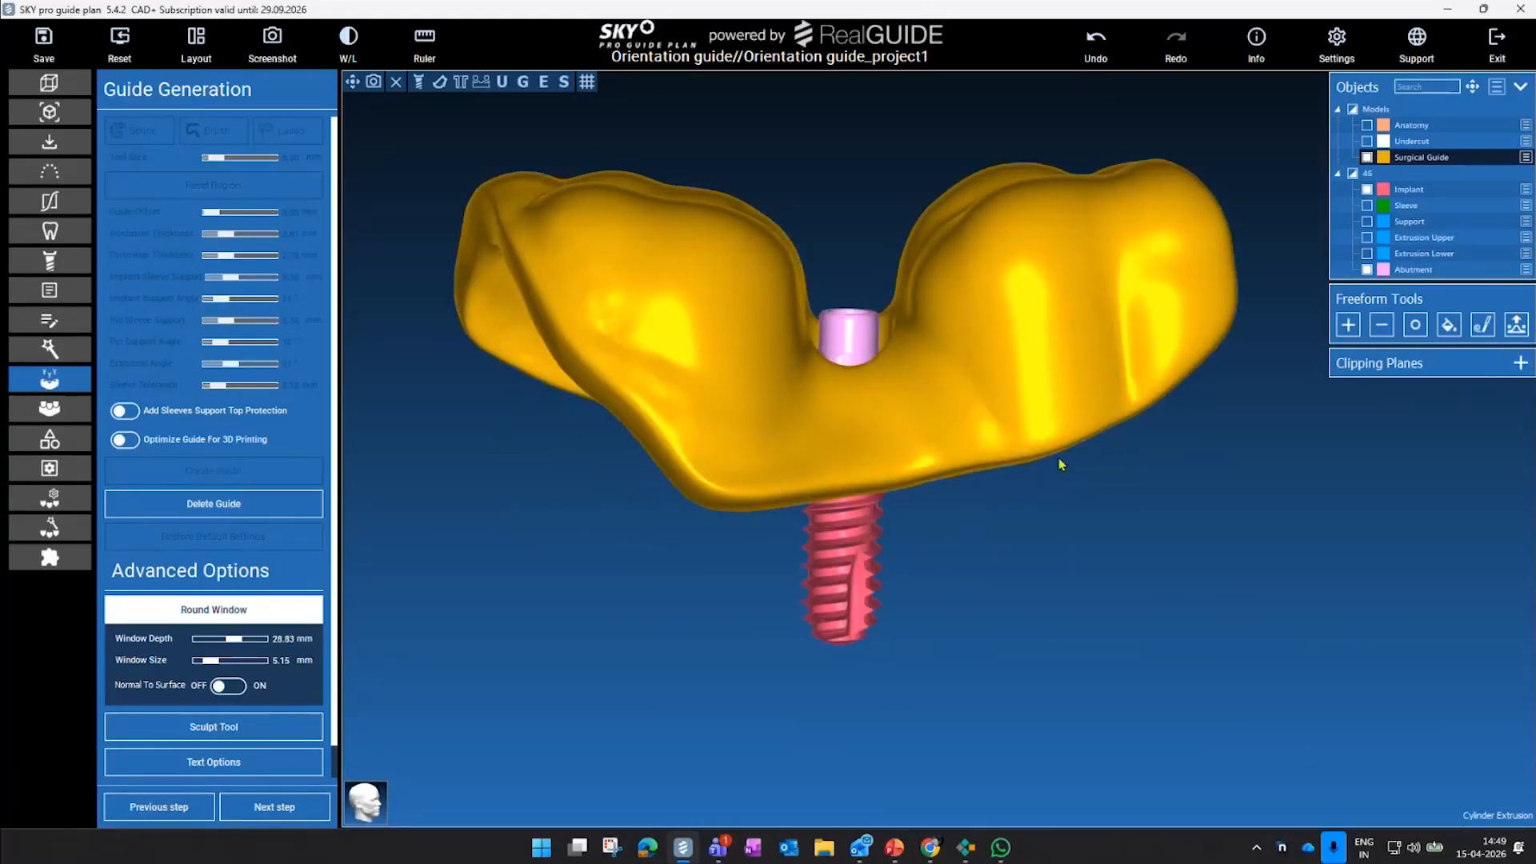
left_click_drag(697, 558, 573, 765)
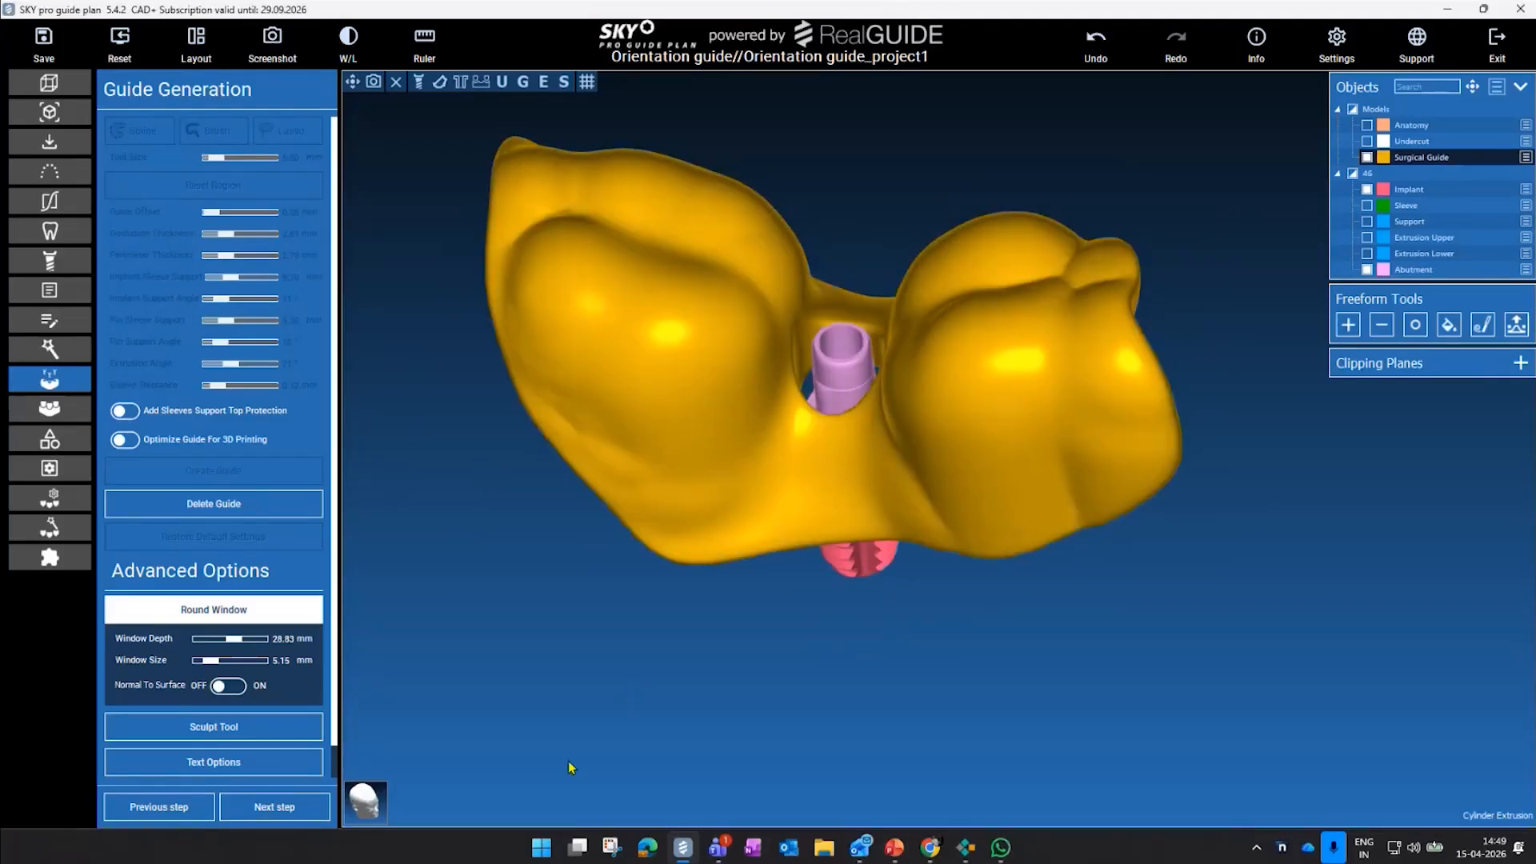
left_click(289, 808)
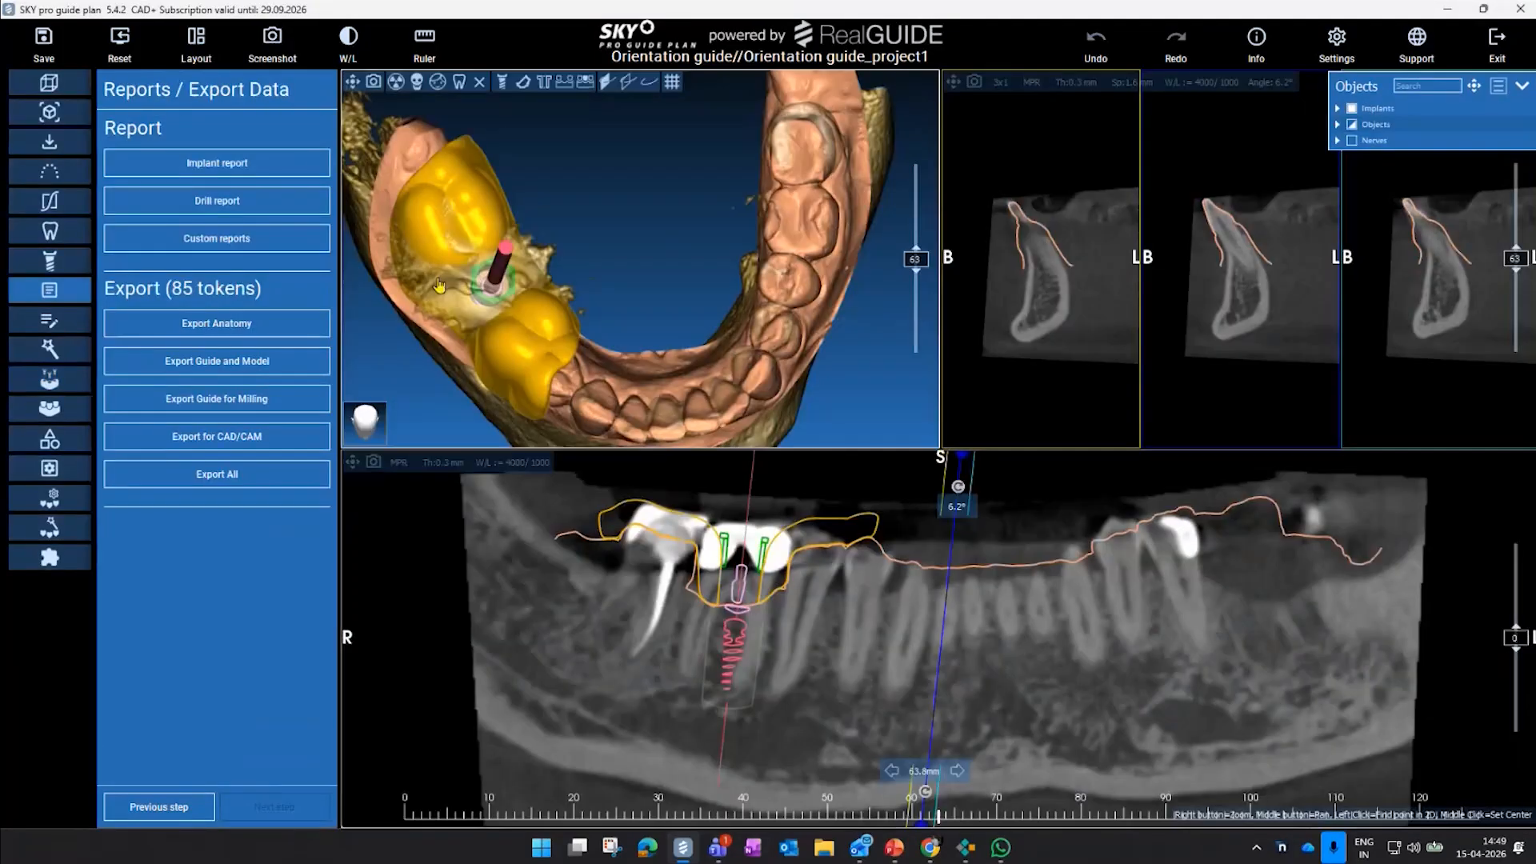
- View the finished guide enlarged on the mandible, and exit the project by saving it over the old project file
left_click(353, 82)
left_click_drag(1105, 390, 936, 473)
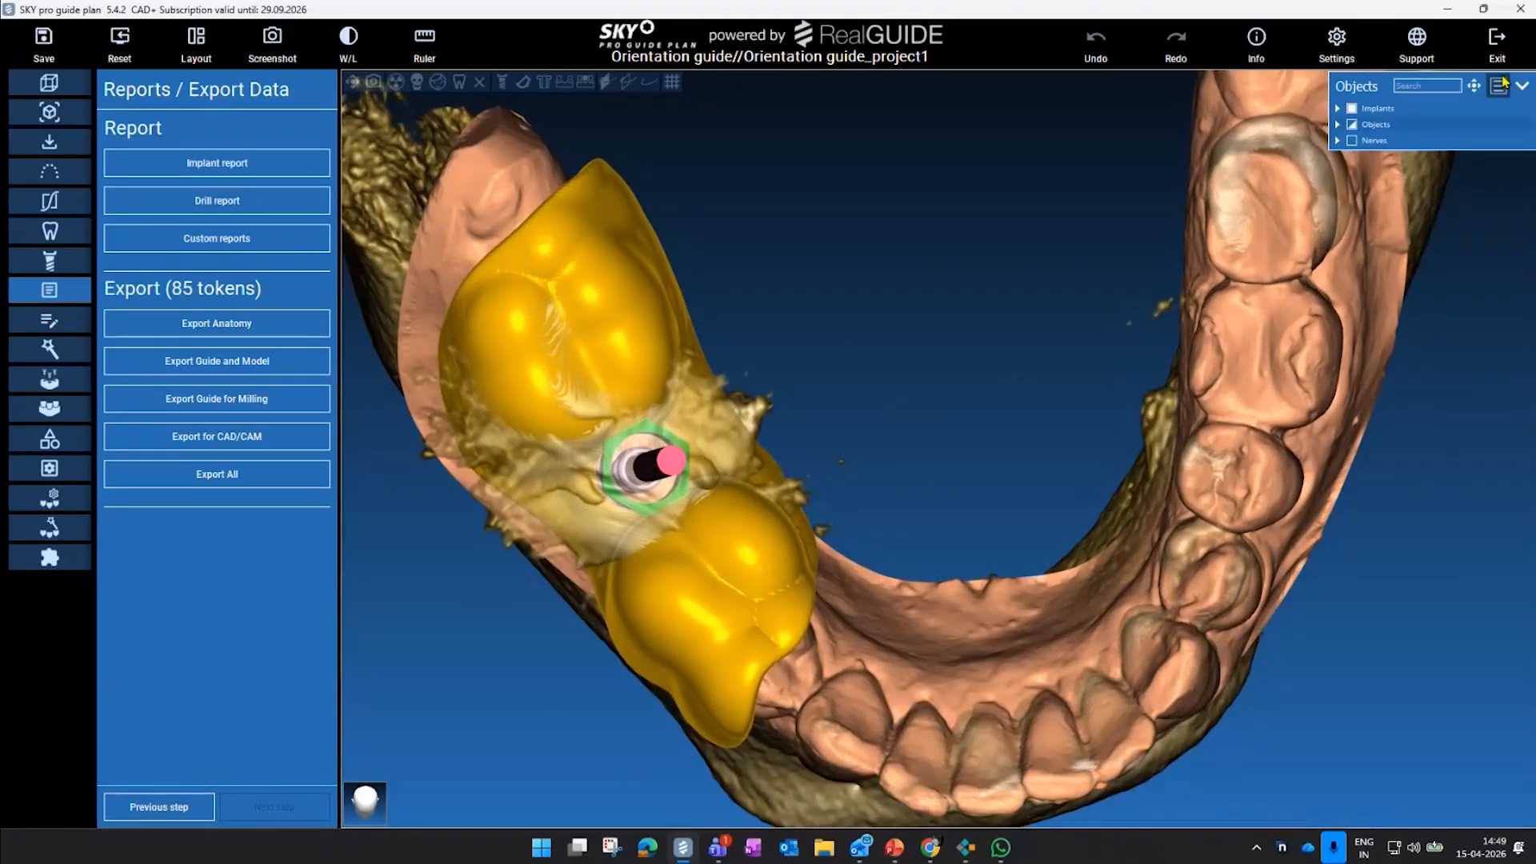
left_click(1497, 44)
left_click(641, 463)
left_click(734, 465)
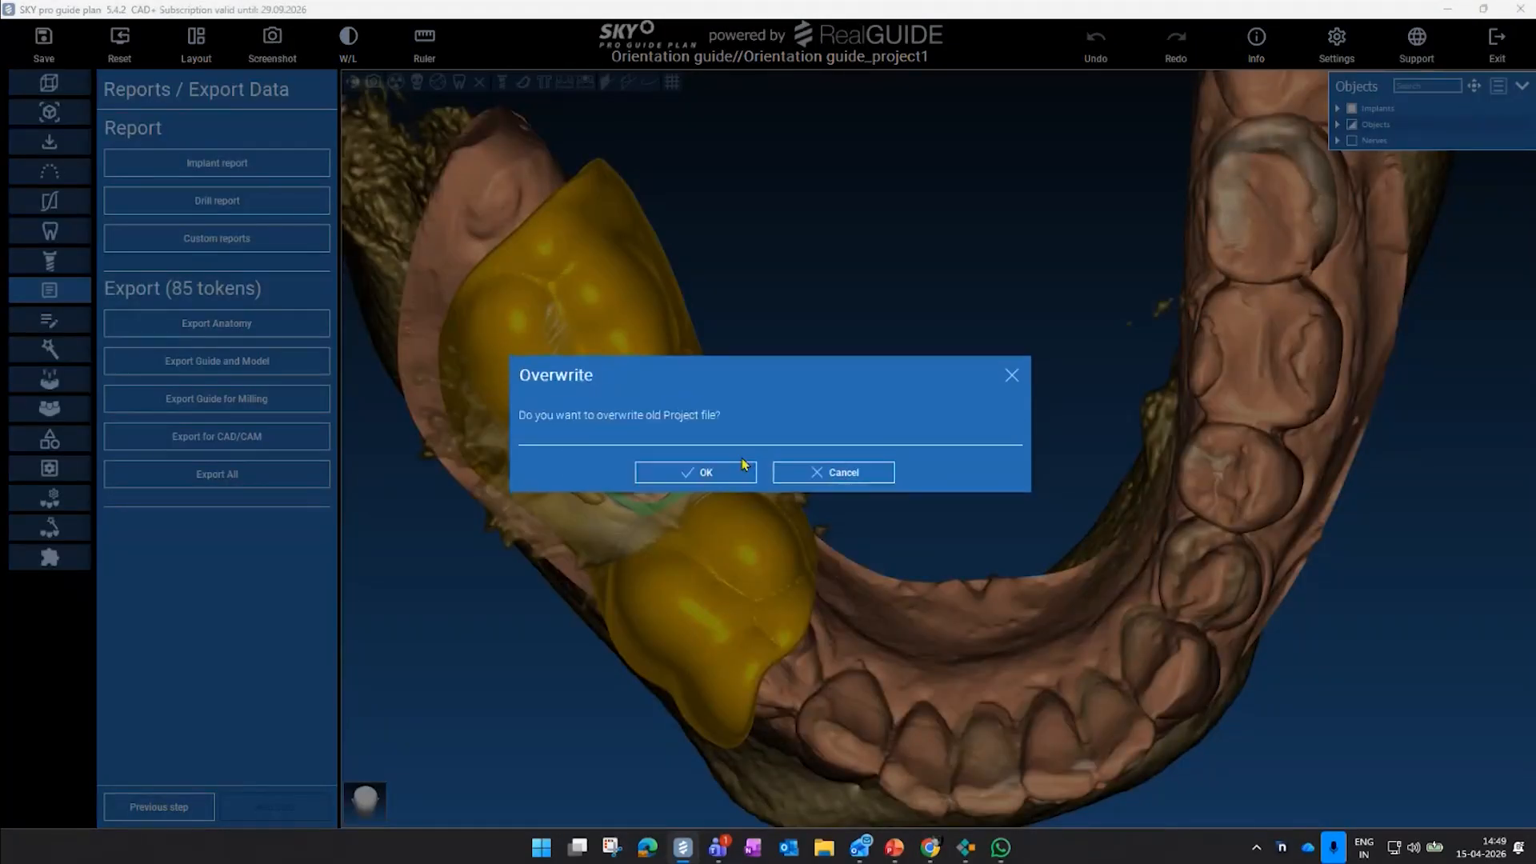
left_click(737, 472)
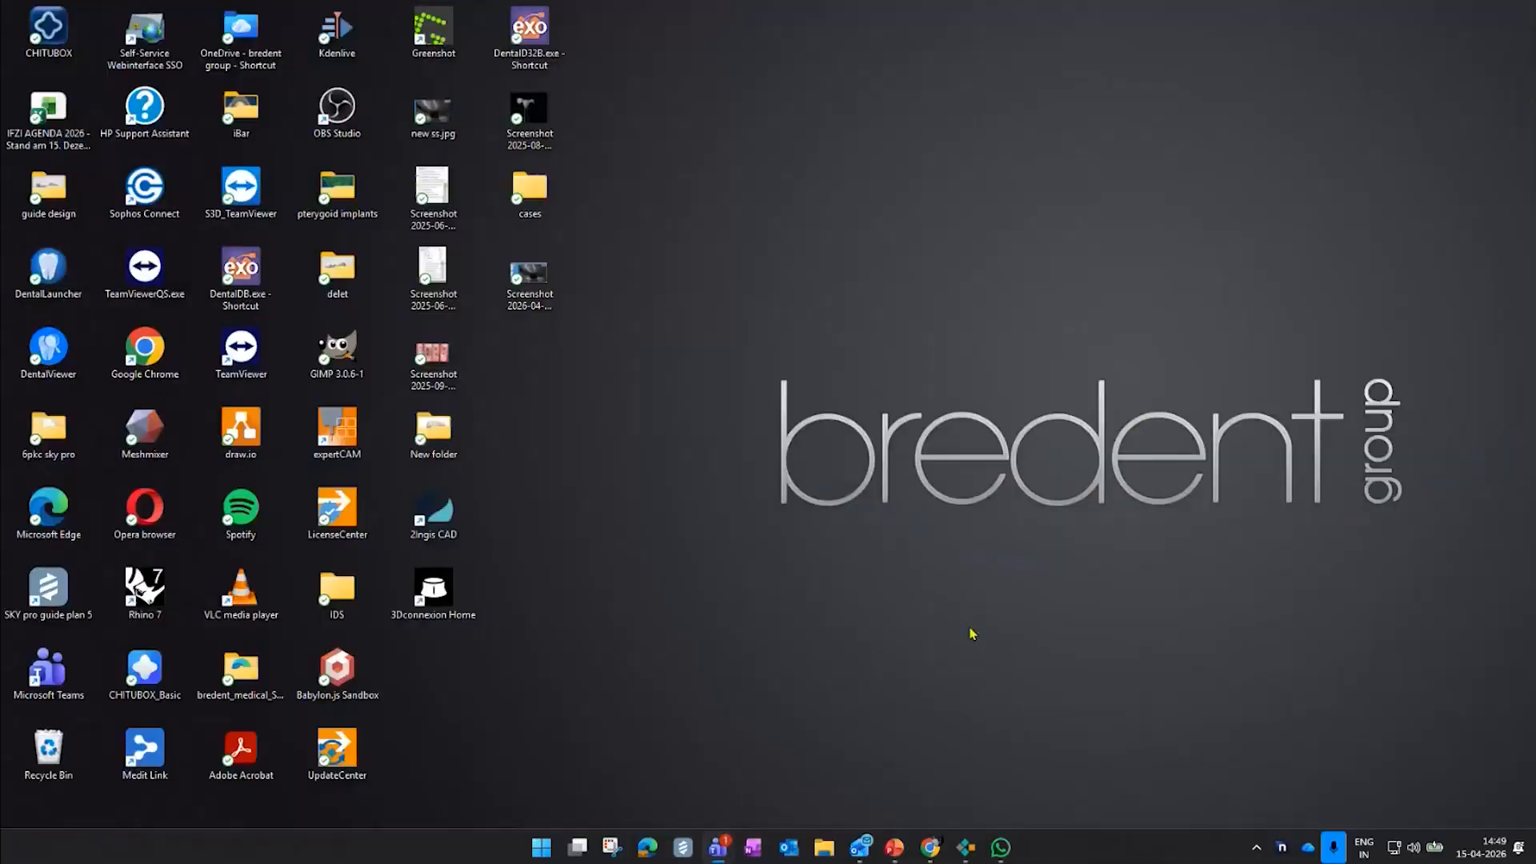
- Switch to the PowerPoint slide show and view the slides on guide sleeve openings up to "Flat to surface"
left_click(895, 848)
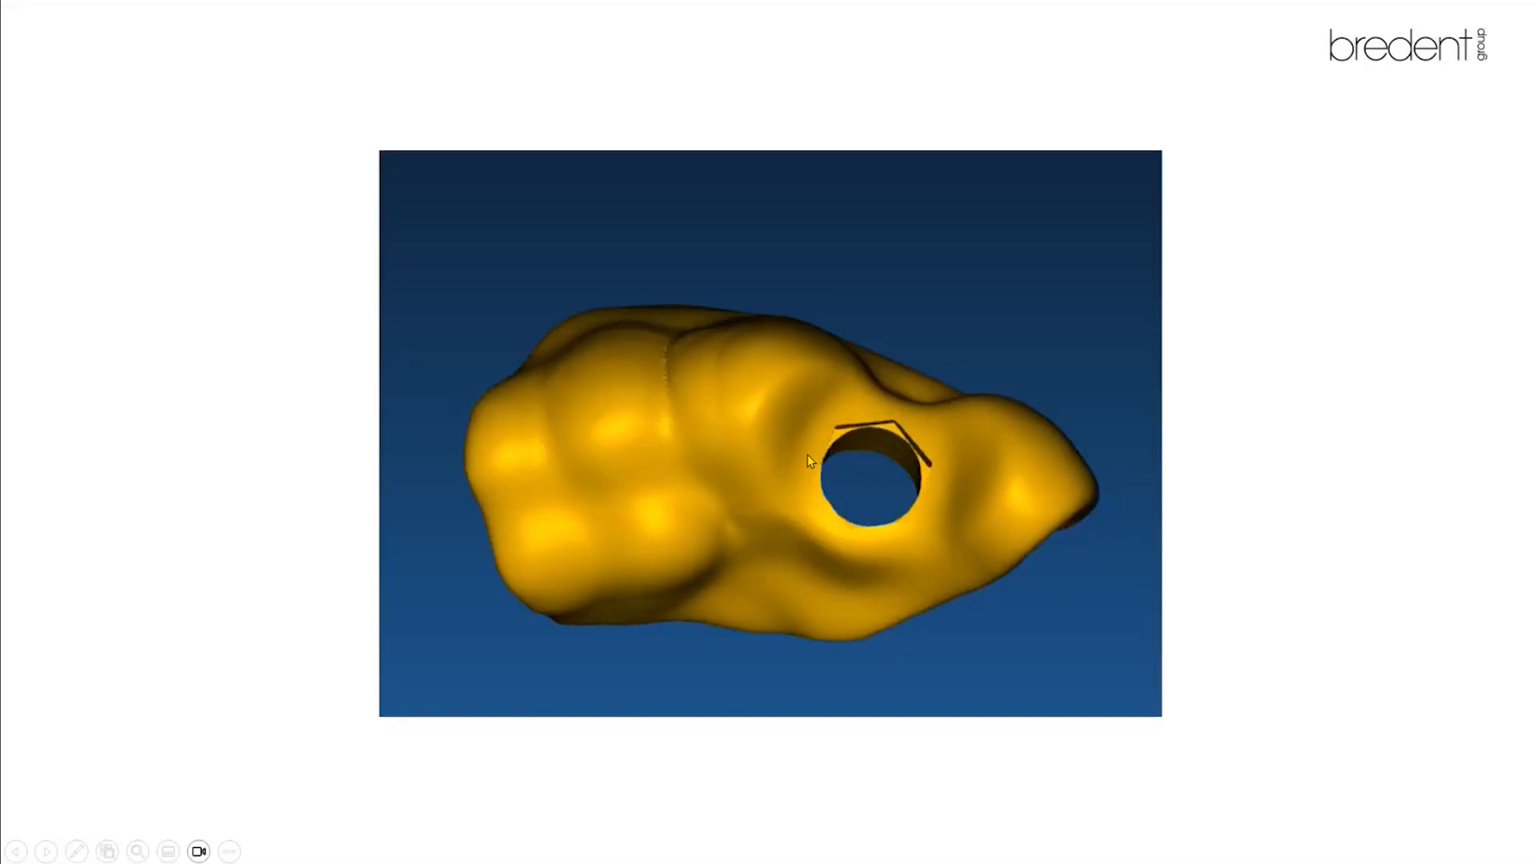
left_click(958, 429)
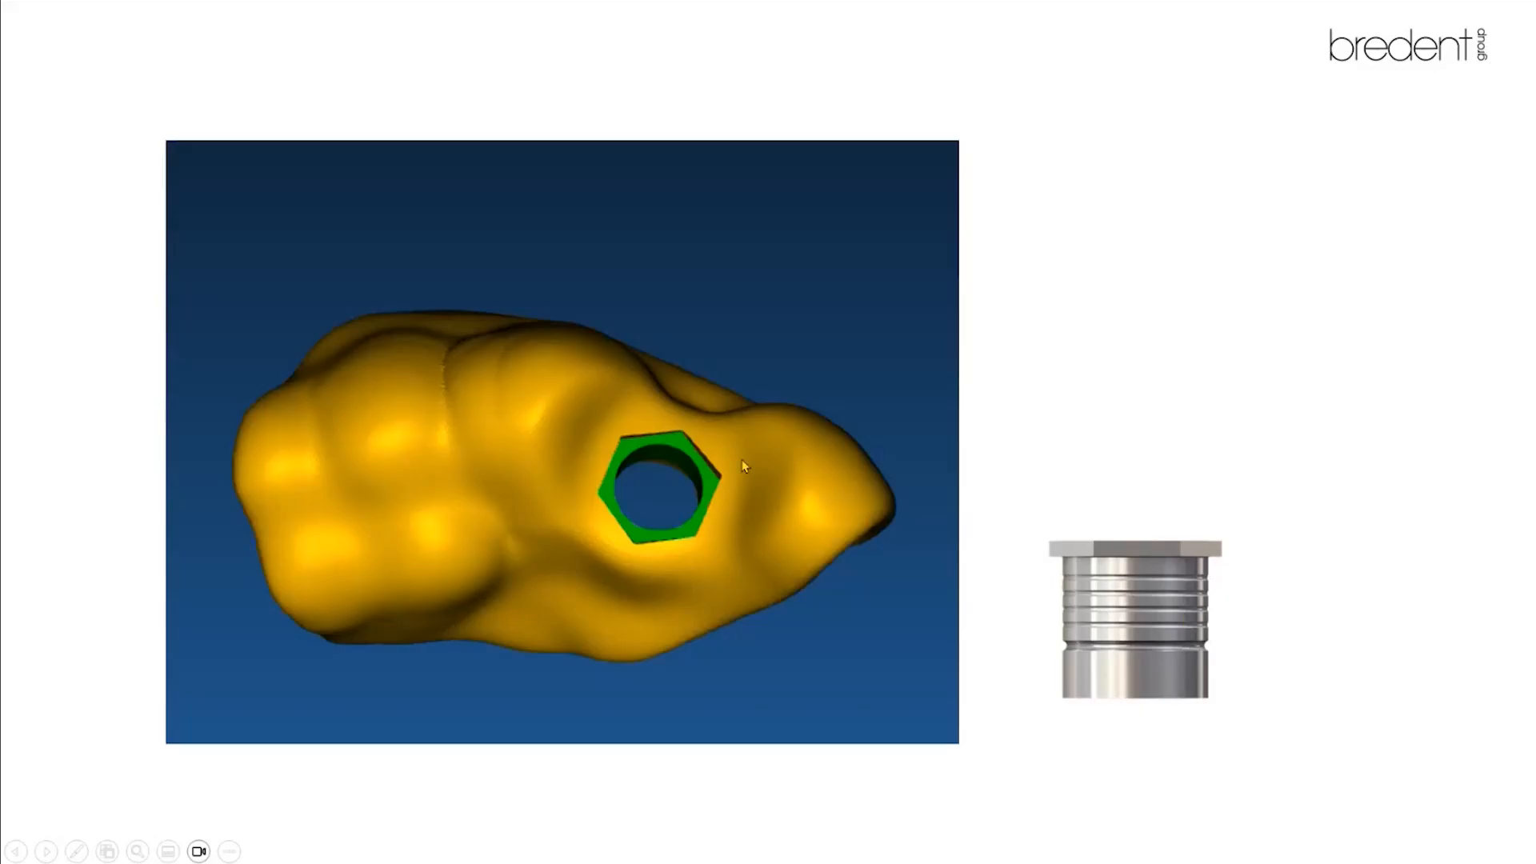
left_click(1310, 480)
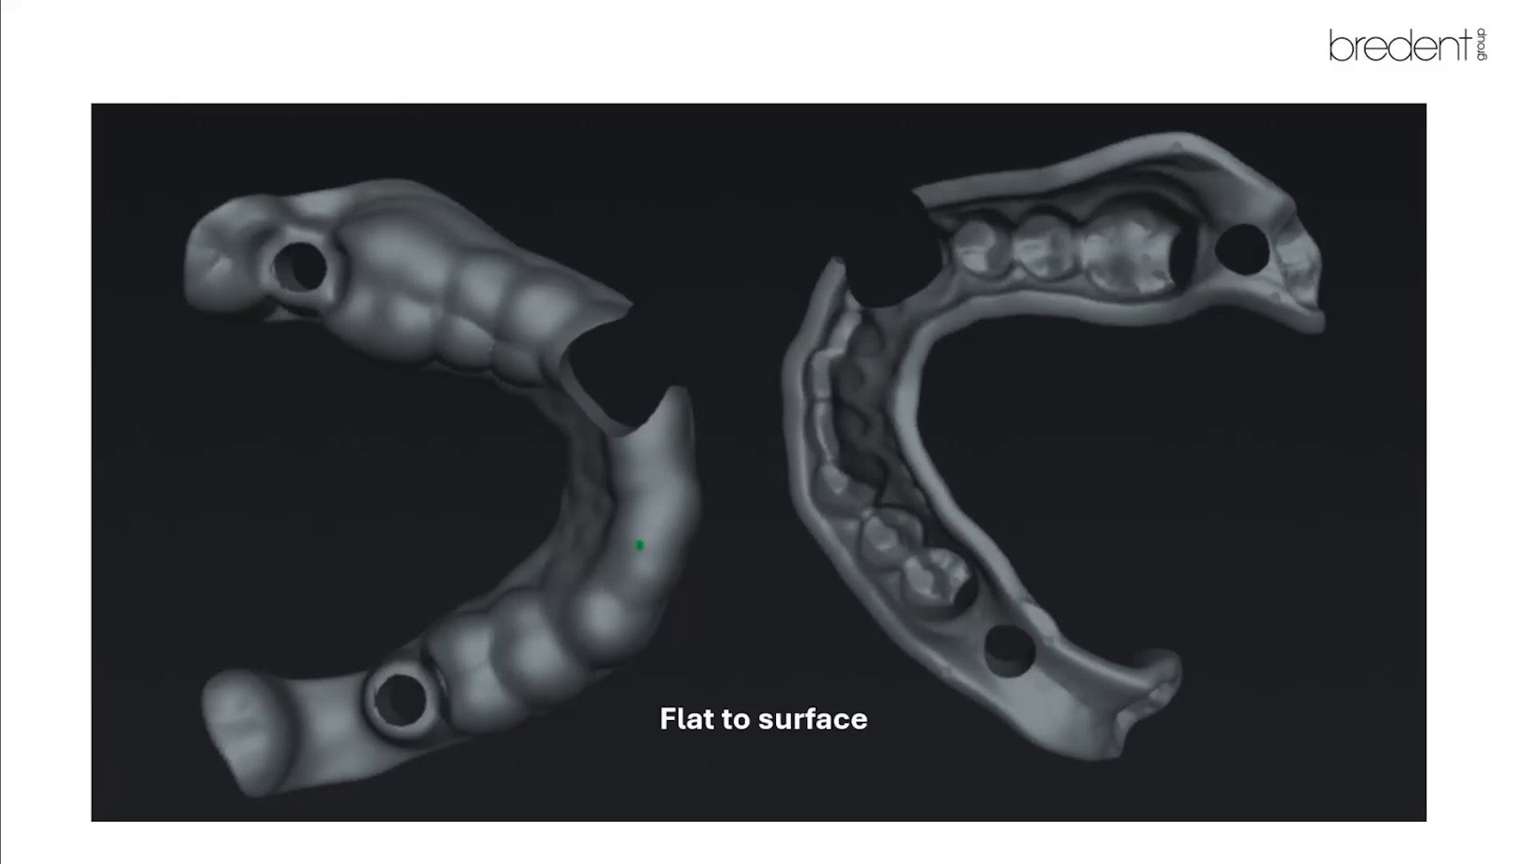
key("Left")
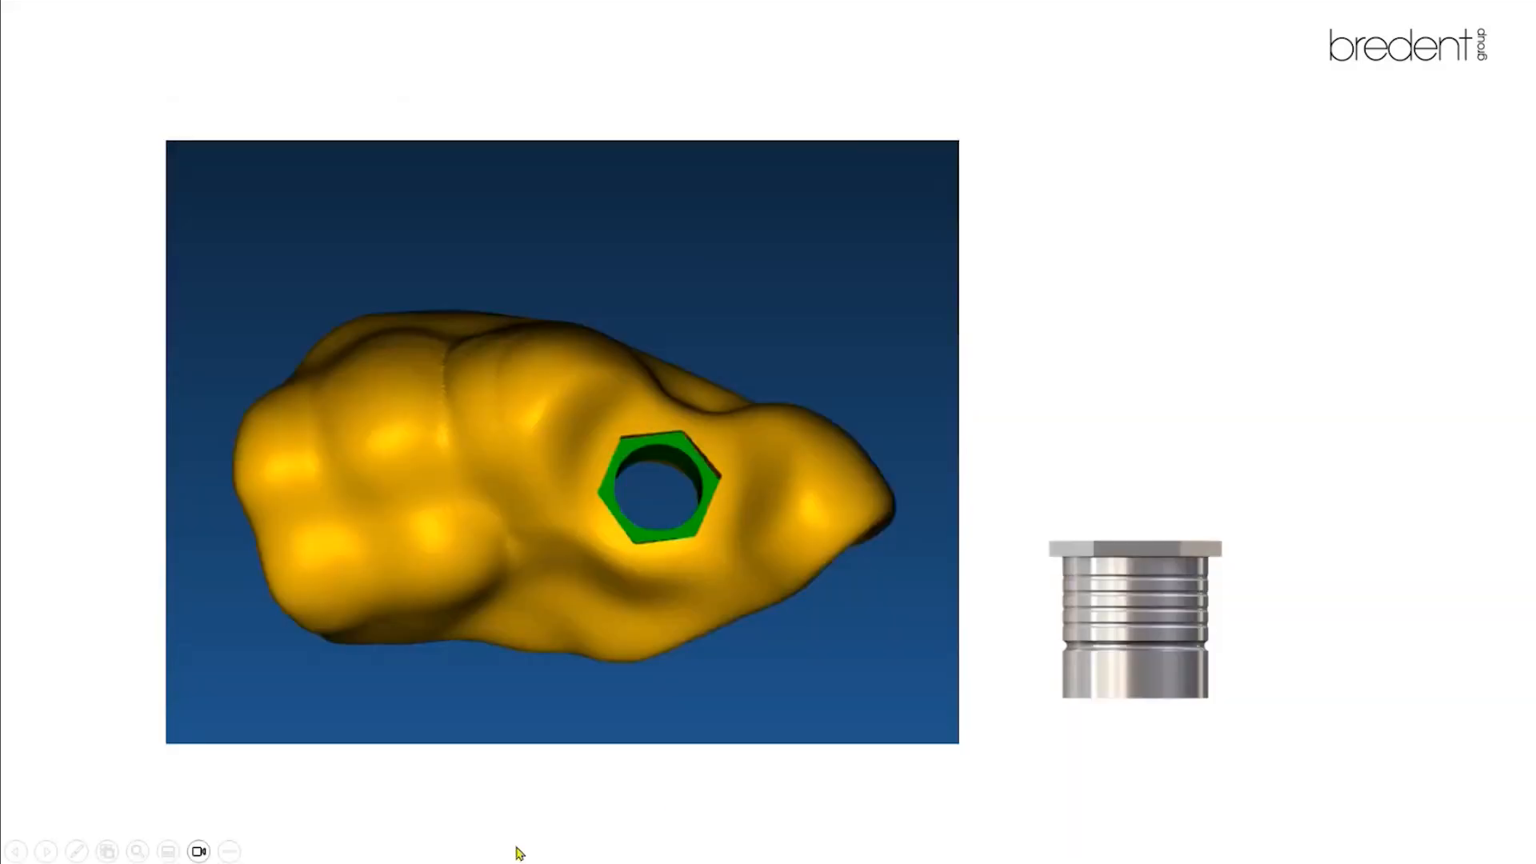
key("Escape")
left_click(1176, 463)
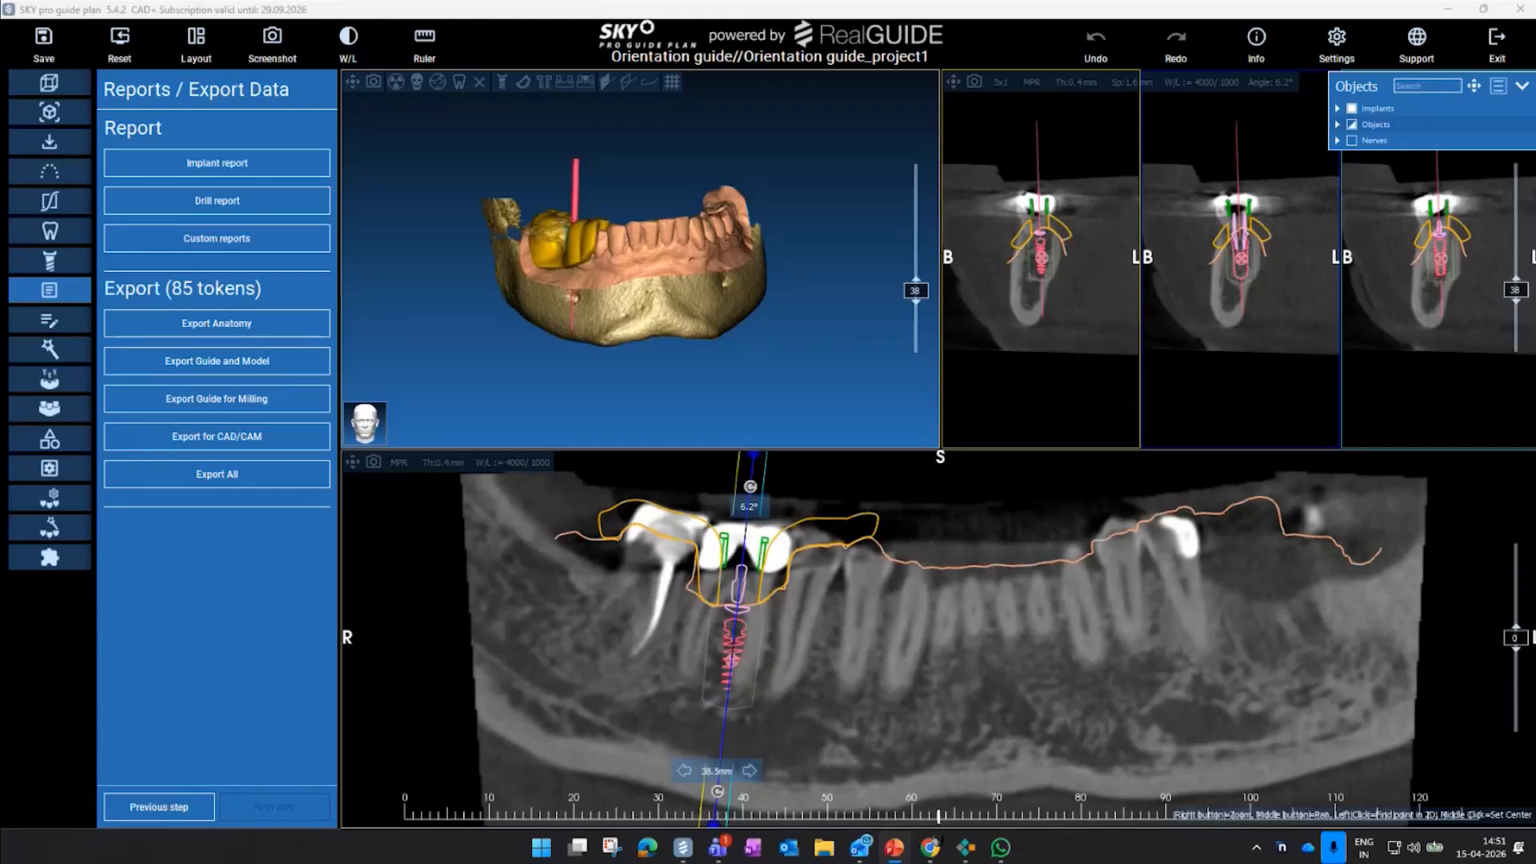
key("Right")
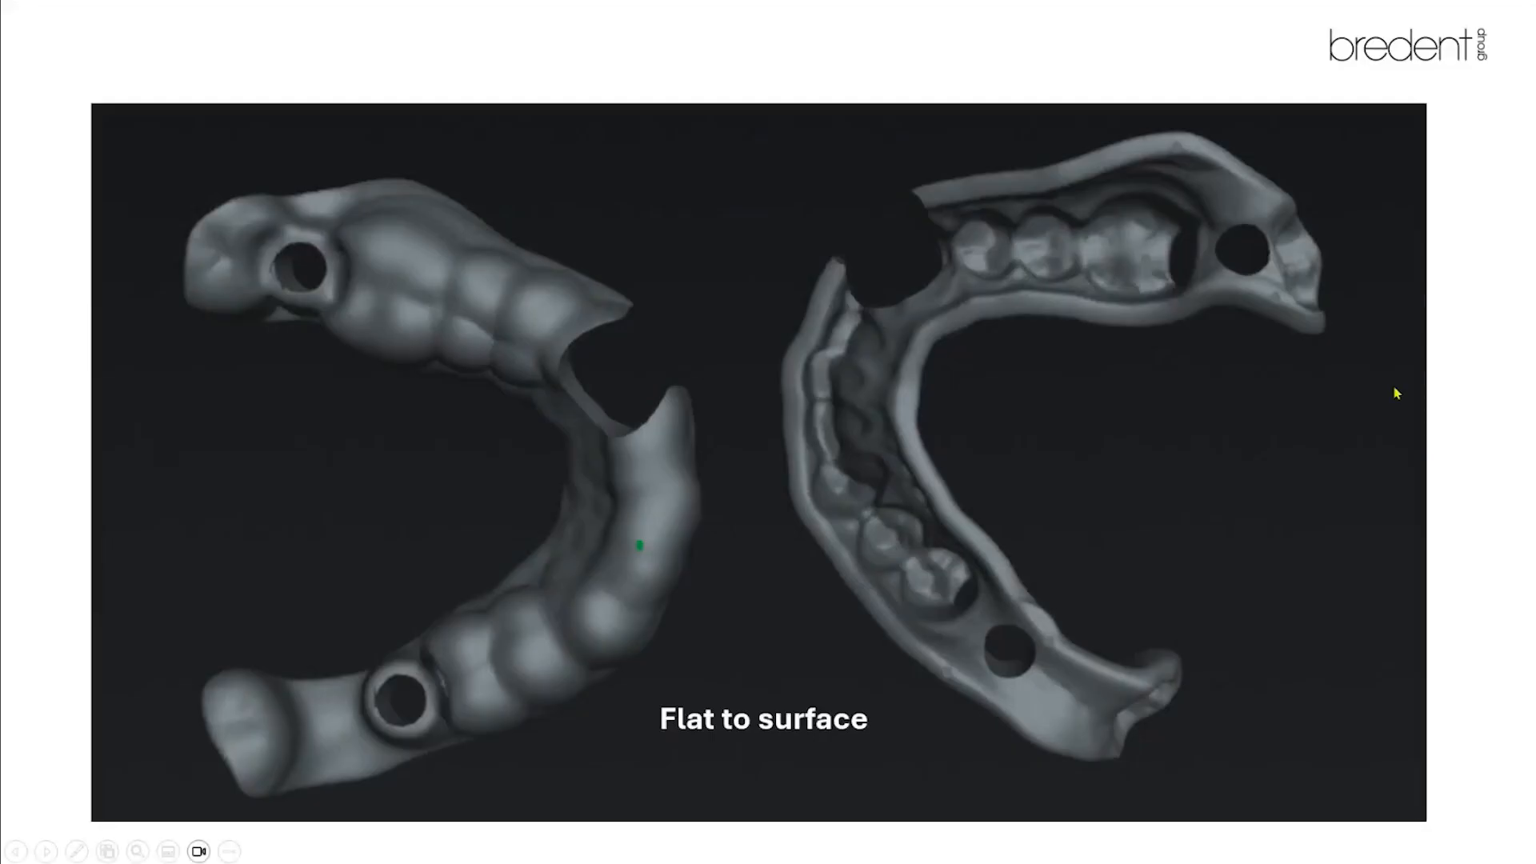